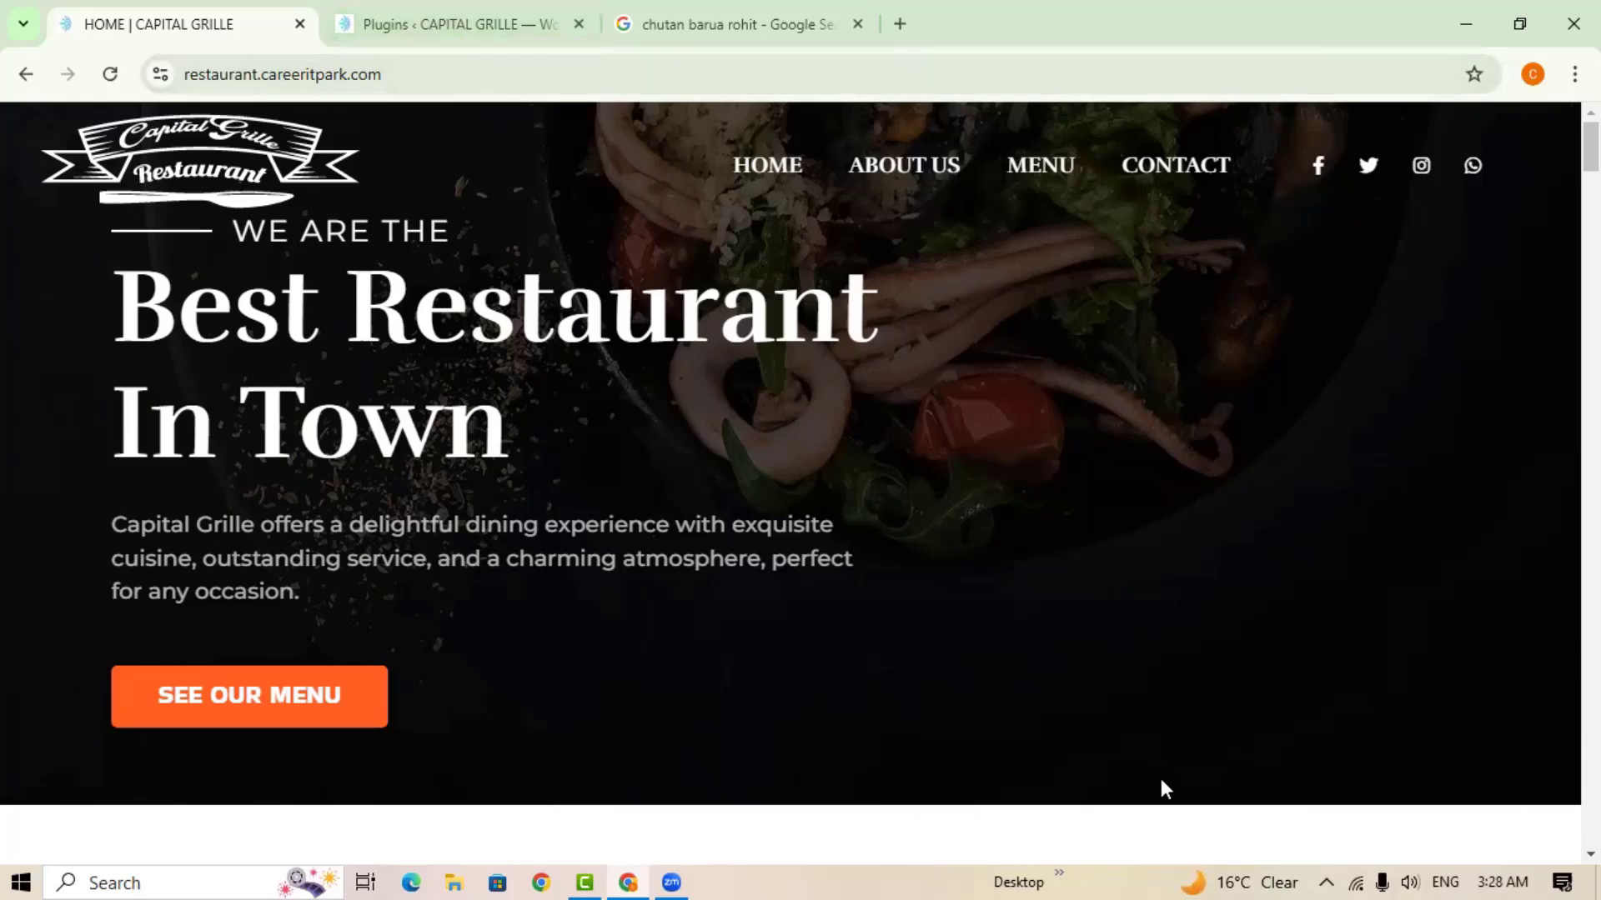
{"action": "scroll", "coordinate": [861, 529], "scroll_direction": "down", "scroll_amount": 2}
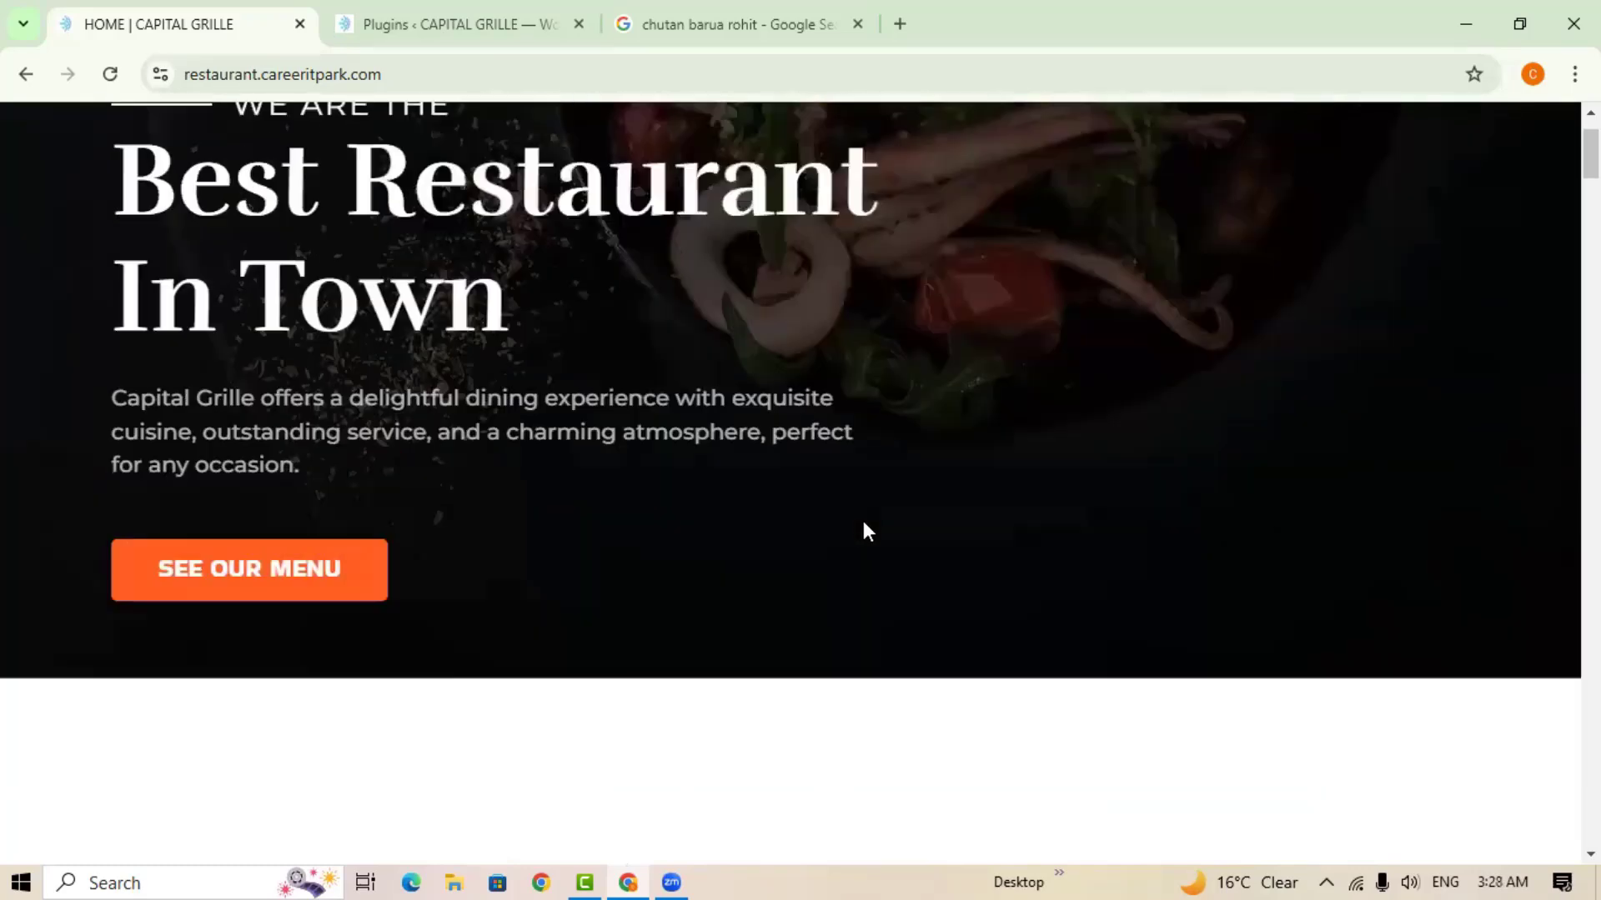
{"action": "scroll", "coordinate": [864, 524], "scroll_direction": "up", "scroll_amount": 2}
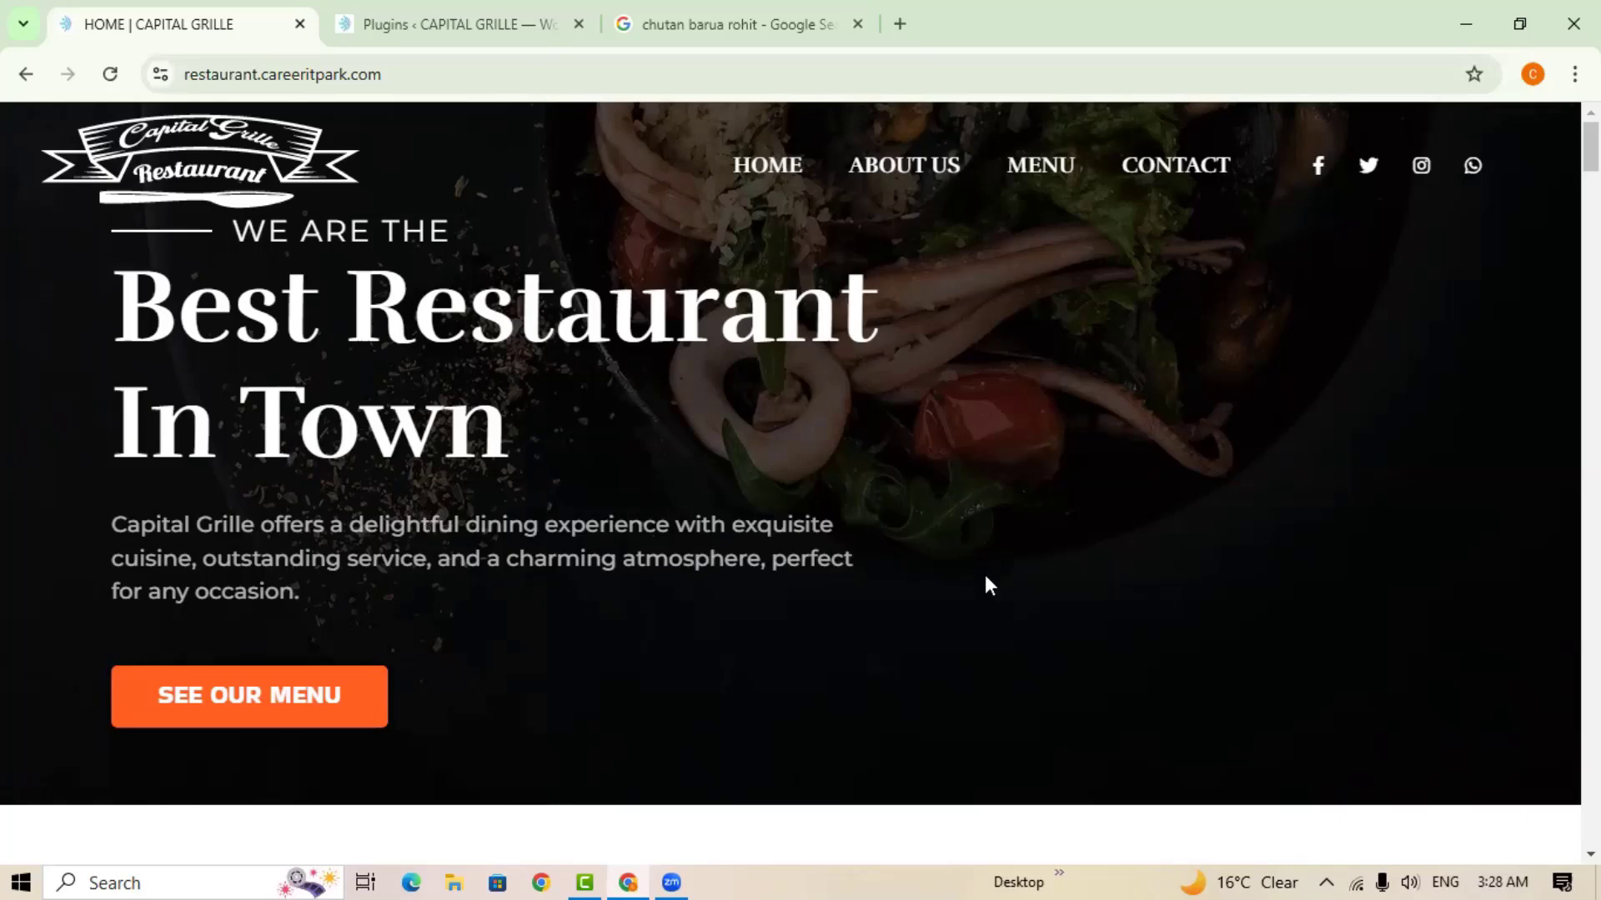
Switch to the site's WordPress admin and look through its navigation menu for the available plugin entries.
{"action": "left_click", "coordinate": [427, 32]}
{"action": "mouse_move", "coordinate": [99, 366]}
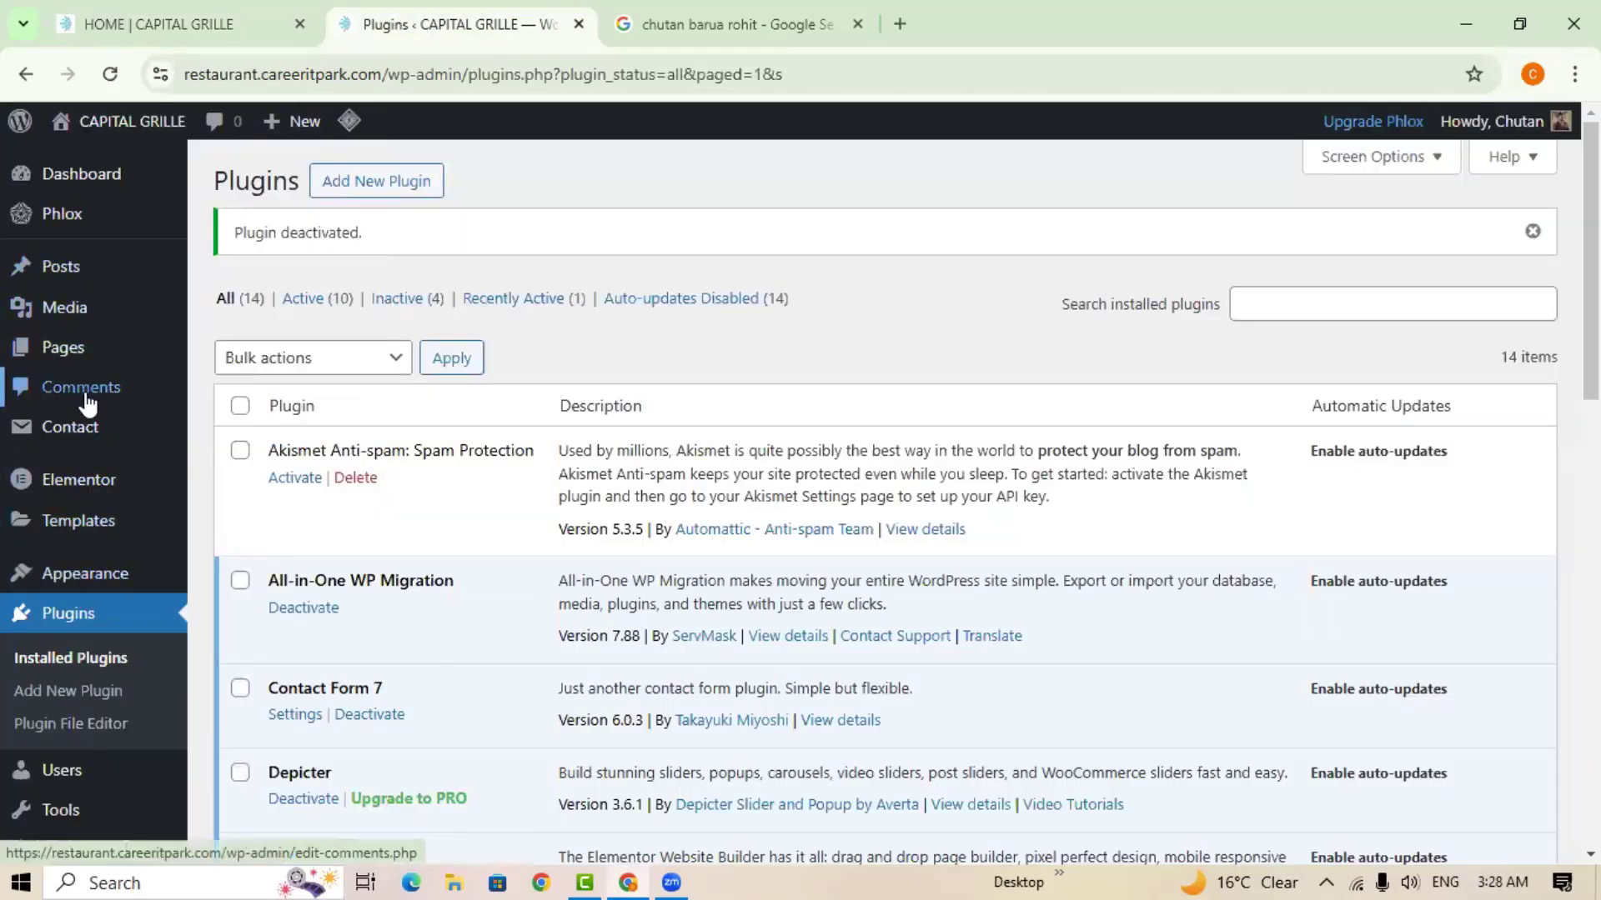
{"action": "scroll", "coordinate": [83, 408], "scroll_direction": "down", "scroll_amount": 4}
{"action": "scroll", "coordinate": [83, 642], "scroll_direction": "down", "scroll_amount": 1}
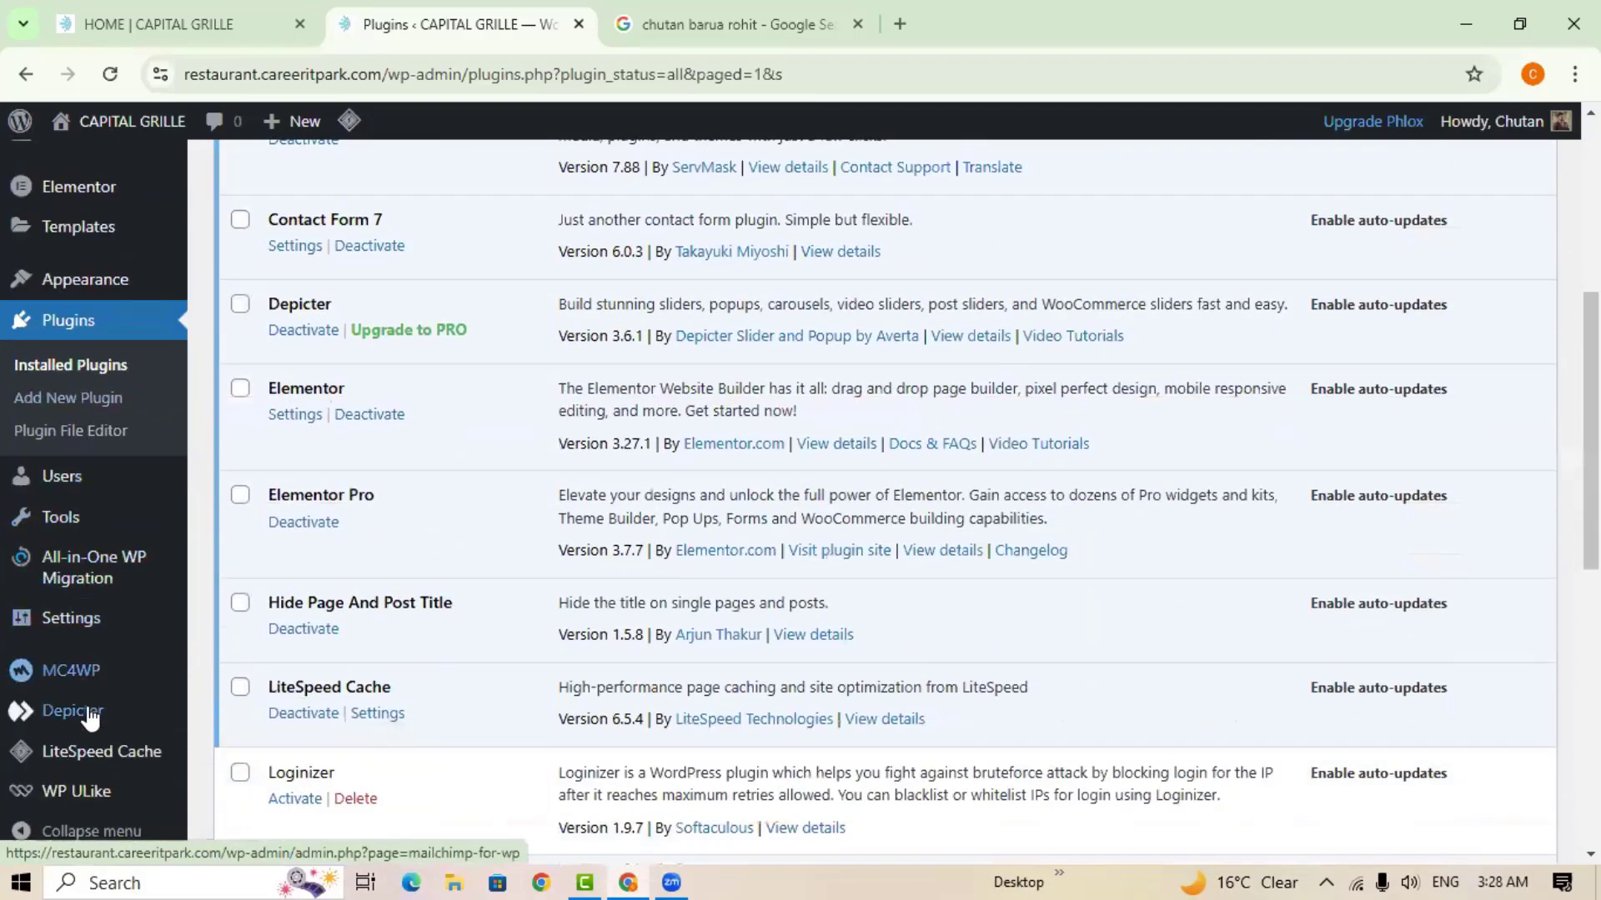
{"action": "mouse_move", "coordinate": [98, 705]}
{"action": "scroll", "coordinate": [98, 704], "scroll_direction": "up", "scroll_amount": 5}
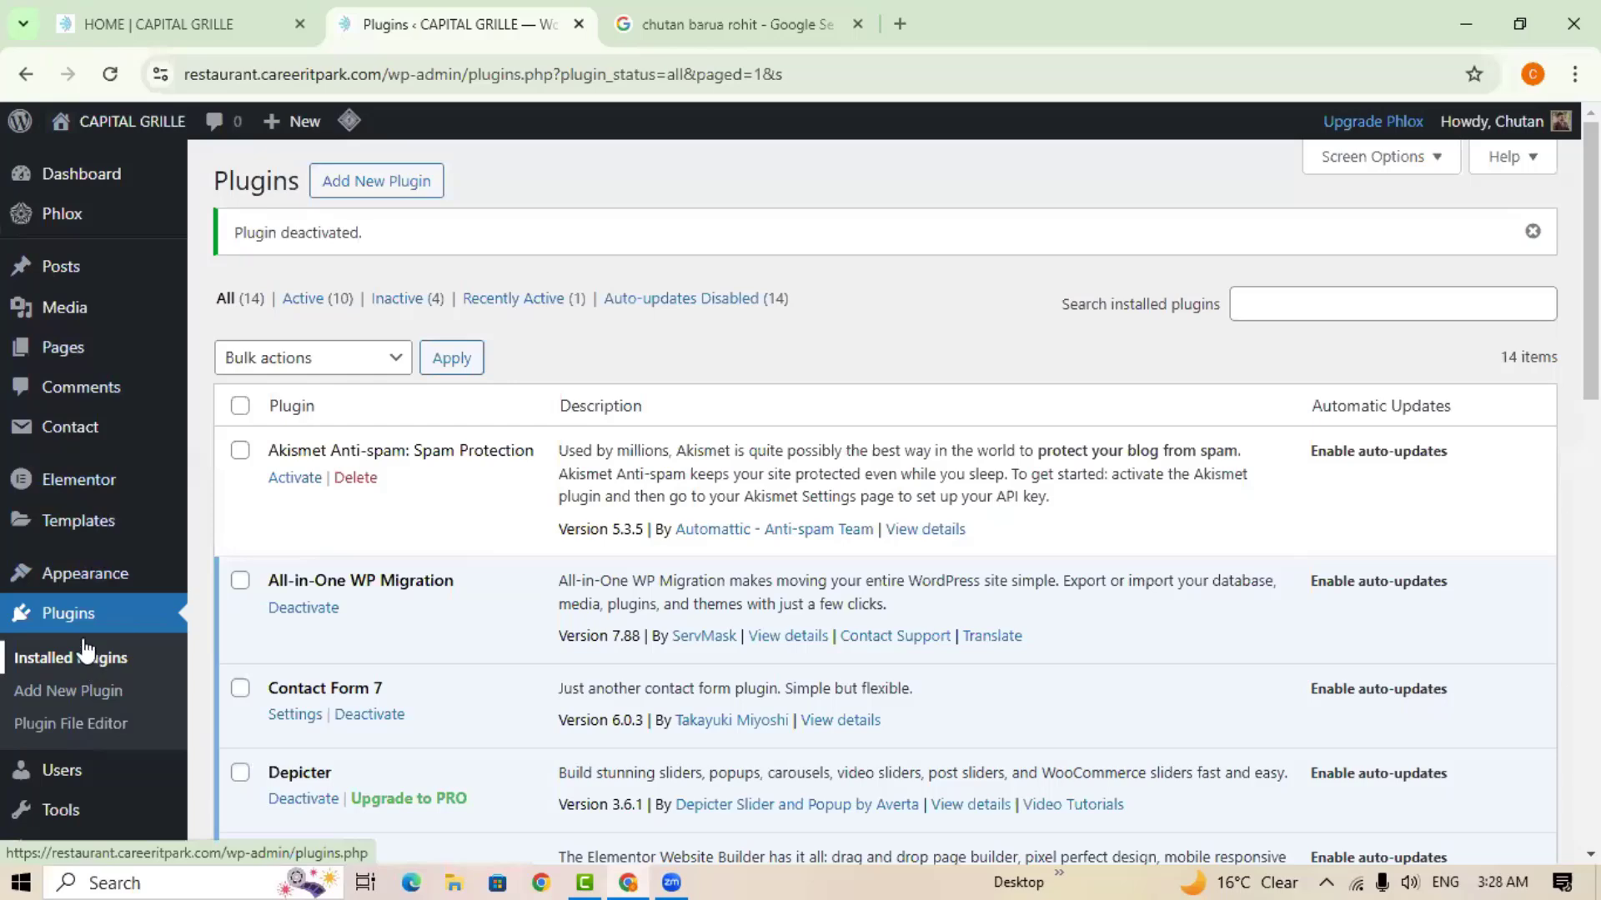
{"action": "mouse_move", "coordinate": [99, 575]}
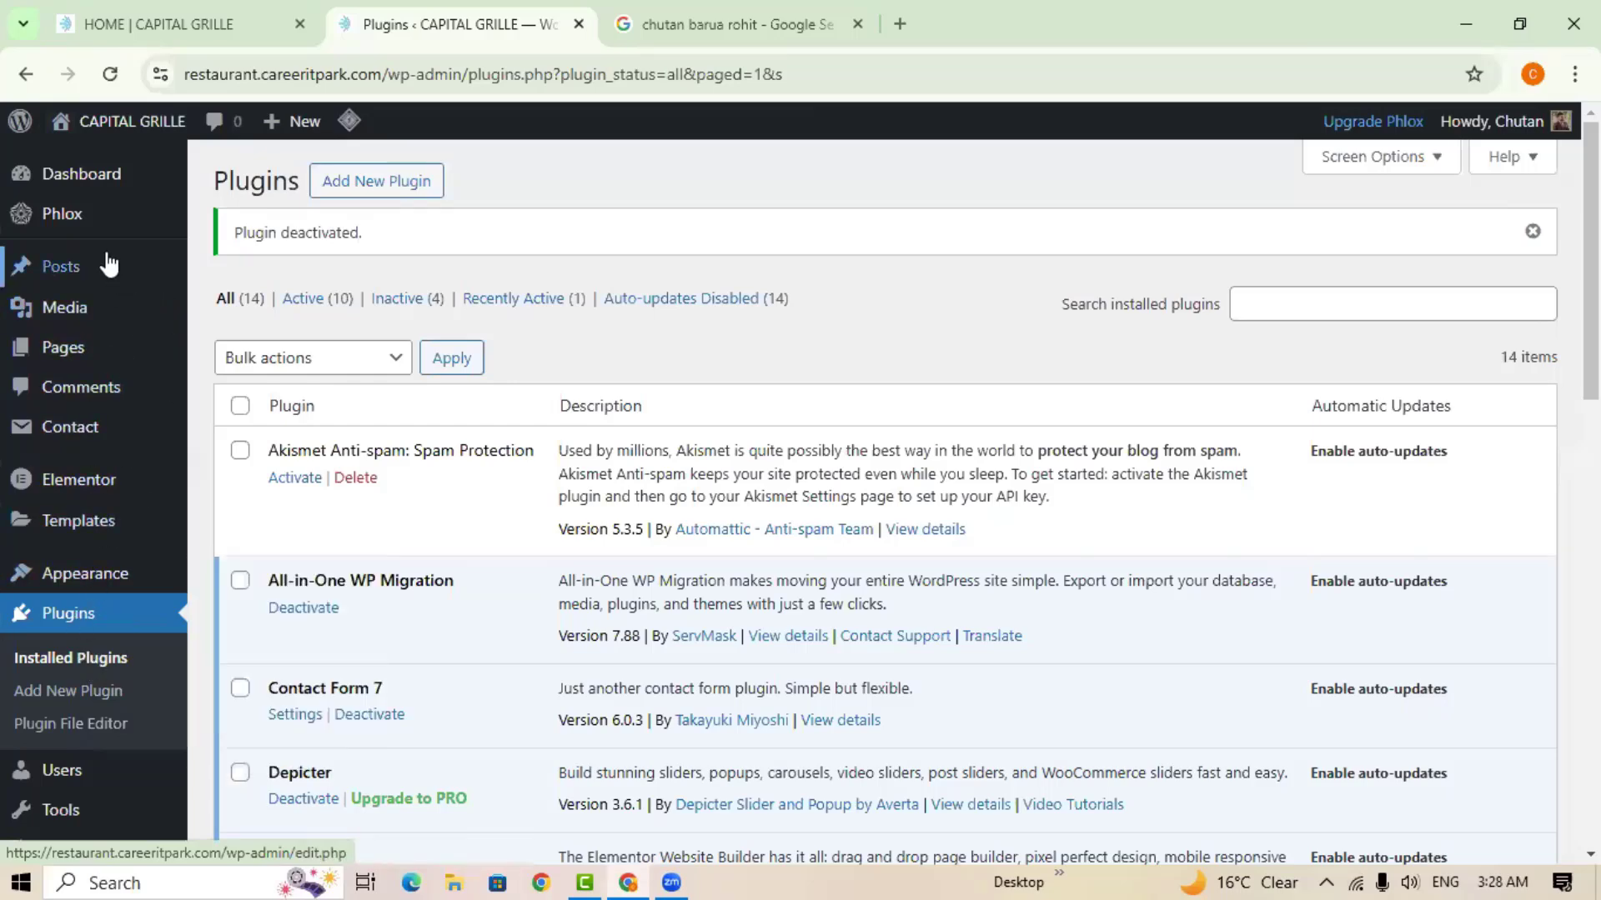
Search the plugin directory for "yoast", and install and activate the Yoast SEO plugin.
{"action": "left_click", "coordinate": [69, 621]}
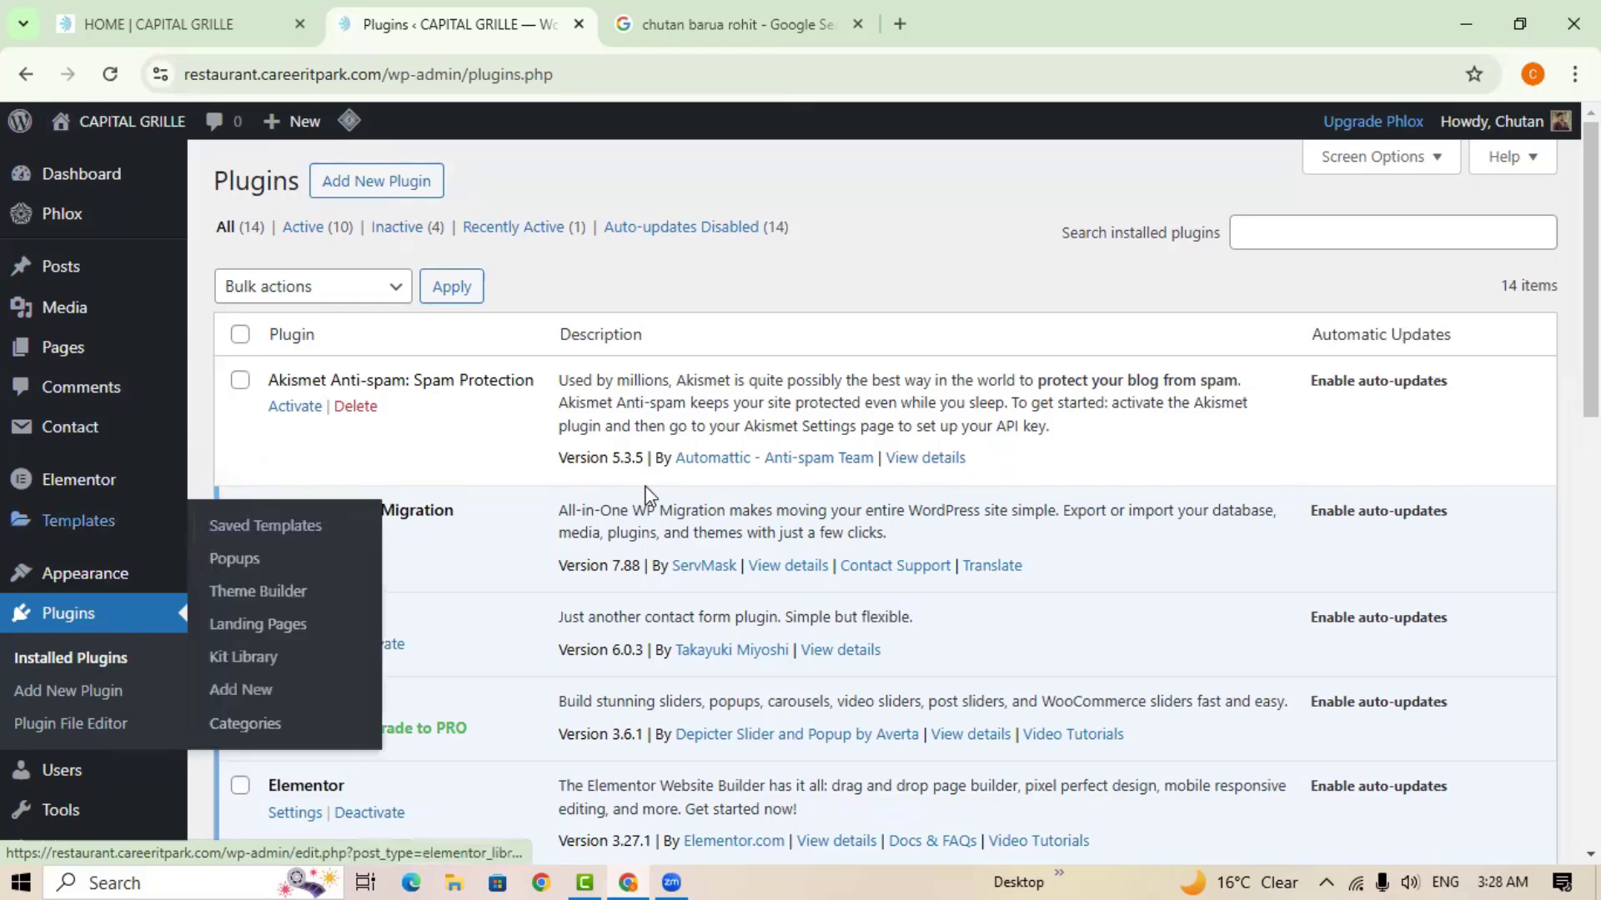
{"action": "left_click", "coordinate": [409, 199]}
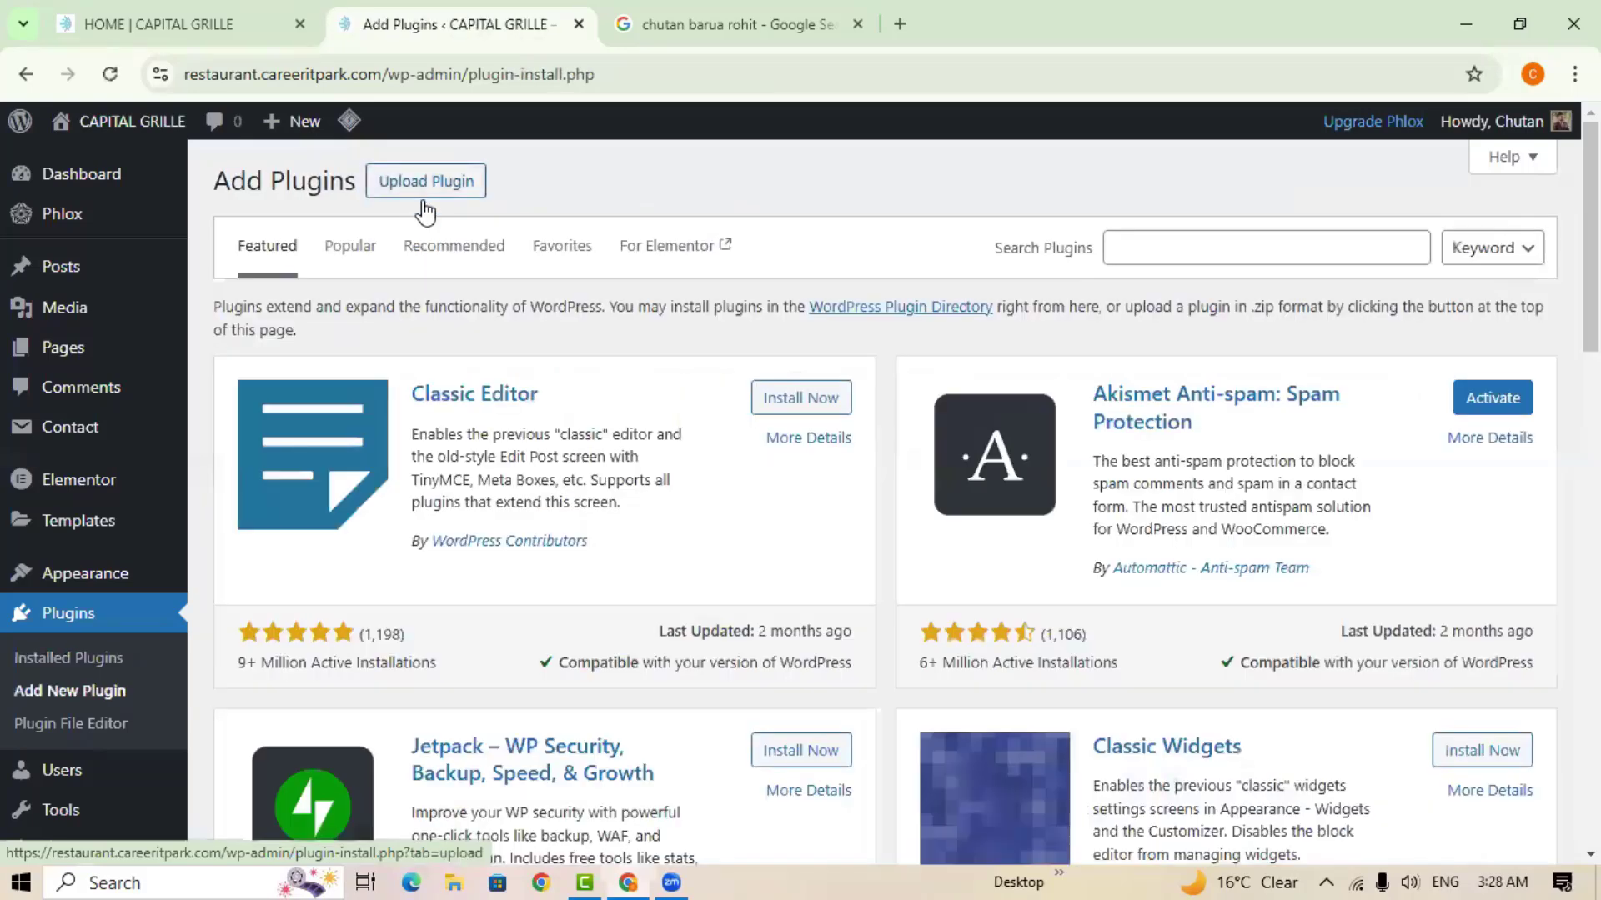
{"action": "left_click", "coordinate": [1162, 253]}
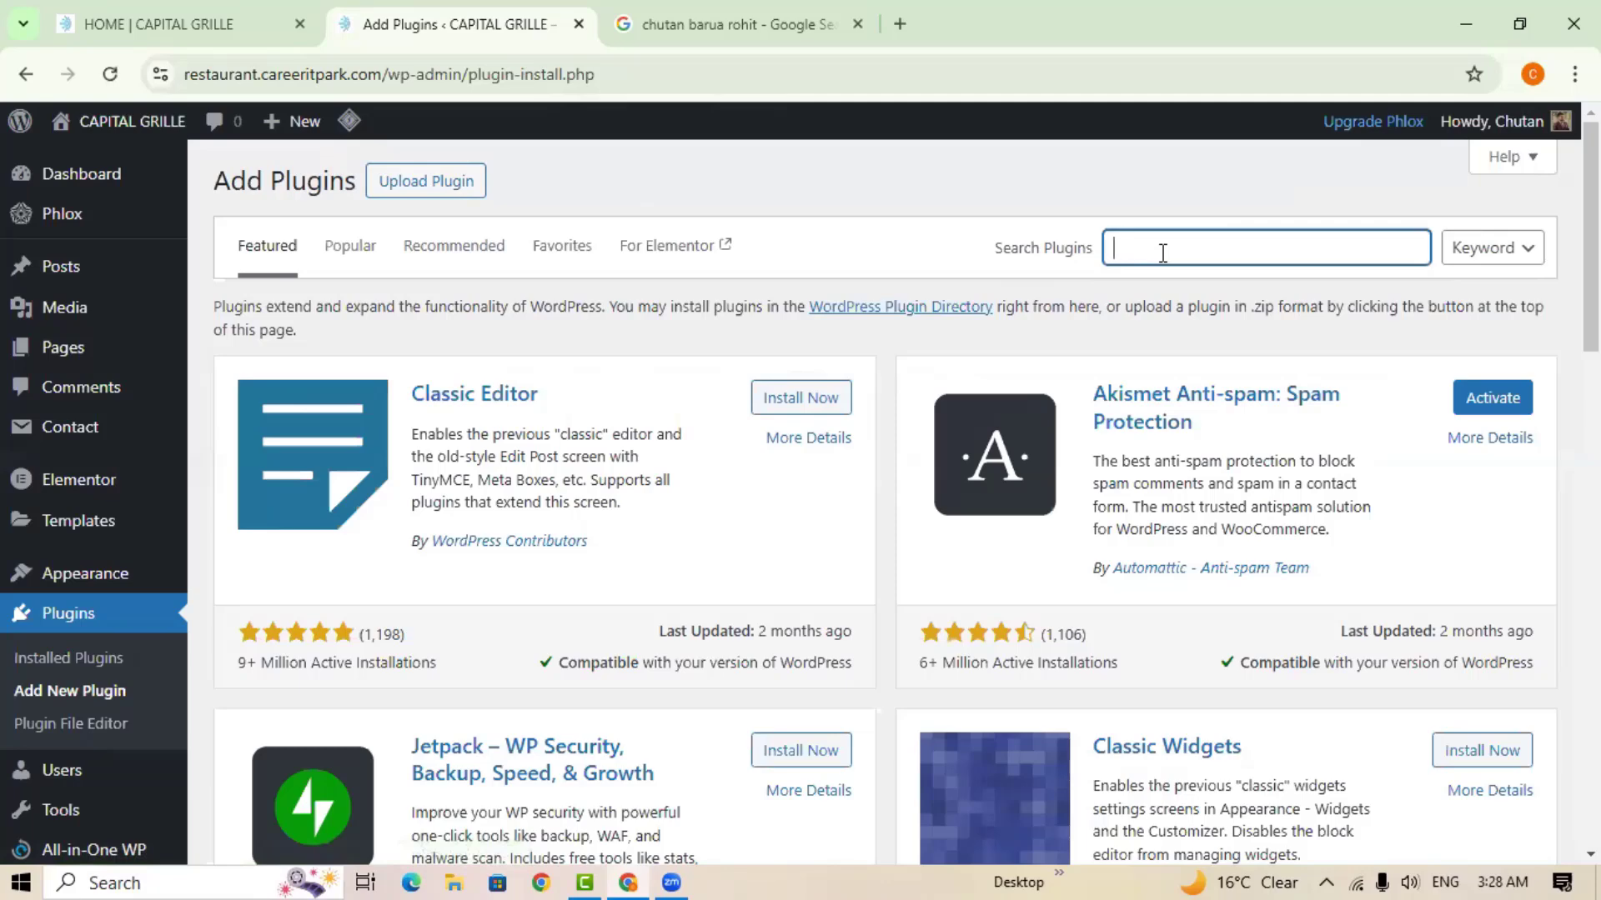
{"action": "type", "text": "yoast"}
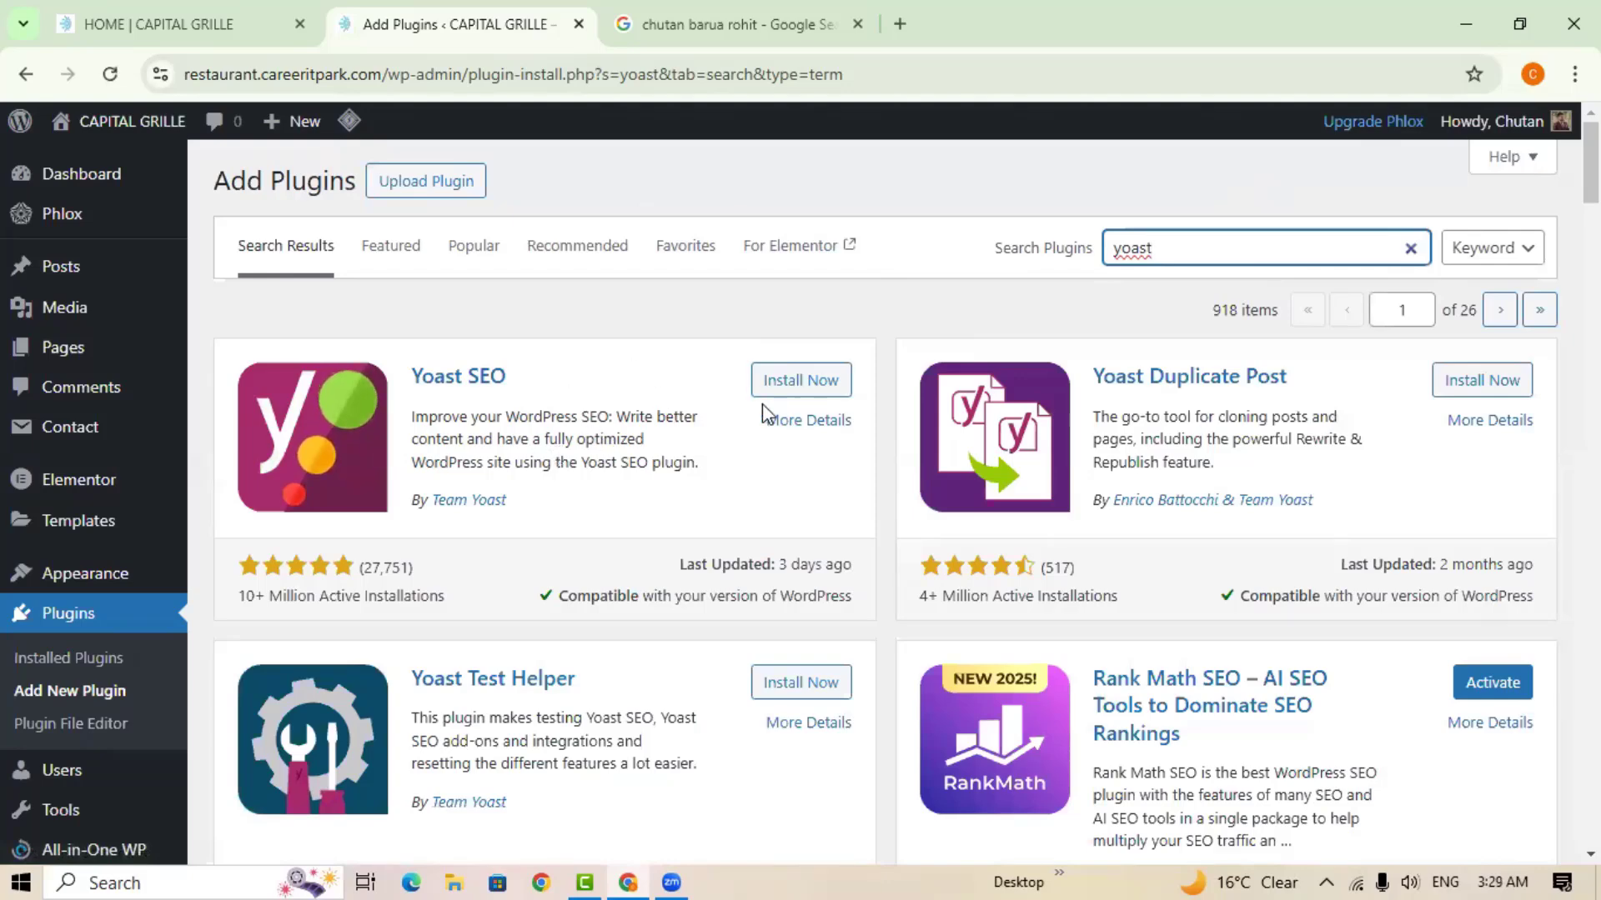
{"action": "left_click", "coordinate": [801, 385]}
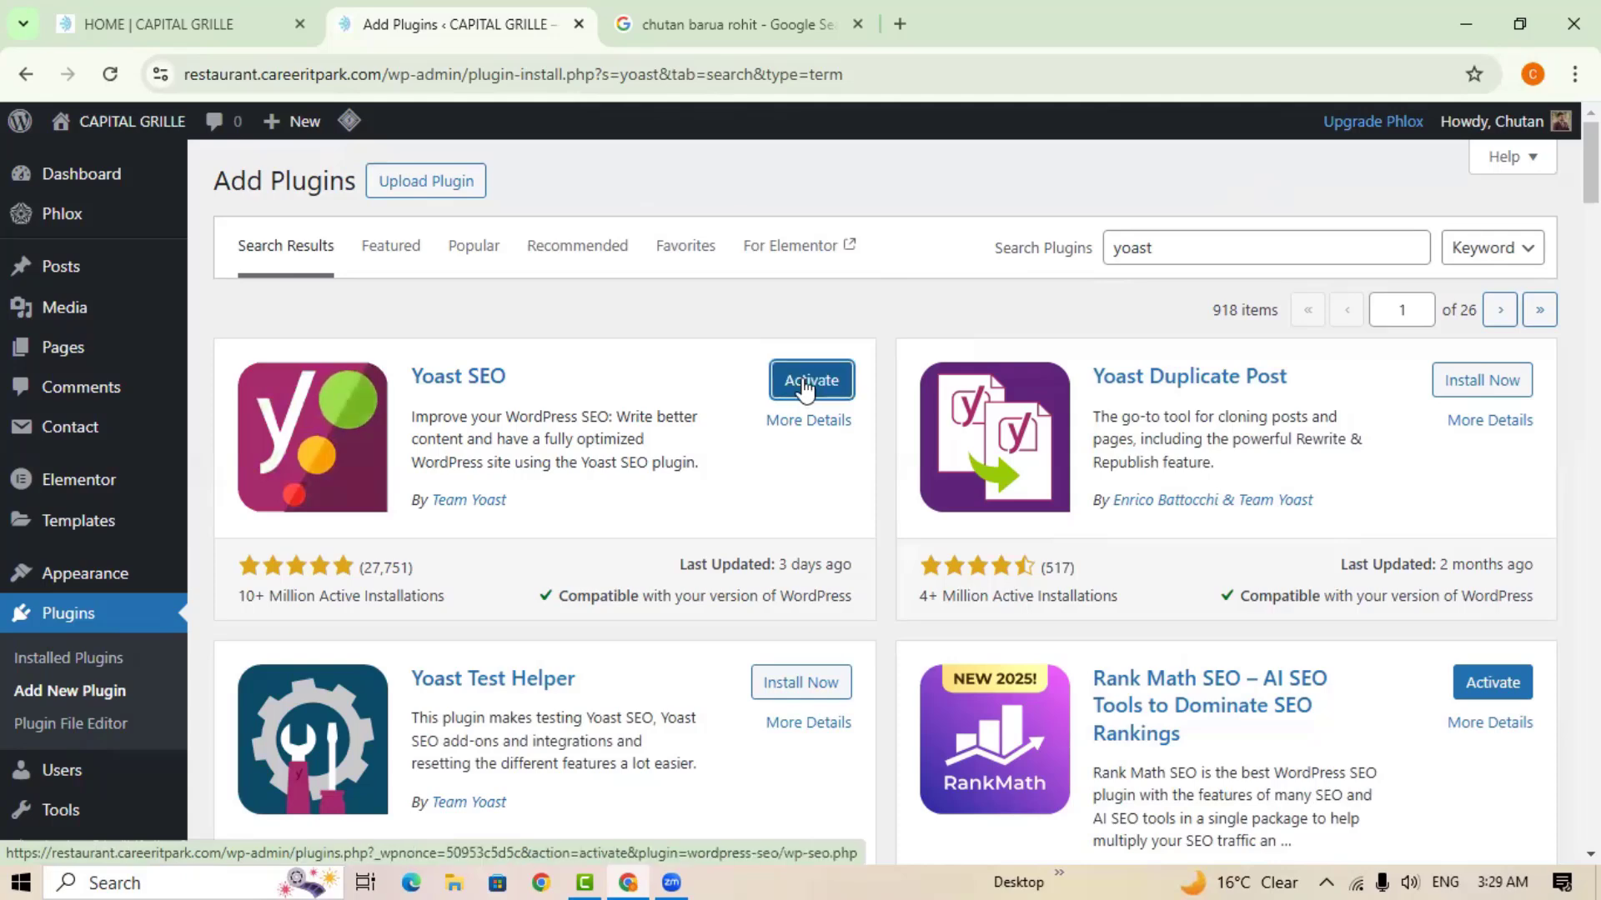
{"action": "left_click", "coordinate": [804, 383]}
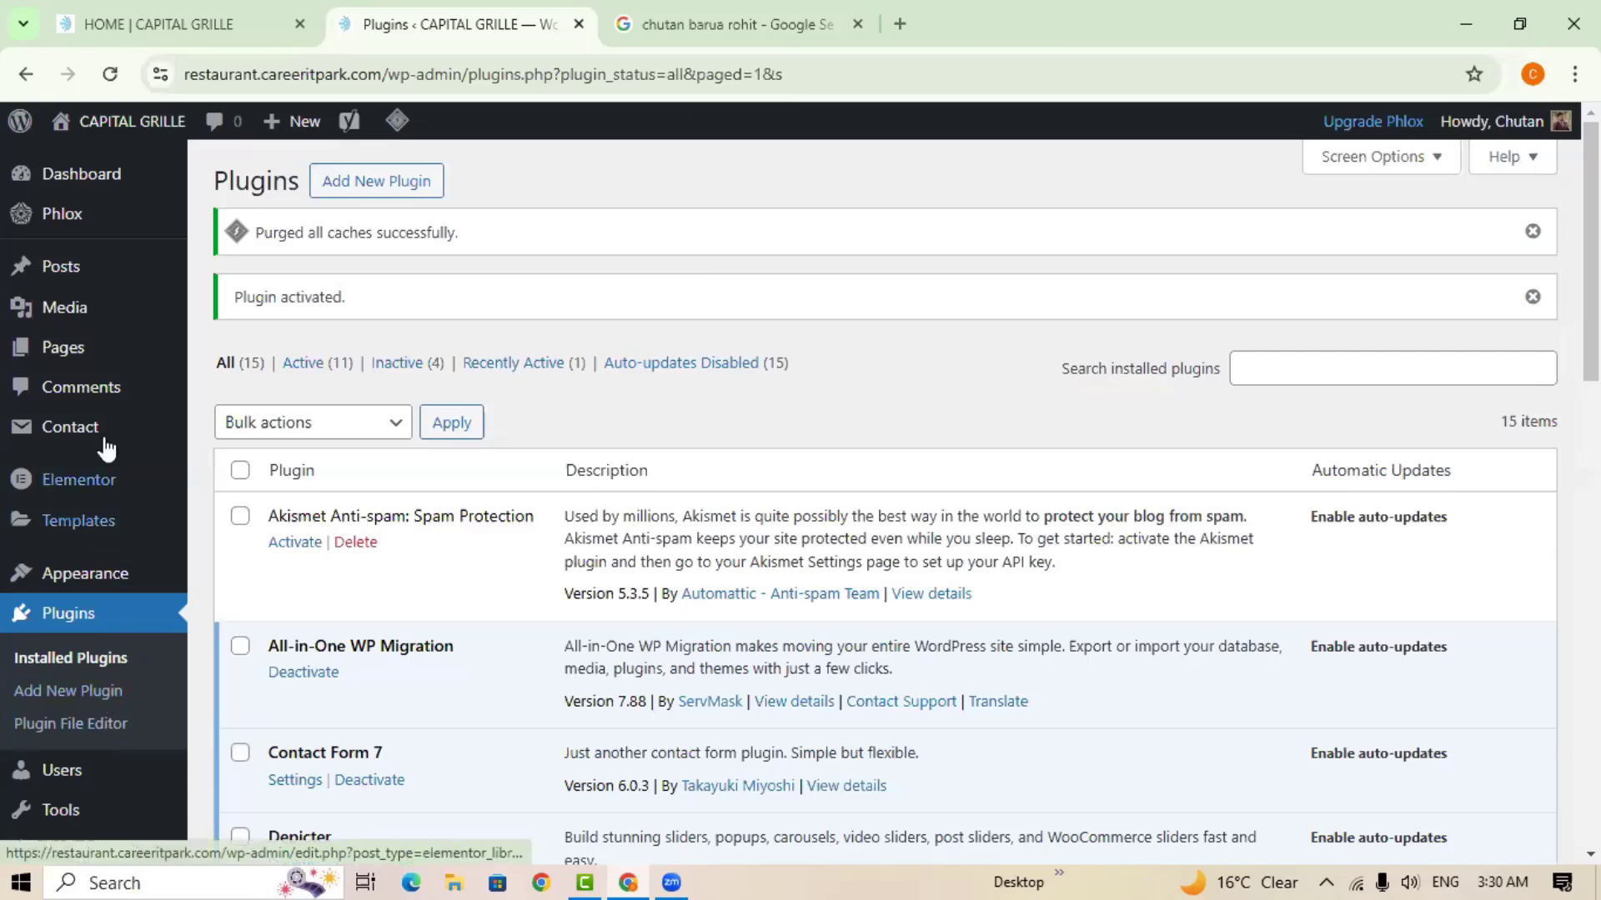
Open the general dashboard of the Yoast SEO plugin.
{"action": "scroll", "coordinate": [83, 450], "scroll_direction": "down", "scroll_amount": 1}
{"action": "scroll", "coordinate": [98, 491], "scroll_direction": "down", "scroll_amount": 2}
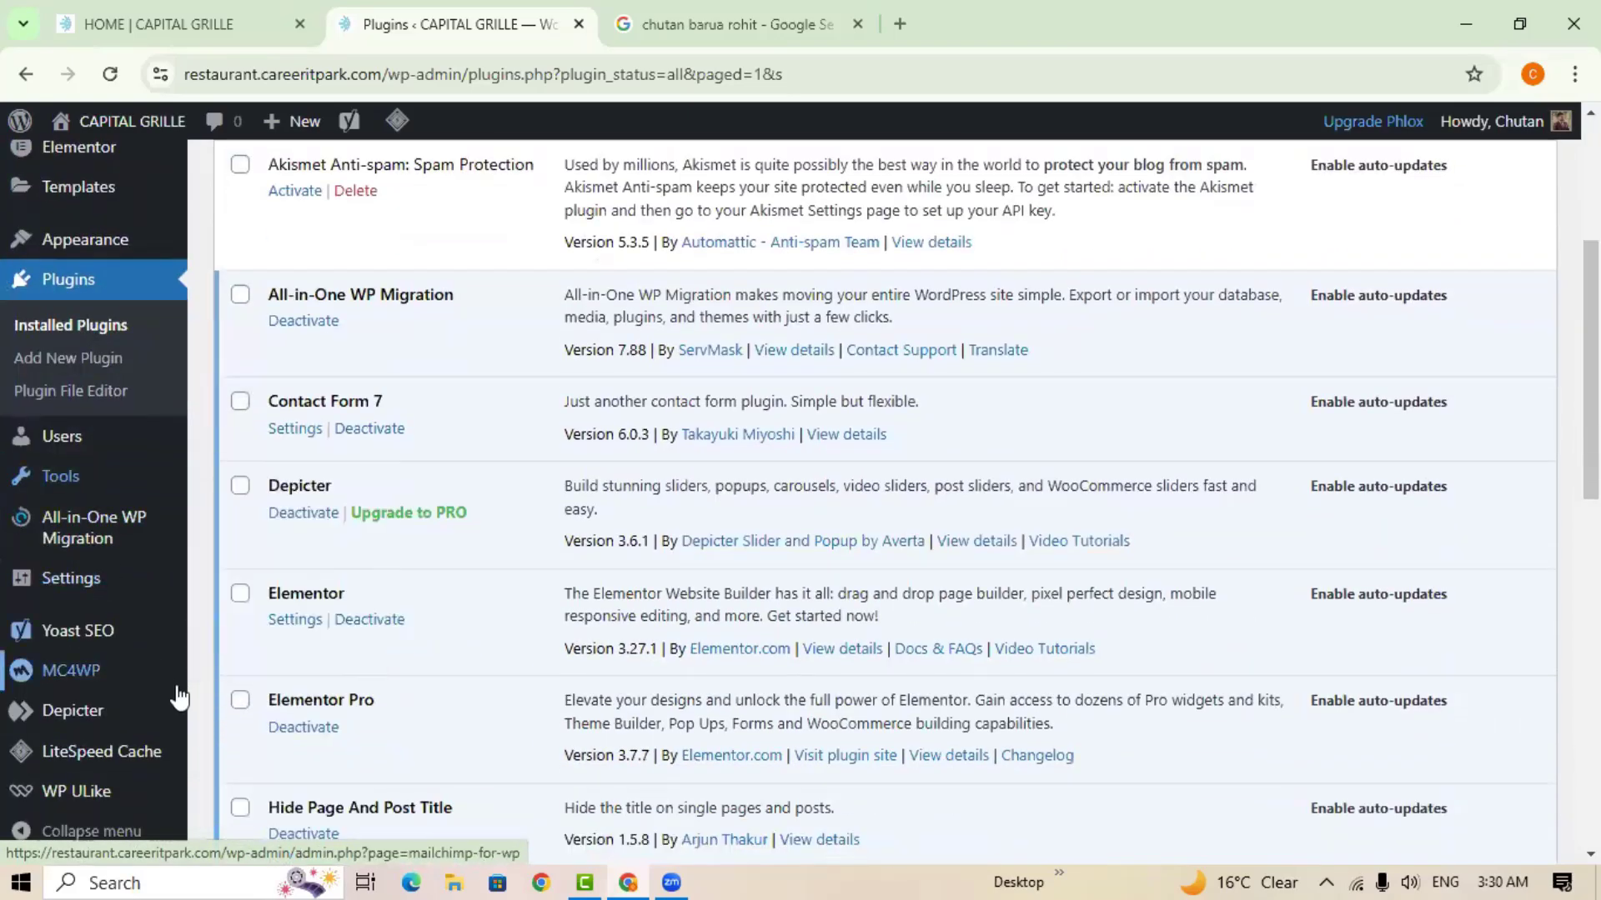
{"action": "mouse_move", "coordinate": [58, 640]}
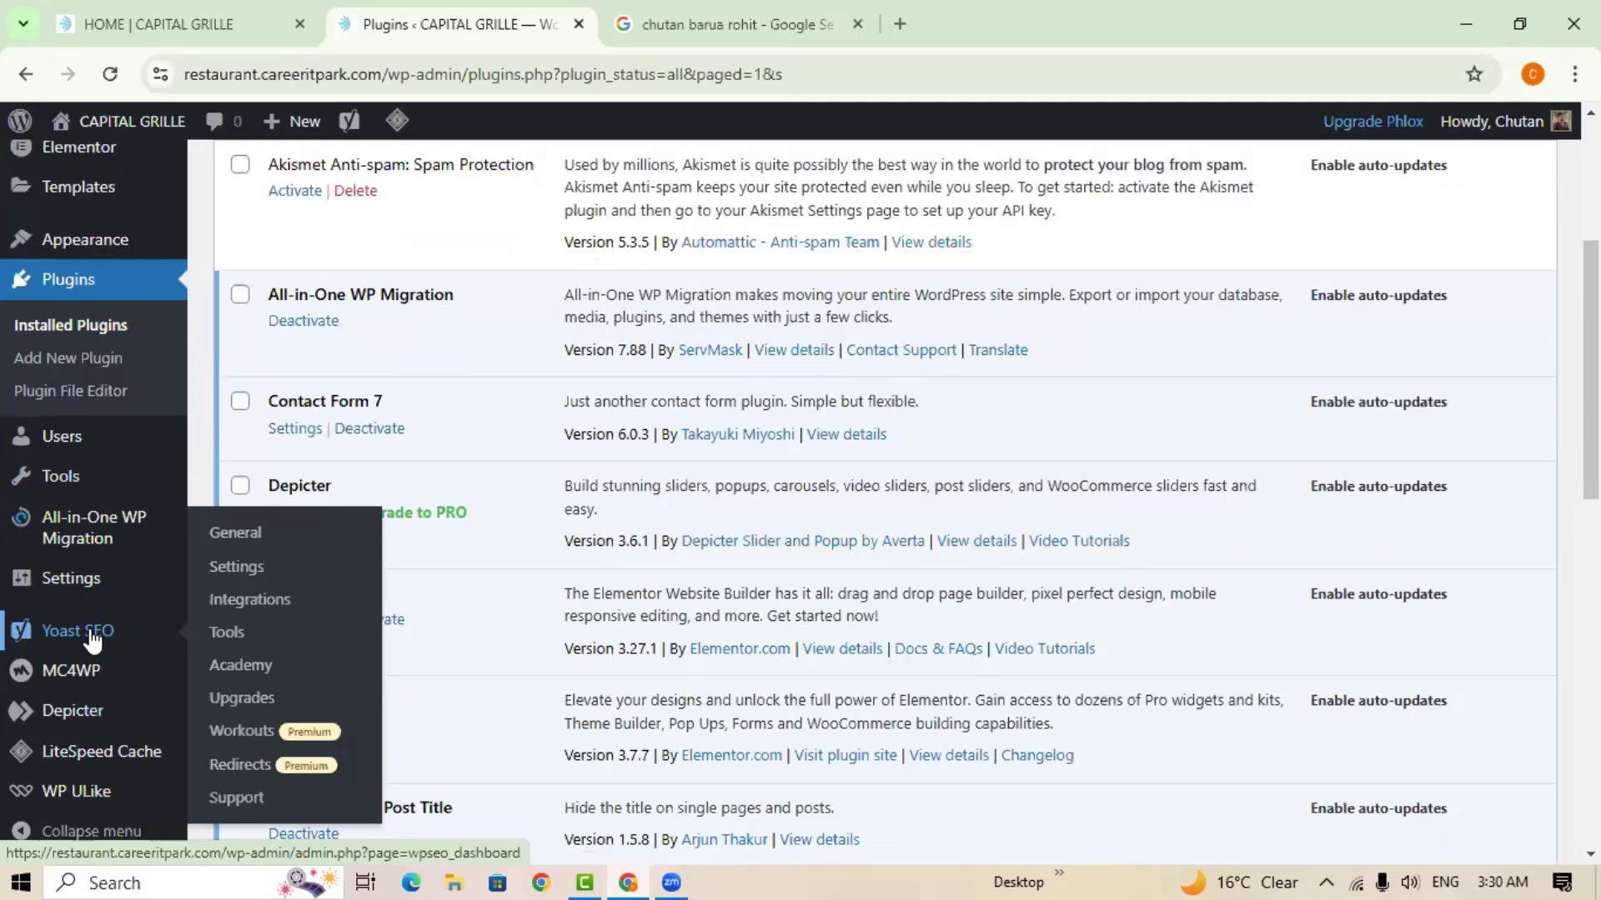
{"action": "left_click", "coordinate": [93, 638]}
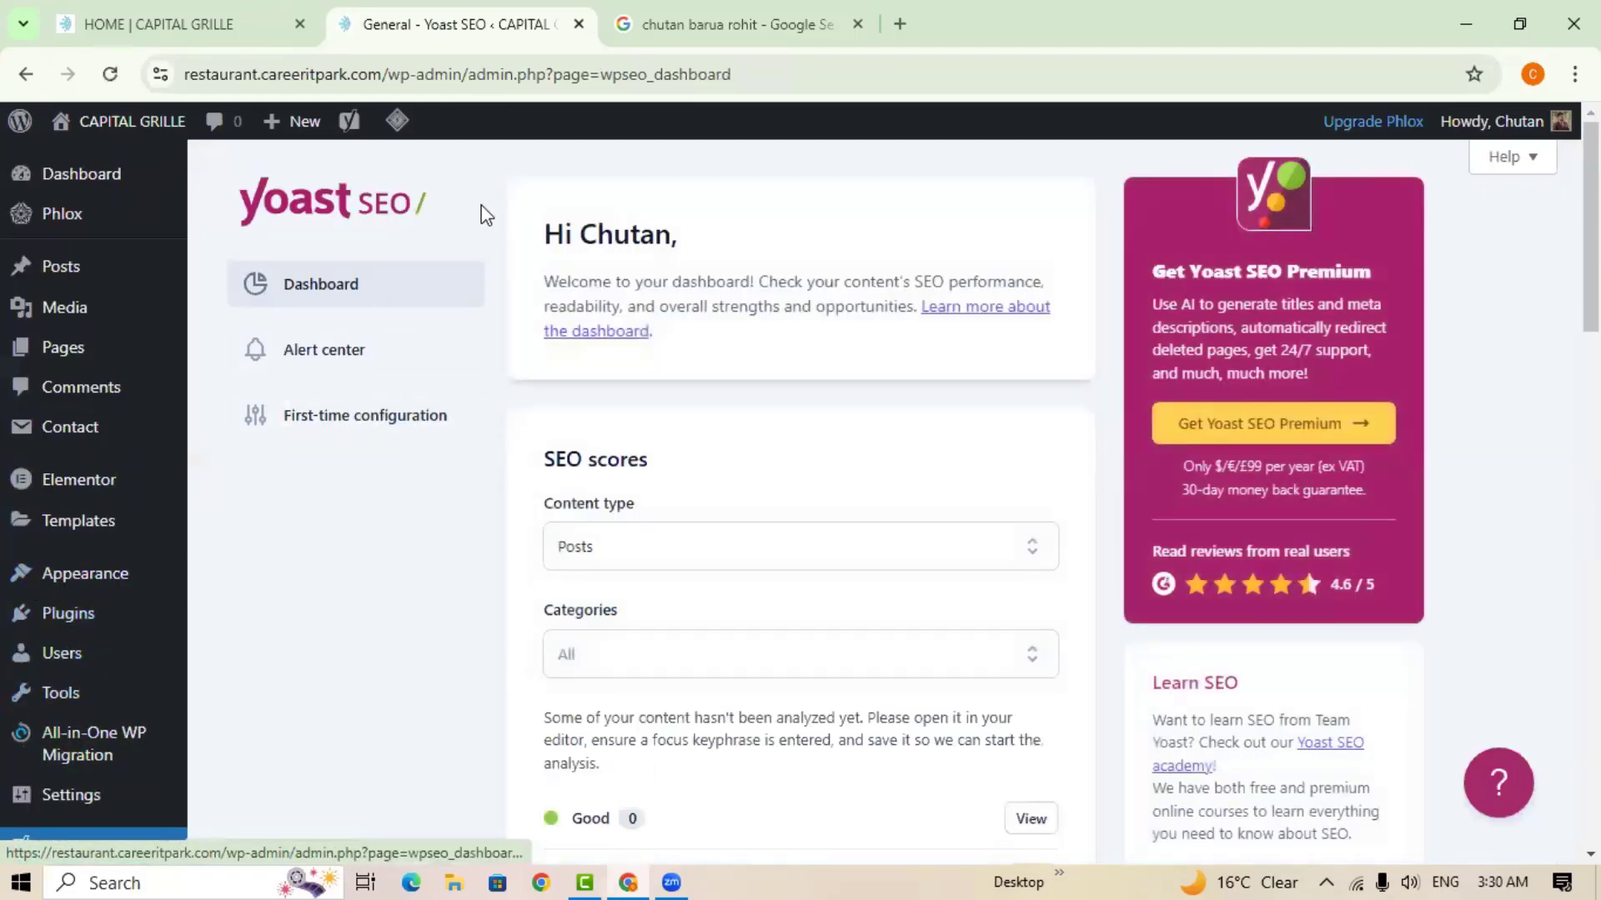
Open the Yoast SEO settings on the Site features page.
{"action": "scroll", "coordinate": [97, 564], "scroll_direction": "down", "scroll_amount": 2}
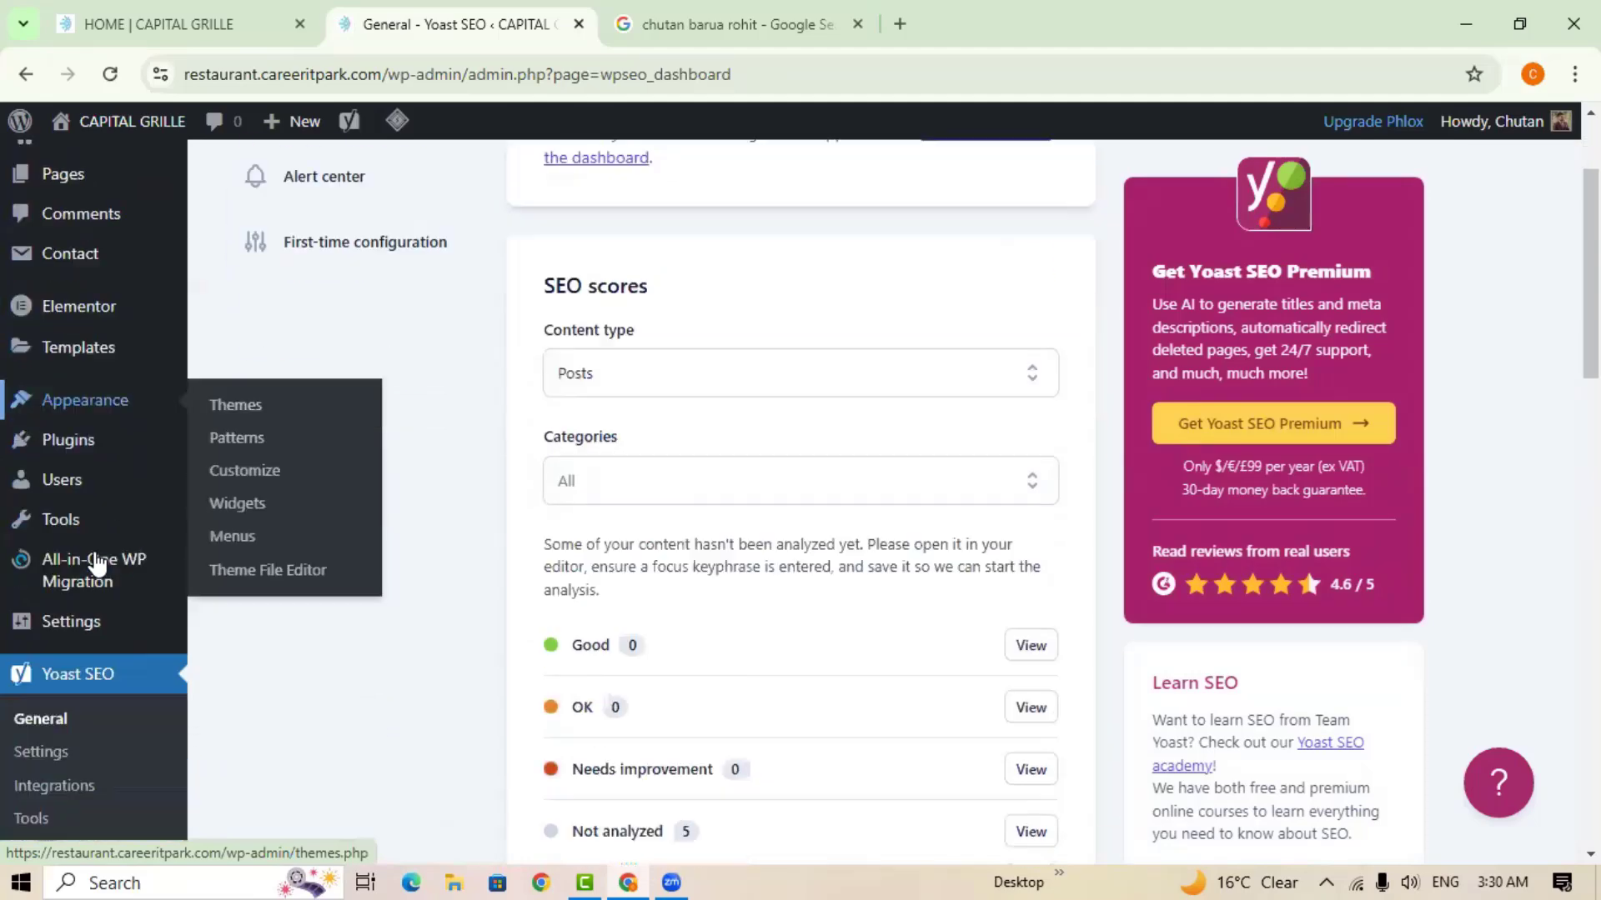
{"action": "scroll", "coordinate": [98, 564], "scroll_direction": "down", "scroll_amount": 3}
{"action": "scroll", "coordinate": [284, 563], "scroll_direction": "down", "scroll_amount": 5}
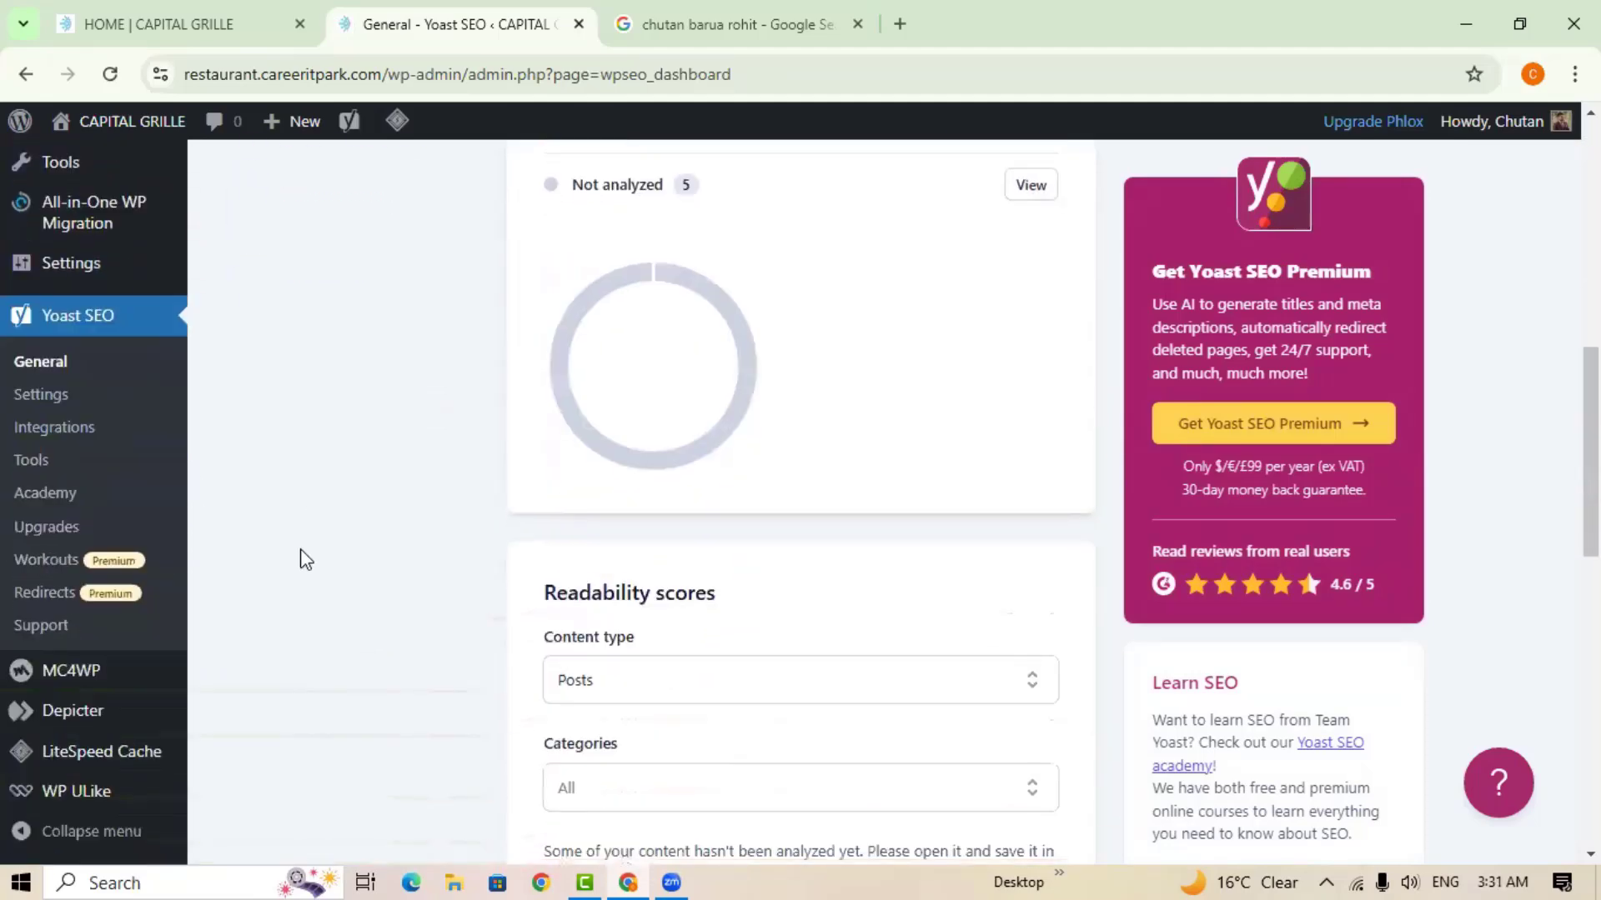
{"action": "left_click", "coordinate": [44, 403]}
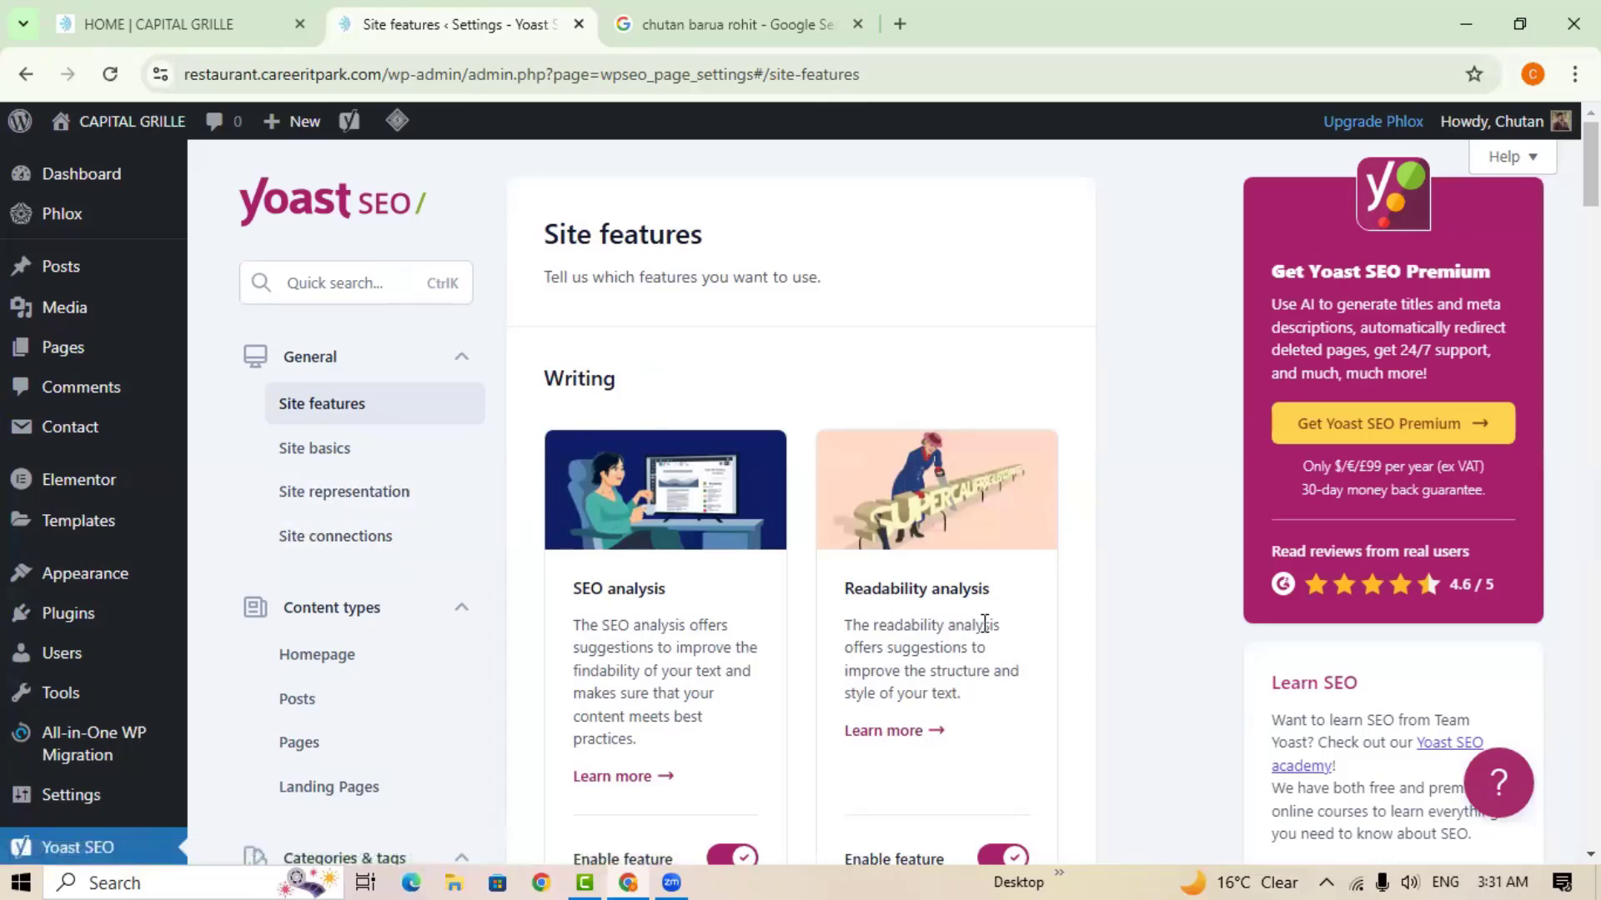
Enable the Inclusive language analysis feature in the Writing section of the site features.
{"action": "scroll", "coordinate": [888, 682], "scroll_direction": "down", "scroll_amount": 1}
{"action": "scroll", "coordinate": [889, 682], "scroll_direction": "down", "scroll_amount": 1}
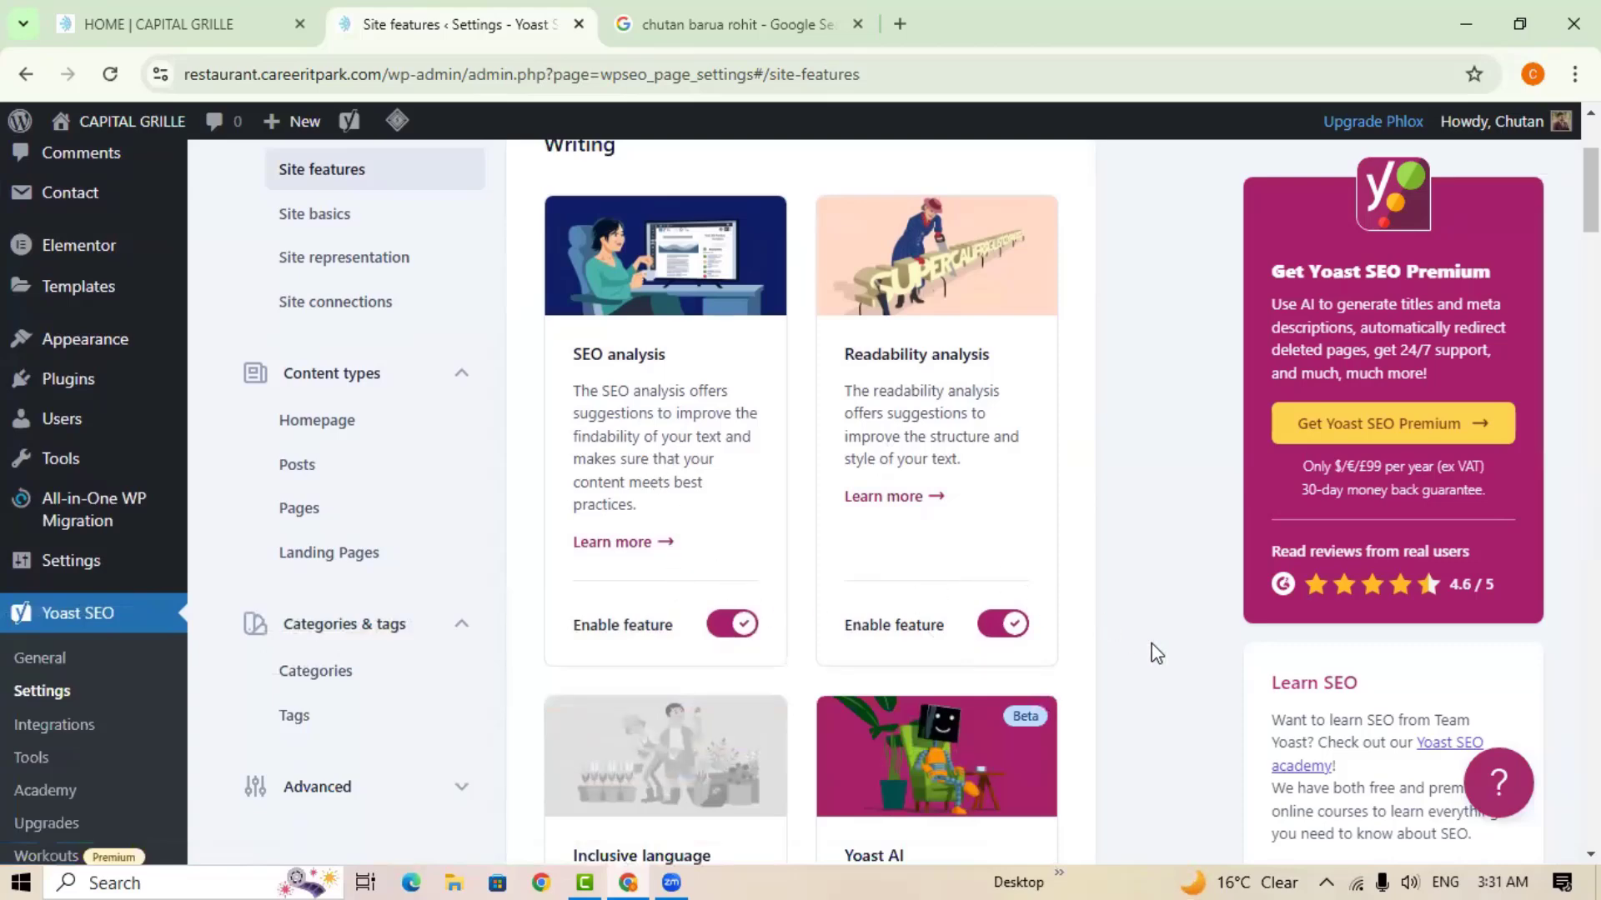
{"action": "scroll", "coordinate": [1157, 594], "scroll_direction": "up", "scroll_amount": 1}
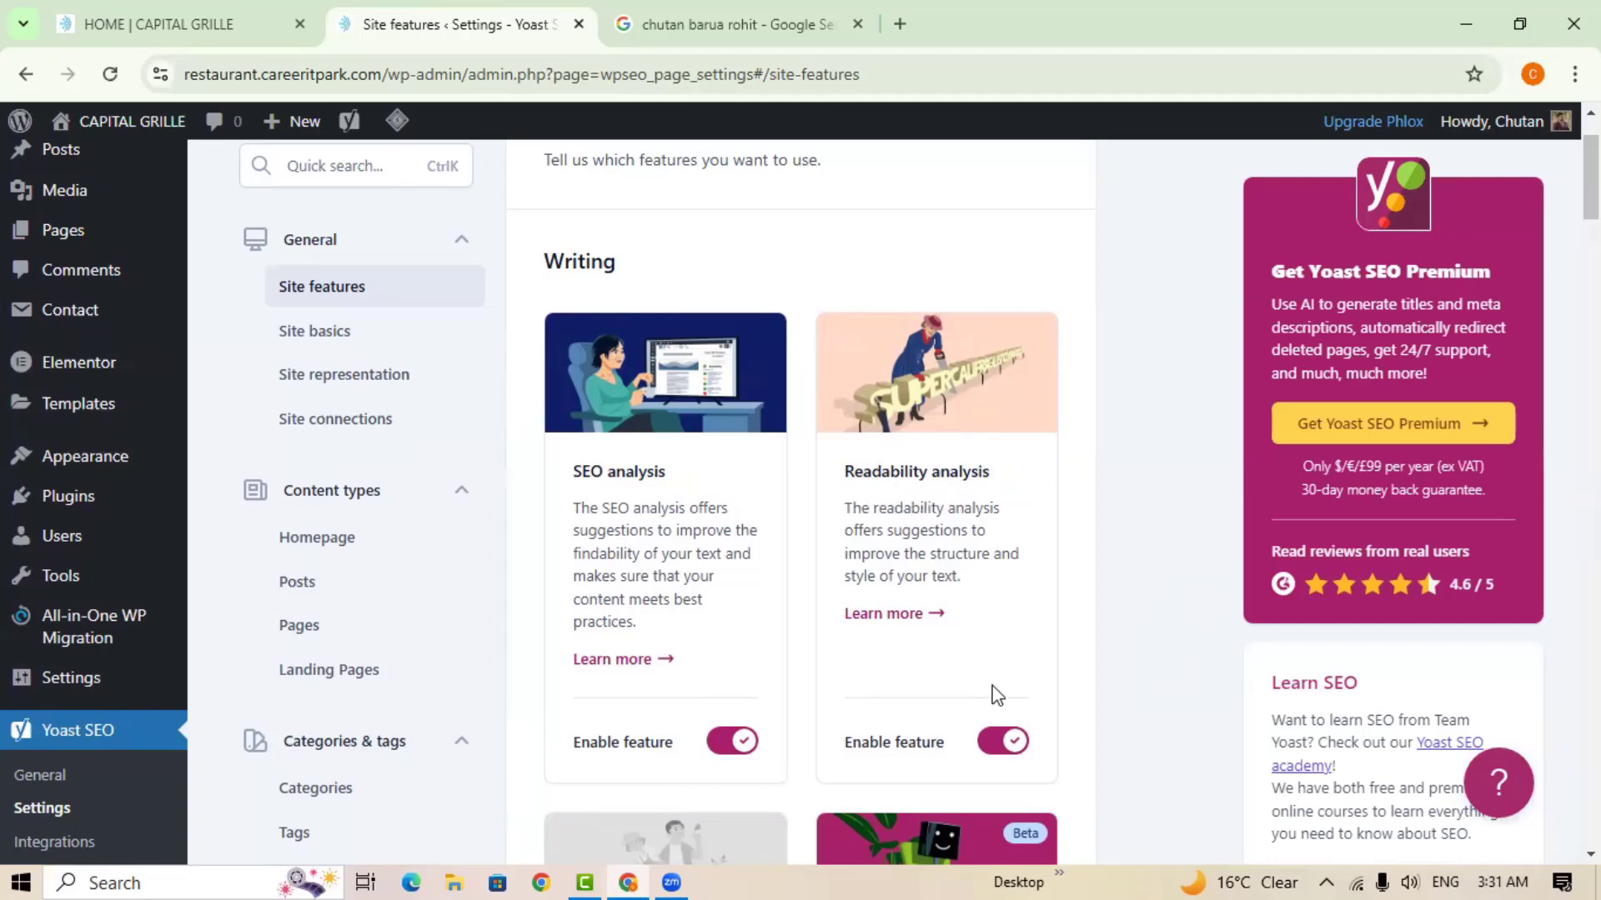
{"action": "scroll", "coordinate": [909, 663], "scroll_direction": "down", "scroll_amount": 3}
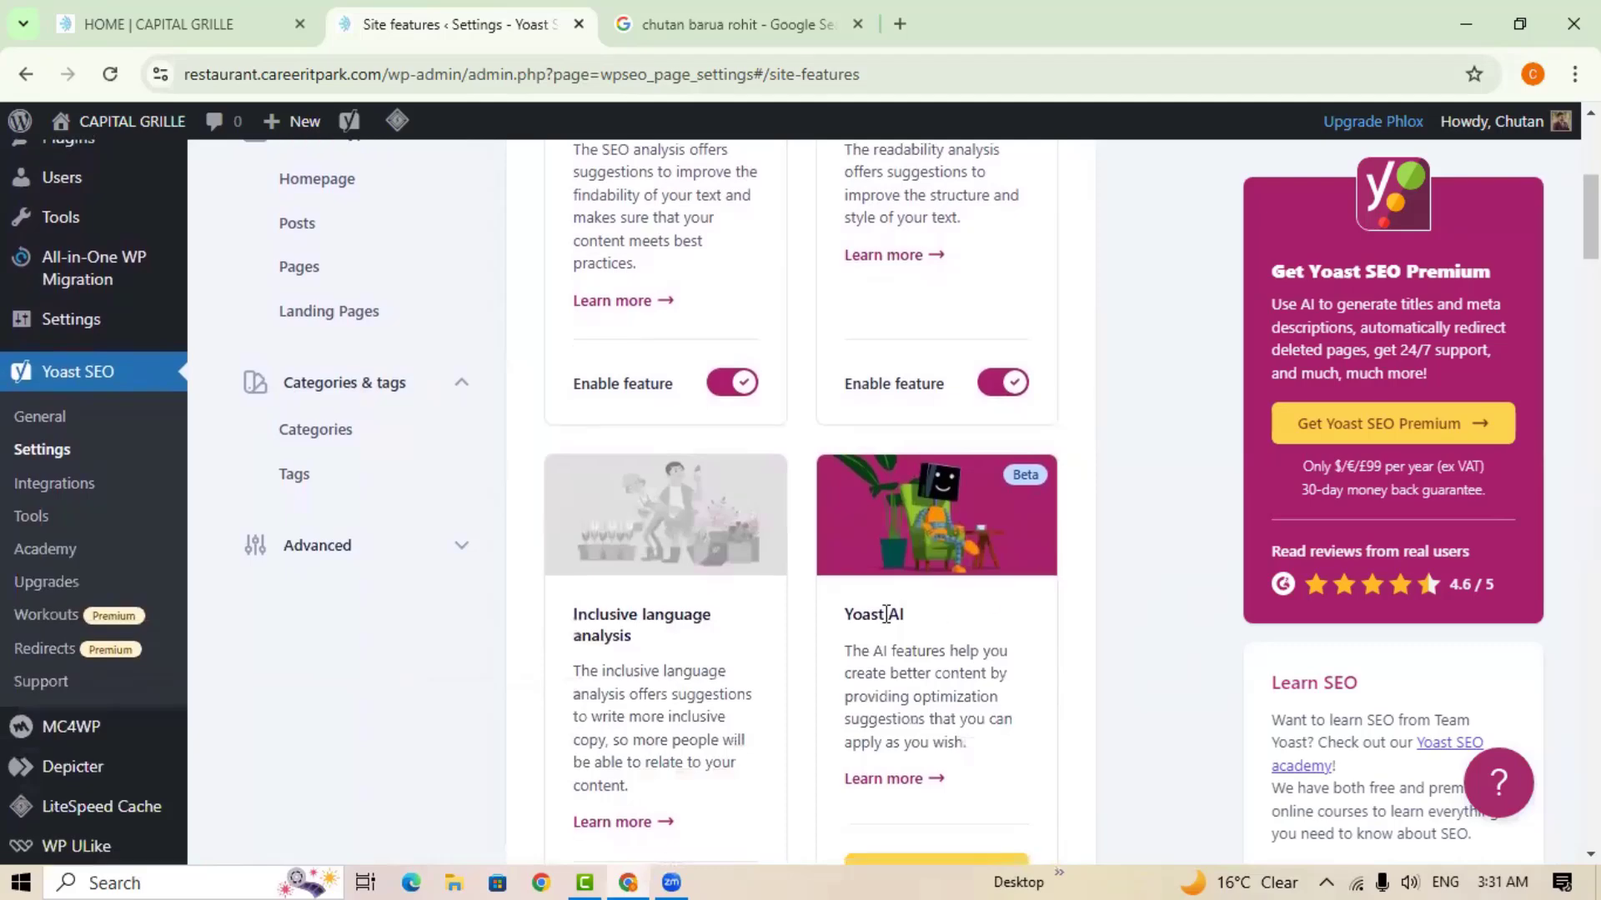
{"action": "scroll", "coordinate": [898, 624], "scroll_direction": "down", "scroll_amount": 4}
{"action": "scroll", "coordinate": [634, 584], "scroll_direction": "up", "scroll_amount": 2}
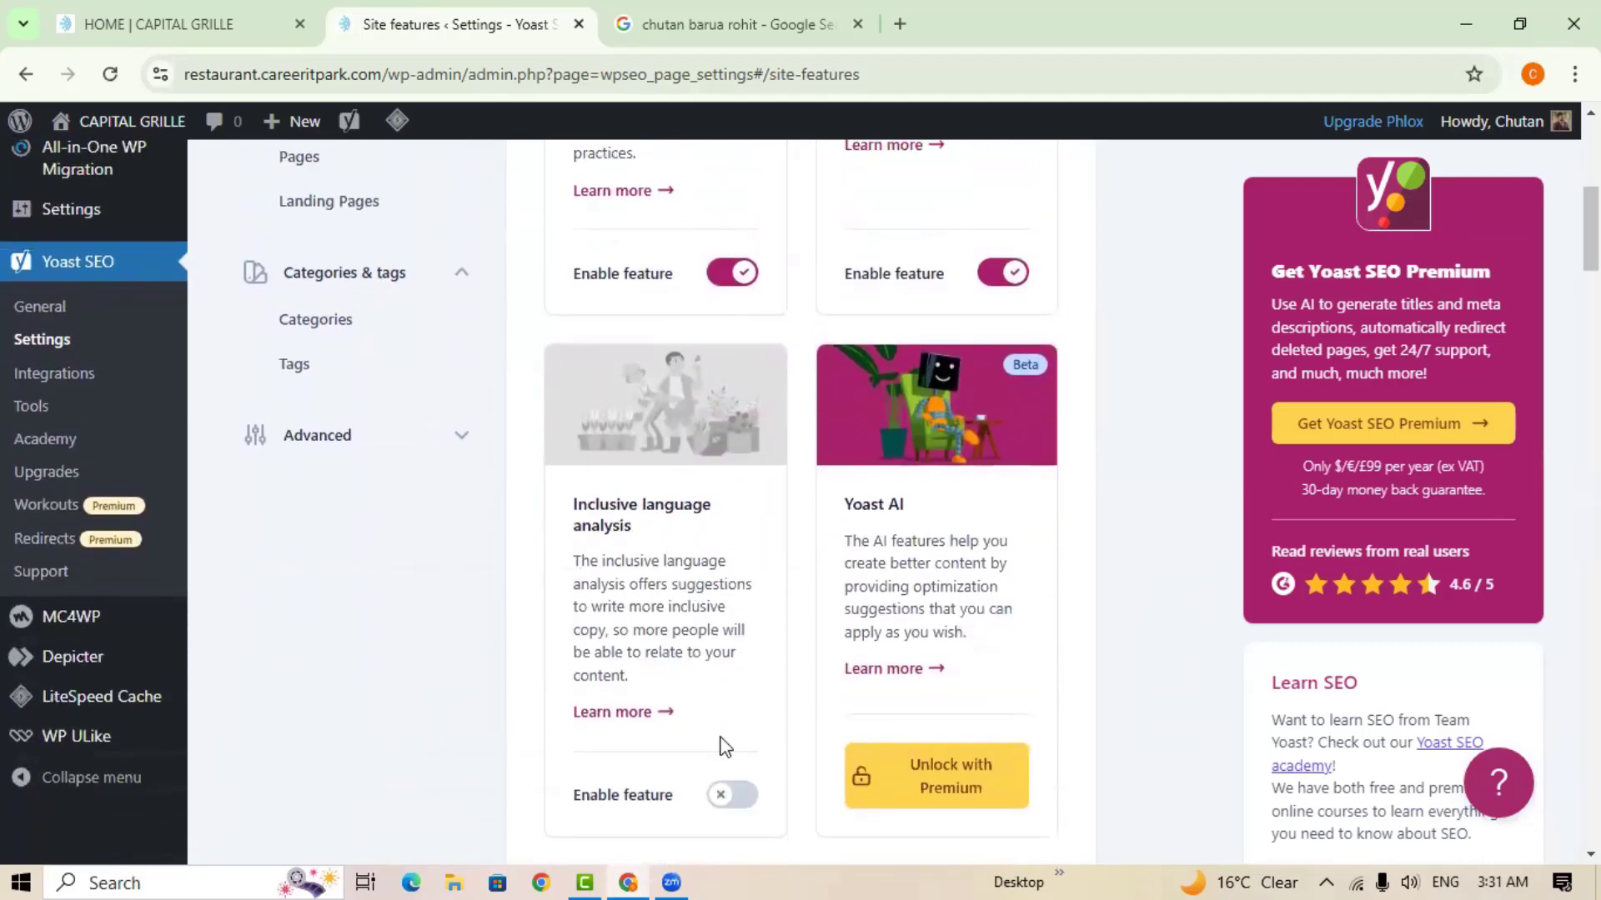
{"action": "left_click", "coordinate": [732, 793]}
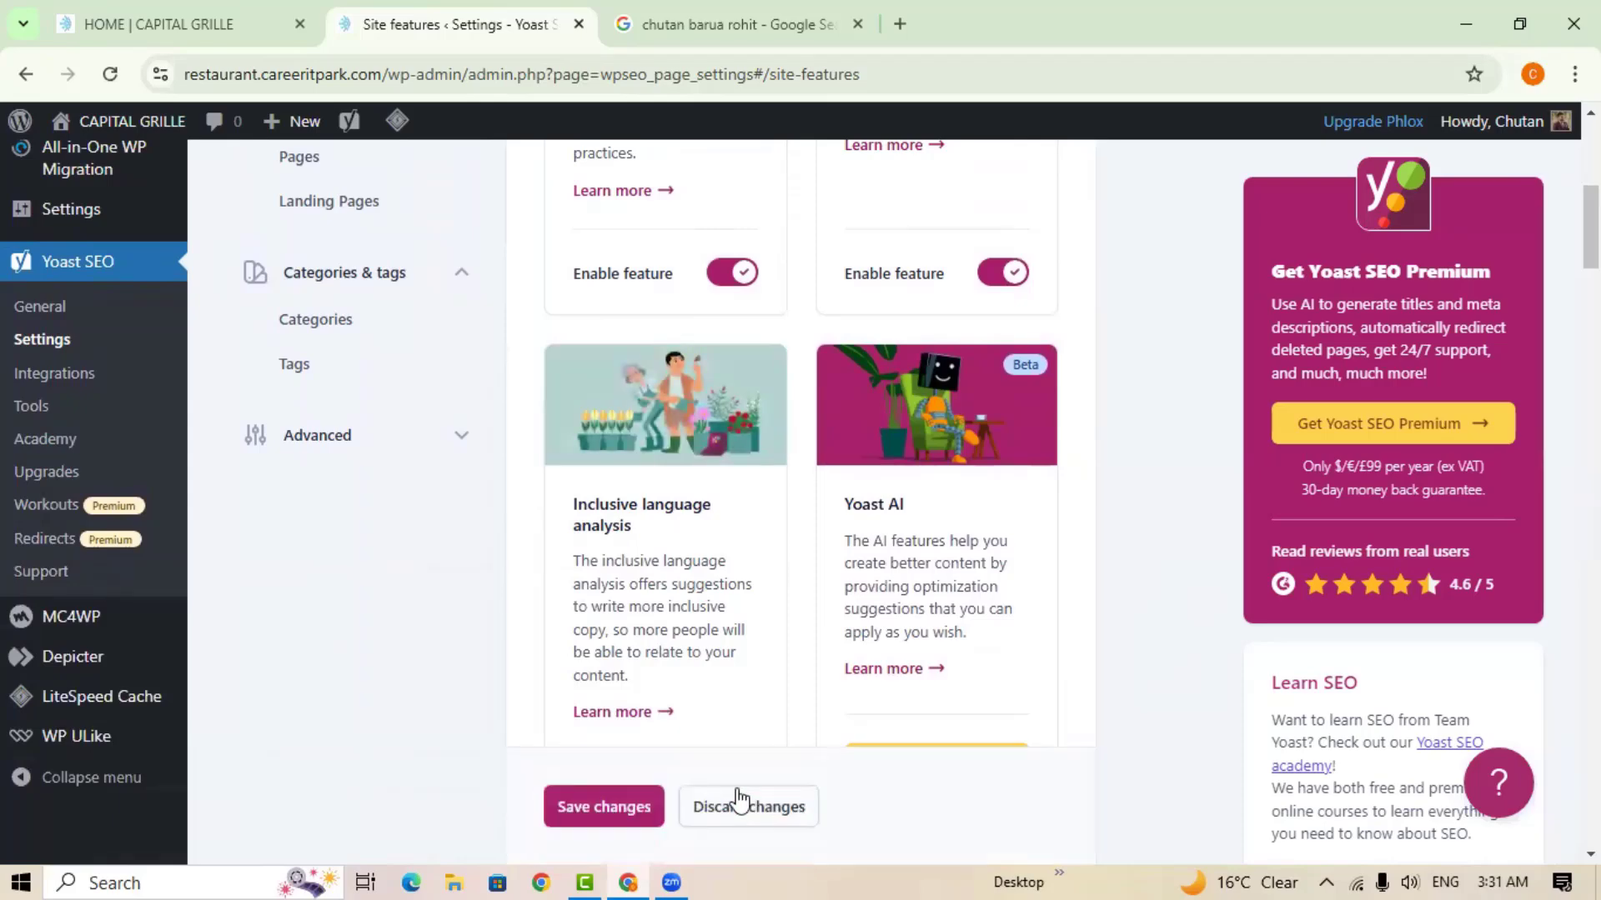
Disable the X card data feature among the social sharing site features.
{"action": "scroll", "coordinate": [788, 632], "scroll_direction": "down", "scroll_amount": 6}
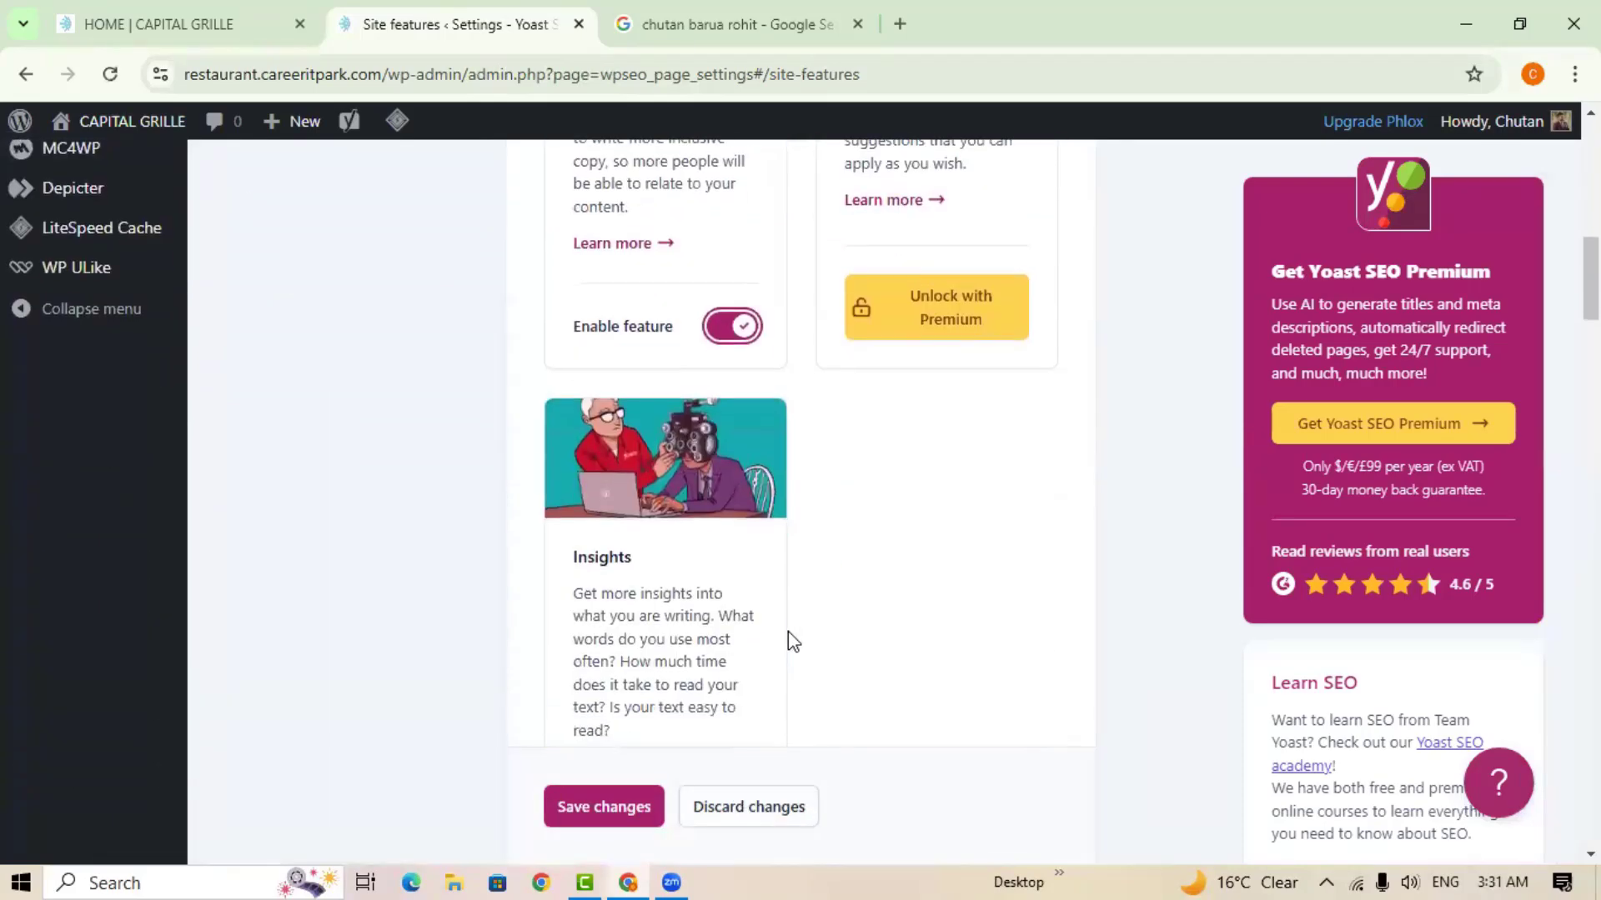
{"action": "scroll", "coordinate": [608, 478], "scroll_direction": "down", "scroll_amount": 4}
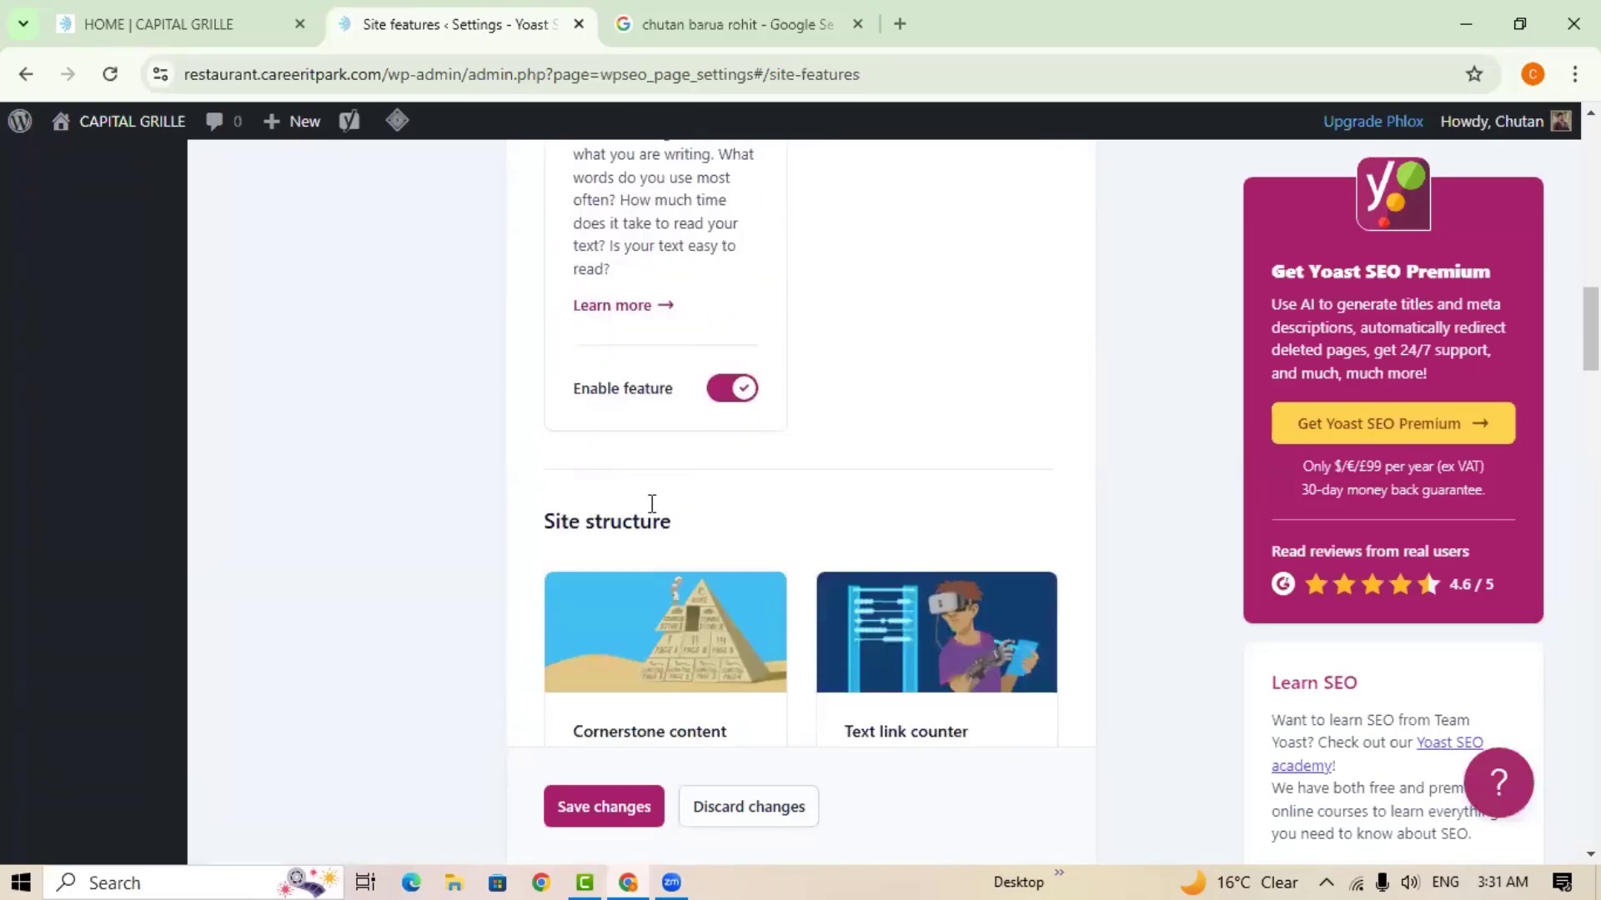
{"action": "scroll", "coordinate": [934, 442], "scroll_direction": "down", "scroll_amount": 5}
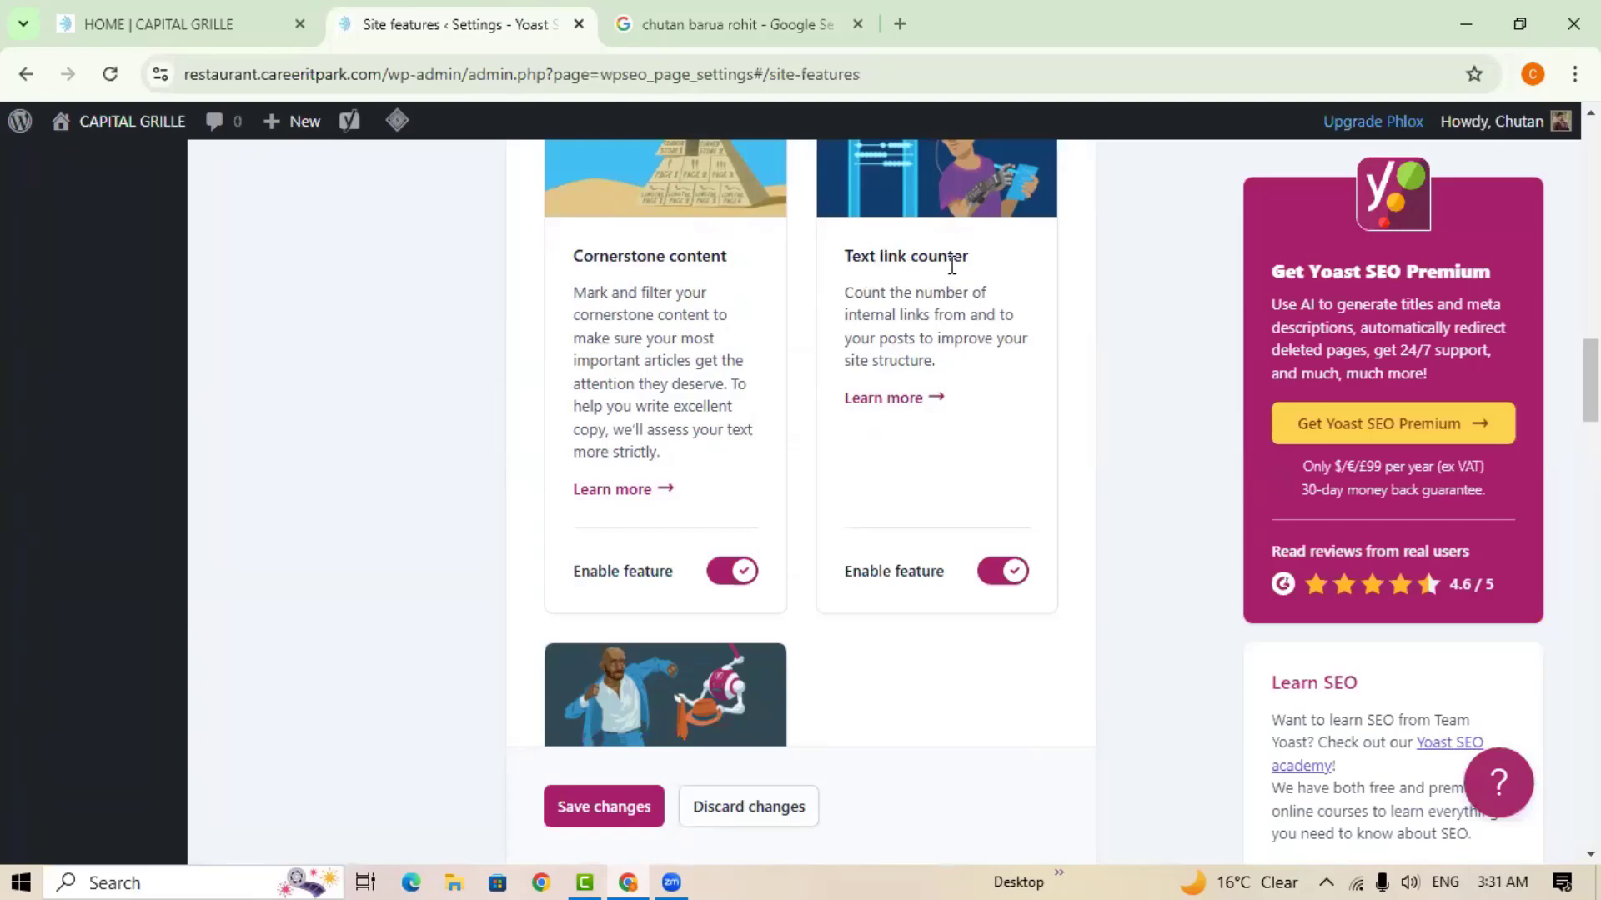
{"action": "scroll", "coordinate": [1013, 503], "scroll_direction": "down", "scroll_amount": 3}
{"action": "scroll", "coordinate": [1014, 507], "scroll_direction": "down", "scroll_amount": 3}
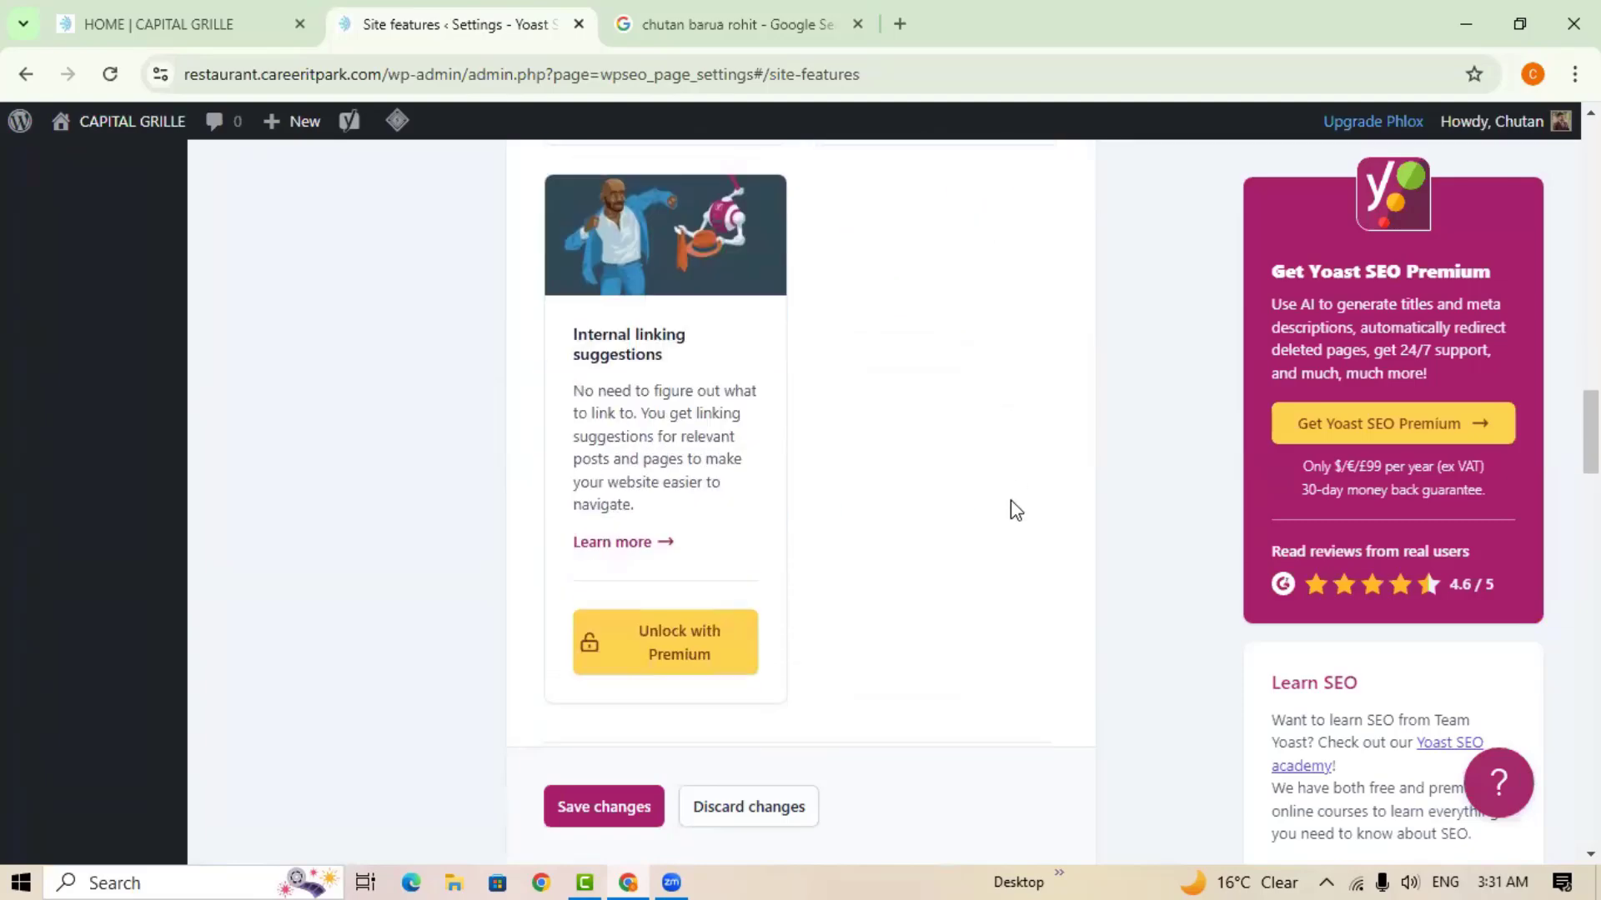
{"action": "scroll", "coordinate": [740, 447], "scroll_direction": "down", "scroll_amount": 3}
{"action": "scroll", "coordinate": [698, 400], "scroll_direction": "up", "scroll_amount": 3}
{"action": "scroll", "coordinate": [663, 534], "scroll_direction": "down", "scroll_amount": 3}
{"action": "scroll", "coordinate": [663, 536], "scroll_direction": "down", "scroll_amount": 6}
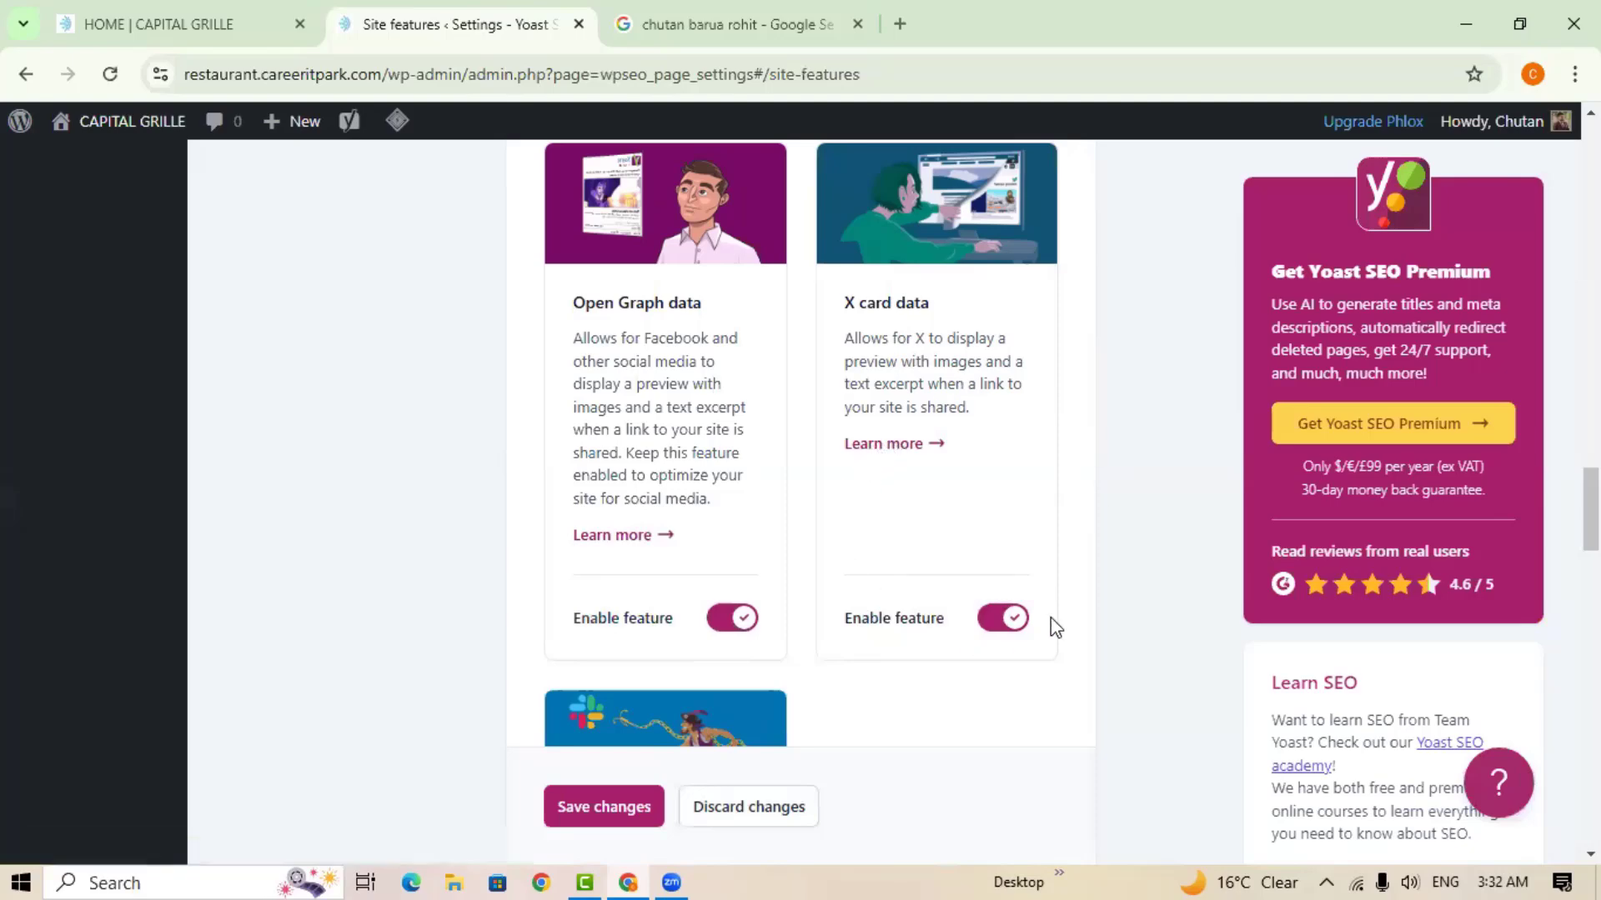
{"action": "left_click", "coordinate": [993, 631]}
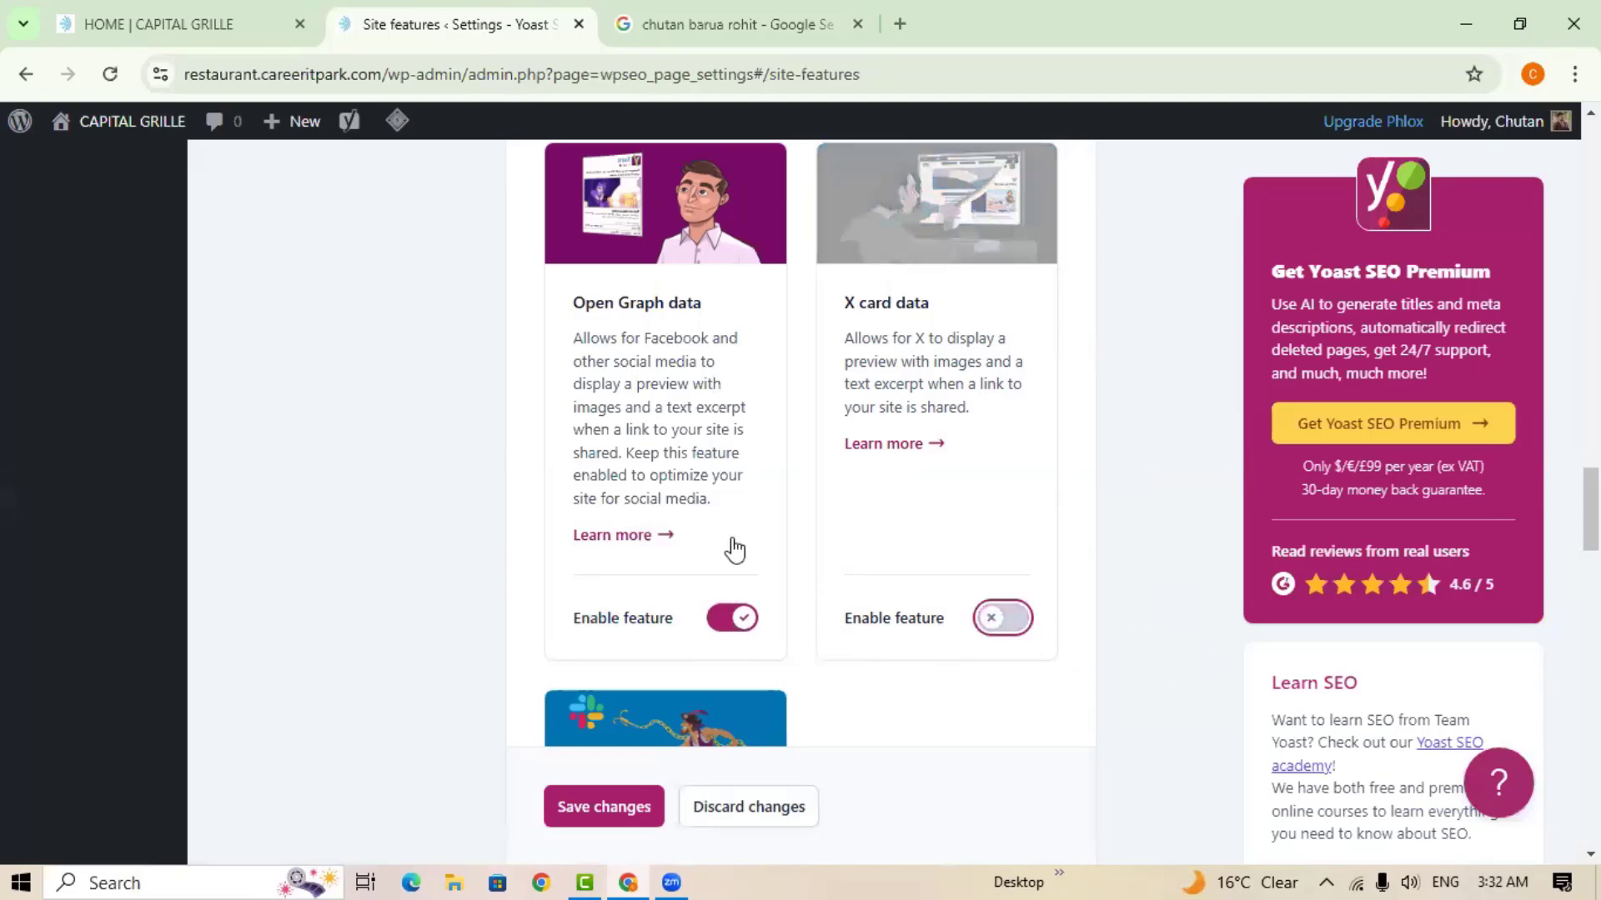
Disable the REST API endpoint feature in the APIs section of the site features.
{"action": "scroll", "coordinate": [858, 542], "scroll_direction": "down", "scroll_amount": 5}
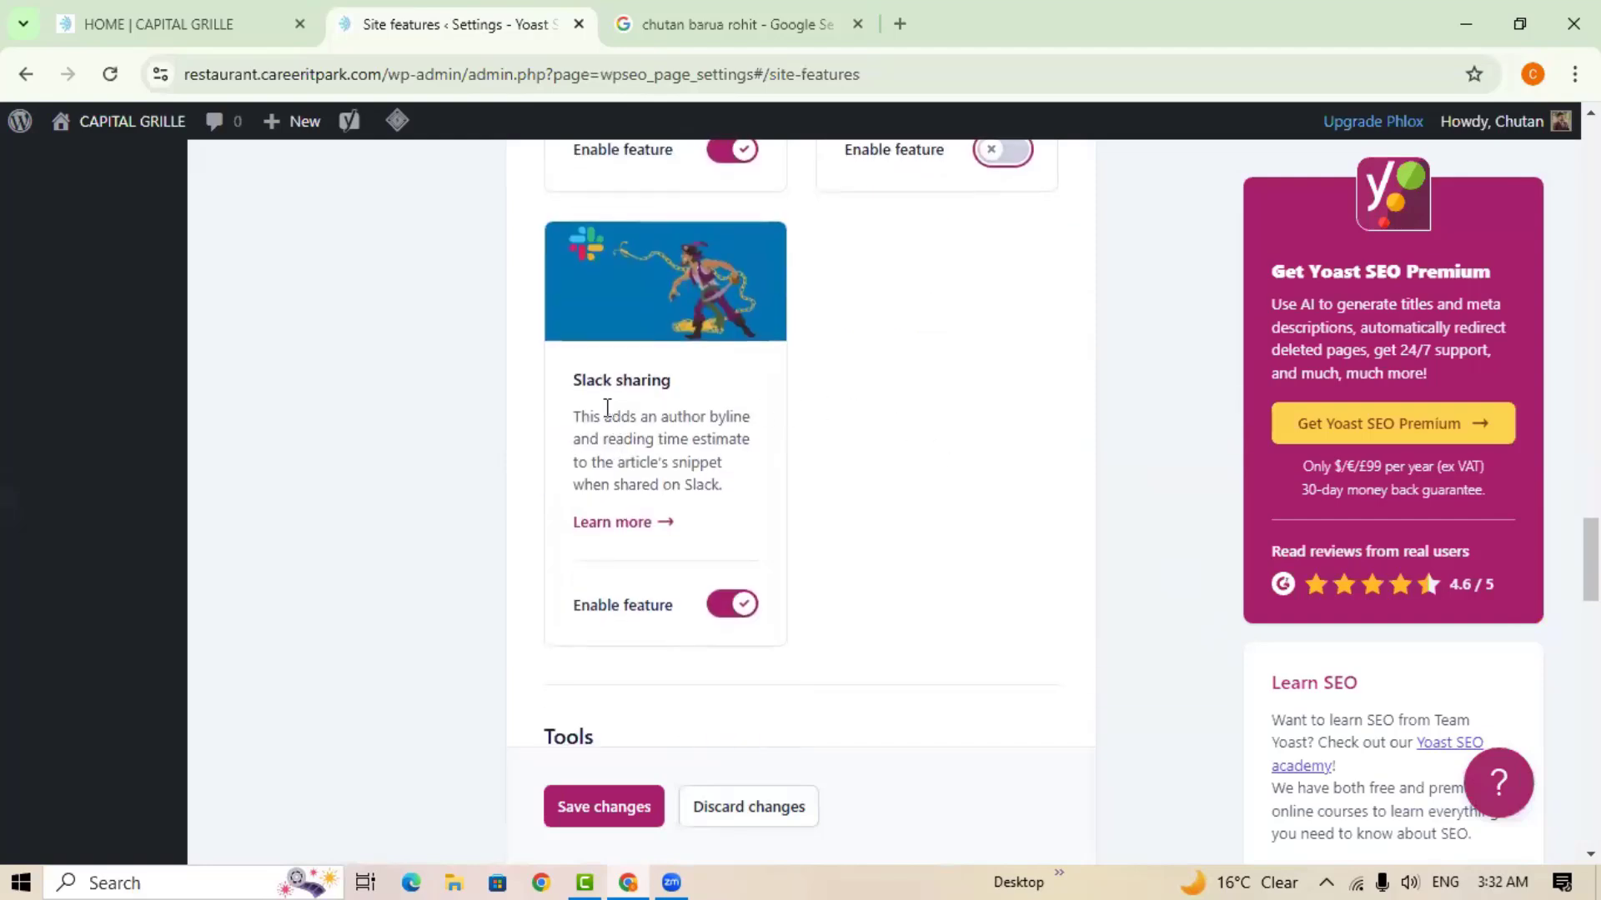
{"action": "scroll", "coordinate": [730, 575], "scroll_direction": "down", "scroll_amount": 6}
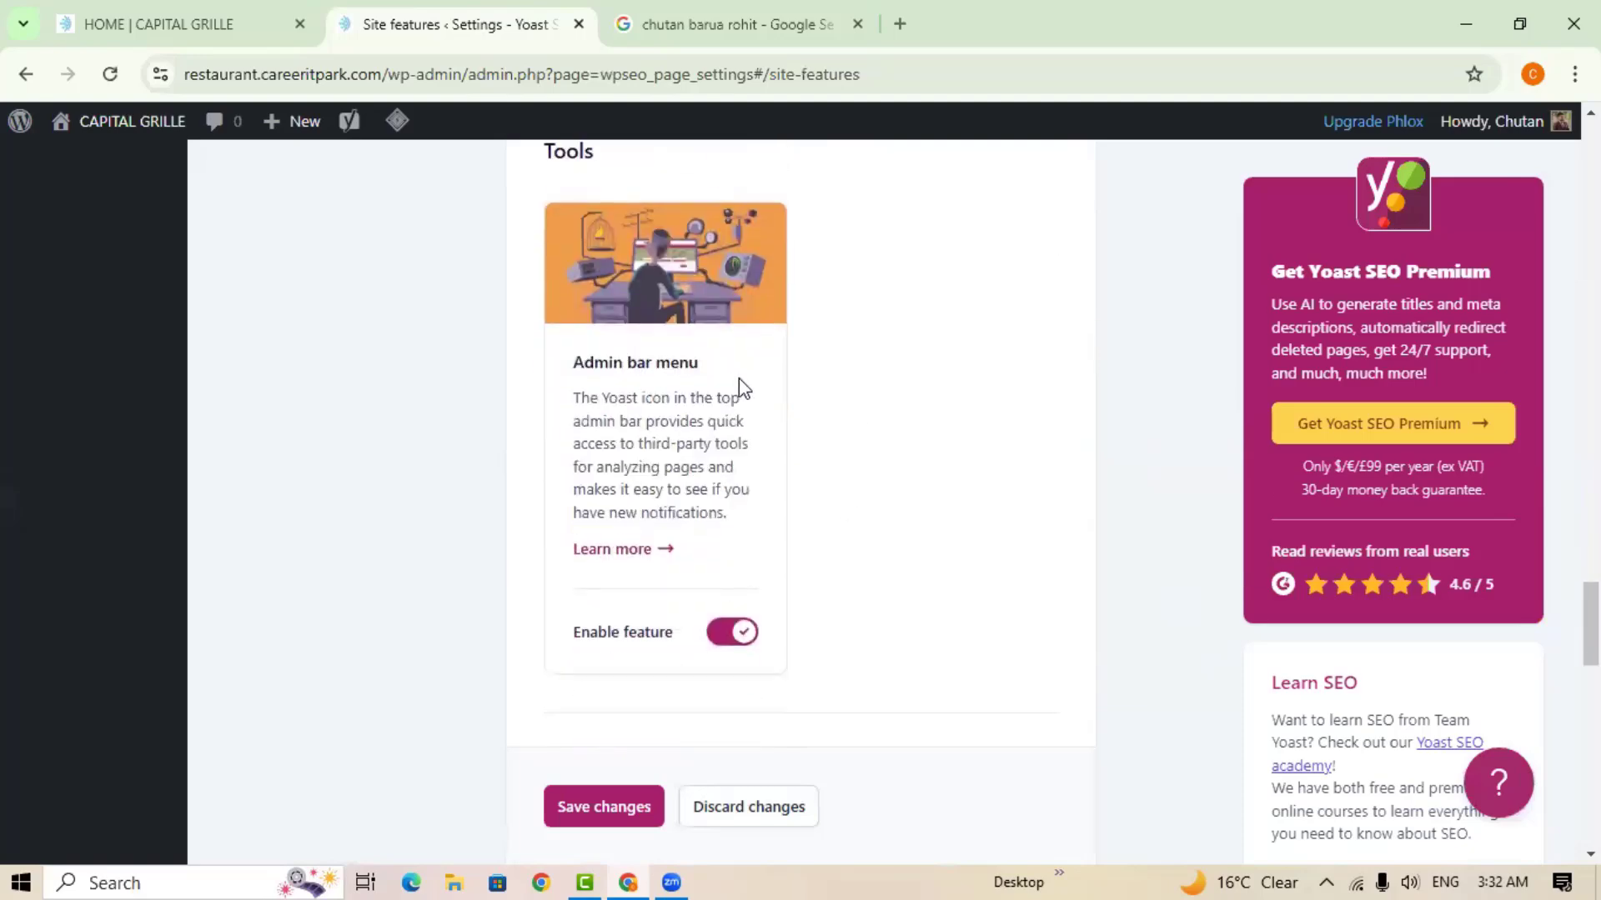
{"action": "scroll", "coordinate": [739, 641], "scroll_direction": "down", "scroll_amount": 1}
{"action": "scroll", "coordinate": [739, 641], "scroll_direction": "down", "scroll_amount": 2}
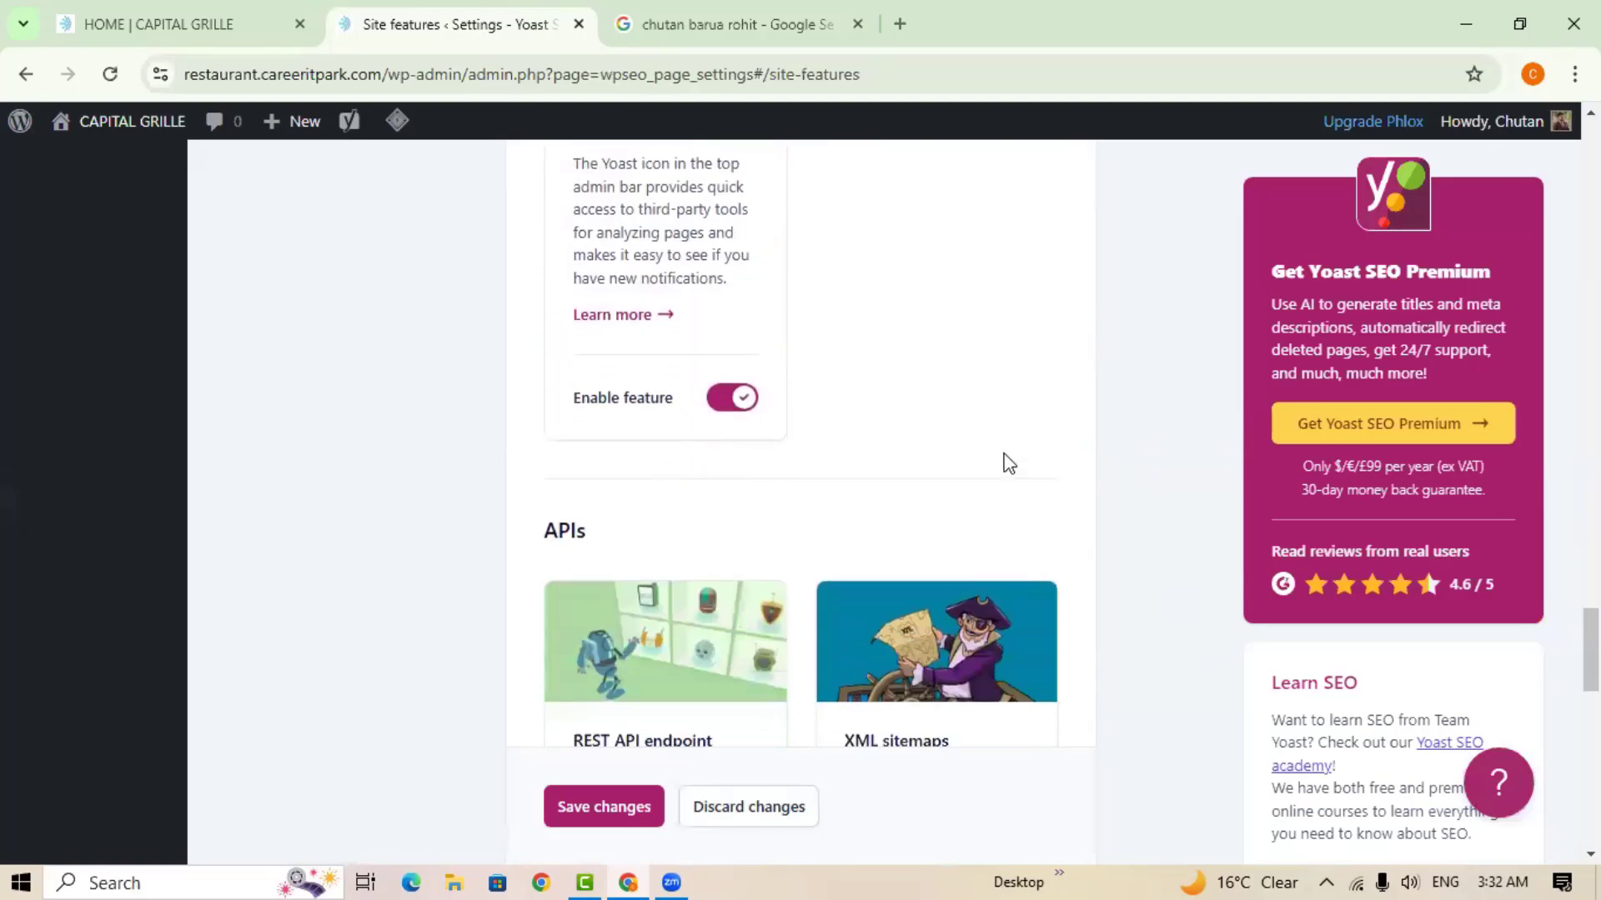
{"action": "scroll", "coordinate": [1007, 461], "scroll_direction": "down", "scroll_amount": 4}
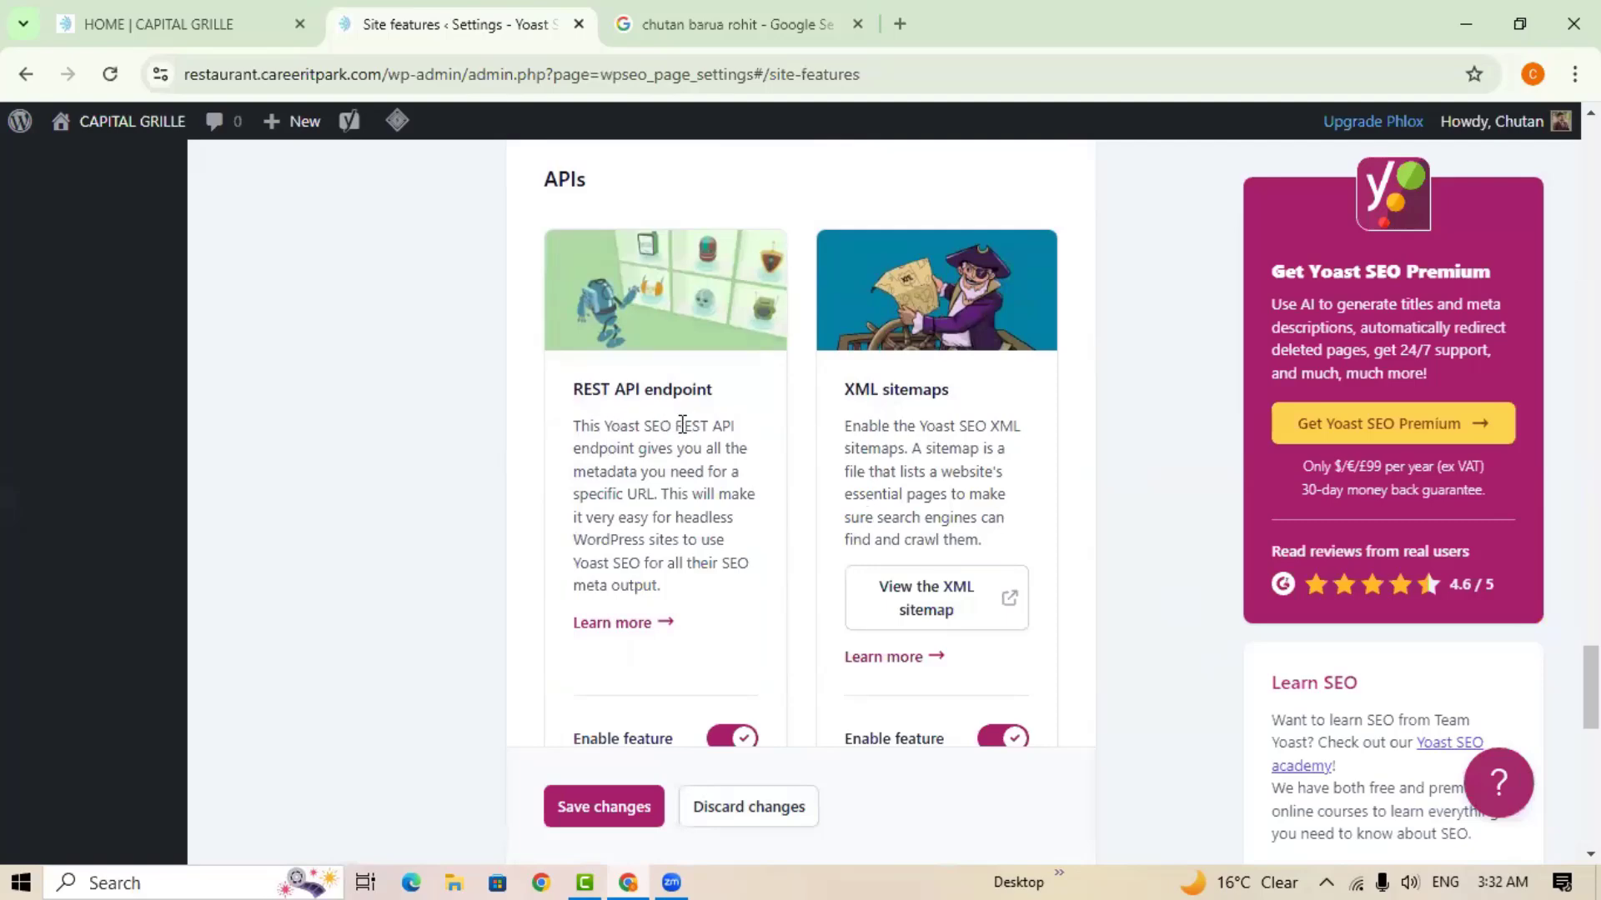
{"action": "scroll", "coordinate": [686, 400], "scroll_direction": "down", "scroll_amount": 3}
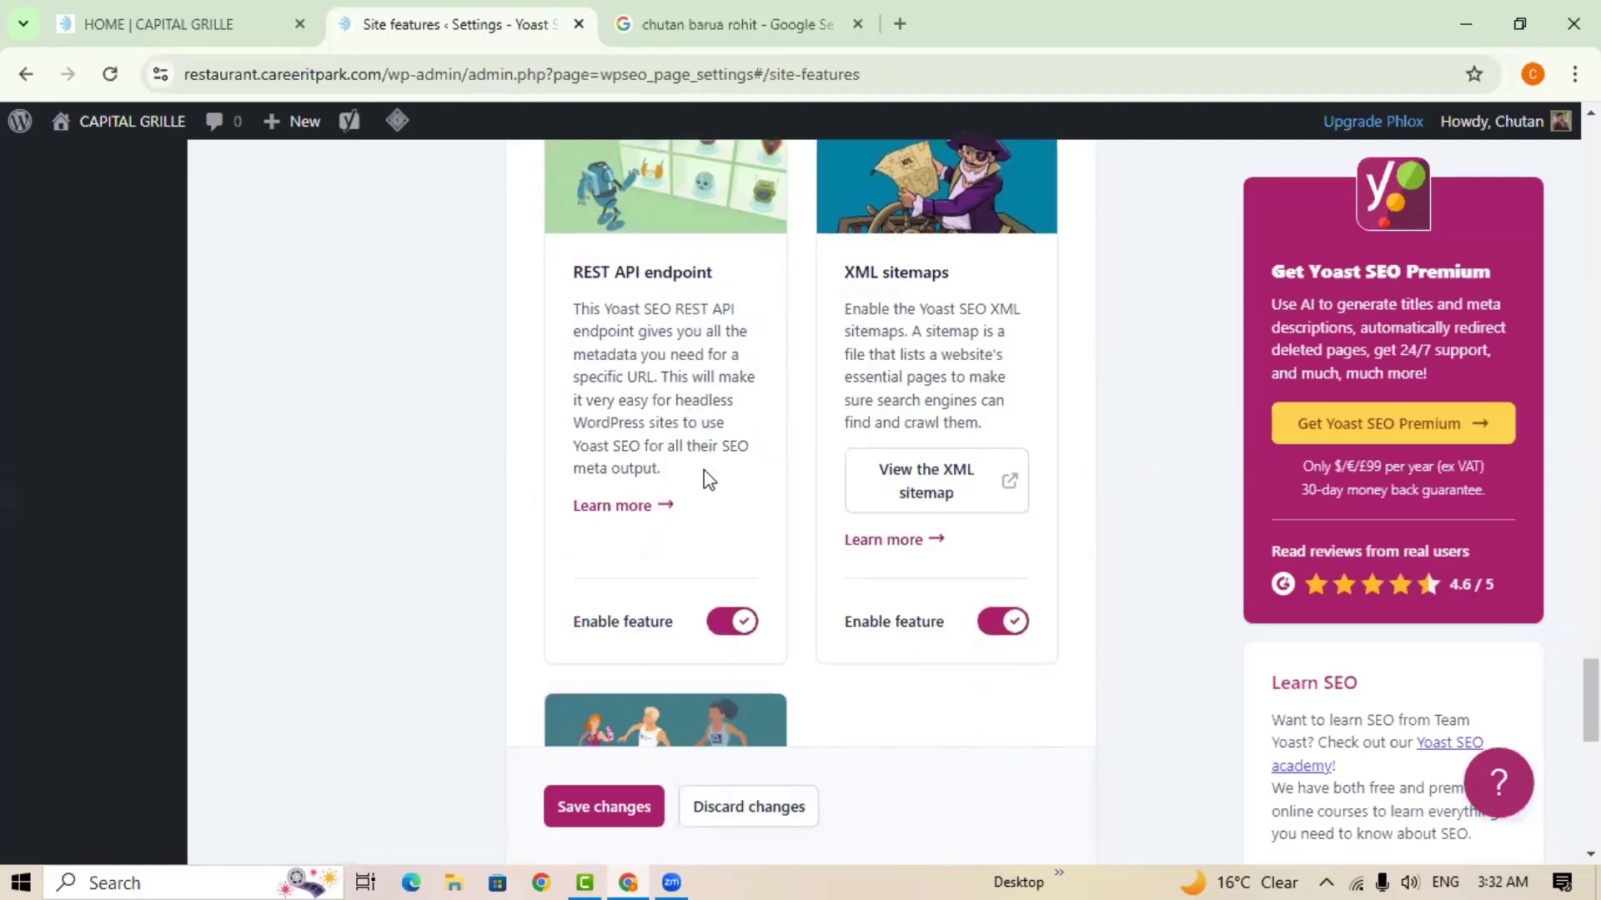
{"action": "scroll", "coordinate": [708, 467], "scroll_direction": "down", "scroll_amount": 1}
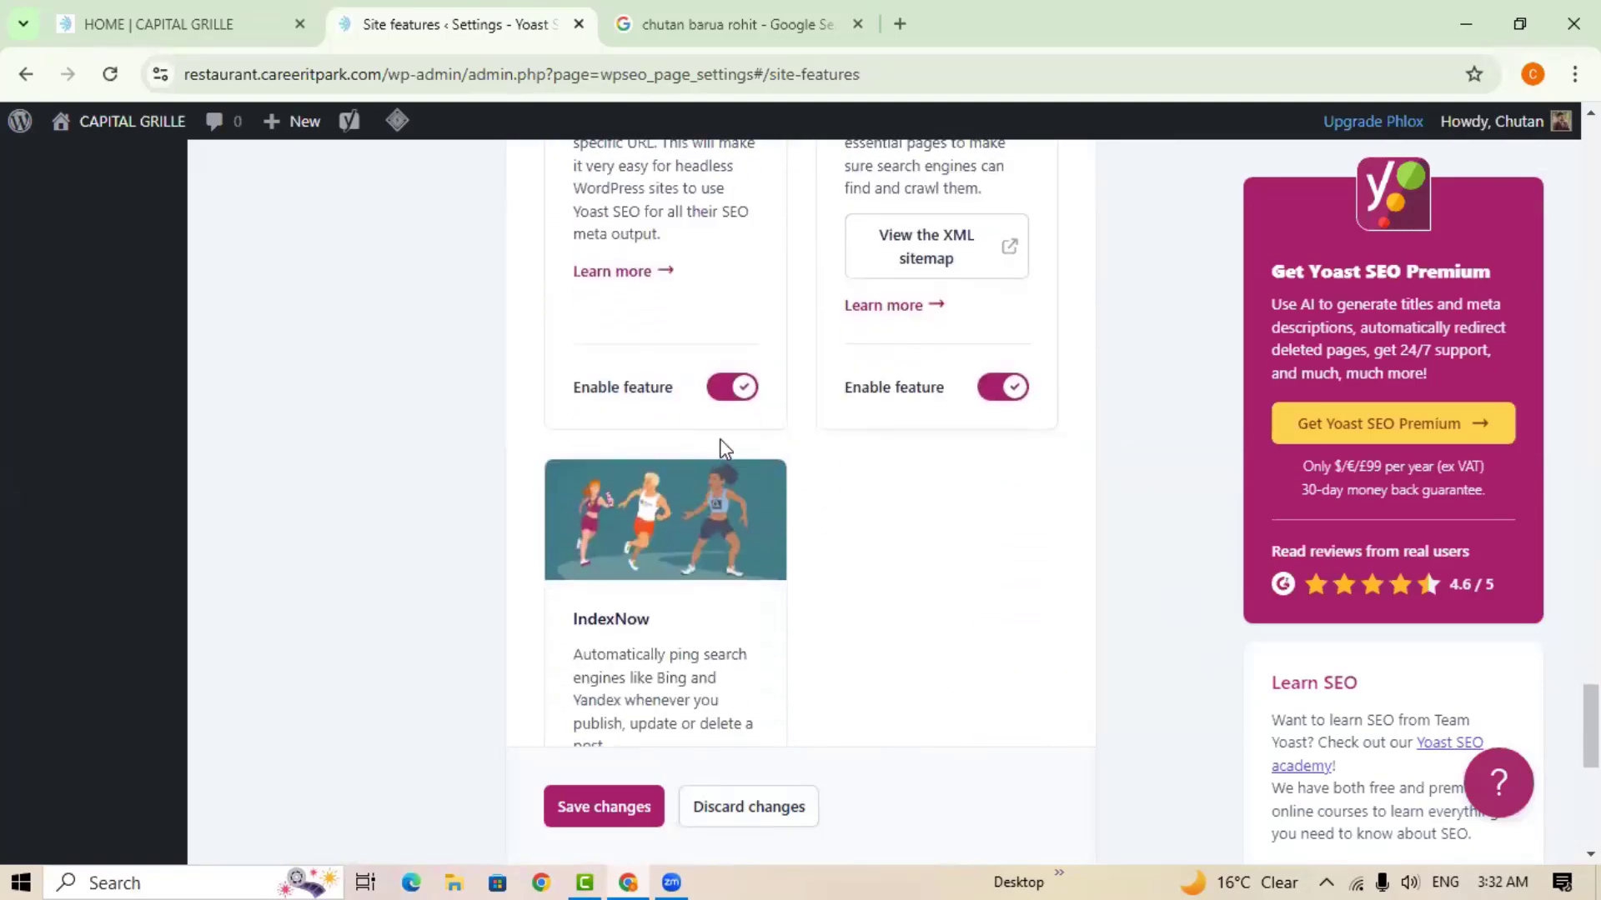
{"action": "left_click", "coordinate": [723, 392]}
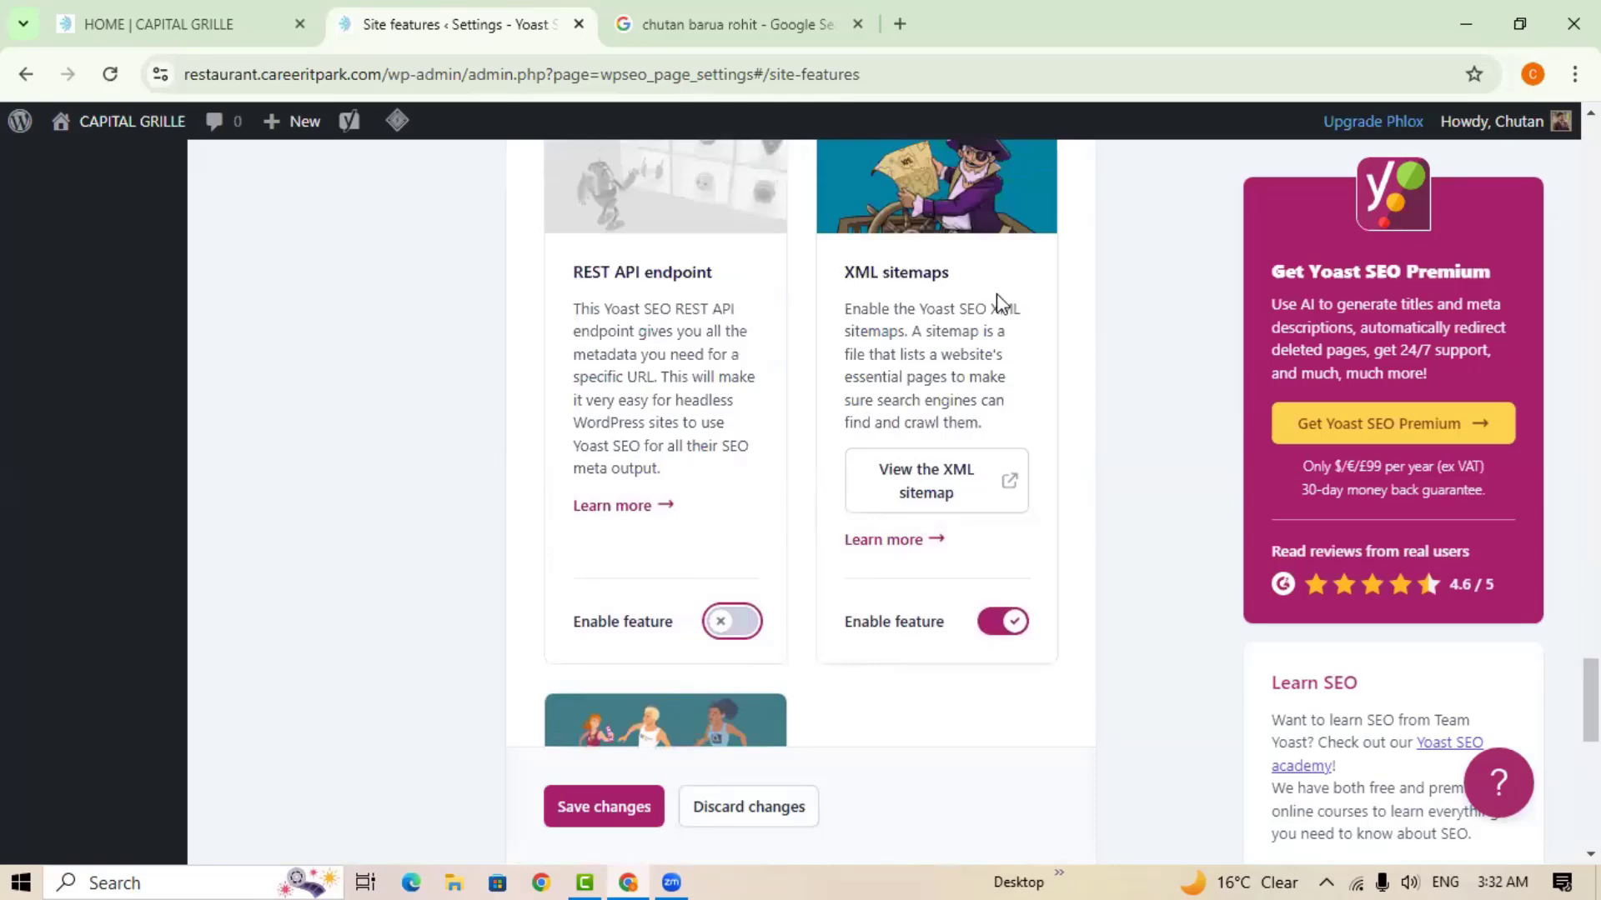
Save the changes made to the site features.
{"action": "scroll", "coordinate": [901, 582], "scroll_direction": "down", "scroll_amount": 5}
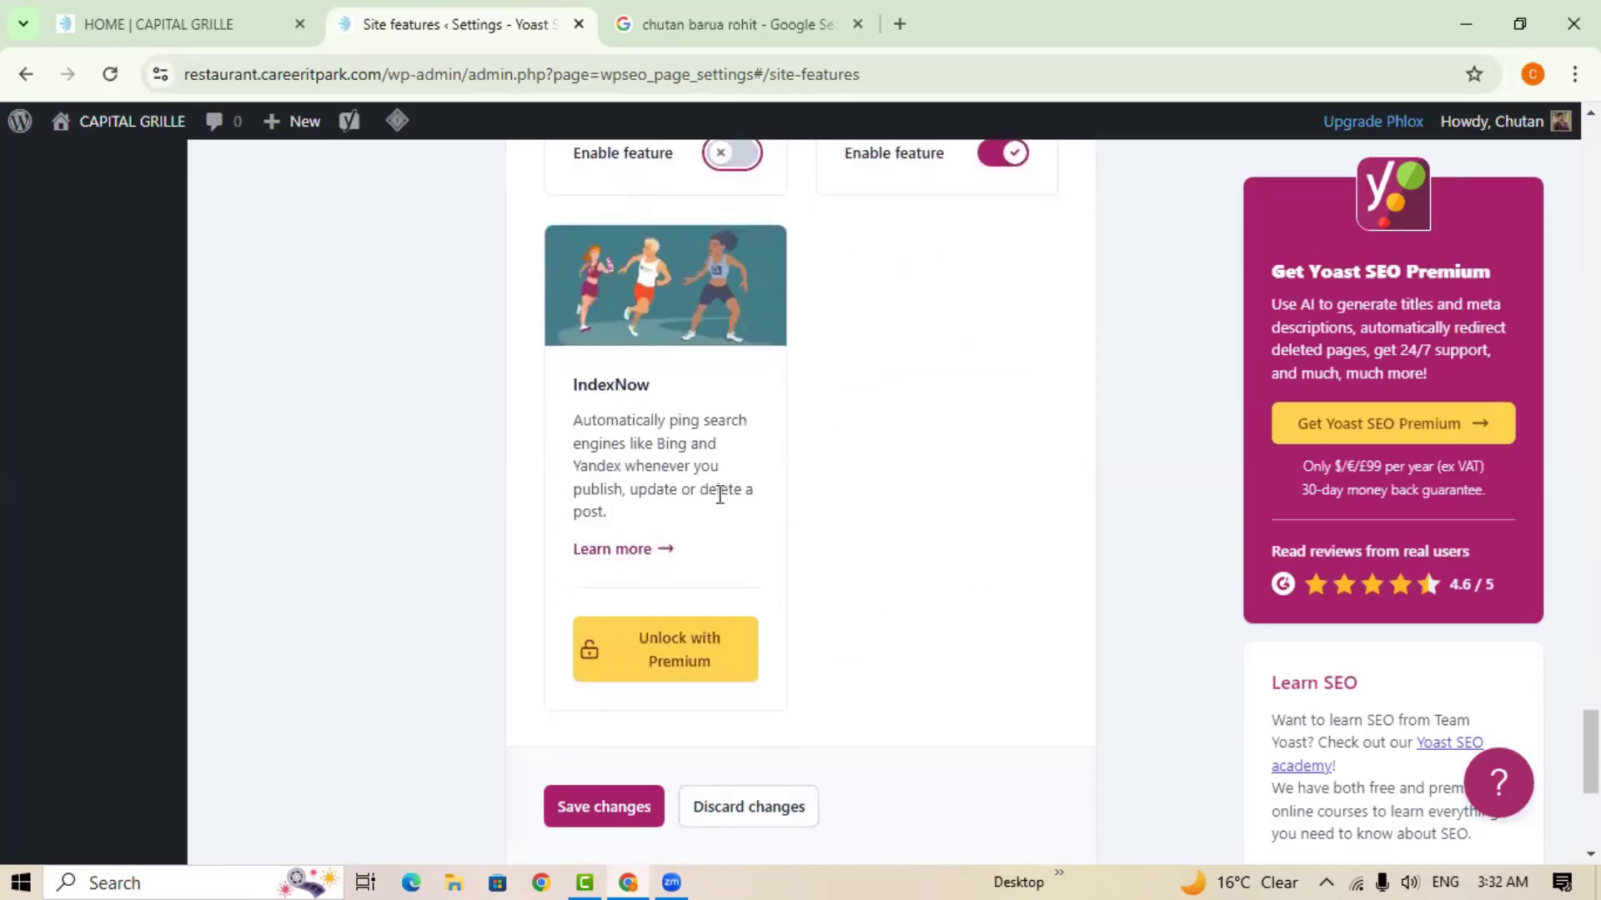
{"action": "scroll", "coordinate": [577, 495], "scroll_direction": "down", "scroll_amount": 3}
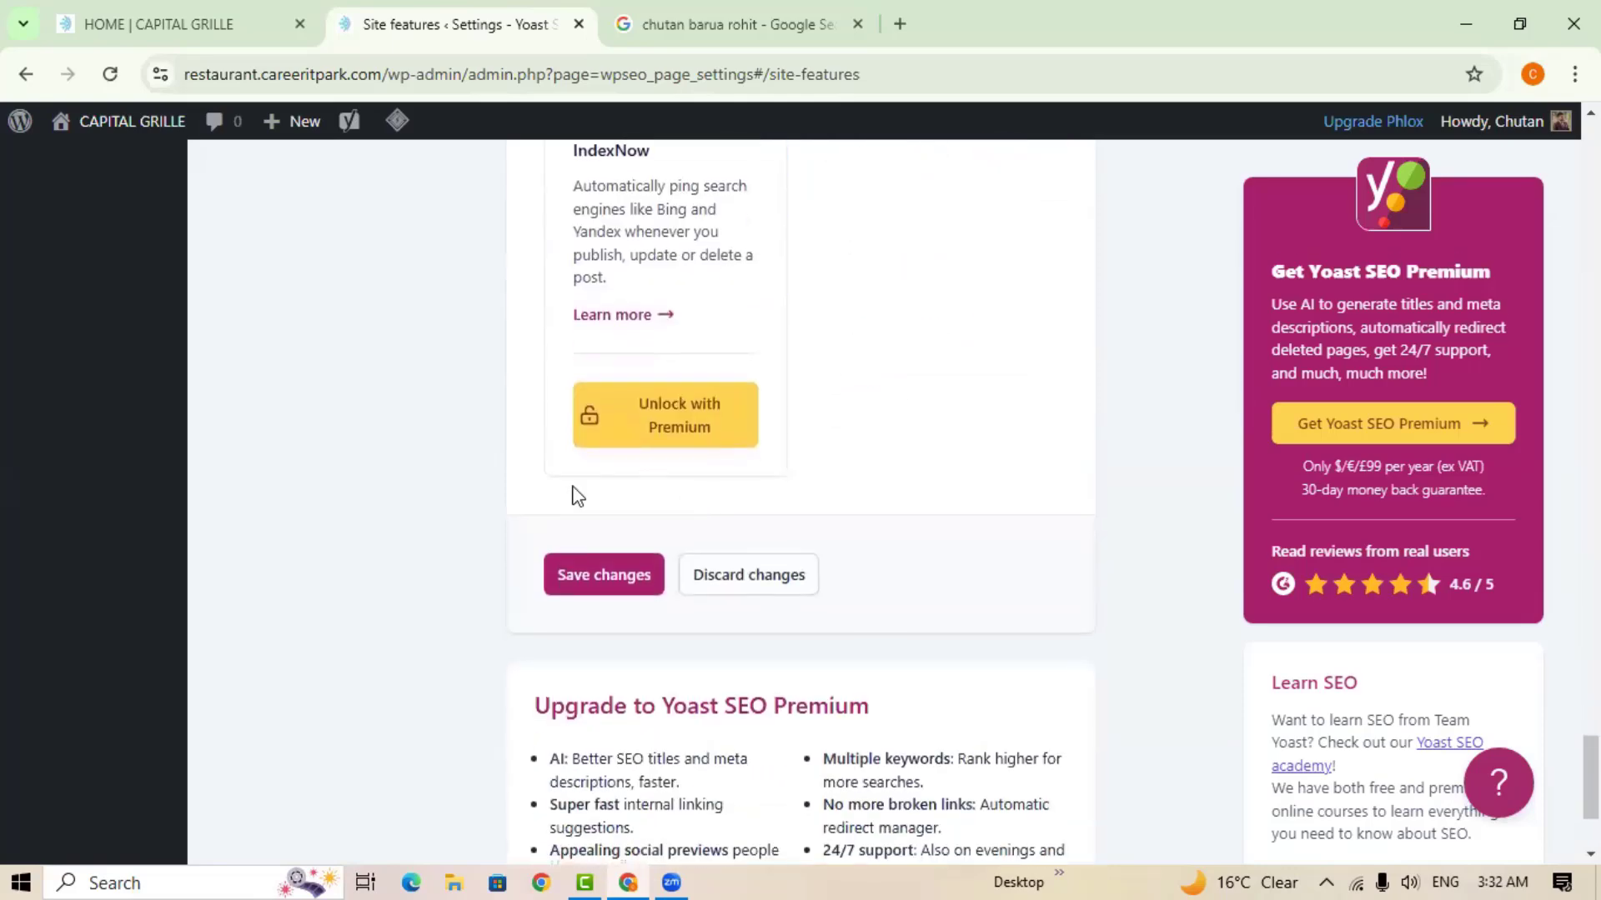
{"action": "left_click", "coordinate": [607, 576]}
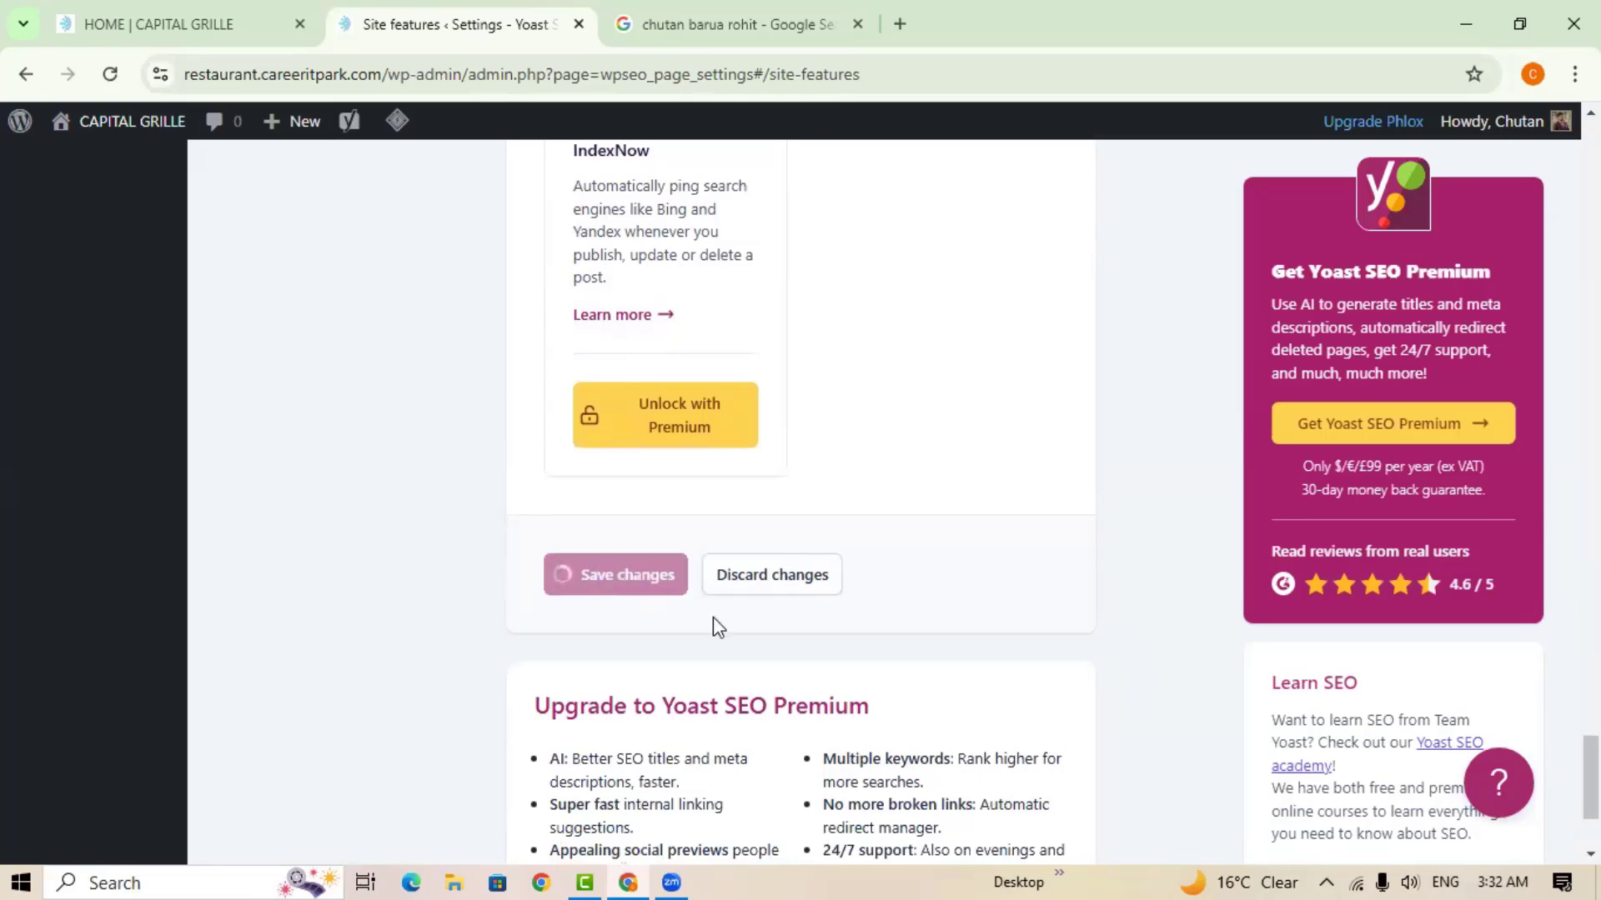
Open the Site basics page of the general Yoast SEO settings.
{"action": "scroll", "coordinate": [733, 633], "scroll_direction": "up", "scroll_amount": 15}
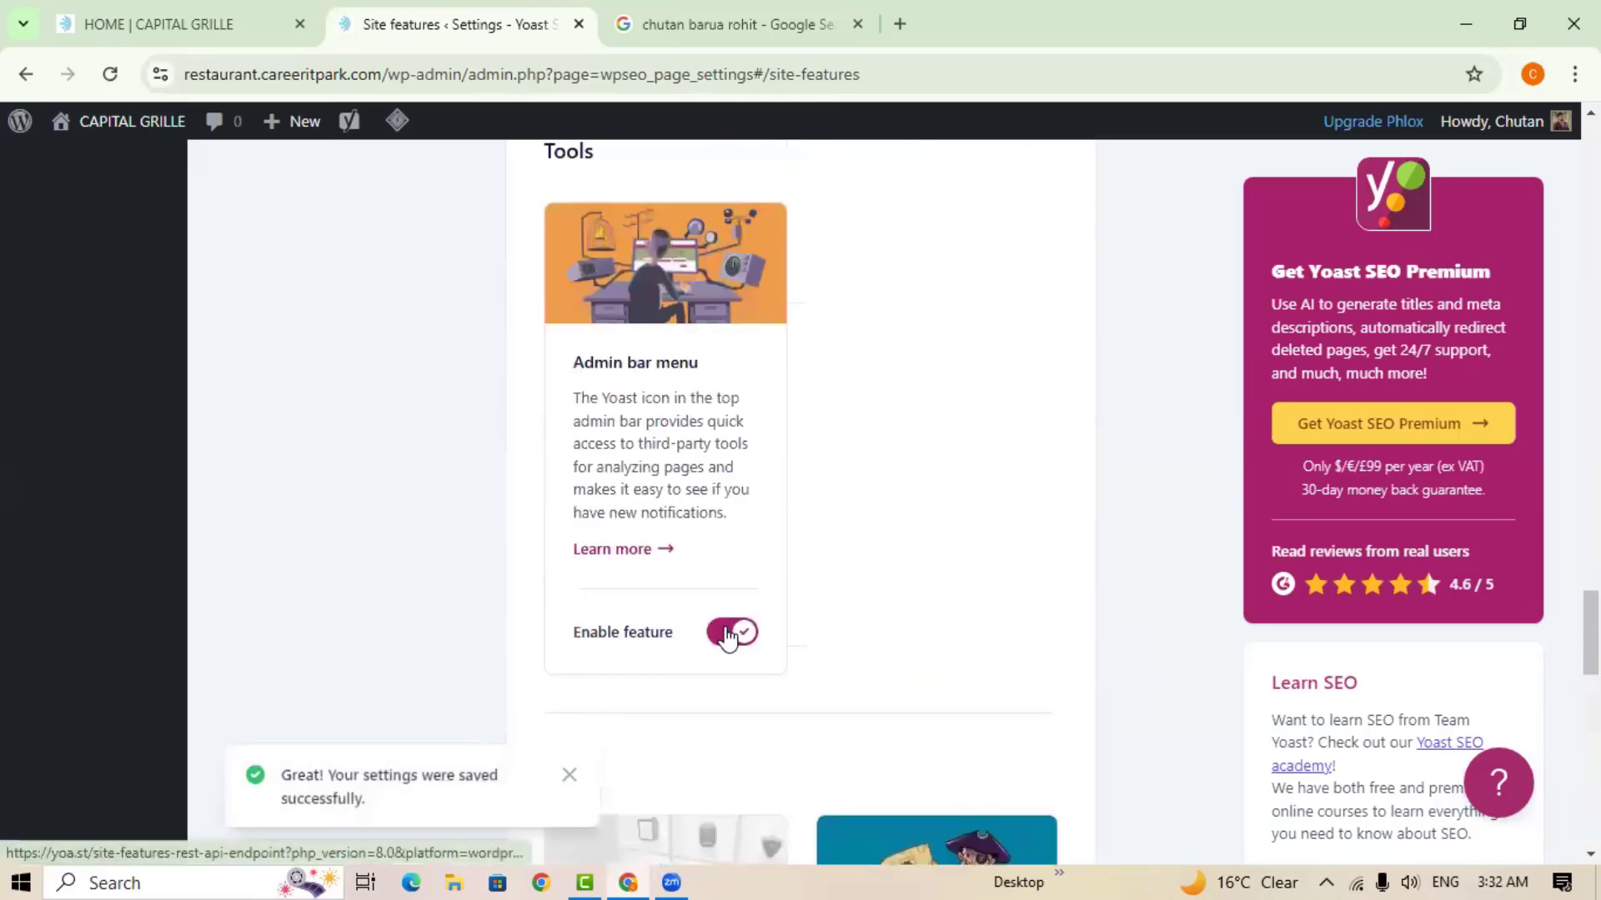
{"action": "scroll", "coordinate": [558, 728], "scroll_direction": "up", "scroll_amount": 20}
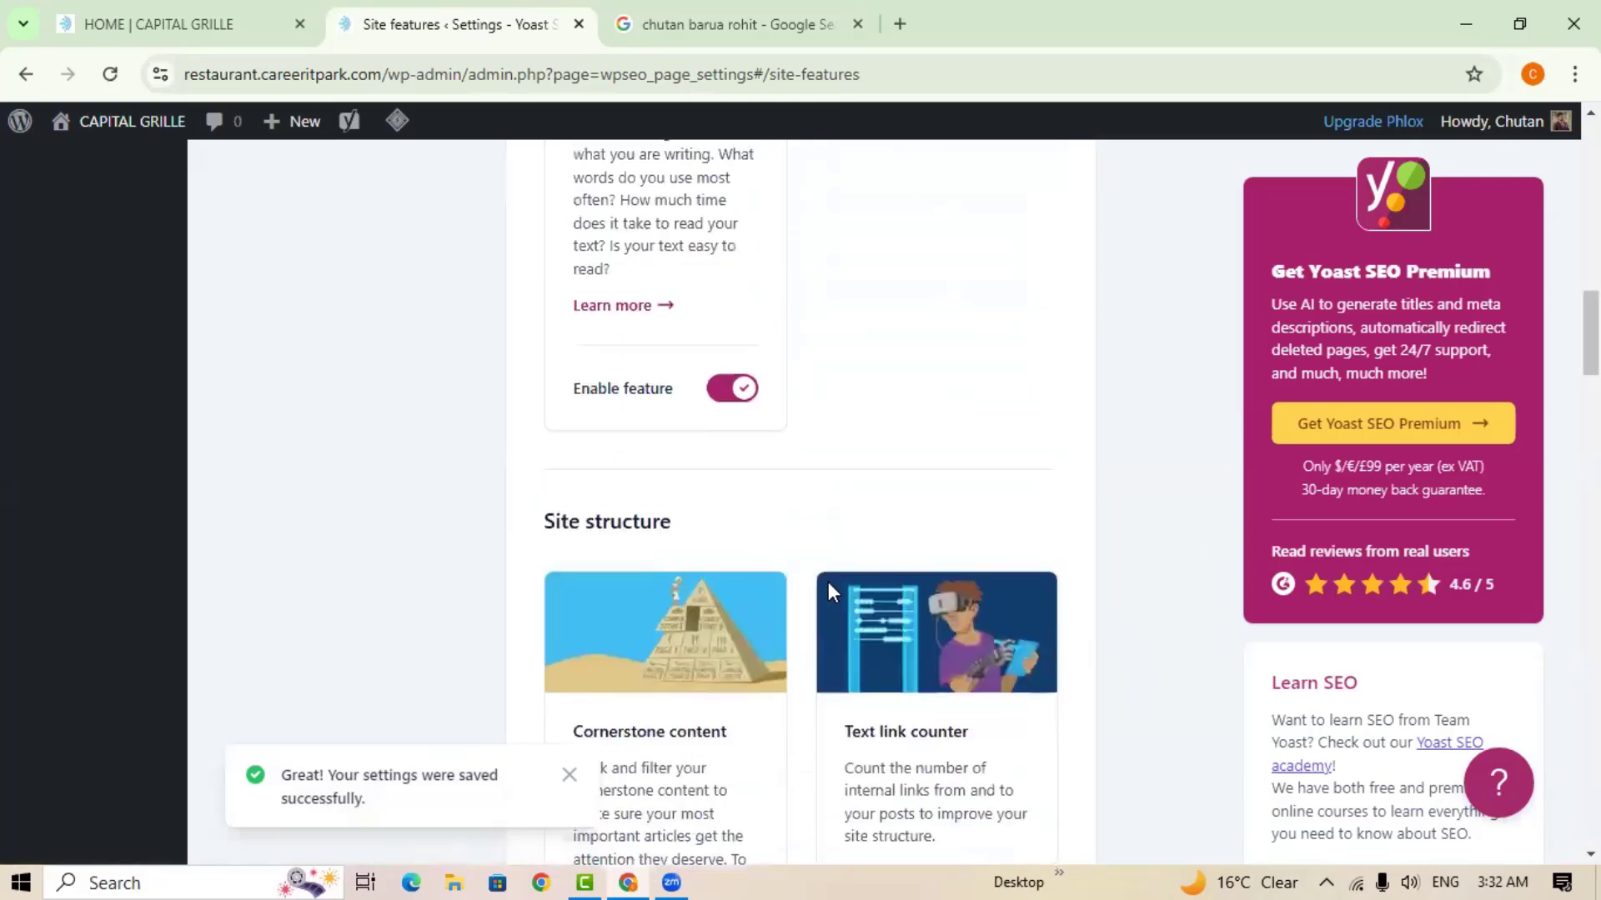
{"action": "scroll", "coordinate": [828, 582], "scroll_direction": "up", "scroll_amount": 10}
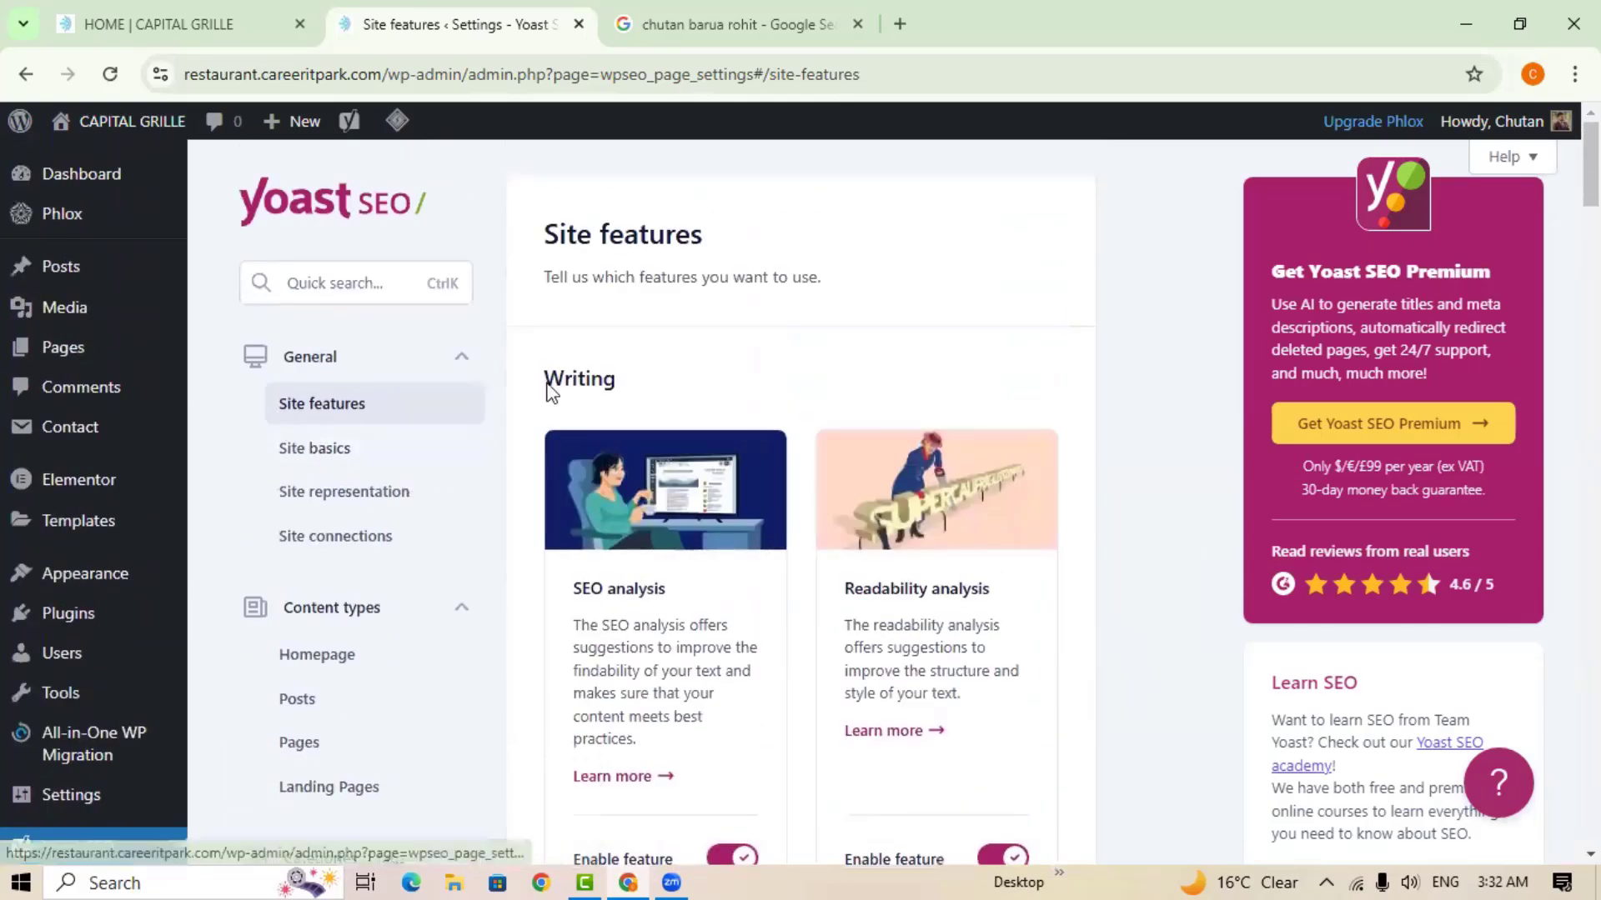
{"action": "left_click", "coordinate": [325, 460]}
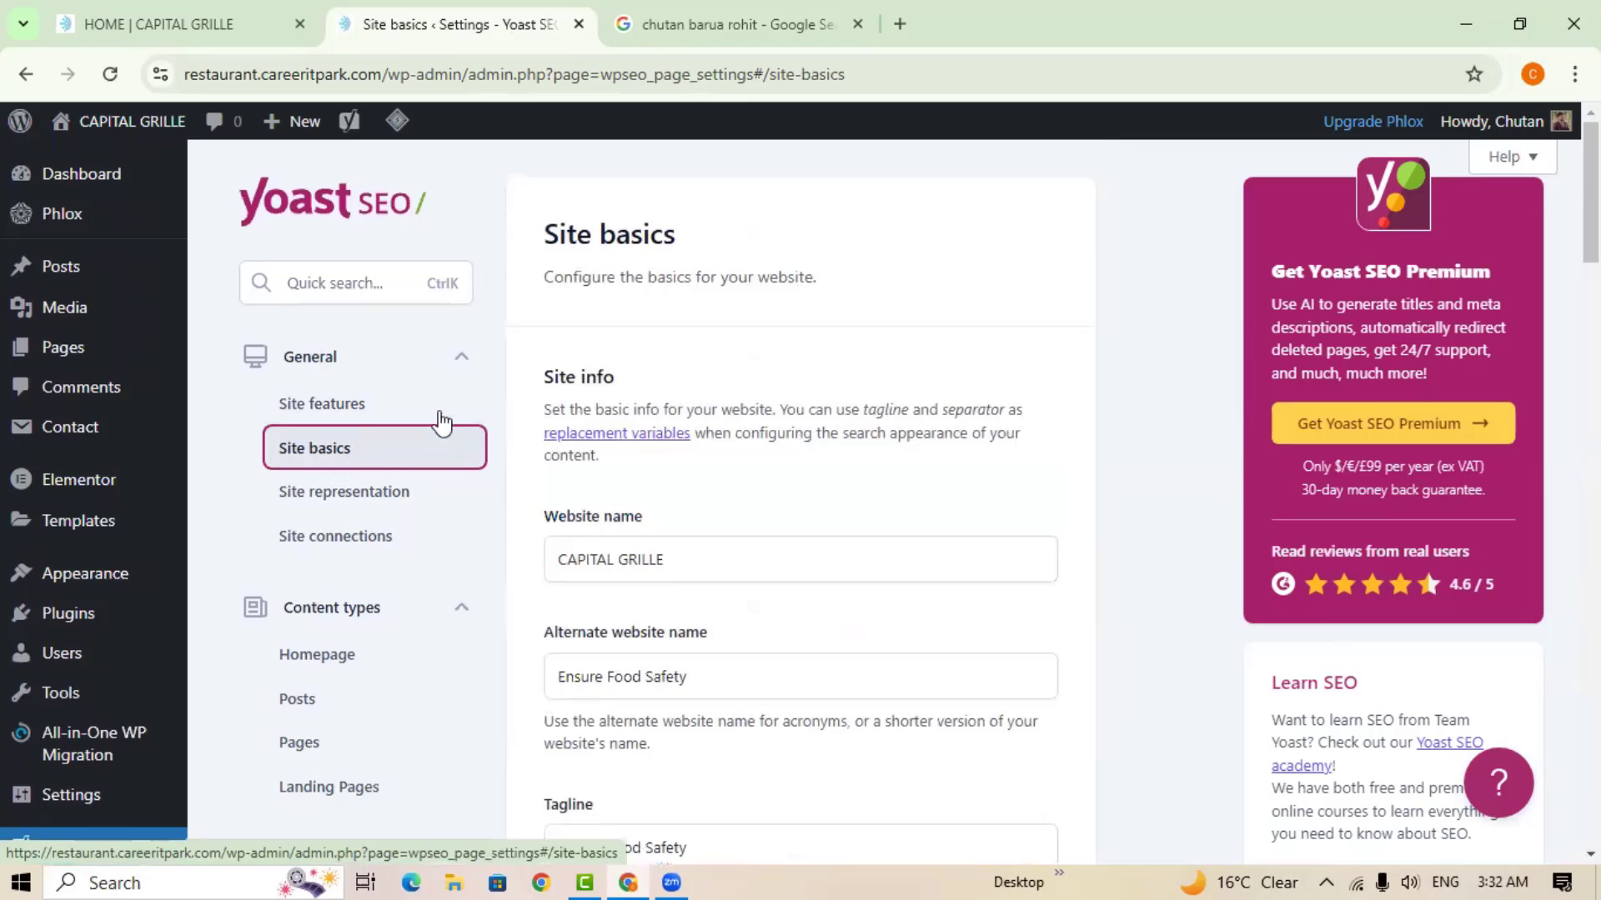
{"action": "left_click", "coordinate": [705, 559]}
{"action": "left_click_drag", "start_coordinate": [672, 557], "coordinate": [528, 562]}
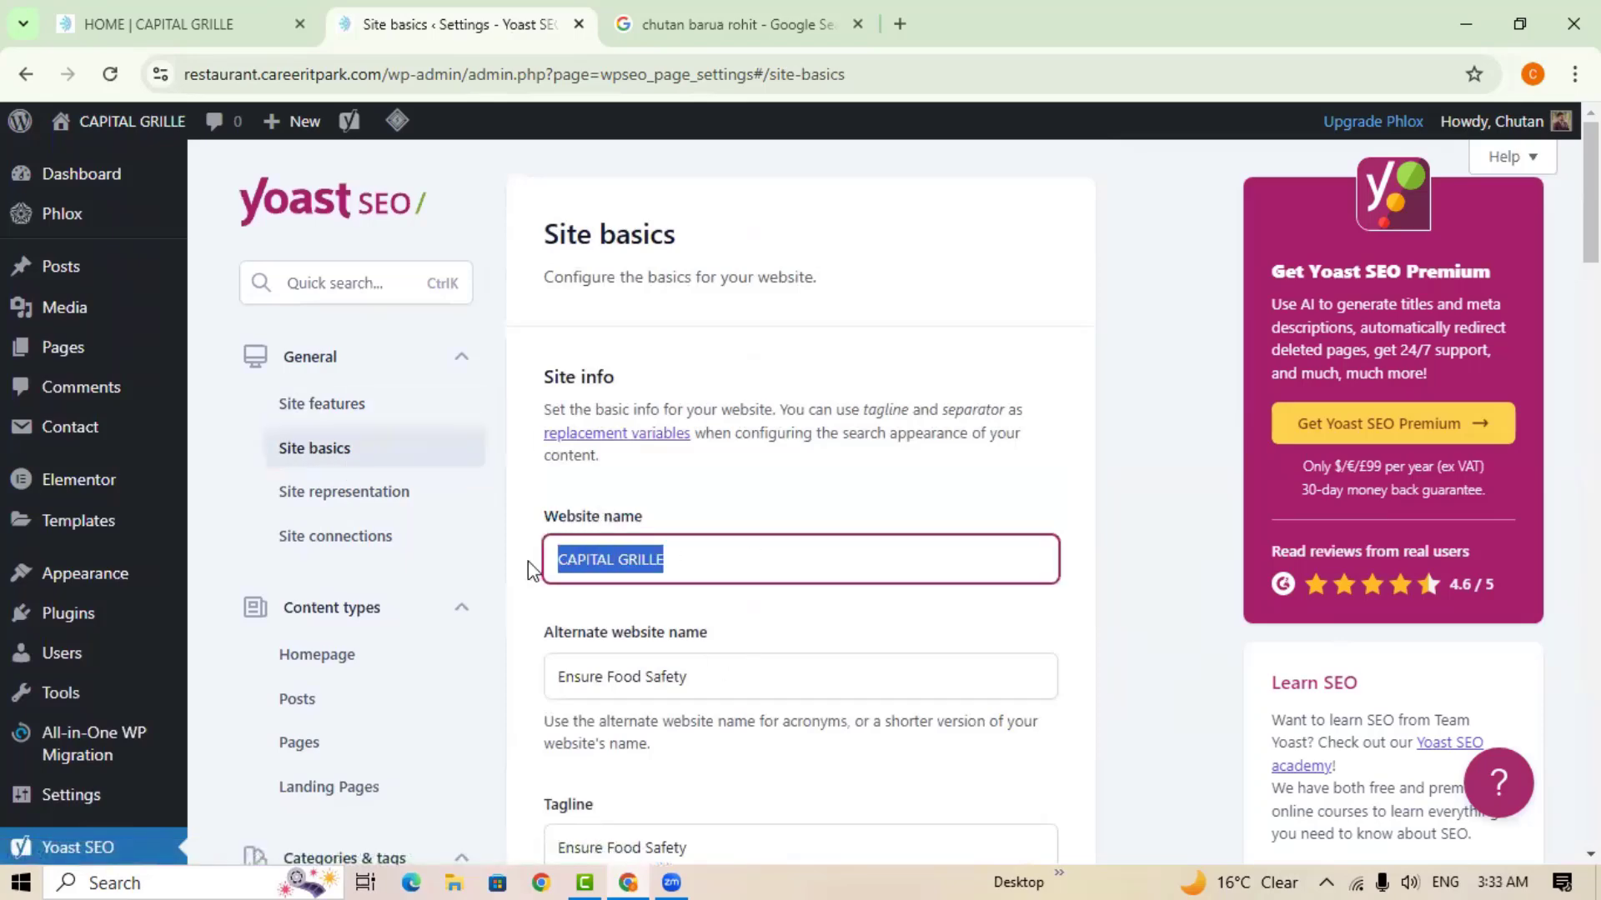
{"action": "left_click", "coordinate": [760, 558]}
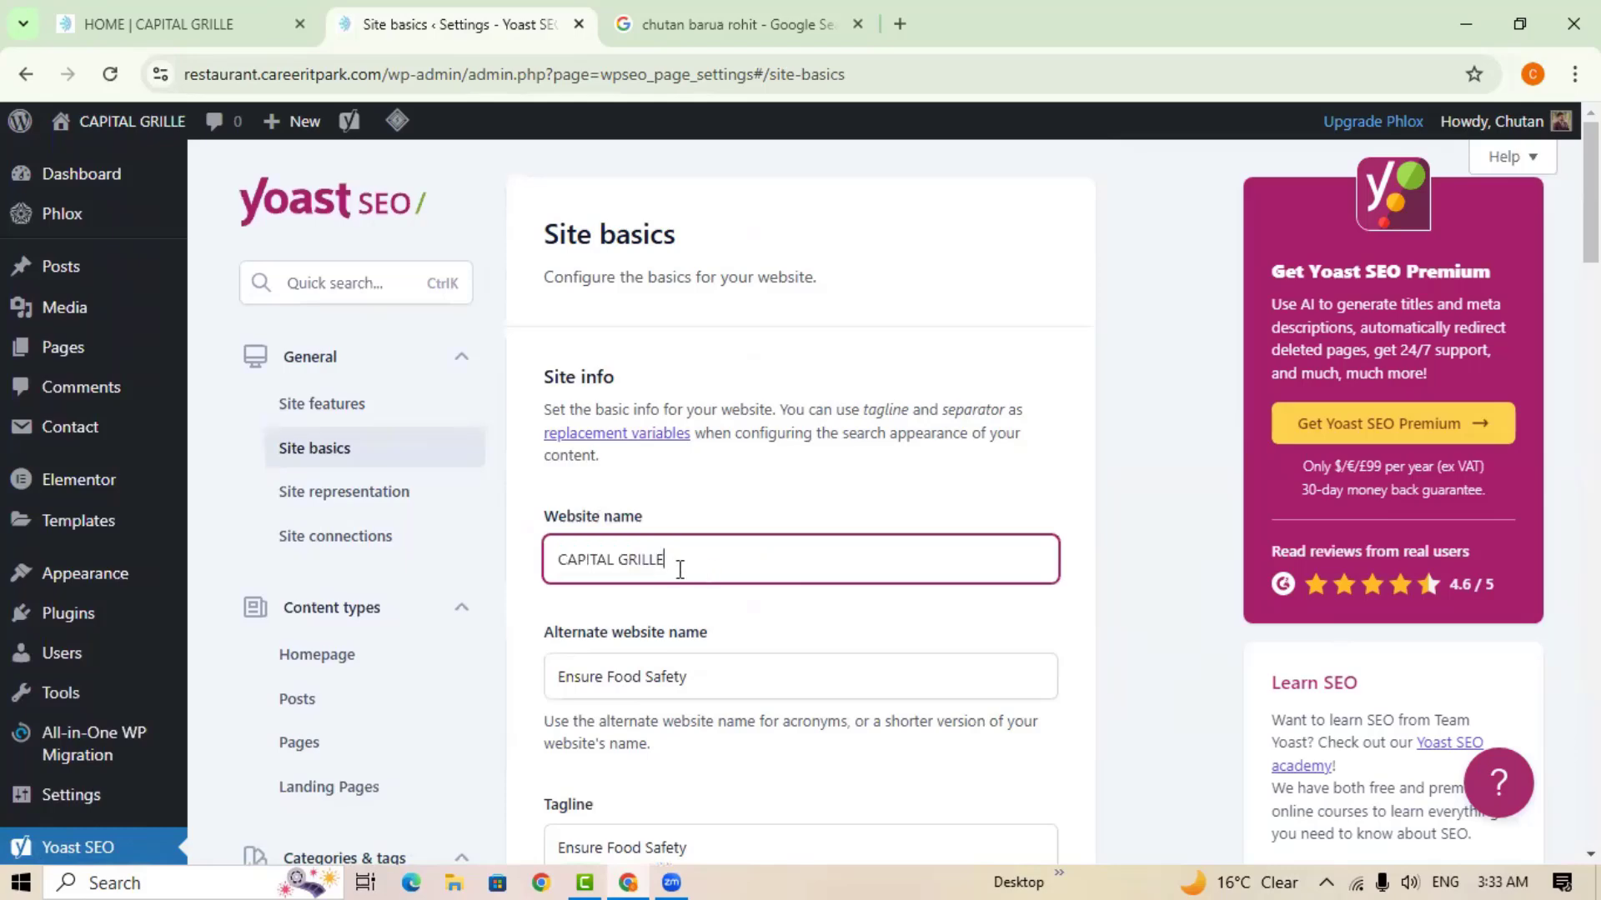
Clear the alternate website name in the site info.
{"action": "scroll", "coordinate": [787, 610], "scroll_direction": "down", "scroll_amount": 3}
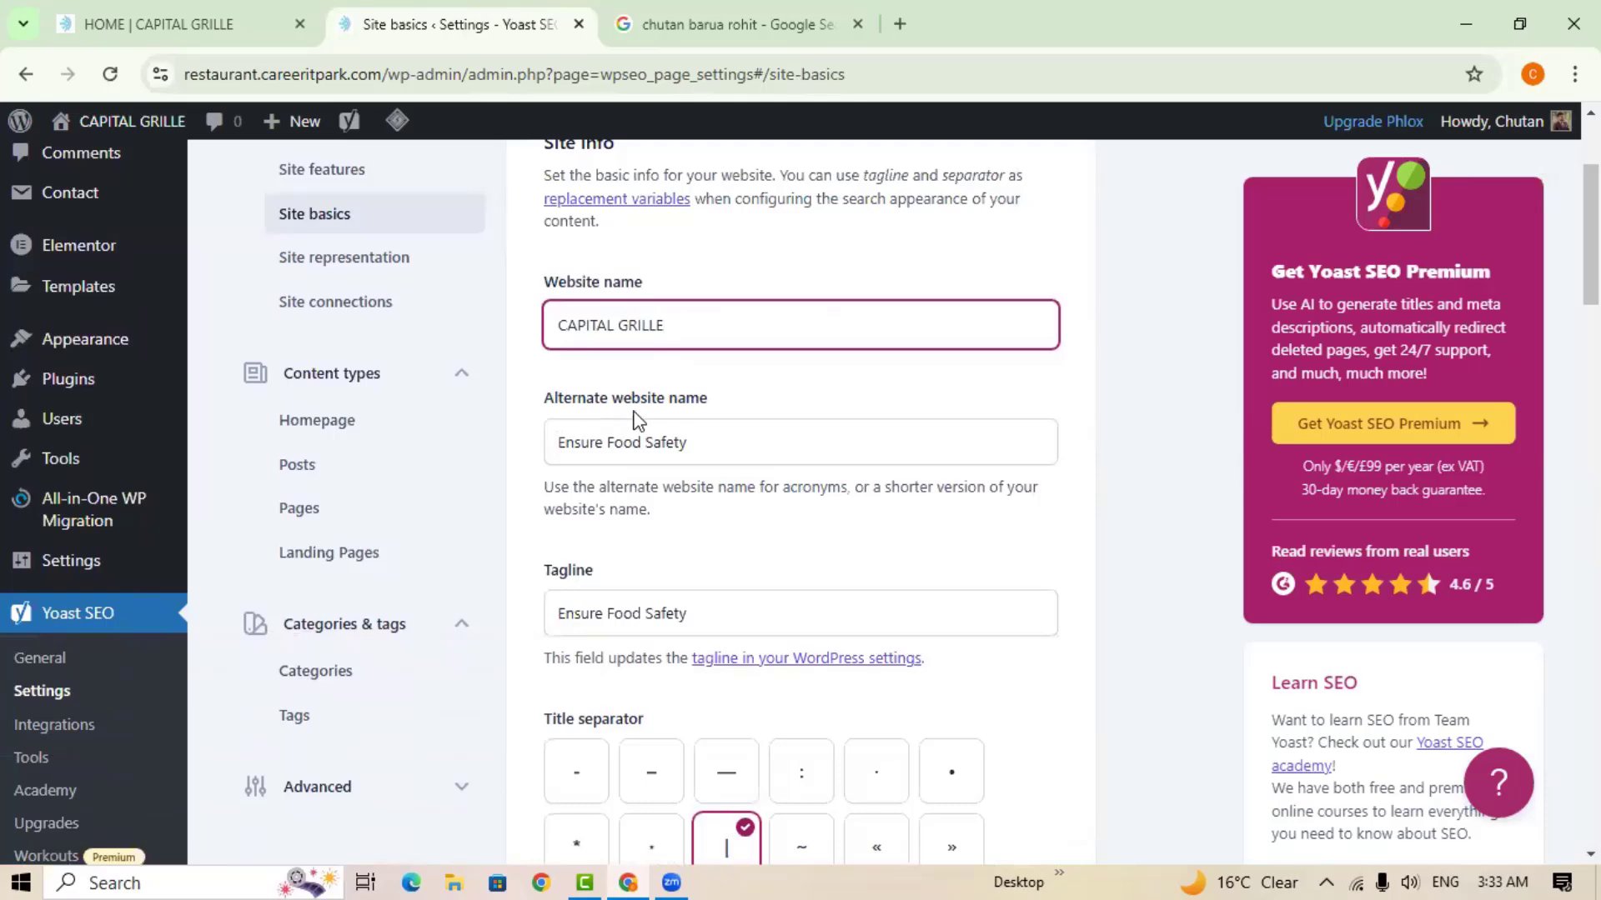
{"action": "left_click", "coordinate": [703, 448]}
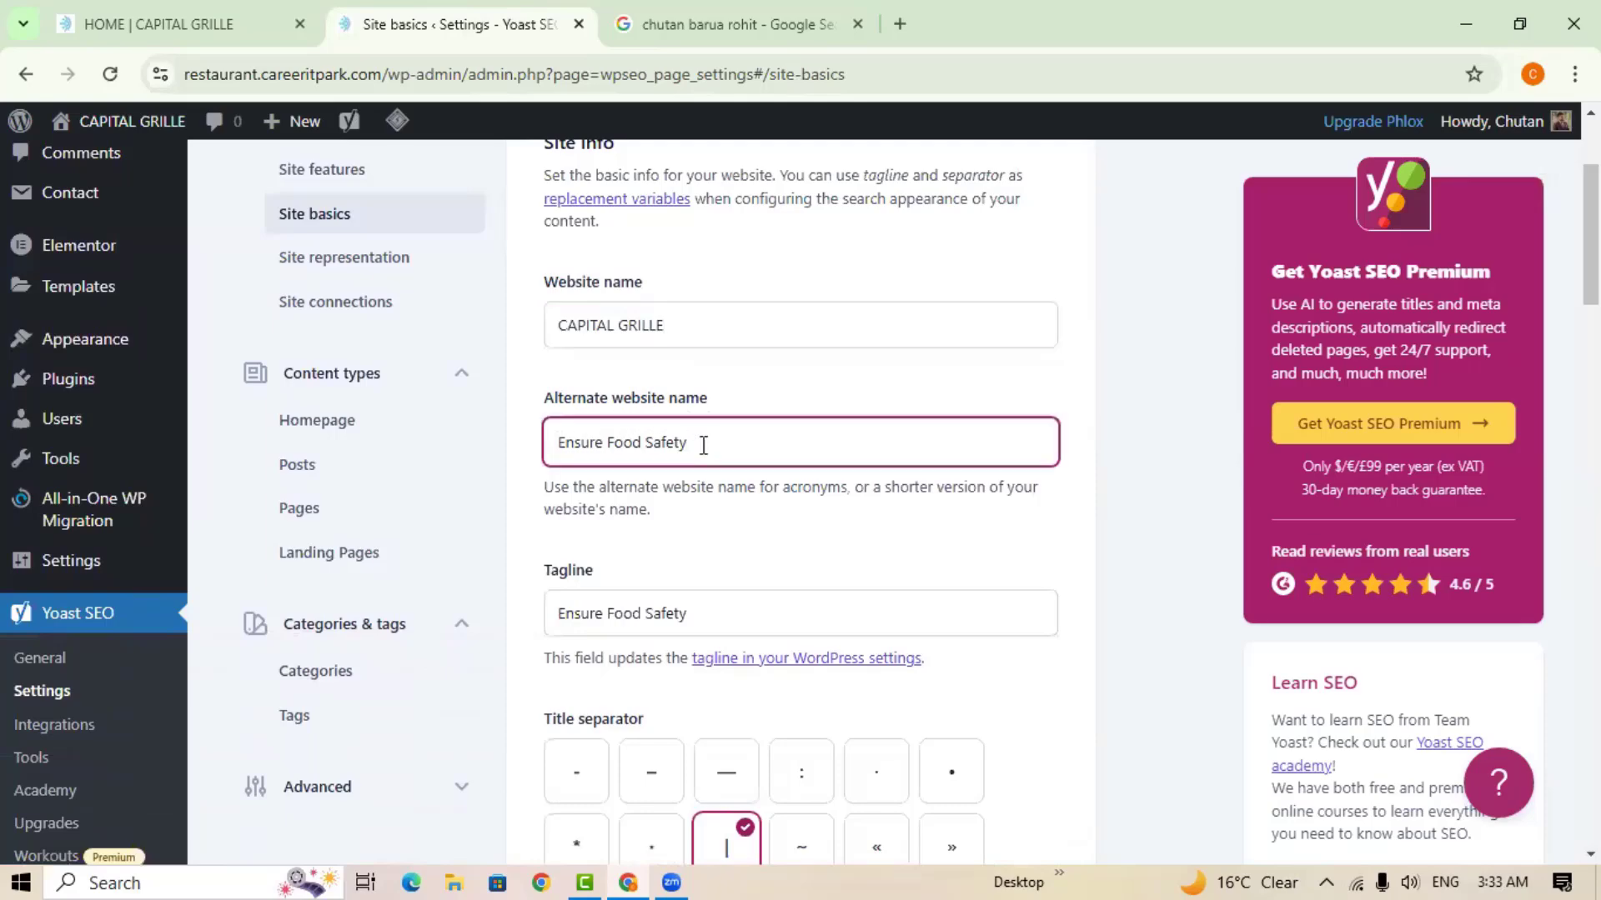
{"action": "left_click_drag", "start_coordinate": [702, 446], "coordinate": [525, 451]}
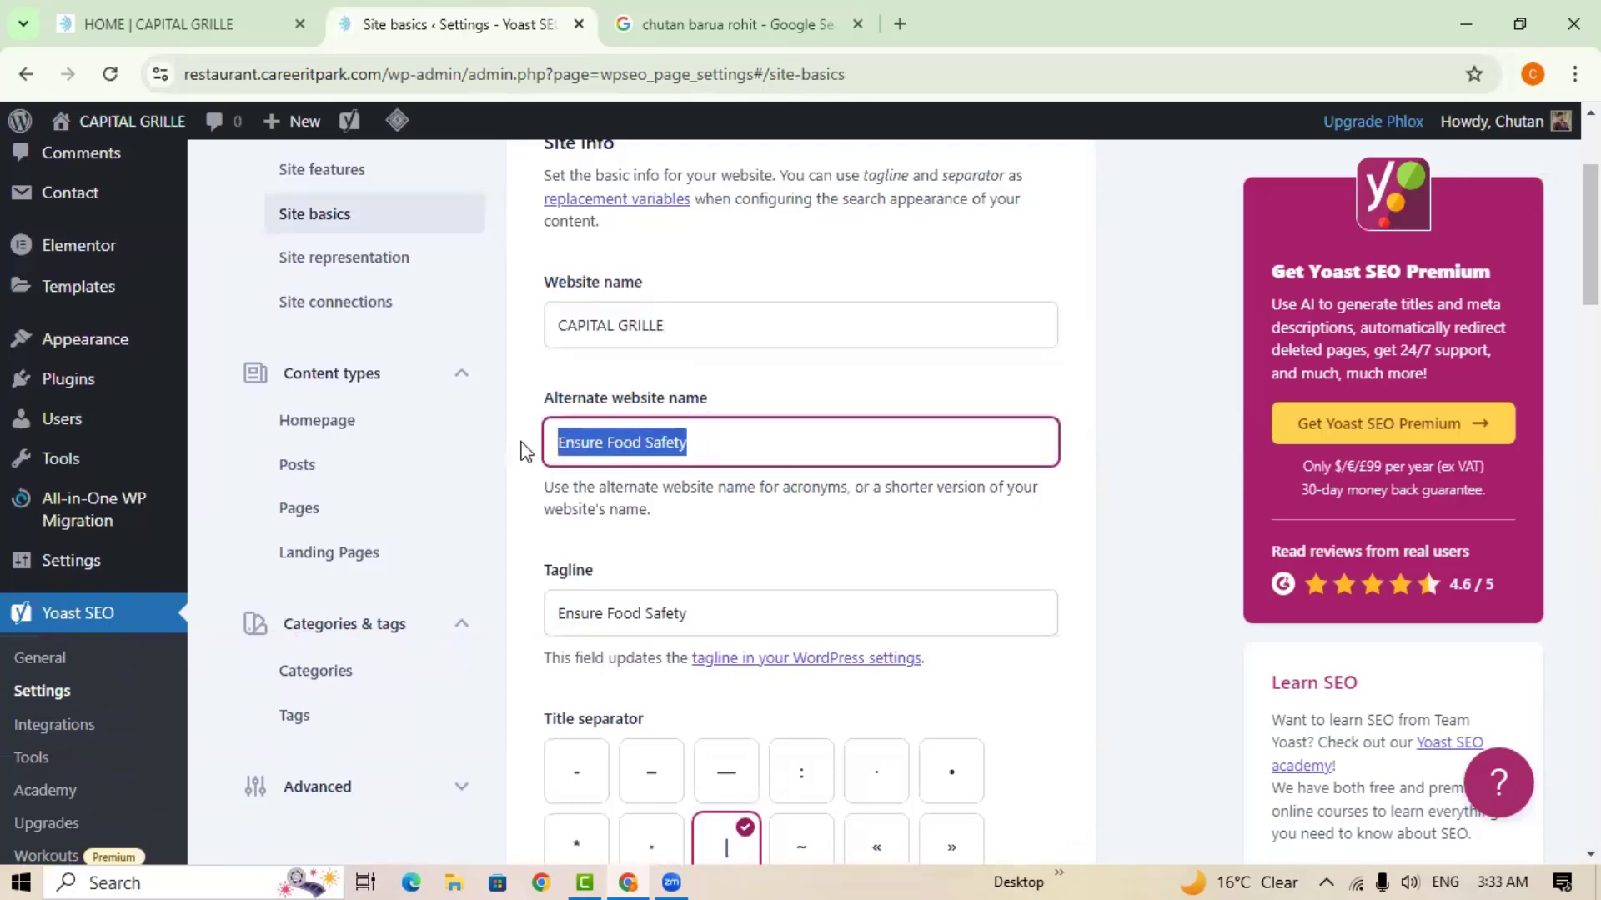
{"action": "key", "text": "BackSpace"}
Examine how the title separator appears in the careeritpark.com listing in the open Google results, and return to the Yoast site basics.
{"action": "scroll", "coordinate": [589, 486], "scroll_direction": "down", "scroll_amount": 1}
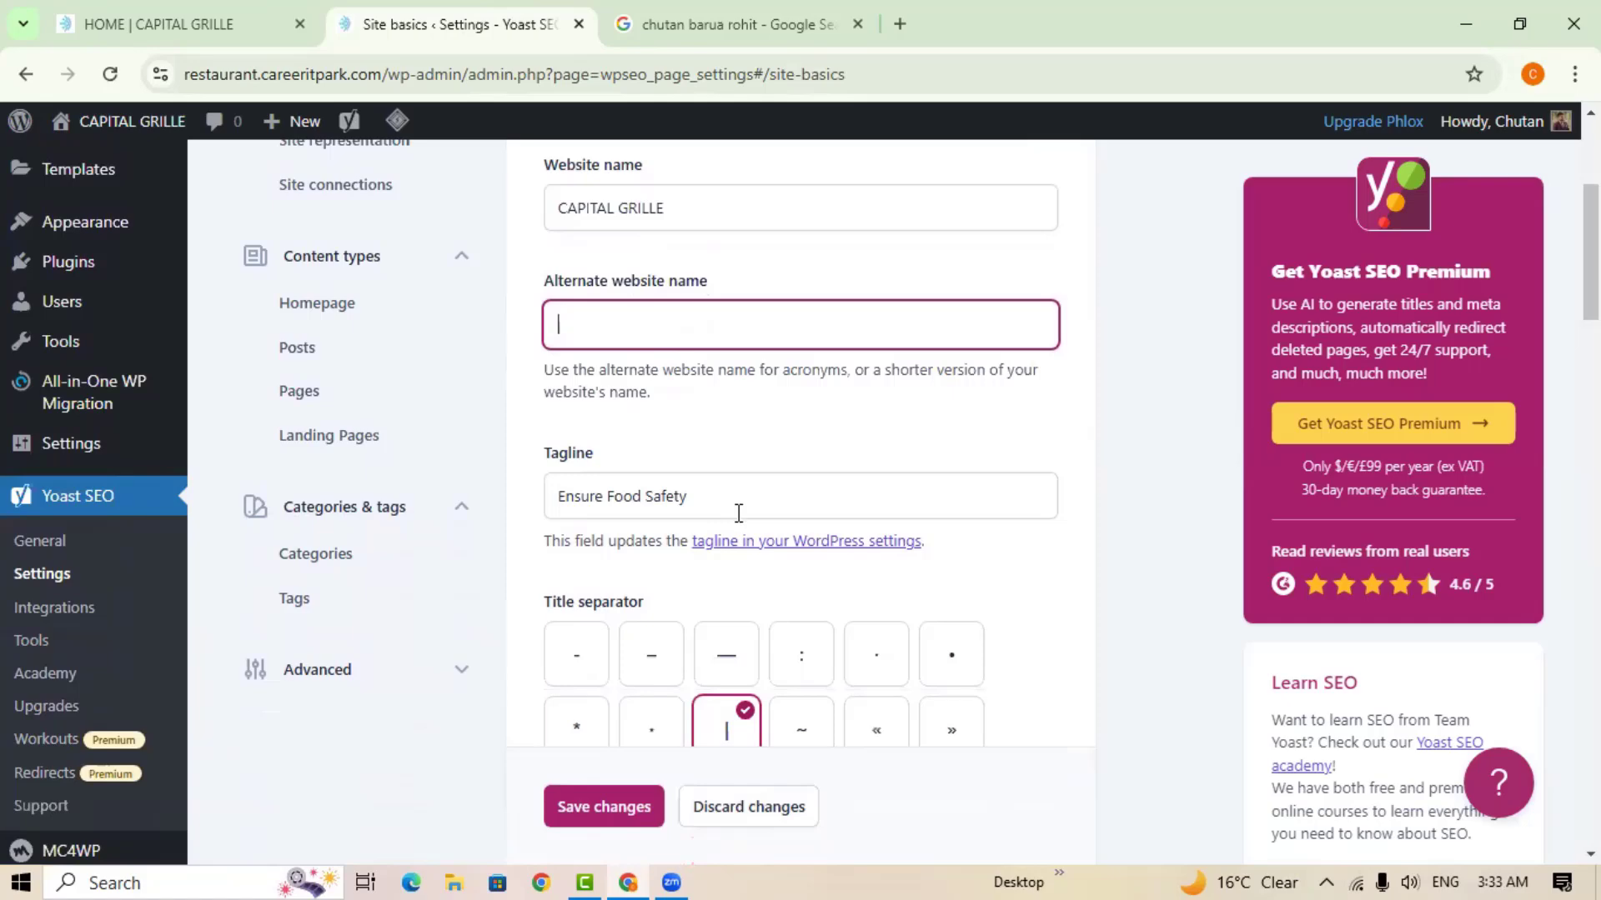
{"action": "scroll", "coordinate": [739, 512], "scroll_direction": "down", "scroll_amount": 1}
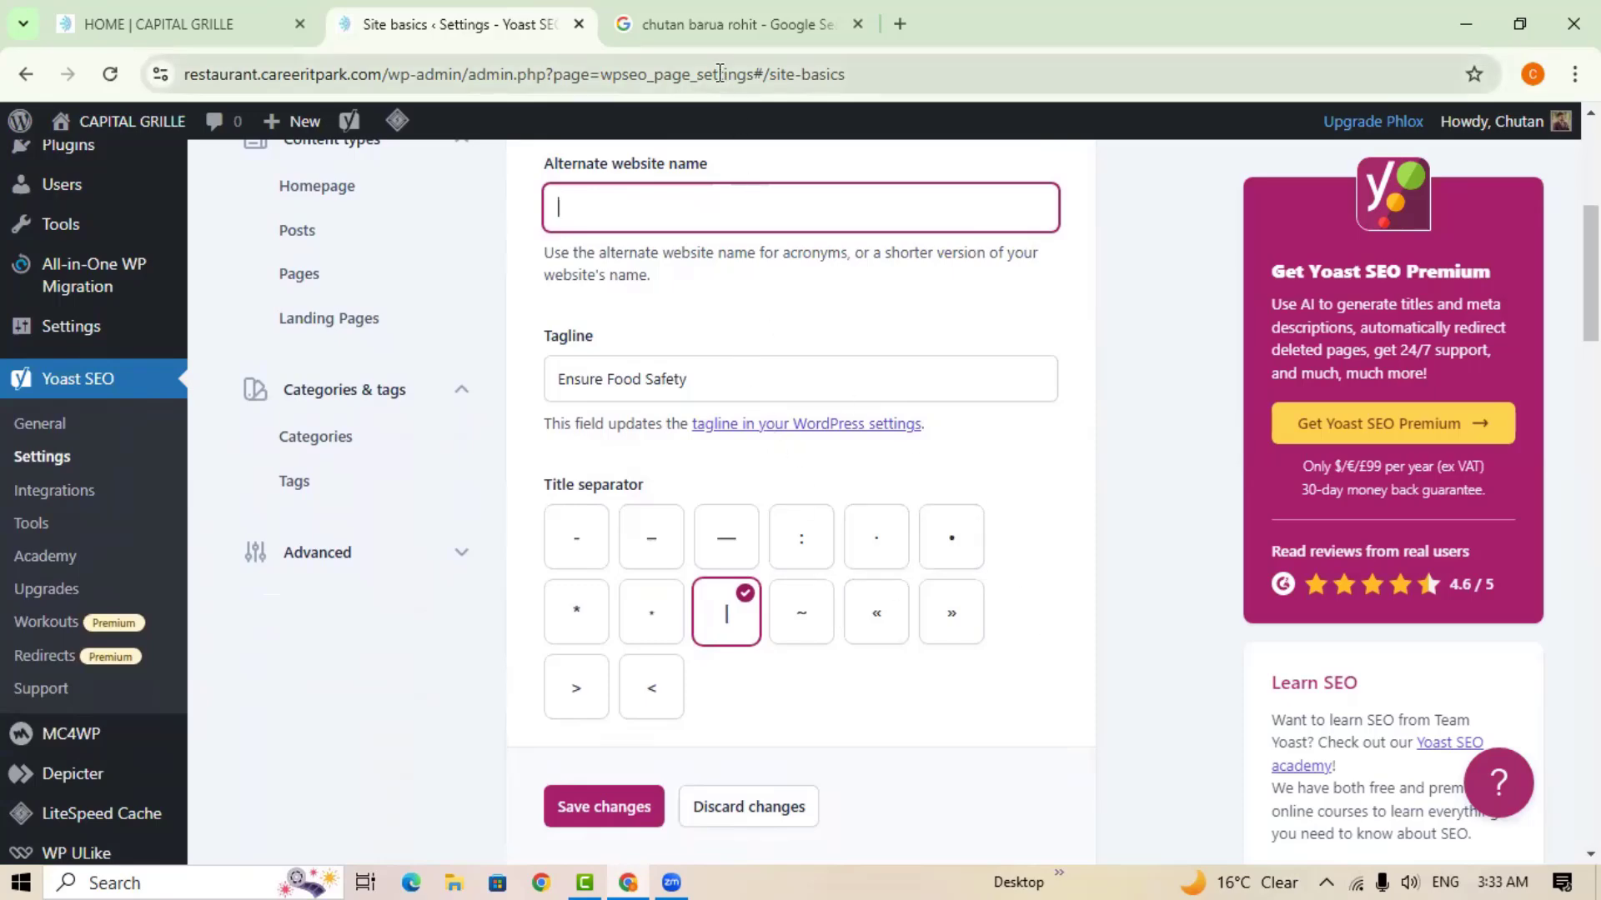
{"action": "left_click", "coordinate": [715, 28]}
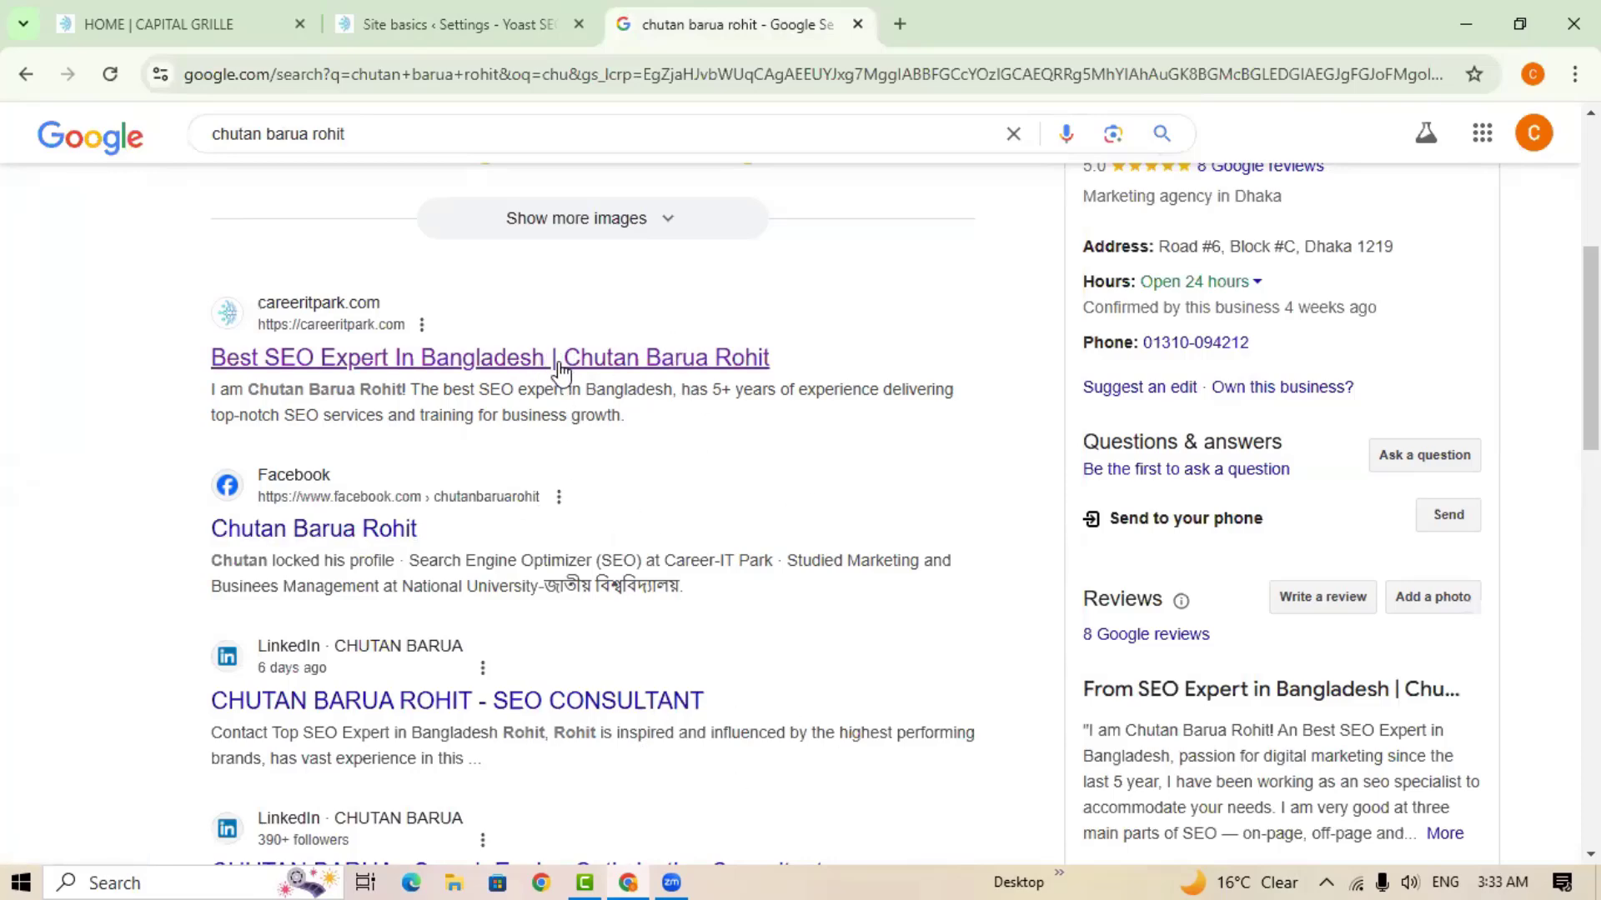
{"action": "left_click", "coordinate": [445, 15]}
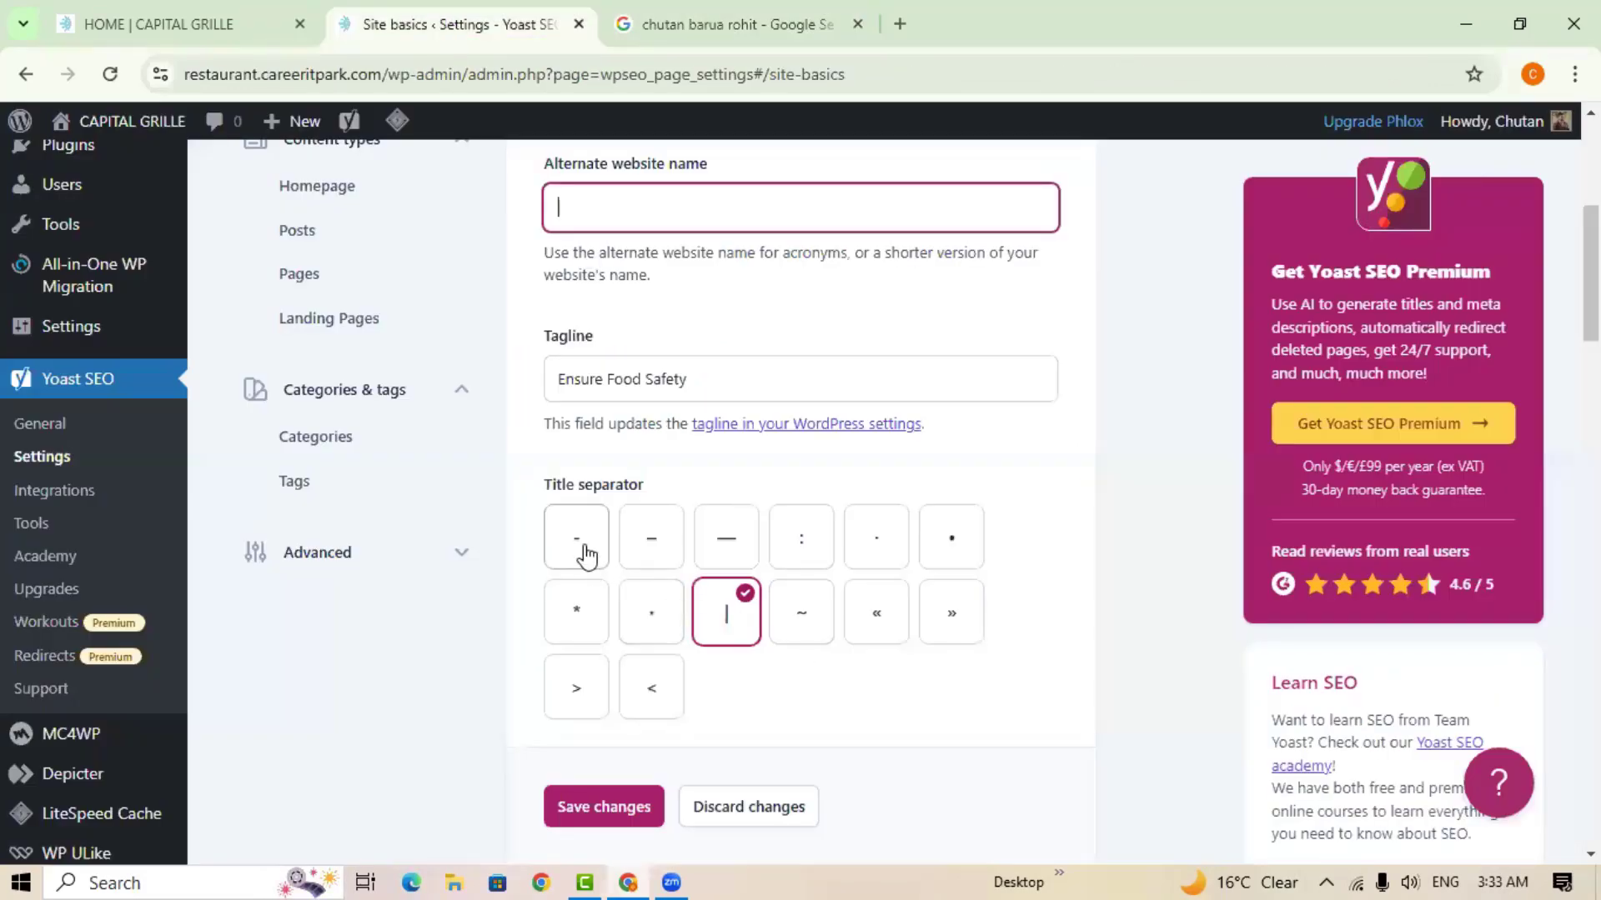
Try out several title separators, including the « and — symbols, and set the separator back to the vertical bar.
{"action": "left_click", "coordinate": [944, 621]}
{"action": "left_click", "coordinate": [879, 620]}
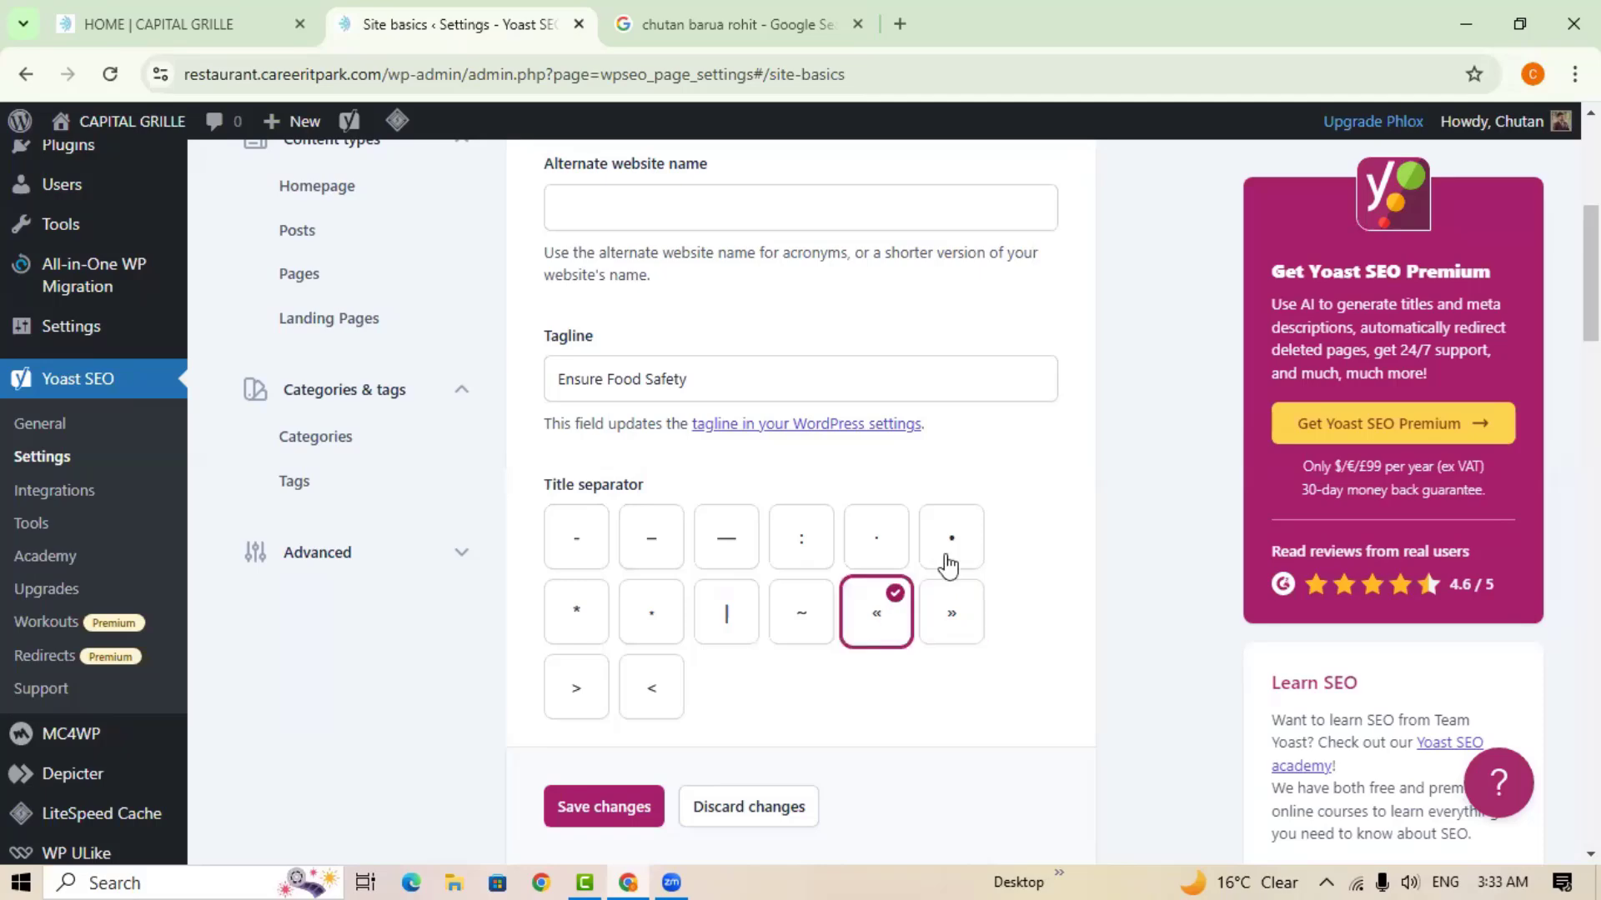
{"action": "left_click", "coordinate": [952, 540]}
{"action": "left_click", "coordinate": [875, 544]}
{"action": "left_click", "coordinate": [800, 546]}
{"action": "left_click", "coordinate": [729, 546]}
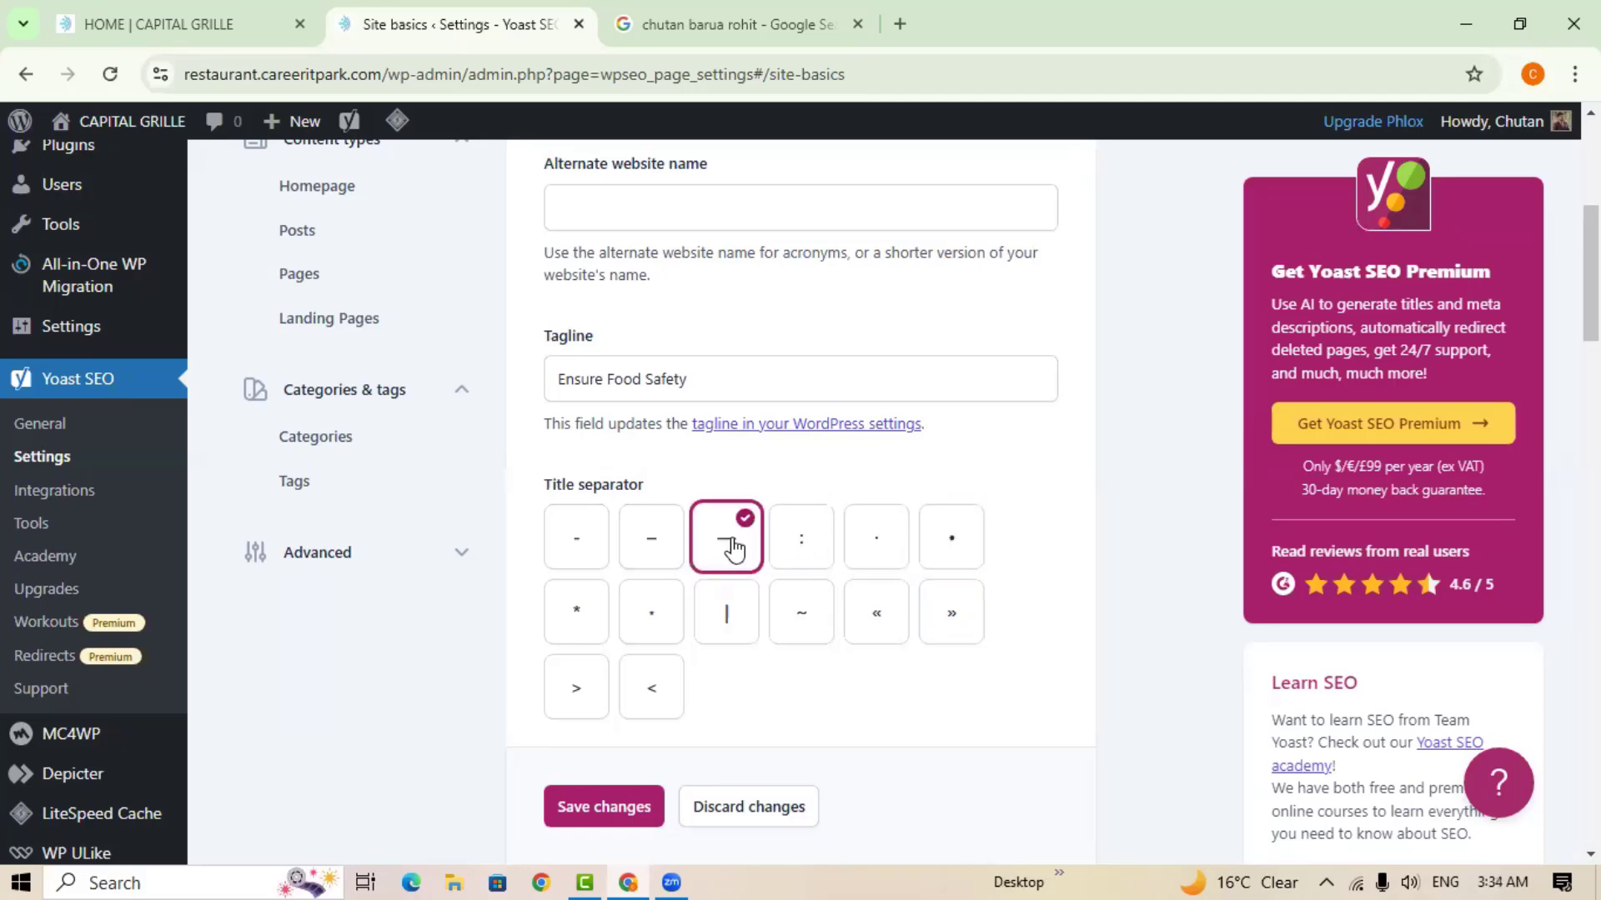
{"action": "left_click", "coordinate": [731, 619]}
Remove the current Capital Grille logo from the site image setting.
{"action": "scroll", "coordinate": [938, 626], "scroll_direction": "down", "scroll_amount": 5}
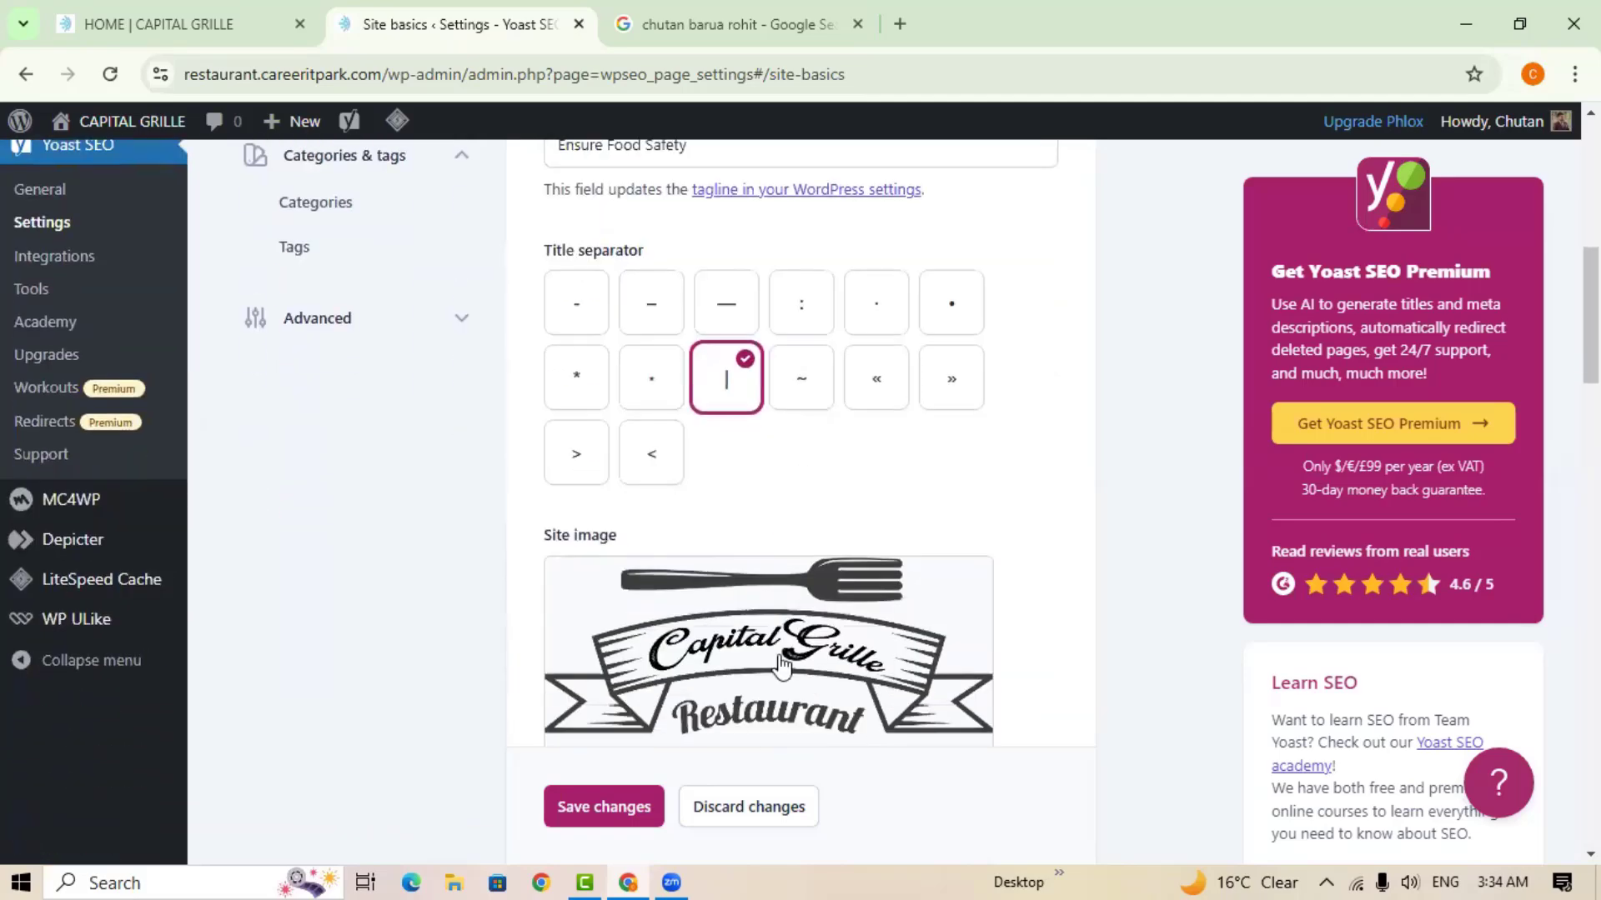
{"action": "scroll", "coordinate": [936, 617], "scroll_direction": "up", "scroll_amount": 3}
{"action": "scroll", "coordinate": [833, 600], "scroll_direction": "down", "scroll_amount": 3}
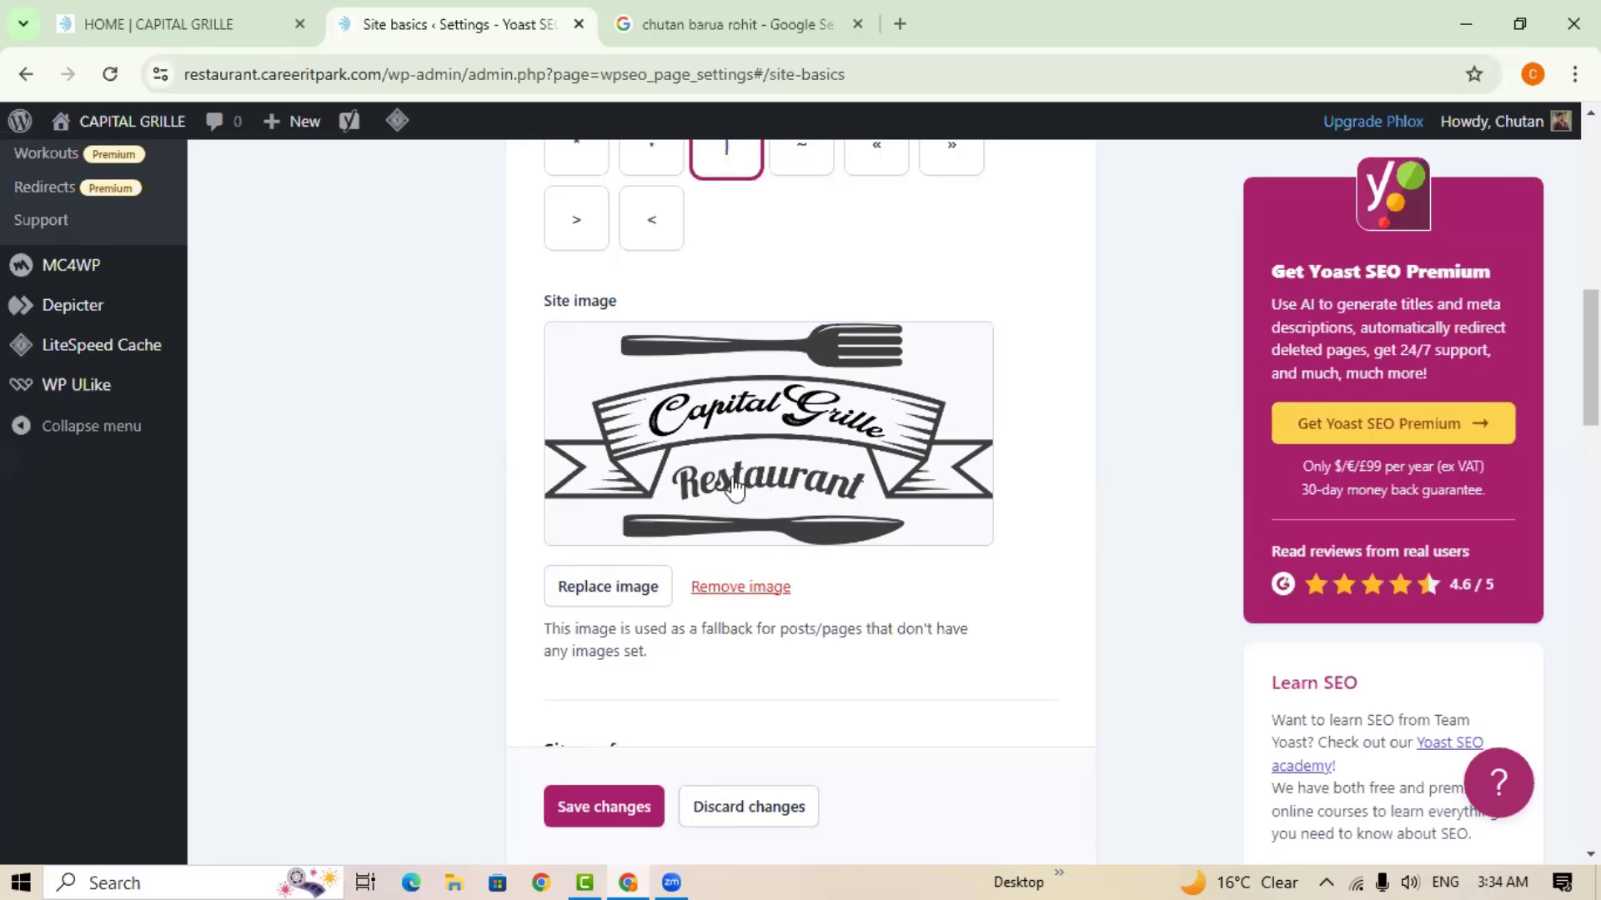
{"action": "left_click", "coordinate": [719, 589]}
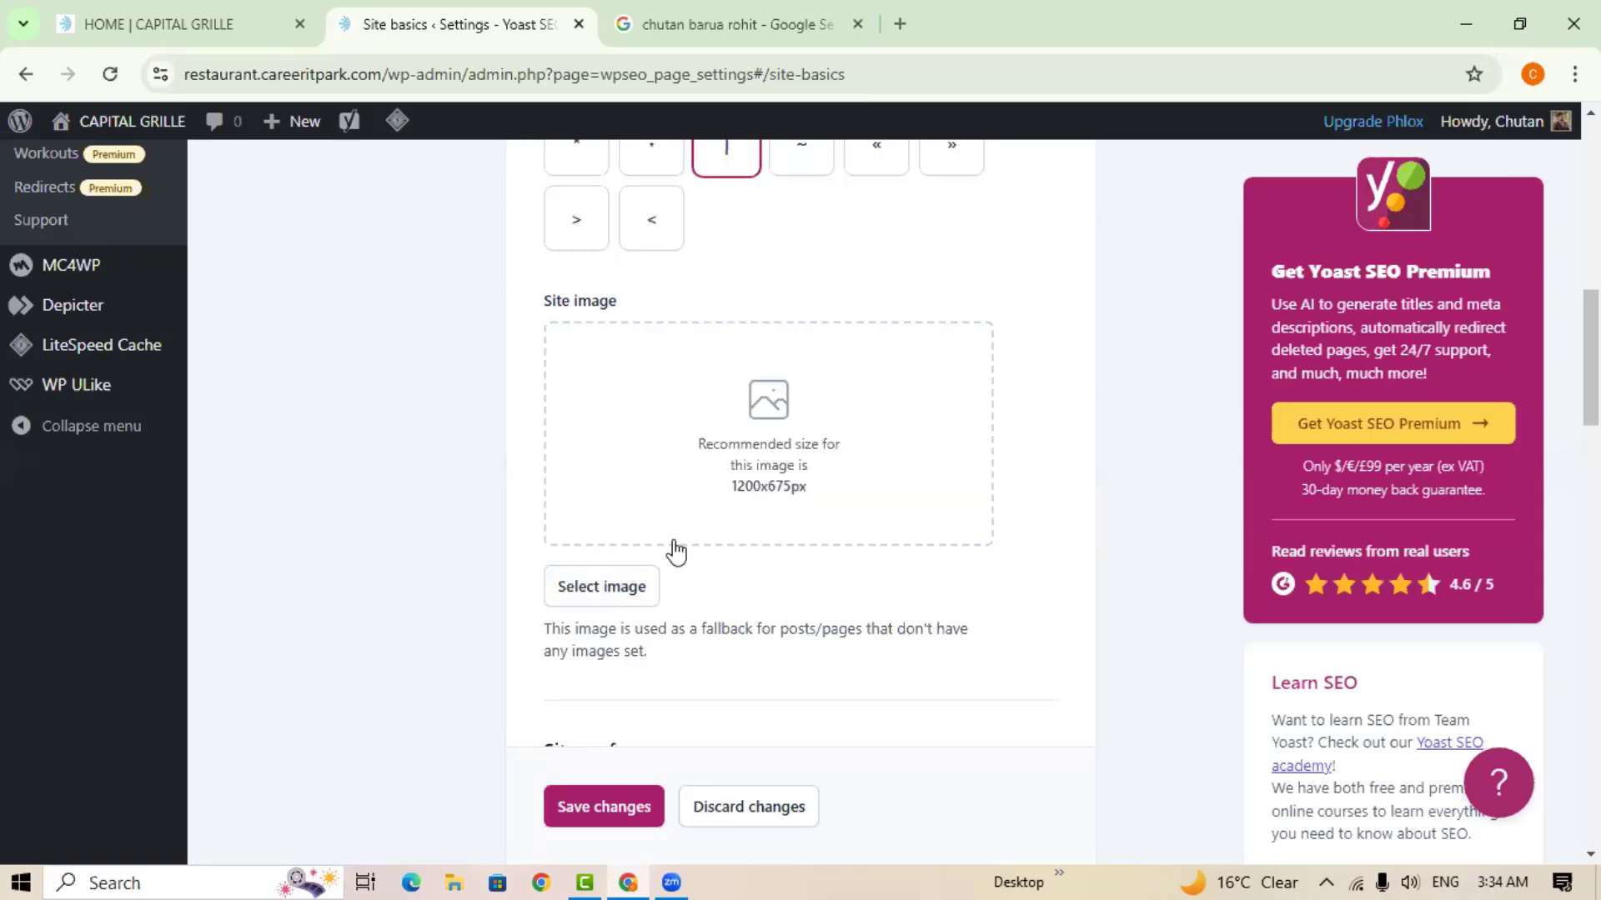
Choose the dark food image landing-img-1.jpg from the media library as the site image.
{"action": "left_click", "coordinate": [576, 588]}
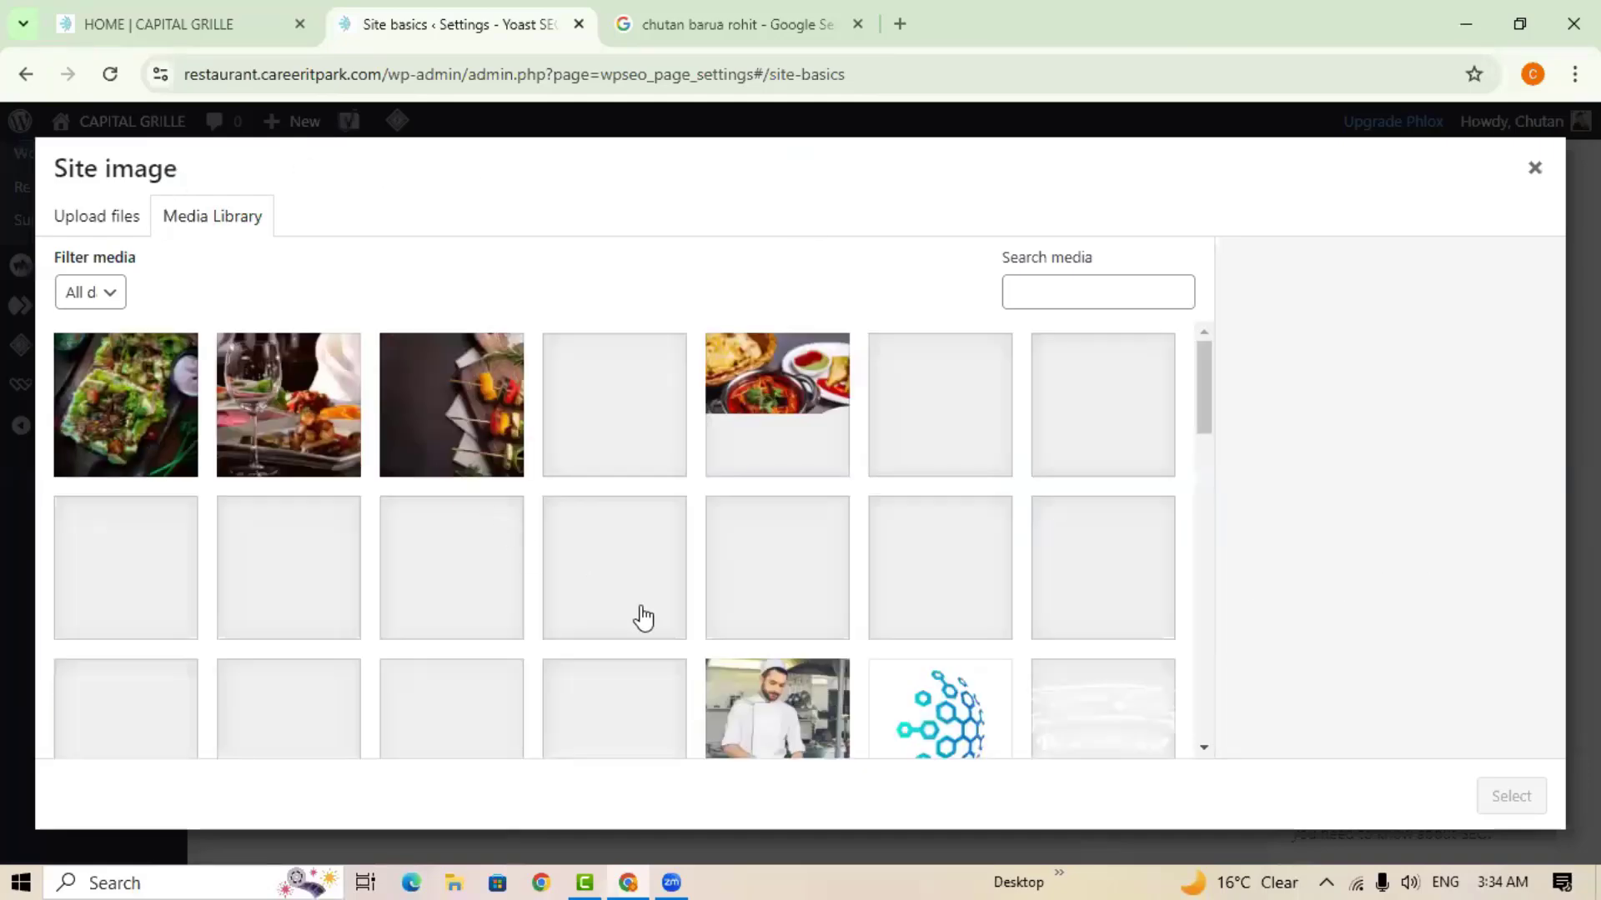
{"action": "scroll", "coordinate": [643, 618], "scroll_direction": "down", "scroll_amount": 3}
{"action": "scroll", "coordinate": [860, 600], "scroll_direction": "down", "scroll_amount": 3}
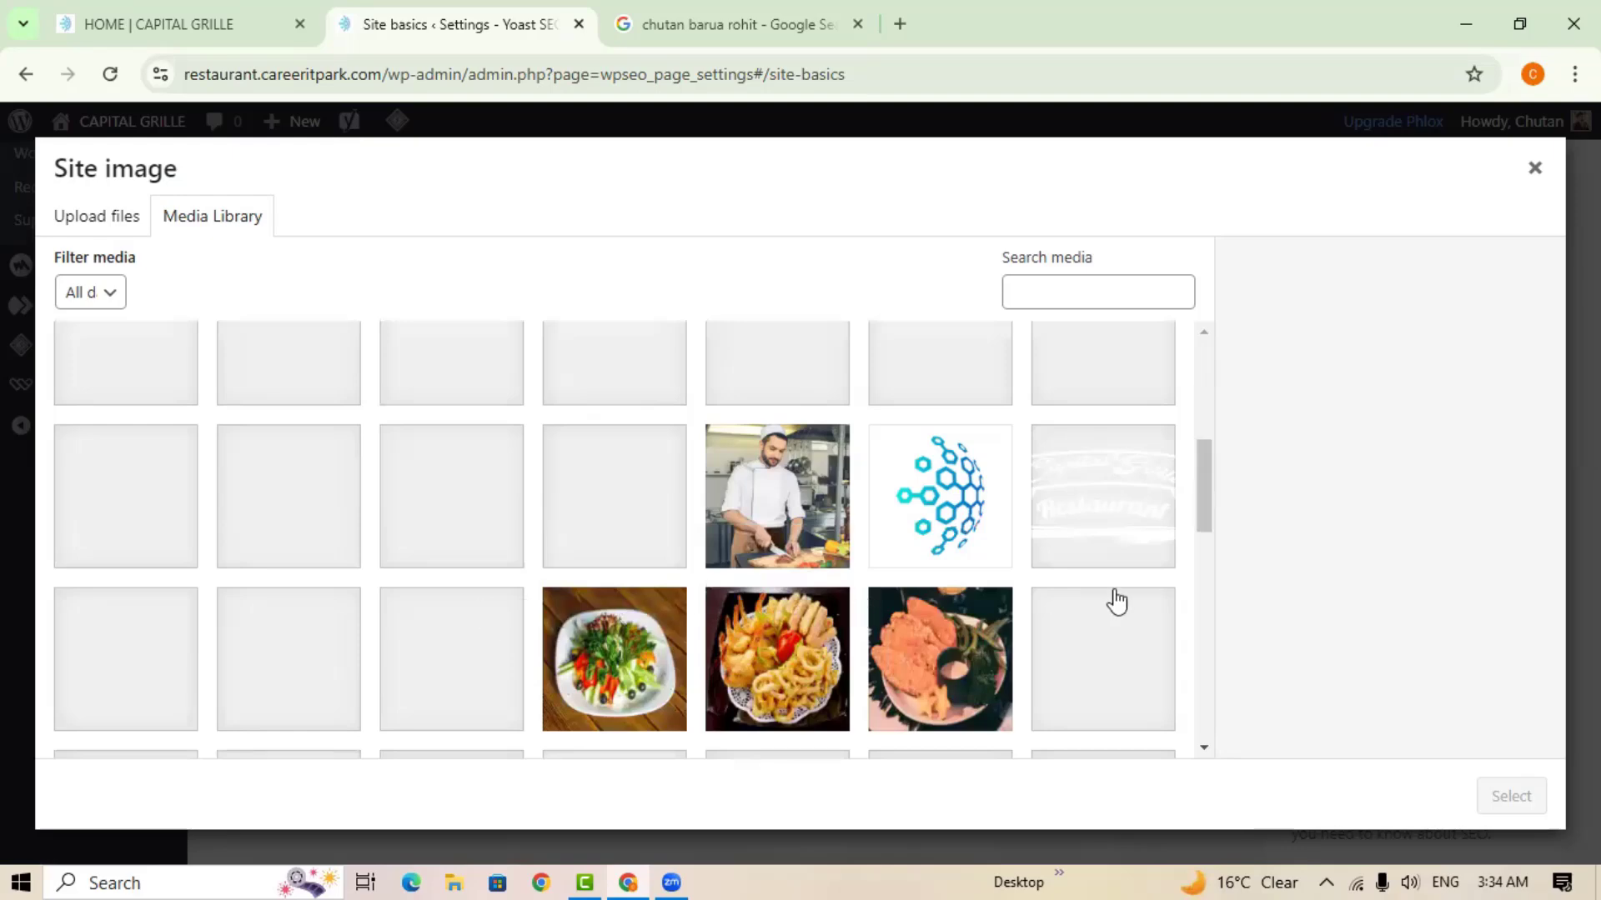
{"action": "scroll", "coordinate": [1161, 578], "scroll_direction": "up", "scroll_amount": 3}
{"action": "scroll", "coordinate": [797, 593], "scroll_direction": "down", "scroll_amount": 3}
{"action": "scroll", "coordinate": [437, 641], "scroll_direction": "down", "scroll_amount": 7}
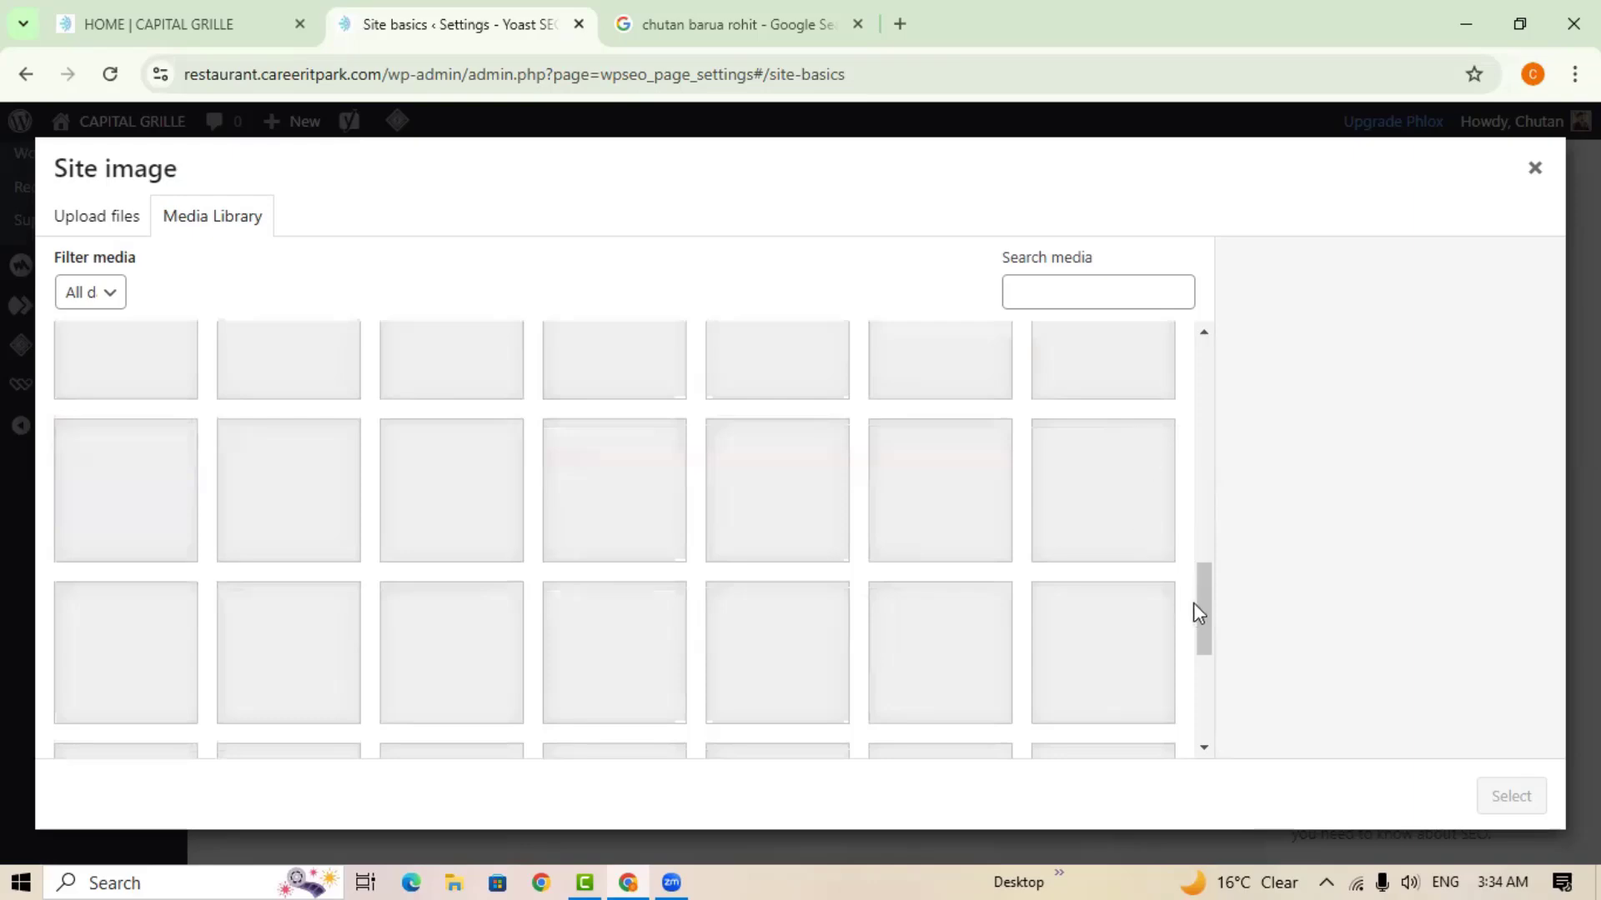
{"action": "left_click_drag", "start_coordinate": [1203, 619], "coordinate": [1203, 483]}
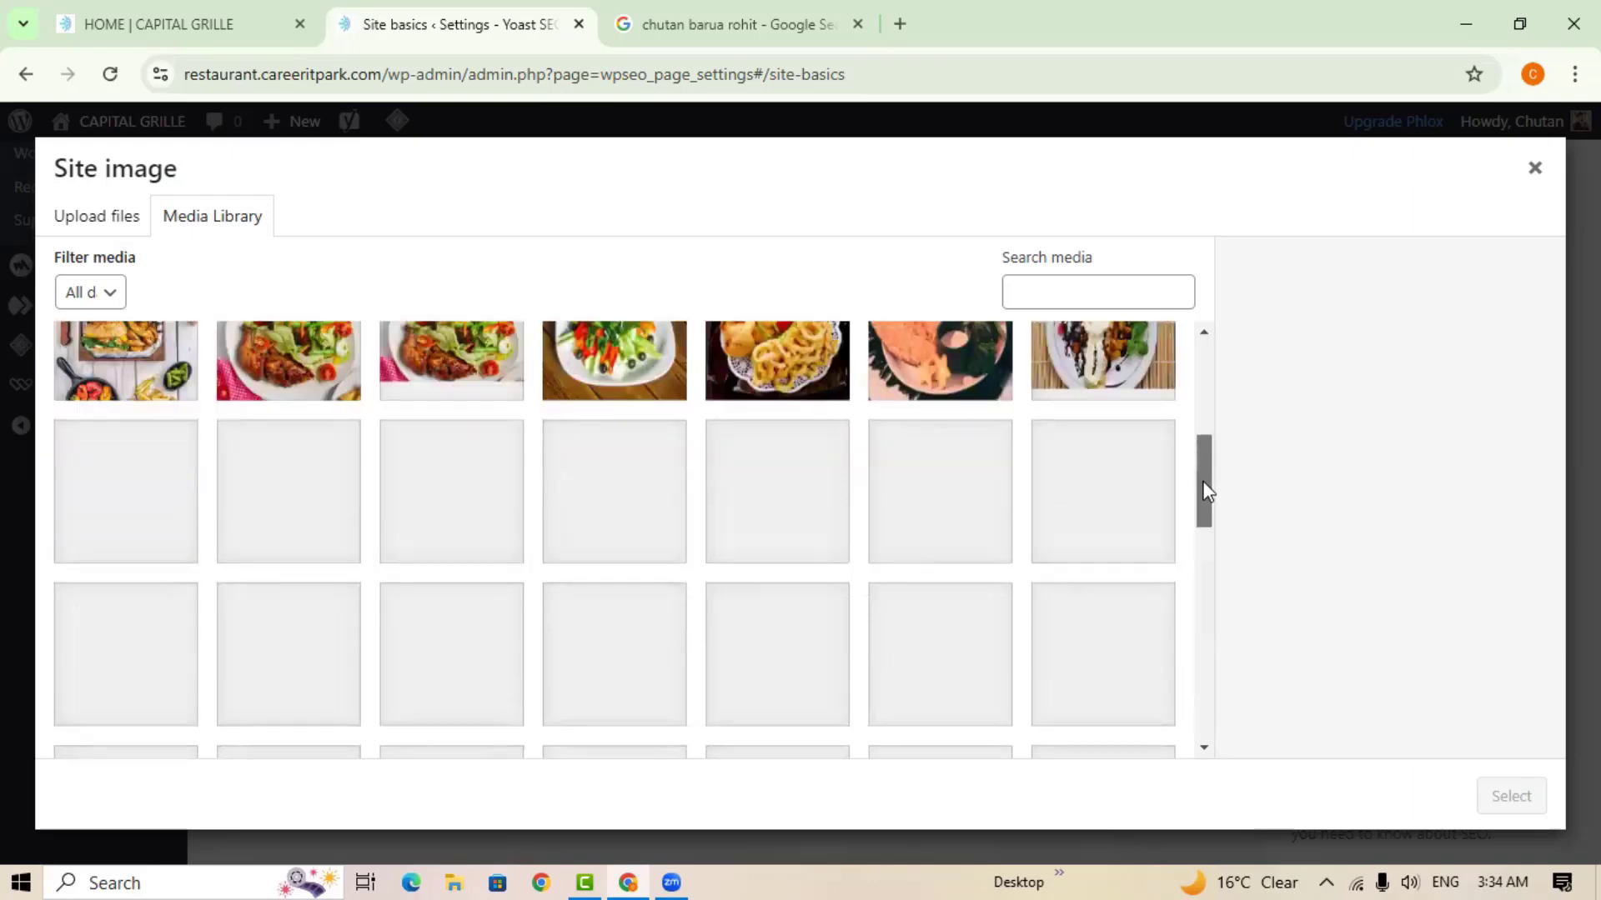
{"action": "scroll", "coordinate": [935, 588], "scroll_direction": "up", "scroll_amount": 3}
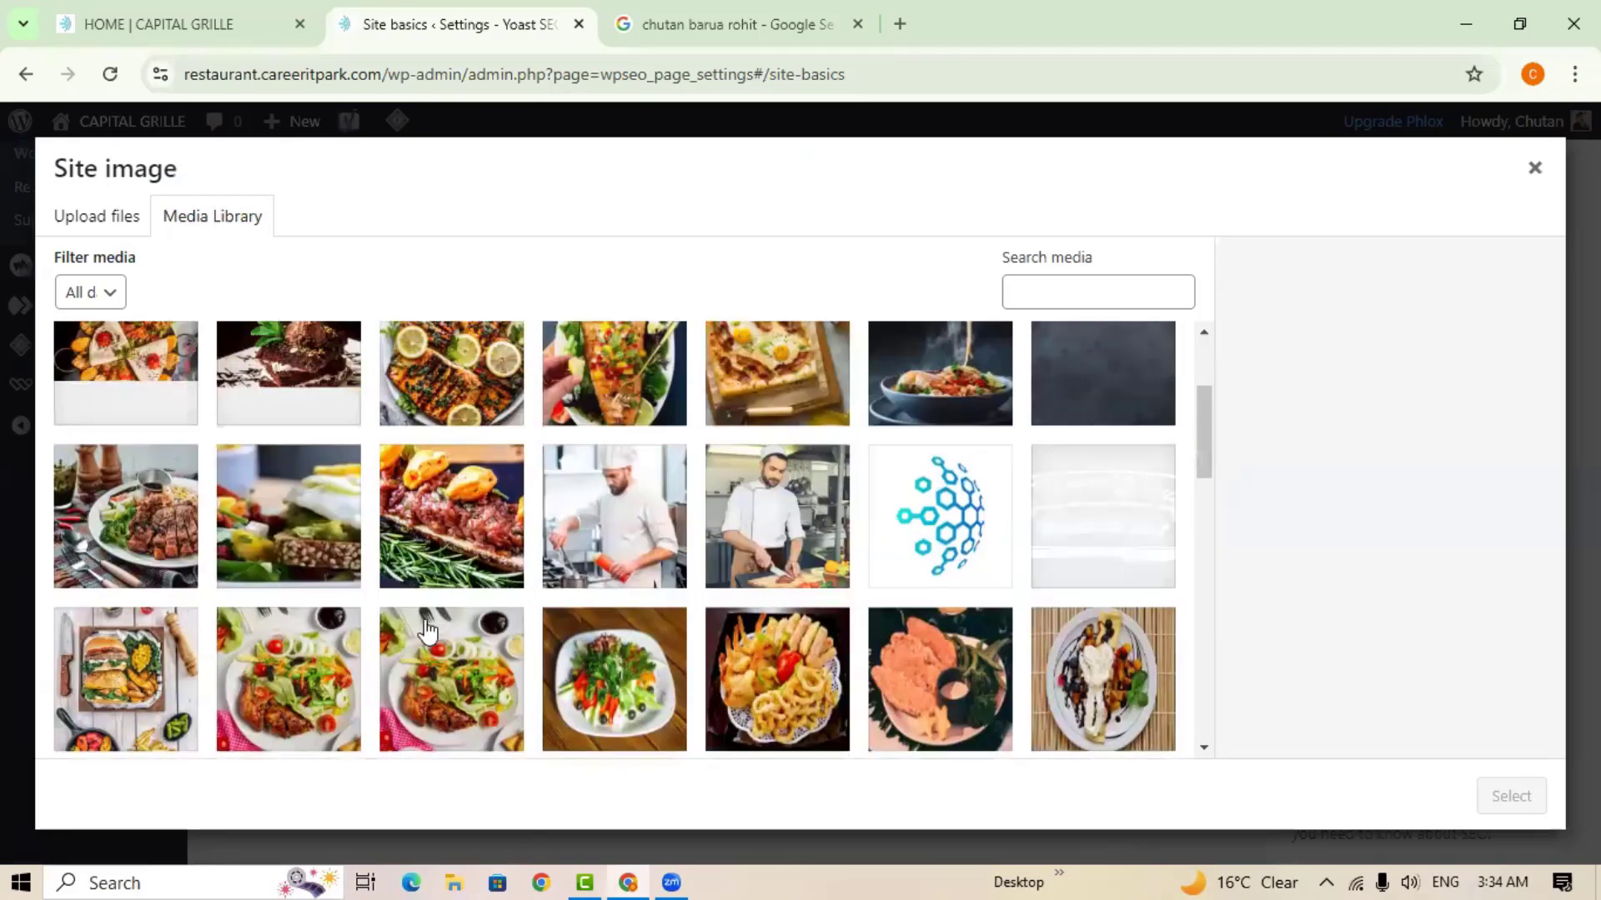
{"action": "scroll", "coordinate": [638, 621], "scroll_direction": "up", "scroll_amount": 1}
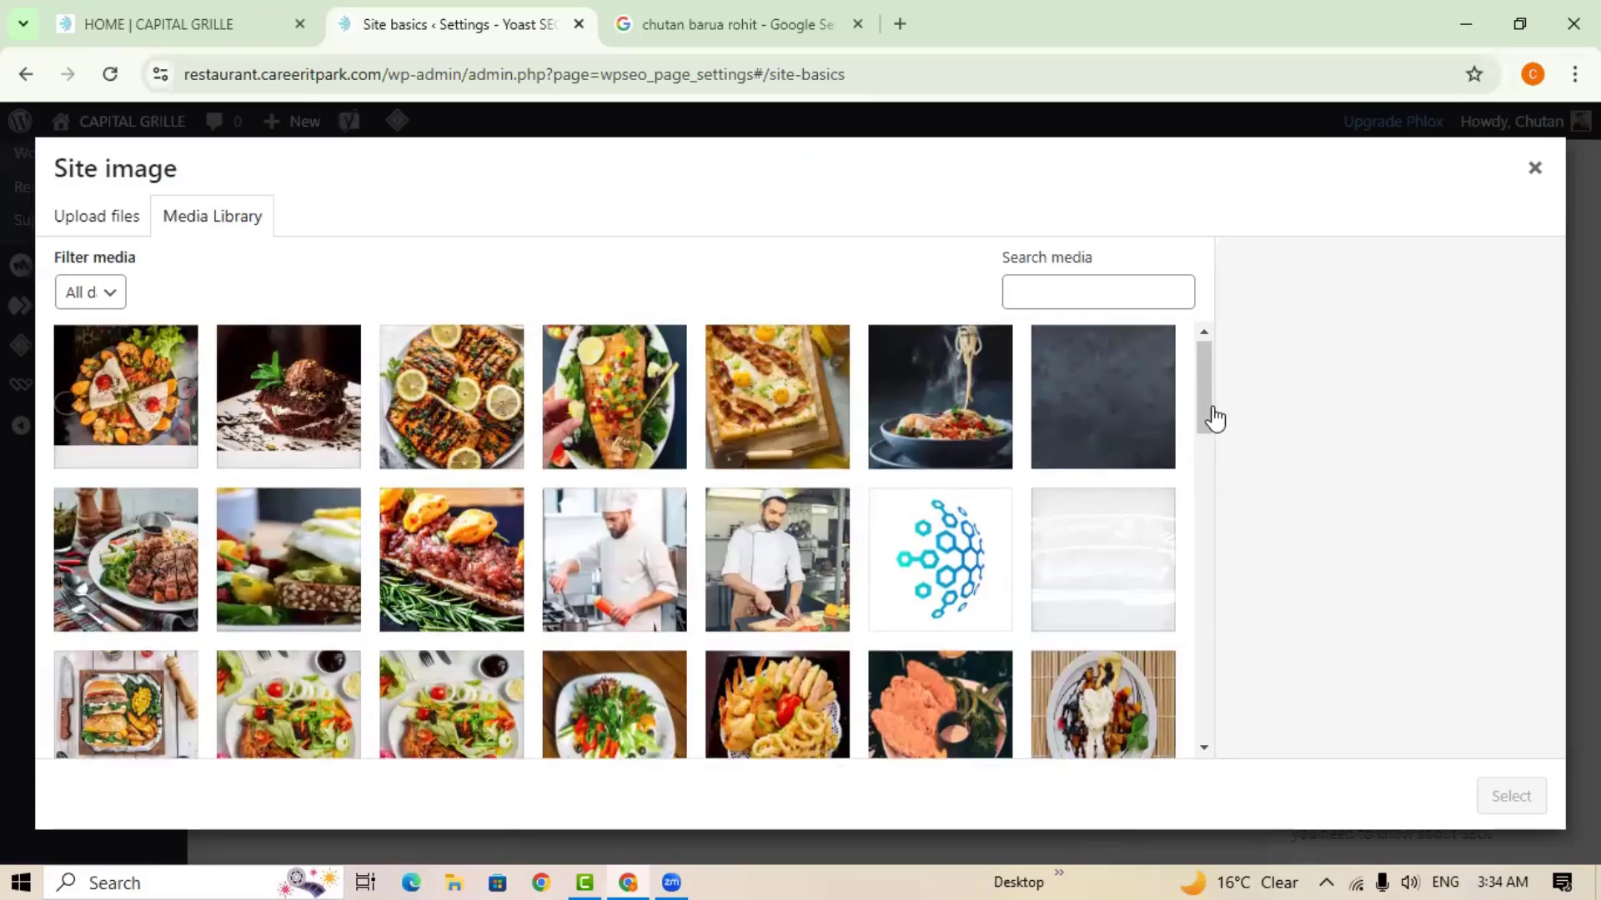
{"action": "left_click_drag", "start_coordinate": [1206, 402], "coordinate": [1204, 536]}
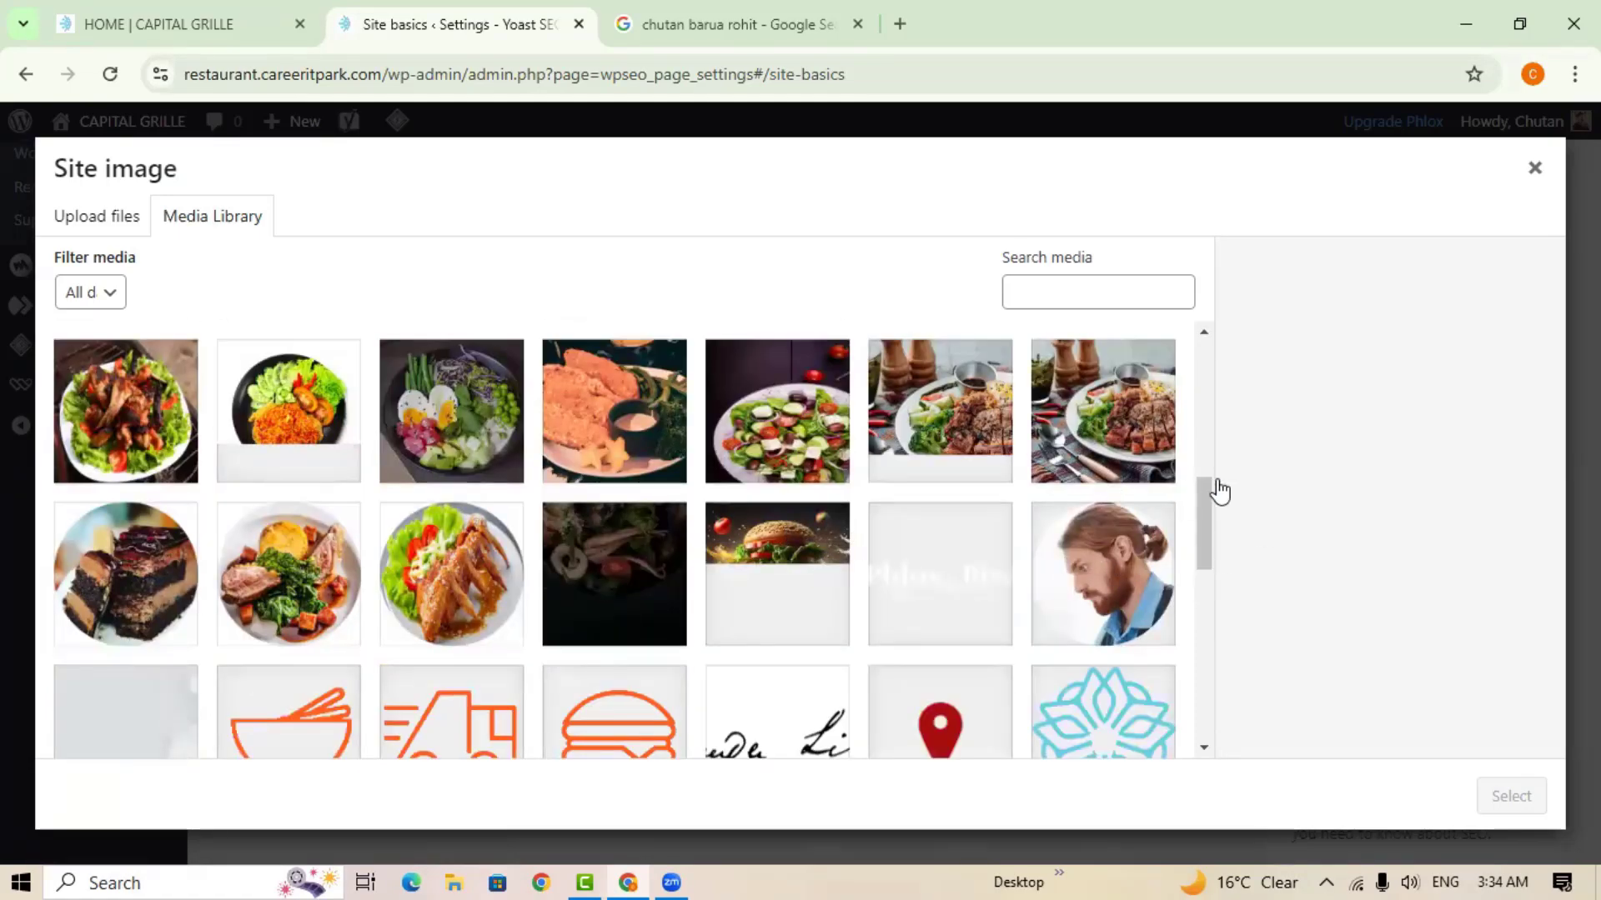
{"action": "left_click", "coordinate": [628, 554]}
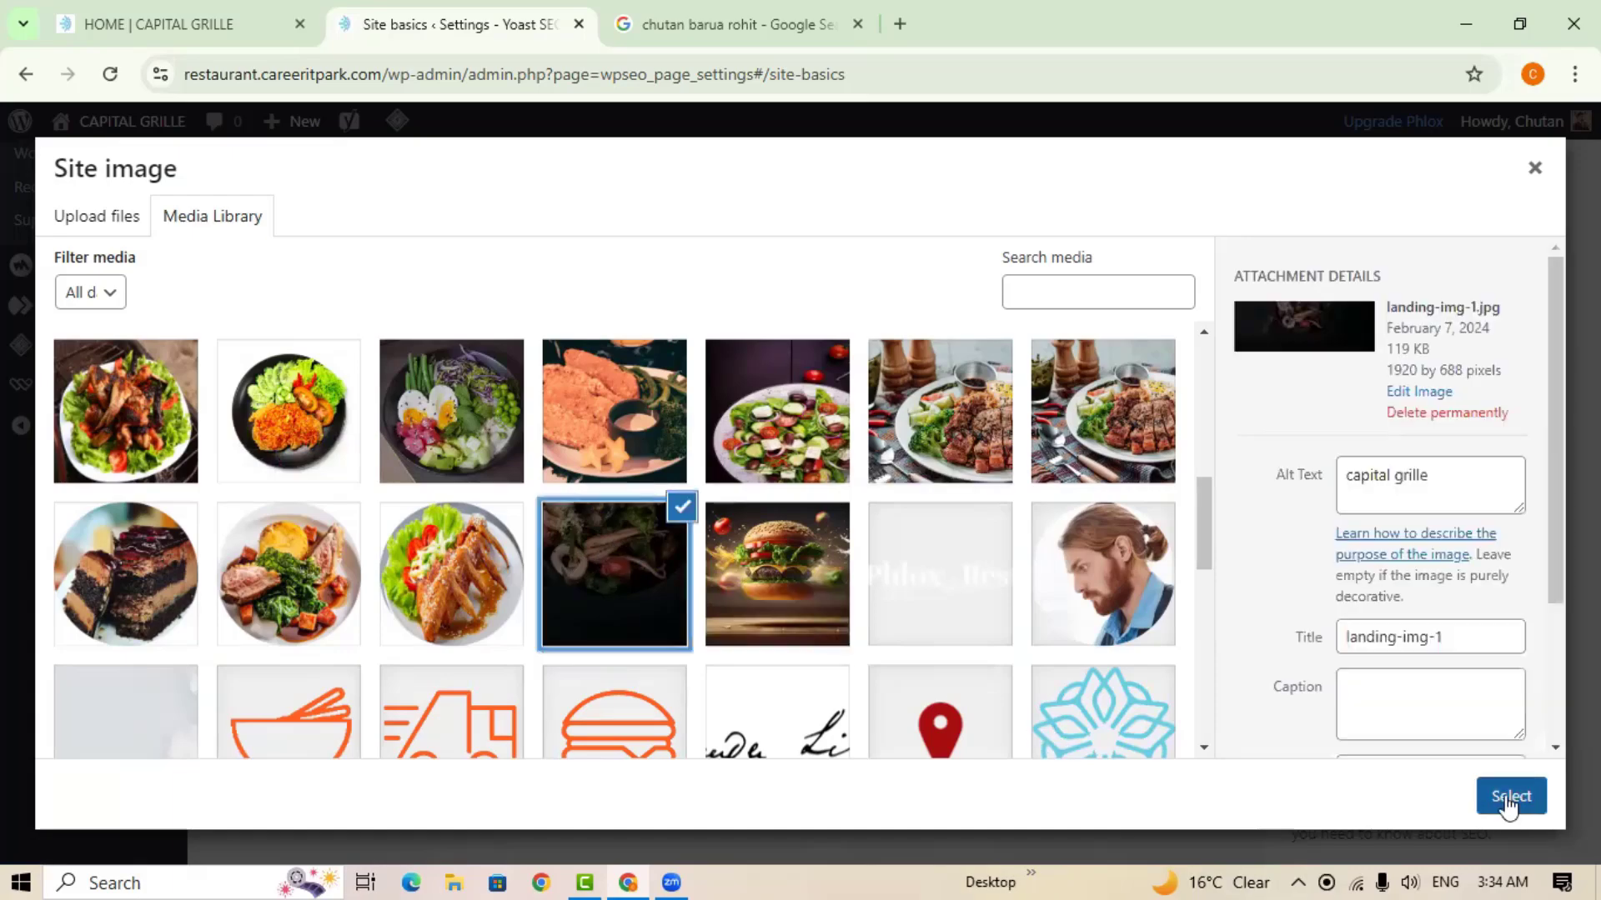
{"action": "left_click", "coordinate": [1509, 798]}
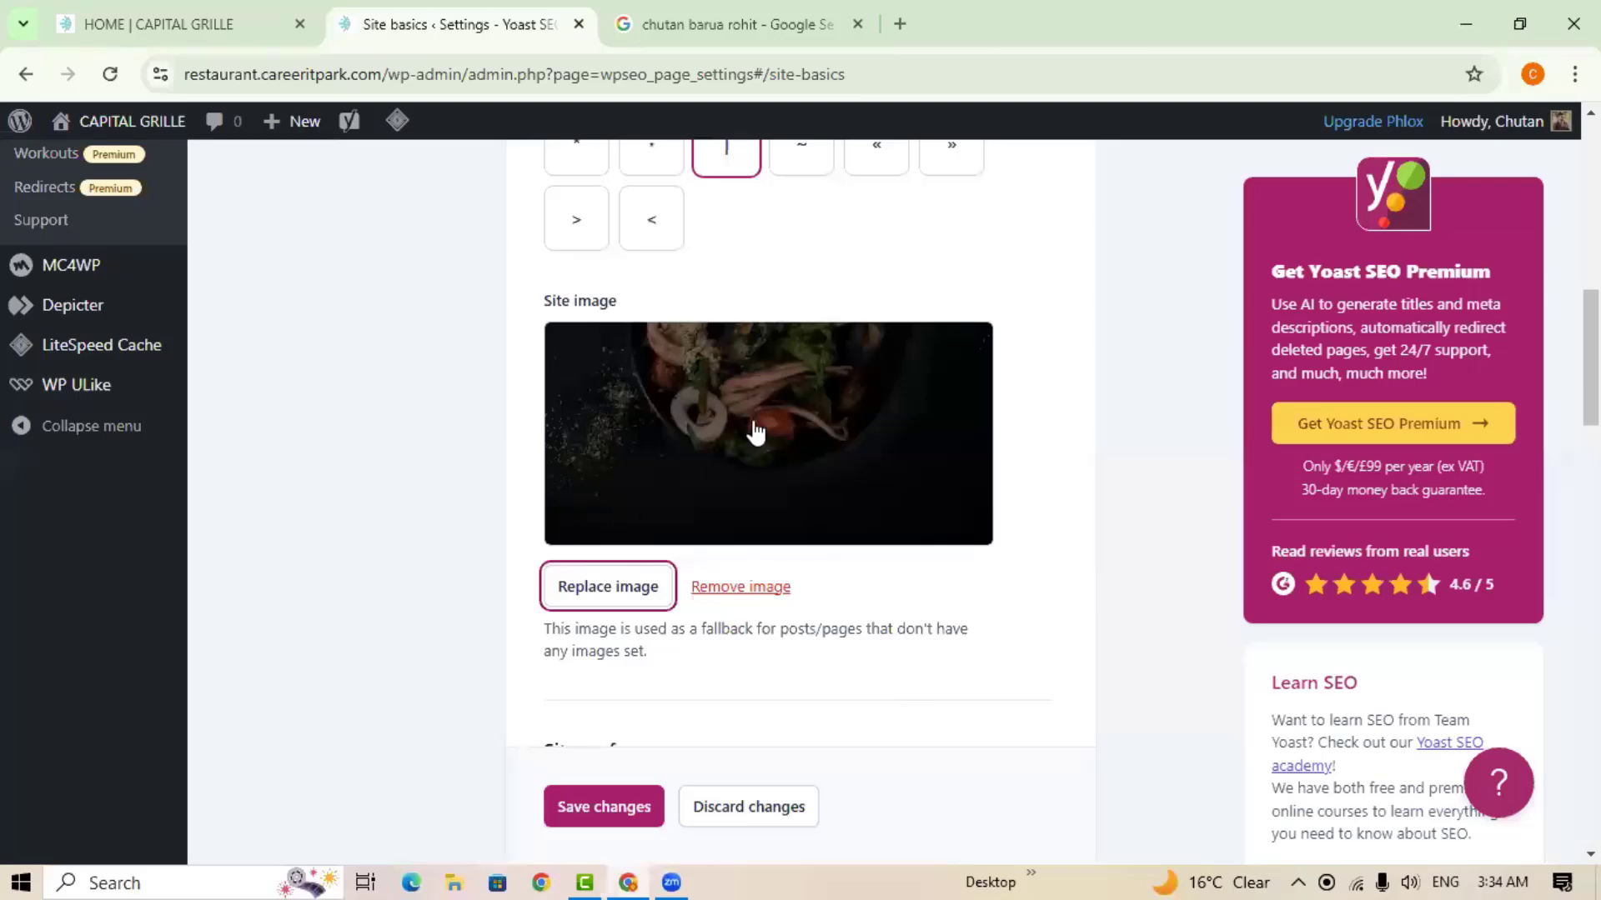
Review the site preferences for author restrictions and usage tracking, and save the site basics changes.
{"action": "scroll", "coordinate": [850, 525], "scroll_direction": "down", "scroll_amount": 1}
{"action": "scroll", "coordinate": [814, 464], "scroll_direction": "down", "scroll_amount": 2}
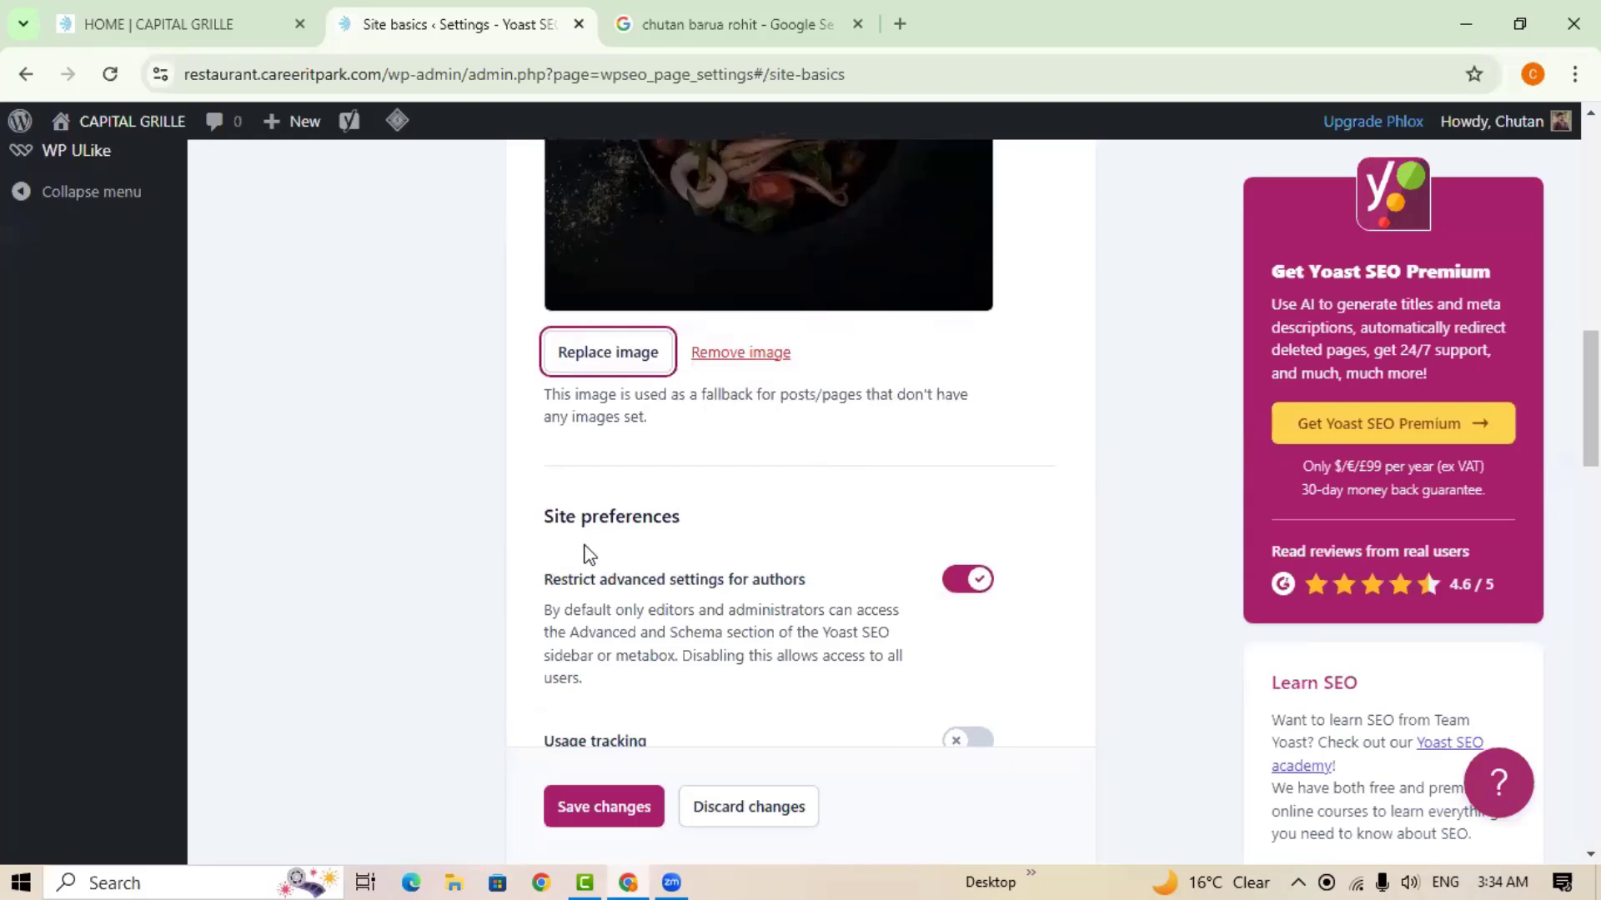
{"action": "scroll", "coordinate": [816, 554], "scroll_direction": "down", "scroll_amount": 1}
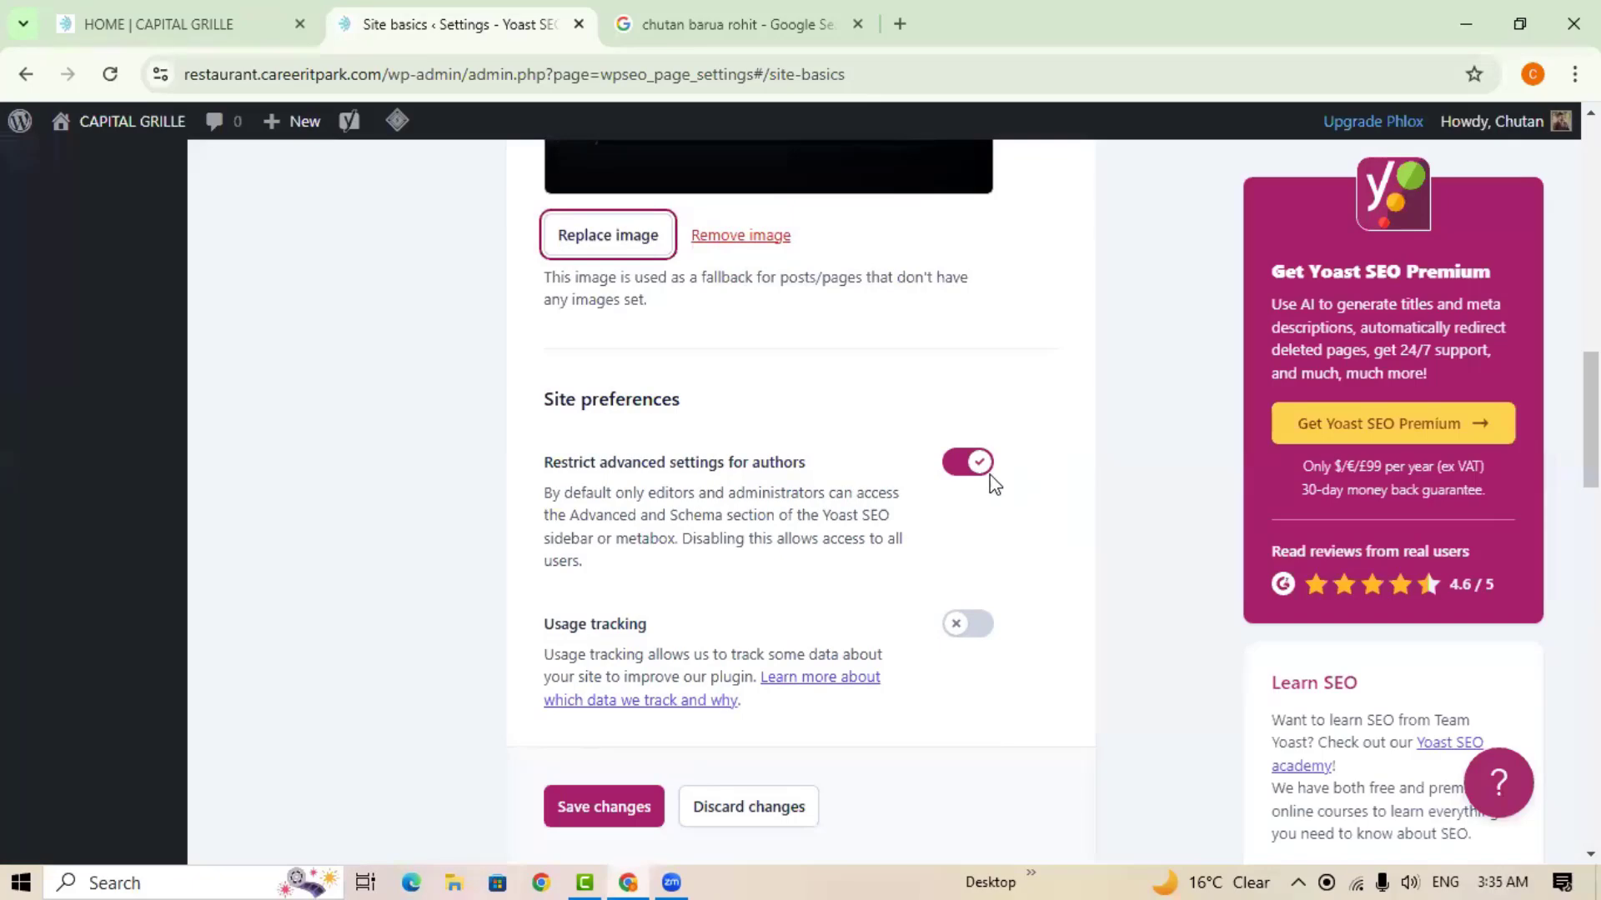
{"action": "left_click", "coordinate": [583, 815]}
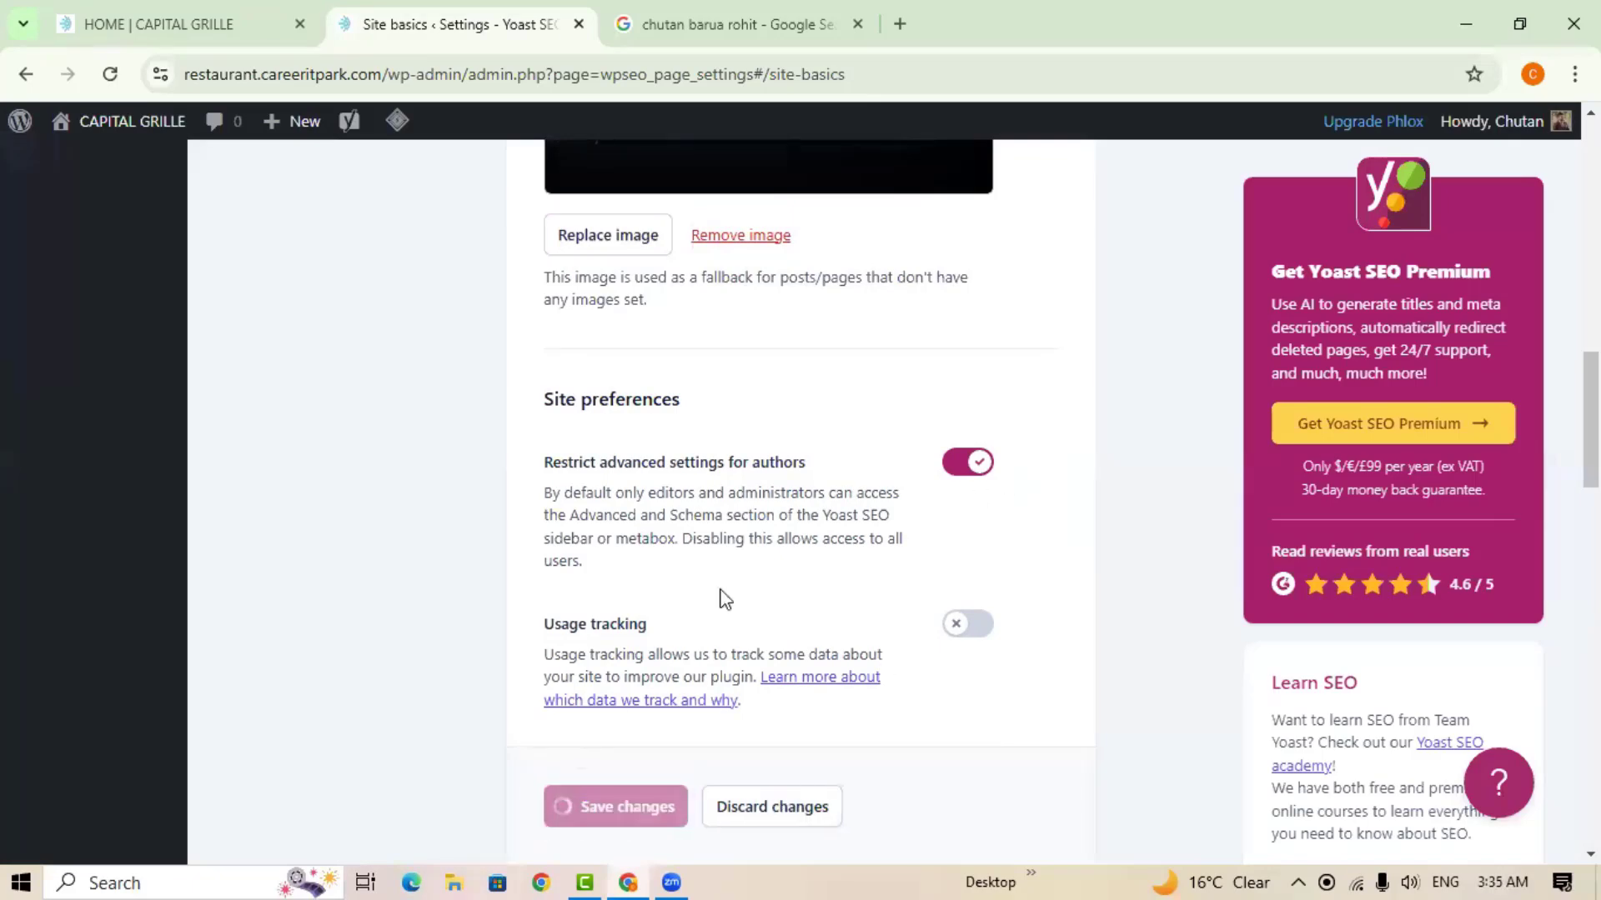
Open the site representation settings and examine the organization choice, names, logo and the Facebook and X profiles.
{"action": "scroll", "coordinate": [768, 647], "scroll_direction": "up", "scroll_amount": 15}
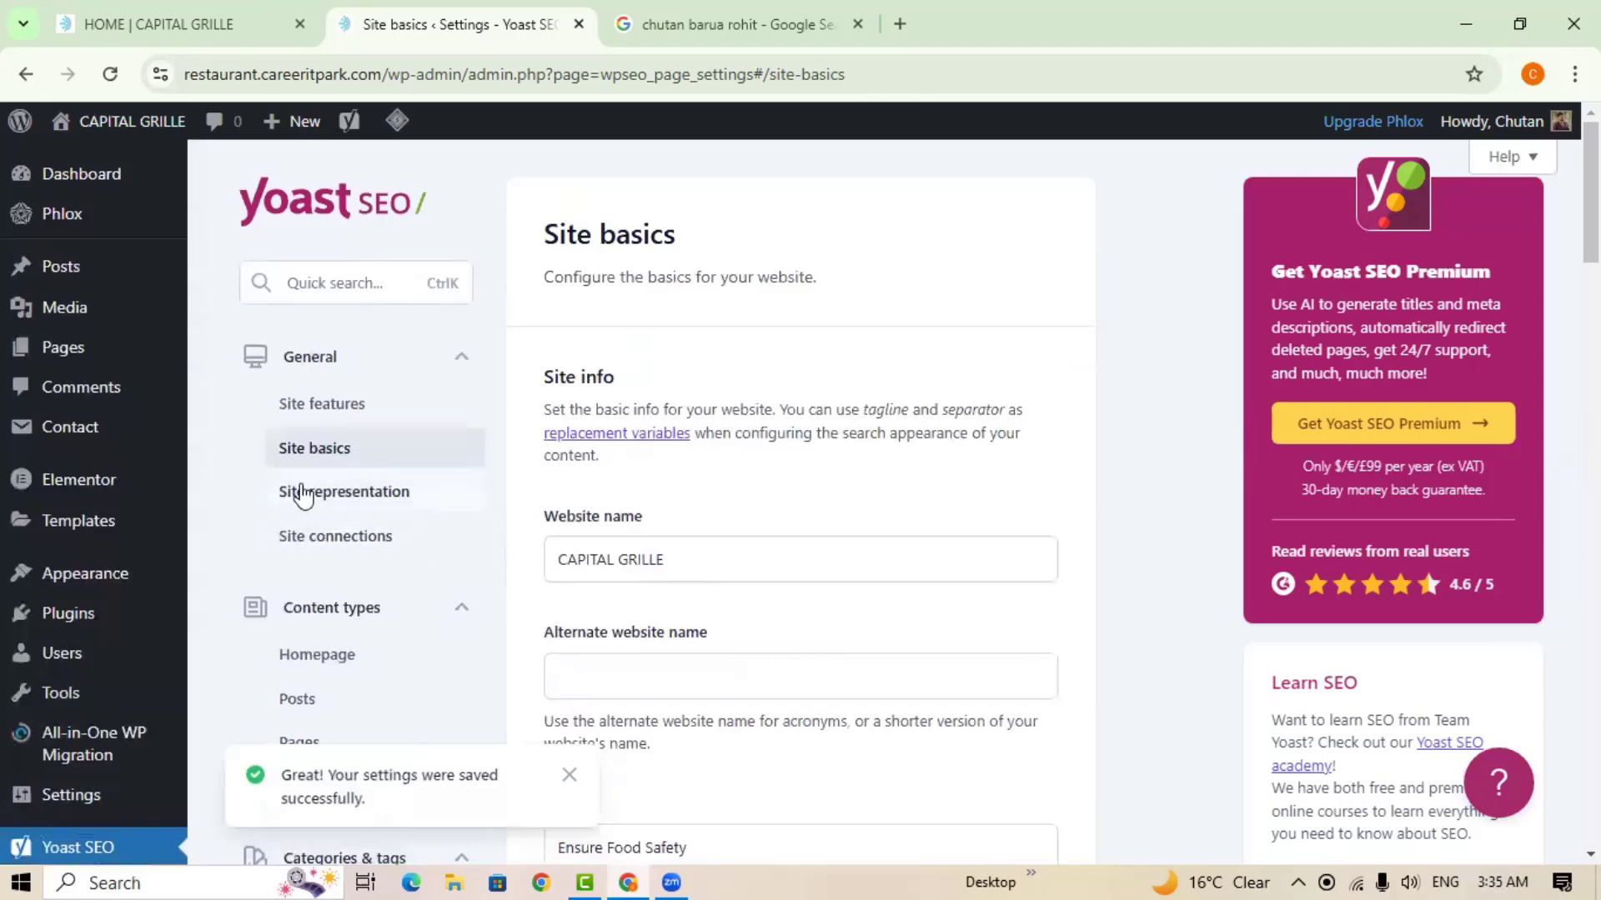
{"action": "left_click", "coordinate": [361, 502]}
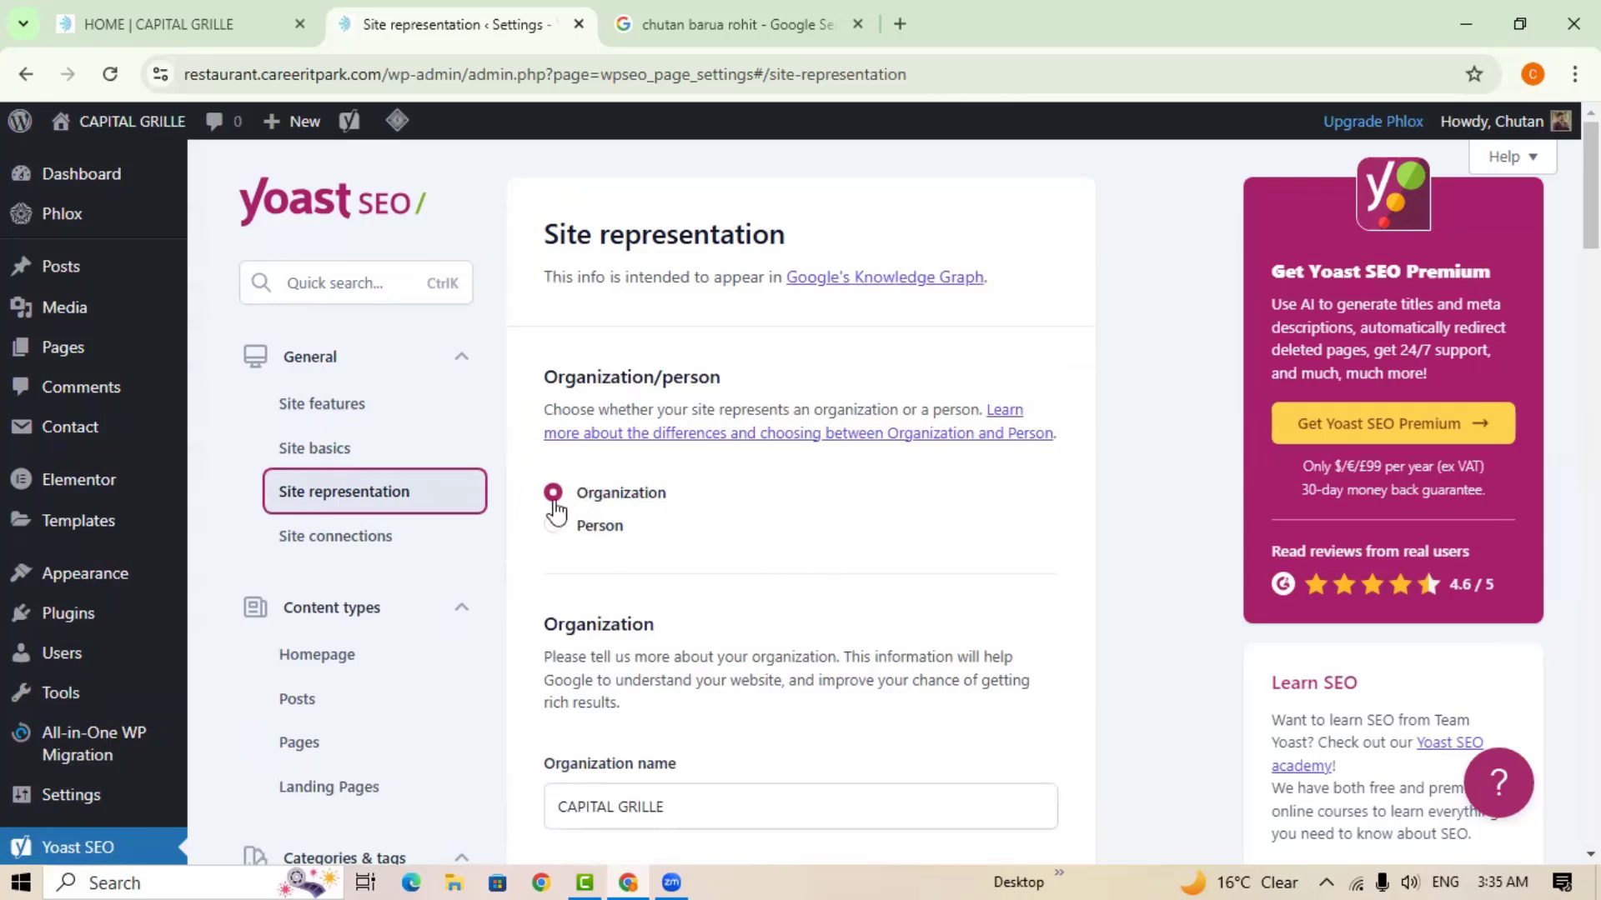
{"action": "scroll", "coordinate": [658, 613], "scroll_direction": "down", "scroll_amount": 1}
{"action": "scroll", "coordinate": [671, 635], "scroll_direction": "down", "scroll_amount": 2}
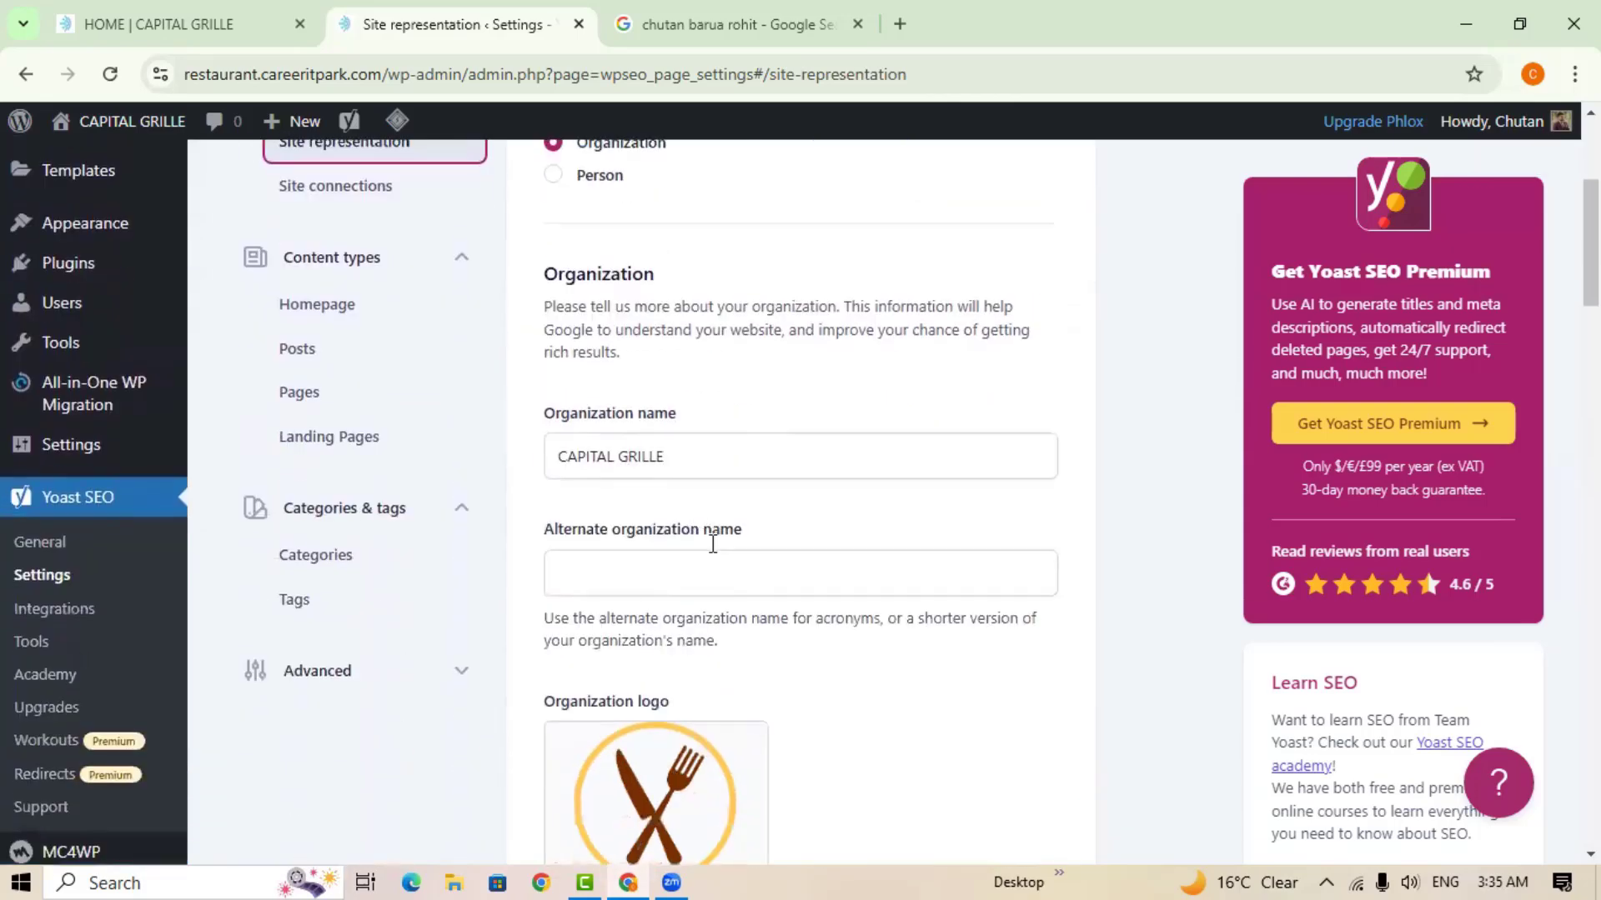
{"action": "scroll", "coordinate": [787, 558], "scroll_direction": "down", "scroll_amount": 1}
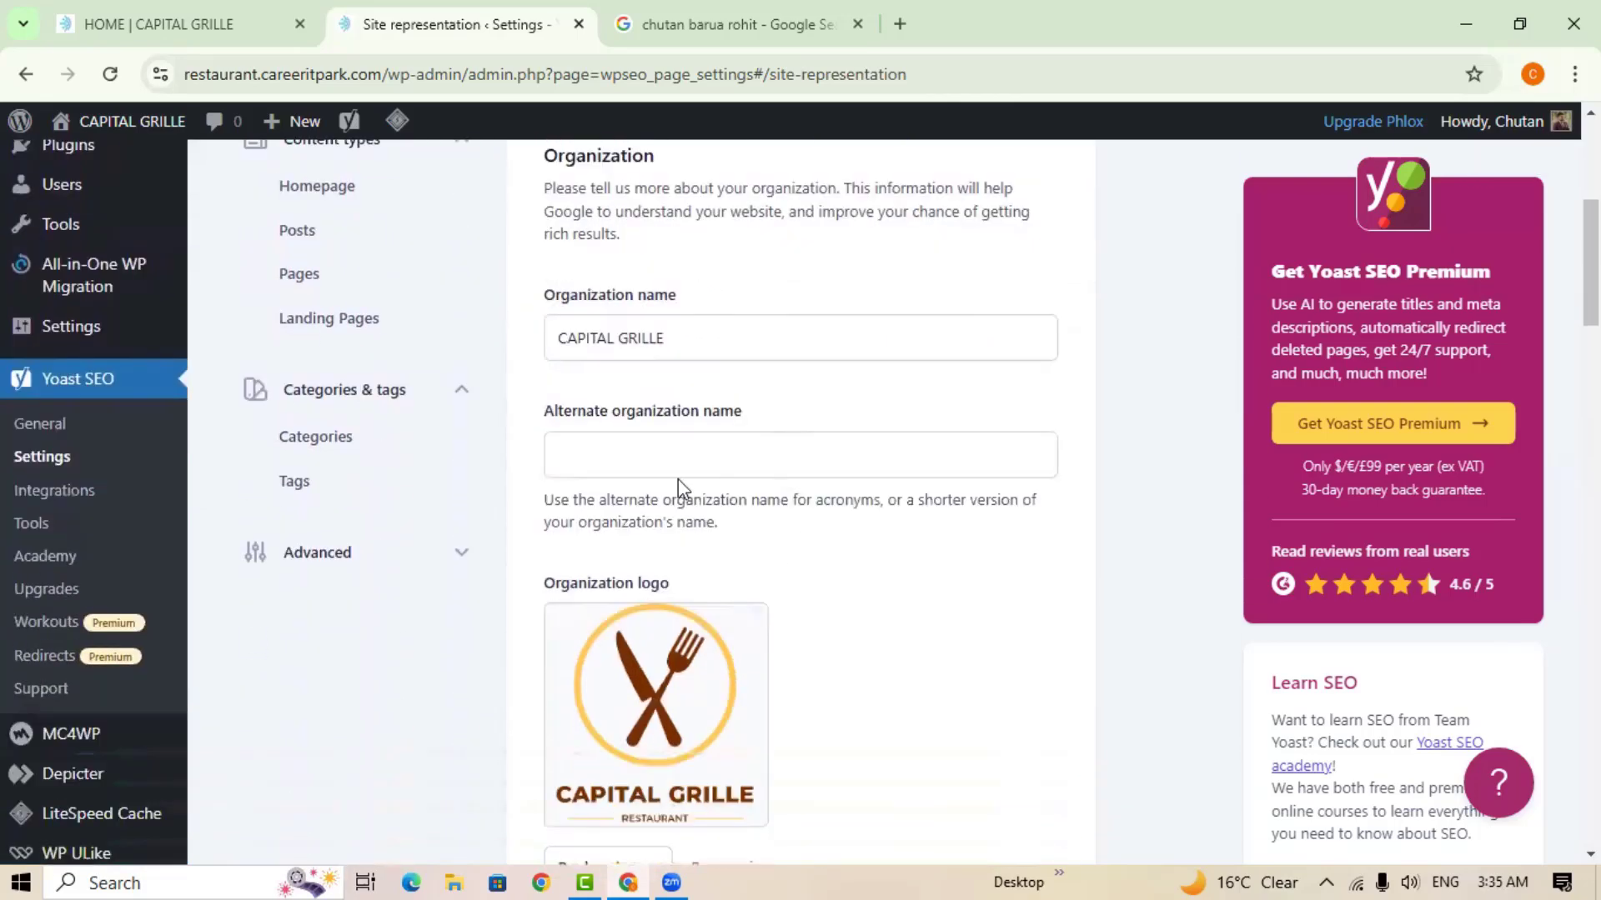
{"action": "left_click", "coordinate": [719, 455]}
{"action": "scroll", "coordinate": [852, 497], "scroll_direction": "down", "scroll_amount": 2}
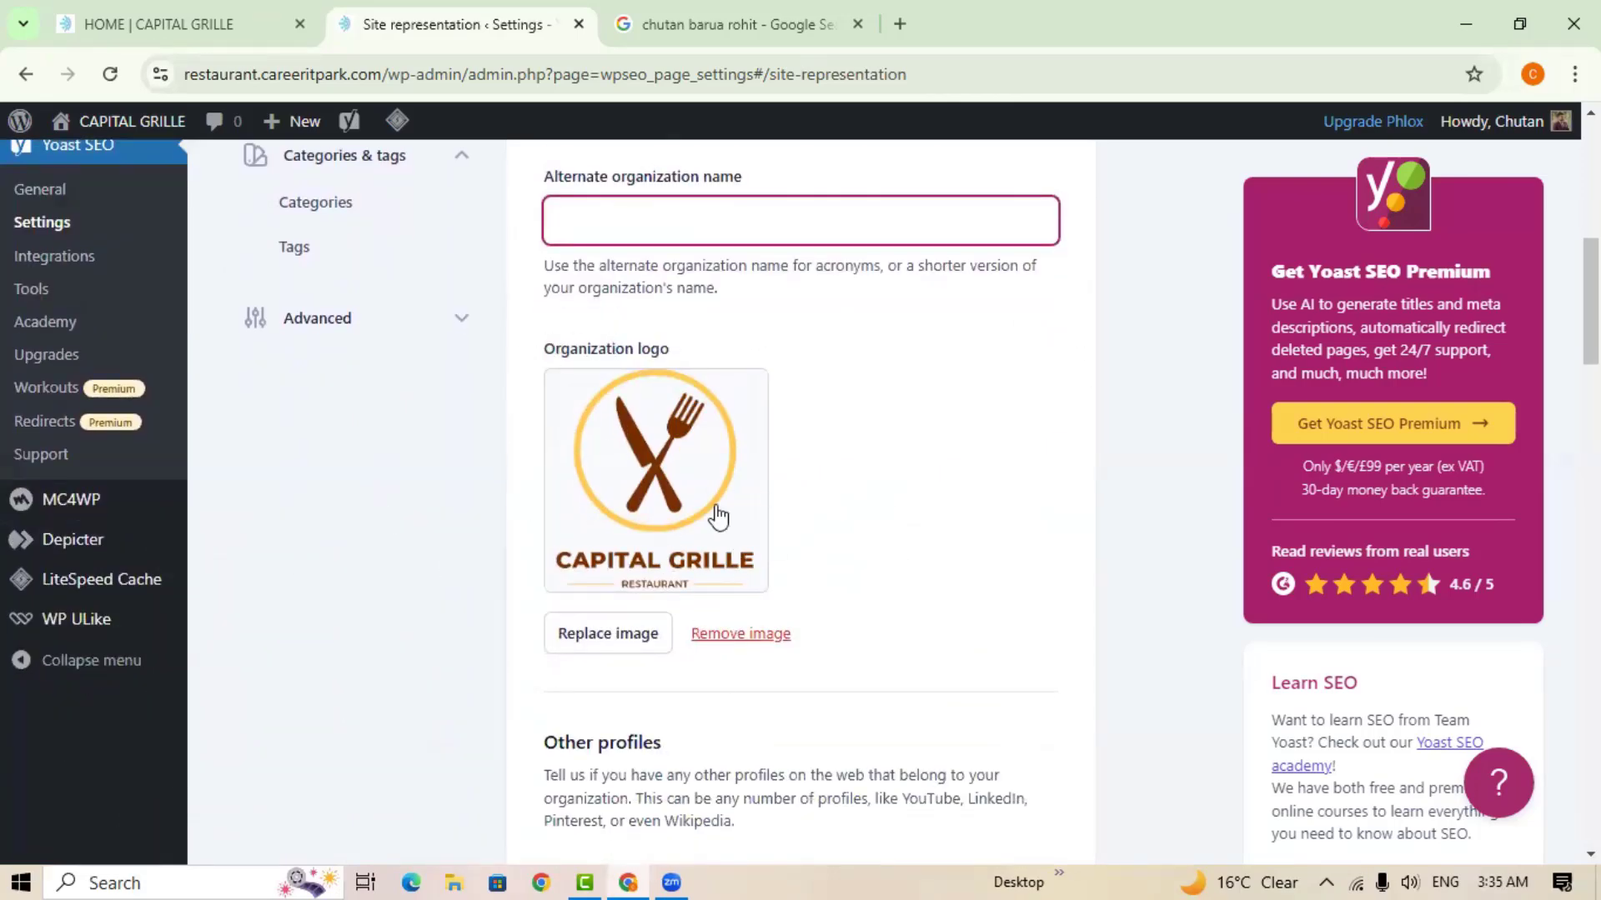
{"action": "scroll", "coordinate": [700, 529], "scroll_direction": "down", "scroll_amount": 3}
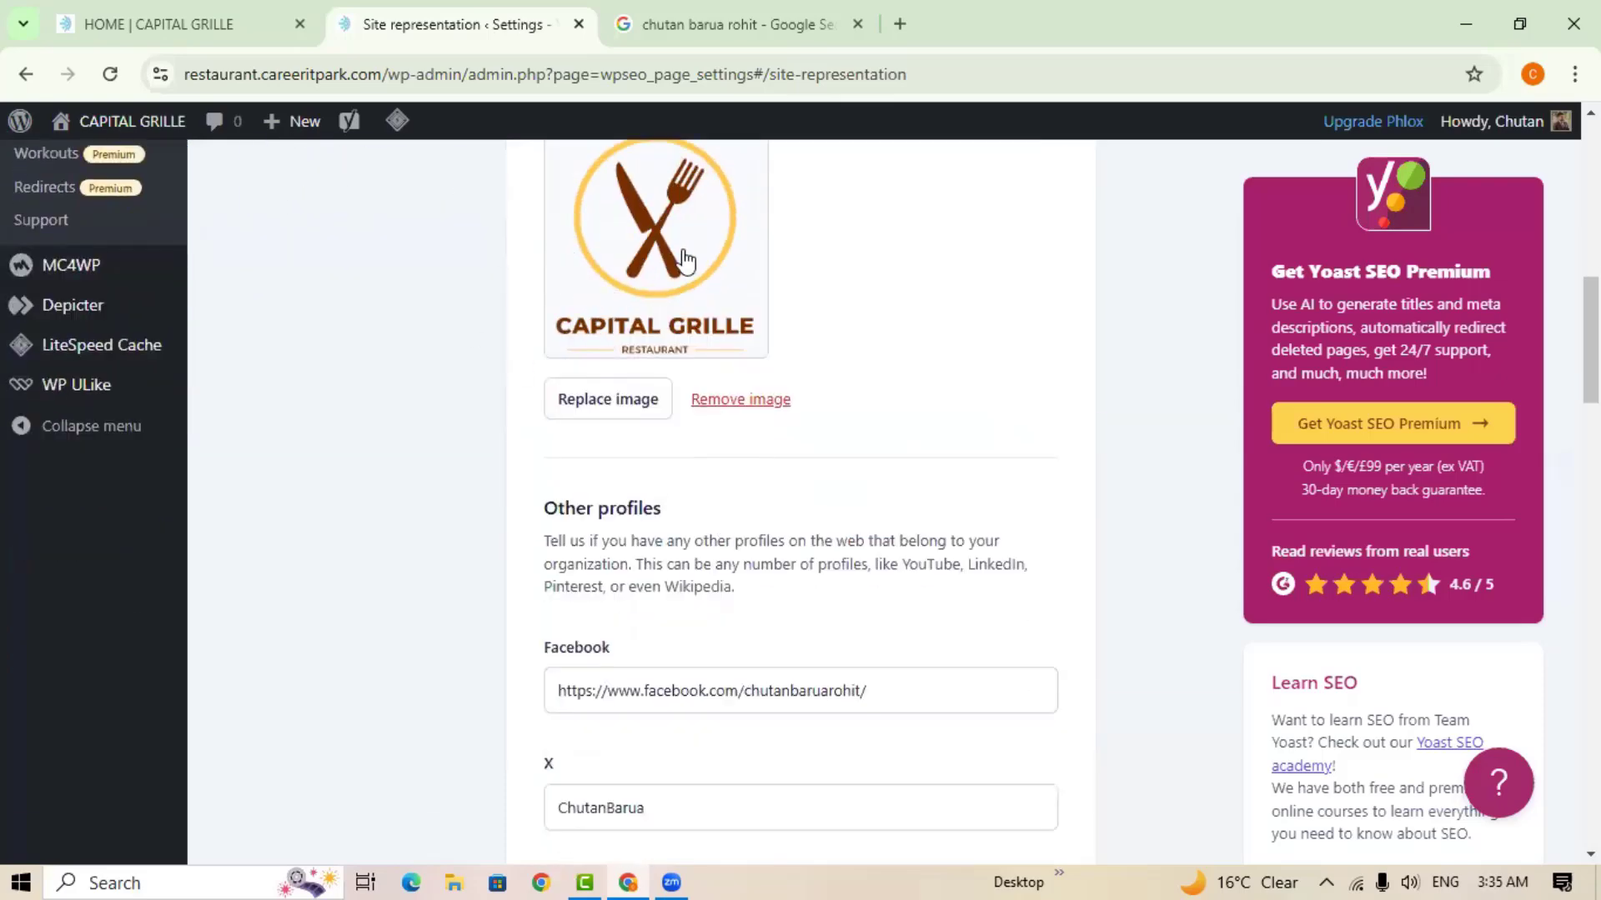
{"action": "scroll", "coordinate": [768, 407], "scroll_direction": "up", "scroll_amount": 3}
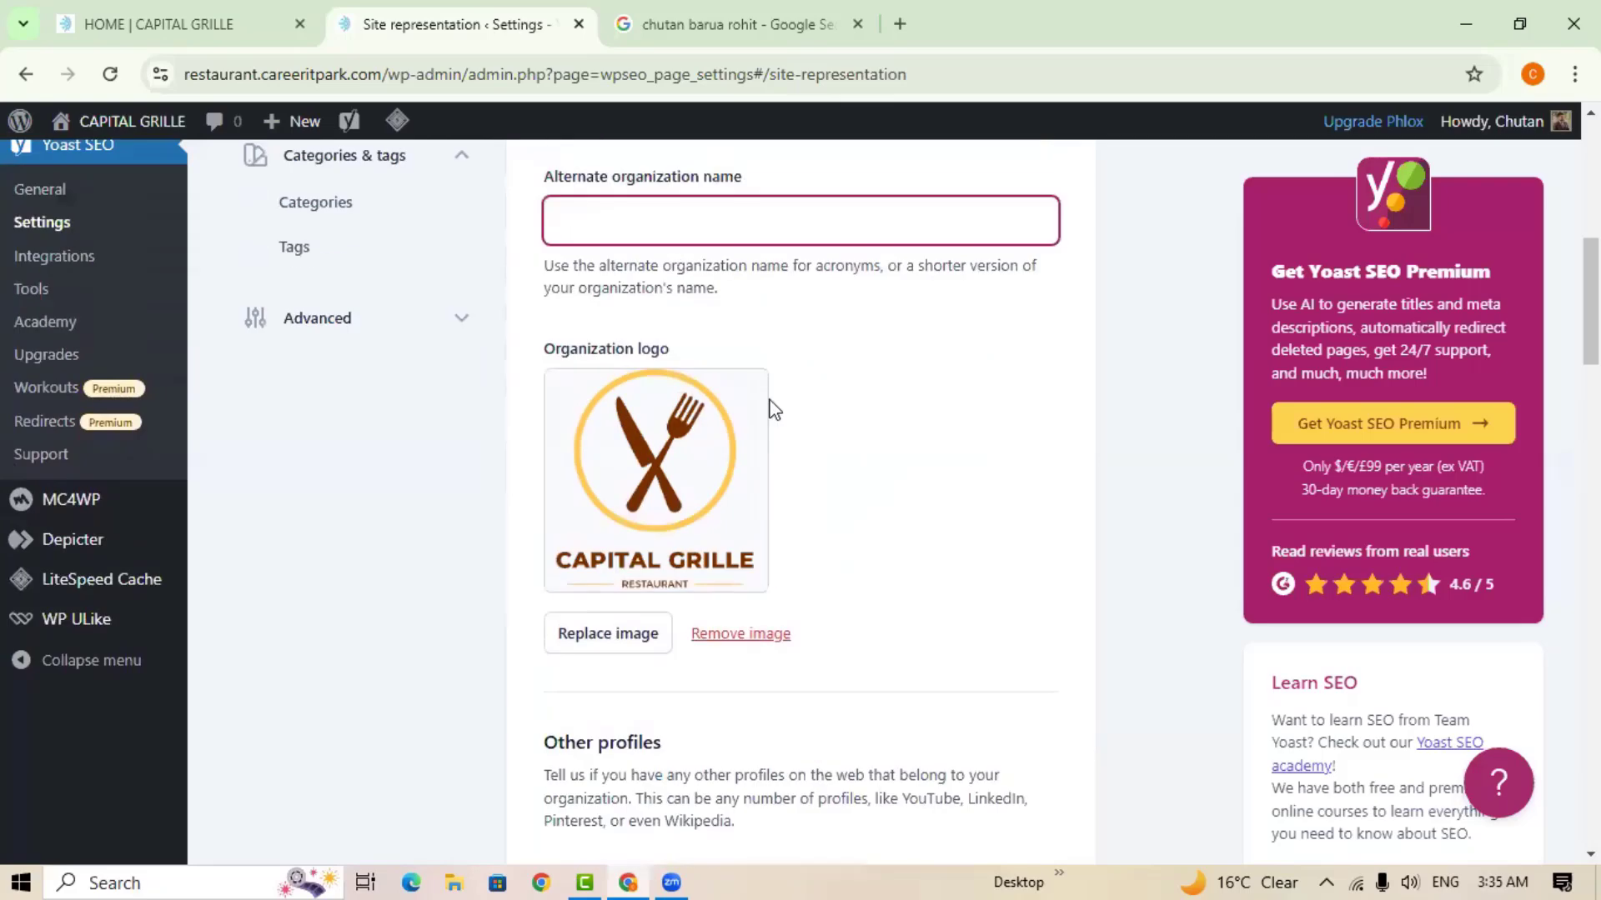
{"action": "scroll", "coordinate": [767, 411], "scroll_direction": "down", "scroll_amount": 3}
{"action": "scroll", "coordinate": [774, 483], "scroll_direction": "down", "scroll_amount": 2}
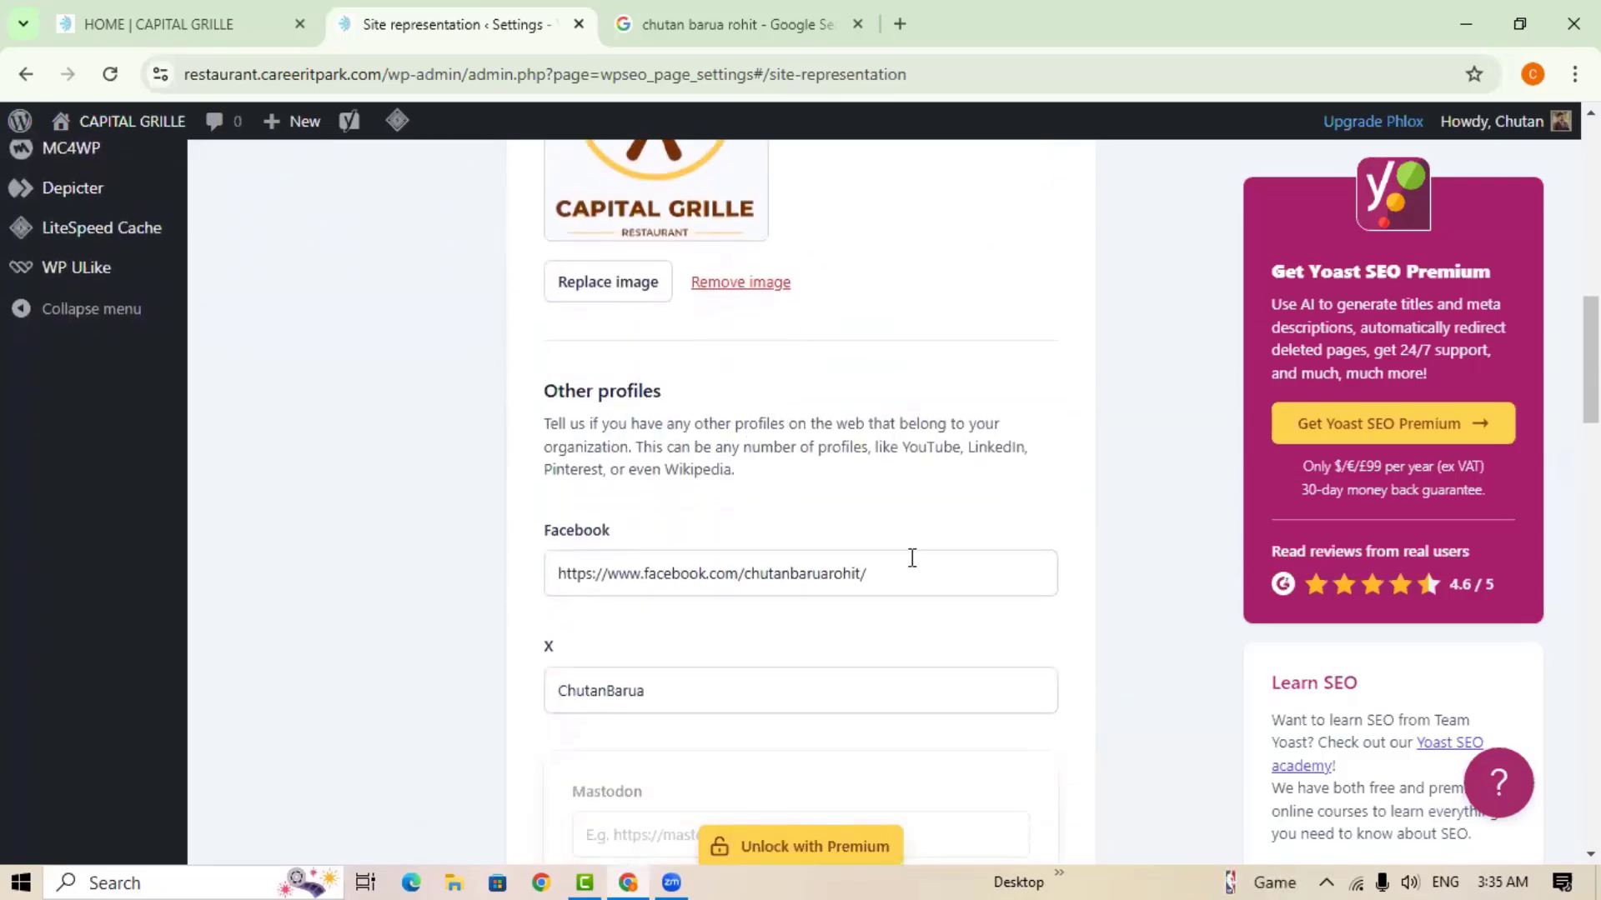
{"action": "scroll", "coordinate": [912, 558], "scroll_direction": "down", "scroll_amount": 1}
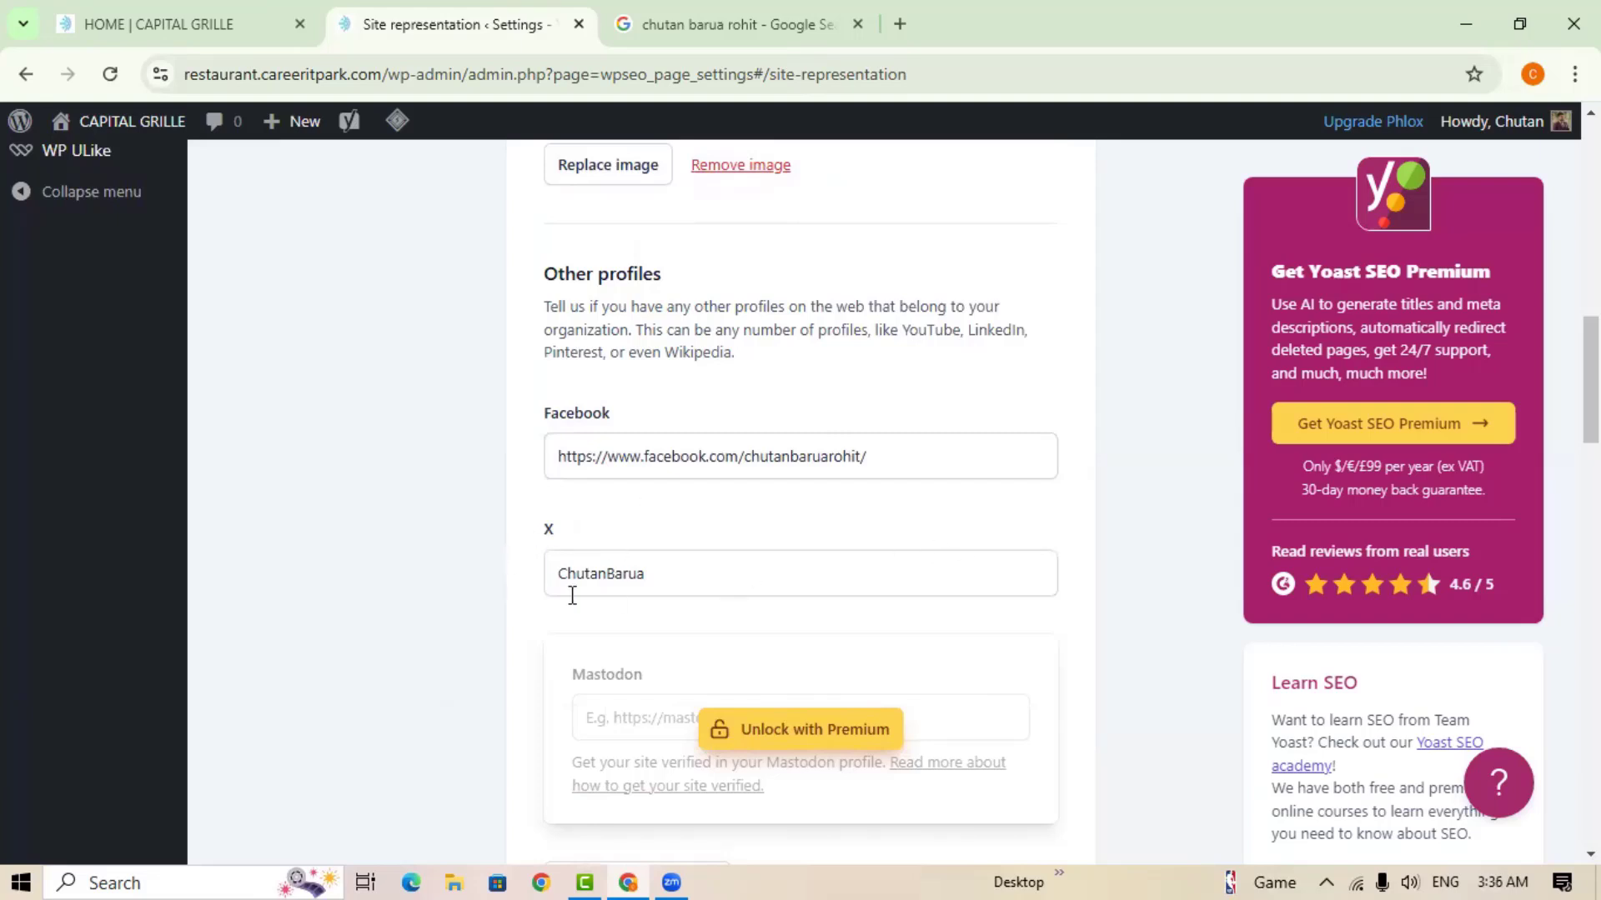
Try adding another entry under the organization's other profiles and remove the empty entry.
{"action": "scroll", "coordinate": [696, 500], "scroll_direction": "down", "scroll_amount": 3}
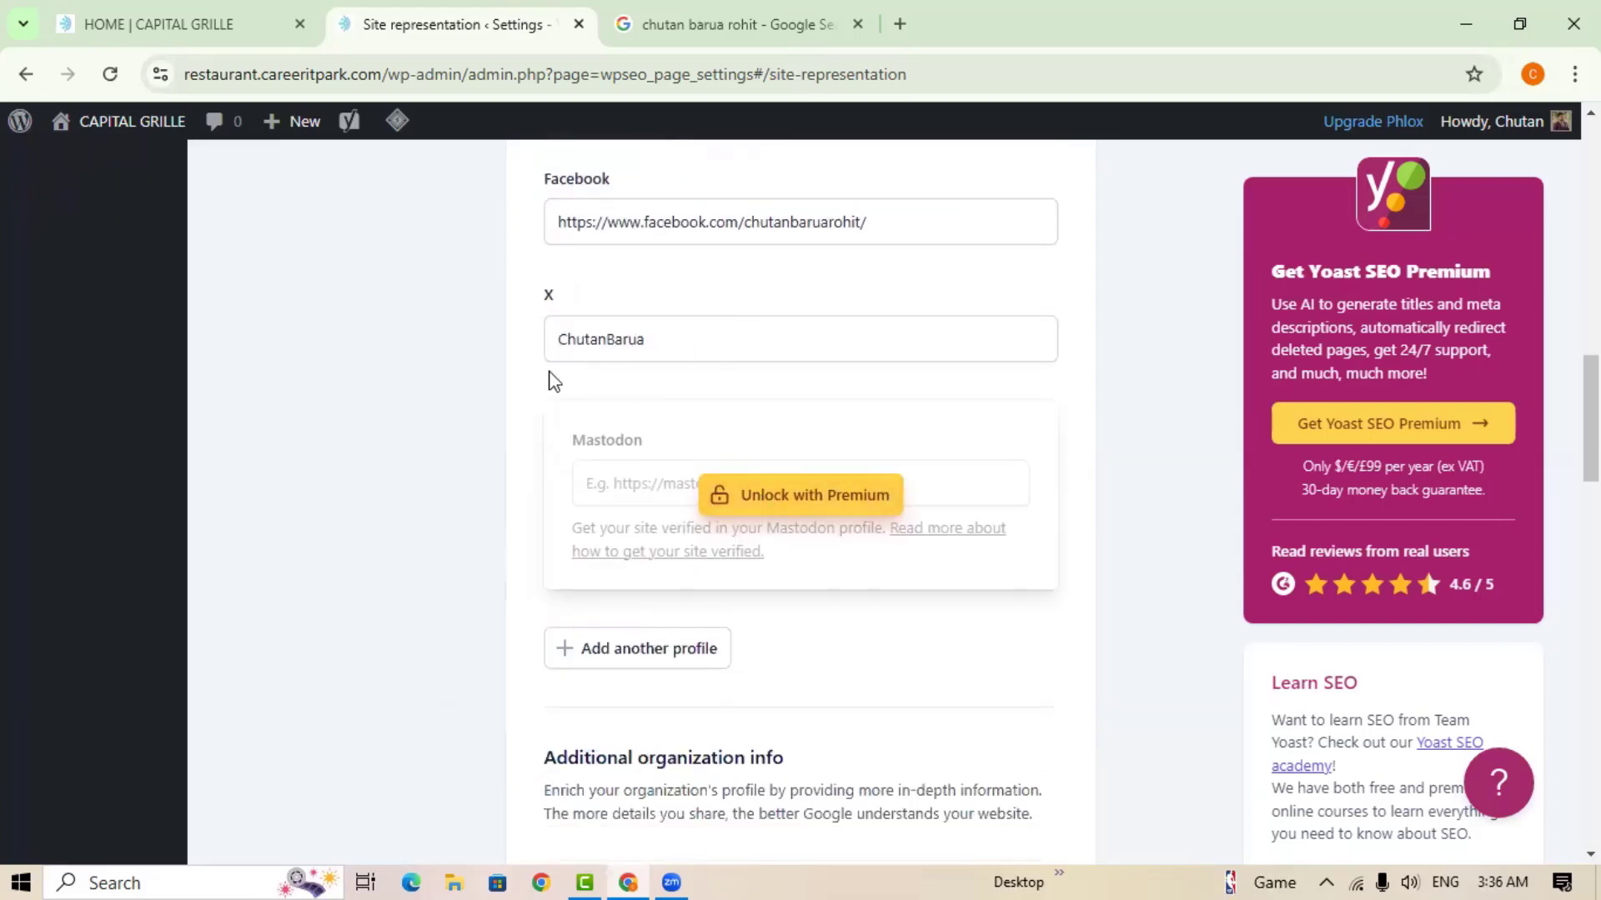
{"action": "scroll", "coordinate": [678, 418], "scroll_direction": "down", "scroll_amount": 3}
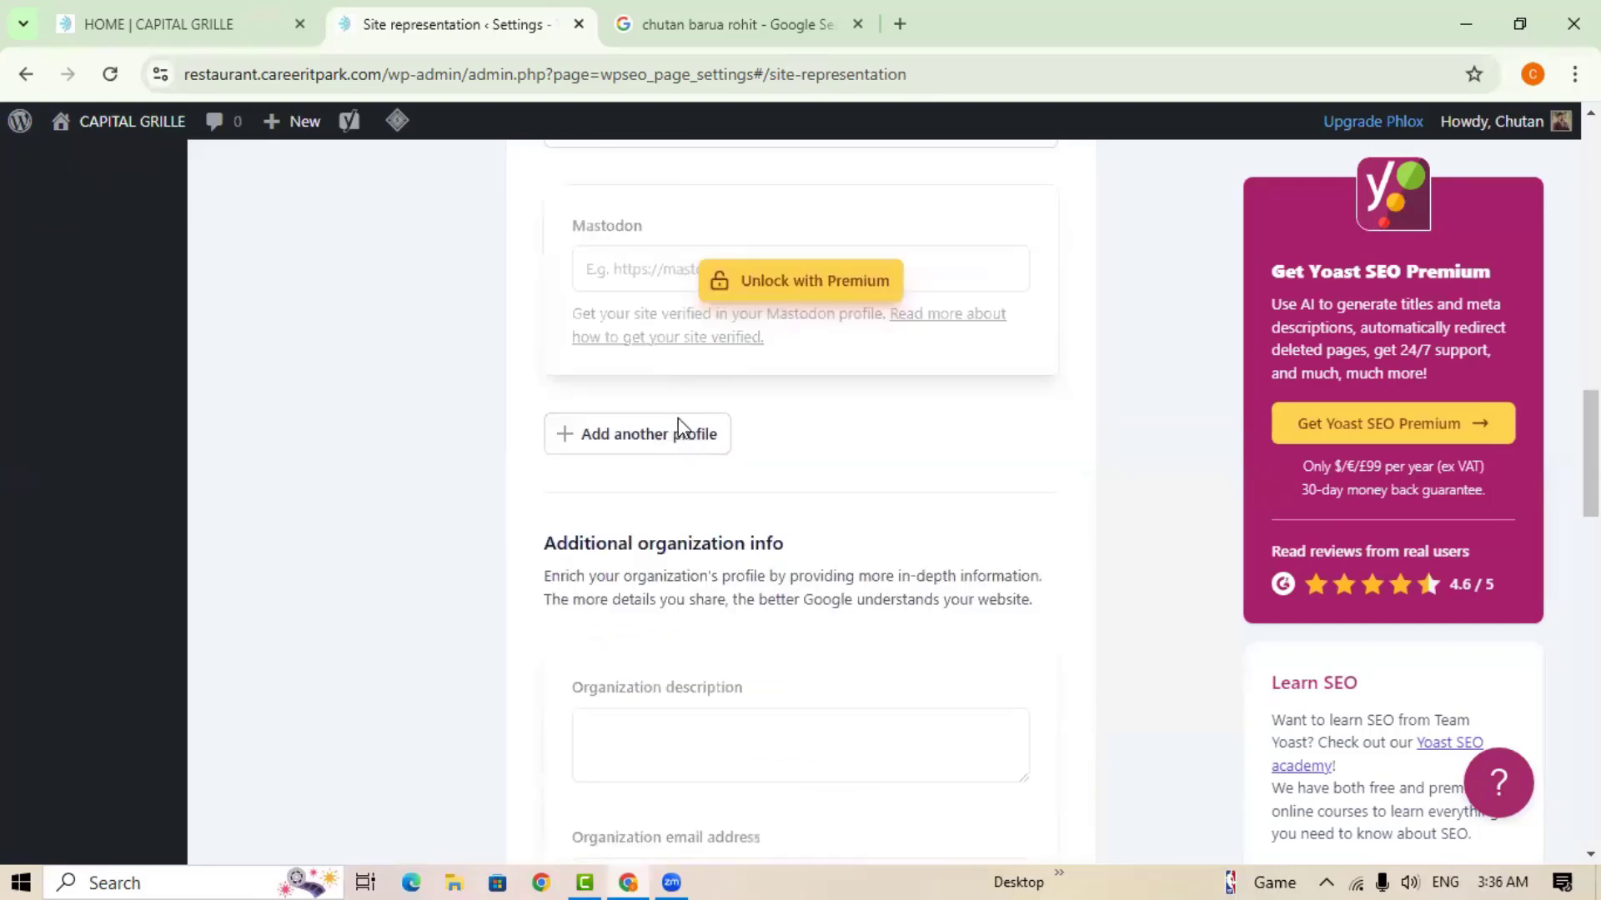
{"action": "left_click", "coordinate": [606, 423]}
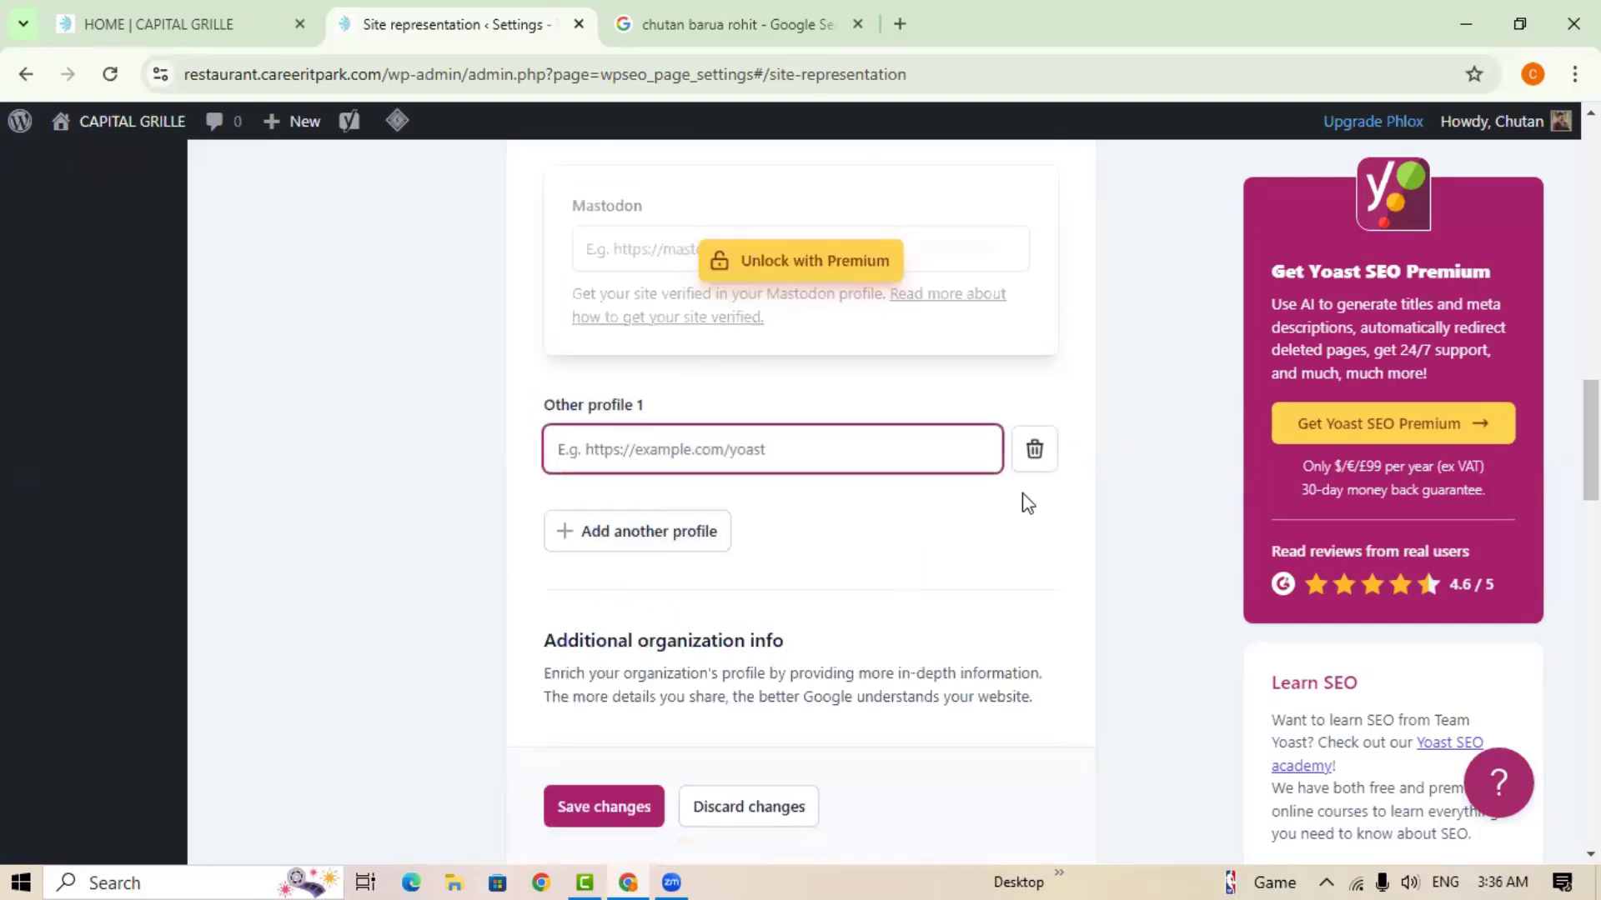
{"action": "left_click", "coordinate": [1033, 452]}
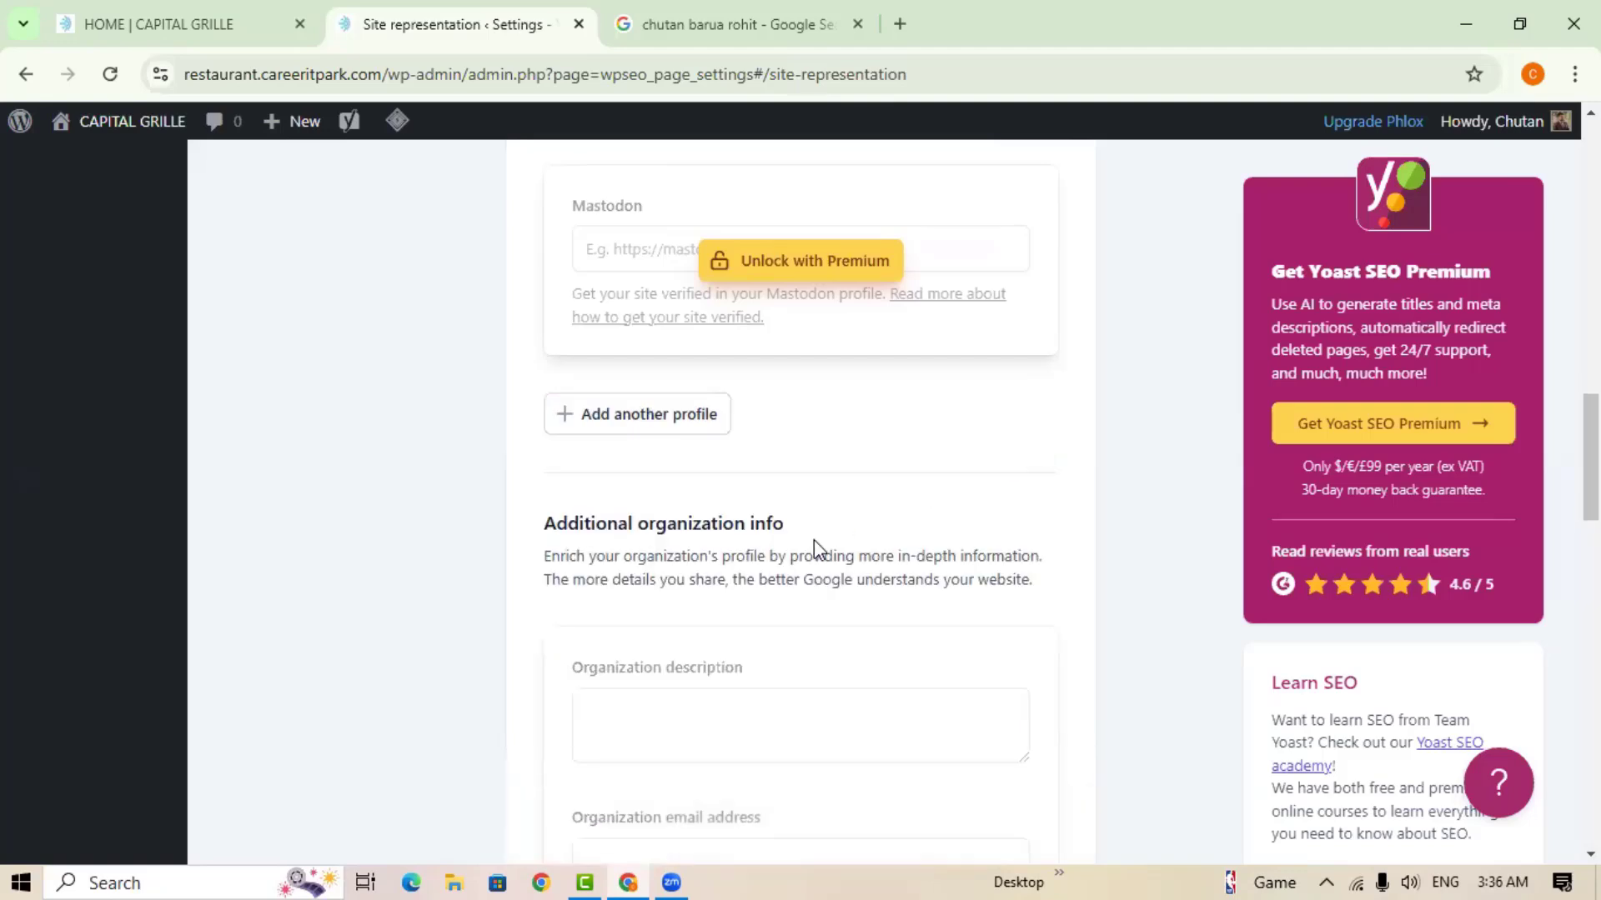
Examine the Premium fields for additional organization info and organization identifiers.
{"action": "scroll", "coordinate": [814, 542], "scroll_direction": "down", "scroll_amount": 3}
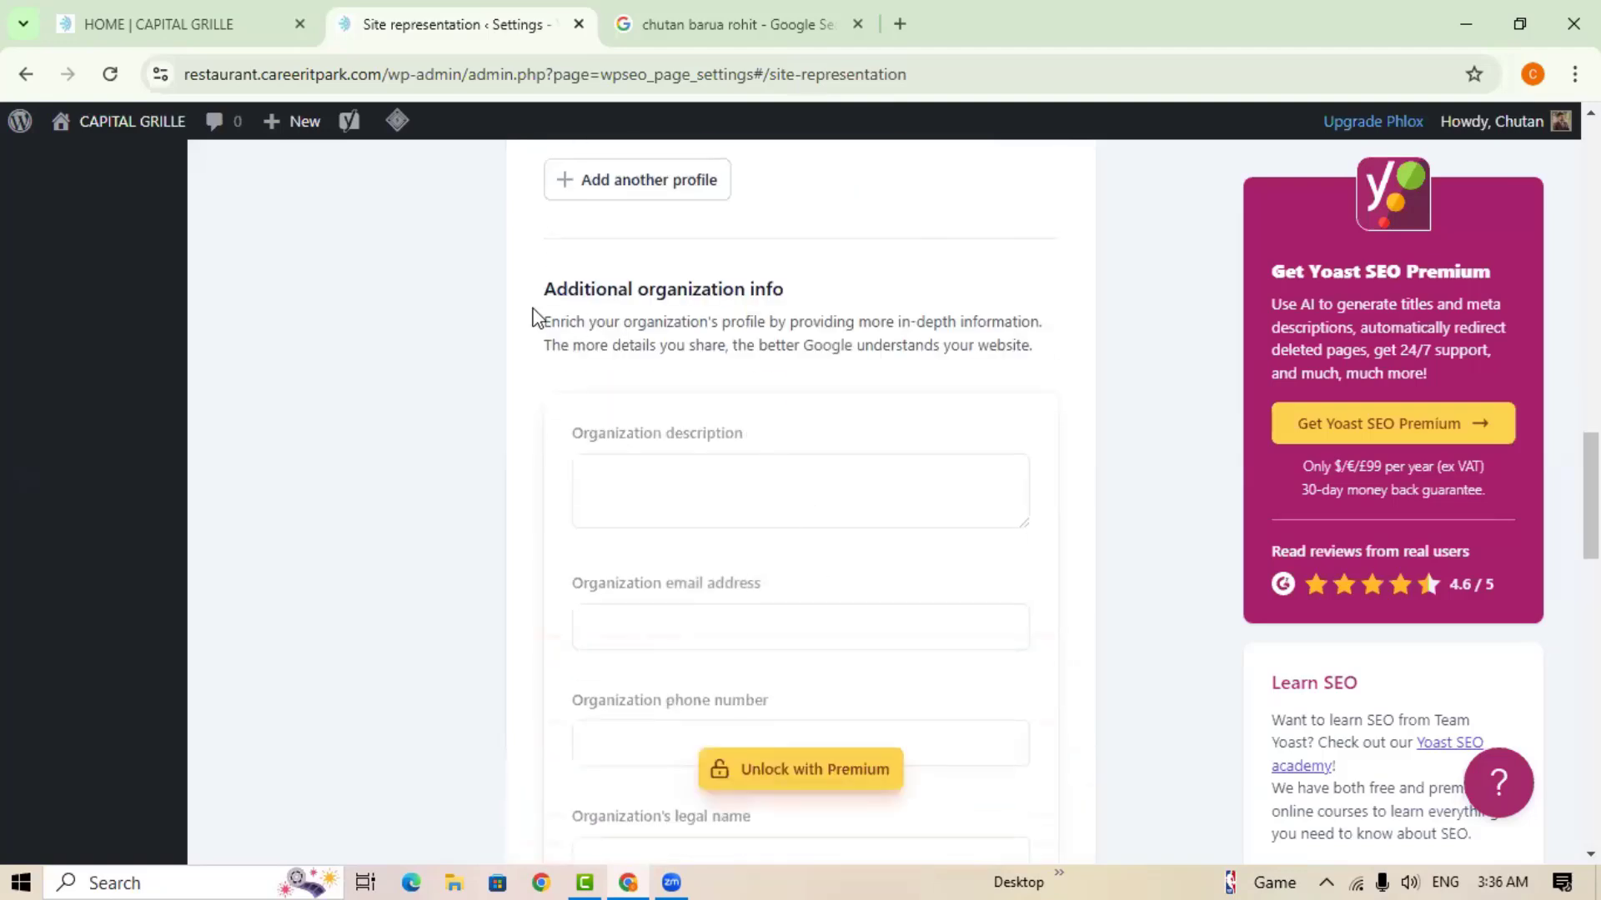
{"action": "scroll", "coordinate": [850, 618], "scroll_direction": "down", "scroll_amount": 10}
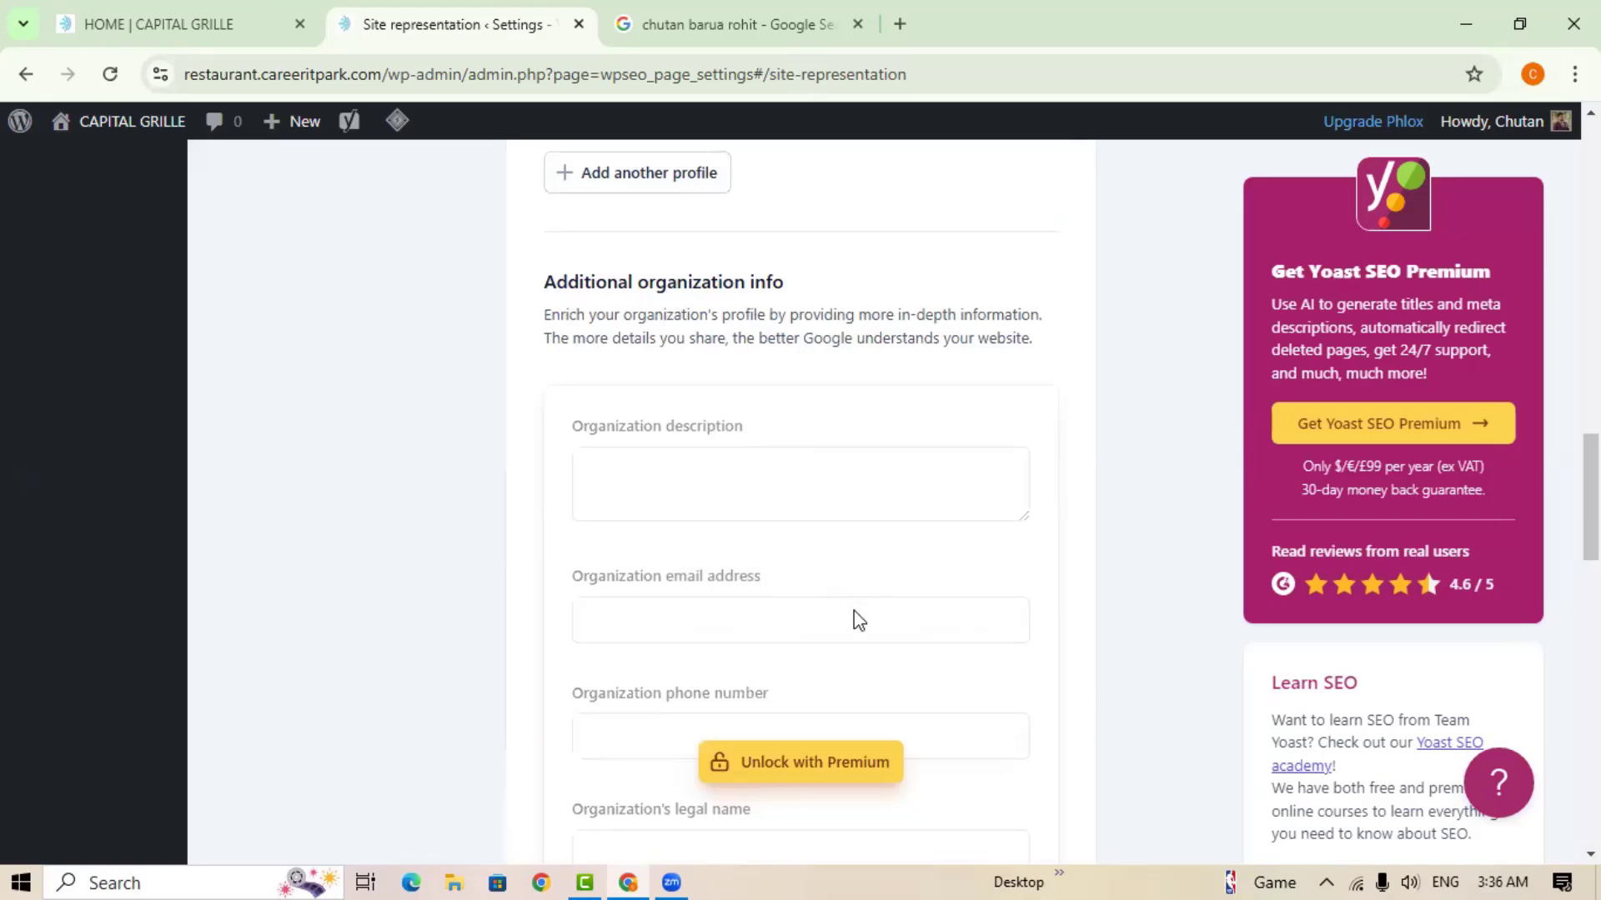
{"action": "scroll", "coordinate": [859, 621], "scroll_direction": "down", "scroll_amount": 9}
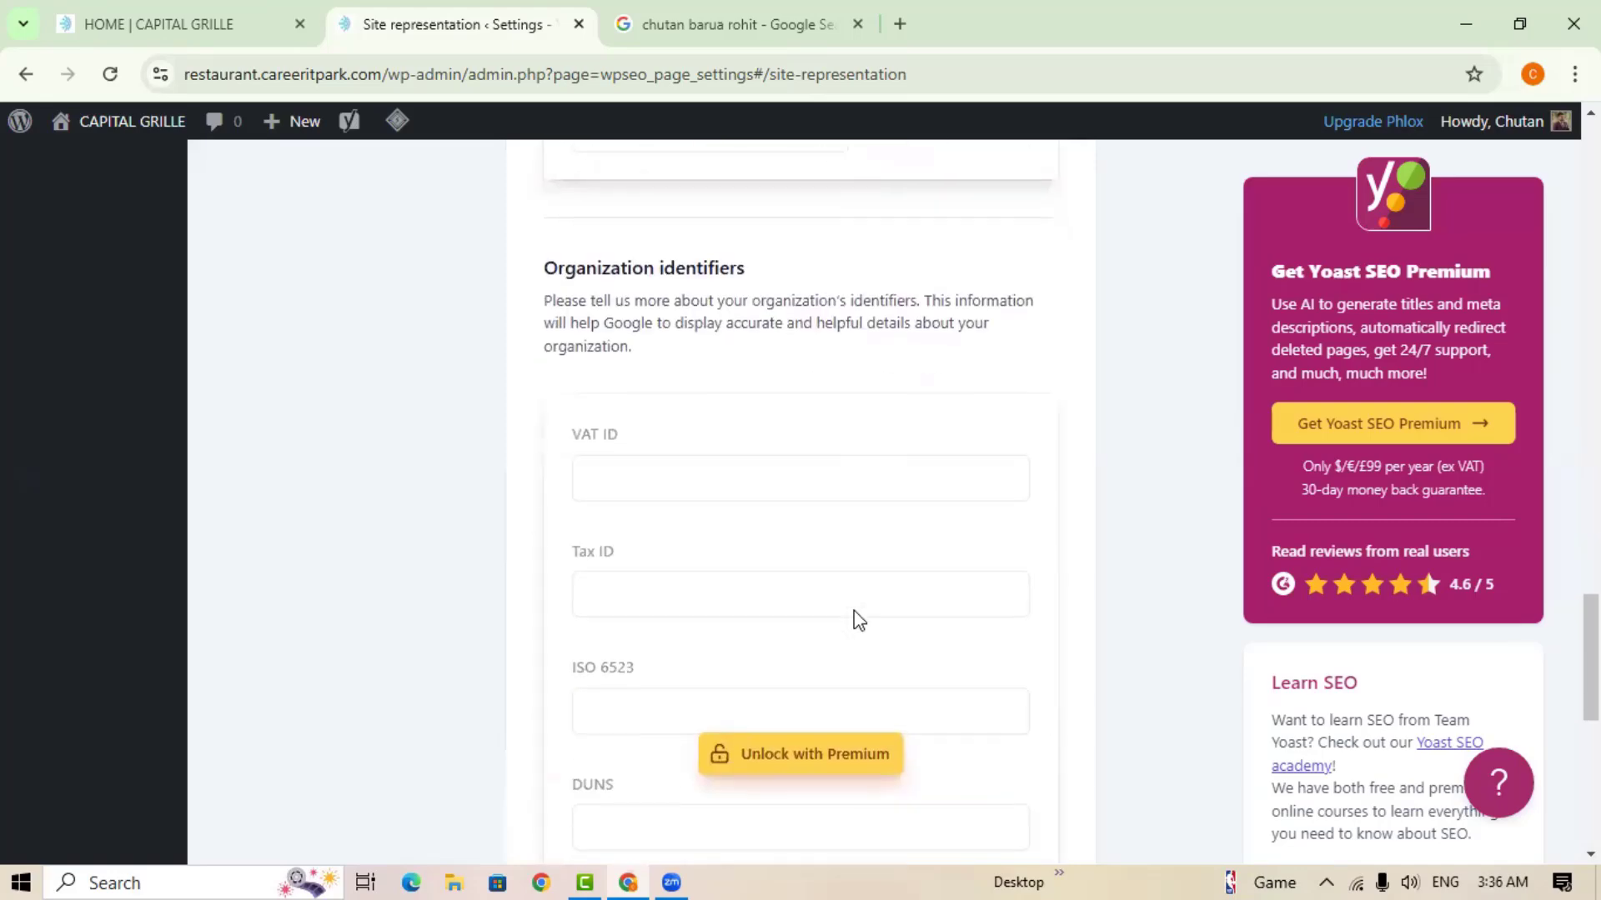
{"action": "scroll", "coordinate": [855, 618], "scroll_direction": "up", "scroll_amount": 20}
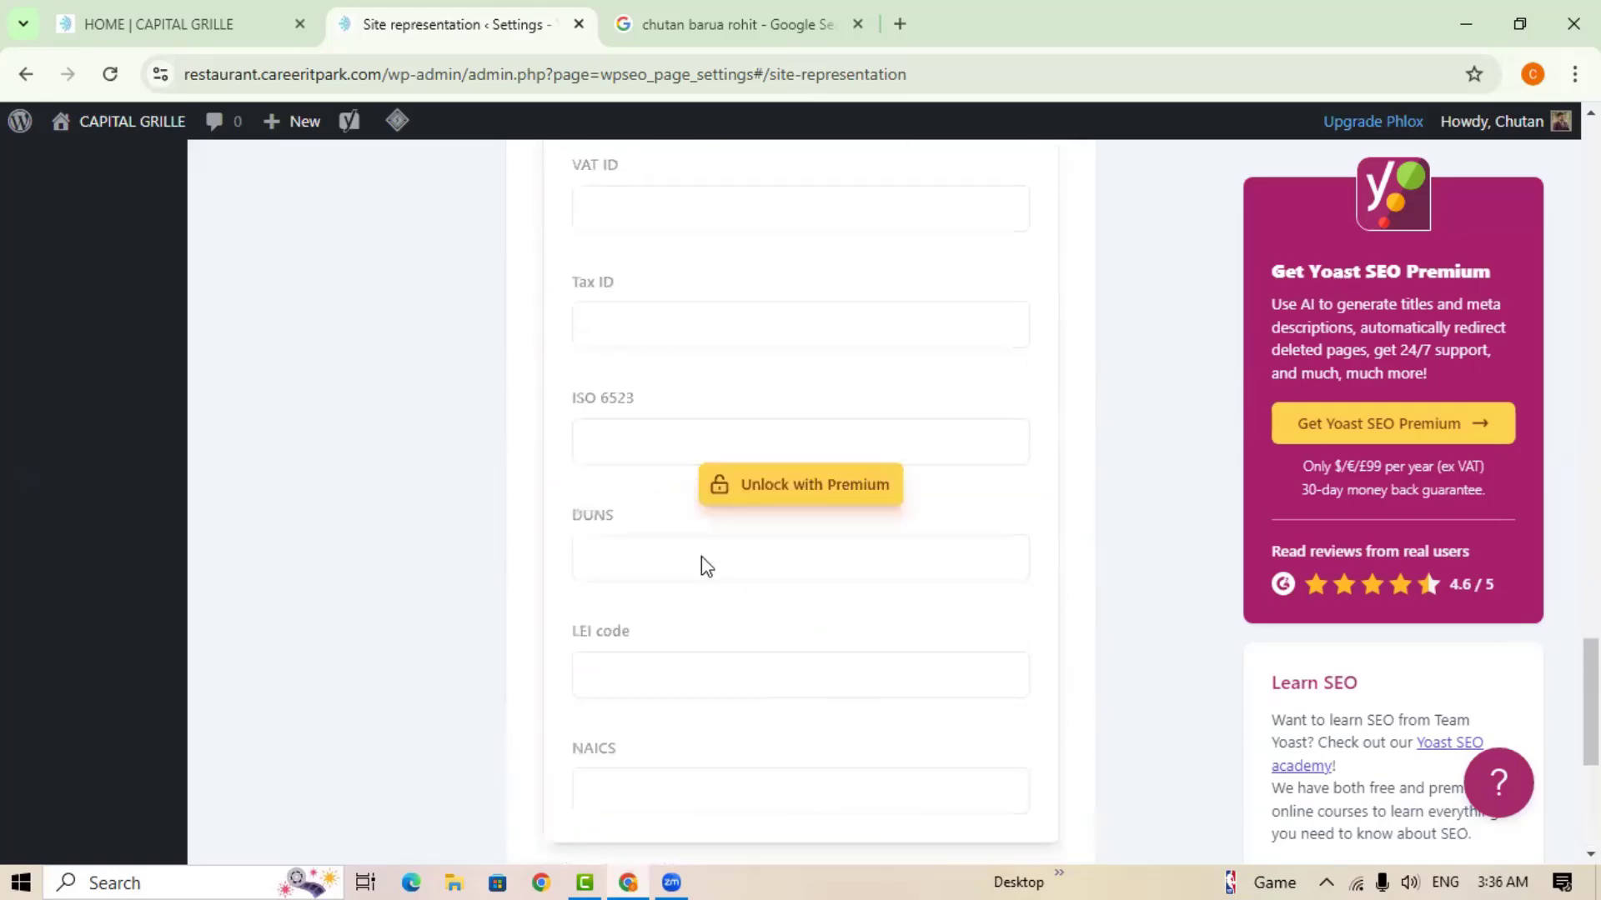
Open the site connections settings and examine the verification code fields for Baidu, Bing, Google, Pinterest and Yandex.
{"action": "scroll", "coordinate": [465, 595], "scroll_direction": "up", "scroll_amount": 4}
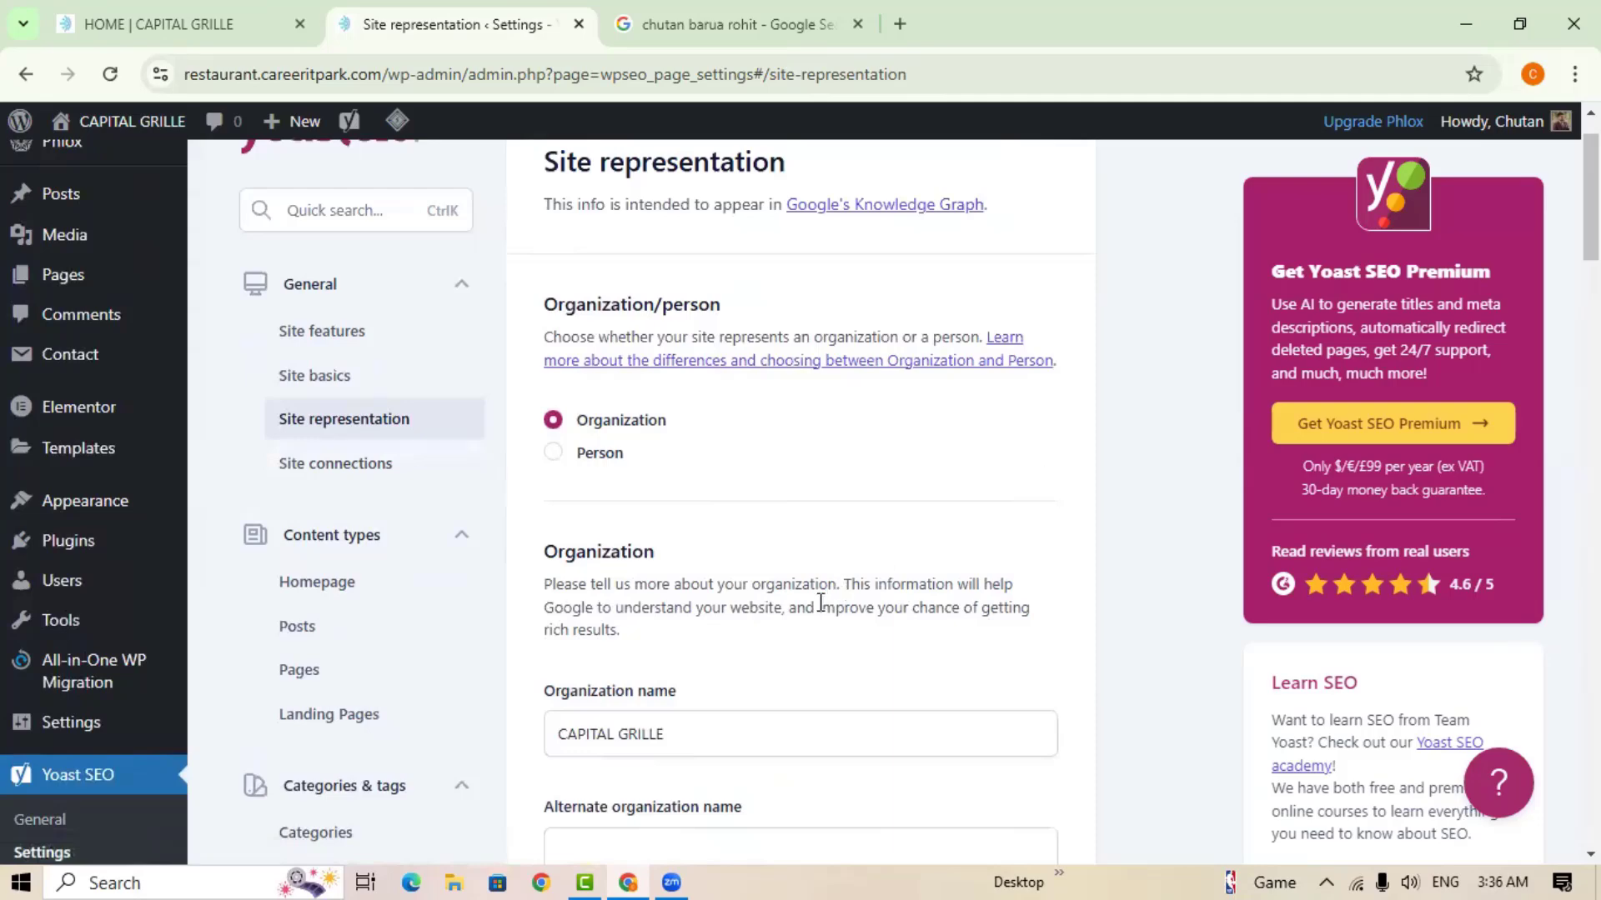
{"action": "left_click", "coordinate": [323, 467]}
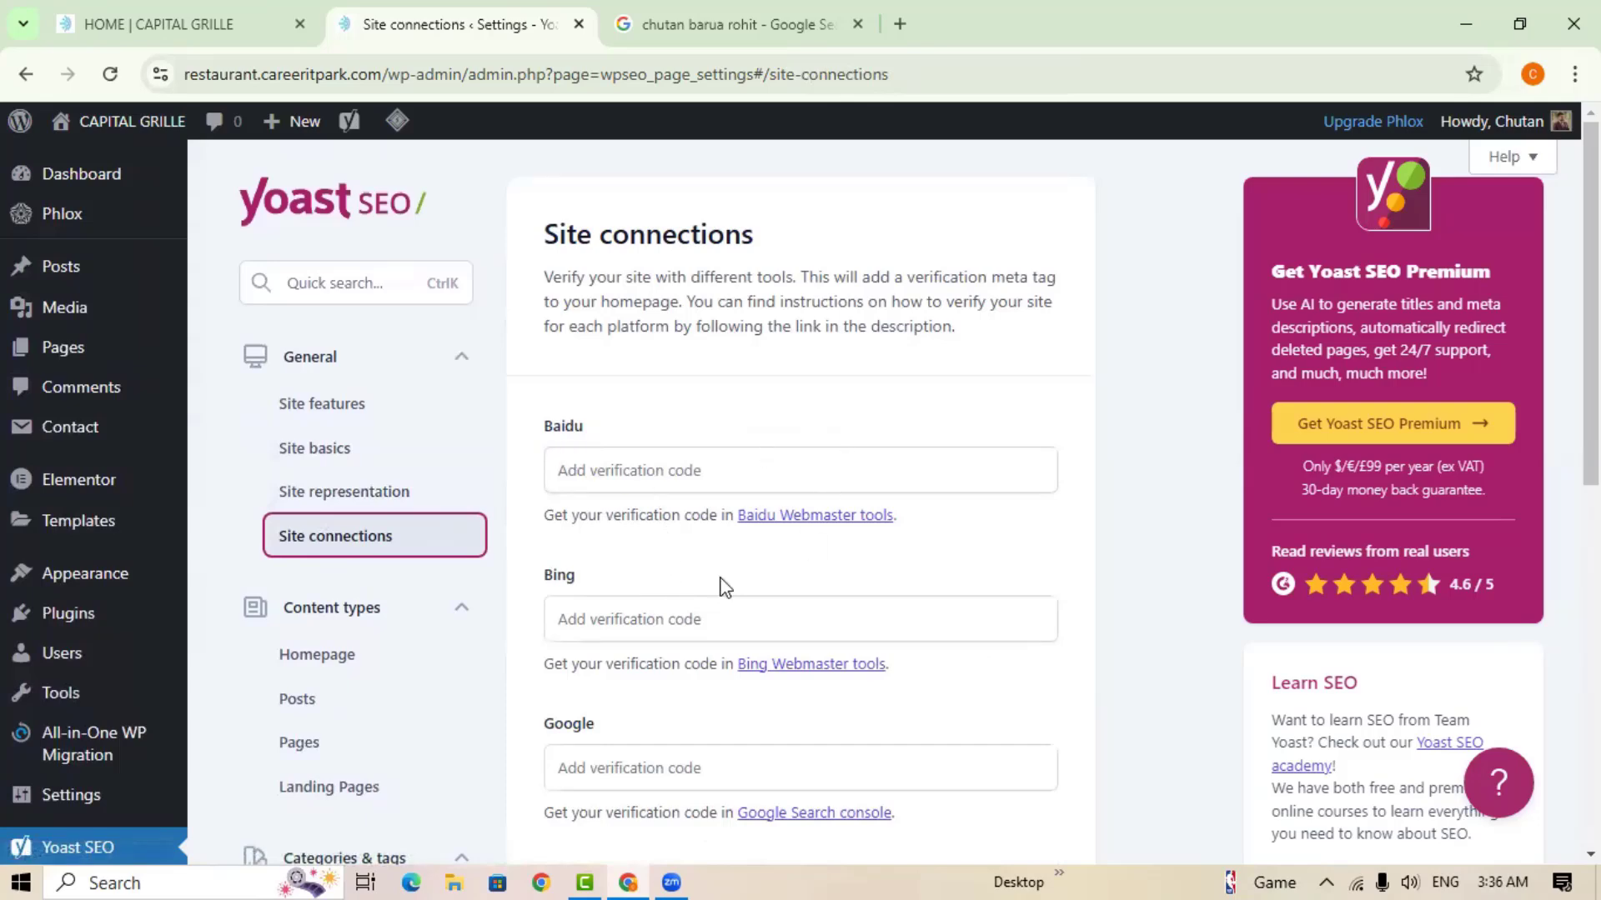
{"action": "scroll", "coordinate": [718, 742], "scroll_direction": "down", "scroll_amount": 3}
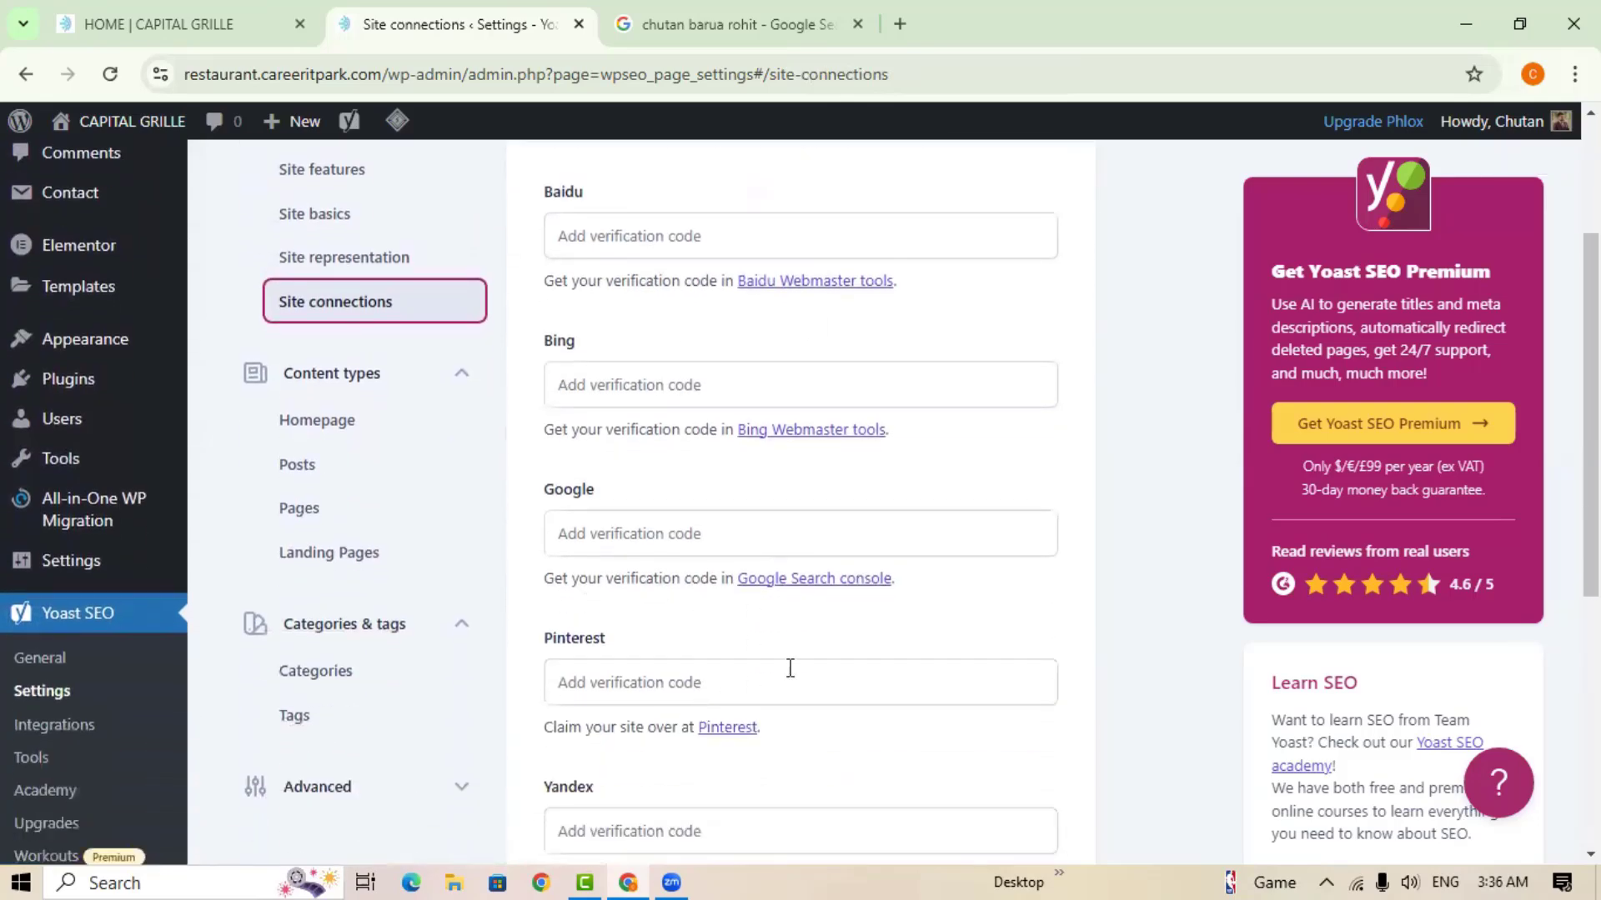
{"action": "scroll", "coordinate": [634, 660], "scroll_direction": "down", "scroll_amount": 3}
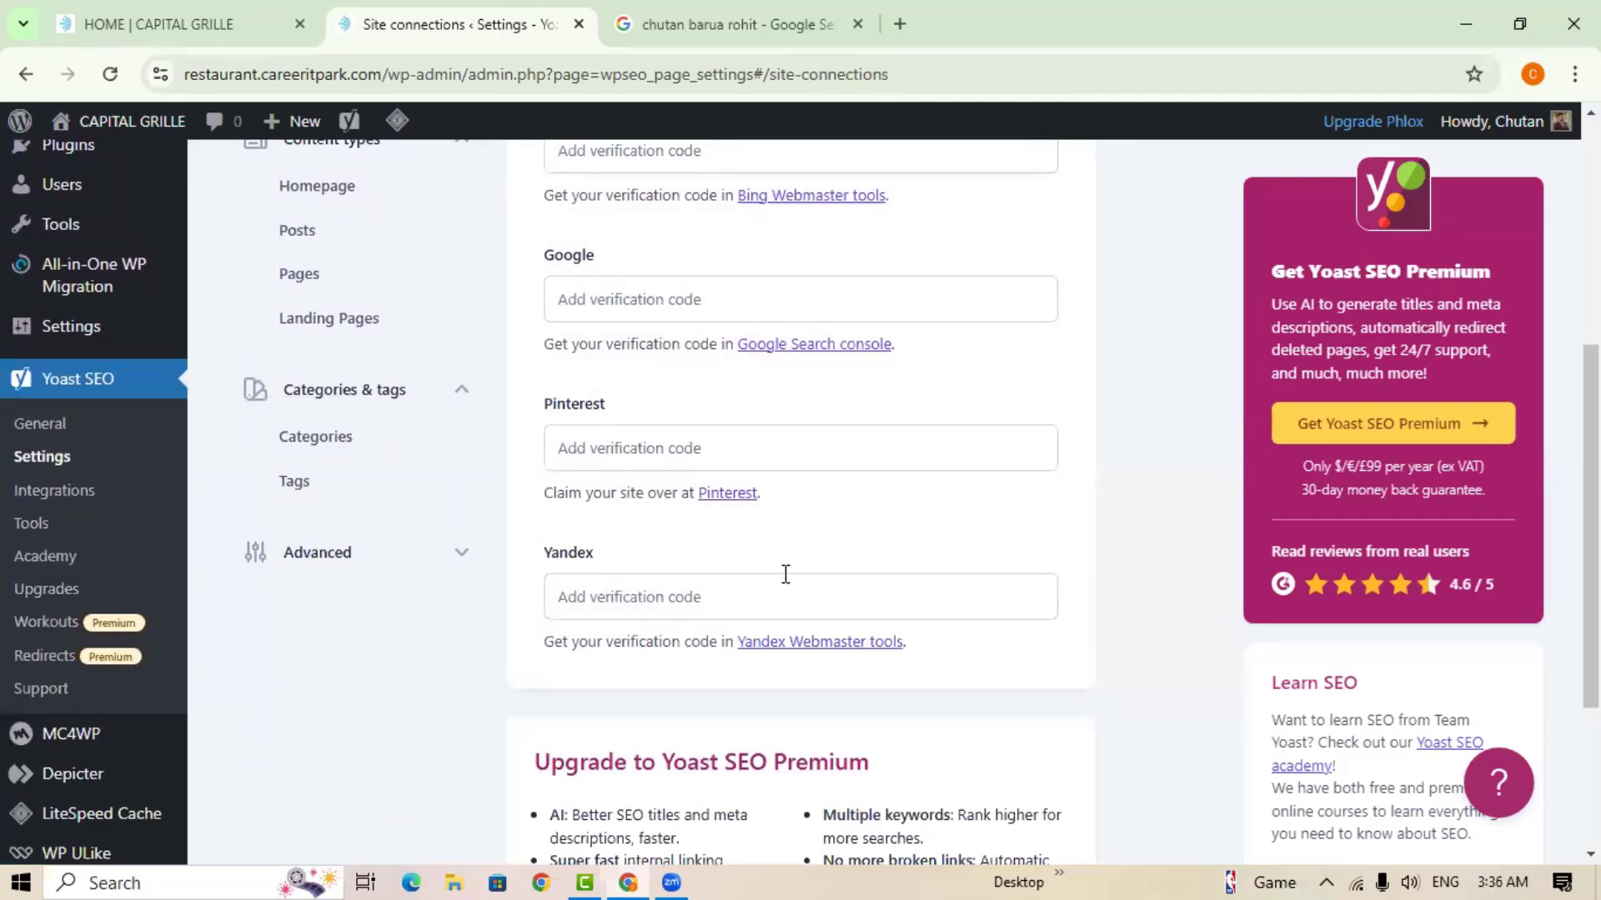
{"action": "scroll", "coordinate": [830, 651], "scroll_direction": "up", "scroll_amount": 3}
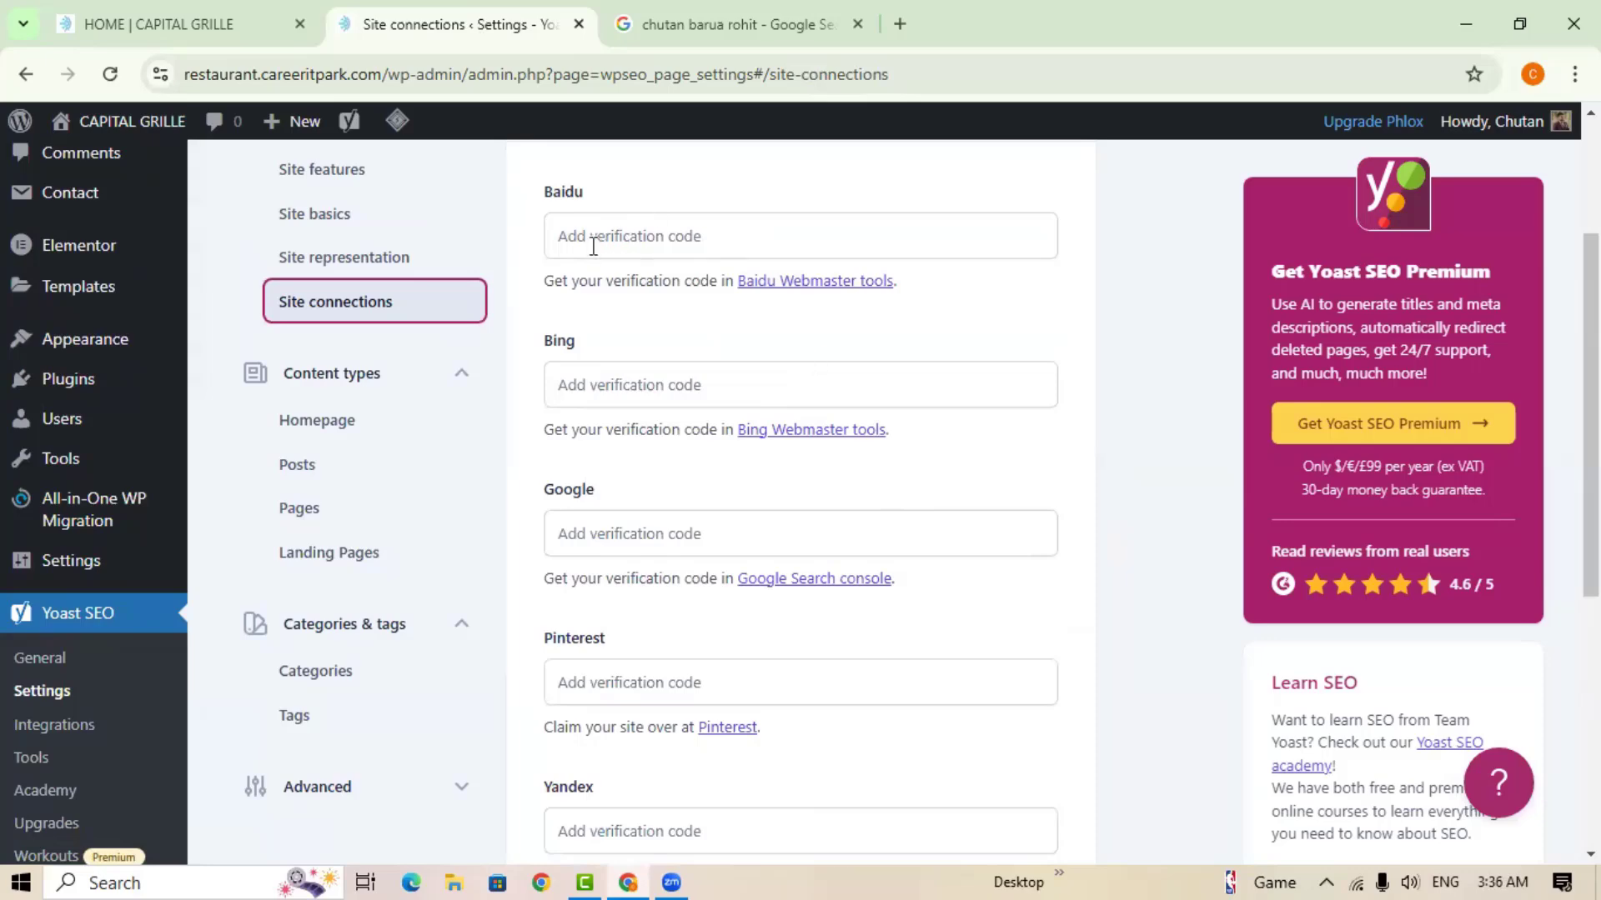
{"action": "left_click", "coordinate": [634, 242]}
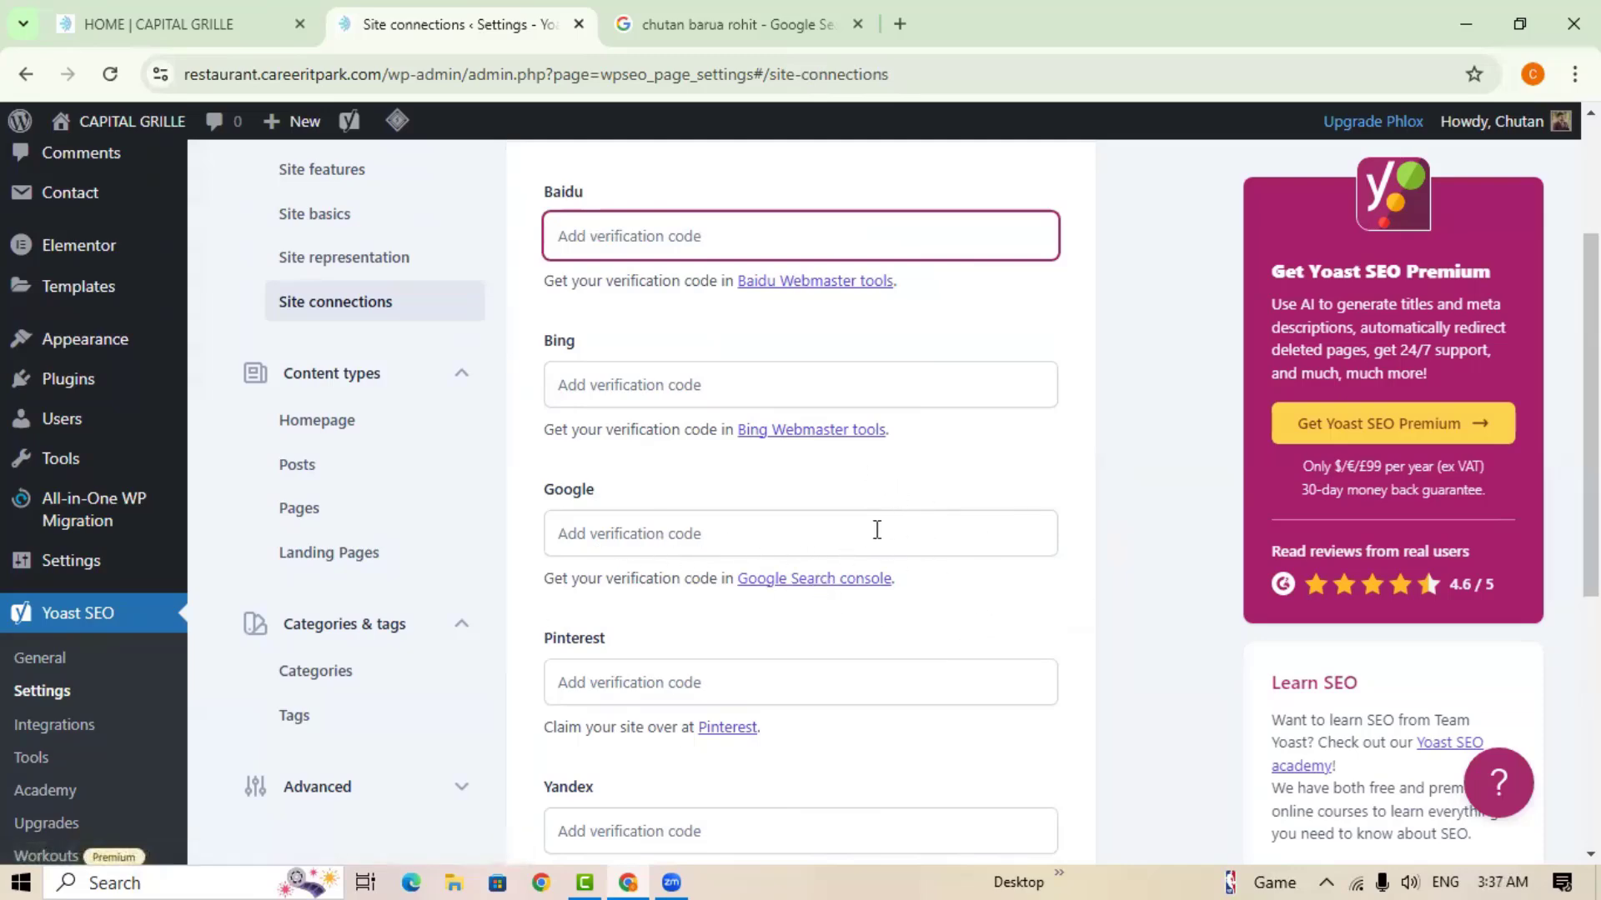
{"action": "scroll", "coordinate": [844, 607], "scroll_direction": "down", "scroll_amount": 6}
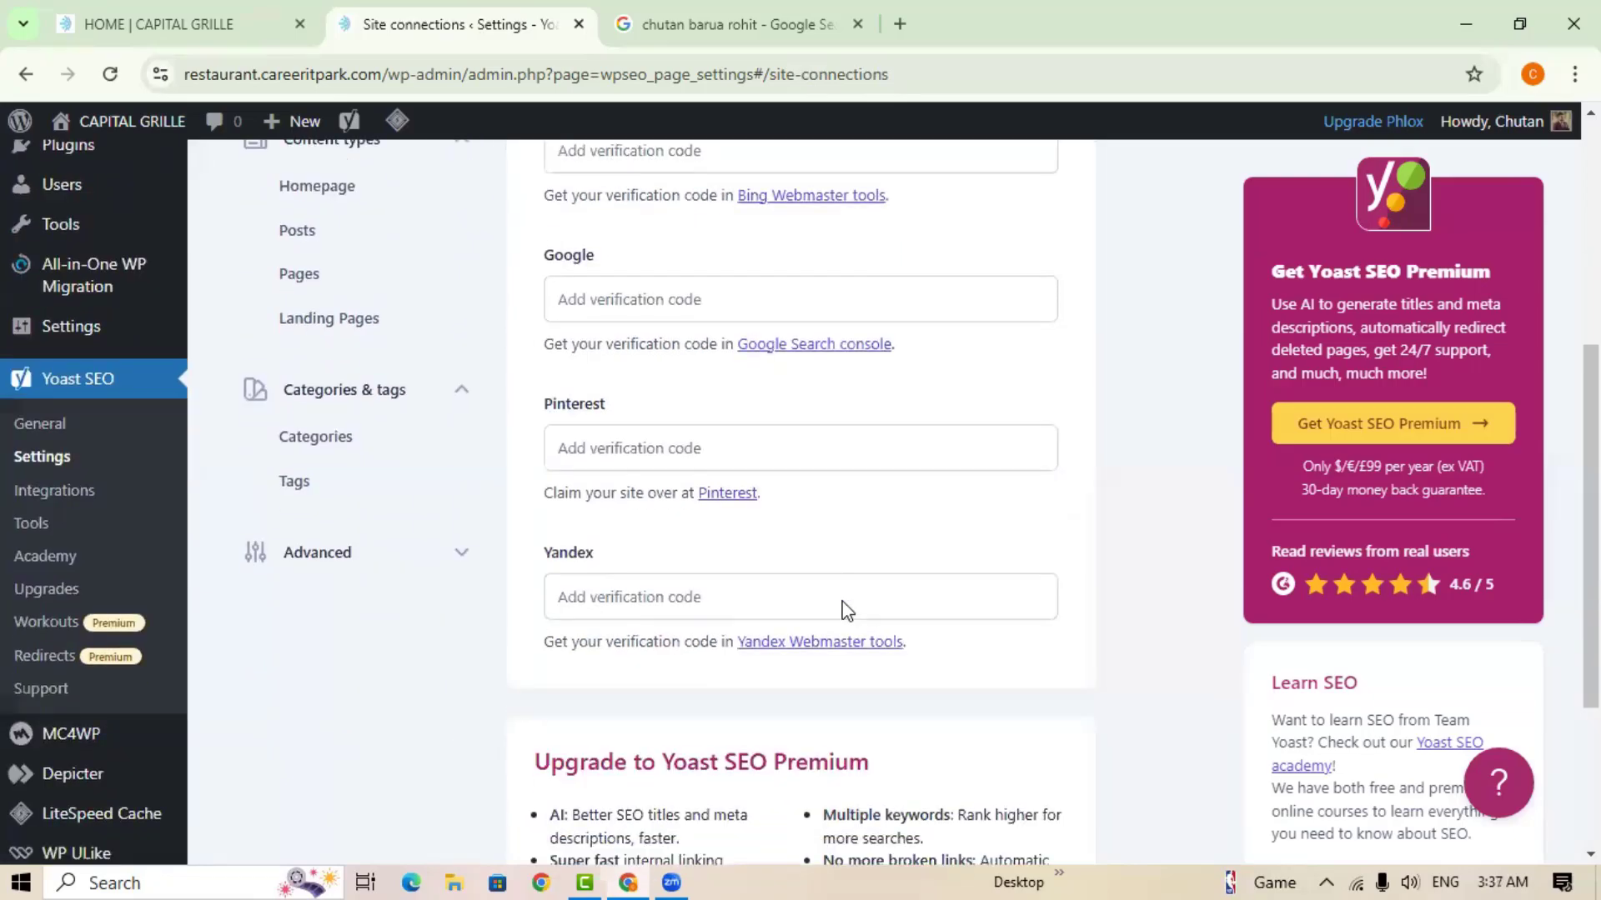
{"action": "scroll", "coordinate": [844, 604], "scroll_direction": "up", "scroll_amount": 6}
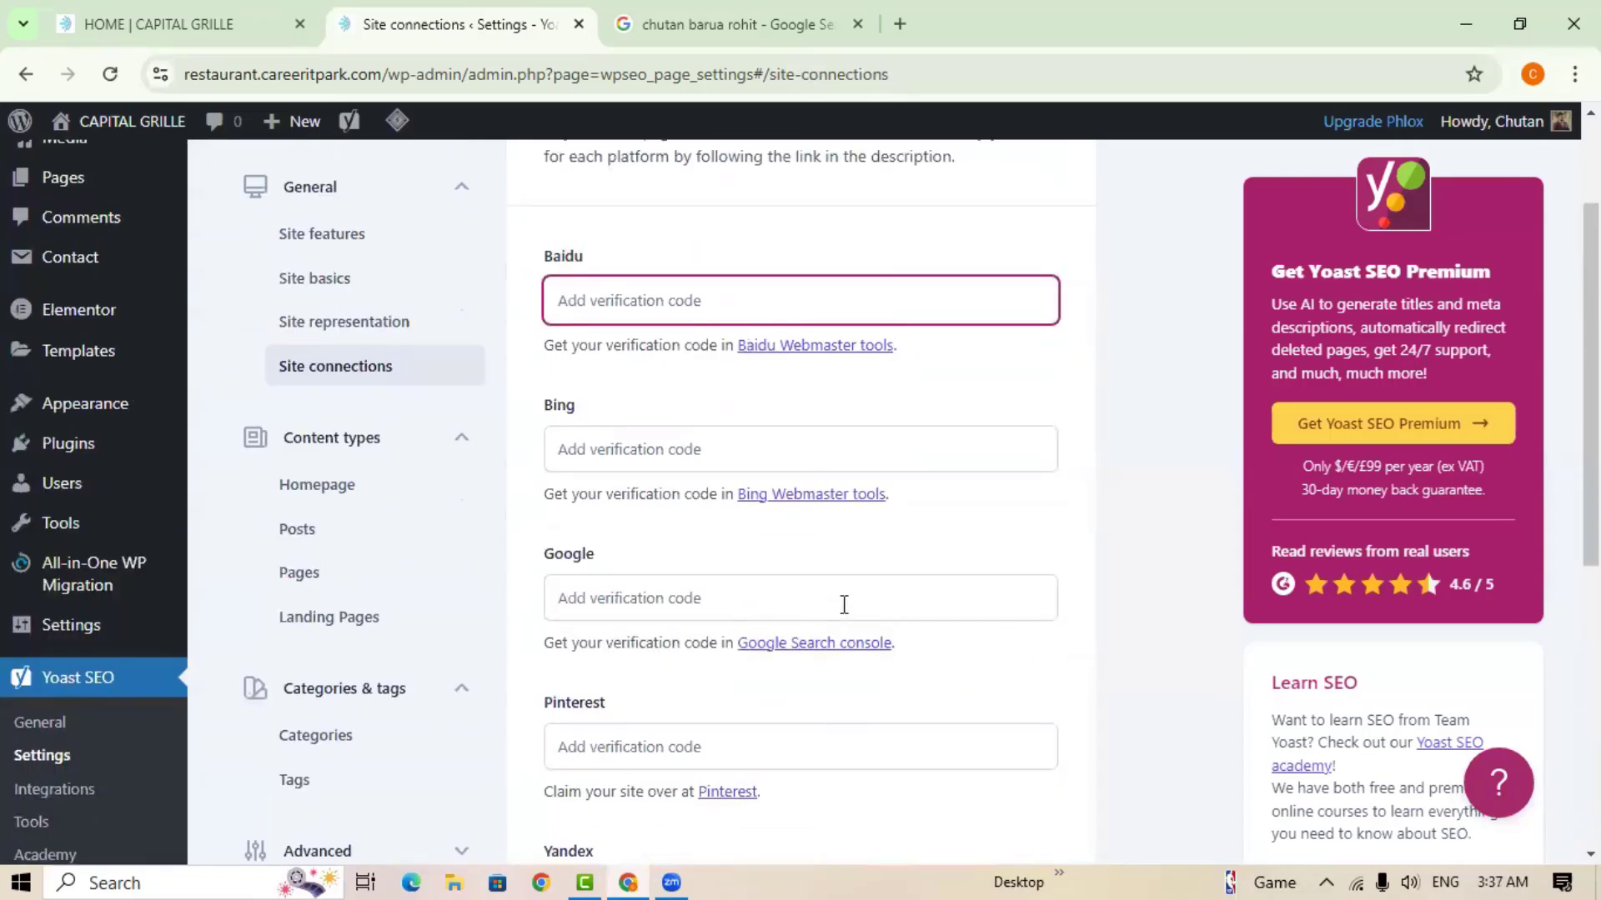
{"action": "scroll", "coordinate": [844, 604], "scroll_direction": "down", "scroll_amount": 6}
{"action": "scroll", "coordinate": [909, 650], "scroll_direction": "up", "scroll_amount": 7}
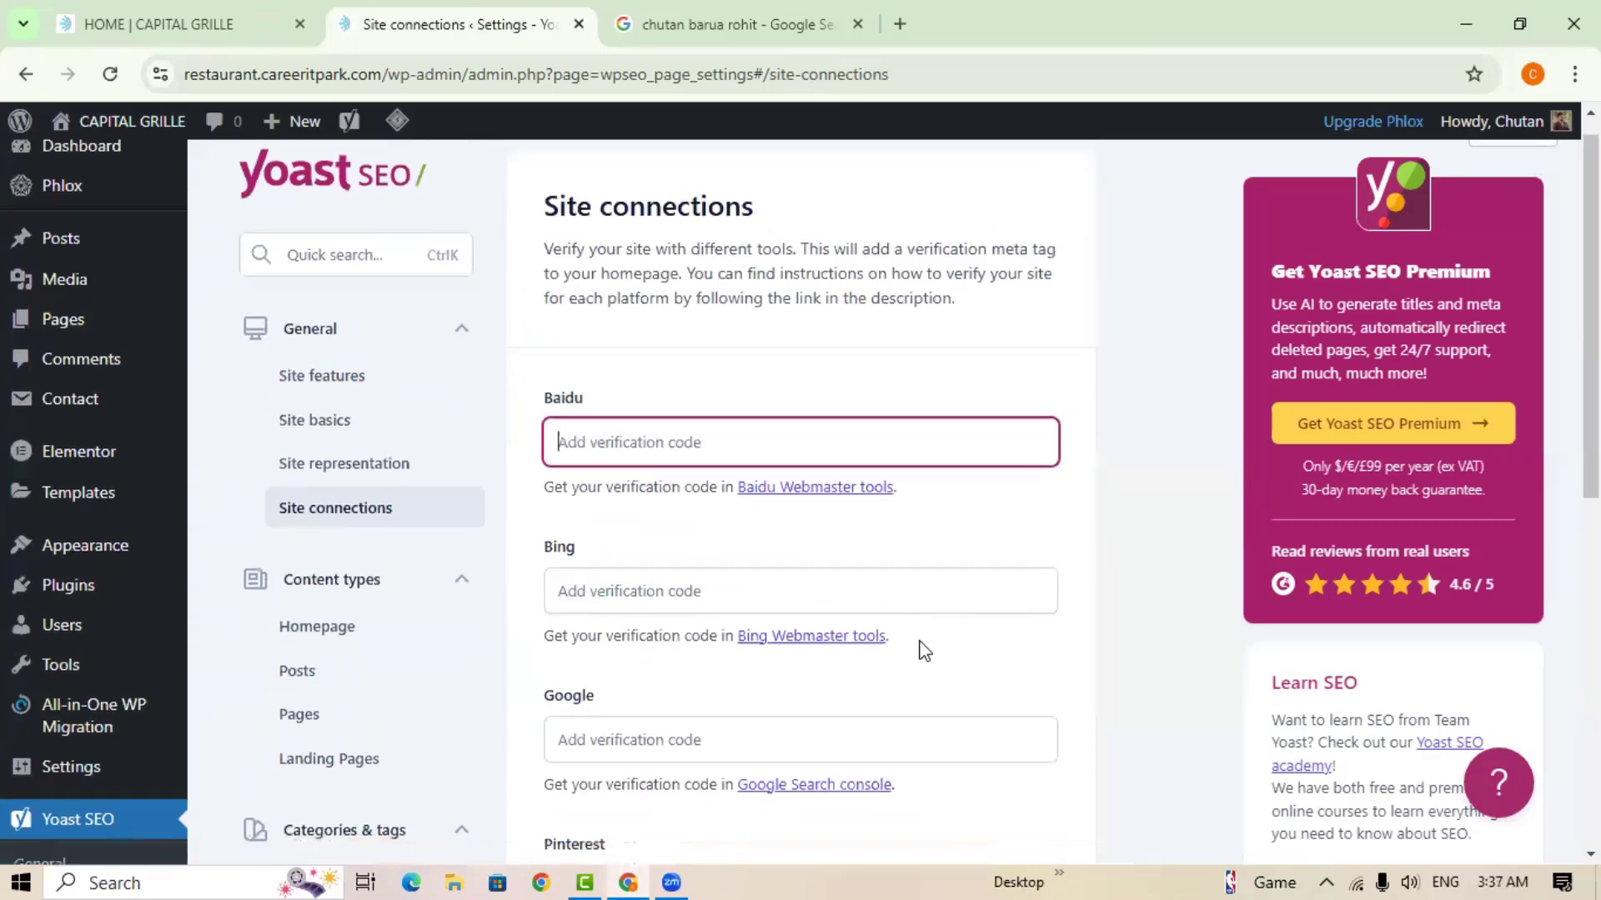
{"action": "scroll", "coordinate": [922, 647], "scroll_direction": "down", "scroll_amount": 2}
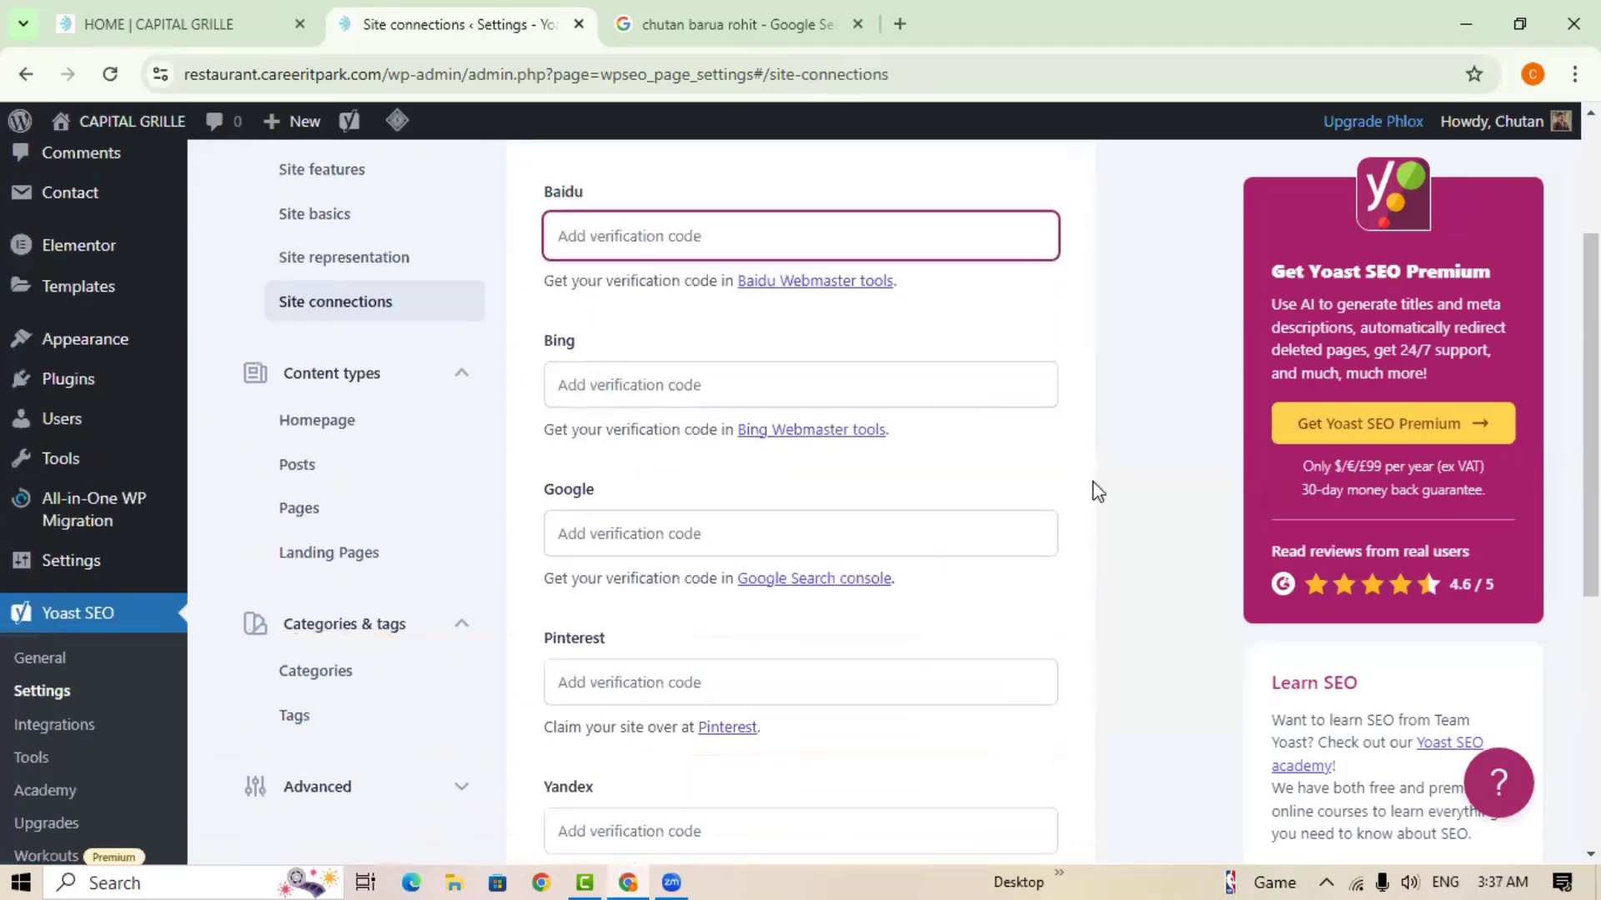
Open the Homepage content type settings and examine how the homepage's title and description are determined.
{"action": "left_click", "coordinate": [341, 425]}
{"action": "scroll", "coordinate": [885, 429], "scroll_direction": "down", "scroll_amount": 3}
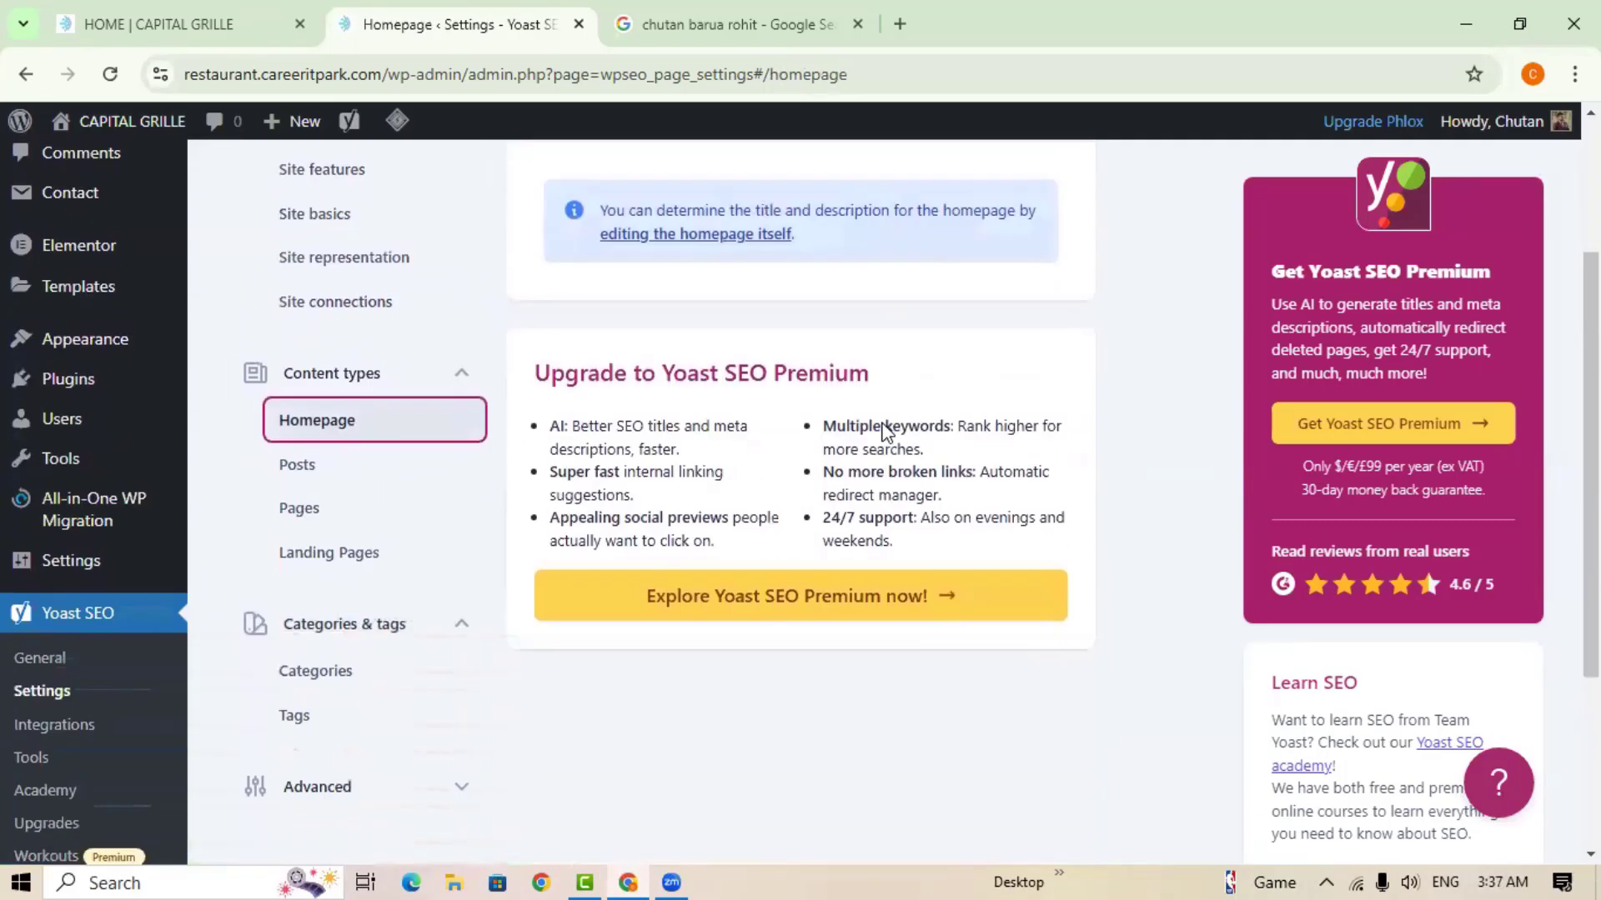
{"action": "scroll", "coordinate": [831, 476], "scroll_direction": "up", "scroll_amount": 3}
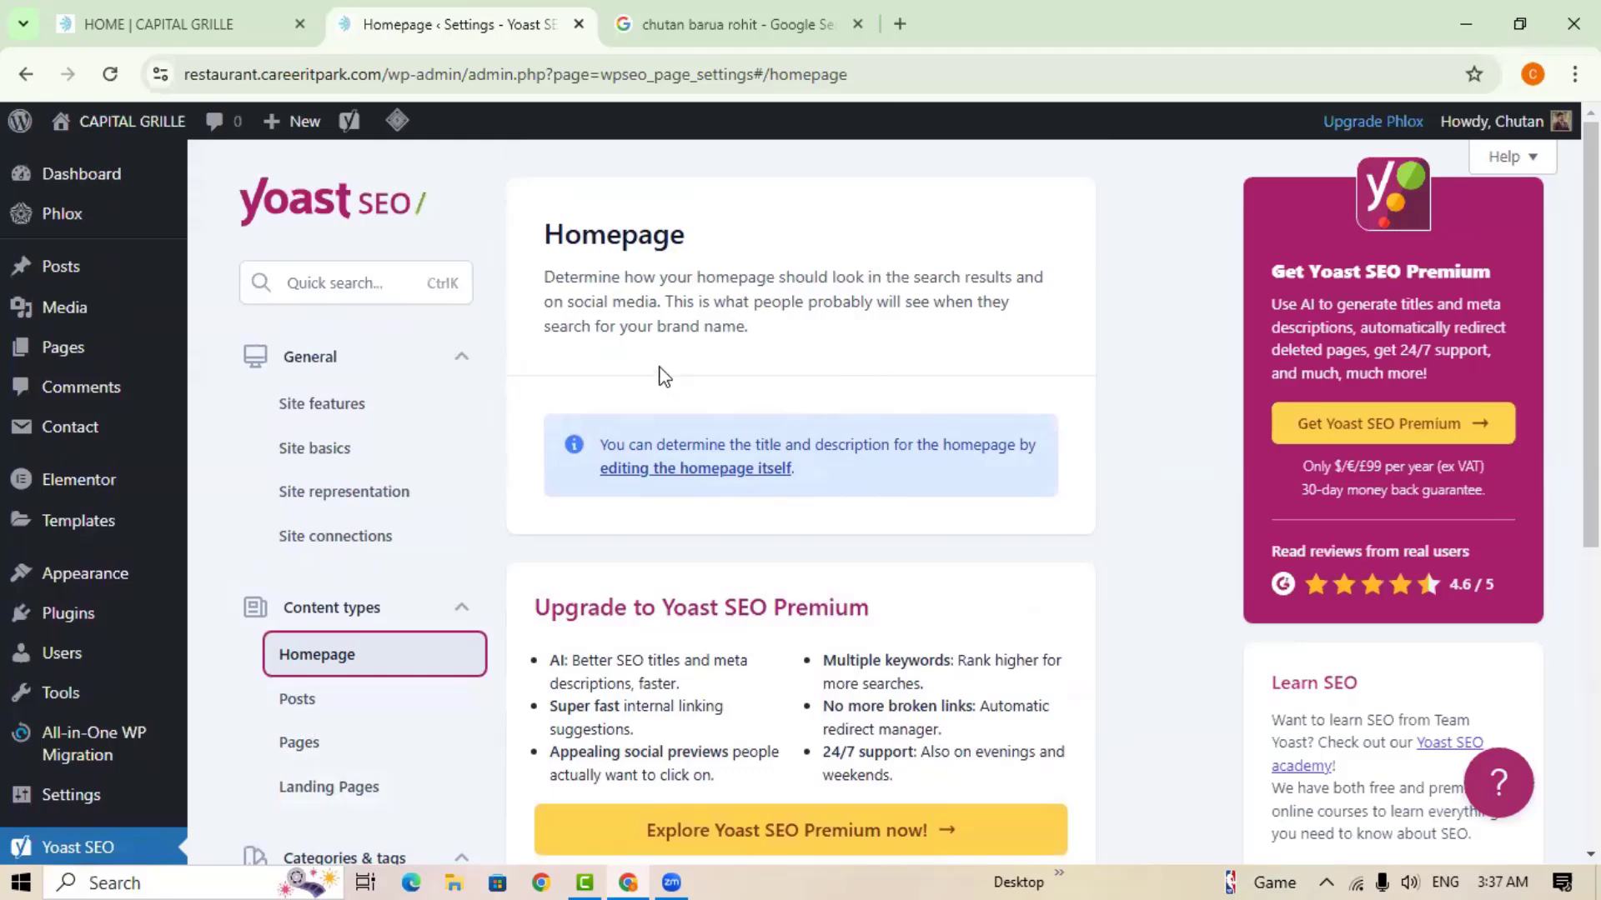
{"action": "scroll", "coordinate": [888, 601], "scroll_direction": "down", "scroll_amount": 1}
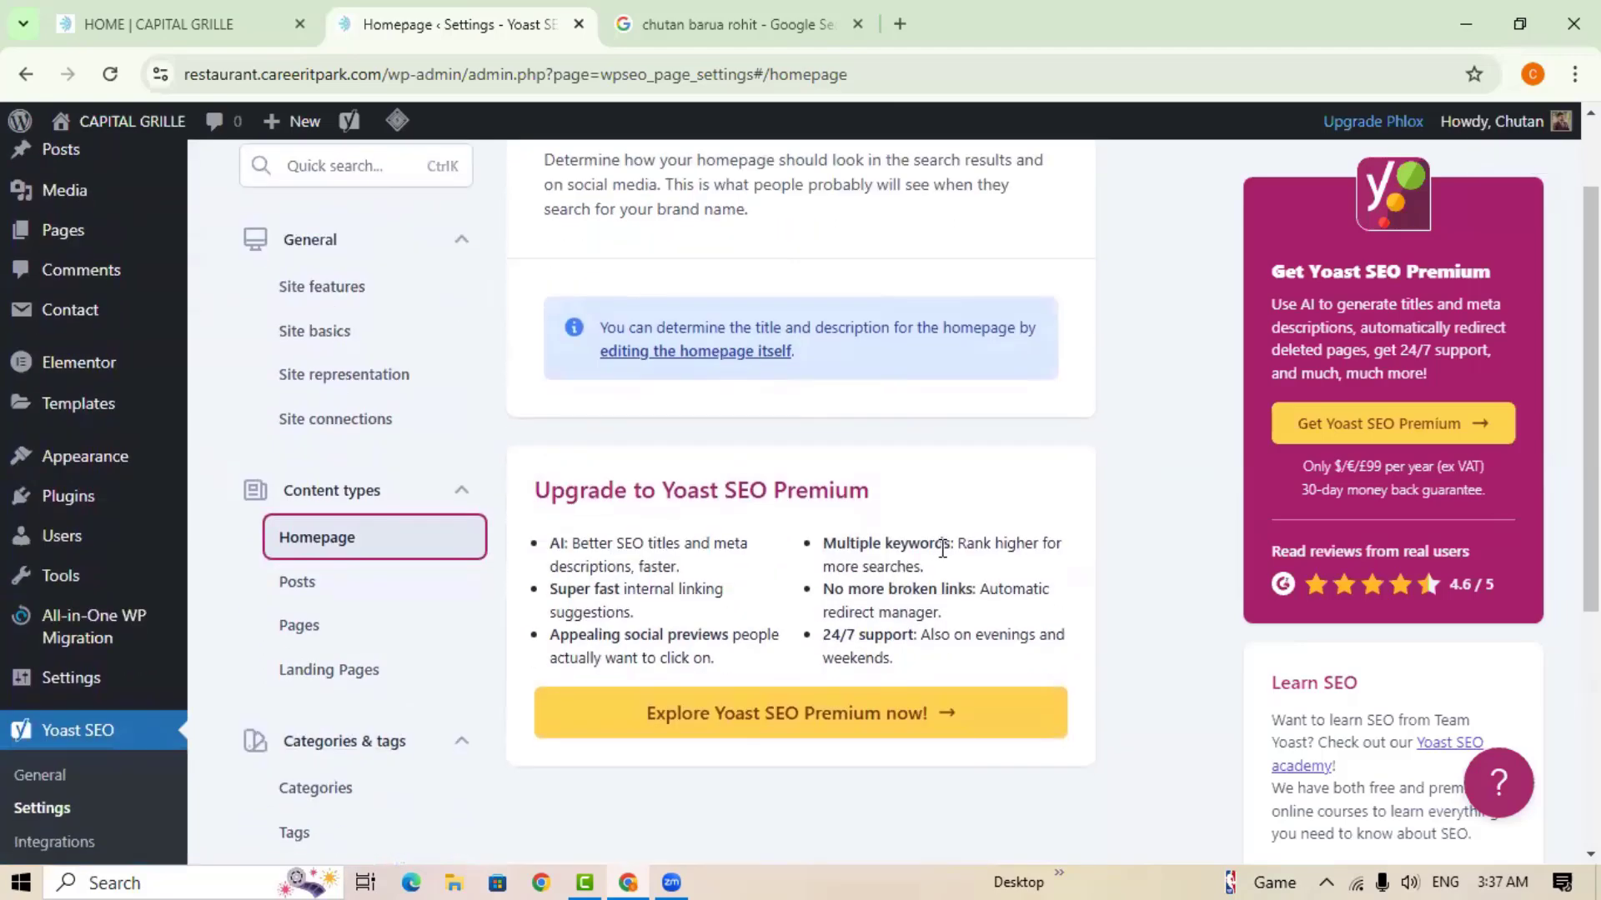
{"action": "scroll", "coordinate": [945, 552], "scroll_direction": "up", "scroll_amount": 1}
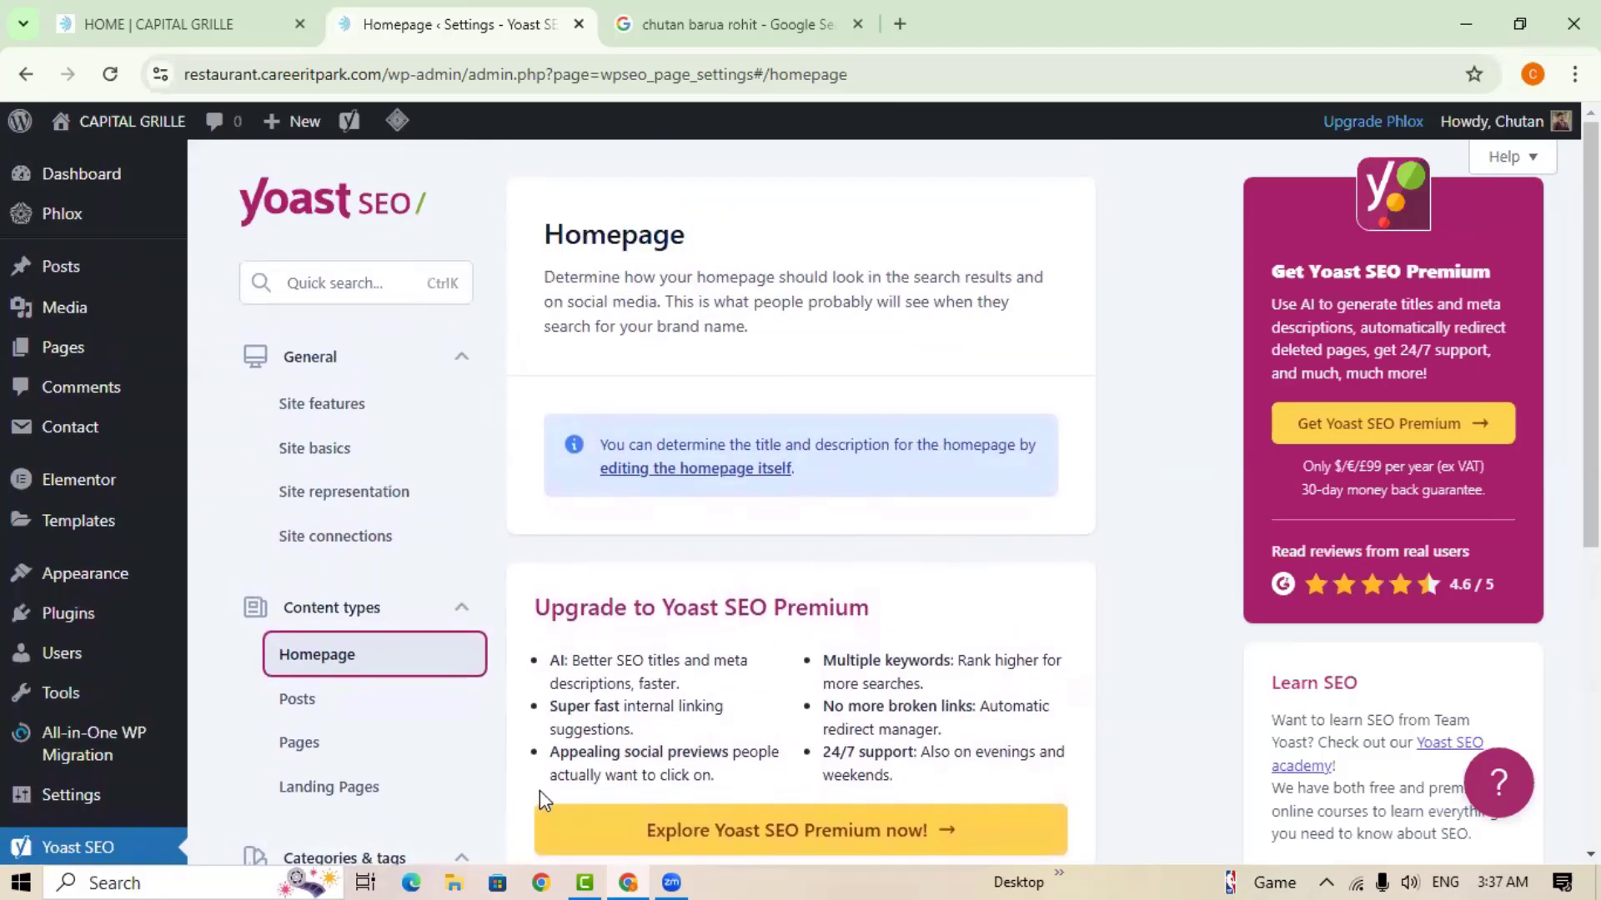
{"action": "scroll", "coordinate": [538, 790], "scroll_direction": "down", "scroll_amount": 1}
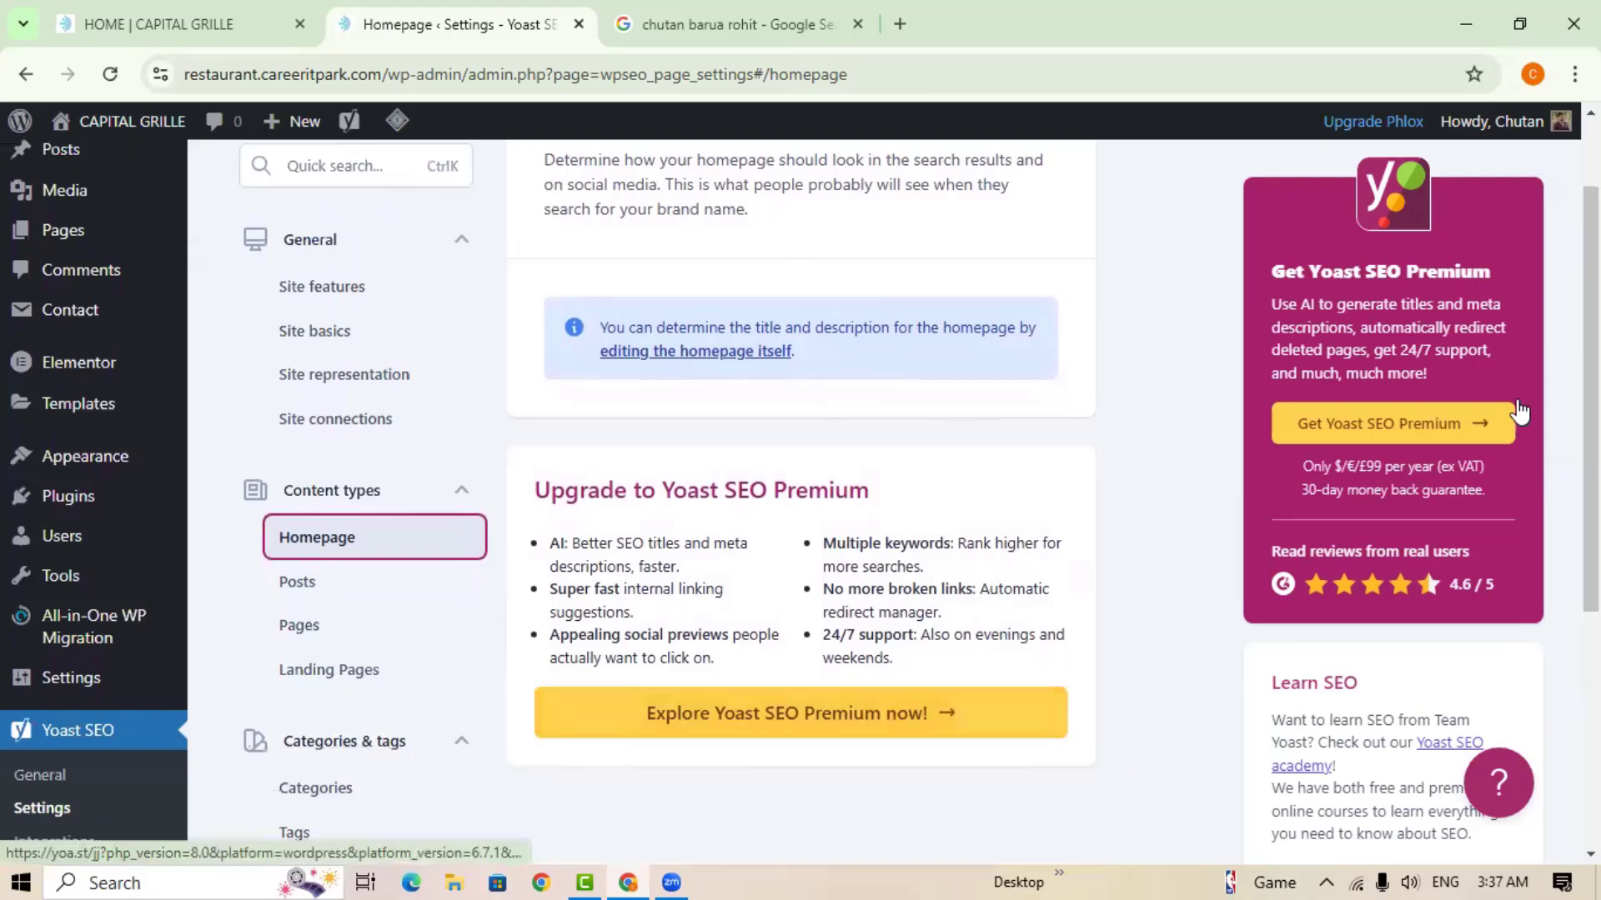
Open the Posts content type settings and switch showing posts in search results off and back on.
{"action": "left_click", "coordinate": [301, 590]}
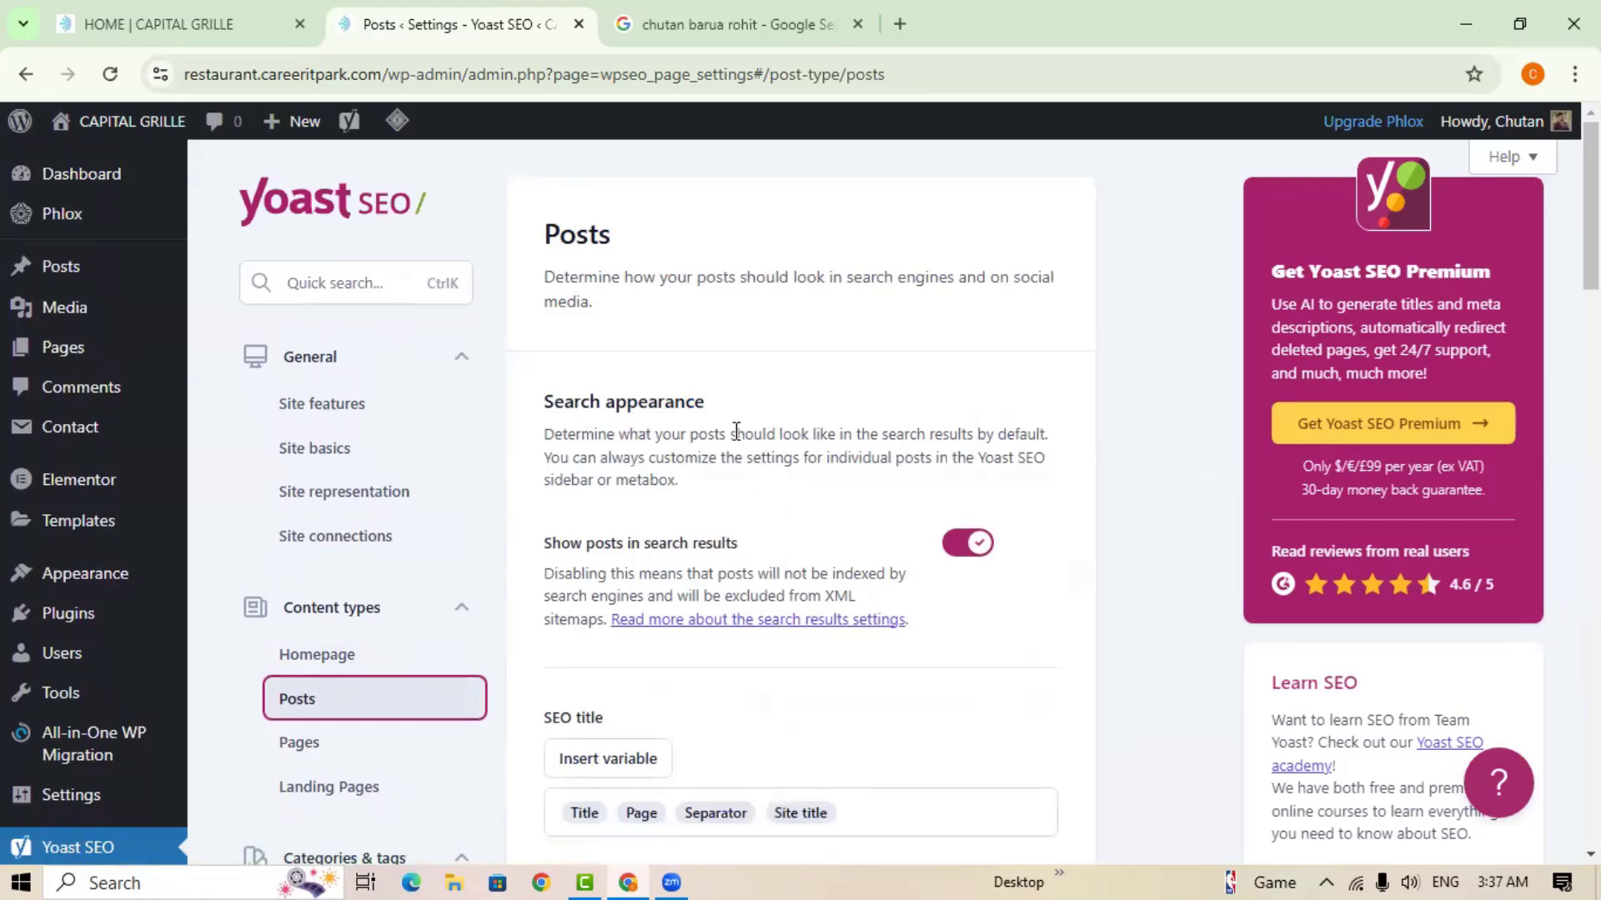
{"action": "scroll", "coordinate": [992, 575], "scroll_direction": "down", "scroll_amount": 3}
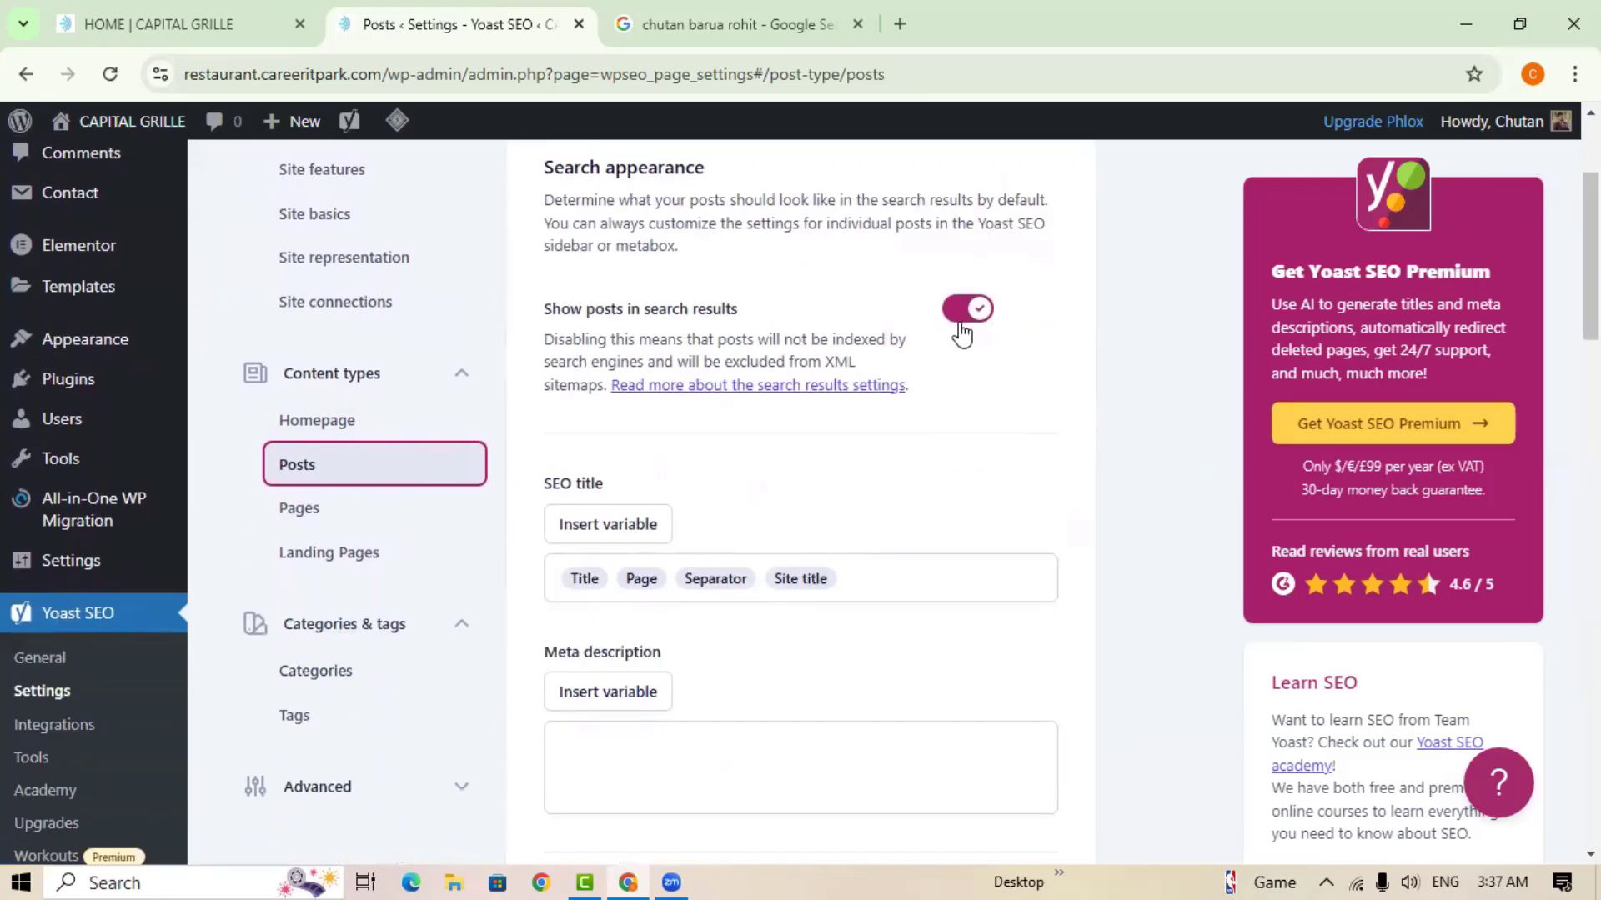
{"action": "left_click", "coordinate": [963, 318]}
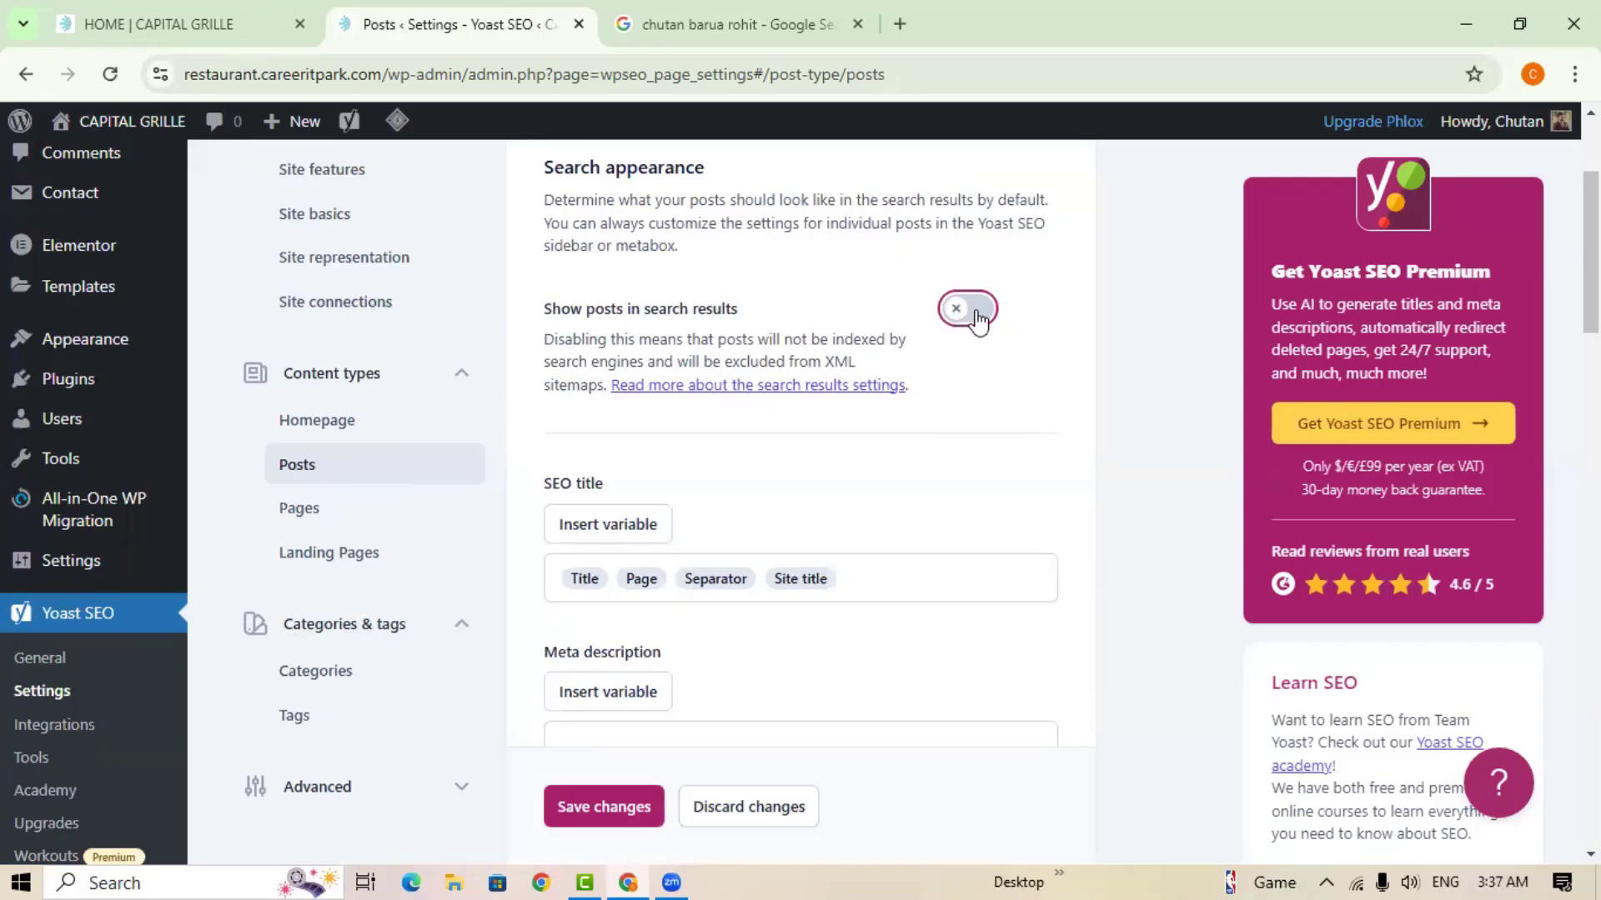
{"action": "left_click", "coordinate": [982, 312]}
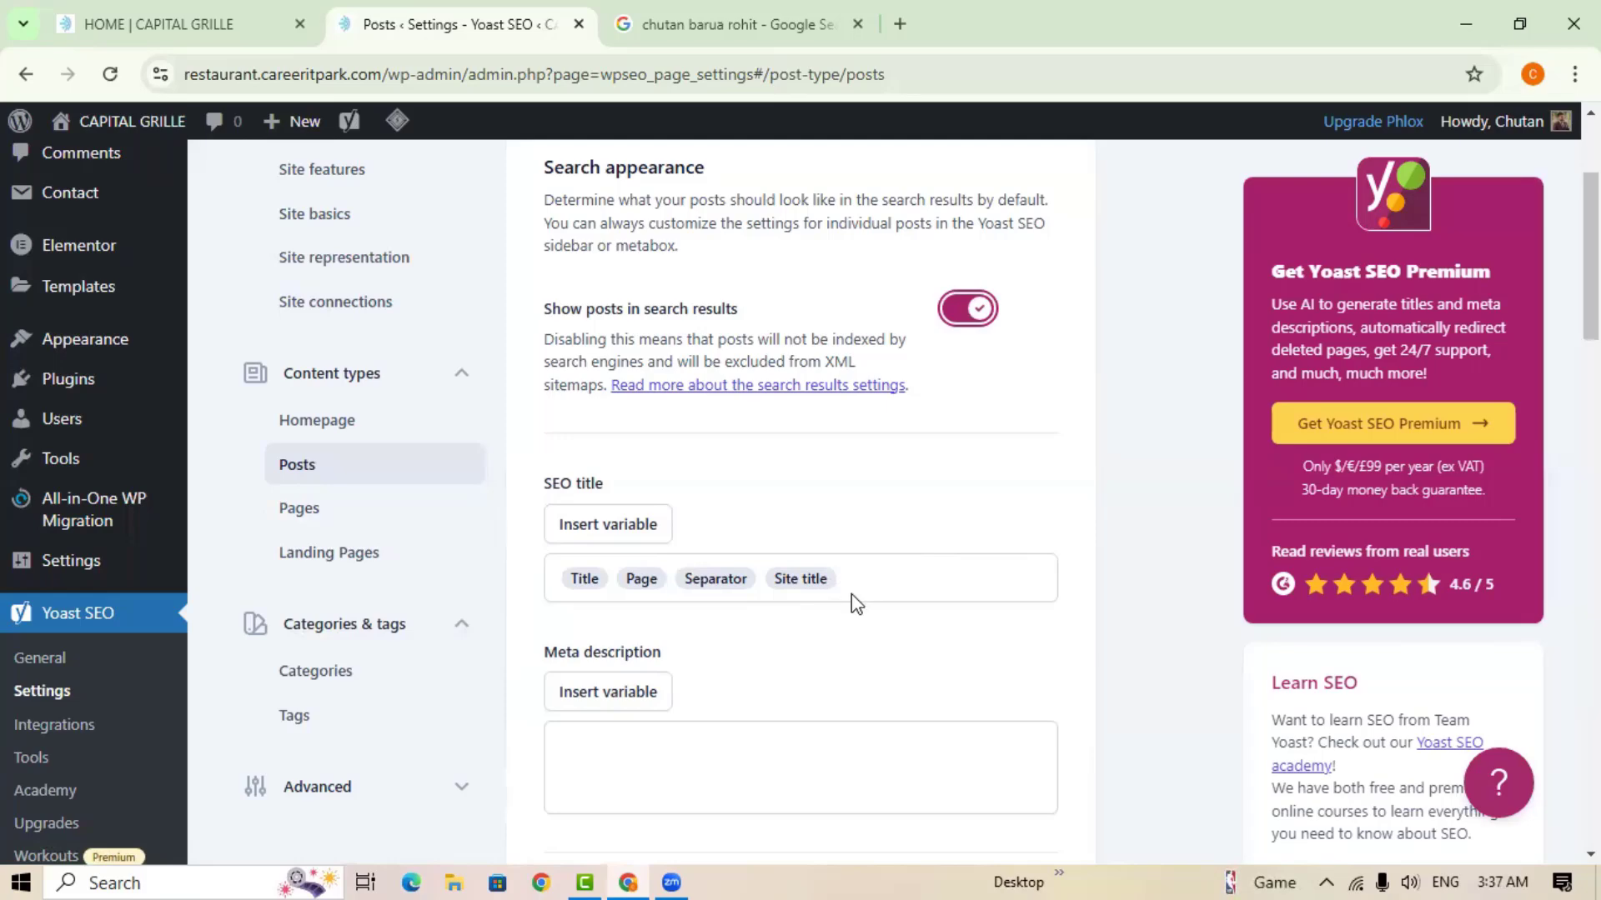
Remove the Page variable from the posts' SEO title, set the meta description to the Excerpt variable and save the changes.
{"action": "left_click", "coordinate": [661, 586]}
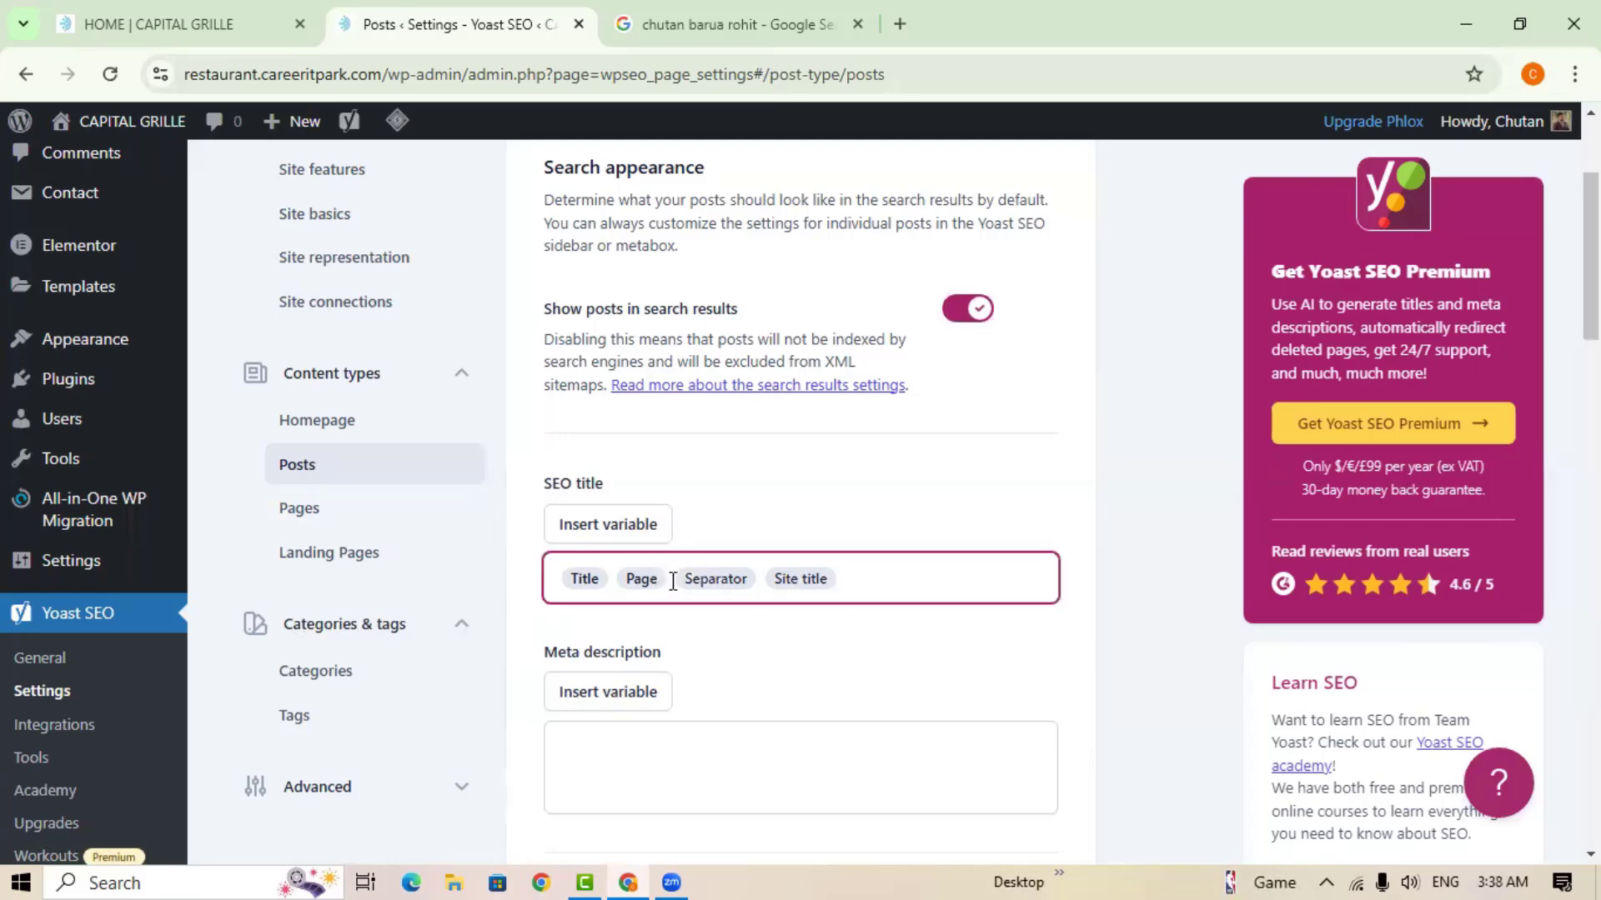
{"action": "key", "text": "BackSpace"}
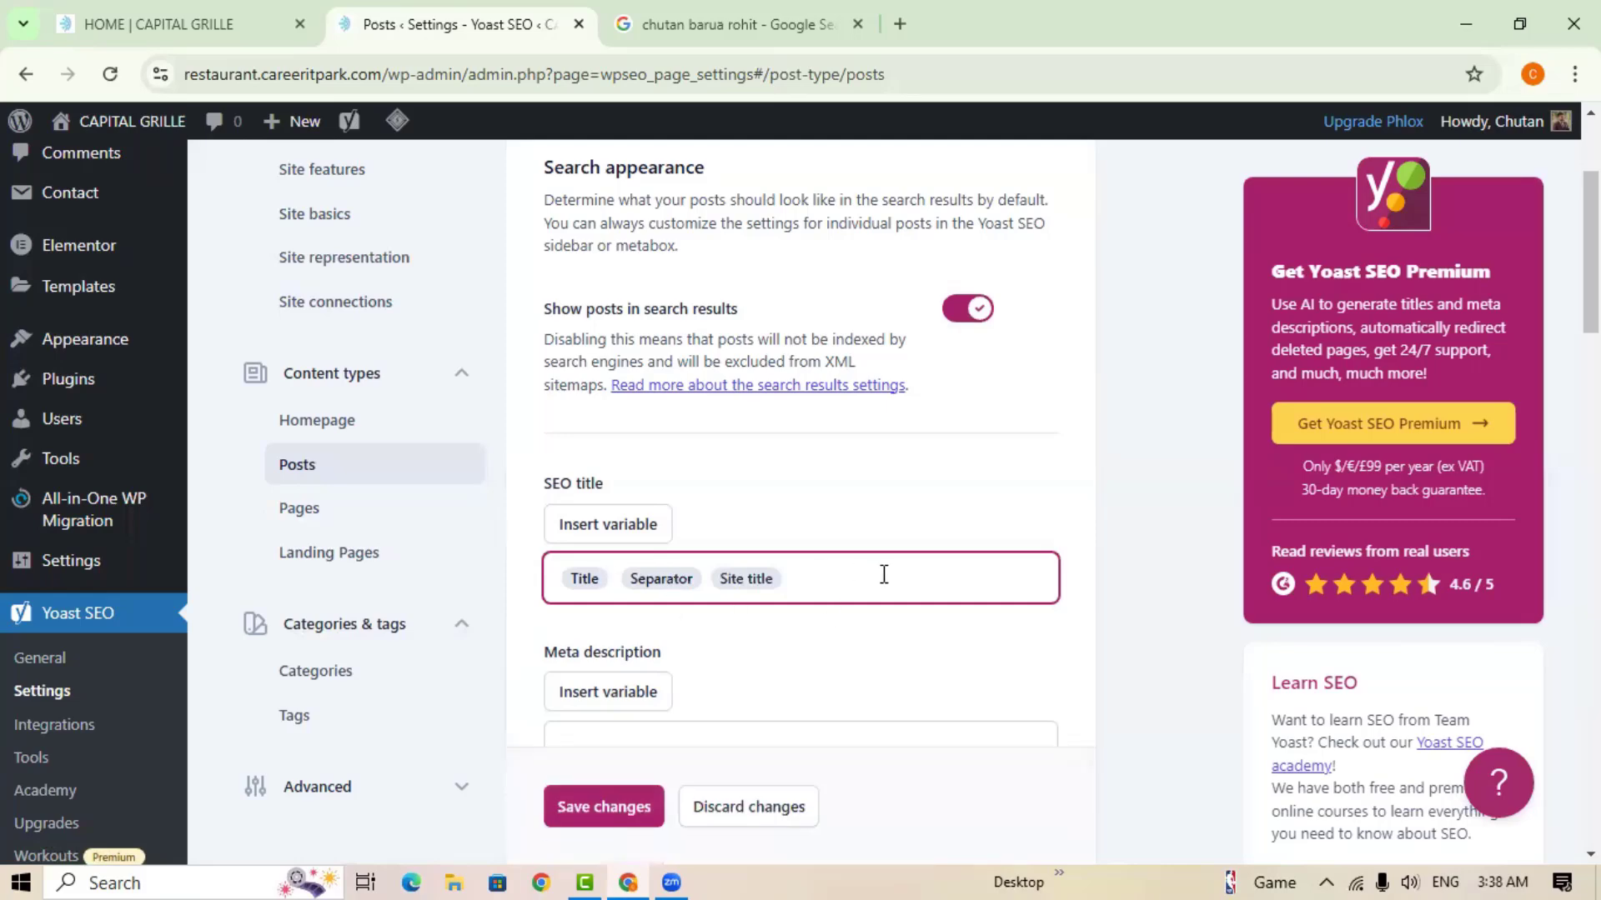
{"action": "scroll", "coordinate": [834, 634], "scroll_direction": "down", "scroll_amount": 3}
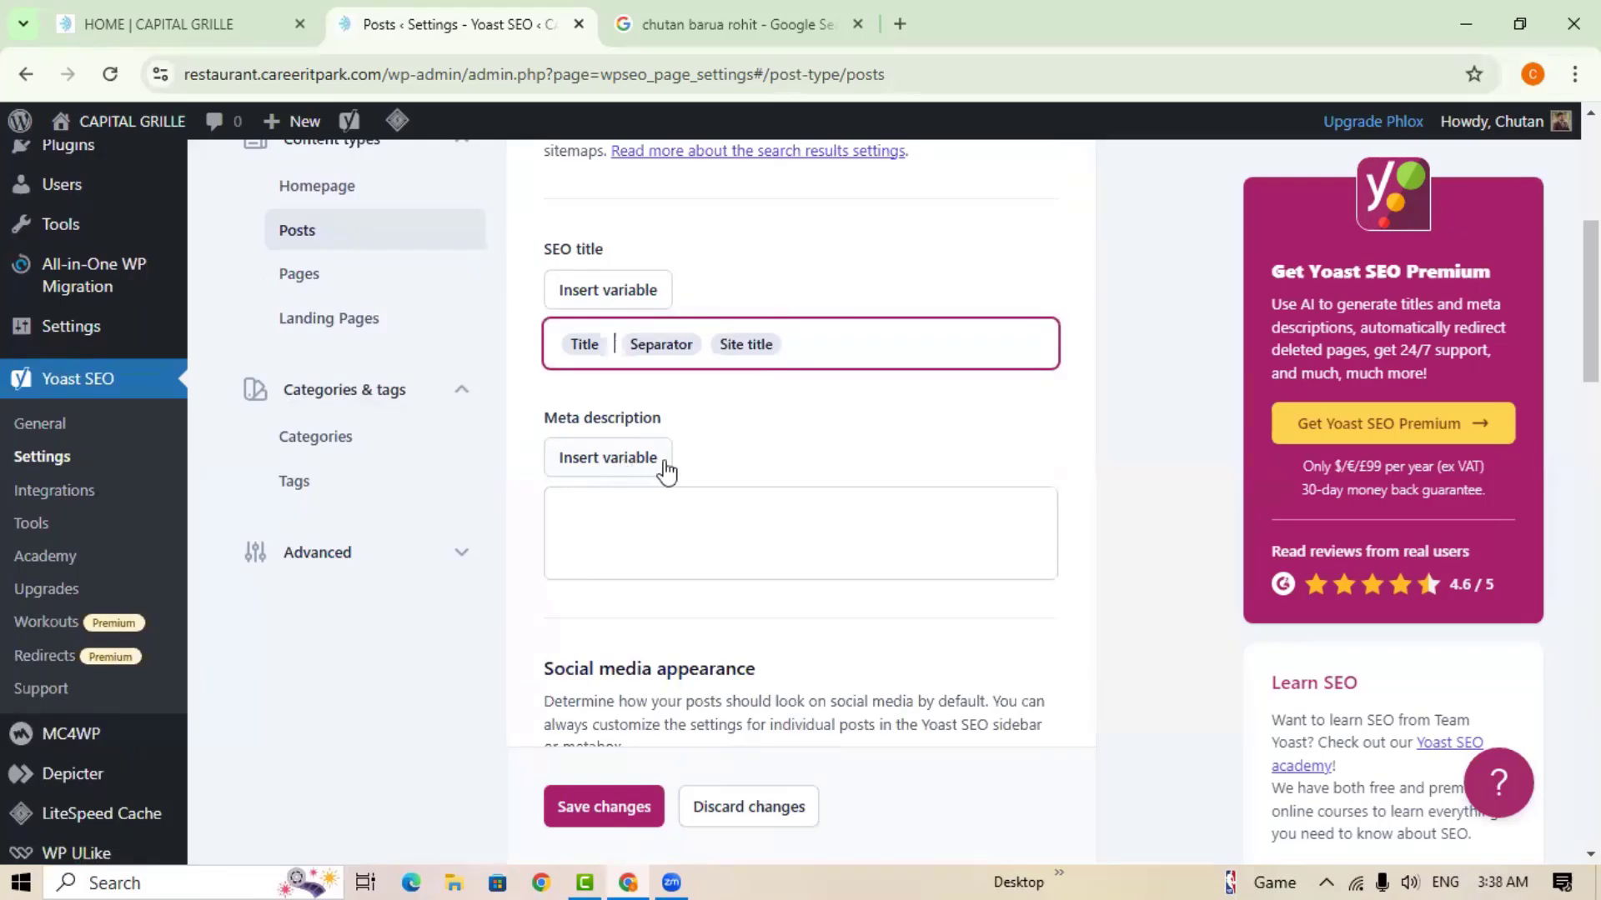
{"action": "left_click", "coordinate": [601, 508]}
{"action": "type", "text": "%"}
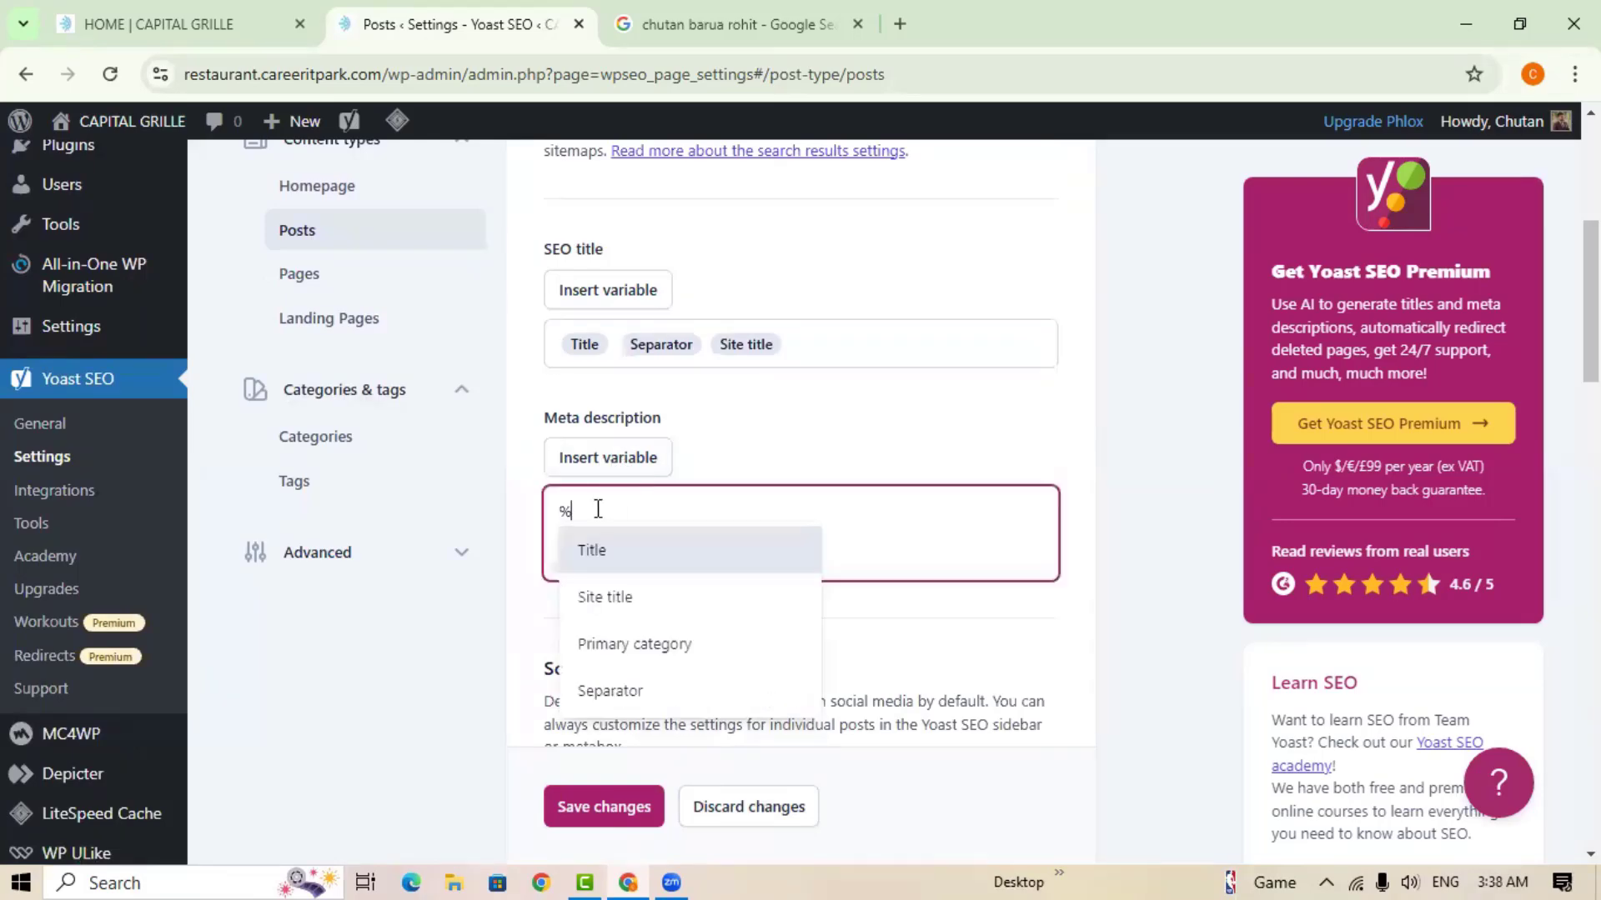
{"action": "type", "text": "ex"}
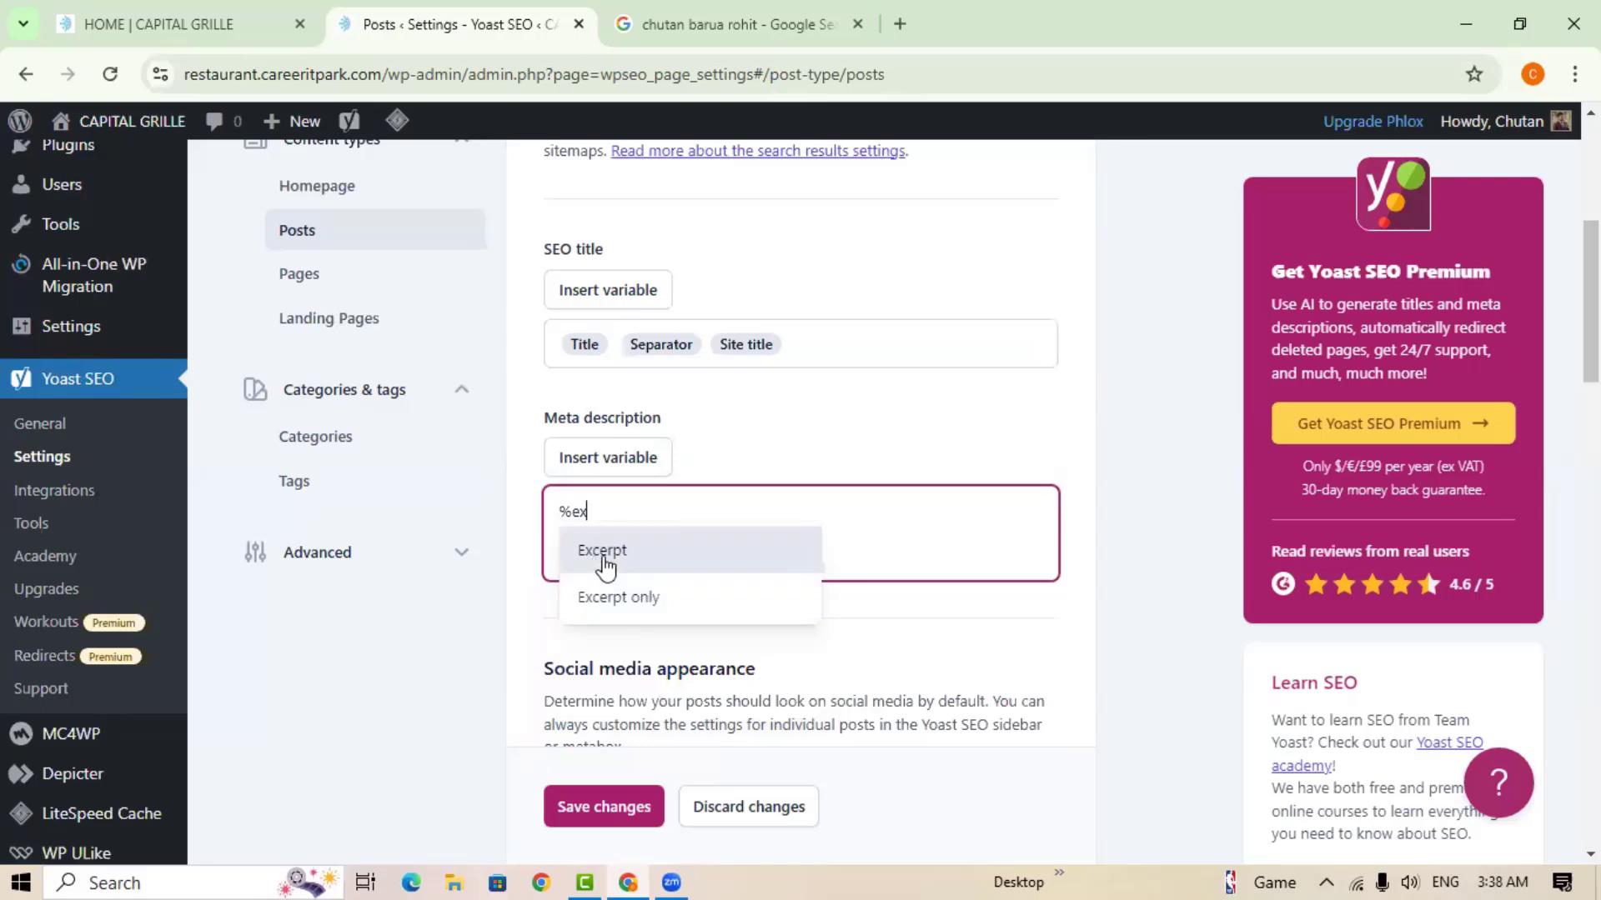
{"action": "left_click", "coordinate": [604, 552]}
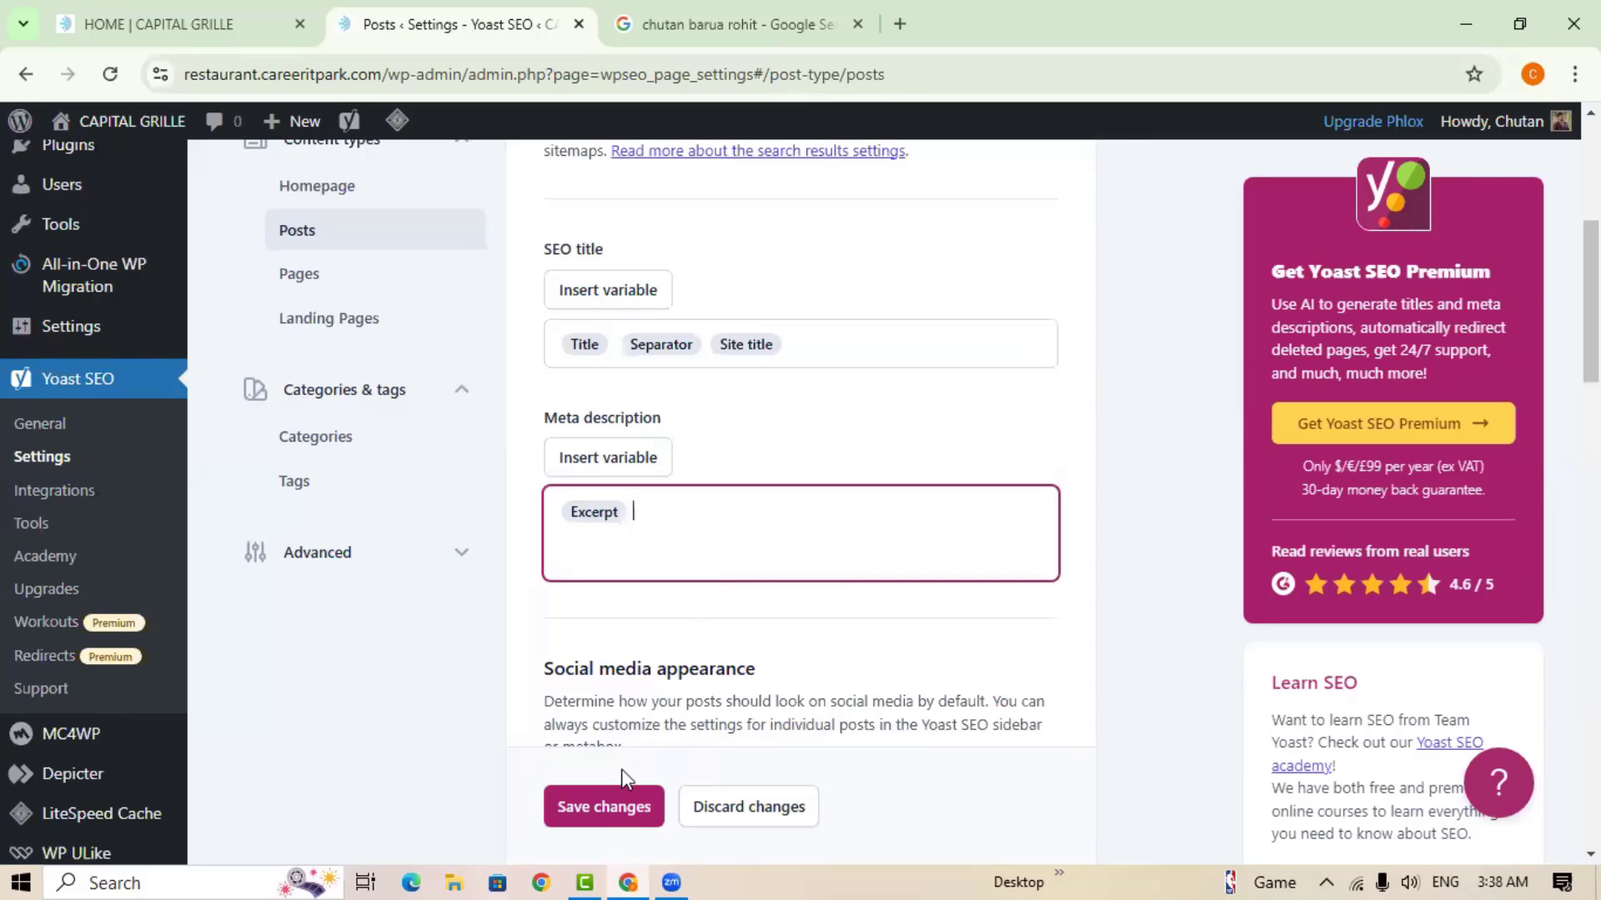
{"action": "left_click", "coordinate": [595, 826]}
Examine the posts' social media appearance section with its Premium social image, title and description fields.
{"action": "scroll", "coordinate": [696, 658], "scroll_direction": "down", "scroll_amount": 4}
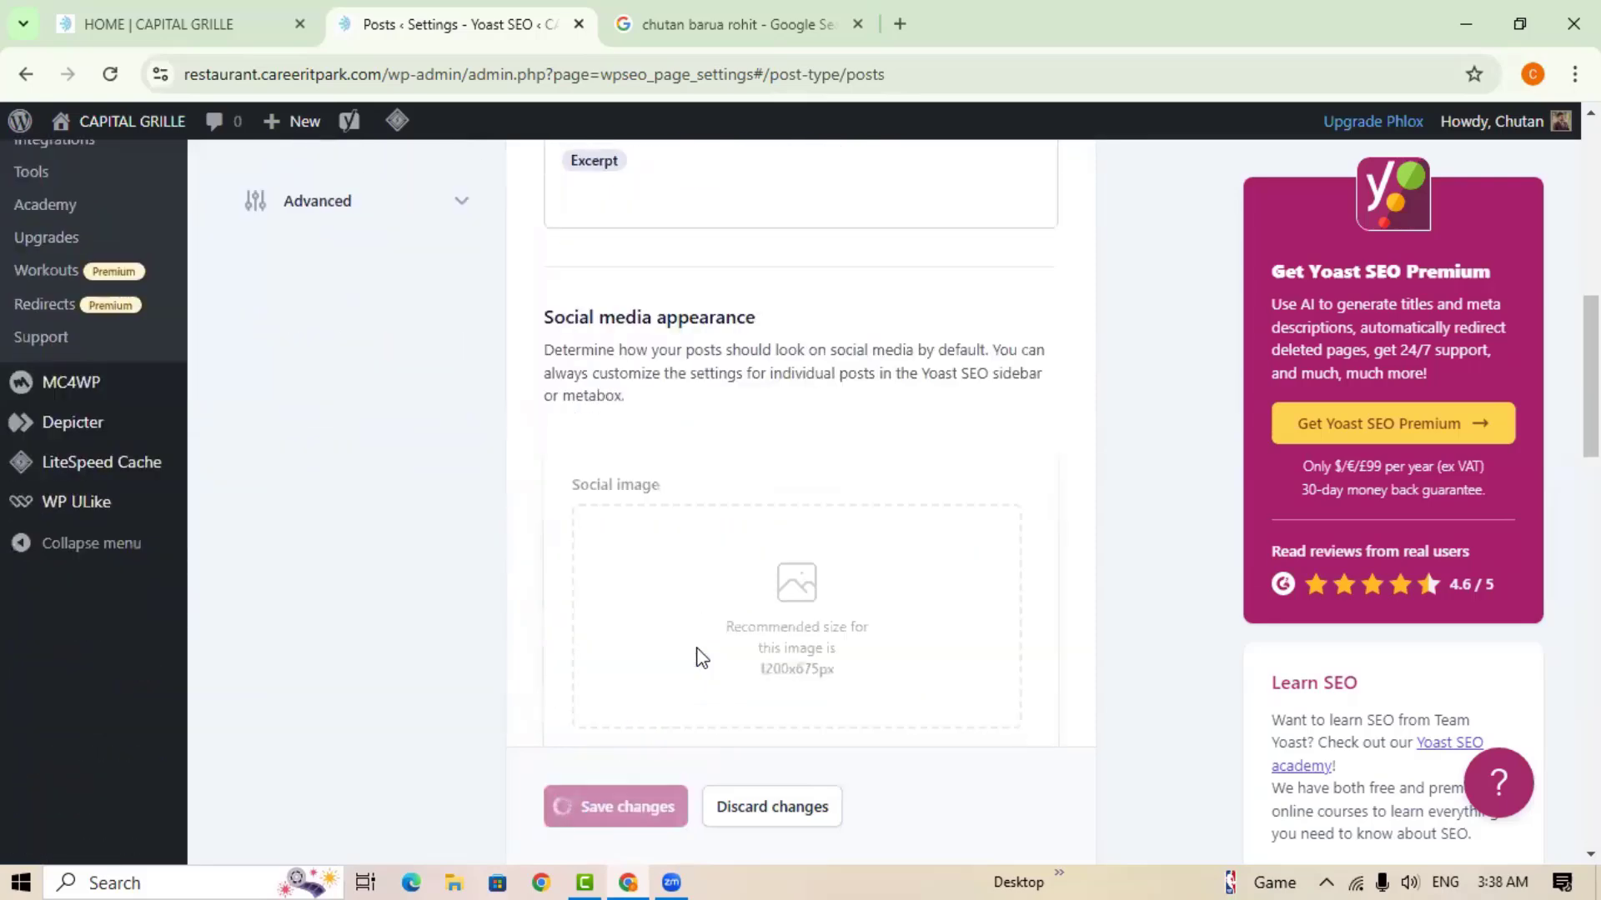
{"action": "scroll", "coordinate": [702, 648], "scroll_direction": "down", "scroll_amount": 4}
{"action": "scroll", "coordinate": [702, 648], "scroll_direction": "up", "scroll_amount": 4}
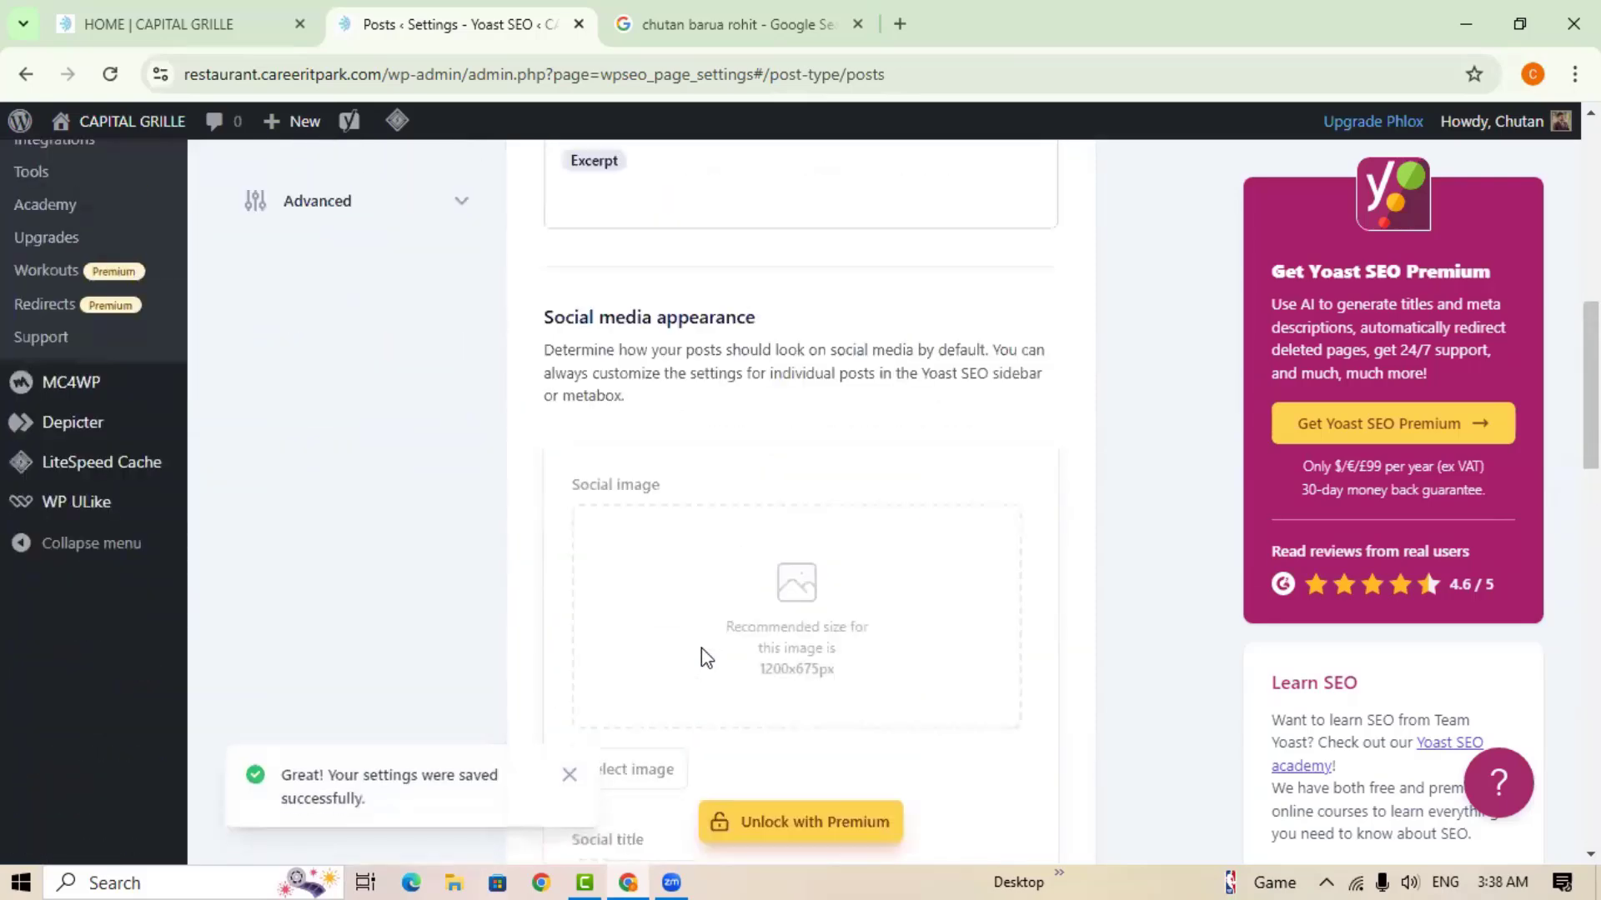
{"action": "scroll", "coordinate": [702, 648], "scroll_direction": "down", "scroll_amount": 1}
{"action": "scroll", "coordinate": [702, 648], "scroll_direction": "down", "scroll_amount": 2}
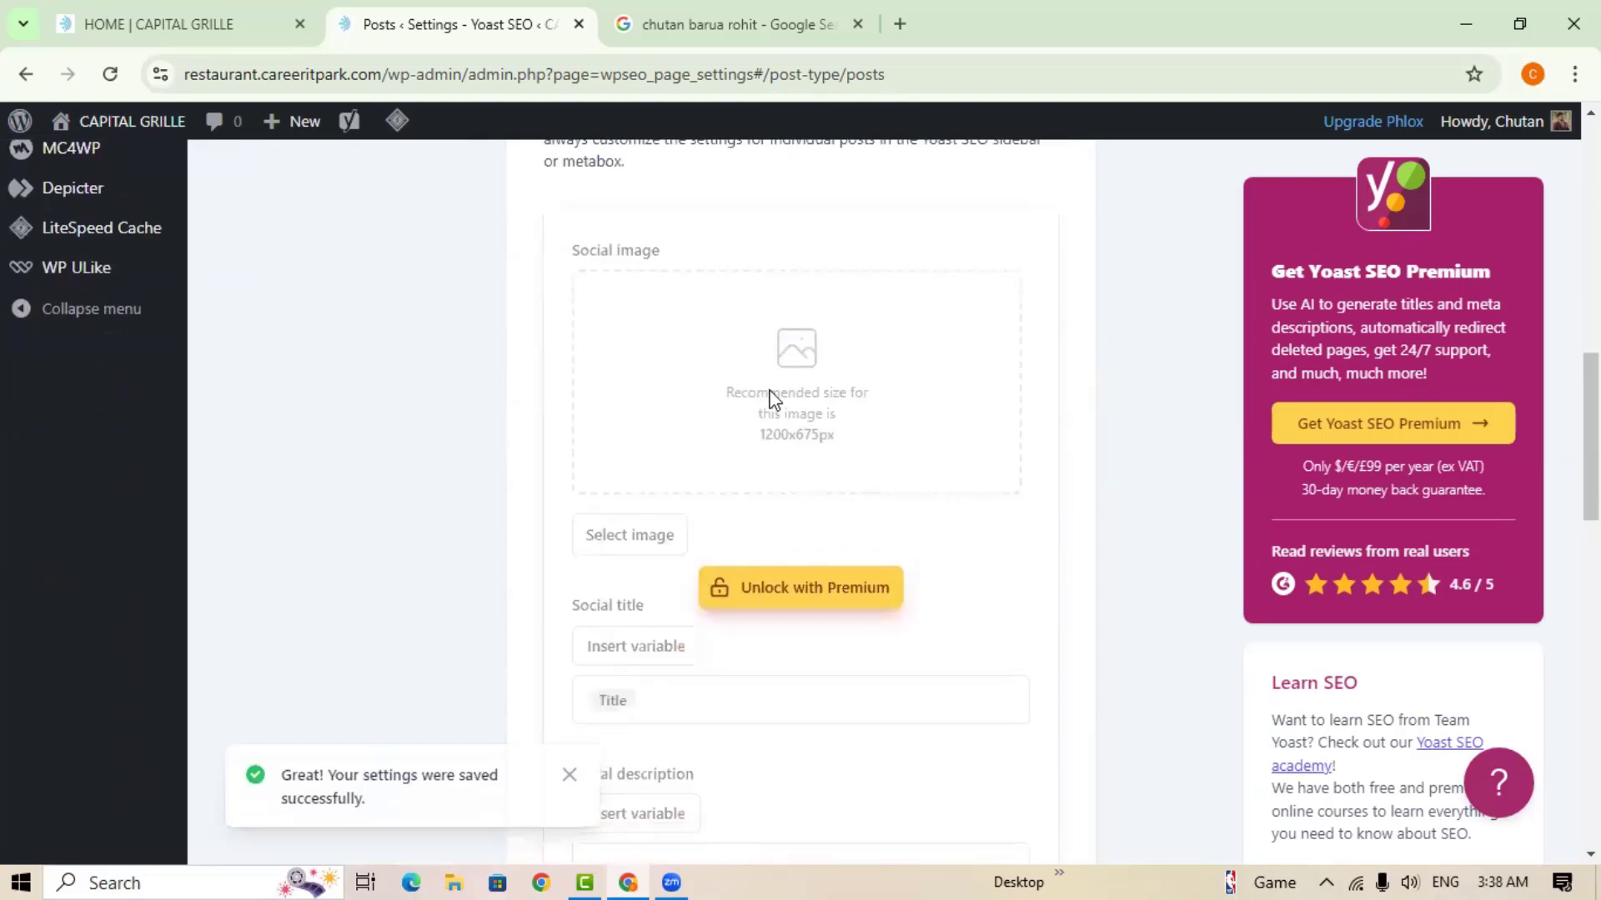
{"action": "scroll", "coordinate": [775, 417], "scroll_direction": "down", "scroll_amount": 3}
{"action": "scroll", "coordinate": [777, 417], "scroll_direction": "up", "scroll_amount": 3}
{"action": "scroll", "coordinate": [779, 417], "scroll_direction": "down", "scroll_amount": 3}
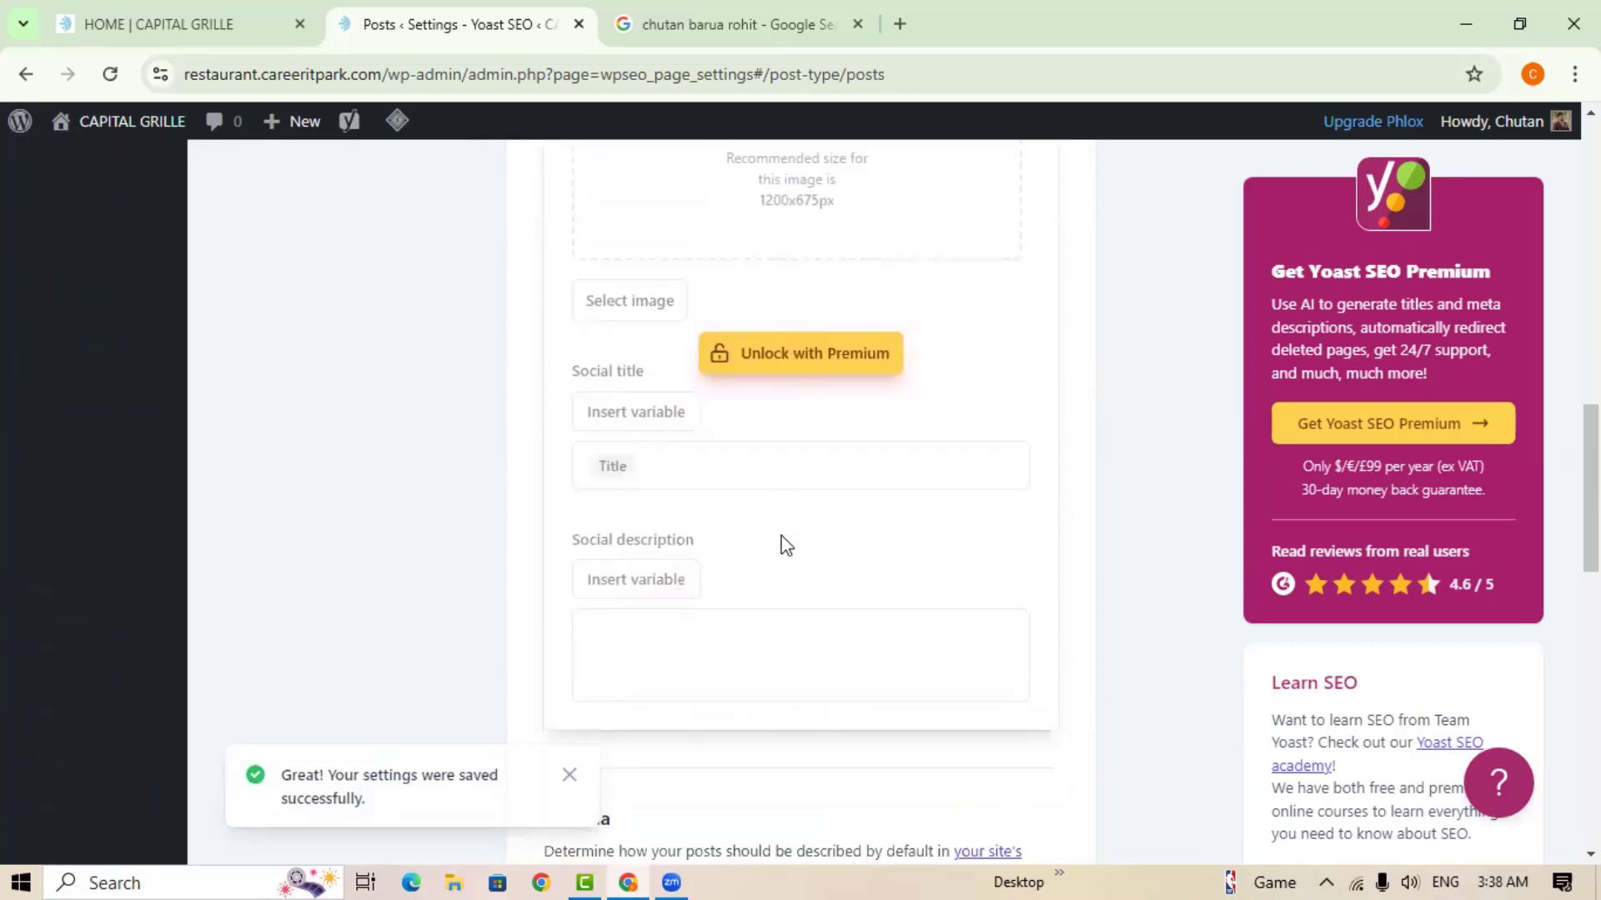
{"action": "scroll", "coordinate": [740, 588], "scroll_direction": "up", "scroll_amount": 1}
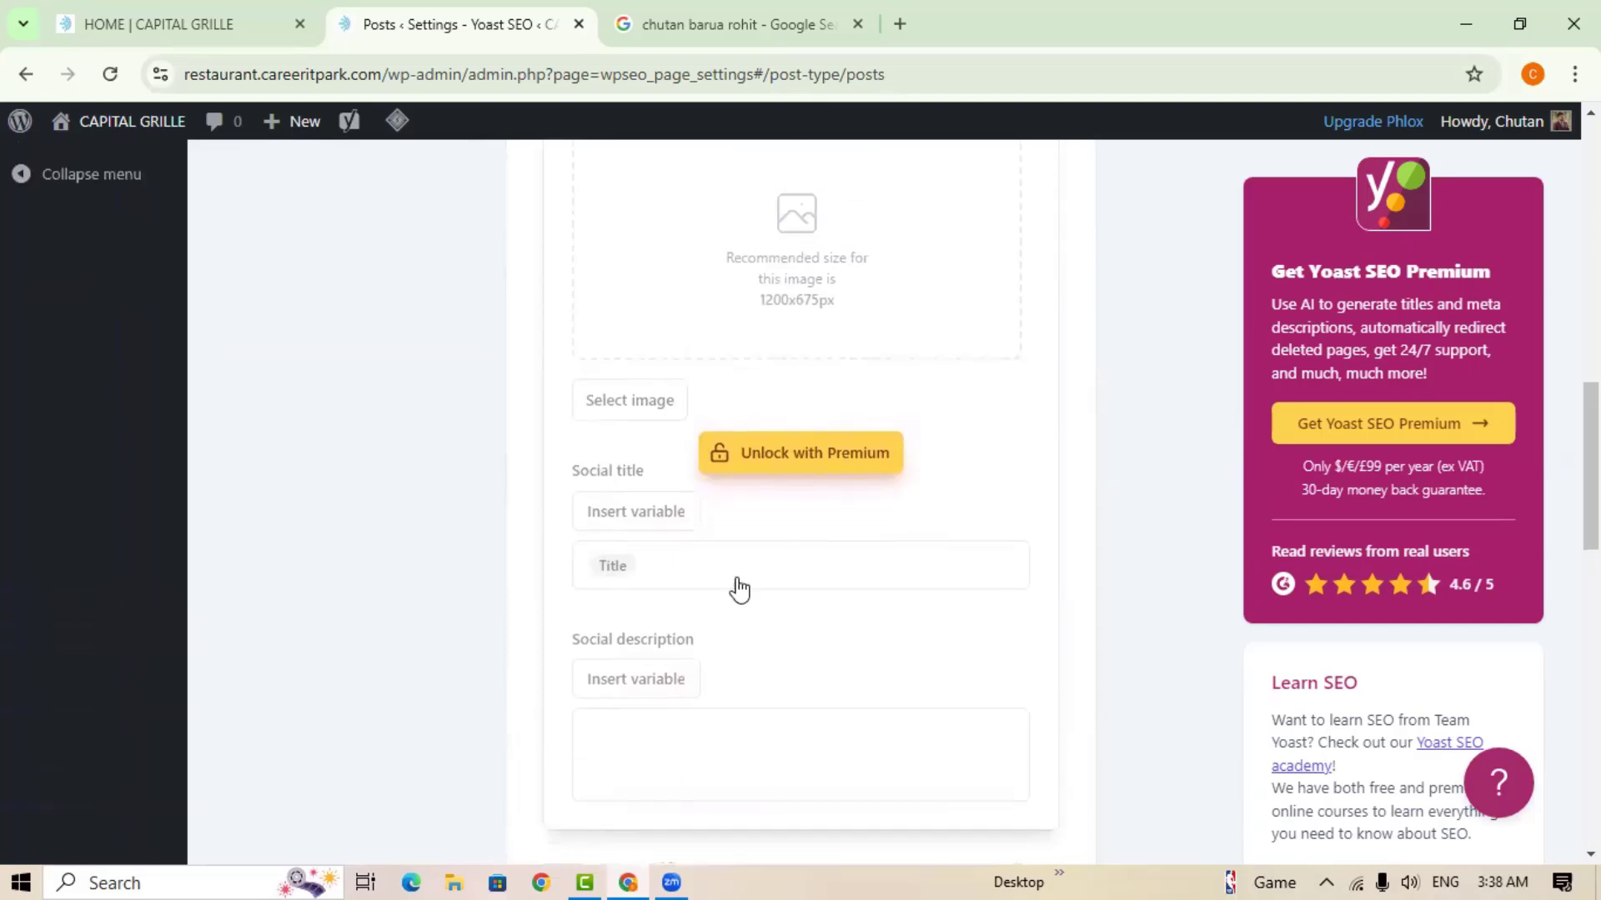
Examine the schema page type options for posts and keep Web Page (default).
{"action": "scroll", "coordinate": [739, 589], "scroll_direction": "down", "scroll_amount": 8}
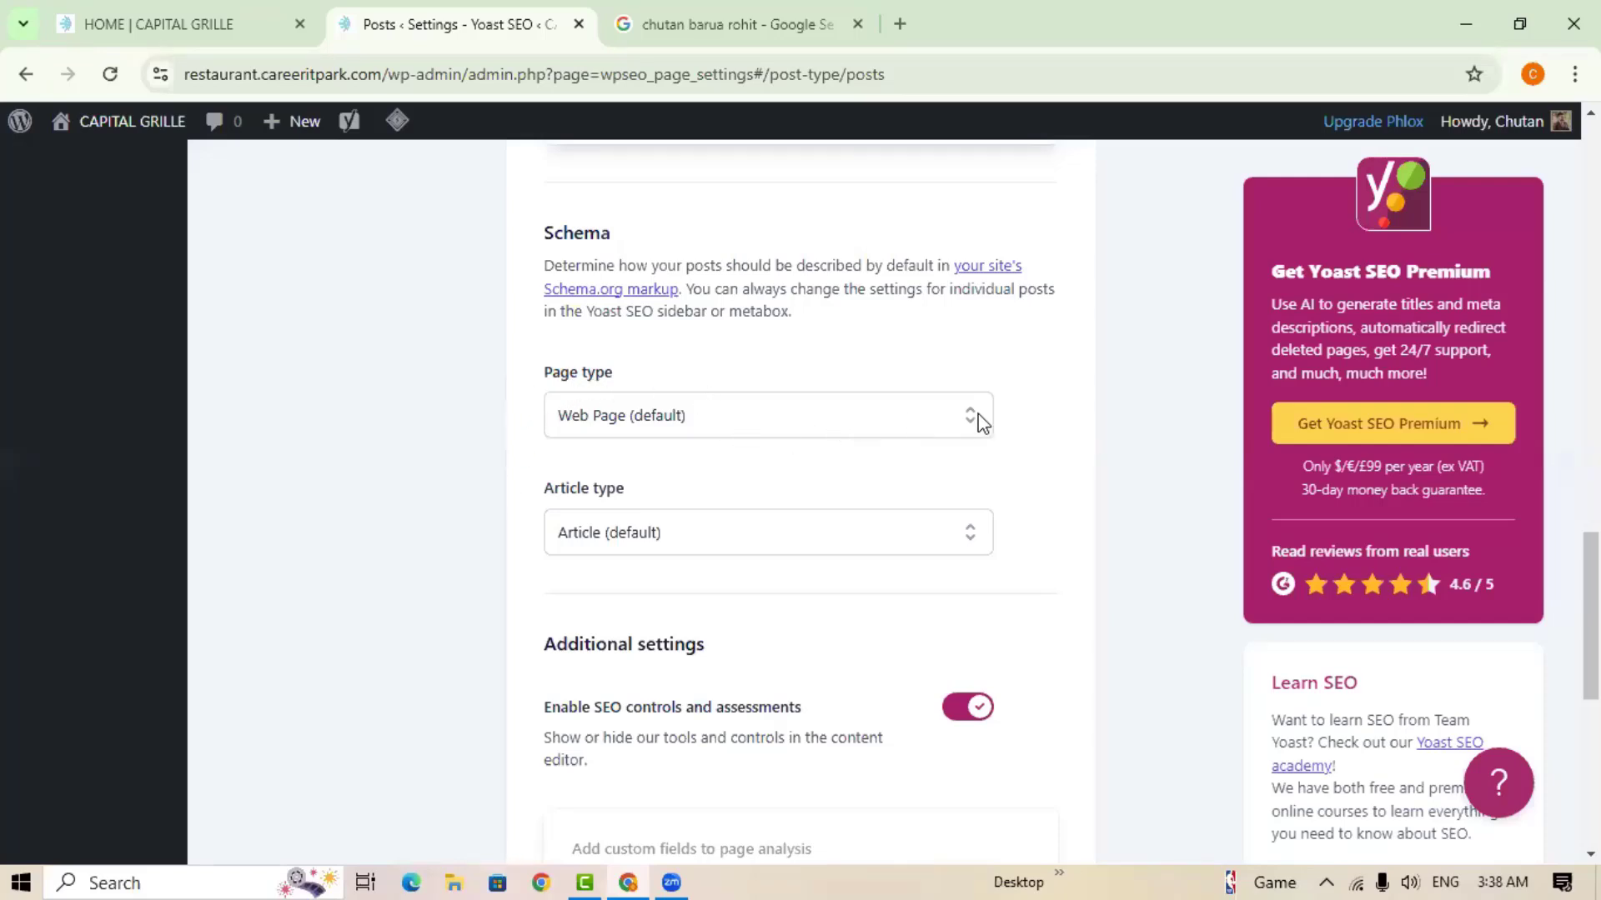
{"action": "left_click", "coordinate": [852, 408]}
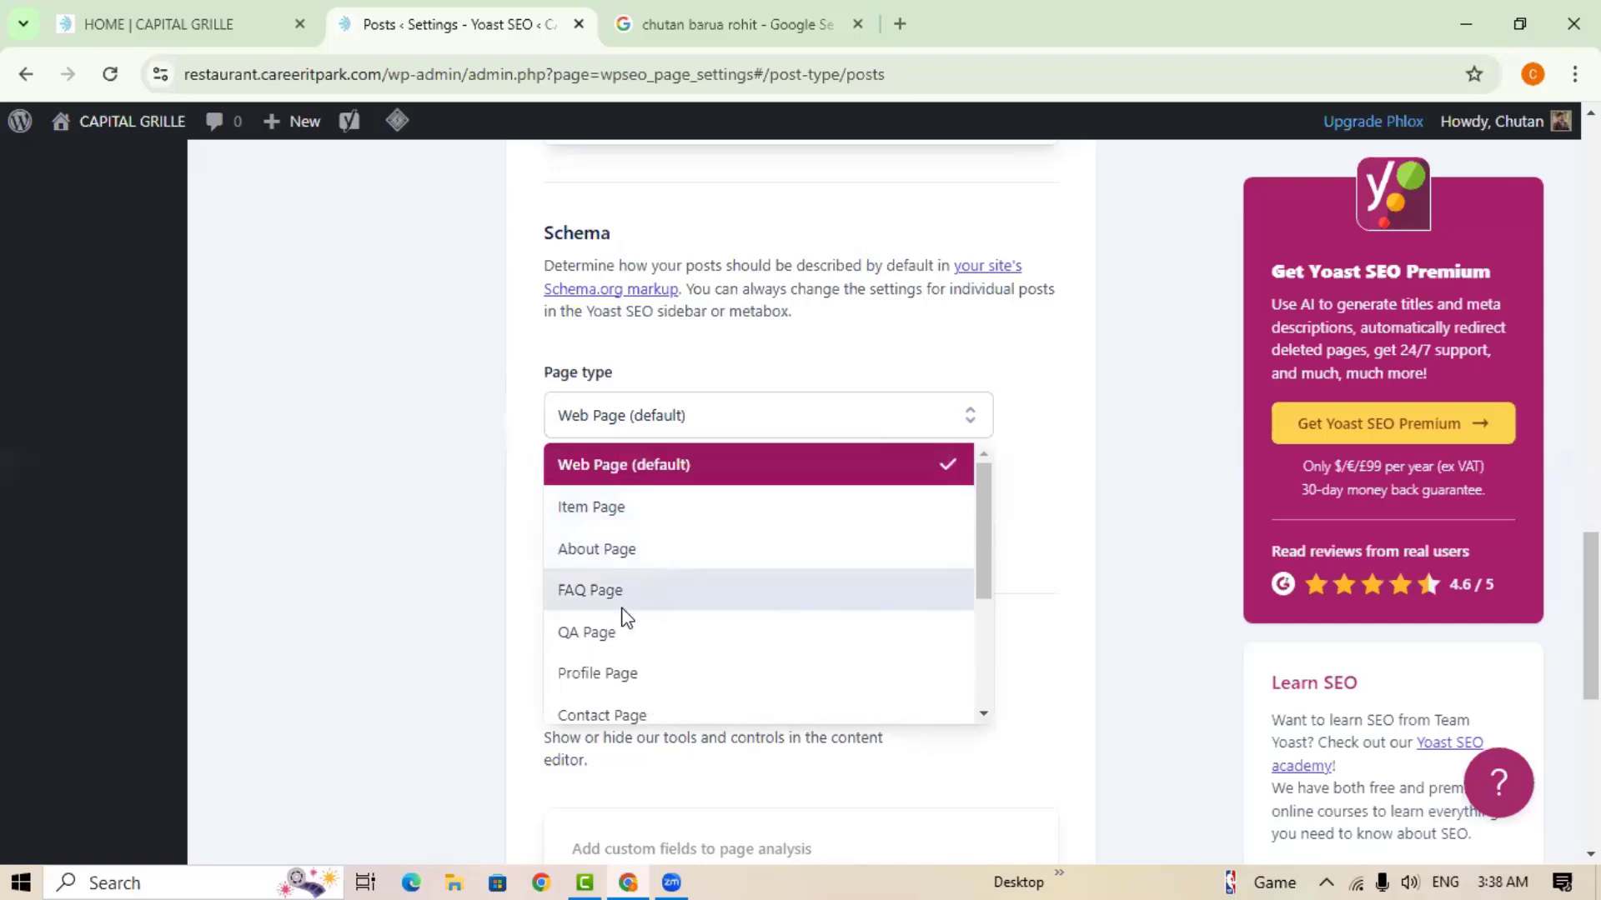
{"action": "scroll", "coordinate": [659, 667], "scroll_direction": "down", "scroll_amount": 1}
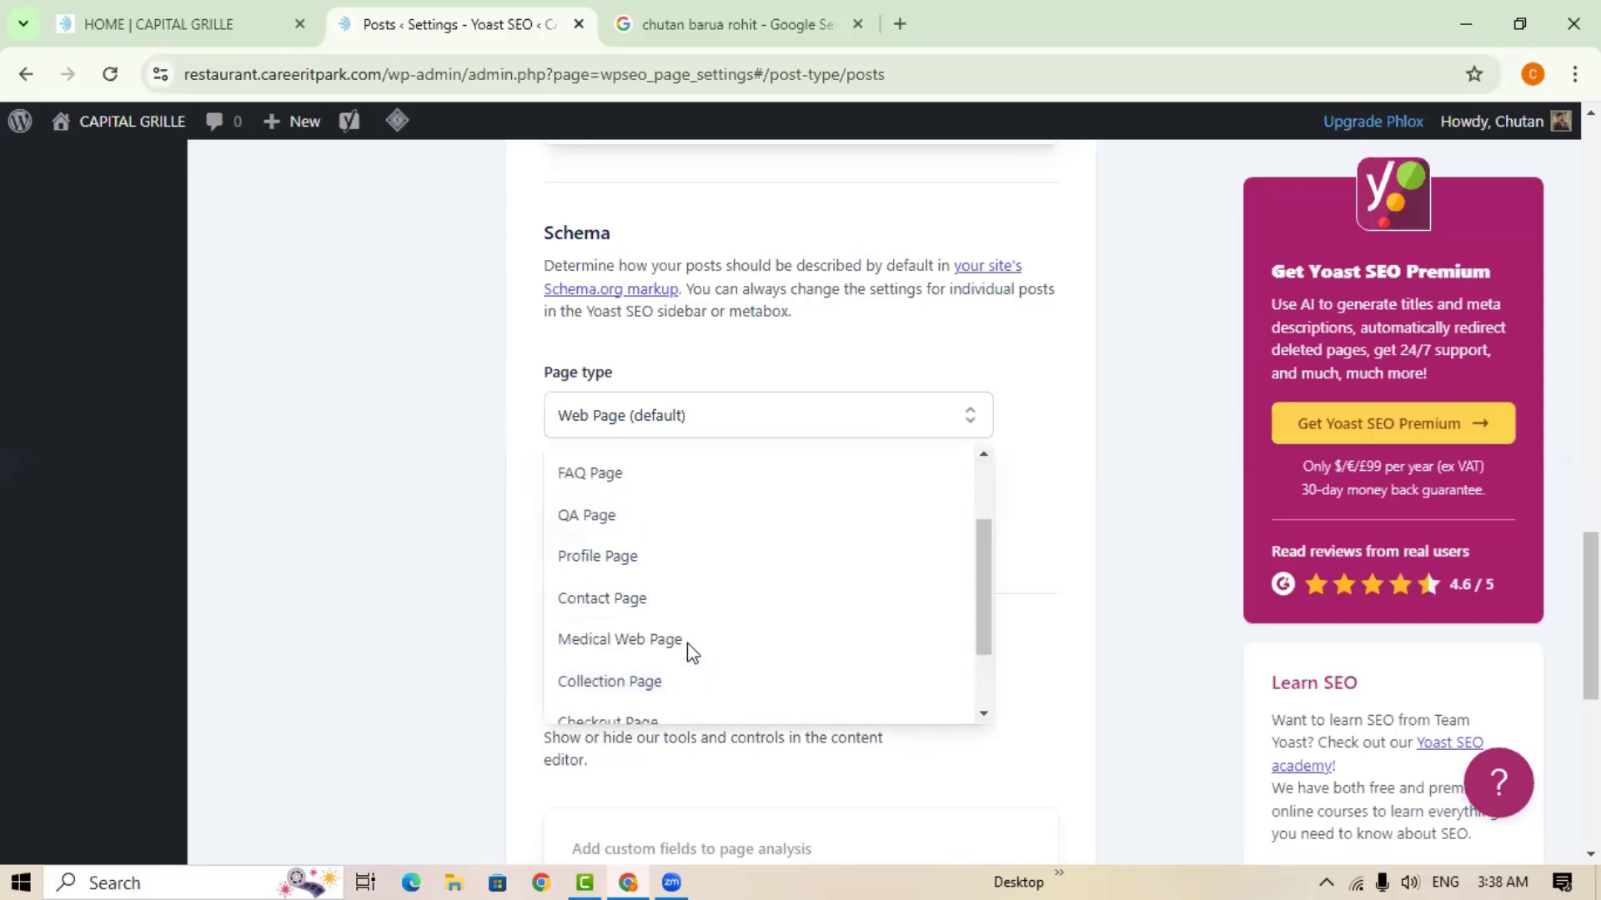
{"action": "scroll", "coordinate": [715, 662], "scroll_direction": "up", "scroll_amount": 6}
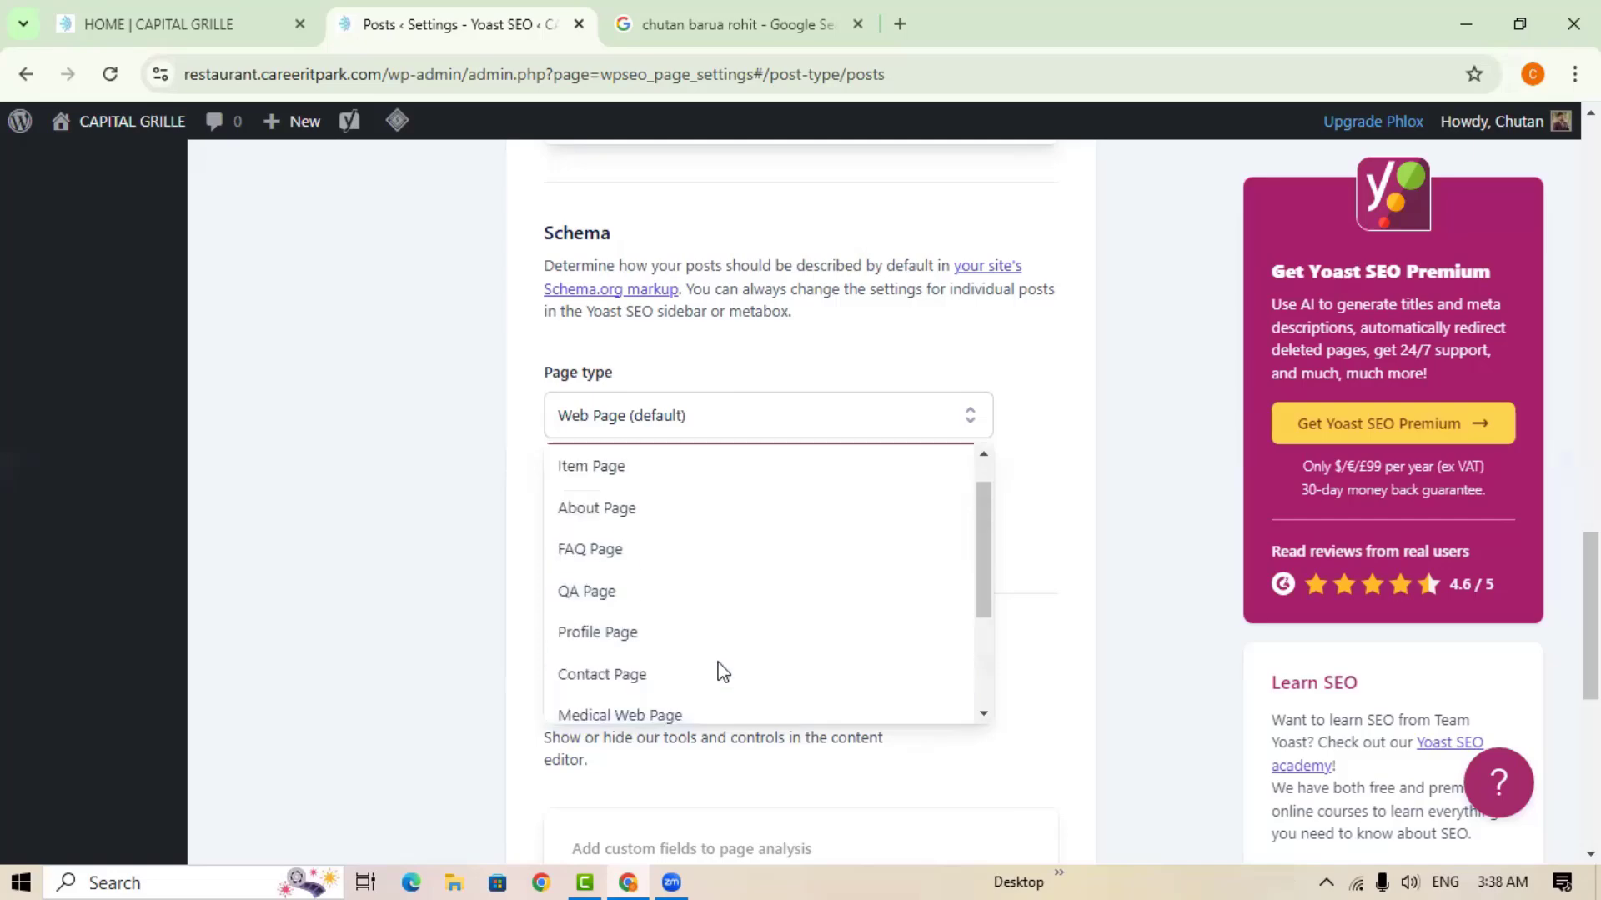
{"action": "scroll", "coordinate": [761, 639], "scroll_direction": "down", "scroll_amount": 3}
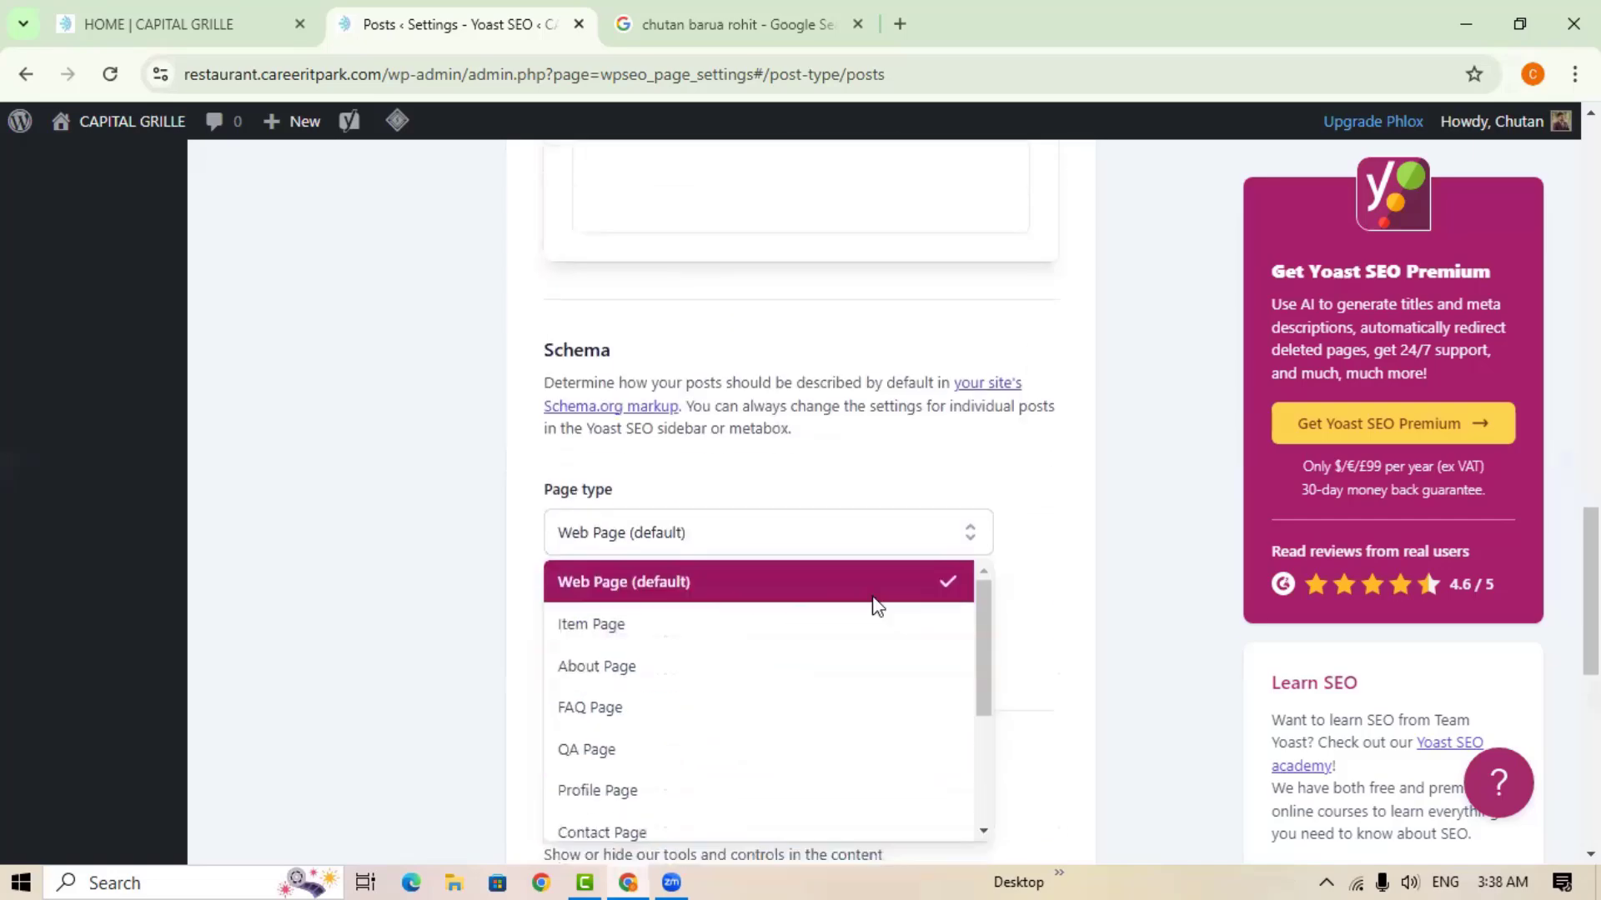
{"action": "left_click", "coordinate": [642, 584]}
Examine the schema article type options for posts and keep Article (default).
{"action": "scroll", "coordinate": [837, 578], "scroll_direction": "down", "scroll_amount": 3}
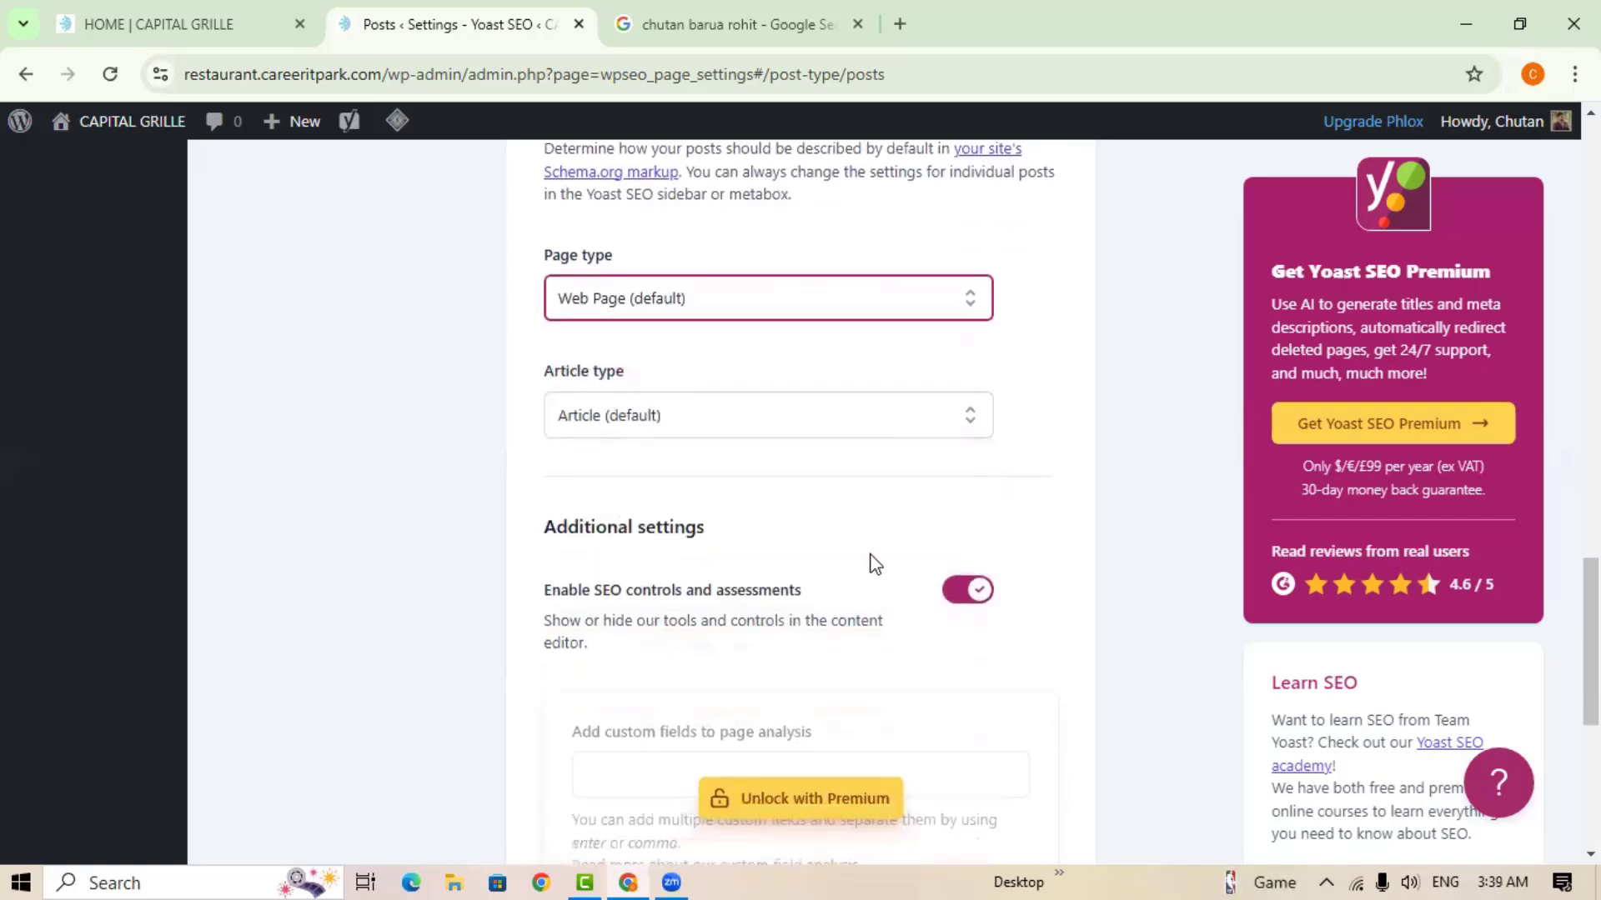
{"action": "left_click", "coordinate": [737, 424]}
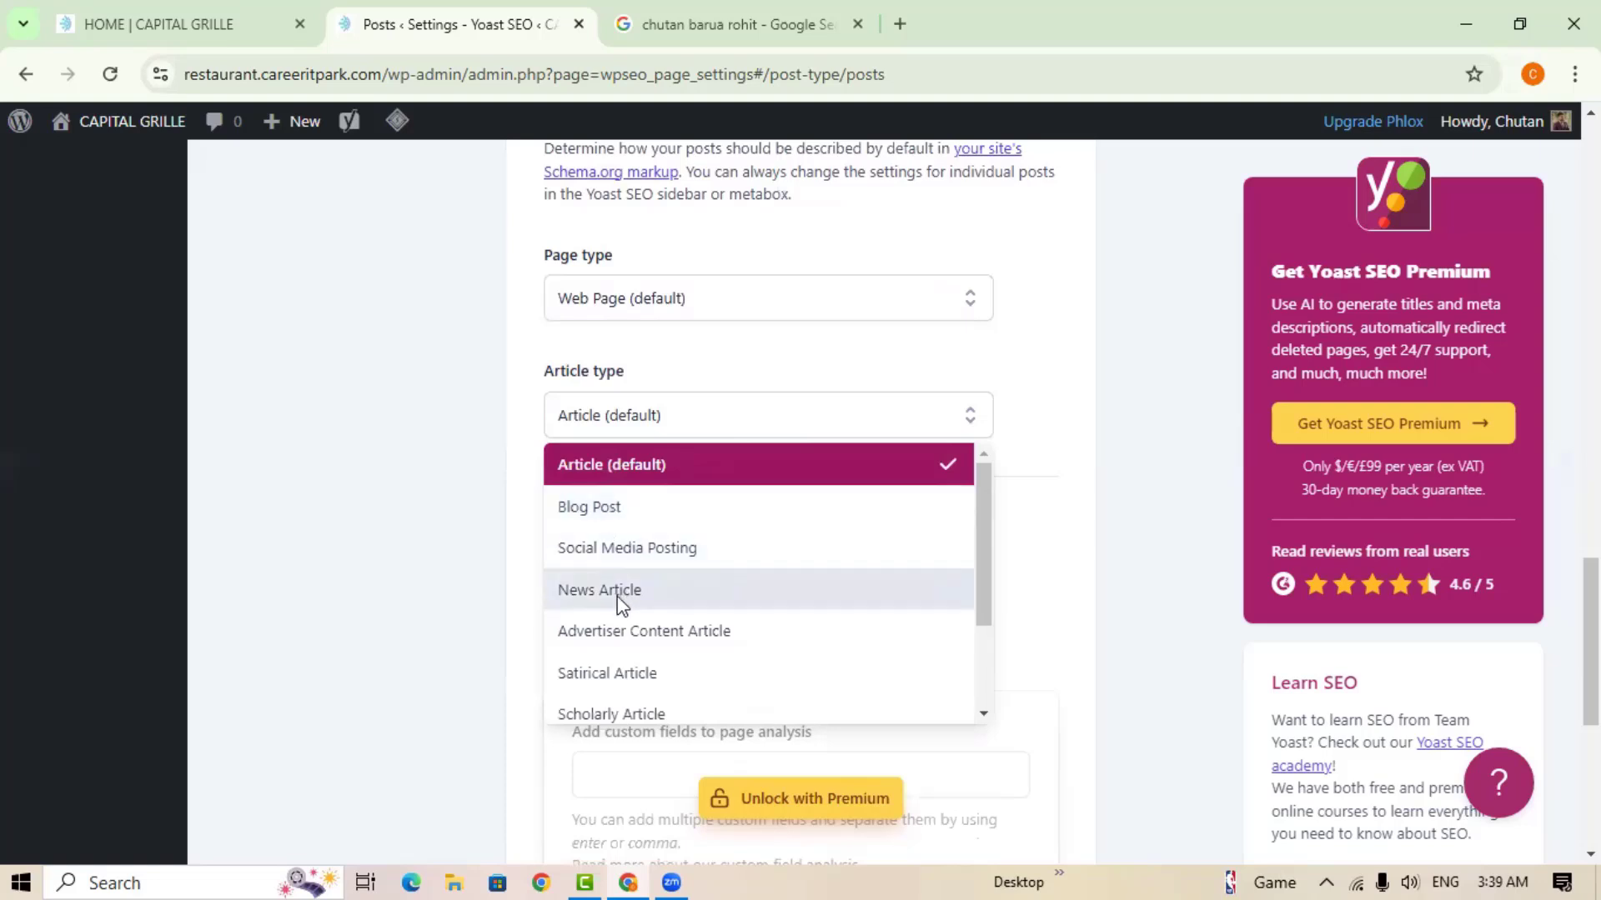
{"action": "left_click", "coordinate": [672, 475]}
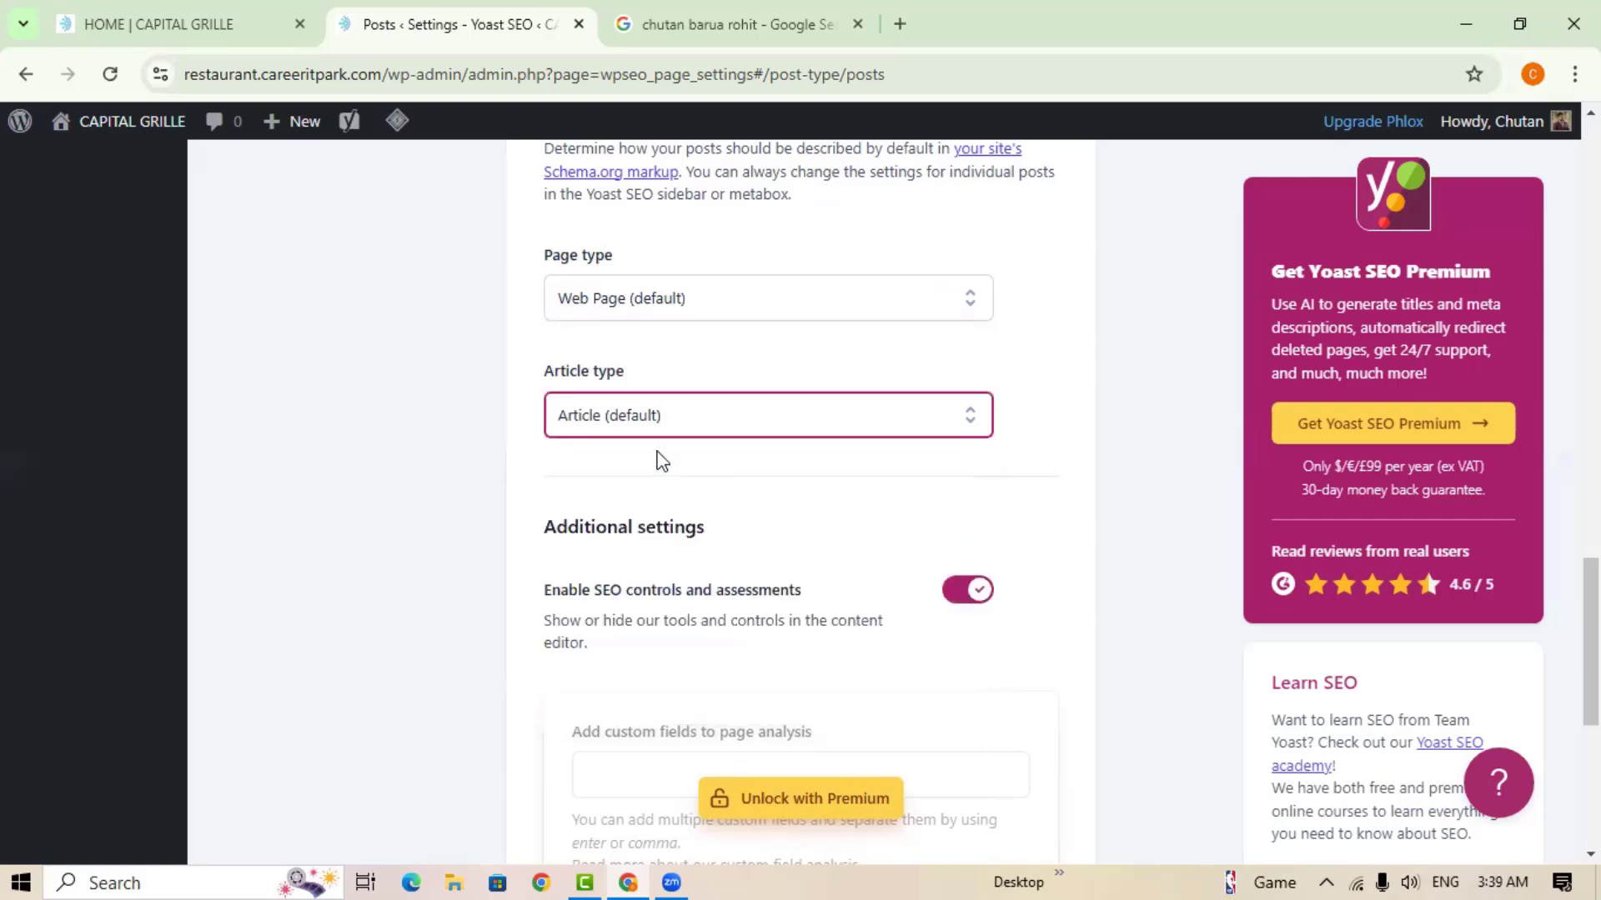
Examine the posts' additional settings for SEO controls and custom fields and return to the search appearance section.
{"action": "scroll", "coordinate": [778, 500], "scroll_direction": "down", "scroll_amount": 1}
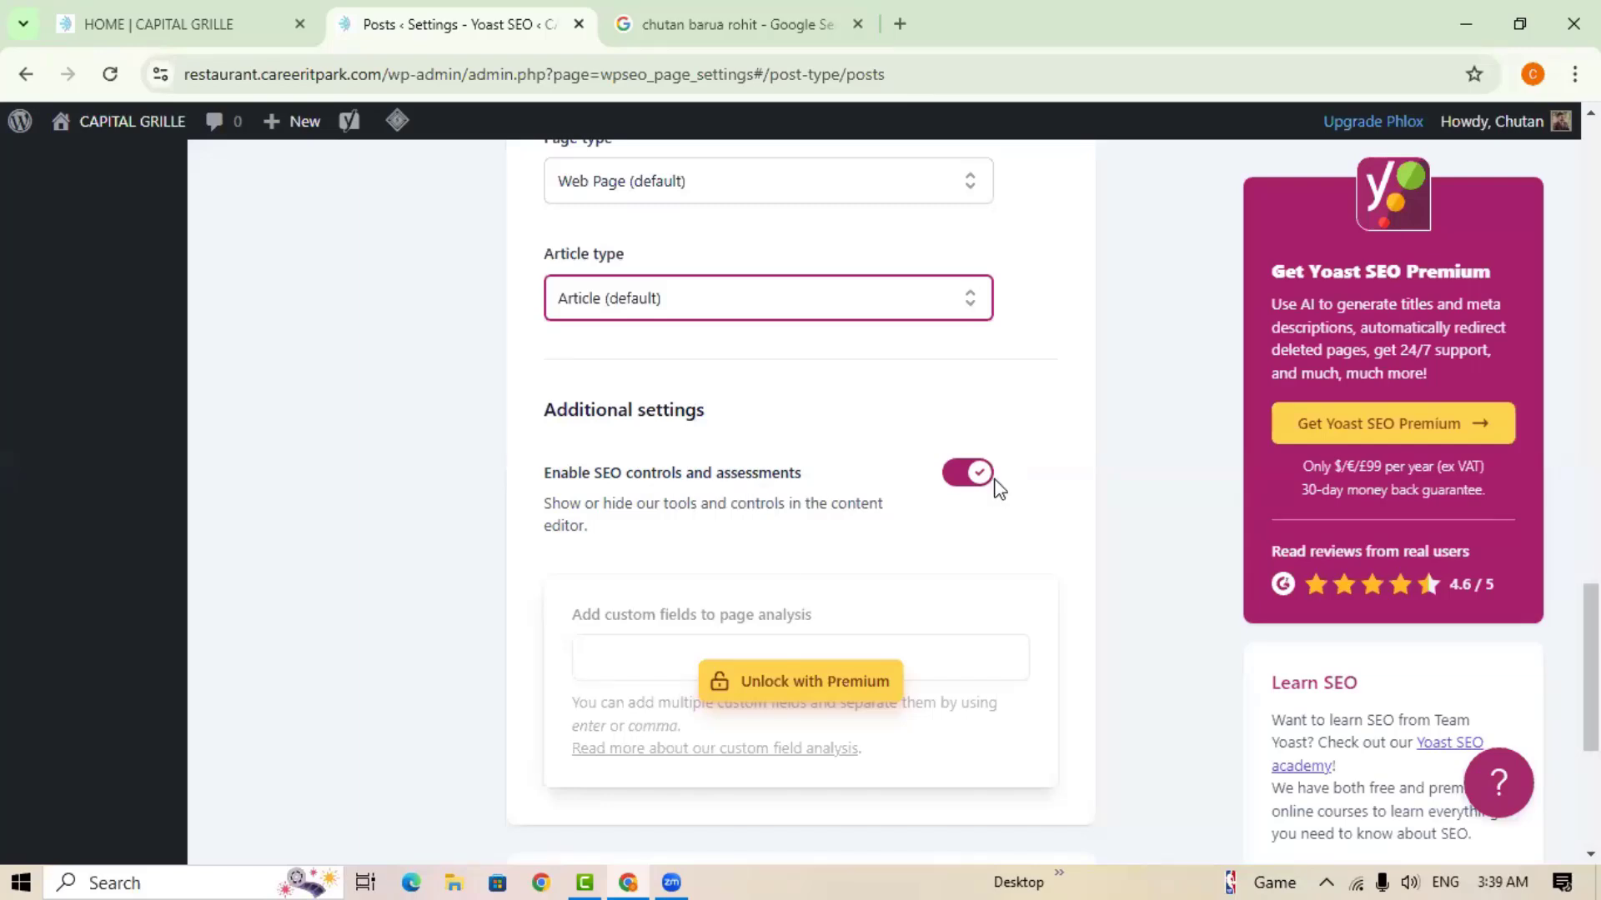
{"action": "scroll", "coordinate": [972, 500], "scroll_direction": "down", "scroll_amount": 1}
{"action": "scroll", "coordinate": [940, 553], "scroll_direction": "down", "scroll_amount": 3}
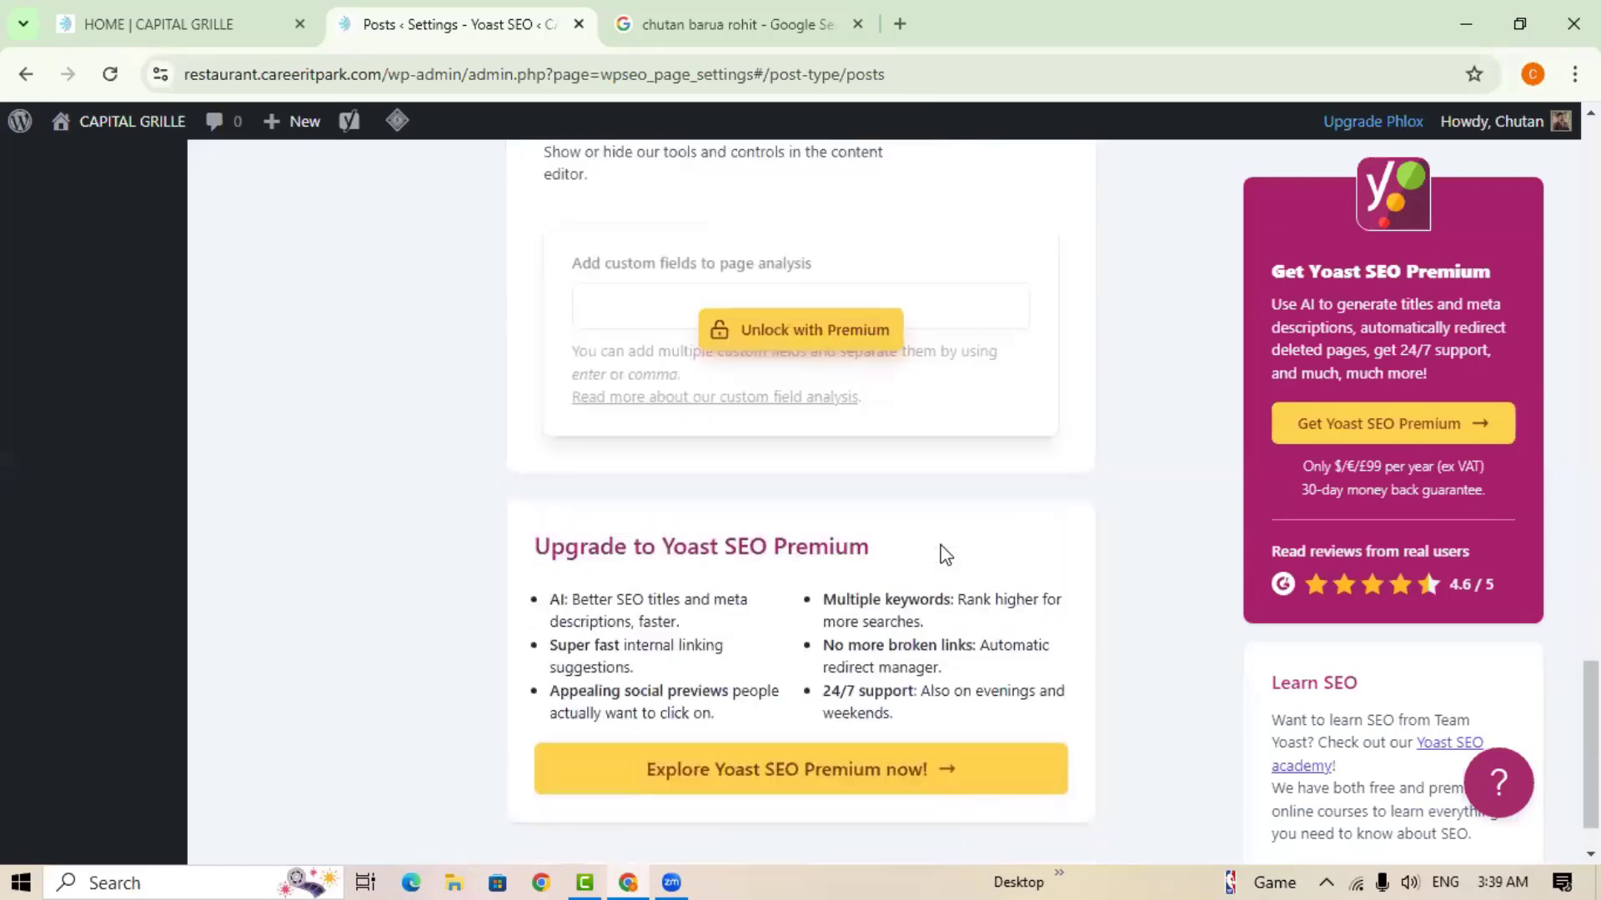
{"action": "scroll", "coordinate": [453, 609], "scroll_direction": "up", "scroll_amount": 3}
{"action": "scroll", "coordinate": [453, 605], "scroll_direction": "up", "scroll_amount": 15}
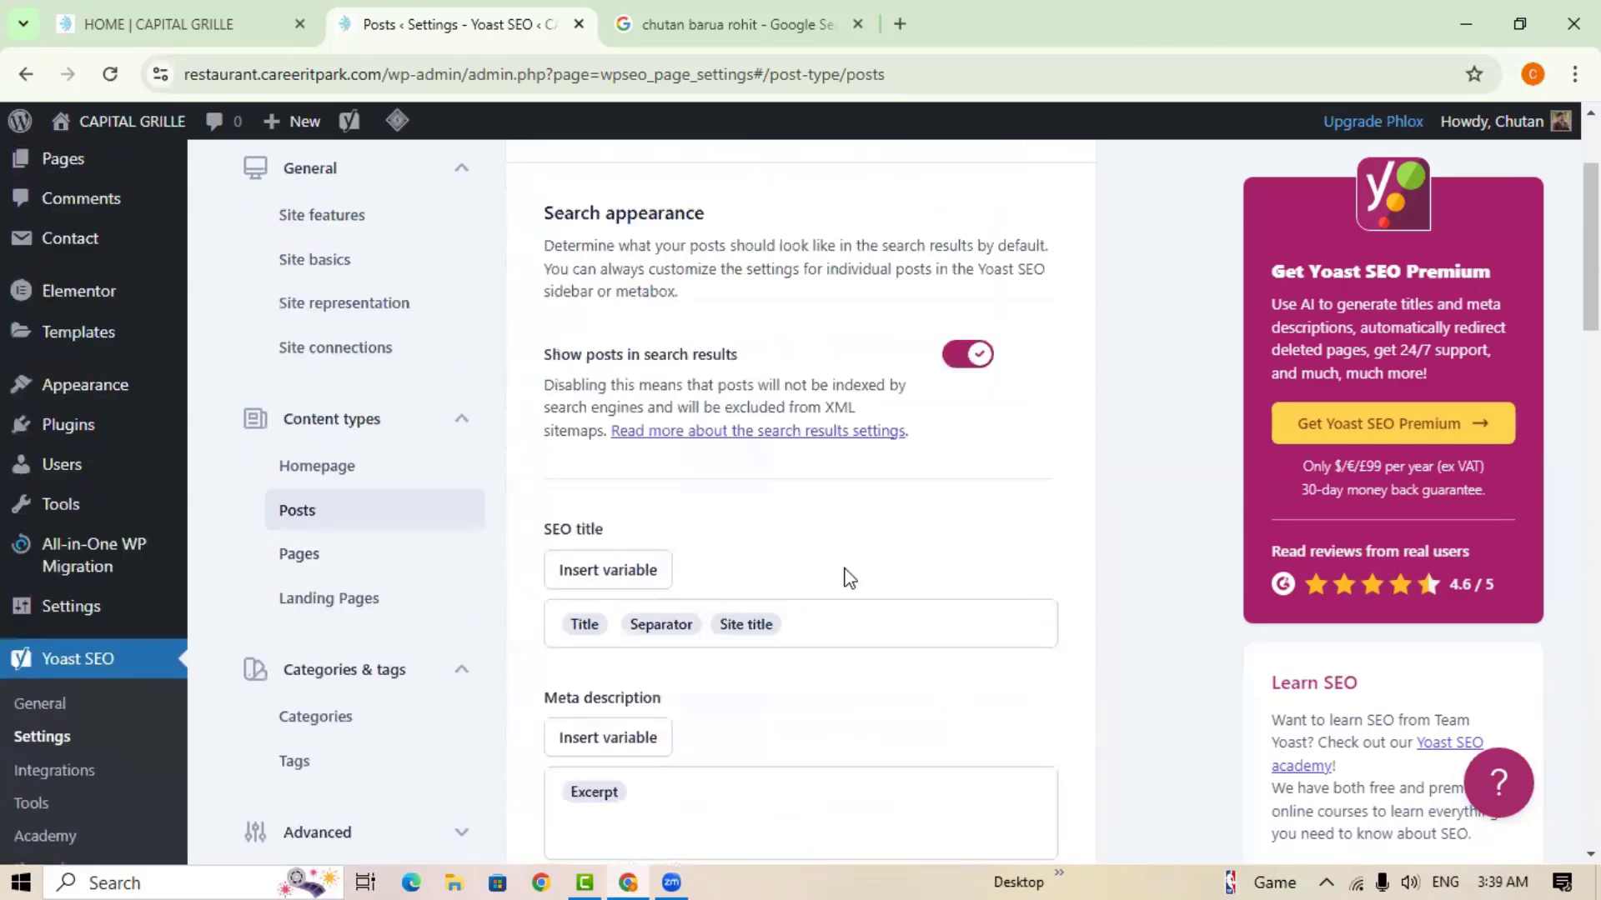
Open the Pages content type settings and remove the Page variable from the SEO title, leaving Title, Separator and Site title.
{"action": "left_click", "coordinate": [310, 557]}
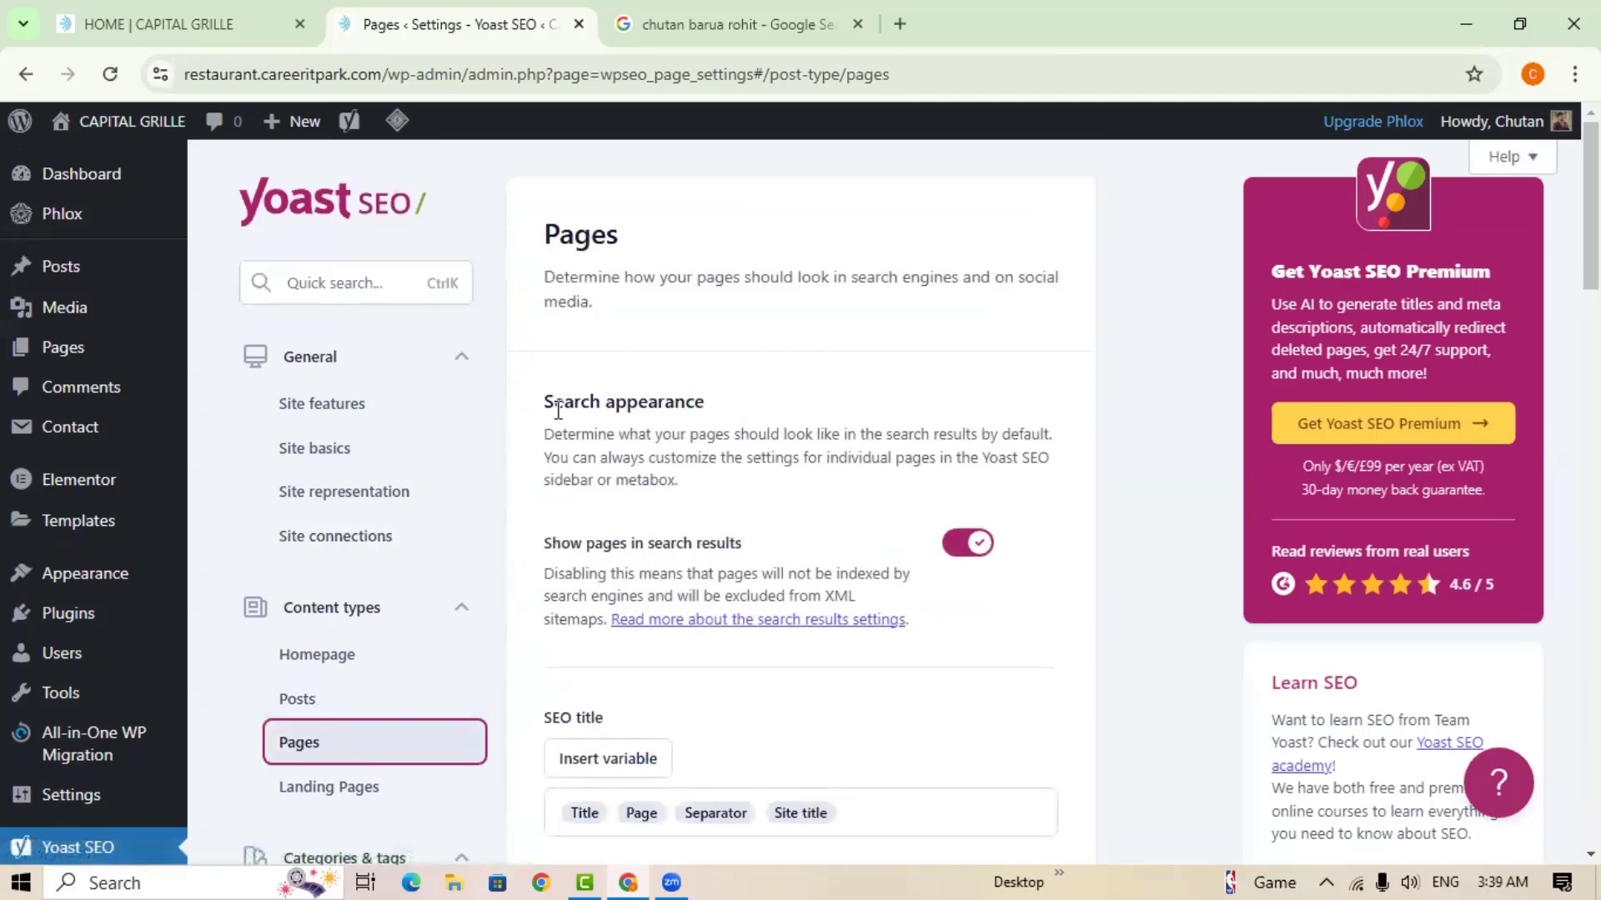
{"action": "scroll", "coordinate": [959, 561], "scroll_direction": "down", "scroll_amount": 1}
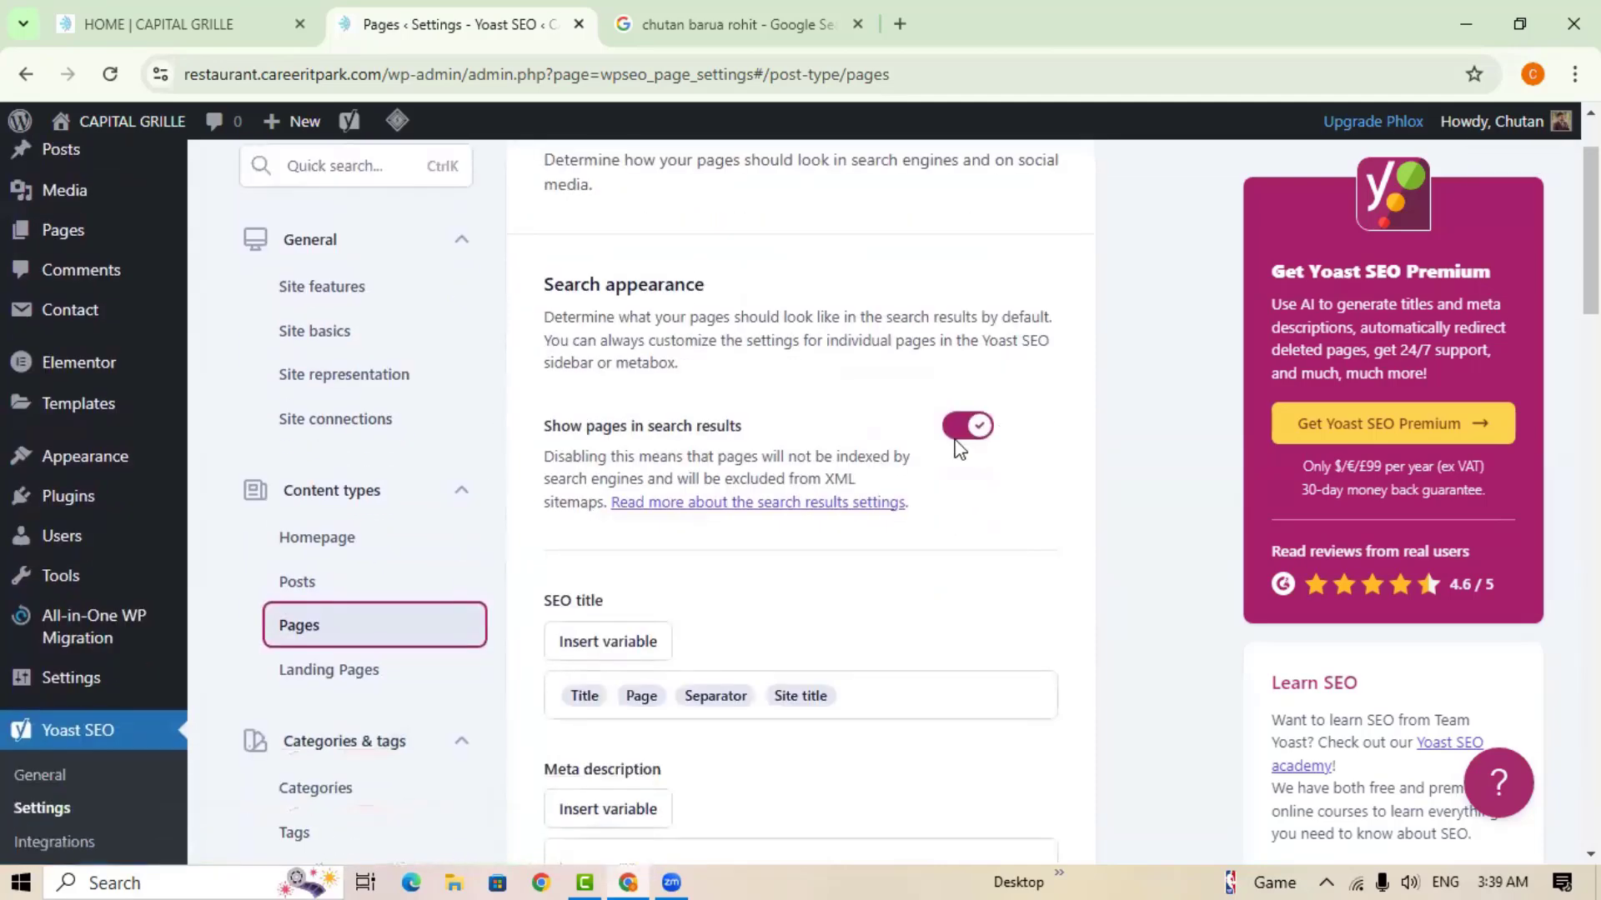
{"action": "left_click", "coordinate": [660, 700]}
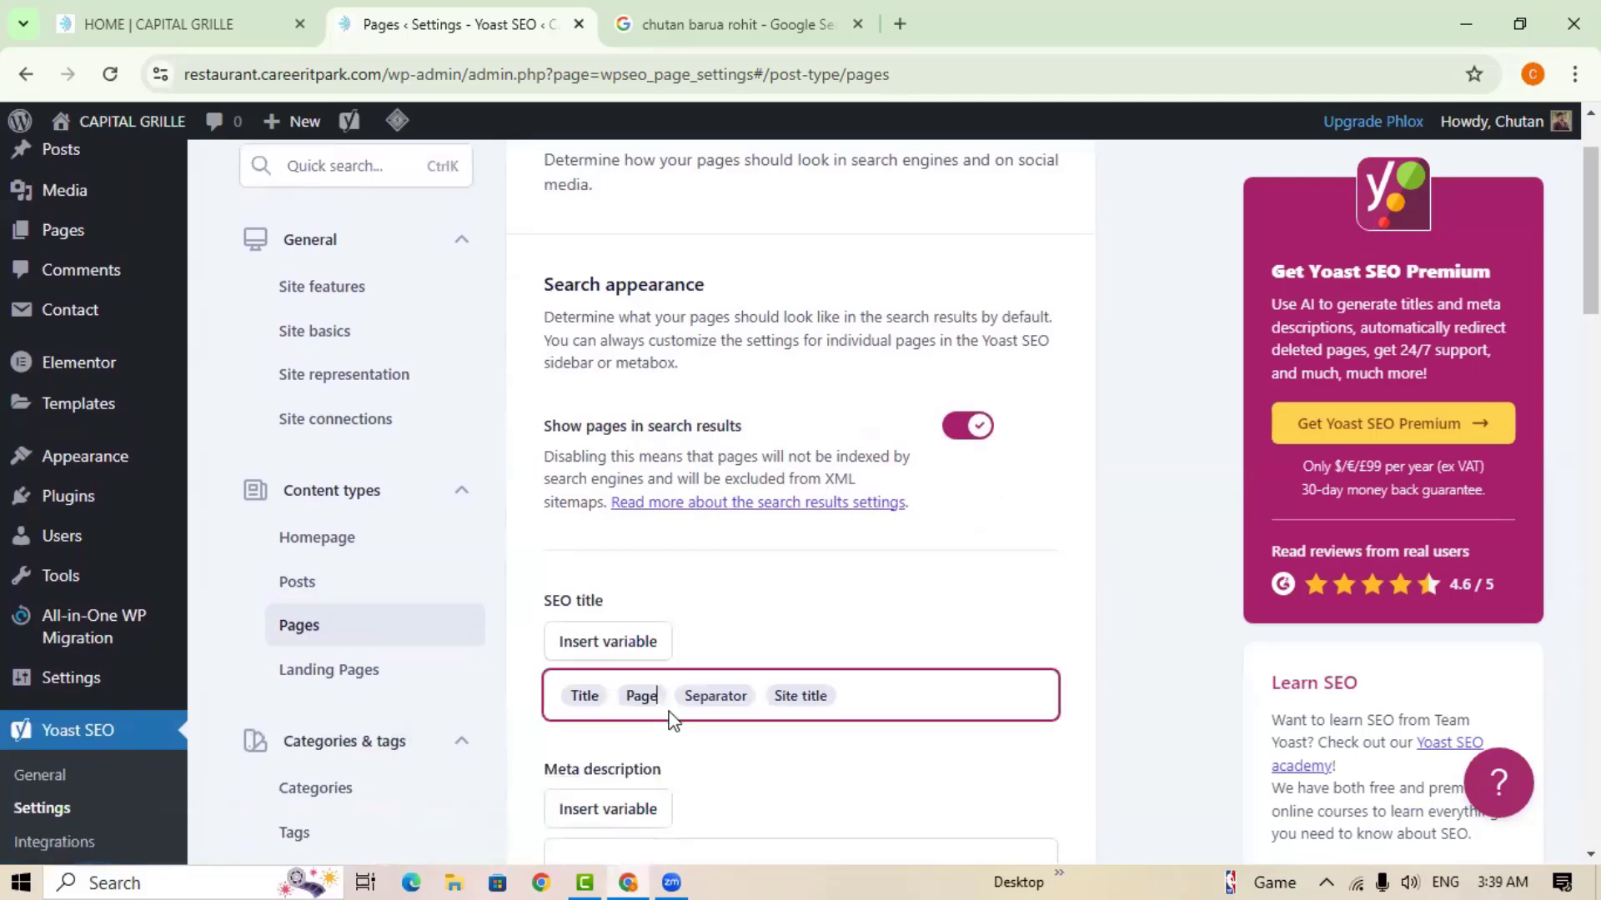
{"action": "key", "text": "BackSpace"}
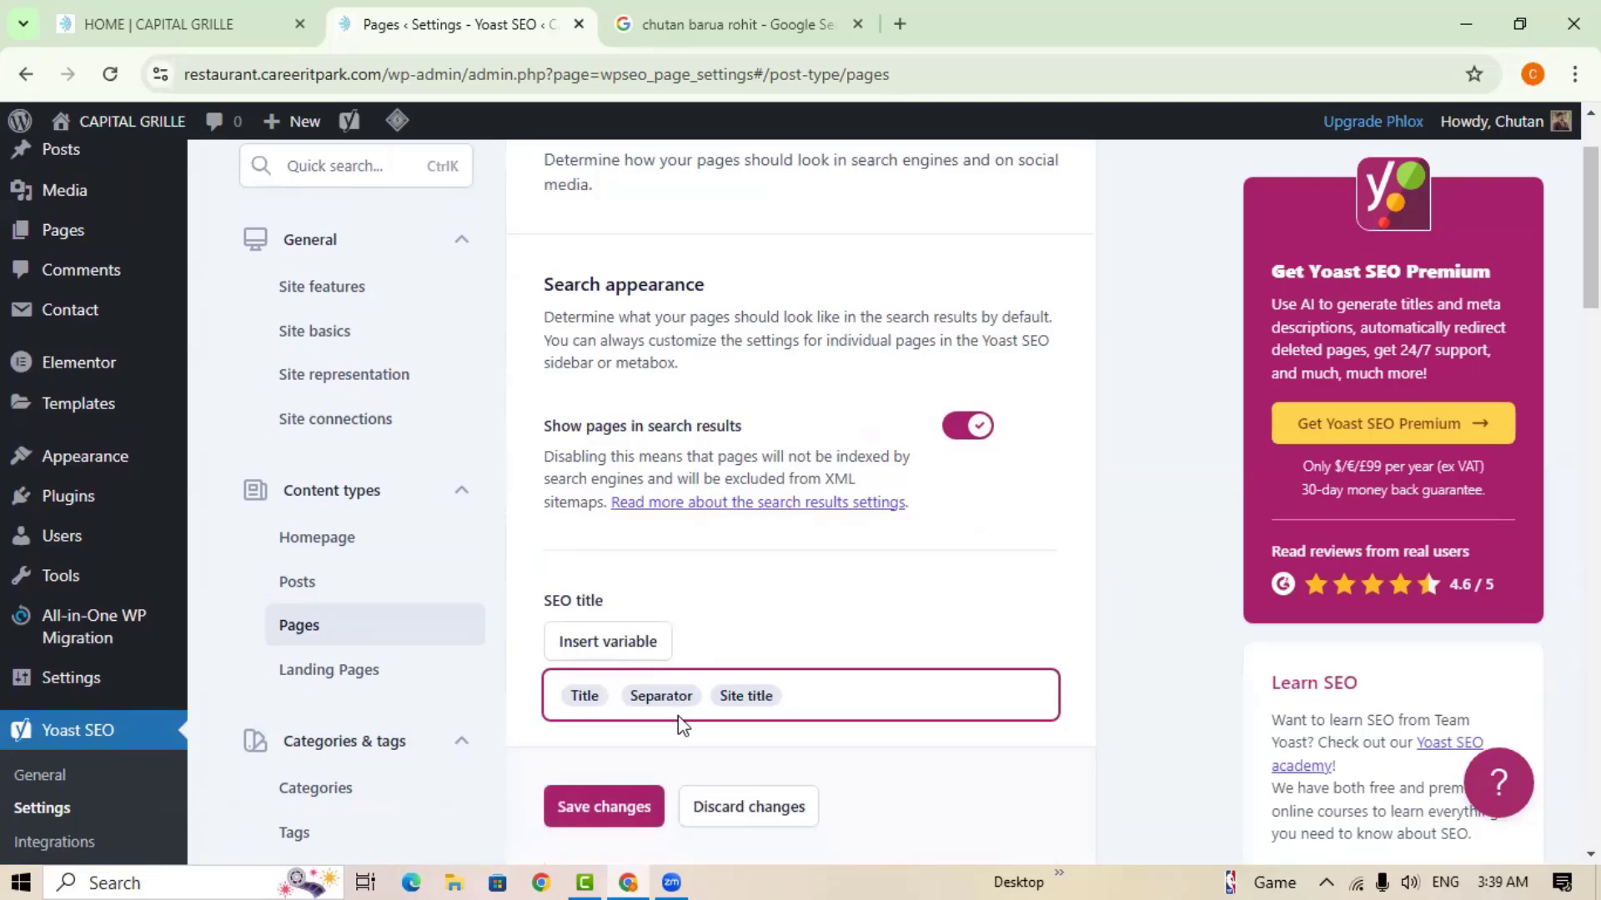
Check how titles and descriptions look in the open Google search results and return to the Pages settings.
{"action": "scroll", "coordinate": [800, 680], "scroll_direction": "down", "scroll_amount": 2}
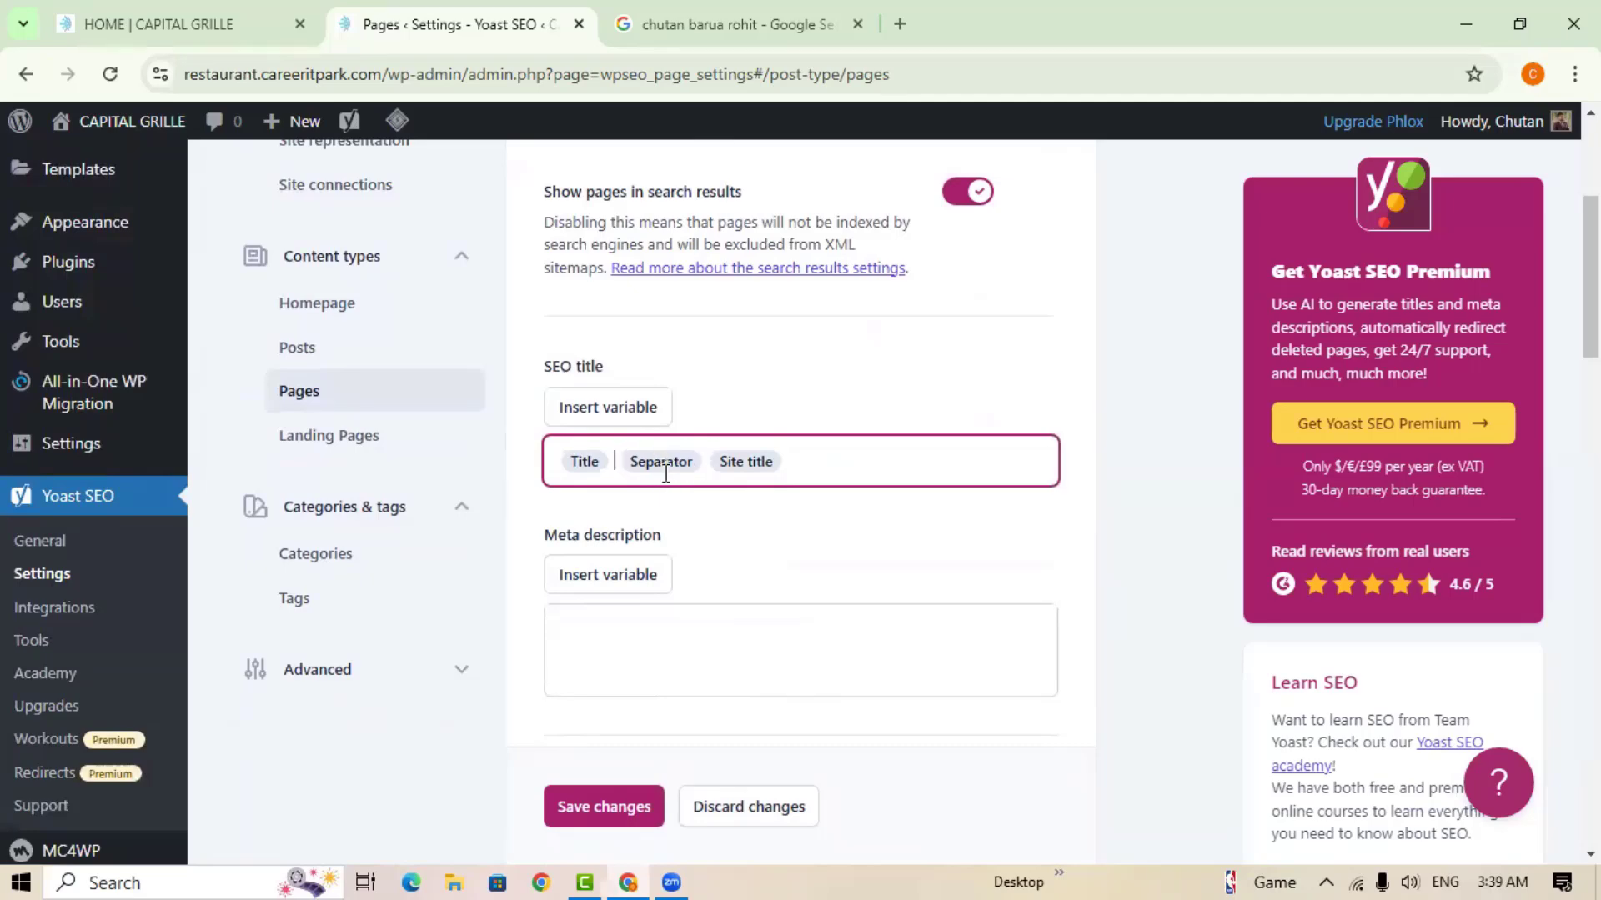
{"action": "left_click", "coordinate": [715, 18]}
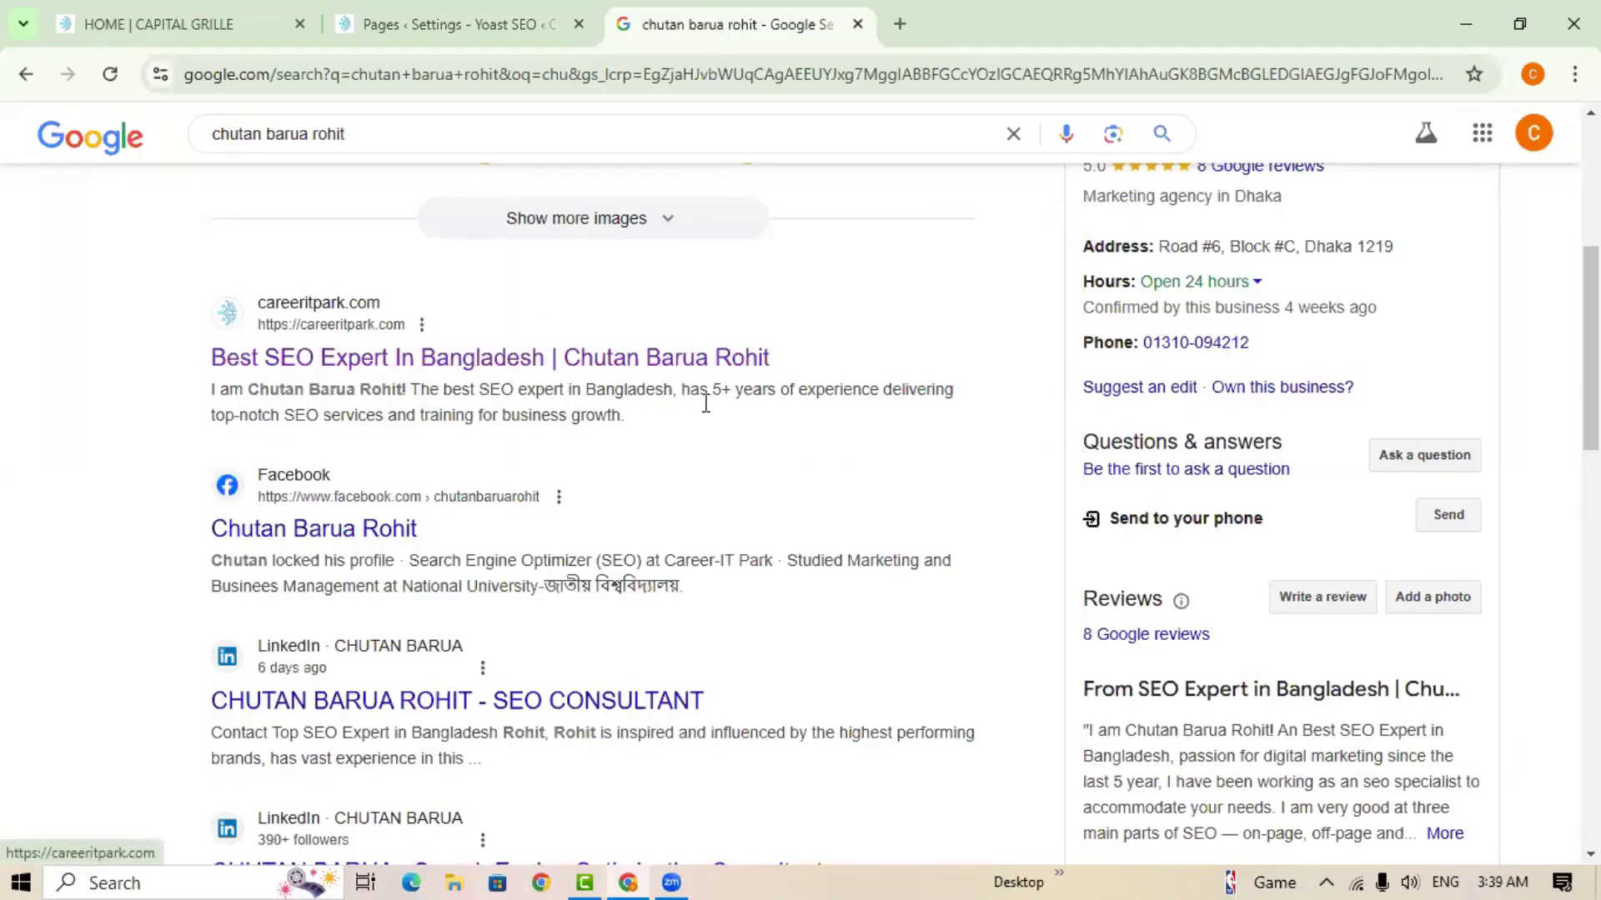
{"action": "left_click", "coordinate": [482, 19]}
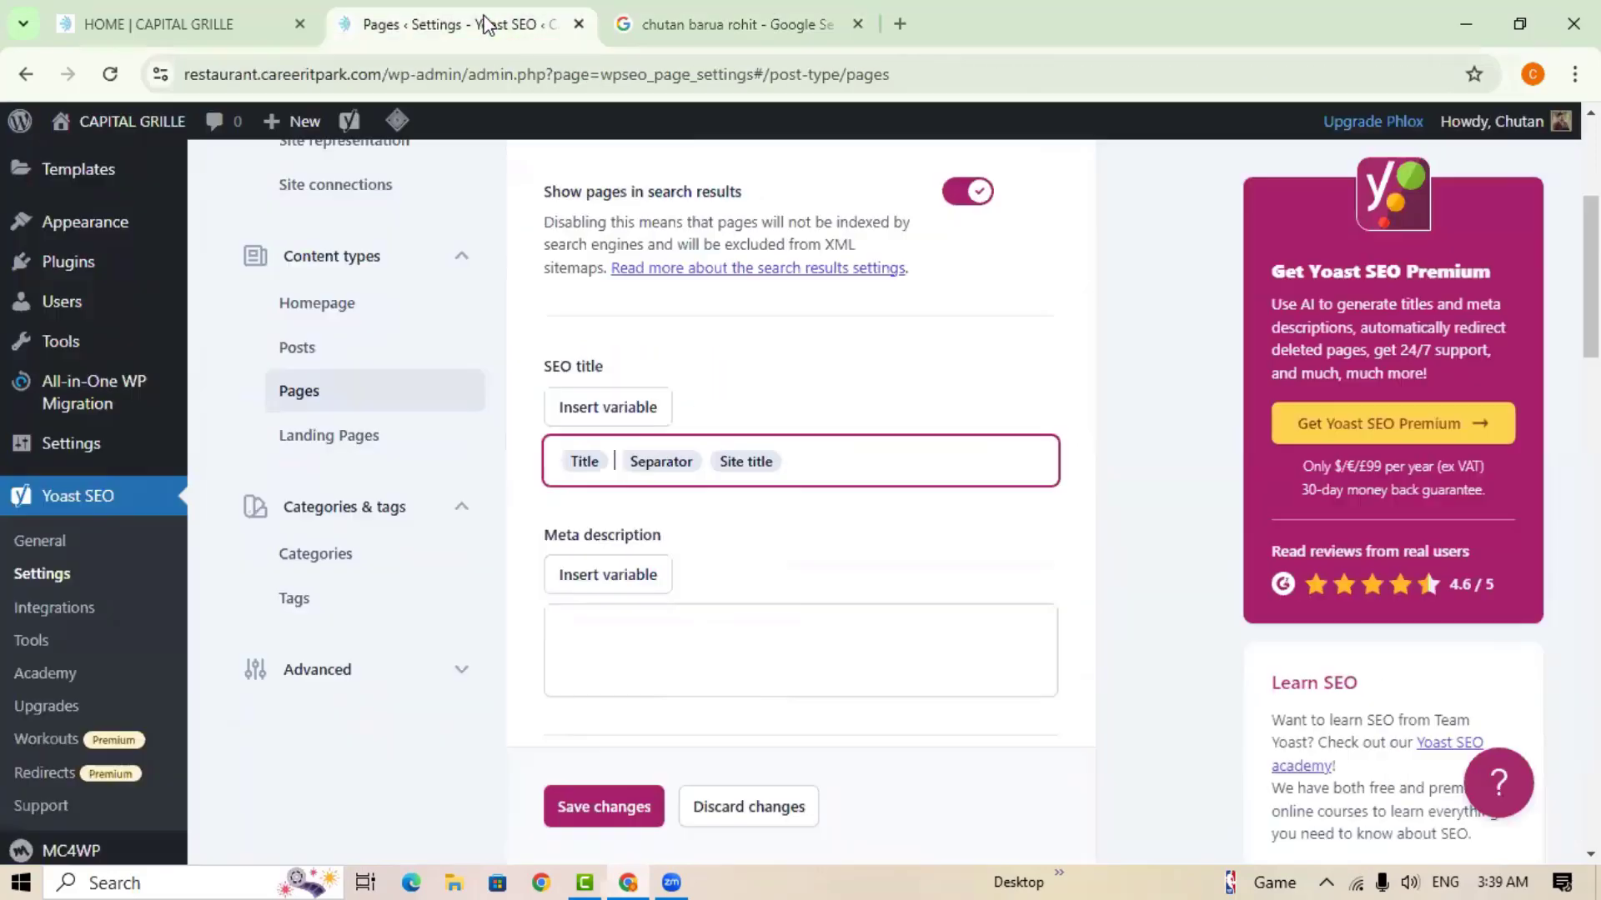
Insert the Excerpt variable as the default meta description for pages.
{"action": "scroll", "coordinate": [751, 446], "scroll_direction": "down", "scroll_amount": 3}
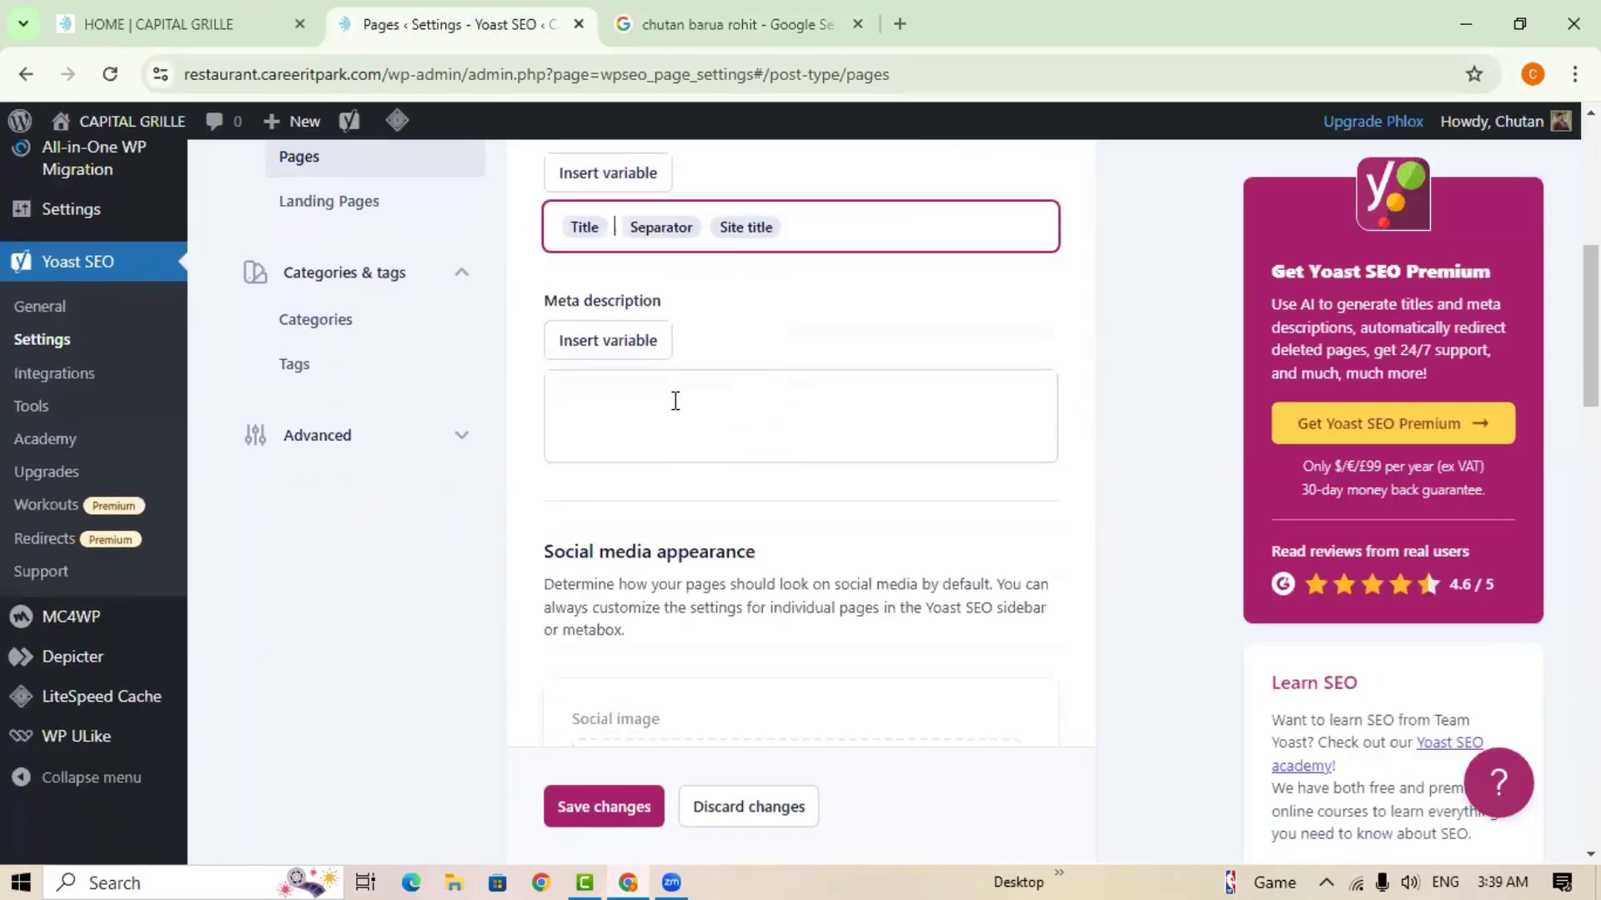
{"action": "left_click", "coordinate": [675, 401]}
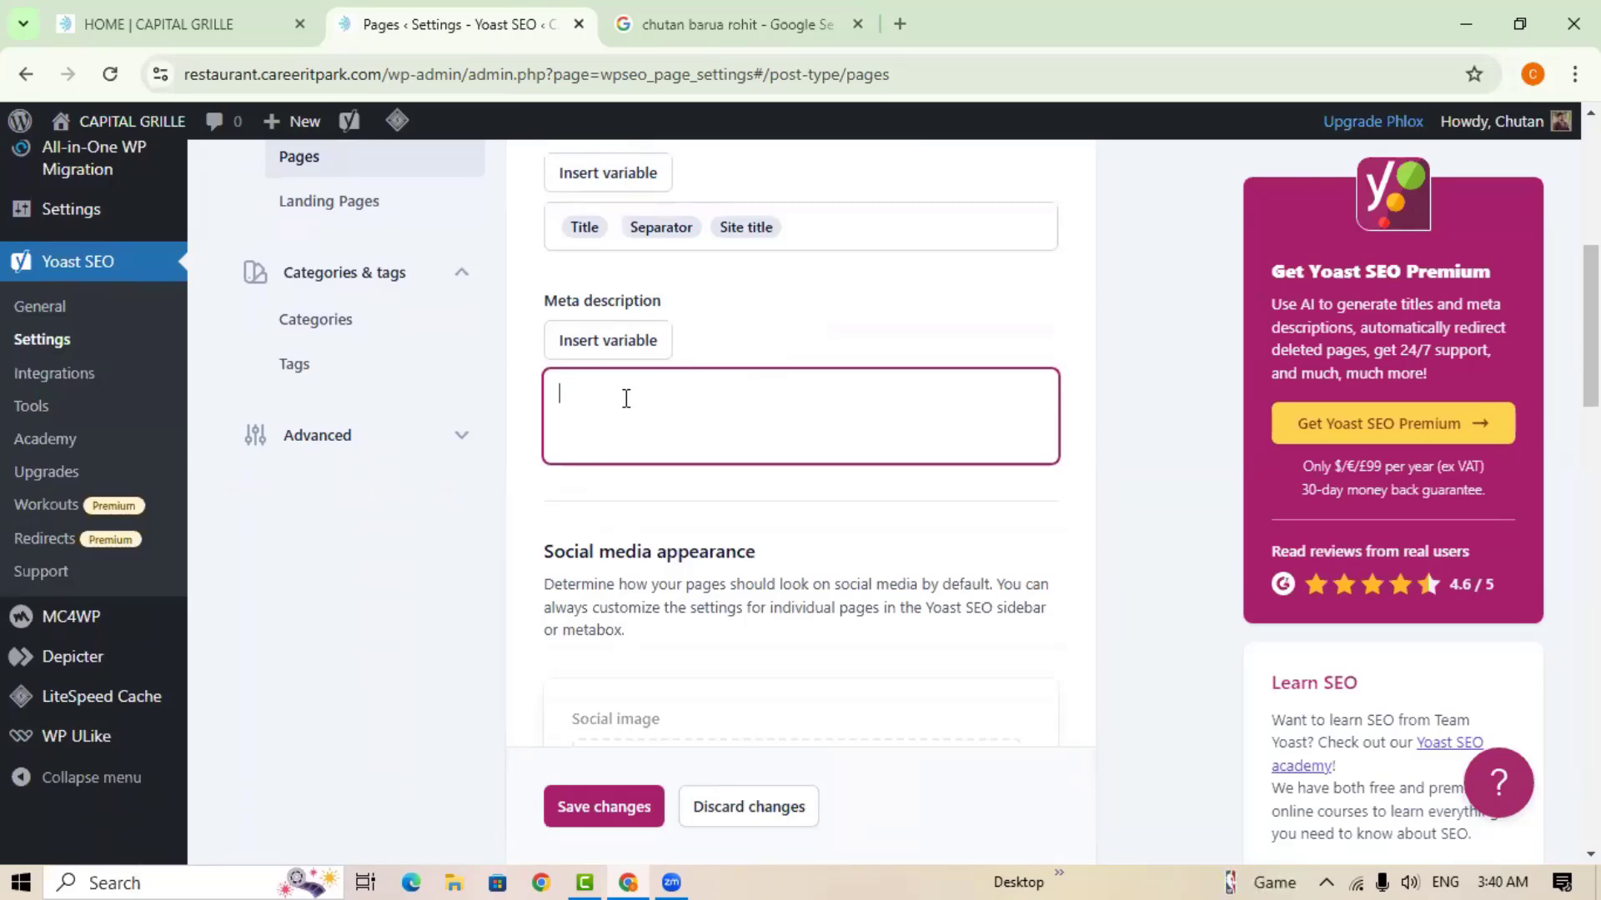
{"action": "left_click", "coordinate": [611, 341]}
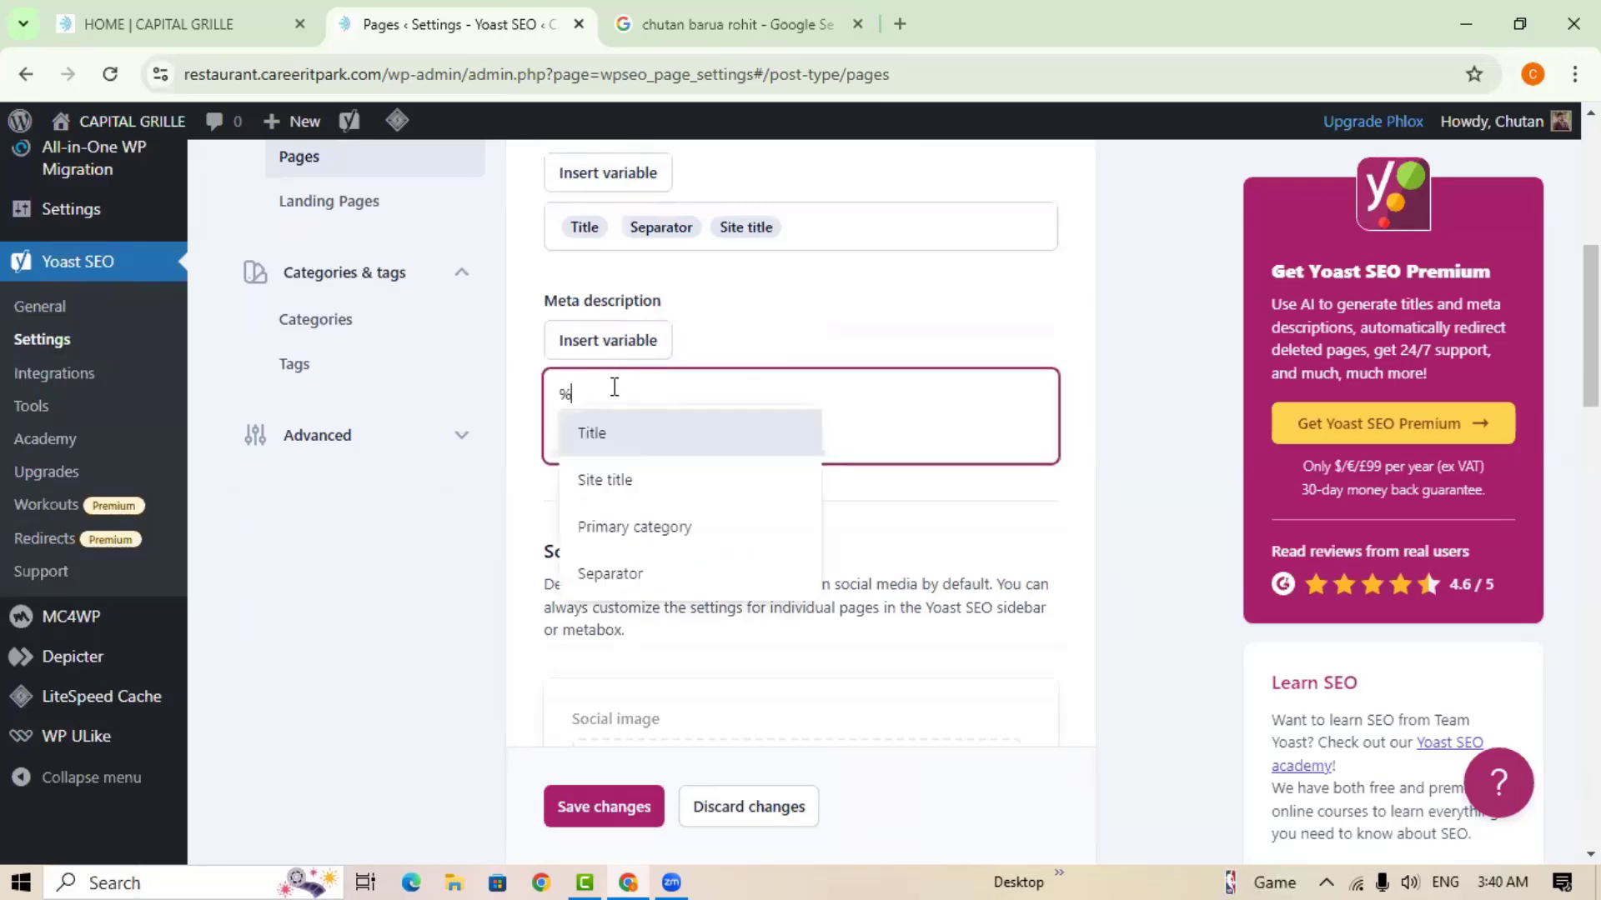
{"action": "type", "text": "e"}
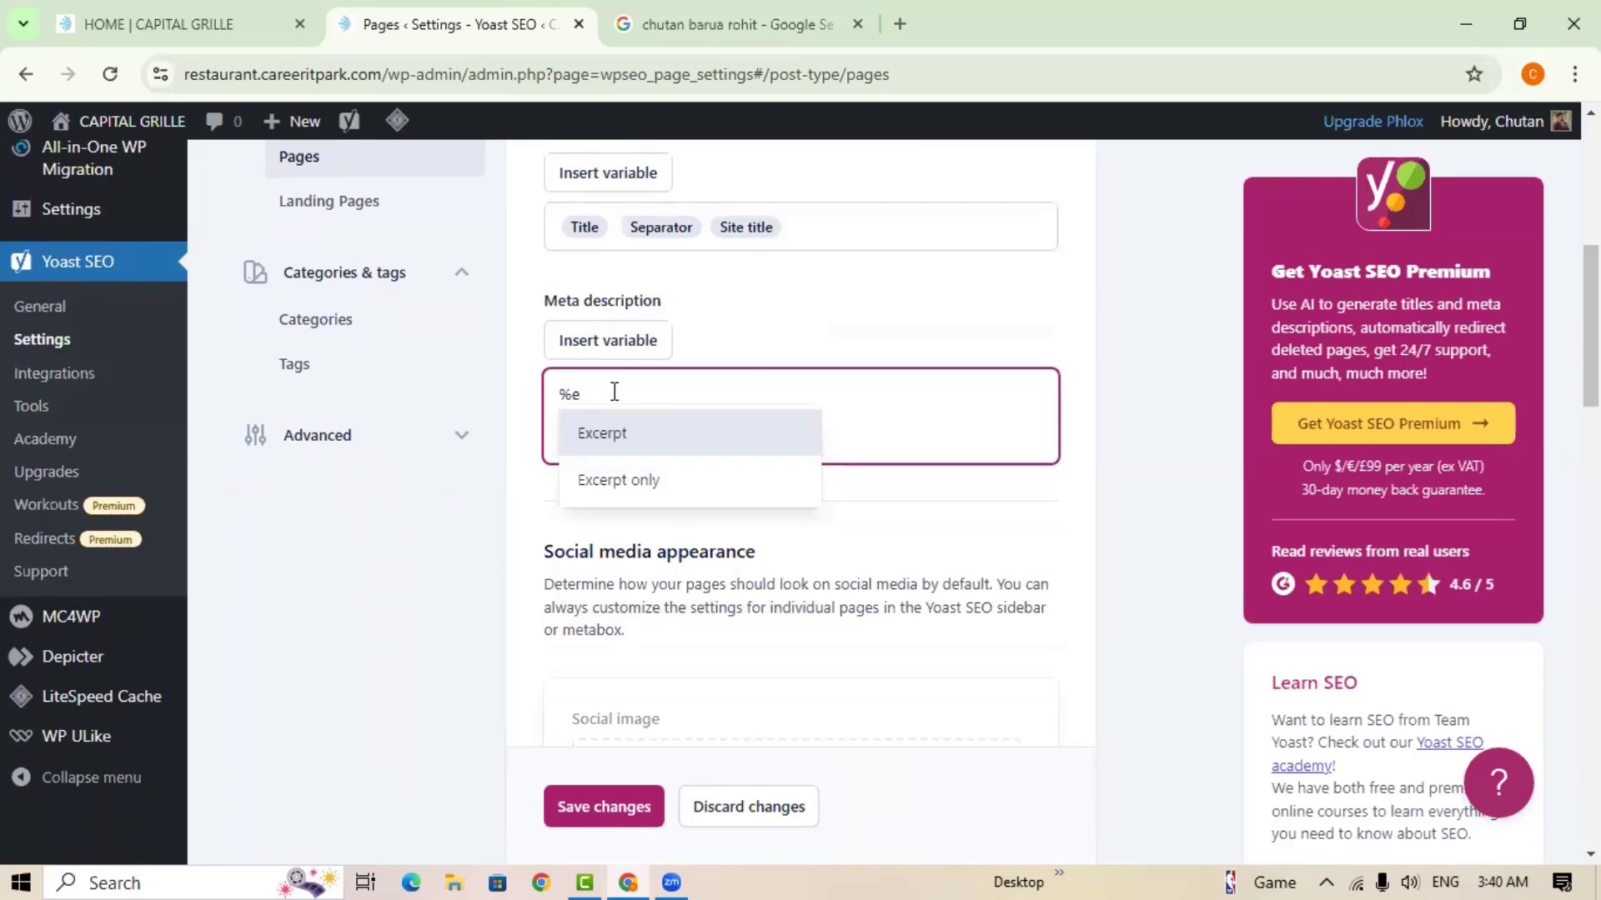
{"action": "type", "text": "x"}
{"action": "left_click", "coordinate": [613, 438]}
Examine the pages' social media appearance section and the schema page type and article type settings.
{"action": "scroll", "coordinate": [758, 486], "scroll_direction": "down", "scroll_amount": 1}
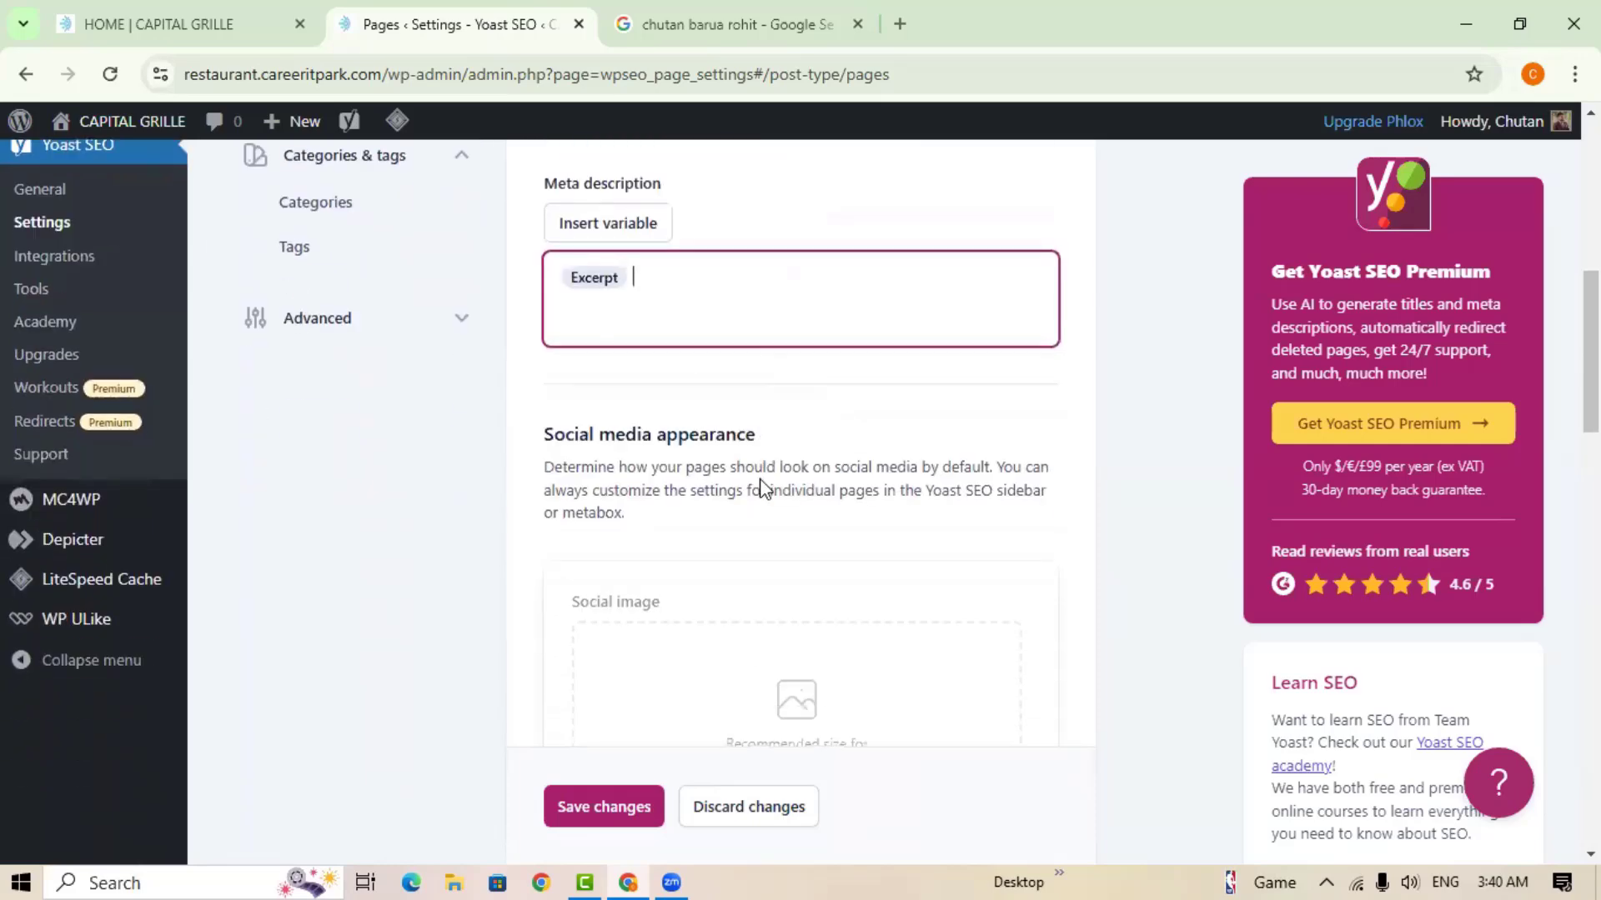
{"action": "scroll", "coordinate": [761, 481], "scroll_direction": "down", "scroll_amount": 2}
{"action": "scroll", "coordinate": [779, 475], "scroll_direction": "down", "scroll_amount": 2}
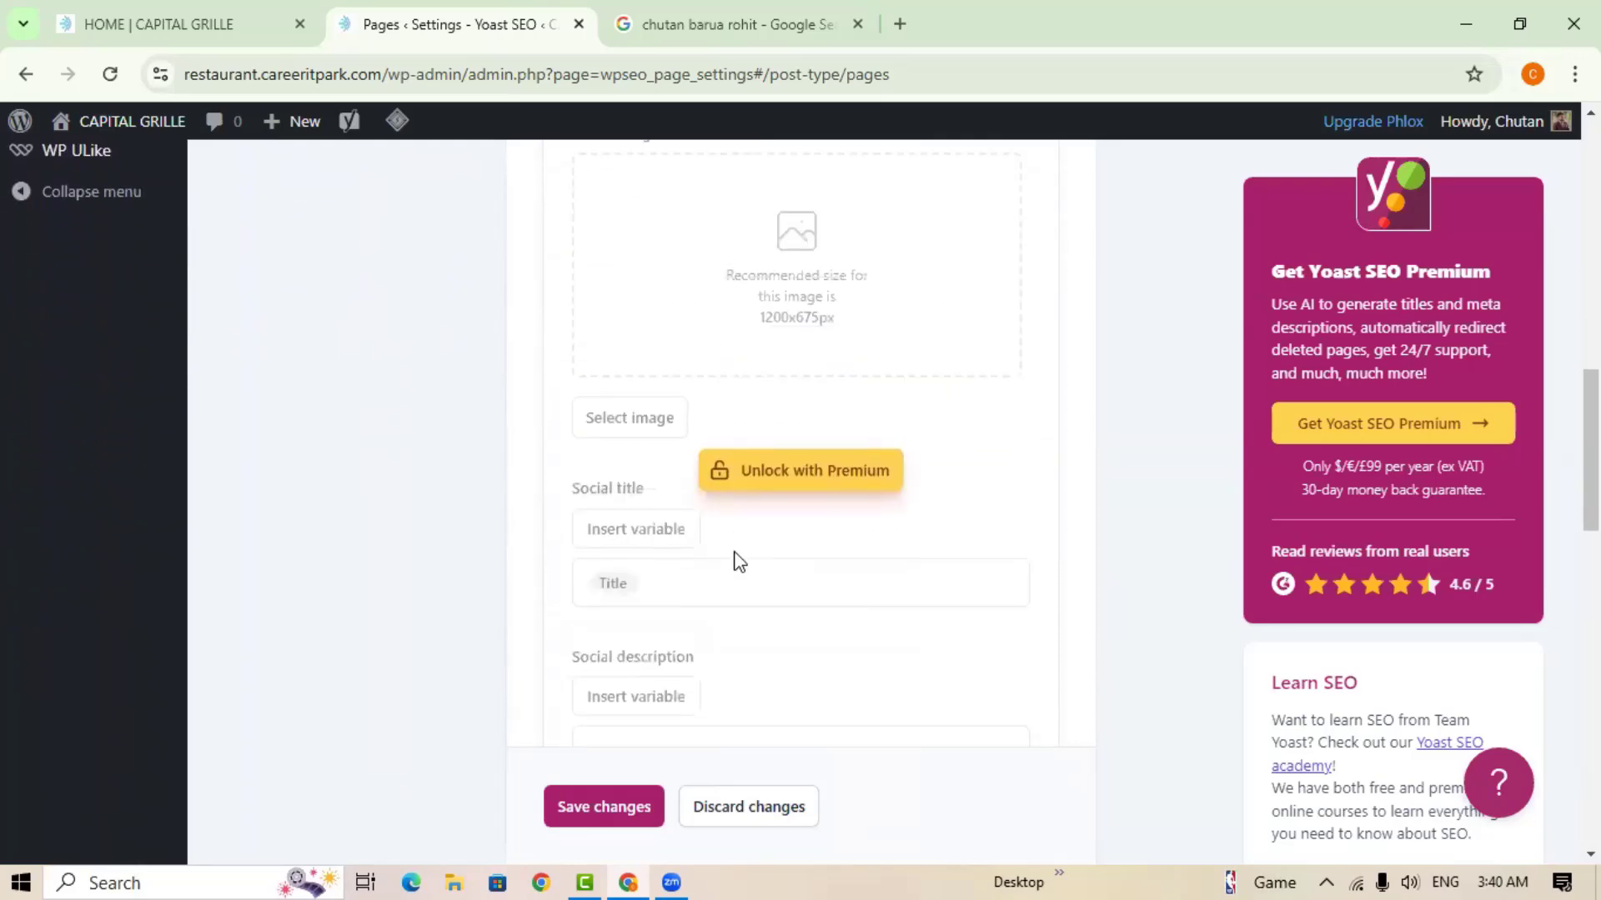
{"action": "scroll", "coordinate": [732, 613], "scroll_direction": "down", "scroll_amount": 6}
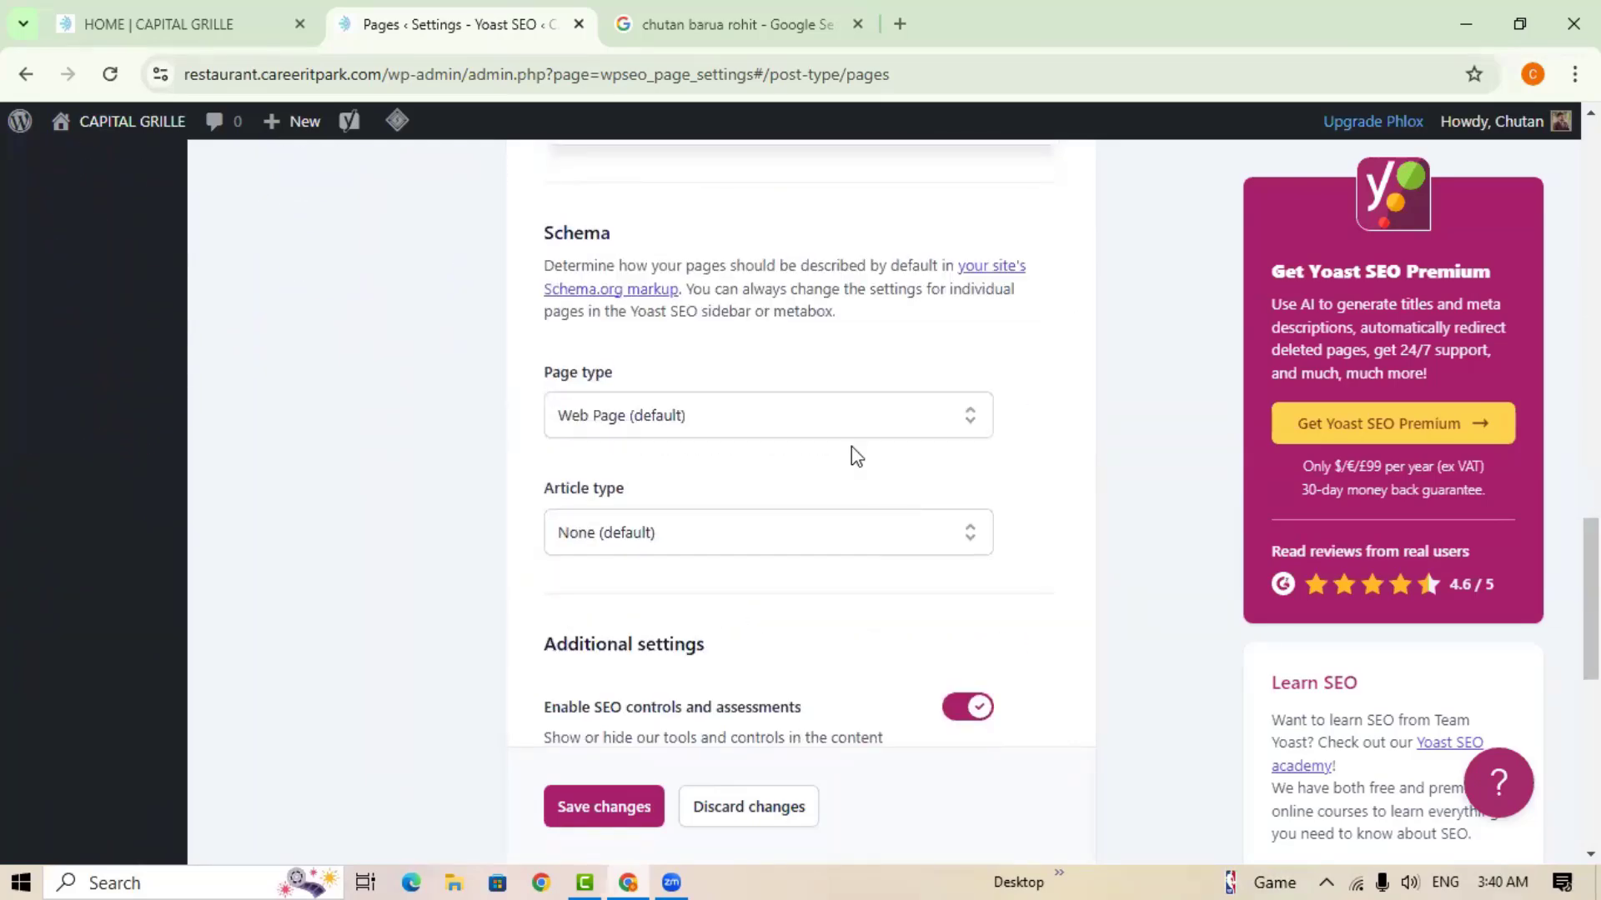
{"action": "scroll", "coordinate": [867, 450], "scroll_direction": "up", "scroll_amount": 1}
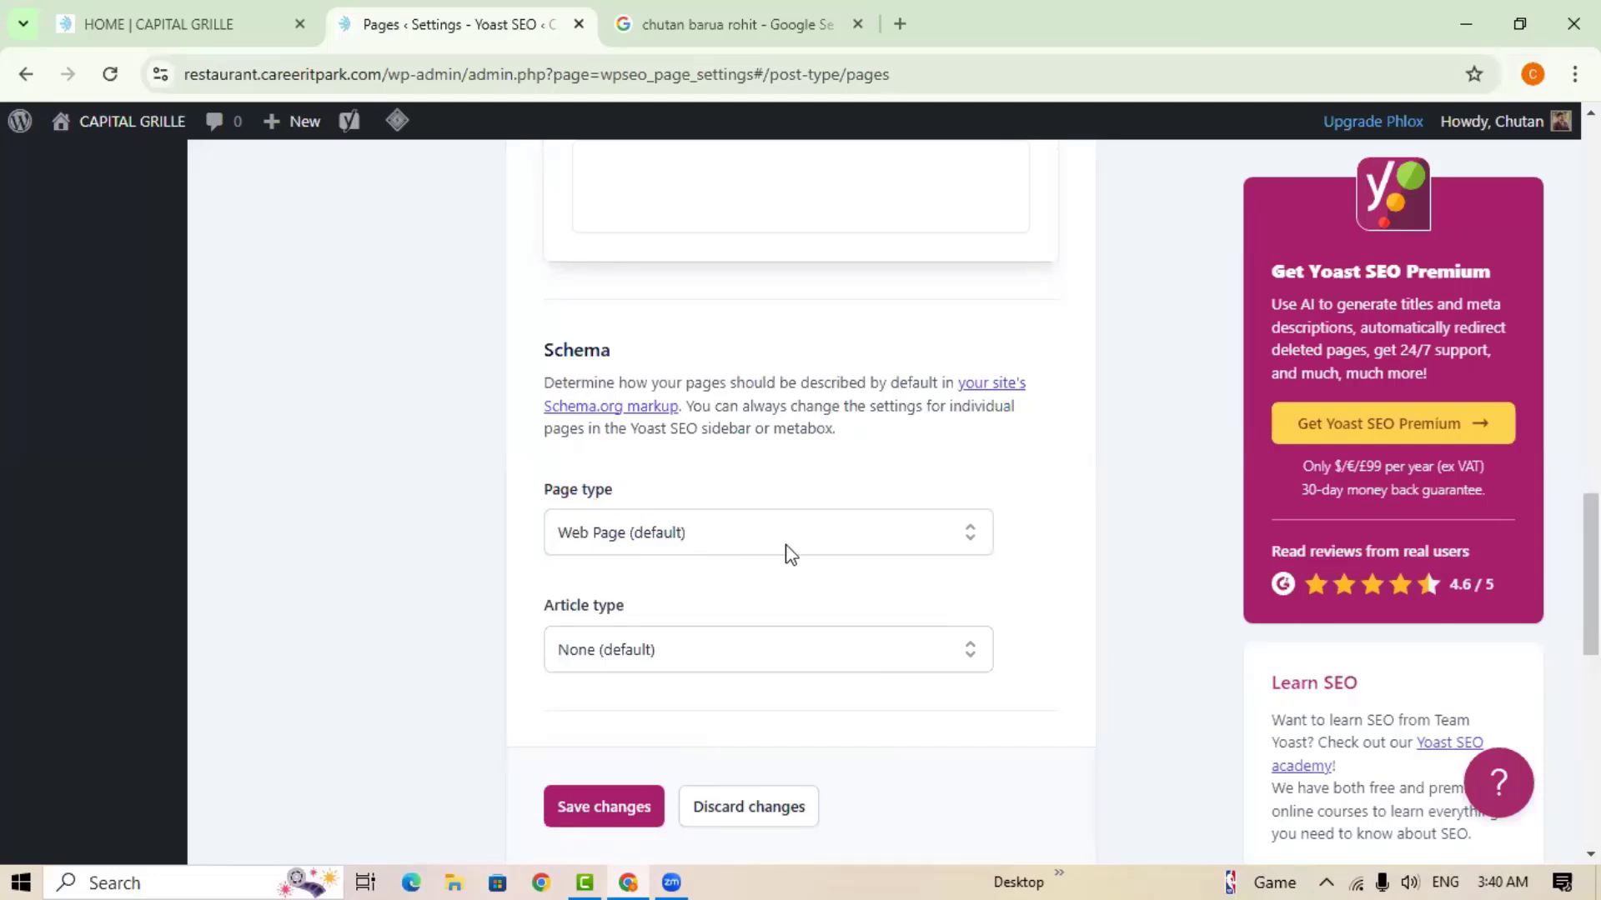
{"action": "scroll", "coordinate": [818, 561], "scroll_direction": "down", "scroll_amount": 1}
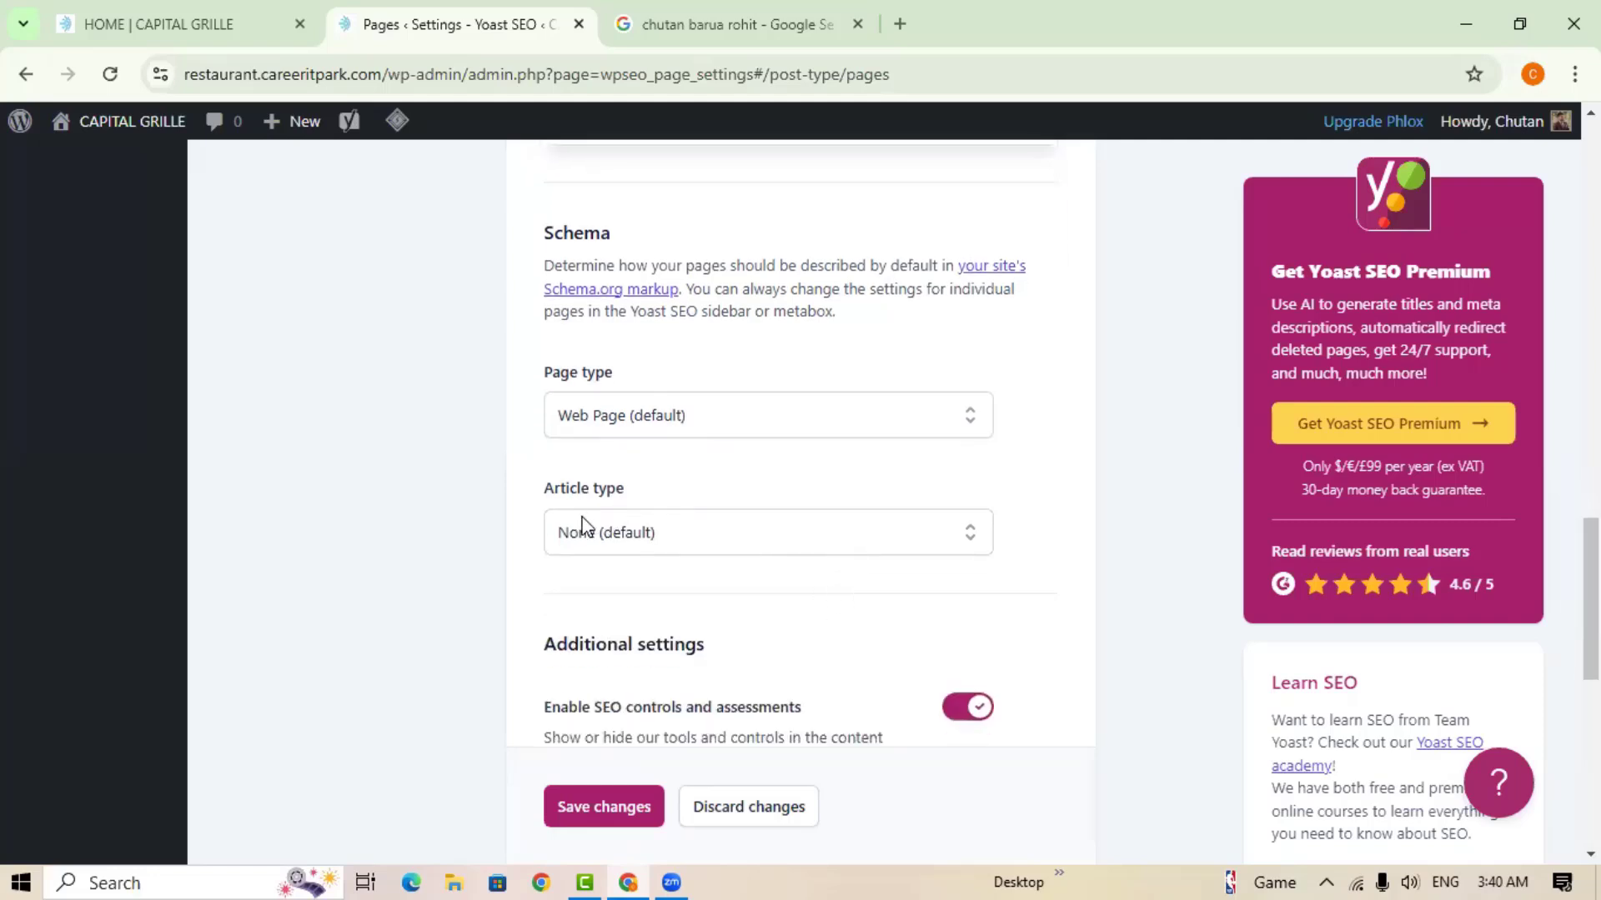
{"action": "scroll", "coordinate": [605, 534], "scroll_direction": "up", "scroll_amount": 3}
{"action": "scroll", "coordinate": [629, 546], "scroll_direction": "down", "scroll_amount": 3}
Examine the schema article type options for pages and keep None (default).
{"action": "left_click", "coordinate": [903, 532]}
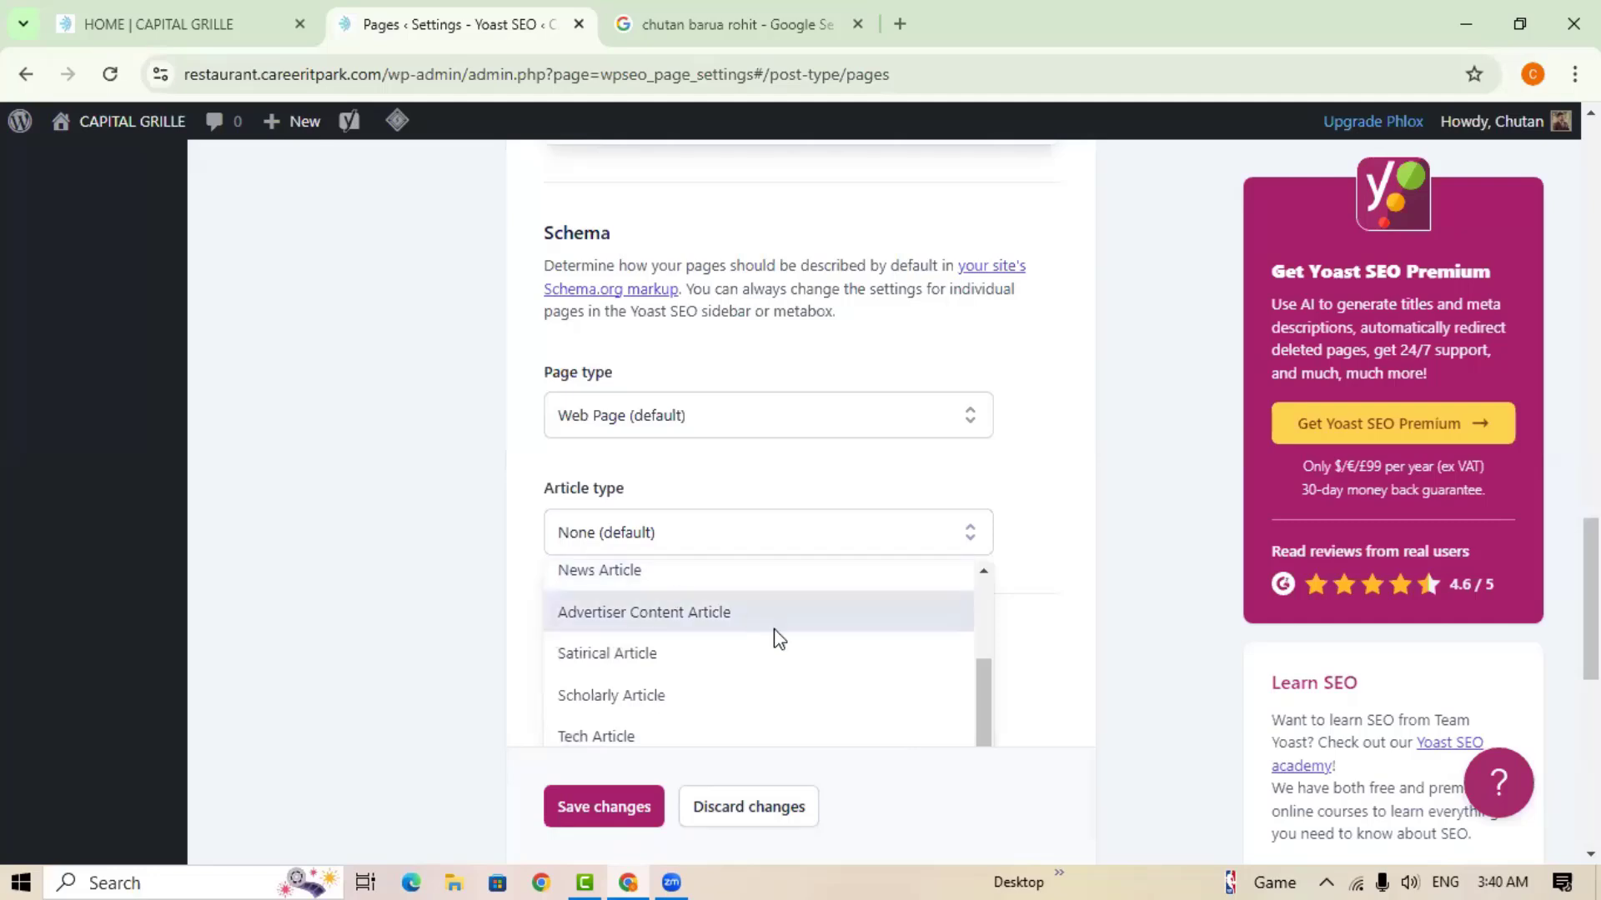
{"action": "scroll", "coordinate": [773, 632], "scroll_direction": "up", "scroll_amount": 2}
{"action": "scroll", "coordinate": [799, 679], "scroll_direction": "up", "scroll_amount": 1}
{"action": "scroll", "coordinate": [842, 679], "scroll_direction": "down", "scroll_amount": 1}
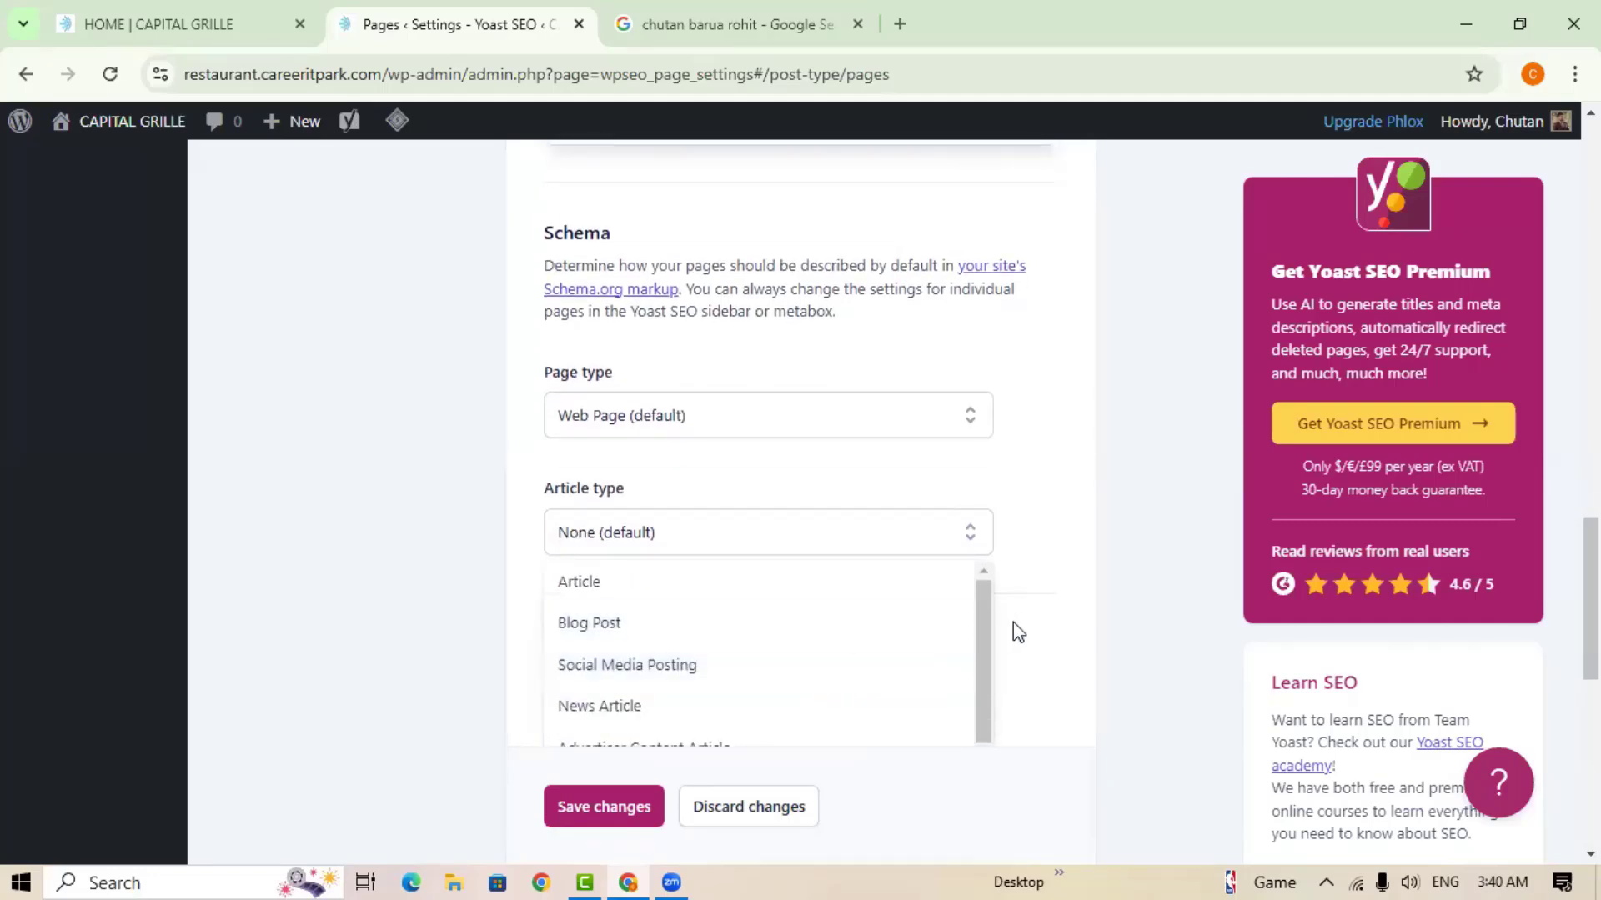
{"action": "scroll", "coordinate": [811, 647], "scroll_direction": "down", "scroll_amount": 2}
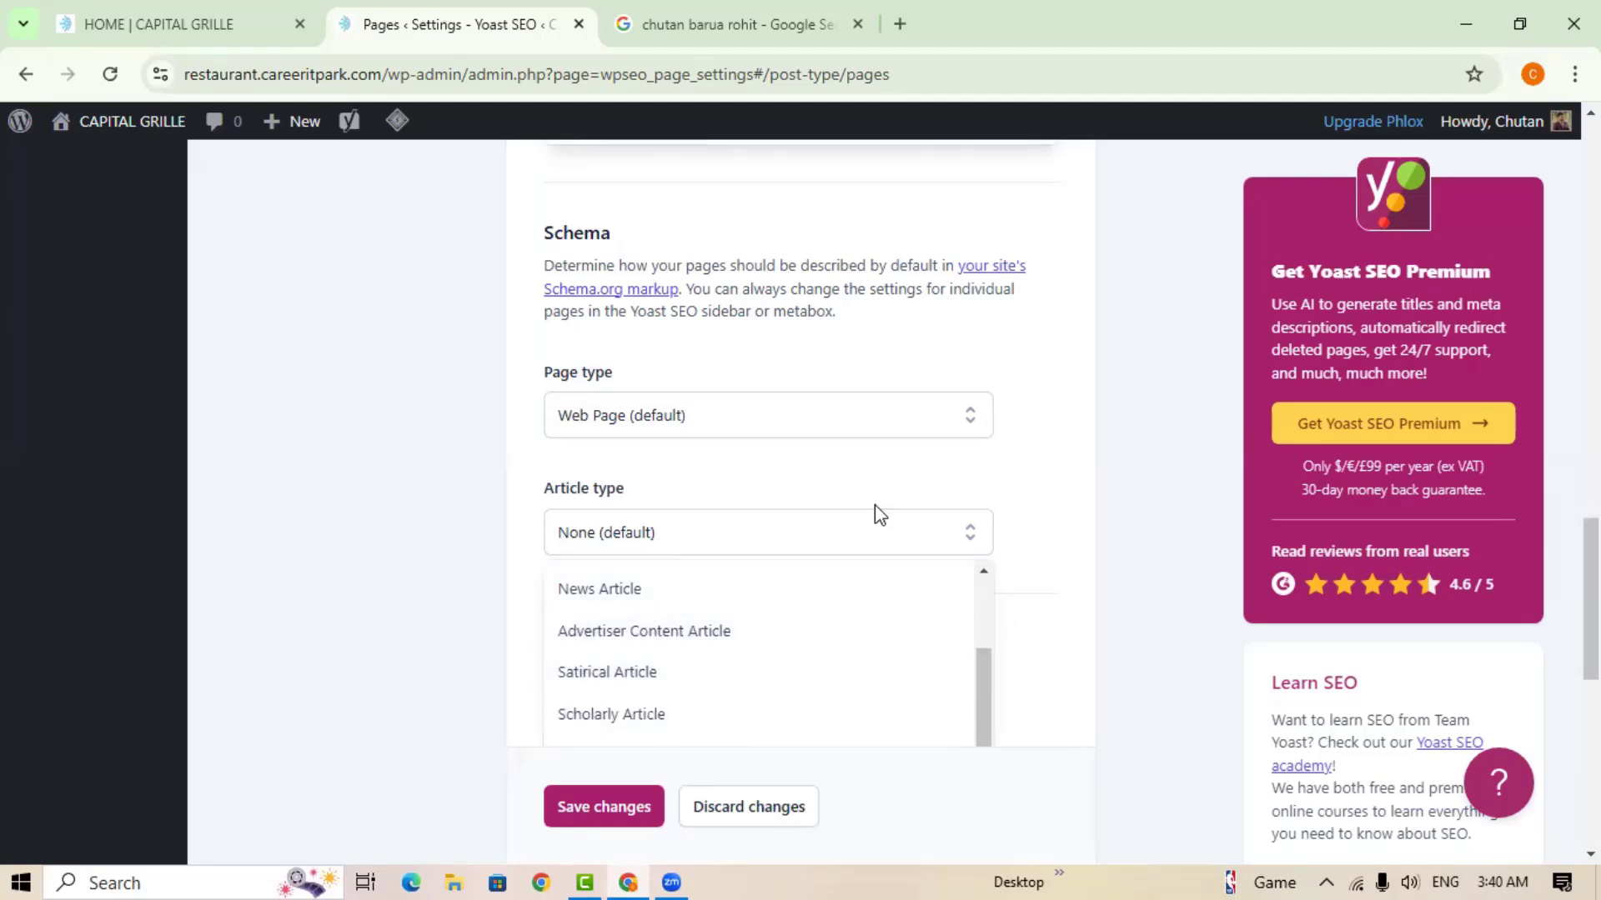
{"action": "left_click", "coordinate": [642, 505]}
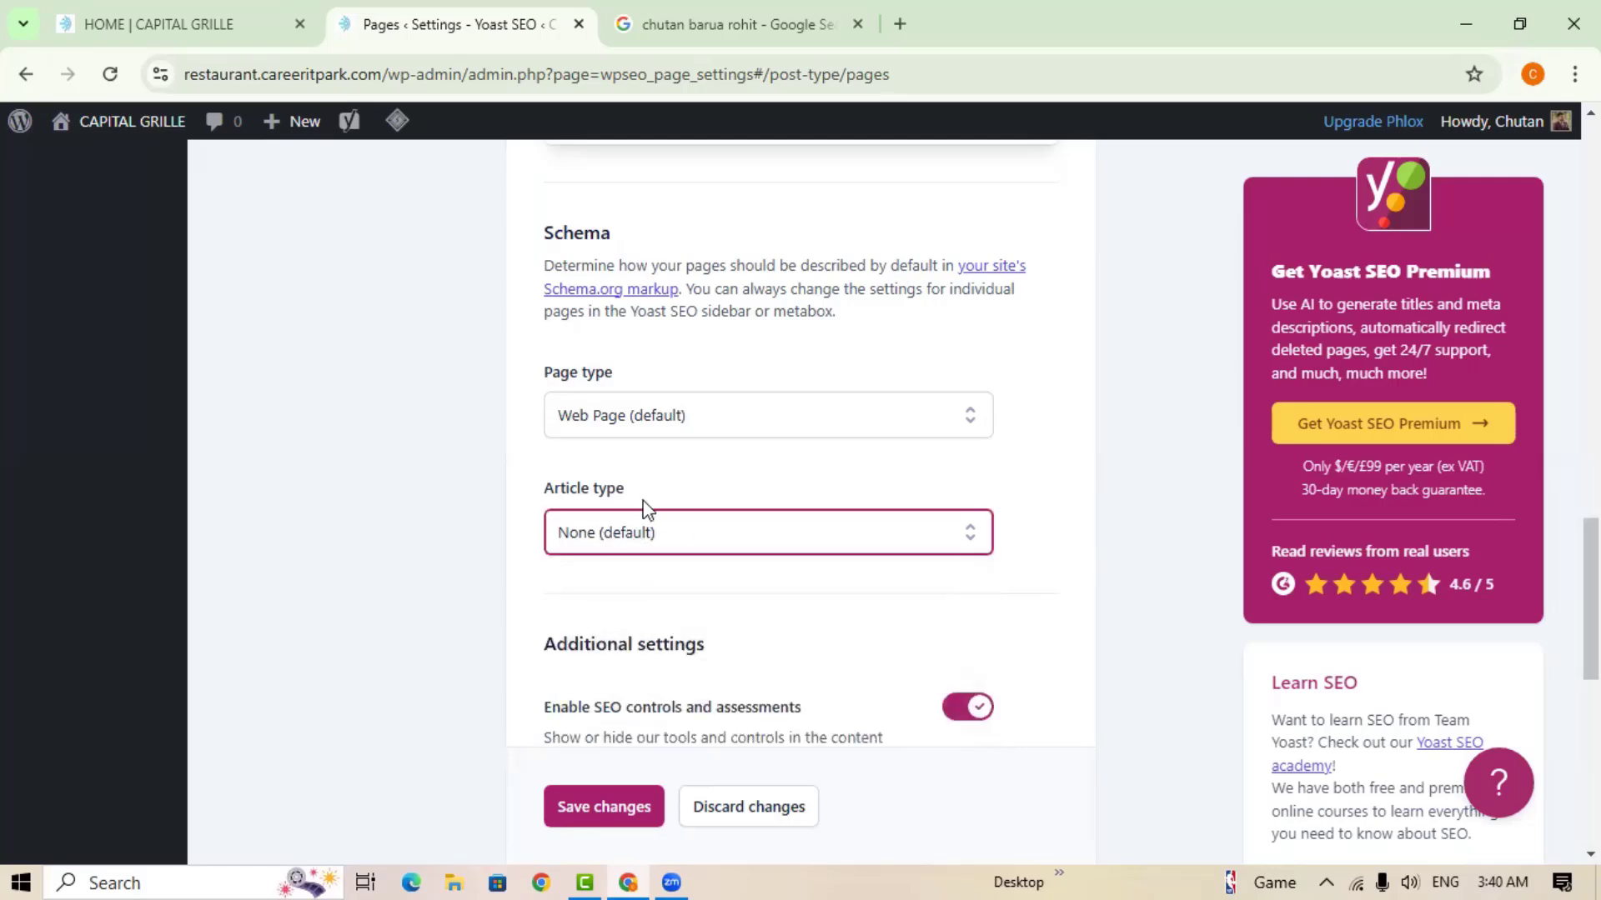
Review the pages' additional settings and save the changes to the Pages content type.
{"action": "scroll", "coordinate": [871, 569], "scroll_direction": "down", "scroll_amount": 5}
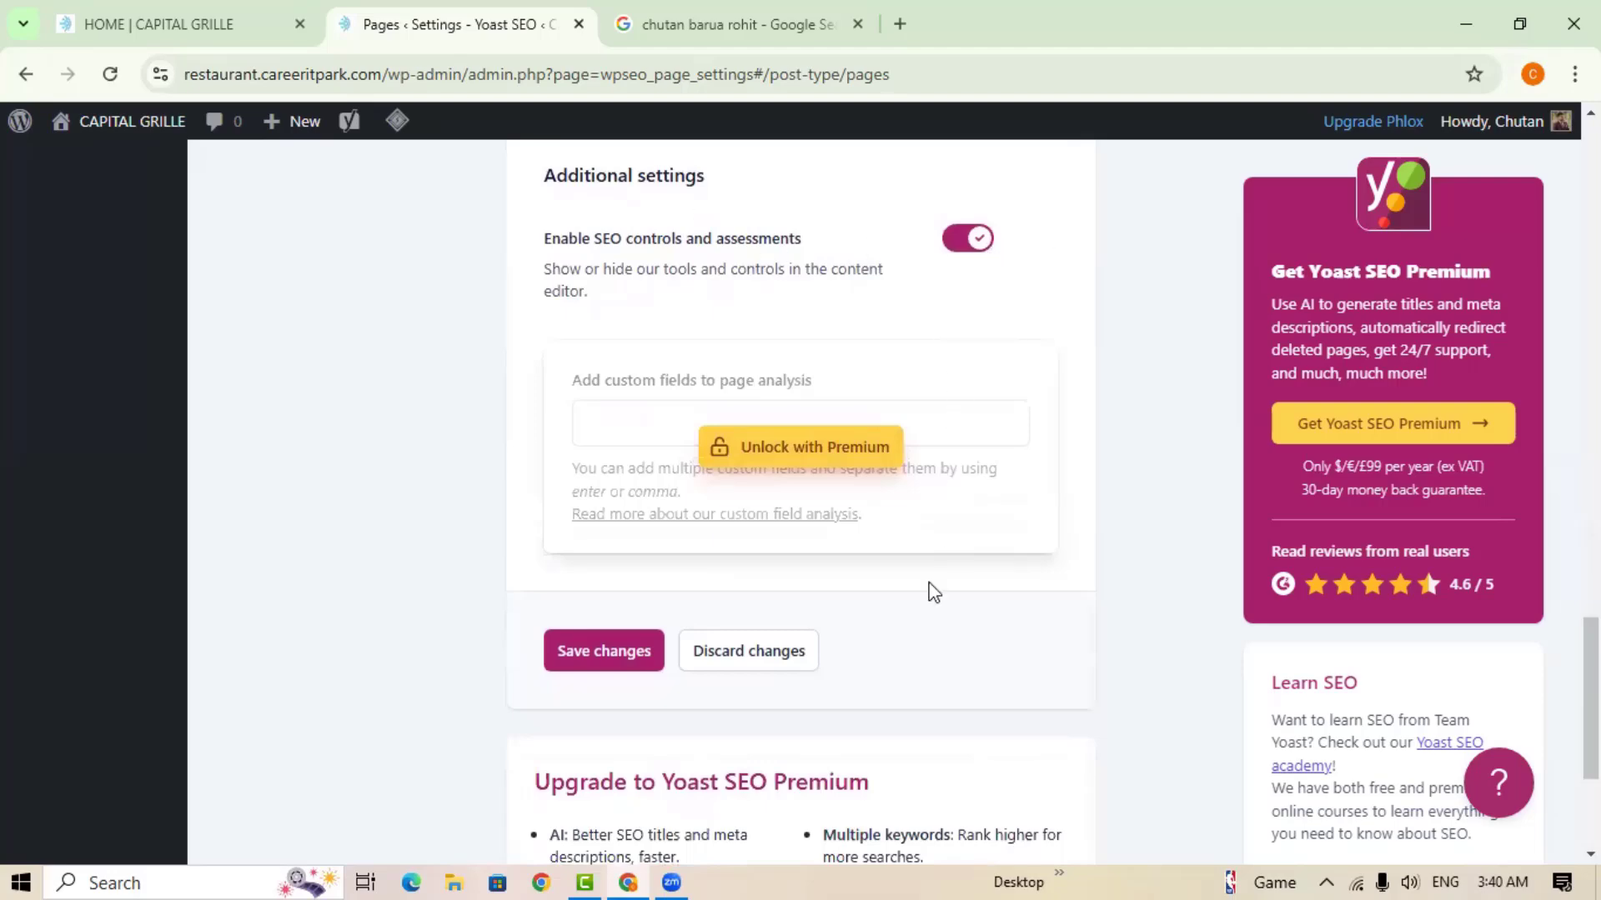
{"action": "scroll", "coordinate": [886, 647], "scroll_direction": "down", "scroll_amount": 3}
{"action": "left_click", "coordinate": [606, 419]}
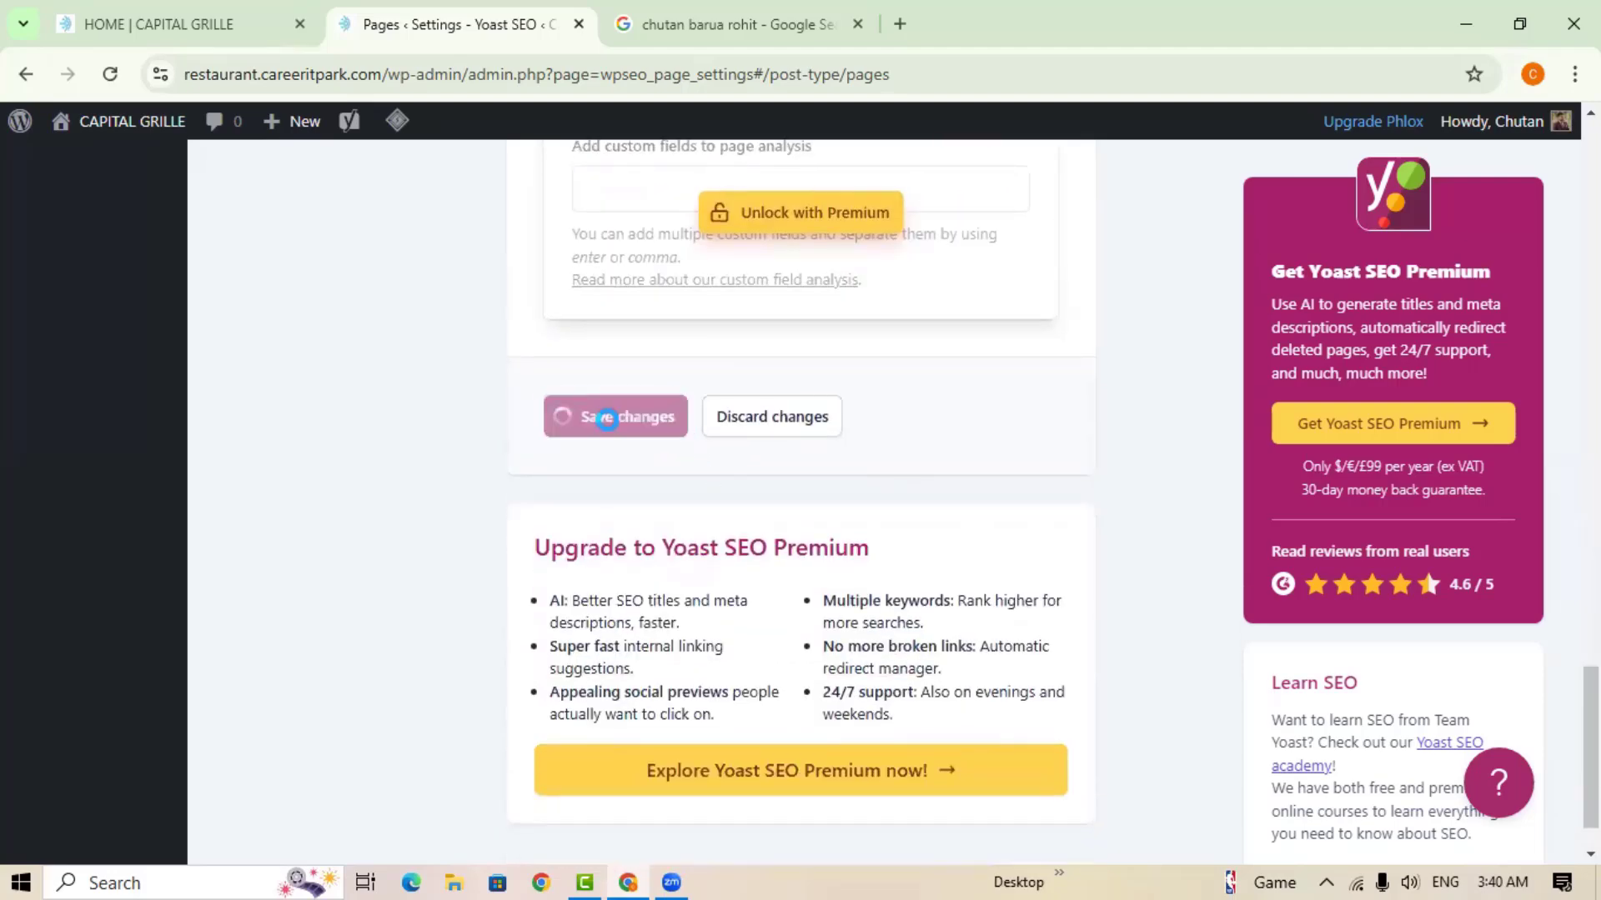
Open the Landing Pages content type settings and examine their search appearance and social media appearance sections.
{"action": "scroll", "coordinate": [466, 588], "scroll_direction": "up", "scroll_amount": 15}
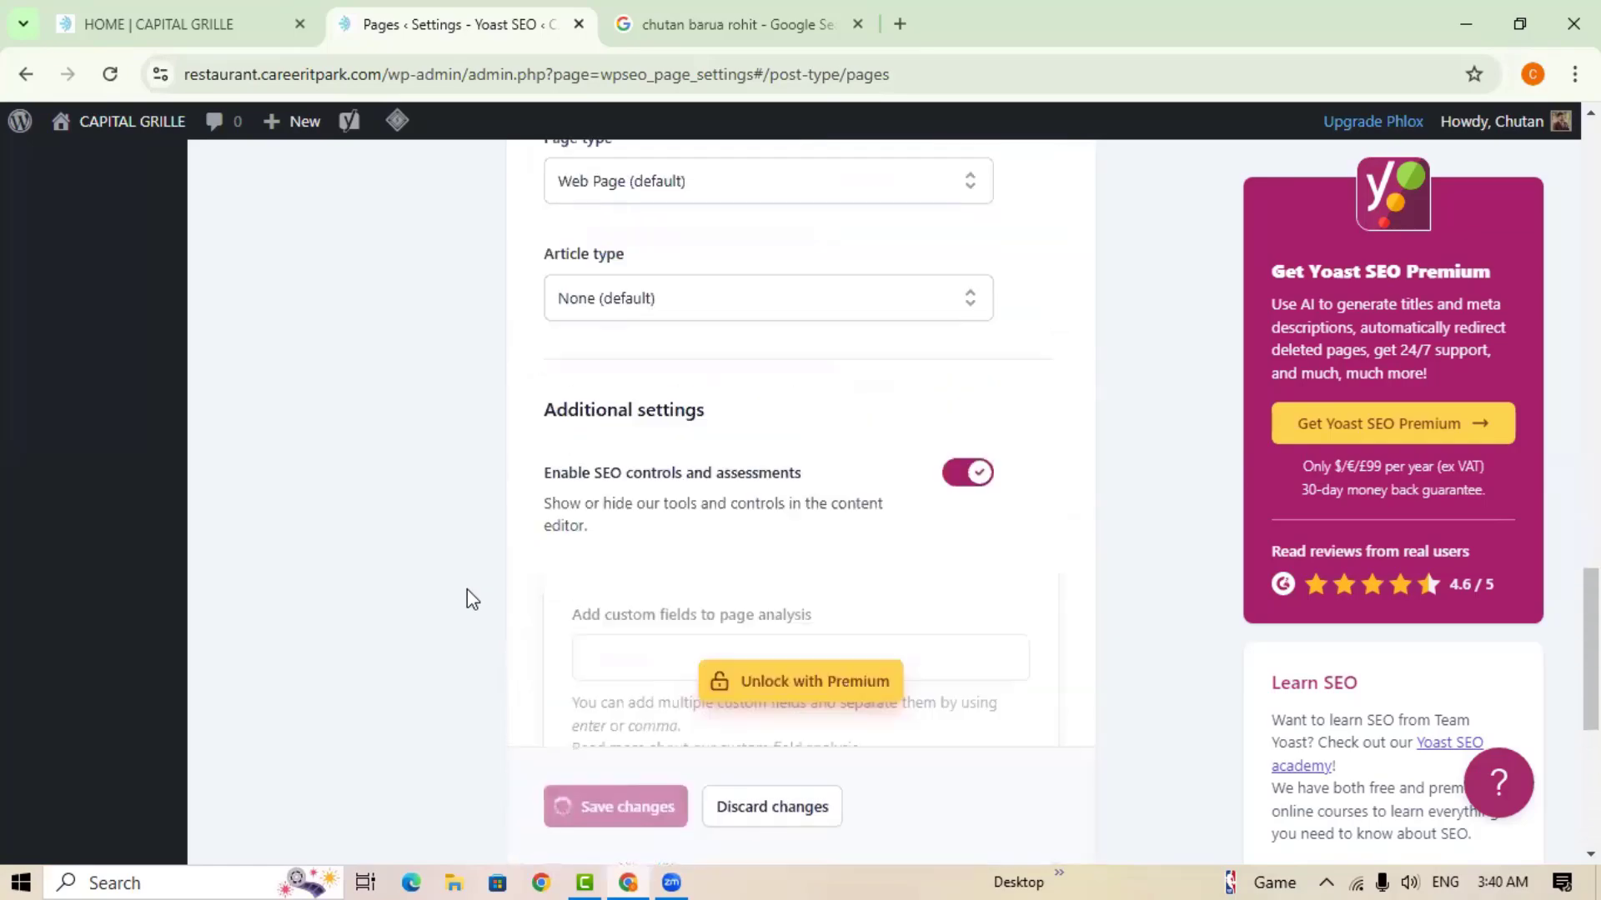
{"action": "scroll", "coordinate": [467, 588], "scroll_direction": "up", "scroll_amount": 7}
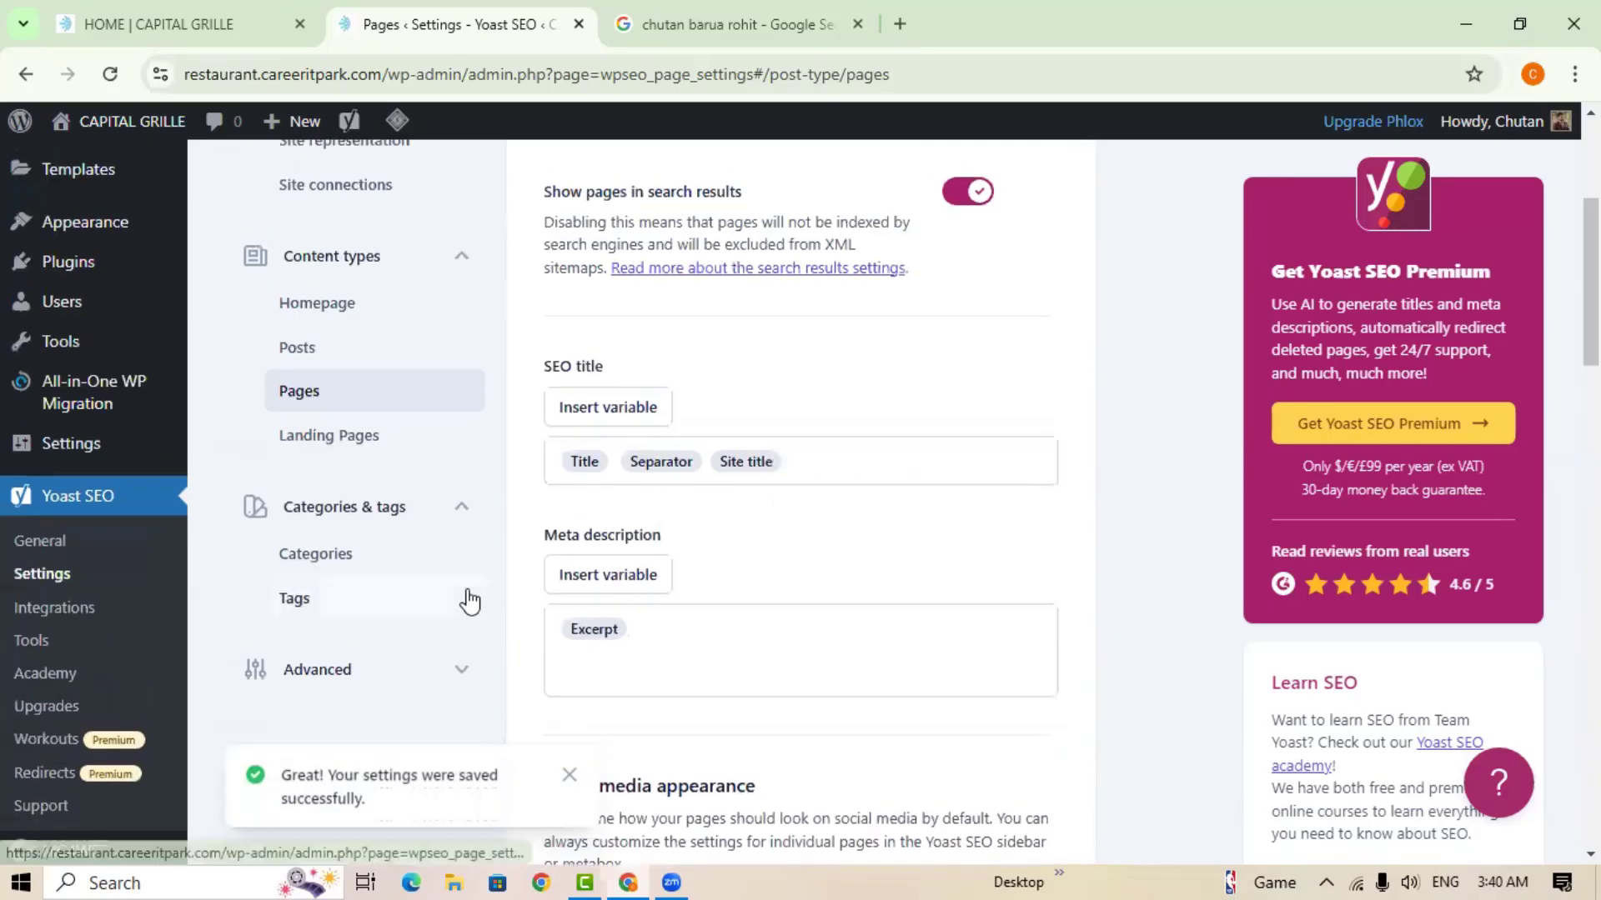
{"action": "scroll", "coordinate": [464, 599], "scroll_direction": "down", "scroll_amount": 3}
{"action": "scroll", "coordinate": [451, 467], "scroll_direction": "up", "scroll_amount": 1}
{"action": "scroll", "coordinate": [450, 472], "scroll_direction": "up", "scroll_amount": 1}
{"action": "left_click", "coordinate": [367, 433]}
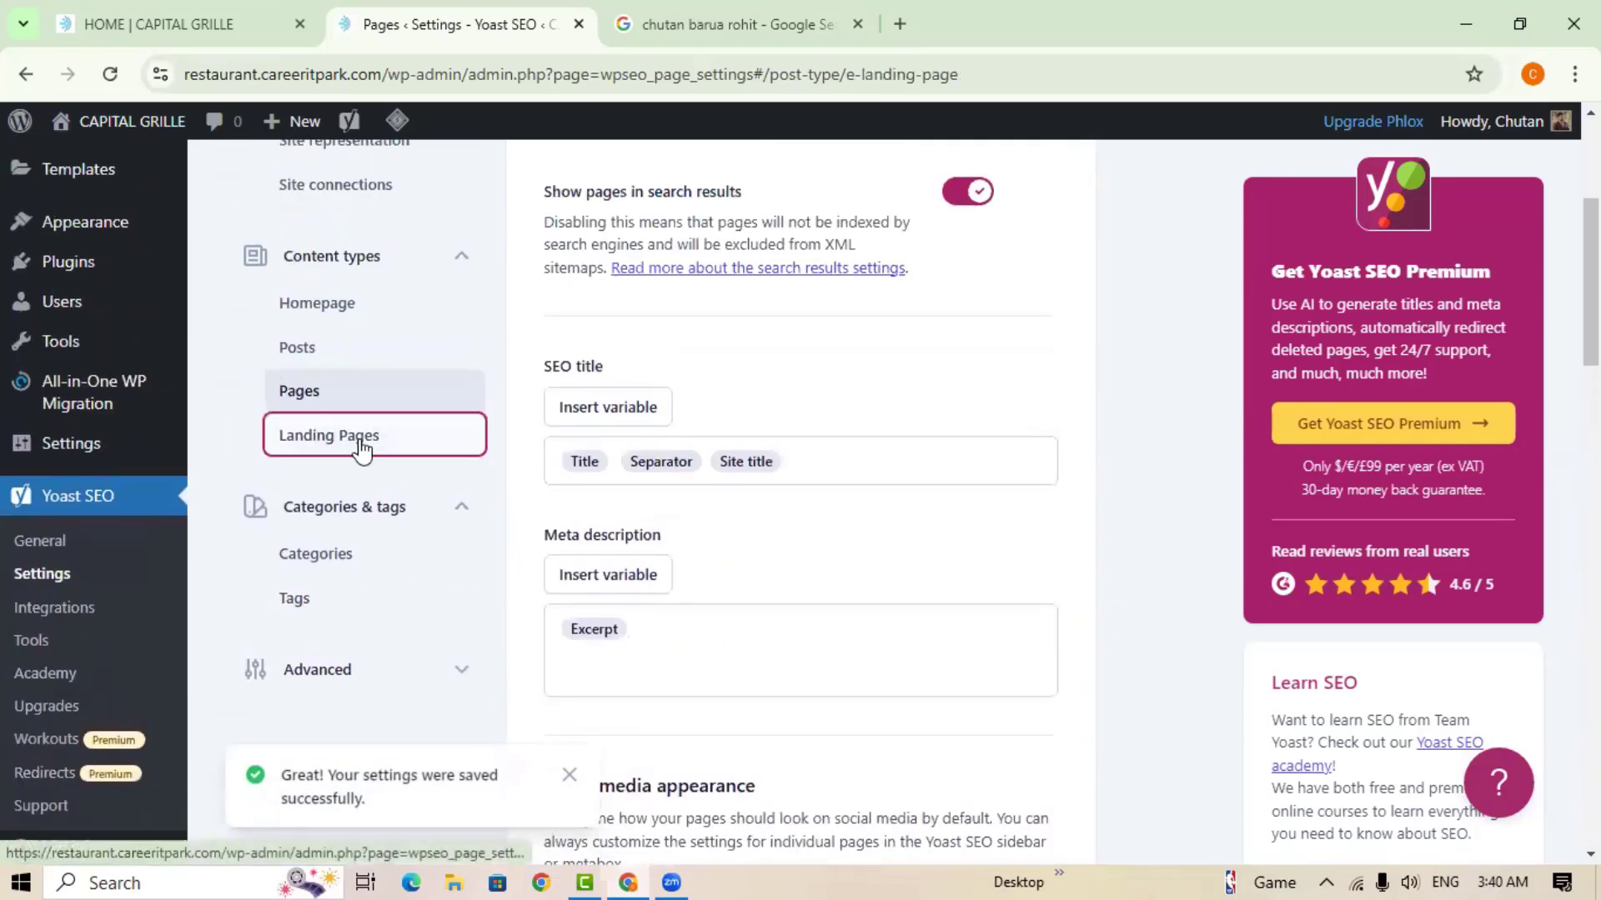
{"action": "scroll", "coordinate": [931, 546], "scroll_direction": "down", "scroll_amount": 2}
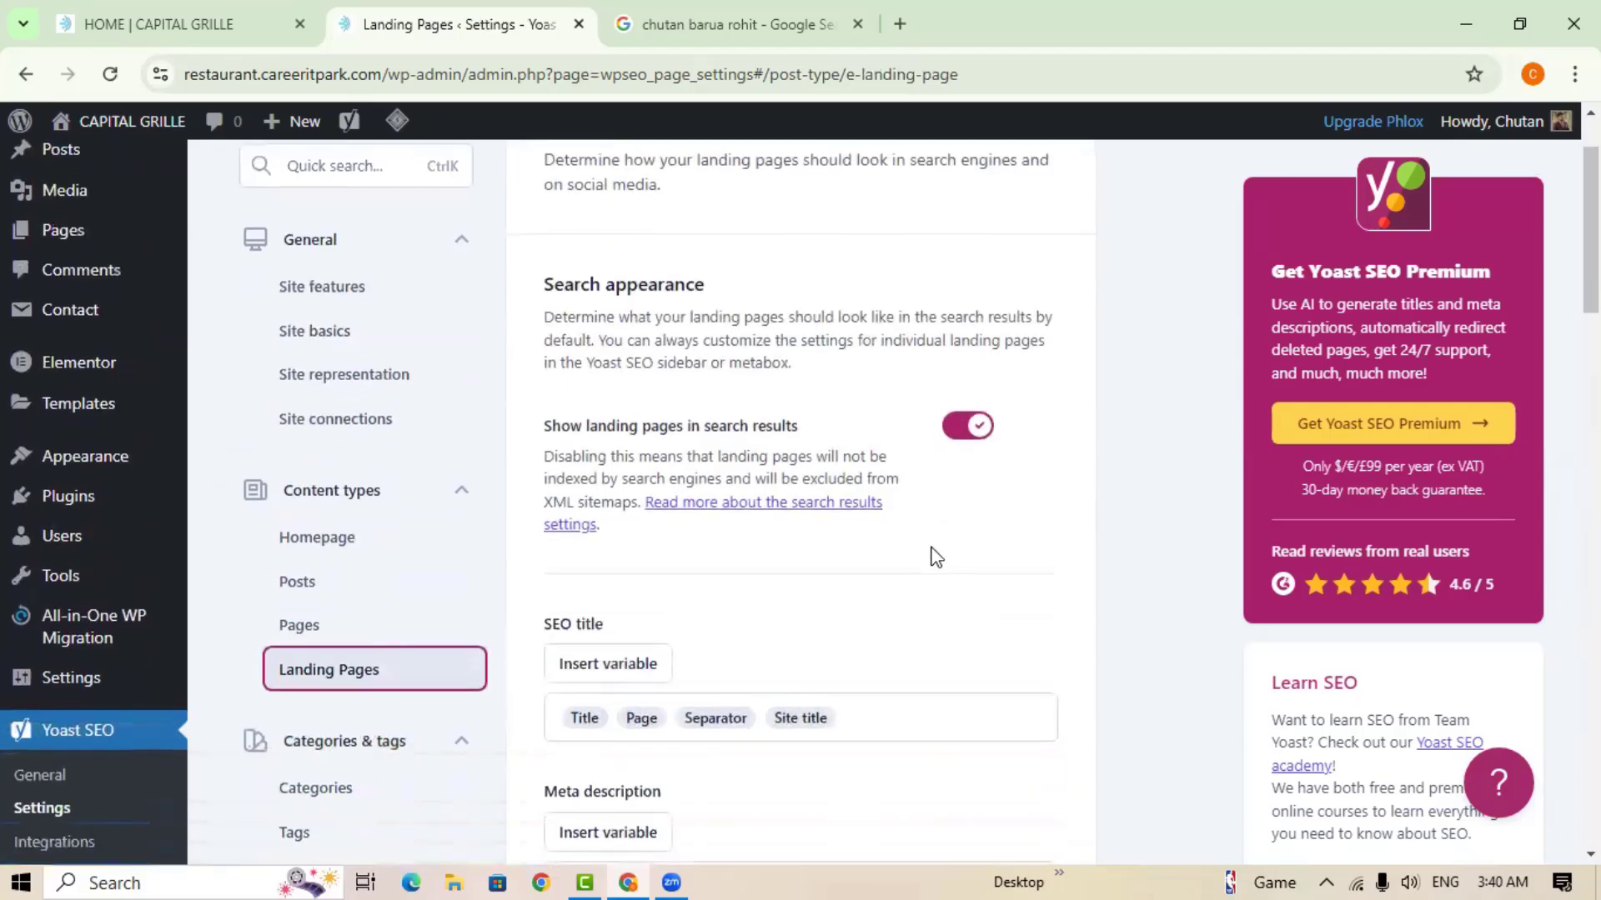
{"action": "scroll", "coordinate": [934, 557], "scroll_direction": "up", "scroll_amount": 2}
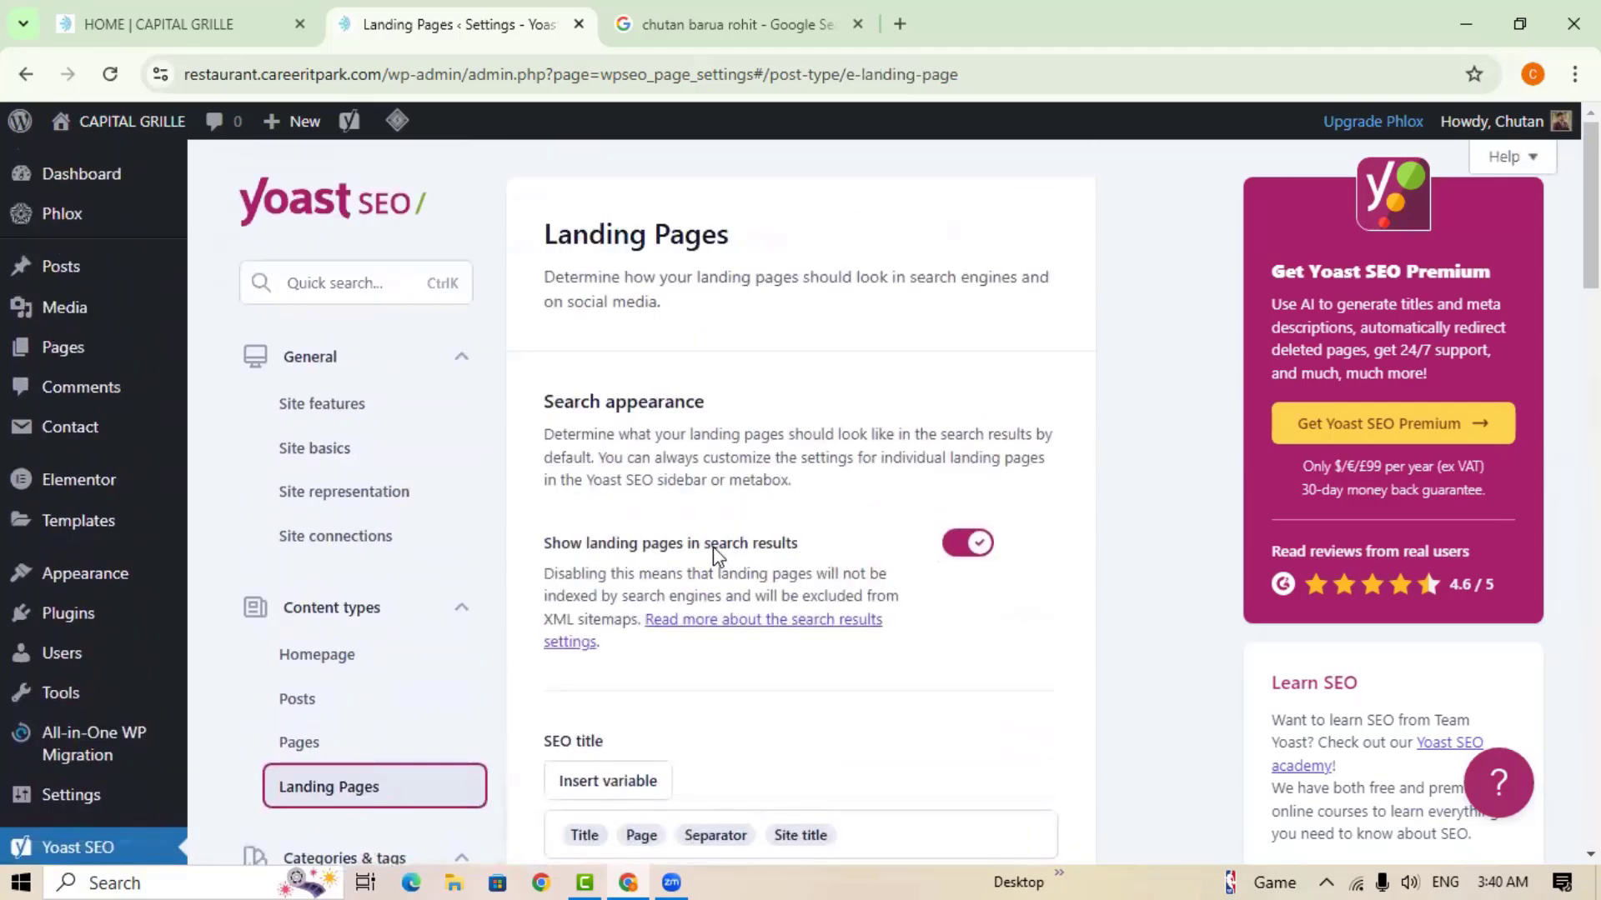
{"action": "scroll", "coordinate": [624, 566], "scroll_direction": "down", "scroll_amount": 4}
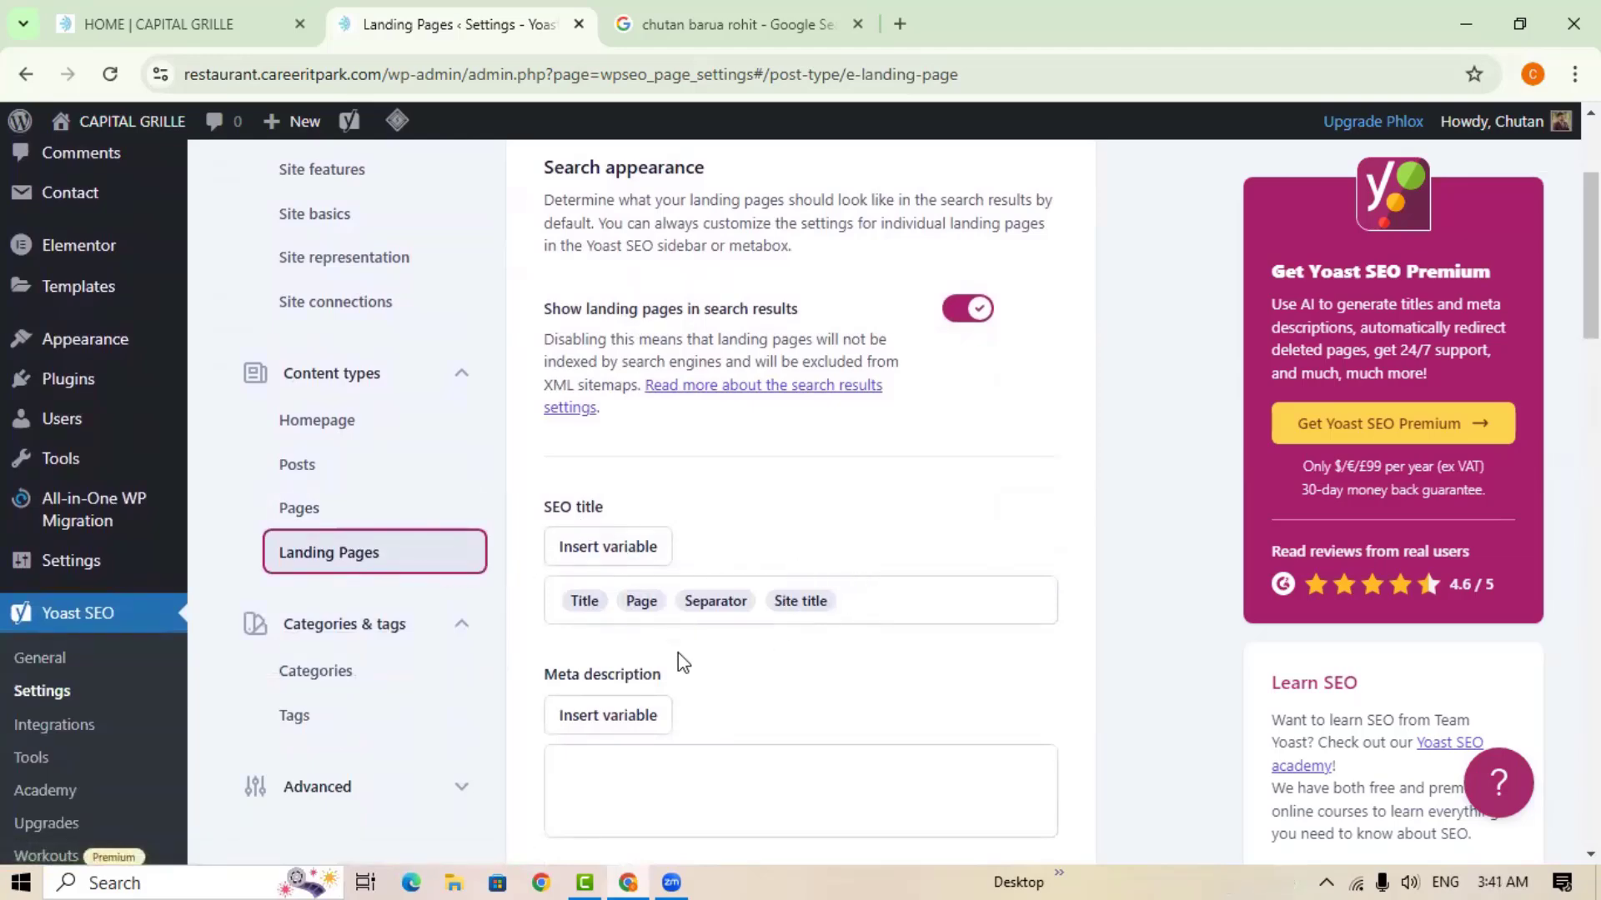
{"action": "scroll", "coordinate": [808, 697], "scroll_direction": "down", "scroll_amount": 6}
{"action": "scroll", "coordinate": [816, 693], "scroll_direction": "down", "scroll_amount": 7}
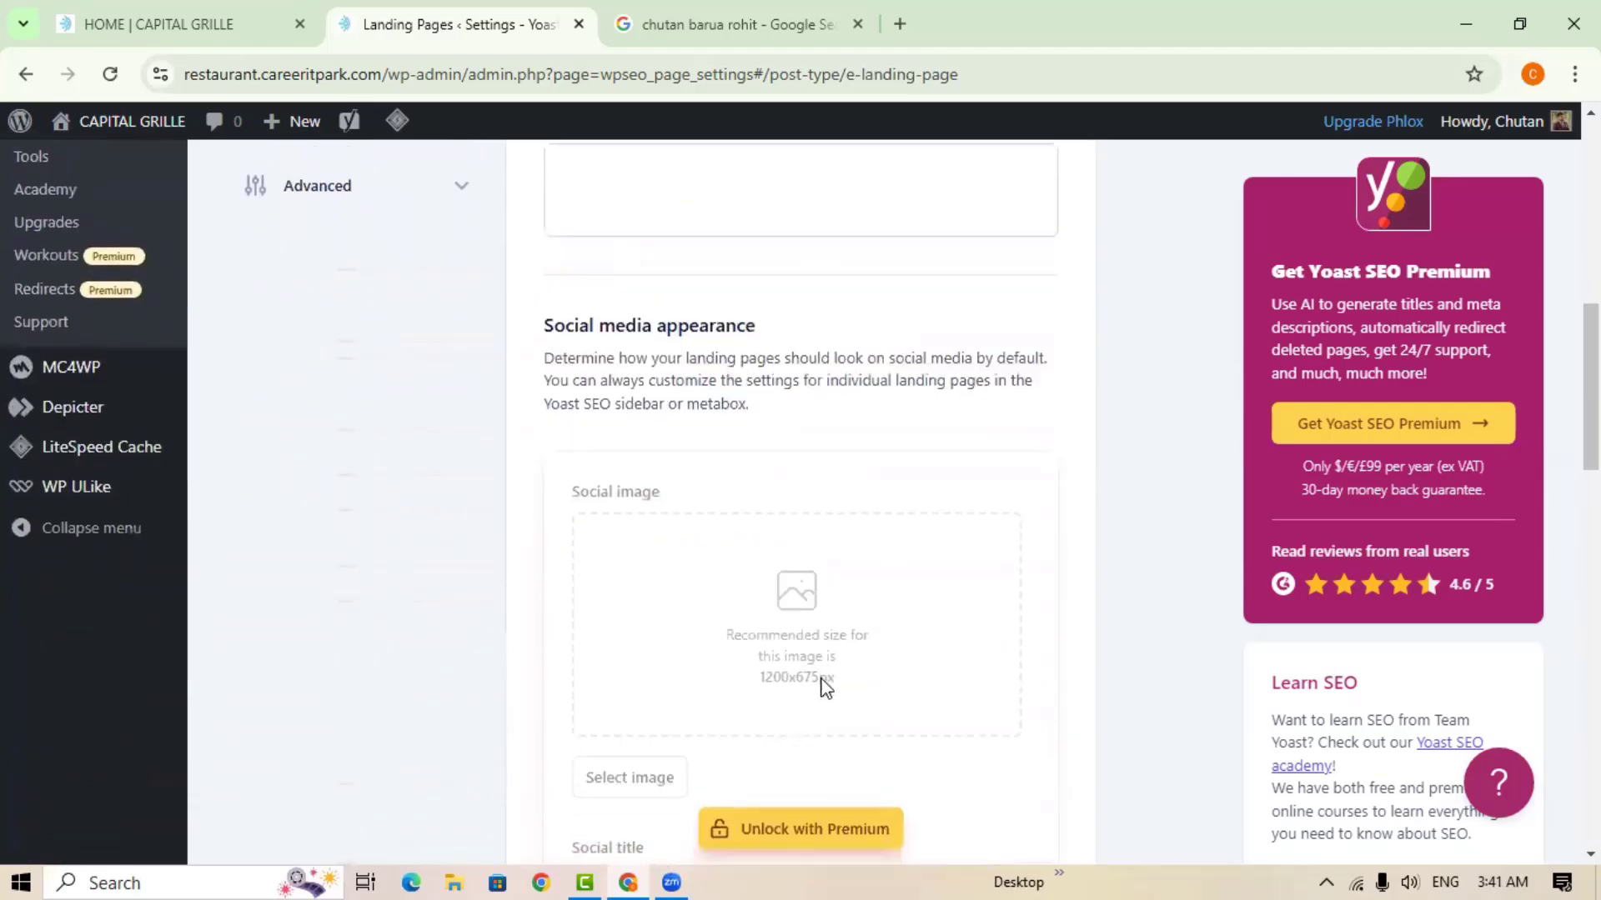
{"action": "scroll", "coordinate": [902, 674], "scroll_direction": "up", "scroll_amount": 13}
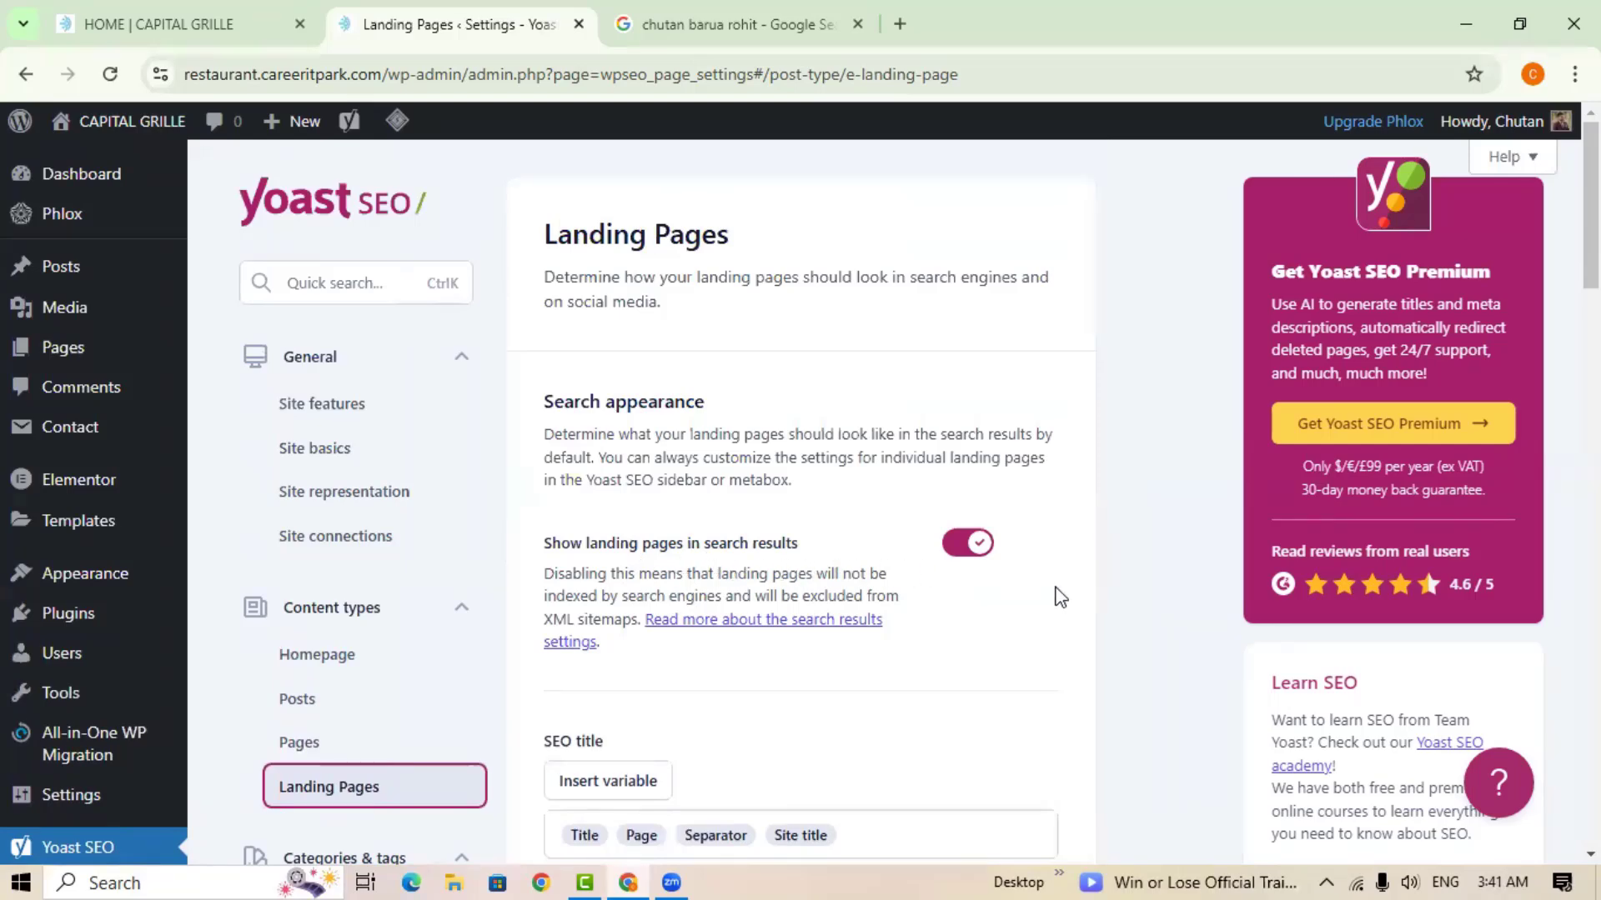
Turn off showing landing pages in search results.
{"action": "scroll", "coordinate": [834, 632], "scroll_direction": "down", "scroll_amount": 1}
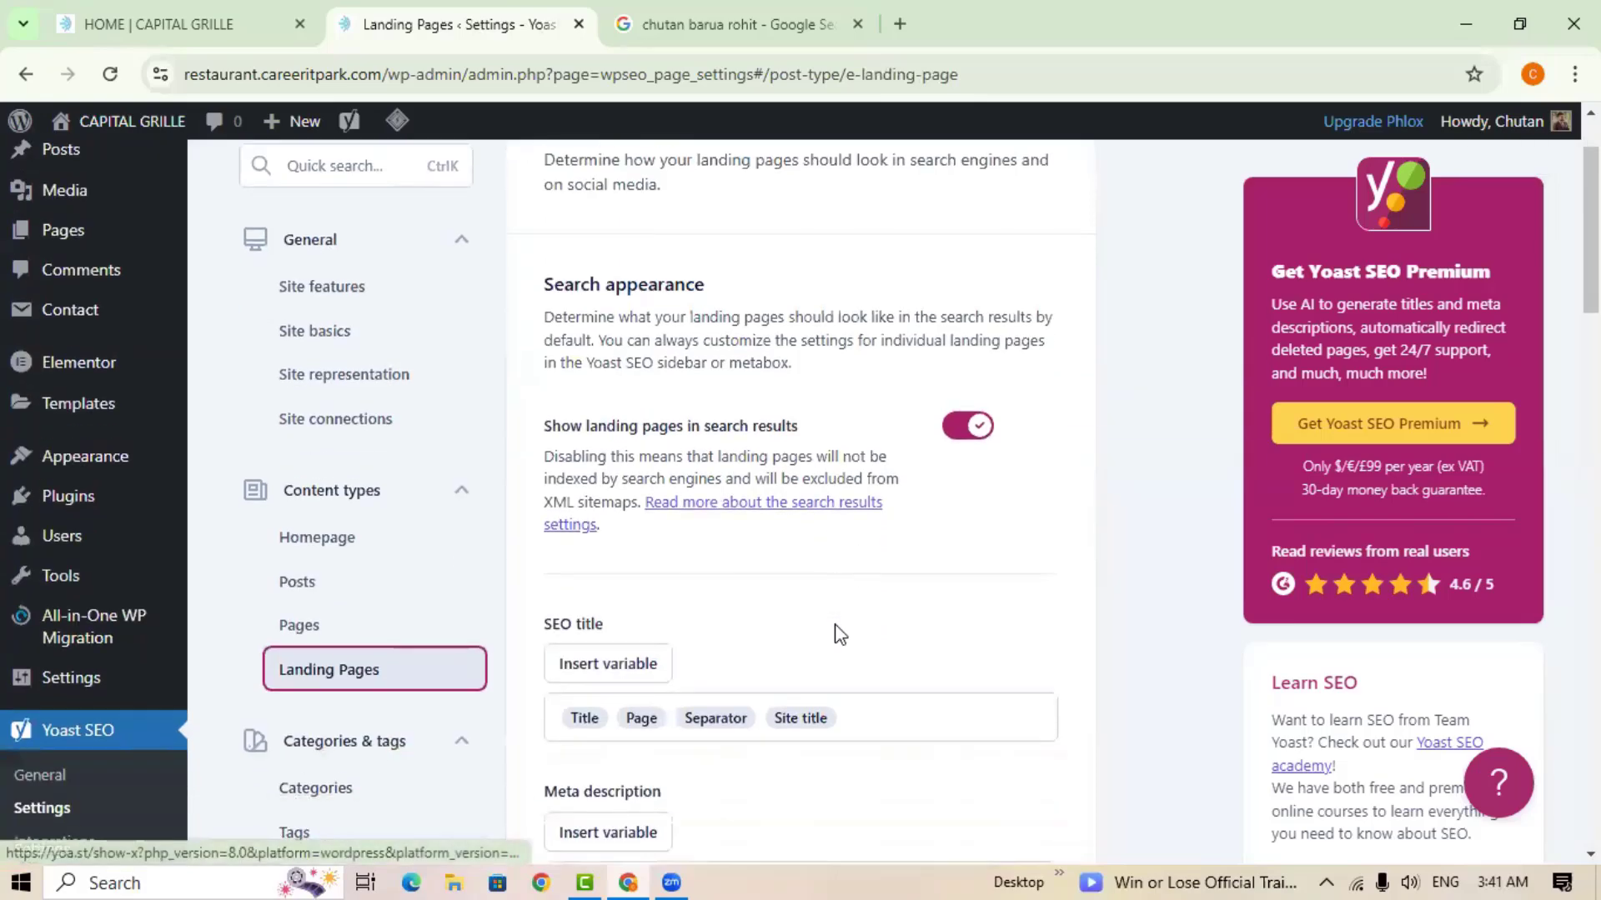
{"action": "scroll", "coordinate": [953, 589], "scroll_direction": "down", "scroll_amount": 1}
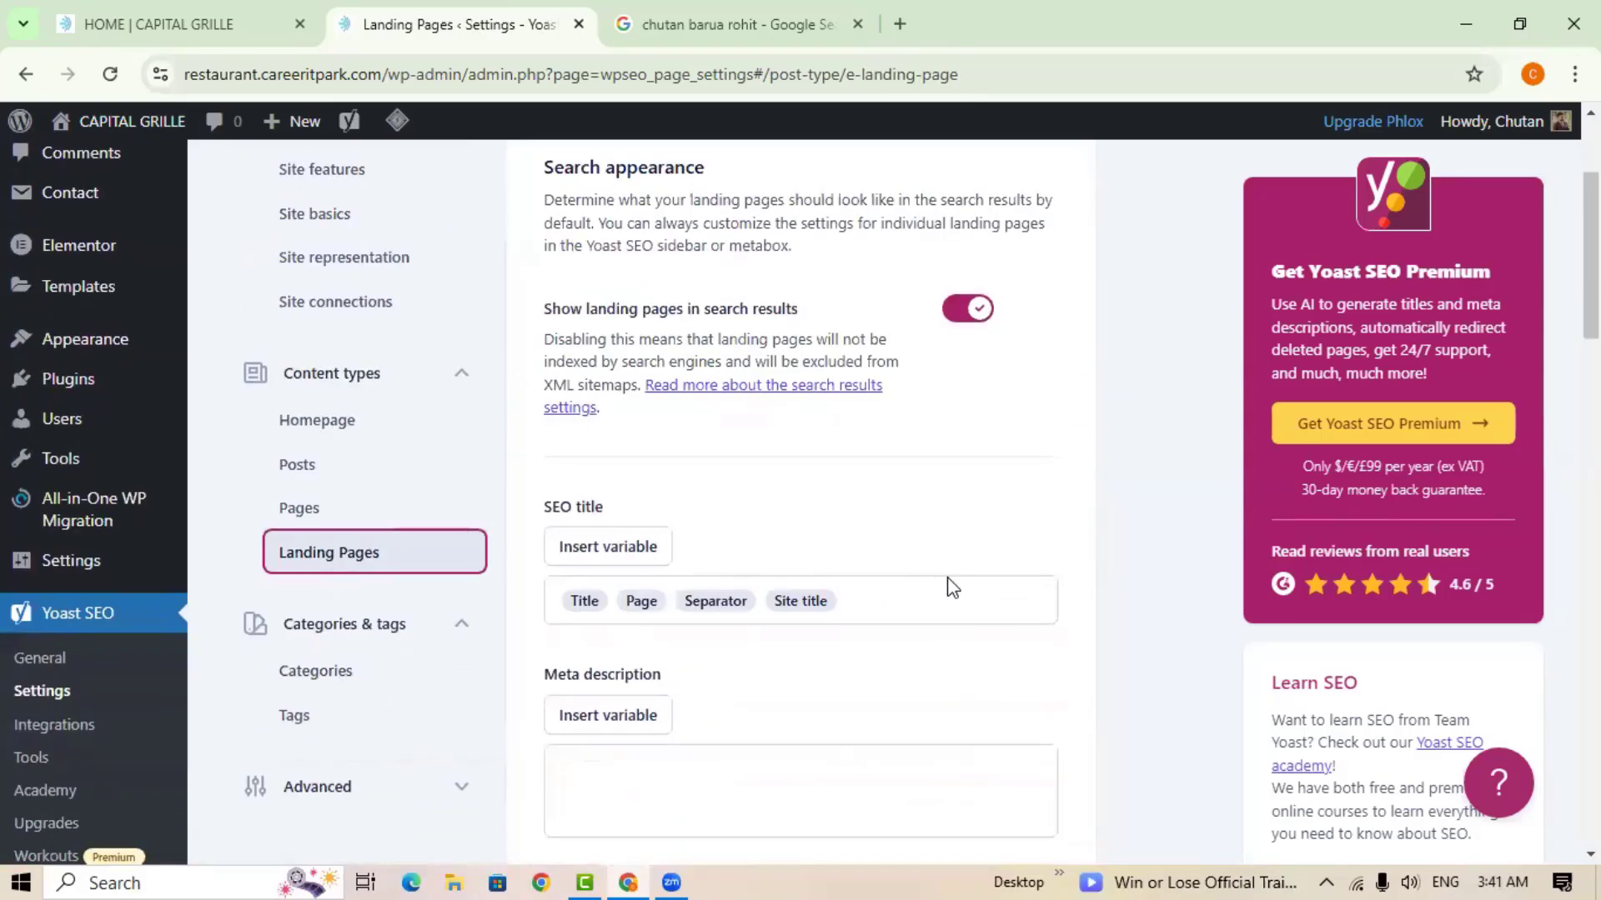
{"action": "scroll", "coordinate": [953, 589], "scroll_direction": "down", "scroll_amount": 1}
{"action": "scroll", "coordinate": [953, 589], "scroll_direction": "up", "scroll_amount": 3}
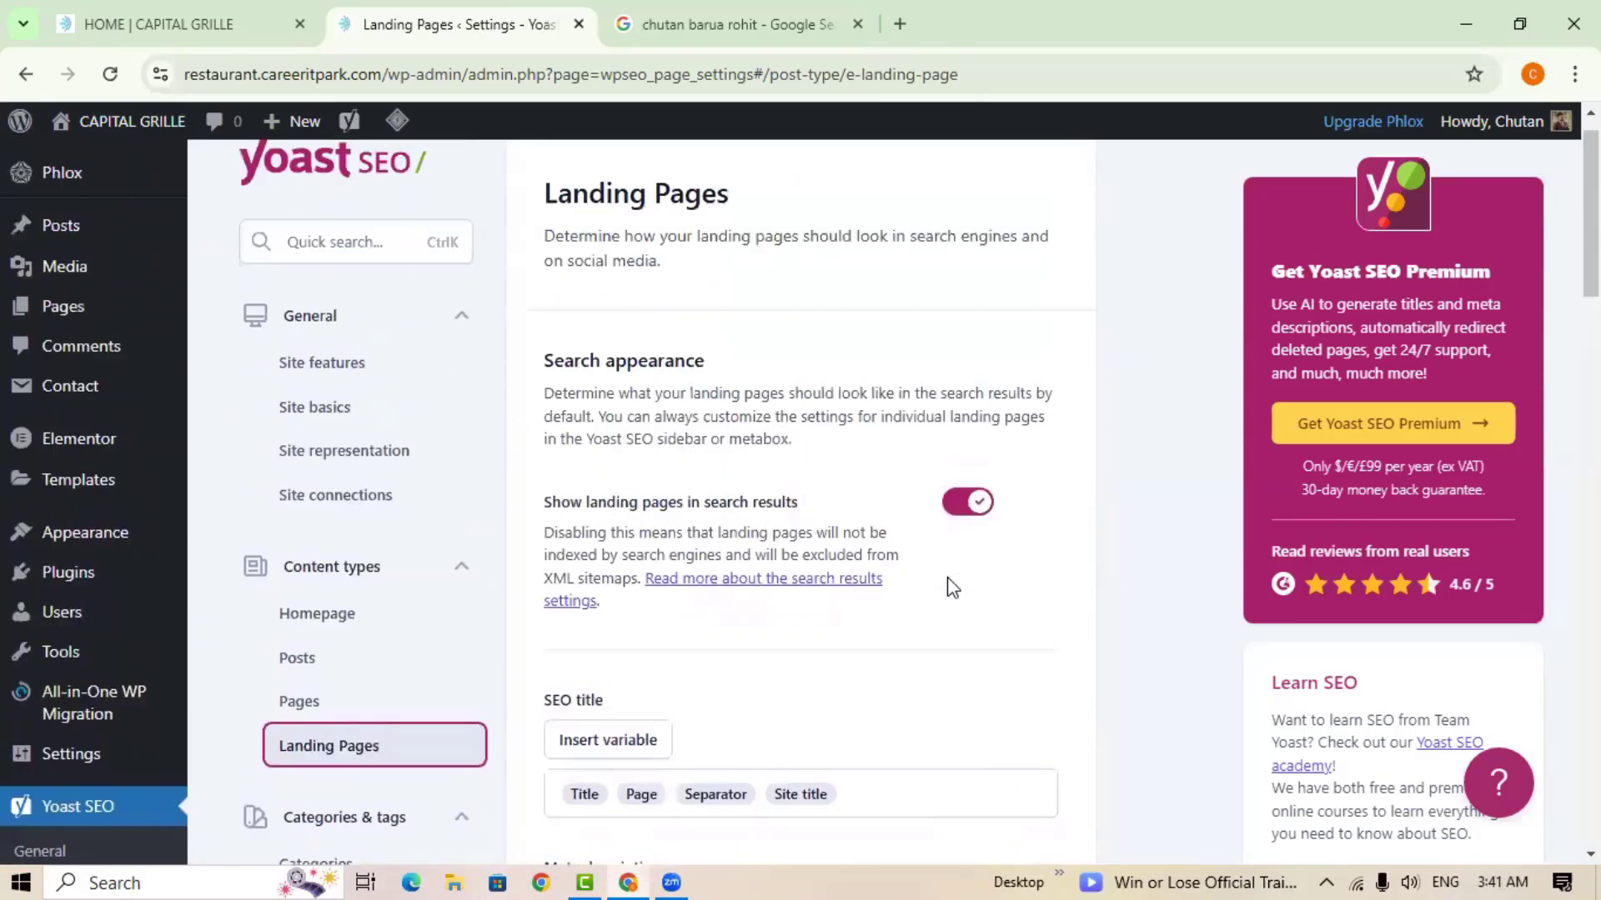
{"action": "scroll", "coordinate": [950, 585], "scroll_direction": "down", "scroll_amount": 1}
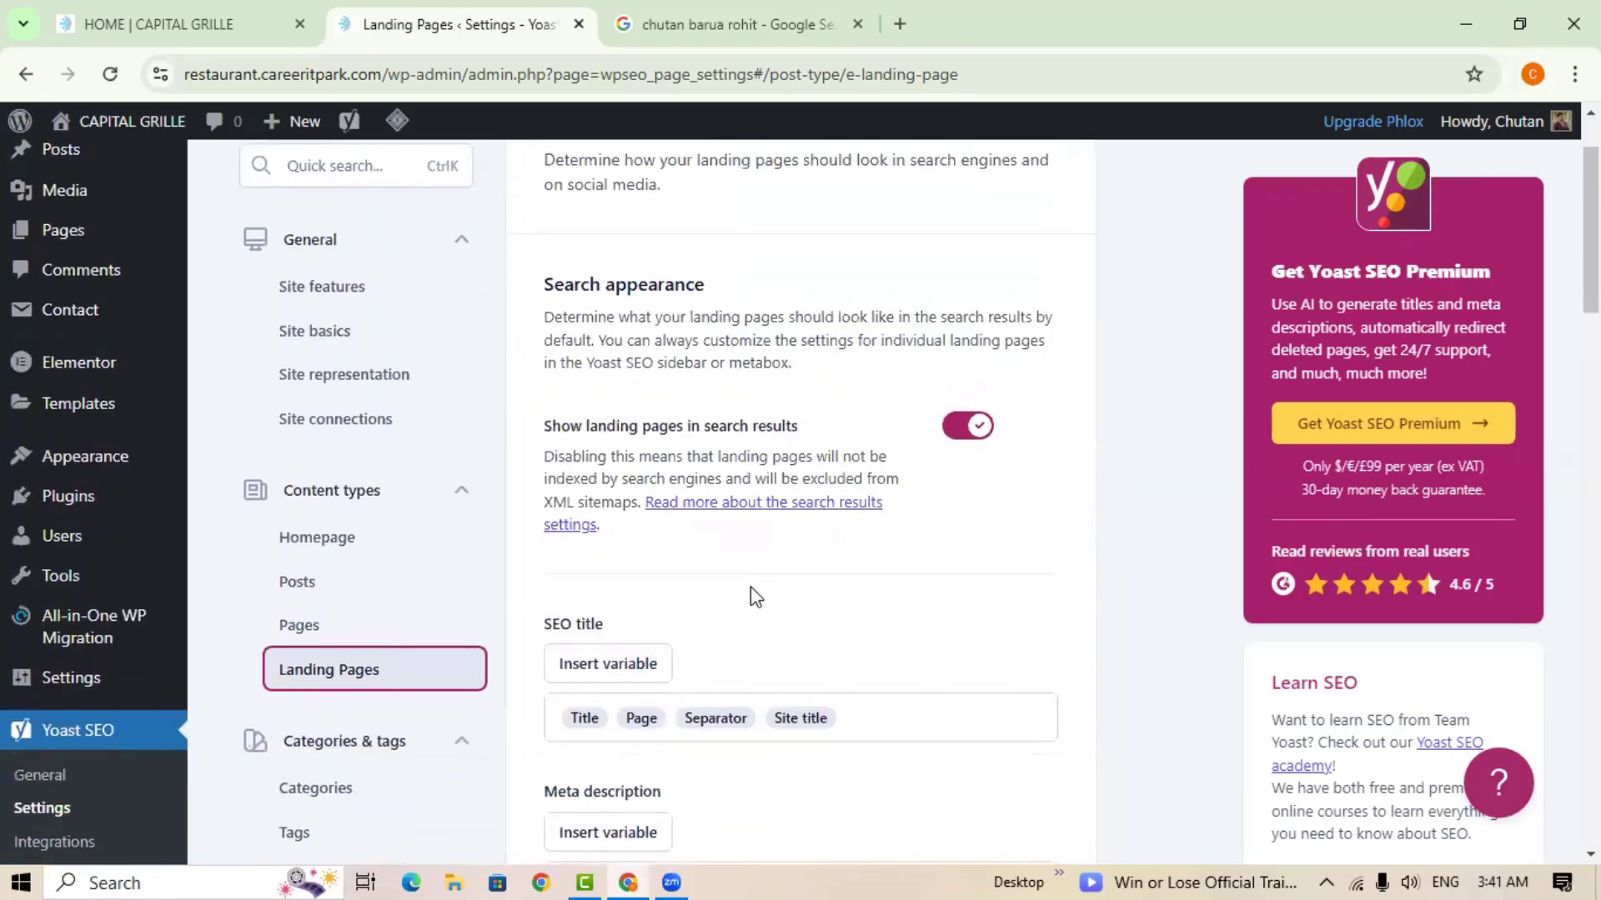
{"action": "left_click", "coordinate": [956, 435]}
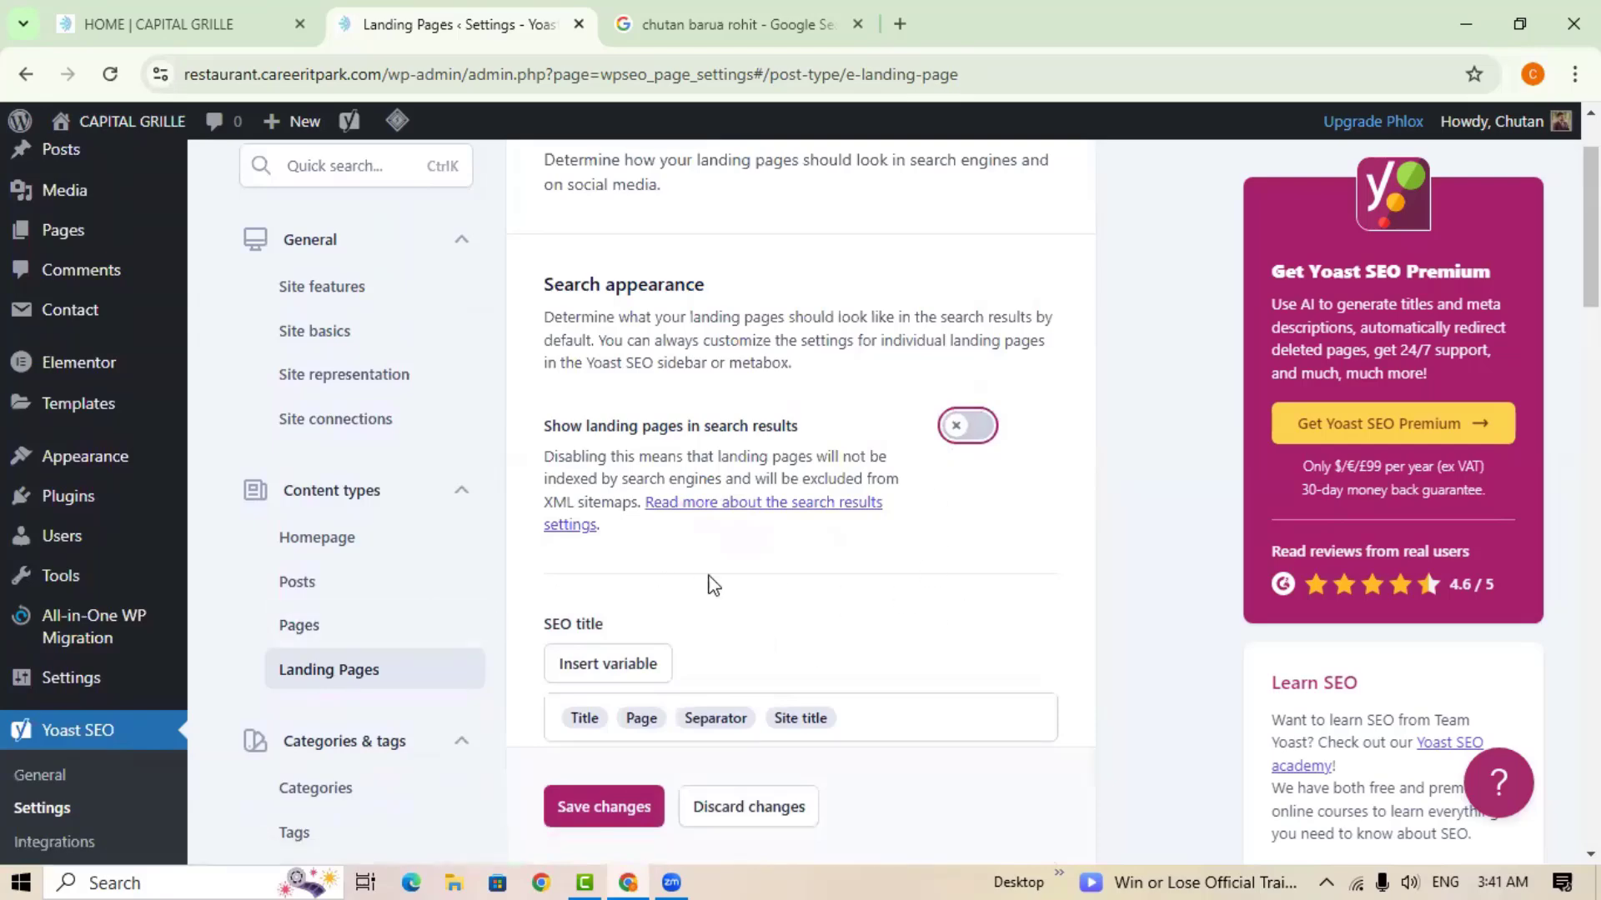
Save the changes to the Landing Pages content type and review its social media, schema and additional settings.
{"action": "scroll", "coordinate": [855, 642], "scroll_direction": "down", "scroll_amount": 3}
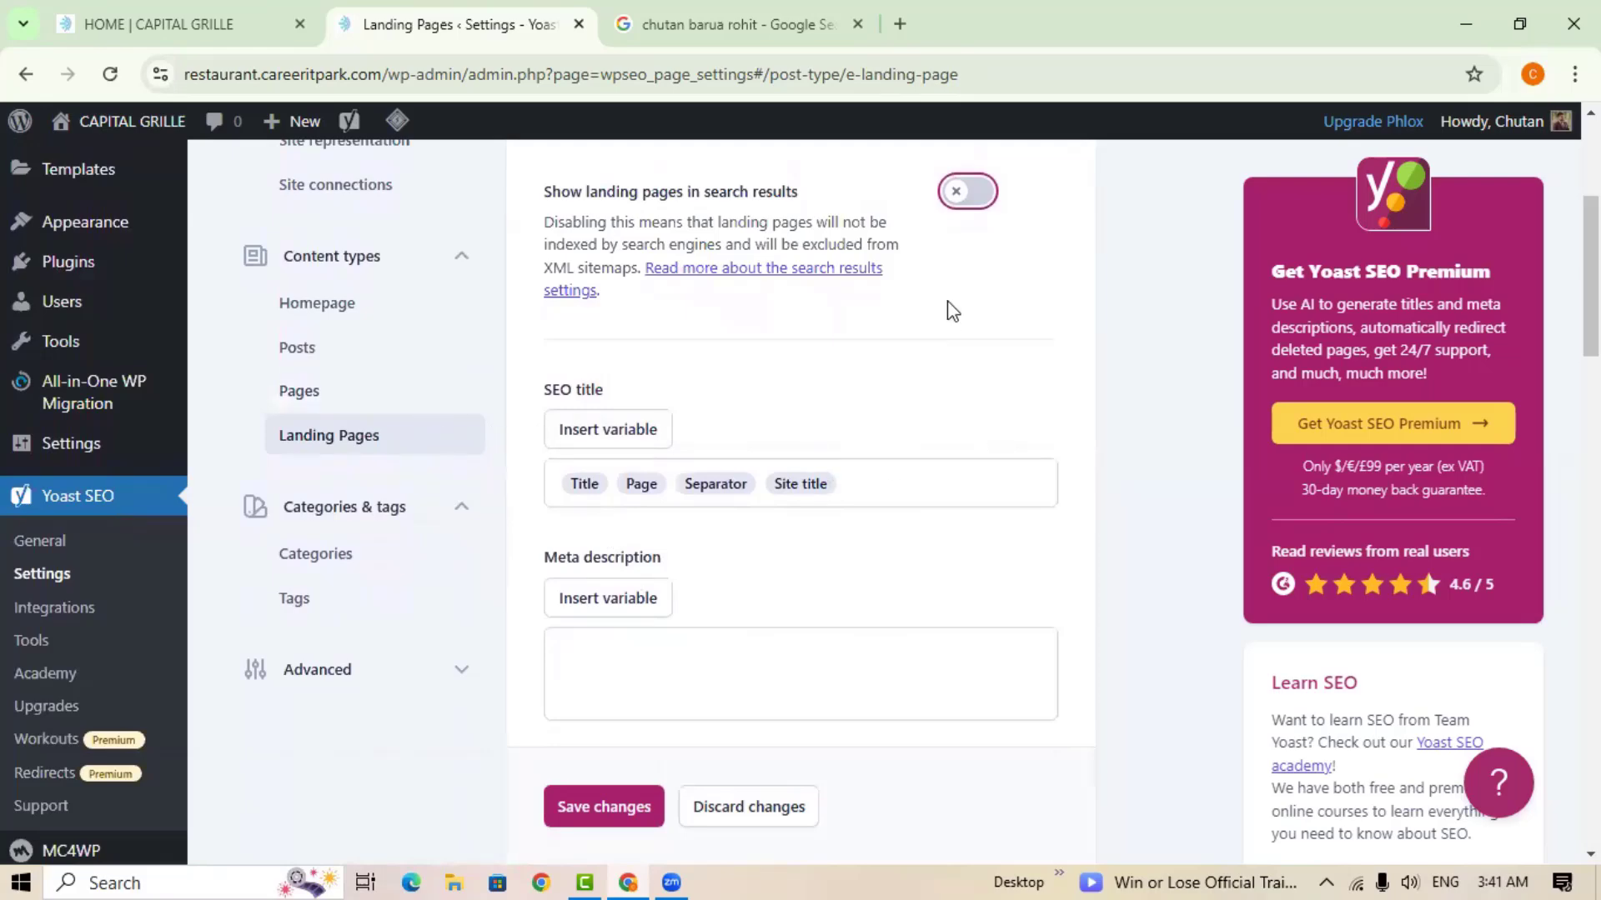
{"action": "scroll", "coordinate": [877, 558], "scroll_direction": "down", "scroll_amount": 3}
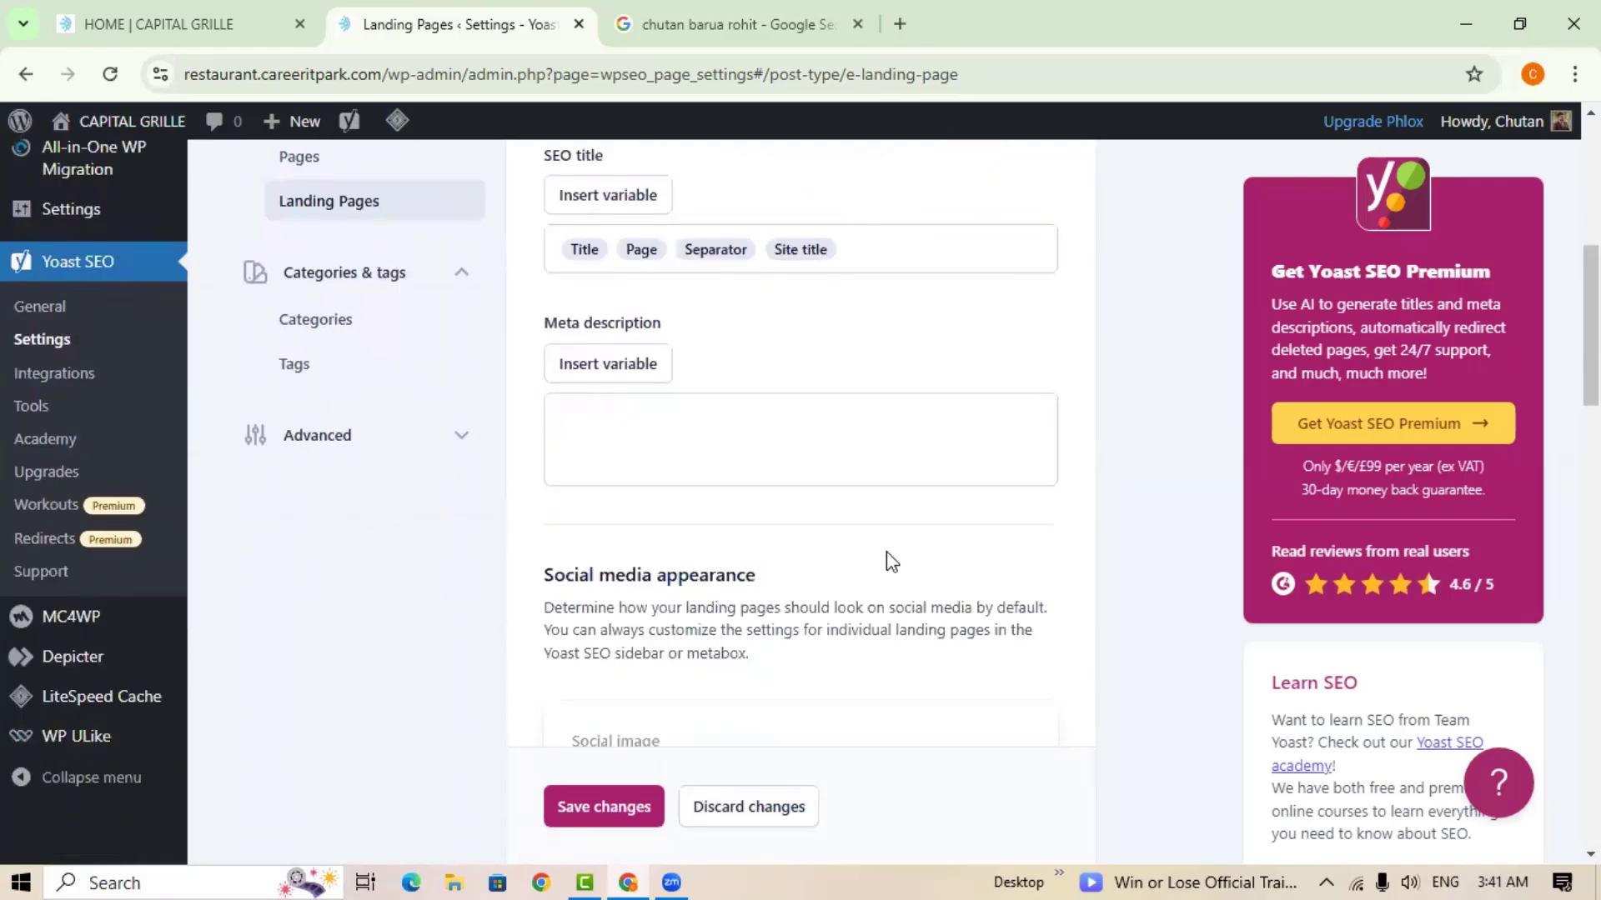
{"action": "scroll", "coordinate": [891, 558], "scroll_direction": "down", "scroll_amount": 2}
{"action": "scroll", "coordinate": [890, 558], "scroll_direction": "up", "scroll_amount": 3}
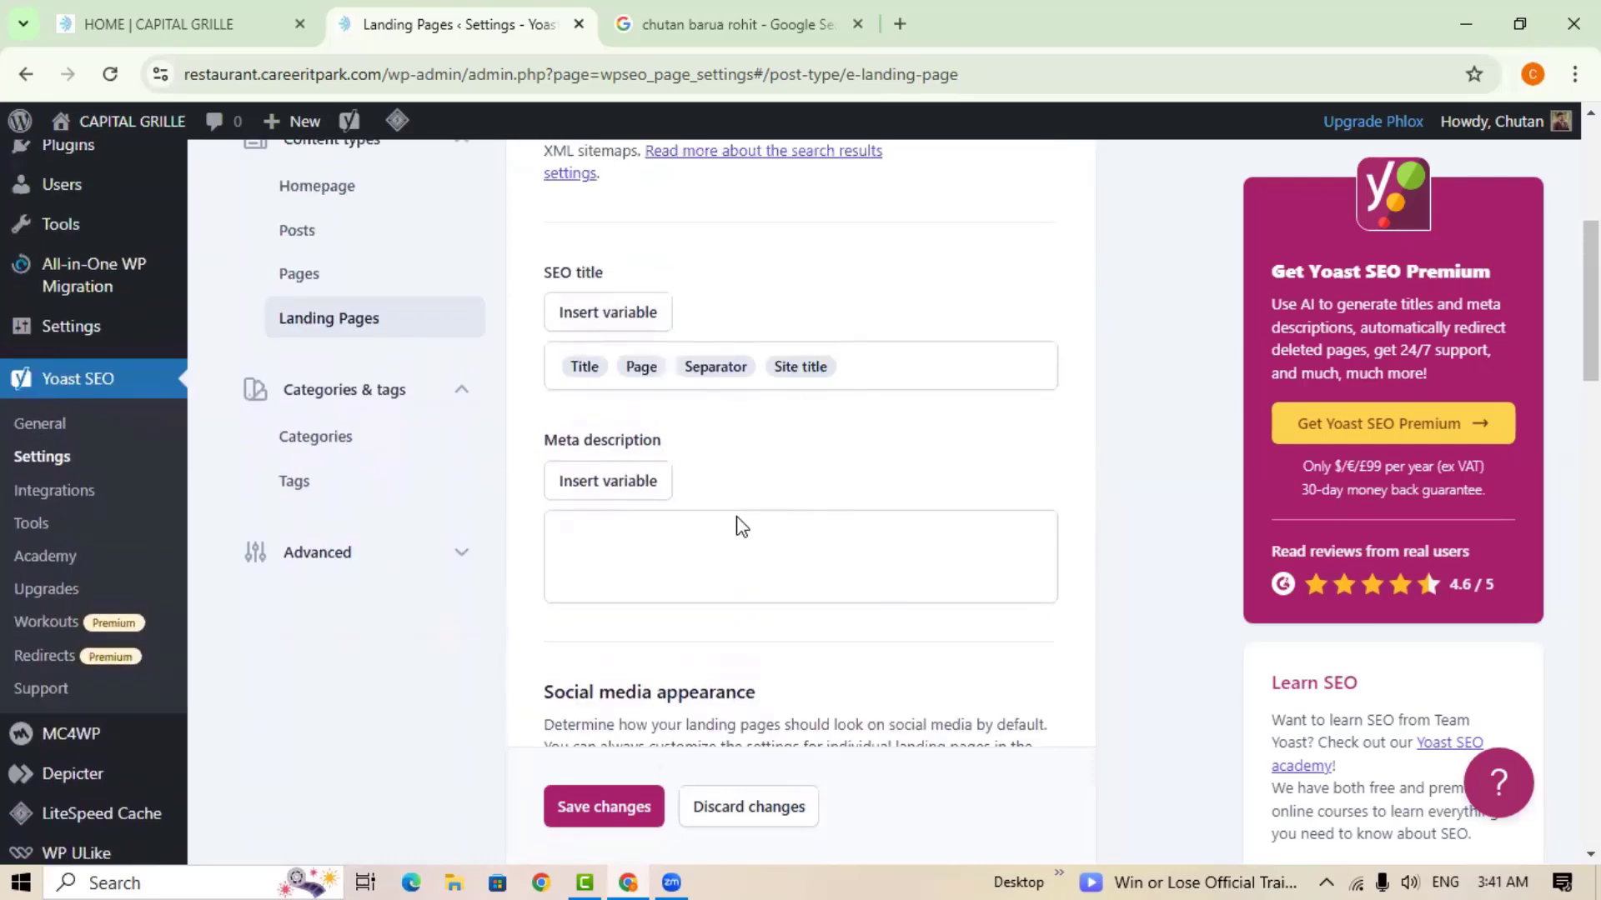
{"action": "scroll", "coordinate": [621, 724], "scroll_direction": "down", "scroll_amount": 3}
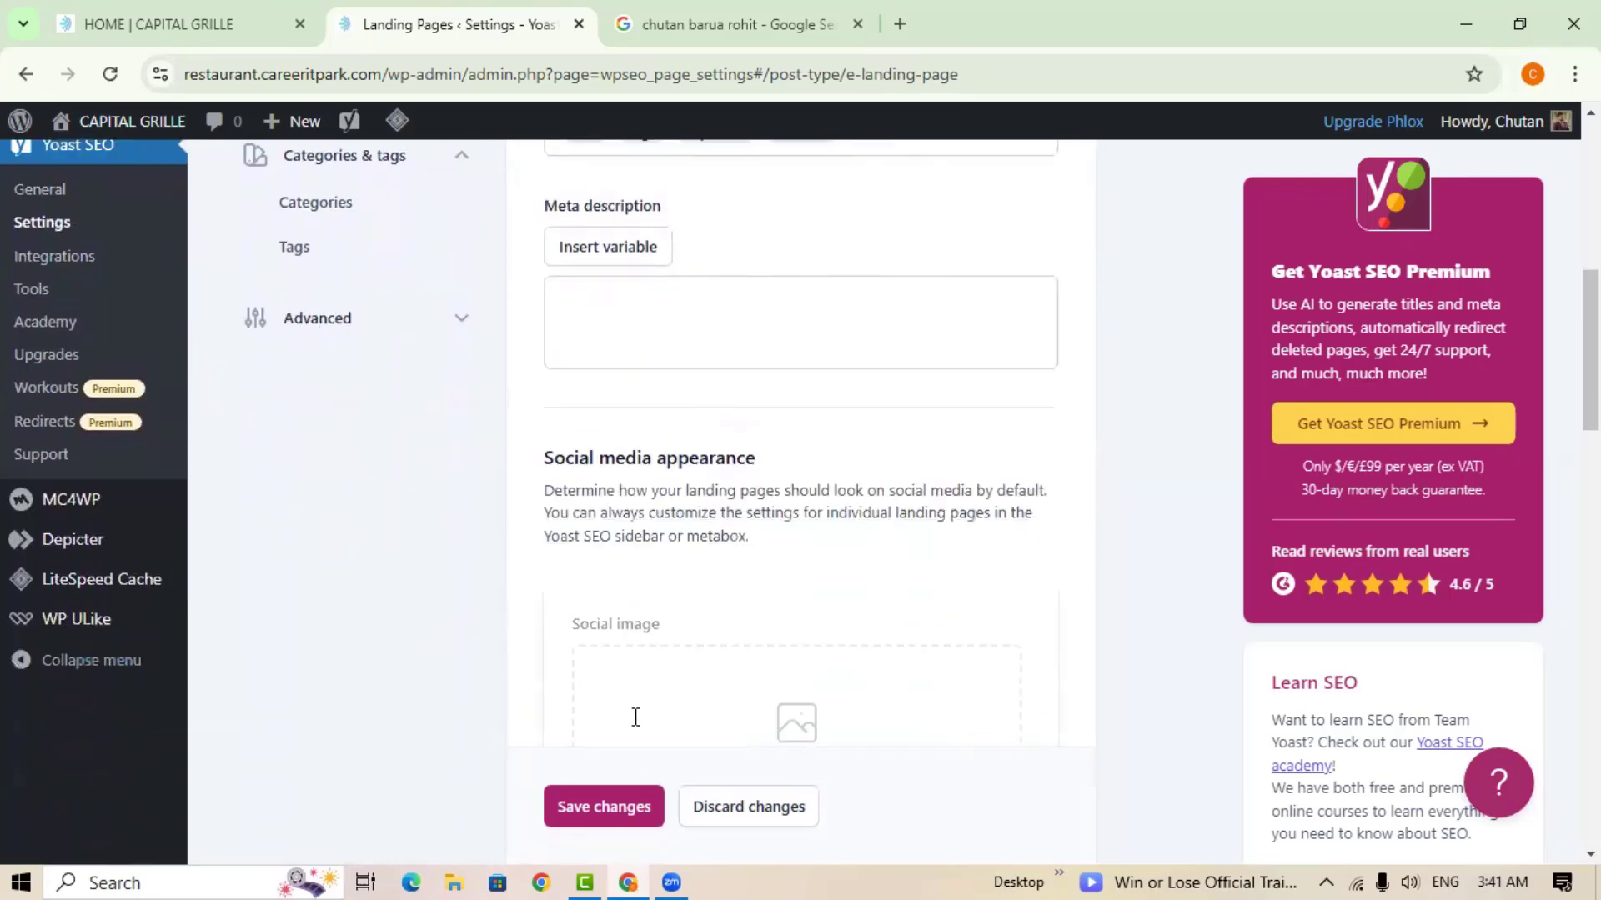
{"action": "left_click", "coordinate": [612, 808]}
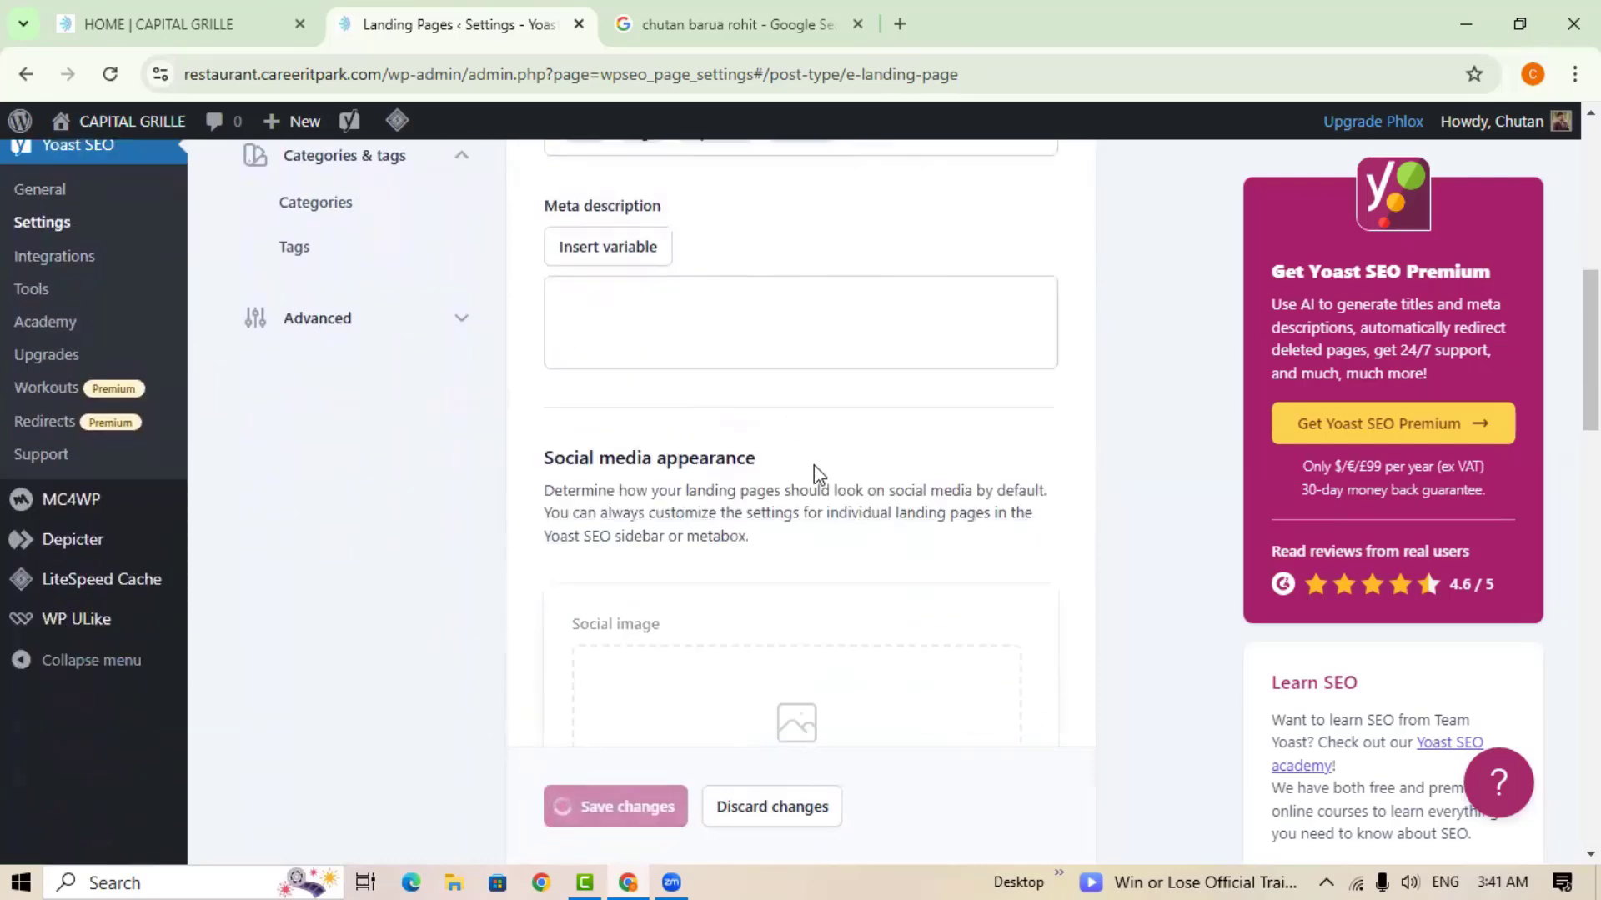
{"action": "scroll", "coordinate": [834, 483], "scroll_direction": "down", "scroll_amount": 10}
{"action": "scroll", "coordinate": [507, 503], "scroll_direction": "up", "scroll_amount": 4}
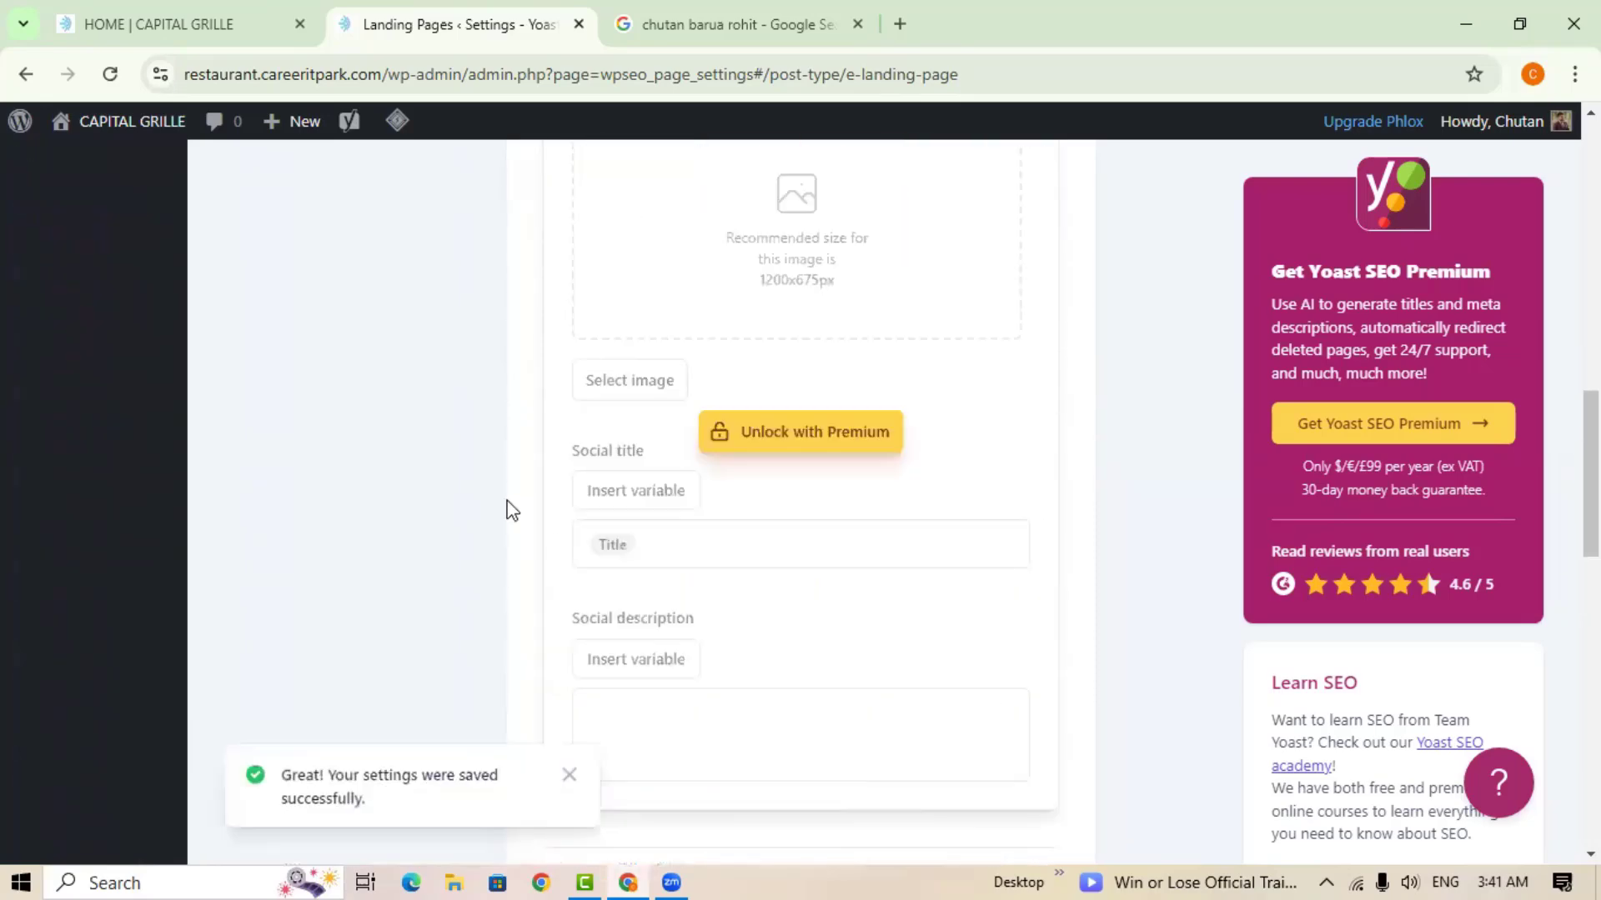
{"action": "scroll", "coordinate": [717, 487], "scroll_direction": "up", "scroll_amount": 10}
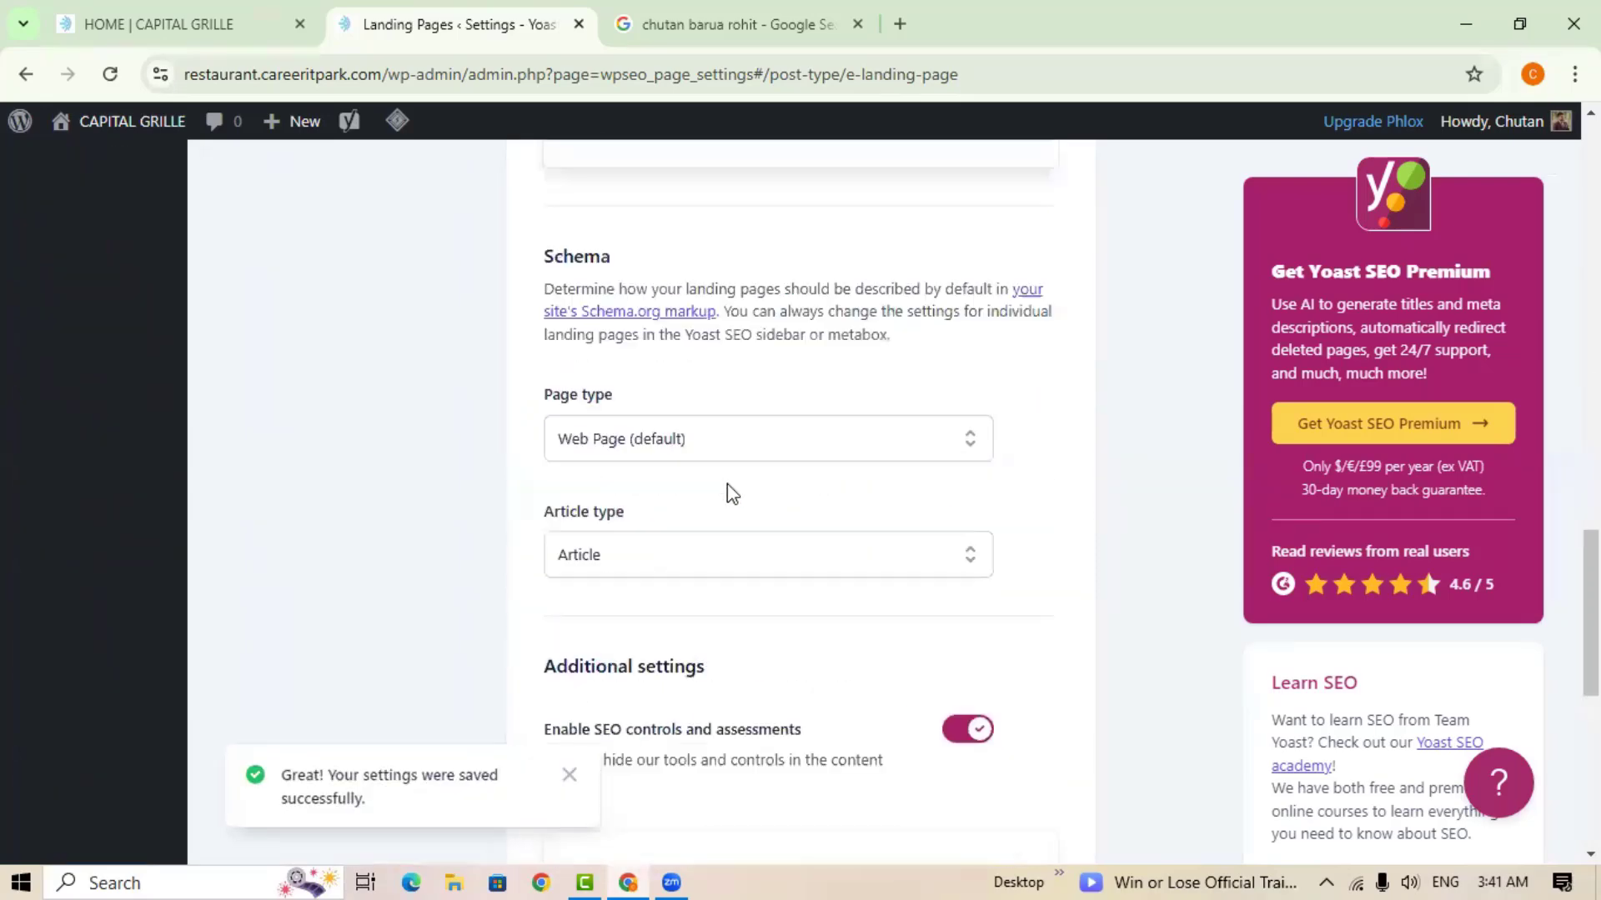
{"action": "scroll", "coordinate": [467, 617], "scroll_direction": "up", "scroll_amount": 15}
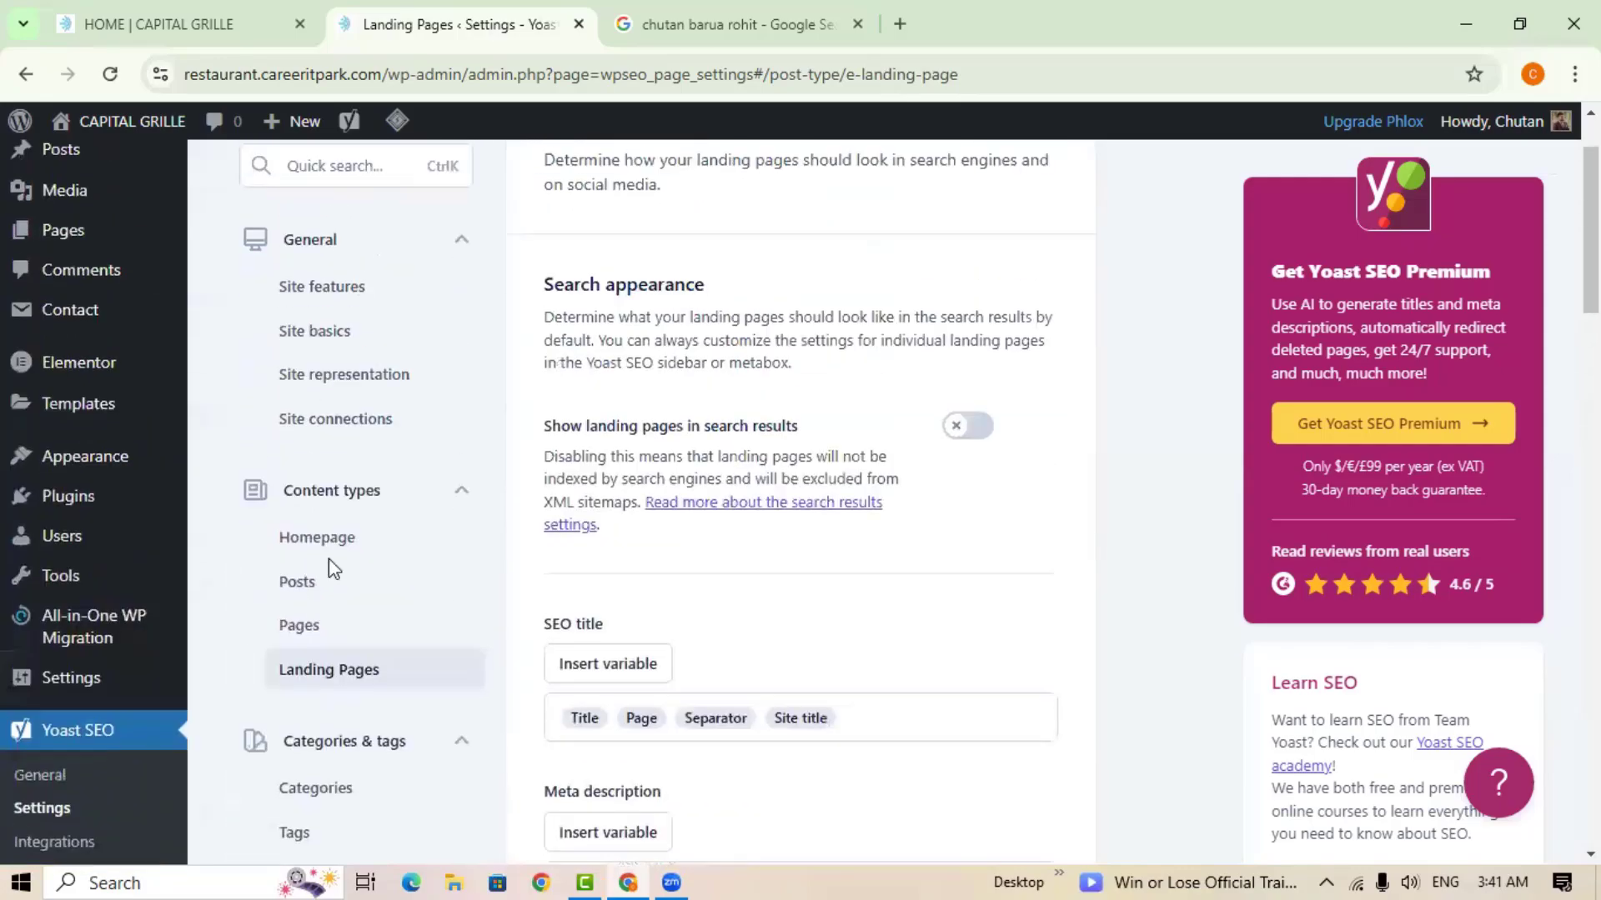
Examine the Categories search and social media appearance settings, trying out the option to show categories in search results.
{"action": "scroll", "coordinate": [494, 590], "scroll_direction": "down", "scroll_amount": 4}
{"action": "scroll", "coordinate": [636, 561], "scroll_direction": "up", "scroll_amount": 3}
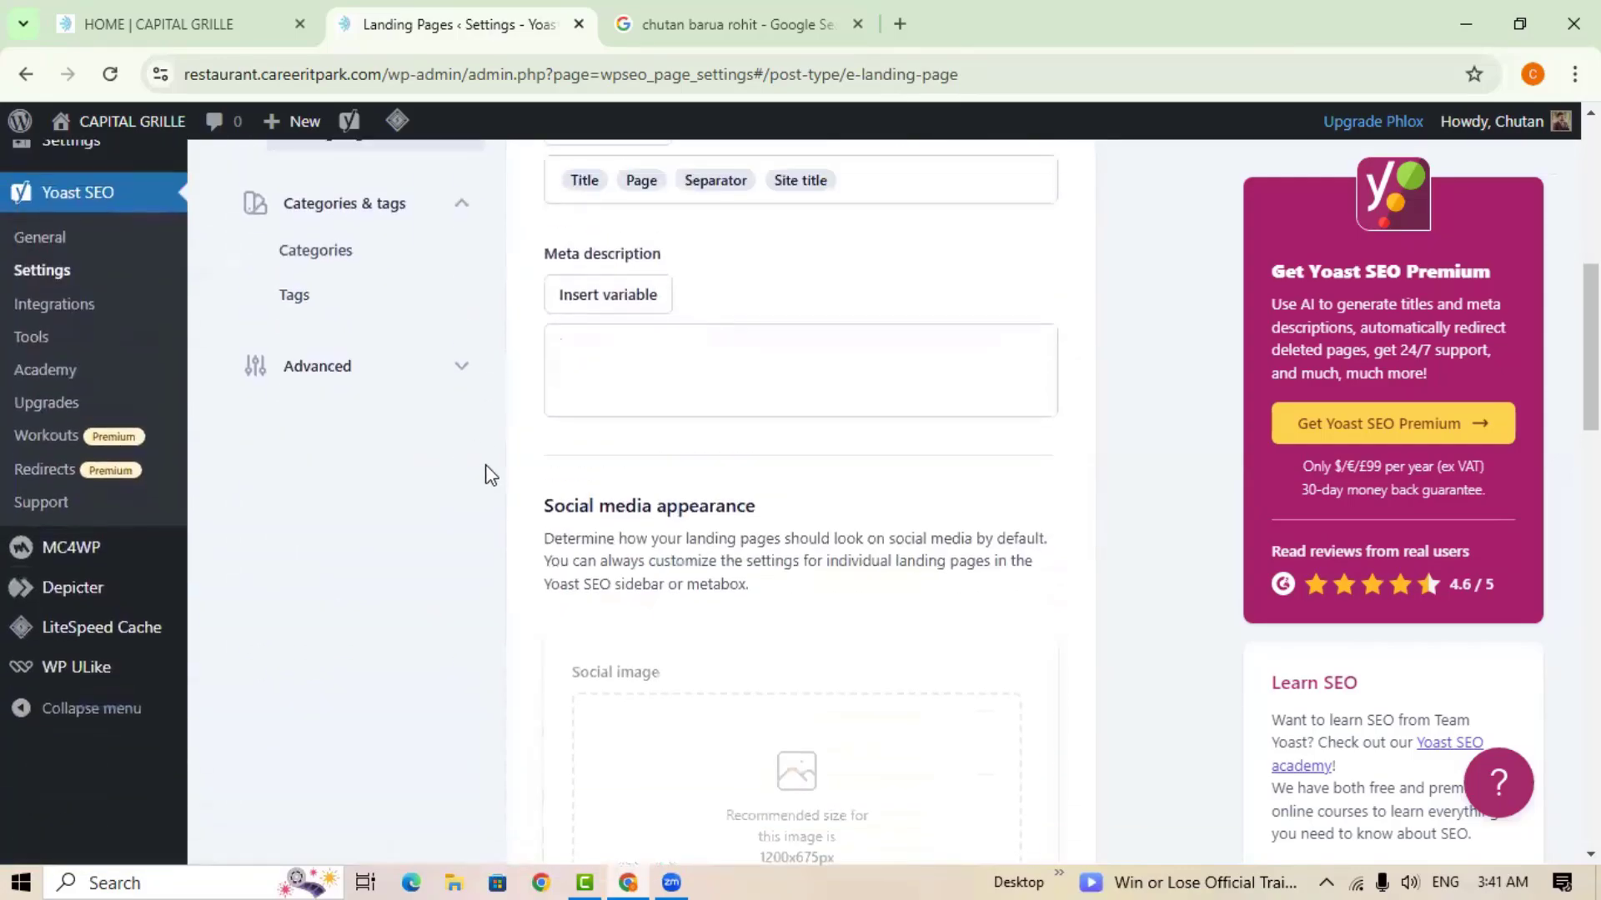
{"action": "left_click", "coordinate": [337, 450]}
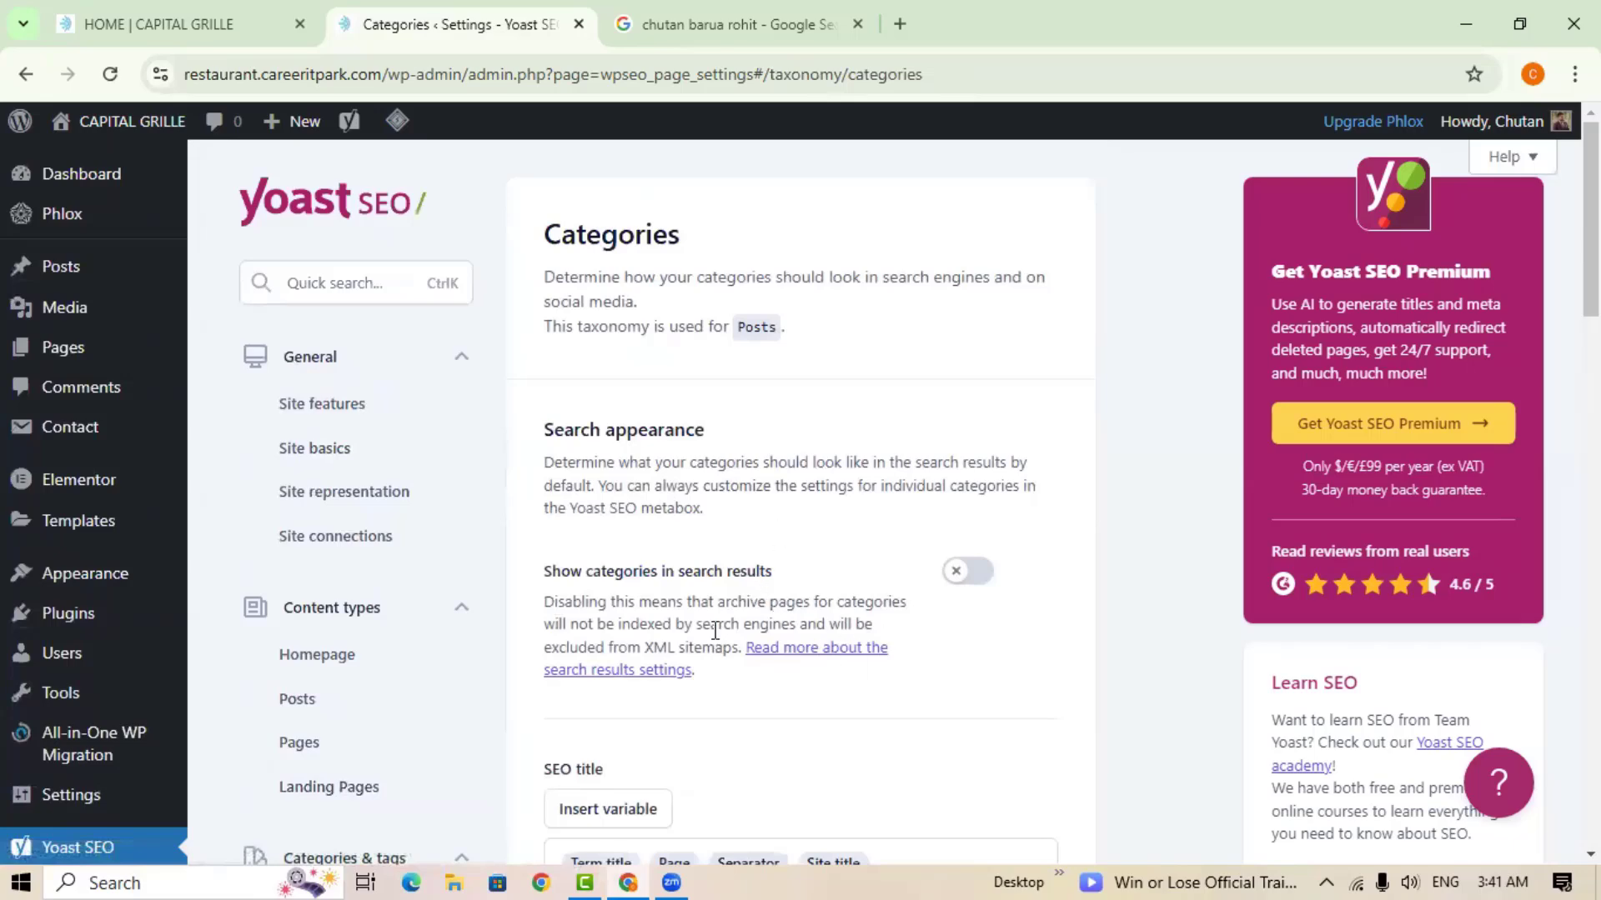
{"action": "scroll", "coordinate": [834, 467], "scroll_direction": "down", "scroll_amount": 1}
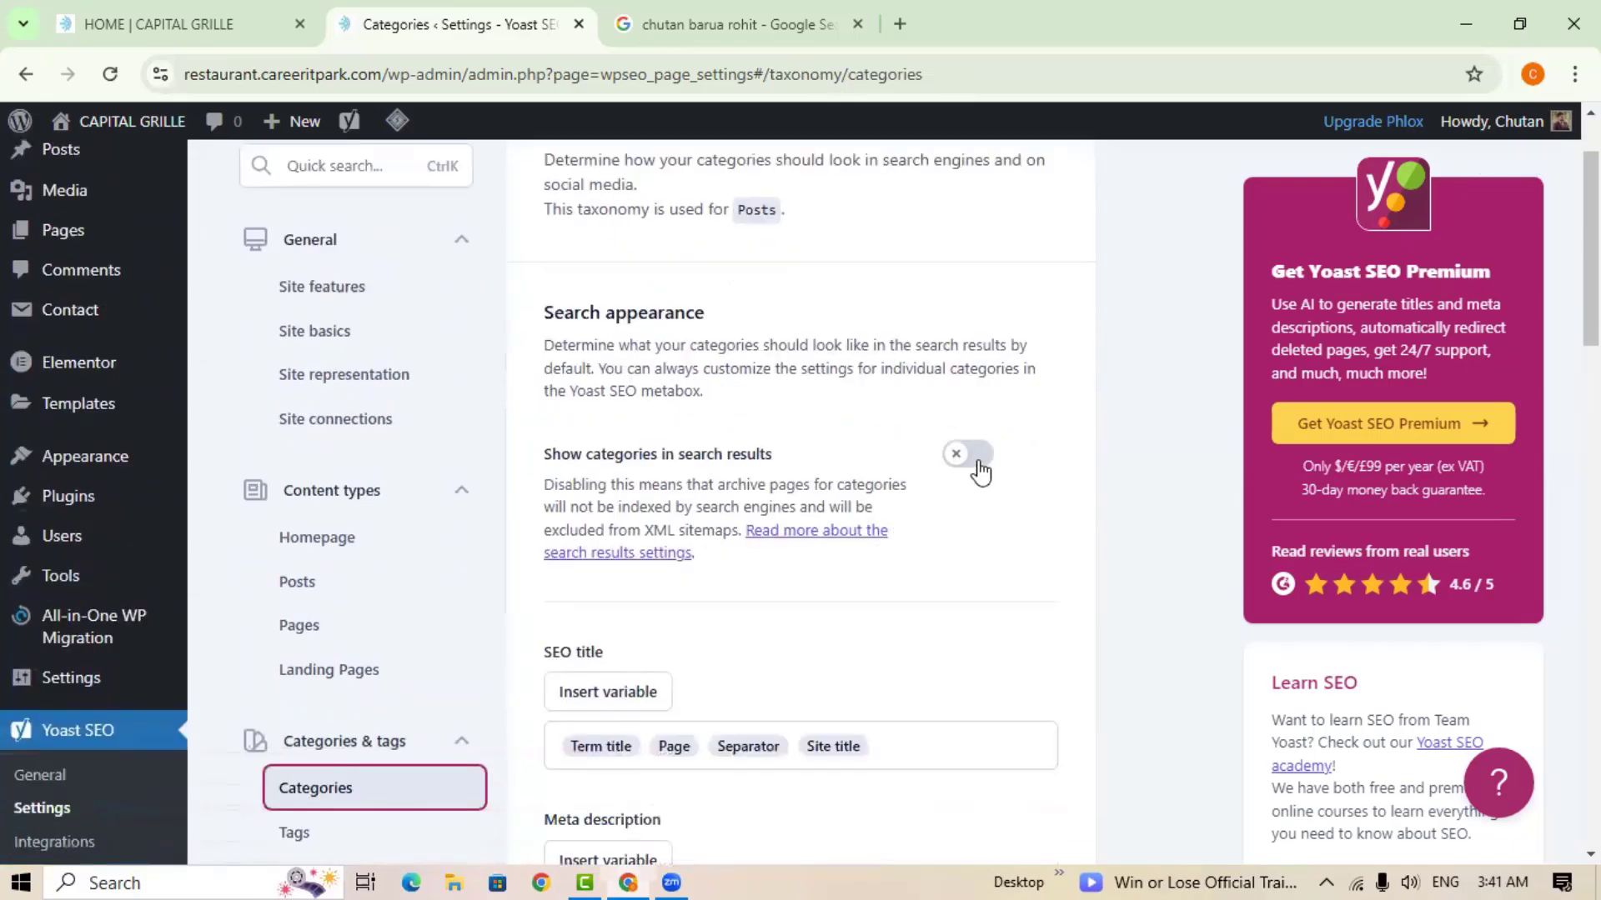
{"action": "left_click", "coordinate": [975, 457]}
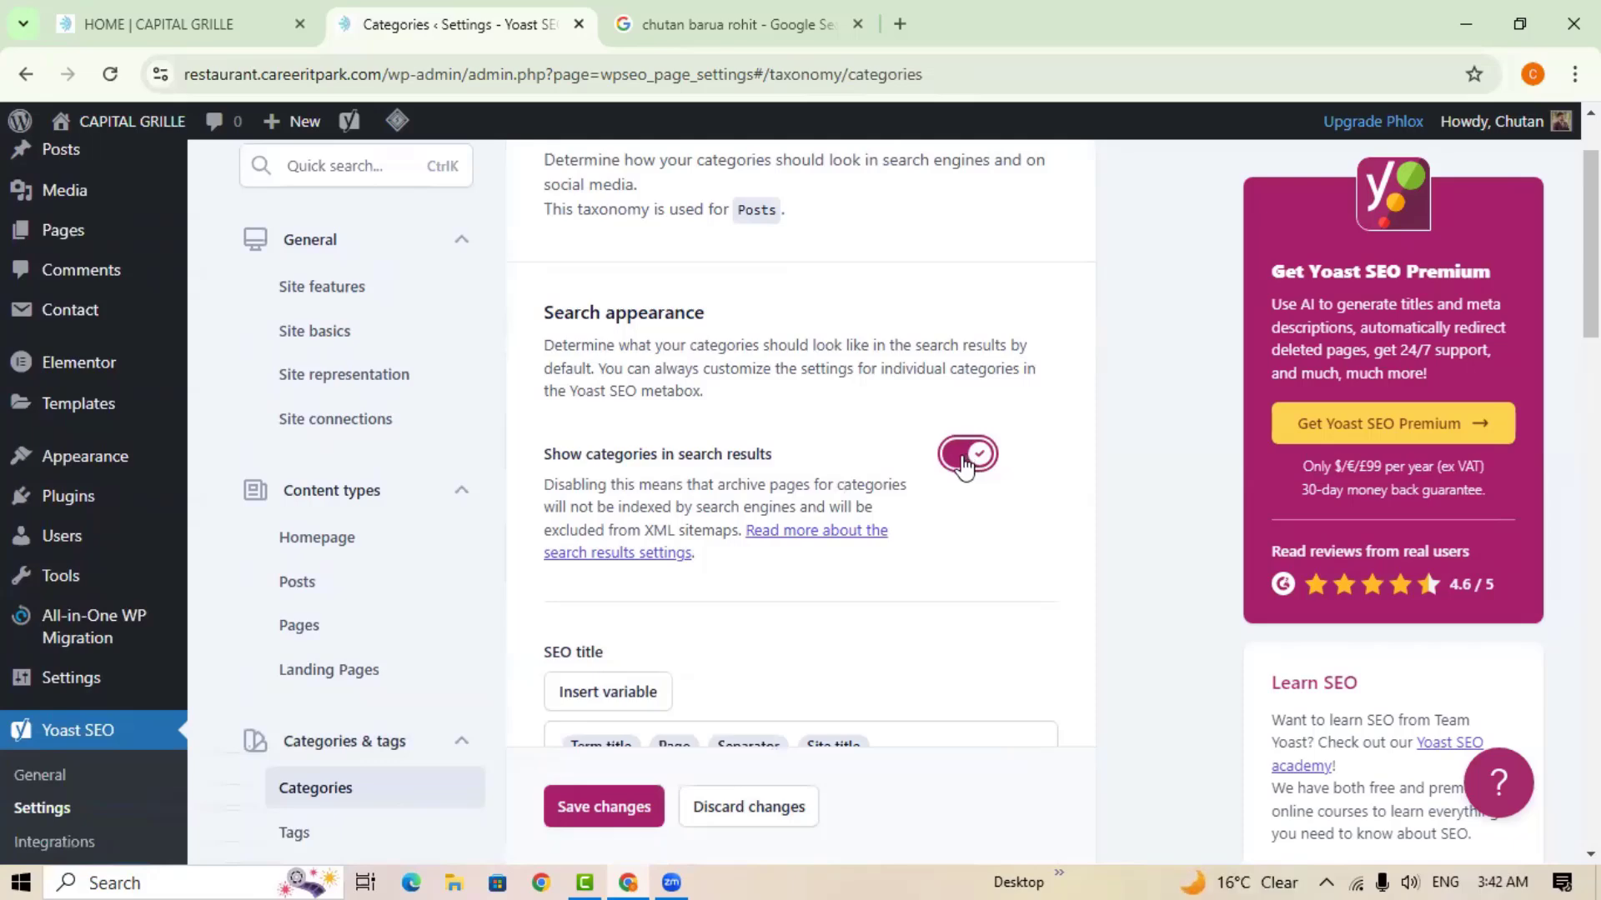
{"action": "scroll", "coordinate": [904, 543], "scroll_direction": "down", "scroll_amount": 8}
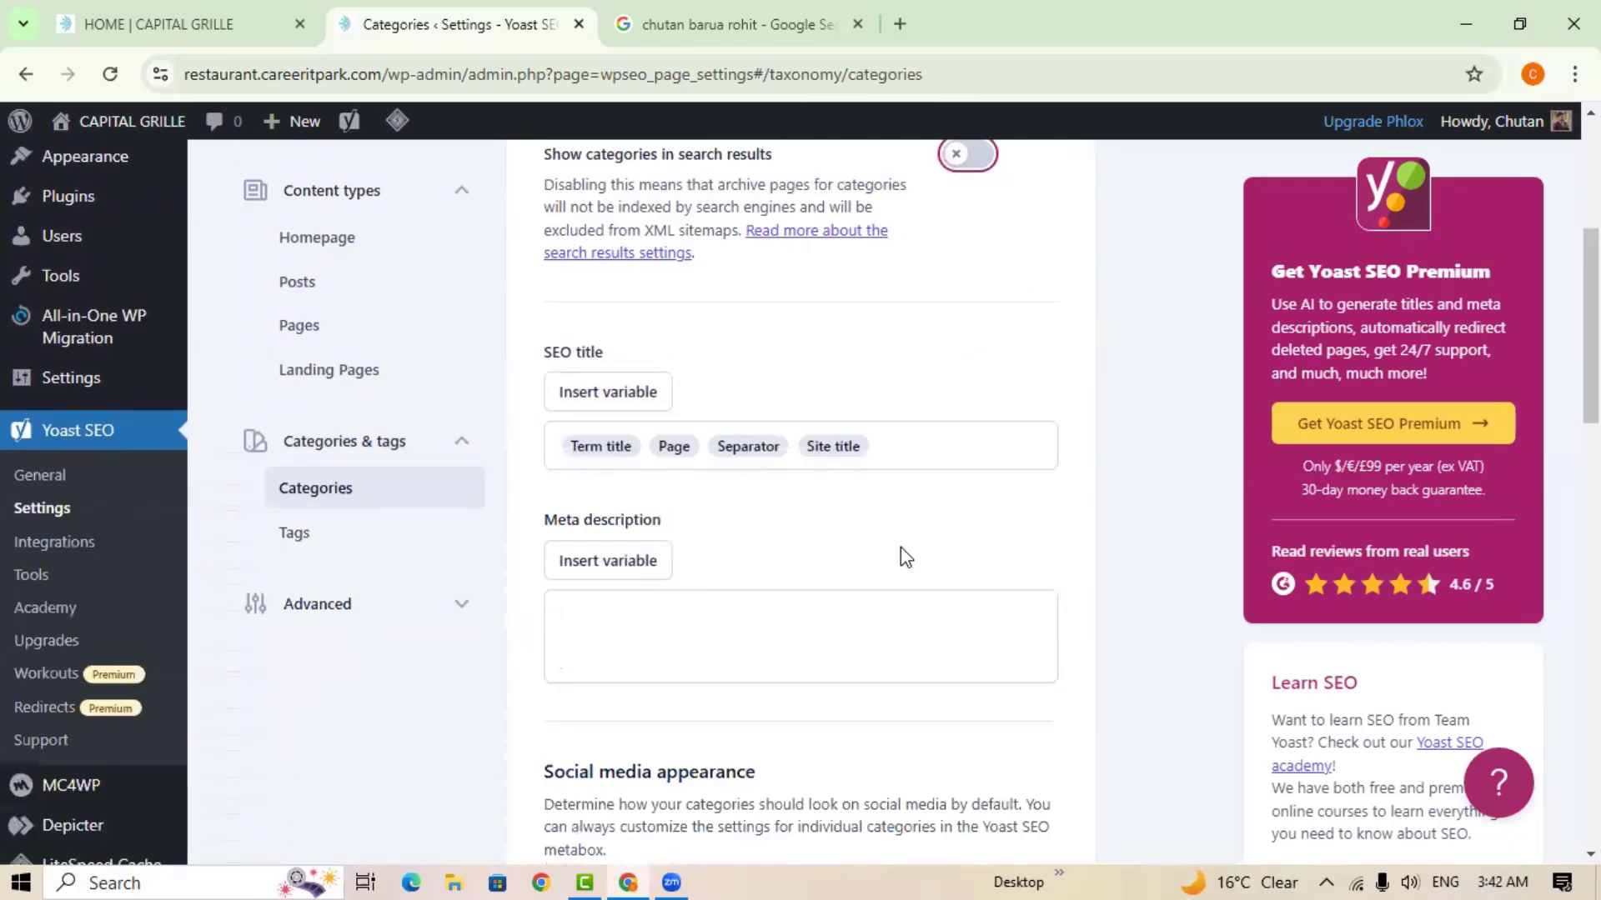
{"action": "scroll", "coordinate": [843, 447], "scroll_direction": "up", "scroll_amount": 3}
{"action": "scroll", "coordinate": [849, 596], "scroll_direction": "down", "scroll_amount": 6}
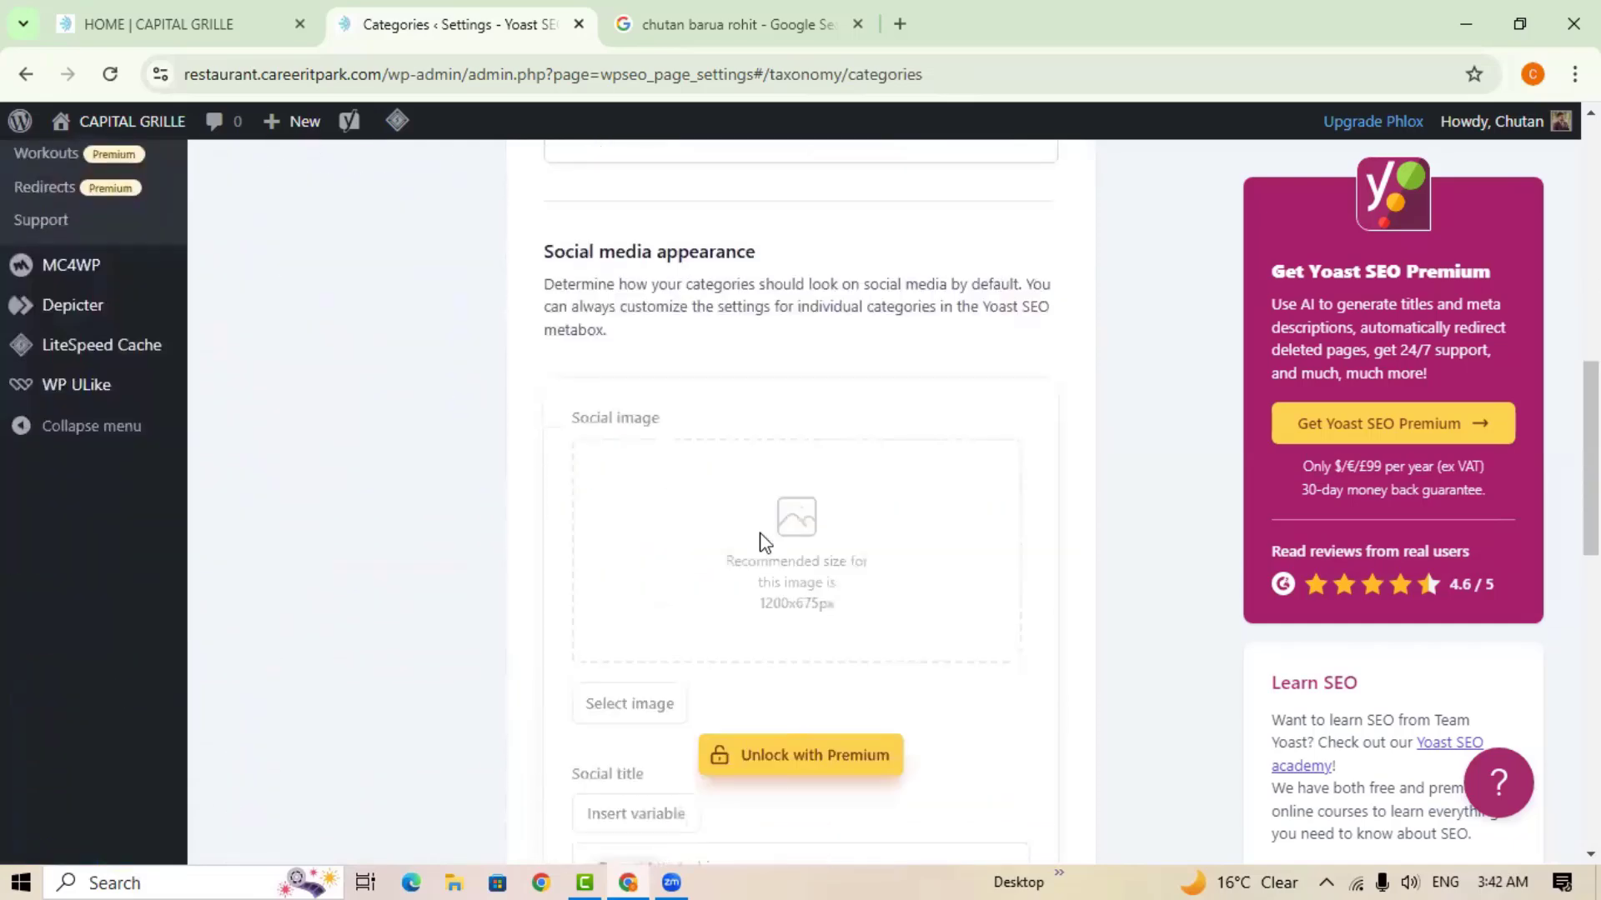
{"action": "scroll", "coordinate": [825, 596], "scroll_direction": "up", "scroll_amount": 6}
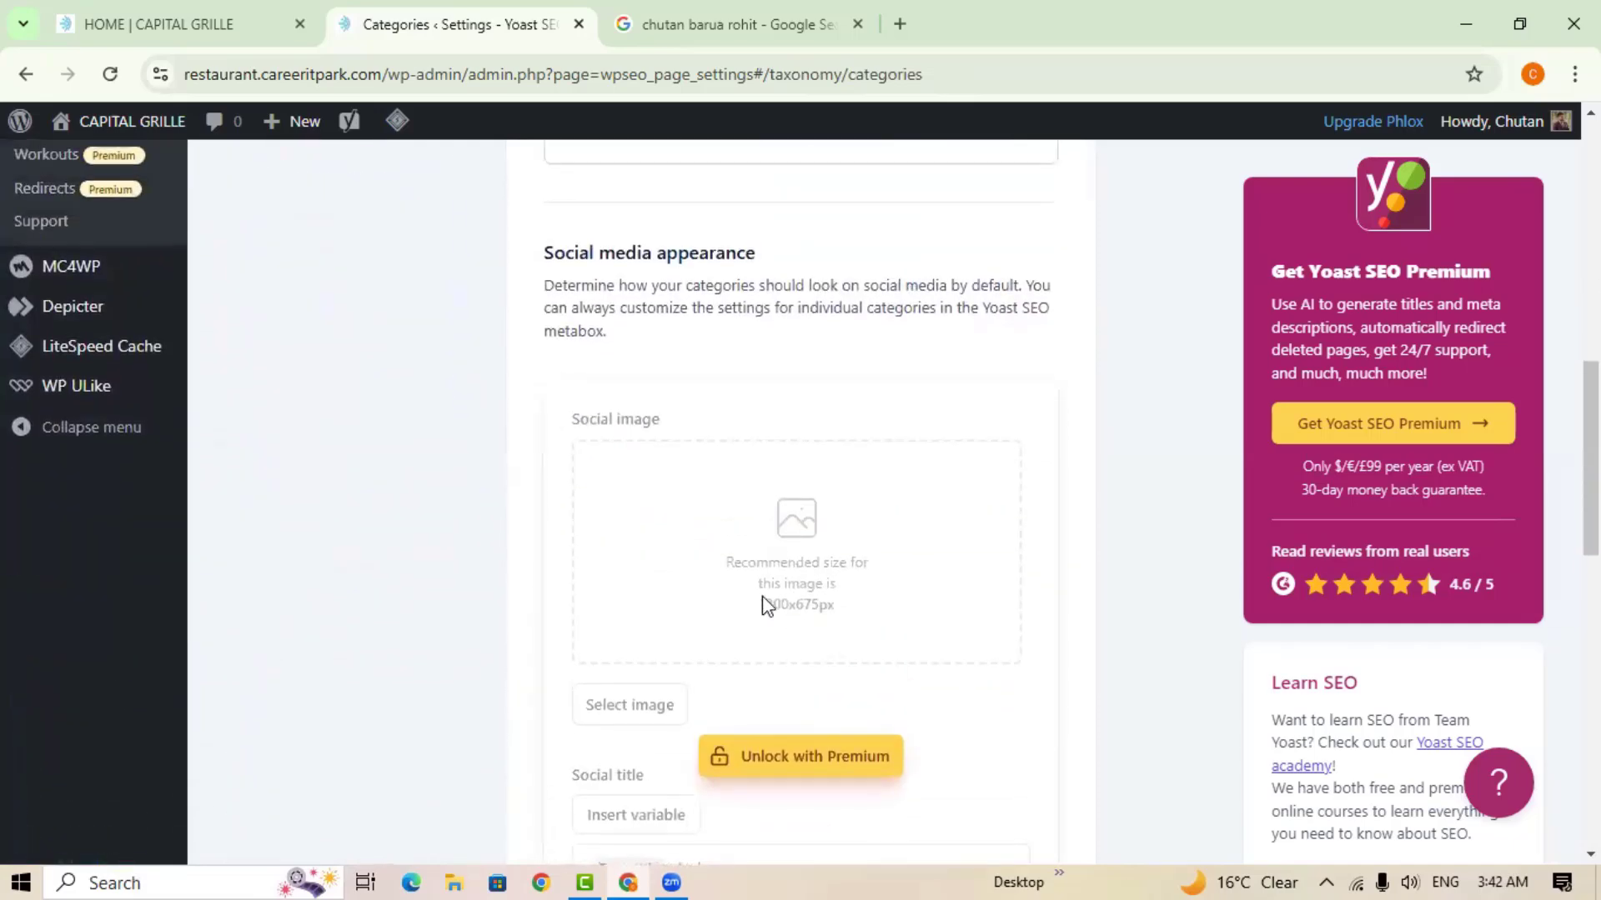
Turn off showing tags in search results in the Tags settings and save the changes.
{"action": "left_click", "coordinate": [303, 606]}
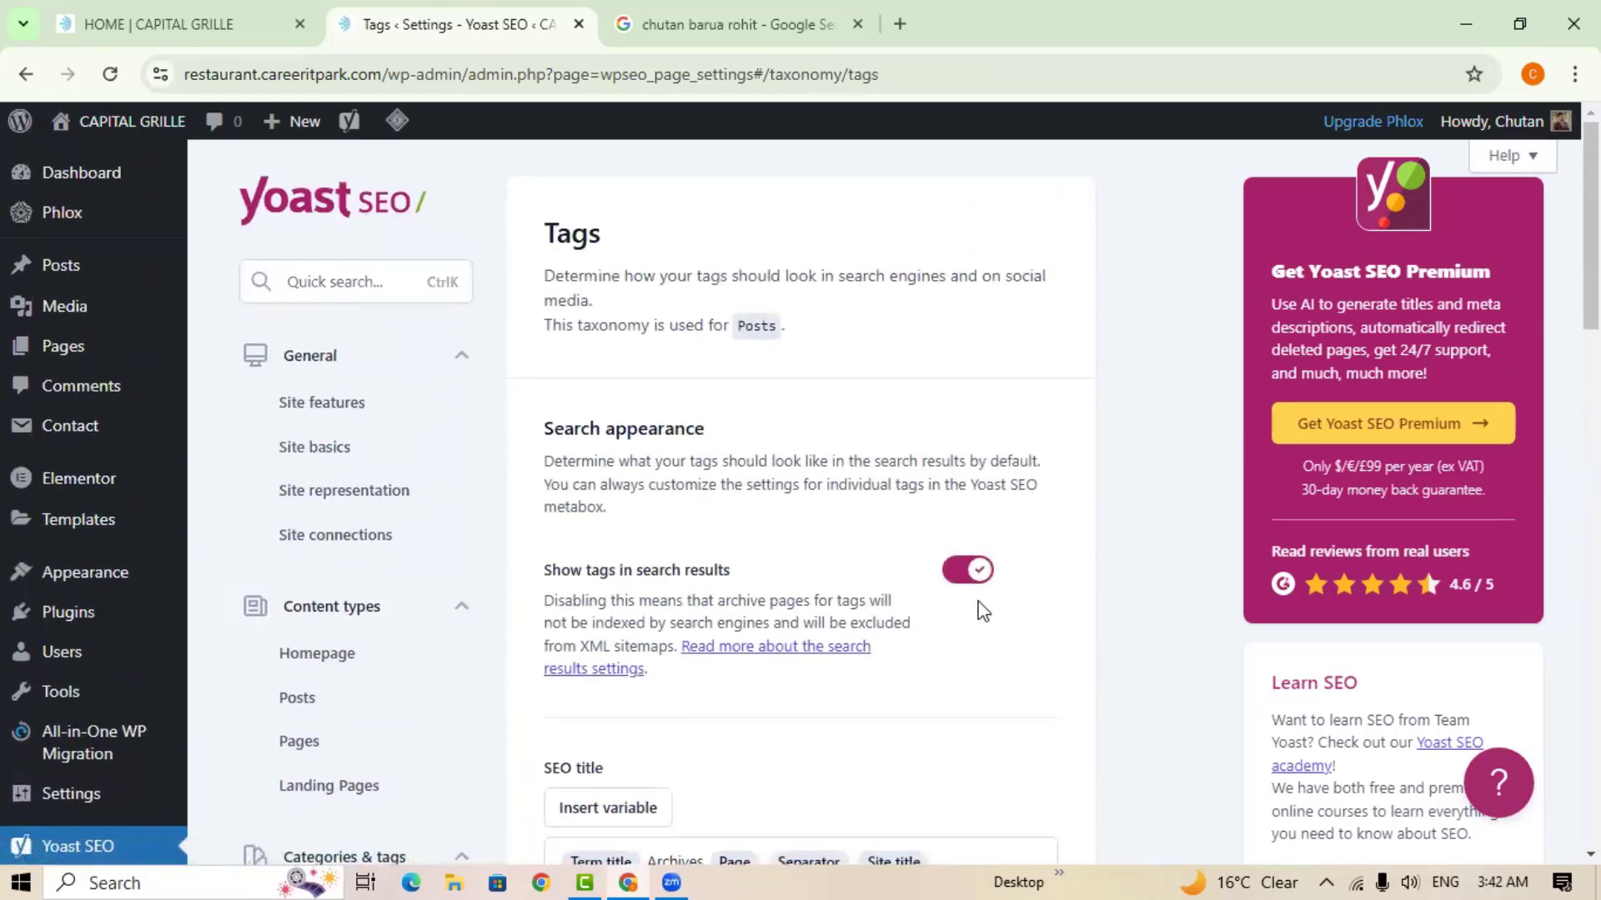
{"action": "scroll", "coordinate": [982, 609], "scroll_direction": "down", "scroll_amount": 2}
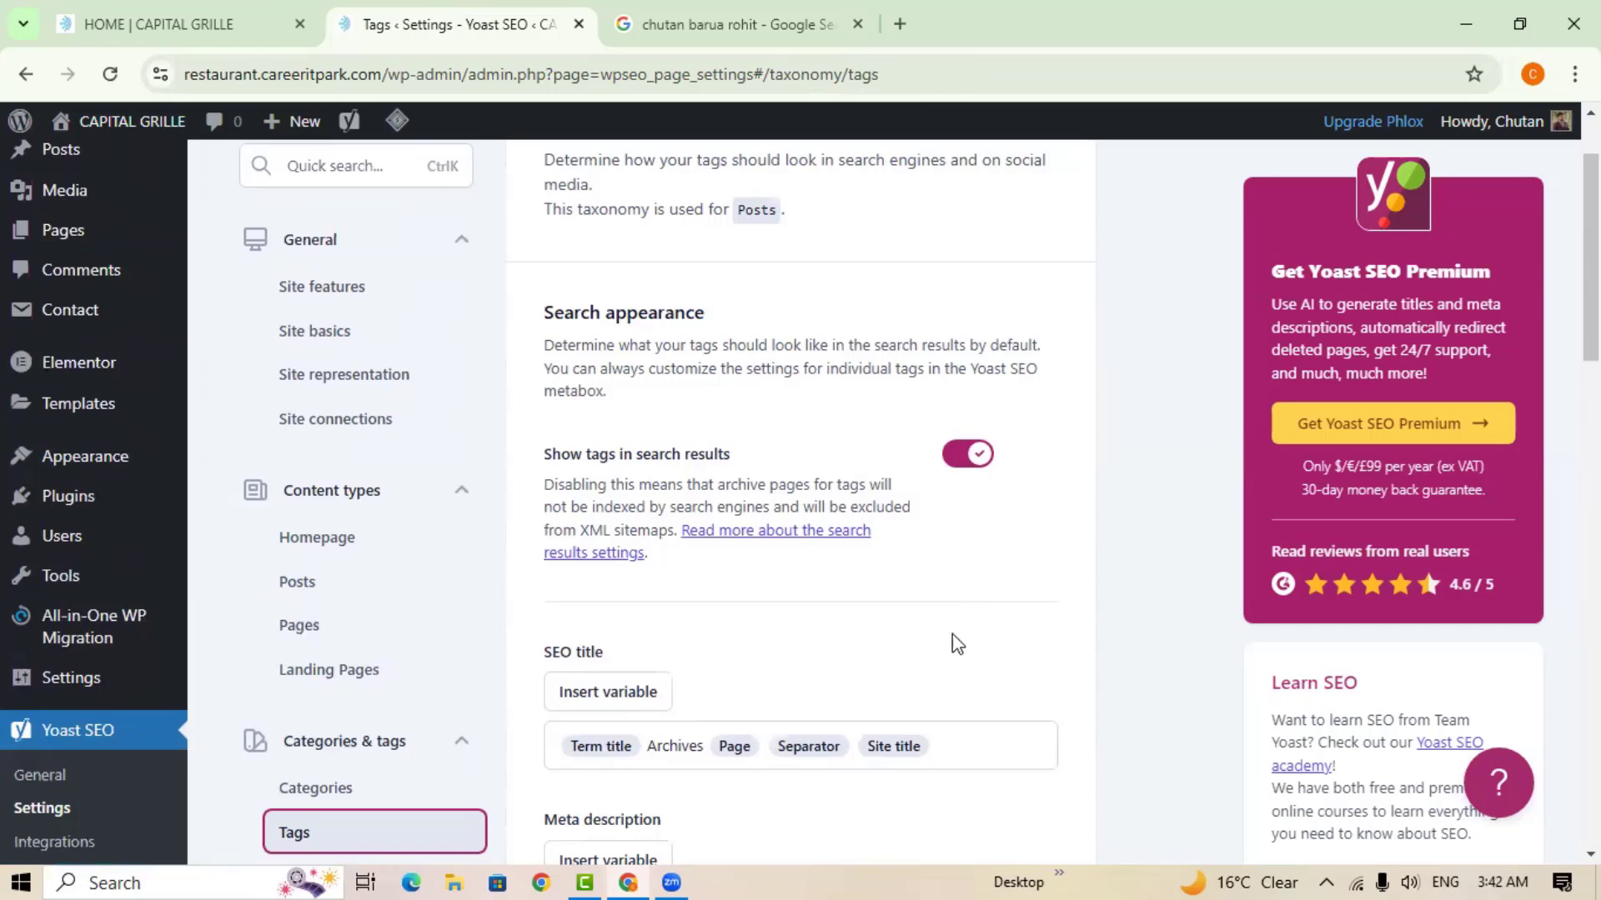
{"action": "left_click", "coordinate": [960, 457]}
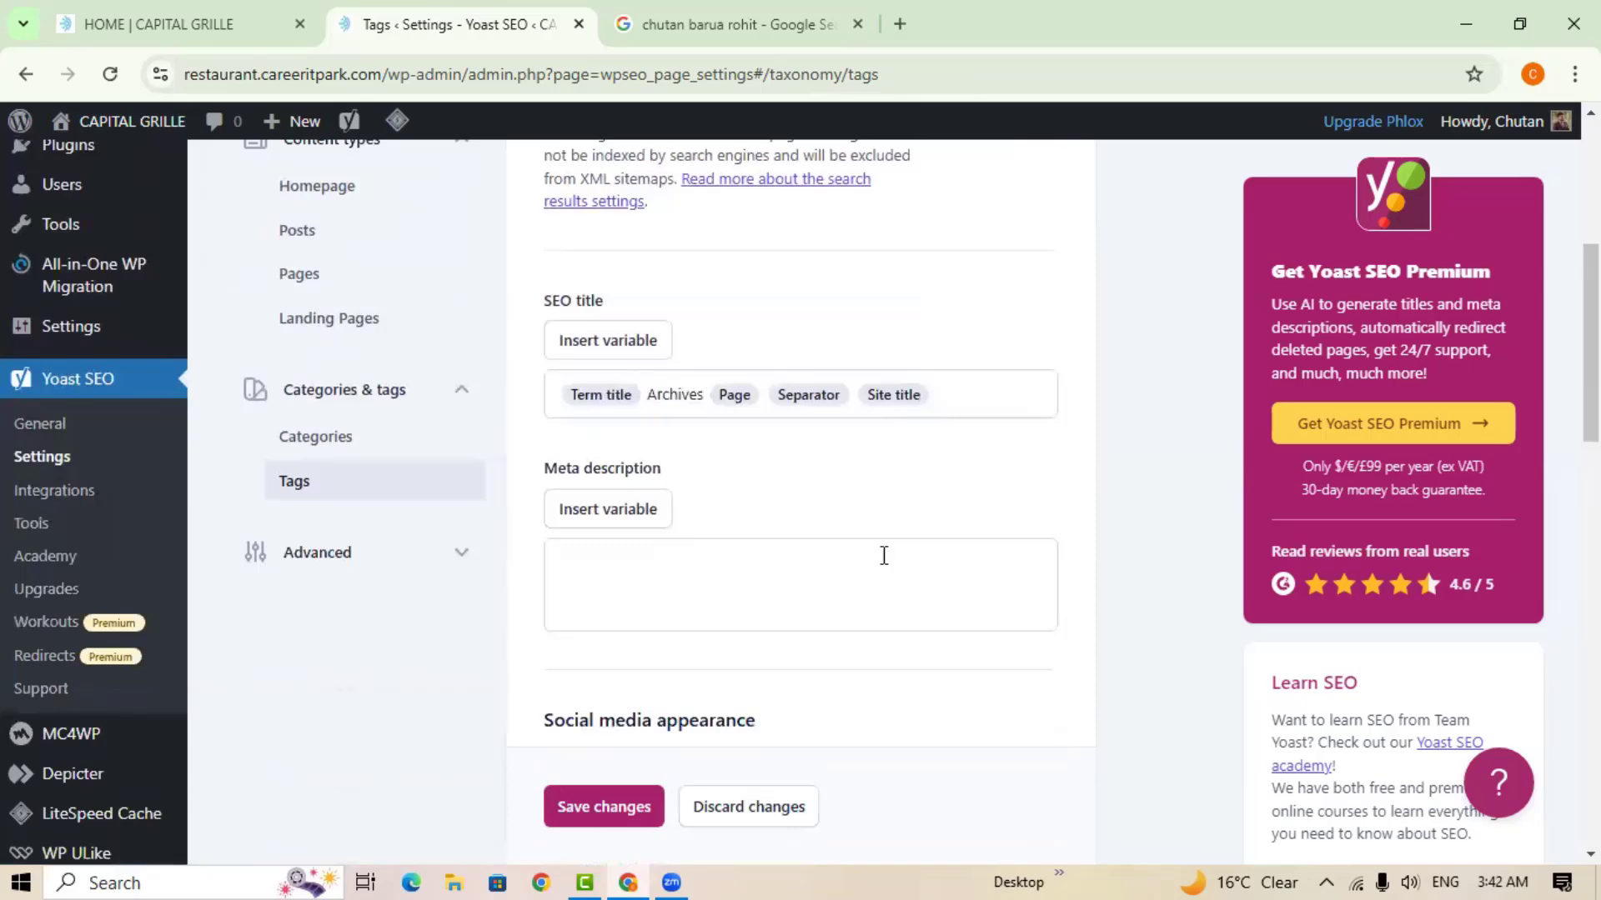
{"action": "scroll", "coordinate": [884, 555], "scroll_direction": "down", "scroll_amount": 7}
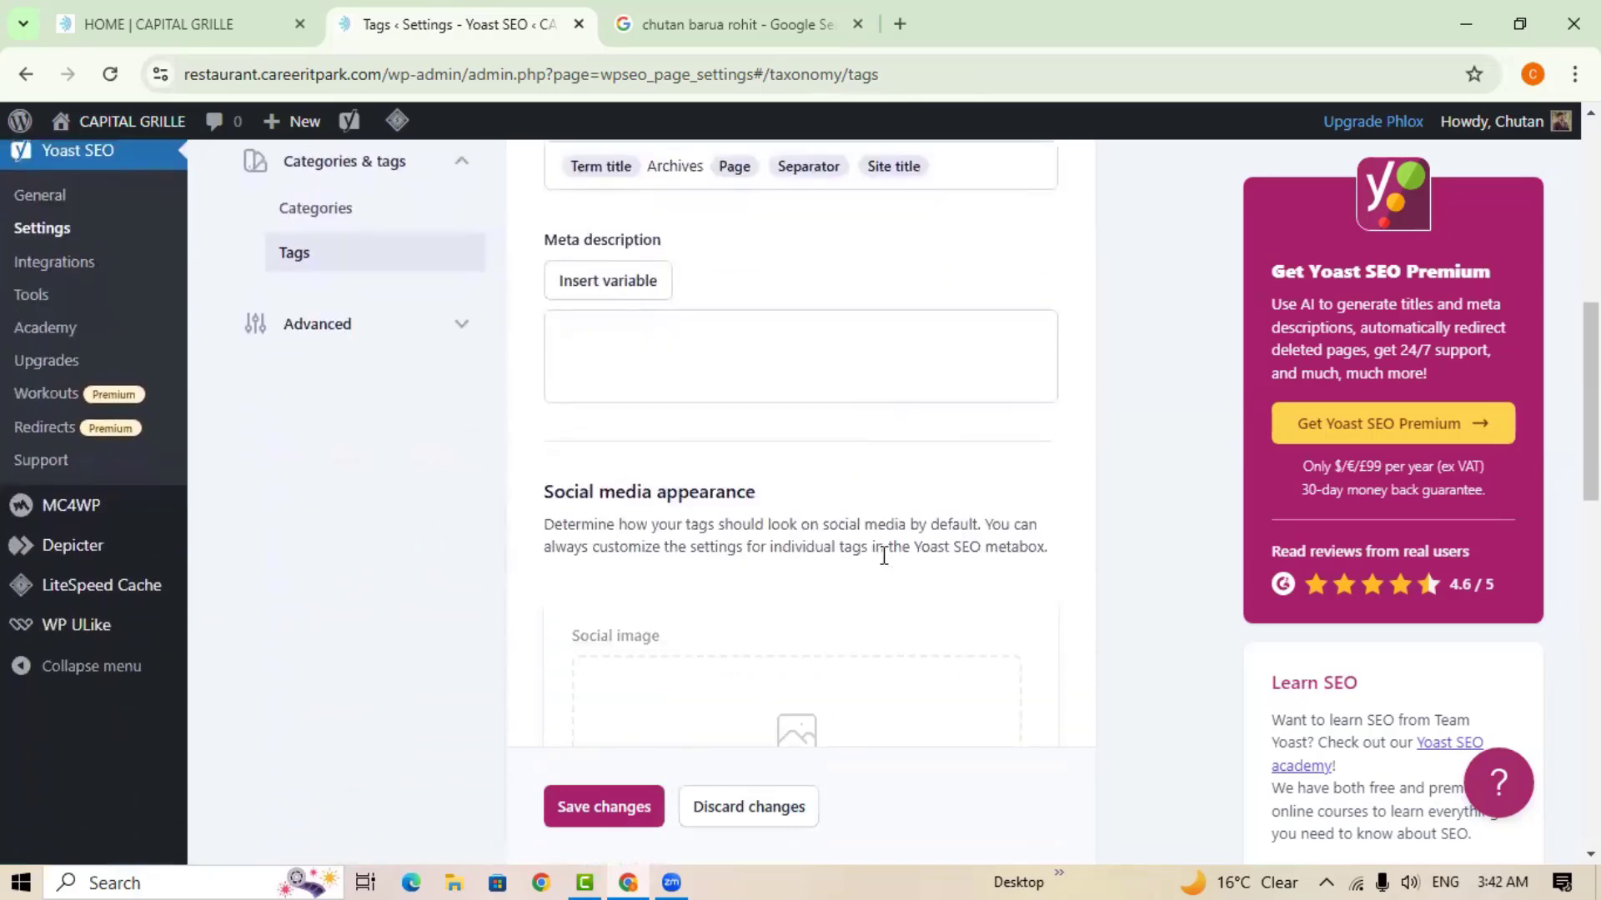
{"action": "left_click", "coordinate": [619, 812]}
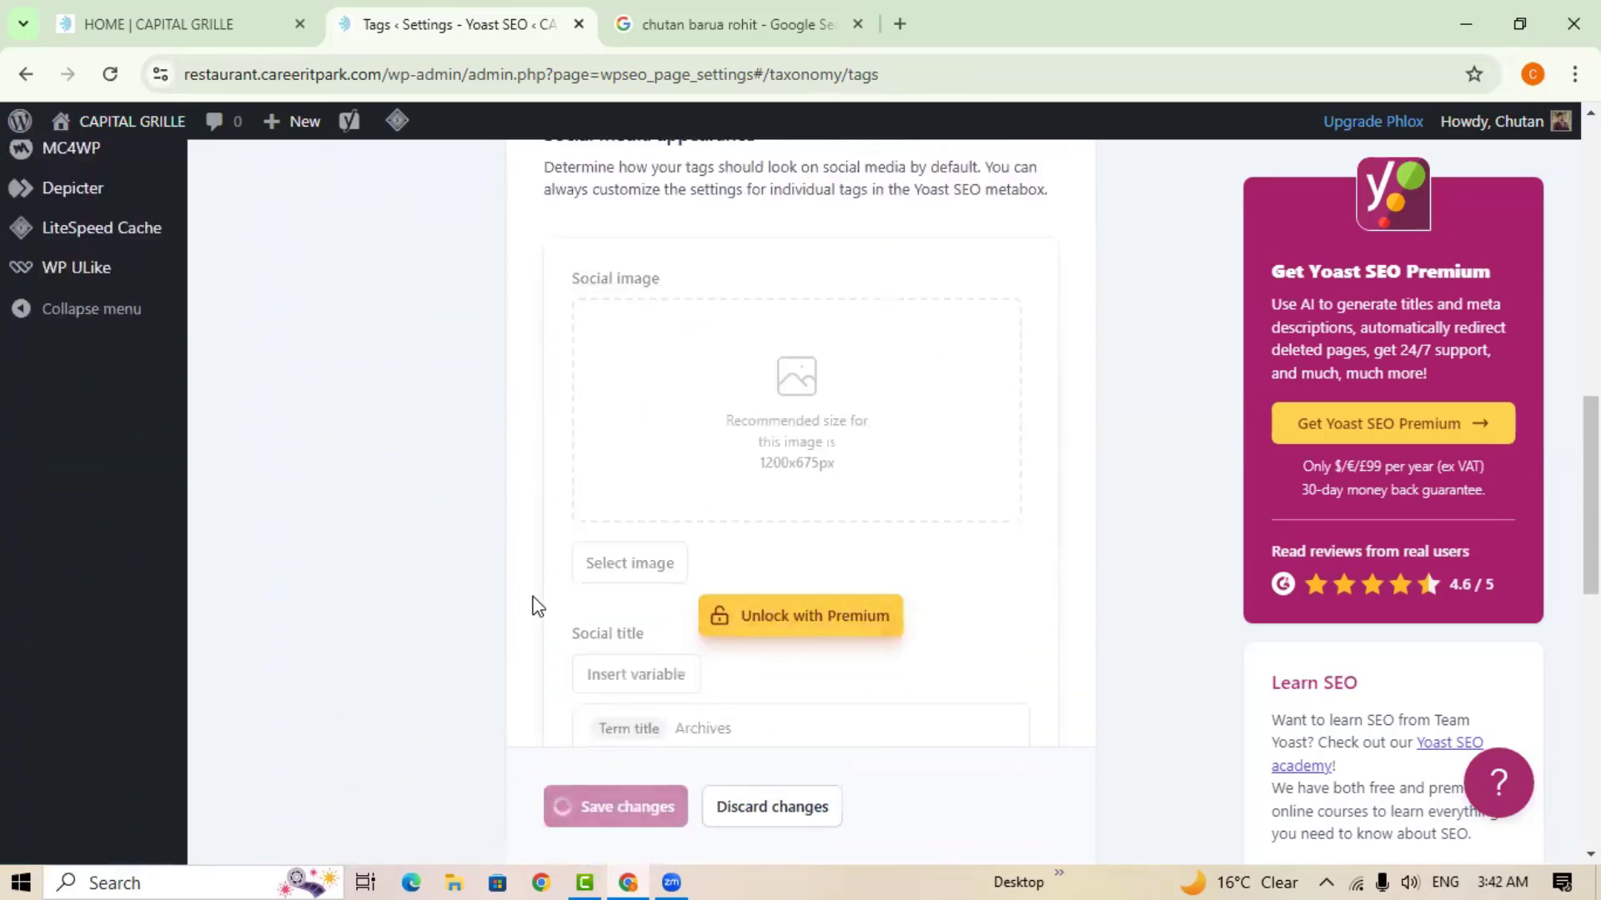
{"action": "scroll", "coordinate": [533, 606], "scroll_direction": "up", "scroll_amount": 5}
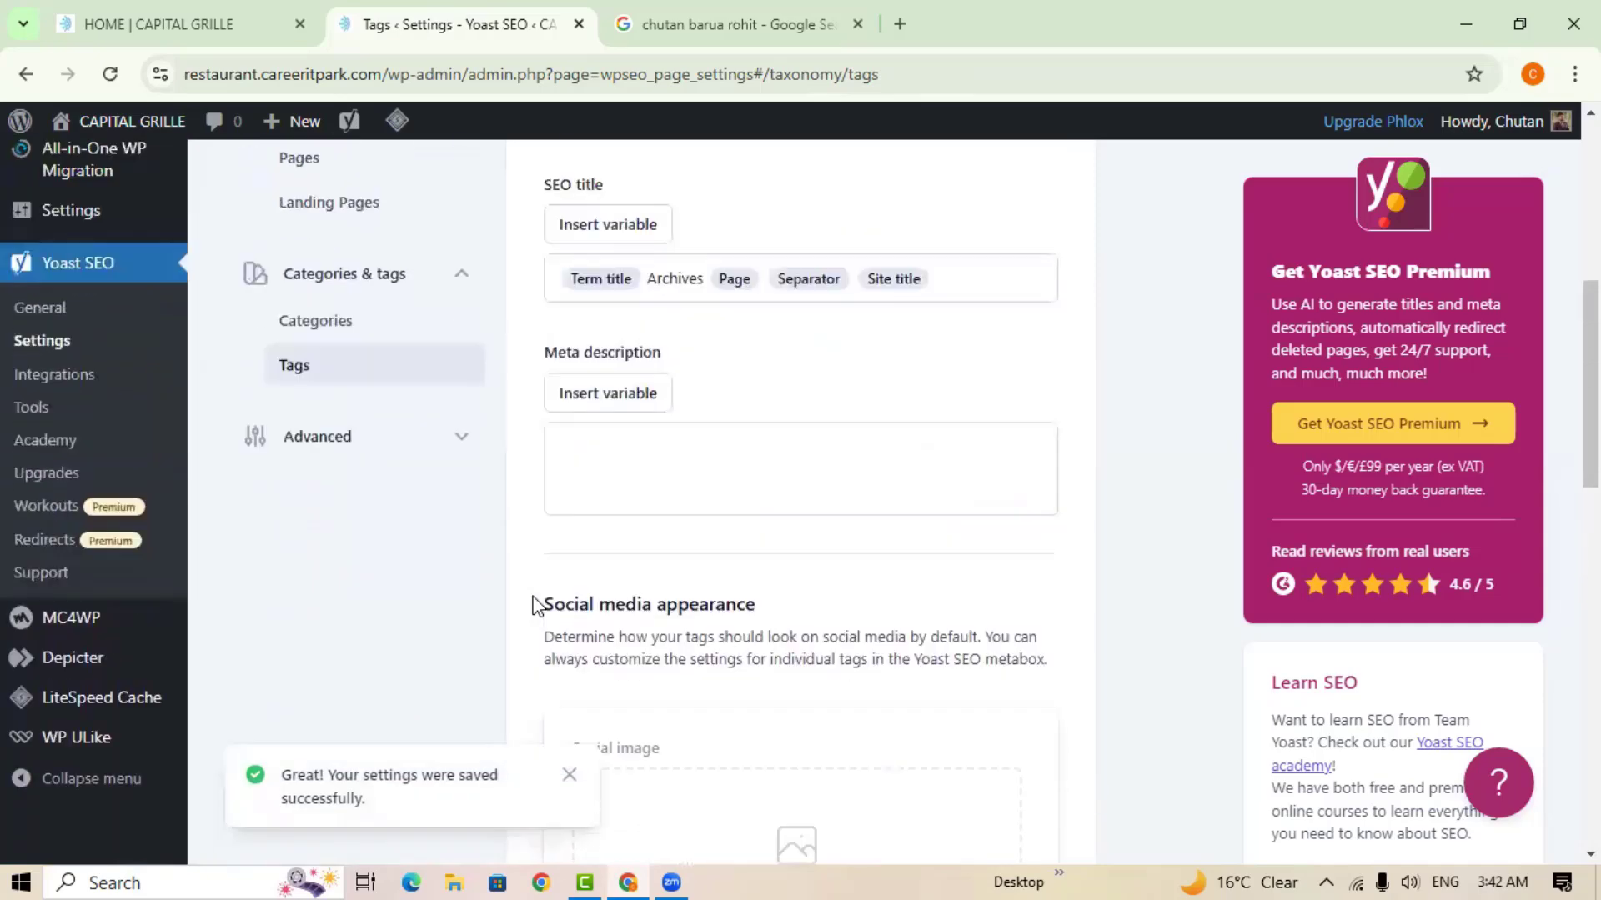
{"action": "scroll", "coordinate": [534, 606], "scroll_direction": "up", "scroll_amount": 1}
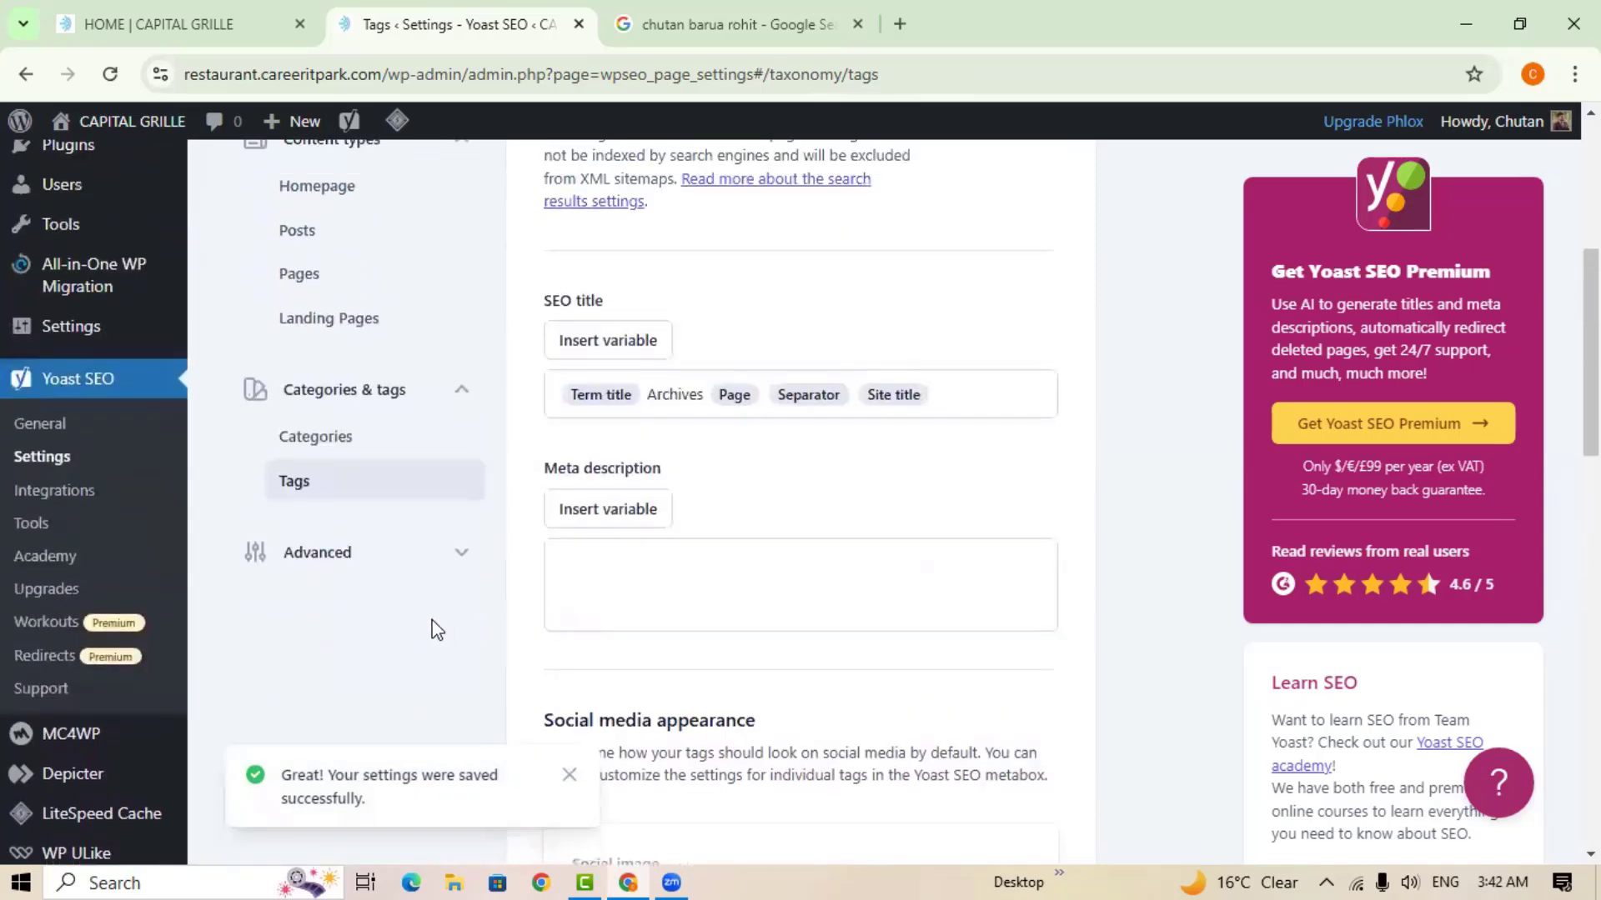
Open the advanced Crawl optimization settings and examine the options for removing unwanted metadata.
{"action": "left_click", "coordinate": [453, 571]}
{"action": "scroll", "coordinate": [453, 570], "scroll_direction": "down", "scroll_amount": 1}
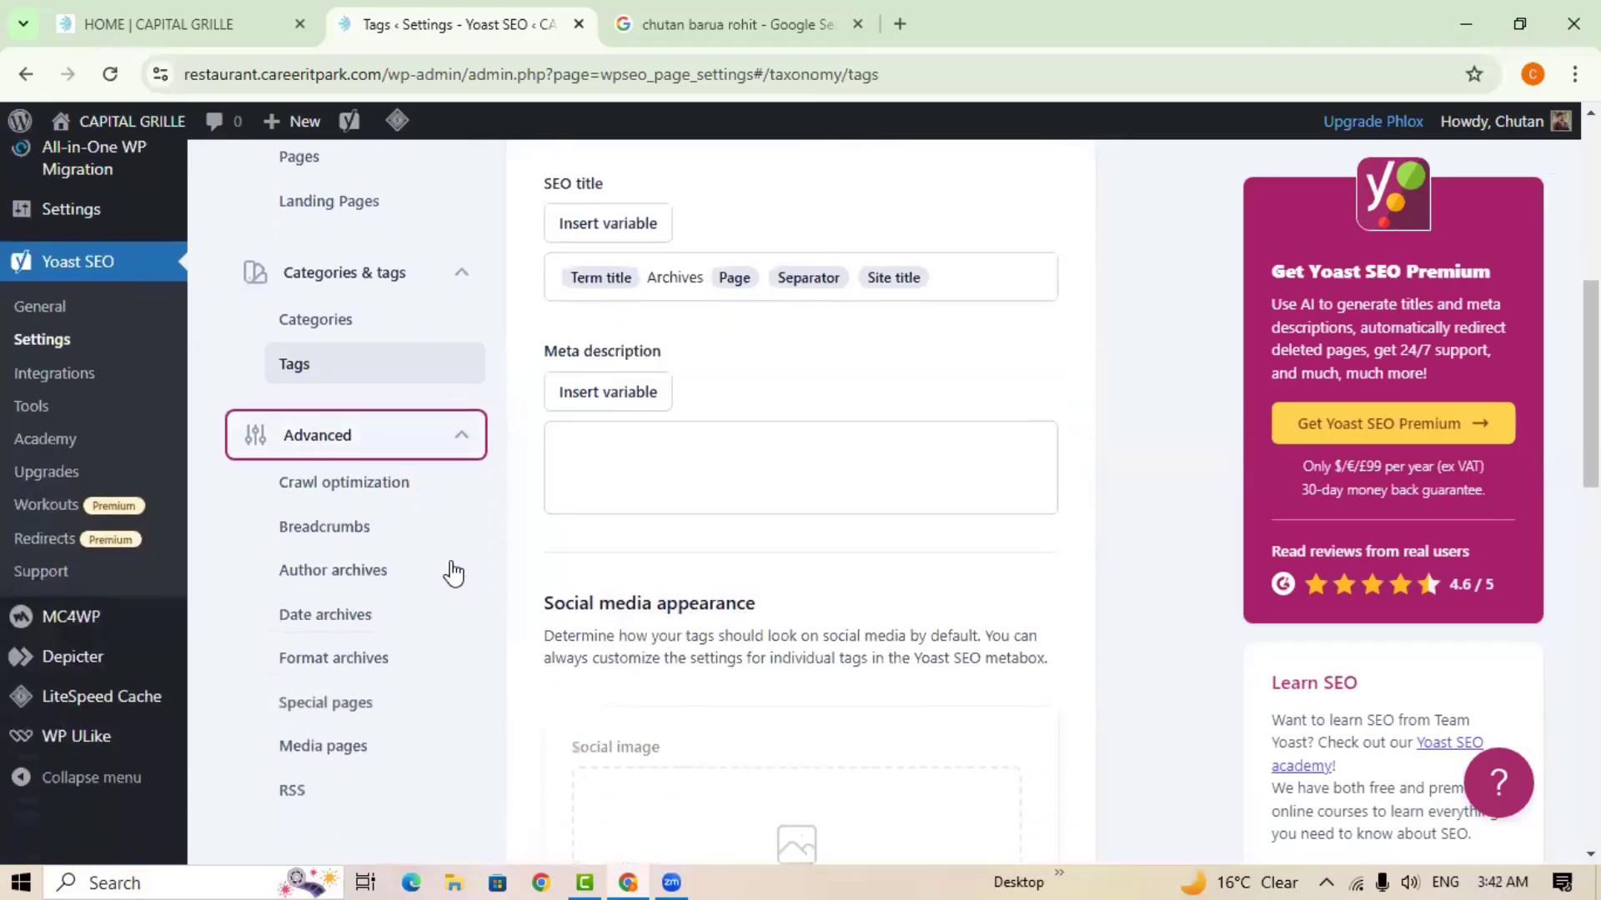
{"action": "left_click", "coordinate": [359, 492]}
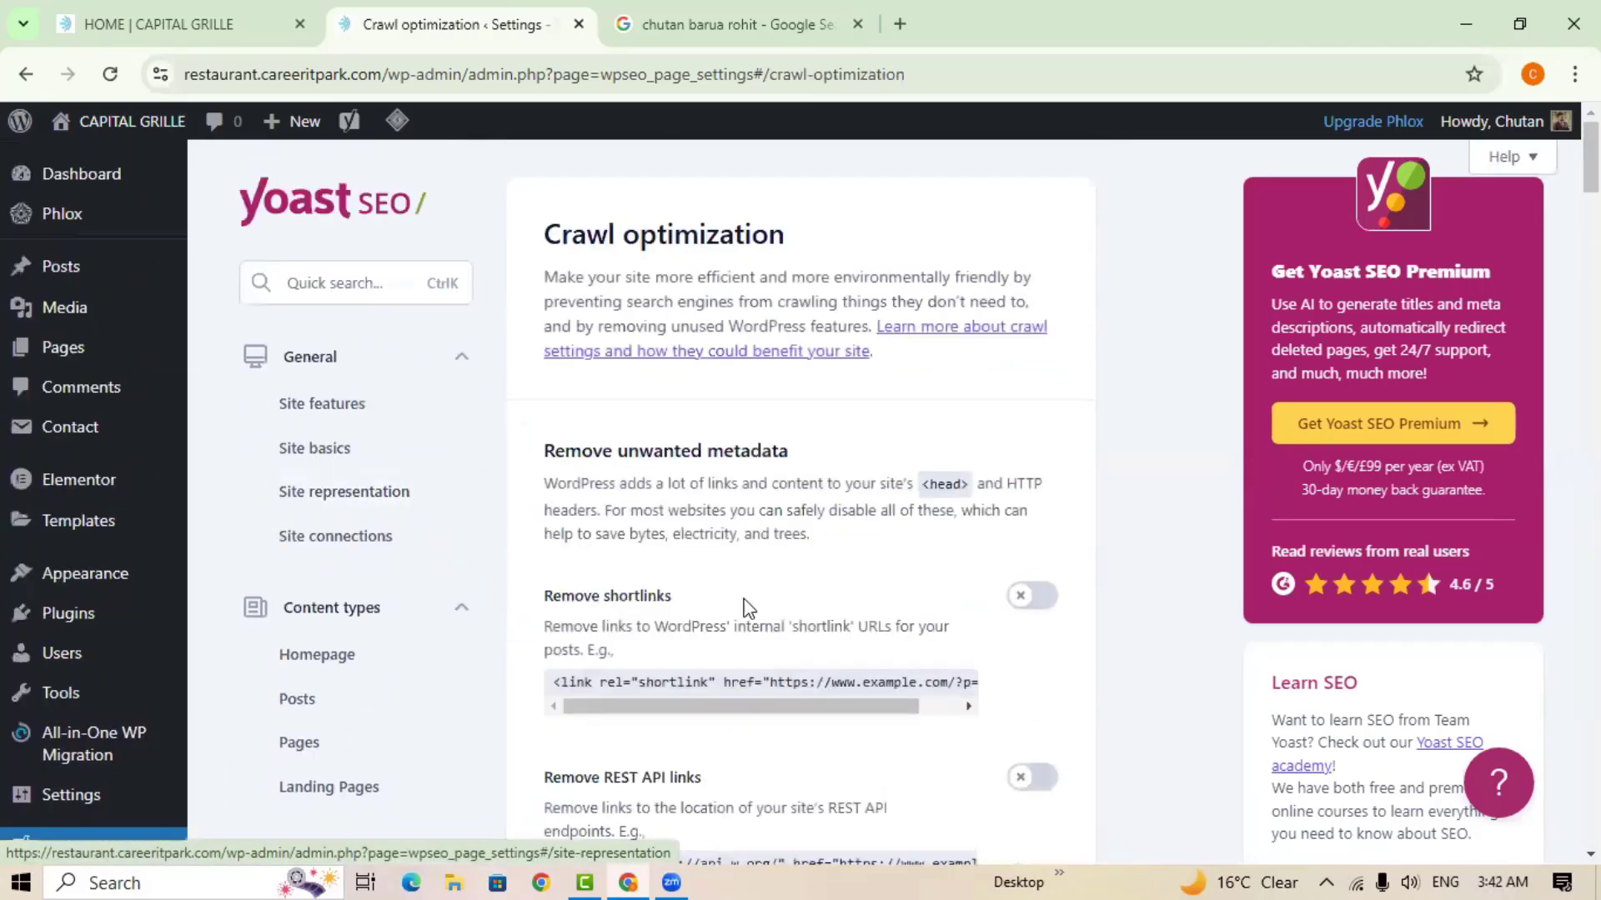
{"action": "scroll", "coordinate": [796, 634], "scroll_direction": "down", "scroll_amount": 2}
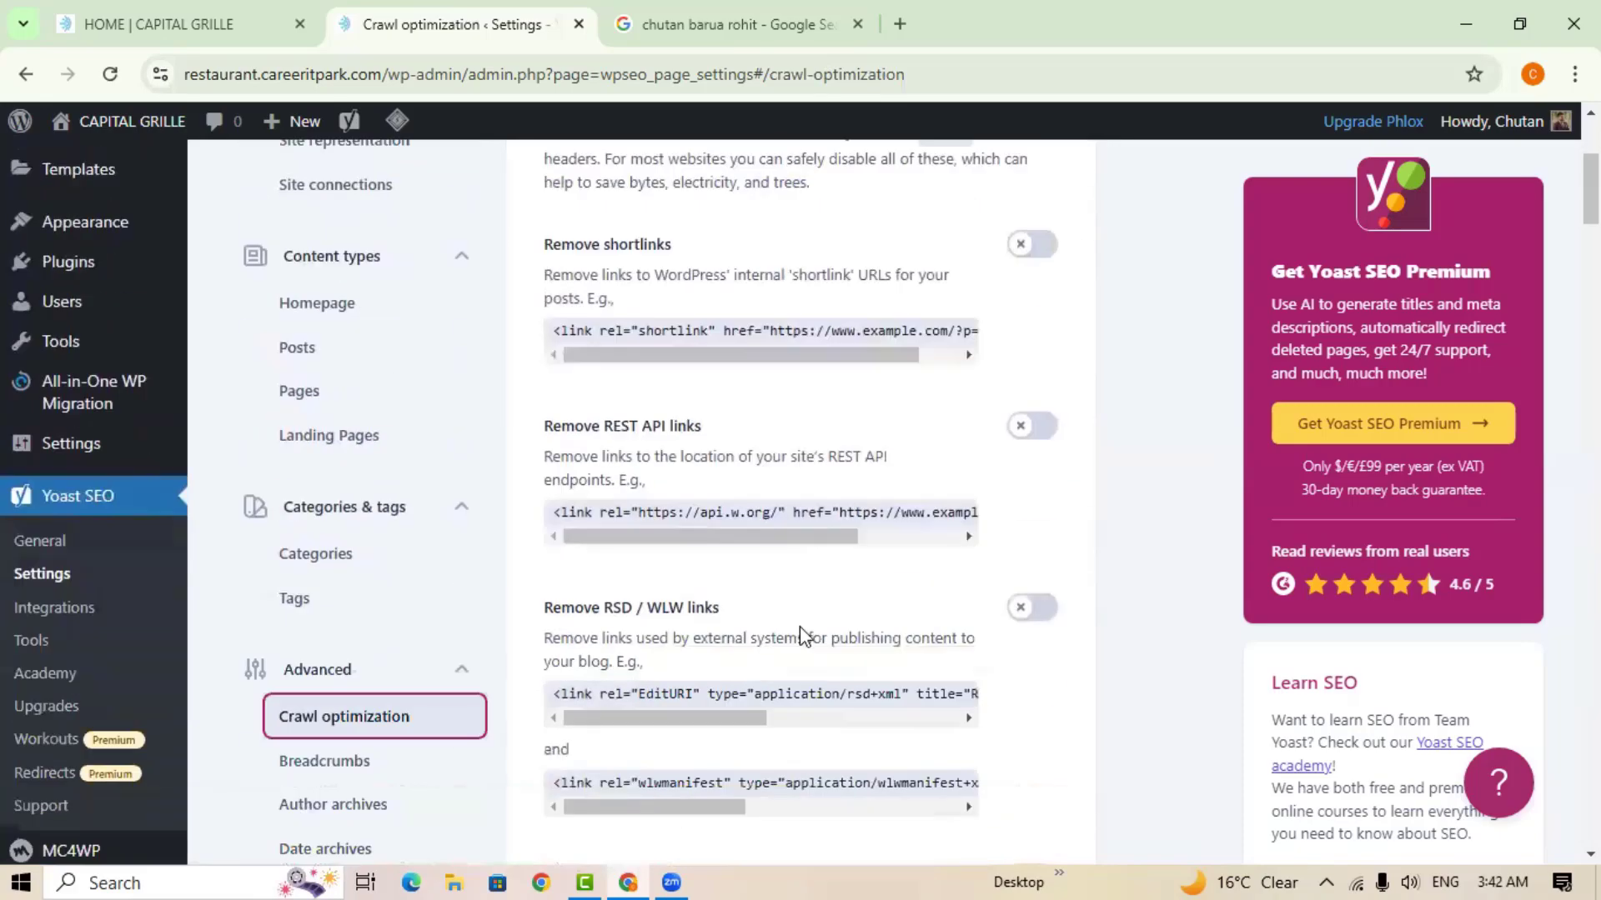
{"action": "scroll", "coordinate": [801, 636], "scroll_direction": "down", "scroll_amount": 1}
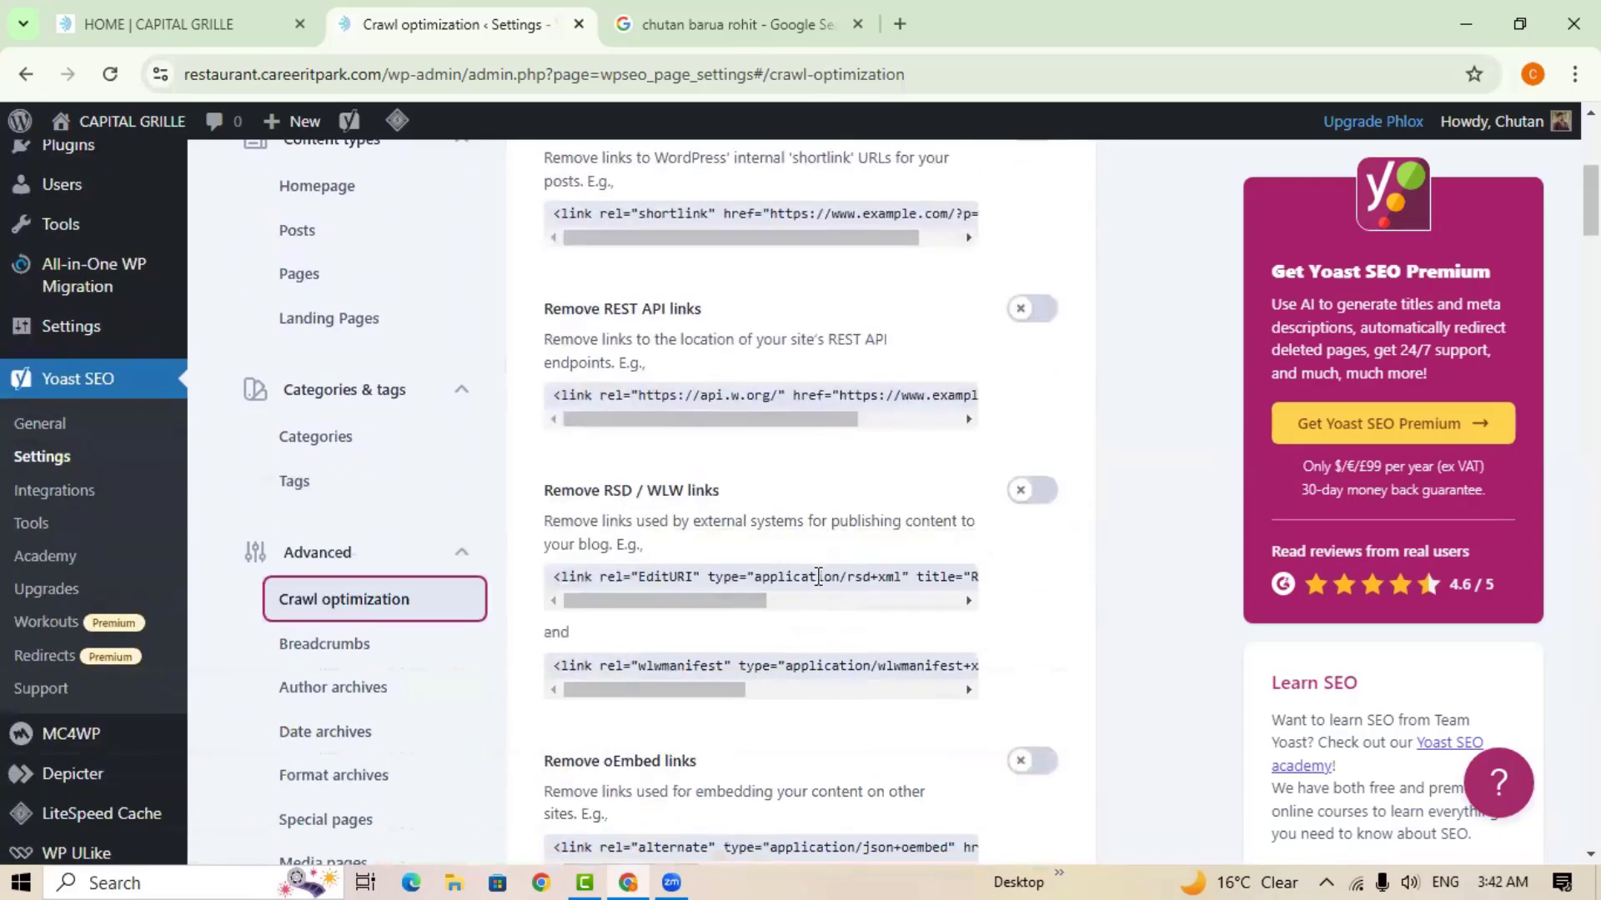
{"action": "scroll", "coordinate": [819, 577], "scroll_direction": "down", "scroll_amount": 2}
{"action": "scroll", "coordinate": [904, 617], "scroll_direction": "up", "scroll_amount": 6}
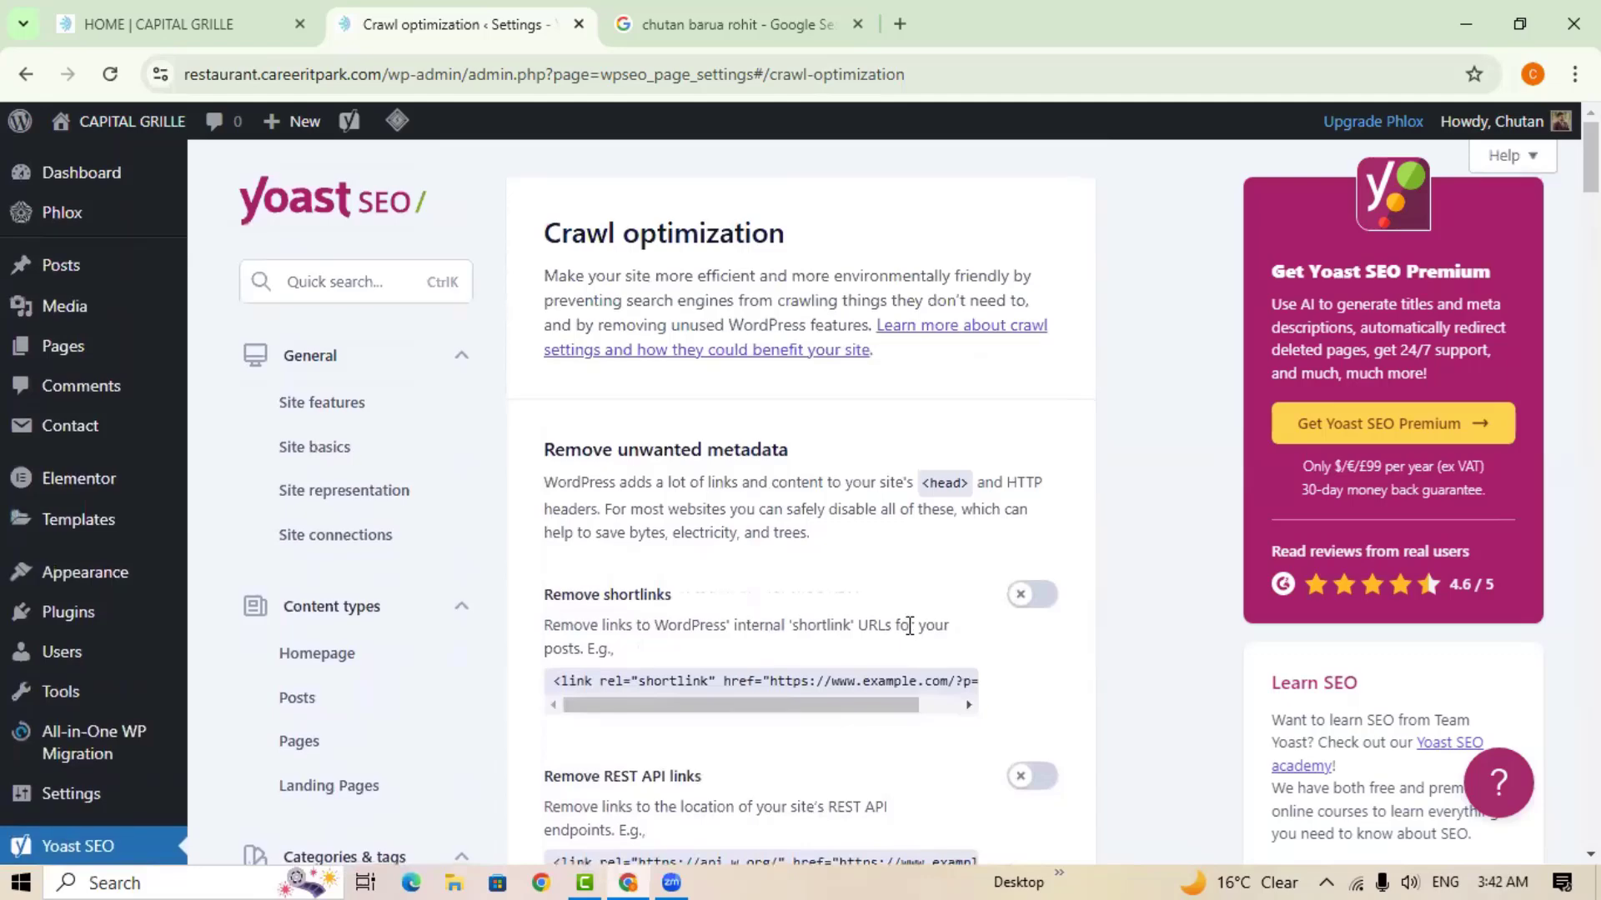
{"action": "scroll", "coordinate": [908, 625], "scroll_direction": "down", "scroll_amount": 4}
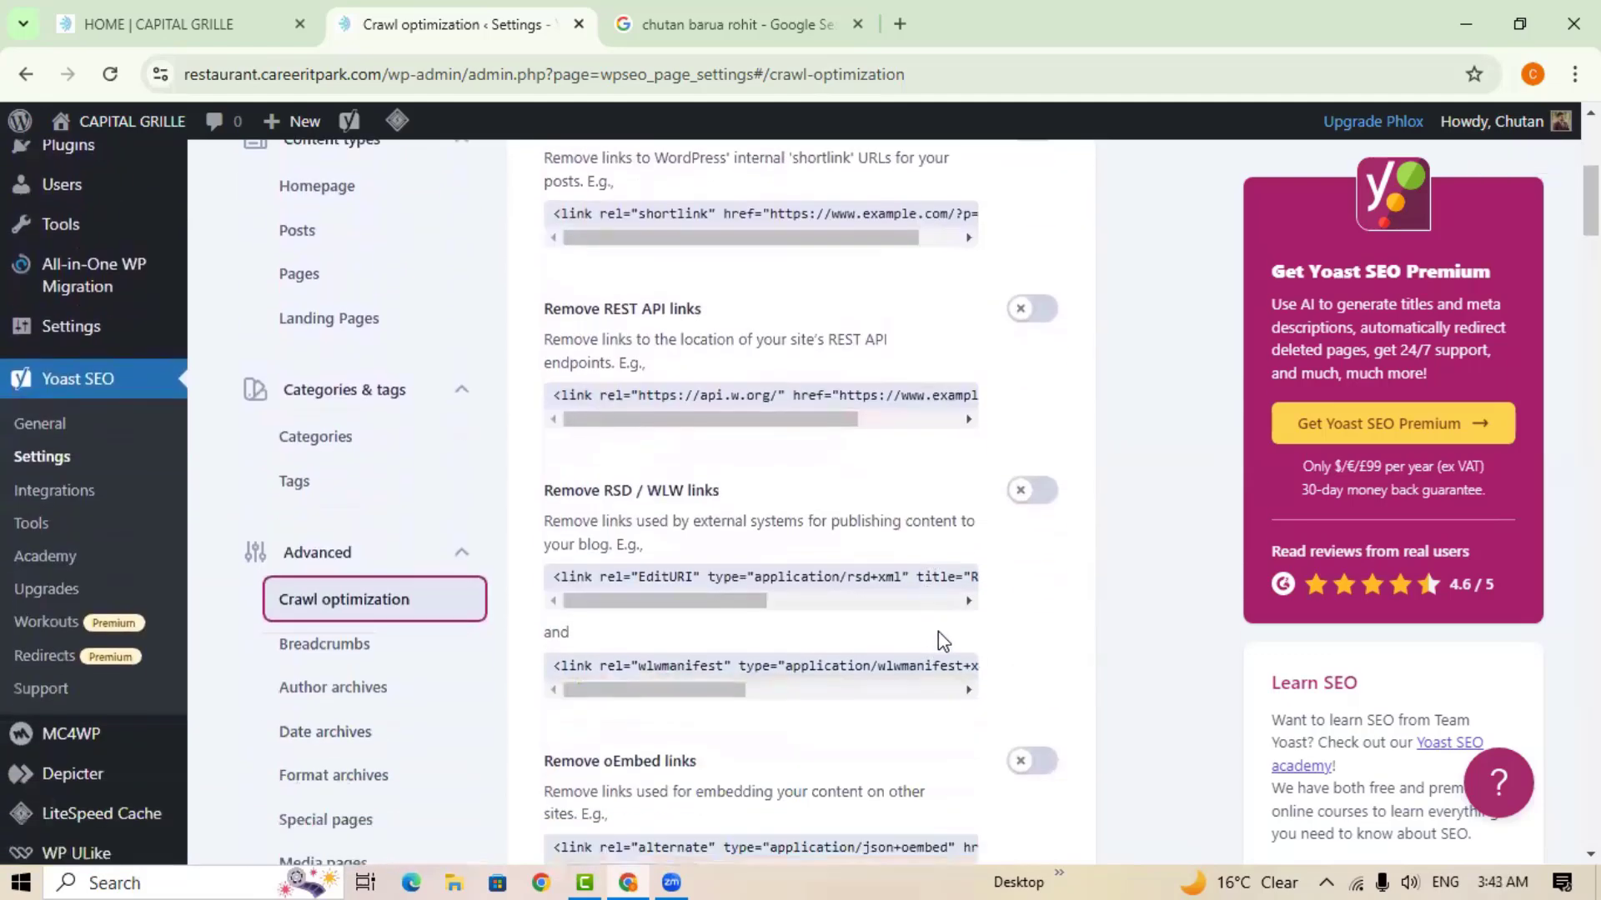
{"action": "scroll", "coordinate": [938, 632], "scroll_direction": "down", "scroll_amount": 3}
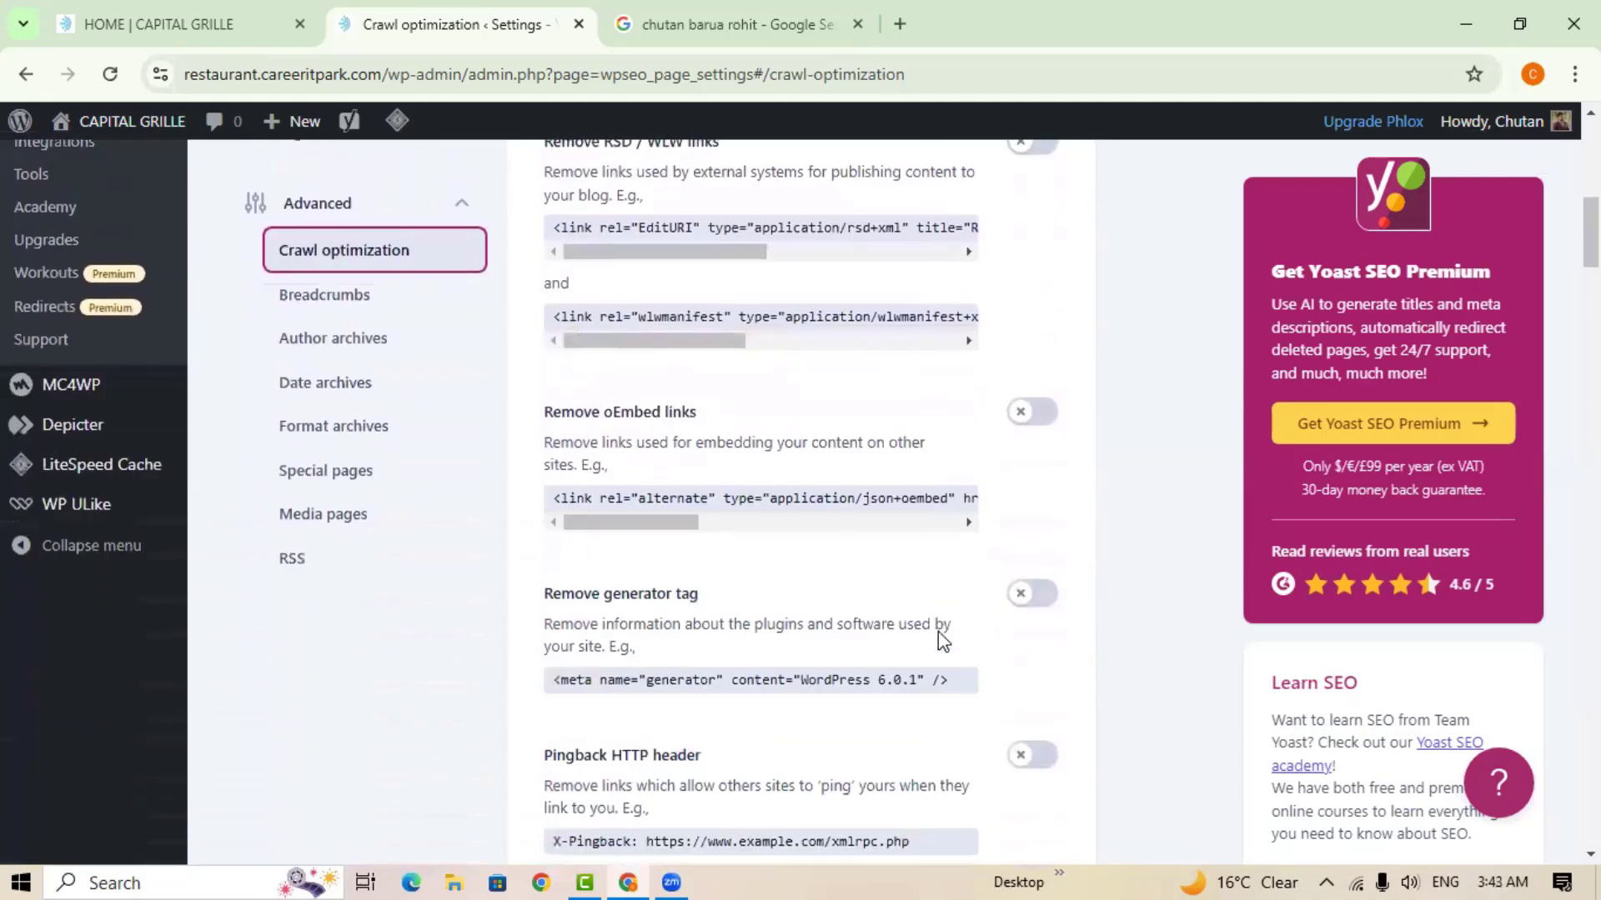
Examine the Breadcrumbs appearance and post type settings, switching Bold the last page off and back on.
{"action": "left_click", "coordinate": [338, 313]}
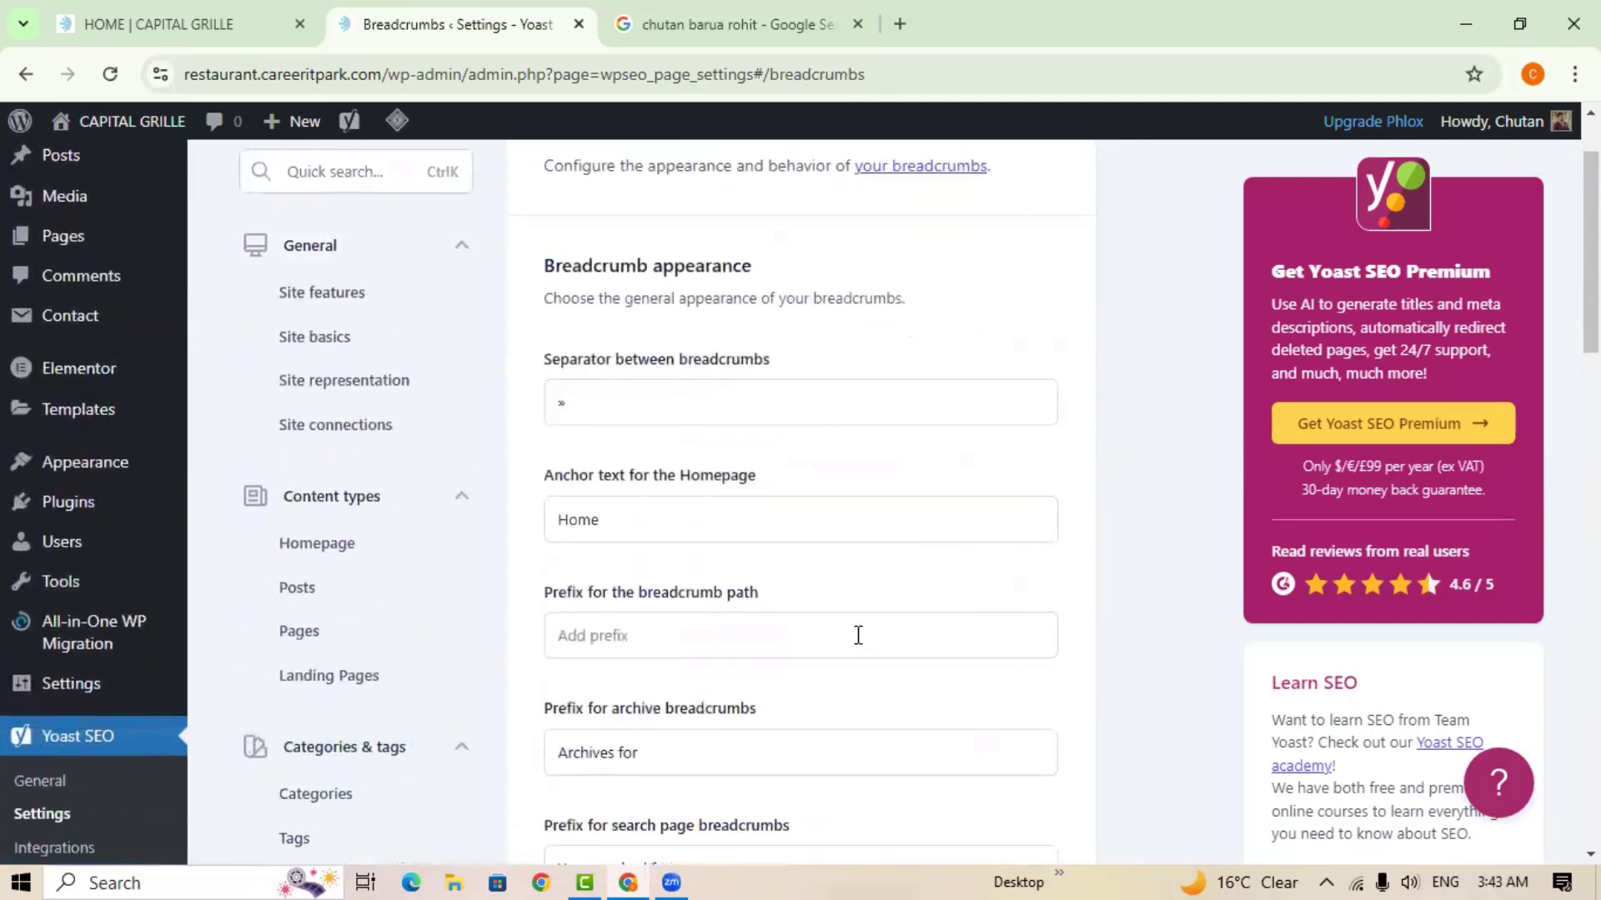
{"action": "scroll", "coordinate": [858, 636], "scroll_direction": "down", "scroll_amount": 1}
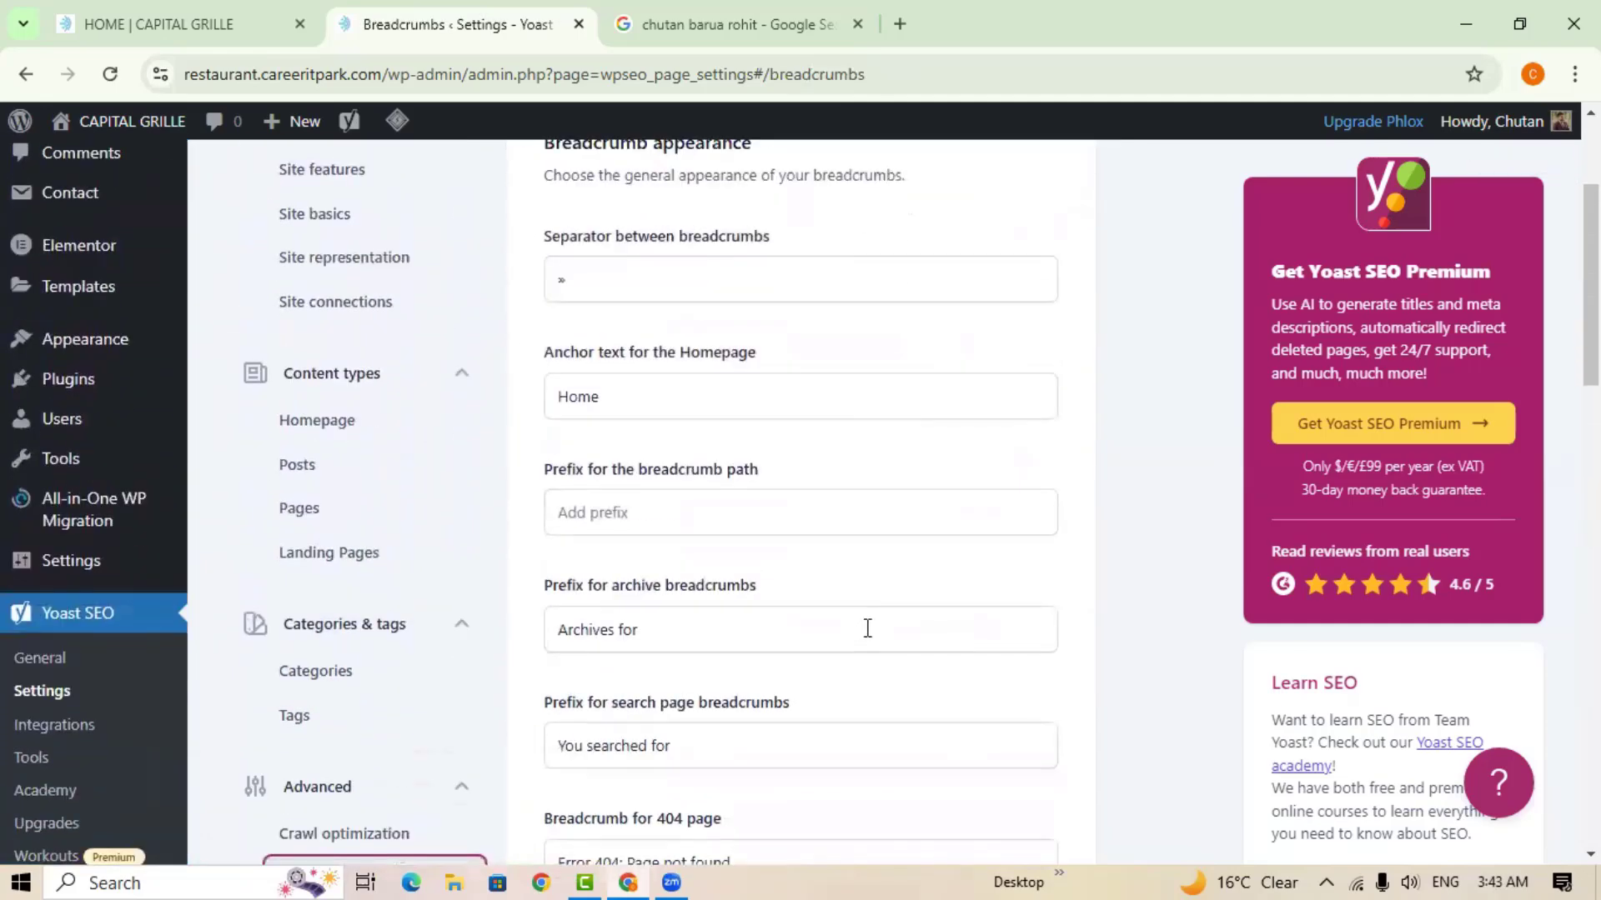
{"action": "scroll", "coordinate": [867, 628], "scroll_direction": "down", "scroll_amount": 3}
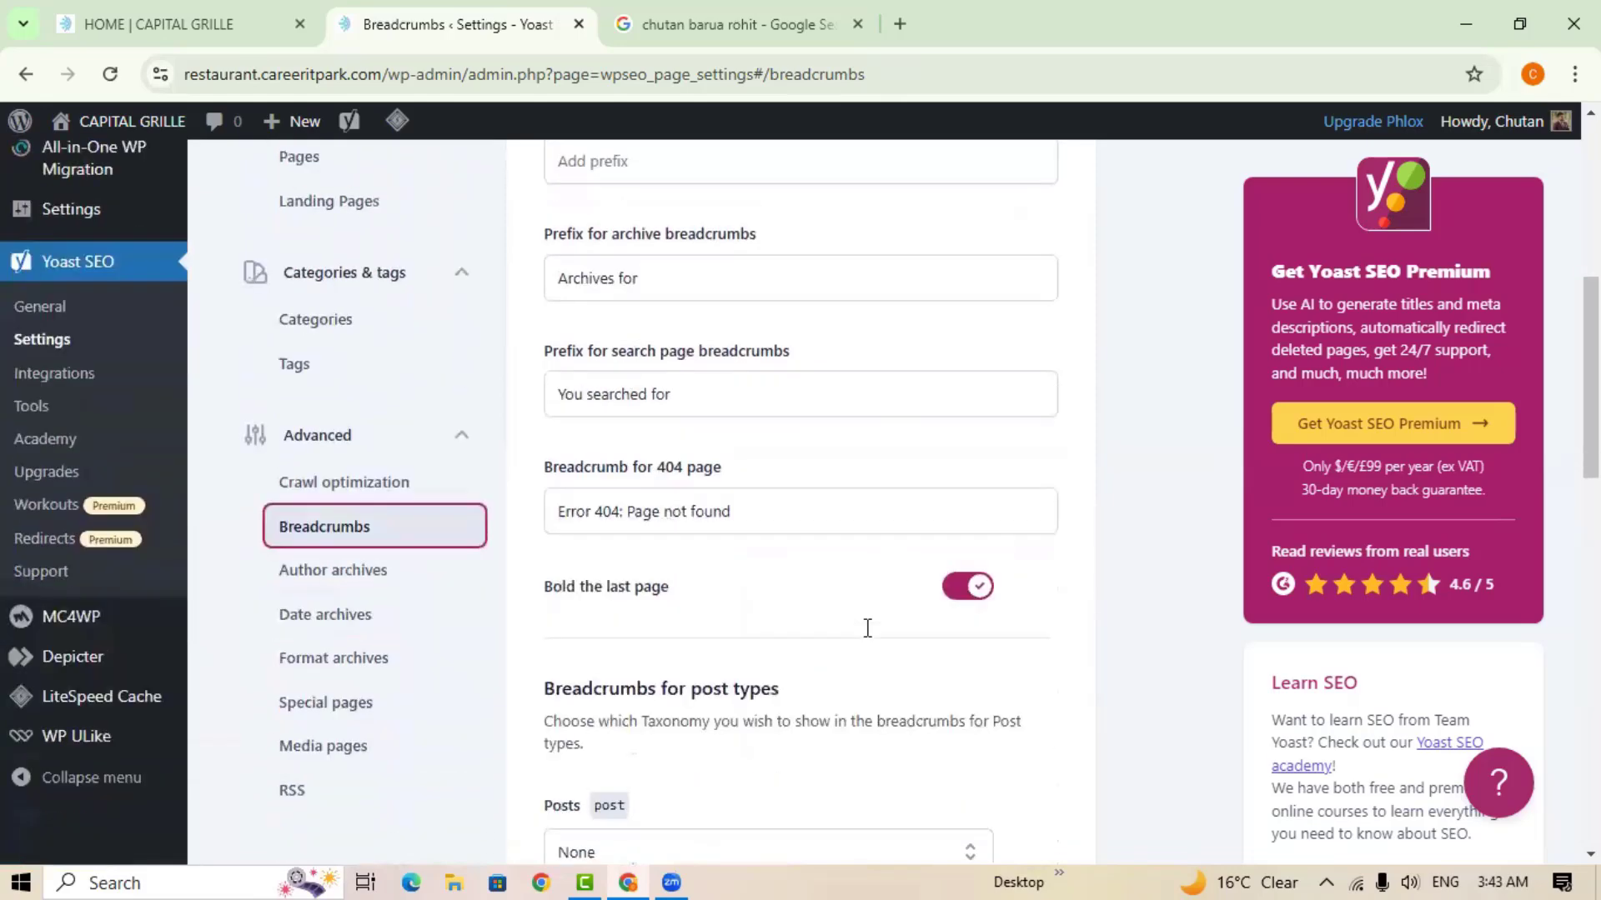
{"action": "left_click", "coordinate": [973, 590]}
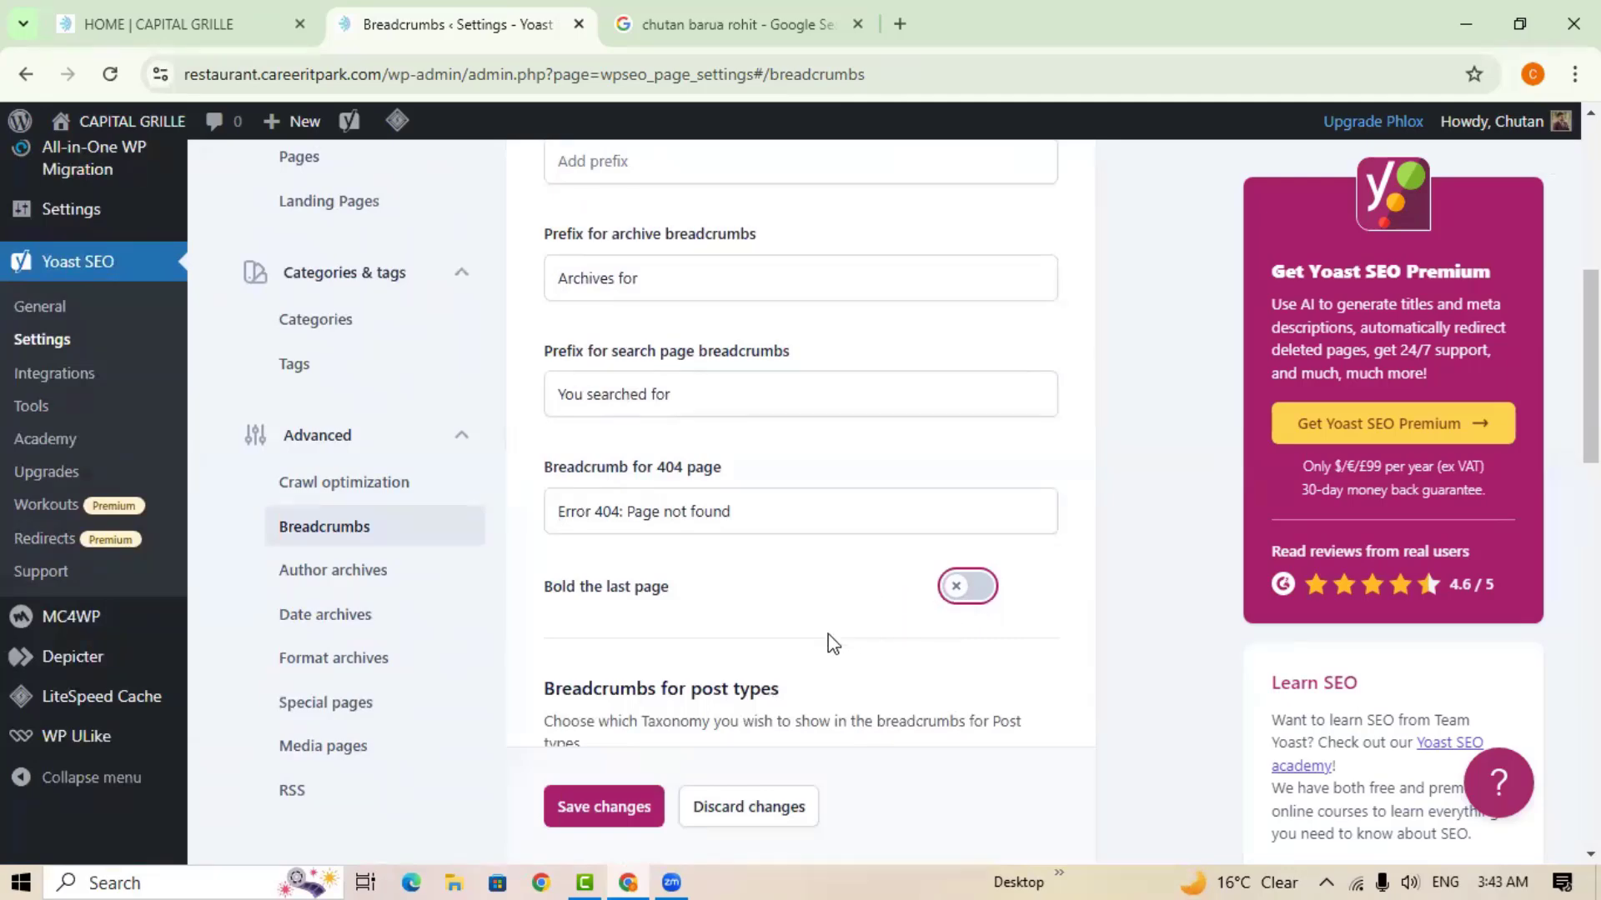
{"action": "left_click", "coordinate": [973, 588]}
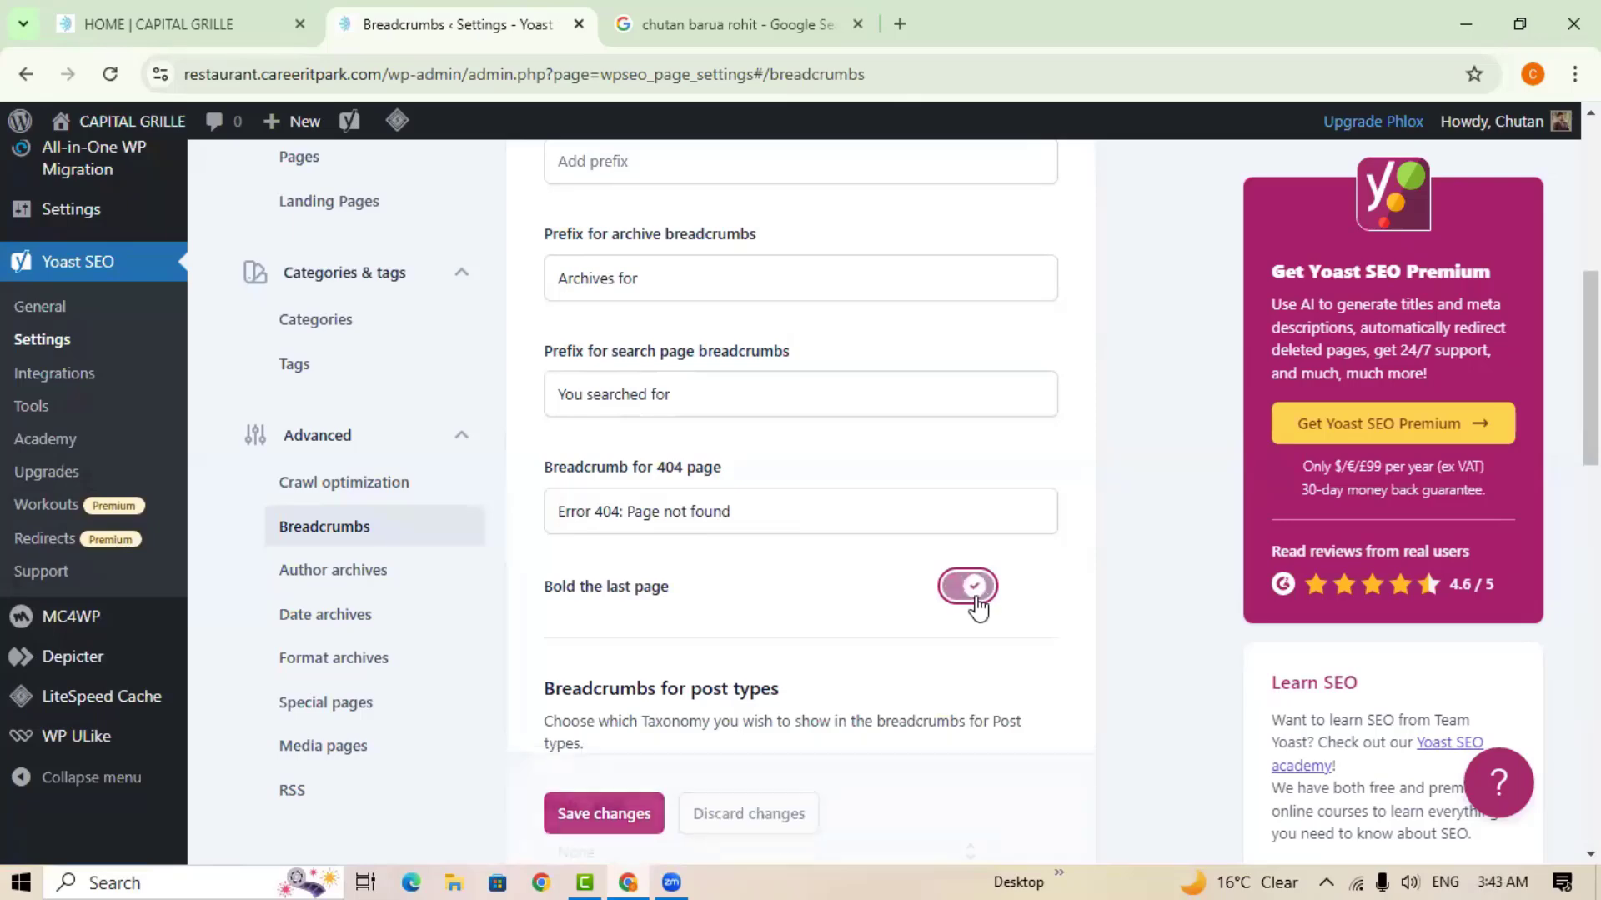
{"action": "scroll", "coordinate": [982, 613], "scroll_direction": "down", "scroll_amount": 4}
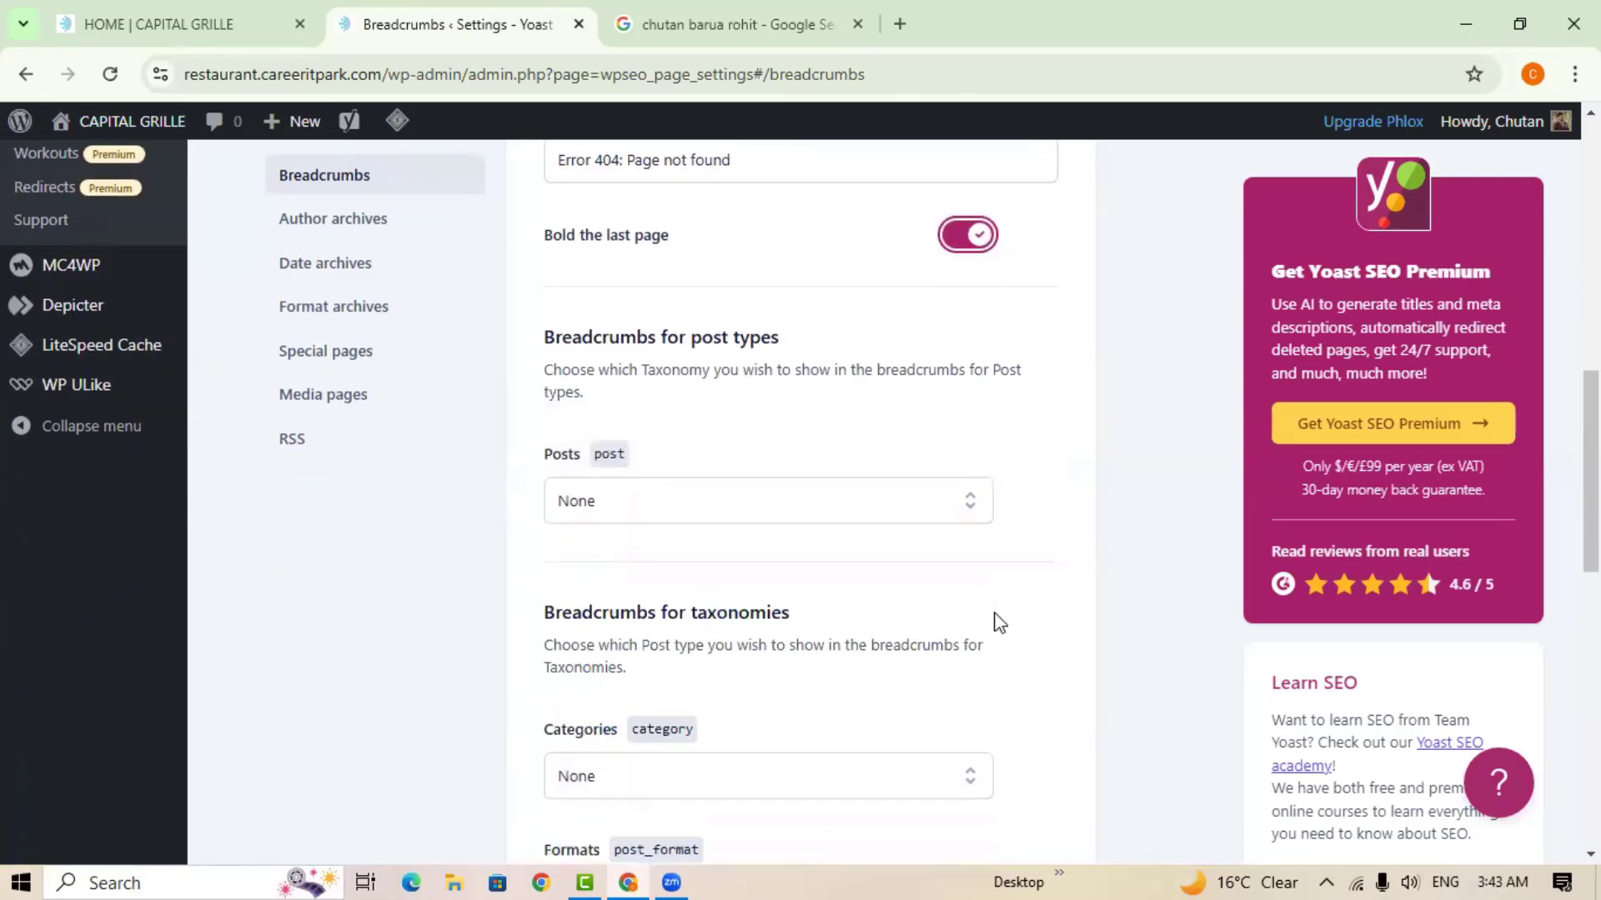
Examine the Breadcrumbs for taxonomies options for categories, formats and tags, and review the breadcrumb prefix and 404 page texts.
{"action": "scroll", "coordinate": [651, 664], "scroll_direction": "down", "scroll_amount": 3}
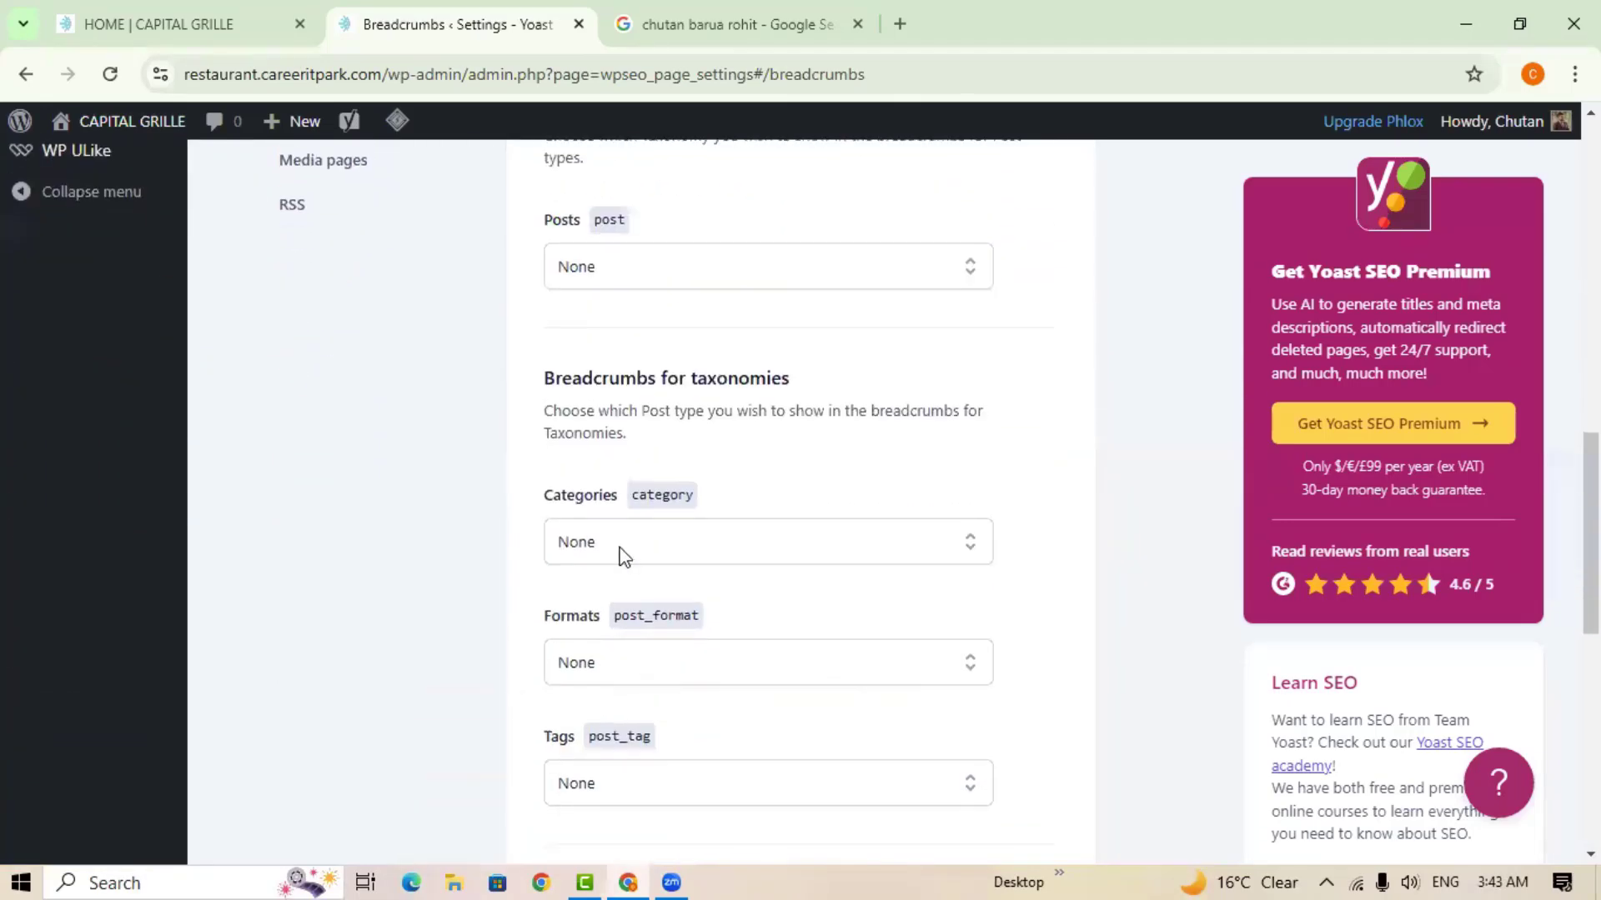
{"action": "scroll", "coordinate": [803, 667], "scroll_direction": "down", "scroll_amount": 1}
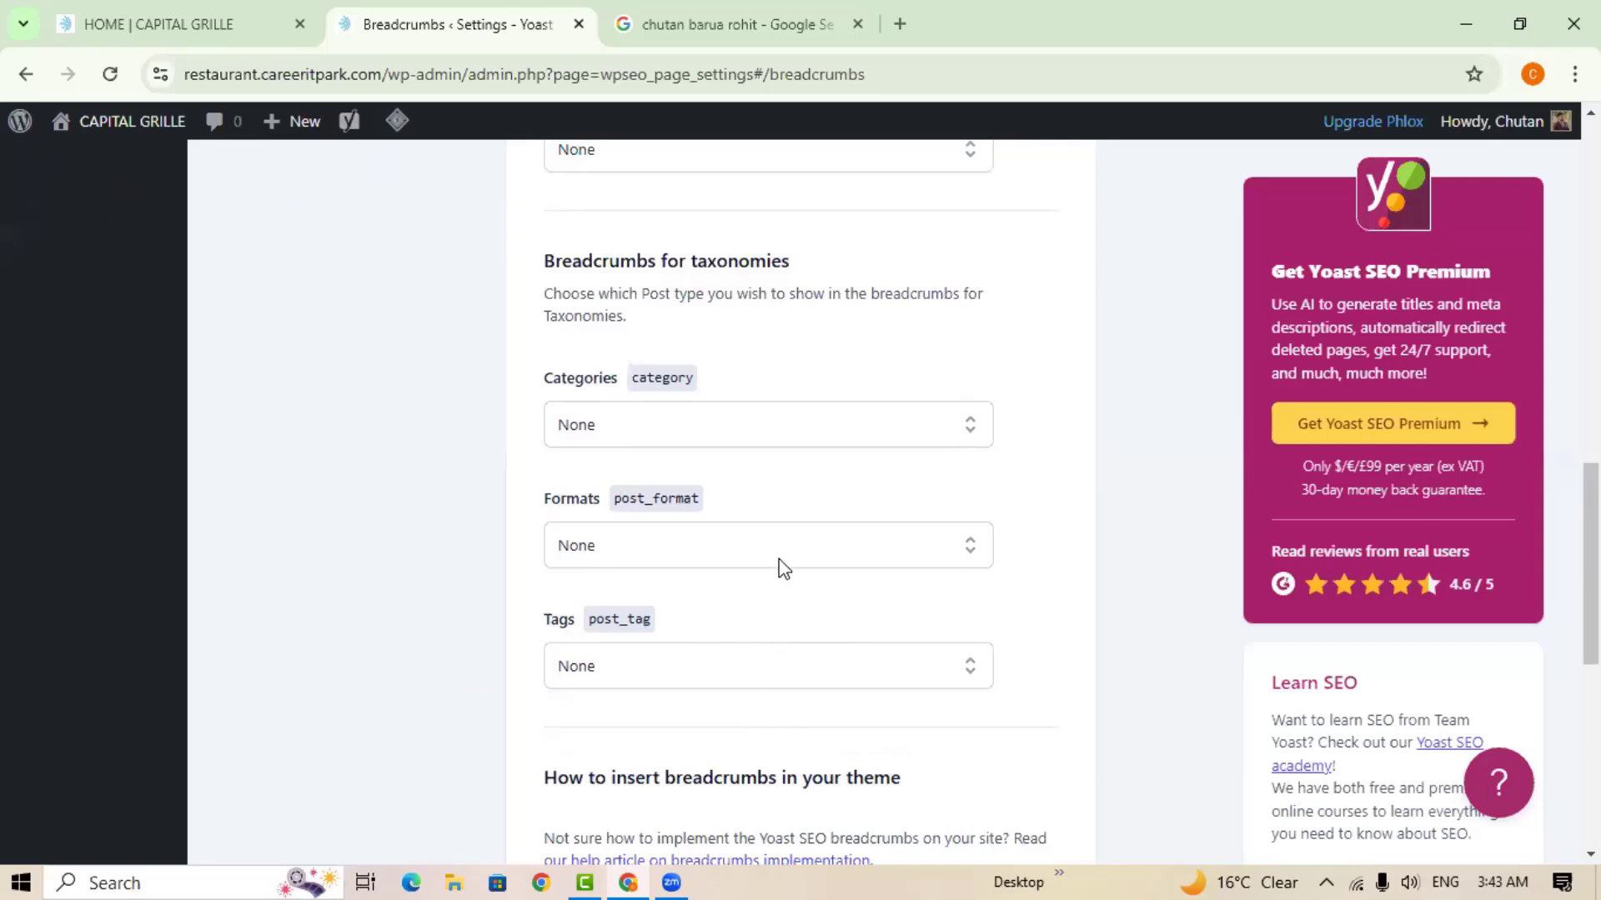
{"action": "scroll", "coordinate": [722, 555], "scroll_direction": "up", "scroll_amount": 1}
{"action": "scroll", "coordinate": [722, 554], "scroll_direction": "up", "scroll_amount": 2}
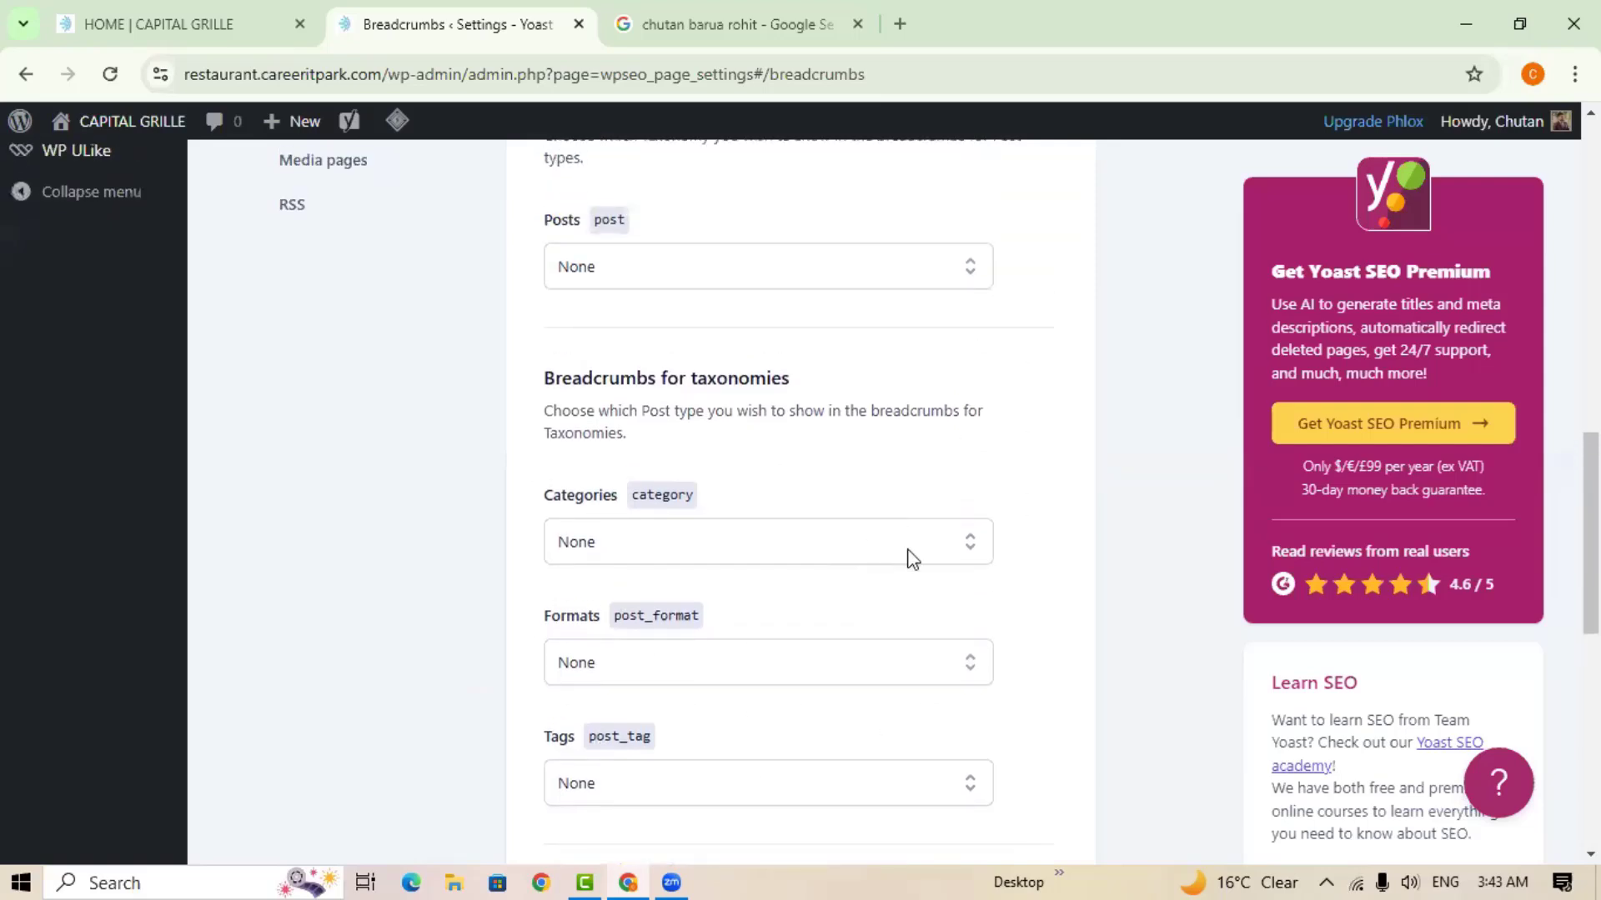
{"action": "left_click", "coordinate": [908, 556]}
{"action": "left_click", "coordinate": [910, 552]}
{"action": "scroll", "coordinate": [832, 414], "scroll_direction": "up", "scroll_amount": 3}
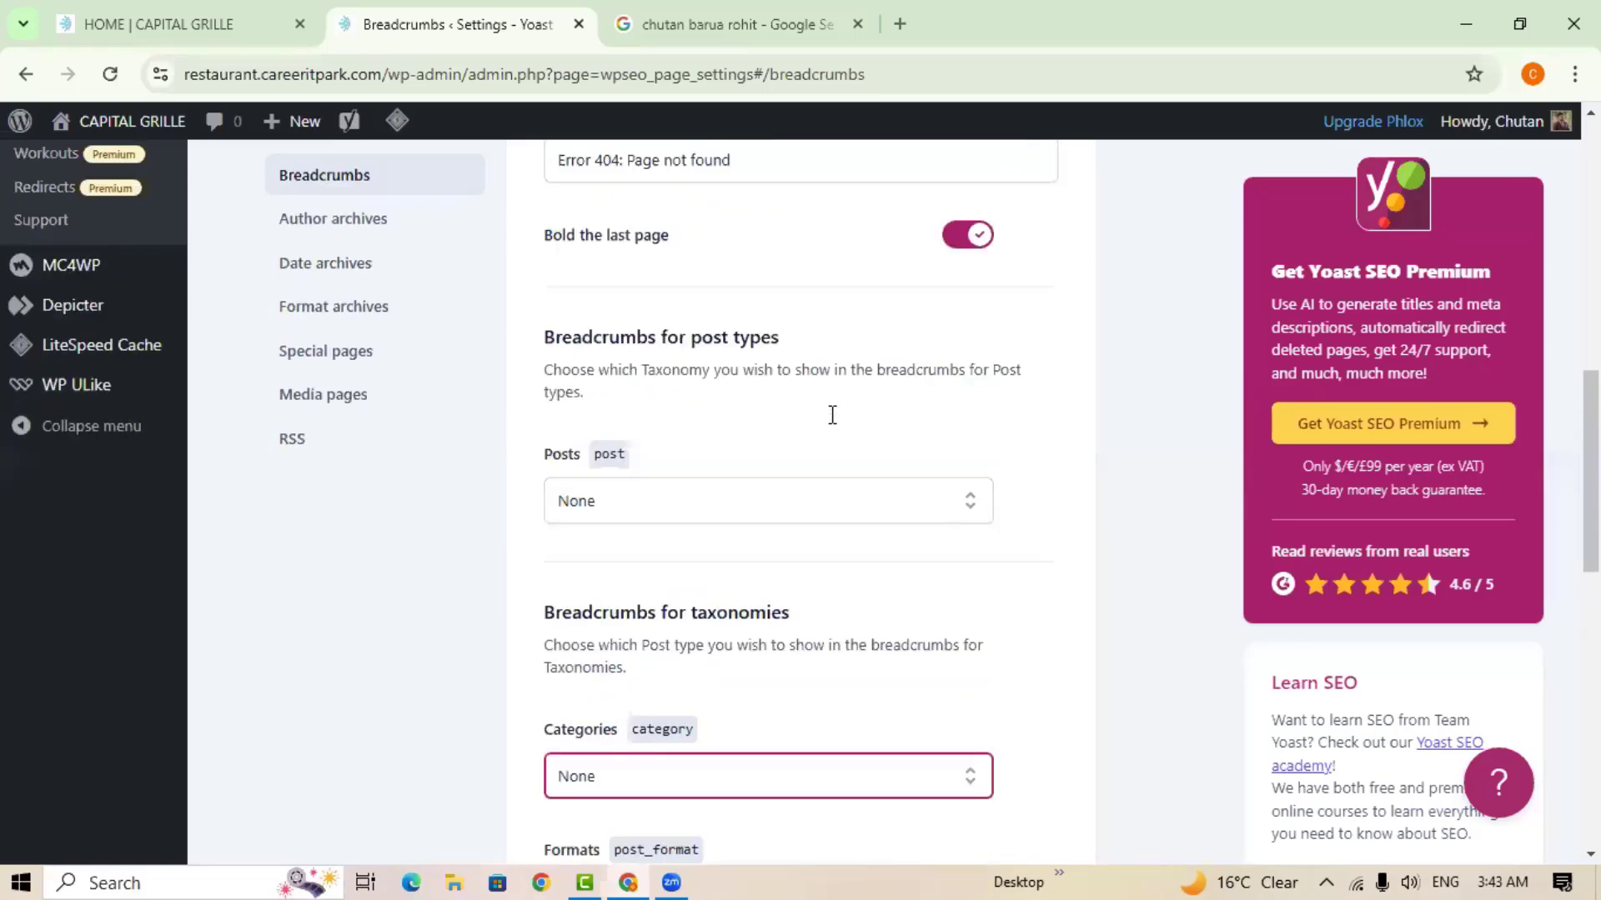
{"action": "scroll", "coordinate": [844, 543], "scroll_direction": "up", "scroll_amount": 3}
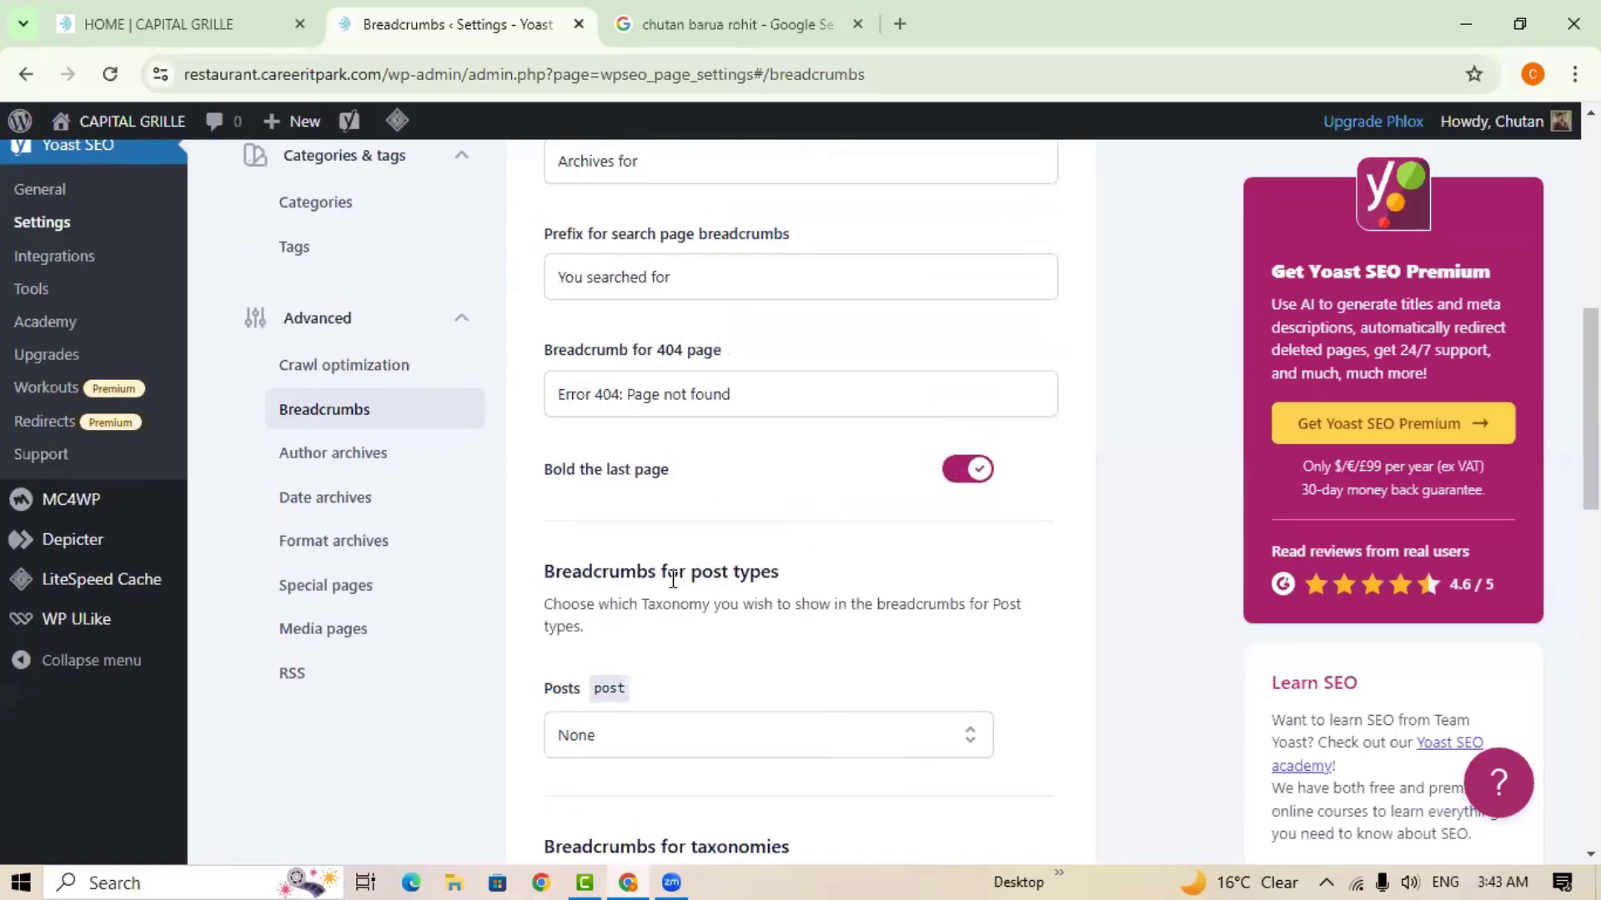
{"action": "scroll", "coordinate": [673, 579], "scroll_direction": "up", "scroll_amount": 2}
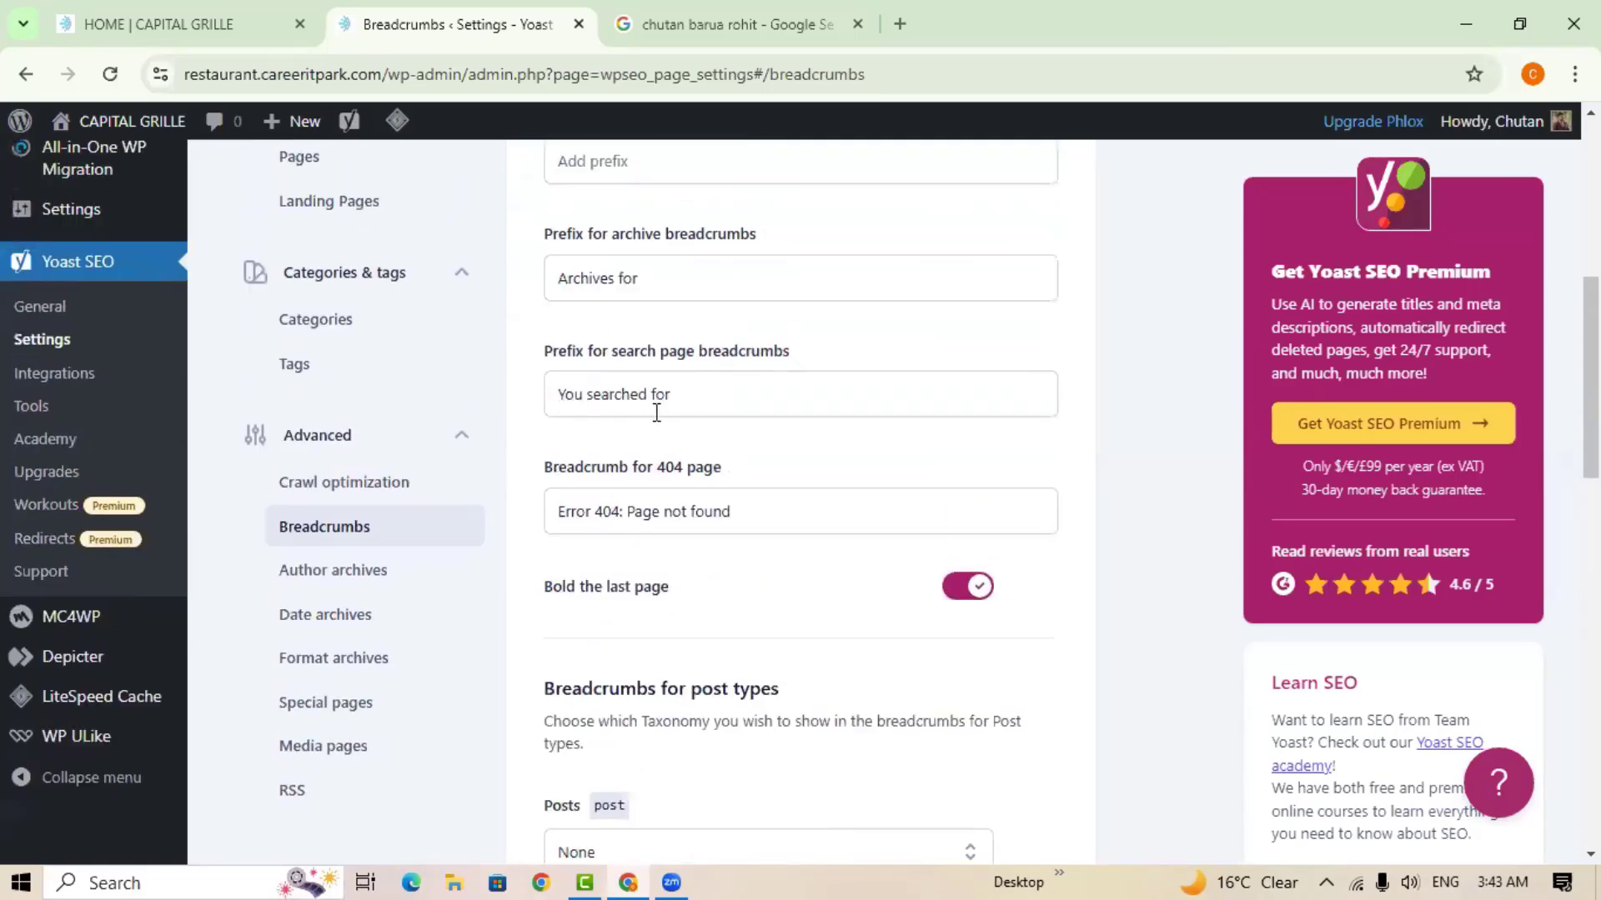
{"action": "scroll", "coordinate": [667, 433], "scroll_direction": "up", "scroll_amount": 3}
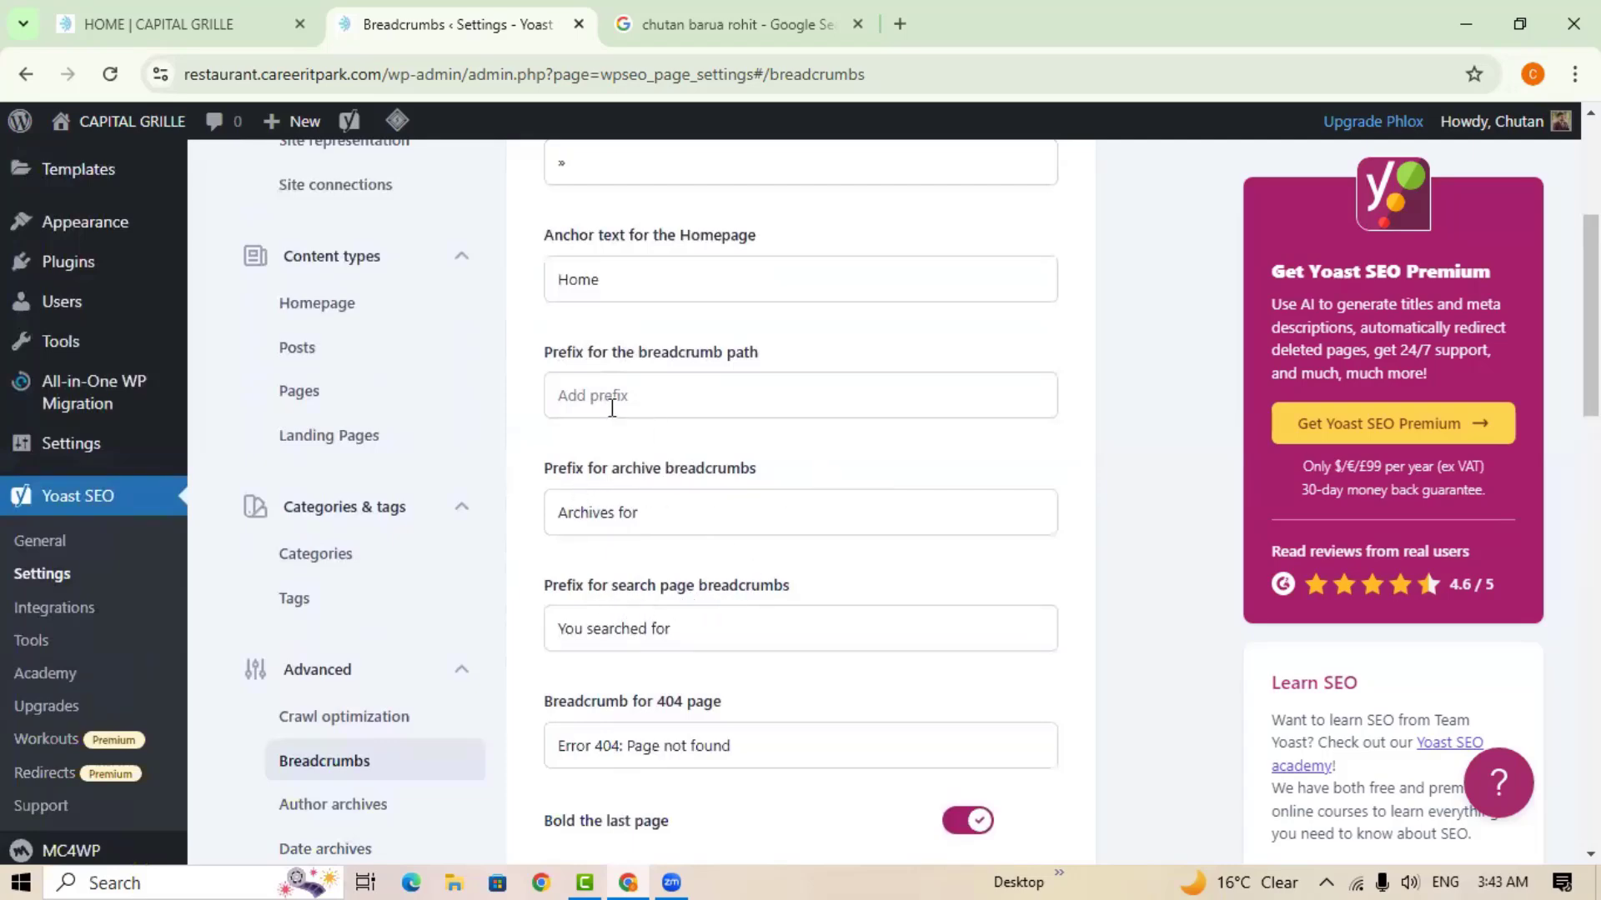
{"action": "scroll", "coordinate": [678, 401], "scroll_direction": "up", "scroll_amount": 2}
{"action": "scroll", "coordinate": [783, 440], "scroll_direction": "up", "scroll_amount": 3}
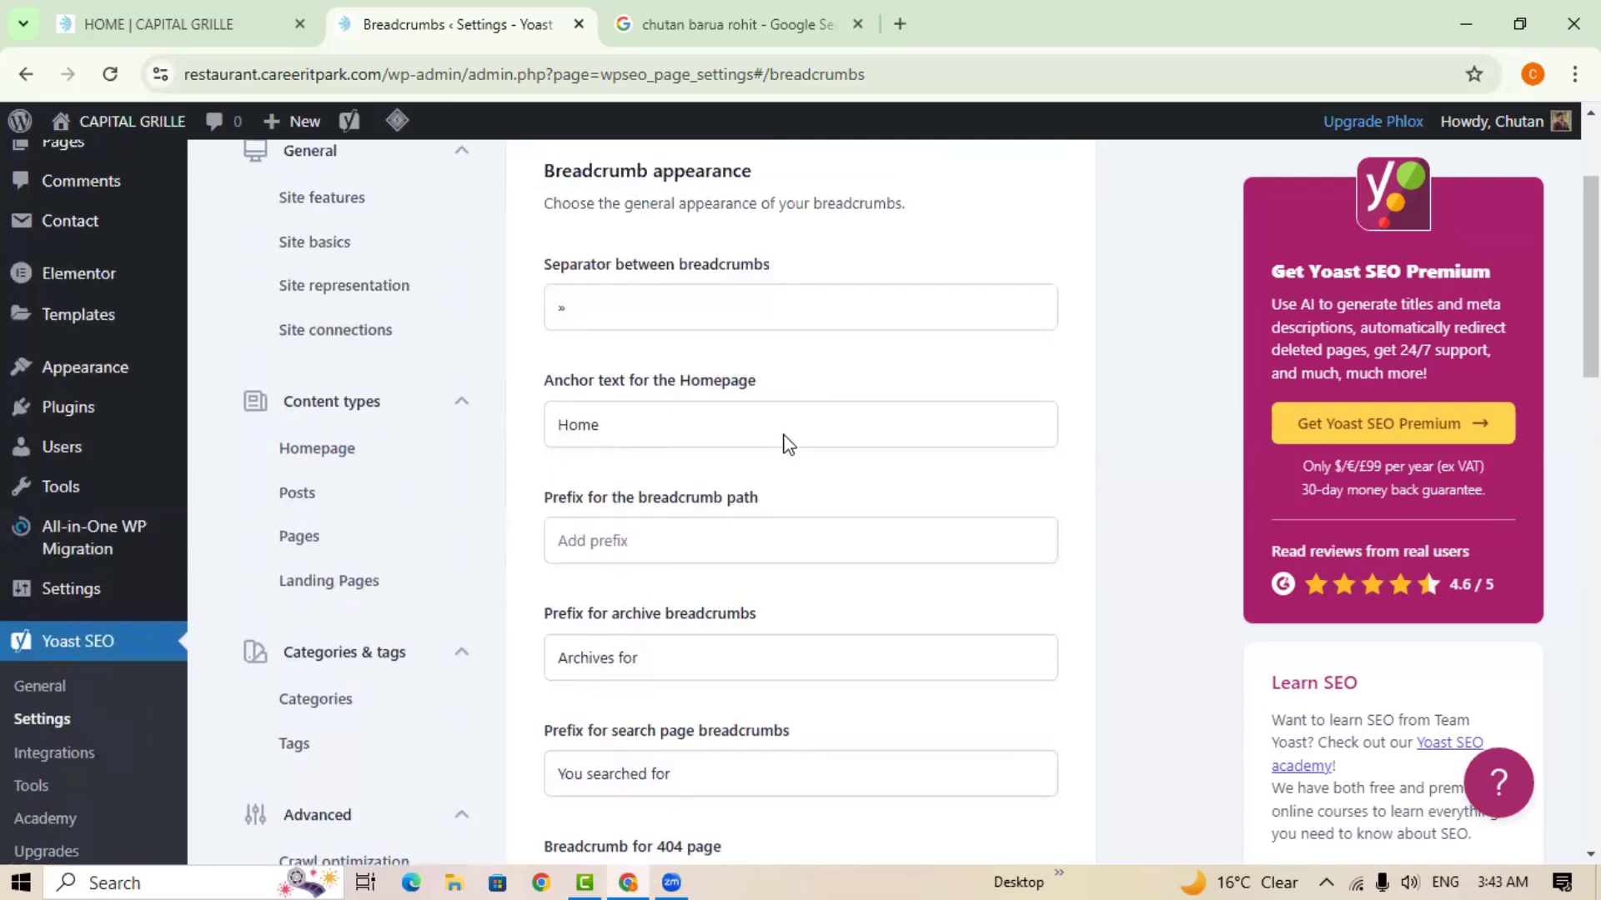
Compare the breadcrumb separator setting with a page title in the Google search results, and review the remaining Breadcrumbs settings.
{"action": "left_click", "coordinate": [622, 513]}
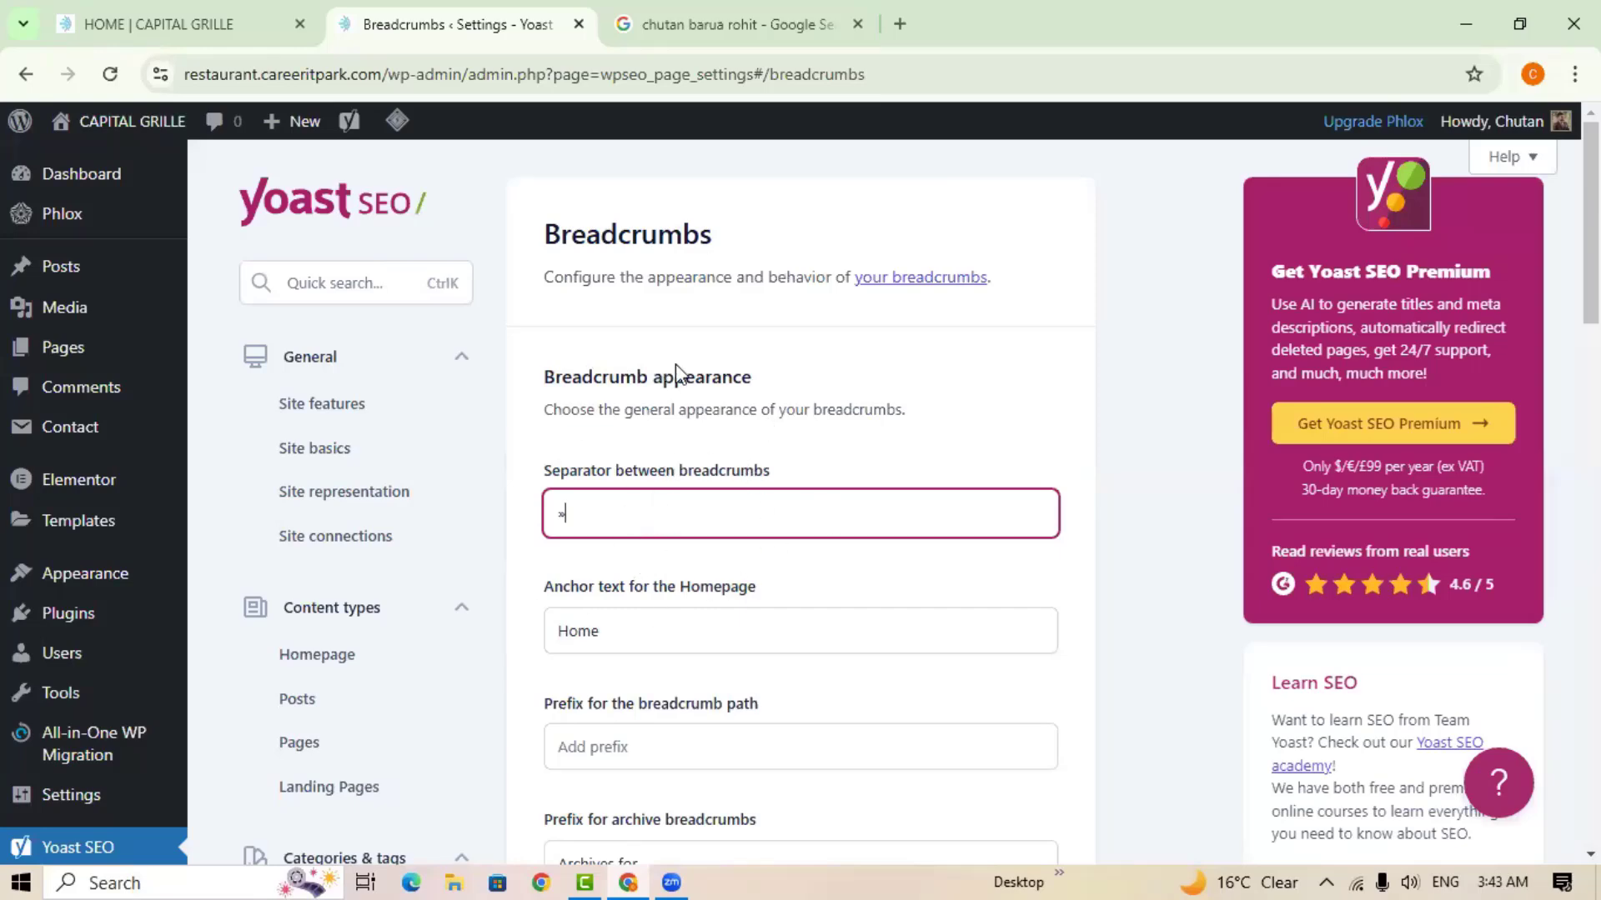
{"action": "left_click", "coordinate": [685, 25]}
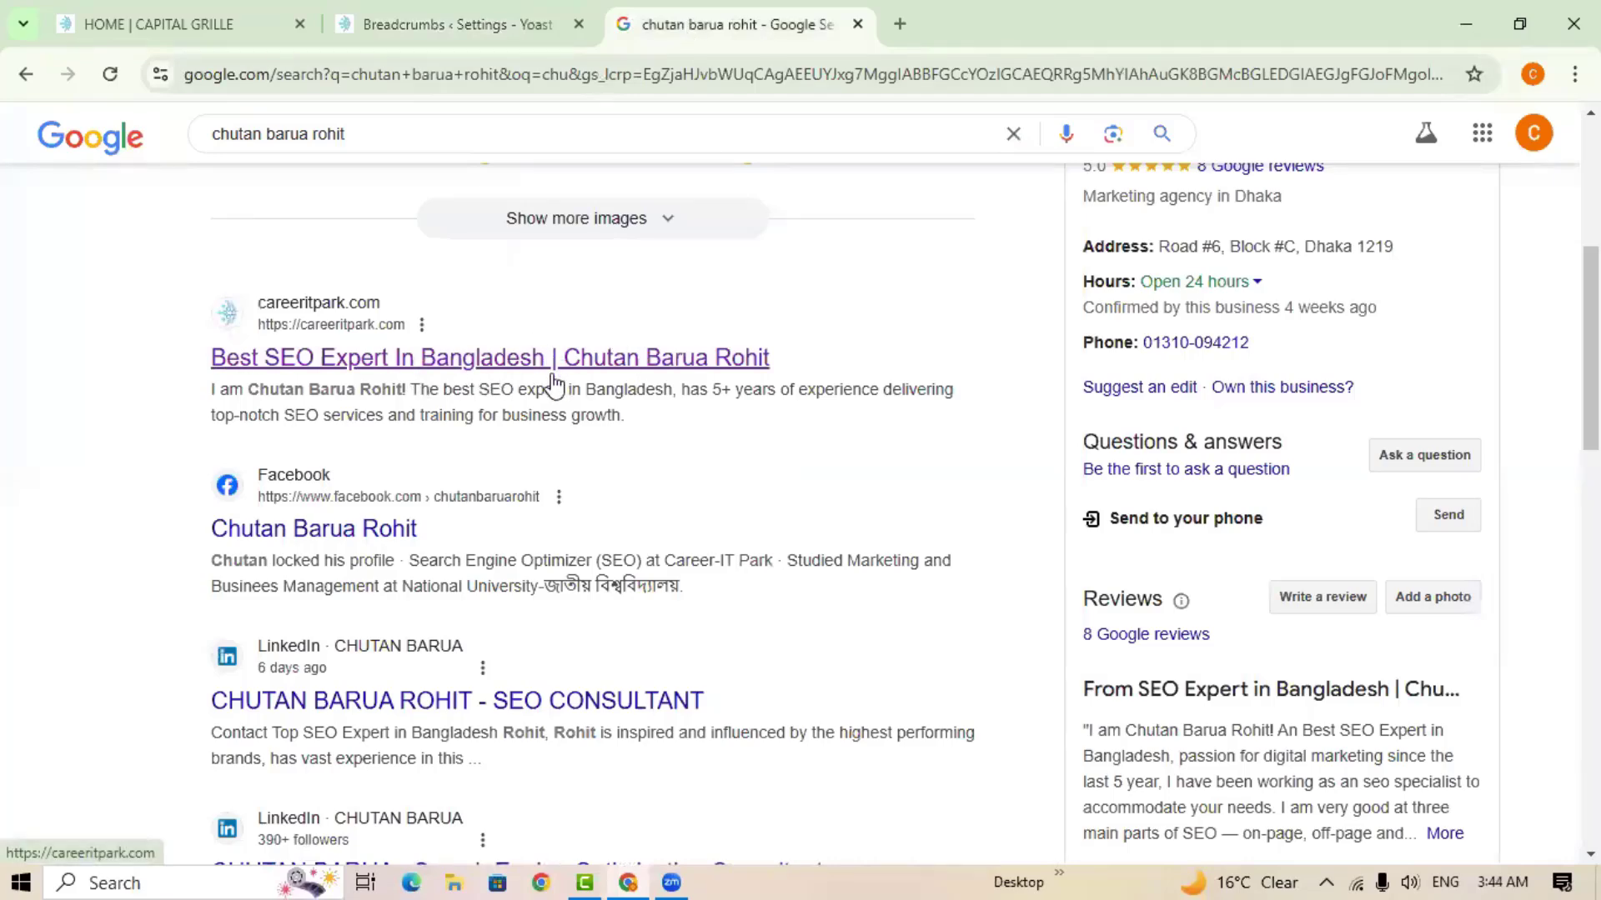
{"action": "left_click", "coordinate": [430, 37]}
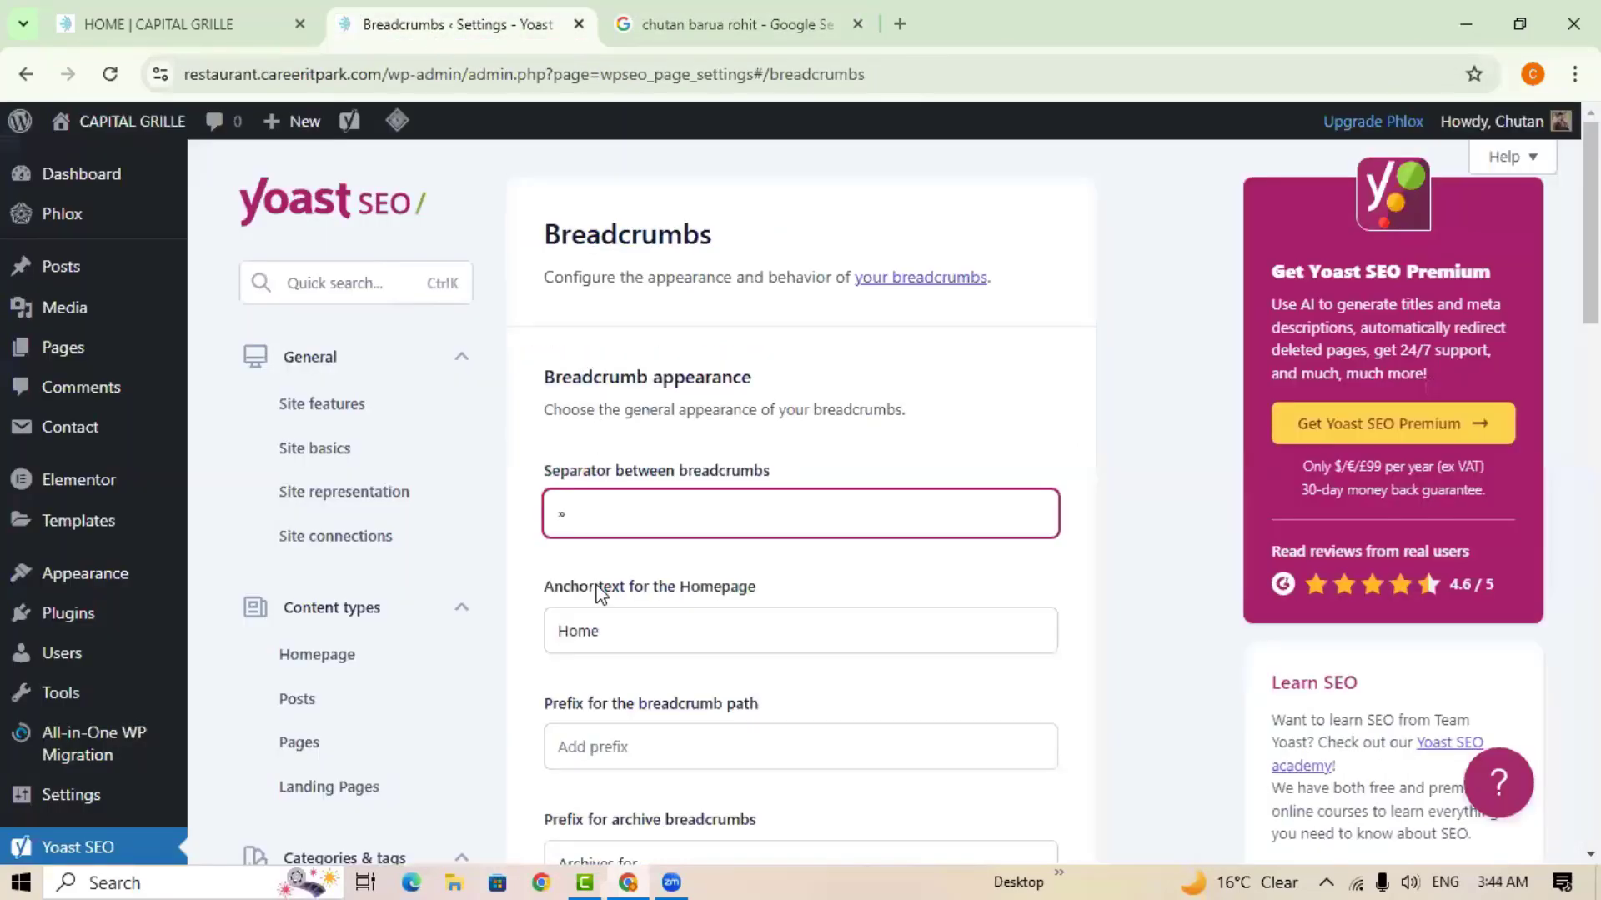
{"action": "scroll", "coordinate": [750, 617], "scroll_direction": "down", "scroll_amount": 12}
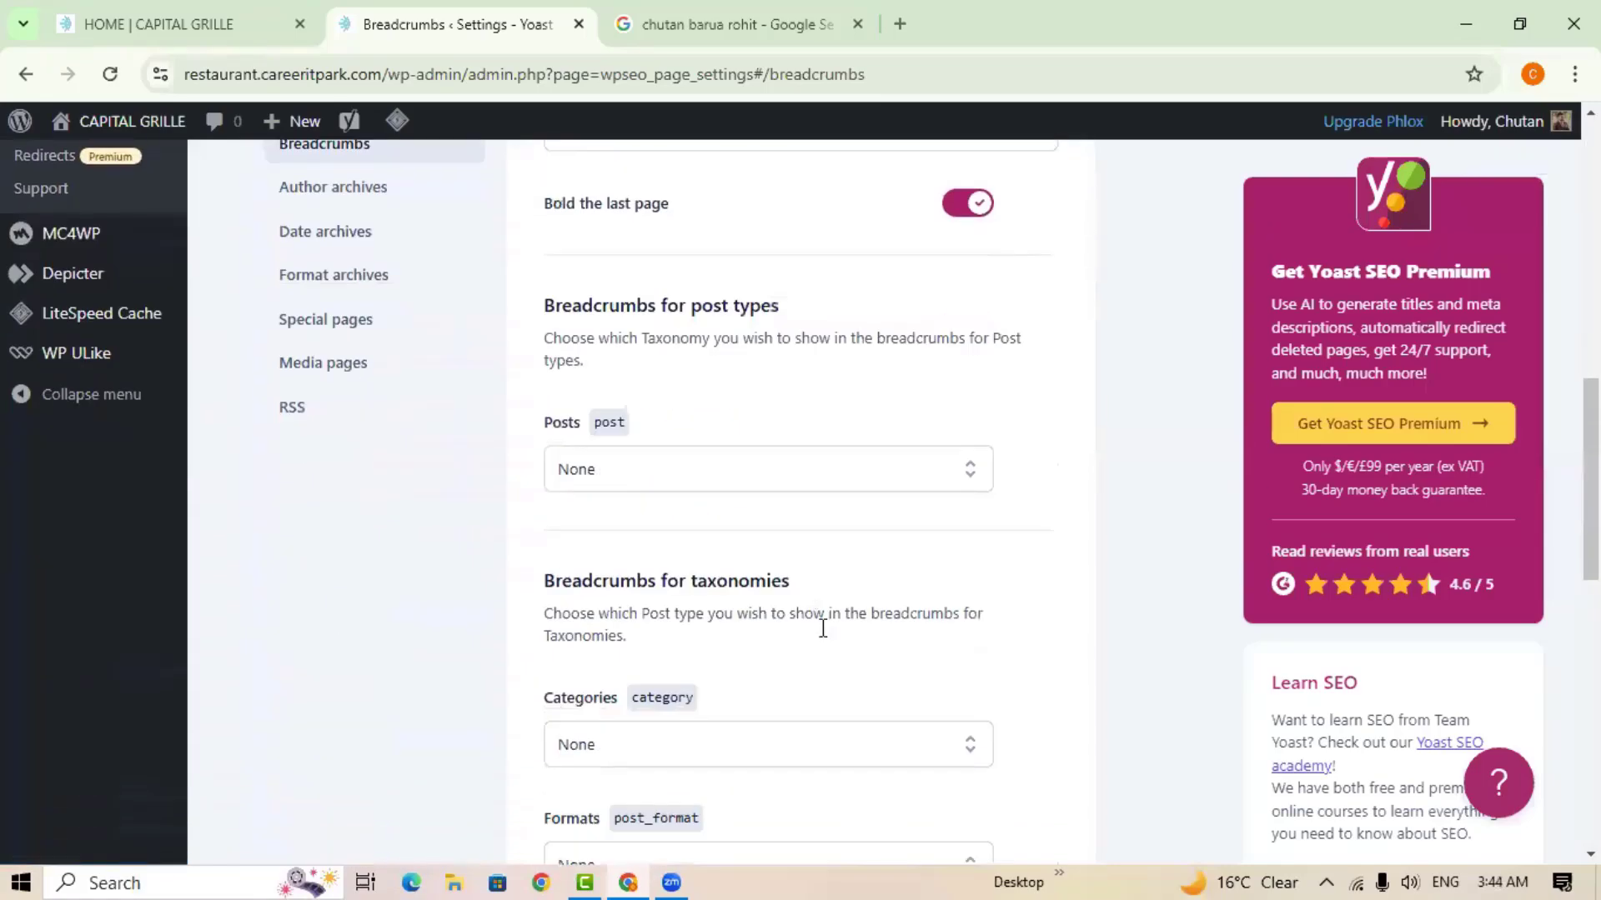
{"action": "scroll", "coordinate": [912, 672], "scroll_direction": "down", "scroll_amount": 7}
{"action": "scroll", "coordinate": [912, 672], "scroll_direction": "up", "scroll_amount": 10}
{"action": "scroll", "coordinate": [912, 672], "scroll_direction": "down", "scroll_amount": 15}
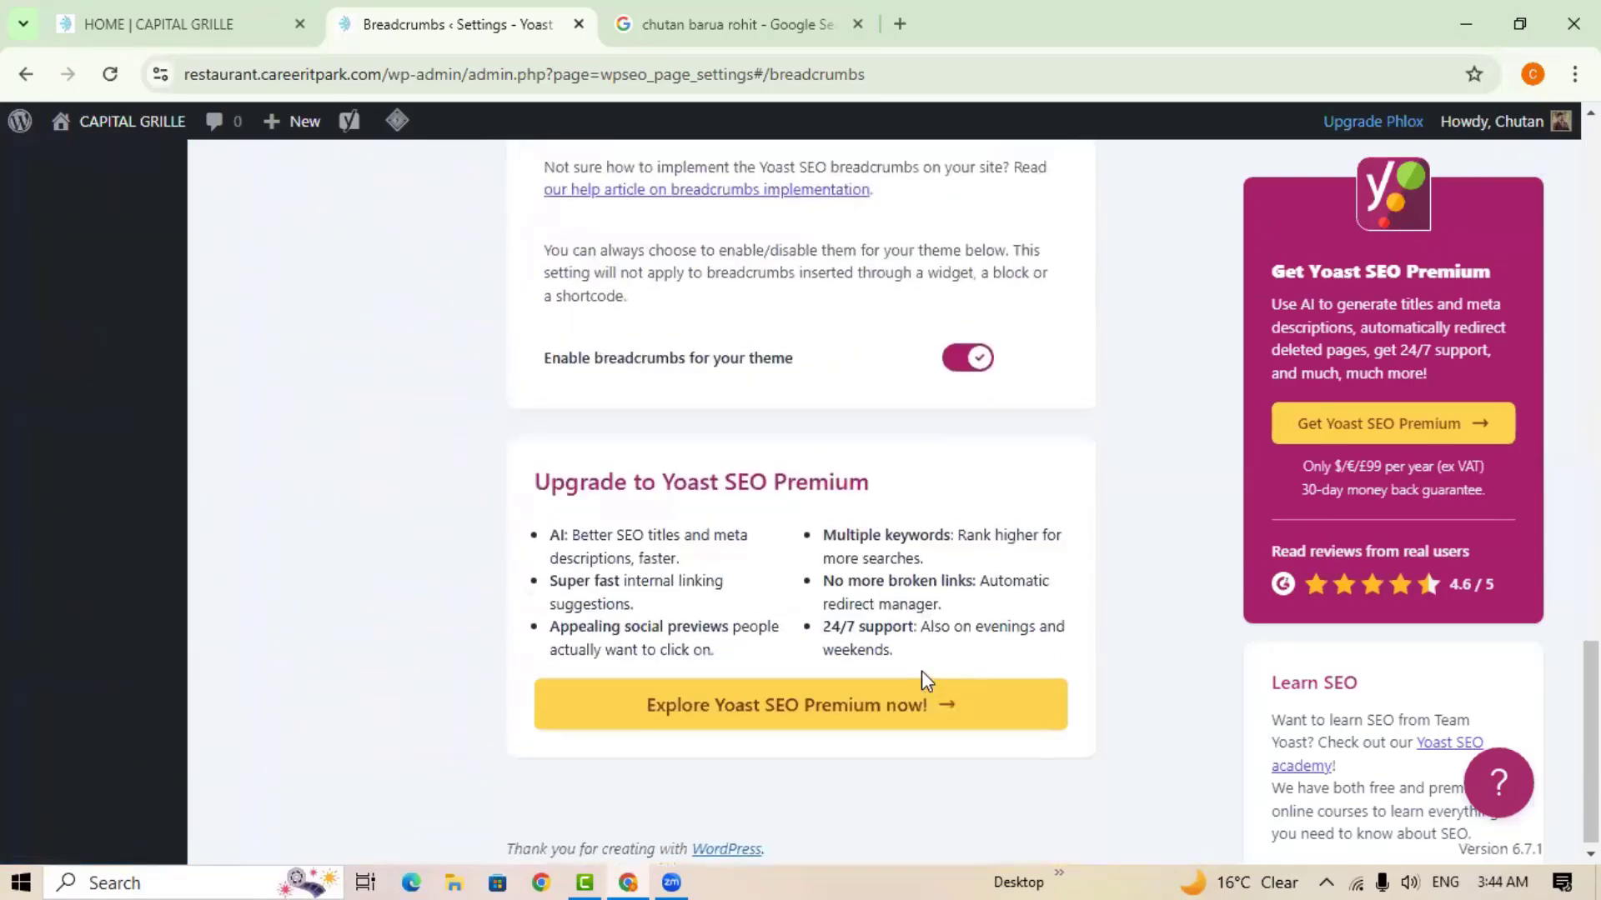
{"action": "scroll", "coordinate": [922, 671], "scroll_direction": "up", "scroll_amount": 15}
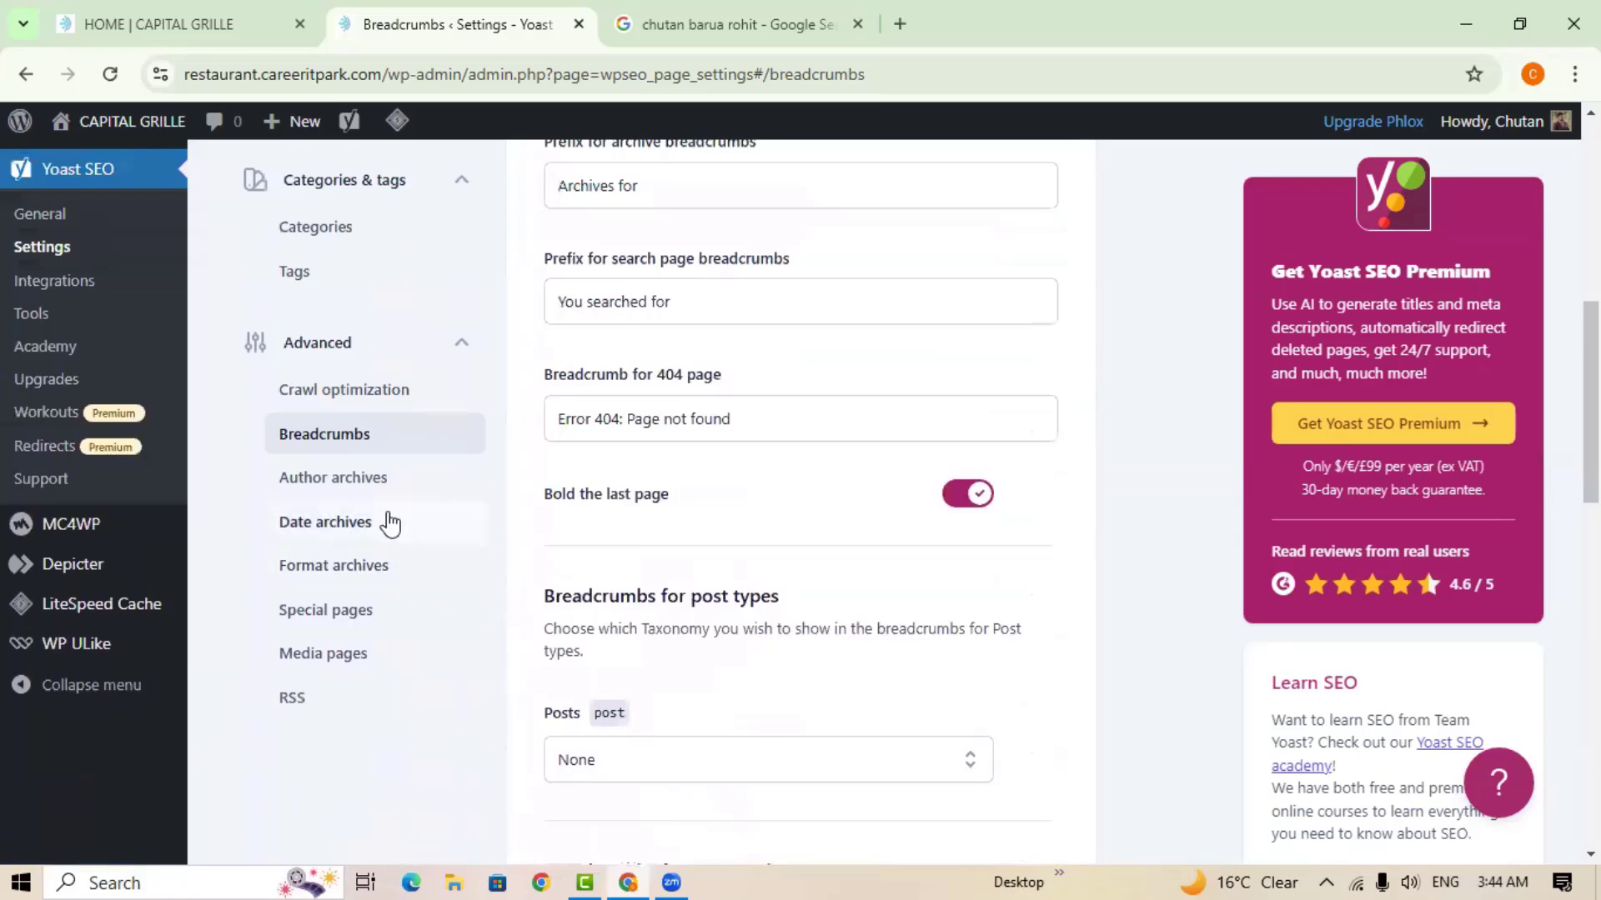
Examine the Author archives settings, switching Enable author archives on to view its search appearance options and back off.
{"action": "left_click", "coordinate": [371, 478]}
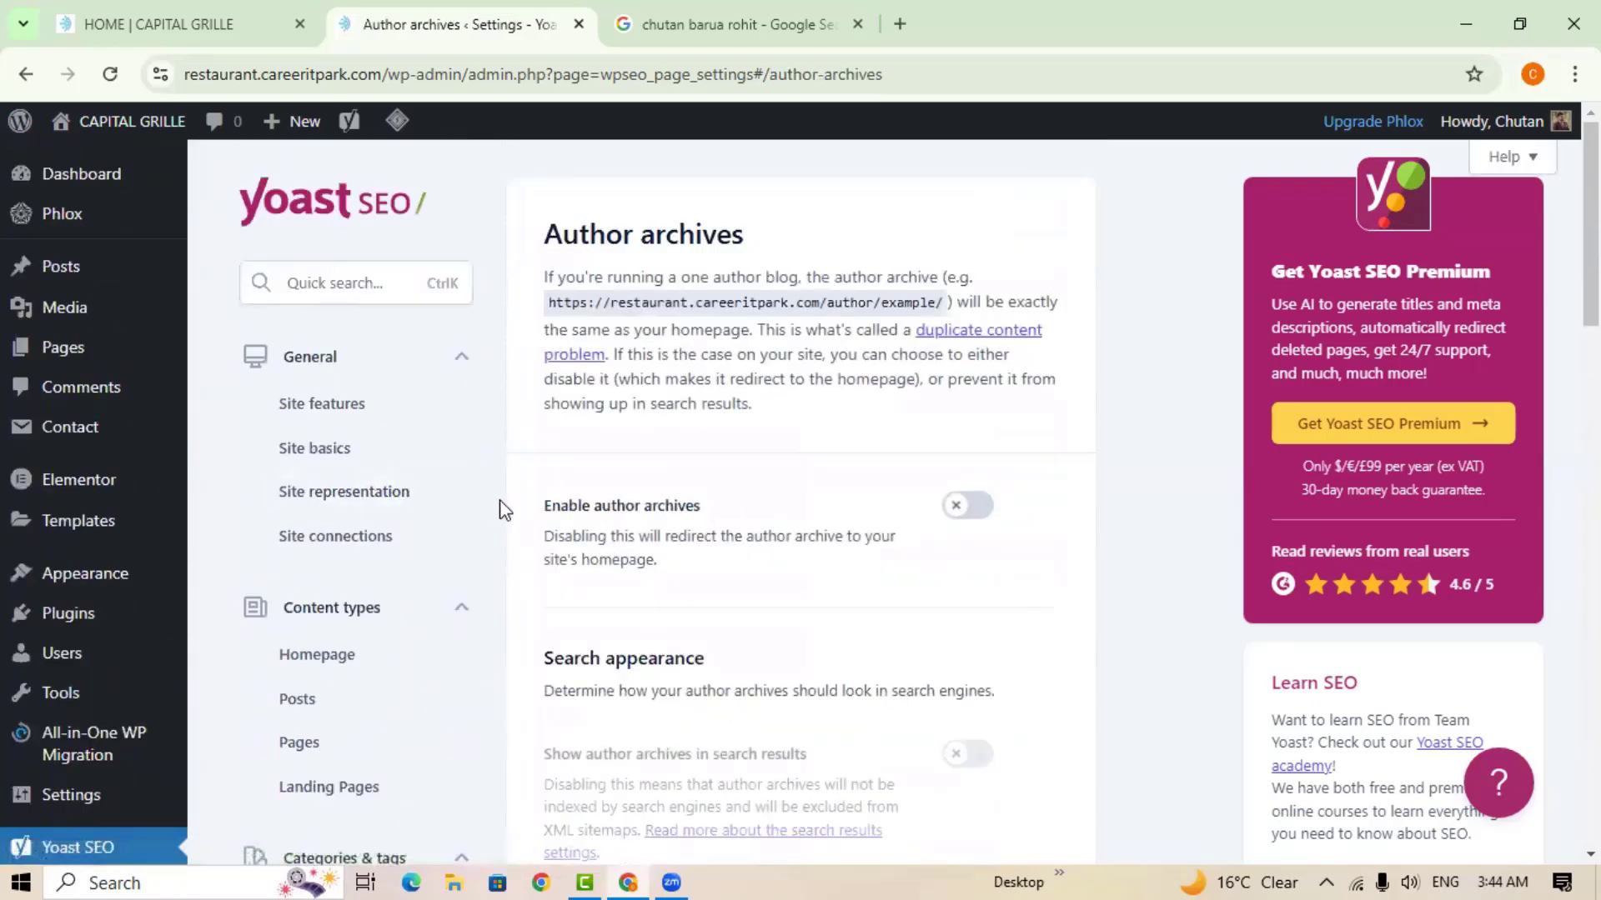
{"action": "left_click", "coordinate": [976, 505]}
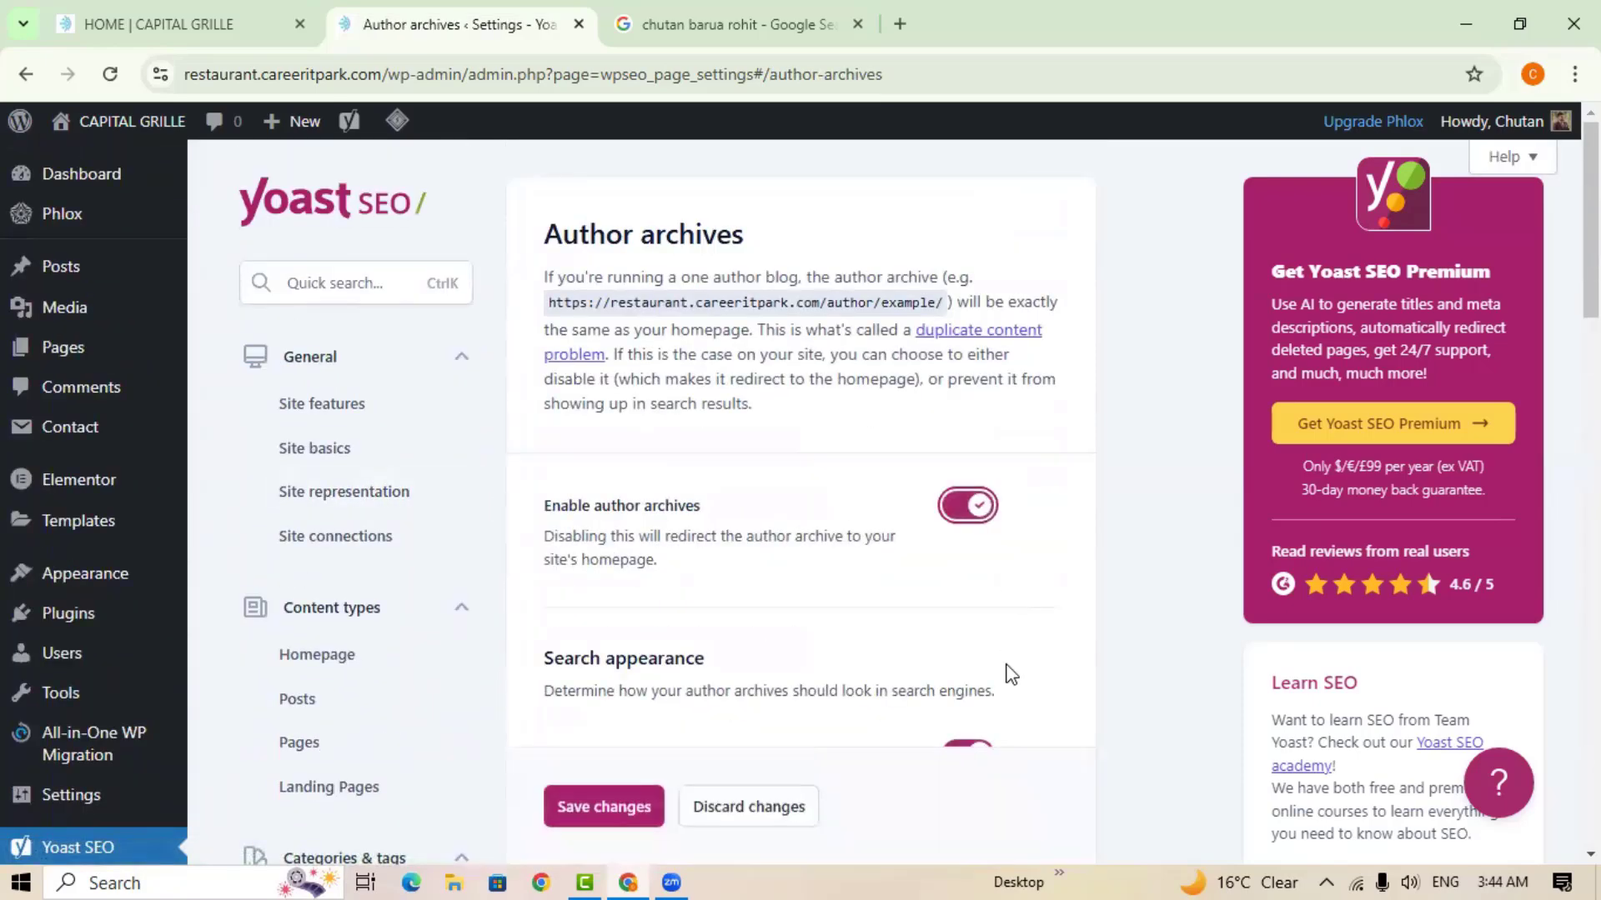
{"action": "scroll", "coordinate": [1013, 692], "scroll_direction": "down", "scroll_amount": 3}
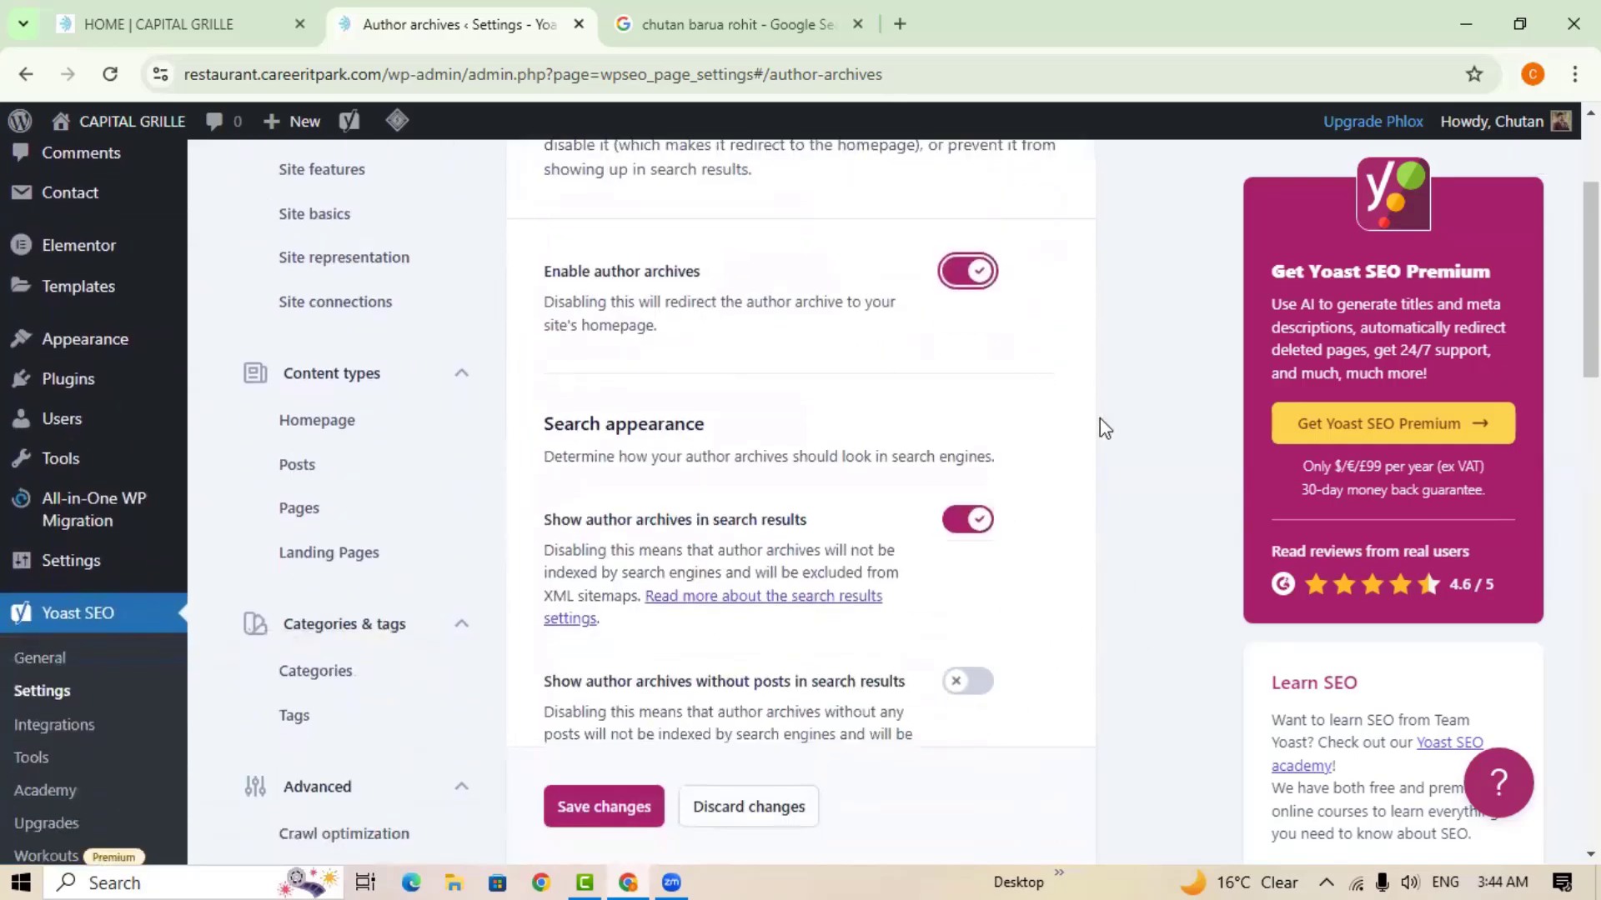
{"action": "scroll", "coordinate": [909, 525], "scroll_direction": "down", "scroll_amount": 2}
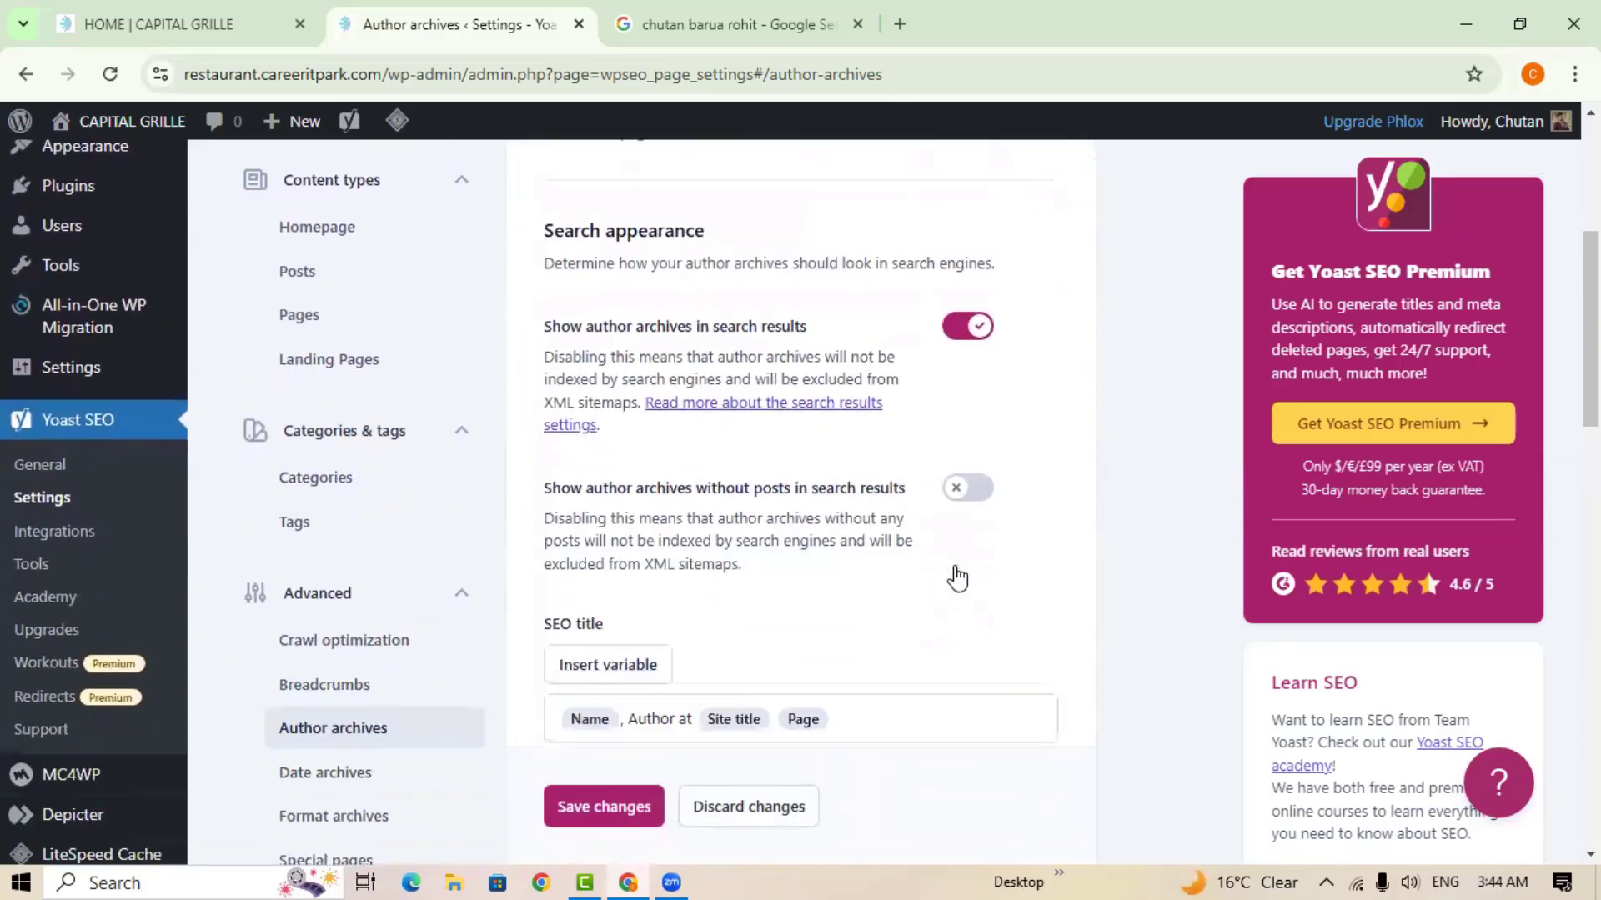
{"action": "scroll", "coordinate": [950, 638], "scroll_direction": "down", "scroll_amount": 1}
{"action": "scroll", "coordinate": [958, 650], "scroll_direction": "up", "scroll_amount": 5}
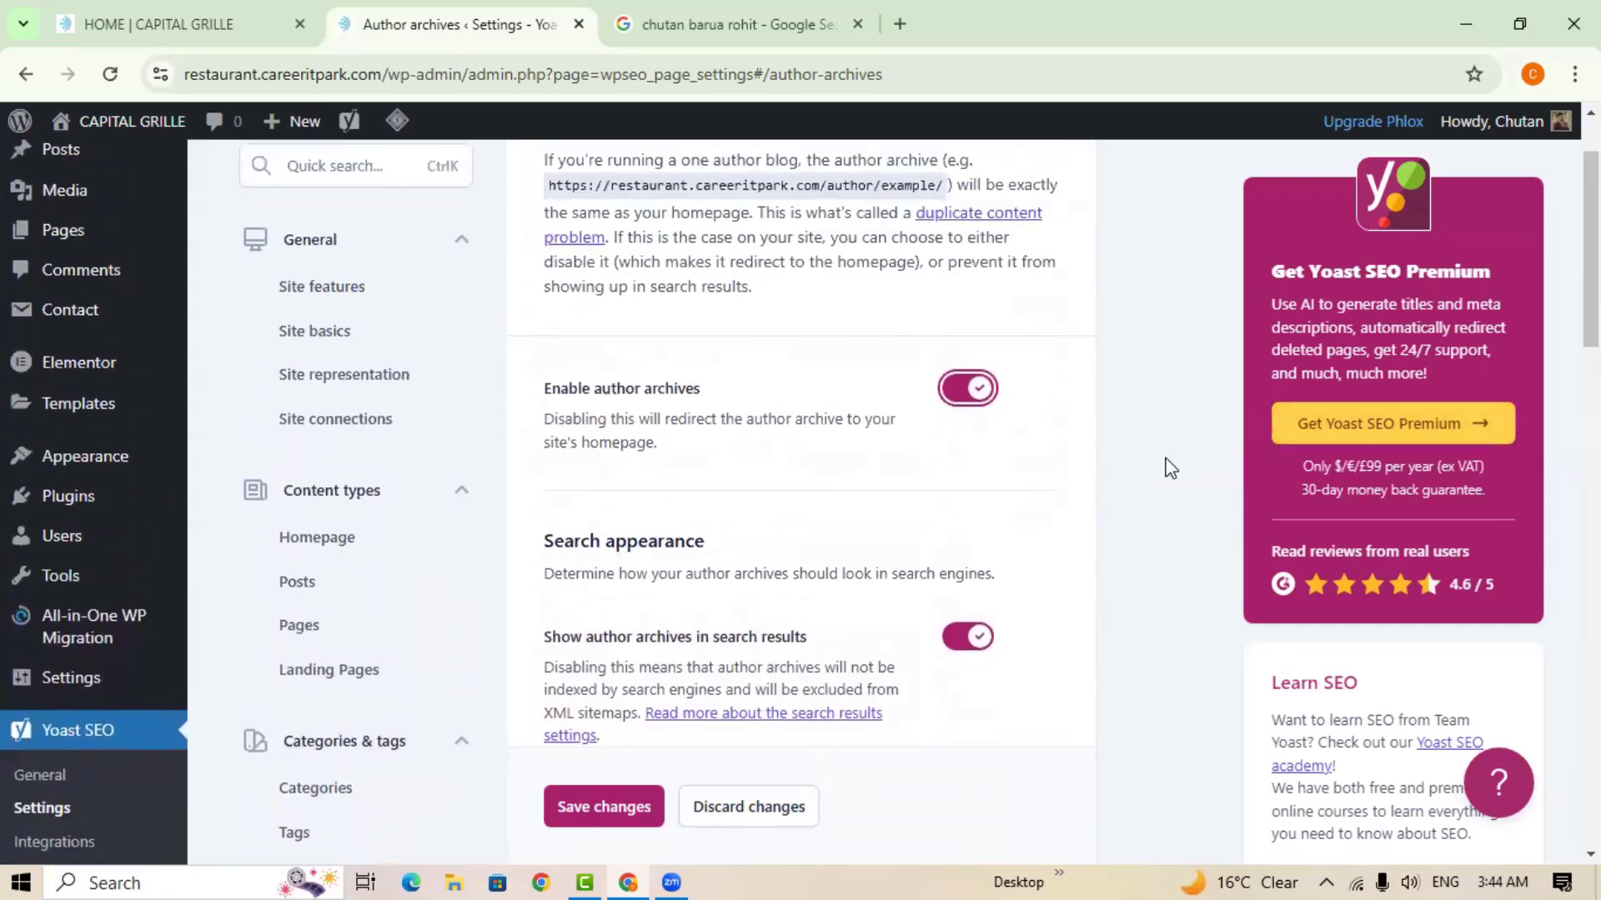
{"action": "scroll", "coordinate": [988, 446], "scroll_direction": "up", "scroll_amount": 2}
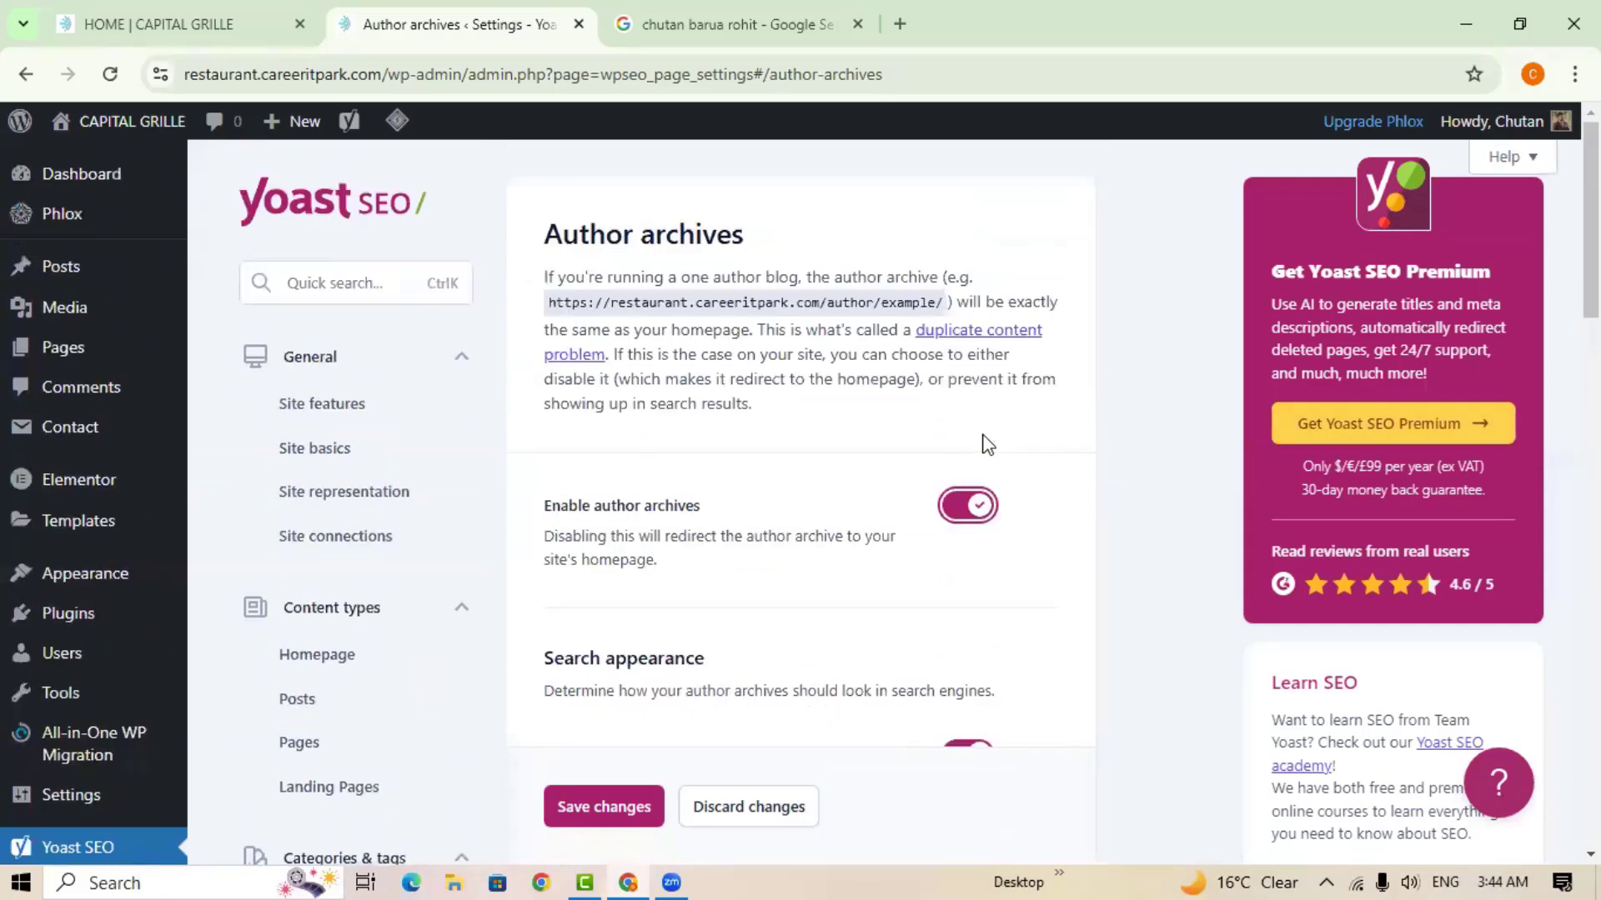
{"action": "scroll", "coordinate": [988, 446], "scroll_direction": "down", "scroll_amount": 1}
{"action": "left_click", "coordinate": [963, 390]}
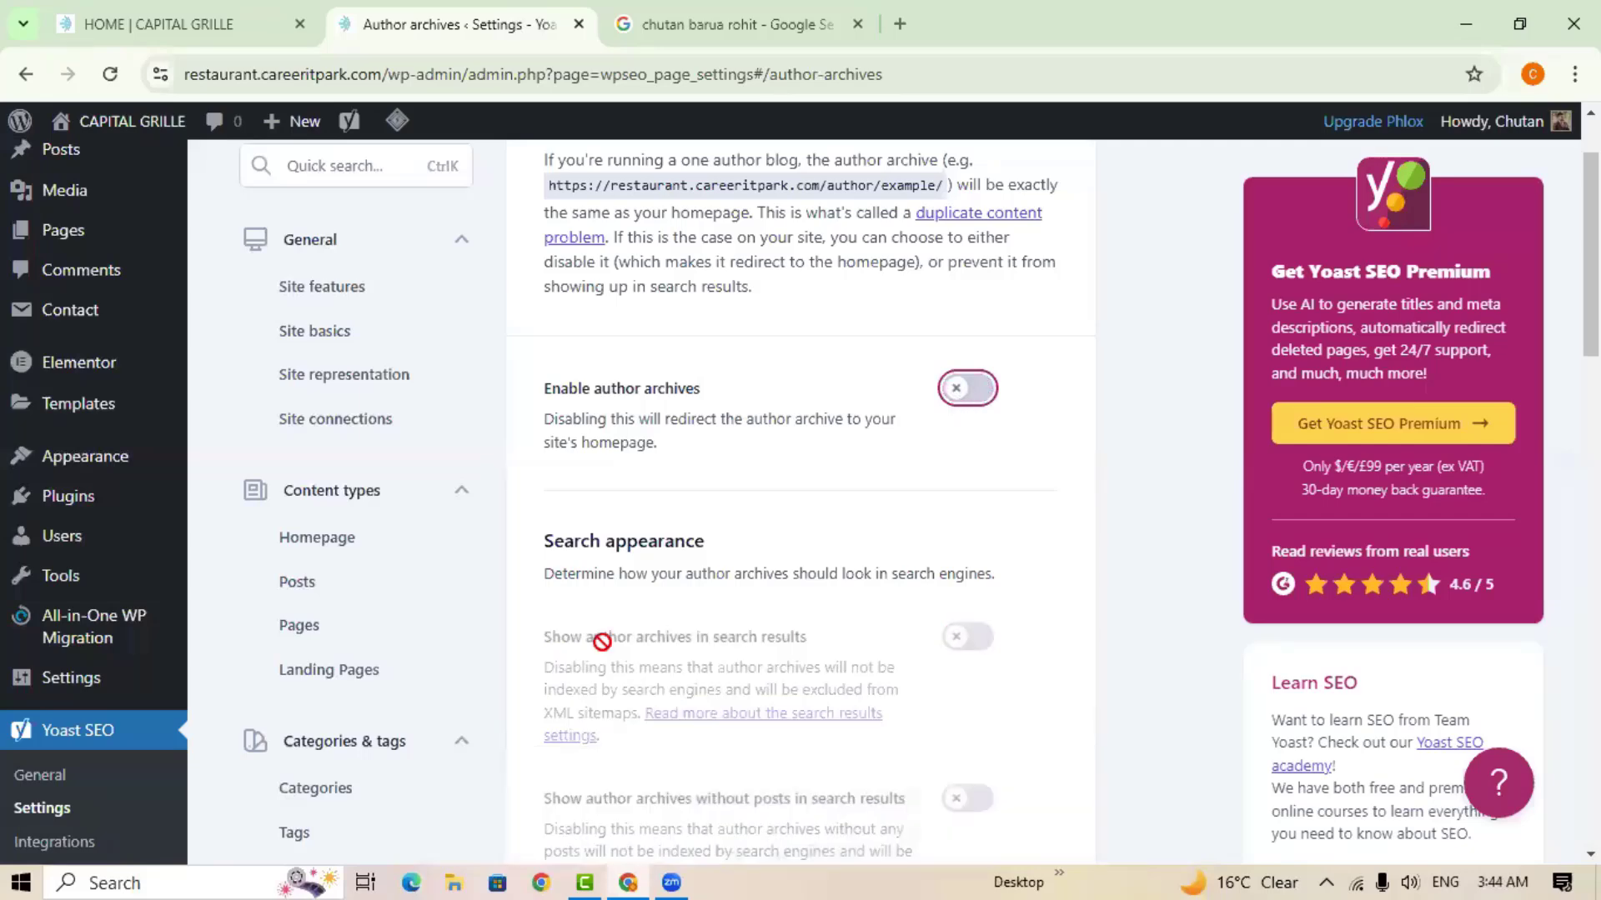
Open the advanced Date archives settings and examine the Enable date archives and search appearance options.
{"action": "scroll", "coordinate": [602, 641], "scroll_direction": "down", "scroll_amount": 5}
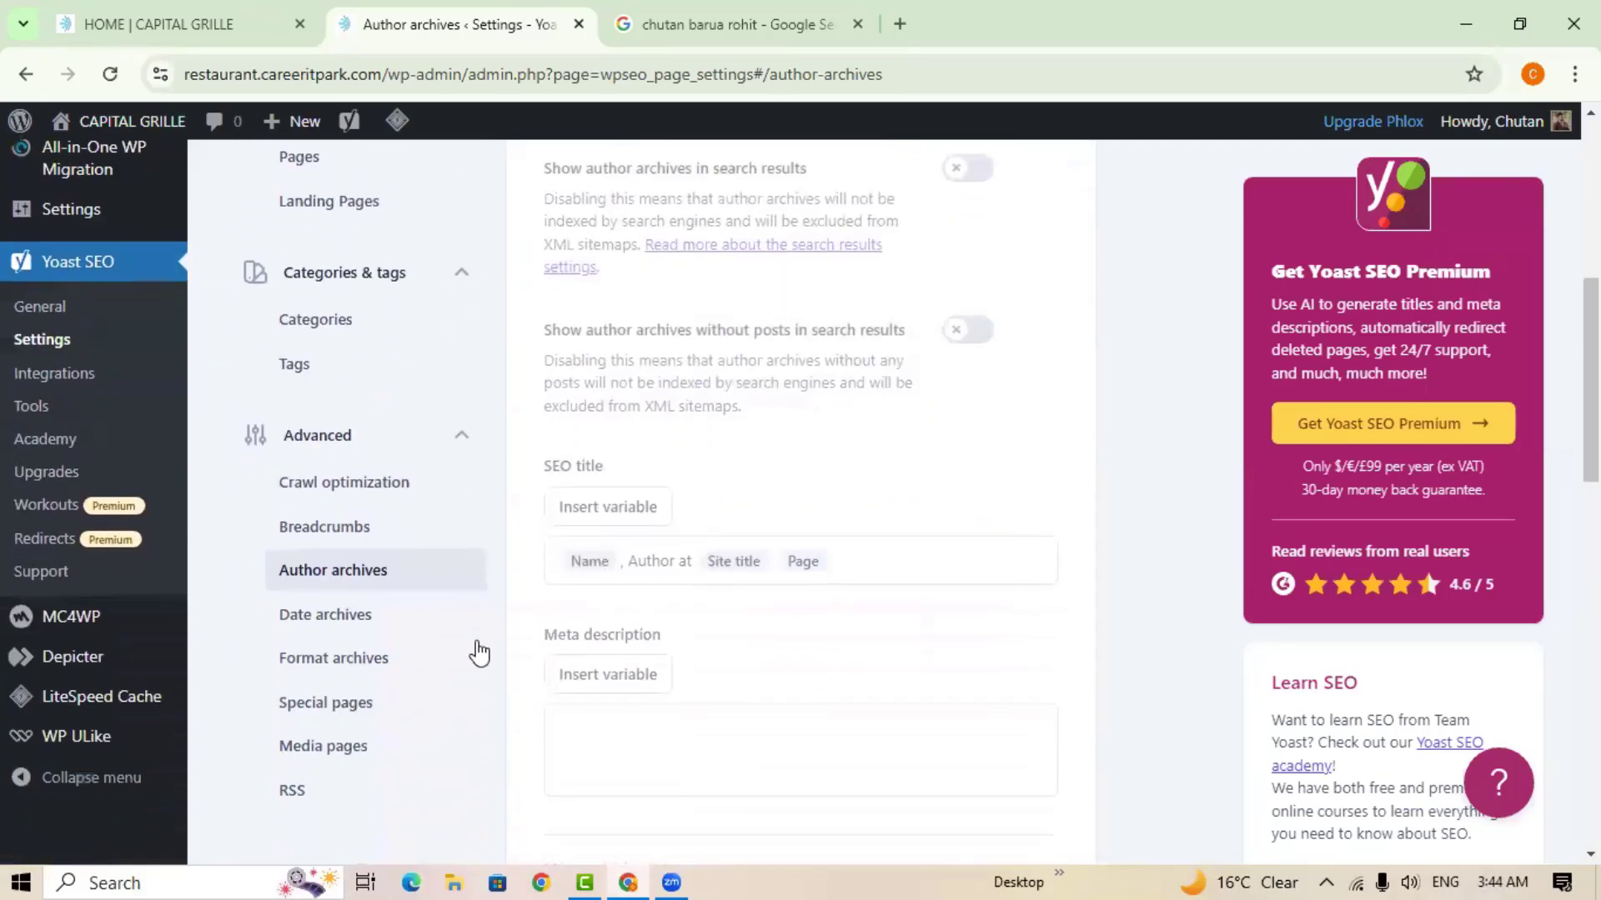
{"action": "left_click", "coordinate": [348, 623]}
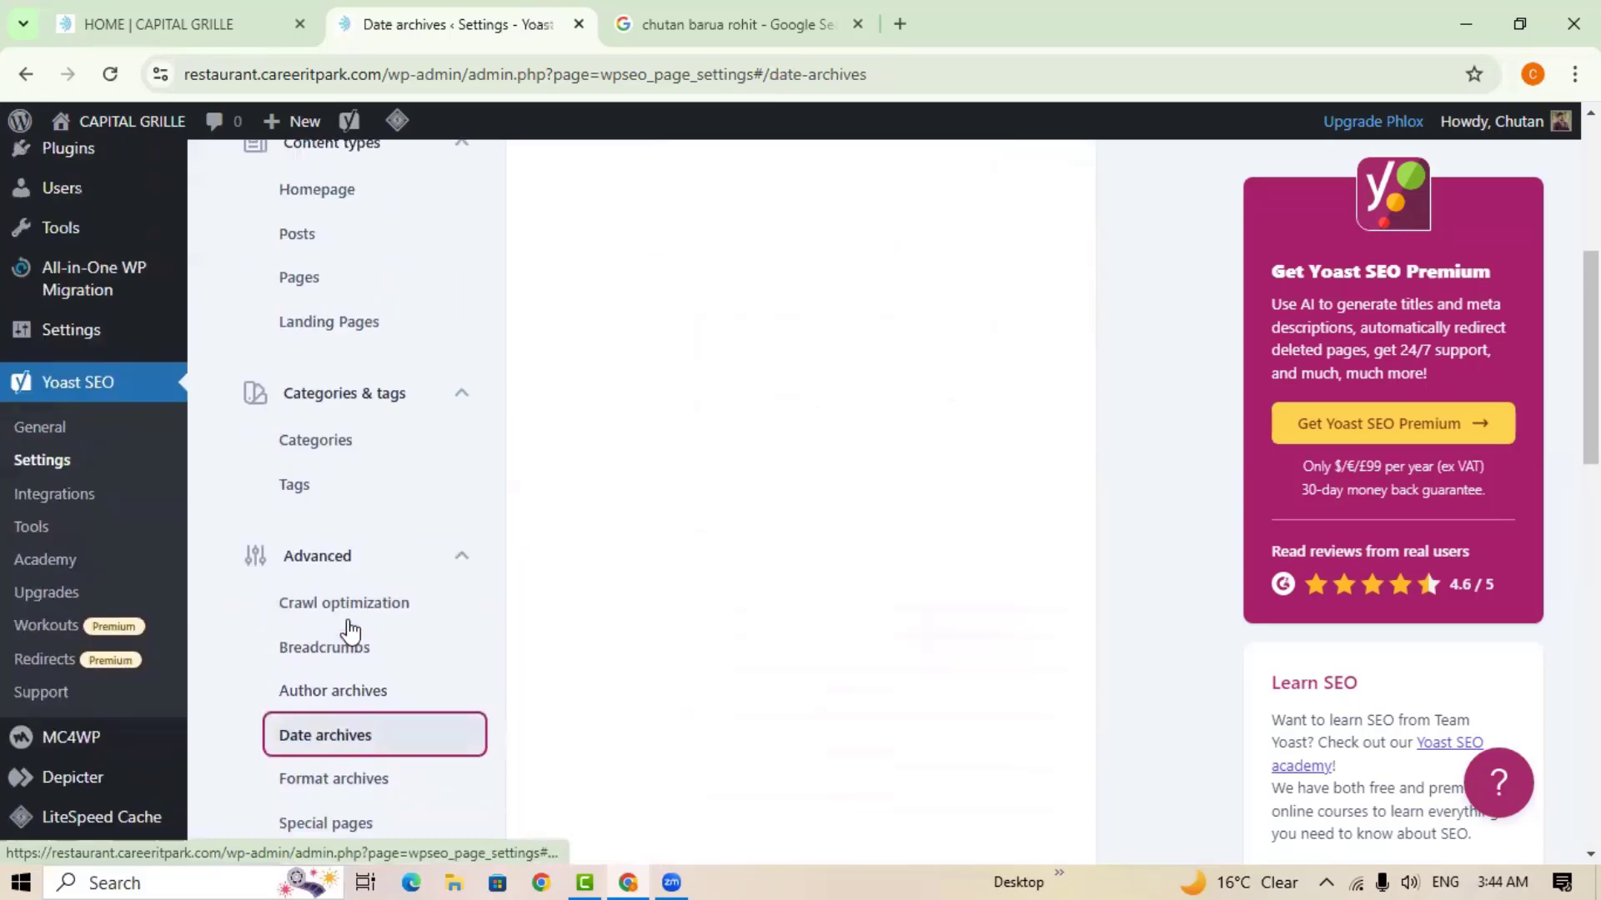
{"action": "scroll", "coordinate": [777, 635], "scroll_direction": "down", "scroll_amount": 1}
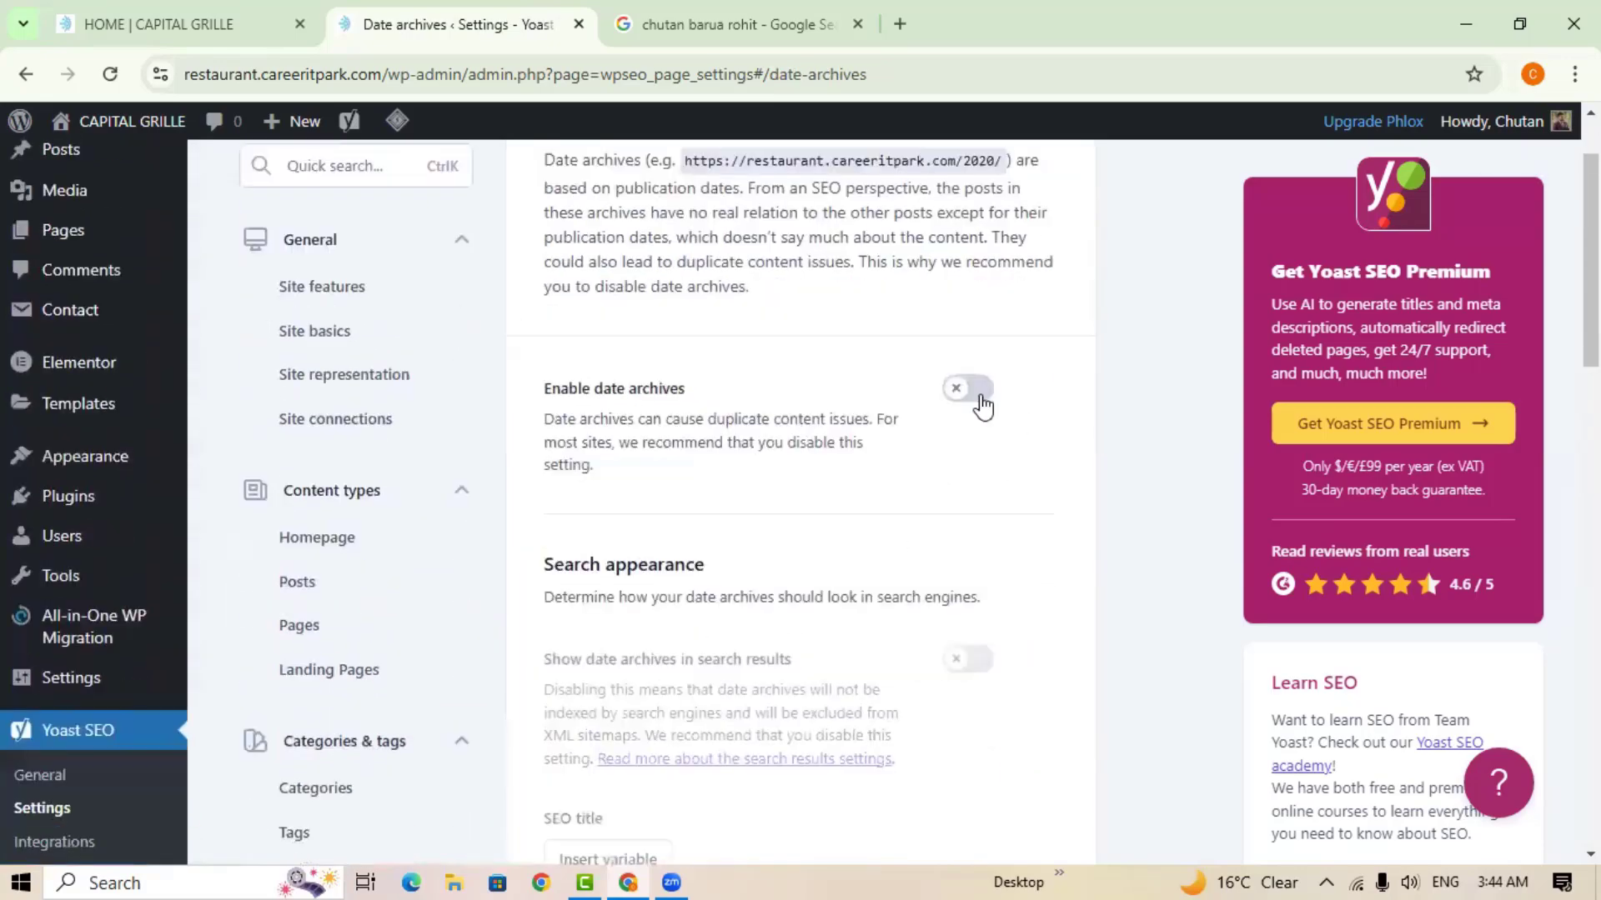
{"action": "scroll", "coordinate": [875, 517], "scroll_direction": "down", "scroll_amount": 7}
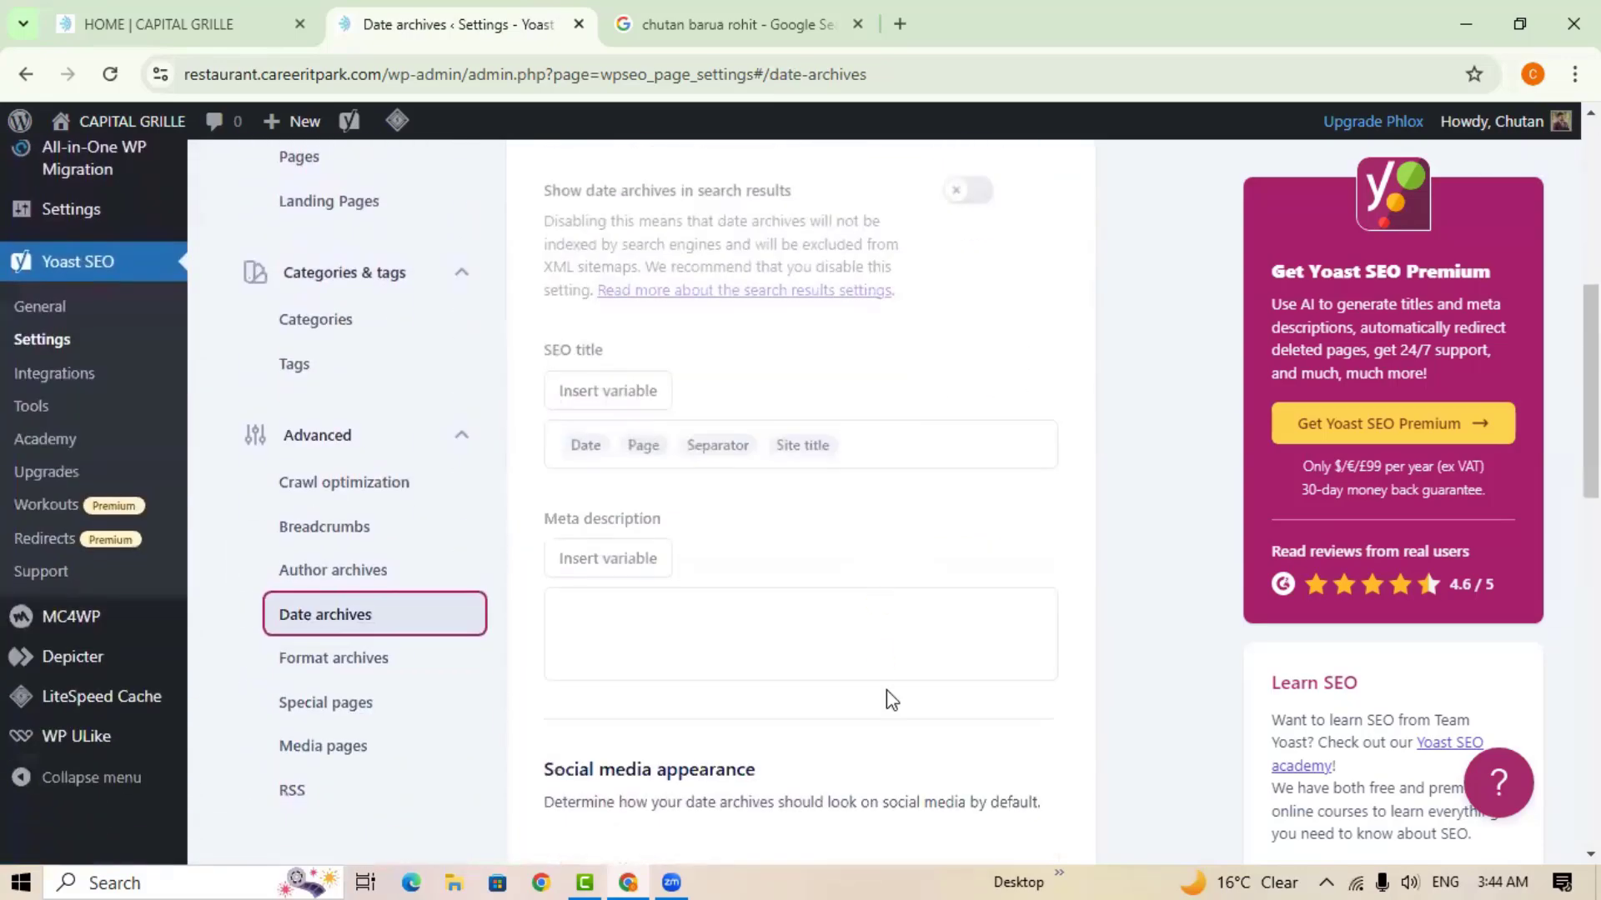
{"action": "scroll", "coordinate": [889, 696], "scroll_direction": "up", "scroll_amount": 8}
{"action": "scroll", "coordinate": [852, 657], "scroll_direction": "down", "scroll_amount": 3}
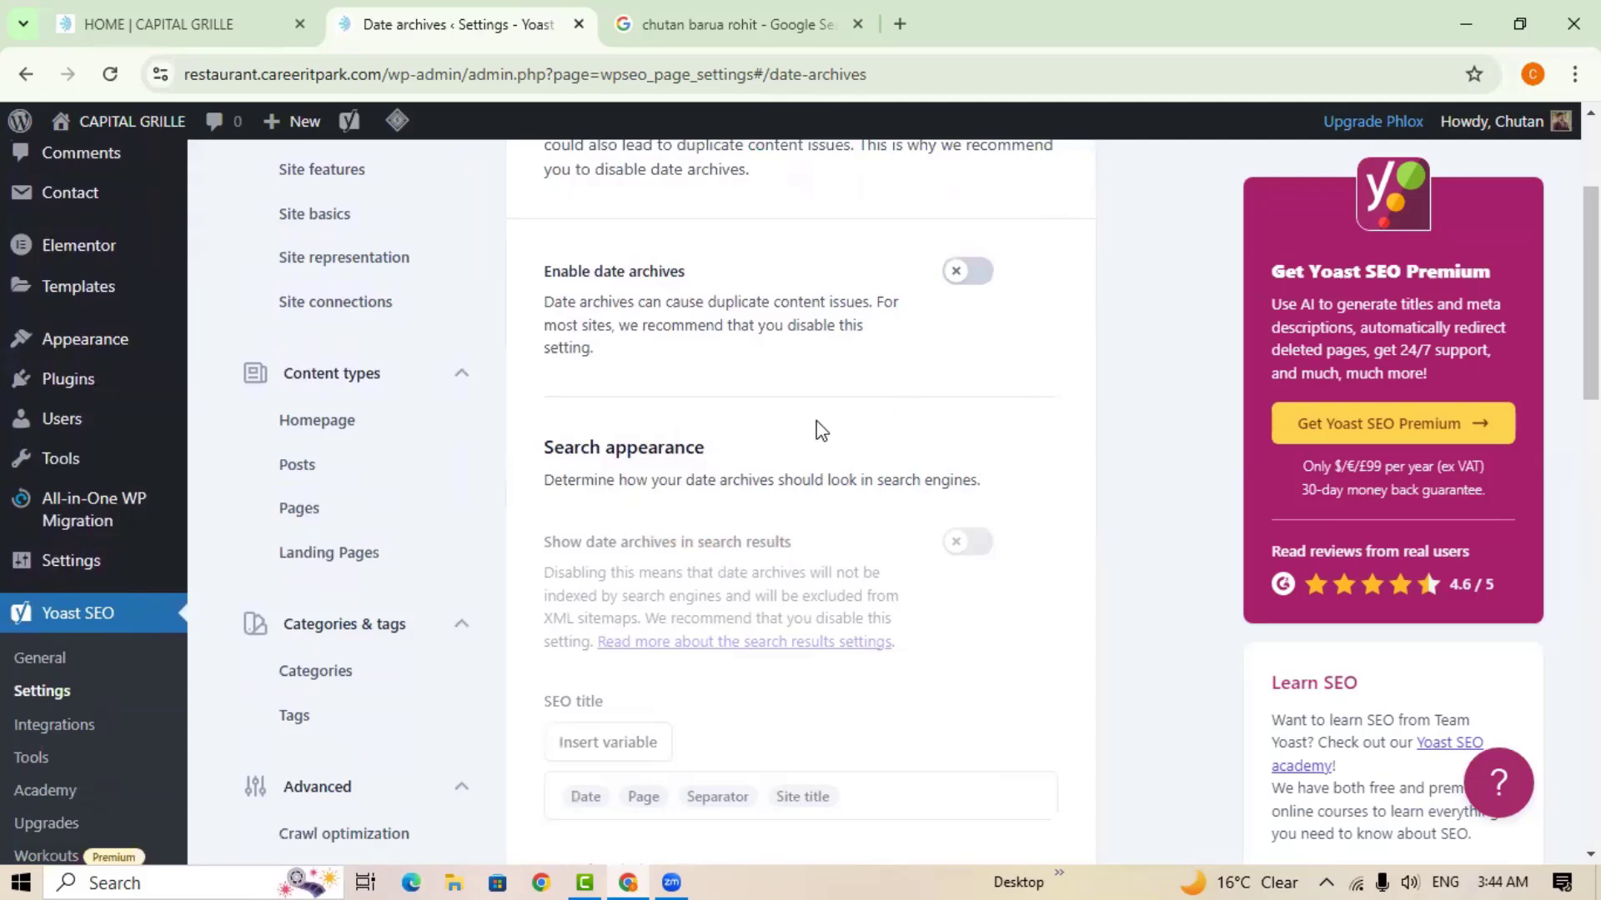
Examine the Format archives settings, switching Enable format-based archives on and back off and highlighting the recommendation to disable it.
{"action": "scroll", "coordinate": [346, 641], "scroll_direction": "down", "scroll_amount": 3}
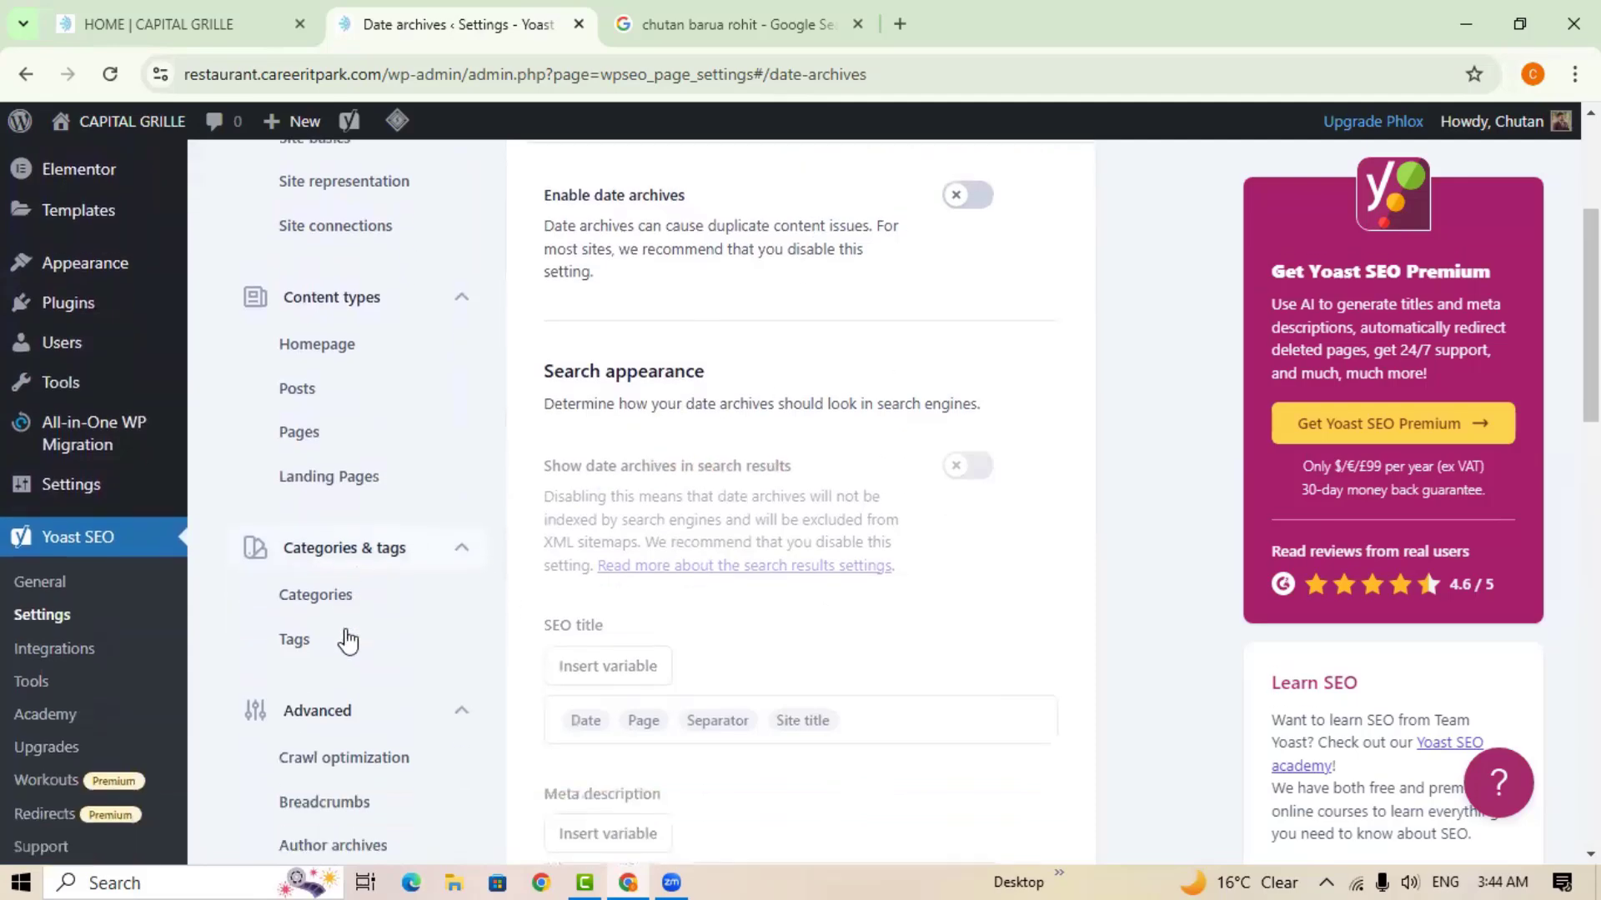
{"action": "scroll", "coordinate": [359, 636], "scroll_direction": "down", "scroll_amount": 3}
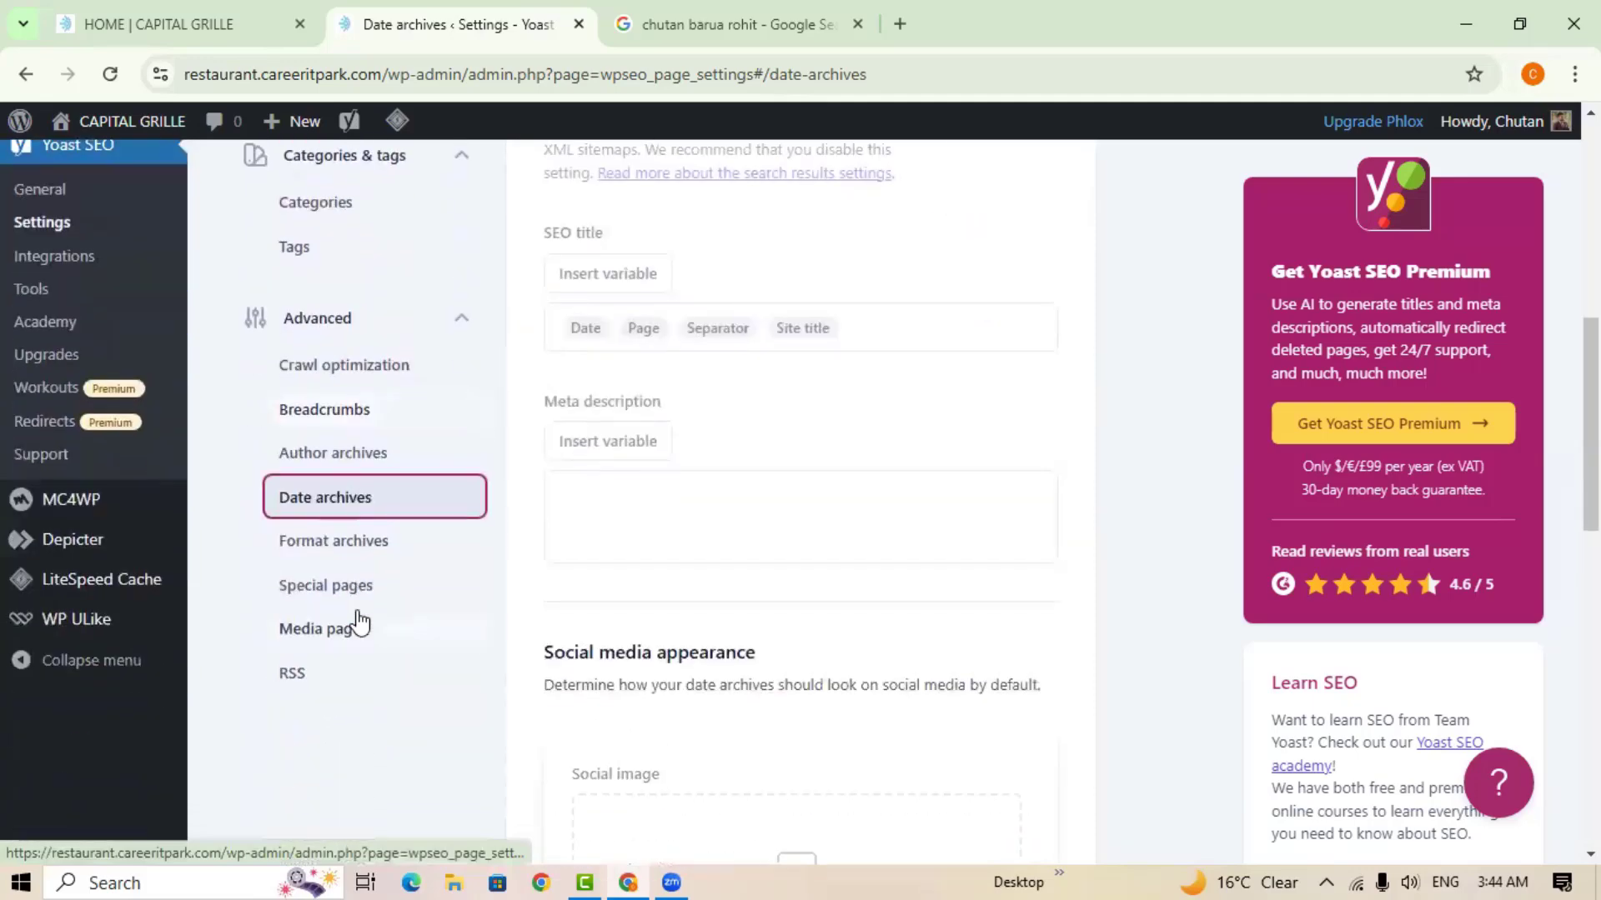
{"action": "left_click", "coordinate": [342, 559]}
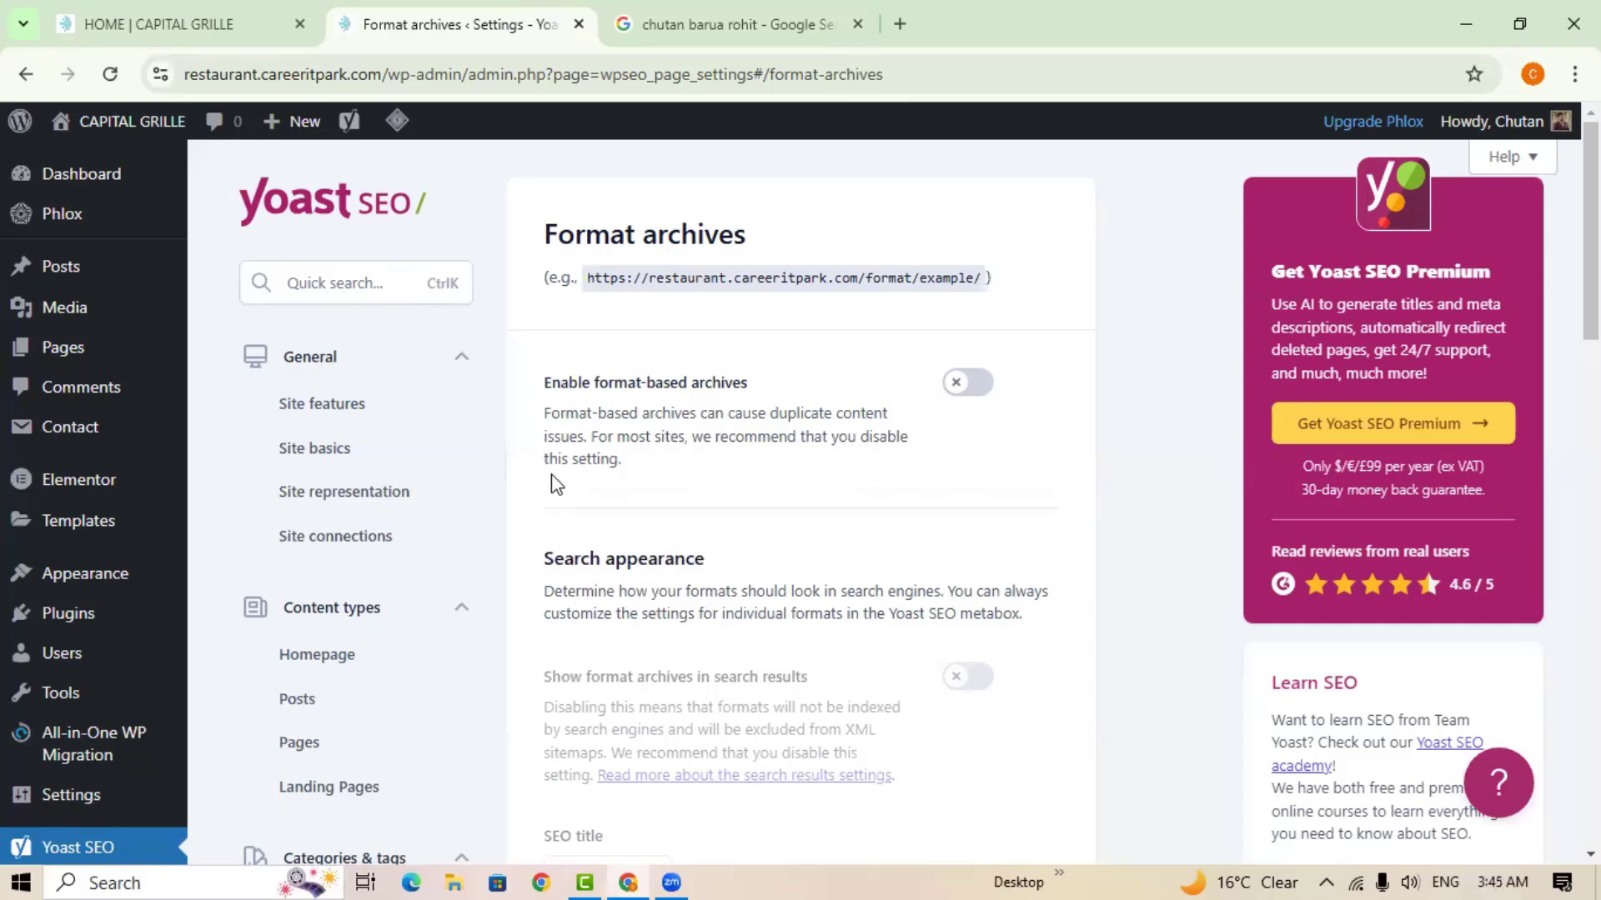
{"action": "left_click", "coordinate": [975, 385]}
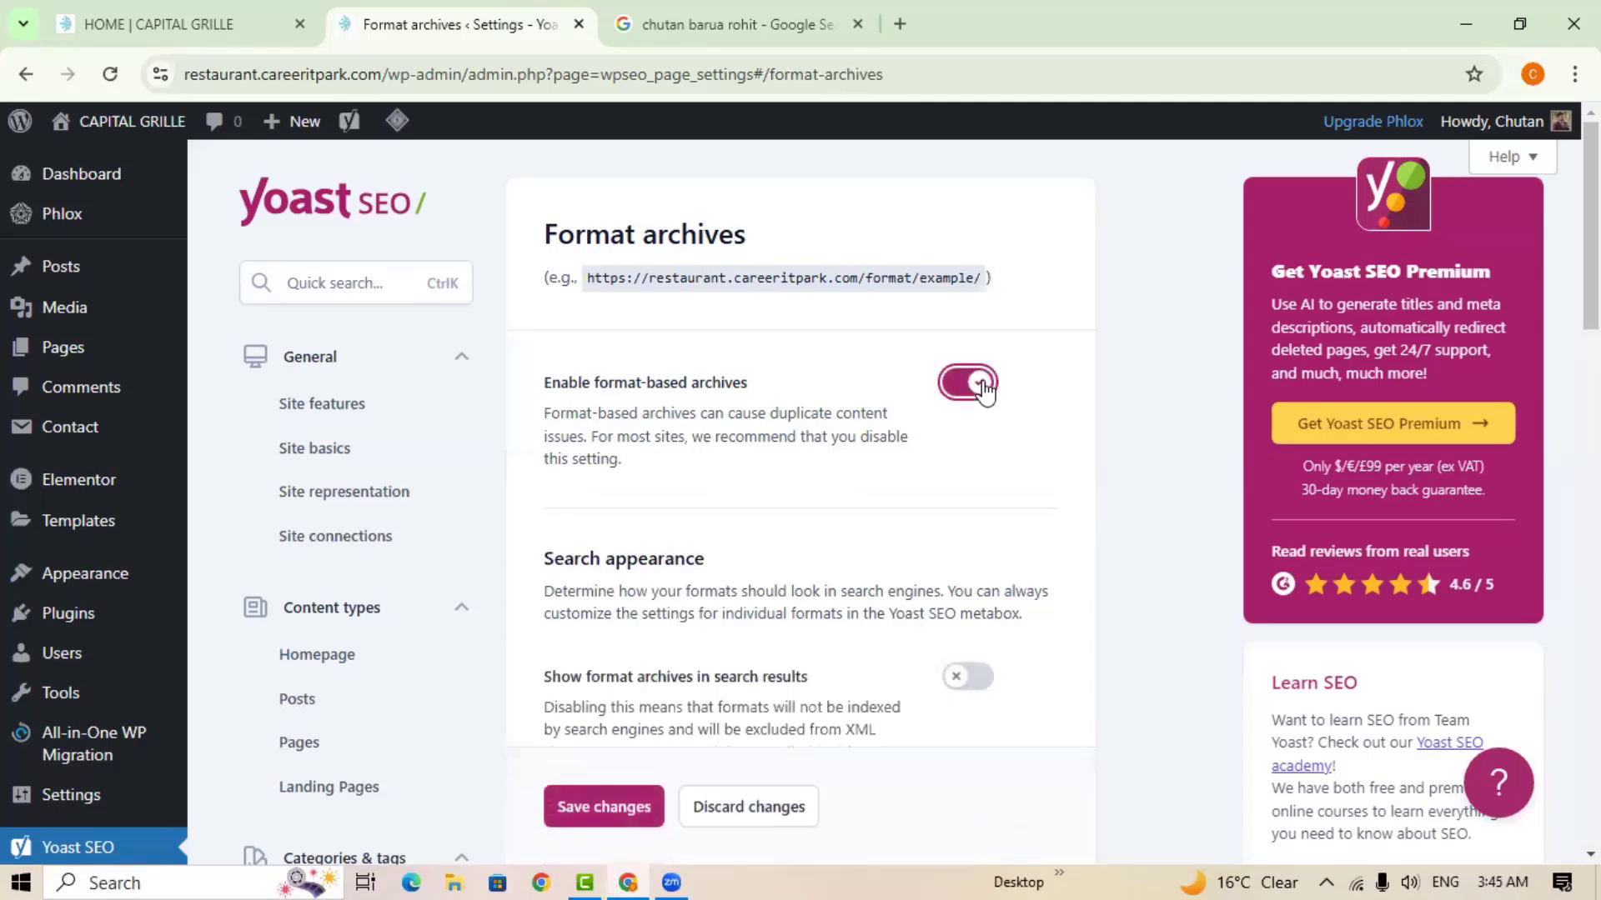
{"action": "left_click", "coordinate": [950, 388]}
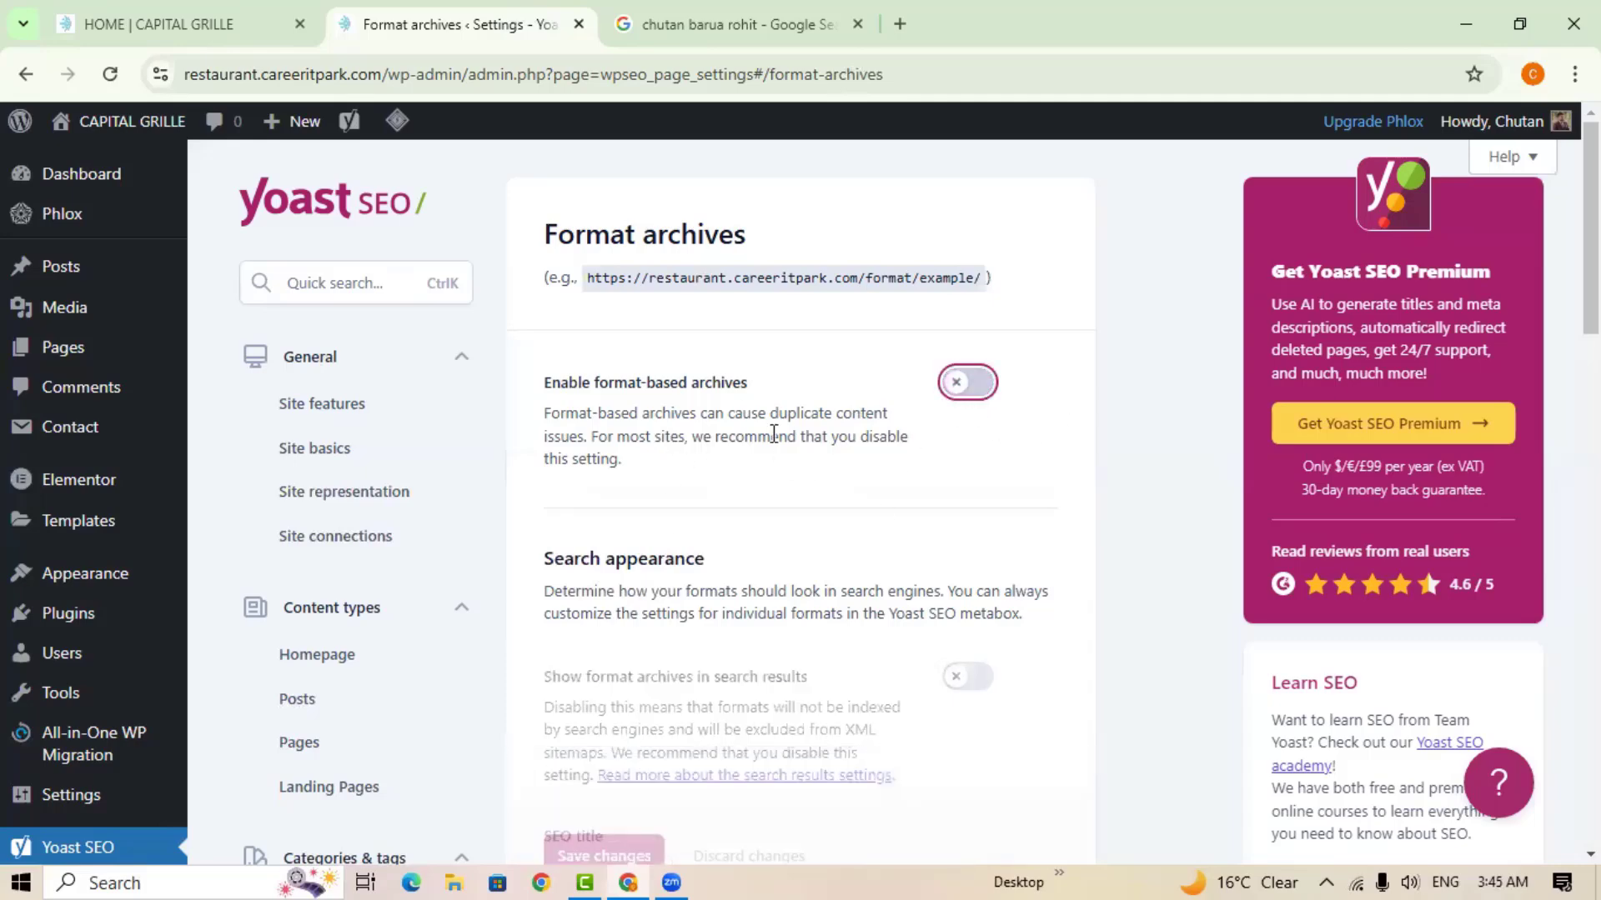
{"action": "left_click_drag", "start_coordinate": [690, 436], "coordinate": [851, 503]}
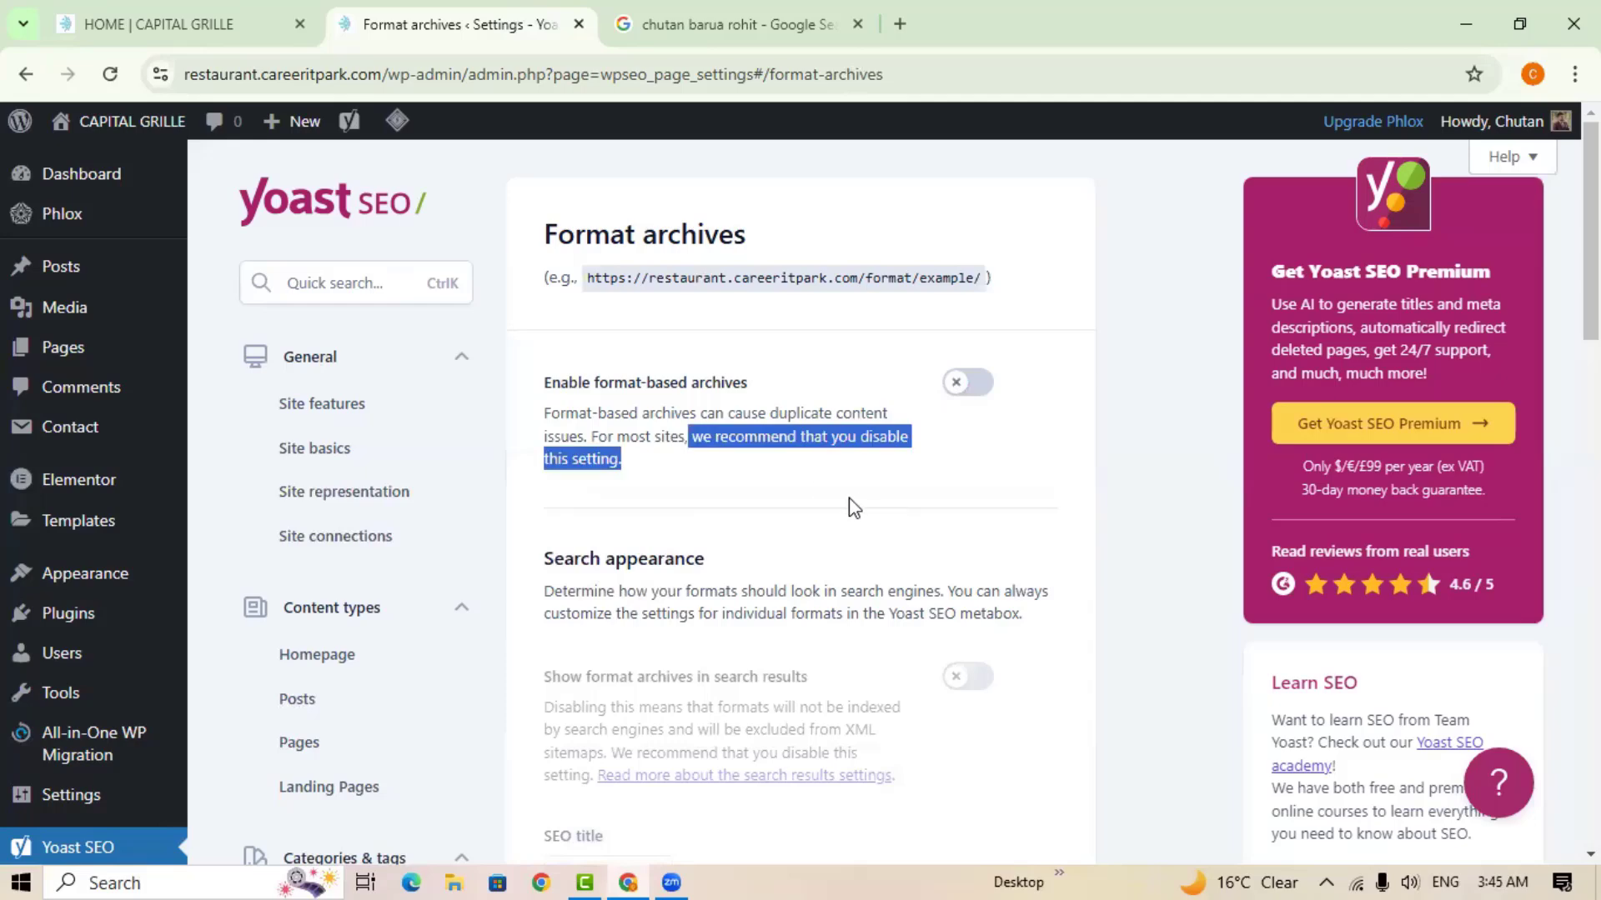
Open the advanced Special pages settings and examine the page titles for internal search and 404 error pages.
{"action": "scroll", "coordinate": [691, 615], "scroll_direction": "down", "scroll_amount": 4}
{"action": "scroll", "coordinate": [690, 616], "scroll_direction": "down", "scroll_amount": 4}
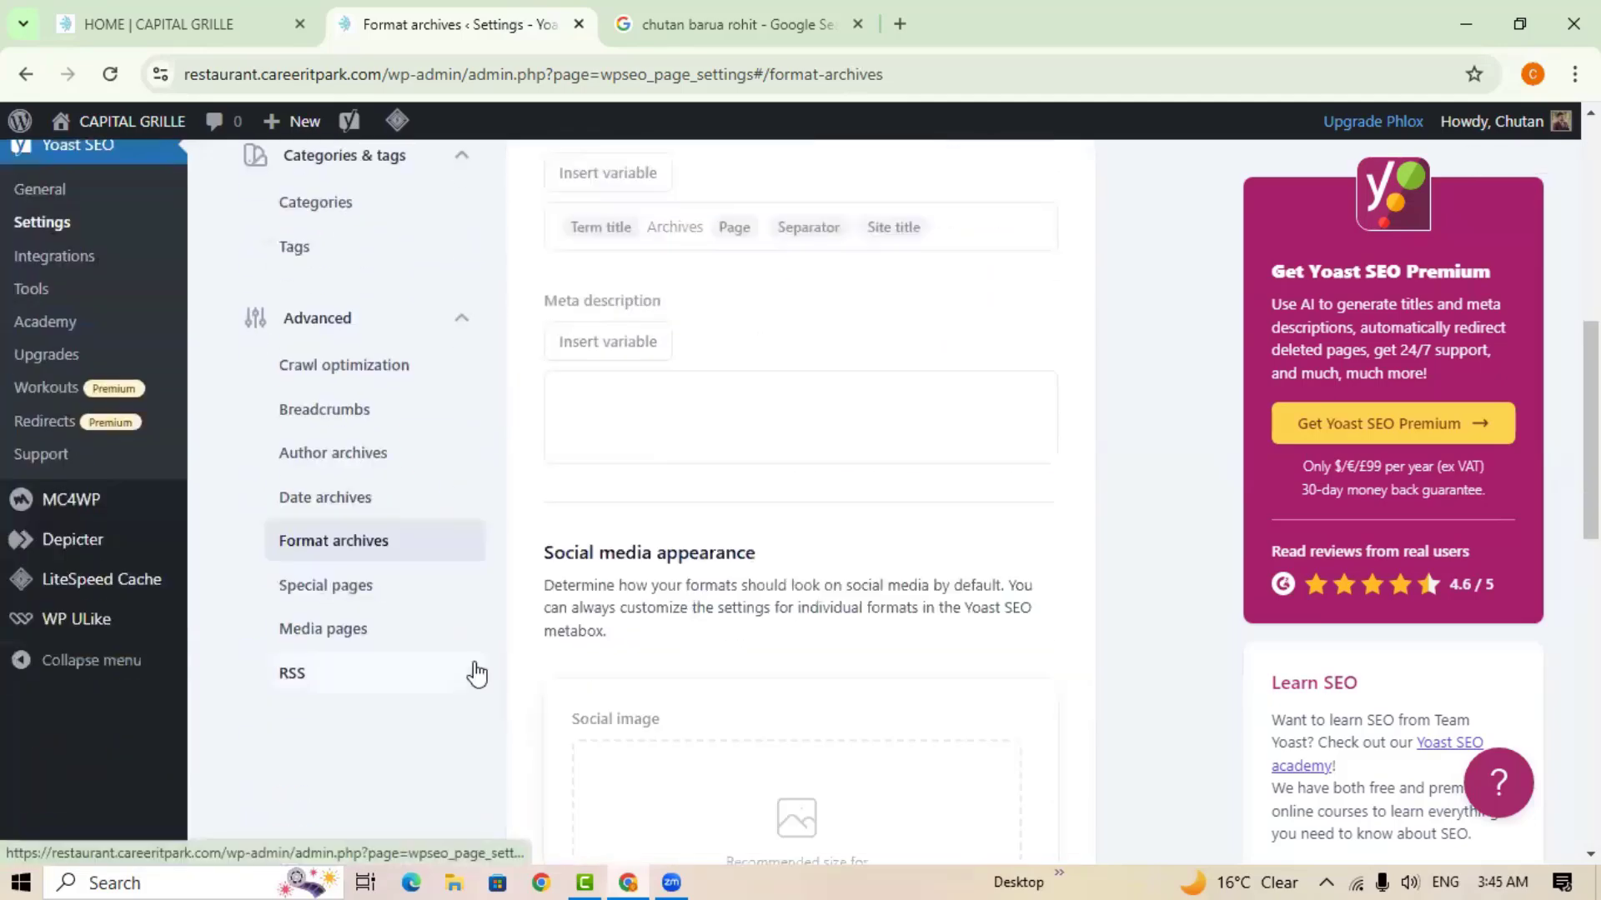
{"action": "left_click", "coordinate": [335, 594]}
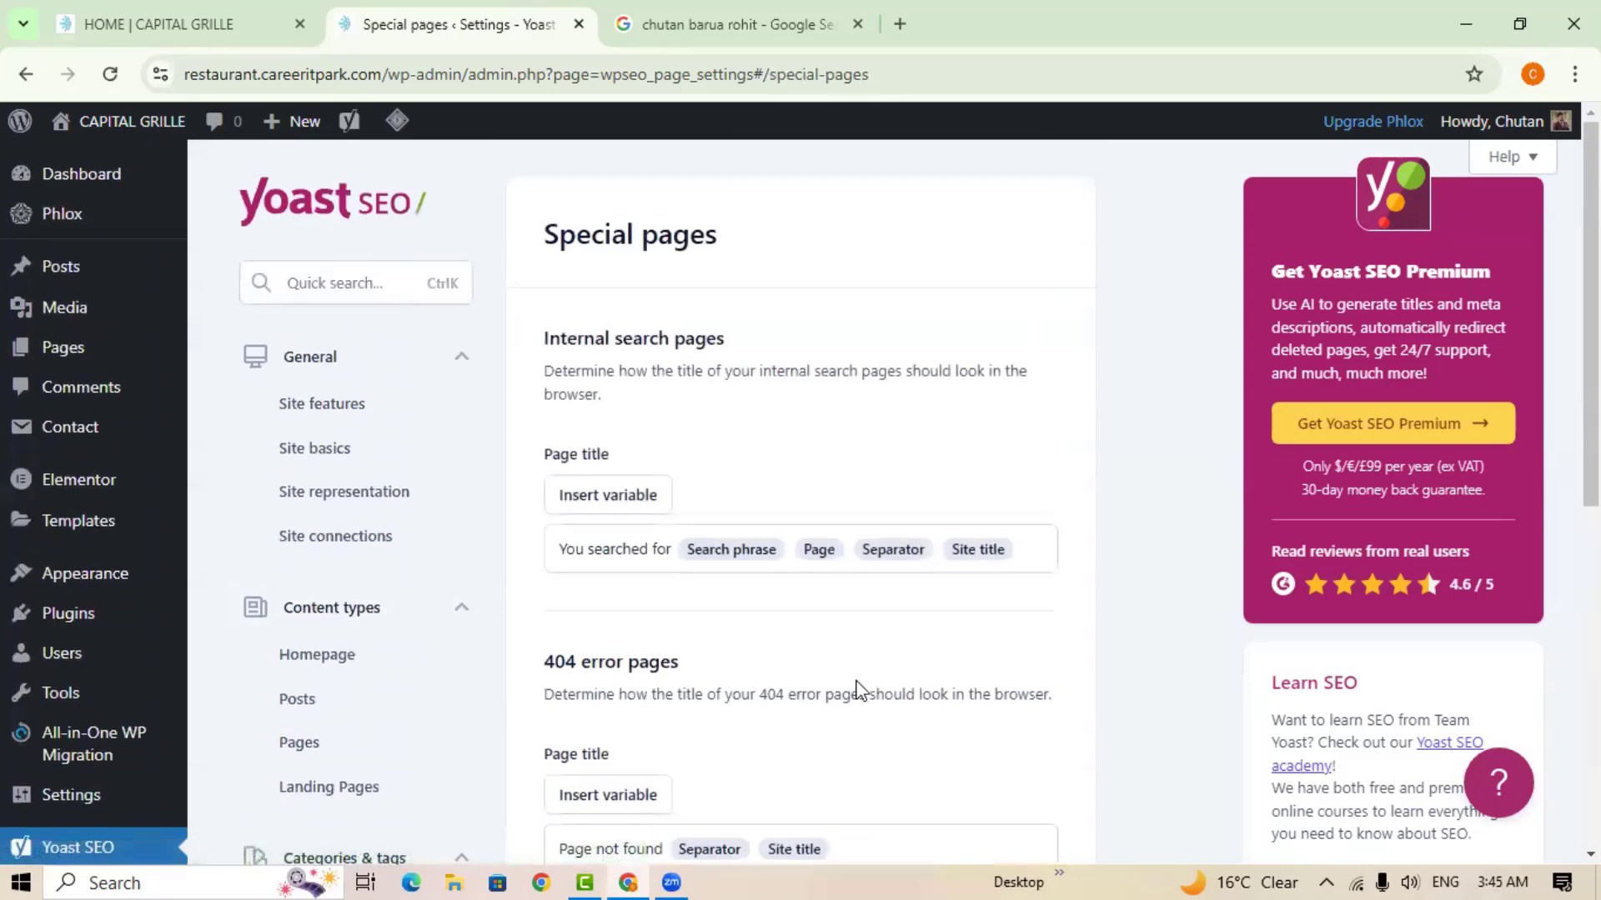
{"action": "scroll", "coordinate": [856, 691], "scroll_direction": "down", "scroll_amount": 8}
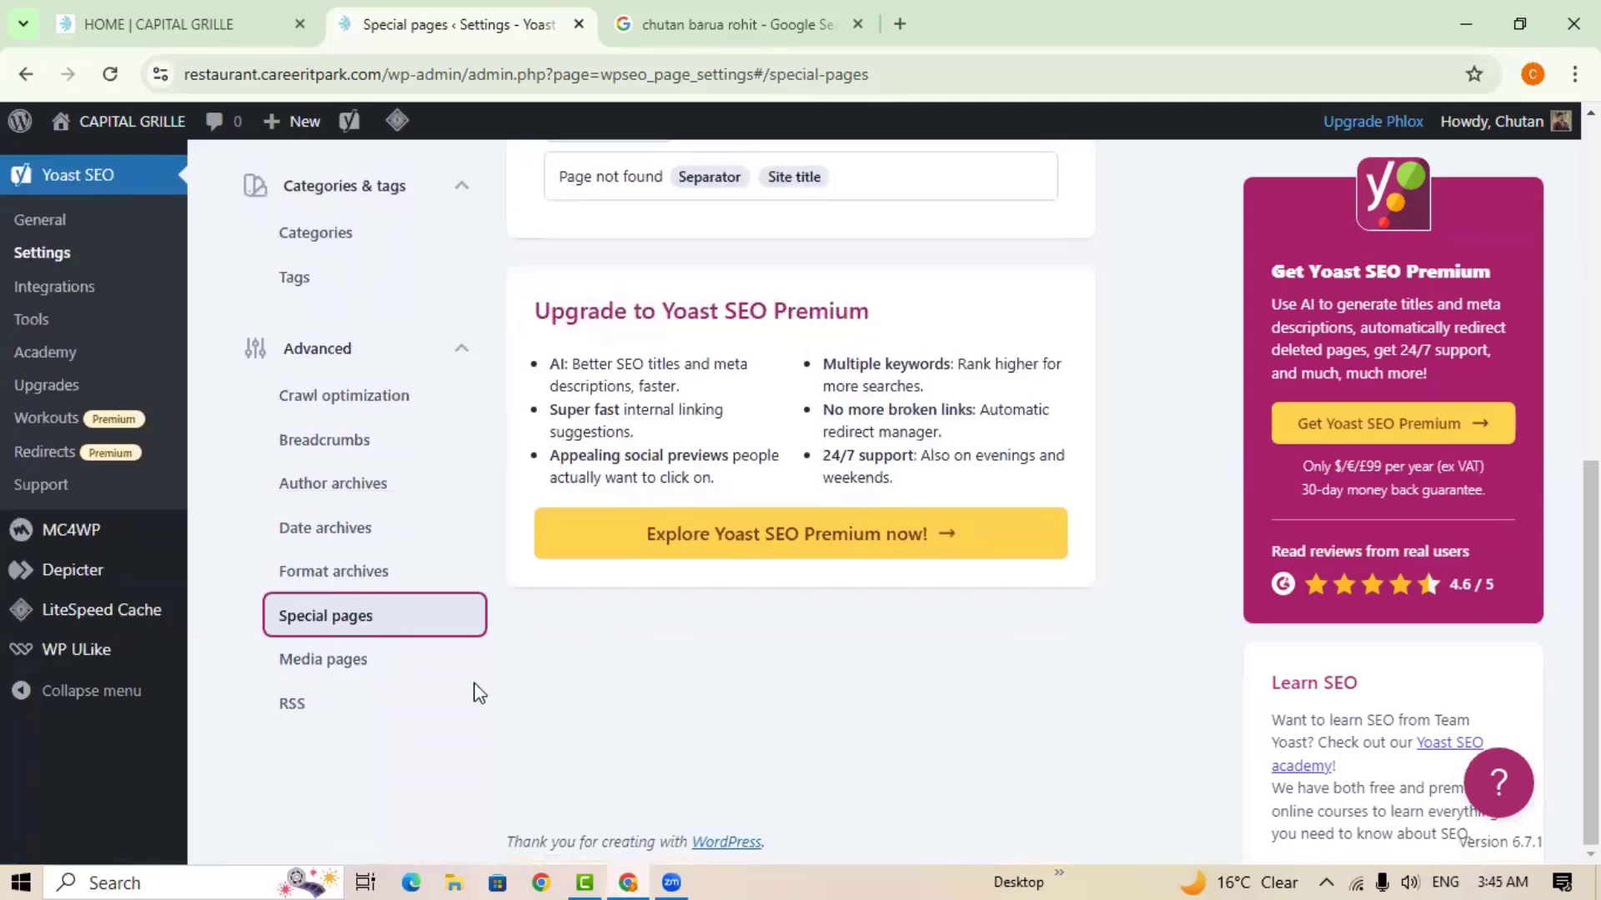
Open the advanced Media pages settings and examine the Enable media pages, search appearance and schema options.
{"action": "left_click", "coordinate": [336, 664]}
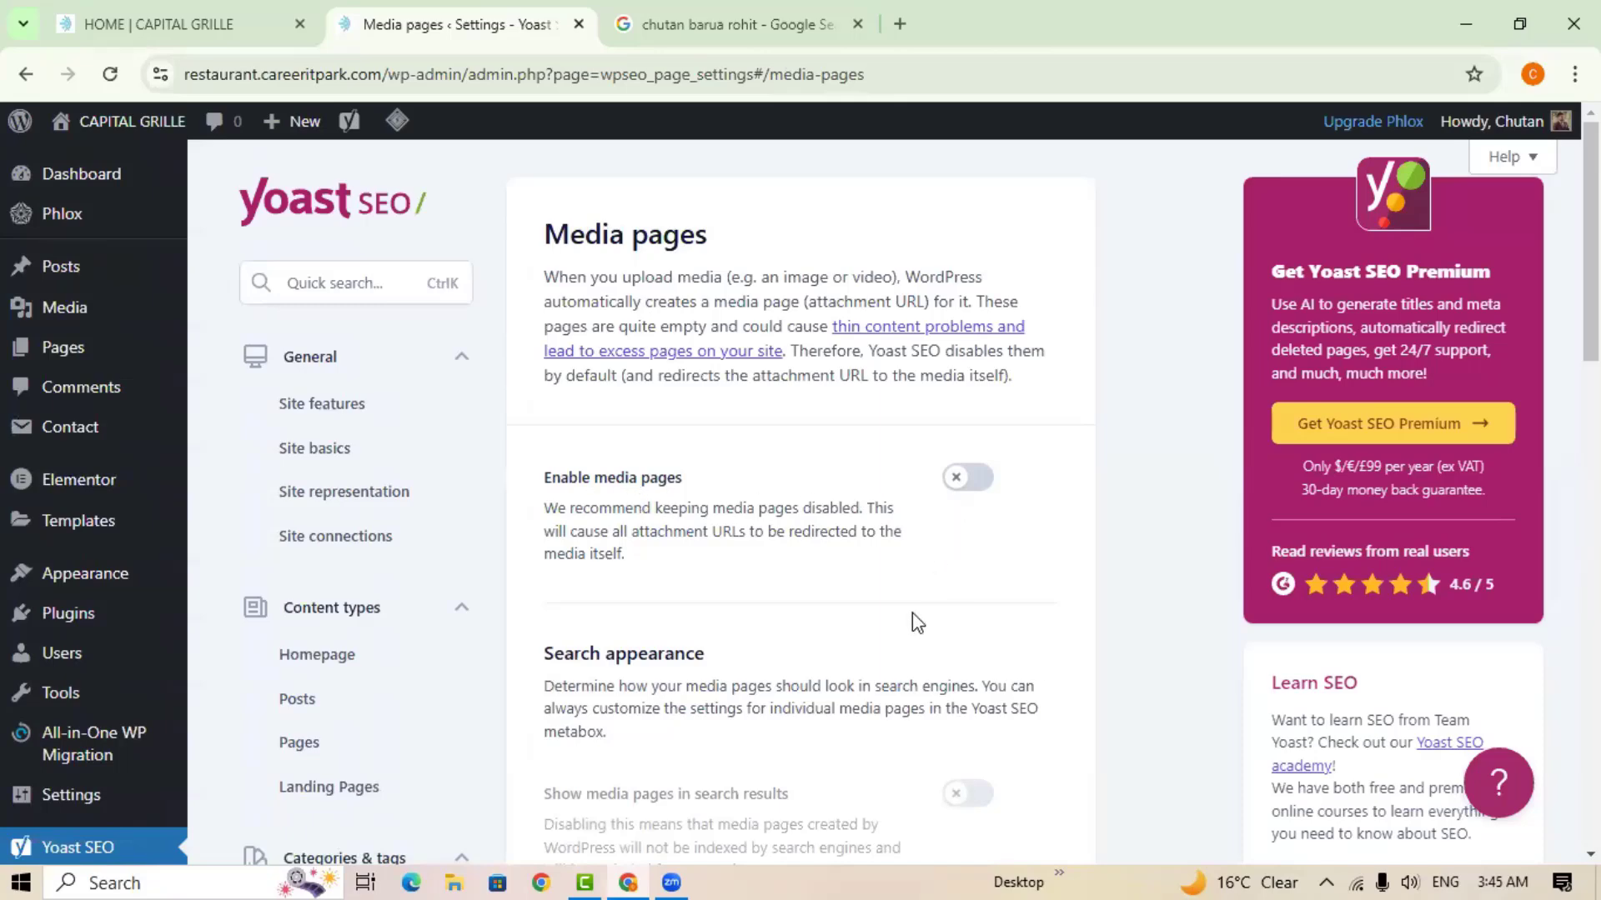
{"action": "scroll", "coordinate": [918, 623], "scroll_direction": "down", "scroll_amount": 3}
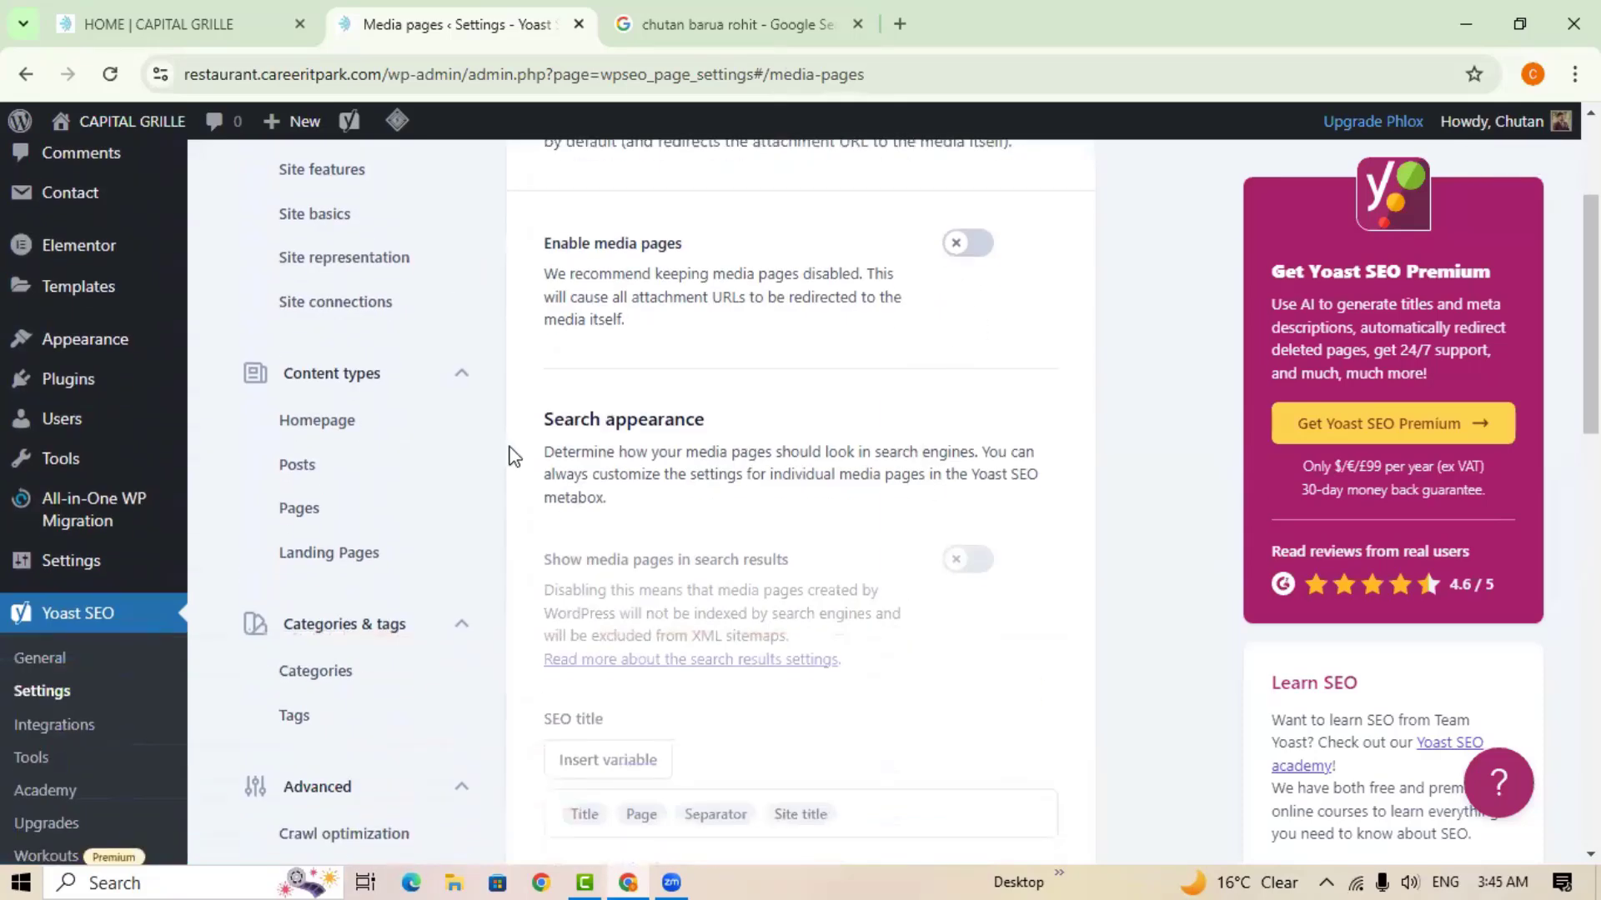
{"action": "scroll", "coordinate": [804, 644], "scroll_direction": "down", "scroll_amount": 3}
{"action": "scroll", "coordinate": [822, 644], "scroll_direction": "up", "scroll_amount": 6}
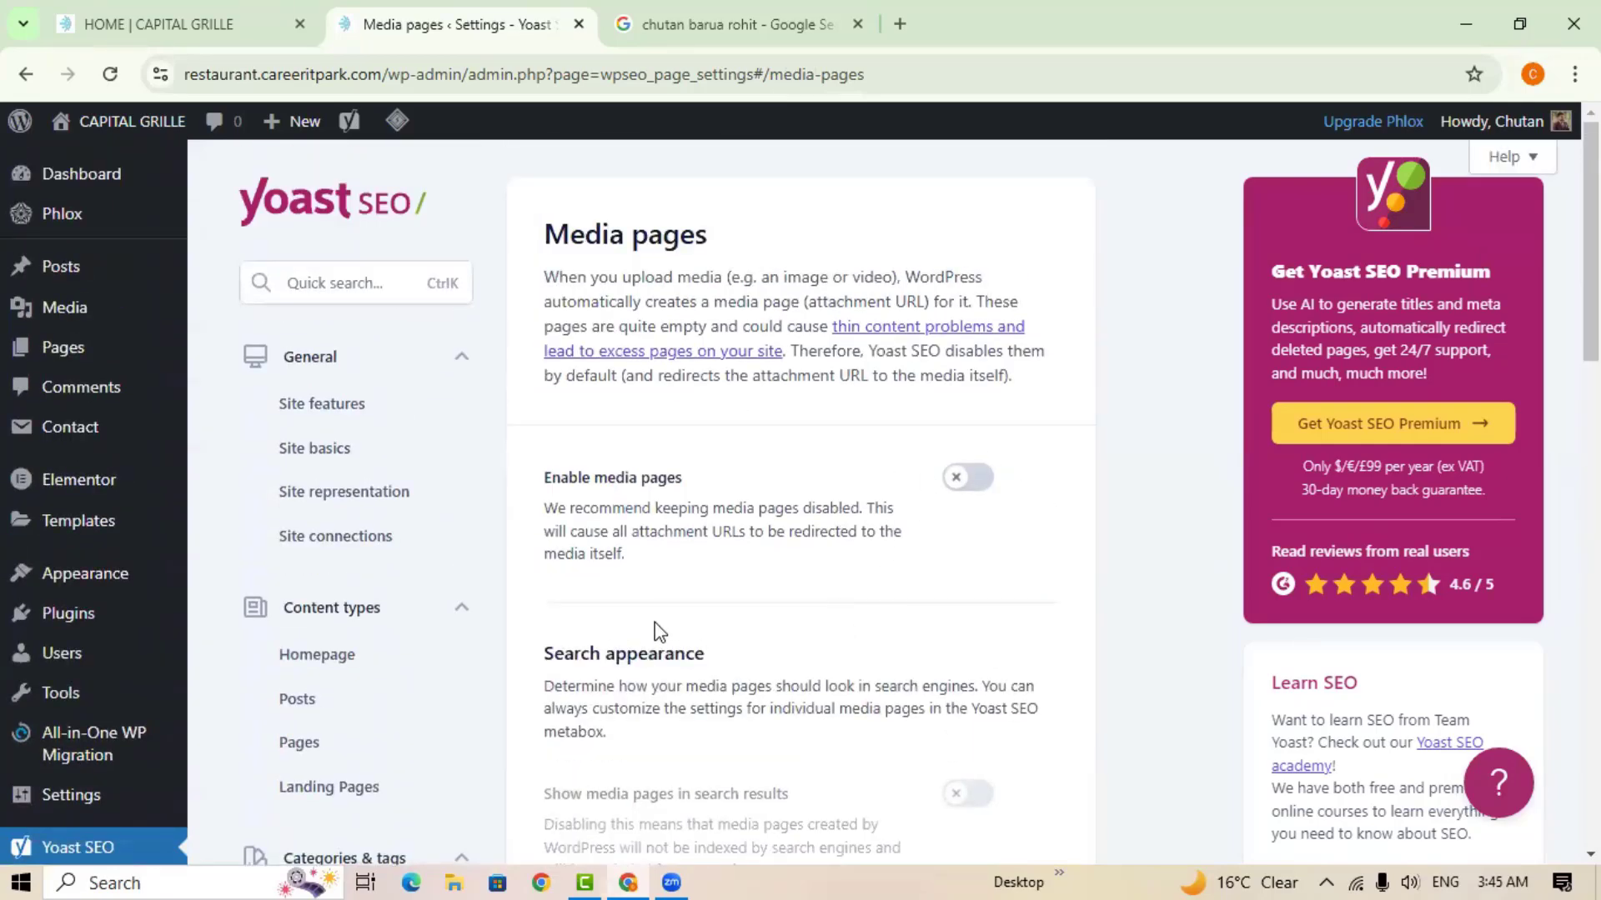
{"action": "scroll", "coordinate": [658, 631], "scroll_direction": "down", "scroll_amount": 8}
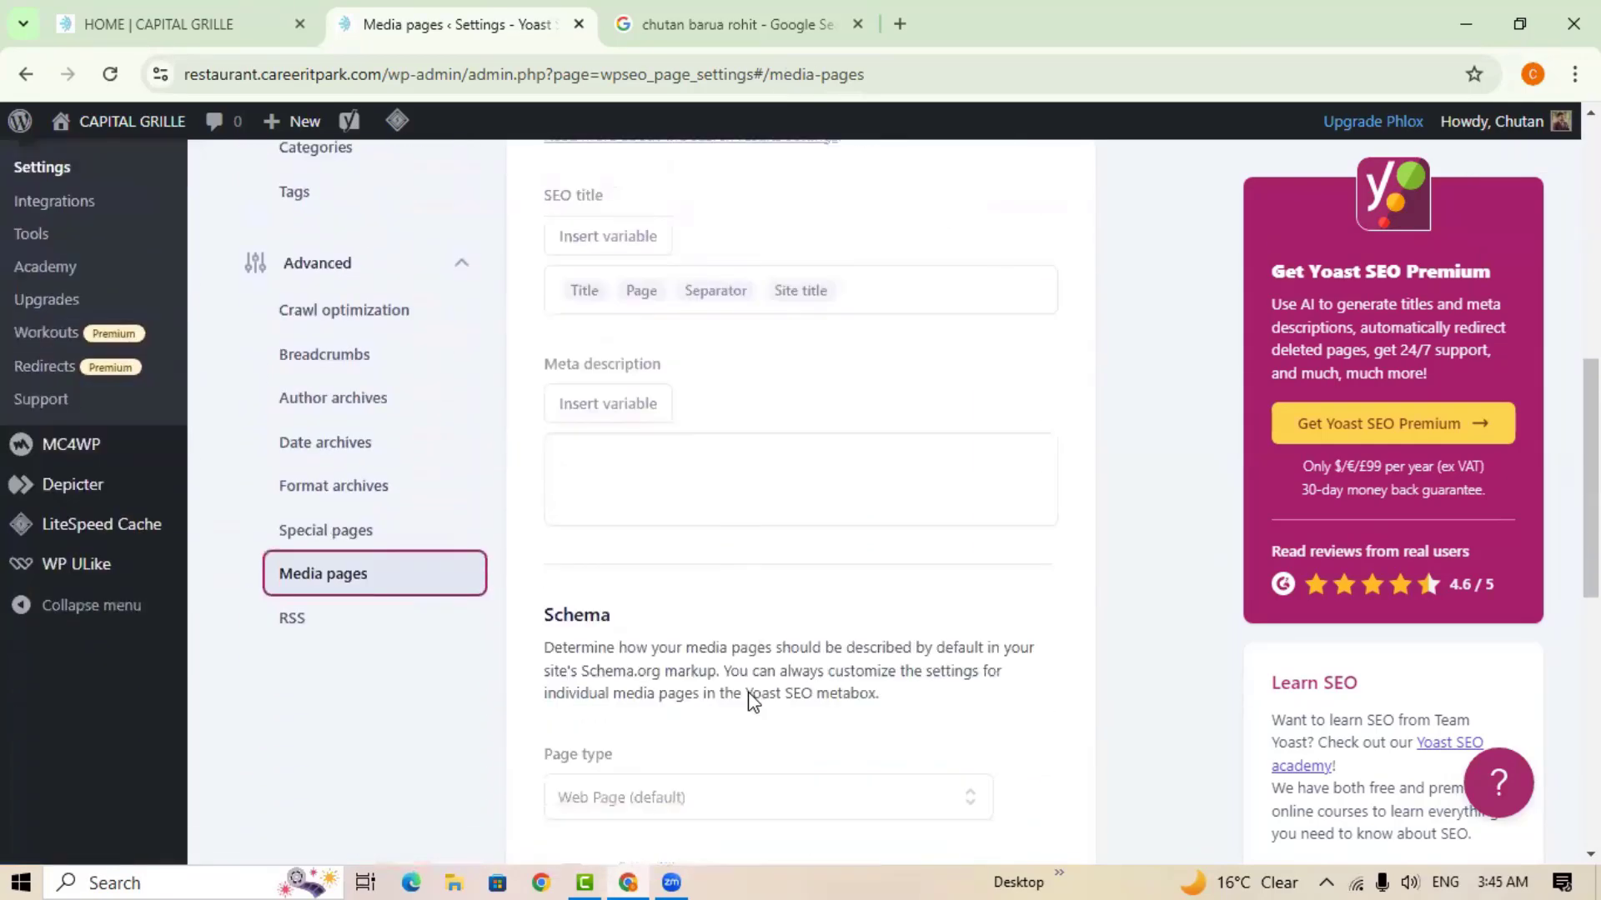
Open the advanced RSS settings and examine the feed content fields and the table of available variables.
{"action": "left_click", "coordinate": [297, 559]}
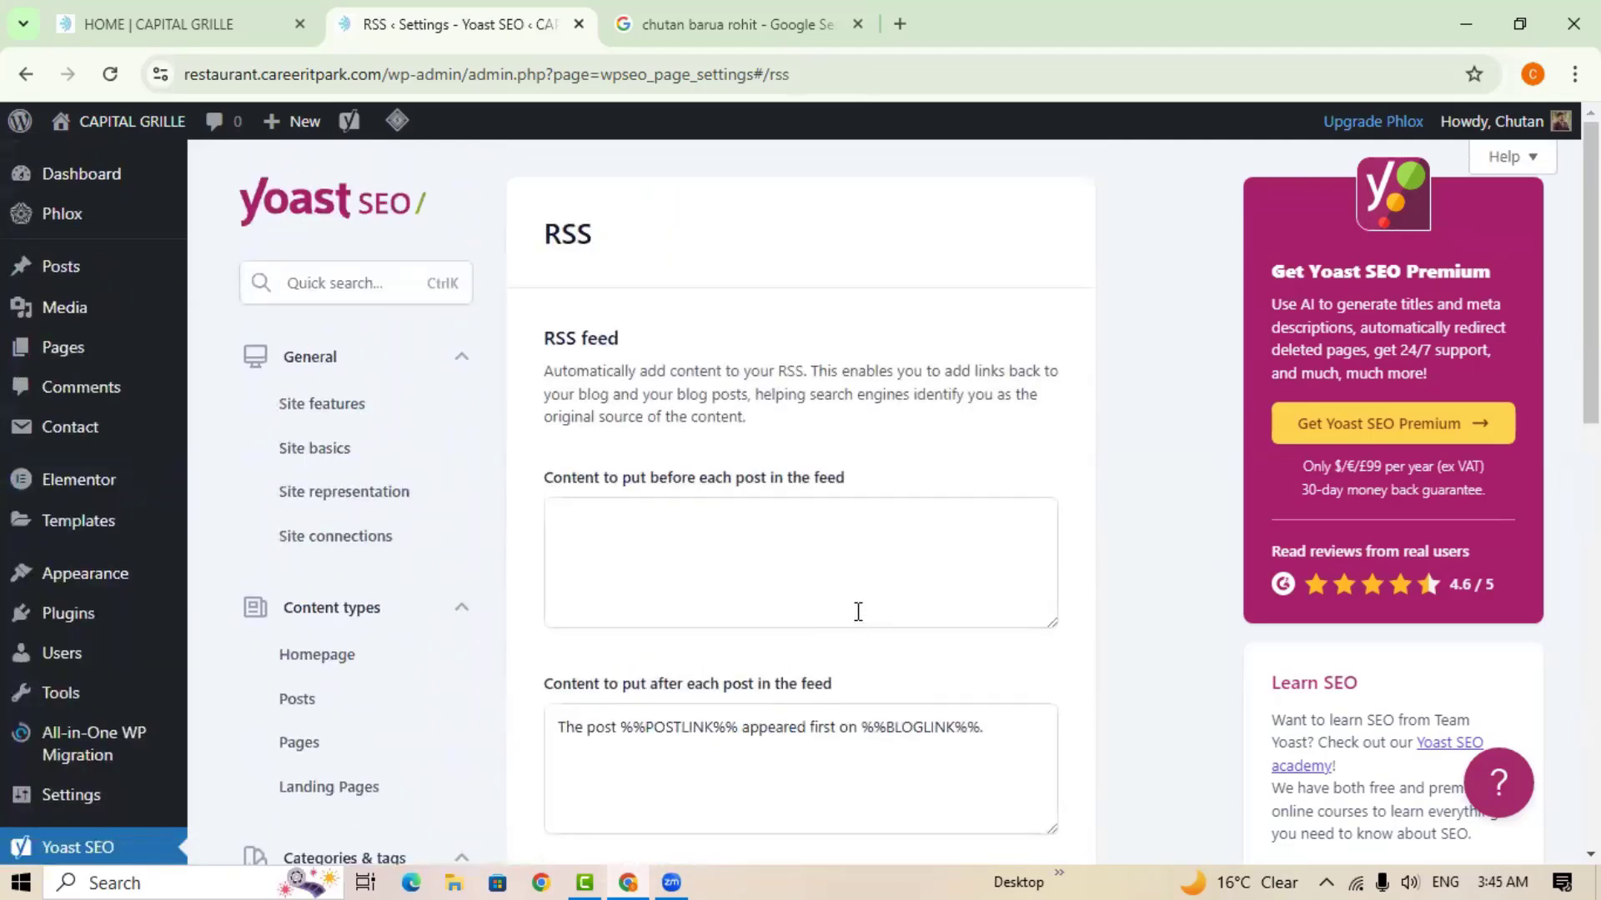
{"action": "scroll", "coordinate": [858, 611], "scroll_direction": "down", "scroll_amount": 10}
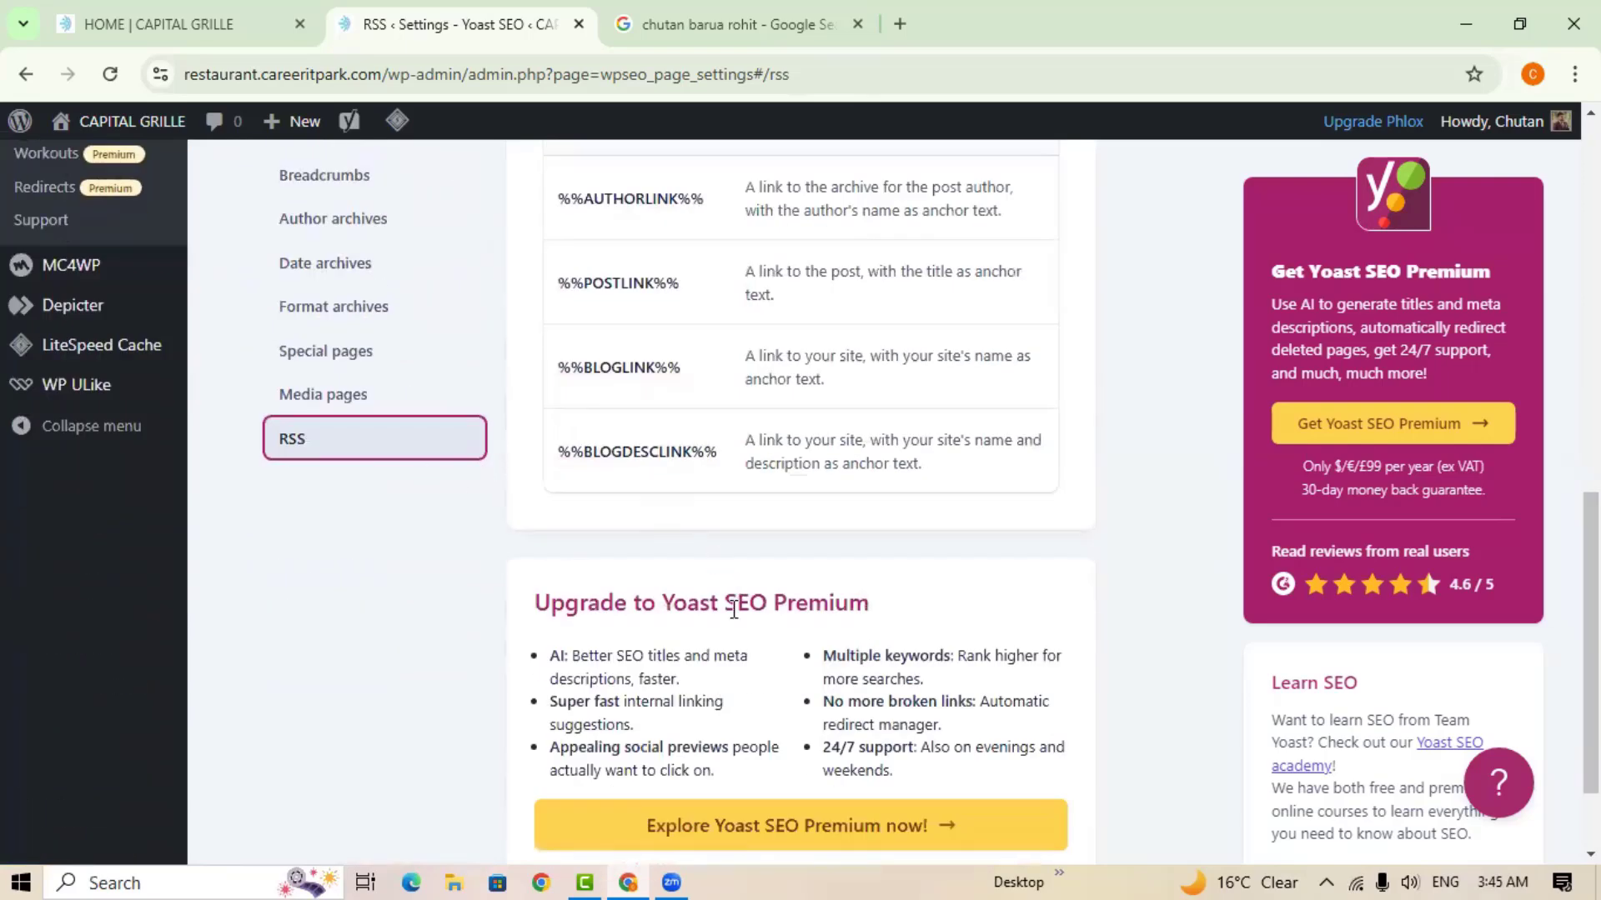
{"action": "scroll", "coordinate": [733, 610], "scroll_direction": "up", "scroll_amount": 1}
{"action": "scroll", "coordinate": [741, 621], "scroll_direction": "up", "scroll_amount": 2}
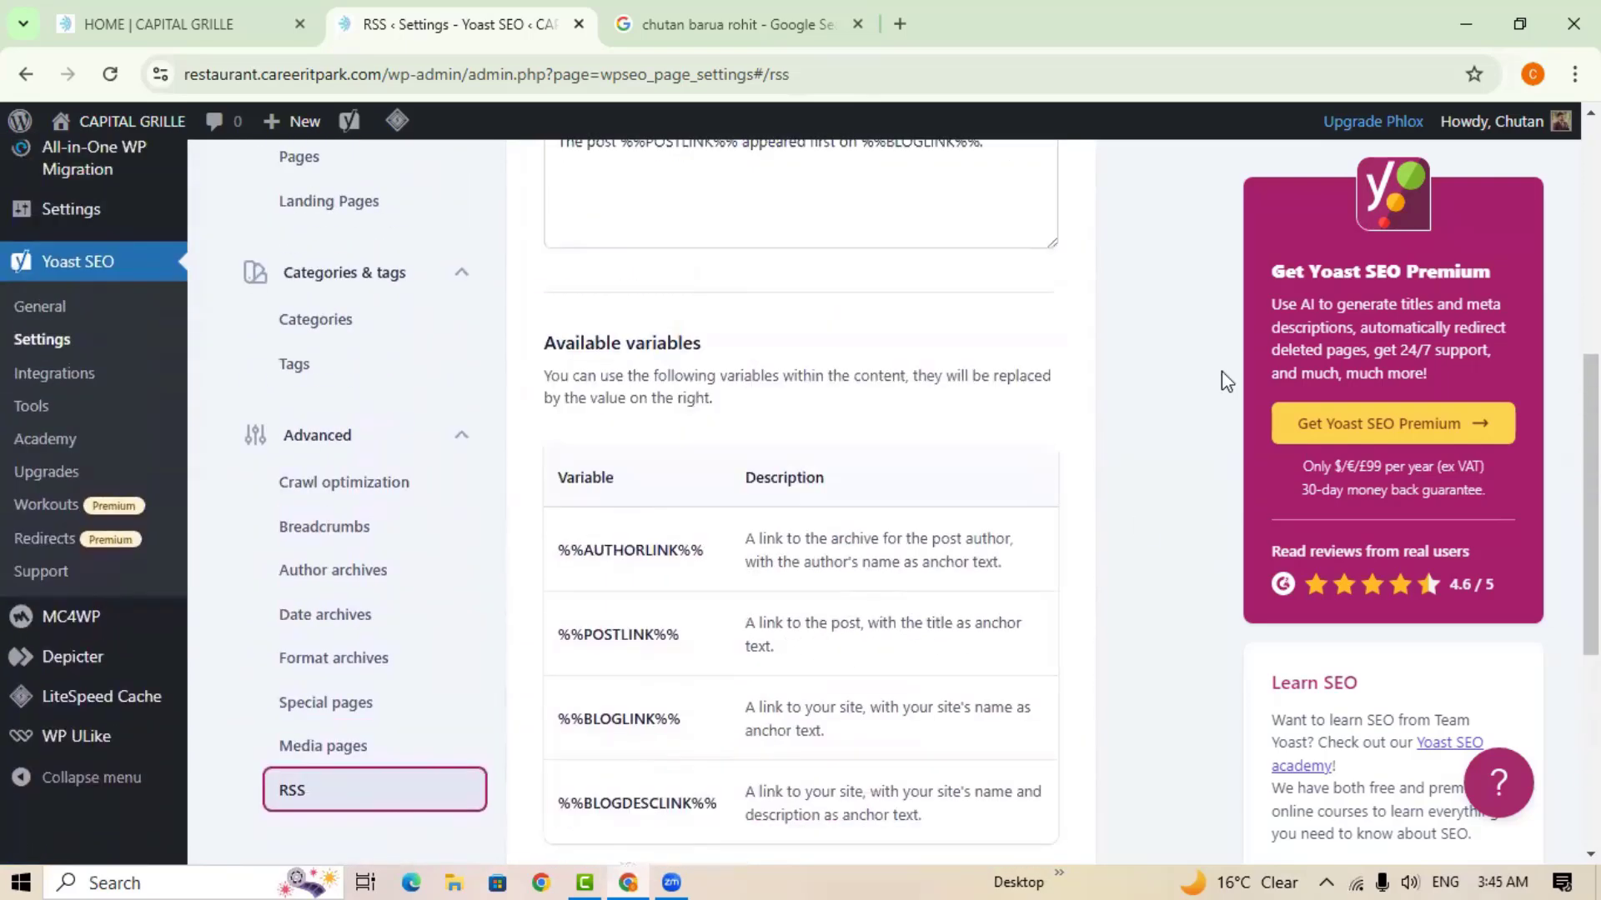
Open the Yoast SEO Integrations page and examine the recommended, Schema API and plugin integrations.
{"action": "left_click", "coordinate": [72, 385]}
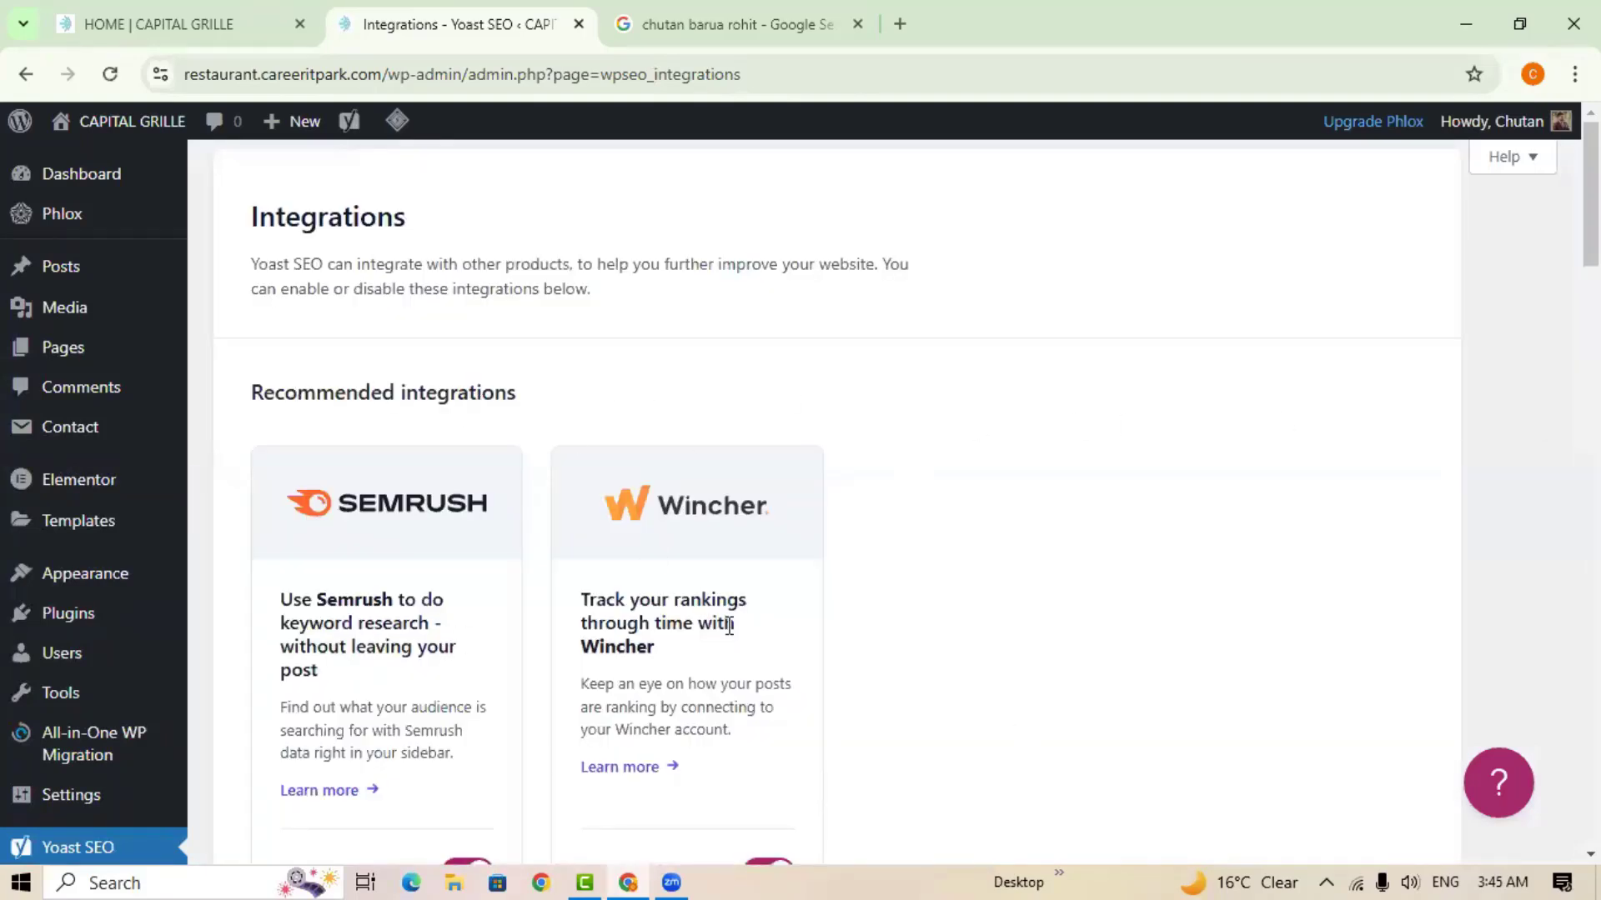
{"action": "scroll", "coordinate": [729, 626], "scroll_direction": "down", "scroll_amount": 1}
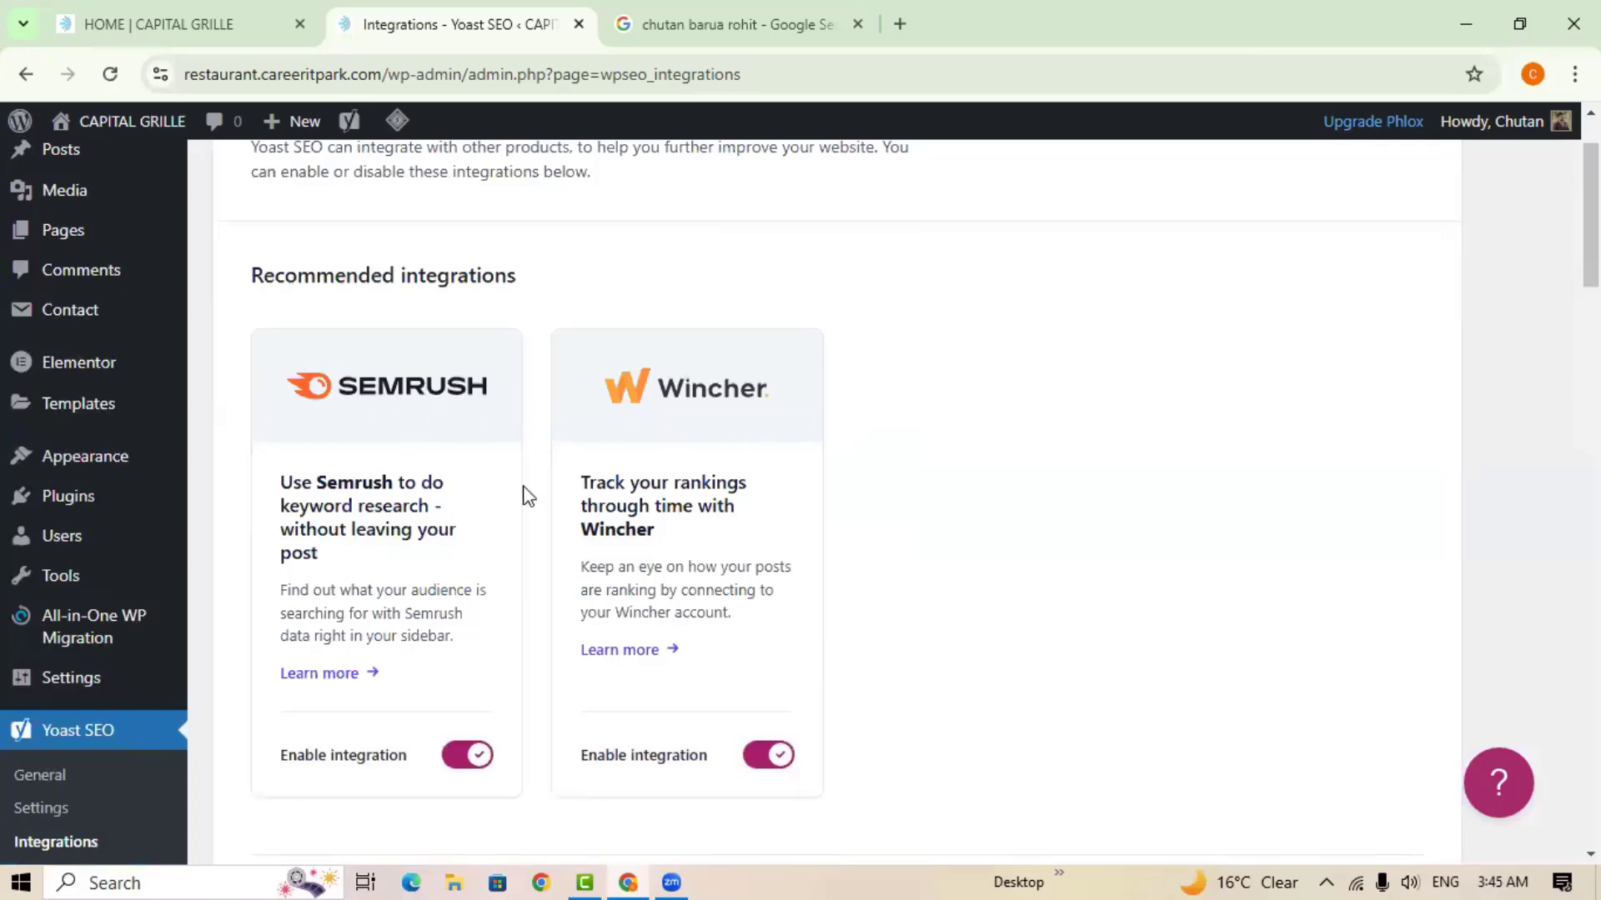
{"action": "scroll", "coordinate": [767, 488], "scroll_direction": "down", "scroll_amount": 2}
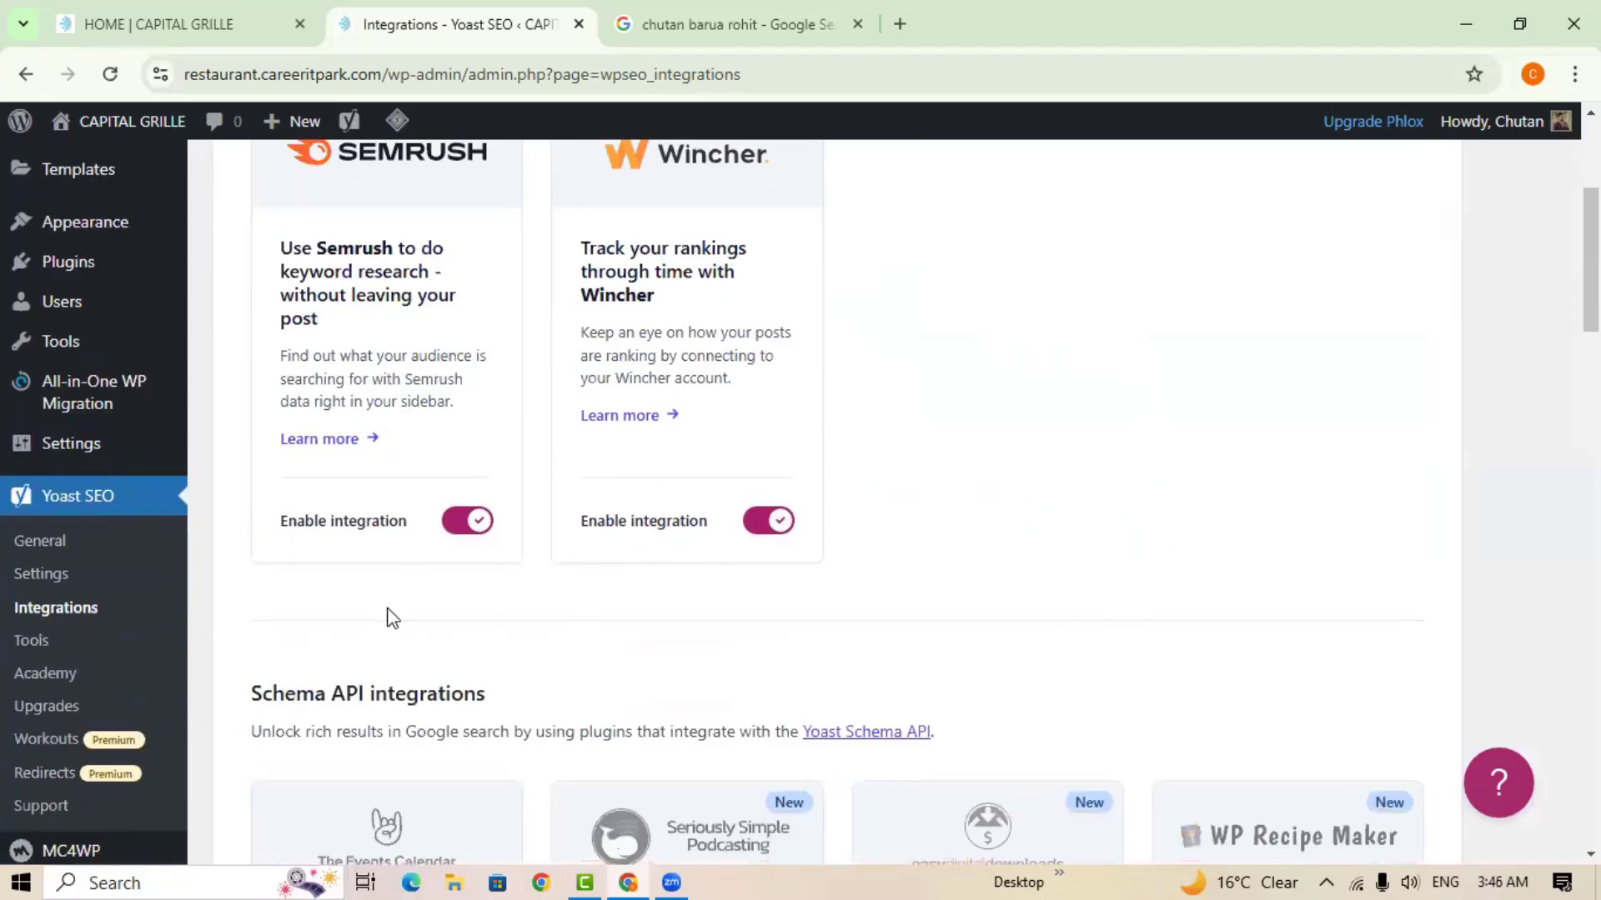
{"action": "scroll", "coordinate": [861, 607], "scroll_direction": "down", "scroll_amount": 7}
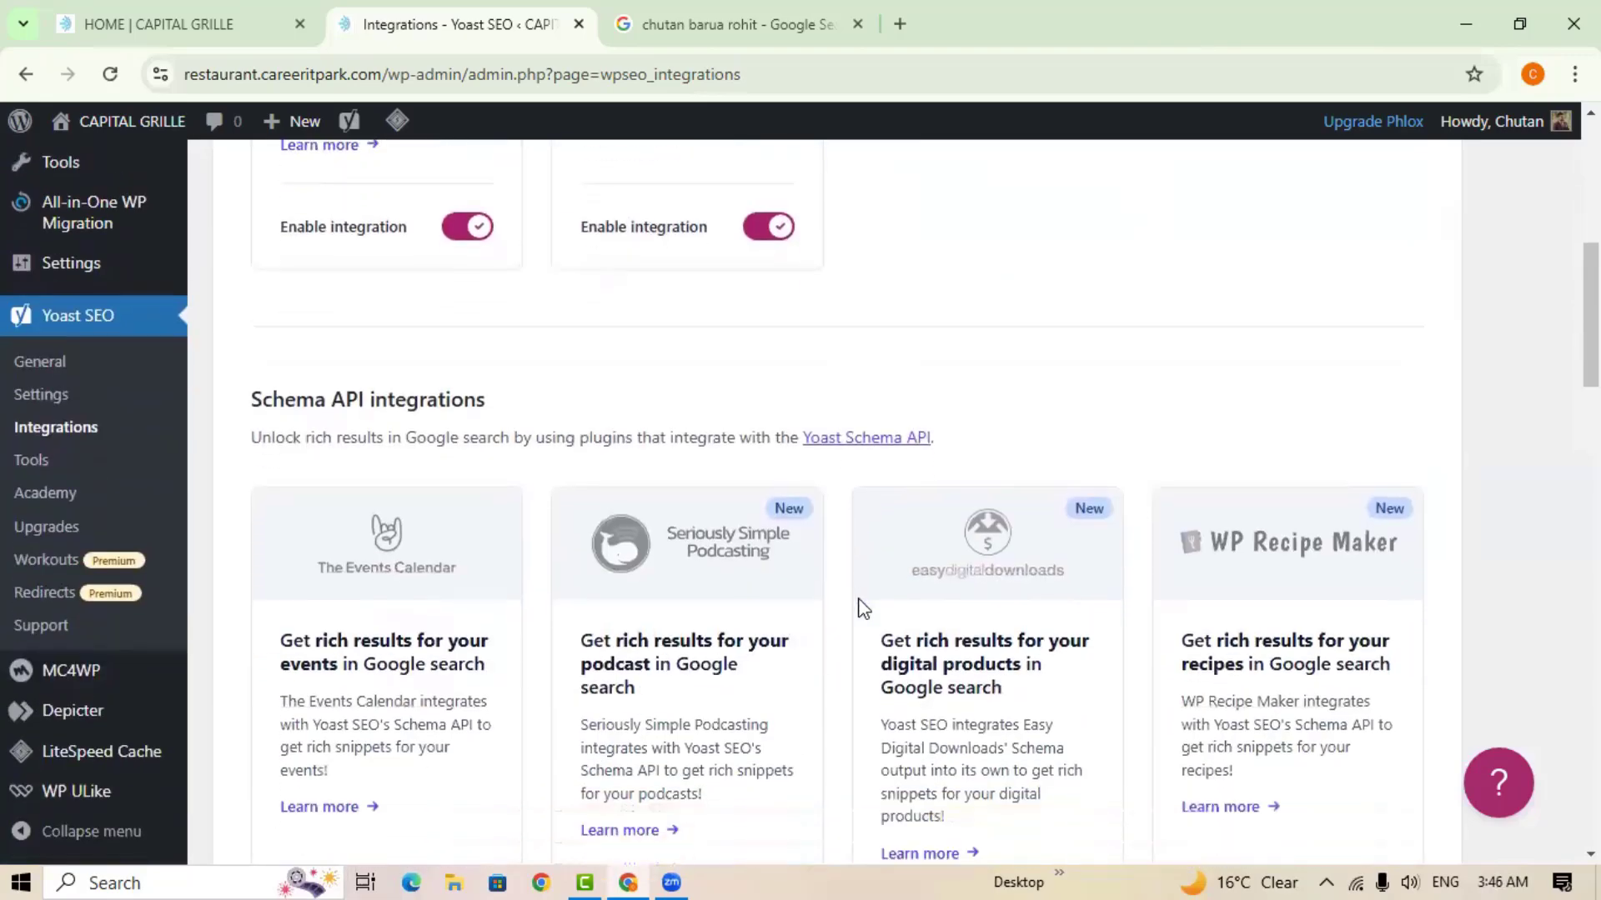
{"action": "scroll", "coordinate": [972, 628], "scroll_direction": "down", "scroll_amount": 9}
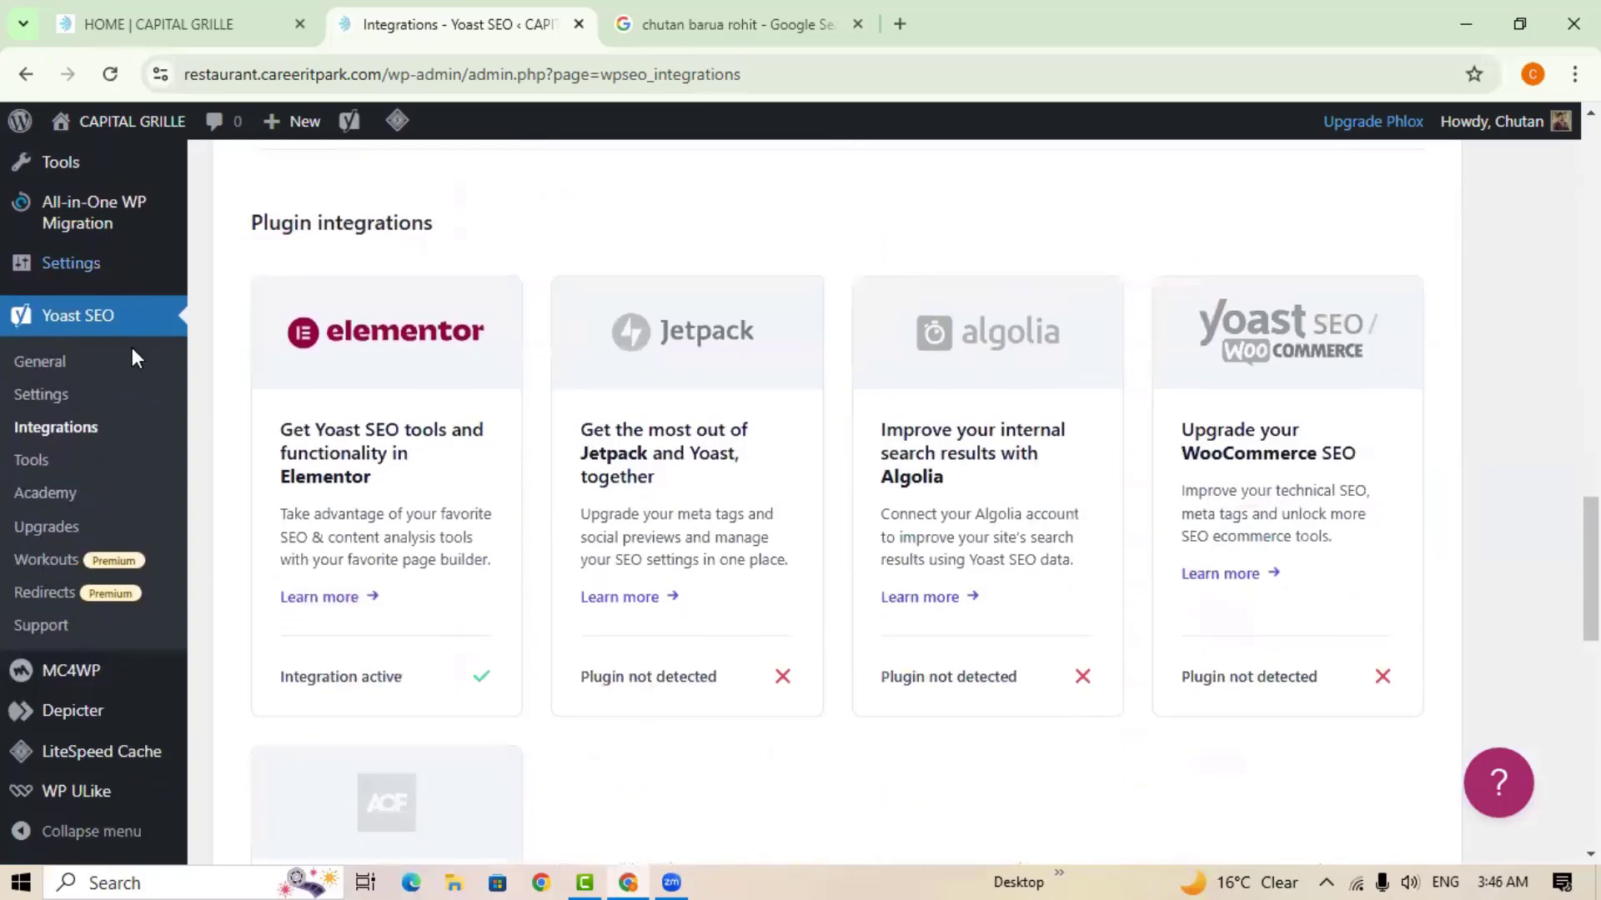
Open the Import and Export tool of Yoast SEO and examine its Import settings form.
{"action": "left_click", "coordinate": [32, 461]}
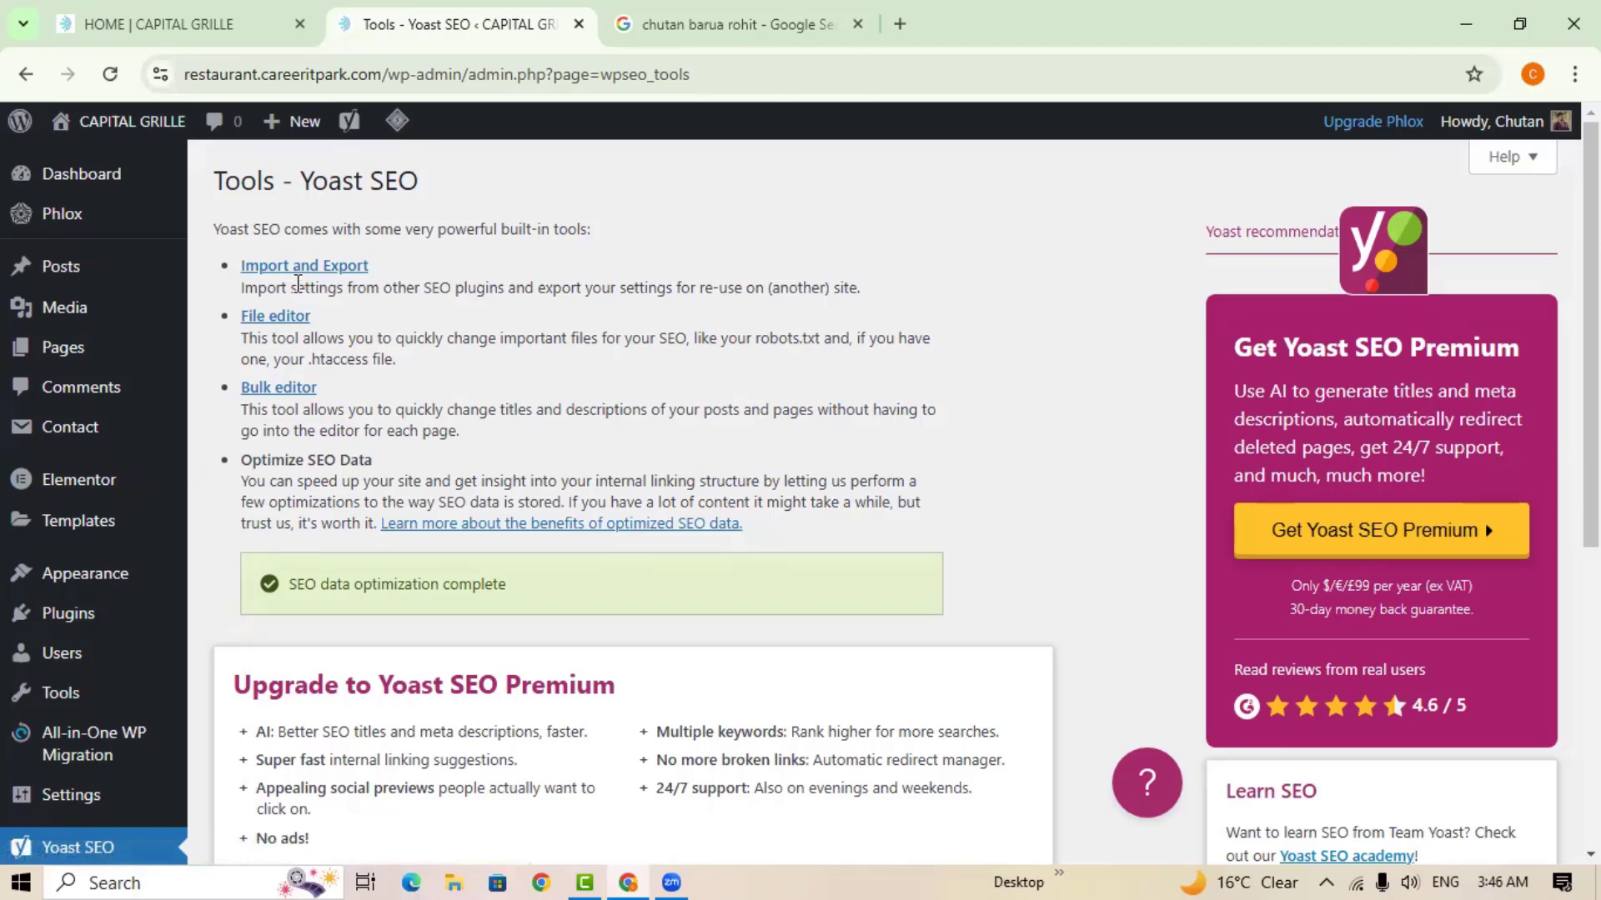
{"action": "left_click", "coordinate": [293, 266]}
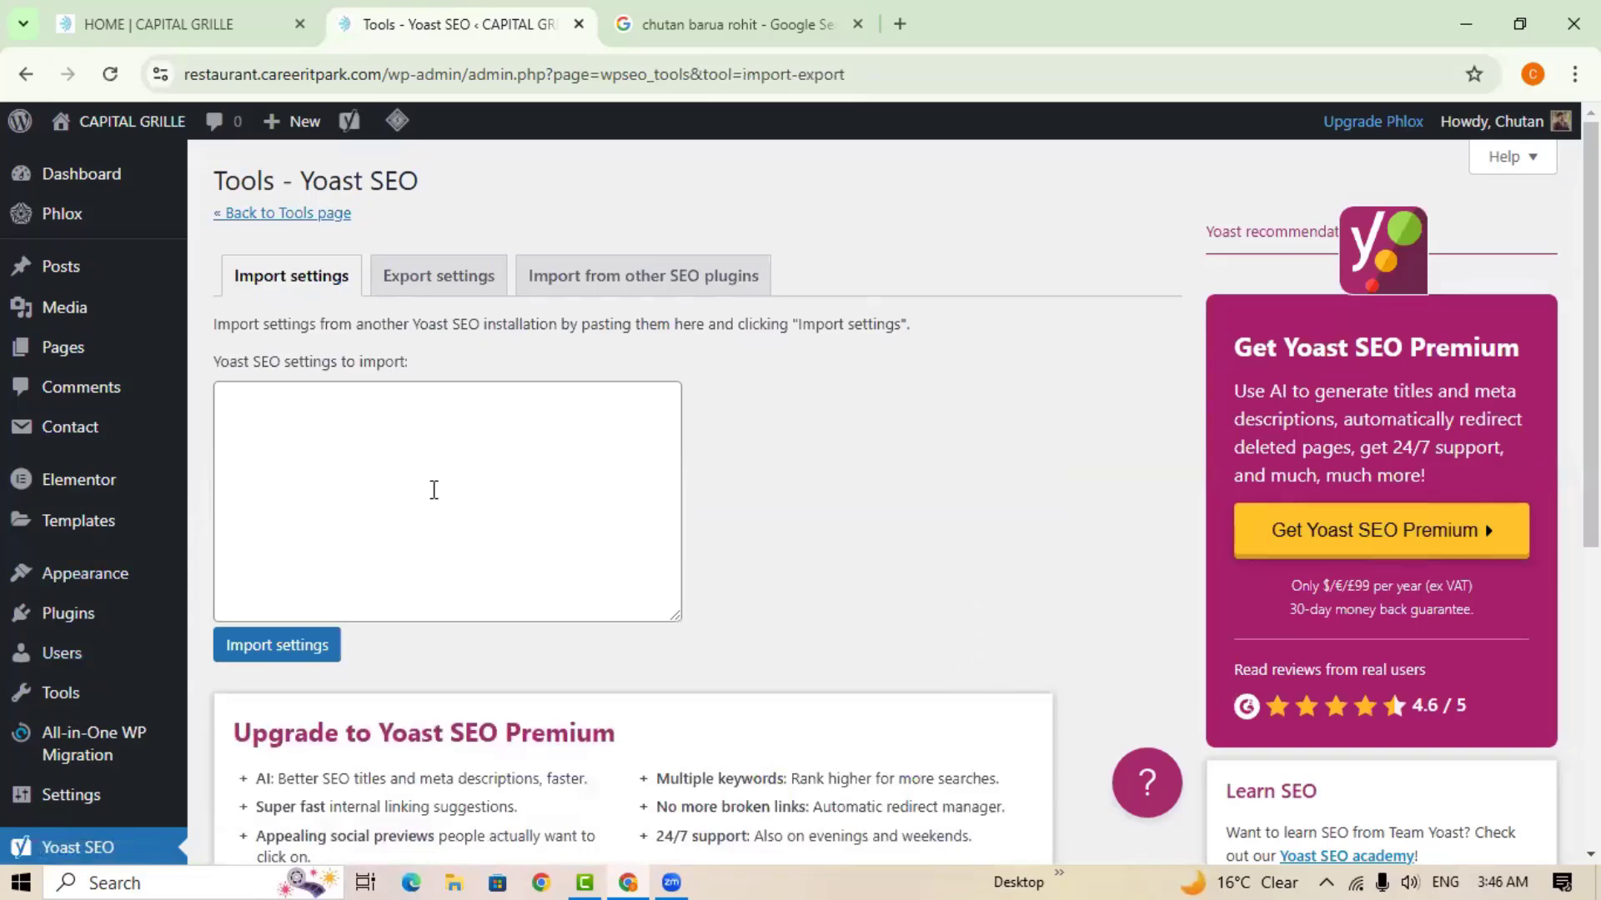
{"action": "left_click", "coordinate": [365, 511]}
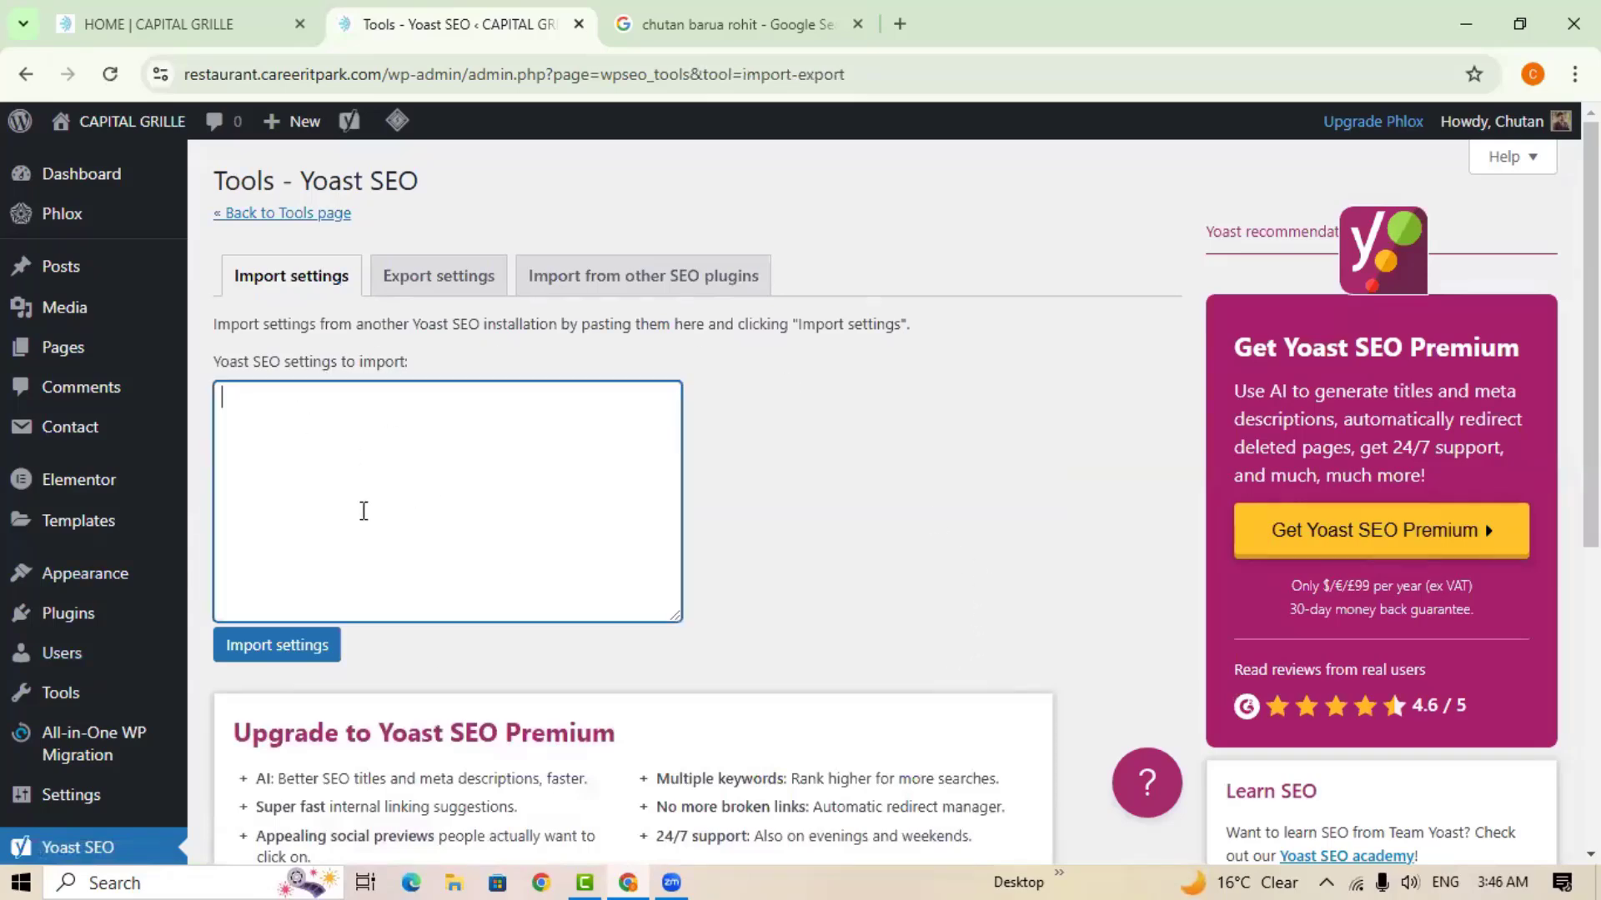
{"action": "left_click", "coordinate": [266, 658]}
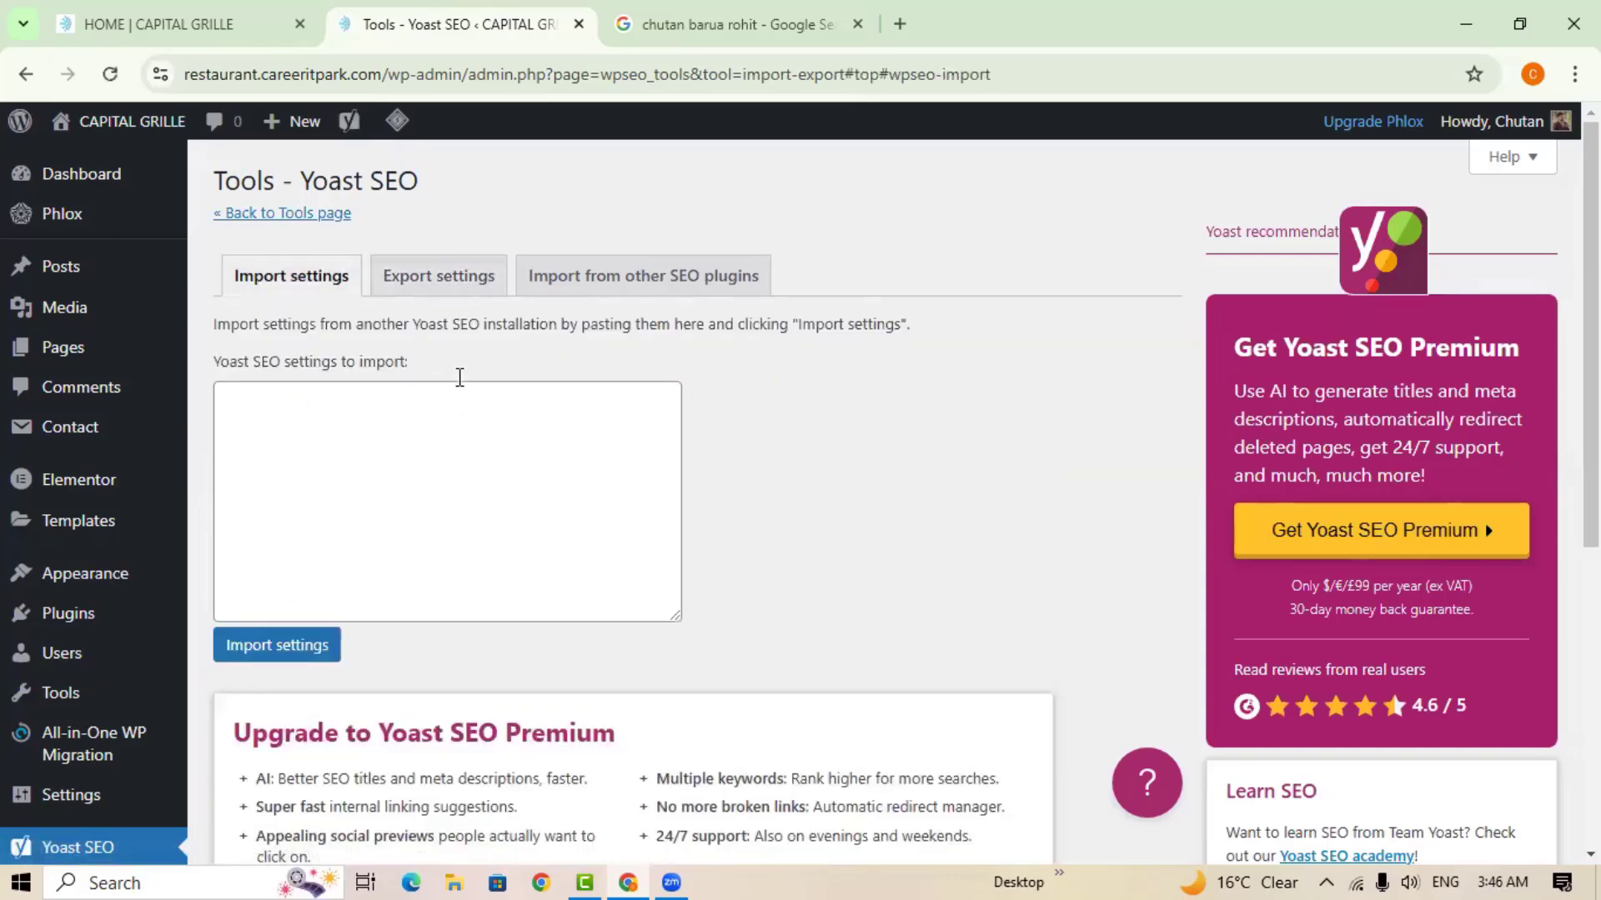
Export the Yoast SEO settings as text for copying to another site and look through the generated settings.
{"action": "left_click", "coordinate": [435, 298]}
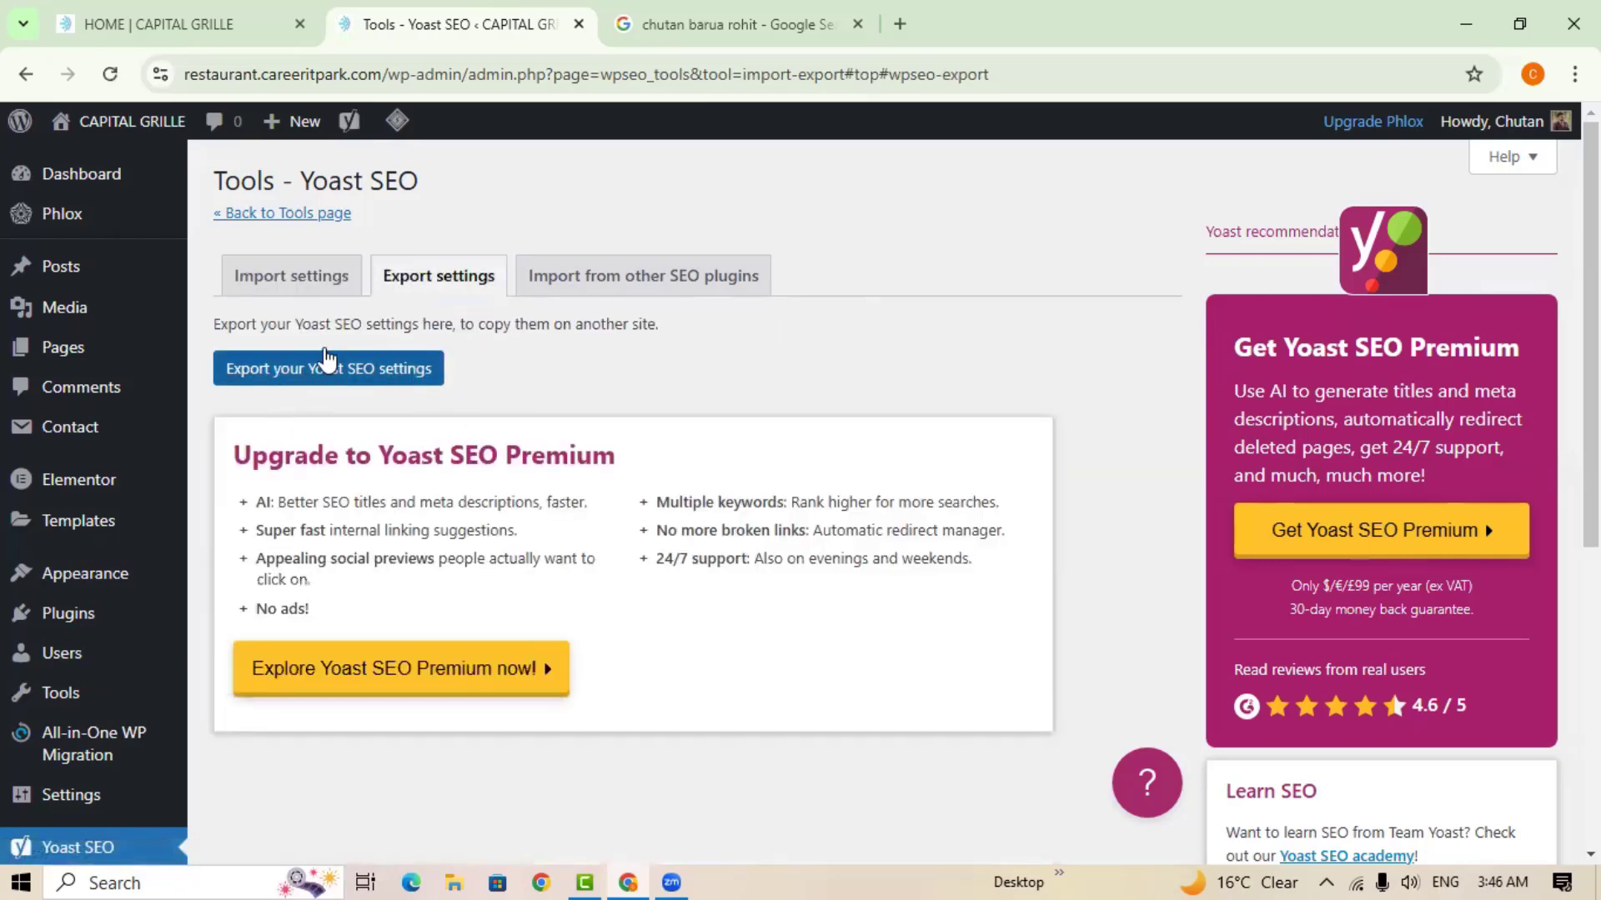
{"action": "left_click", "coordinate": [340, 373]}
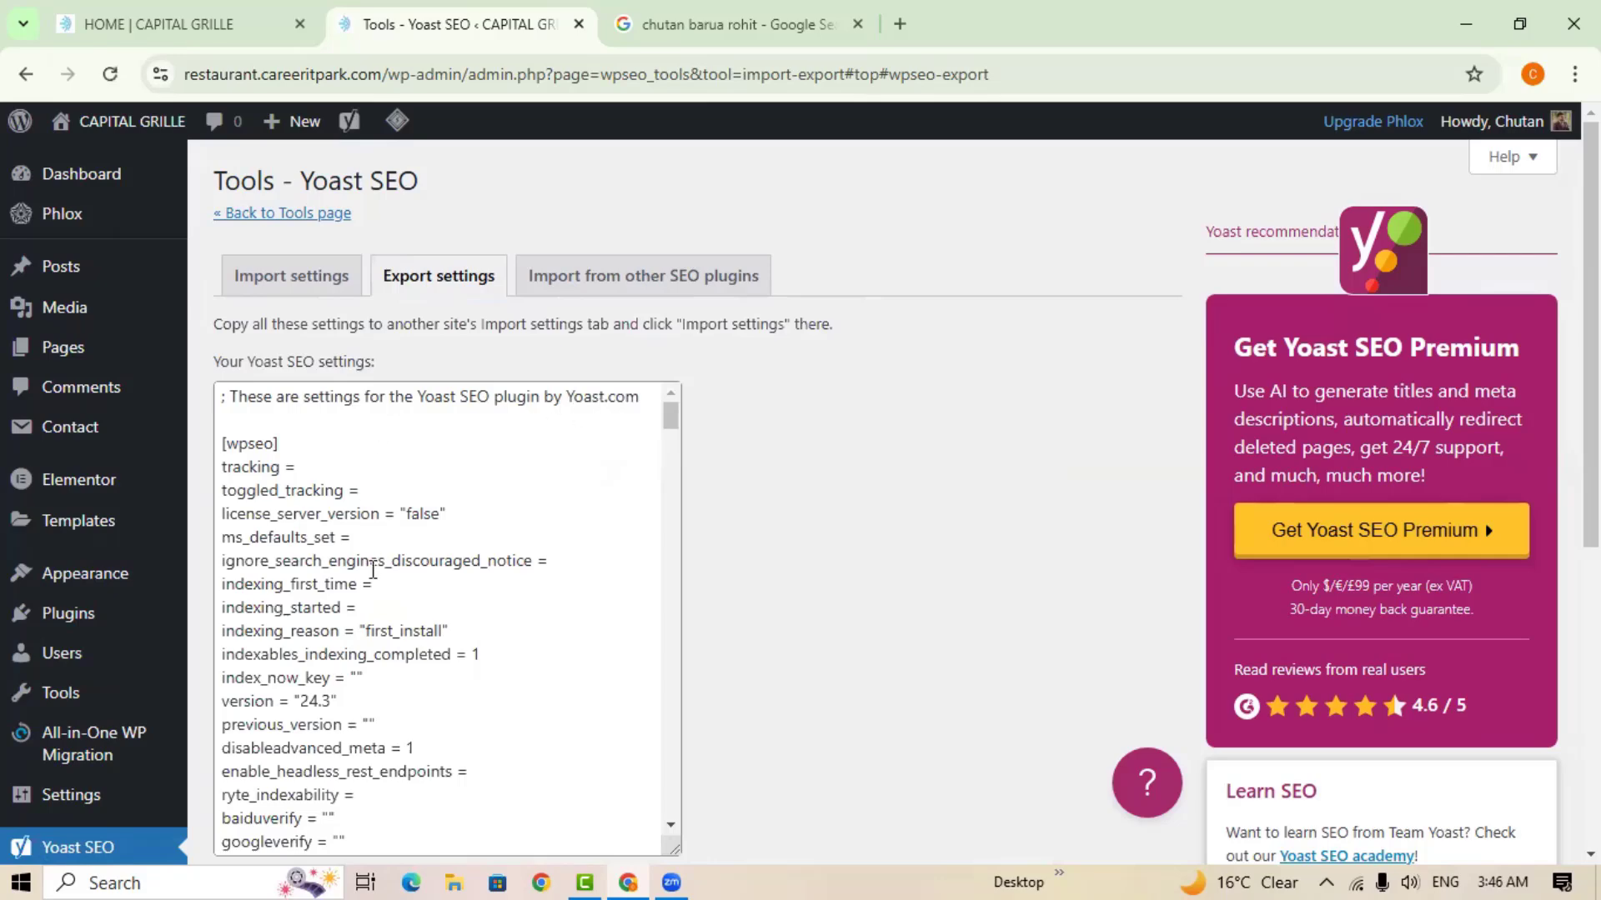
{"action": "scroll", "coordinate": [373, 570], "scroll_direction": "down", "scroll_amount": 3}
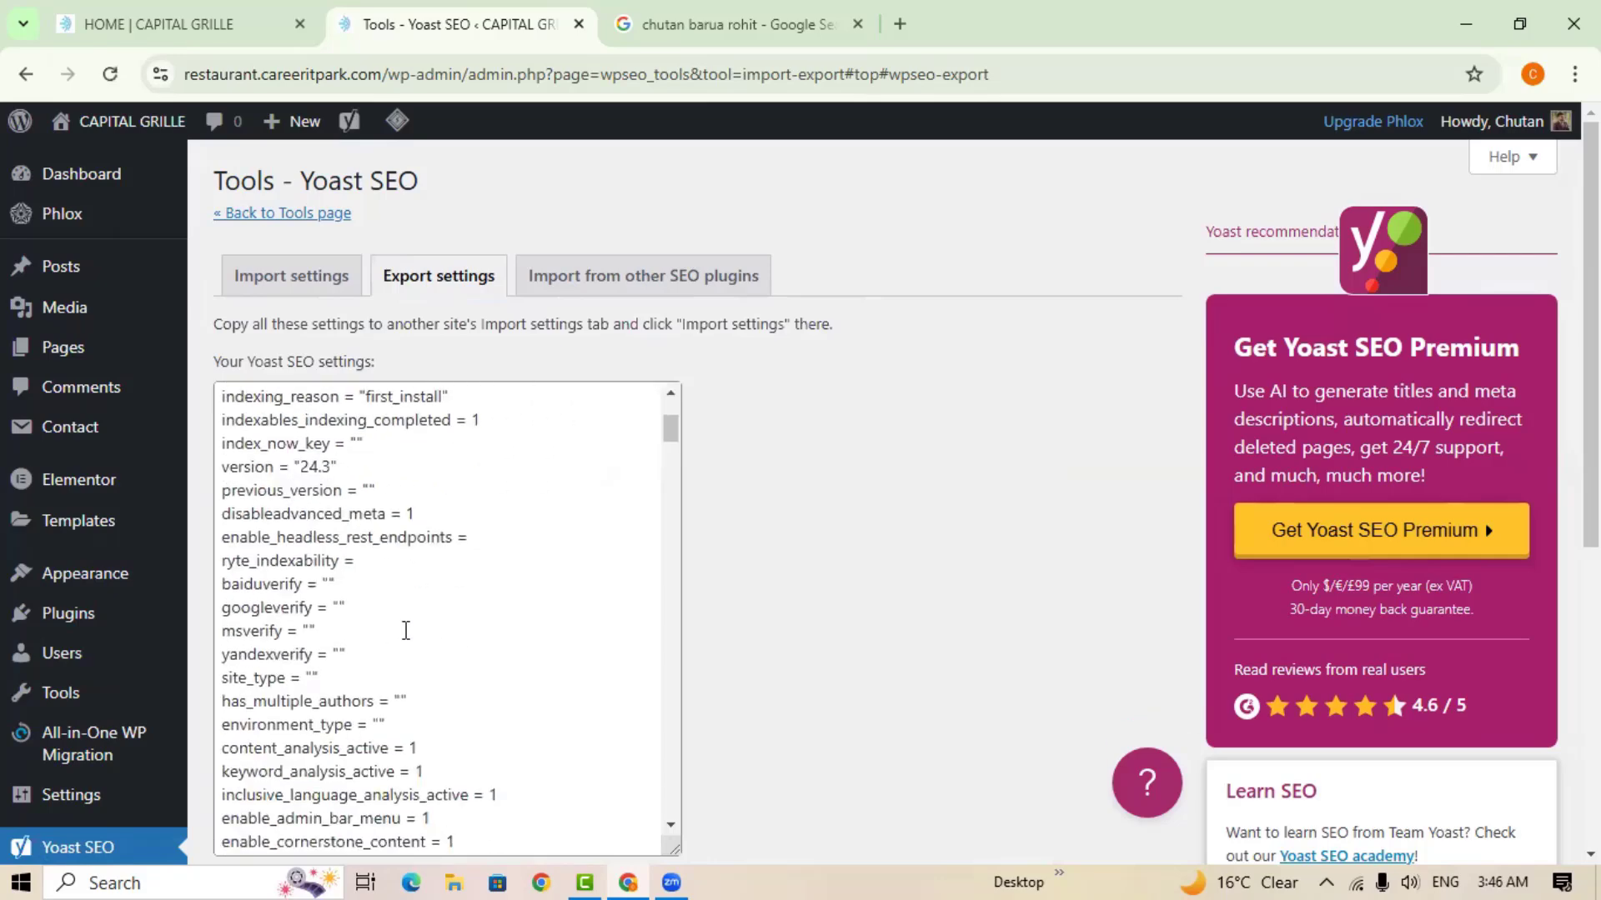
{"action": "scroll", "coordinate": [413, 667], "scroll_direction": "down", "scroll_amount": 3}
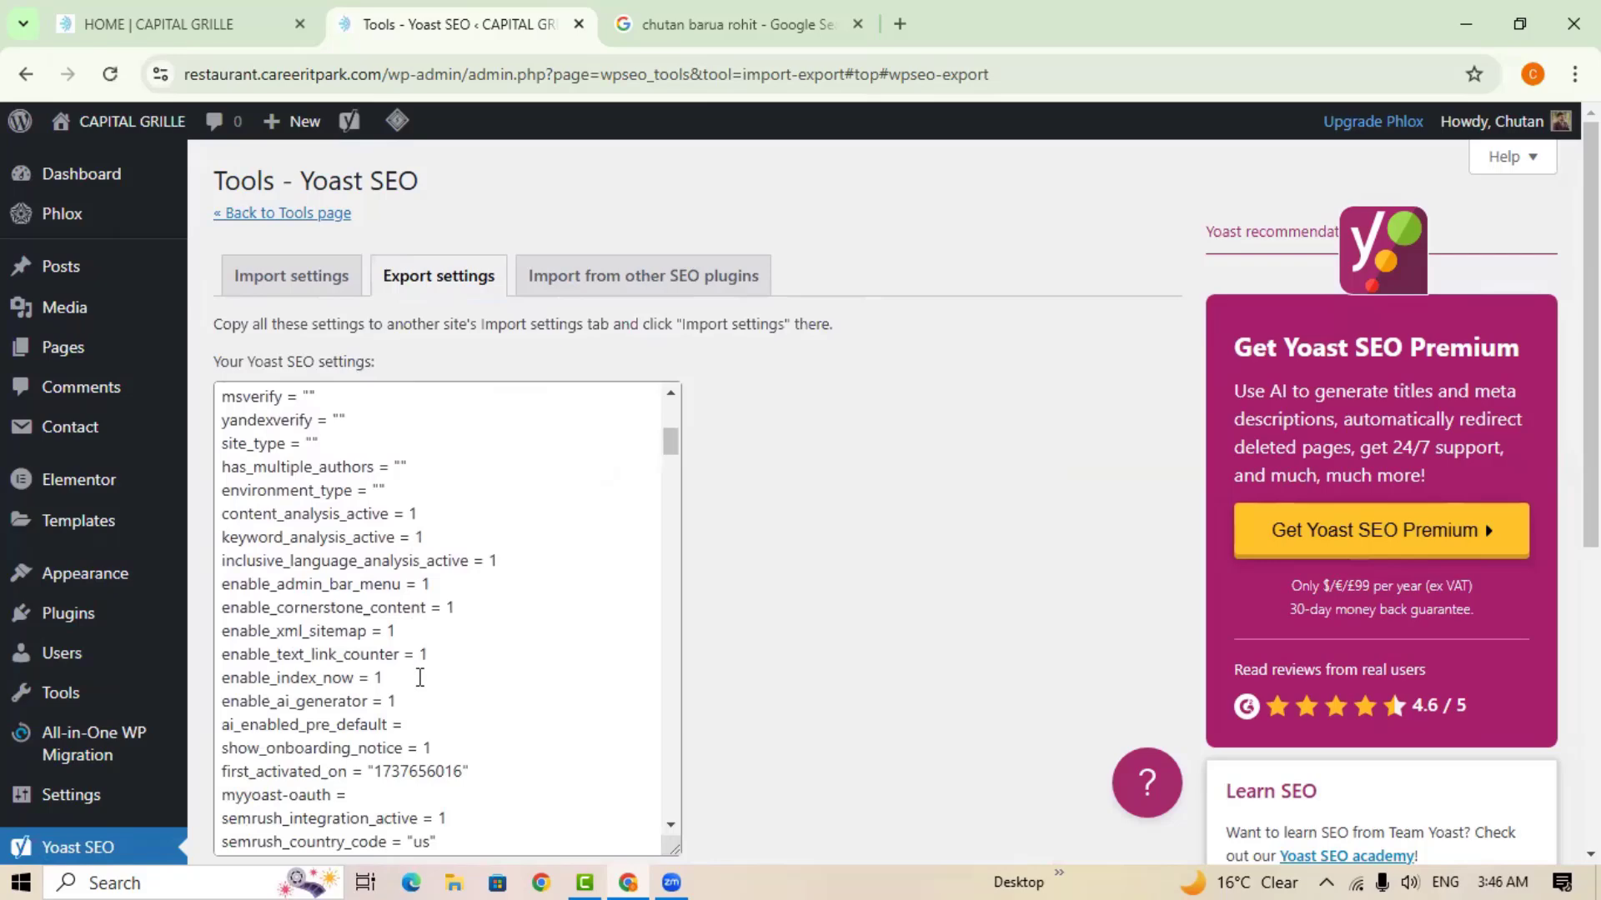
{"action": "scroll", "coordinate": [420, 684], "scroll_direction": "down", "scroll_amount": 5}
{"action": "scroll", "coordinate": [428, 714], "scroll_direction": "up", "scroll_amount": 6}
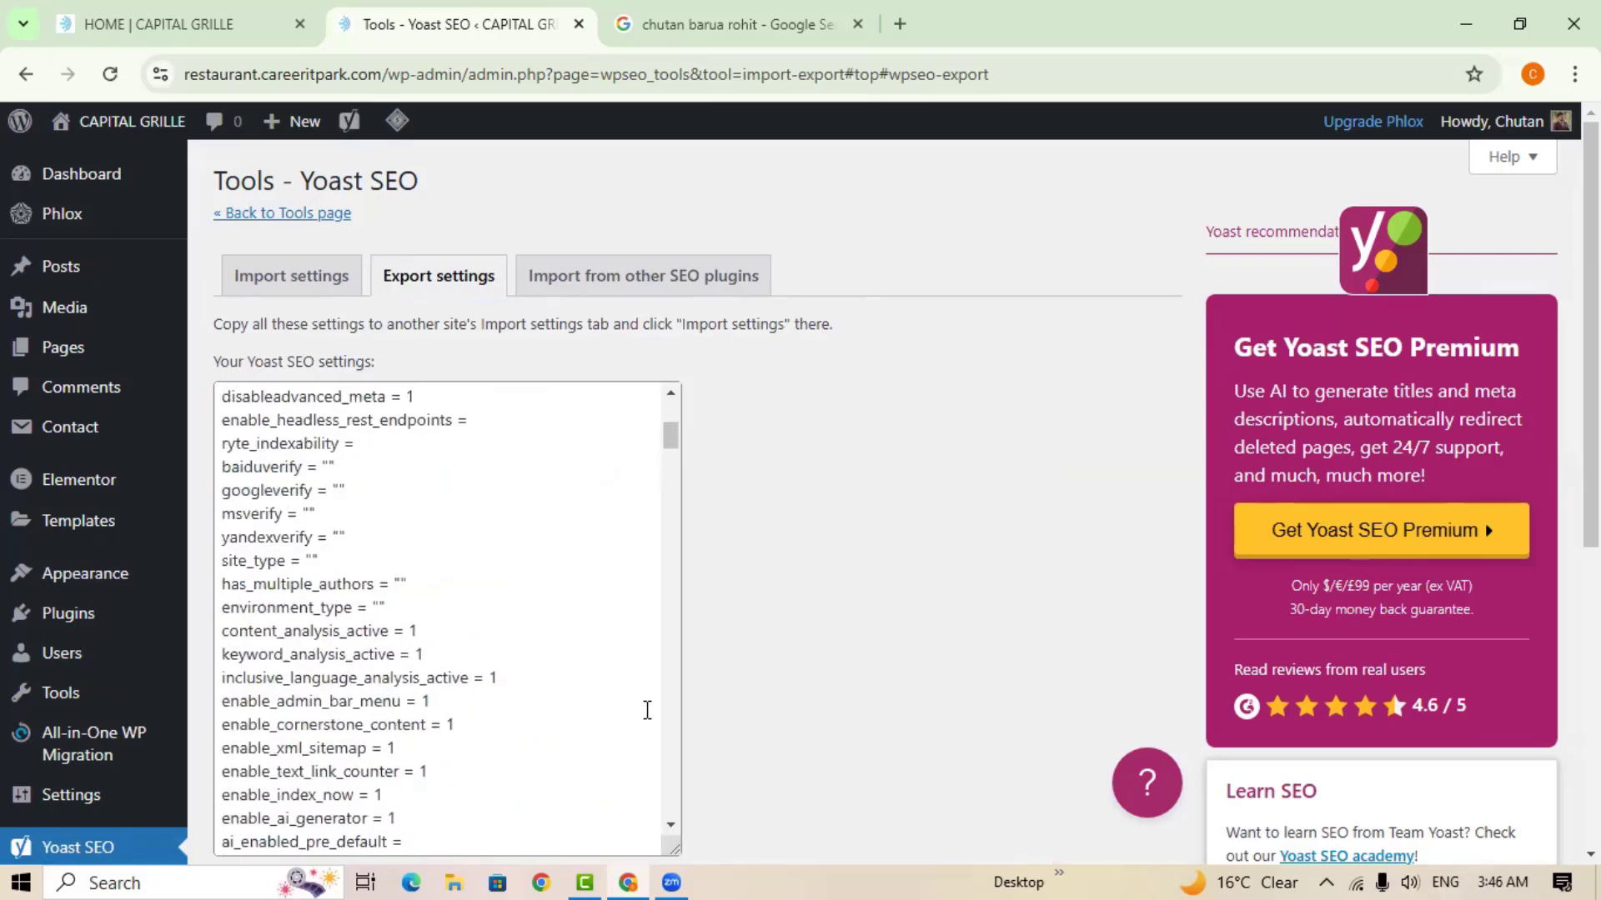
{"action": "scroll", "coordinate": [583, 696], "scroll_direction": "up", "scroll_amount": 5}
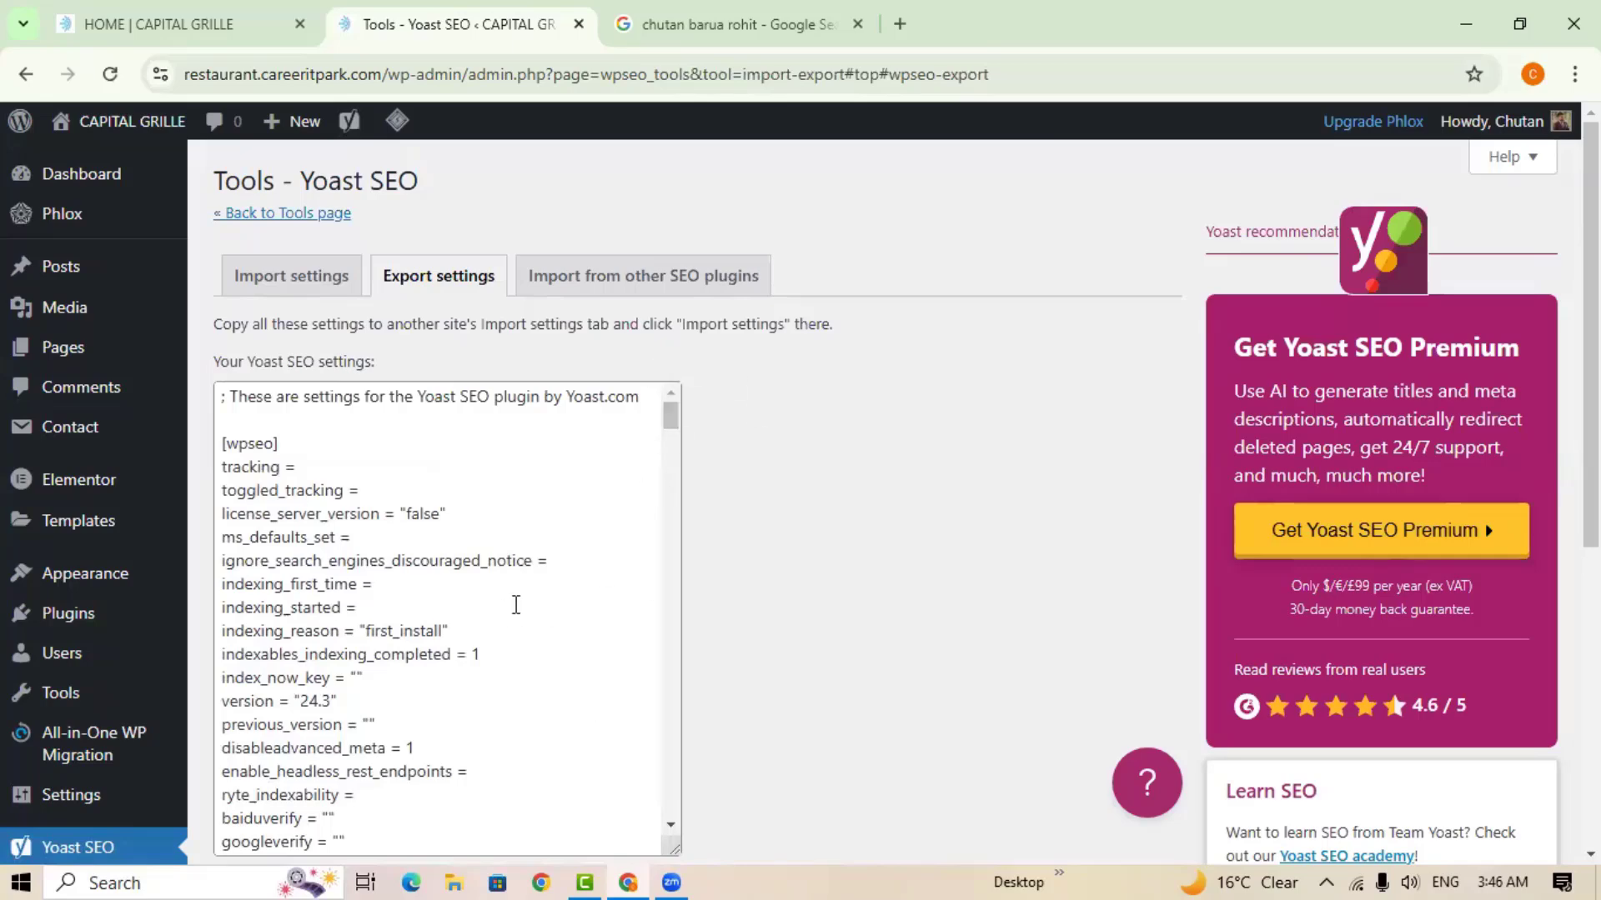
Examine the Import from other SEO plugins section, briefly revisiting the exported settings for comparison.
{"action": "left_click", "coordinate": [658, 296]}
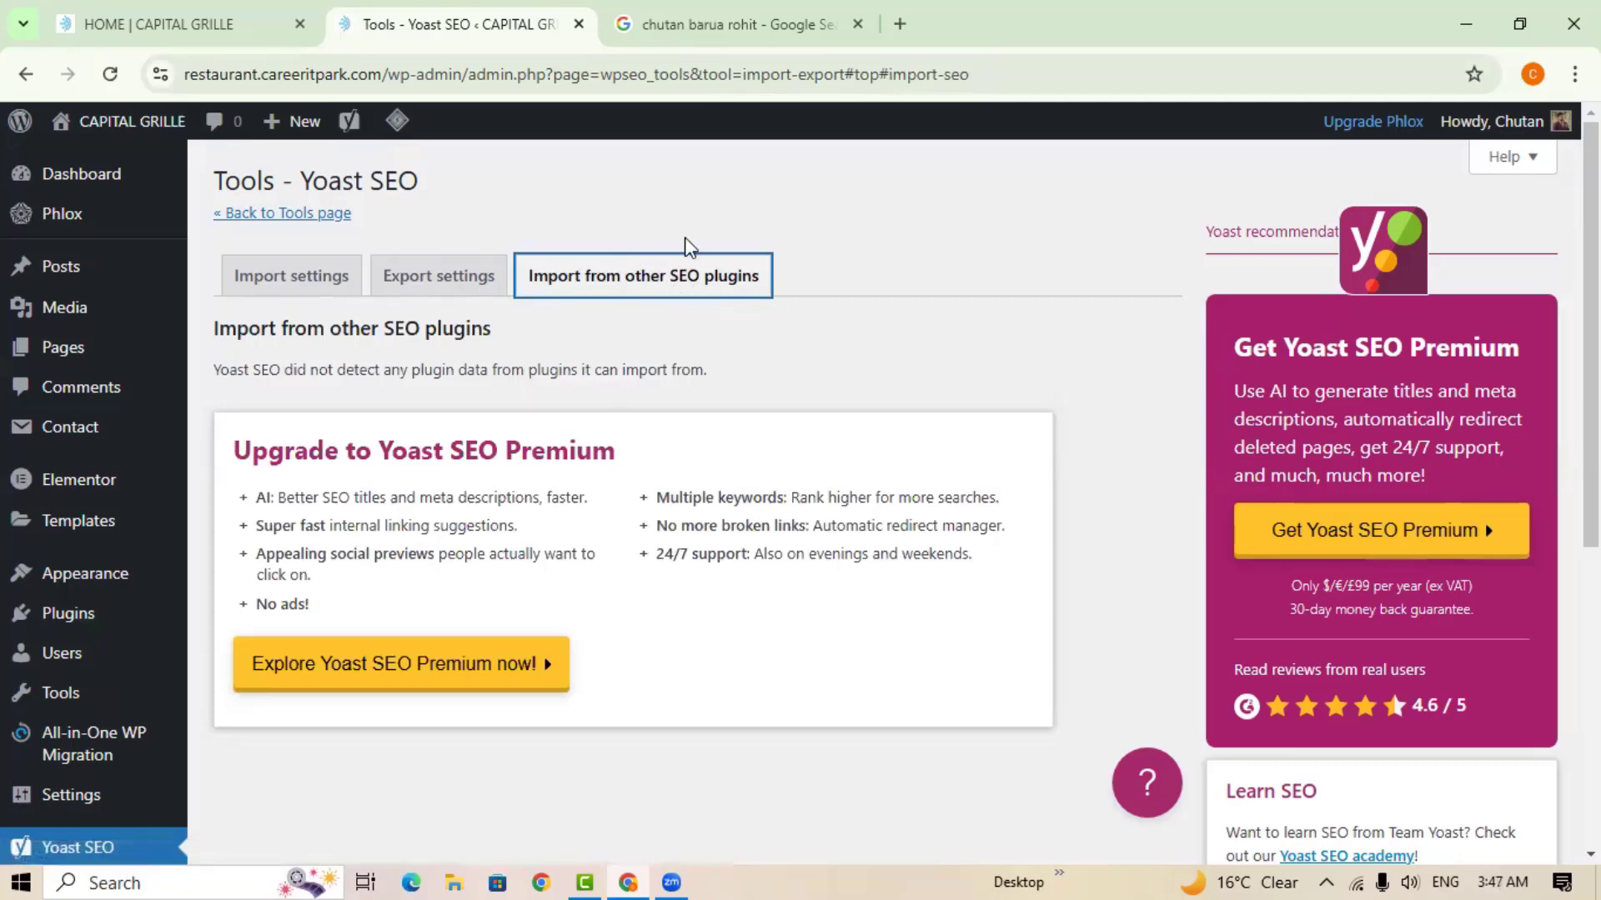
{"action": "scroll", "coordinate": [632, 626], "scroll_direction": "down", "scroll_amount": 4}
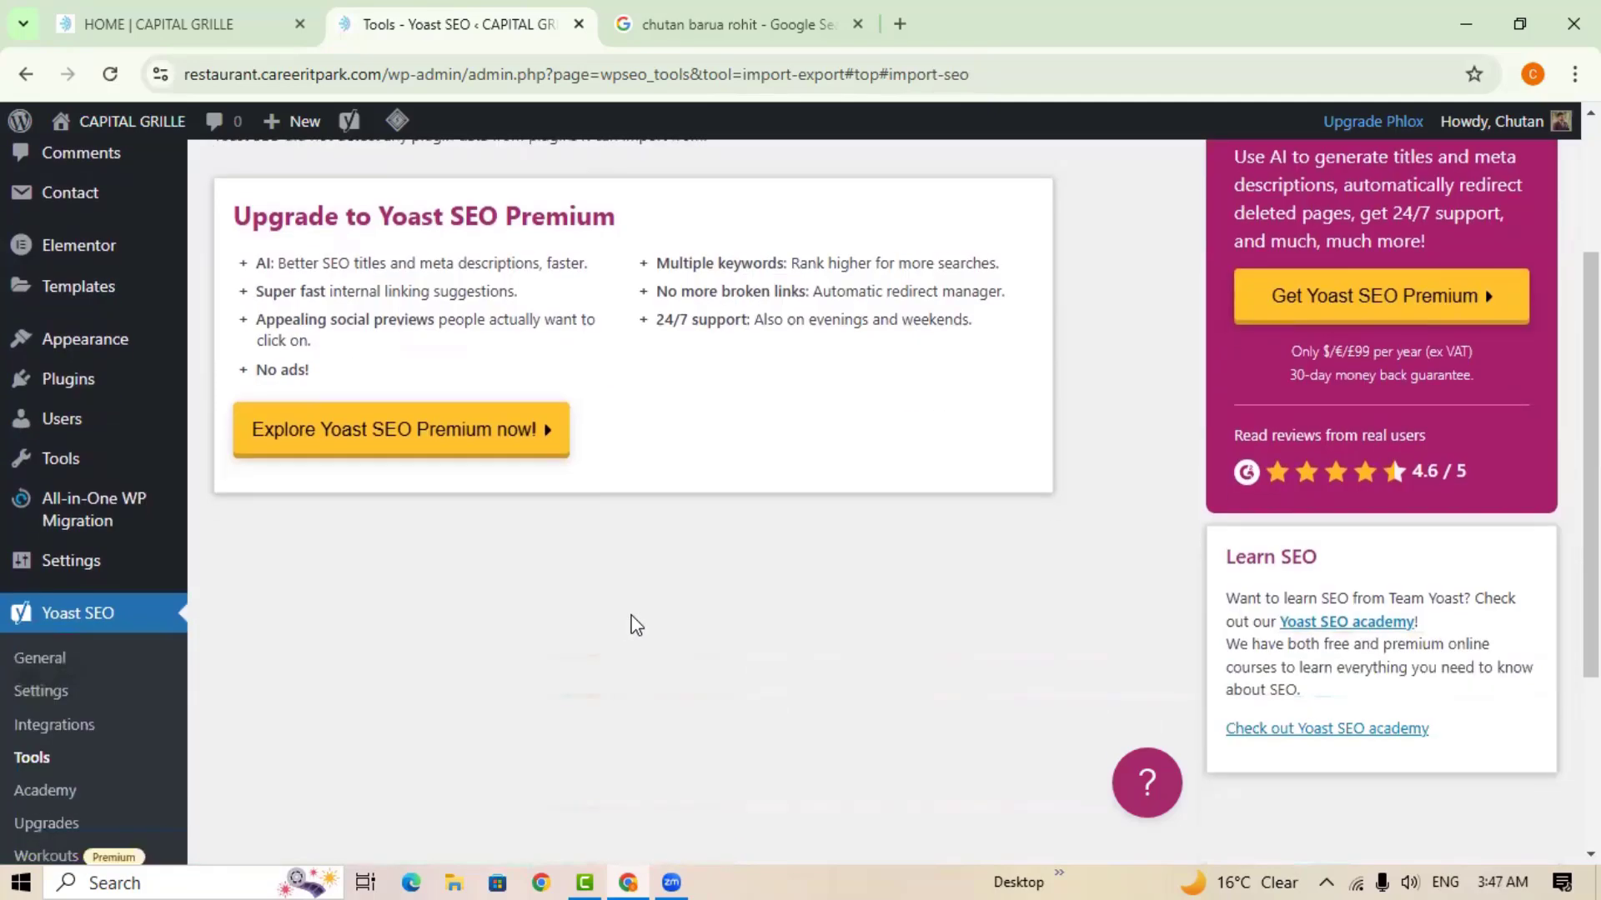
{"action": "scroll", "coordinate": [632, 625], "scroll_direction": "up", "scroll_amount": 4}
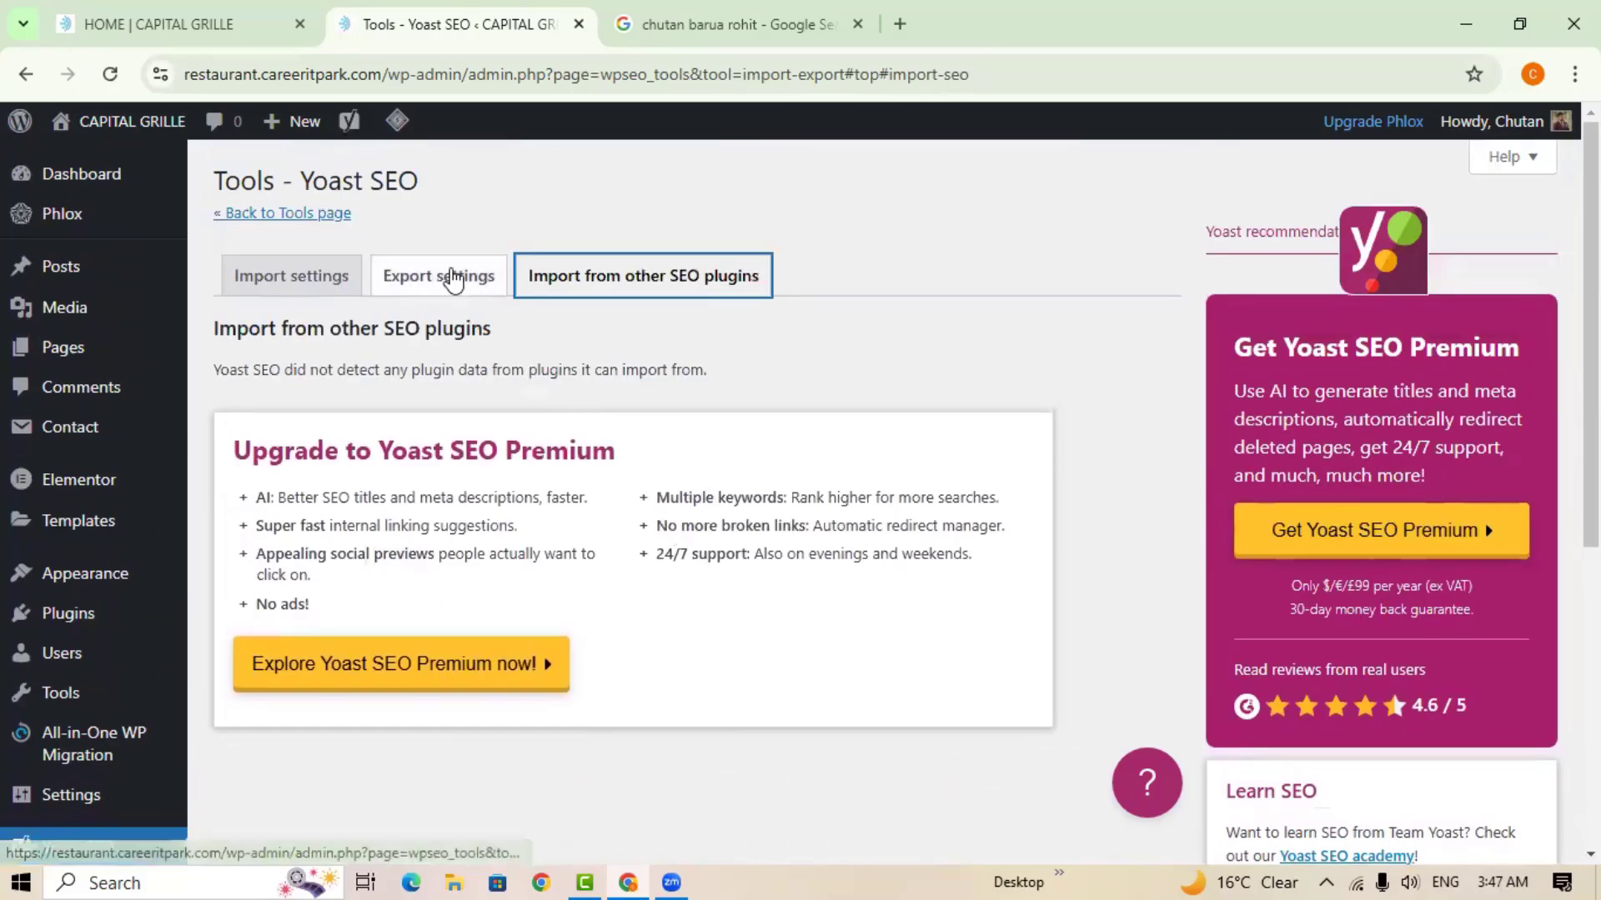
{"action": "left_click", "coordinate": [477, 292]}
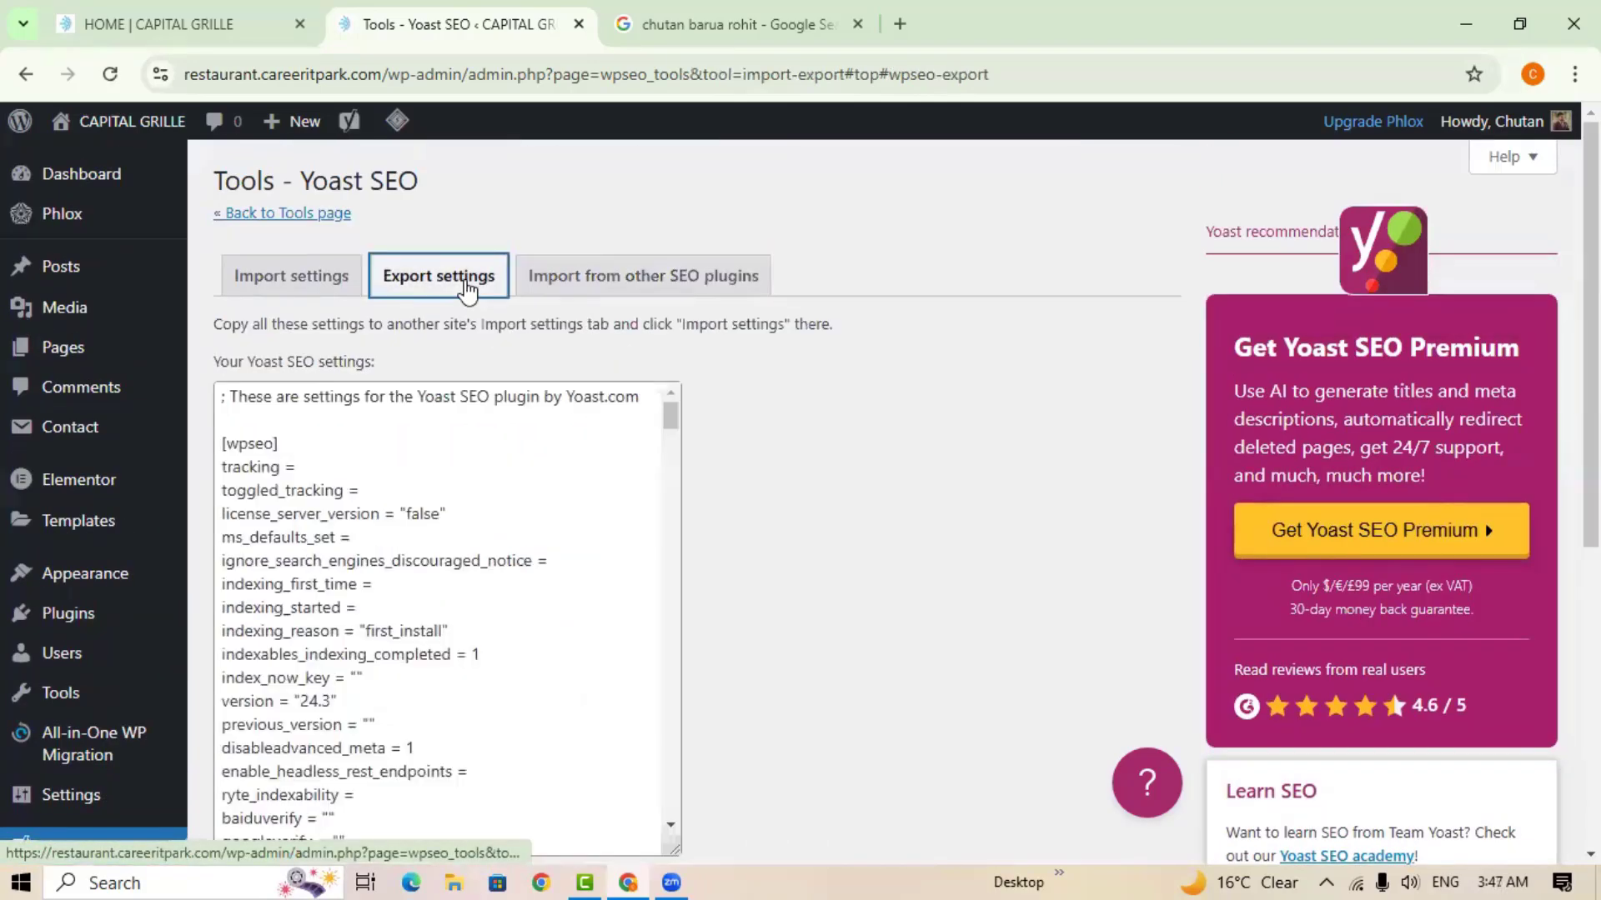
{"action": "left_click", "coordinate": [635, 286]}
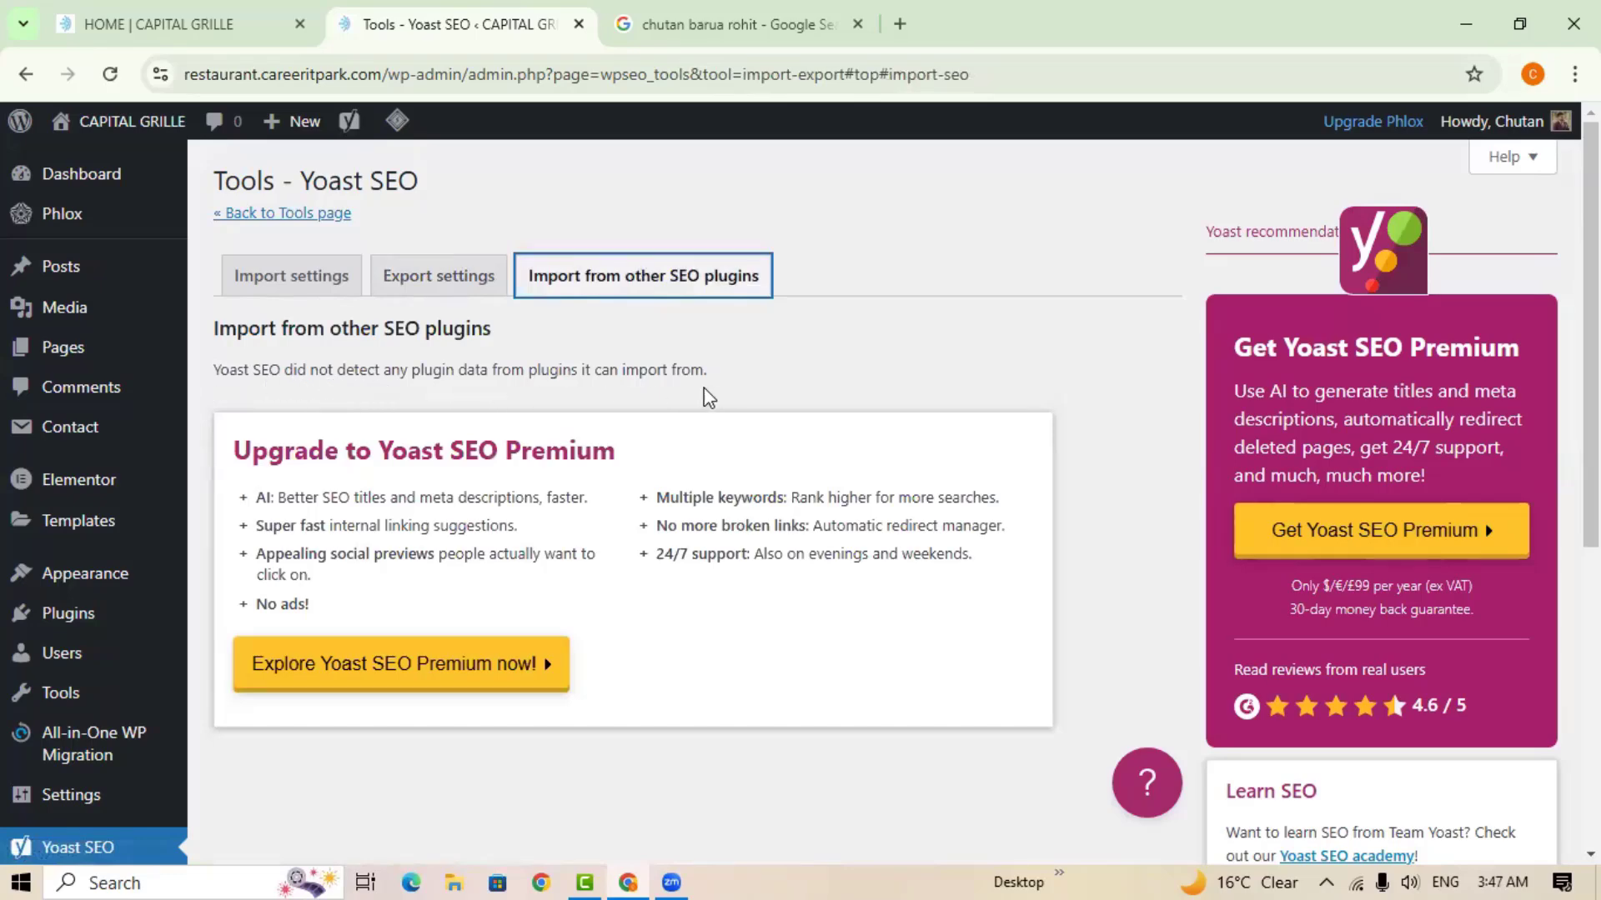
{"action": "scroll", "coordinate": [598, 692], "scroll_direction": "down", "scroll_amount": 1}
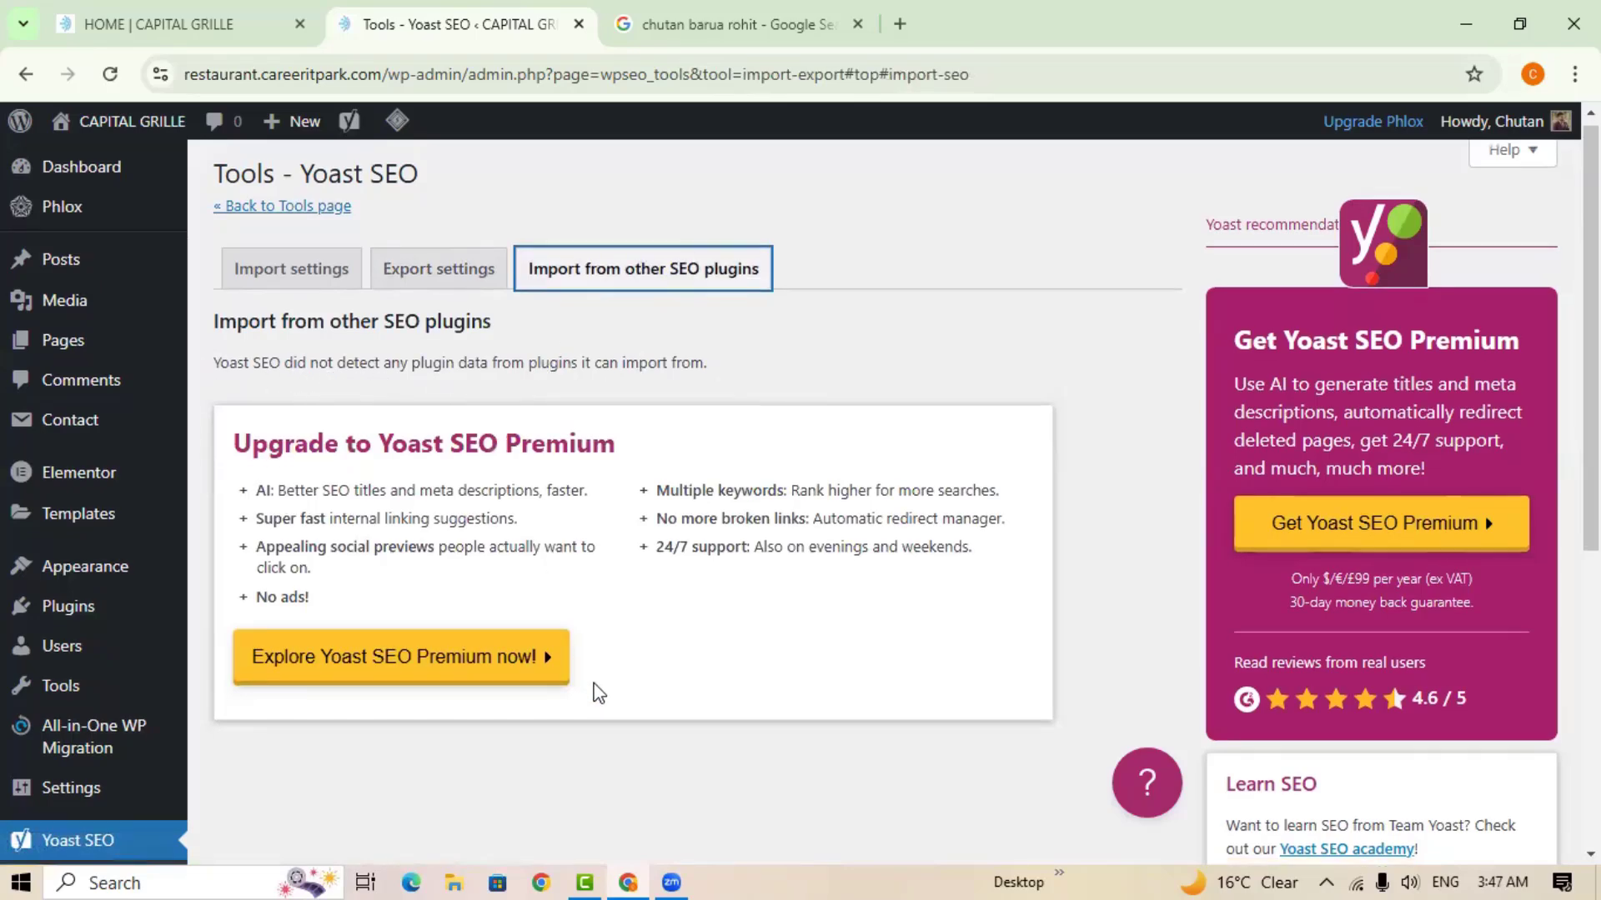
{"action": "scroll", "coordinate": [601, 683], "scroll_direction": "down", "scroll_amount": 4}
{"action": "scroll", "coordinate": [500, 583], "scroll_direction": "up", "scroll_amount": 4}
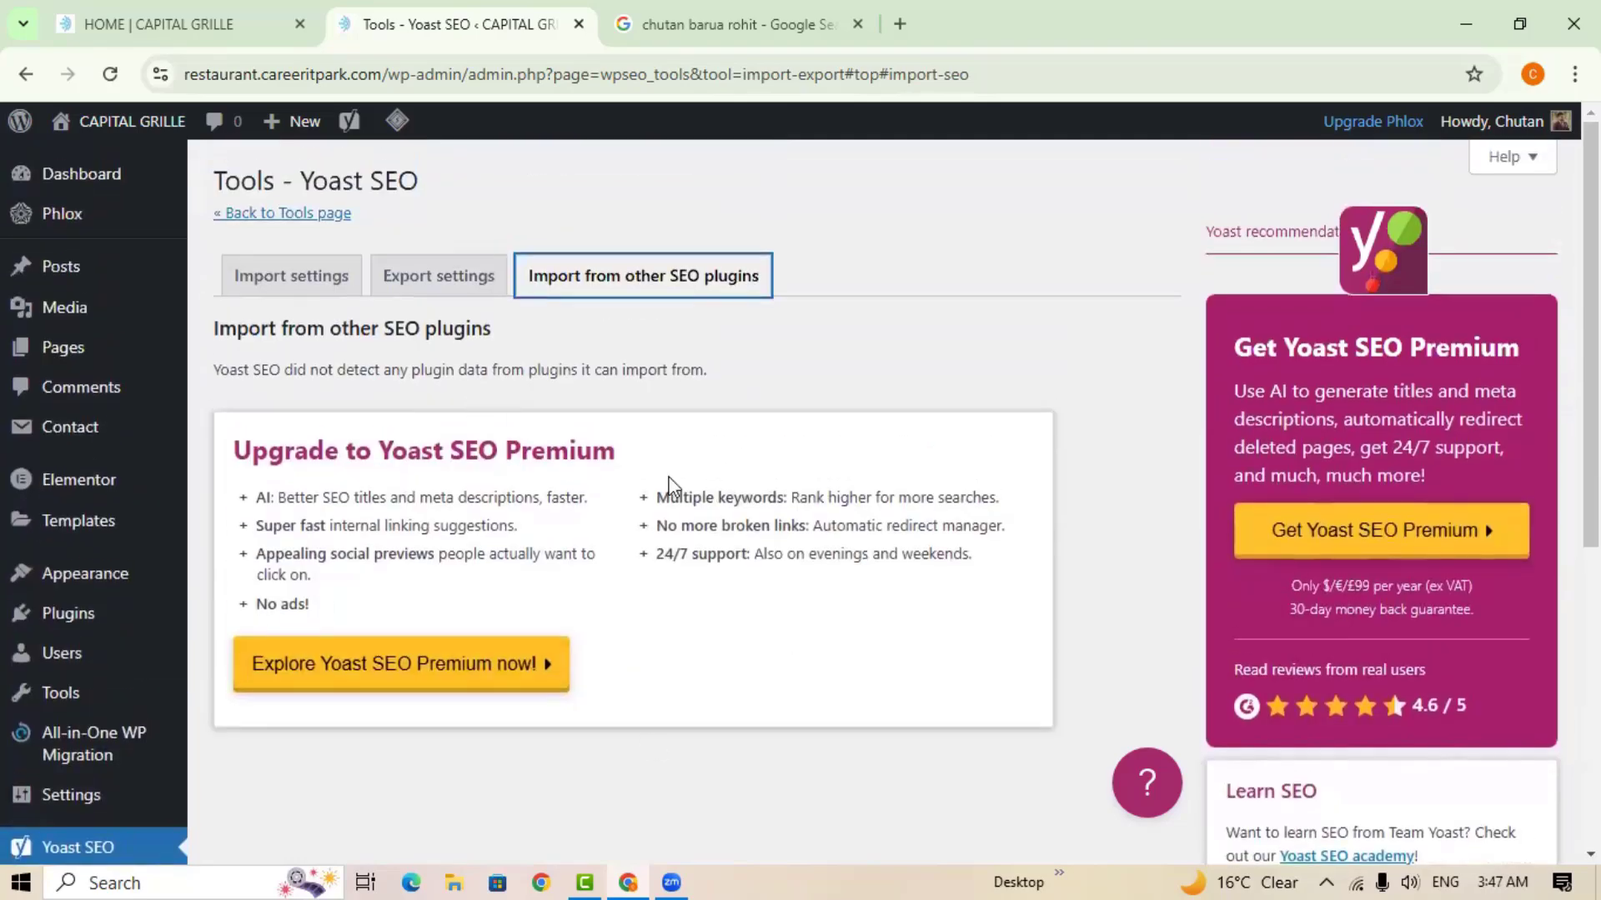
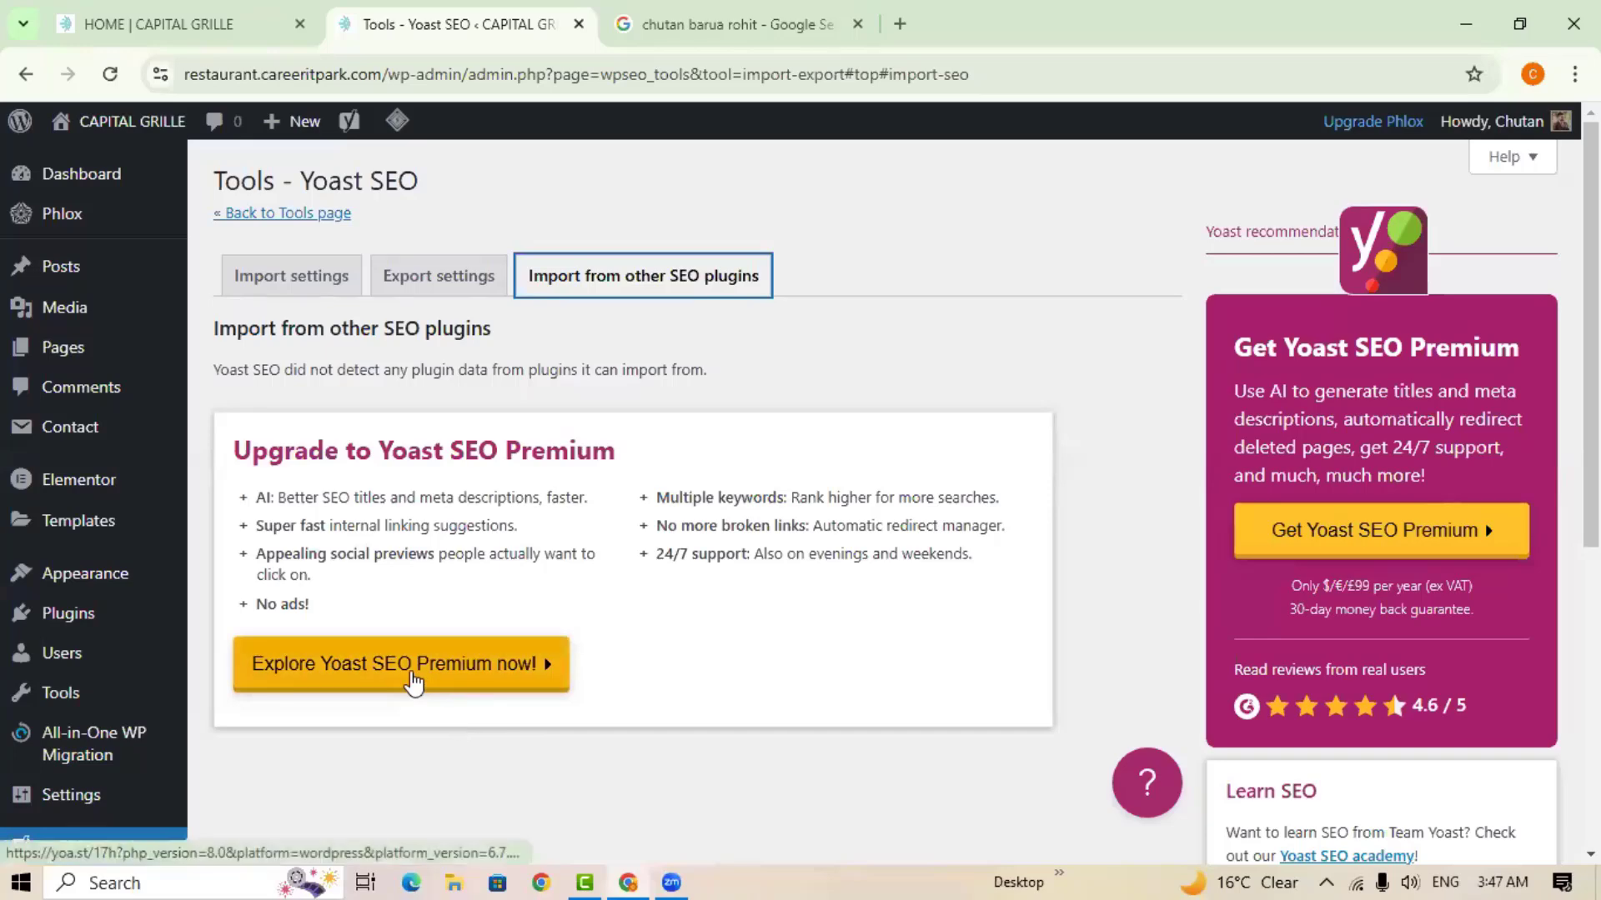
Open the Yoast SEO Academy page and look through the offered courses.
{"action": "scroll", "coordinate": [433, 725], "scroll_direction": "down", "scroll_amount": 2}
{"action": "scroll", "coordinate": [439, 737], "scroll_direction": "down", "scroll_amount": 3}
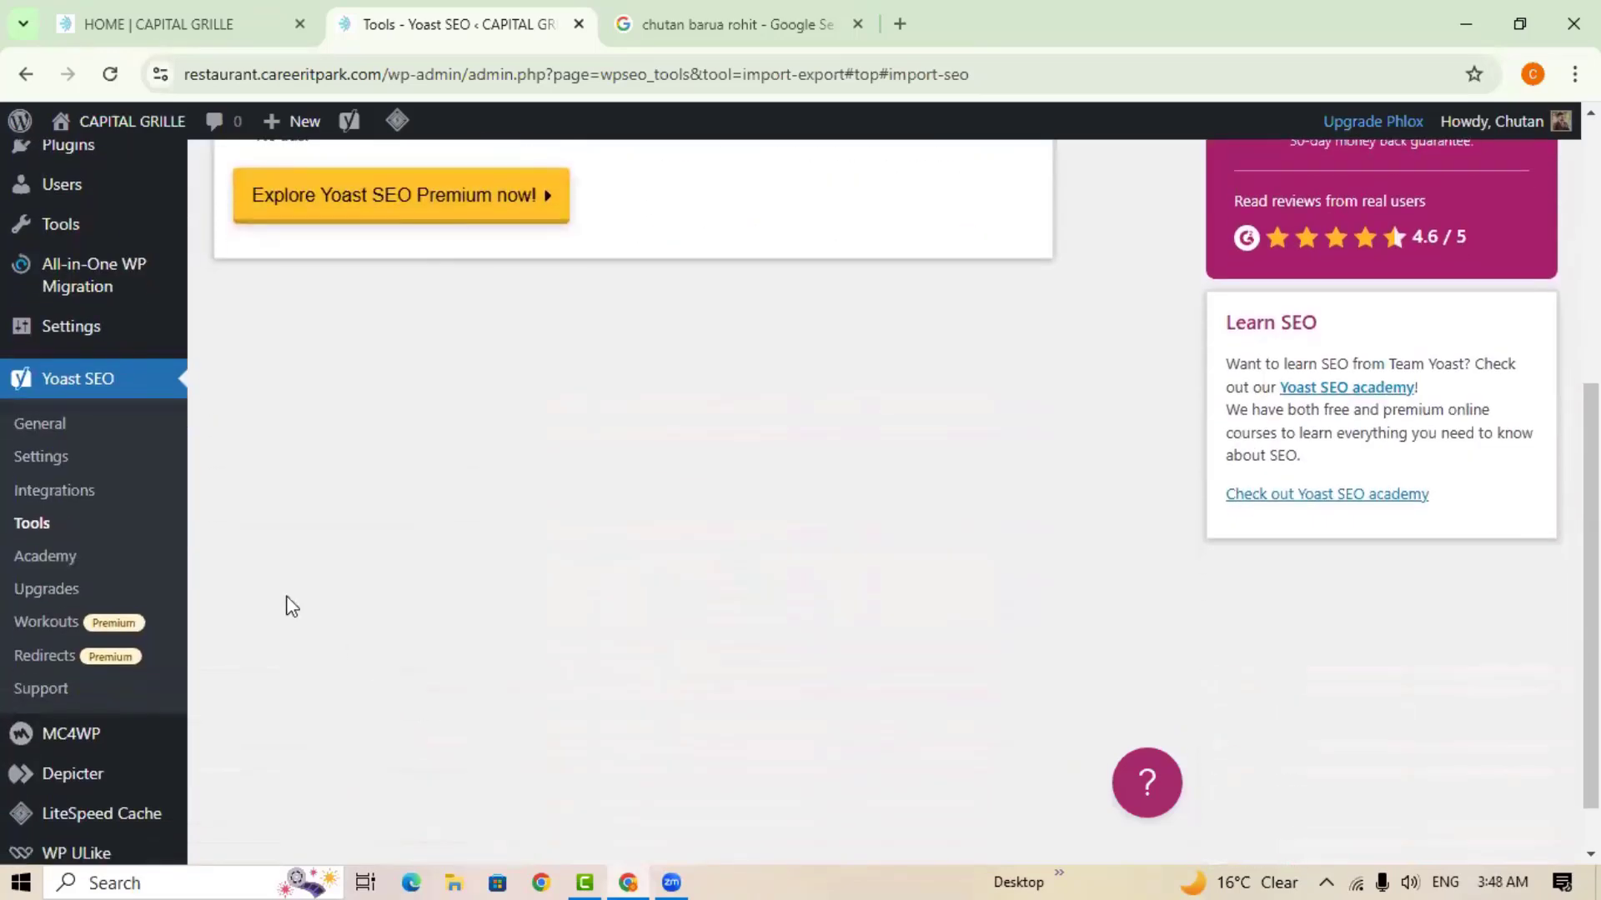
{"action": "left_click", "coordinate": [40, 558]}
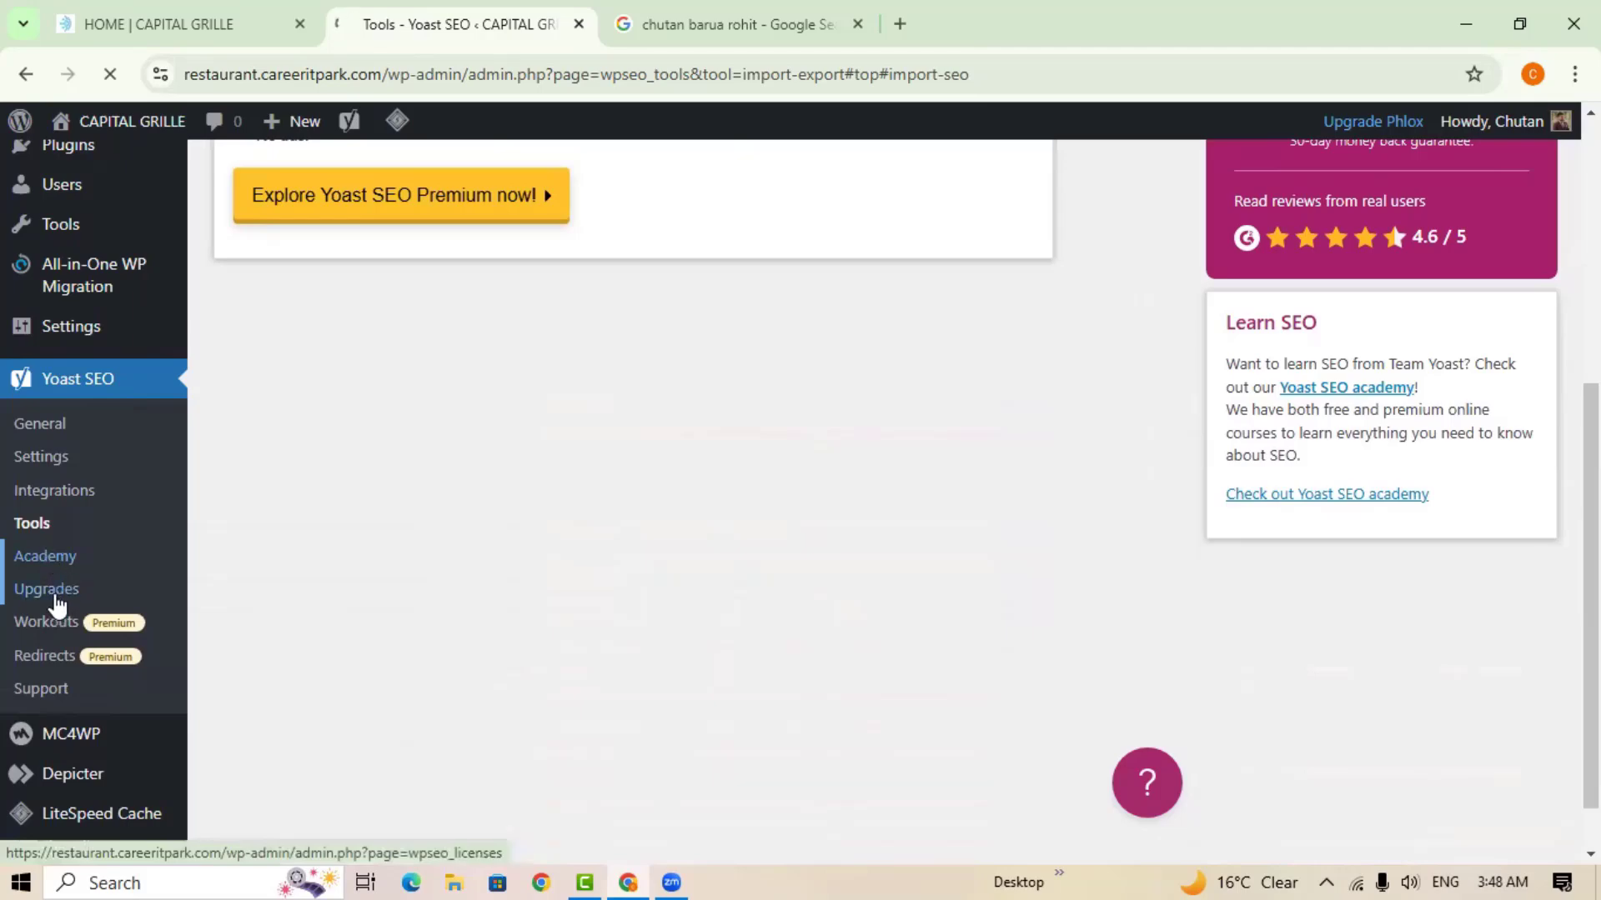
{"action": "scroll", "coordinate": [547, 482], "scroll_direction": "down", "scroll_amount": 7}
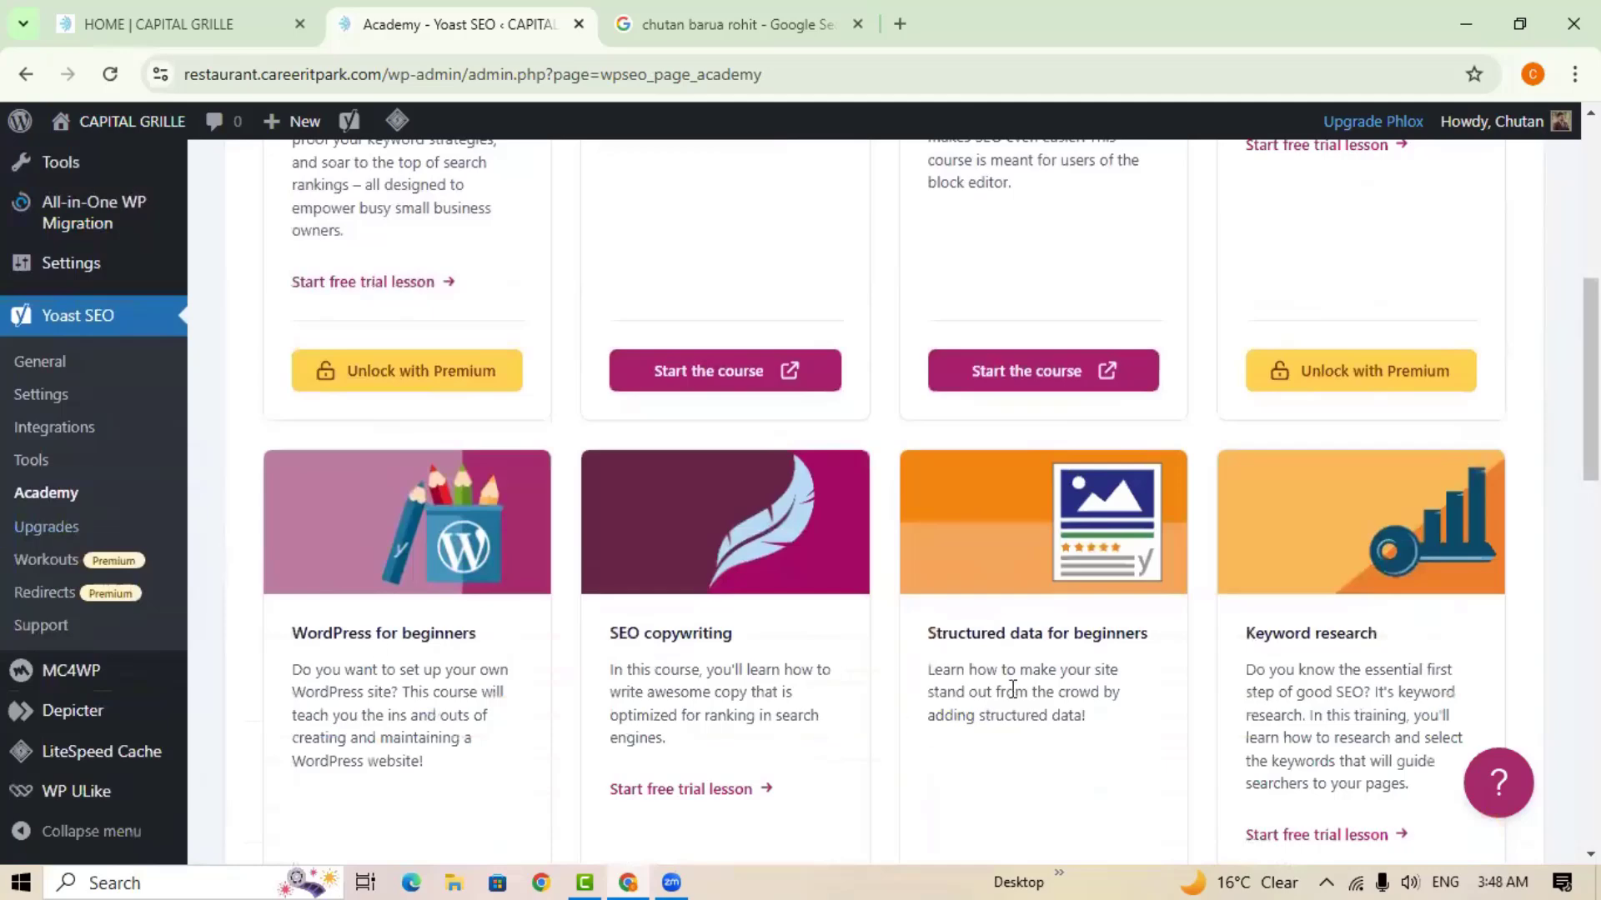
{"action": "scroll", "coordinate": [54, 570], "scroll_direction": "up", "scroll_amount": 1}
{"action": "scroll", "coordinate": [54, 570], "scroll_direction": "up", "scroll_amount": 4}
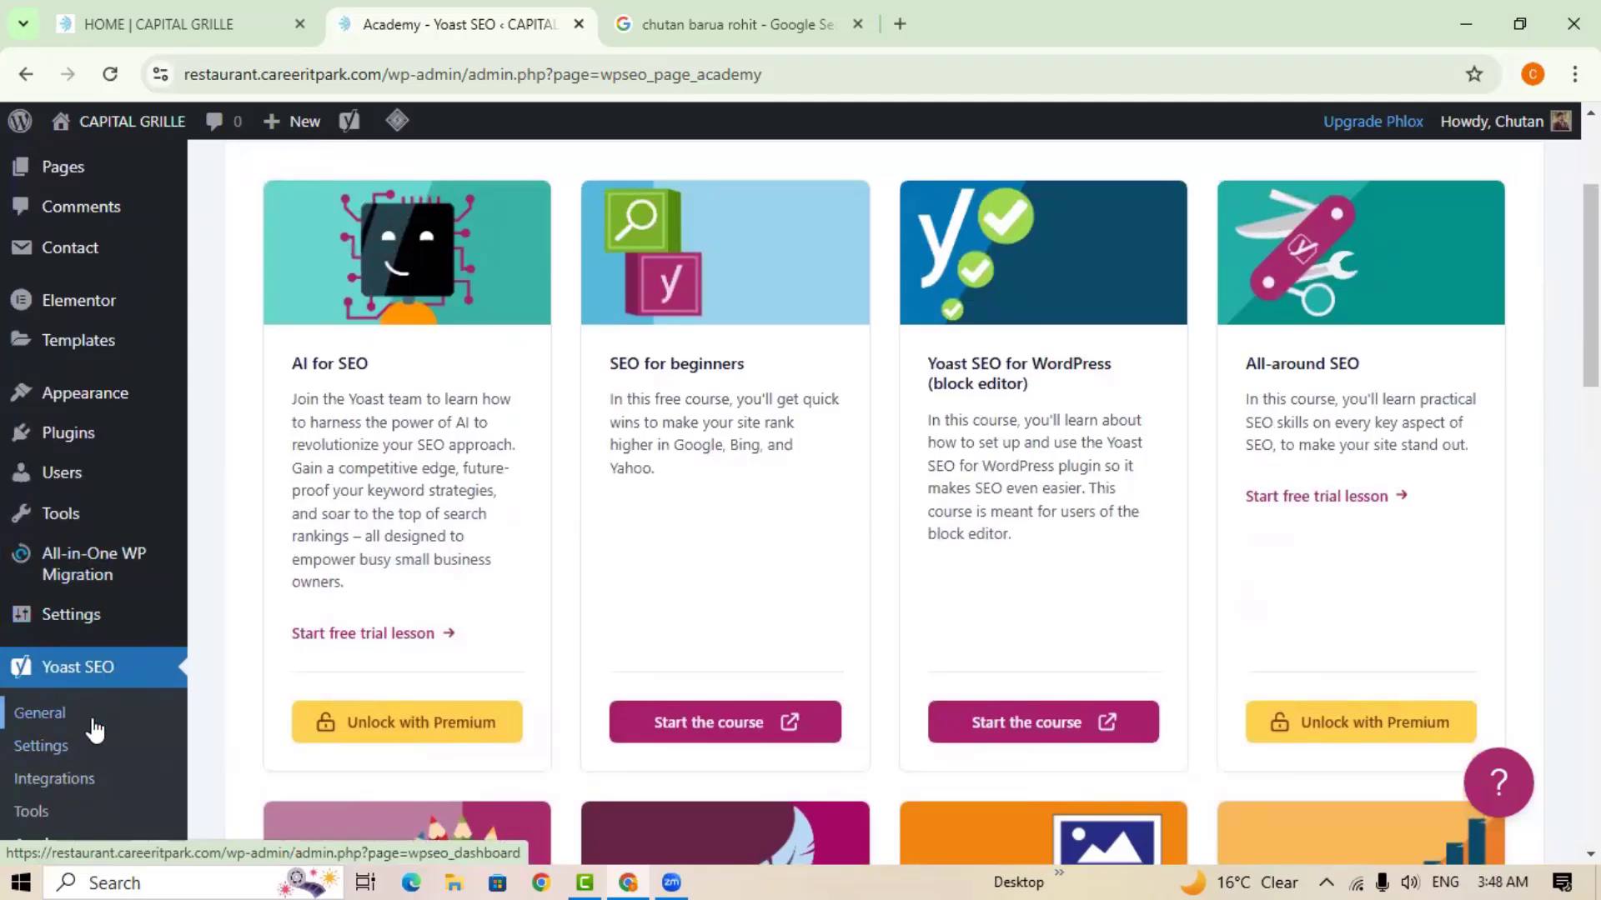
Open the Yoast SEO General page and review the SEO scores and Readability scores sections.
{"action": "mouse_move", "coordinate": [81, 634]}
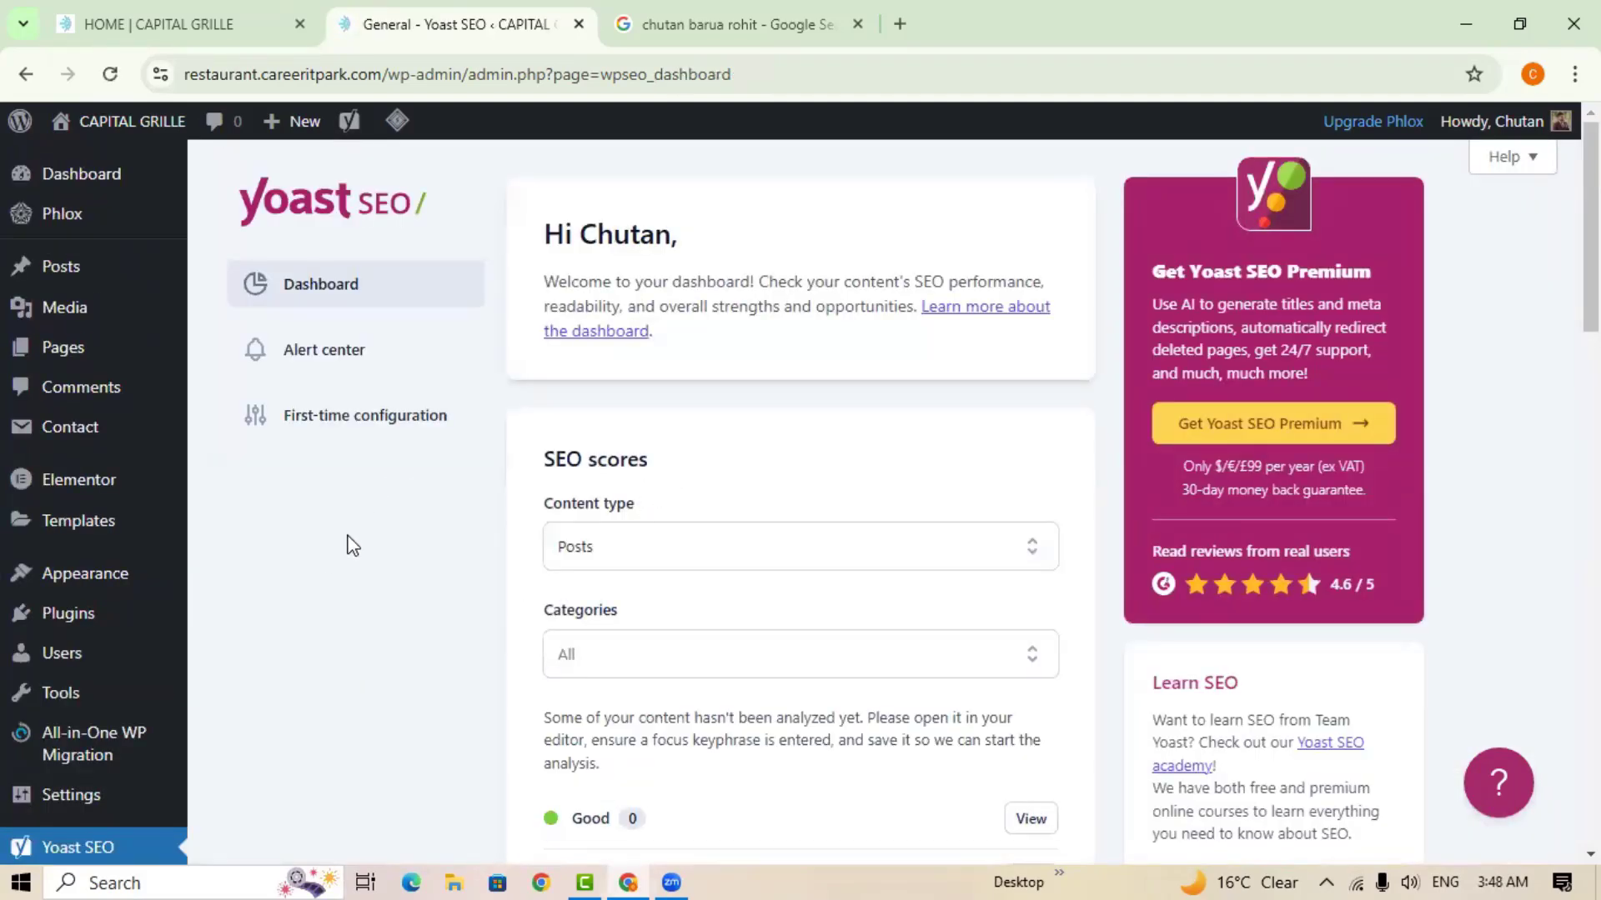
{"action": "scroll", "coordinate": [359, 542], "scroll_direction": "down", "scroll_amount": 7}
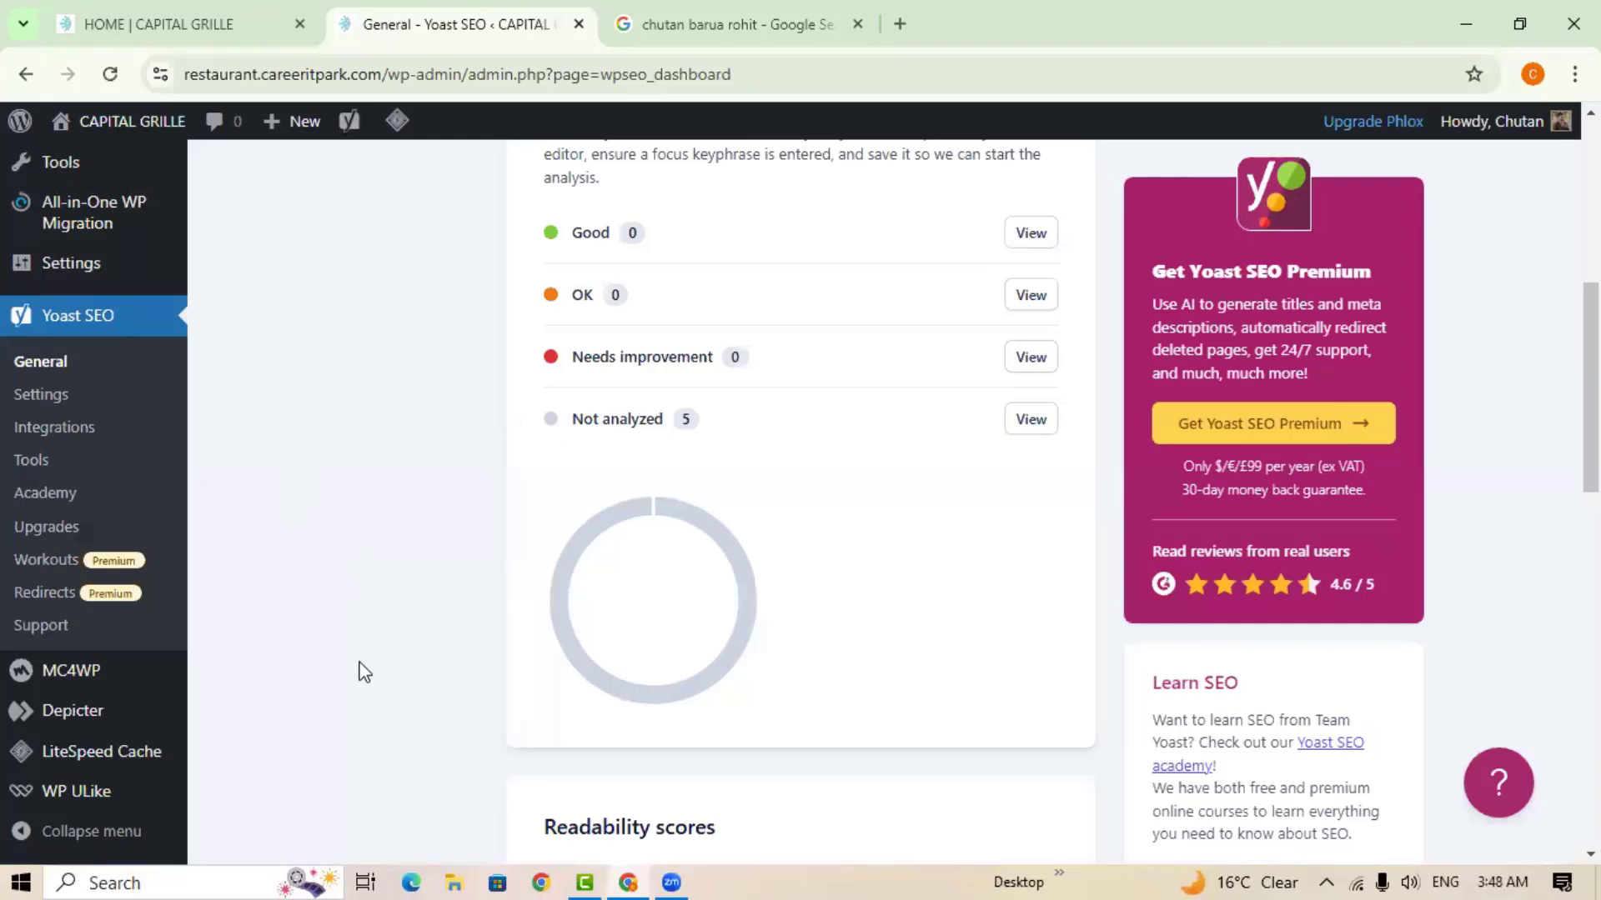
{"action": "scroll", "coordinate": [358, 667], "scroll_direction": "up", "scroll_amount": 1}
{"action": "scroll", "coordinate": [361, 668], "scroll_direction": "down", "scroll_amount": 5}
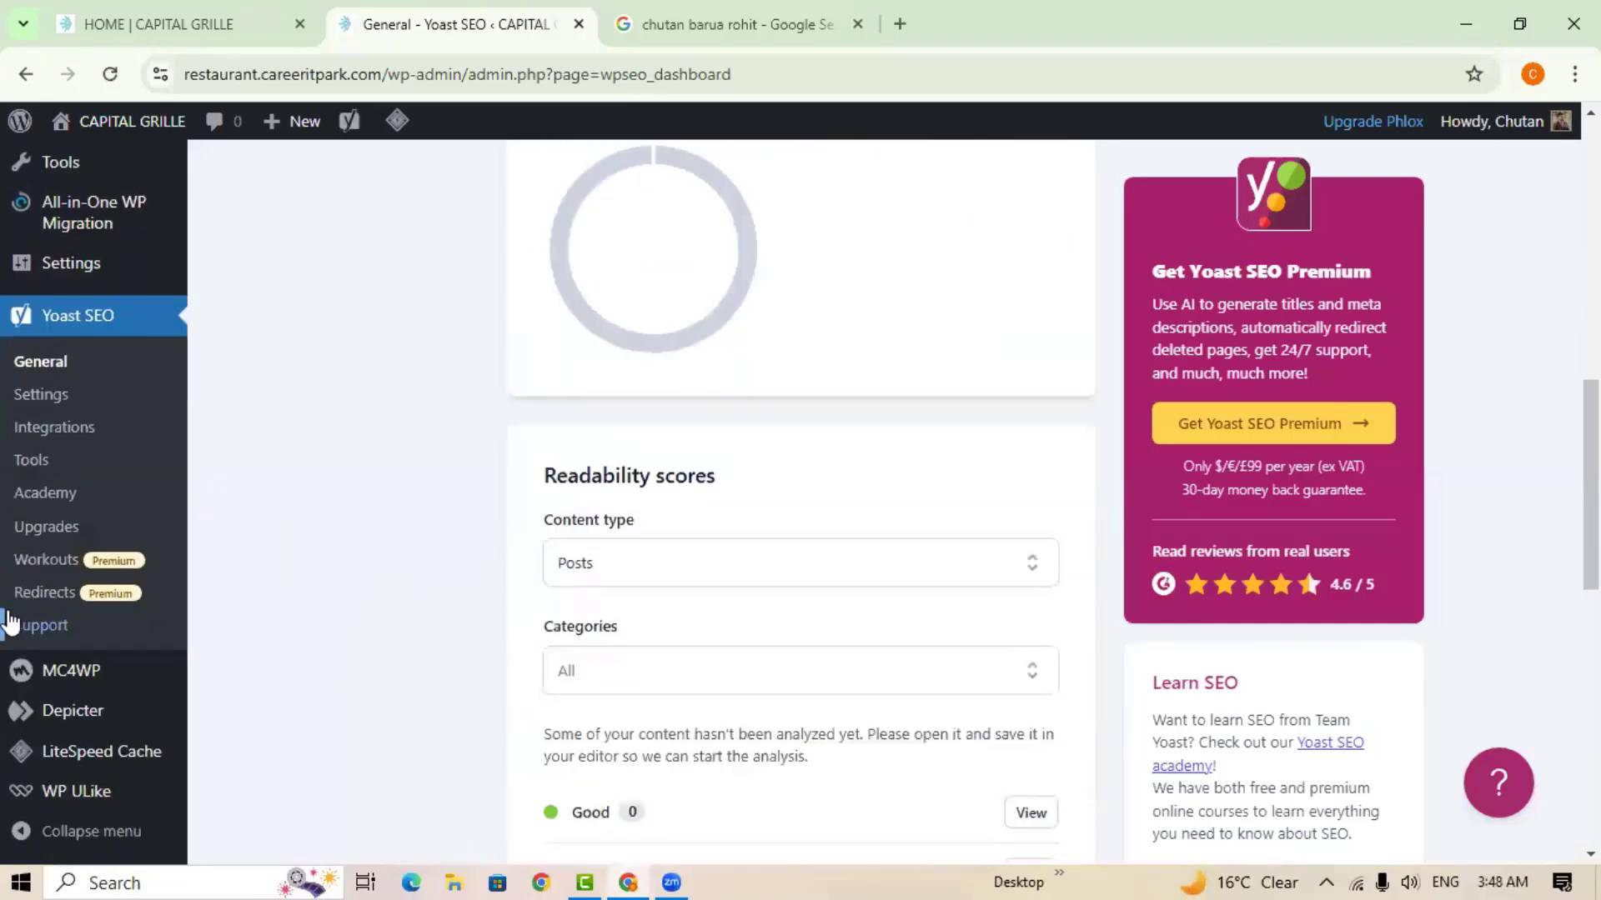
{"action": "scroll", "coordinate": [365, 659], "scroll_direction": "up", "scroll_amount": 7}
{"action": "scroll", "coordinate": [268, 572], "scroll_direction": "up", "scroll_amount": 1}
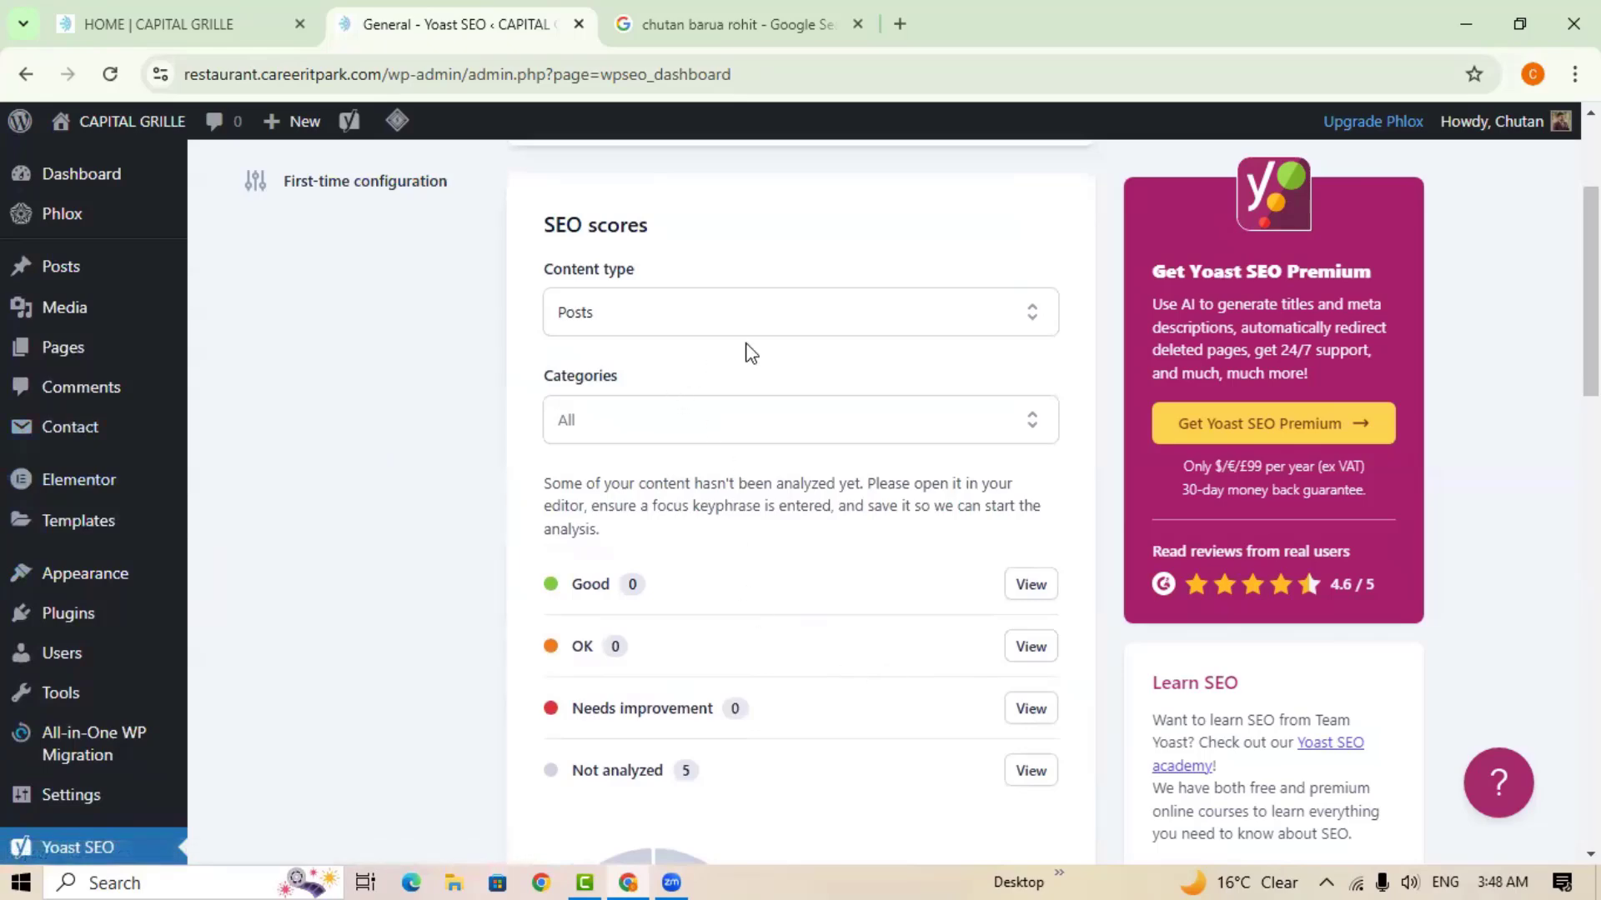
{"action": "scroll", "coordinate": [429, 463], "scroll_direction": "up", "scroll_amount": 3}
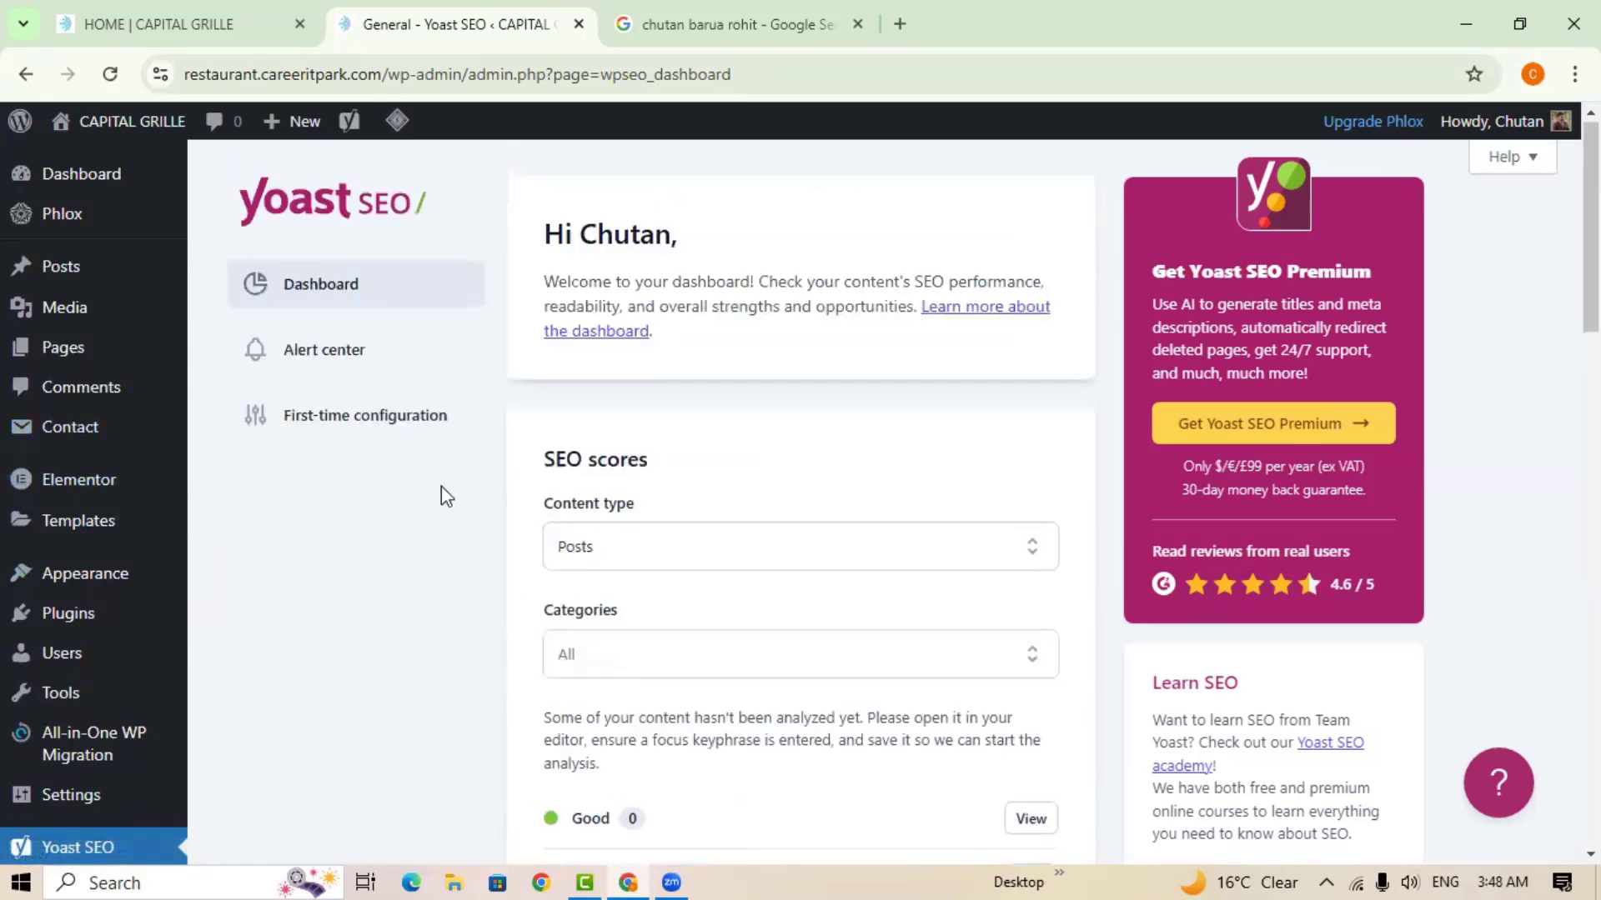
Check Yoast's Alert center for problems and notifications and review the stages of the First-time configuration.
{"action": "left_click", "coordinate": [333, 353]}
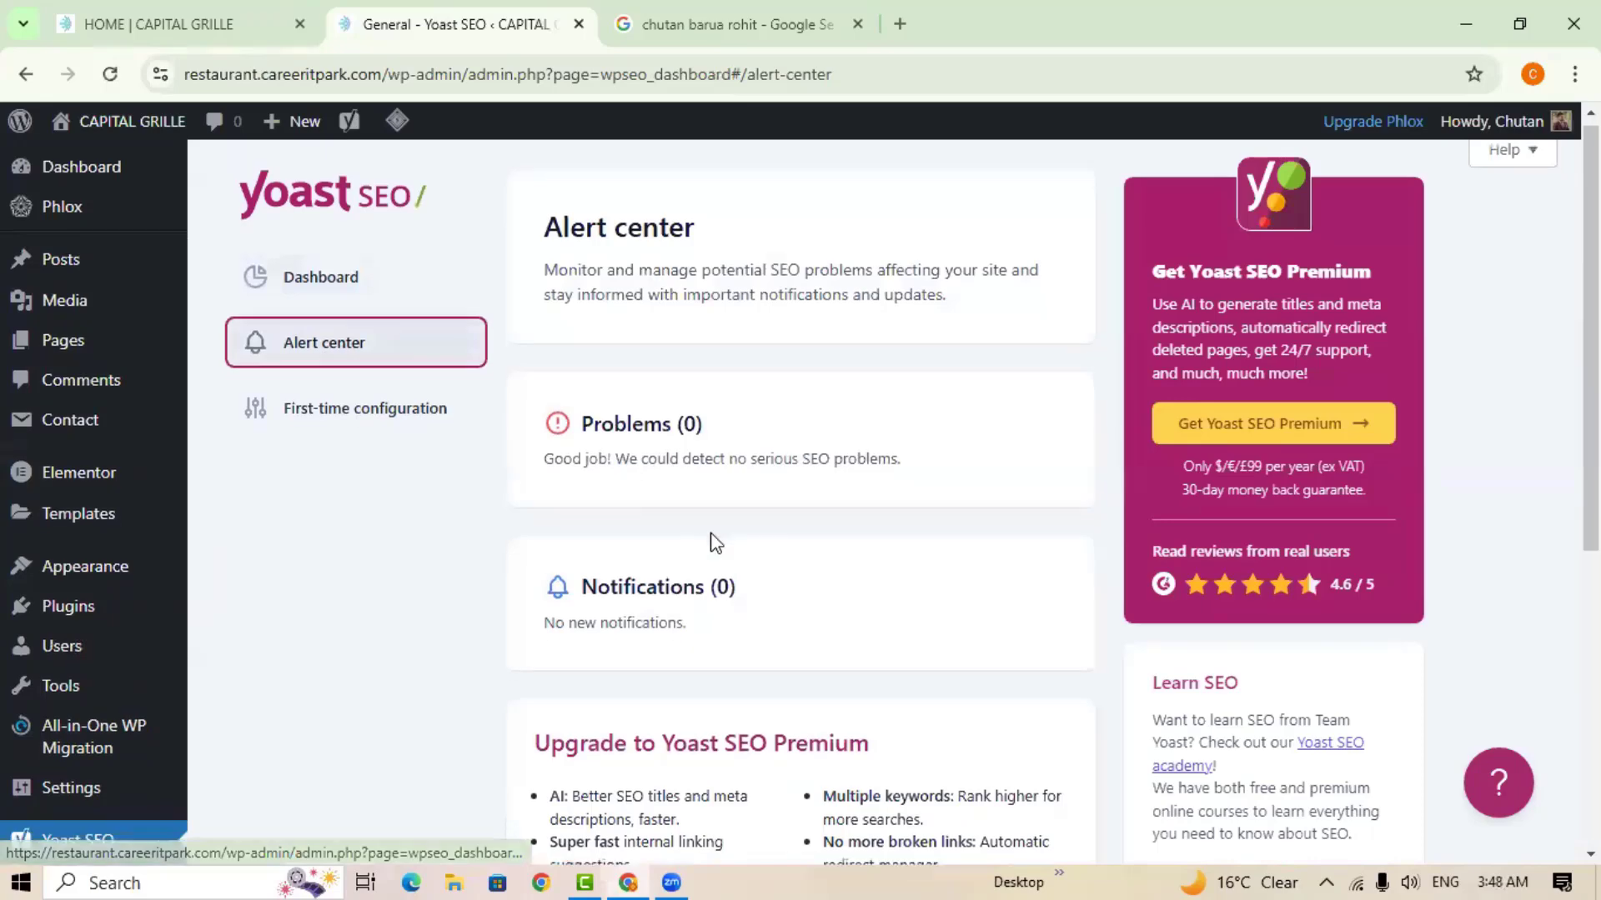
{"action": "scroll", "coordinate": [1010, 449], "scroll_direction": "down", "scroll_amount": 1}
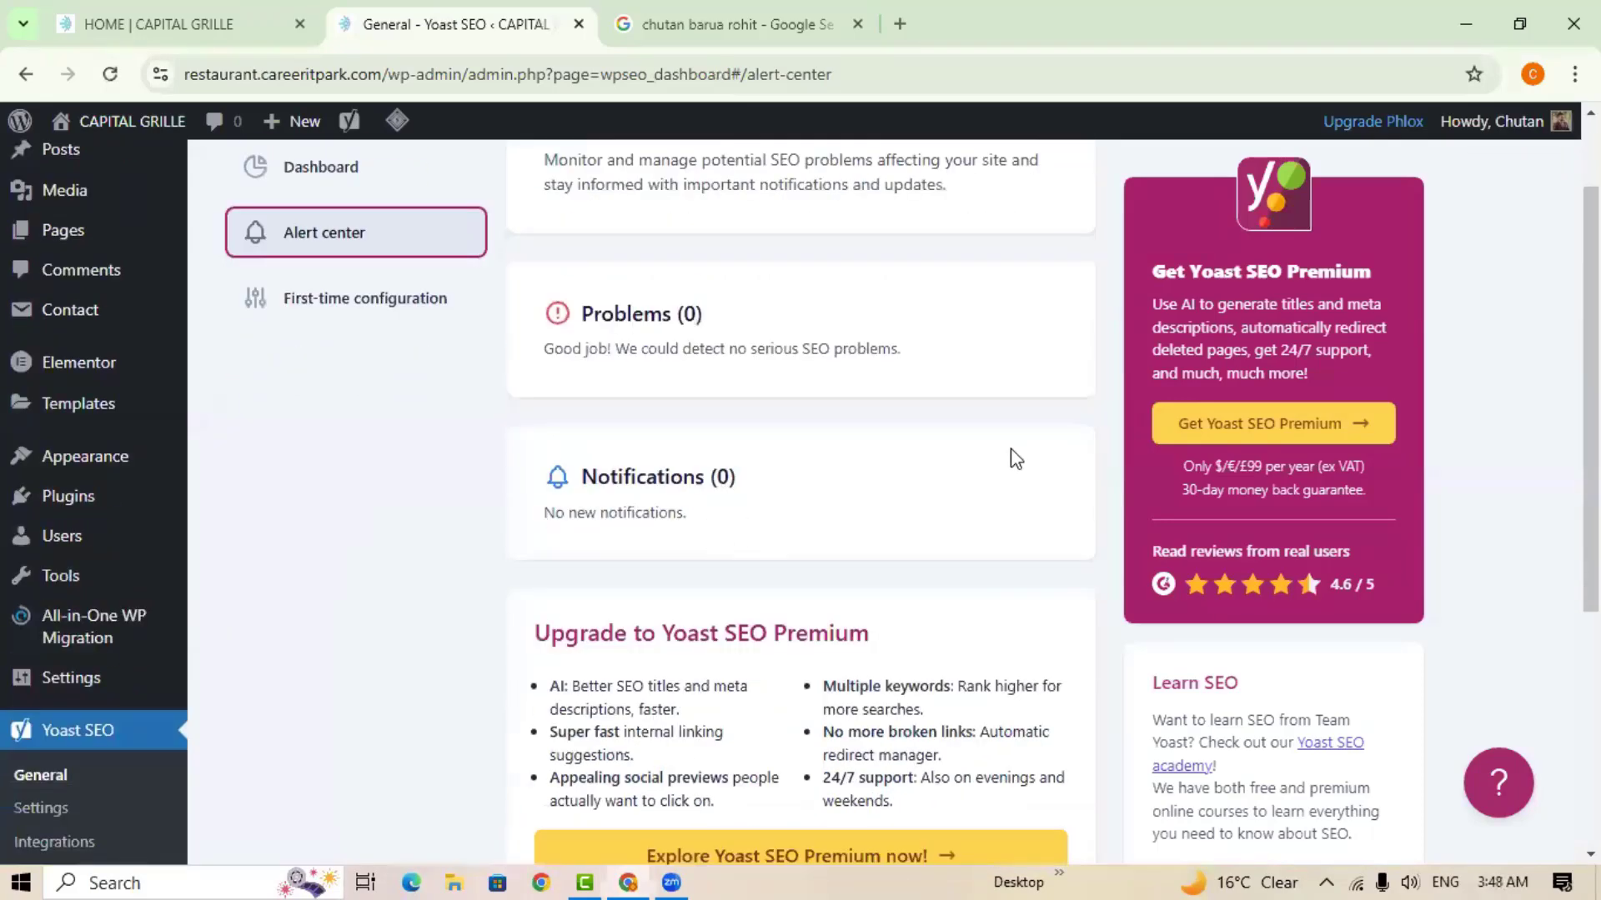
{"action": "left_click", "coordinate": [334, 310]}
{"action": "scroll", "coordinate": [875, 468], "scroll_direction": "down", "scroll_amount": 4}
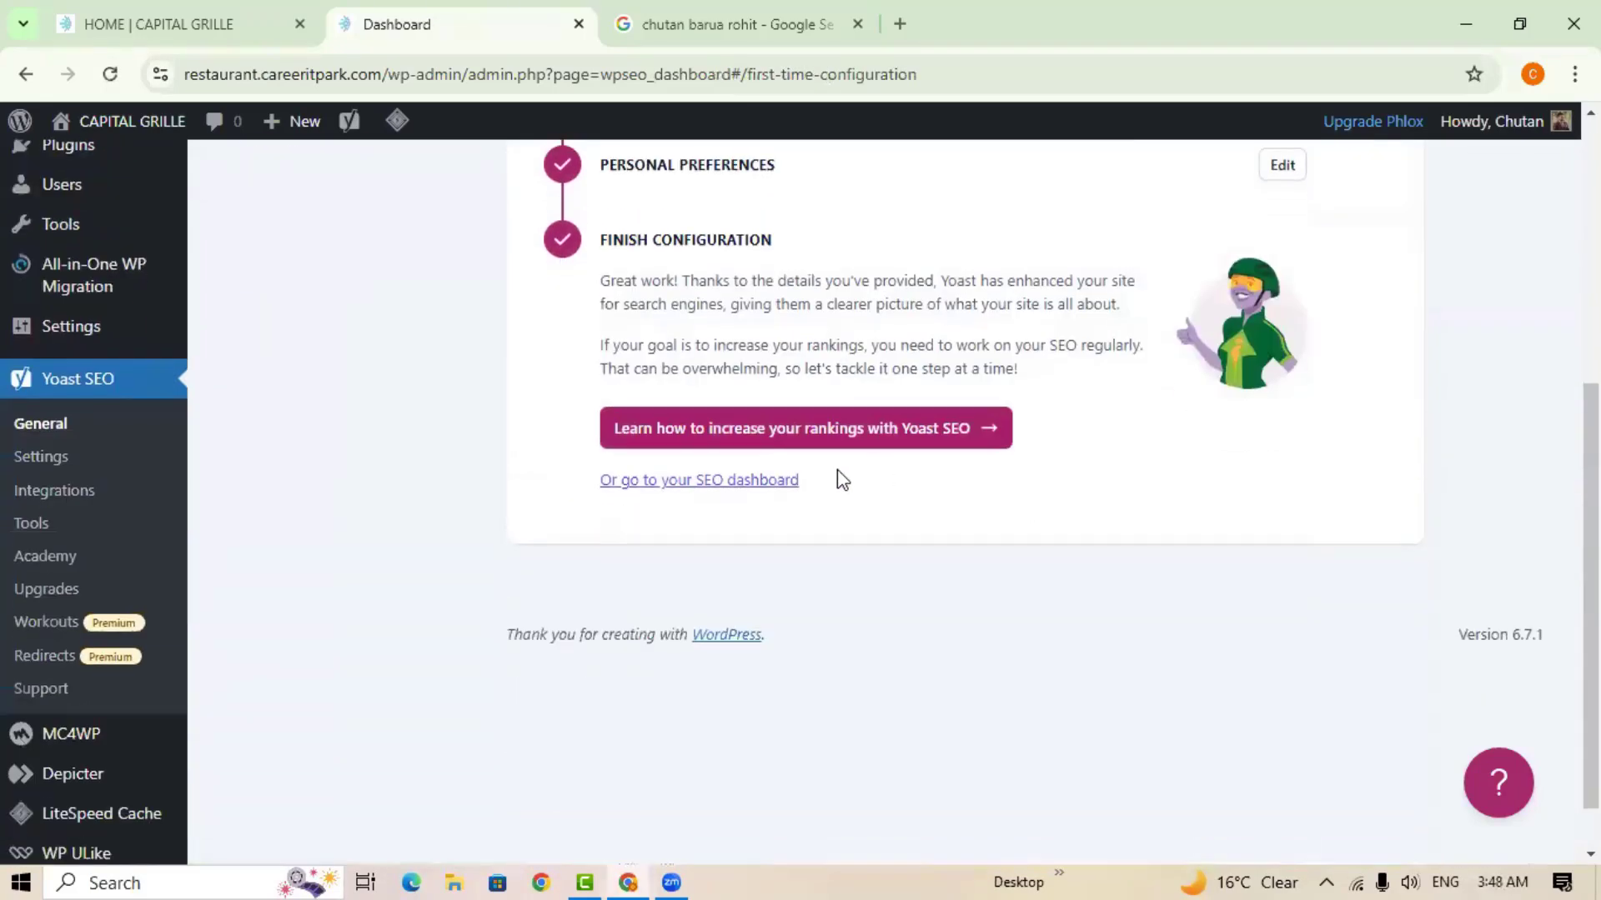
{"action": "scroll", "coordinate": [752, 360], "scroll_direction": "up", "scroll_amount": 4}
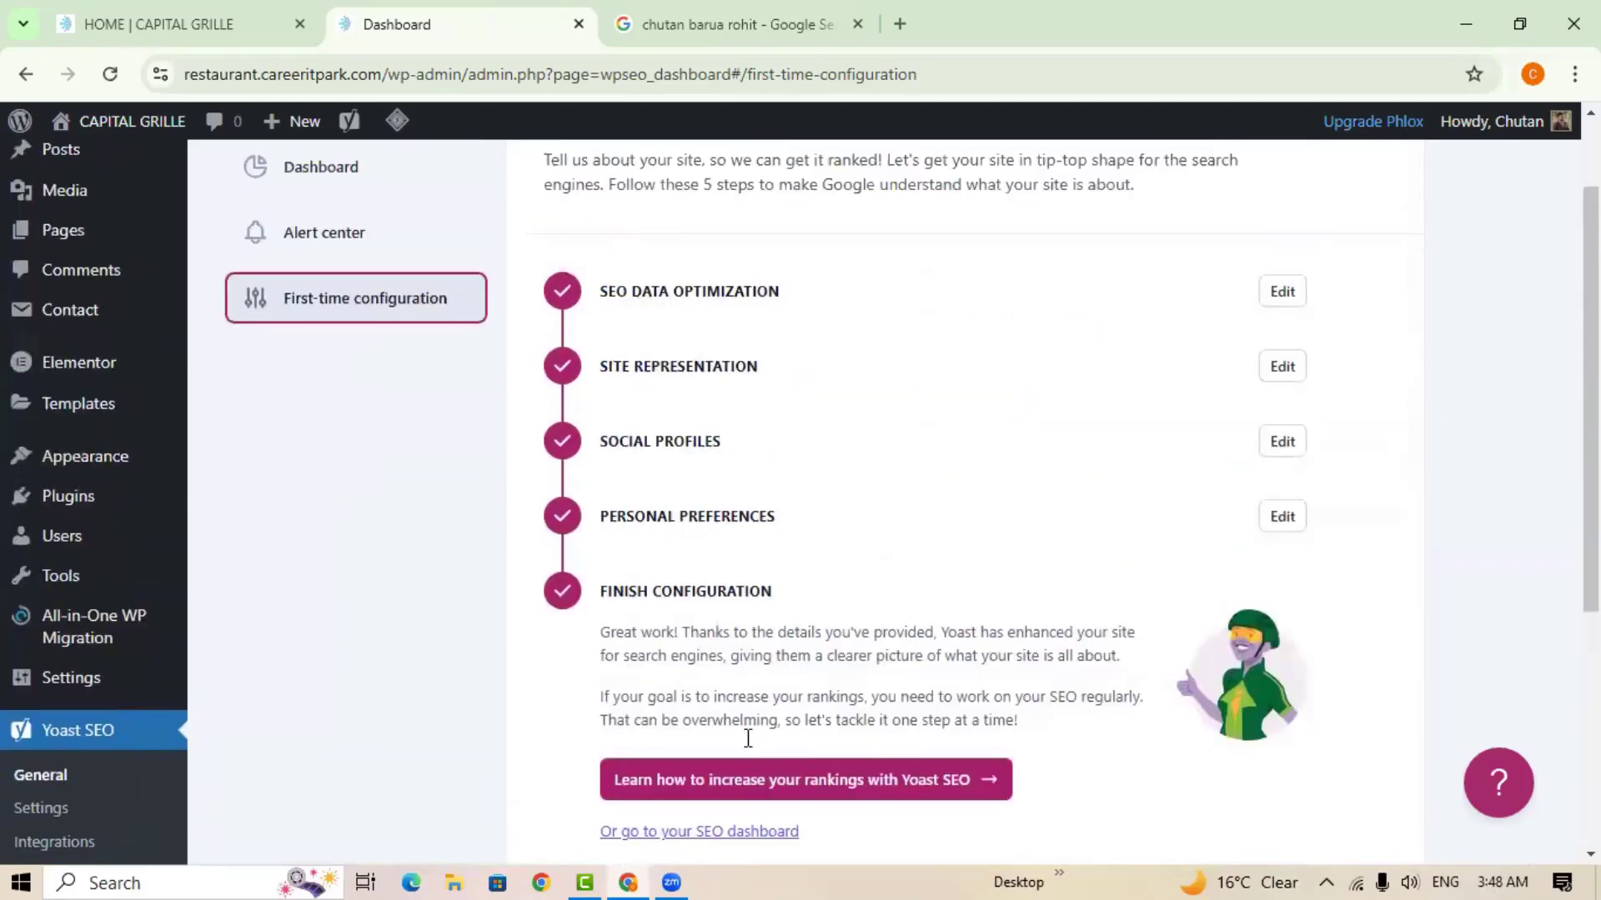
{"action": "scroll", "coordinate": [761, 833], "scroll_direction": "down", "scroll_amount": 3}
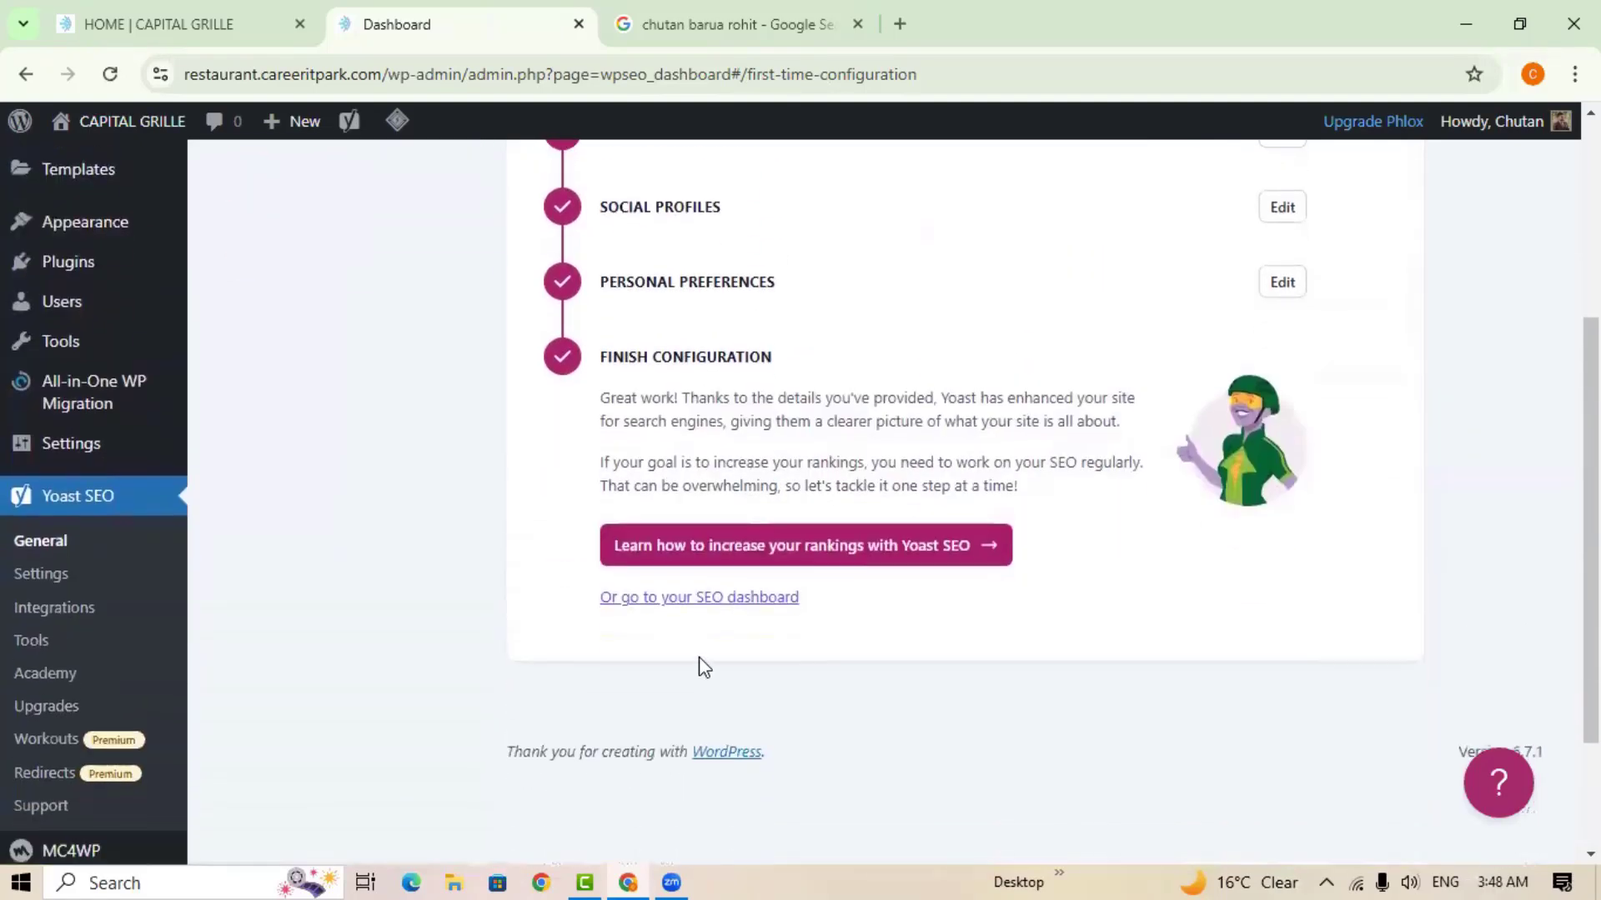
Go from the finished first-time configuration to the SEO dashboard and look over its scores.
{"action": "left_click", "coordinate": [692, 597]}
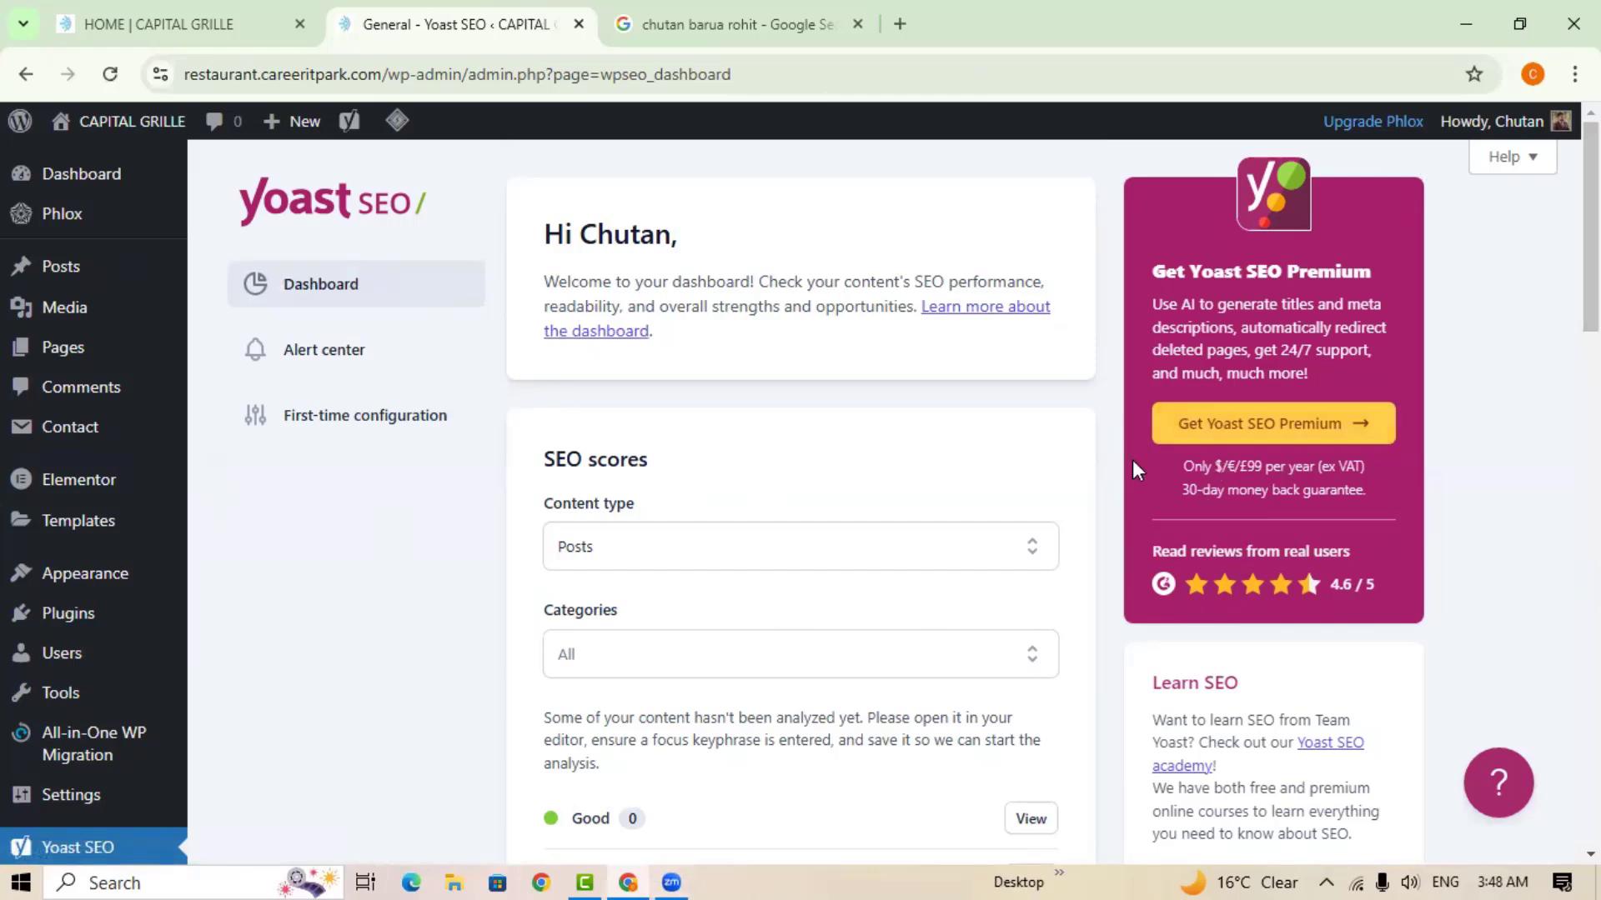
{"action": "scroll", "coordinate": [1132, 459], "scroll_direction": "down", "scroll_amount": 4}
{"action": "scroll", "coordinate": [1412, 473], "scroll_direction": "up", "scroll_amount": 4}
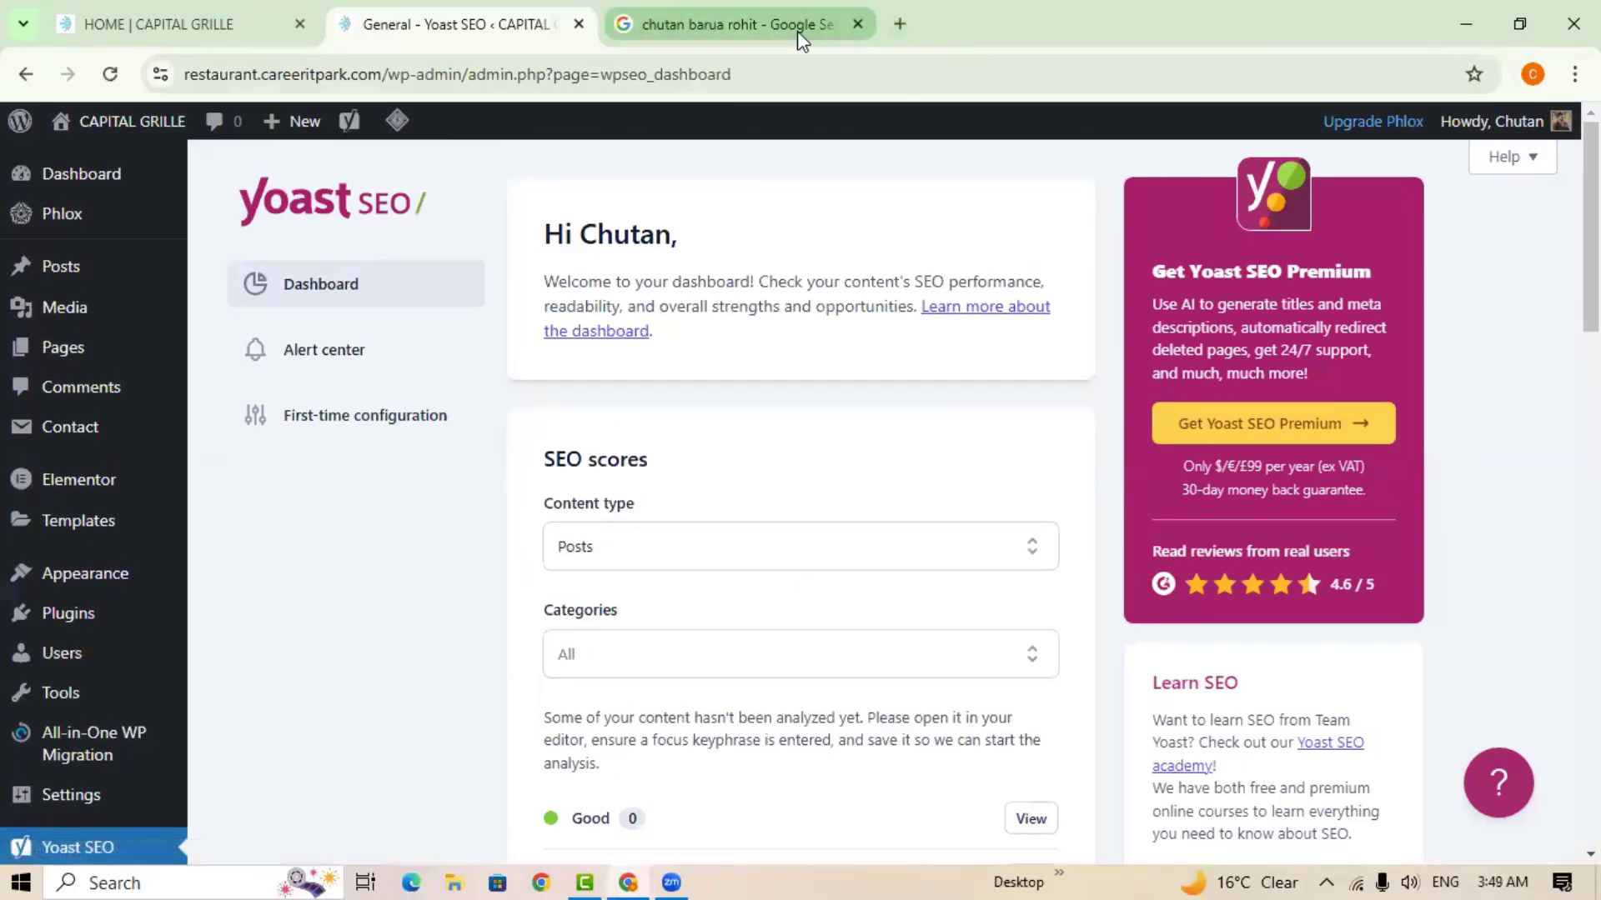
Search Google for chatgpt in a new tab and launch ChatGPT from OpenAI's Introducing ChatGPT page.
{"action": "left_click", "coordinate": [902, 25]}
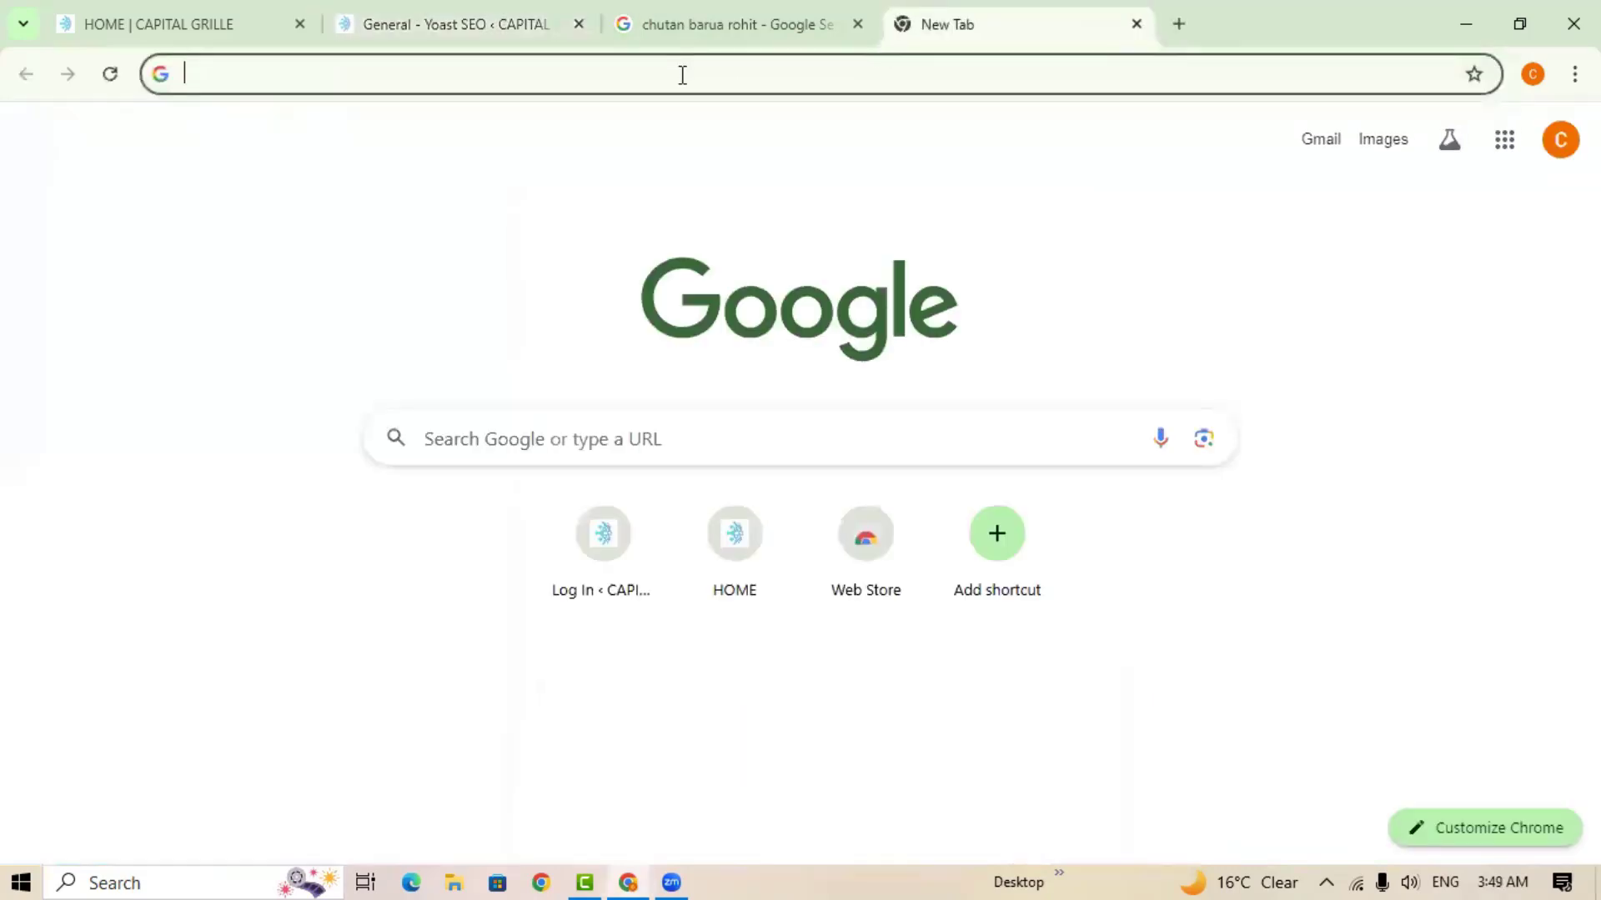
{"action": "type", "text": "chat"}
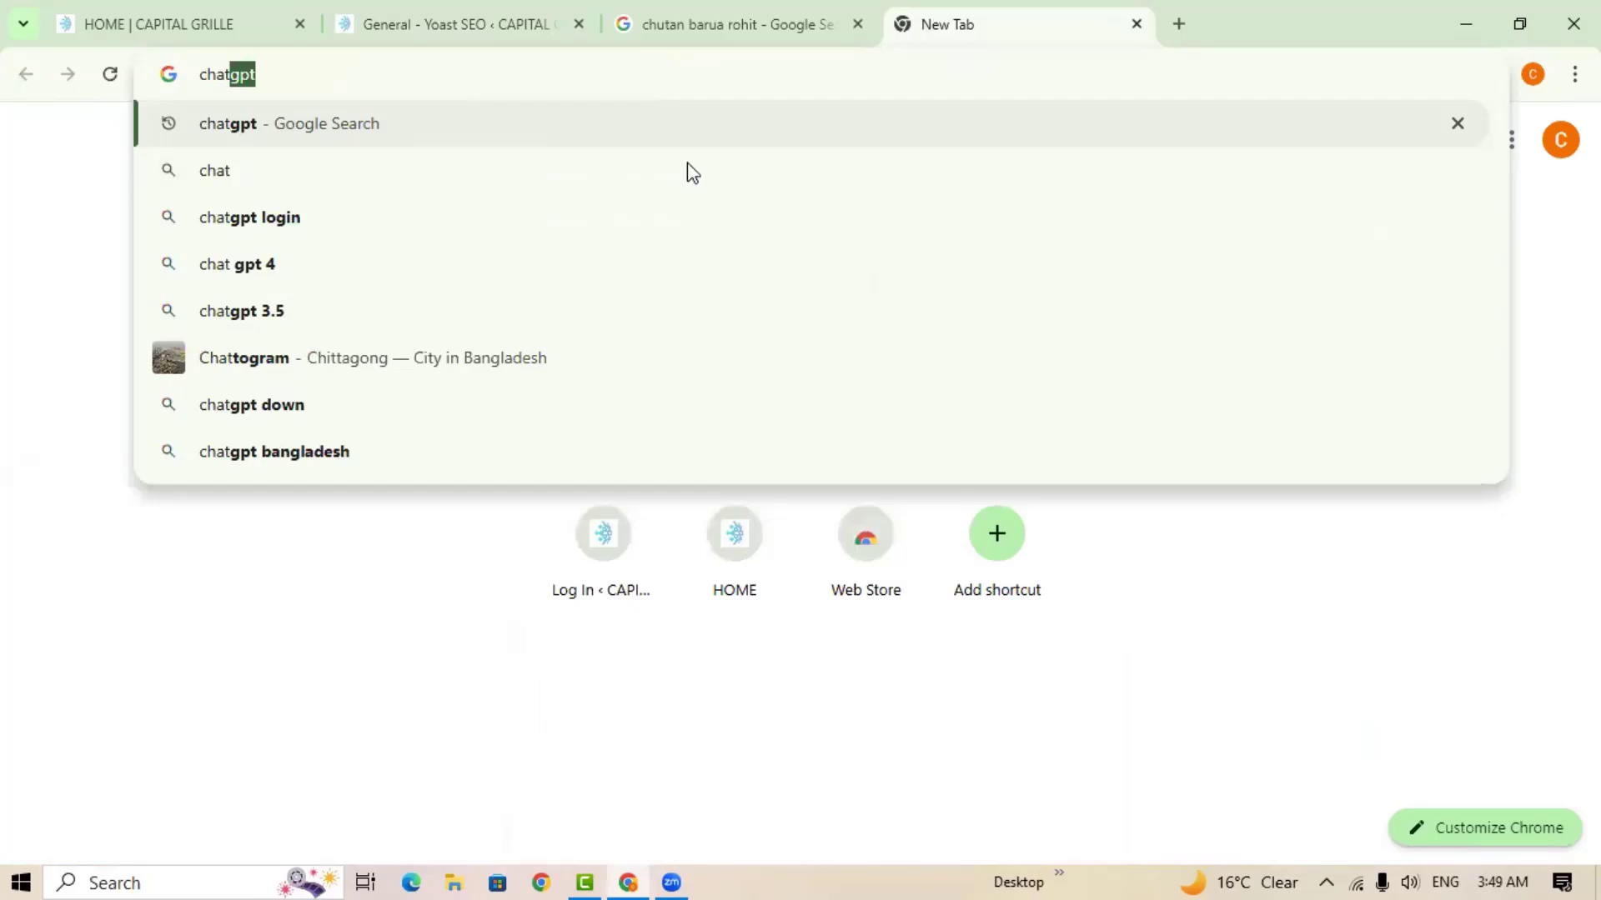
{"action": "left_click", "coordinate": [603, 115]}
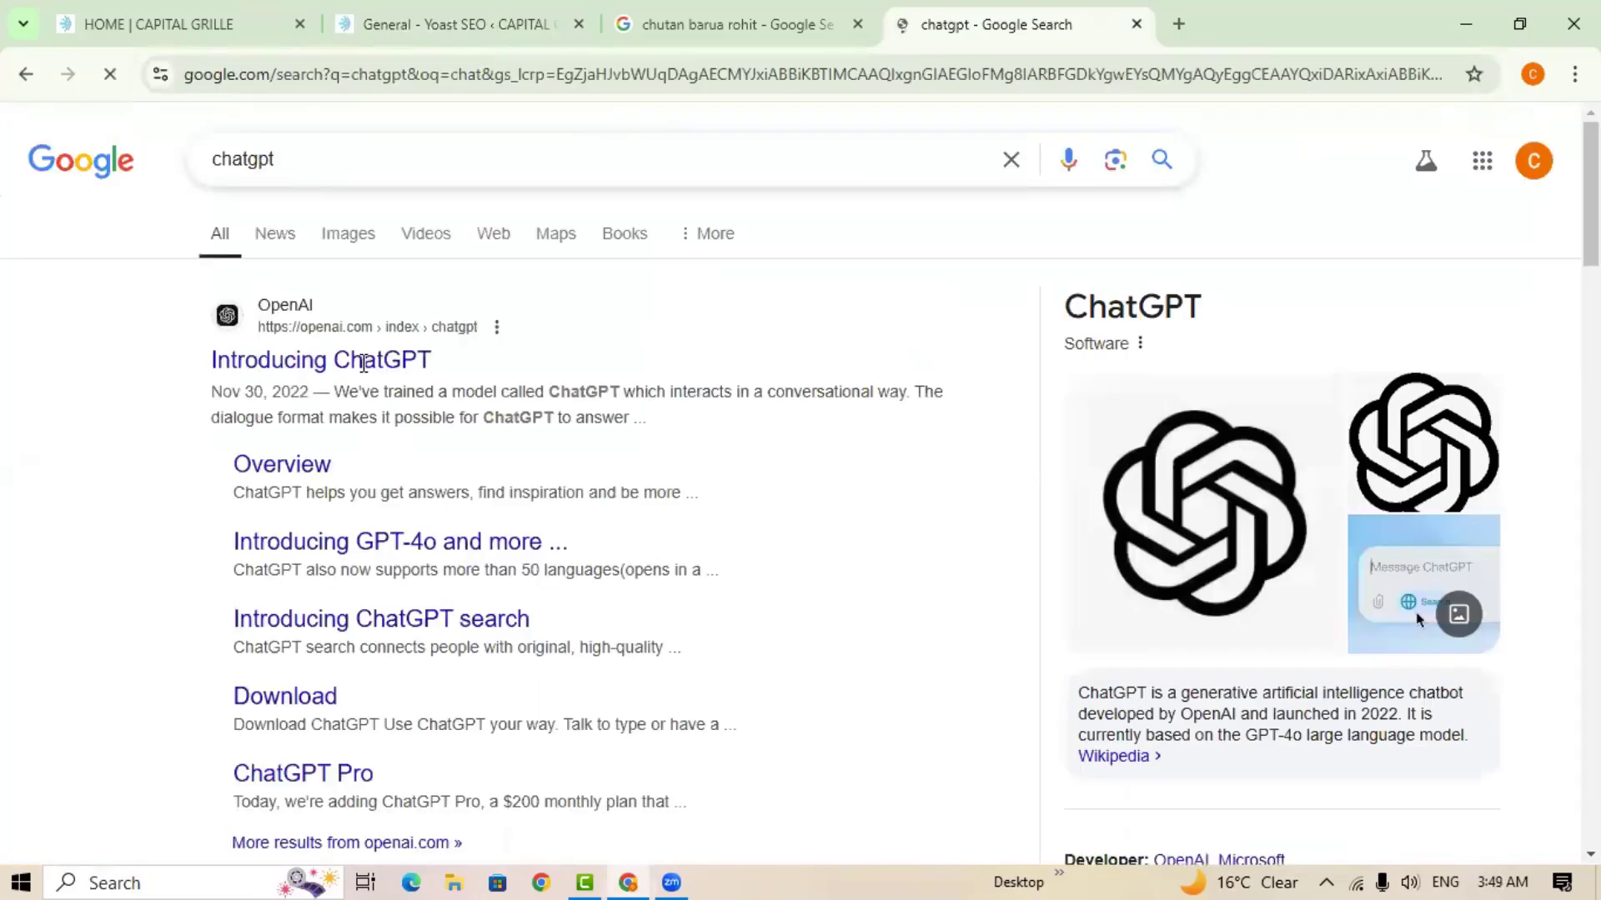
{"action": "left_click", "coordinate": [364, 365]}
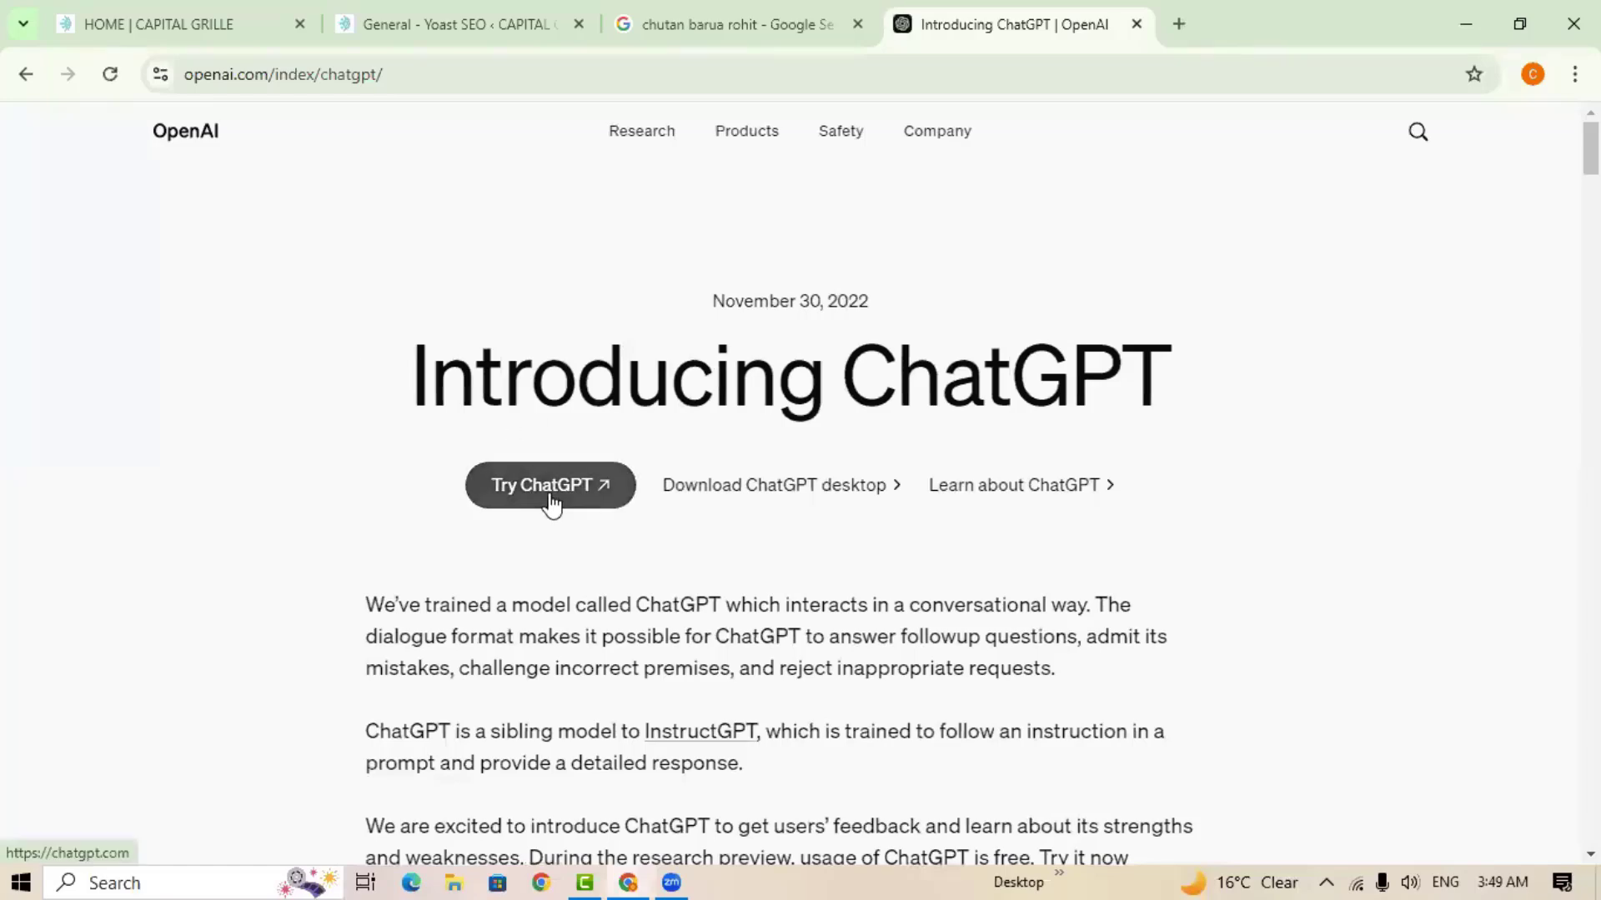
{"action": "left_click", "coordinate": [550, 500]}
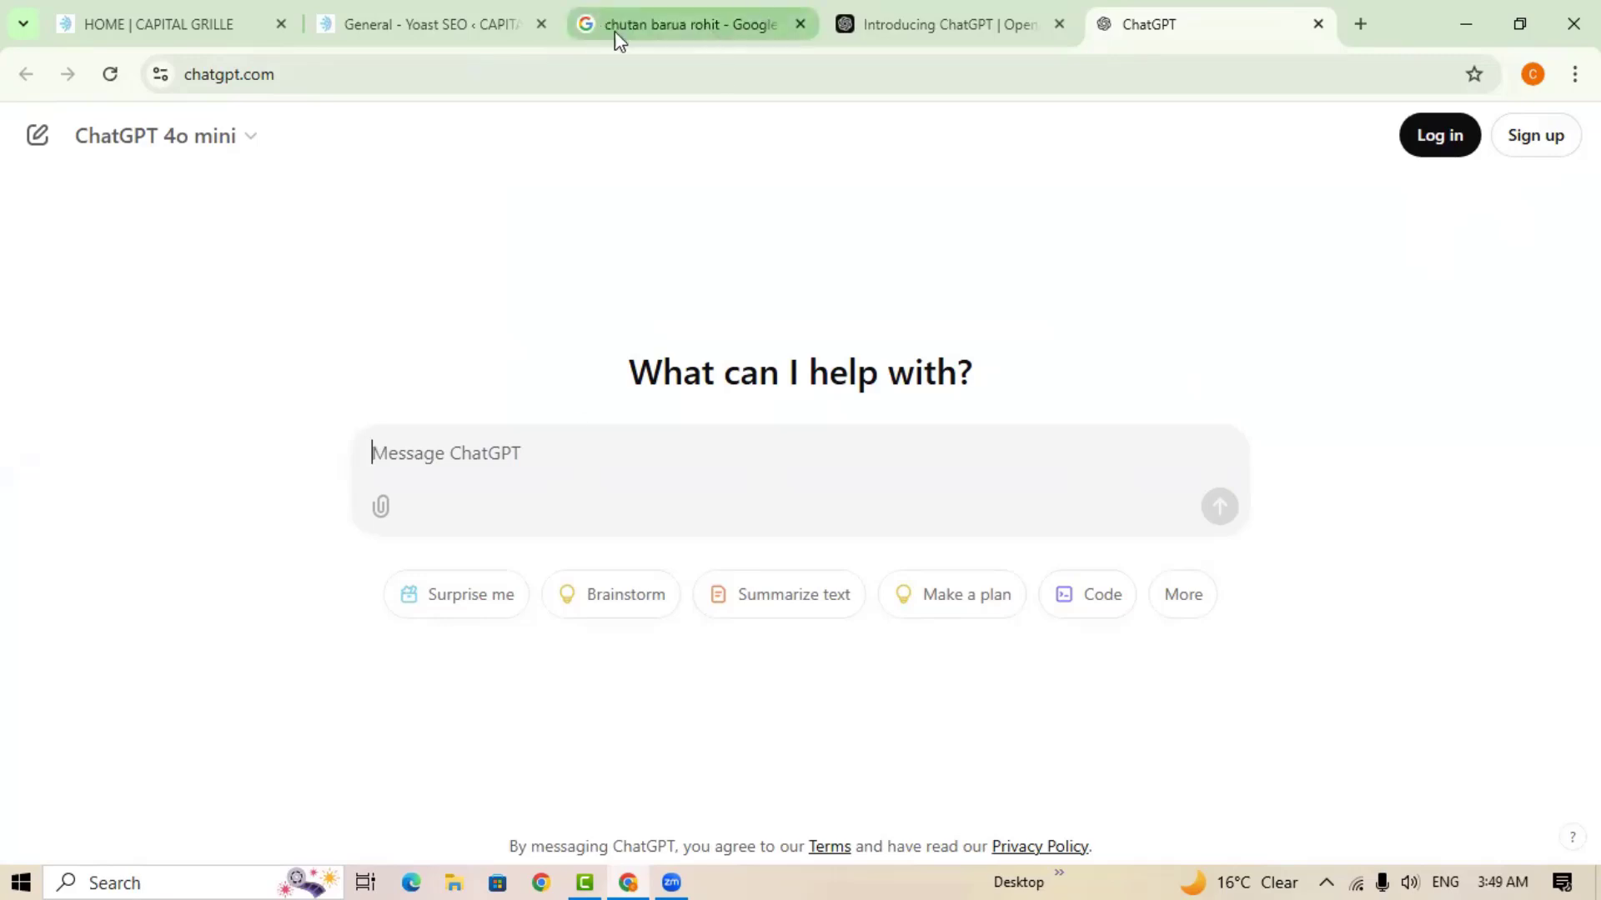
Switch to Google Docs in a new tab and open the recent untitled document last opened Jan 23, 2025.
{"action": "left_click", "coordinate": [1362, 27]}
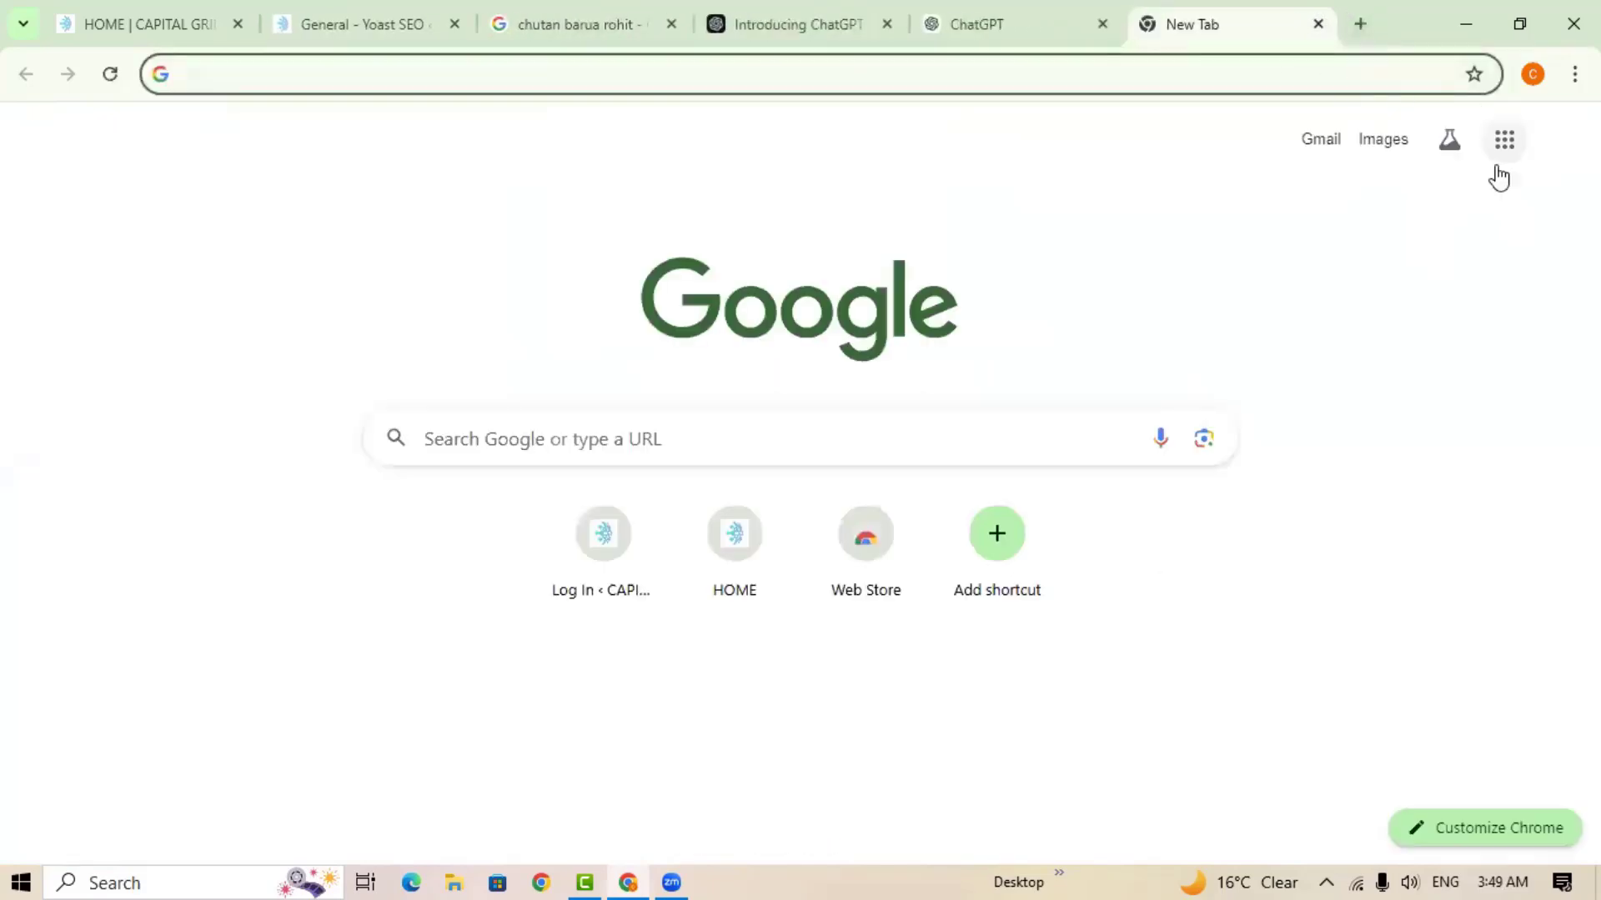
{"action": "left_click", "coordinate": [1504, 151]}
{"action": "left_click", "coordinate": [1398, 282]}
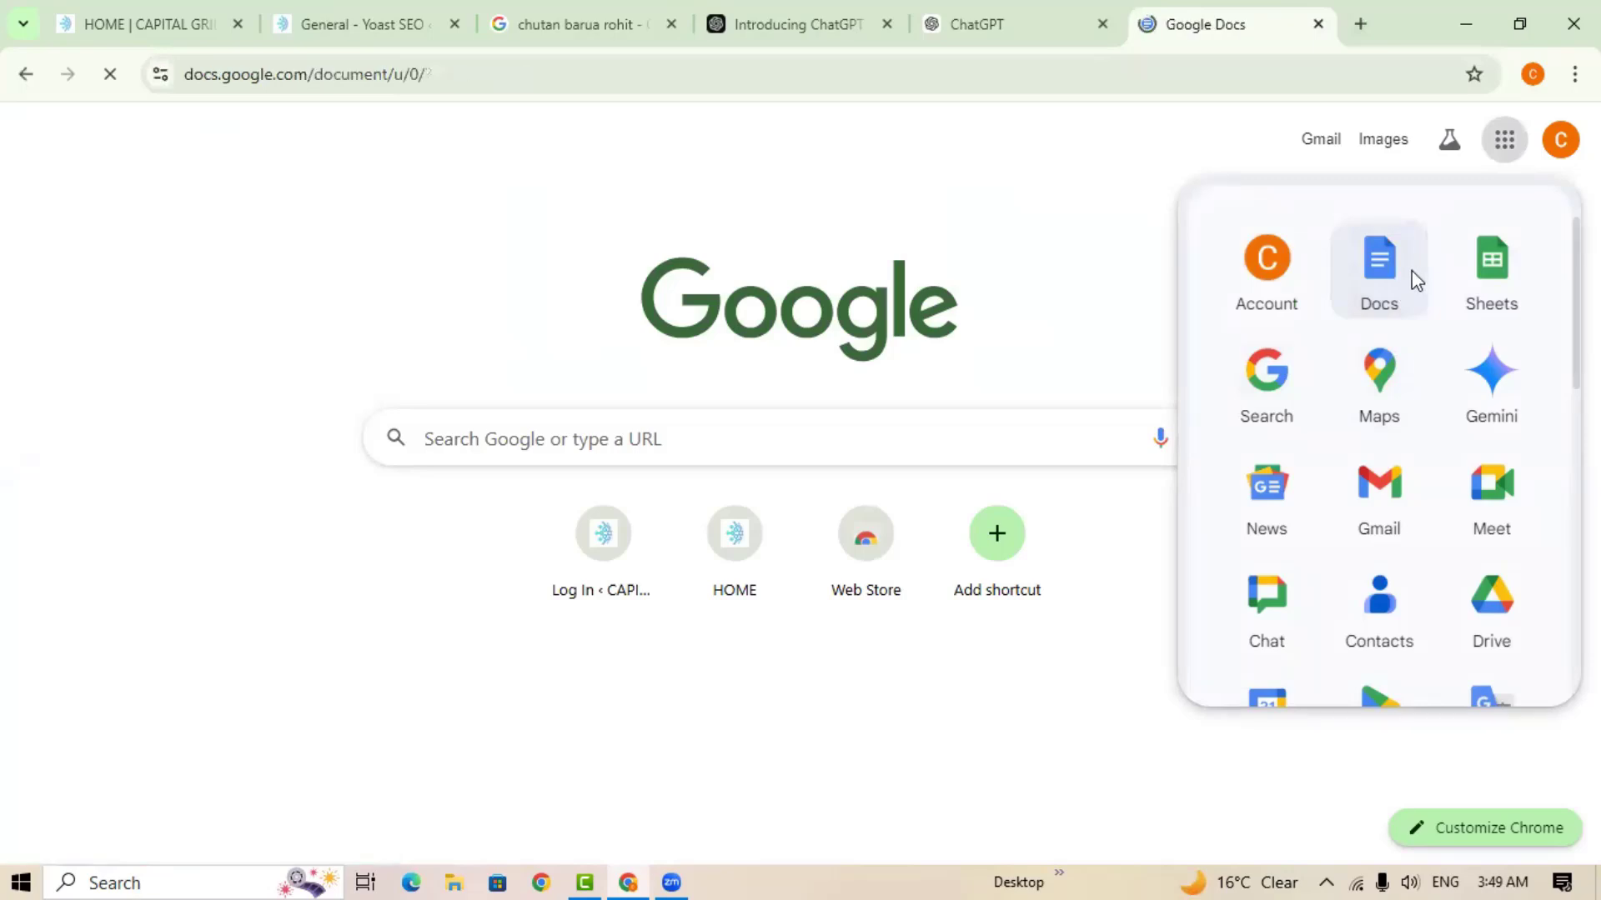
{"action": "scroll", "coordinate": [1142, 513], "scroll_direction": "down", "scroll_amount": 2}
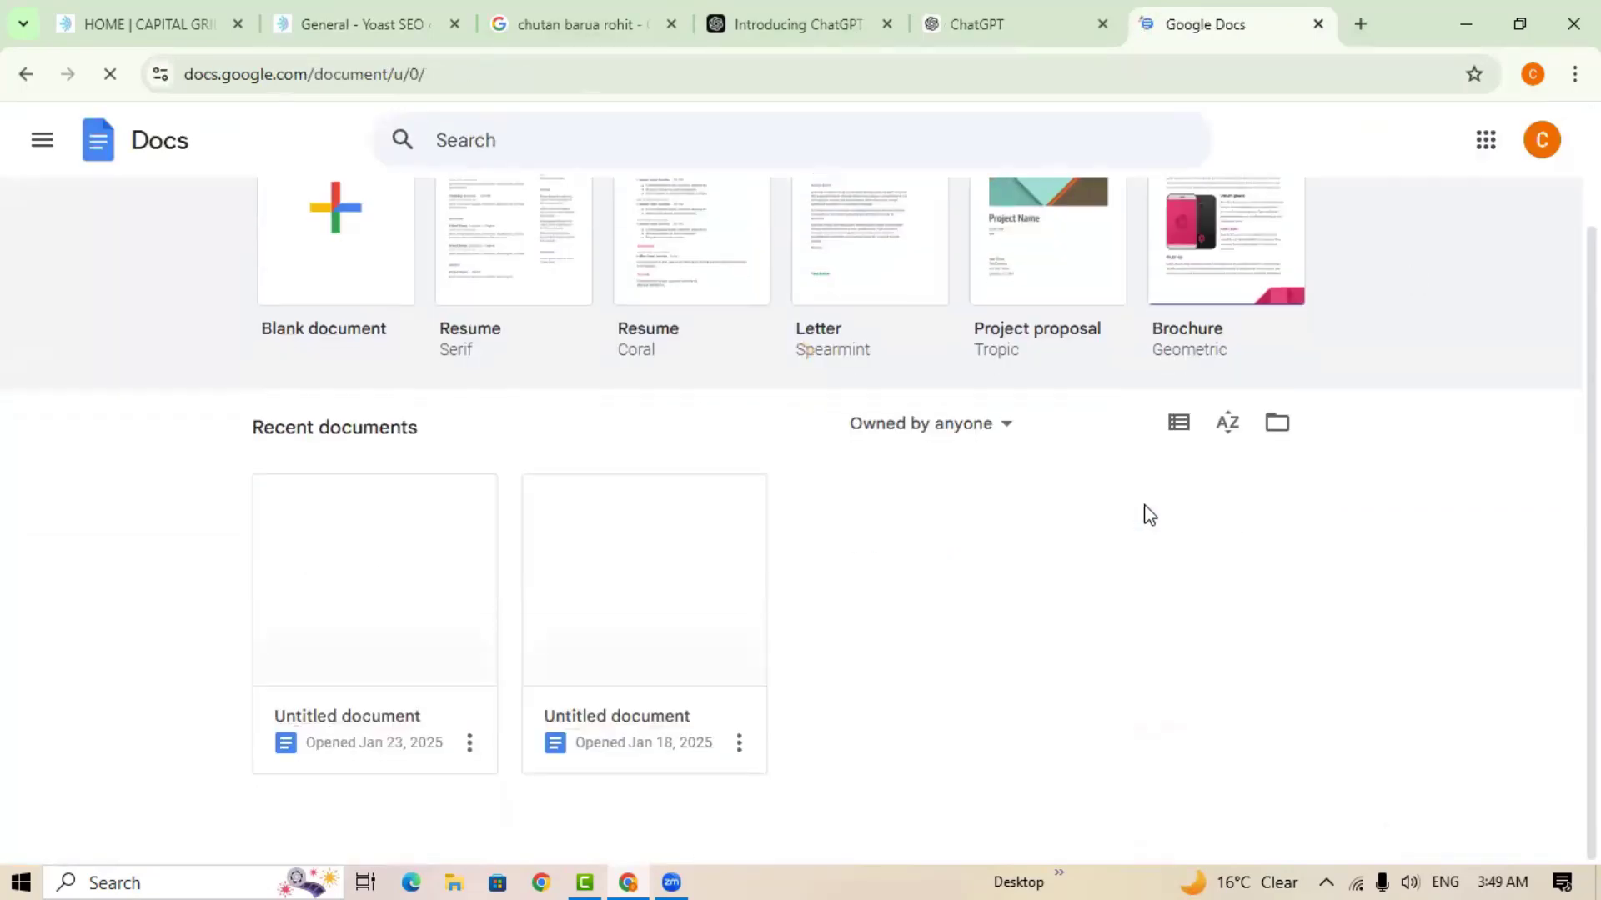
{"action": "scroll", "coordinate": [399, 684], "scroll_direction": "up", "scroll_amount": 1}
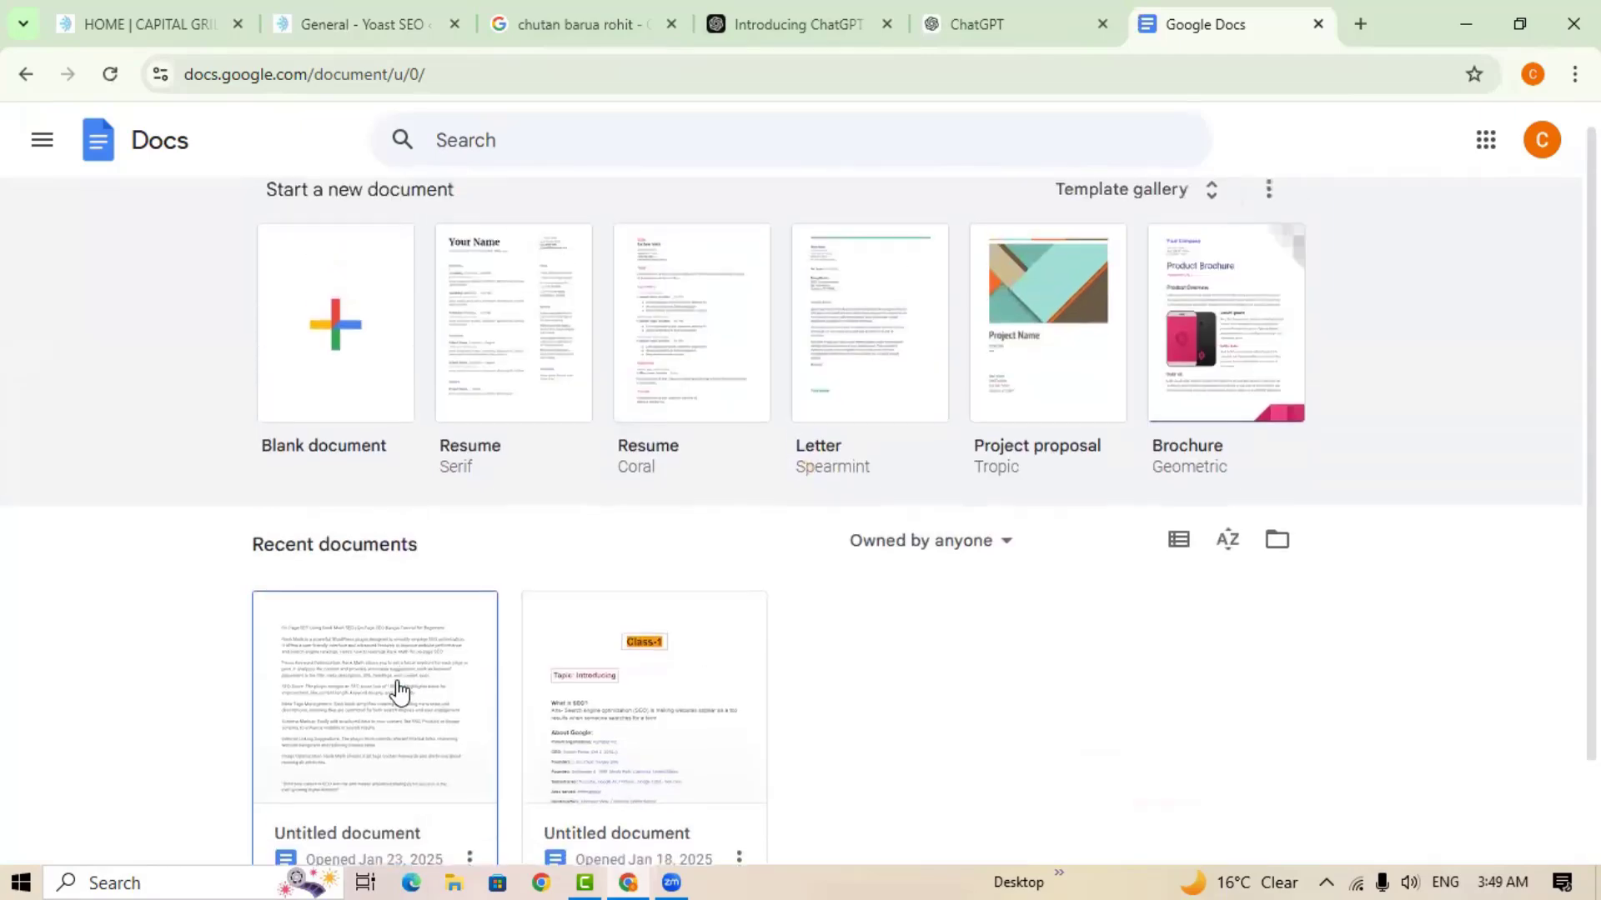
{"action": "scroll", "coordinate": [400, 694], "scroll_direction": "down", "scroll_amount": 1}
{"action": "left_click", "coordinate": [413, 654]}
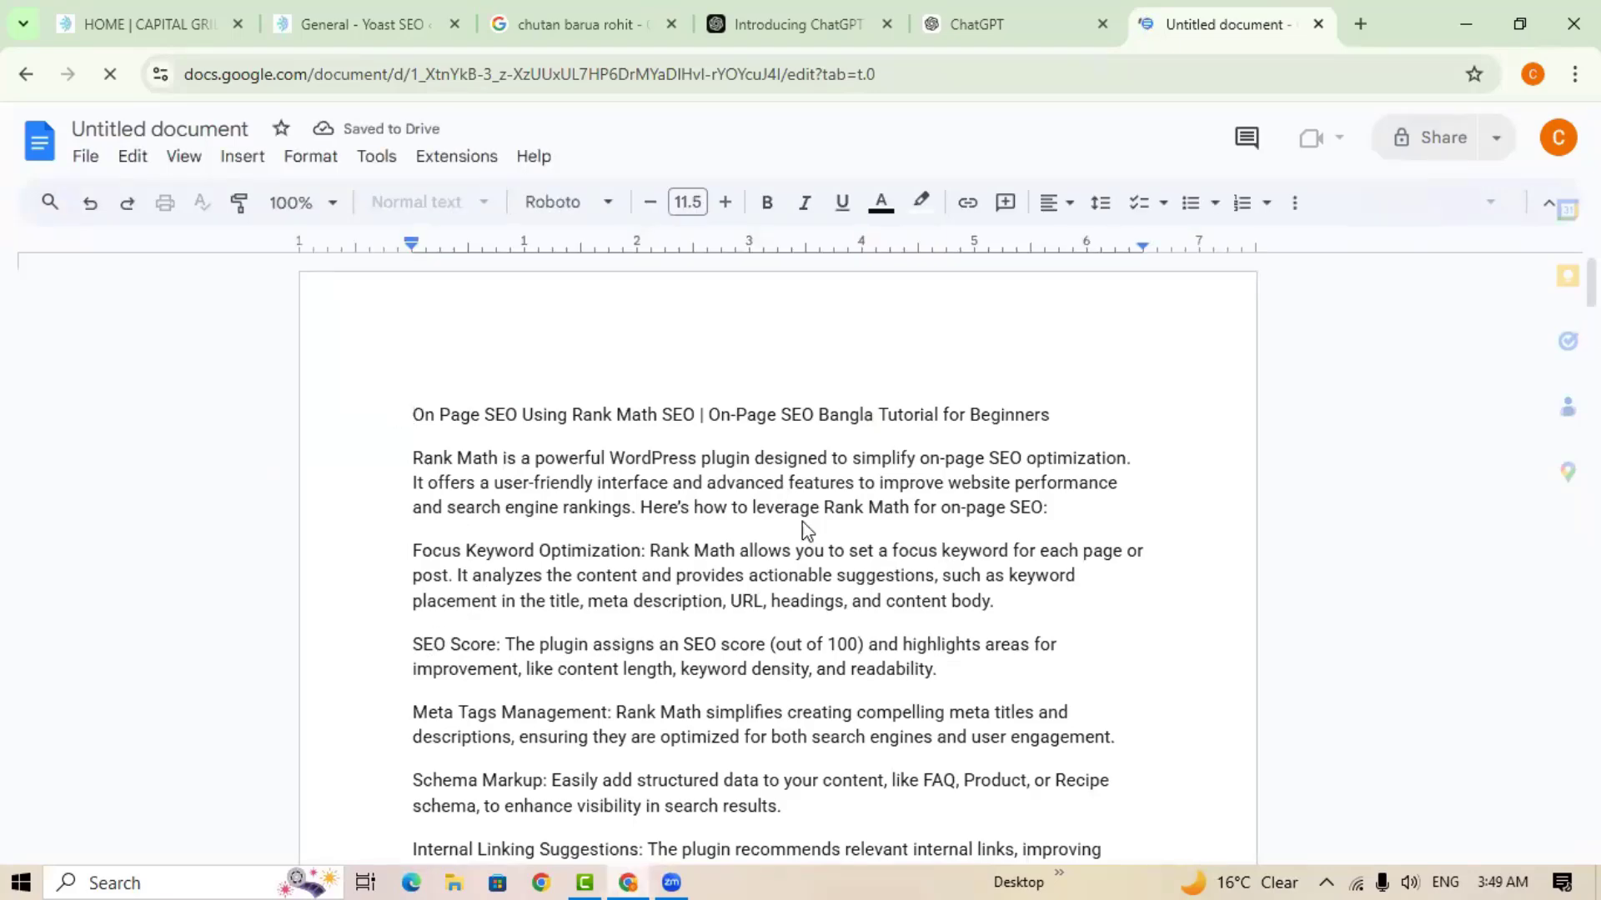
Delete the text from the second line of the SEO Score paragraph through the "Build your career in SEO" quote.
{"action": "scroll", "coordinate": [689, 495], "scroll_direction": "down", "scroll_amount": 5}
{"action": "scroll", "coordinate": [685, 494], "scroll_direction": "down", "scroll_amount": 4}
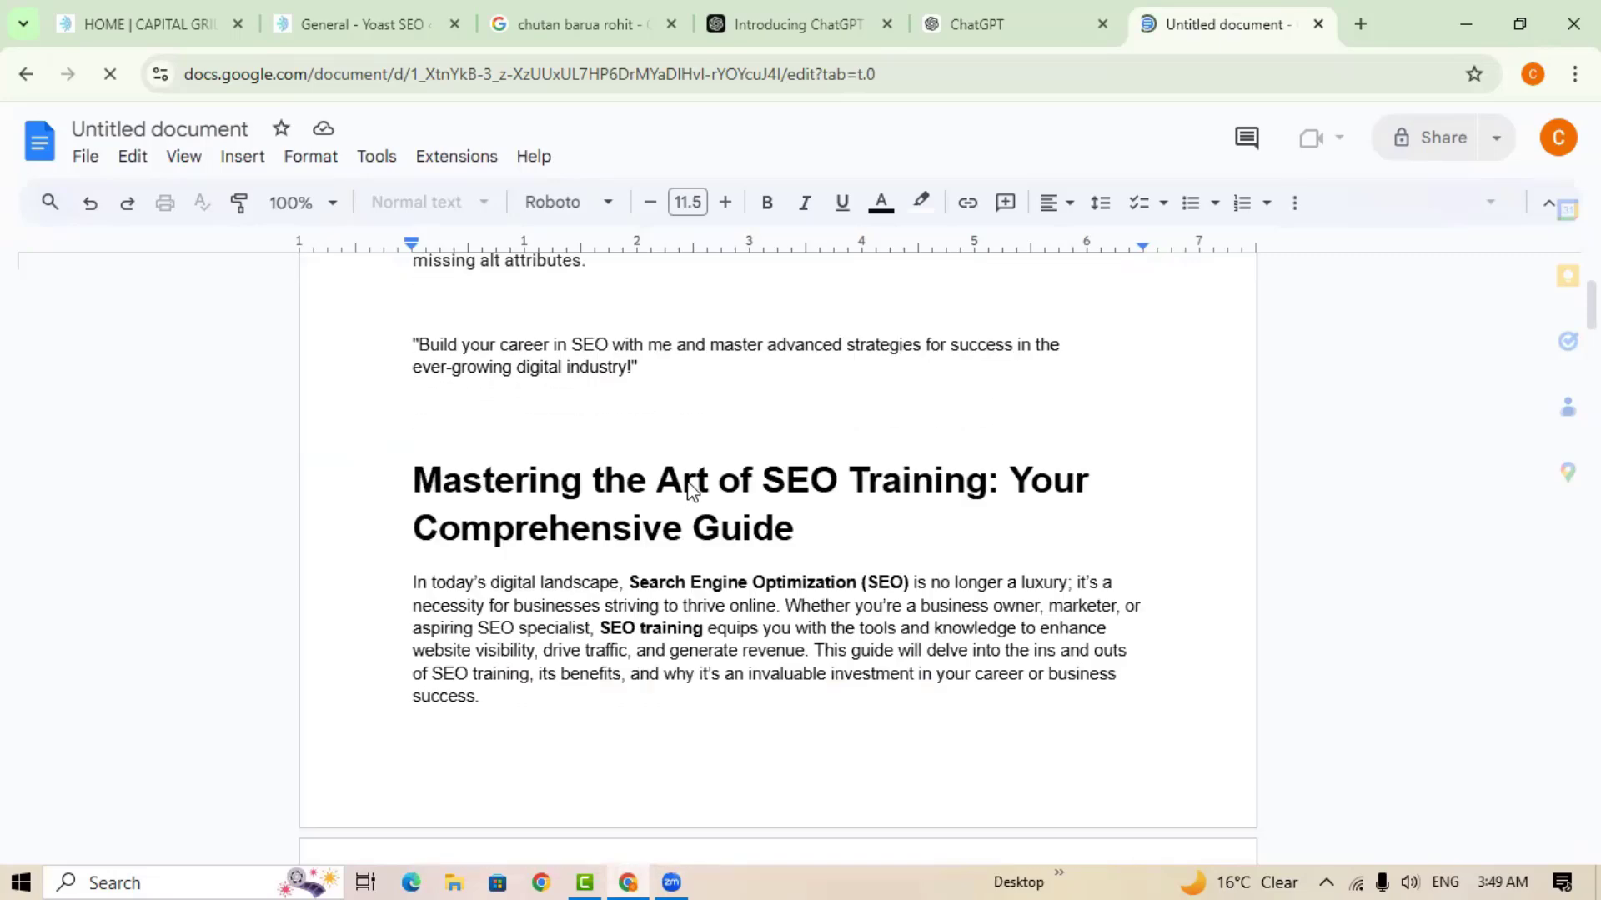
{"action": "scroll", "coordinate": [1042, 545], "scroll_direction": "up", "scroll_amount": 3}
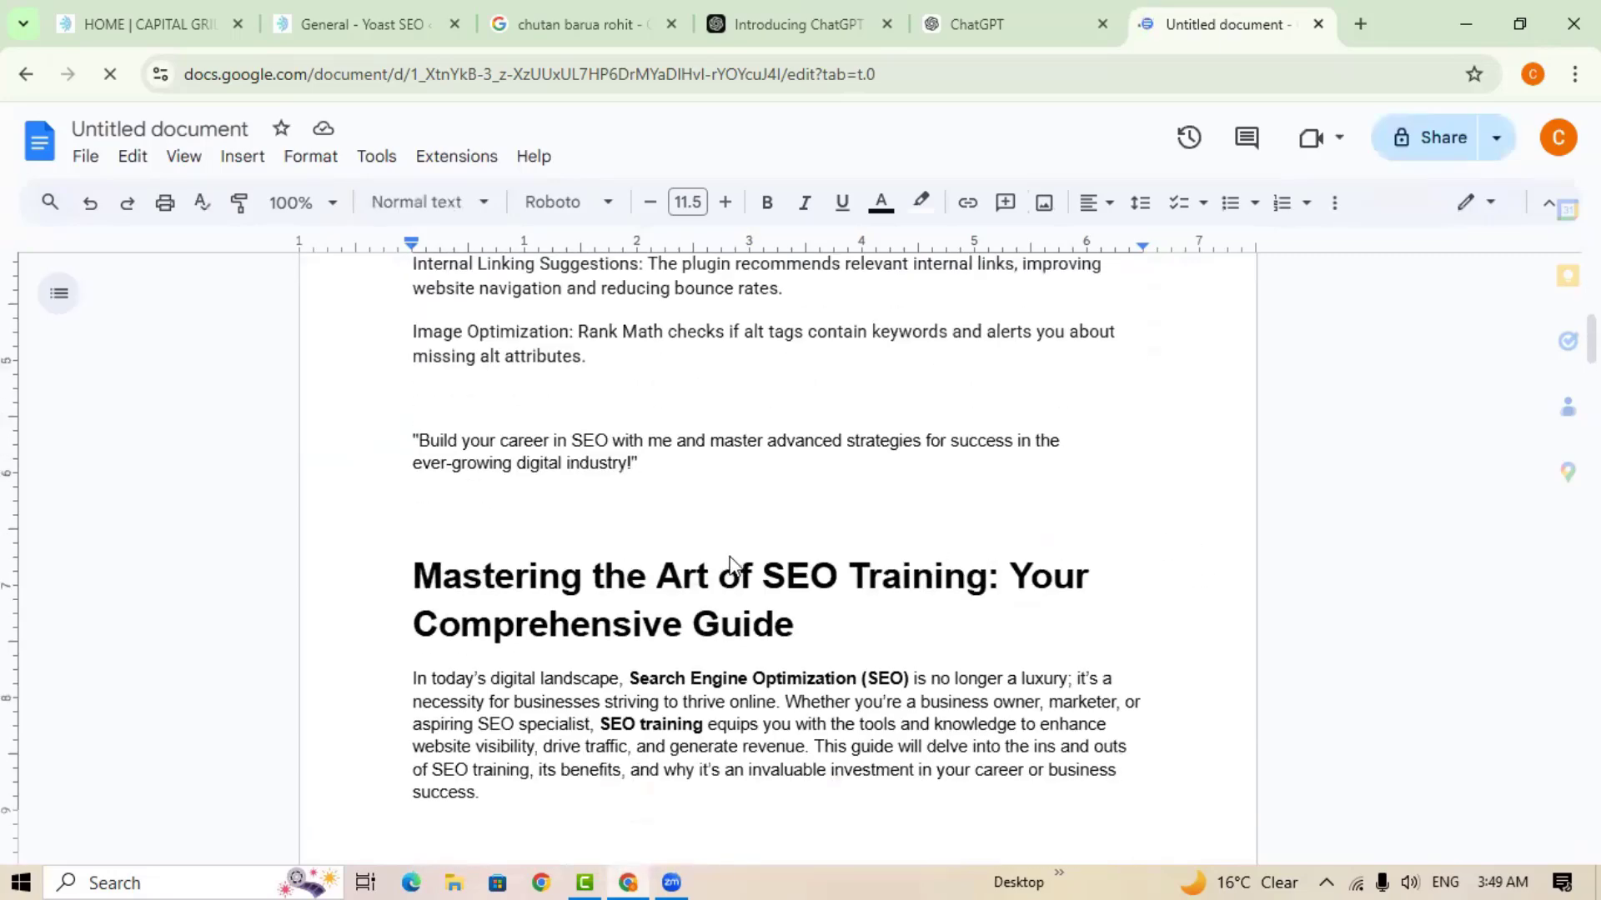
{"action": "scroll", "coordinate": [735, 562], "scroll_direction": "up", "scroll_amount": 3}
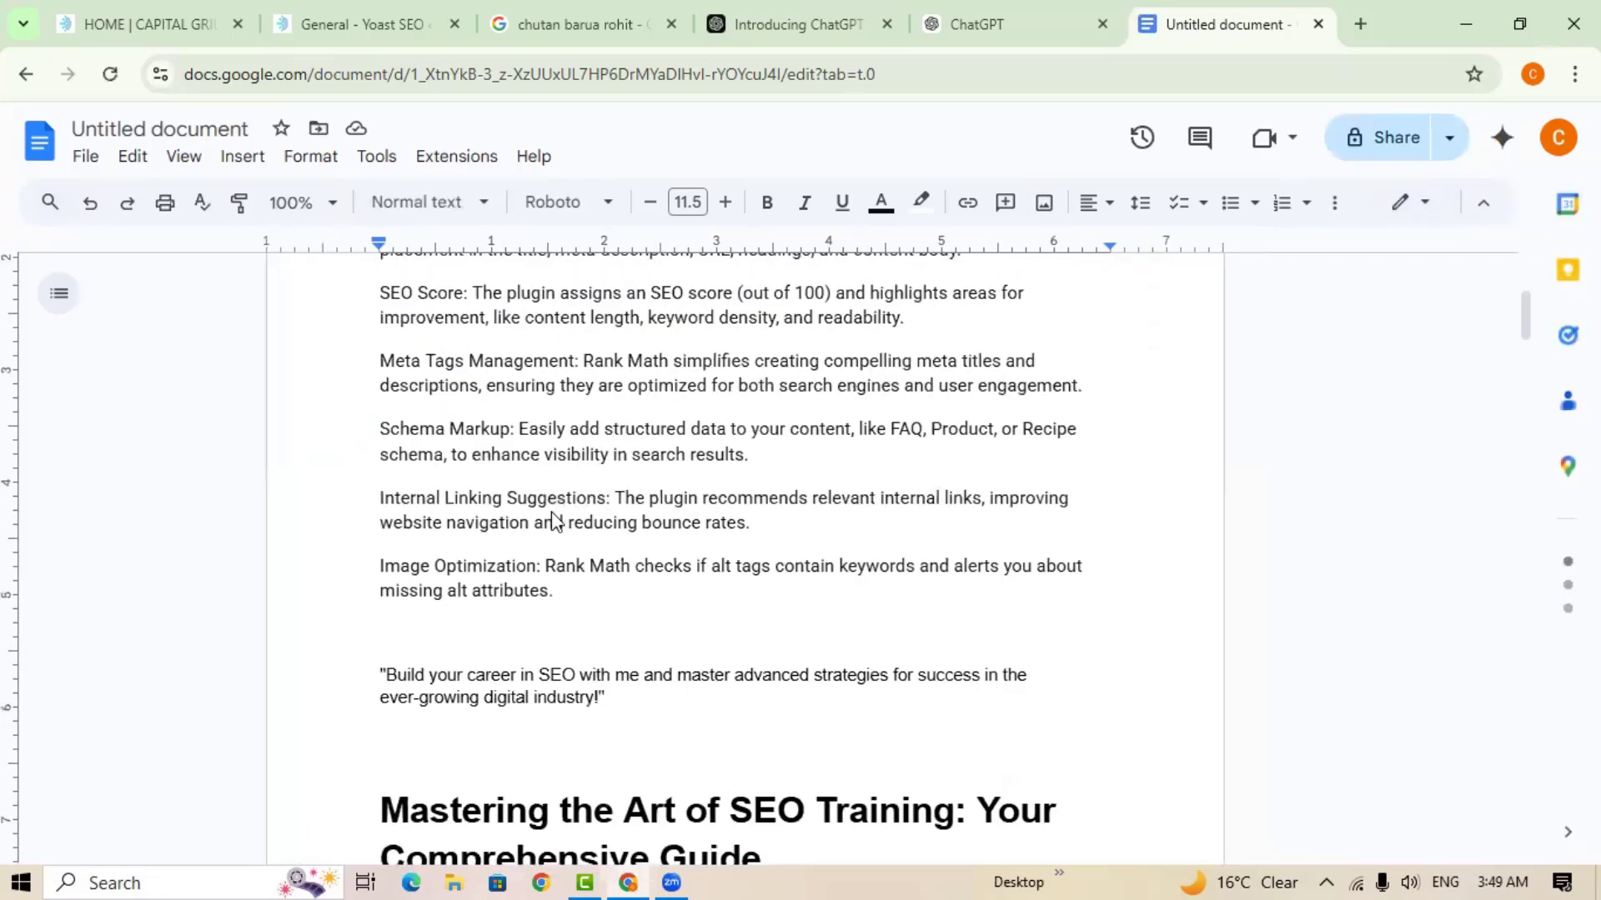
{"action": "scroll", "coordinate": [557, 522], "scroll_direction": "up", "scroll_amount": 4}
{"action": "scroll", "coordinate": [557, 522], "scroll_direction": "down", "scroll_amount": 4}
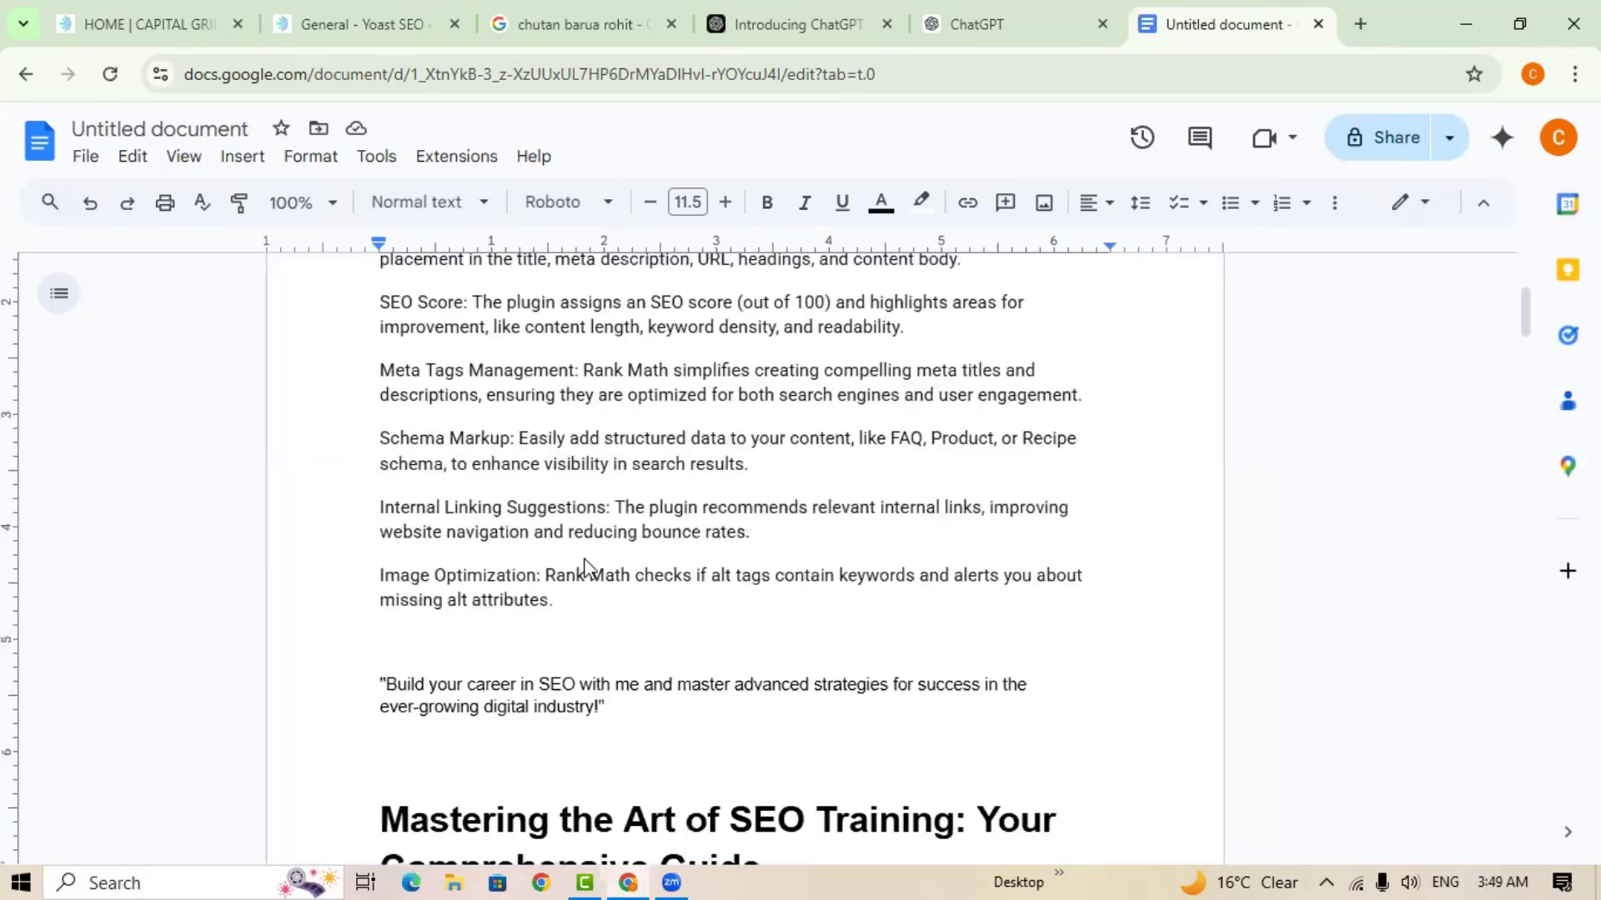
{"action": "left_click_drag", "start_coordinate": [627, 699], "coordinate": [333, 325]}
{"action": "scroll", "coordinate": [338, 326], "scroll_direction": "up", "scroll_amount": 4}
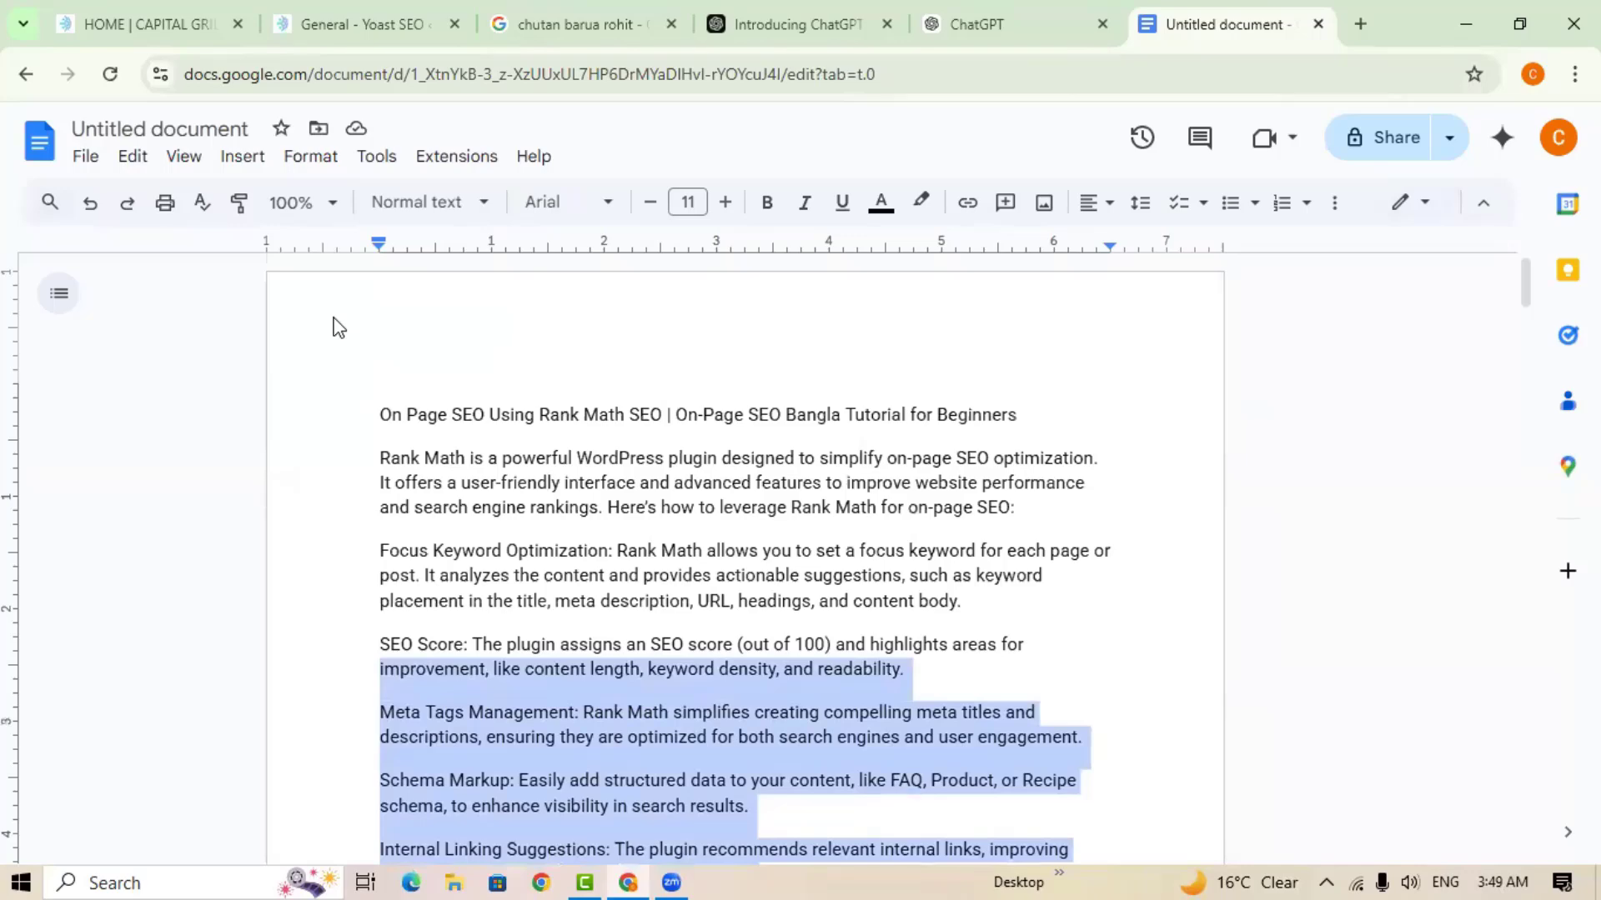
{"action": "key", "text": "BackSpace"}
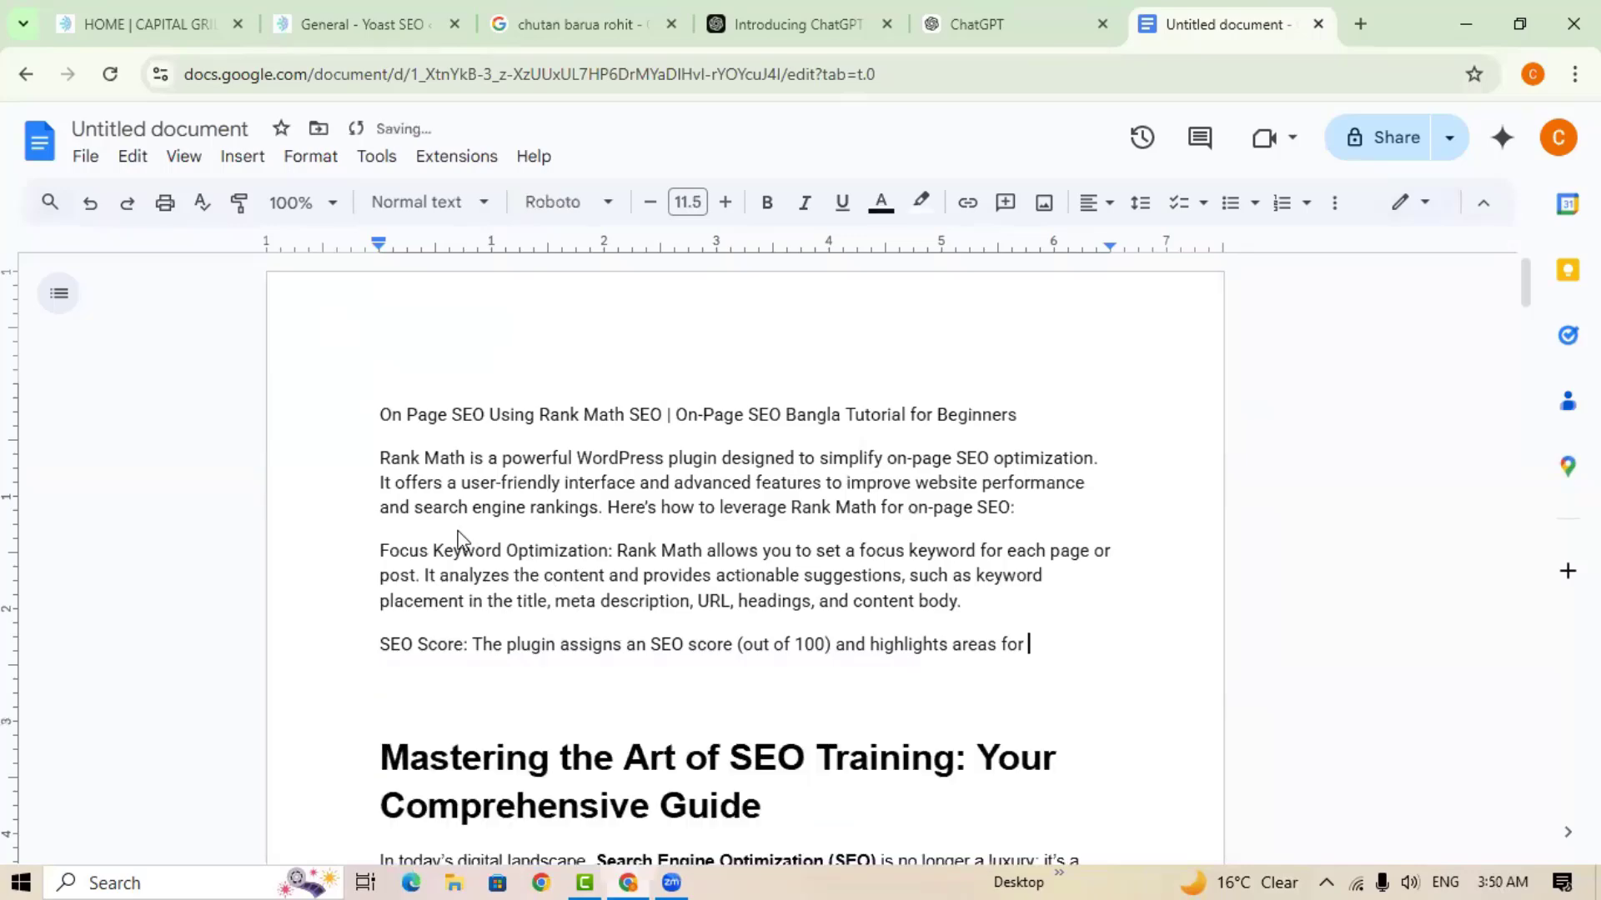
Delete the remaining Rank Math text and blank lines above the "Mastering the Art of SEO Training" heading.
{"action": "left_click", "coordinate": [360, 414]}
{"action": "left_click", "coordinate": [1167, 700], "text": "shift"}
{"action": "key", "text": "BackSpace"}
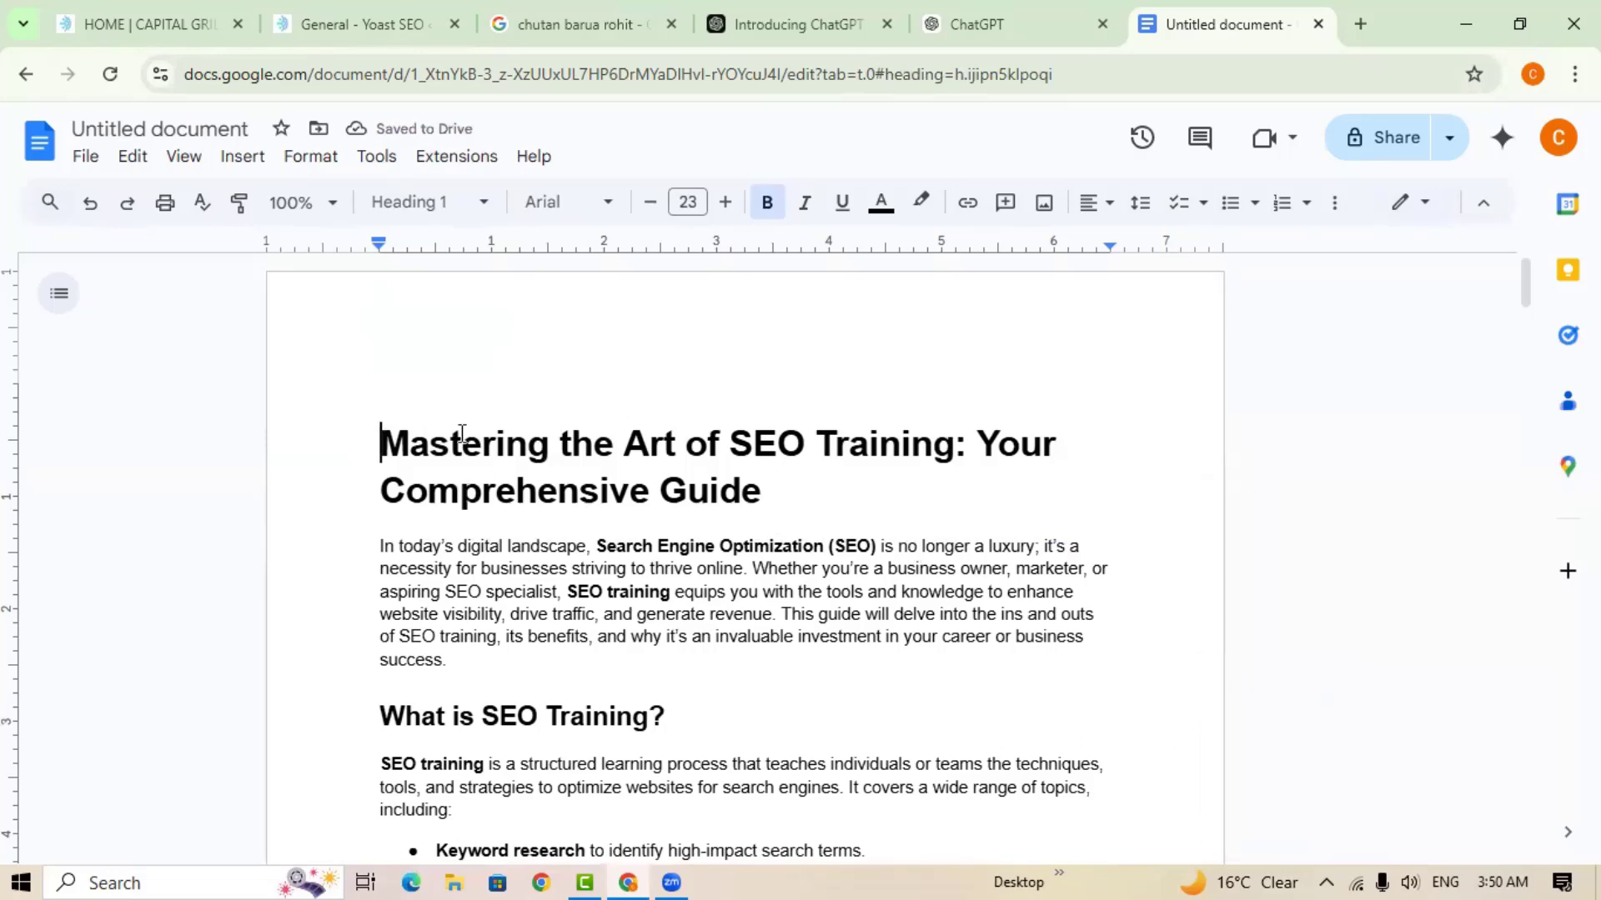
Look over the SEO training article, switch to the WordPress admin, and start a new post from the posts list.
{"action": "scroll", "coordinate": [904, 566], "scroll_direction": "down", "scroll_amount": 15}
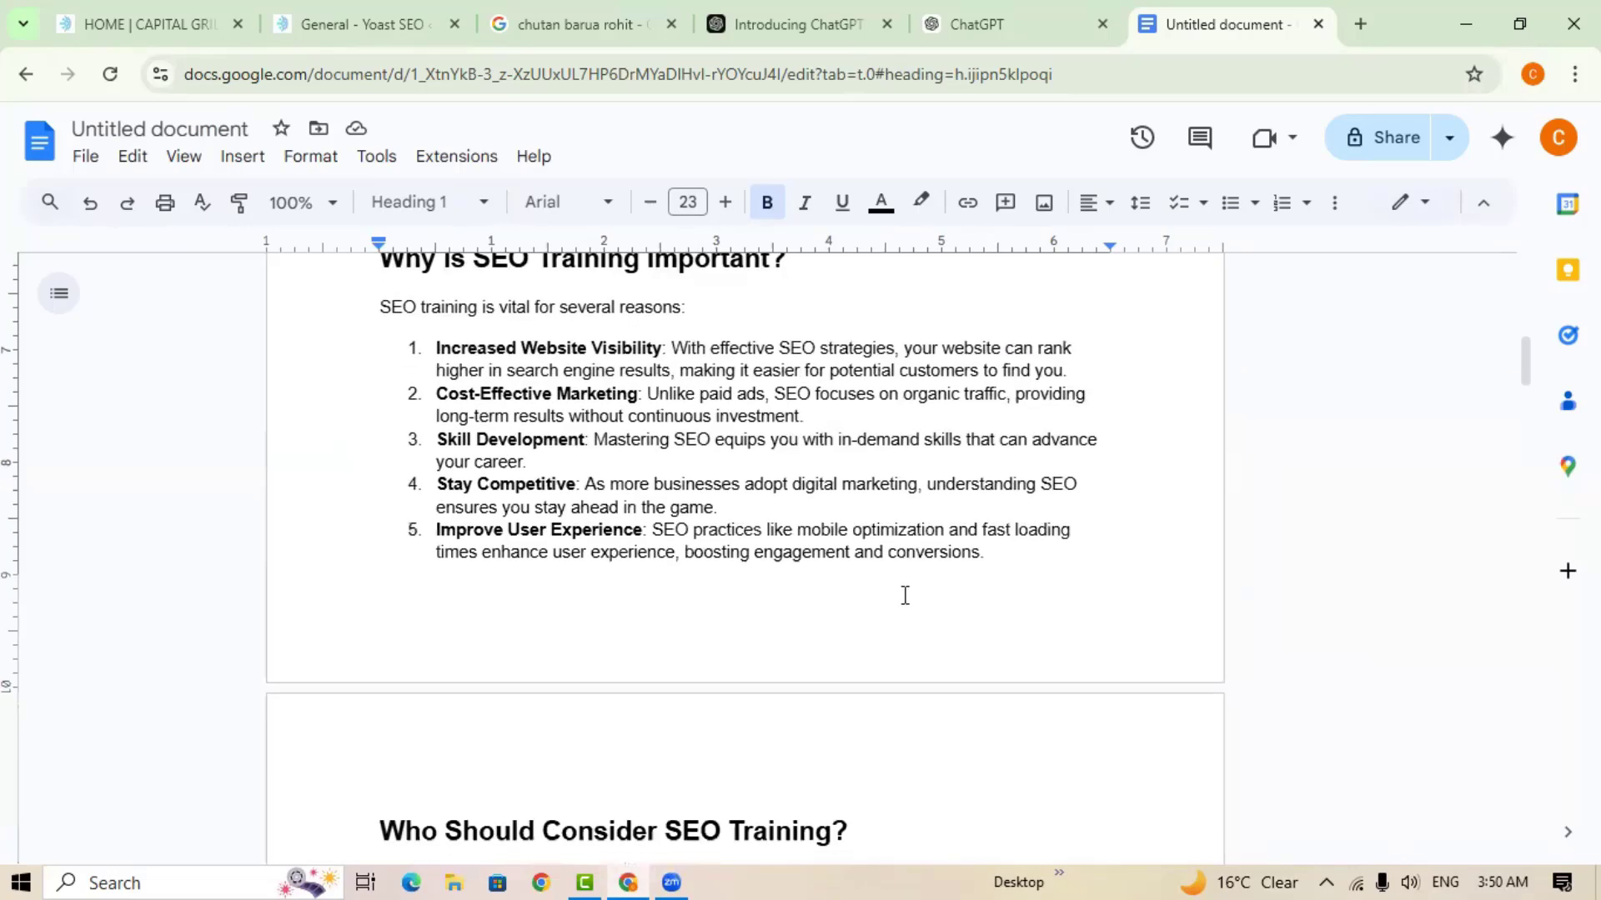
{"action": "scroll", "coordinate": [892, 529], "scroll_direction": "up", "scroll_amount": 15}
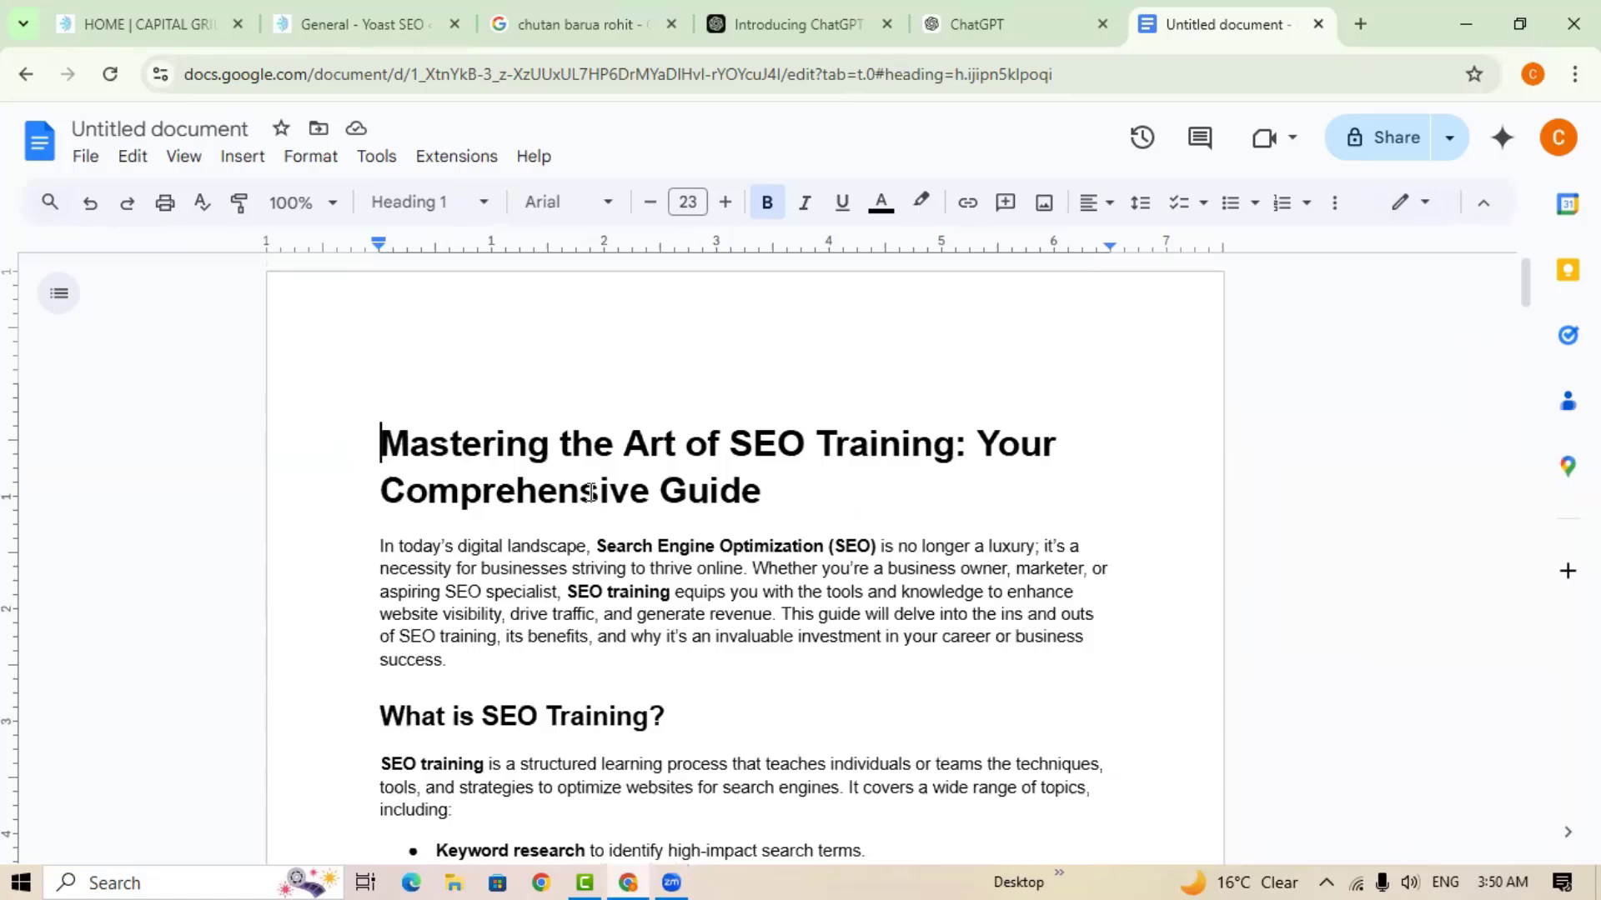
{"action": "left_click", "coordinate": [343, 24]}
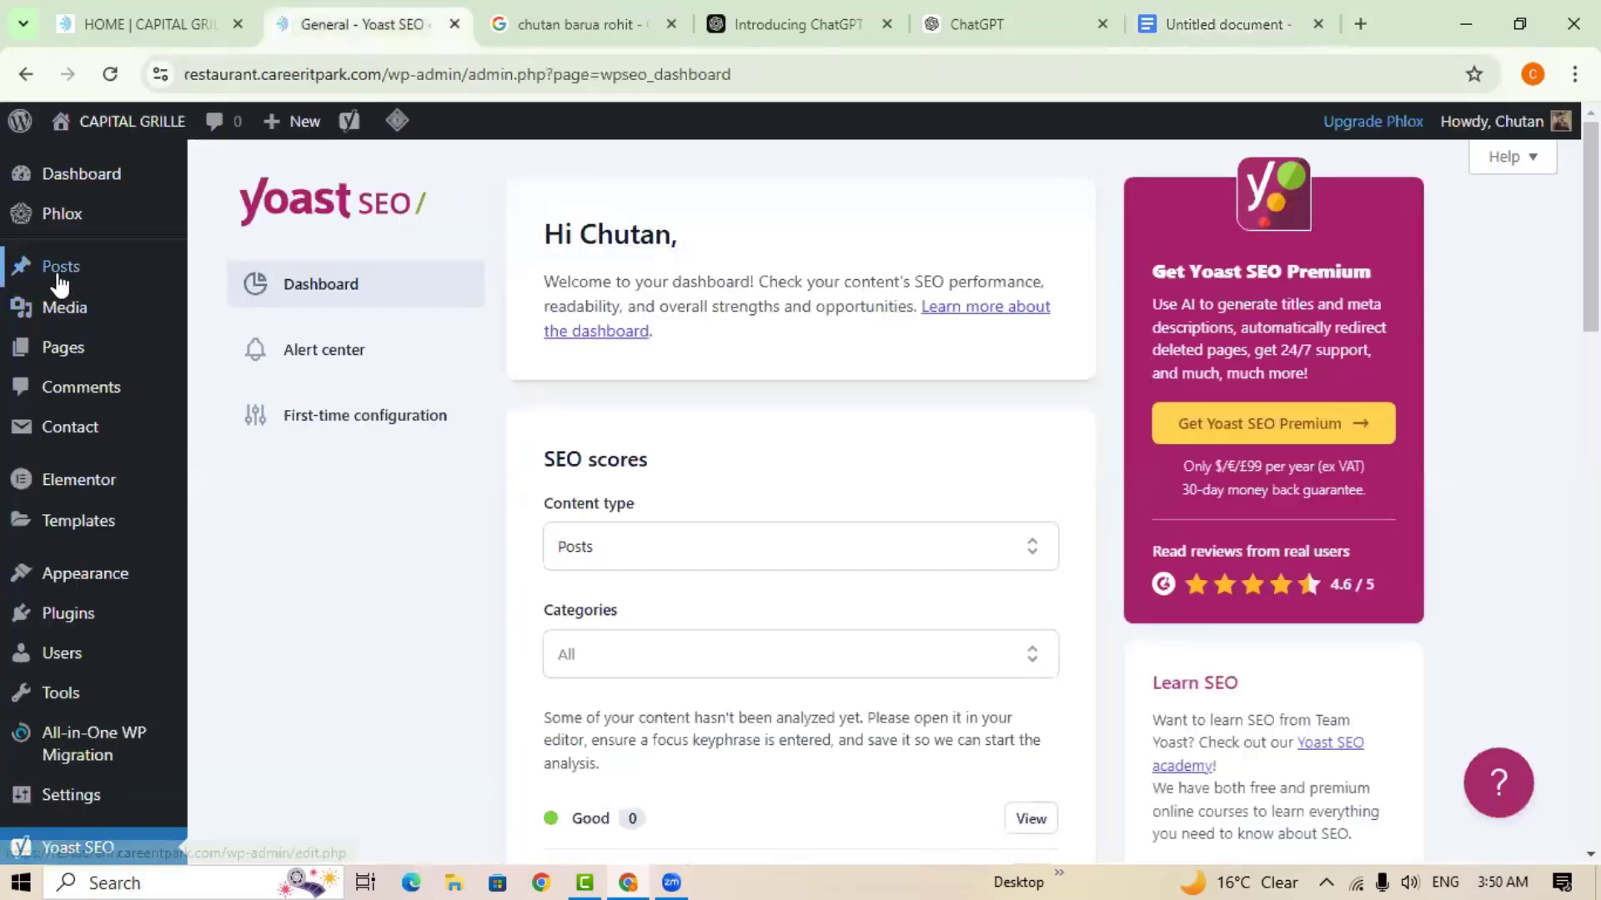
{"action": "mouse_move", "coordinate": [58, 283]}
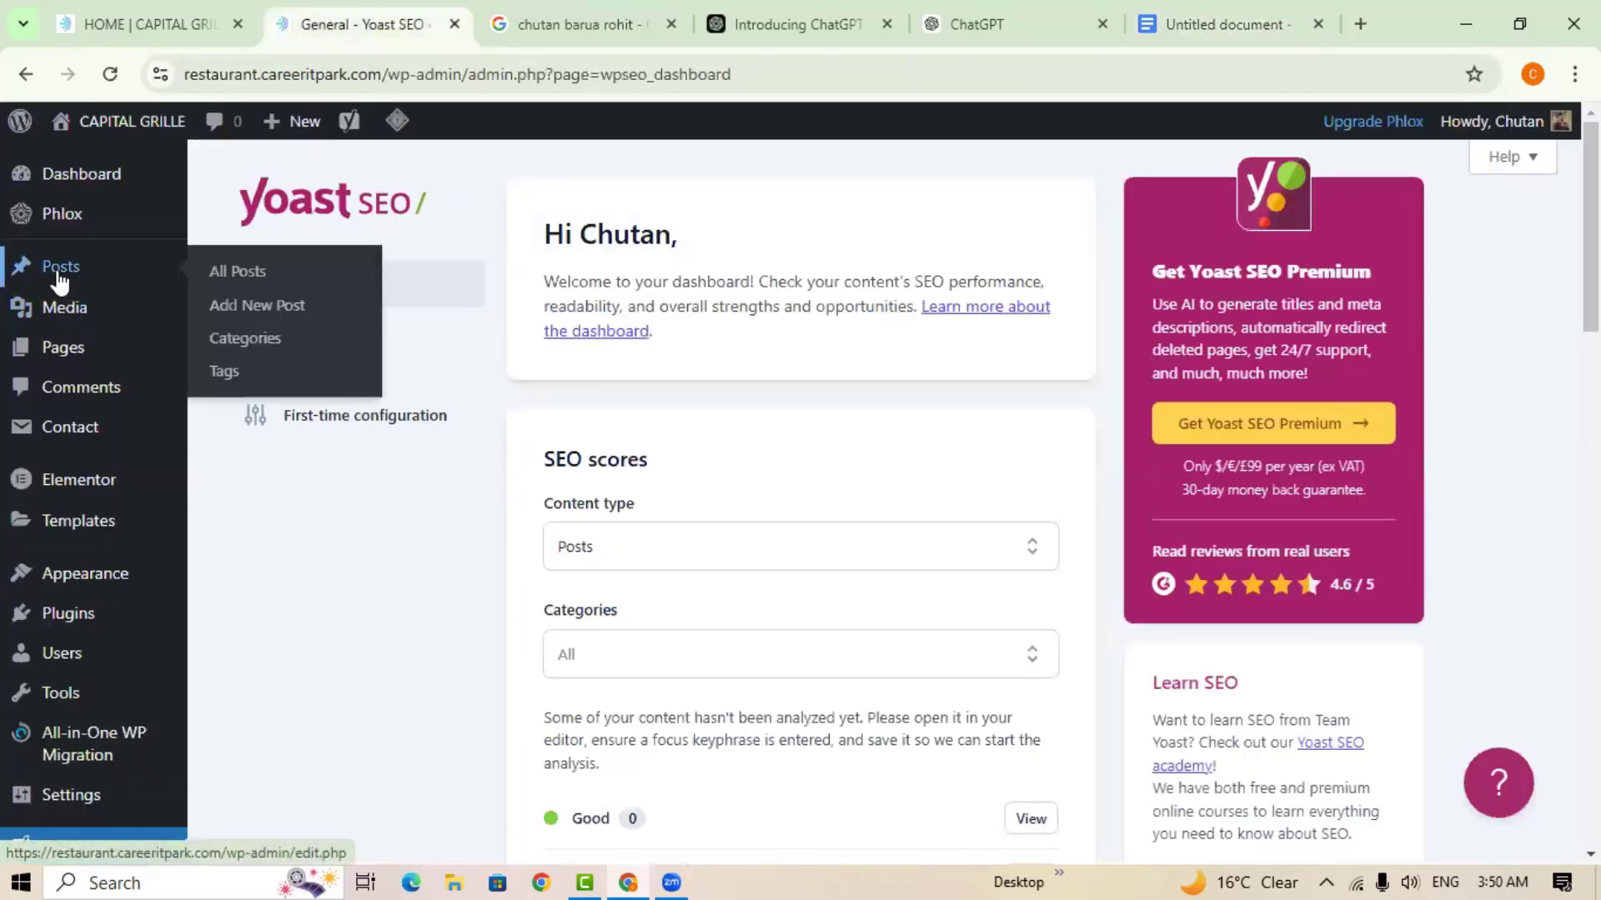
{"action": "left_click", "coordinate": [59, 283]}
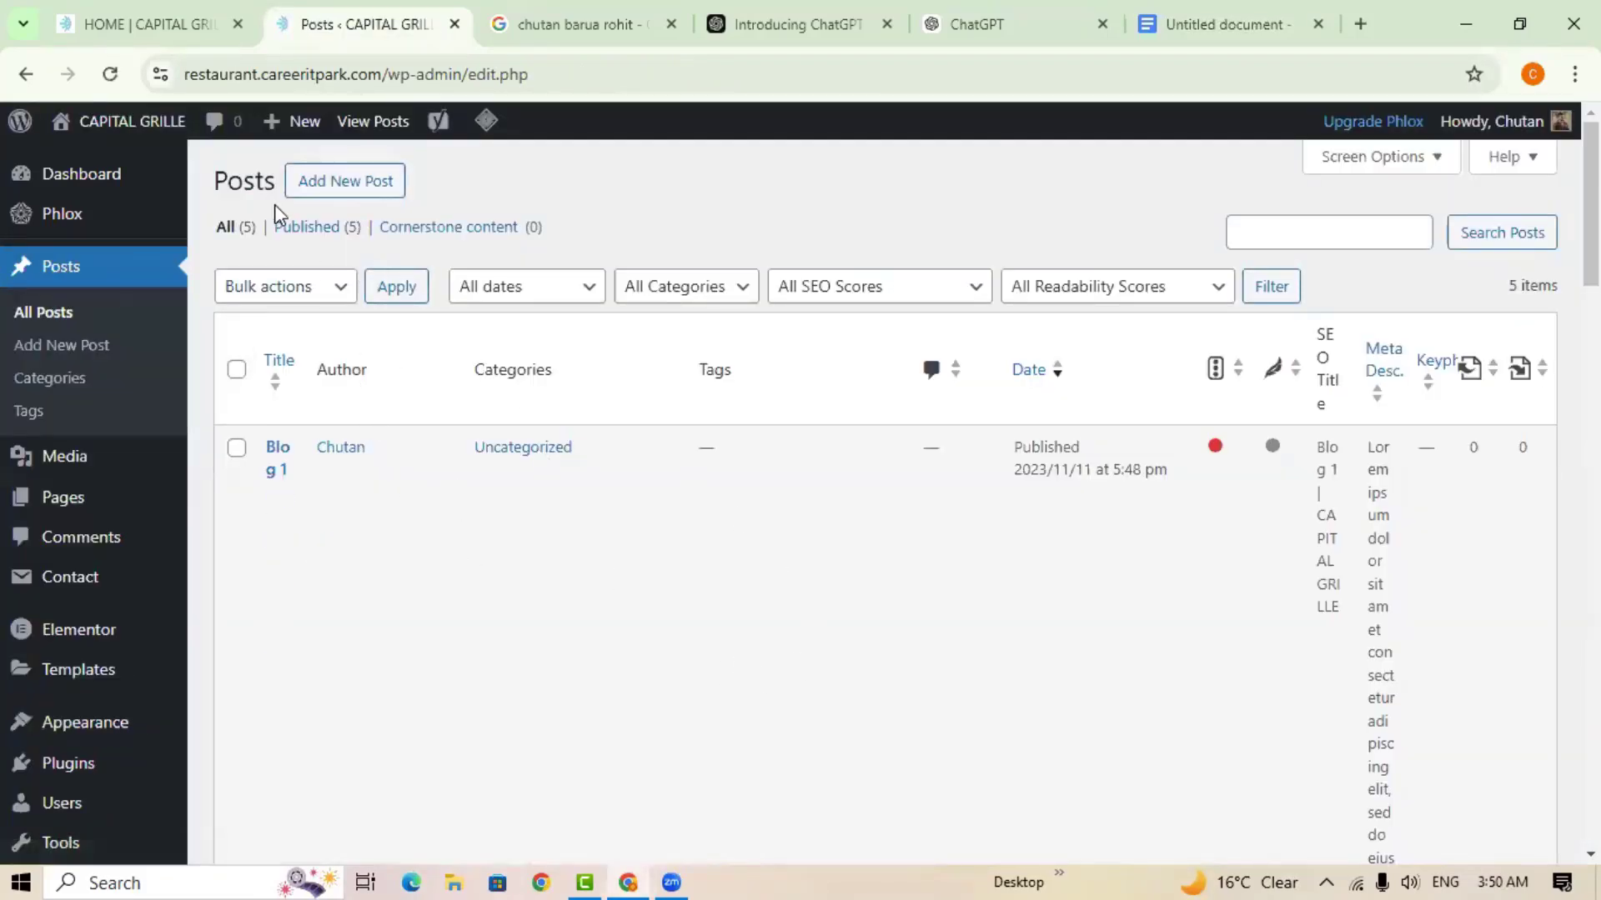
{"action": "left_click", "coordinate": [357, 198]}
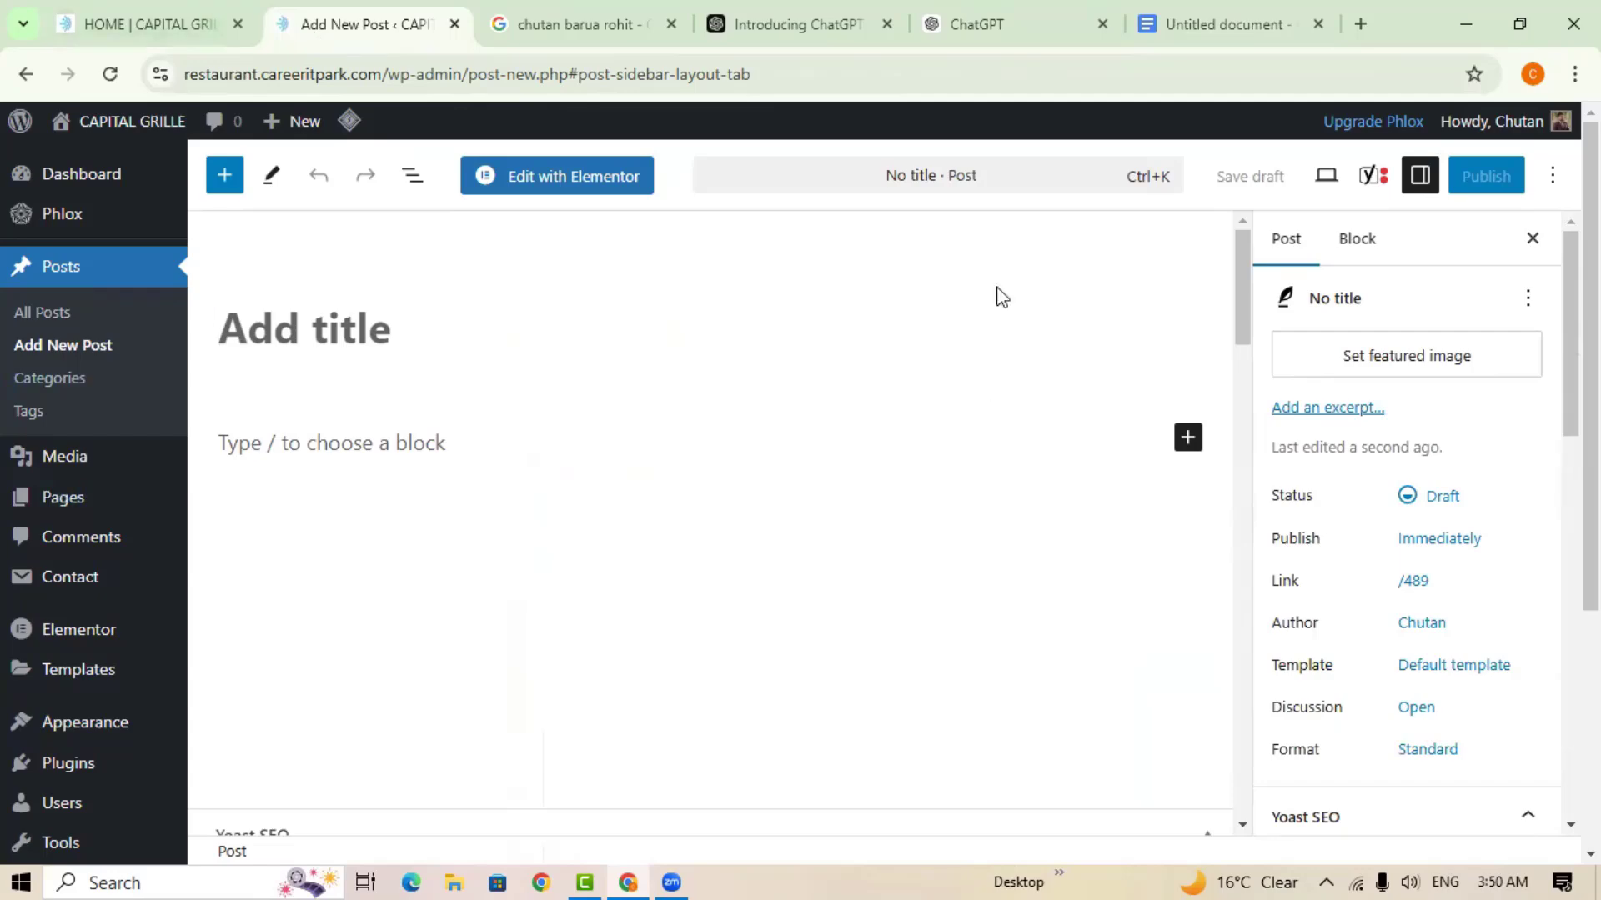
Copy the heading "Mastering the Art of SEO Training: Your Comprehensive Guide" from the Google Docs document and paste it as the WordPress post title.
{"action": "left_click", "coordinate": [1204, 21]}
{"action": "left_click", "coordinate": [382, 443]}
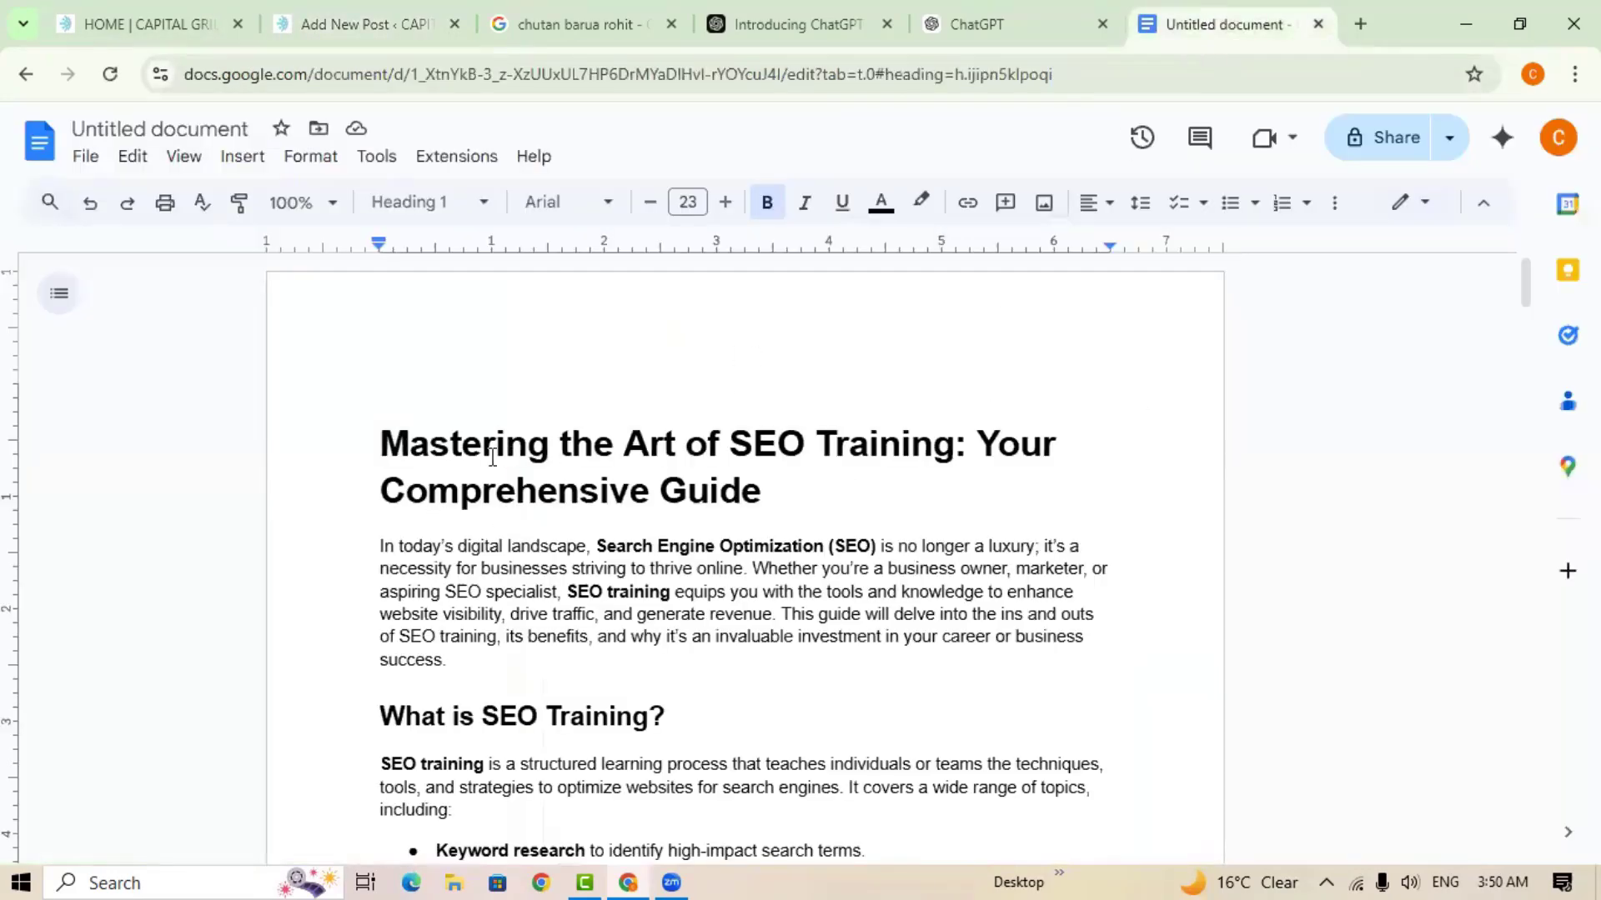
{"action": "left_click_drag", "start_coordinate": [382, 443], "coordinate": [830, 503]}
{"action": "key", "text": "ctrl+c"}
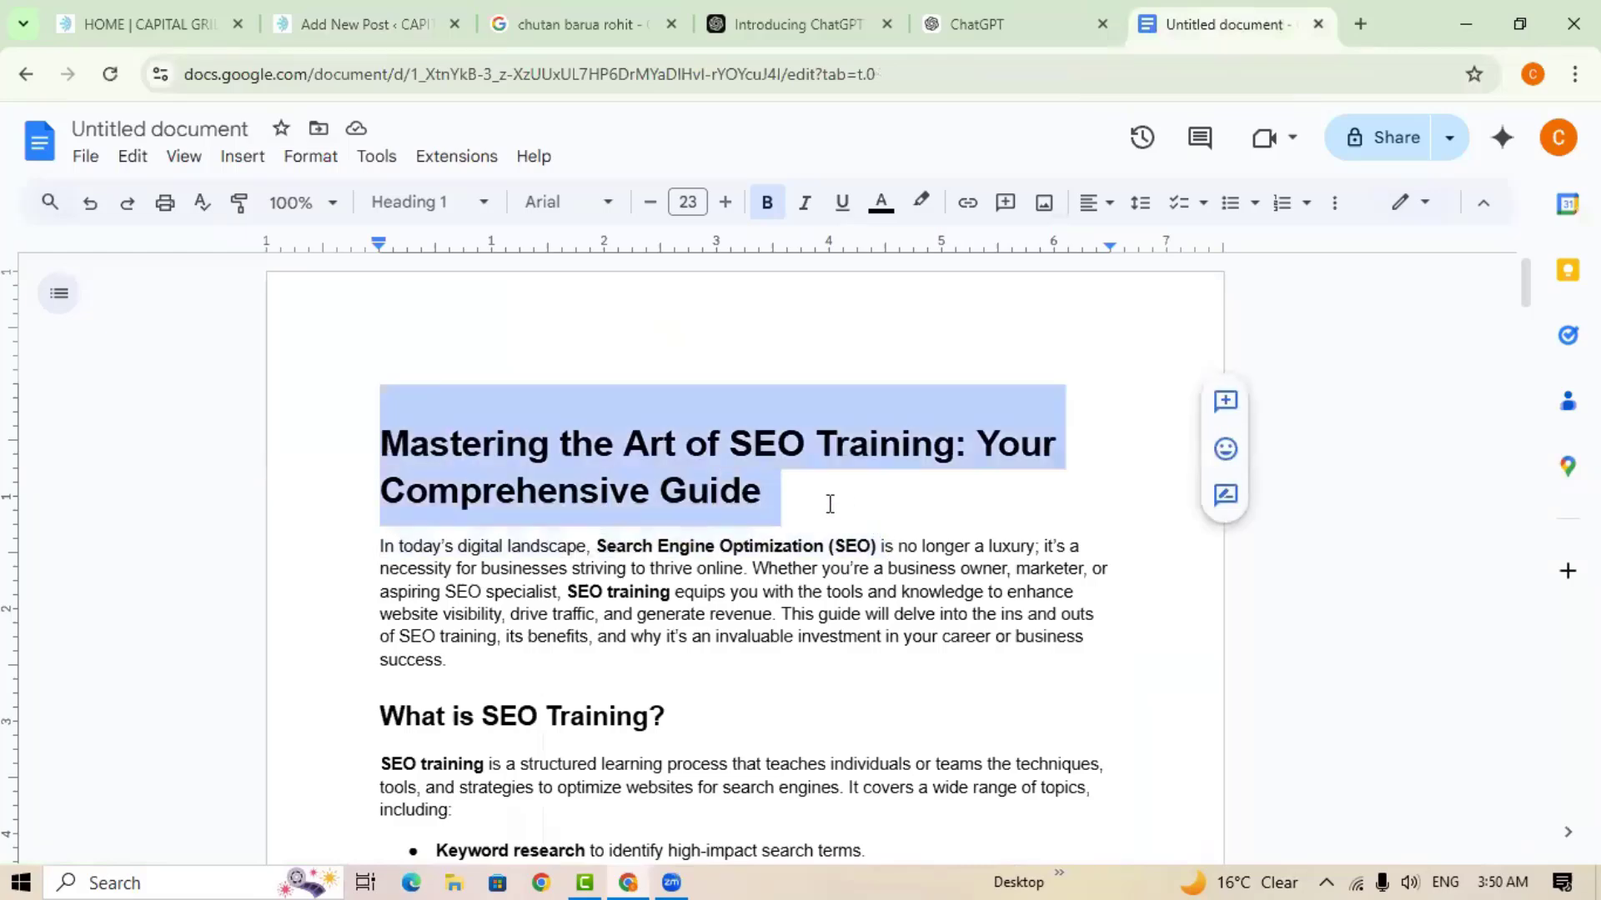
{"action": "left_click", "coordinate": [967, 41]}
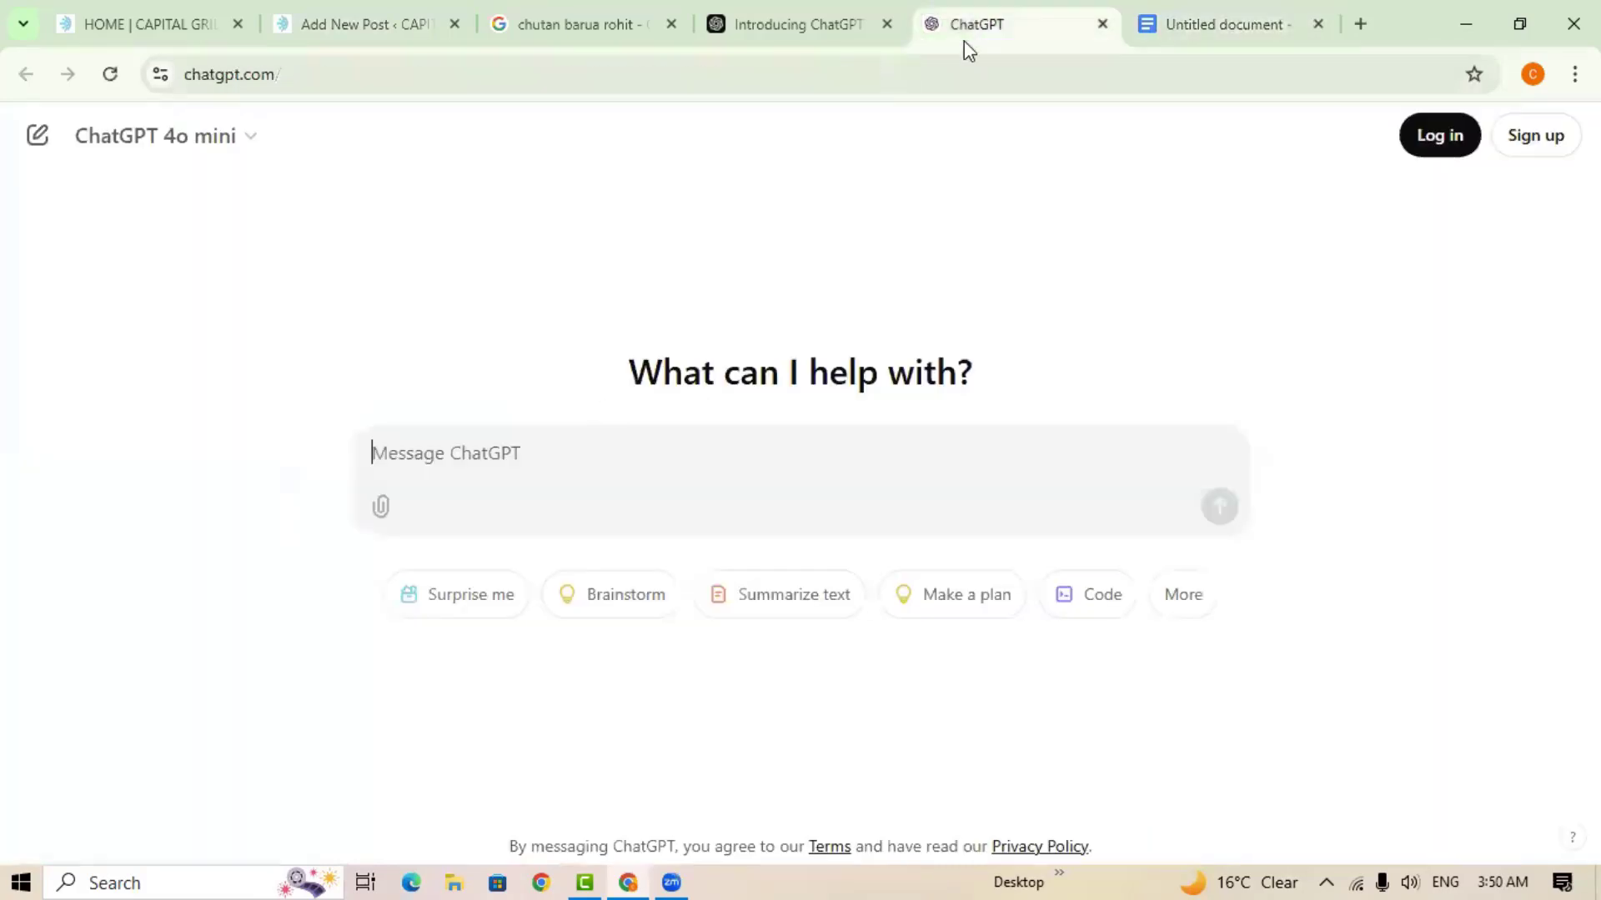
{"action": "left_click", "coordinate": [350, 22]}
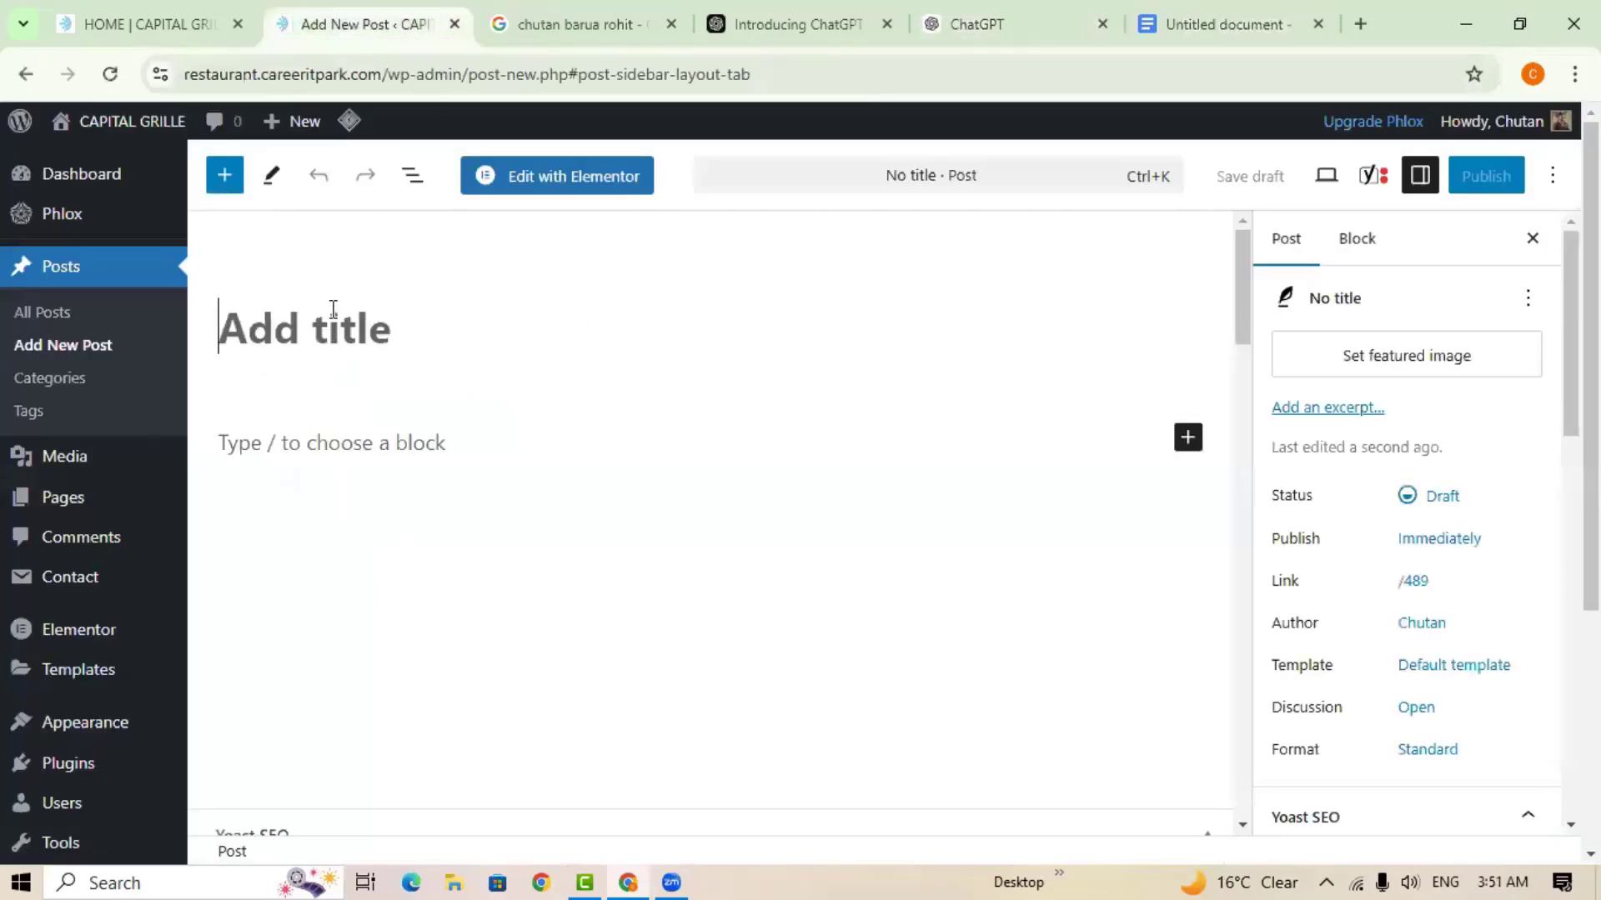
{"action": "left_click", "coordinate": [334, 336]}
{"action": "key", "text": "ctrl+v"}
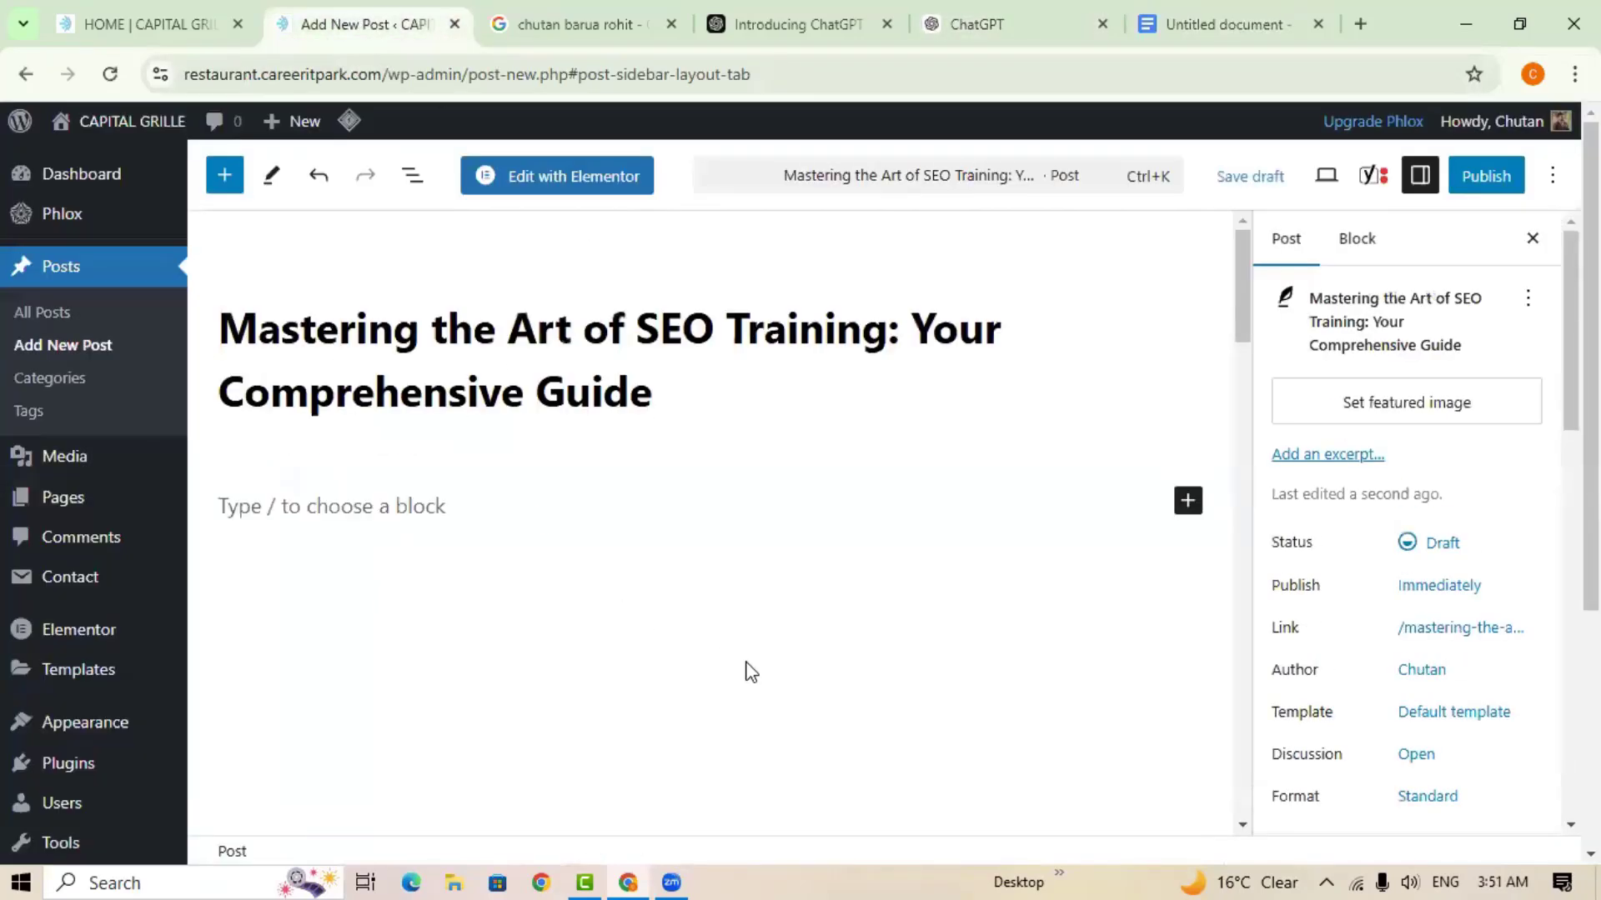
Examine the Yoast SEO section below the post, including the focus keyphrase, search preview, SEO title, slug and meta description fields.
{"action": "scroll", "coordinate": [988, 637], "scroll_direction": "down", "scroll_amount": 9}
{"action": "scroll", "coordinate": [988, 637], "scroll_direction": "up", "scroll_amount": 5}
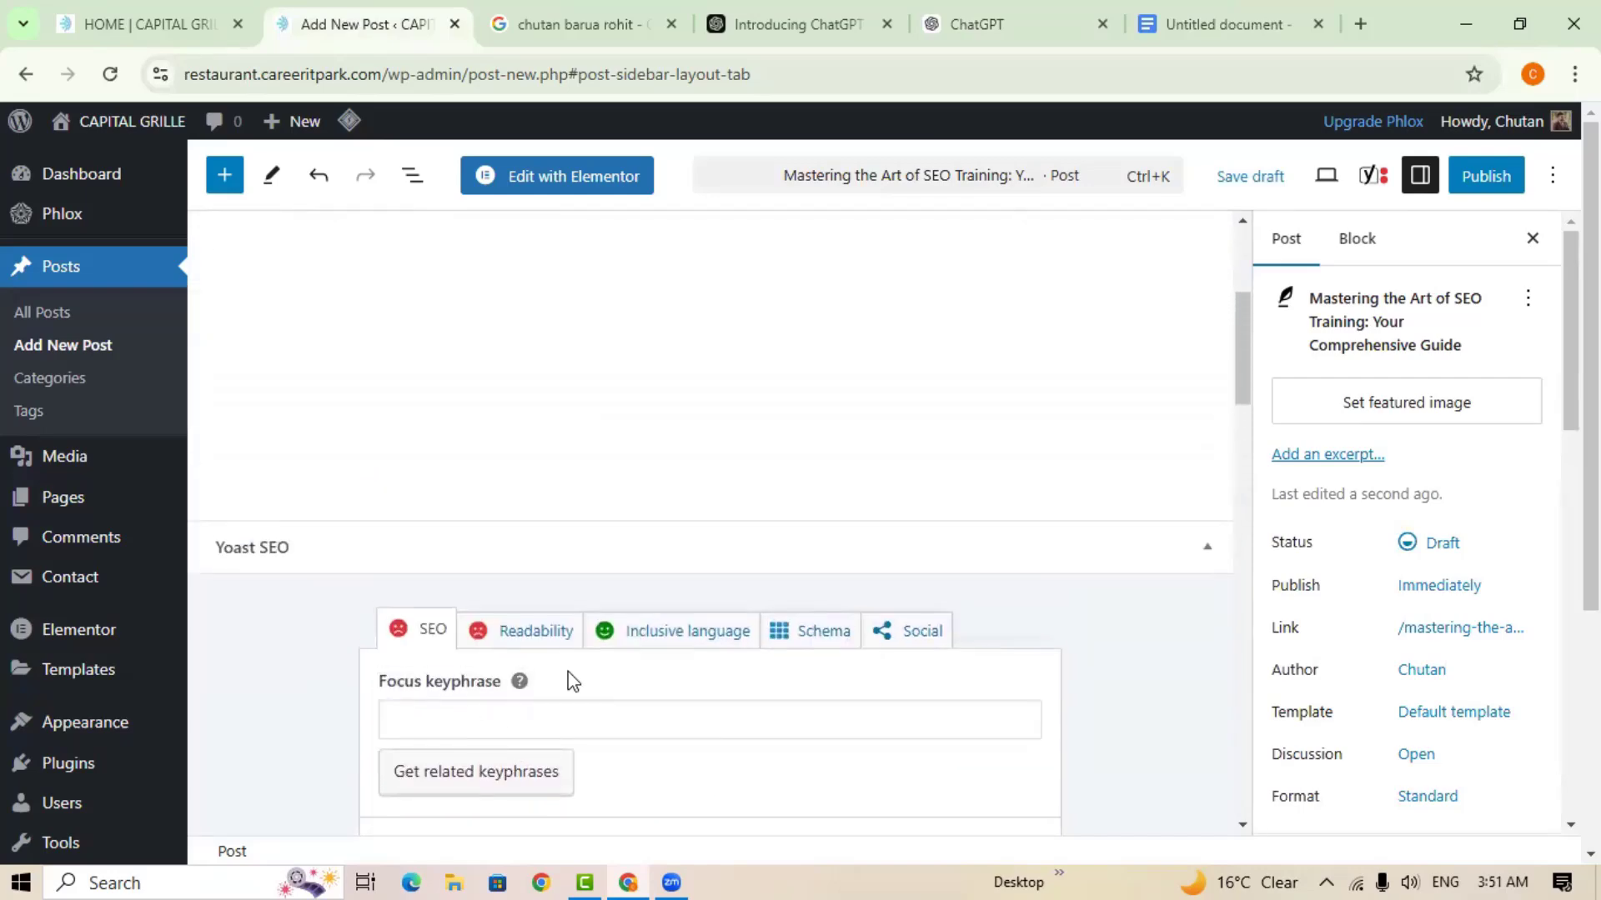
{"action": "scroll", "coordinate": [557, 697], "scroll_direction": "down", "scroll_amount": 2}
{"action": "scroll", "coordinate": [447, 586], "scroll_direction": "down", "scroll_amount": 4}
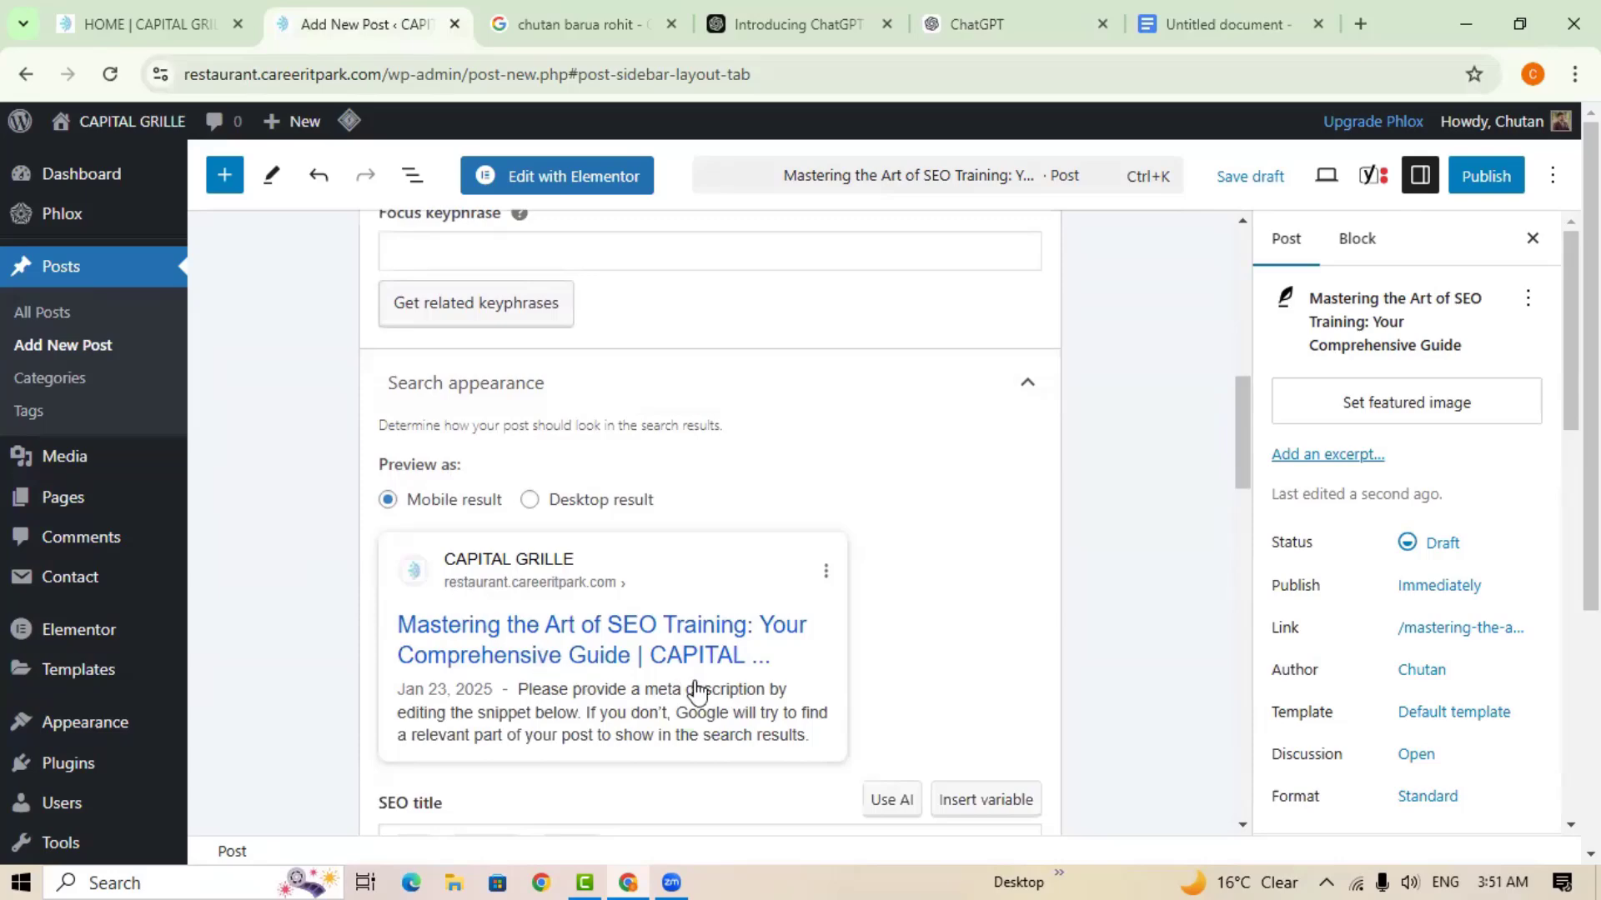
{"action": "scroll", "coordinate": [701, 688], "scroll_direction": "down", "scroll_amount": 3}
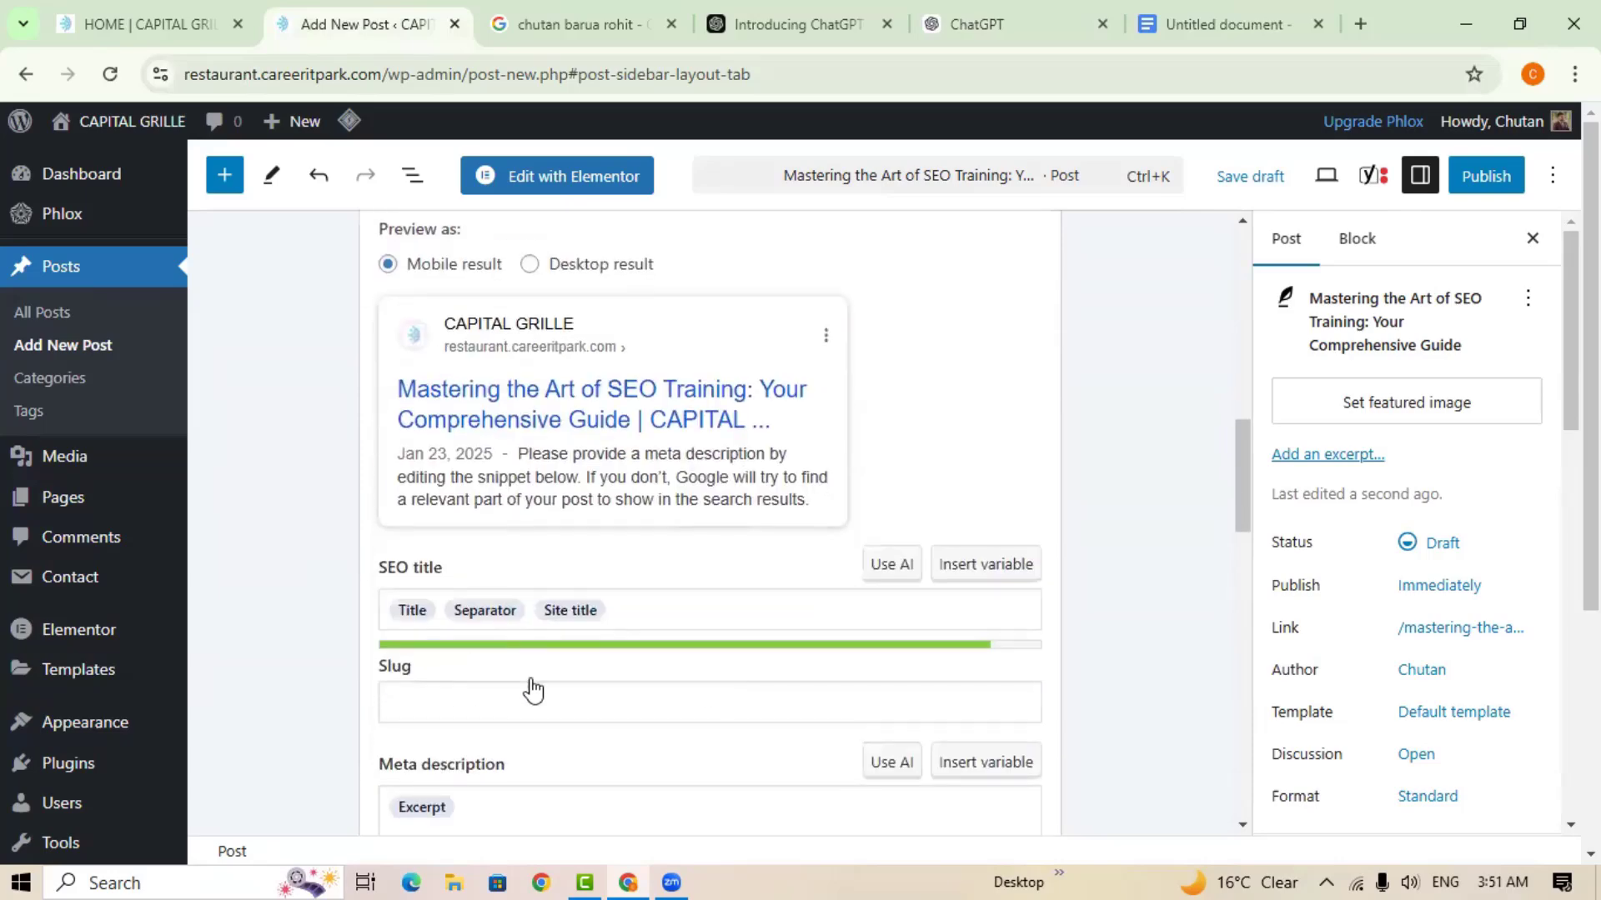
{"action": "scroll", "coordinate": [531, 686], "scroll_direction": "down", "scroll_amount": 3}
{"action": "scroll", "coordinate": [534, 682], "scroll_direction": "up", "scroll_amount": 4}
{"action": "scroll", "coordinate": [533, 685], "scroll_direction": "up", "scroll_amount": 6}
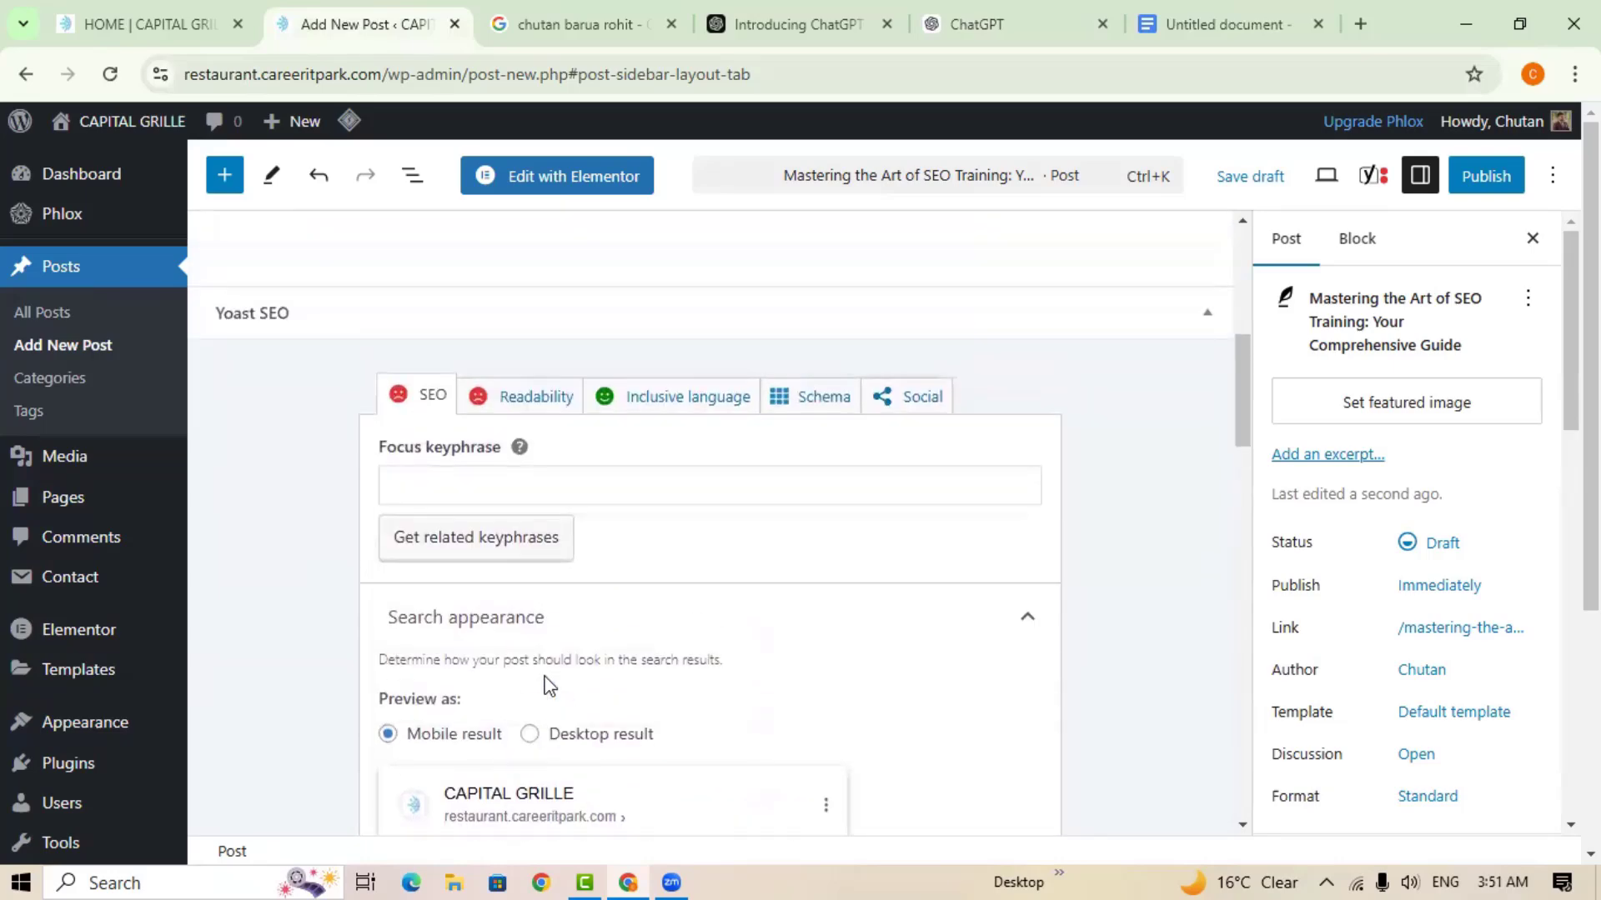
{"action": "scroll", "coordinate": [549, 685], "scroll_direction": "up", "scroll_amount": 6}
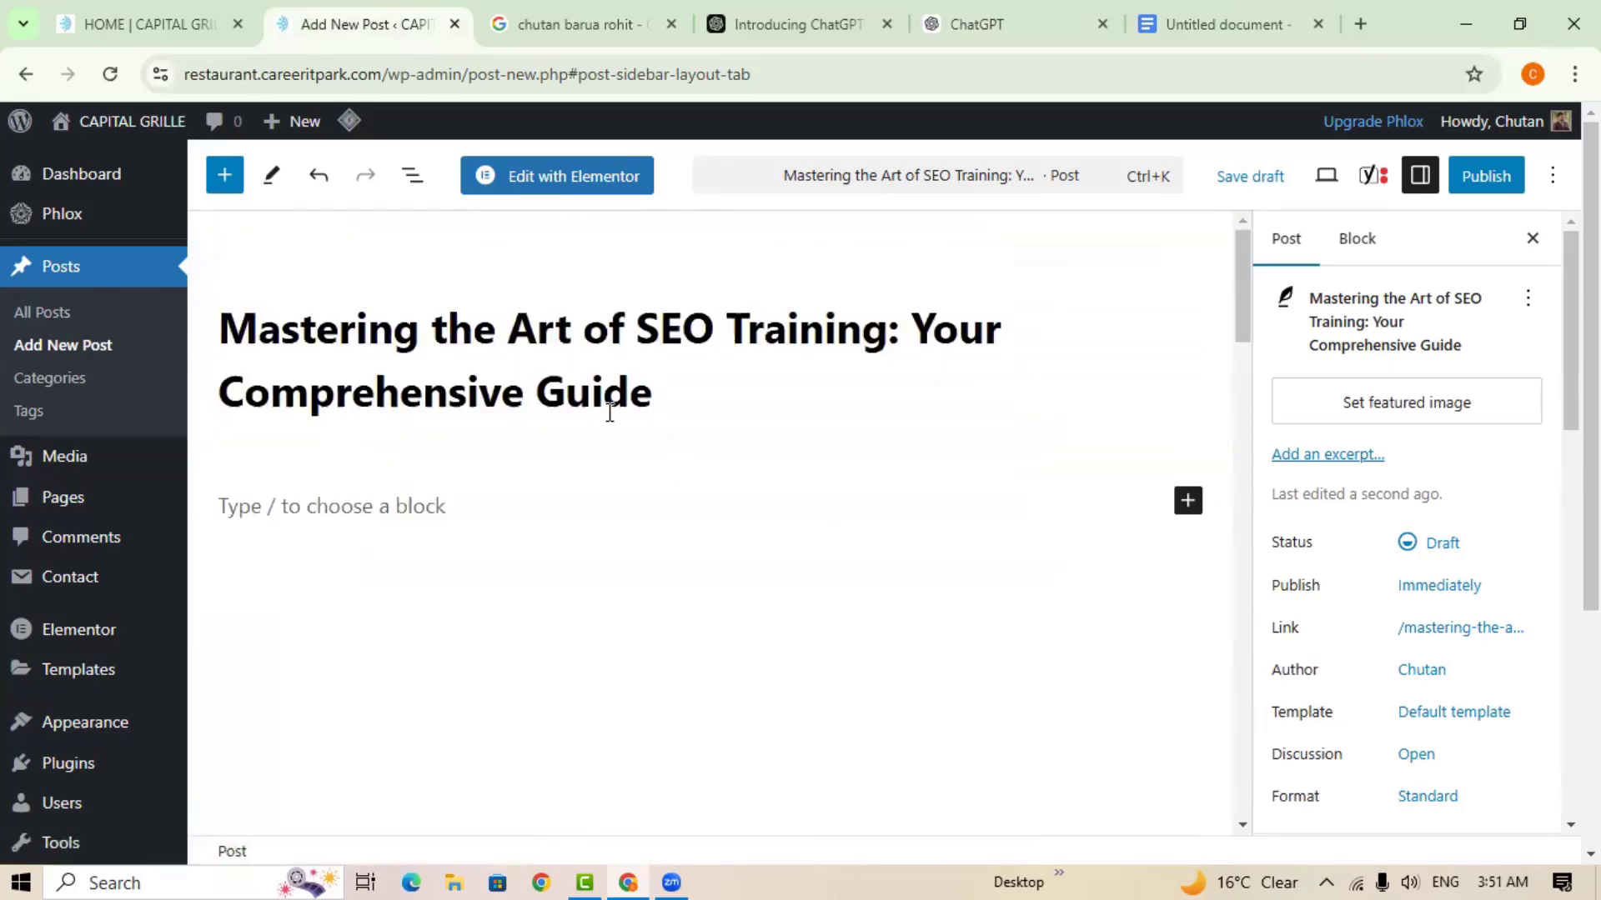
{"action": "scroll", "coordinate": [802, 538], "scroll_direction": "down", "scroll_amount": 3}
{"action": "scroll", "coordinate": [801, 536], "scroll_direction": "up", "scroll_amount": 3}
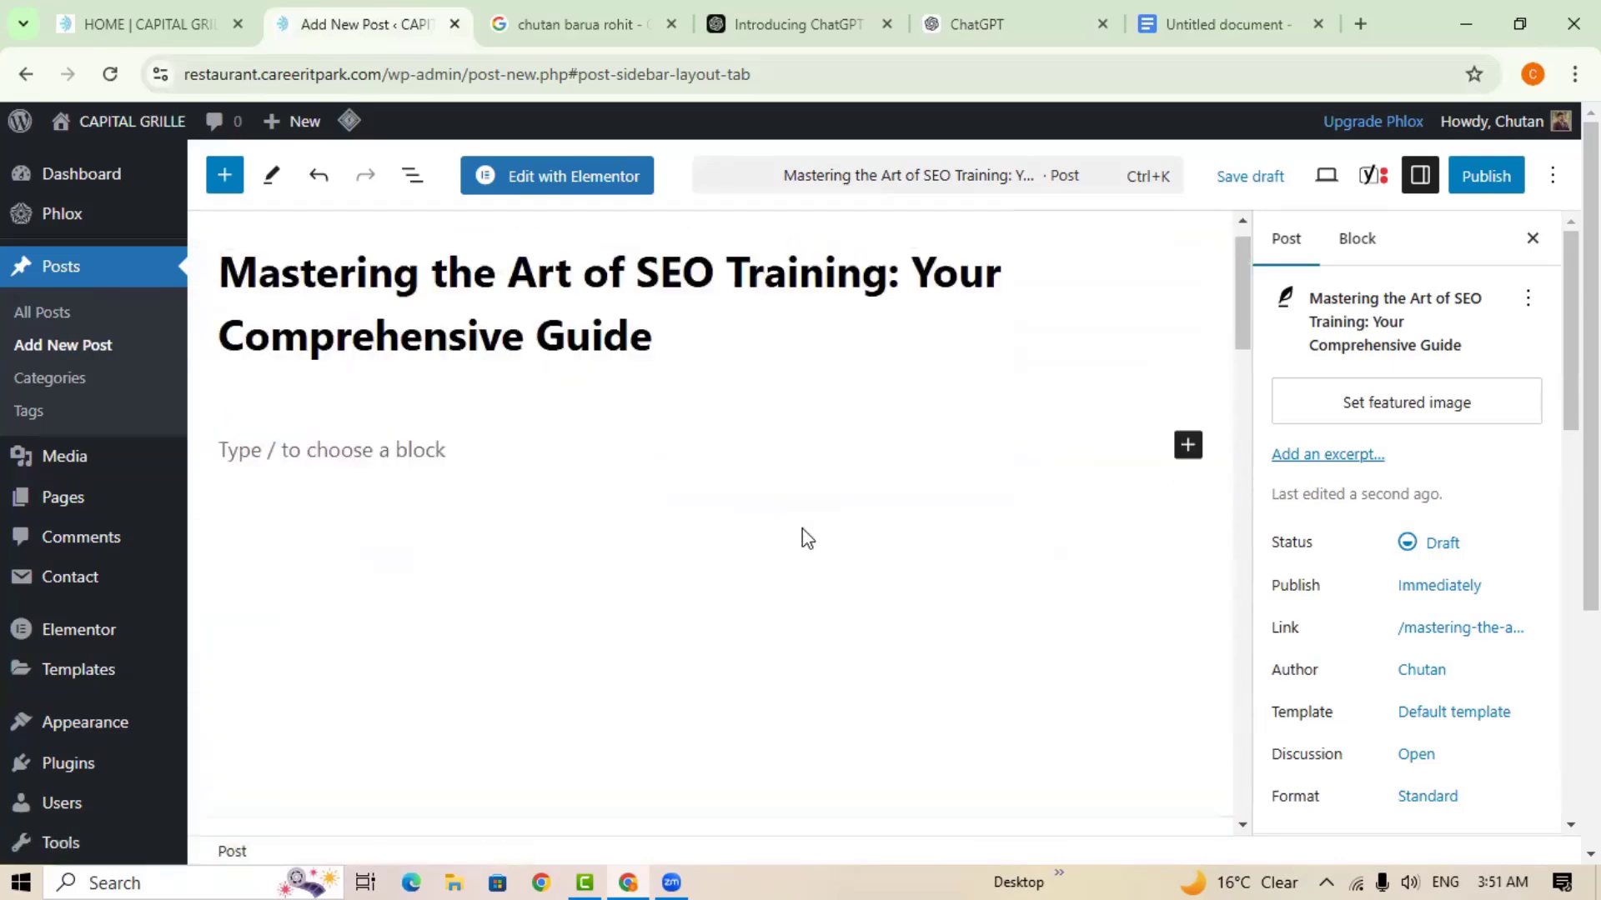
Set the post's Yoast SEO focus keyphrase to "seo training".
{"action": "left_click", "coordinate": [679, 465]}
{"action": "scroll", "coordinate": [740, 447], "scroll_direction": "down", "scroll_amount": 3}
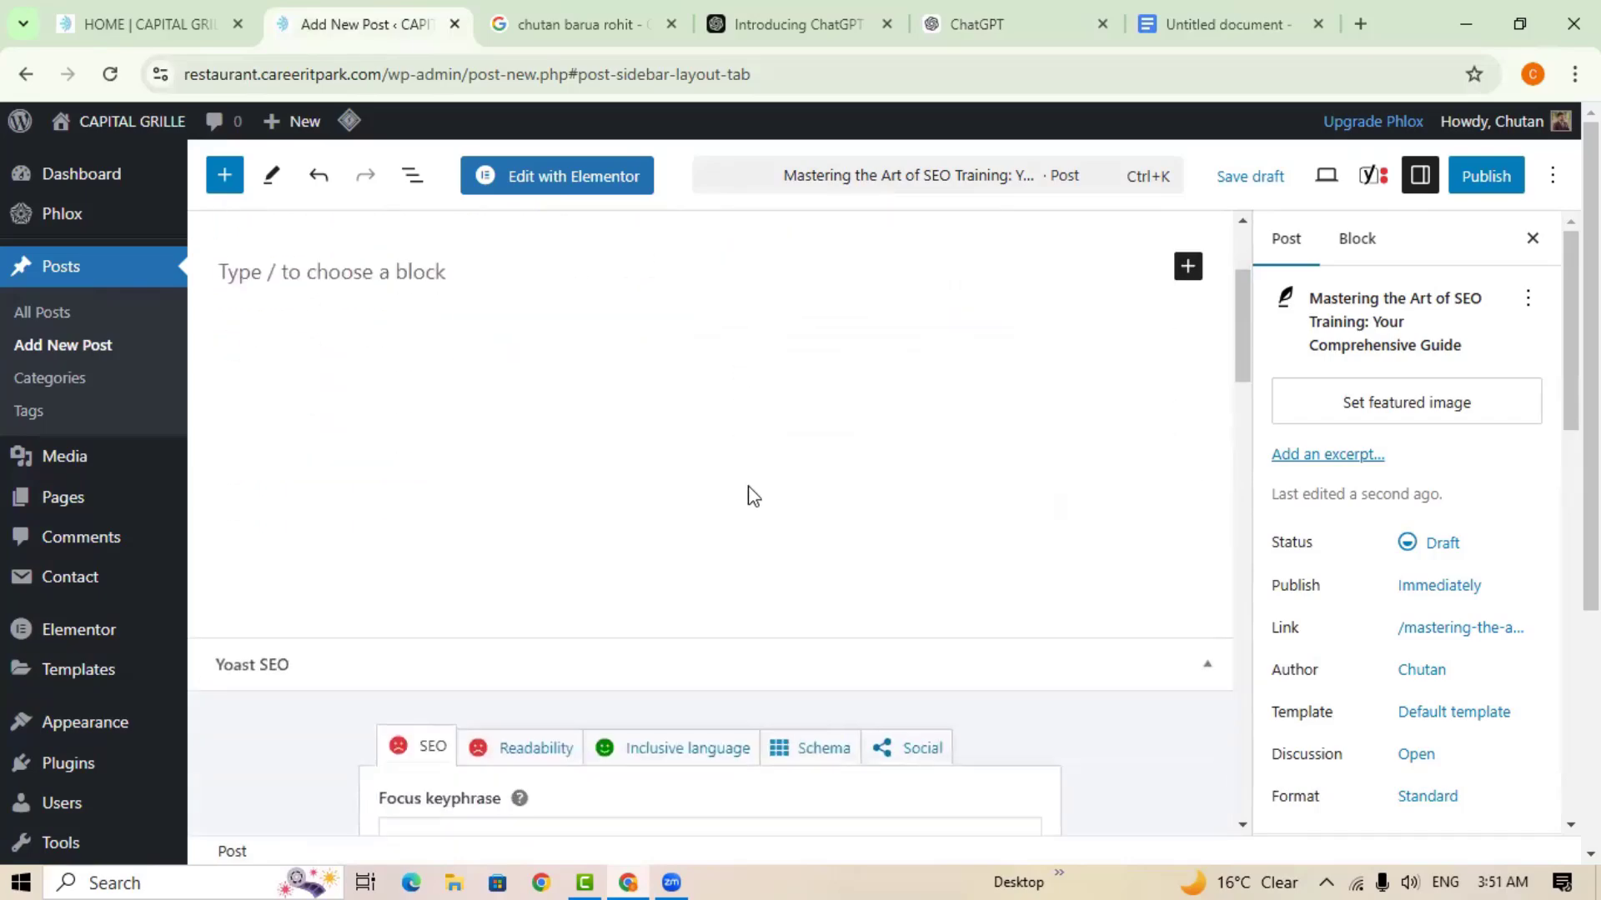
{"action": "scroll", "coordinate": [747, 492], "scroll_direction": "up", "scroll_amount": 3}
{"action": "scroll", "coordinate": [758, 479], "scroll_direction": "down", "scroll_amount": 4}
{"action": "scroll", "coordinate": [734, 506], "scroll_direction": "down", "scroll_amount": 2}
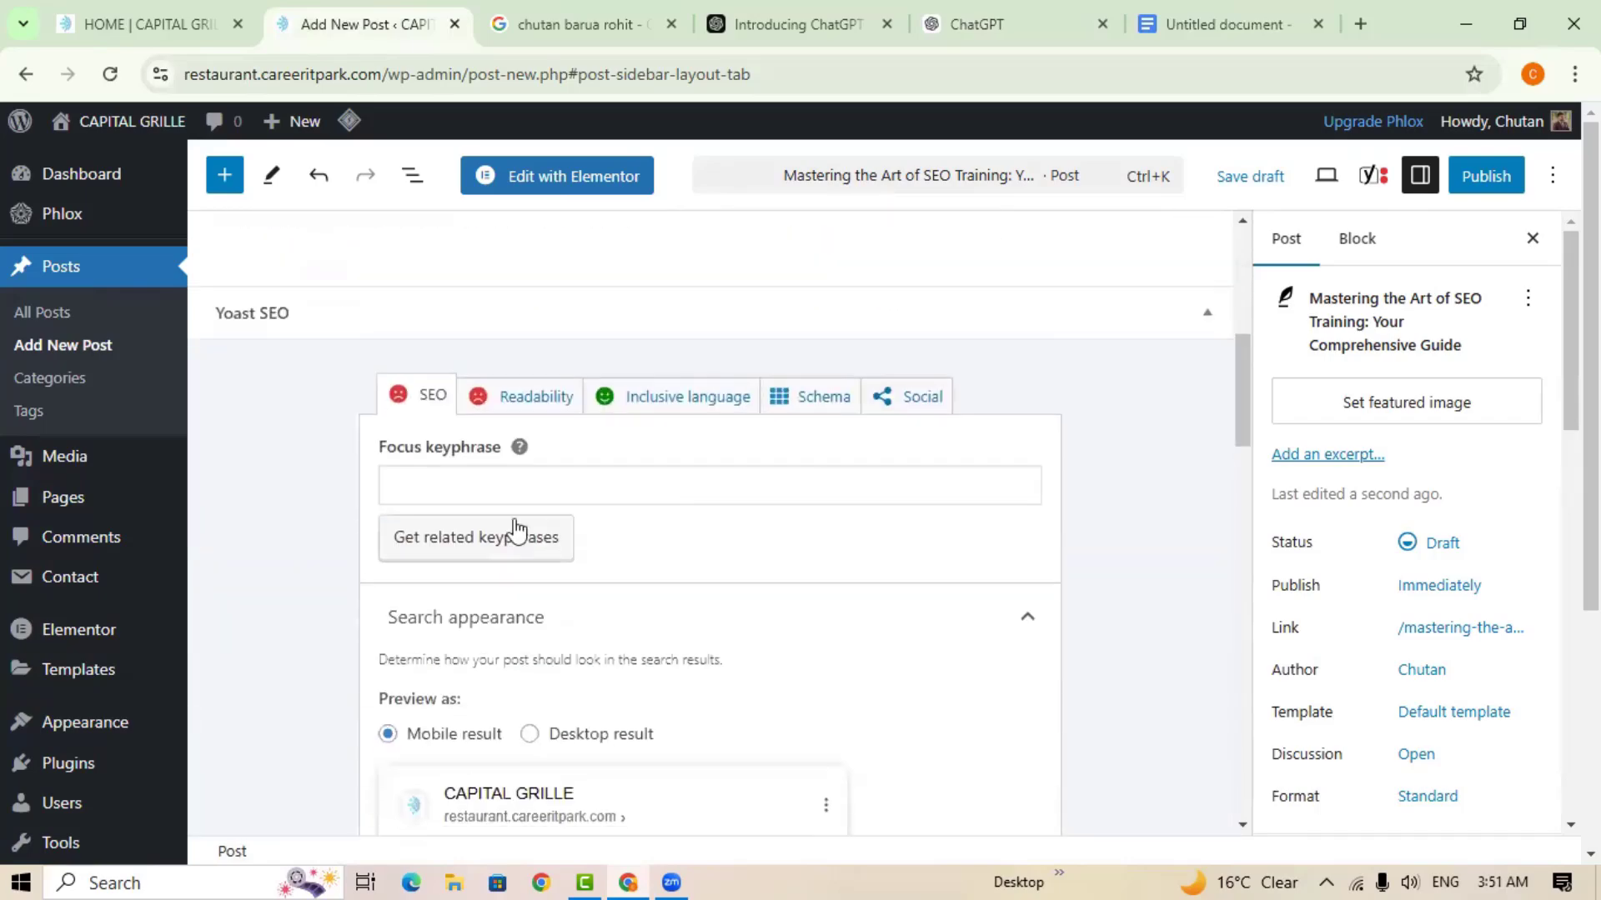
{"action": "left_click", "coordinate": [503, 477]}
{"action": "scroll", "coordinate": [743, 565], "scroll_direction": "up", "scroll_amount": 4}
{"action": "scroll", "coordinate": [759, 570], "scroll_direction": "up", "scroll_amount": 2}
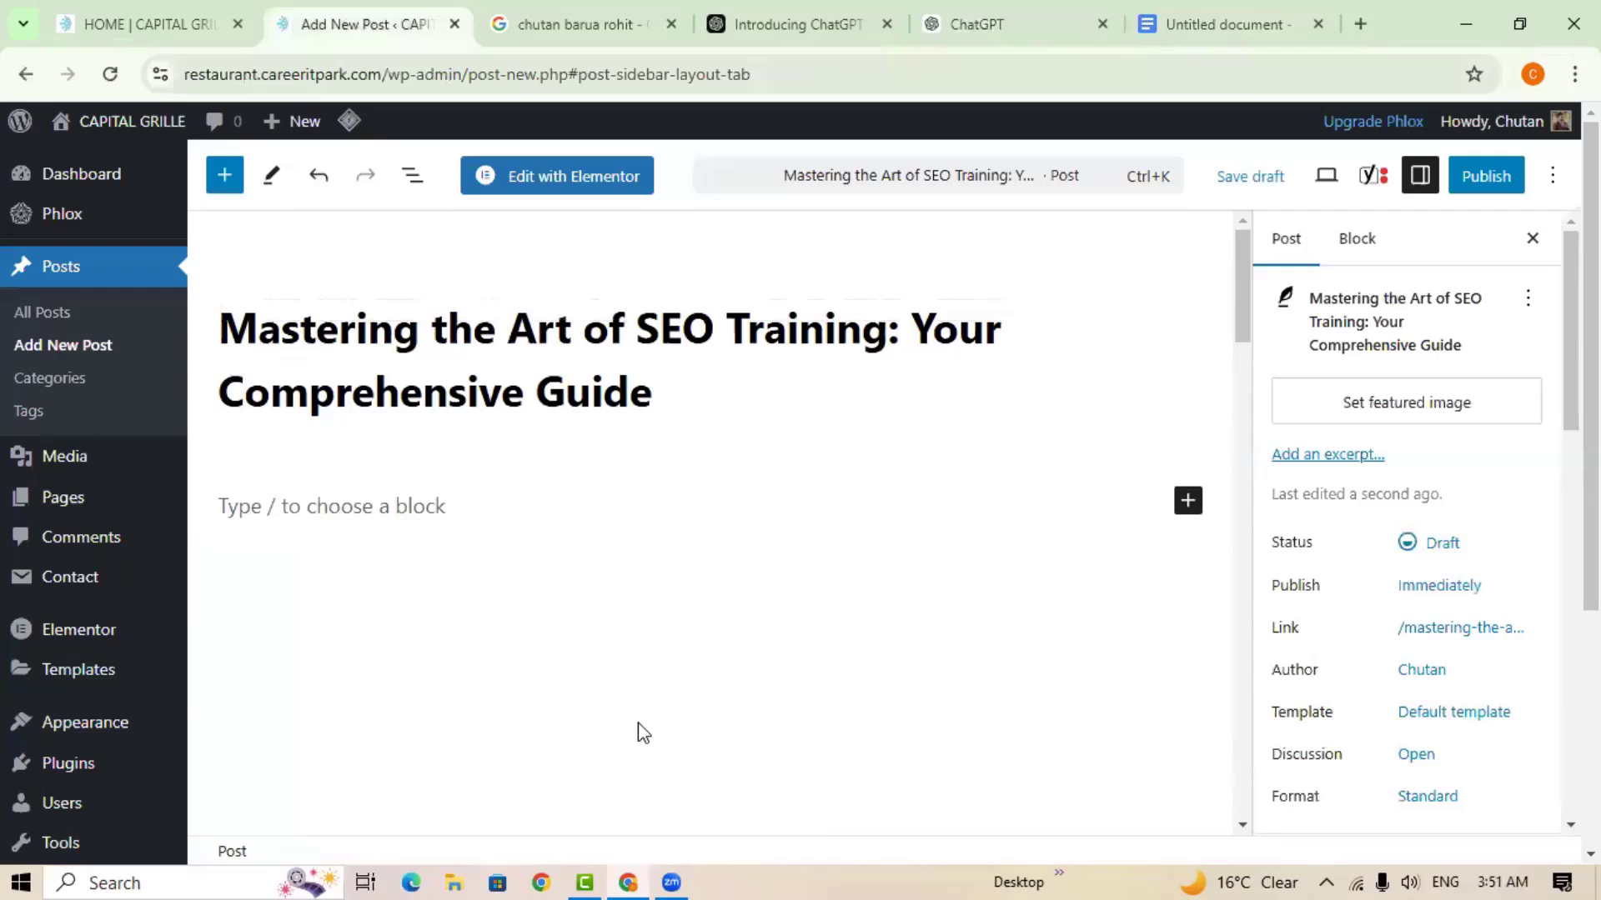
{"action": "scroll", "coordinate": [643, 733], "scroll_direction": "down", "scroll_amount": 5}
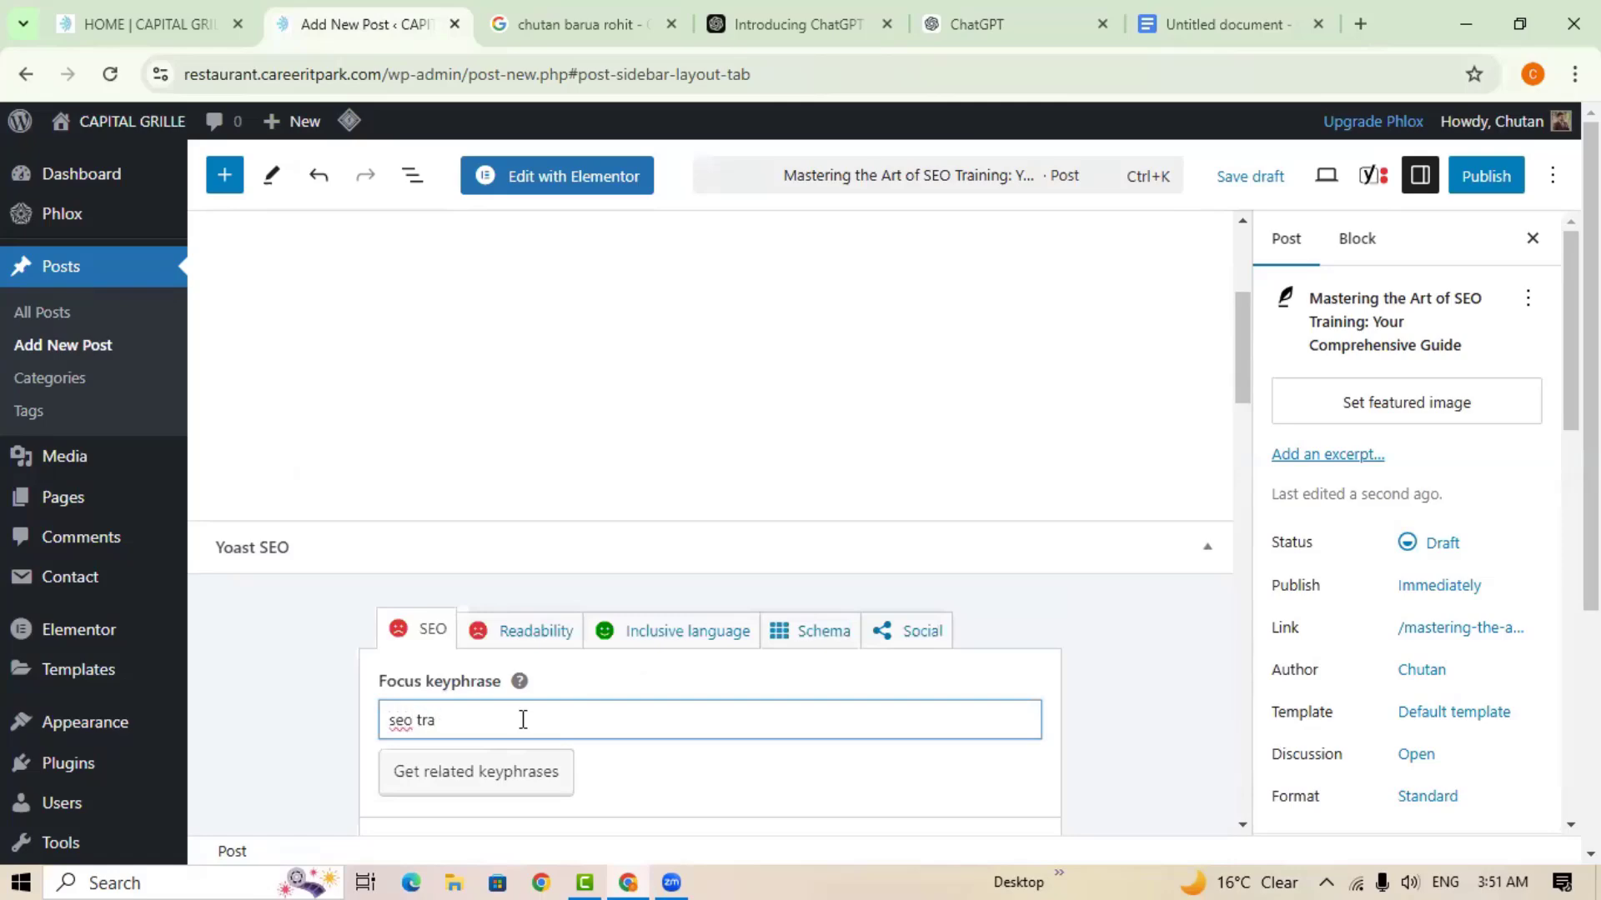
{"action": "type", "text": "ining"}
Expand the Yoast SEO analysis for the keyphrase and review its problems, improvements and good results.
{"action": "scroll", "coordinate": [755, 727], "scroll_direction": "down", "scroll_amount": 7}
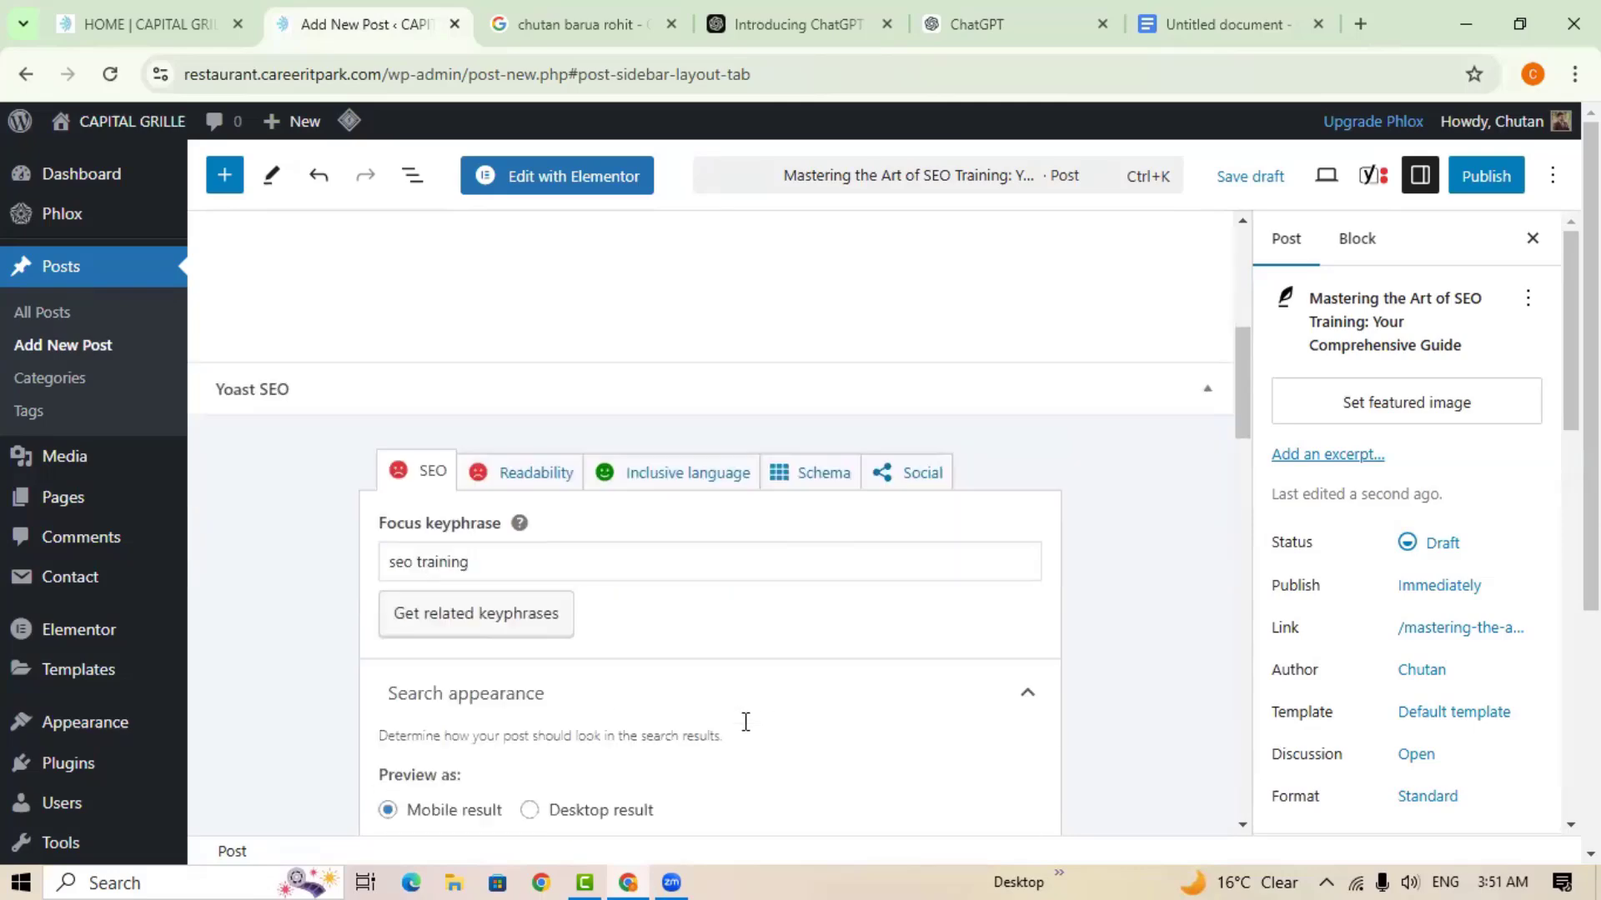
{"action": "scroll", "coordinate": [746, 731], "scroll_direction": "down", "scroll_amount": 10}
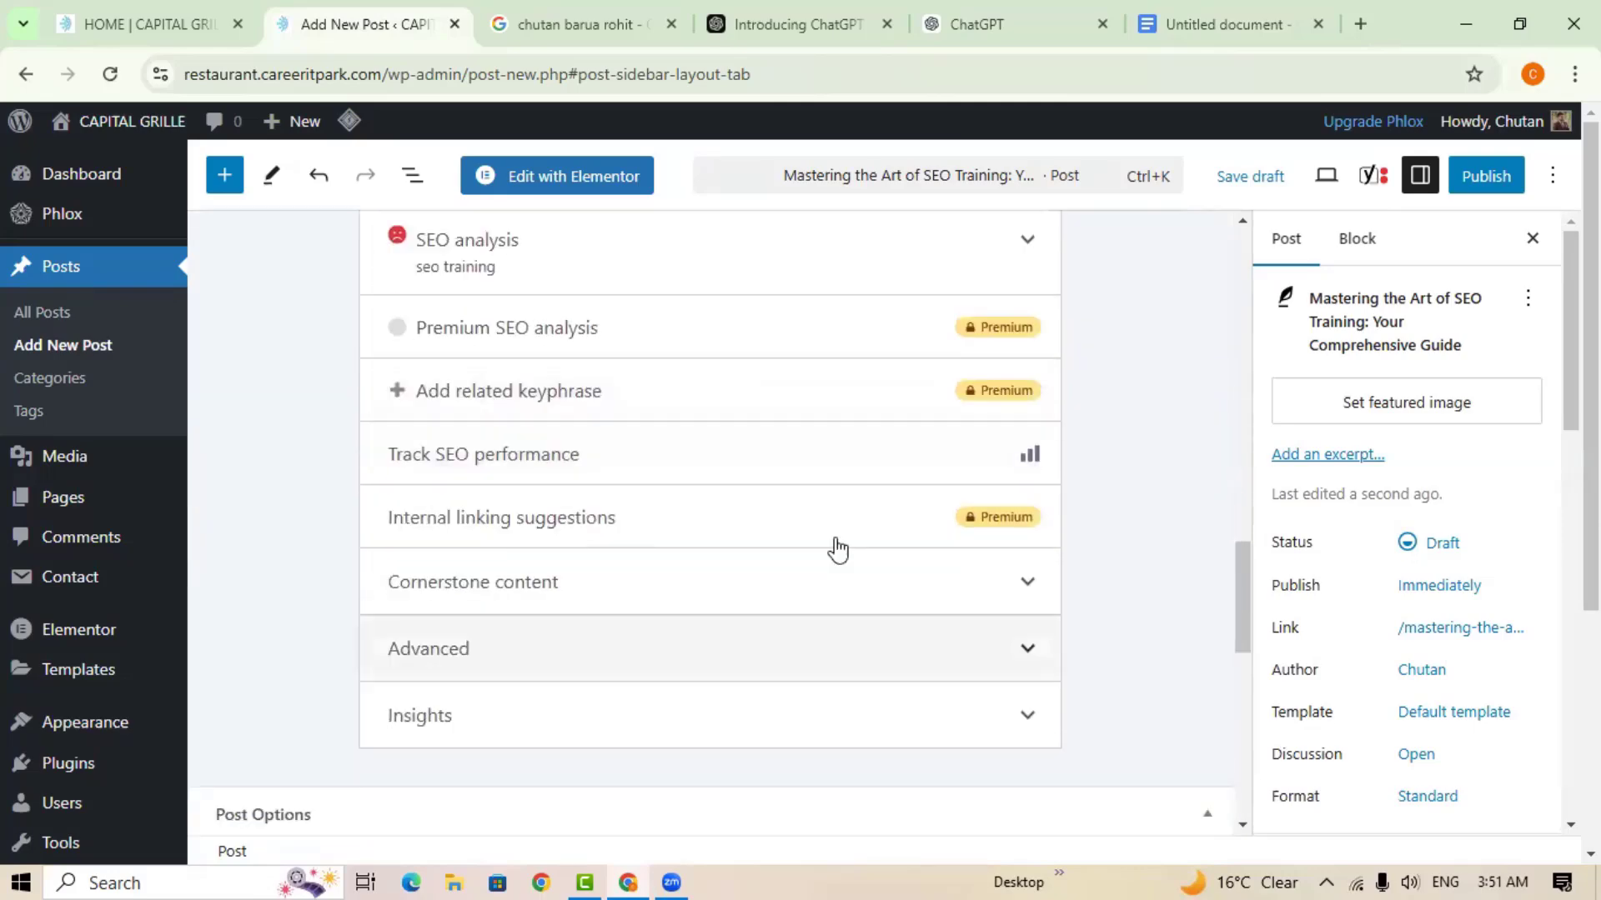
{"action": "left_click", "coordinate": [1027, 240]}
{"action": "scroll", "coordinate": [715, 450], "scroll_direction": "down", "scroll_amount": 5}
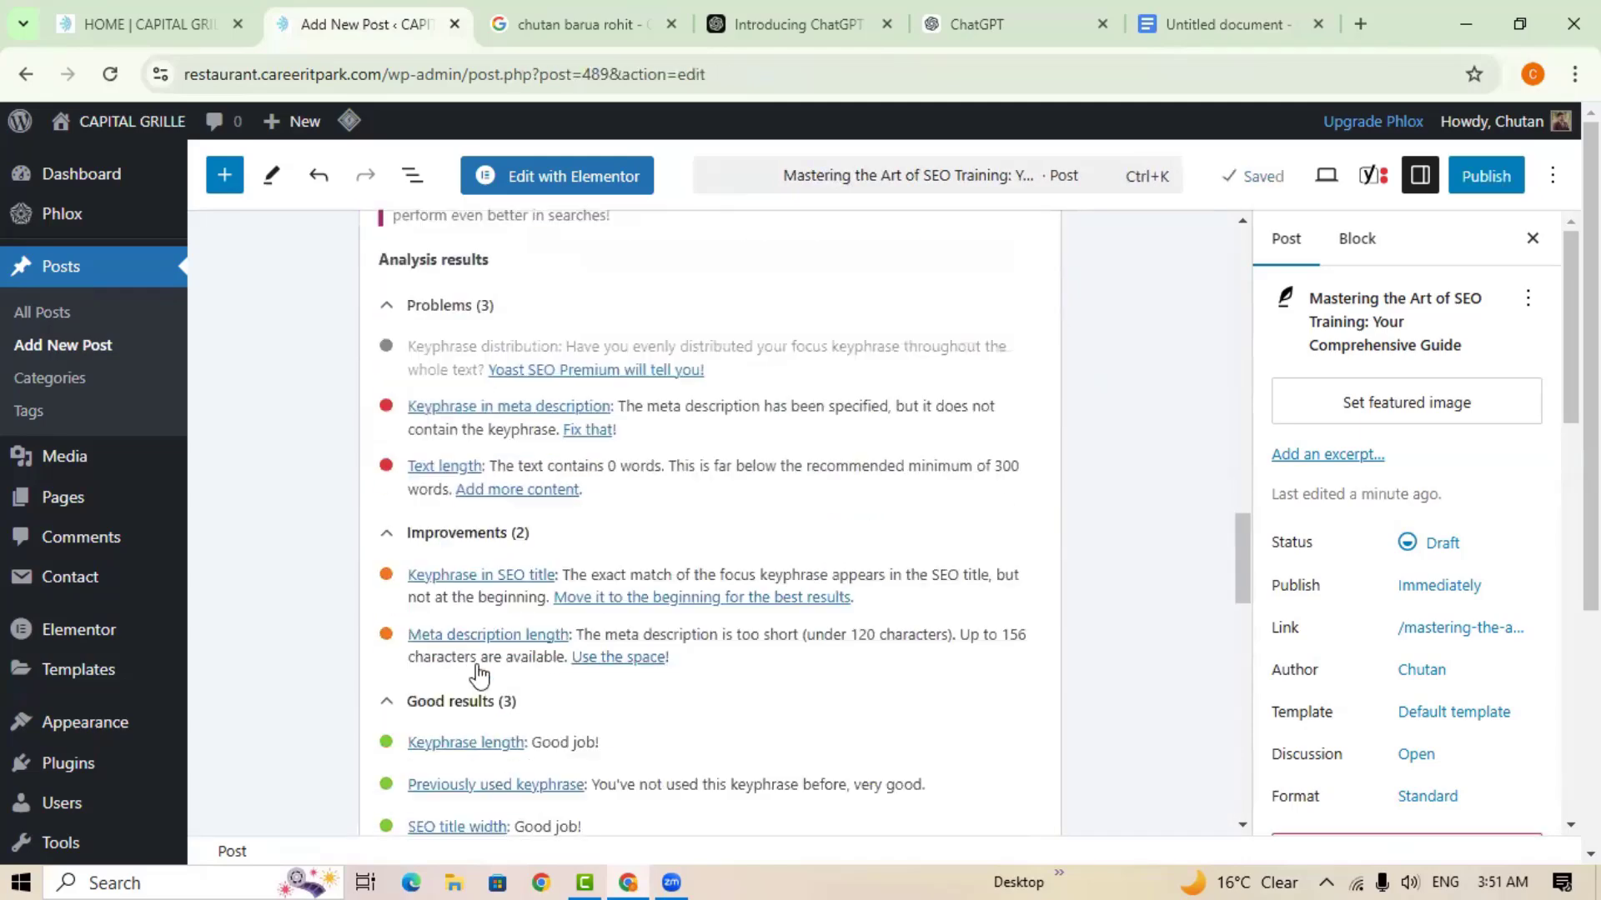
{"action": "scroll", "coordinate": [463, 667], "scroll_direction": "down", "scroll_amount": 2}
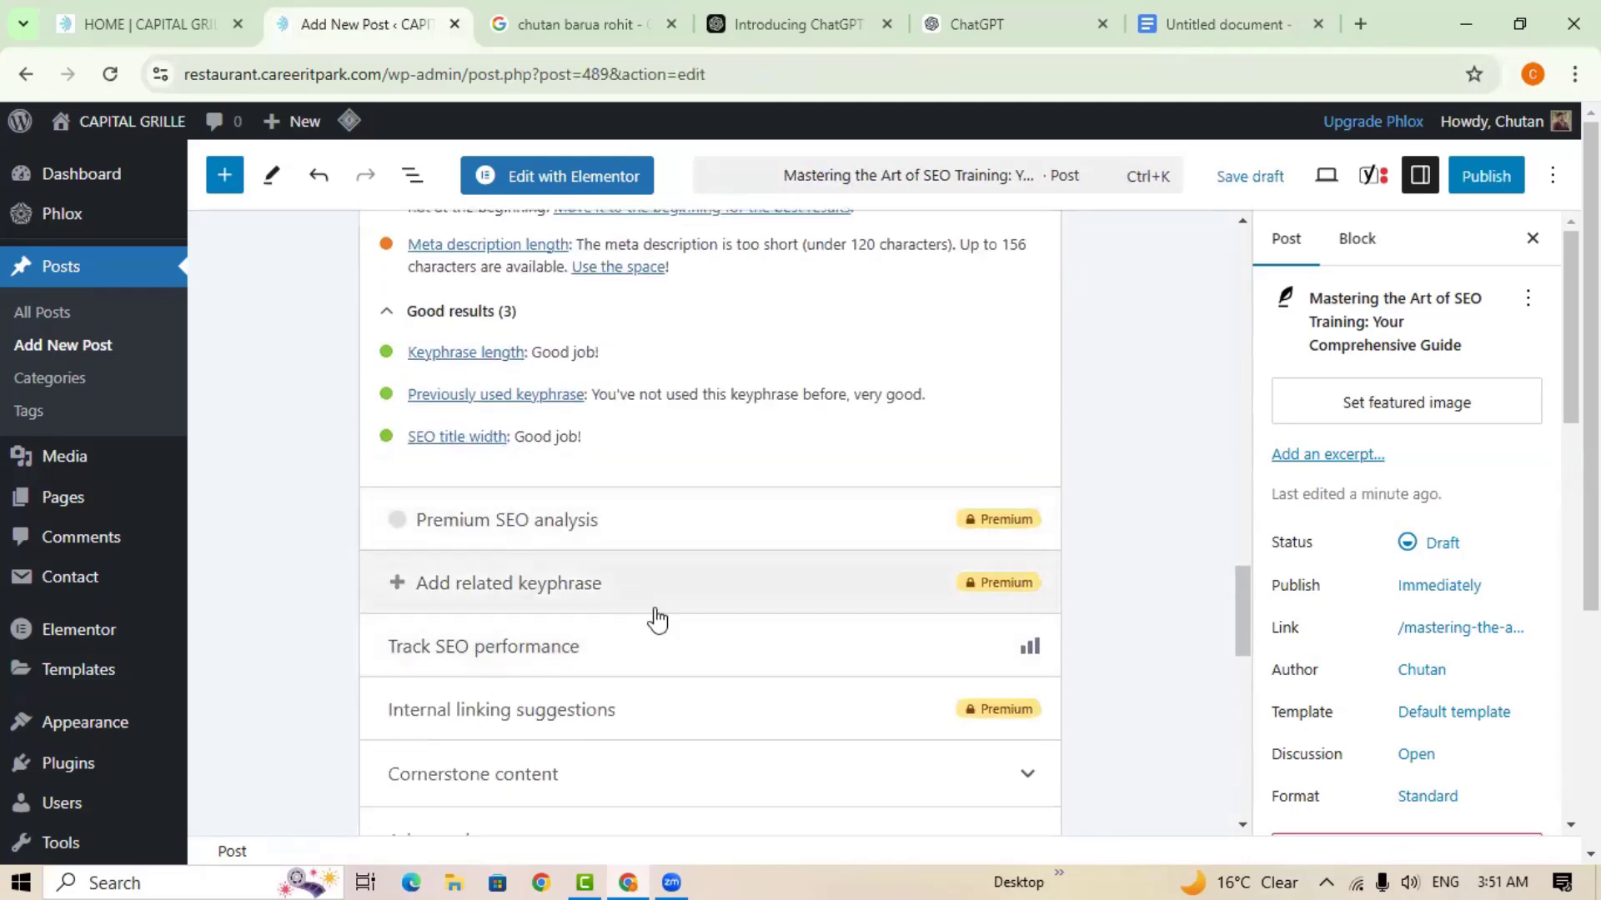
{"action": "scroll", "coordinate": [624, 651], "scroll_direction": "up", "scroll_amount": 9}
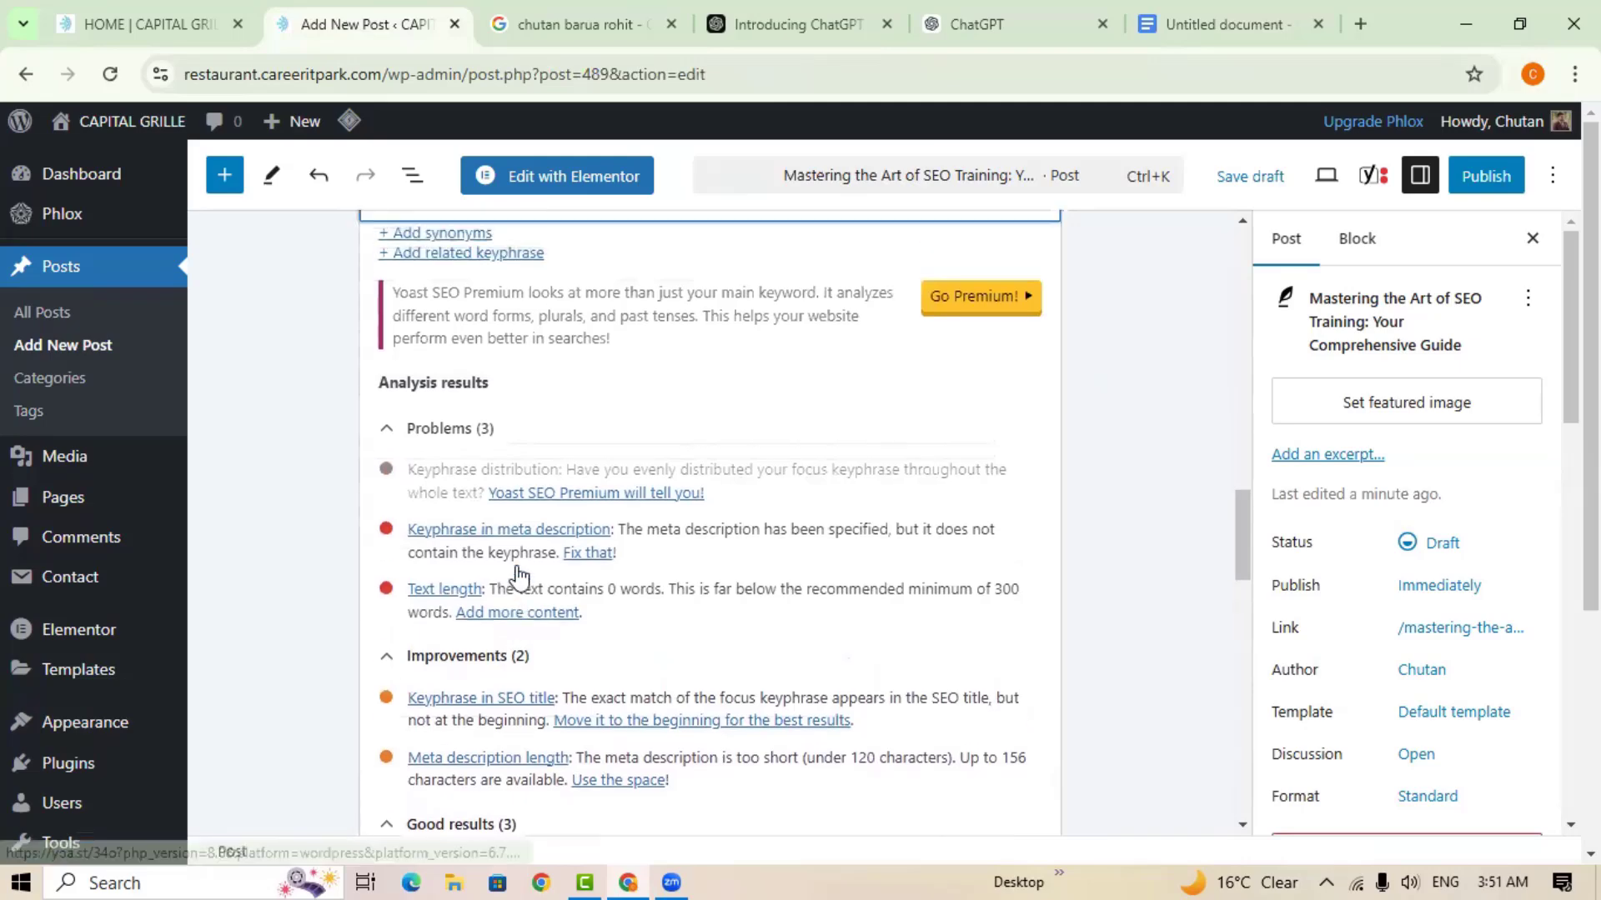
{"action": "scroll", "coordinate": [553, 754], "scroll_direction": "down", "scroll_amount": 3}
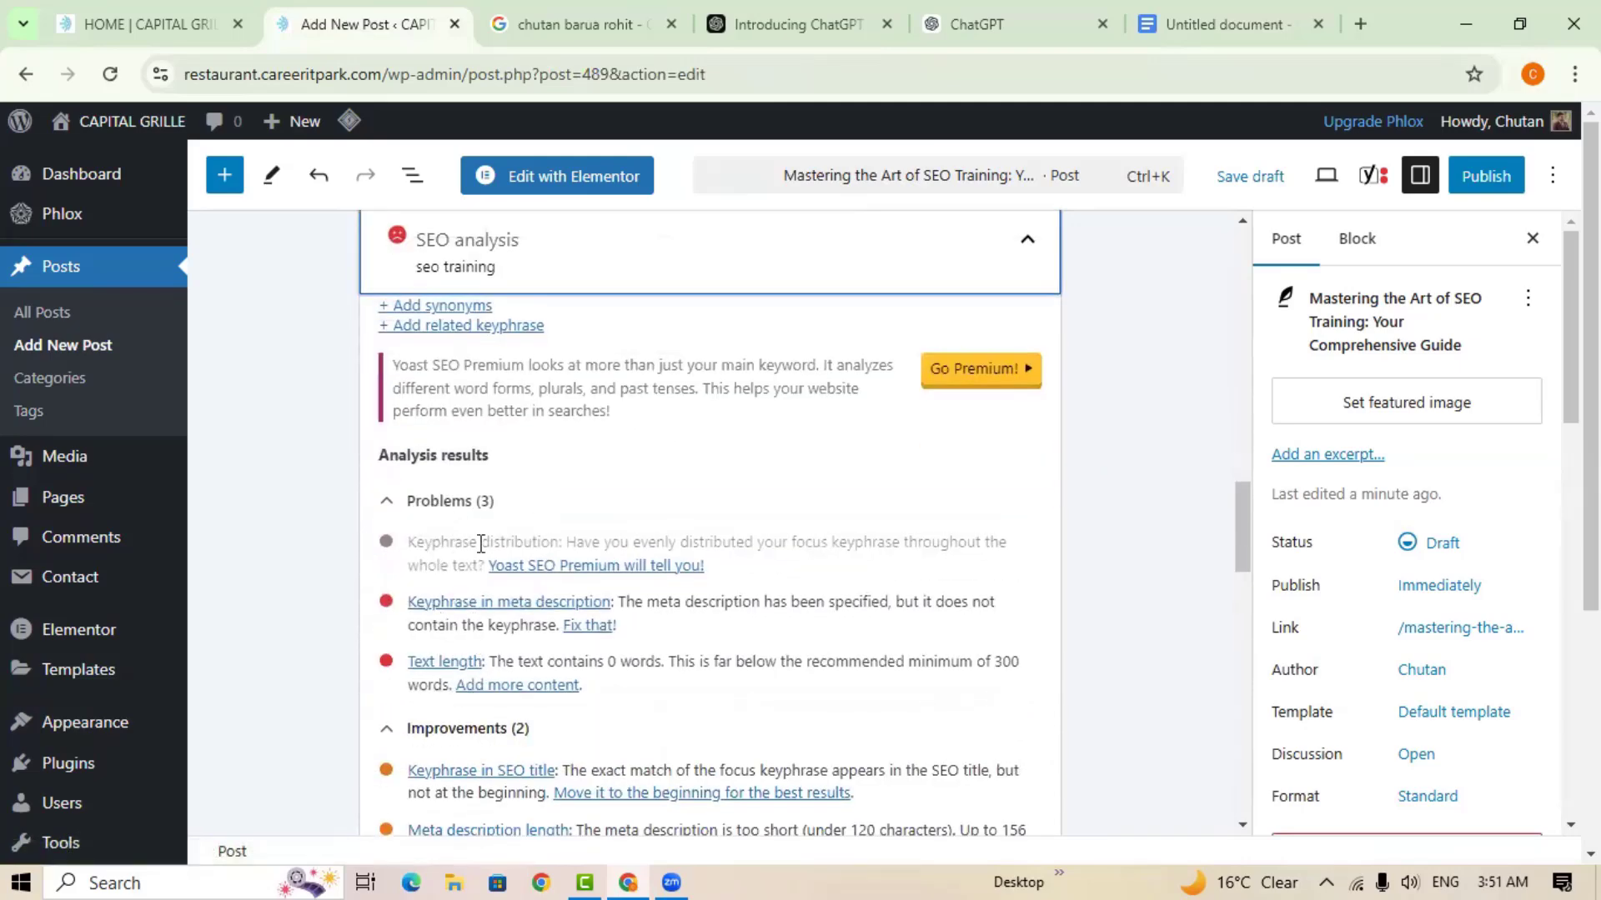
{"action": "scroll", "coordinate": [478, 568], "scroll_direction": "down", "scroll_amount": 1}
{"action": "scroll", "coordinate": [403, 747], "scroll_direction": "down", "scroll_amount": 2}
{"action": "scroll", "coordinate": [500, 666], "scroll_direction": "down", "scroll_amount": 3}
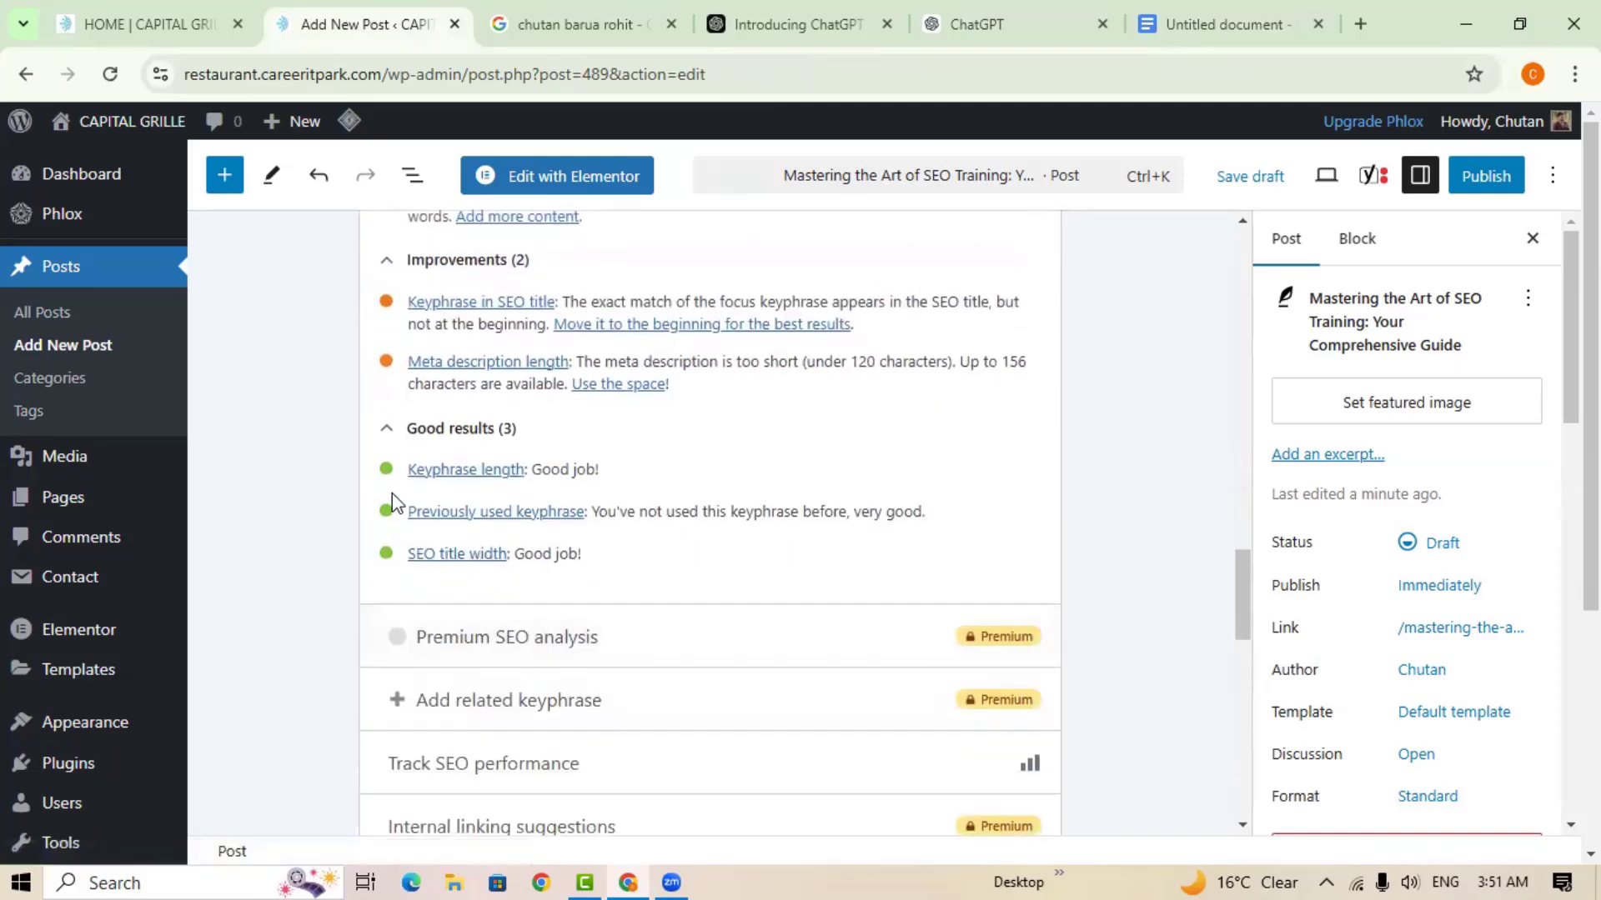
{"action": "scroll", "coordinate": [388, 463], "scroll_direction": "up", "scroll_amount": 1}
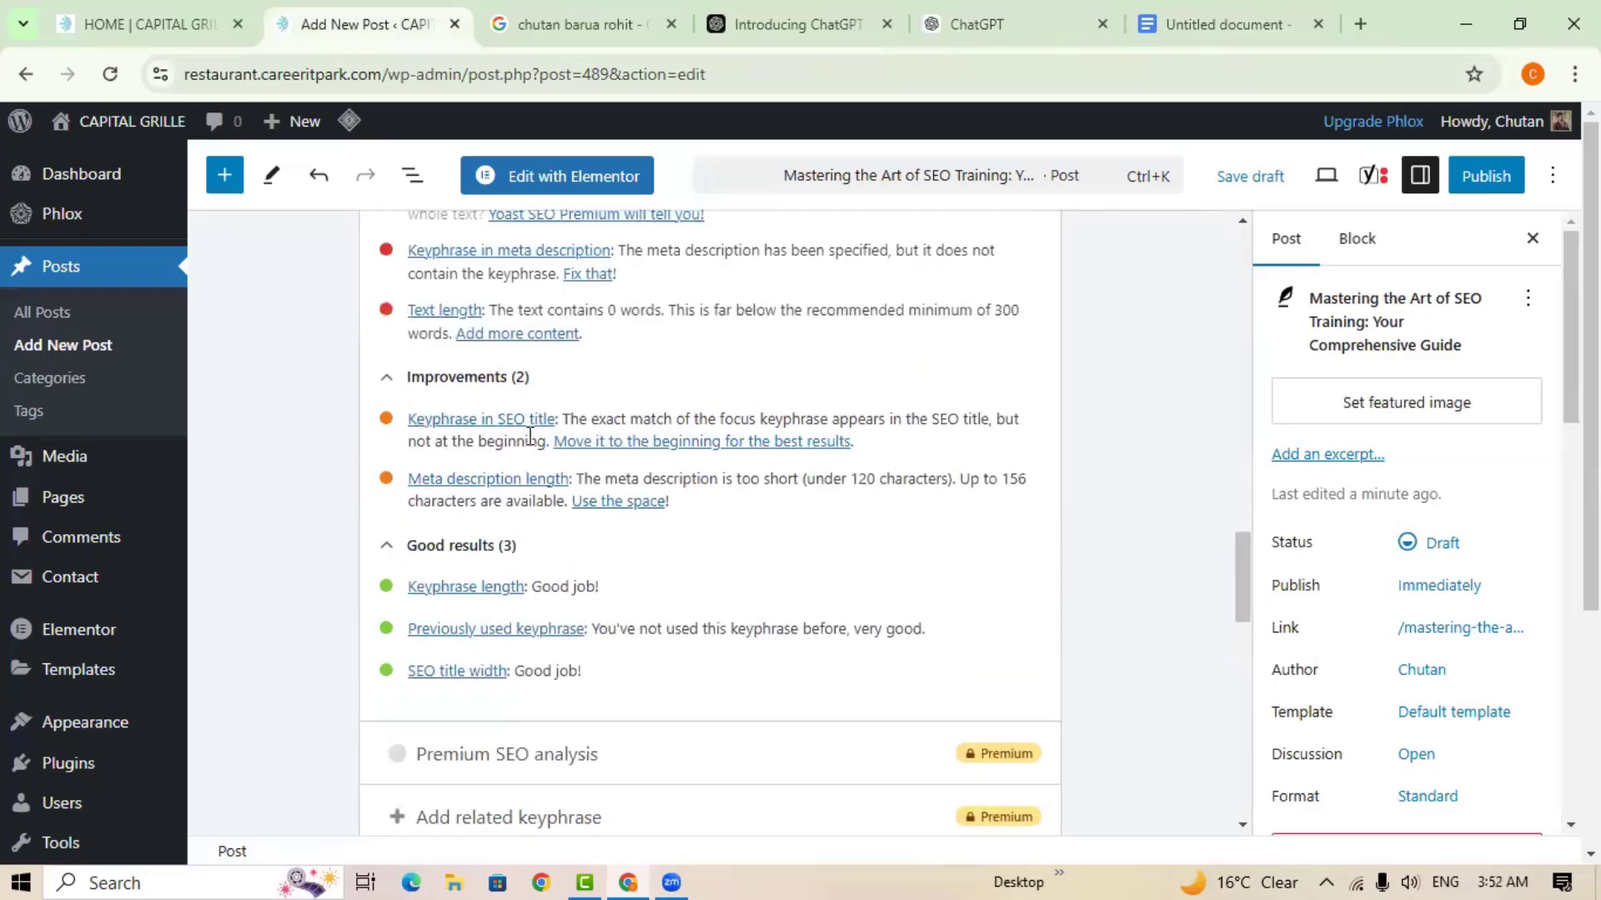
{"action": "scroll", "coordinate": [454, 446], "scroll_direction": "up", "scroll_amount": 2}
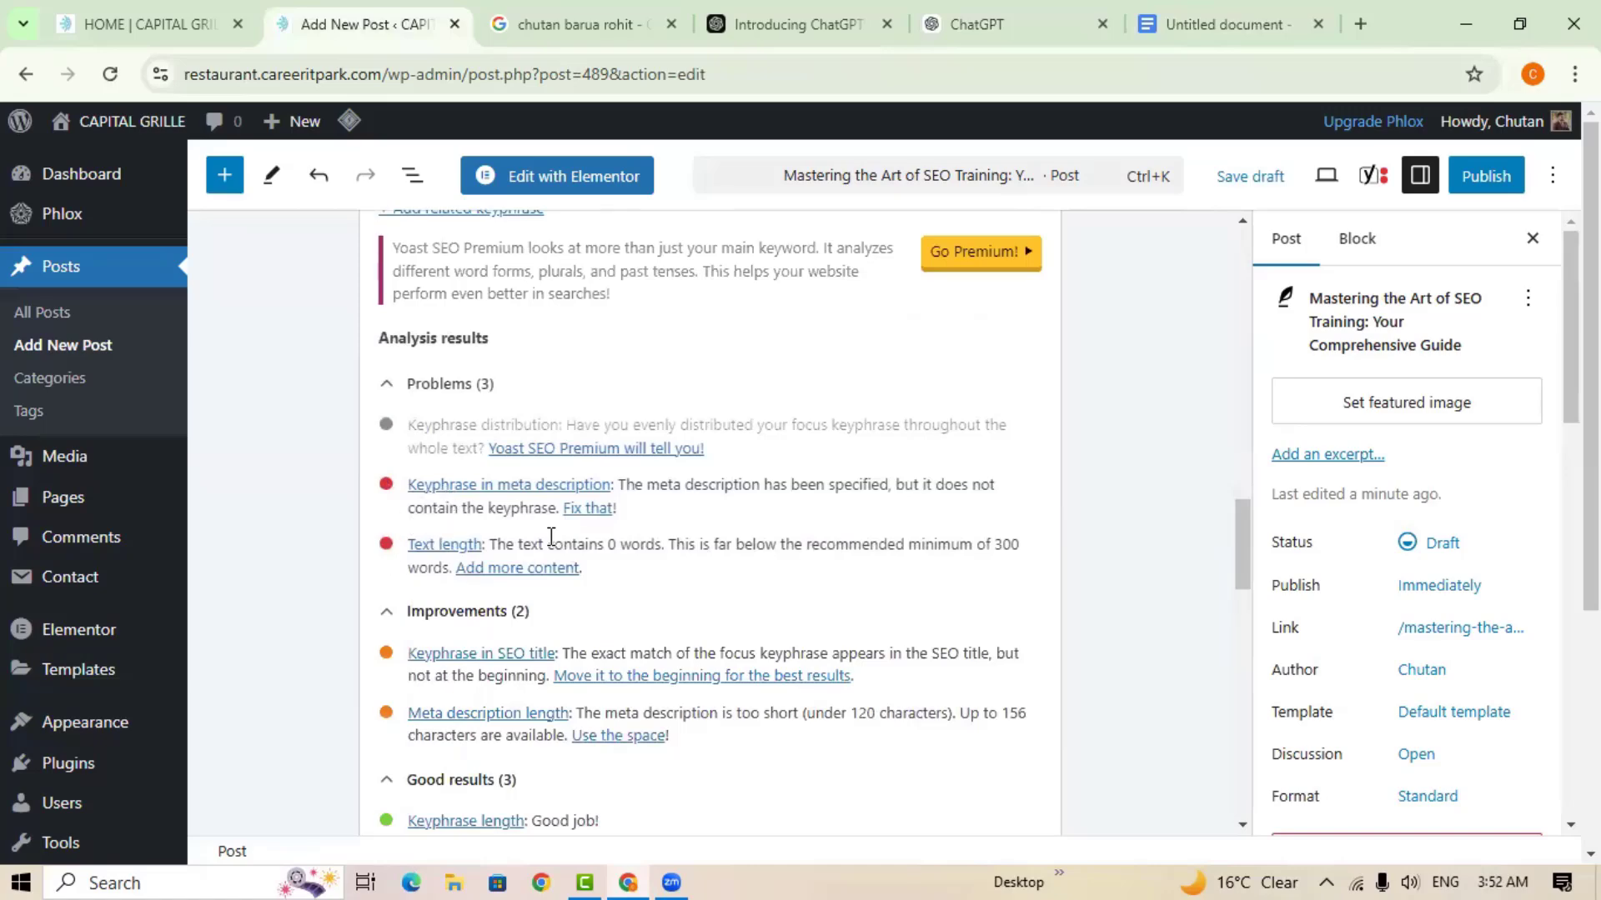
Replace the variables in the Yoast SEO title with "Mastering the Art of SEO Training: Your Comprehensive Guide".
{"action": "scroll", "coordinate": [551, 537], "scroll_direction": "up", "scroll_amount": 3}
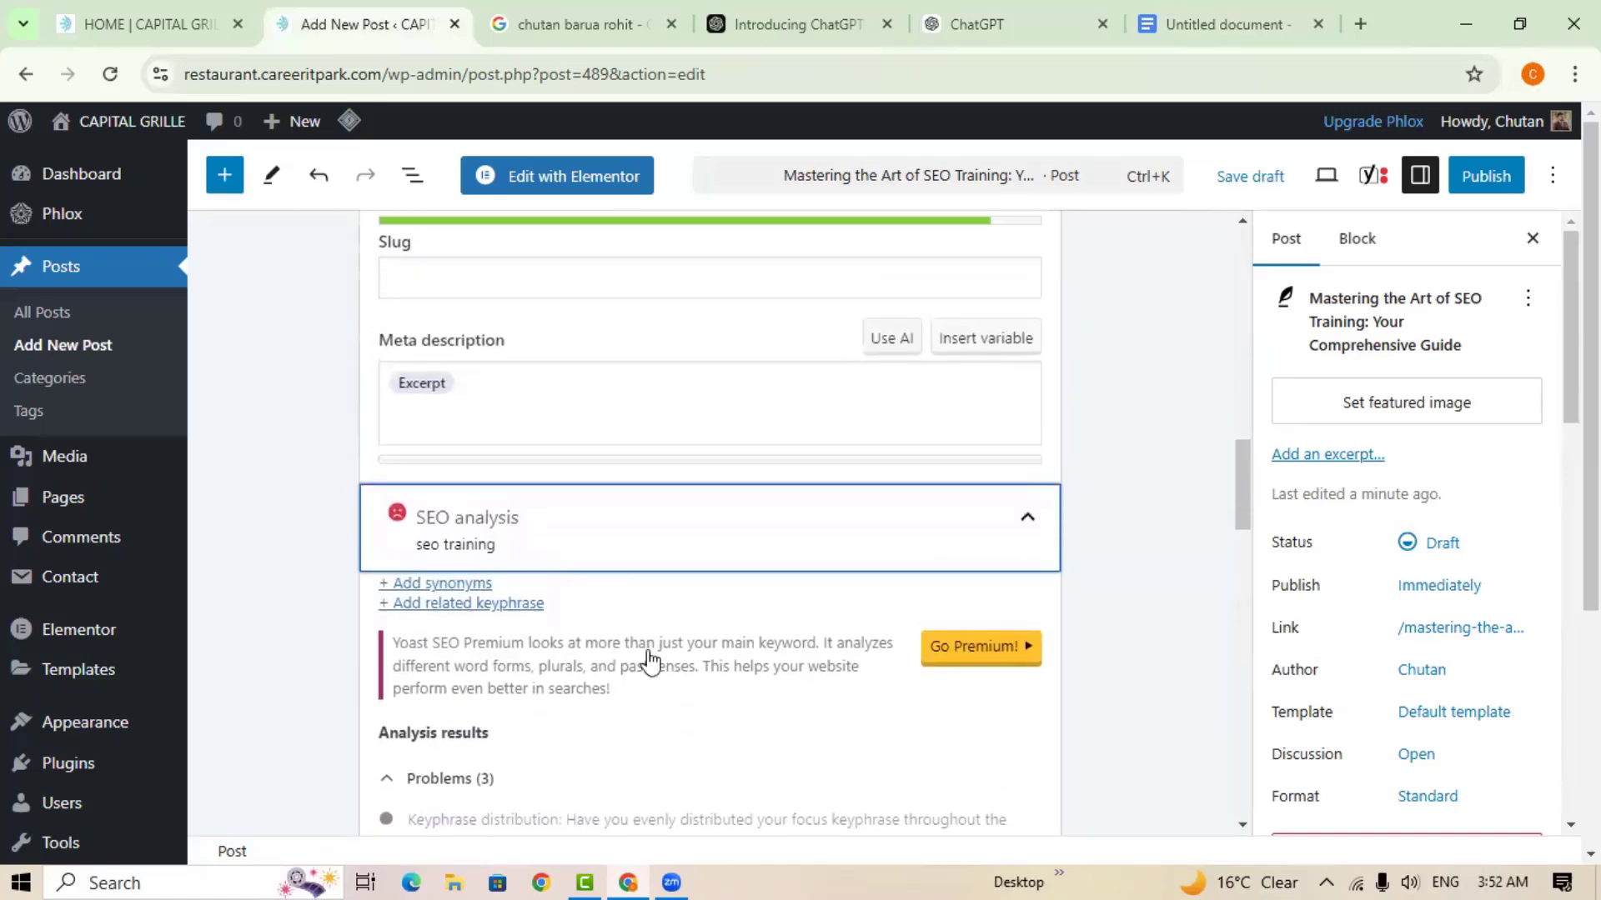
{"action": "scroll", "coordinate": [651, 662], "scroll_direction": "up", "scroll_amount": 3}
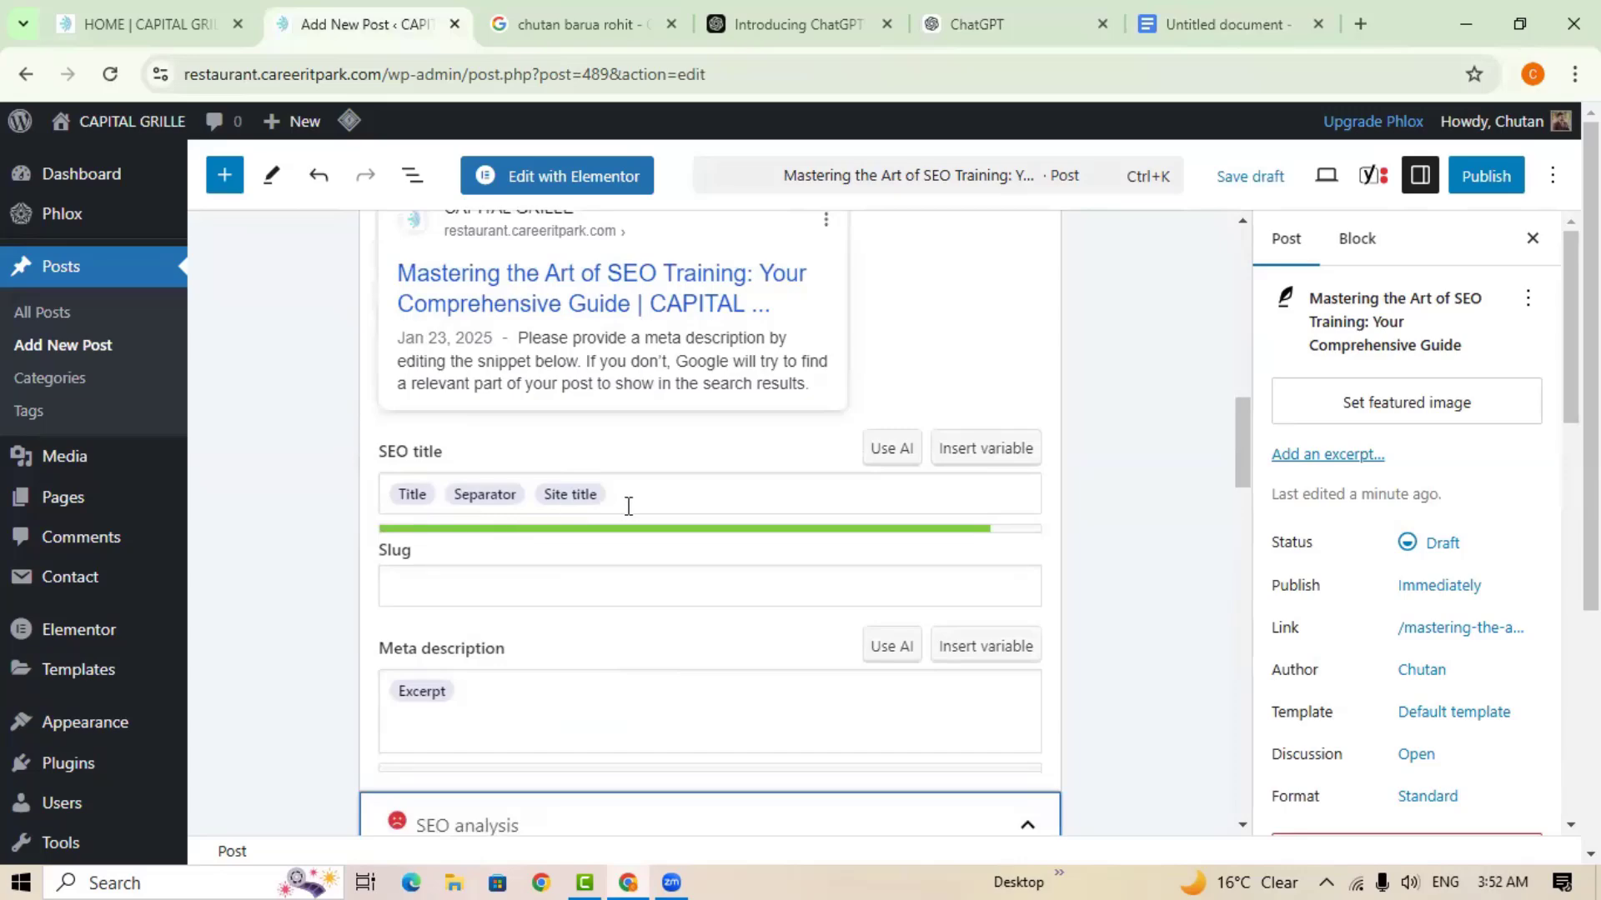
{"action": "left_click", "coordinate": [635, 498]}
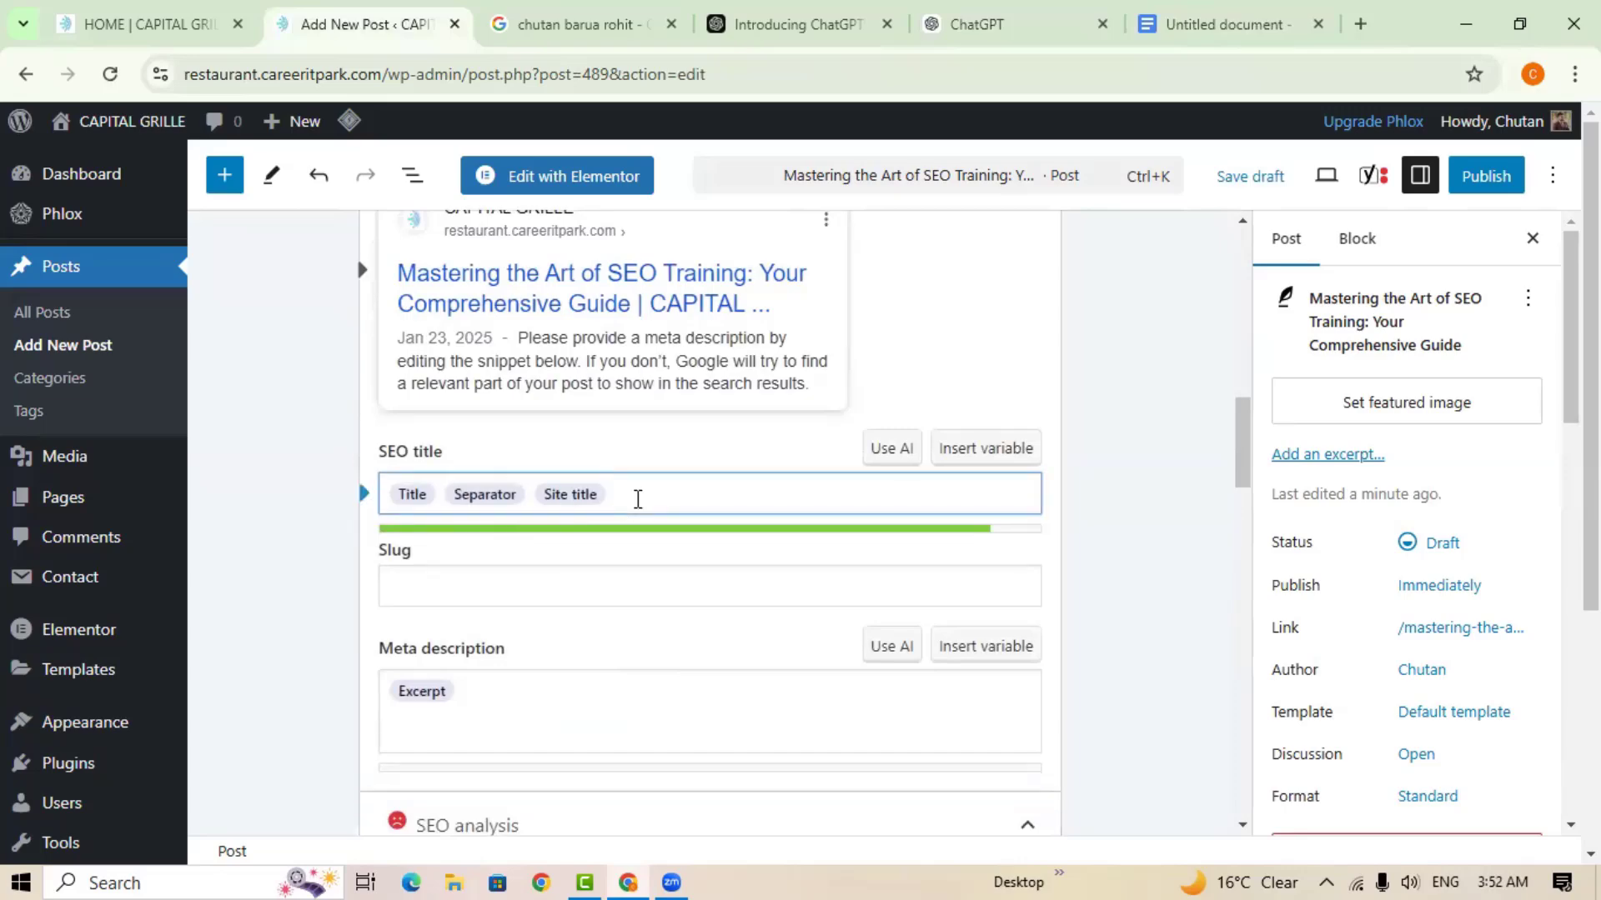
{"action": "key", "text": "ctrl+a"}
{"action": "key", "text": "BackSpace"}
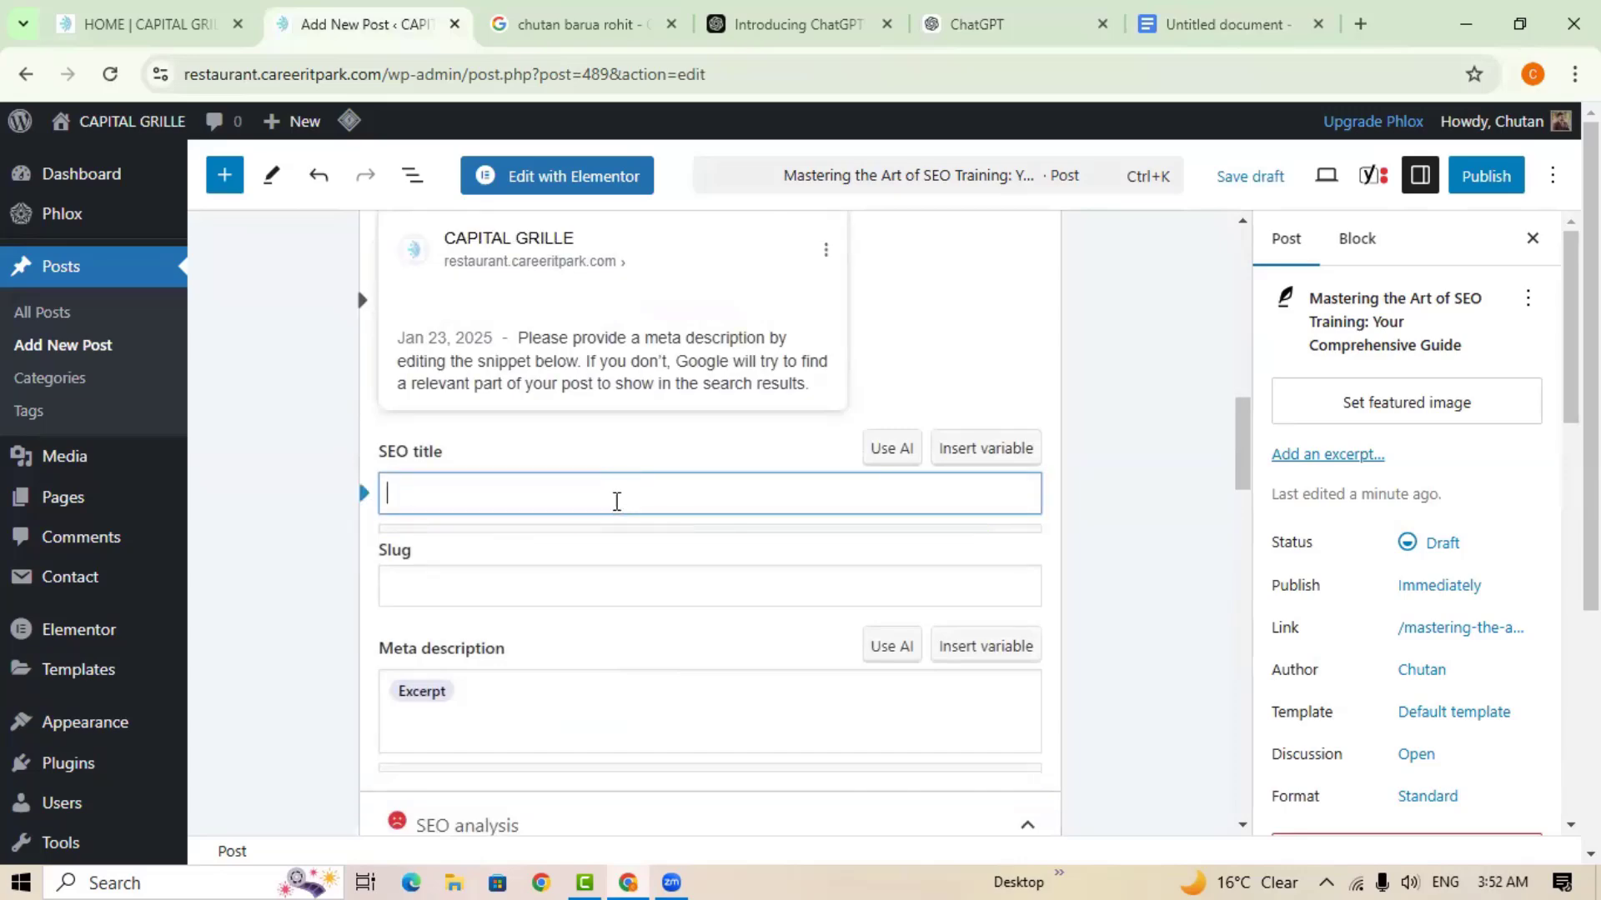
{"action": "scroll", "coordinate": [643, 547], "scroll_direction": "up", "scroll_amount": 6}
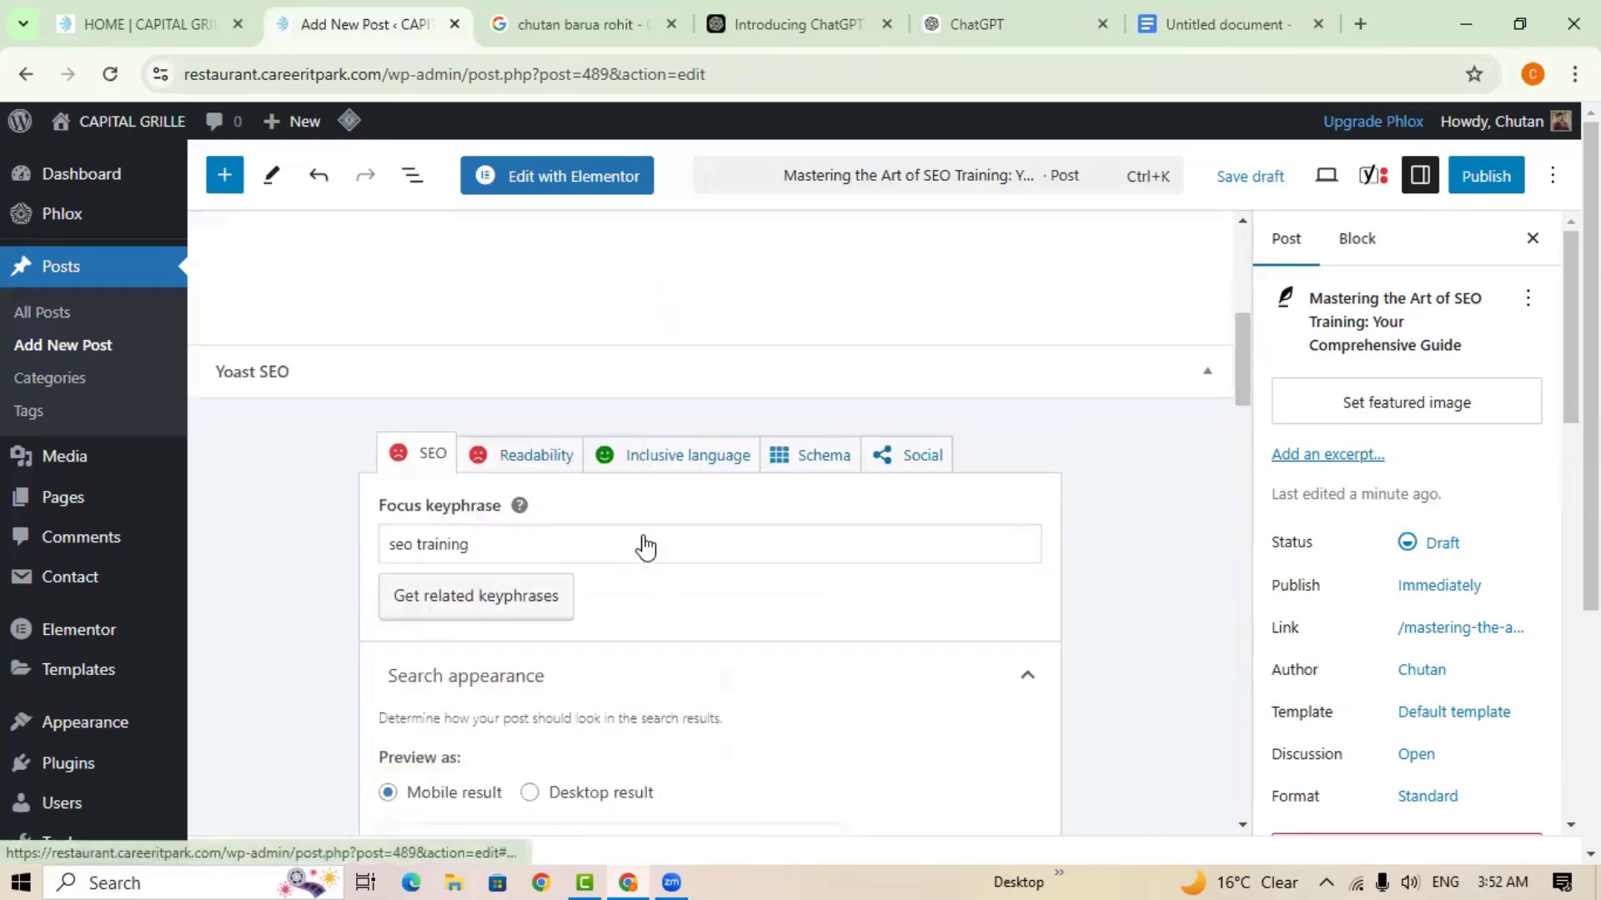
{"action": "scroll", "coordinate": [643, 547], "scroll_direction": "down", "scroll_amount": 4}
{"action": "scroll", "coordinate": [467, 691], "scroll_direction": "down", "scroll_amount": 1}
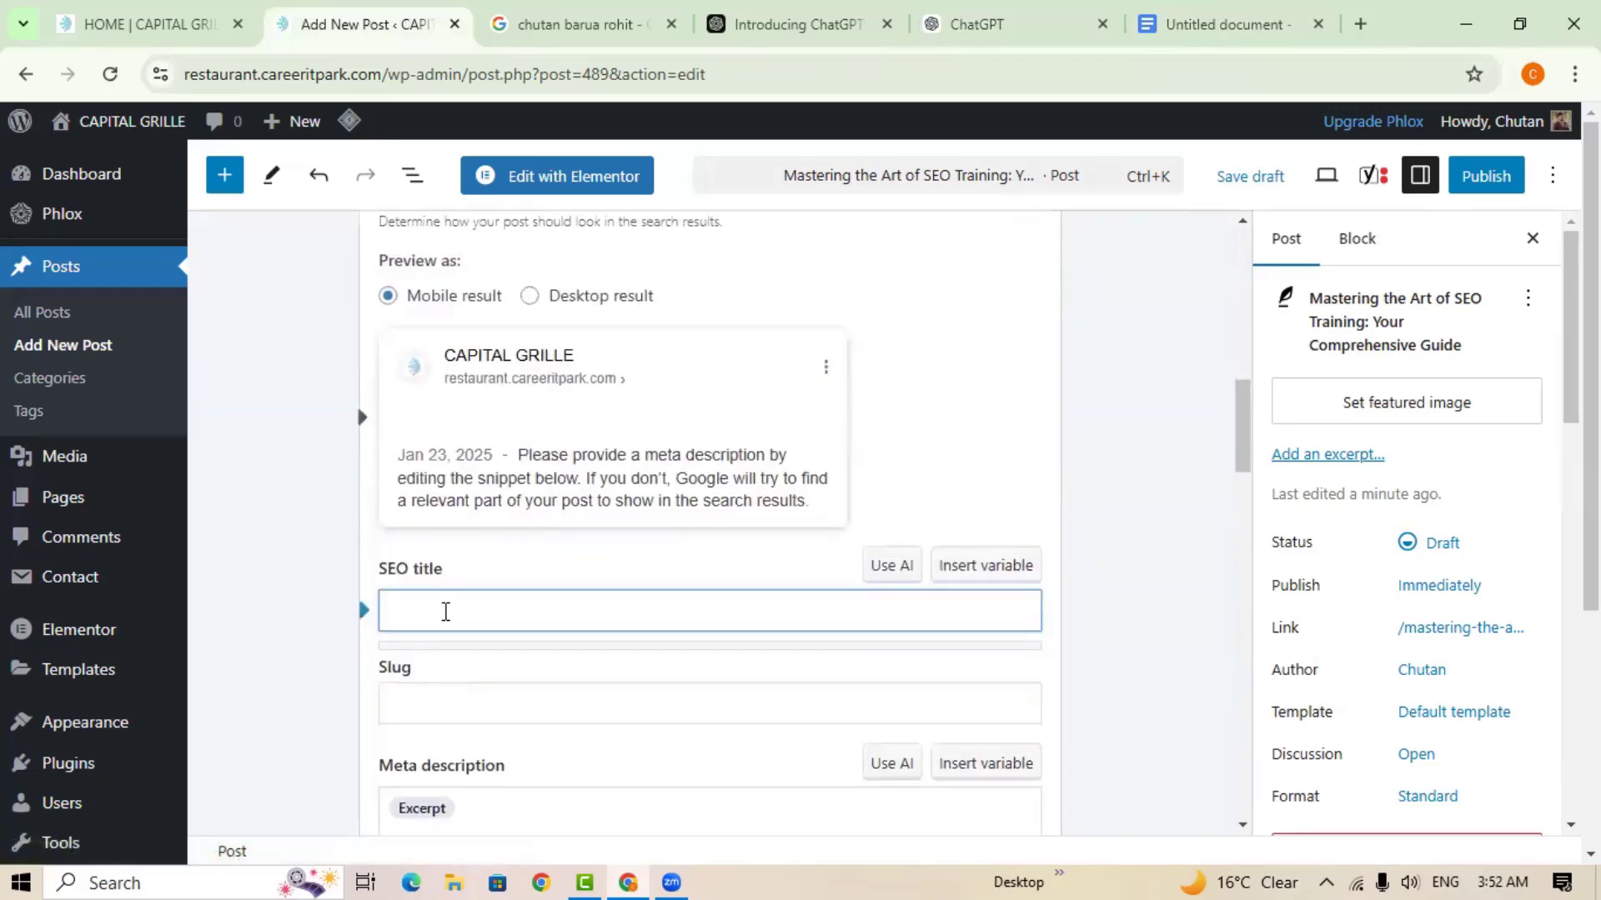
{"action": "type", "text": "Mastering the Art of SEO Training: Your Comprehensive Guide"}
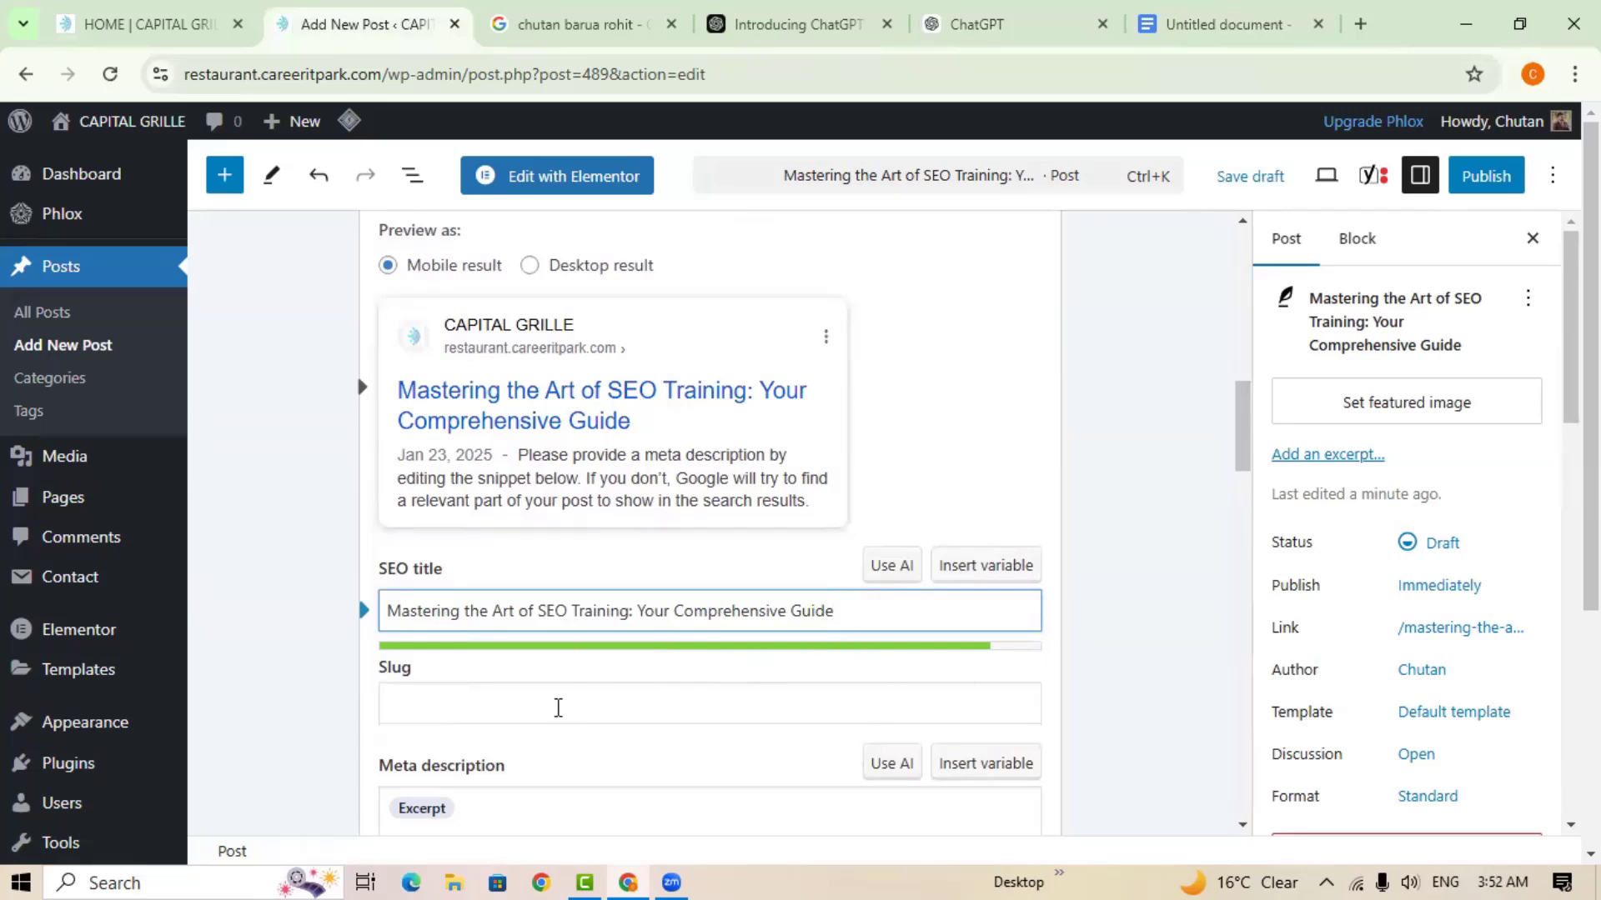
Set the post's slug in the Yoast search appearance section to "seo-training".
{"action": "left_click", "coordinate": [558, 704]}
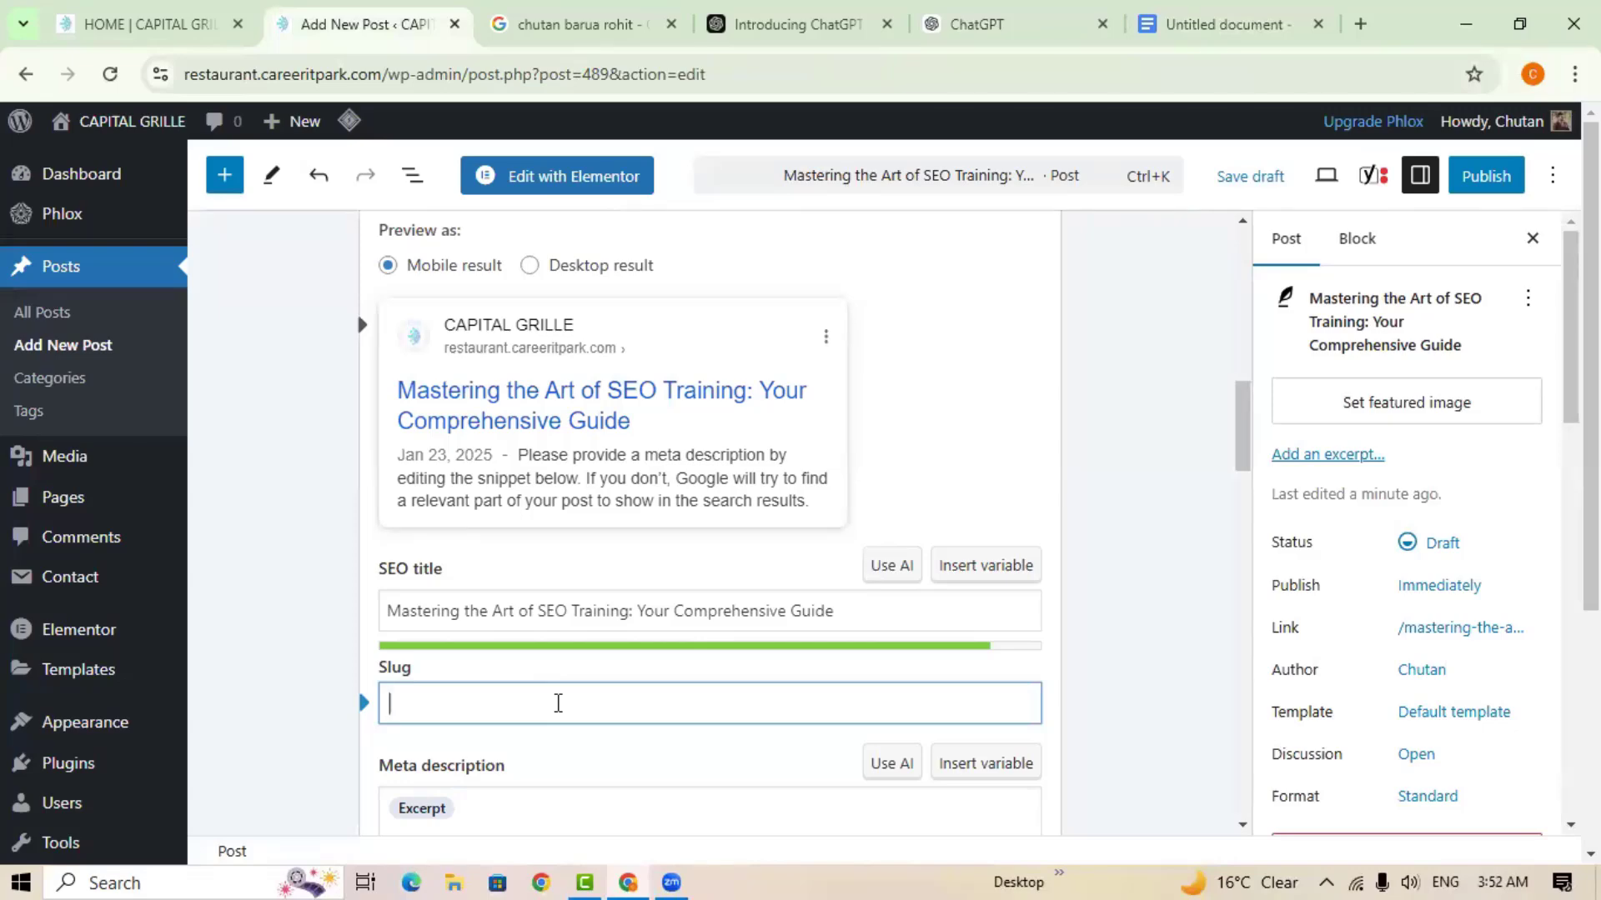
{"action": "type", "text": "seo-traini"}
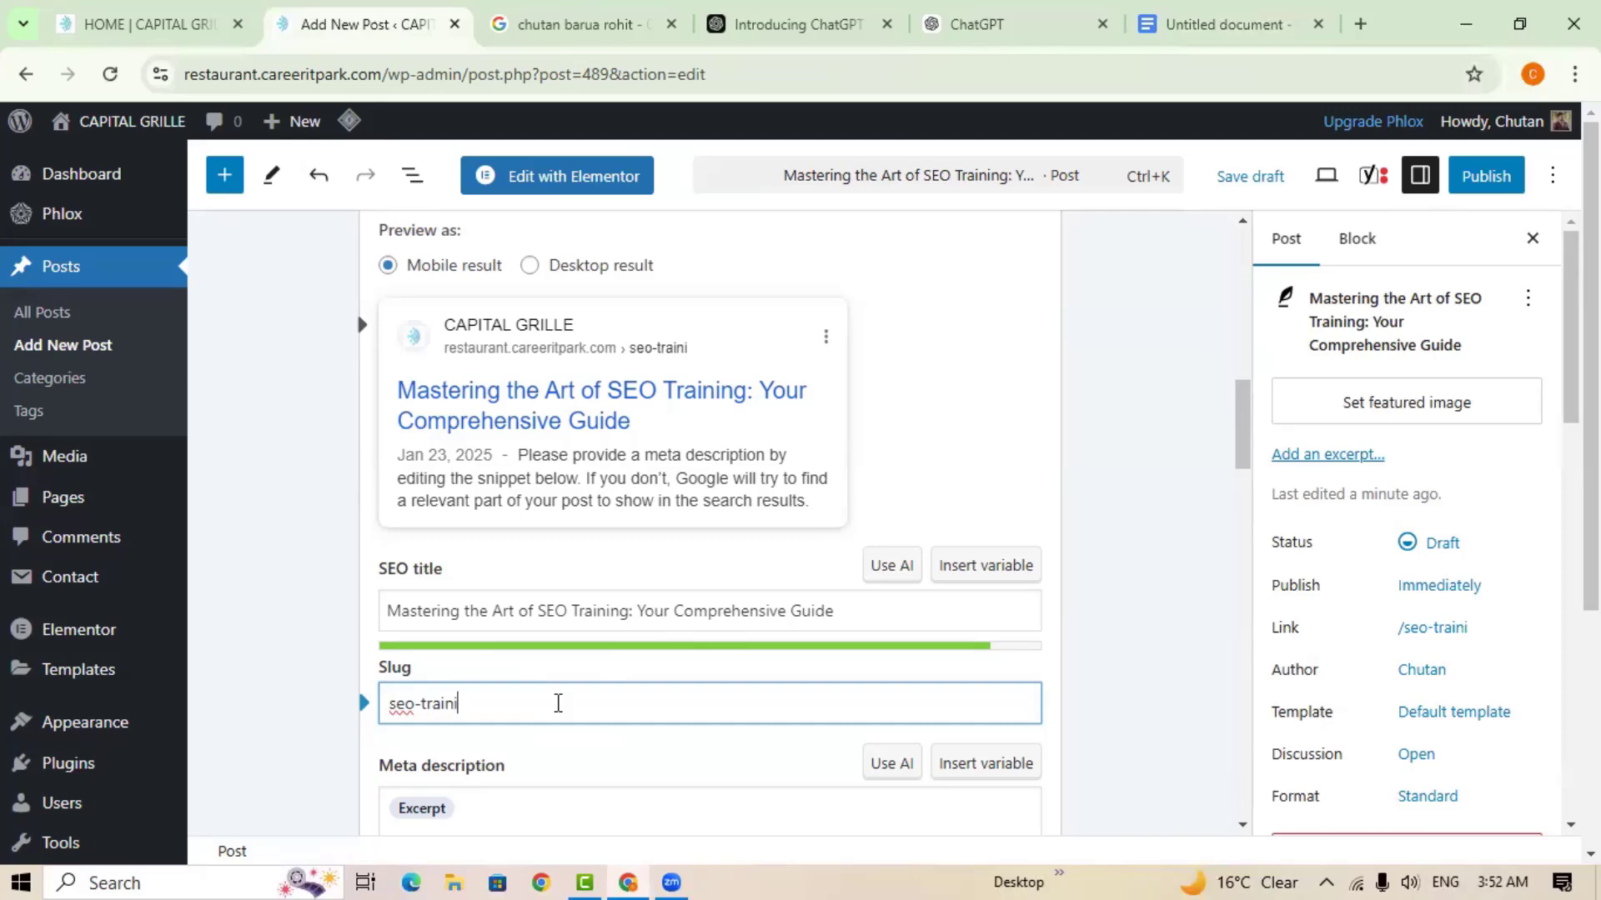
{"action": "type", "text": "ng"}
{"action": "left_click", "coordinate": [701, 747]}
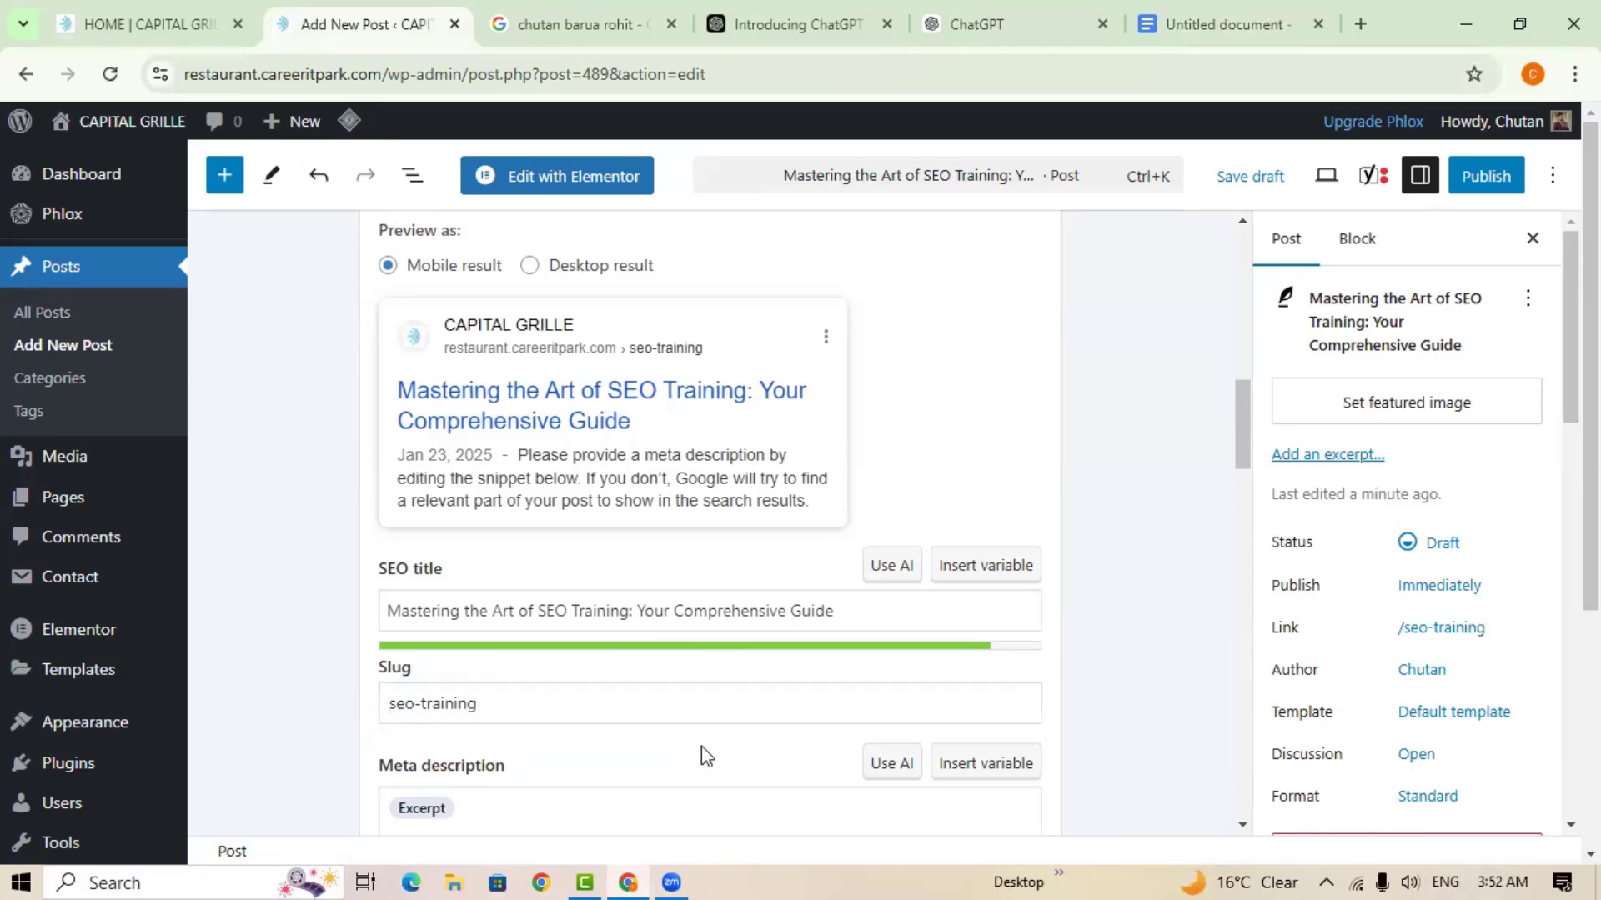
Change the slug to "seo training", using a space instead of the hyphen.
{"action": "scroll", "coordinate": [704, 749], "scroll_direction": "down", "scroll_amount": 4}
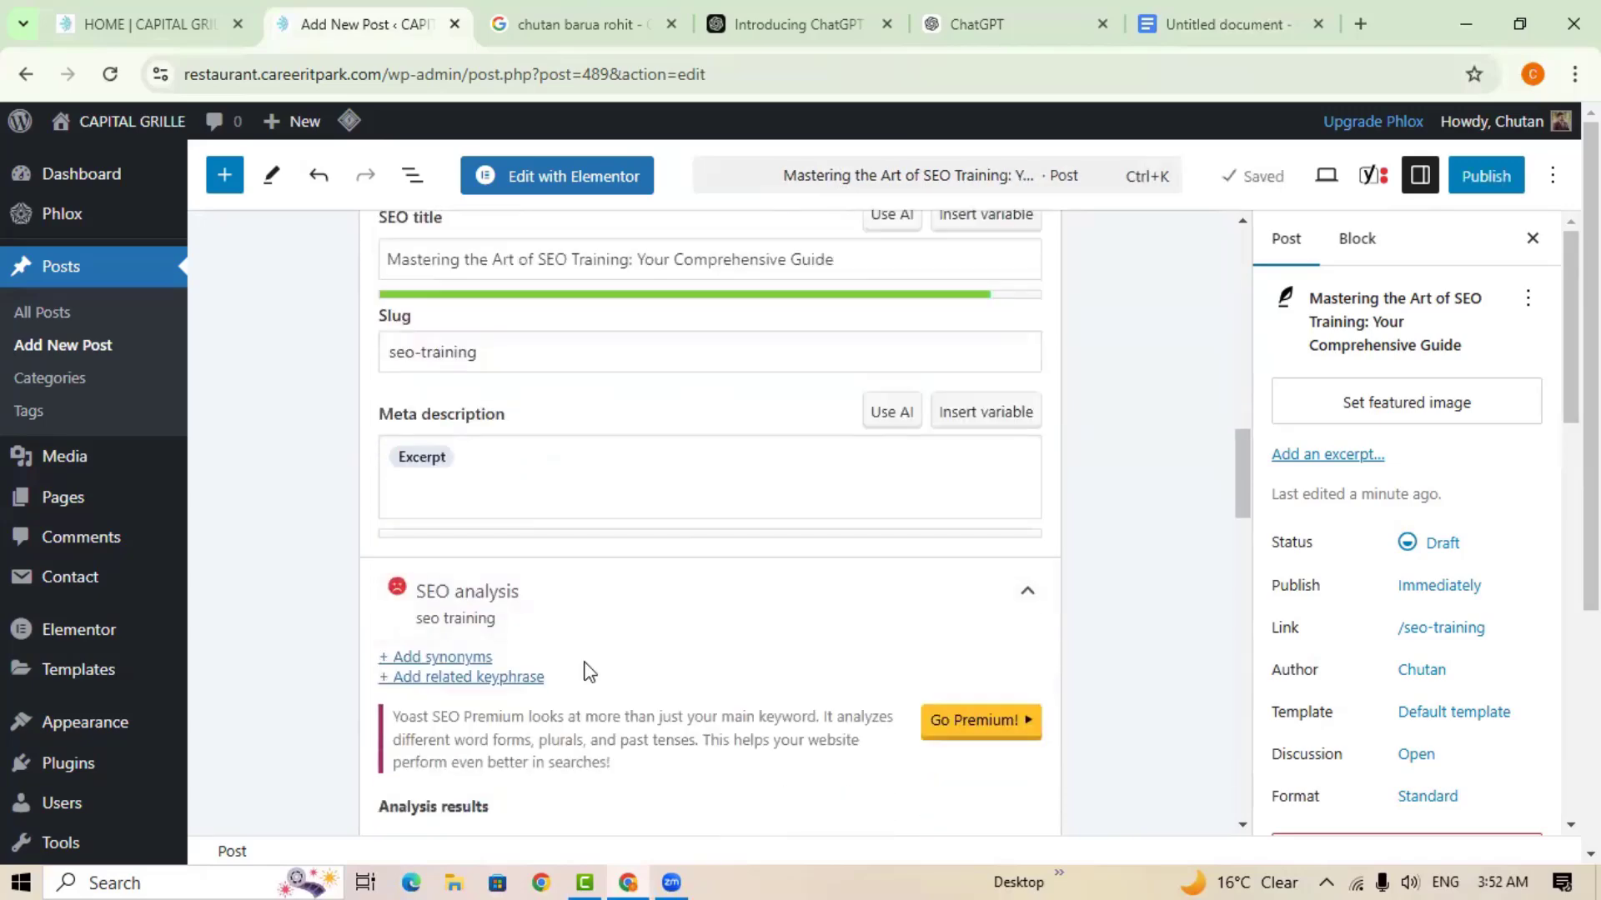
{"action": "scroll", "coordinate": [586, 668], "scroll_direction": "down", "scroll_amount": 7}
{"action": "scroll", "coordinate": [539, 543], "scroll_direction": "up", "scroll_amount": 7}
{"action": "left_click", "coordinate": [424, 356]}
{"action": "key", "text": "BackSpace"}
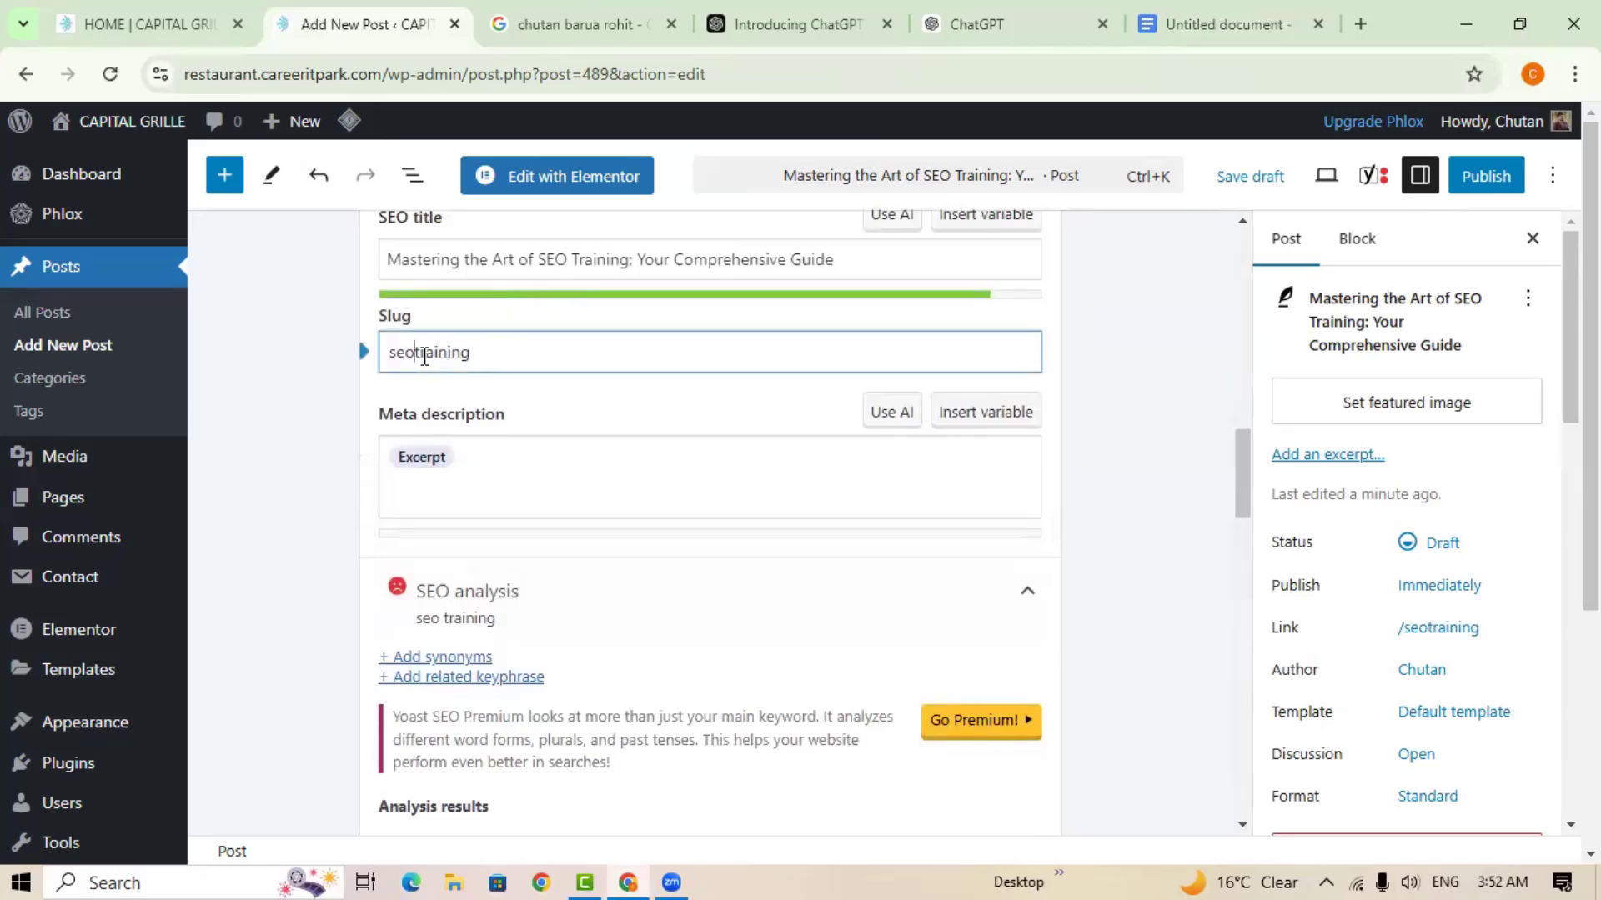
{"action": "left_click", "coordinate": [565, 408]}
Review the Yoast SEO analysis for the edited slug and title, checking the problems, improvements and good results.
{"action": "scroll", "coordinate": [653, 458], "scroll_direction": "up", "scroll_amount": 1}
{"action": "scroll", "coordinate": [658, 462], "scroll_direction": "down", "scroll_amount": 3}
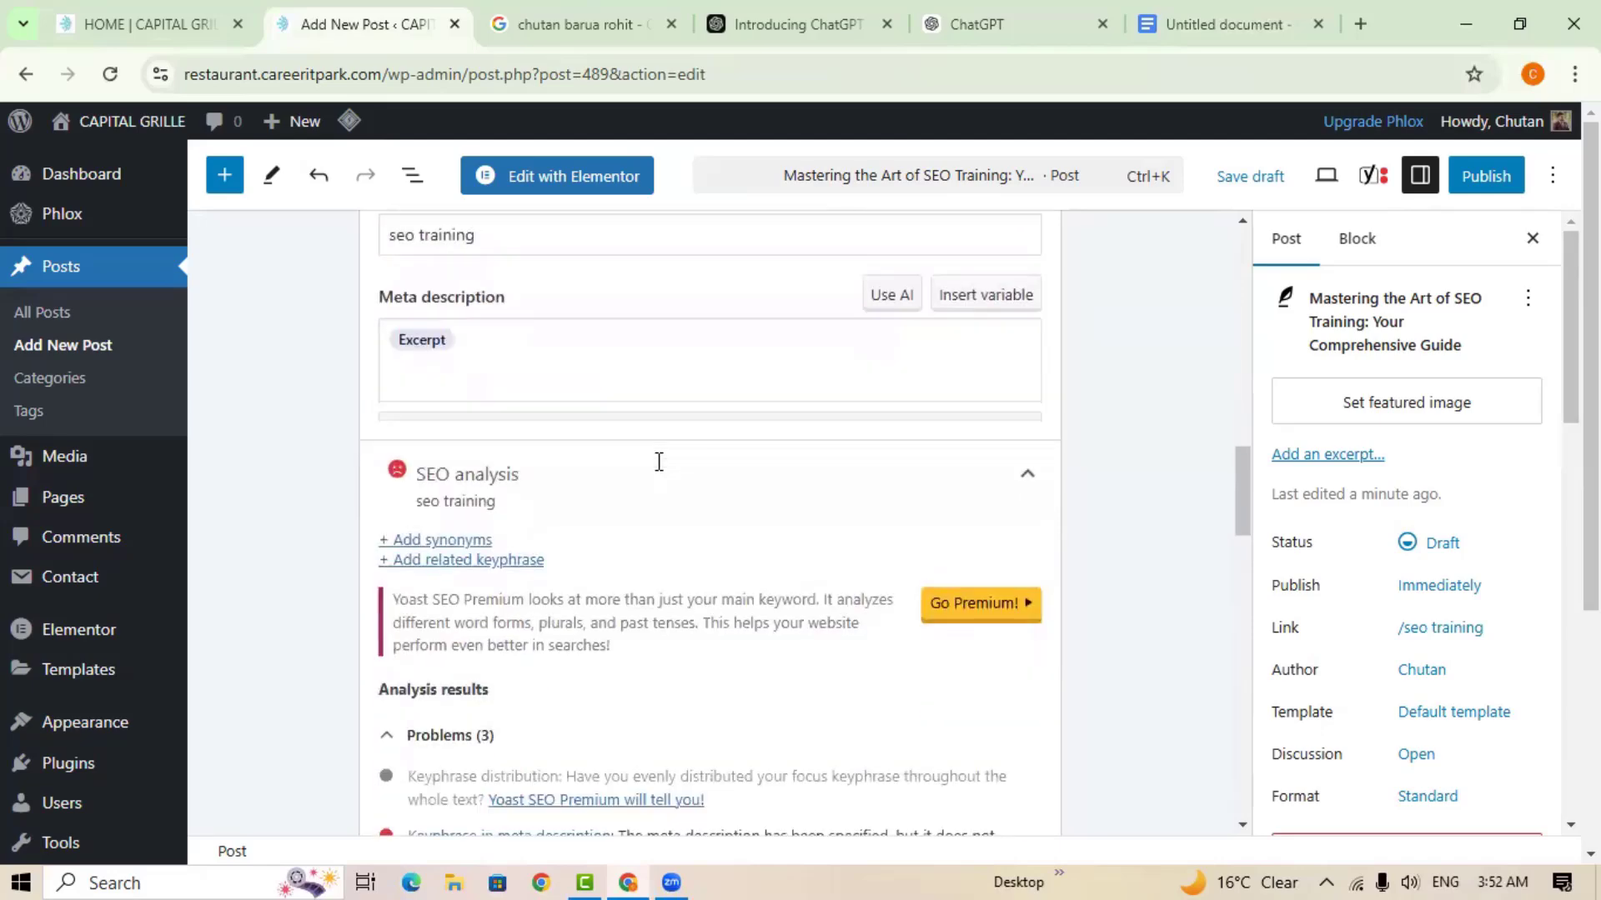
{"action": "scroll", "coordinate": [658, 462], "scroll_direction": "down", "scroll_amount": 8}
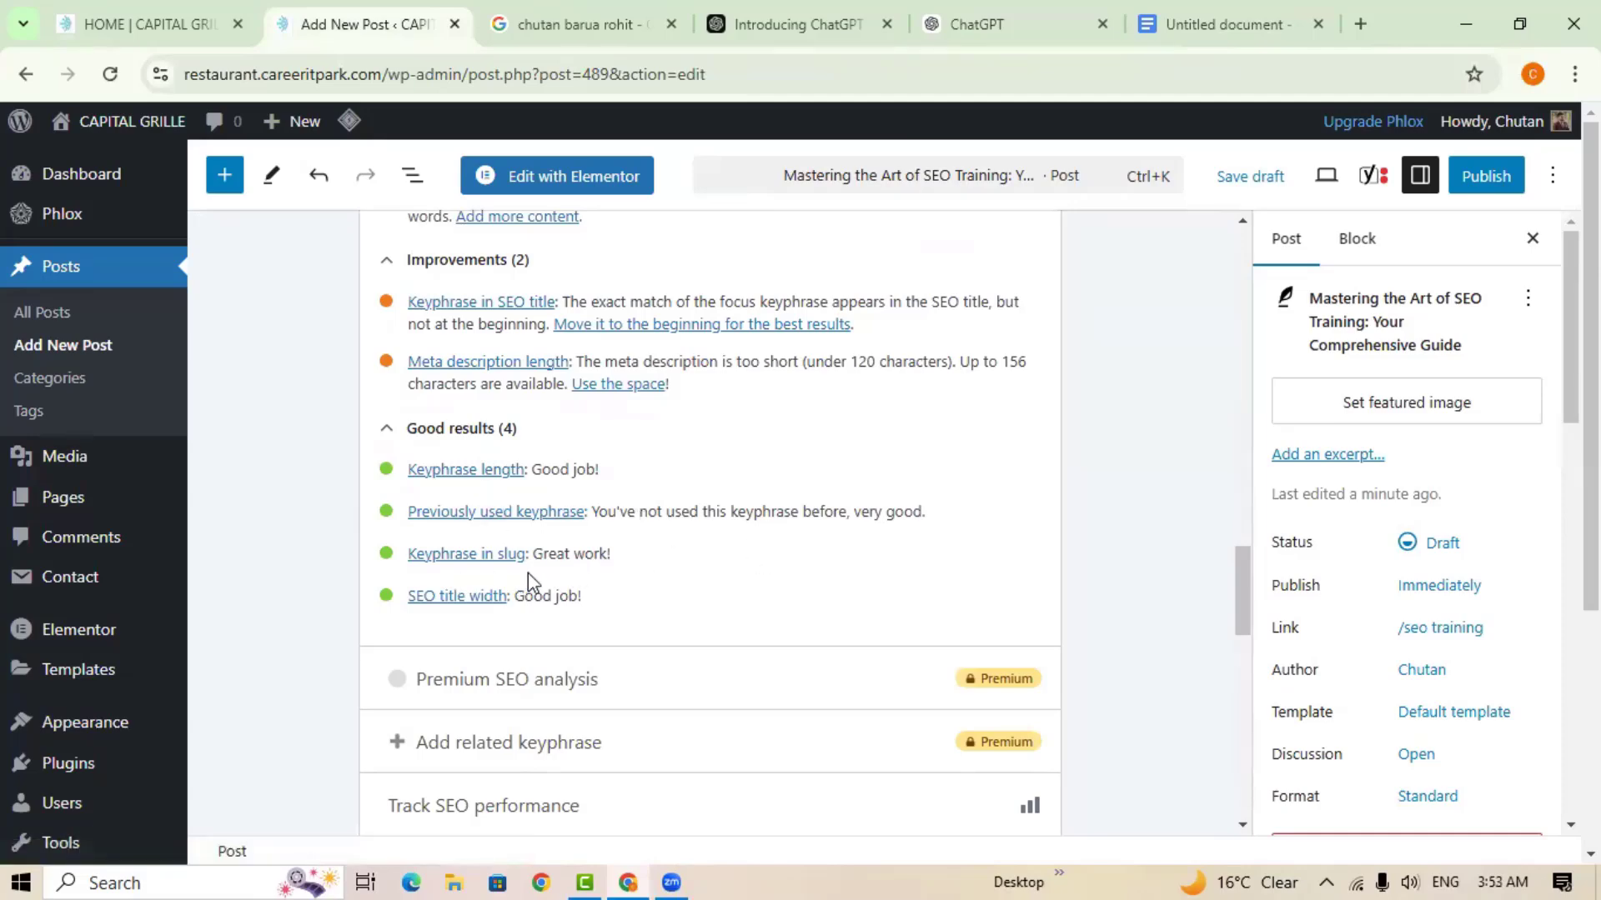
{"action": "scroll", "coordinate": [586, 575], "scroll_direction": "up", "scroll_amount": 8}
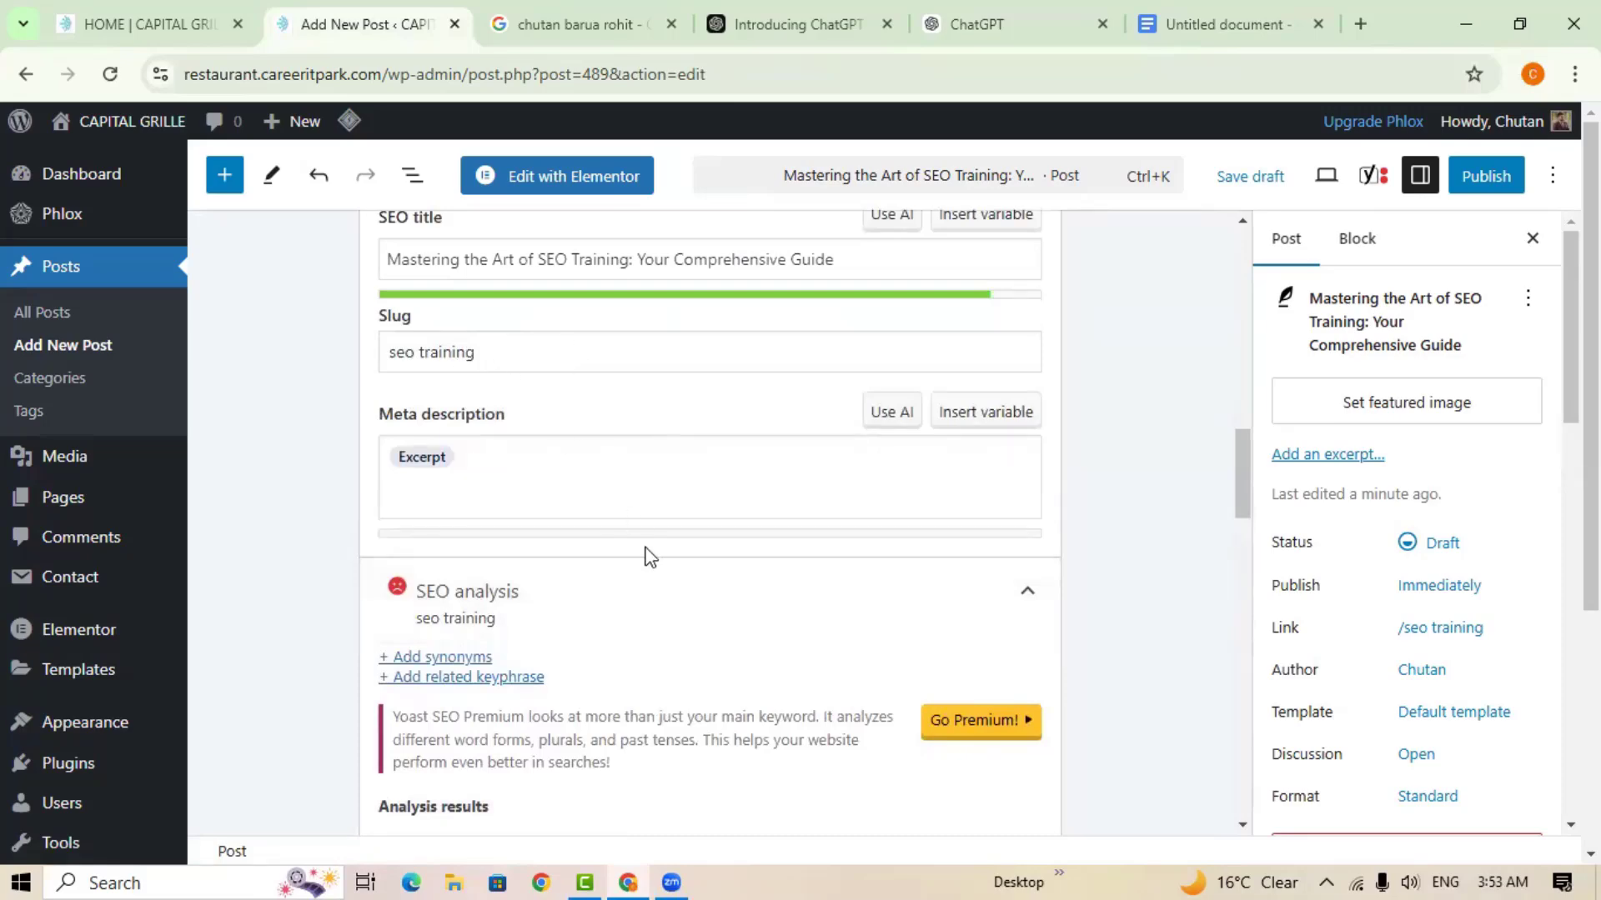
{"action": "scroll", "coordinate": [647, 561], "scroll_direction": "down", "scroll_amount": 12}
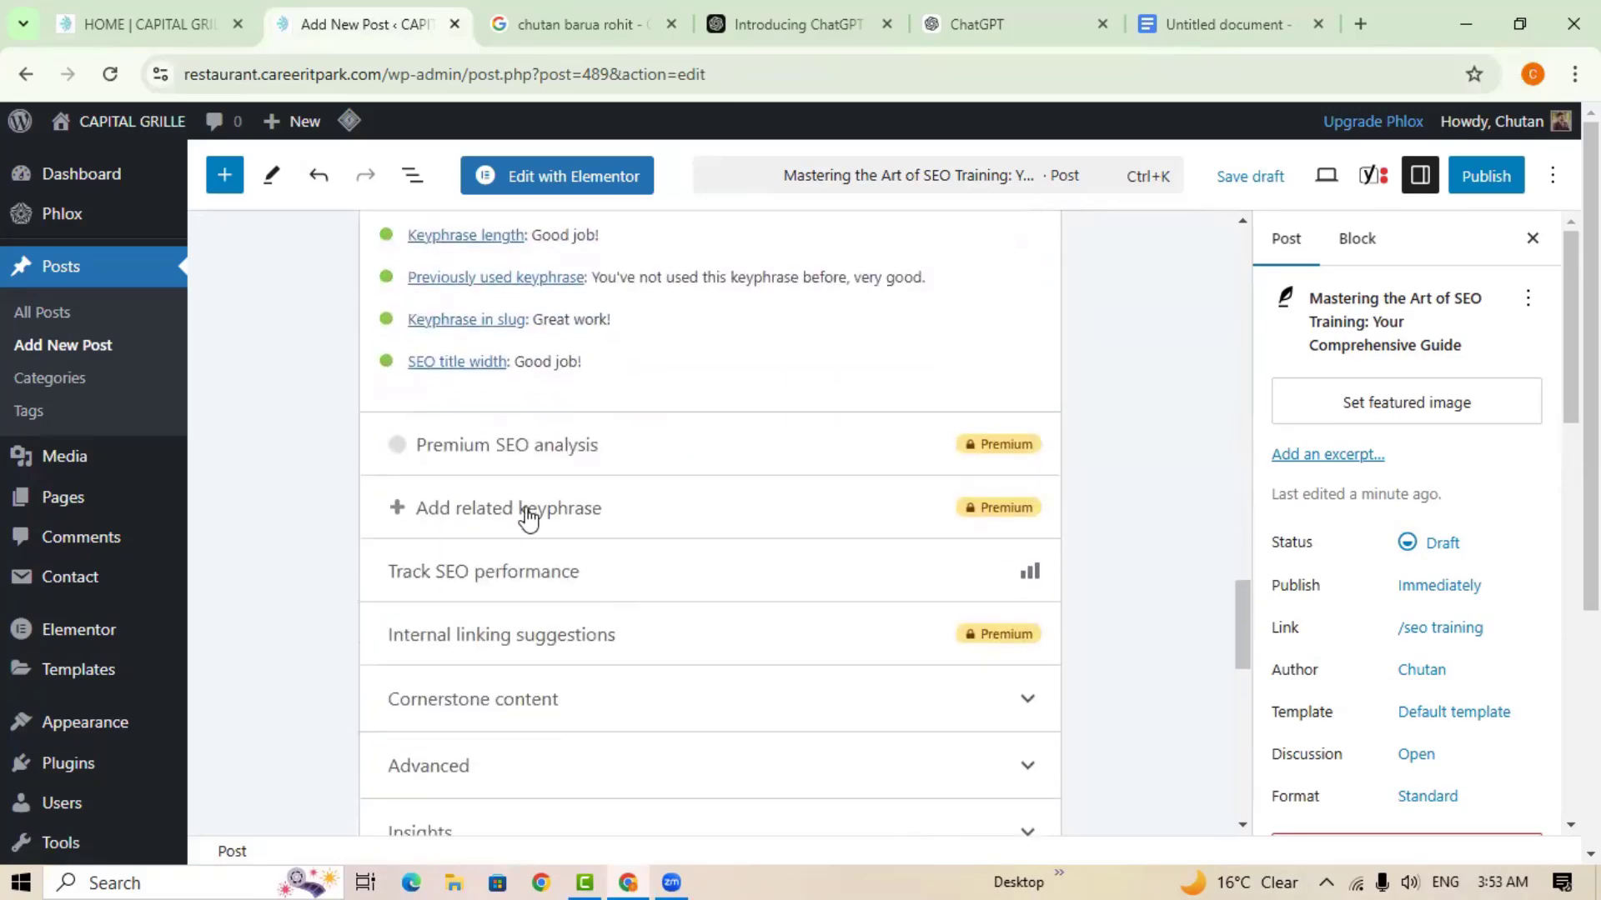
{"action": "scroll", "coordinate": [527, 515], "scroll_direction": "up", "scroll_amount": 1}
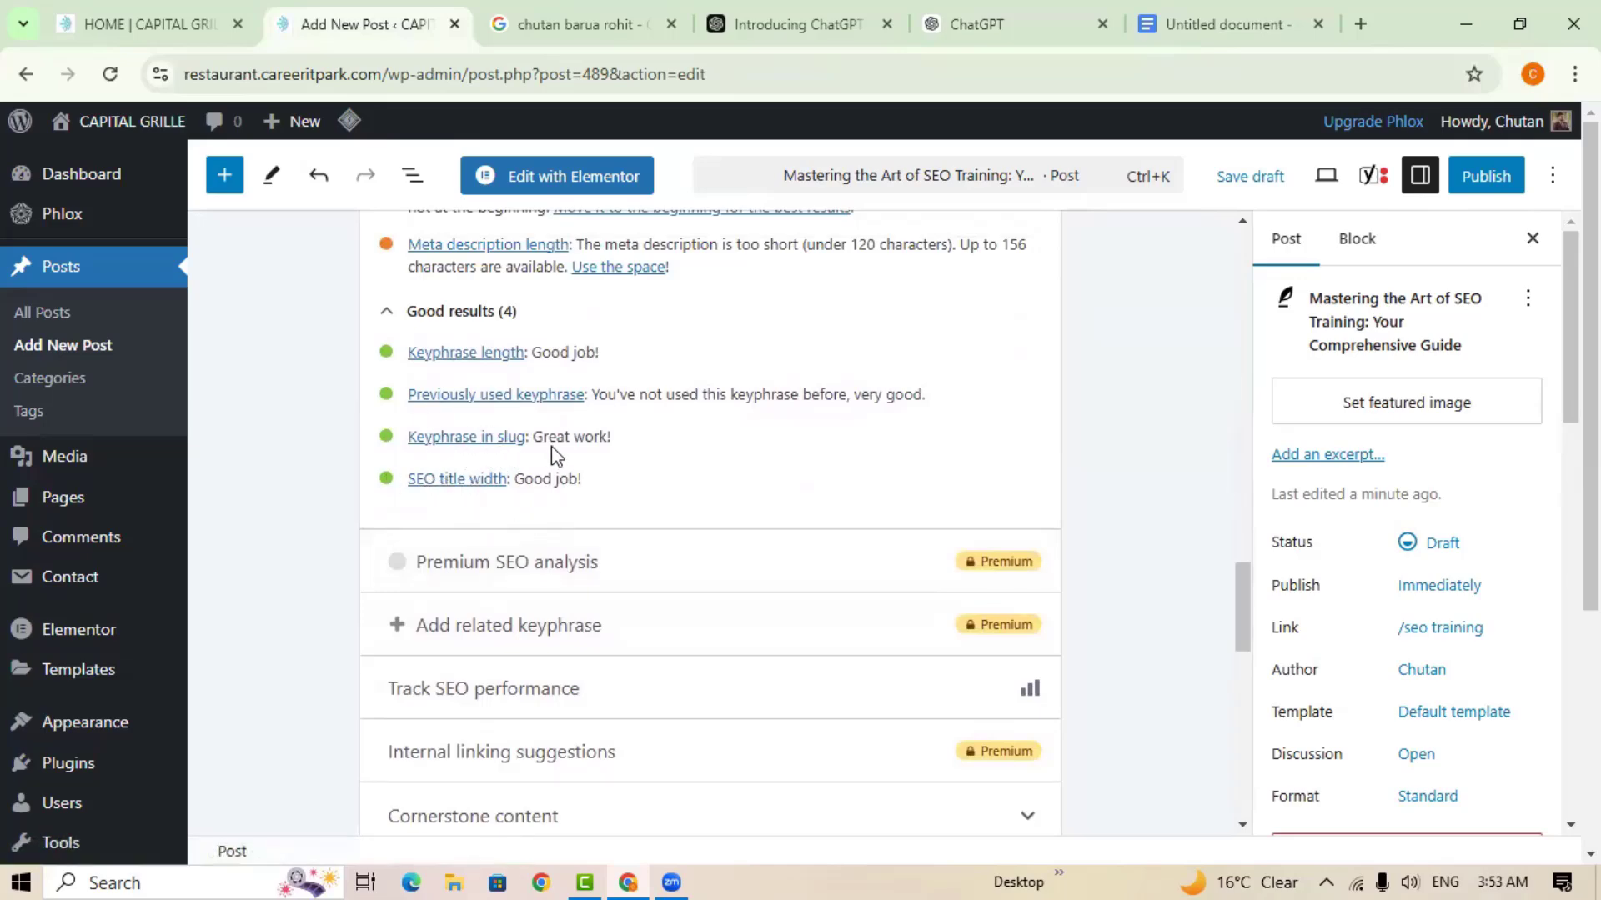
{"action": "scroll", "coordinate": [647, 454], "scroll_direction": "up", "scroll_amount": 2}
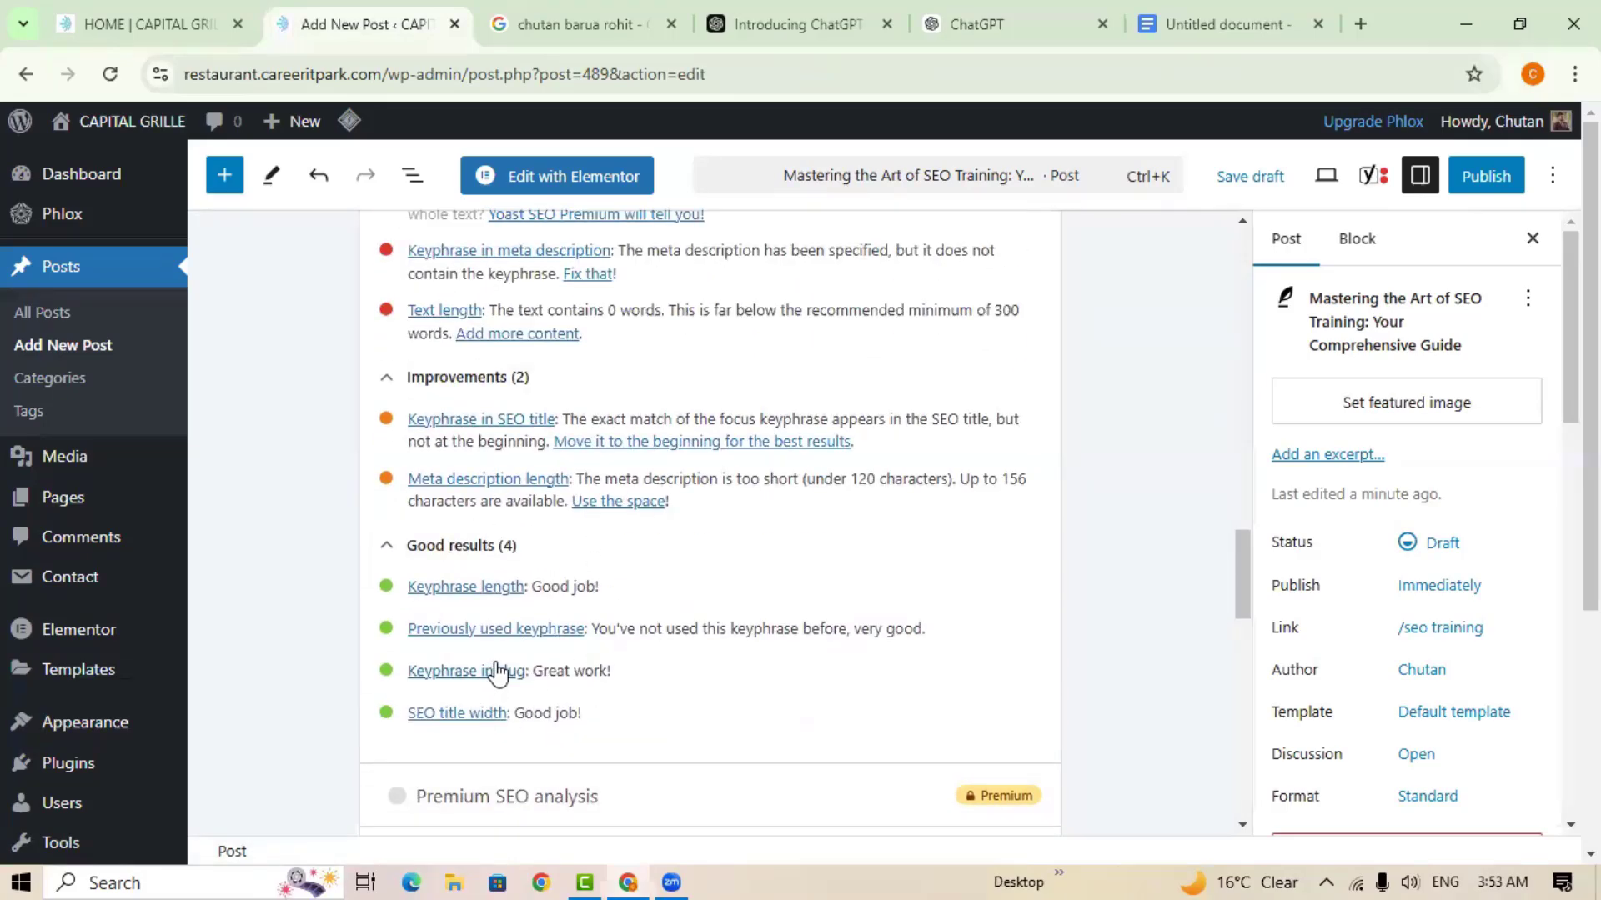
Remove the Excerpt variable from the Yoast meta description so the field is empty.
{"action": "scroll", "coordinate": [500, 677], "scroll_direction": "up", "scroll_amount": 3}
{"action": "scroll", "coordinate": [533, 675], "scroll_direction": "up", "scroll_amount": 6}
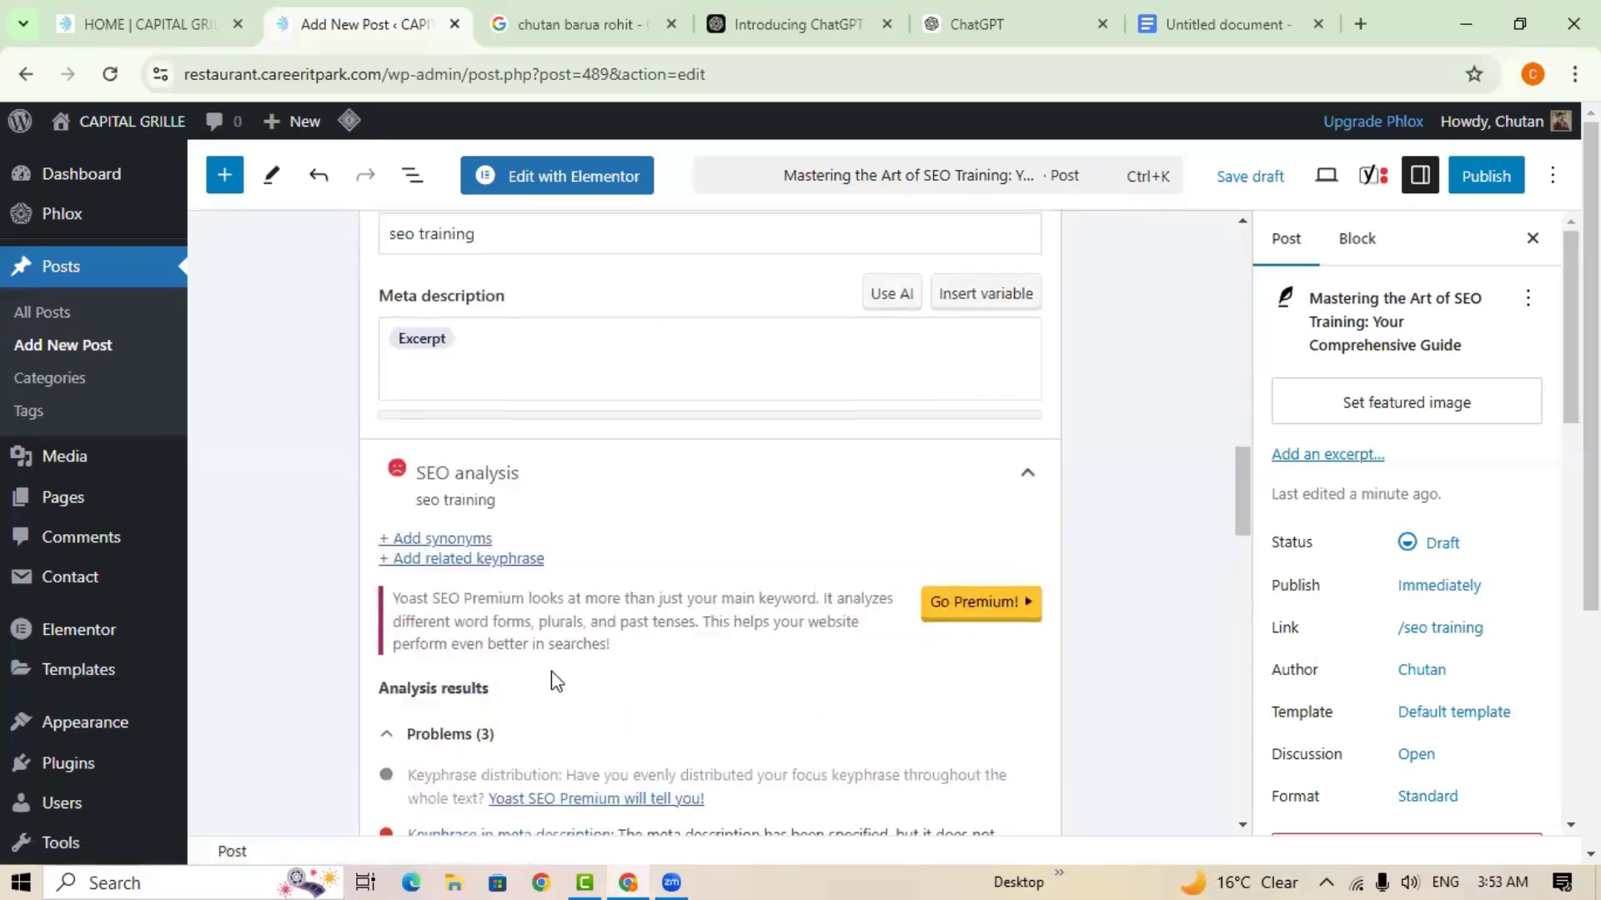
{"action": "left_click", "coordinate": [482, 578]}
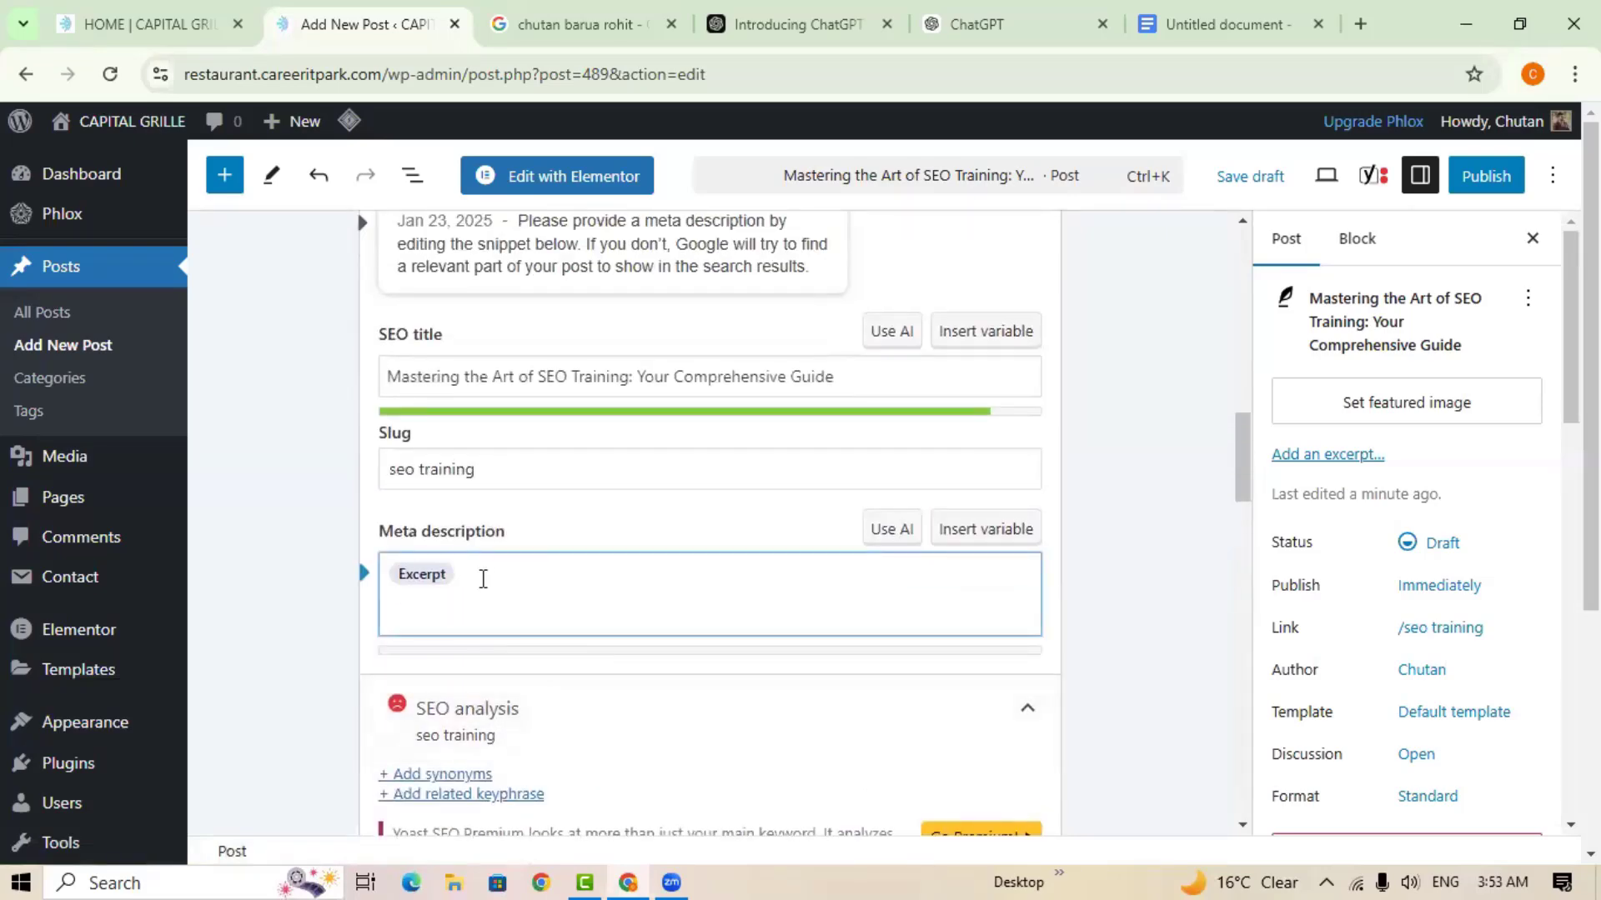
{"action": "key", "text": "BackSpace"}
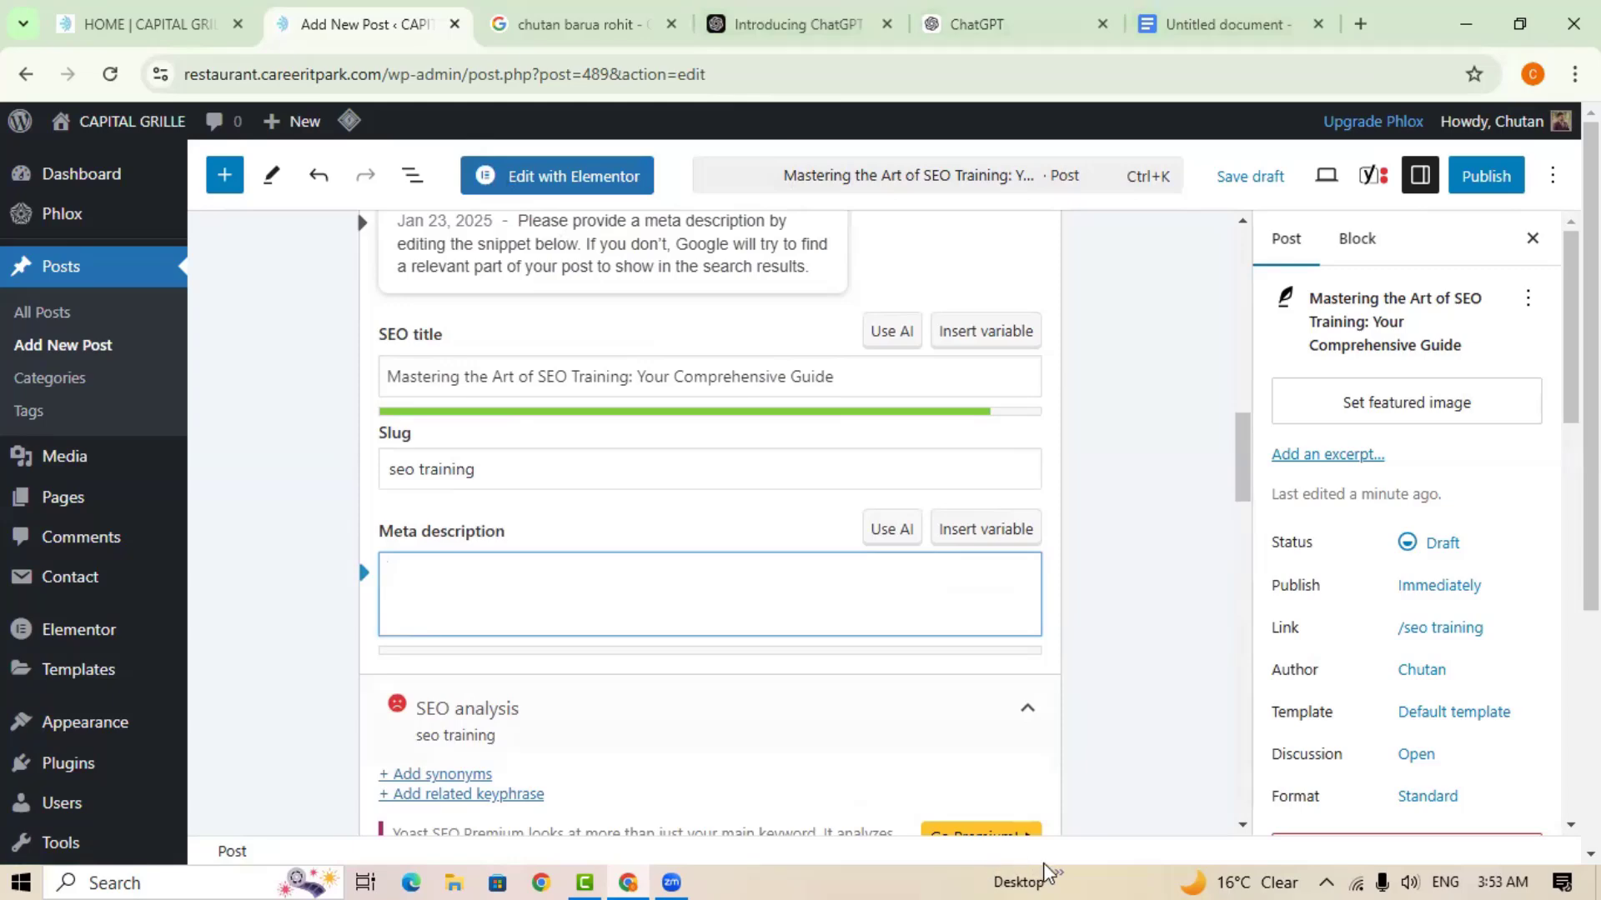
Copy the entire SEO training article from the Google Docs document and paste it into the body of the WordPress post.
{"action": "left_click", "coordinate": [1218, 24]}
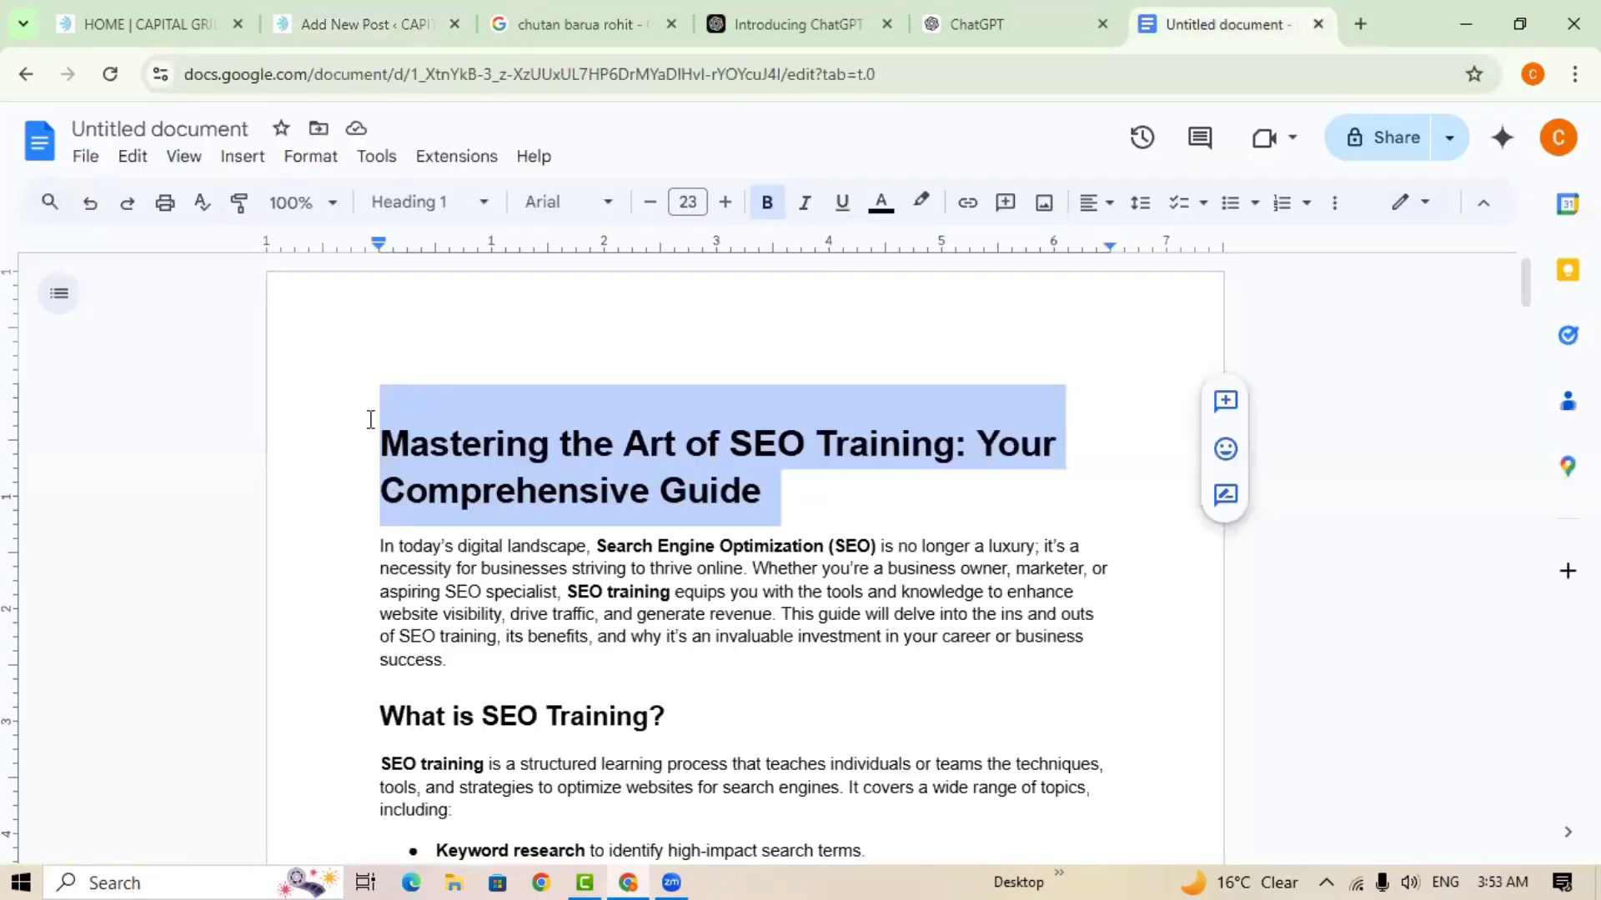
{"action": "left_click", "coordinate": [371, 422]}
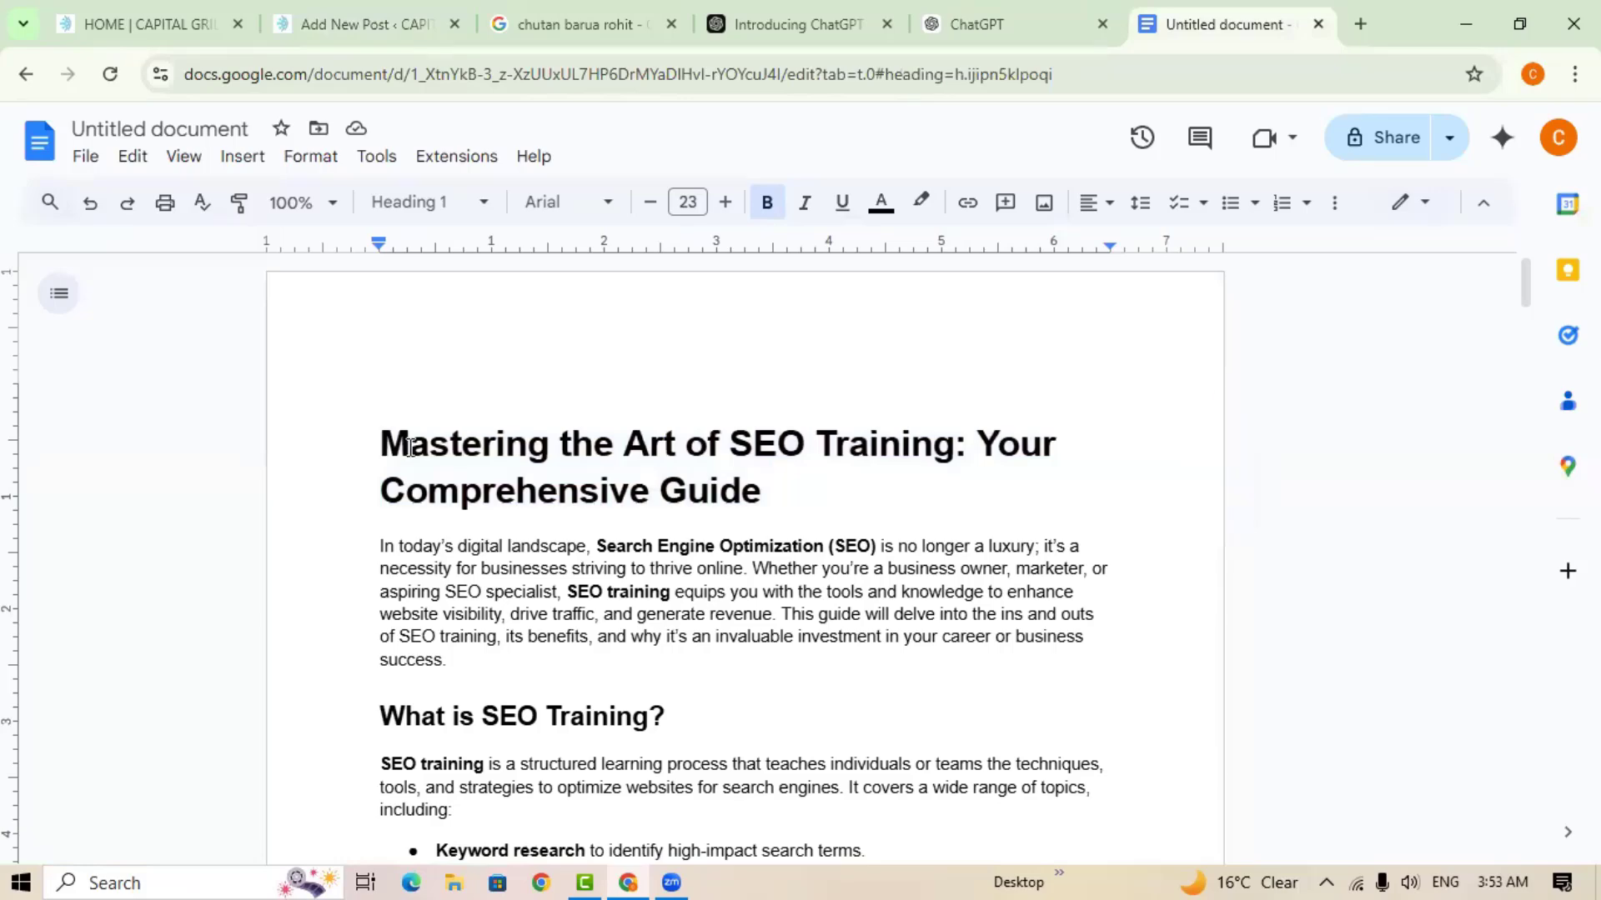
{"action": "key", "text": "ctrl+a"}
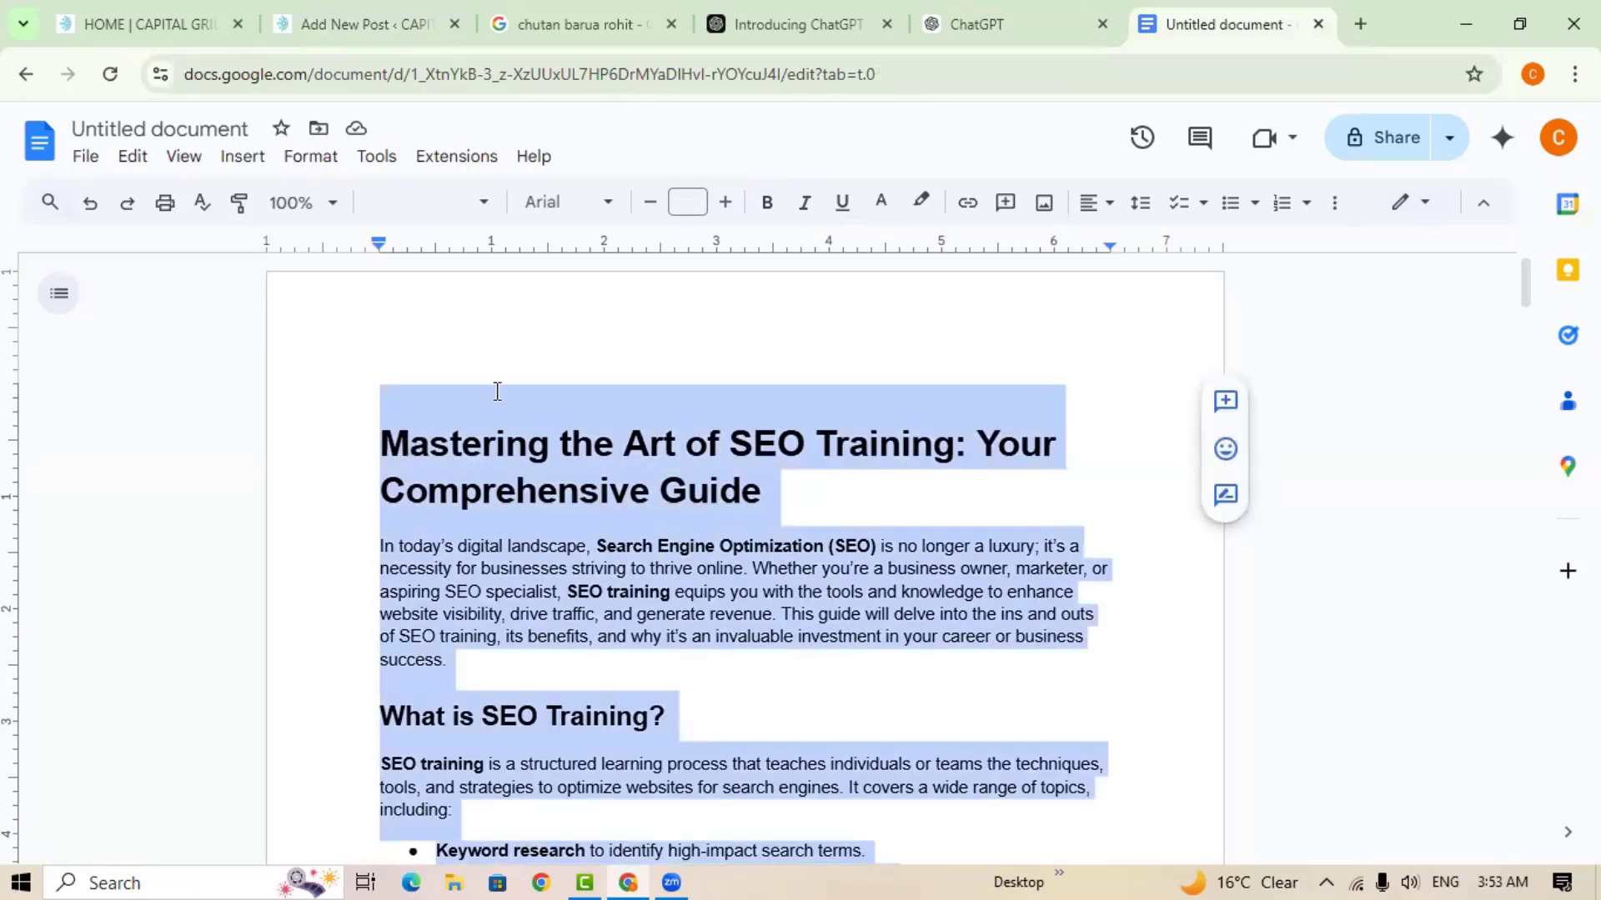
{"action": "left_click", "coordinate": [364, 22]}
{"action": "left_click", "coordinate": [586, 571]}
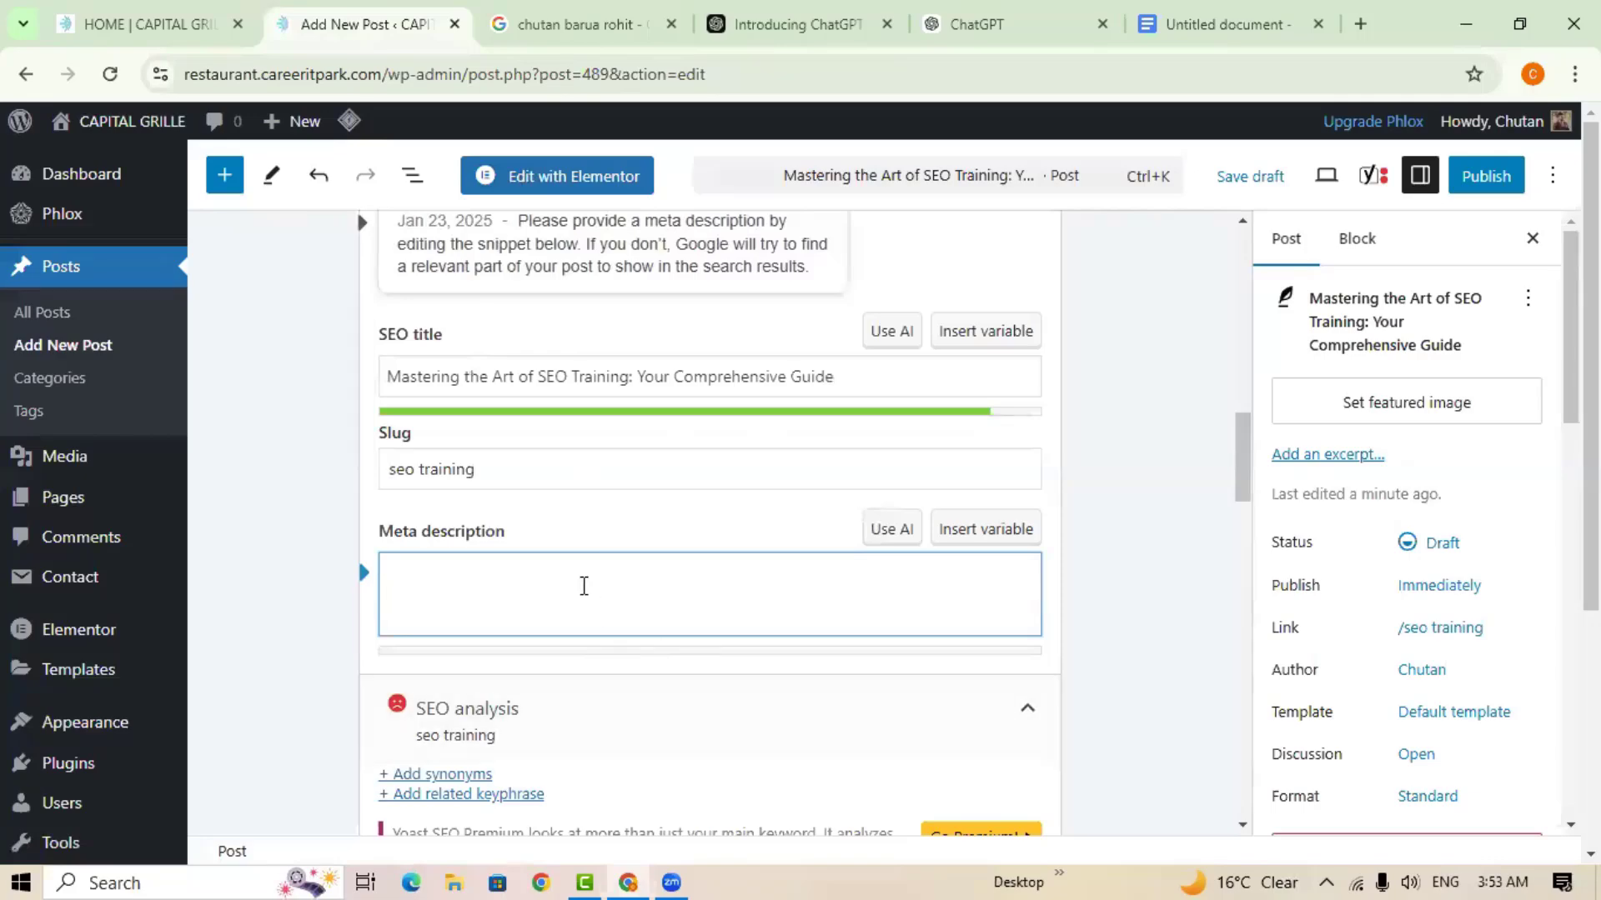
{"action": "scroll", "coordinate": [583, 585], "scroll_direction": "up", "scroll_amount": 15}
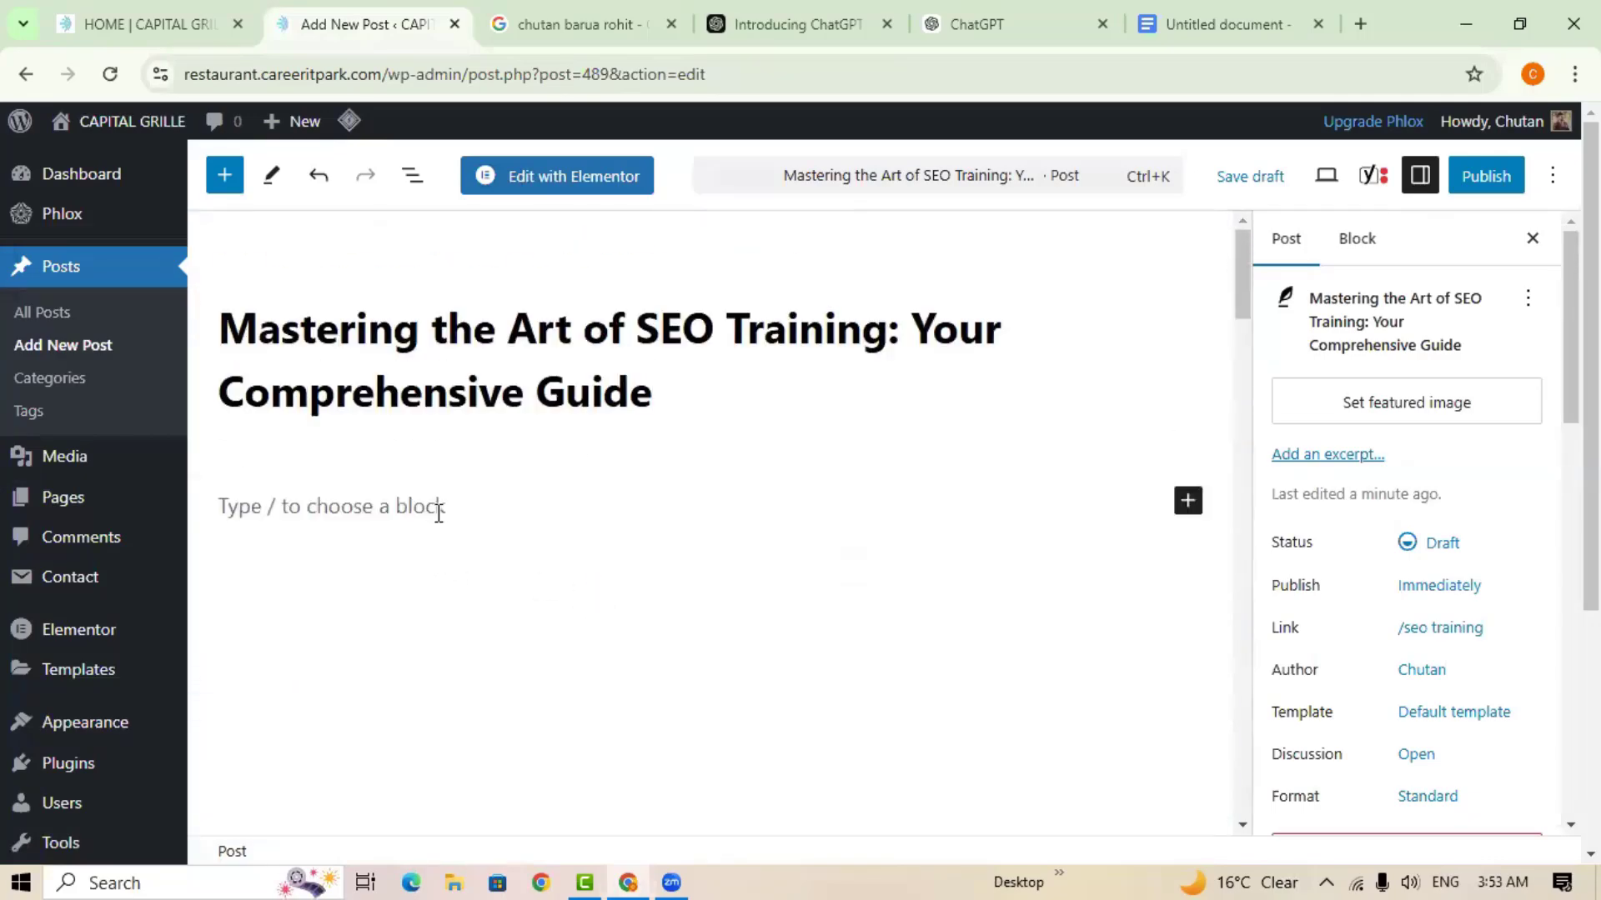
{"action": "left_click", "coordinate": [438, 513]}
{"action": "key", "text": "ctrl+v"}
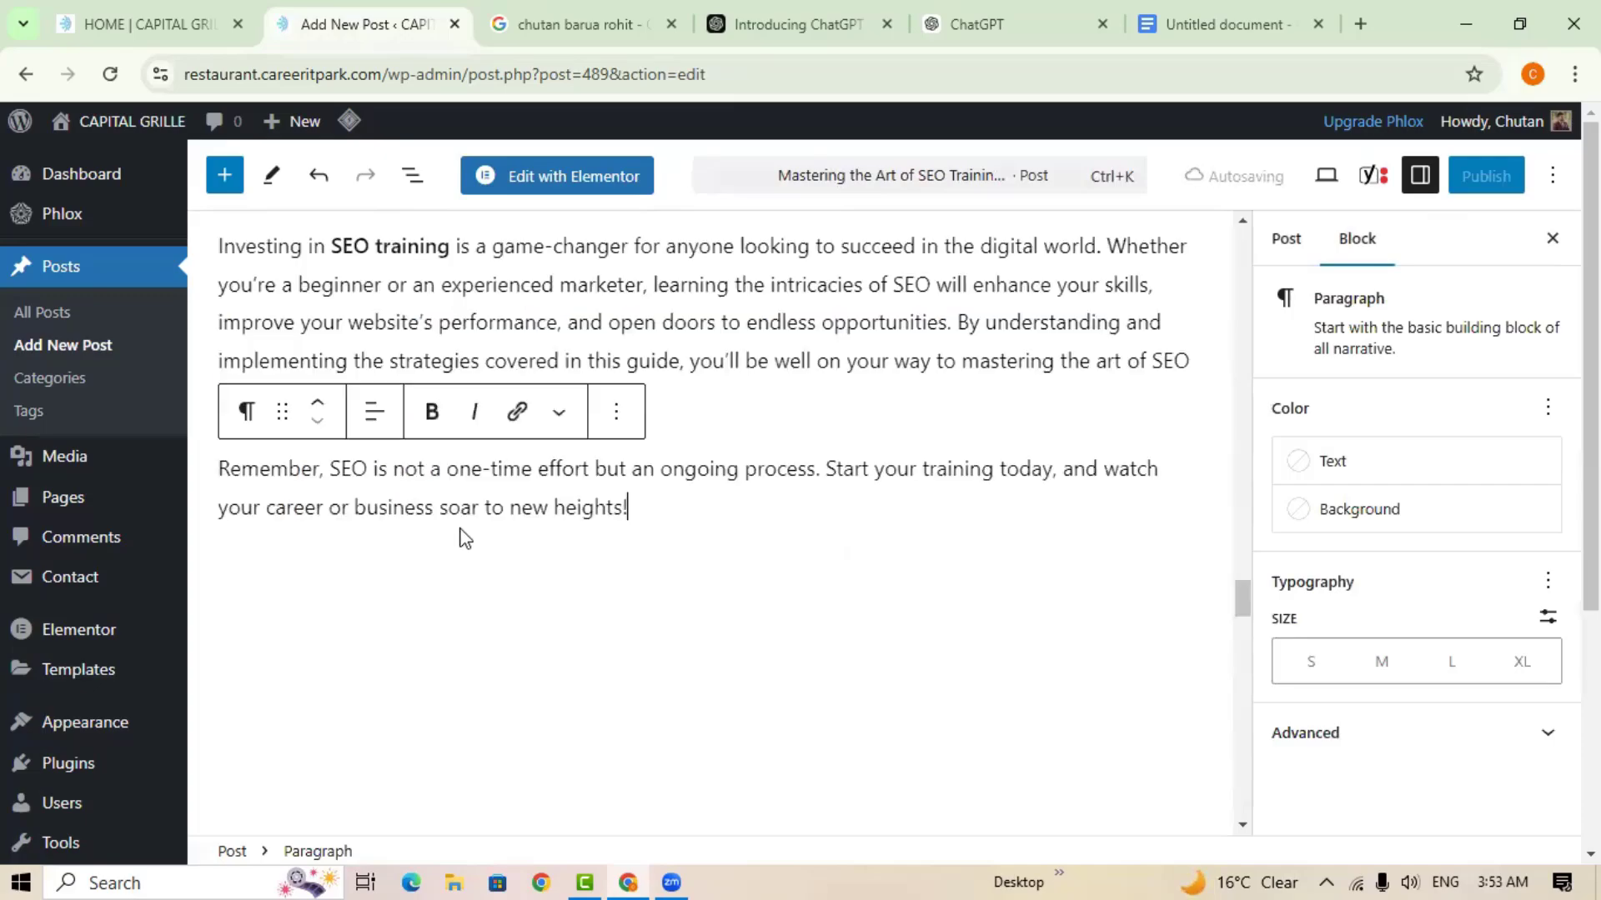
Delete the duplicate H1 heading "Mastering the Art of SEO Training: Your Comprehensive Guide" and its leftover empty block from the start of the post body.
{"action": "scroll", "coordinate": [965, 672], "scroll_direction": "up", "scroll_amount": 20}
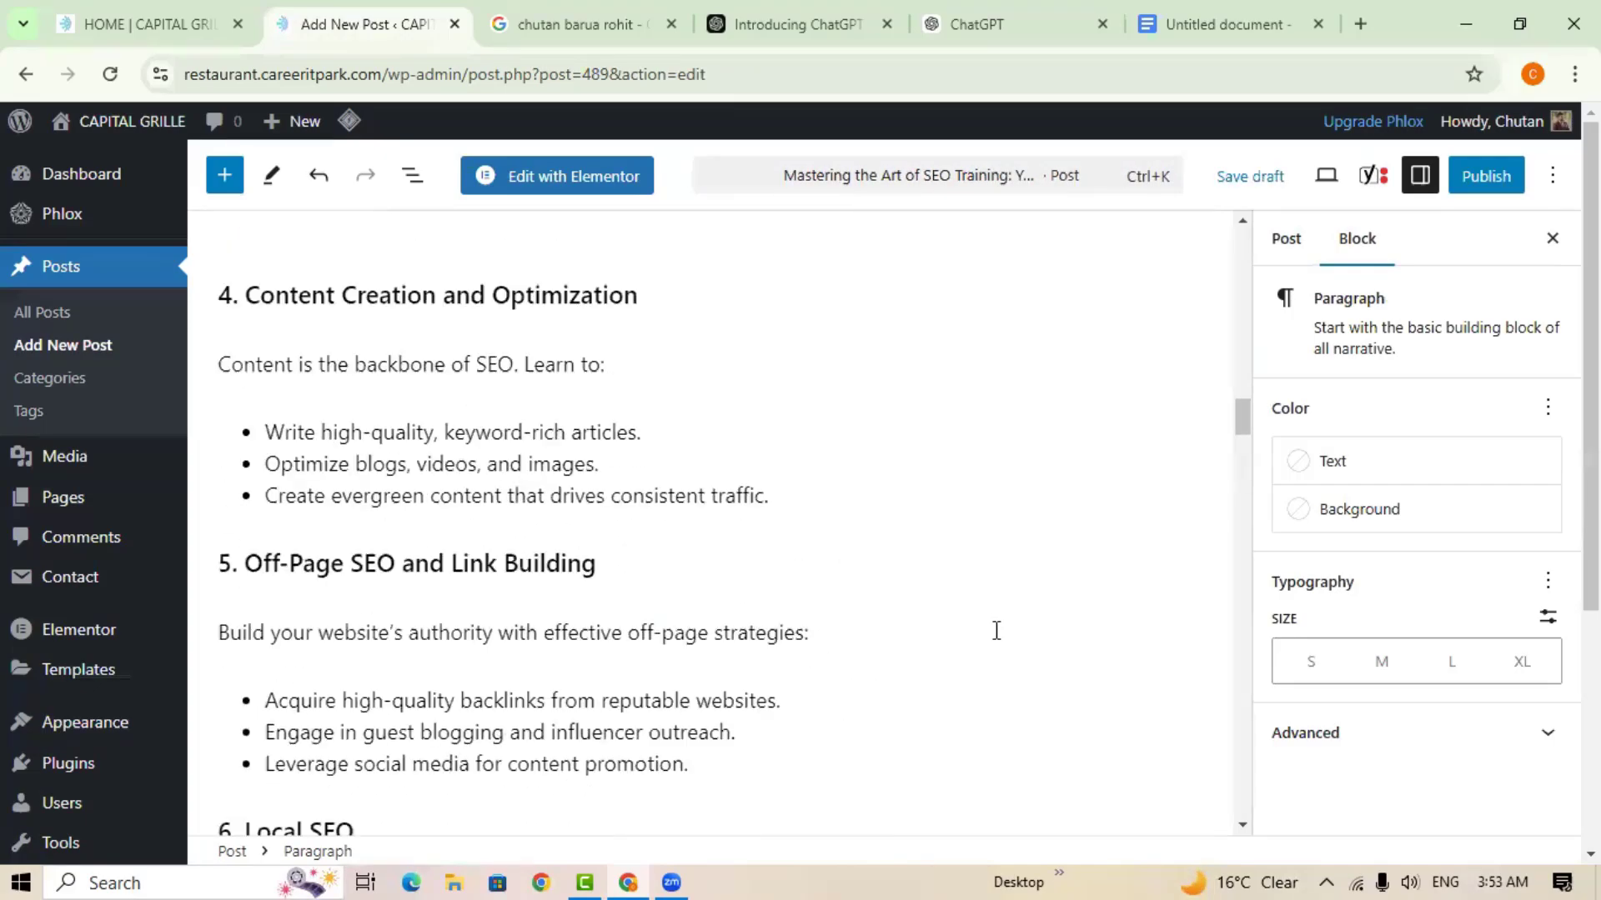
{"action": "scroll", "coordinate": [996, 630], "scroll_direction": "up", "scroll_amount": 20}
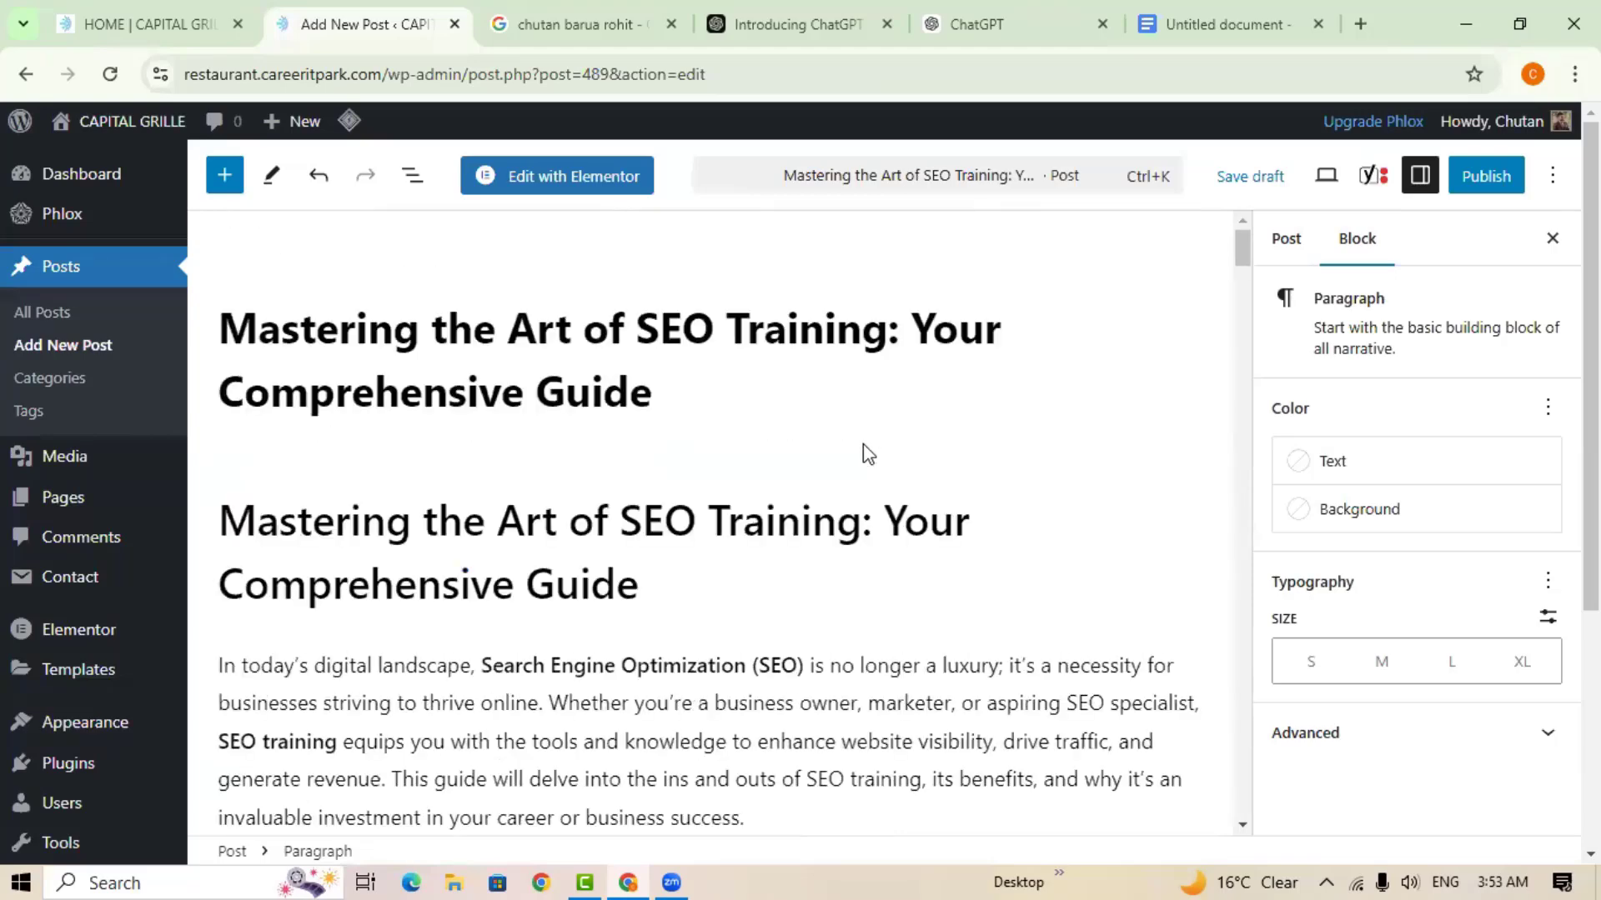
{"action": "left_click", "coordinate": [656, 589]}
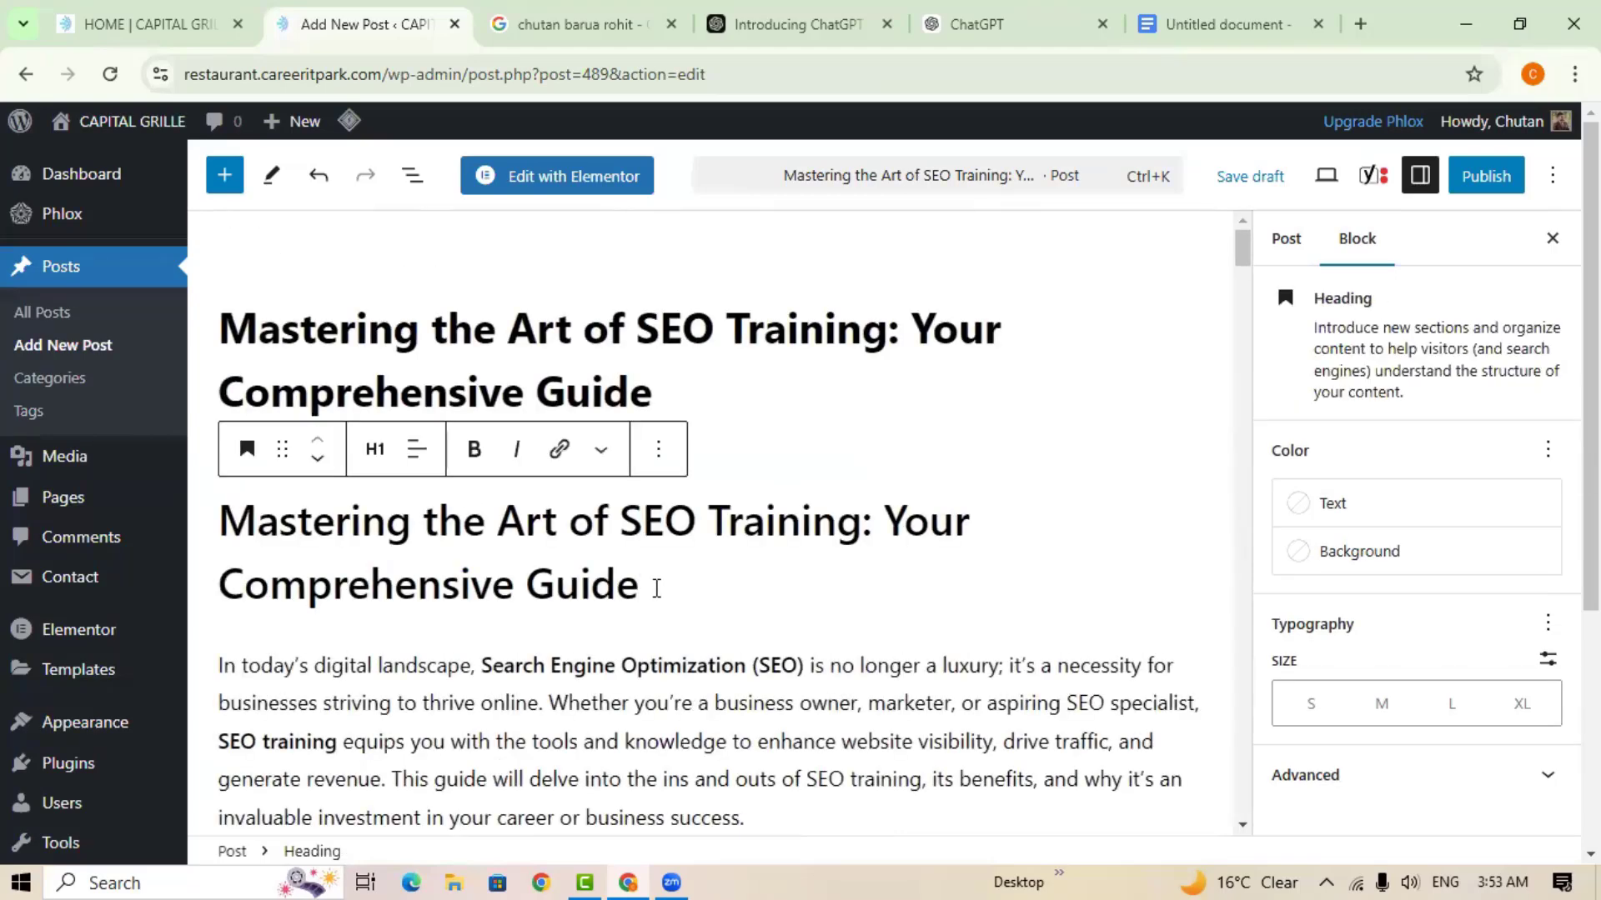
{"action": "left_click_drag", "start_coordinate": [656, 588], "coordinate": [223, 527]}
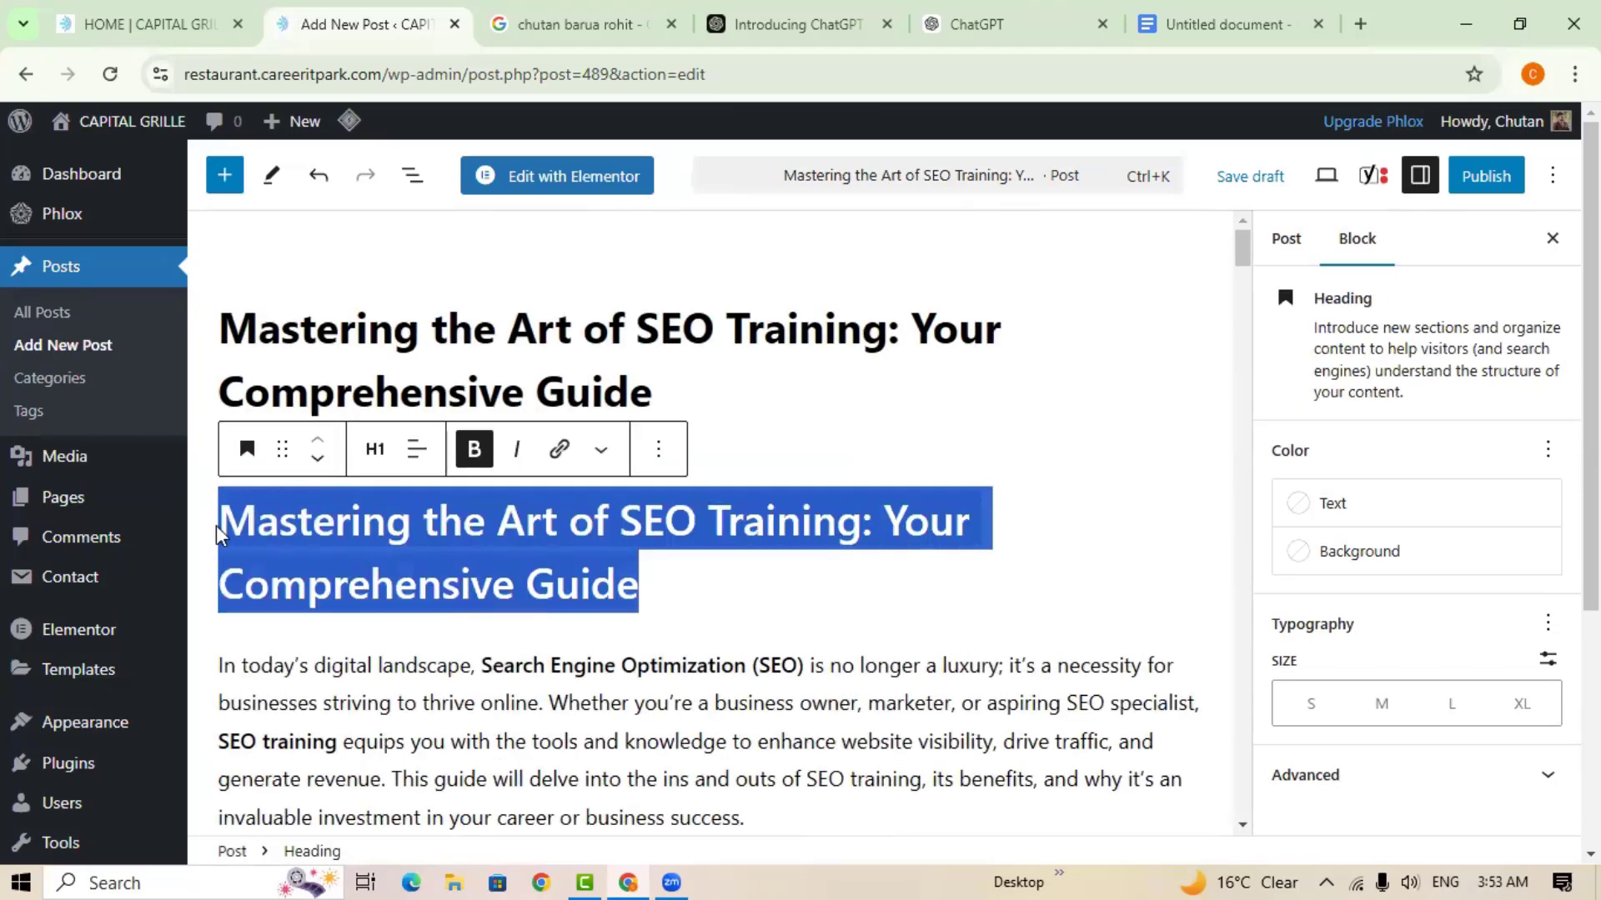
{"action": "key", "text": "BackSpace"}
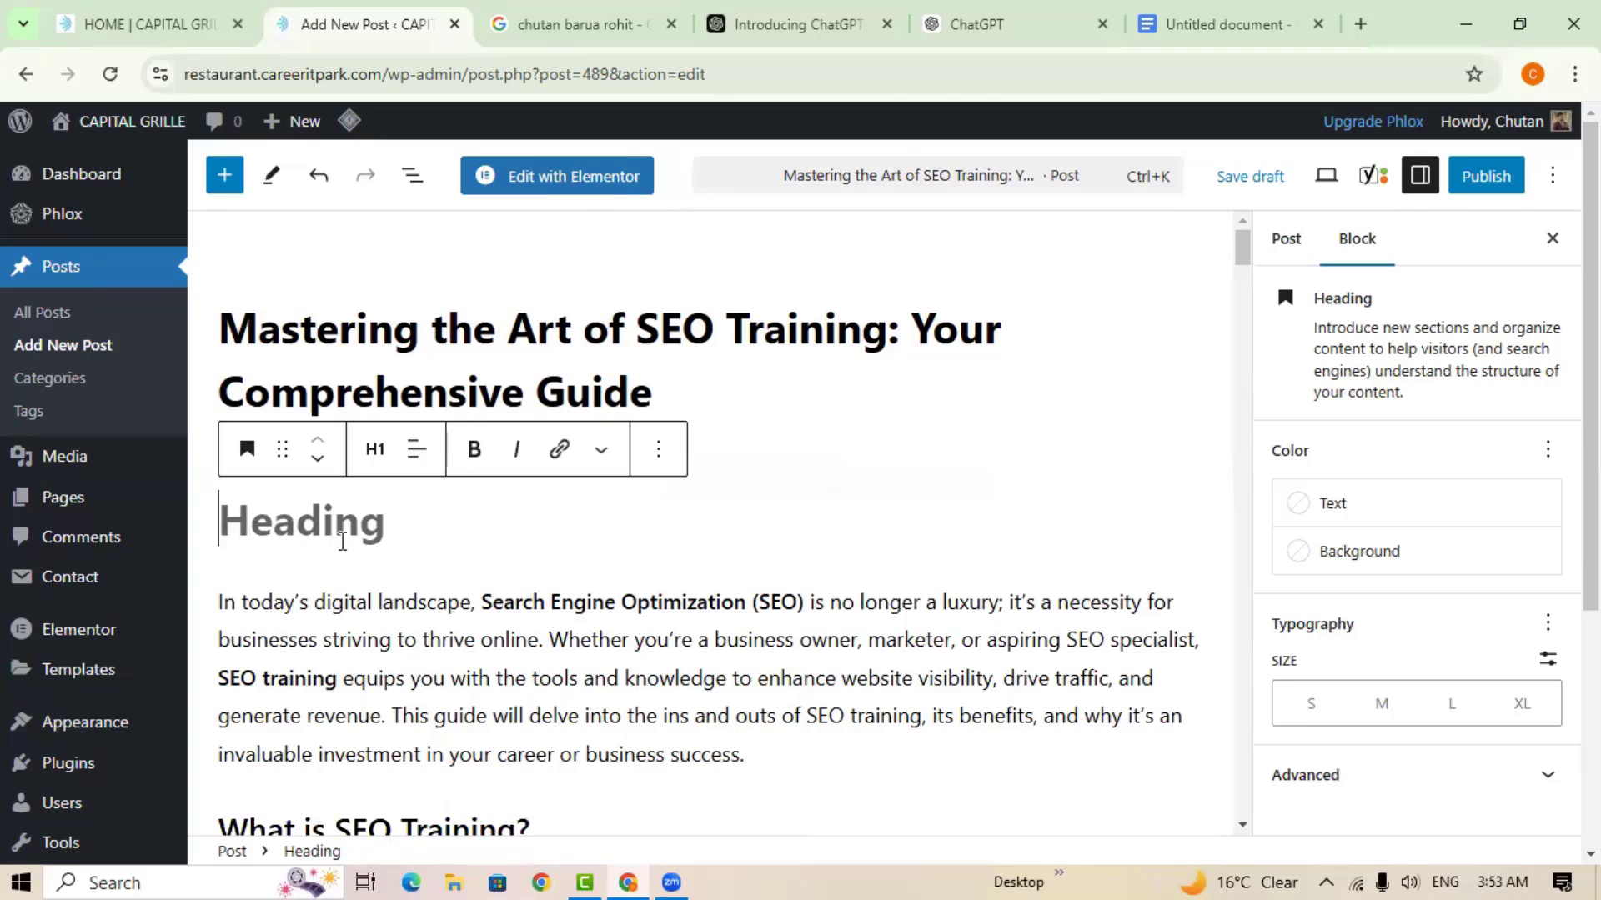
{"action": "key", "text": "BackSpace"}
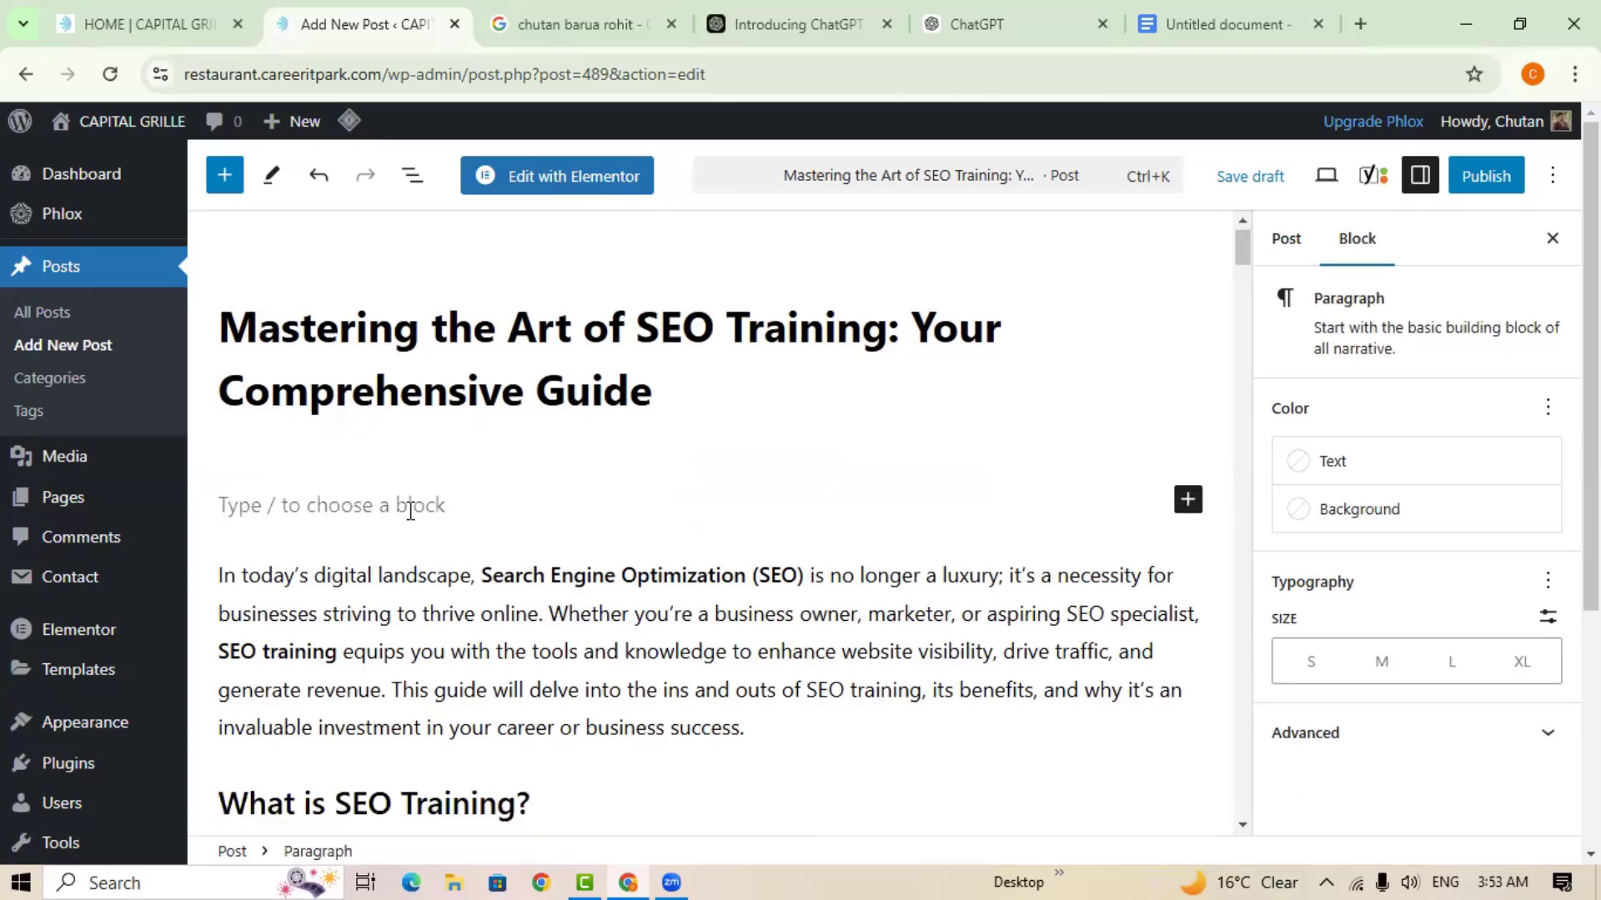
{"action": "key", "text": "Delete"}
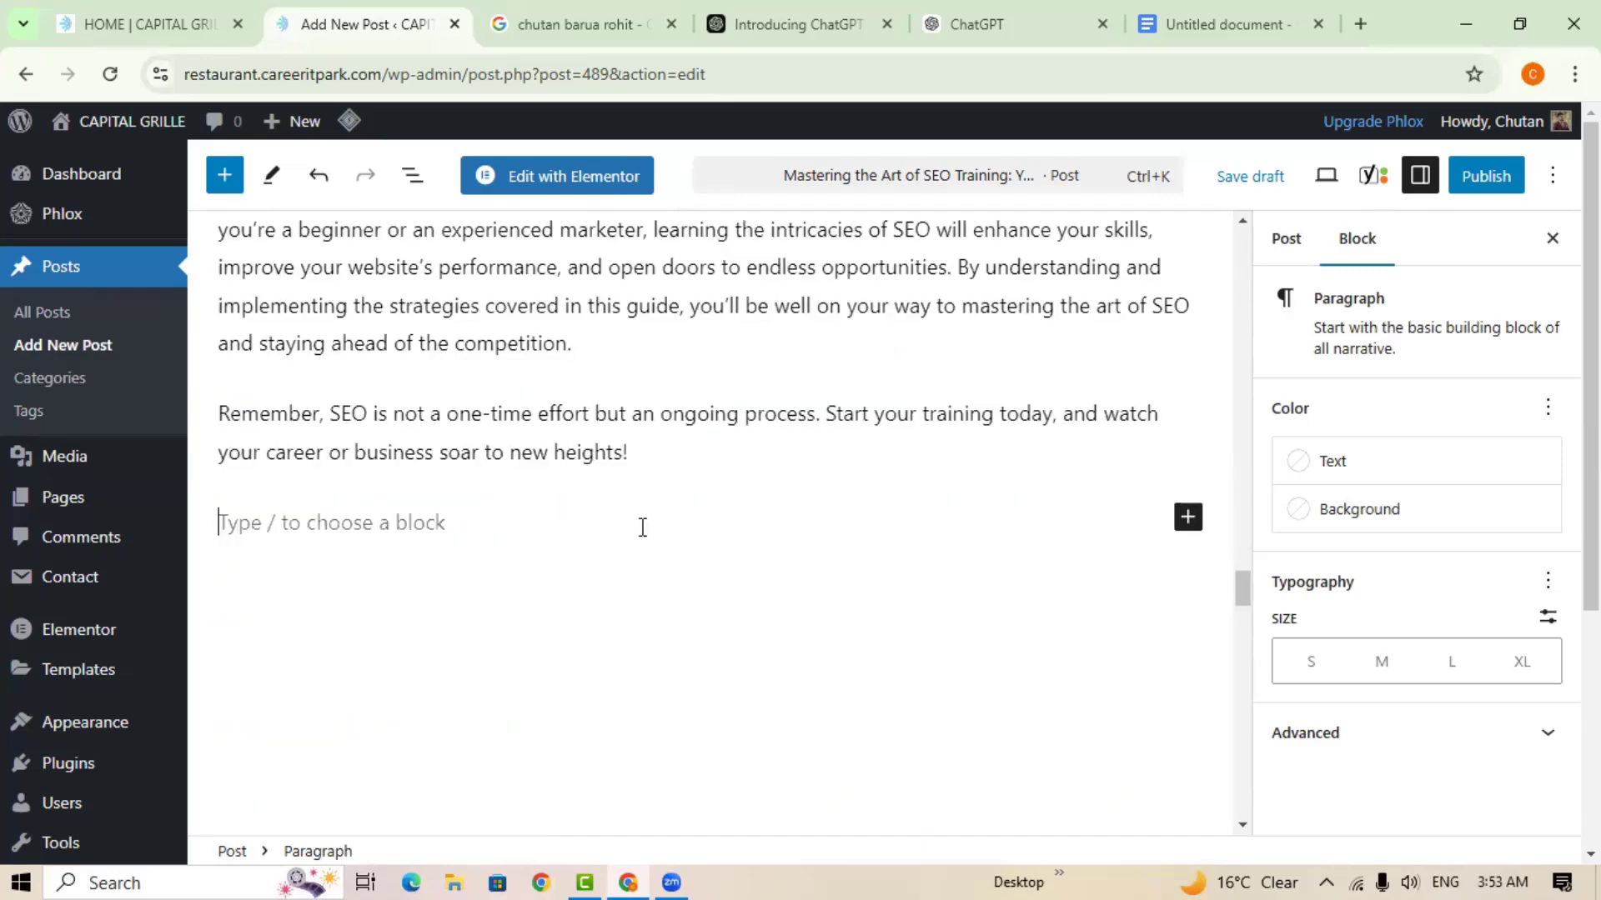
{"action": "scroll", "coordinate": [763, 573], "scroll_direction": "up", "scroll_amount": 12}
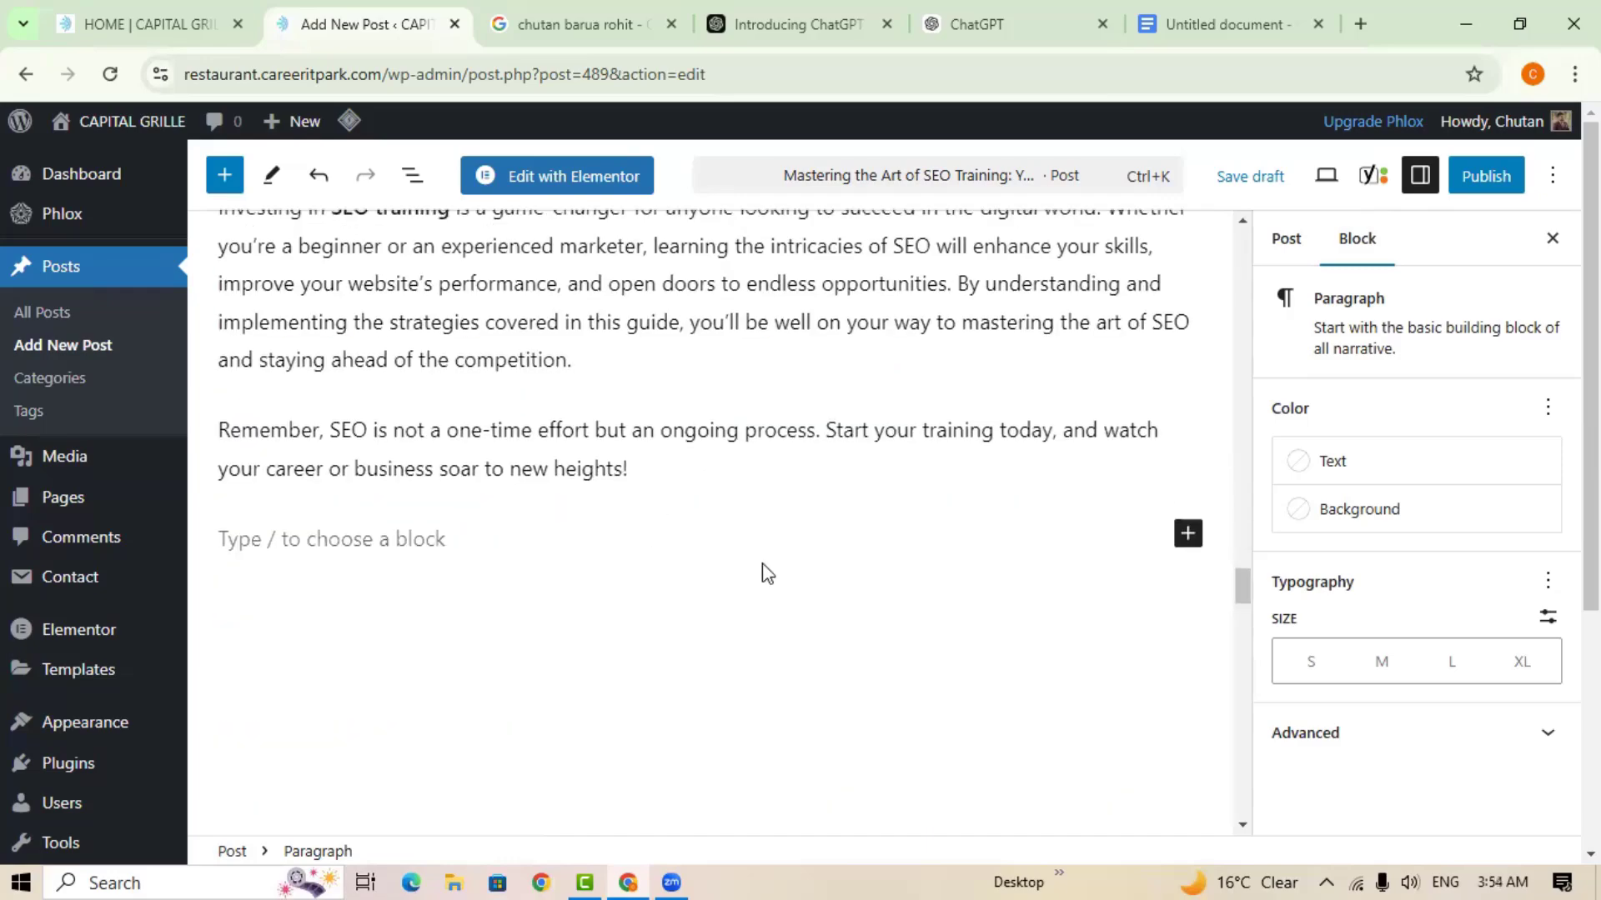
Review the Yoast search preview and SEO analysis for the pasted article, checking its problems, improvements and good results.
{"action": "scroll", "coordinate": [784, 555], "scroll_direction": "down", "scroll_amount": 15}
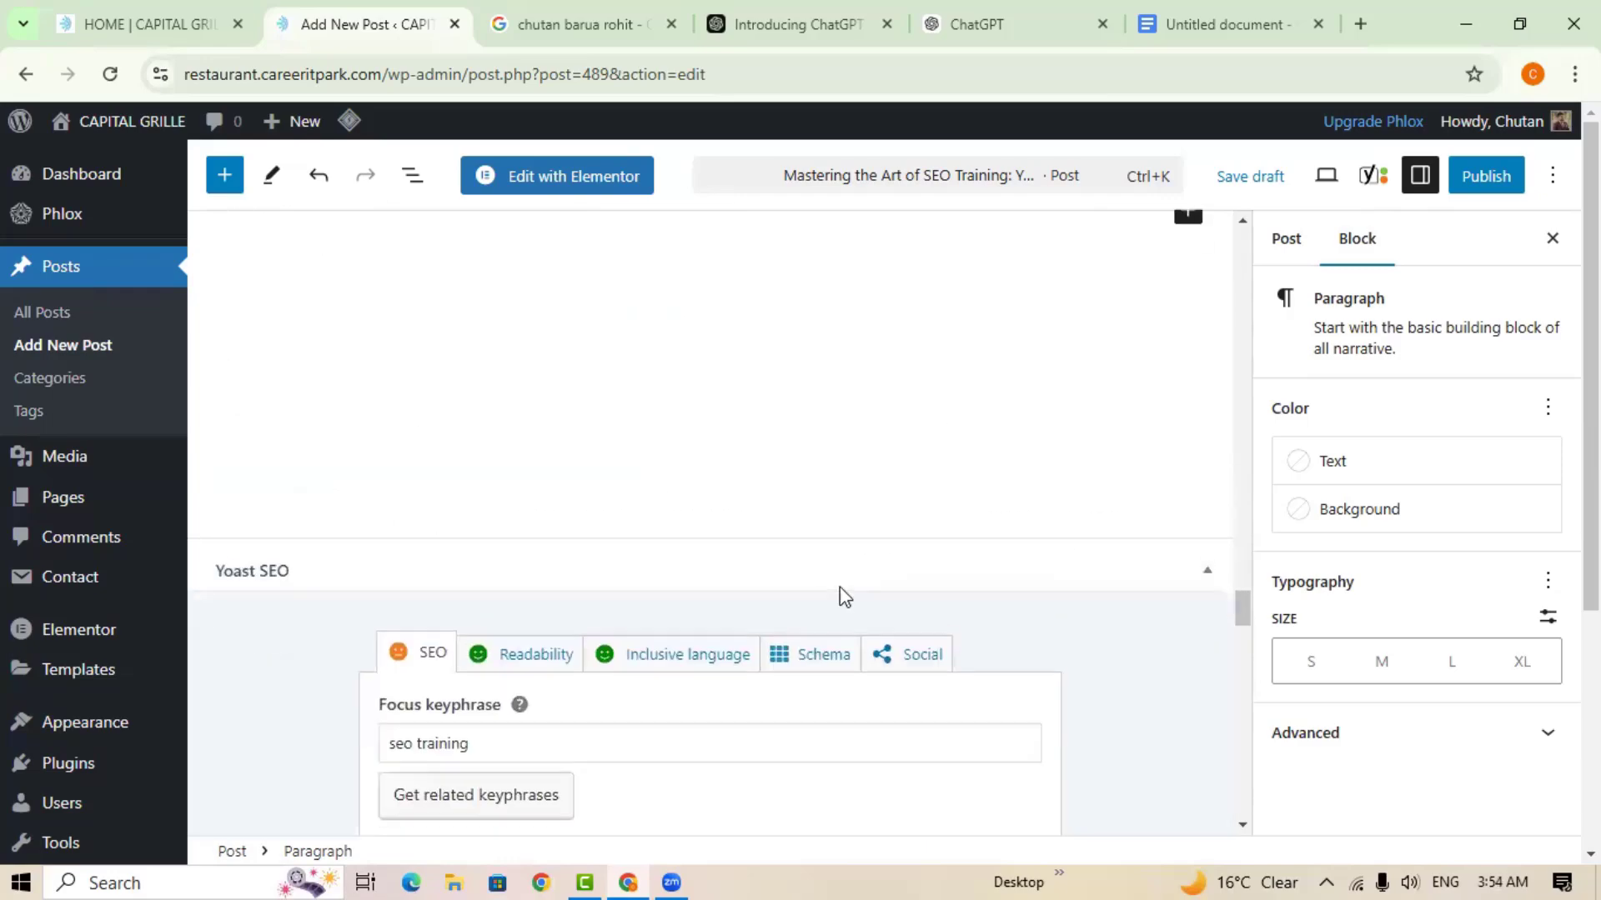
{"action": "scroll", "coordinate": [839, 596], "scroll_direction": "up", "scroll_amount": 2}
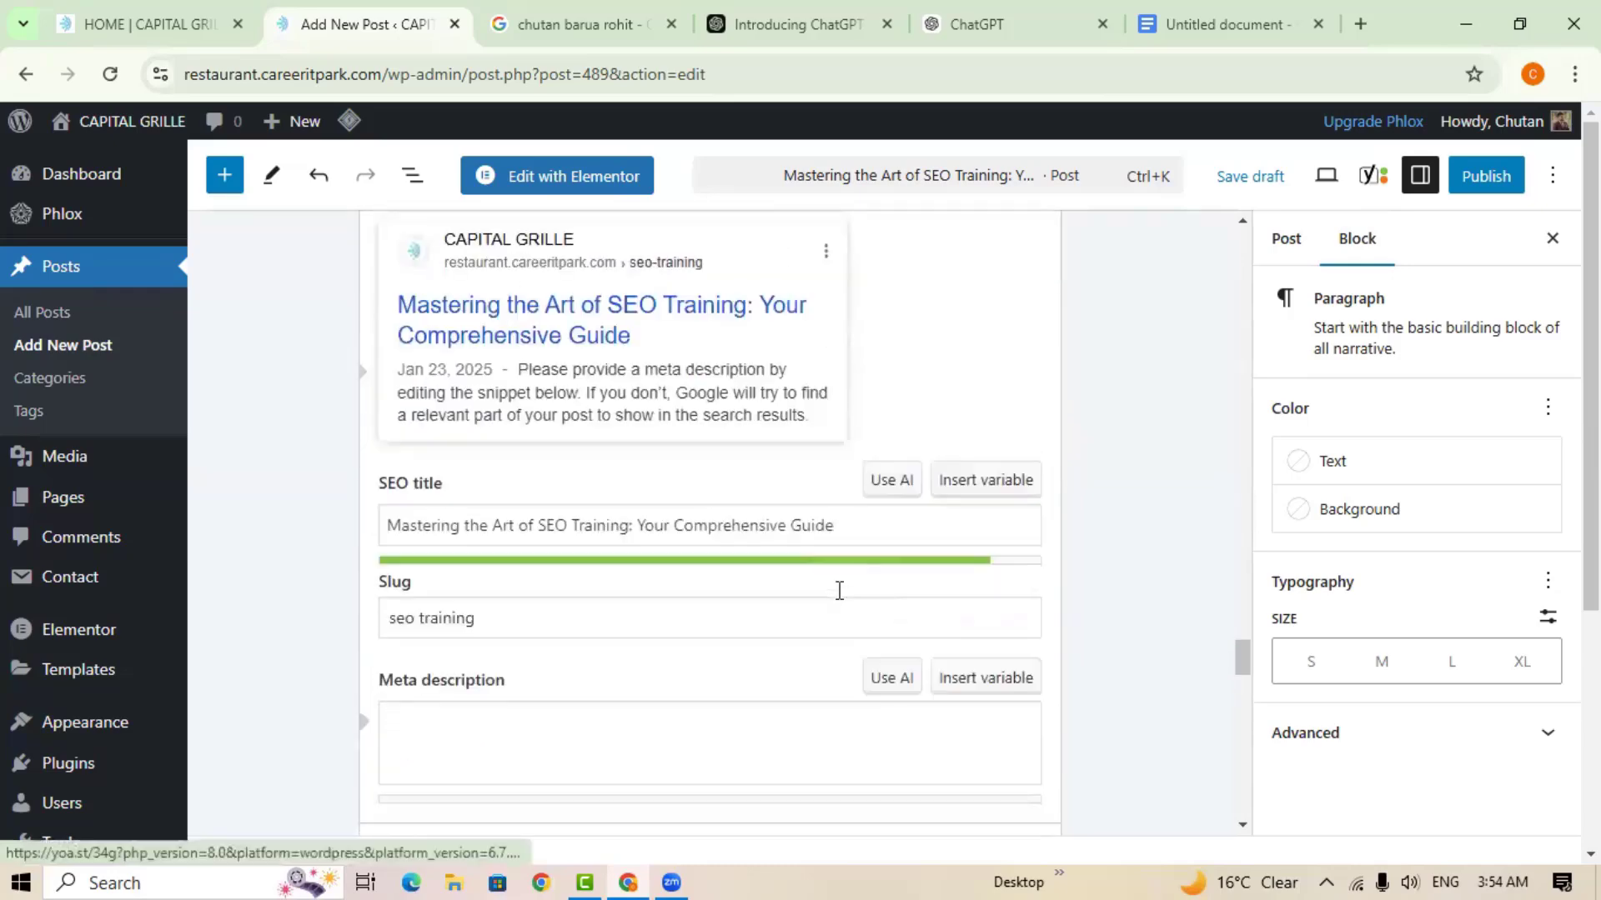
{"action": "scroll", "coordinate": [867, 587], "scroll_direction": "down", "scroll_amount": 8}
{"action": "scroll", "coordinate": [735, 580], "scroll_direction": "down", "scroll_amount": 5}
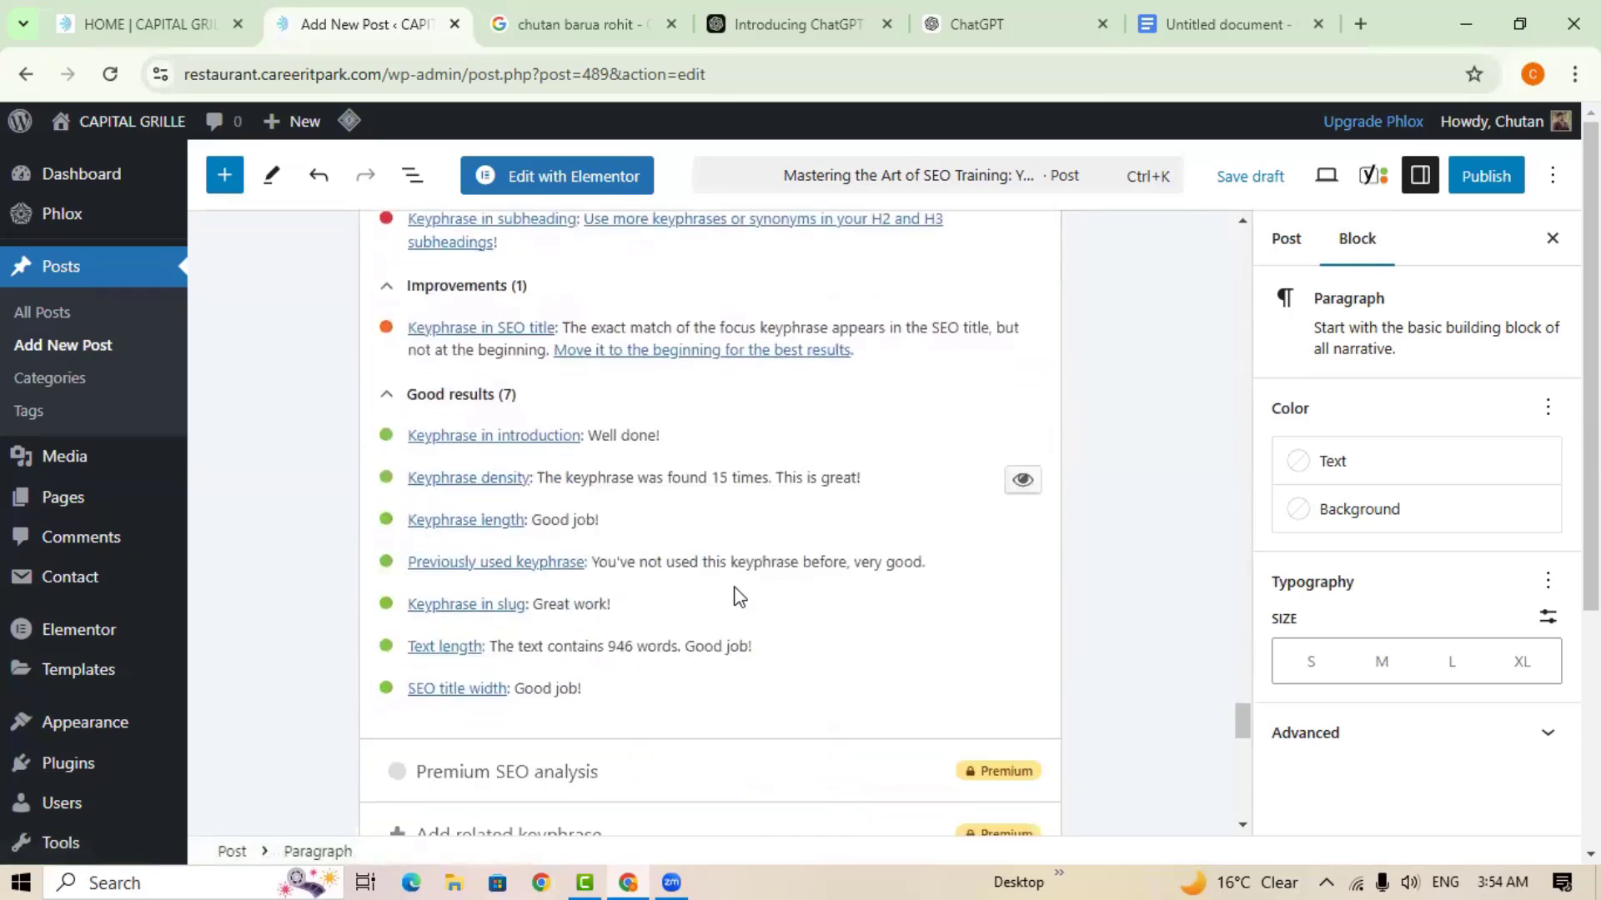
{"action": "scroll", "coordinate": [707, 626], "scroll_direction": "up", "scroll_amount": 3}
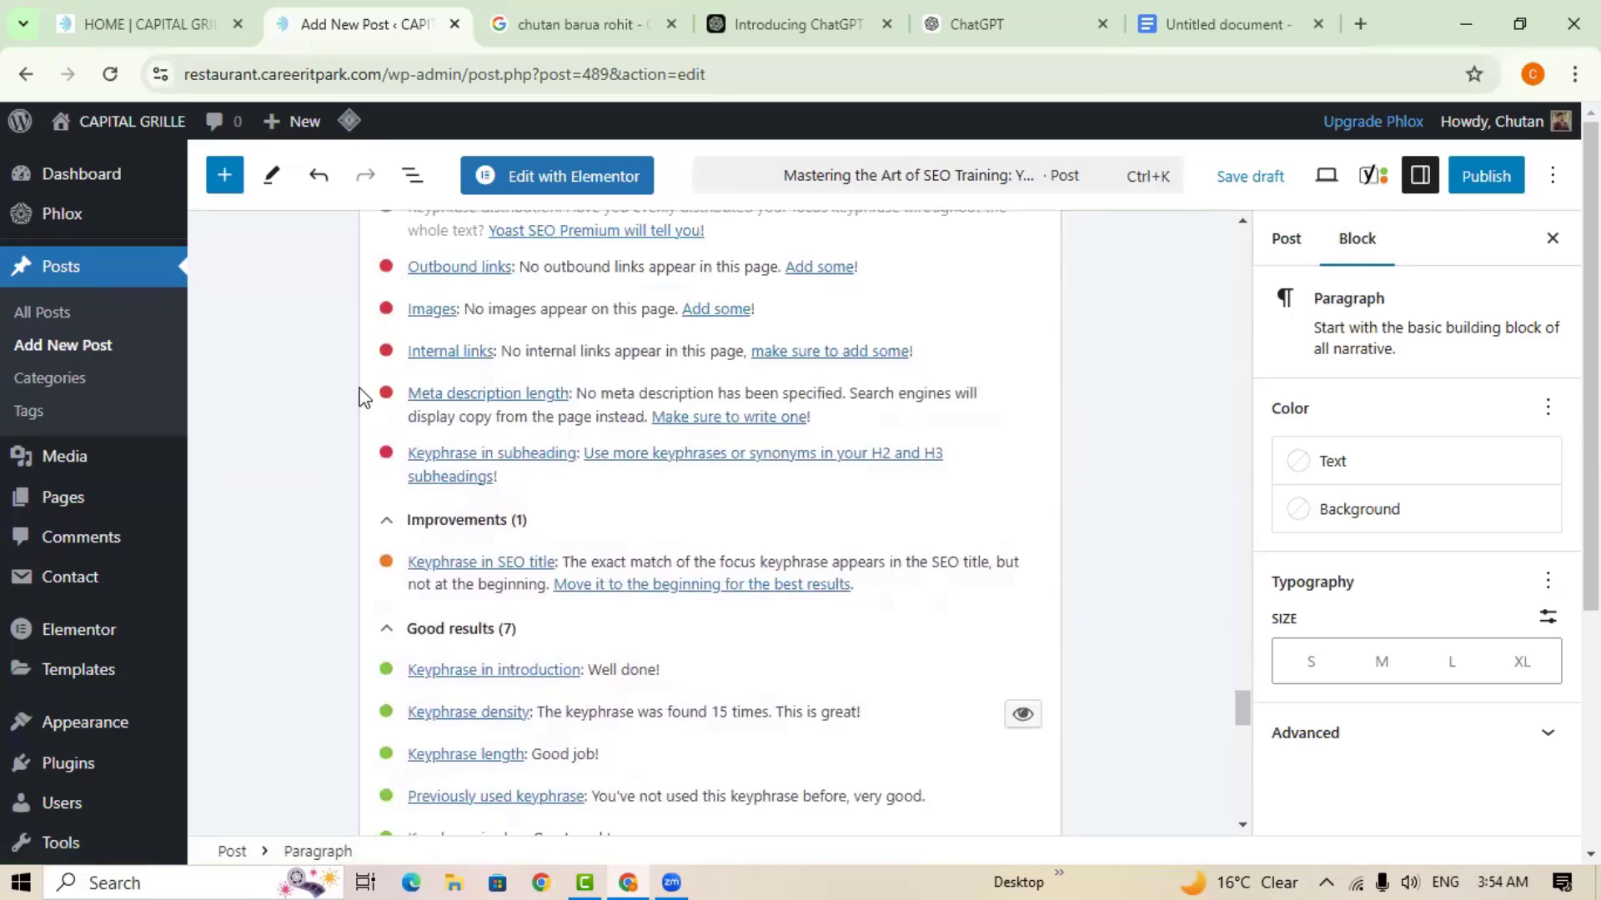
{"action": "scroll", "coordinate": [427, 685], "scroll_direction": "down", "scroll_amount": 3}
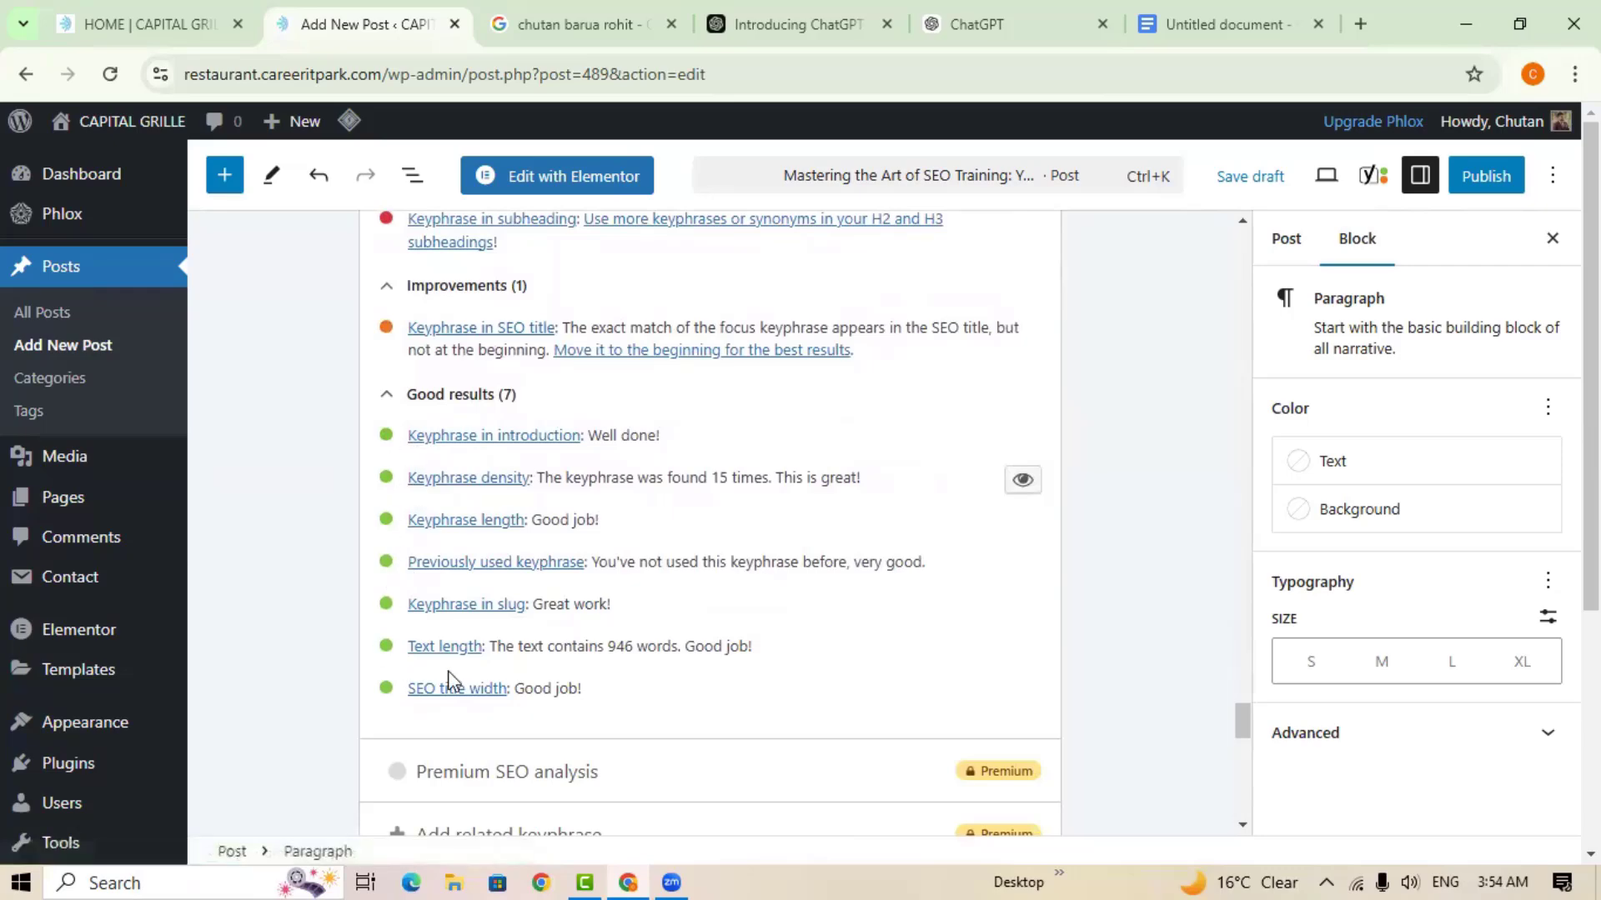
{"action": "scroll", "coordinate": [512, 707], "scroll_direction": "up", "scroll_amount": 3}
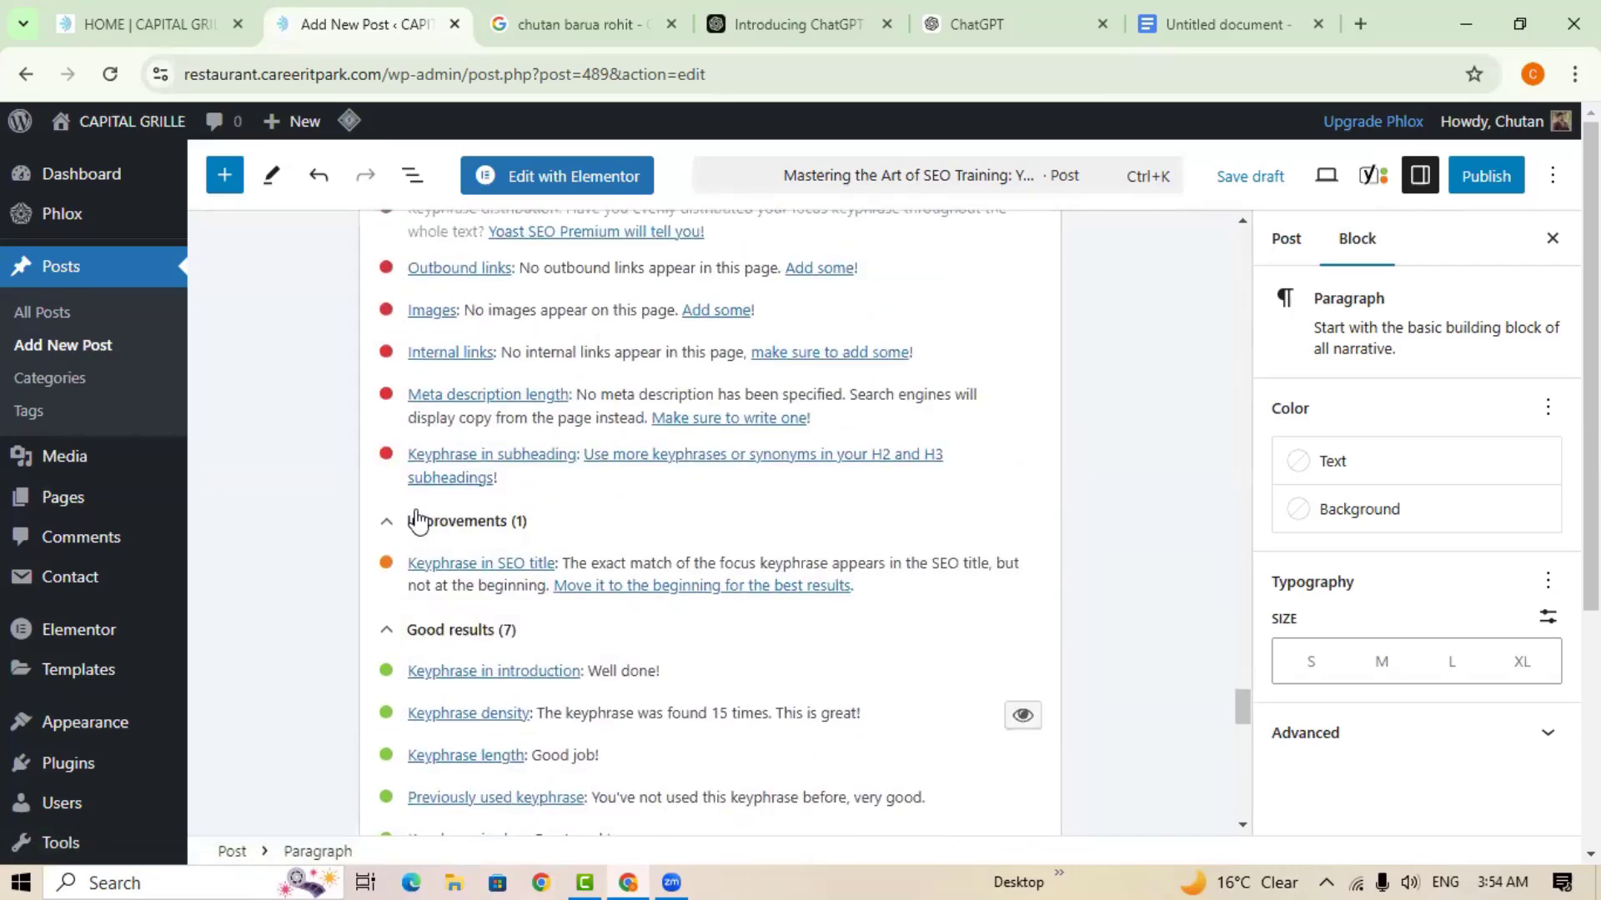
{"action": "scroll", "coordinate": [417, 500], "scroll_direction": "up", "scroll_amount": 3}
{"action": "scroll", "coordinate": [417, 729], "scroll_direction": "down", "scroll_amount": 2}
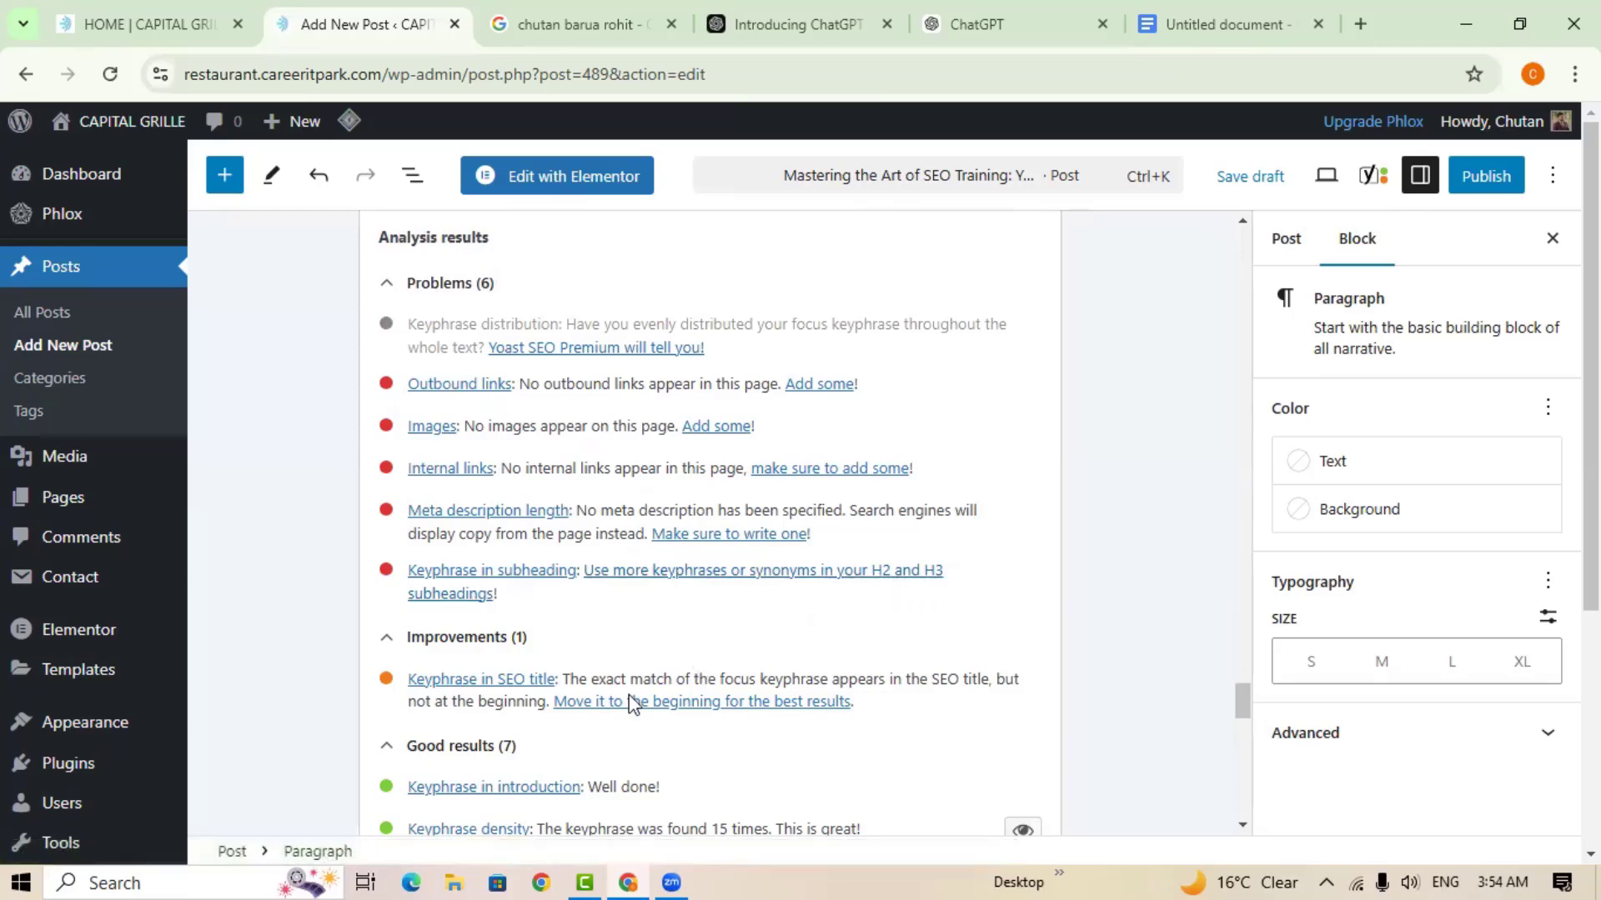
{"action": "scroll", "coordinate": [512, 722], "scroll_direction": "down", "scroll_amount": 1}
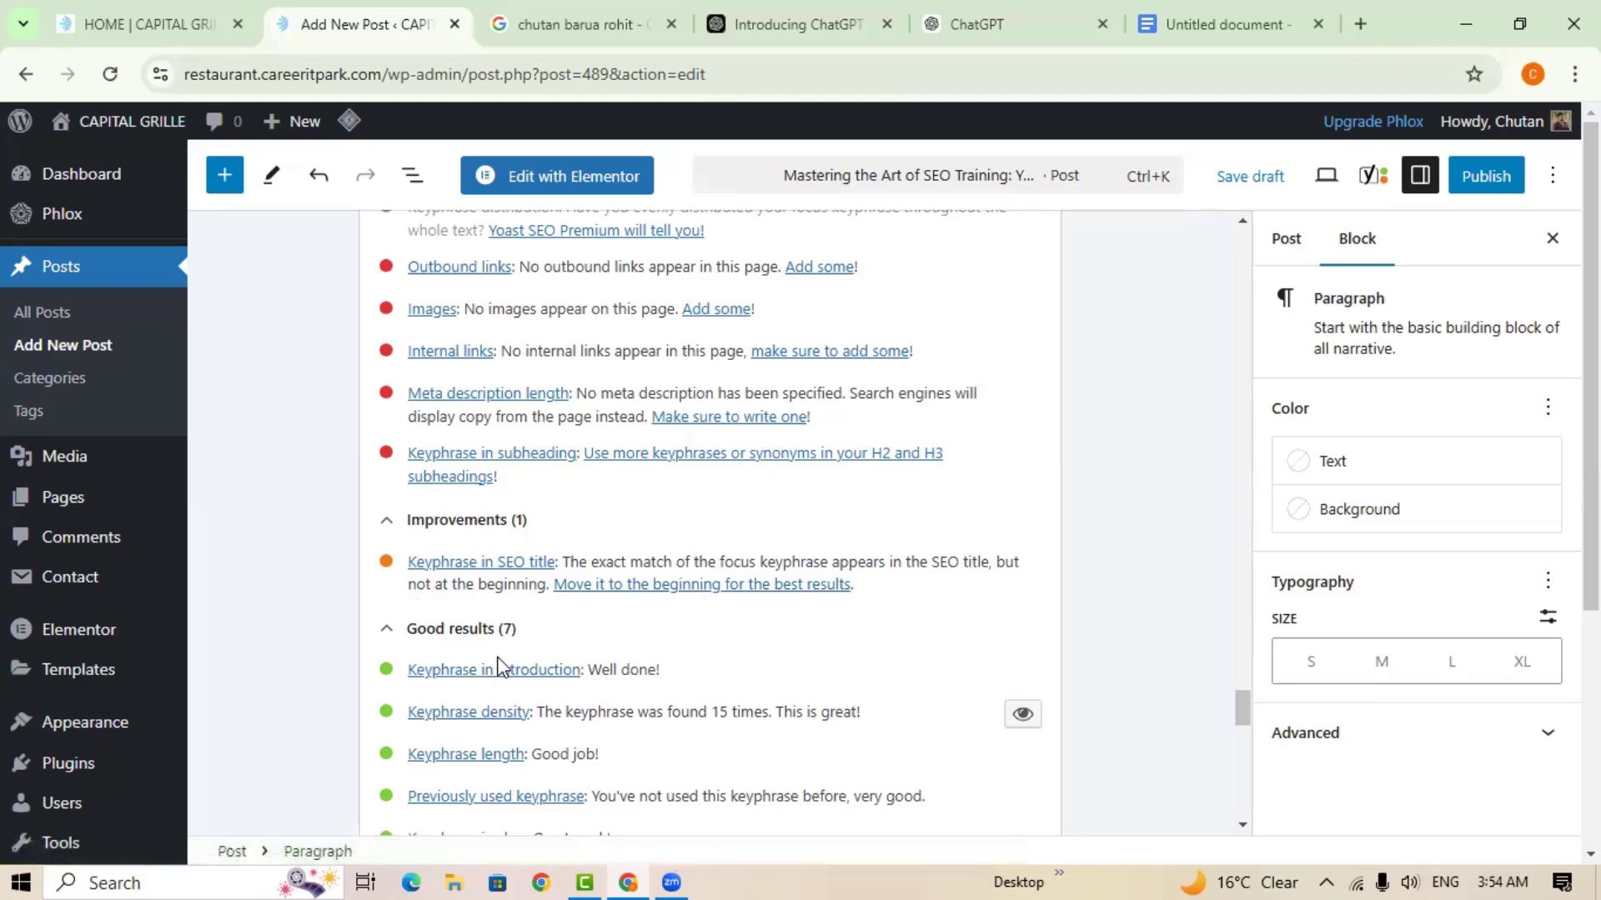
{"action": "scroll", "coordinate": [560, 682], "scroll_direction": "up", "scroll_amount": 10}
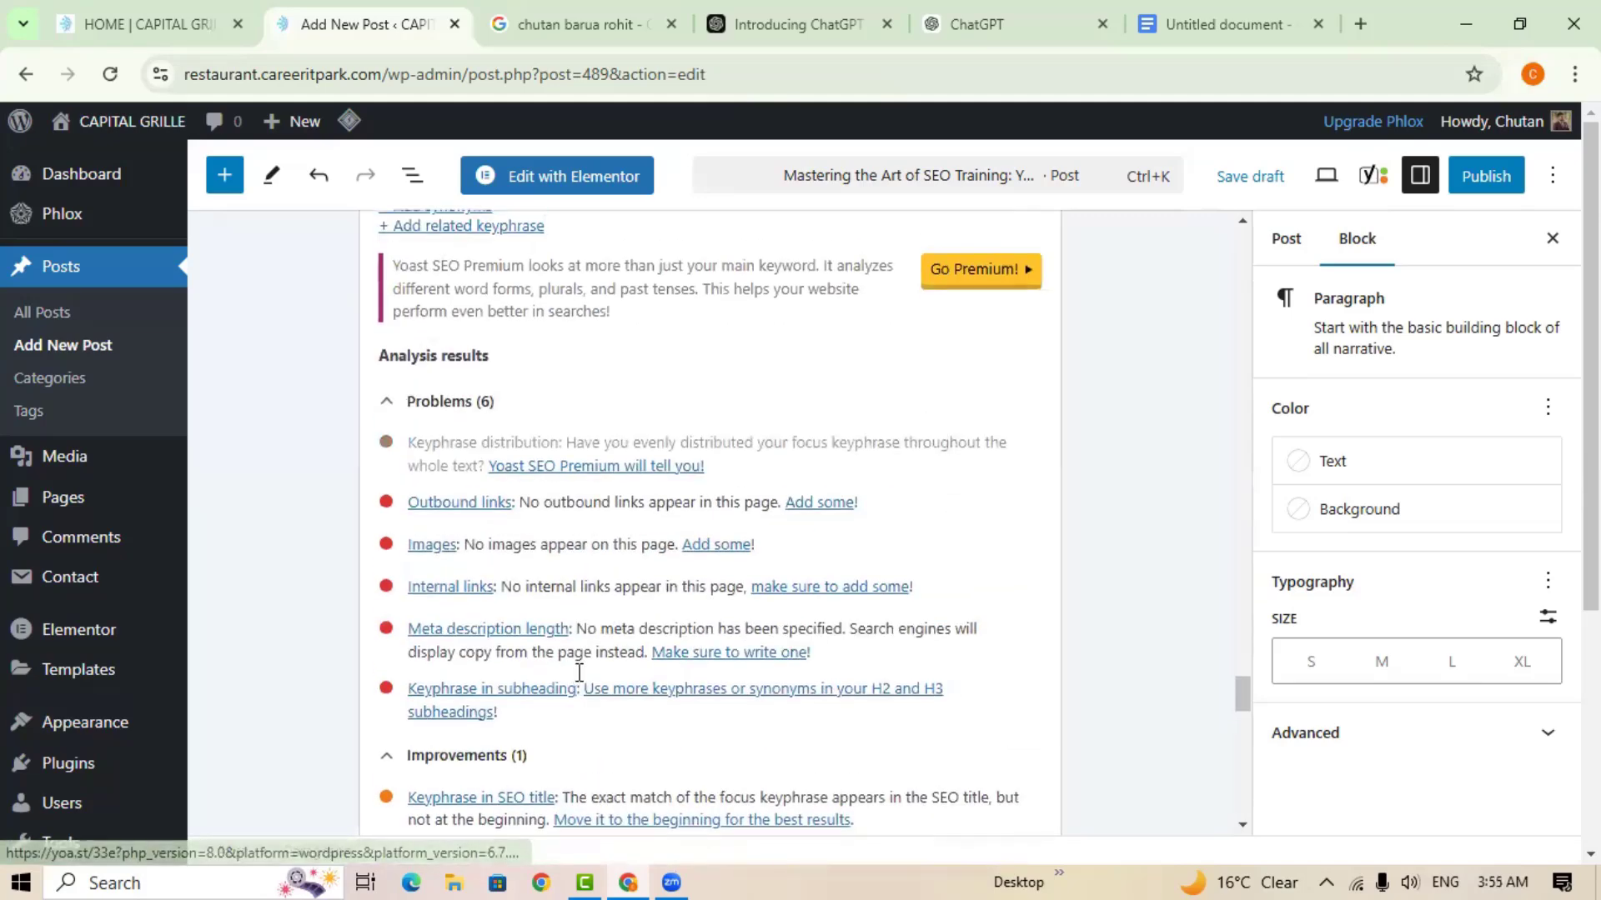
{"action": "scroll", "coordinate": [623, 709], "scroll_direction": "up", "scroll_amount": 7}
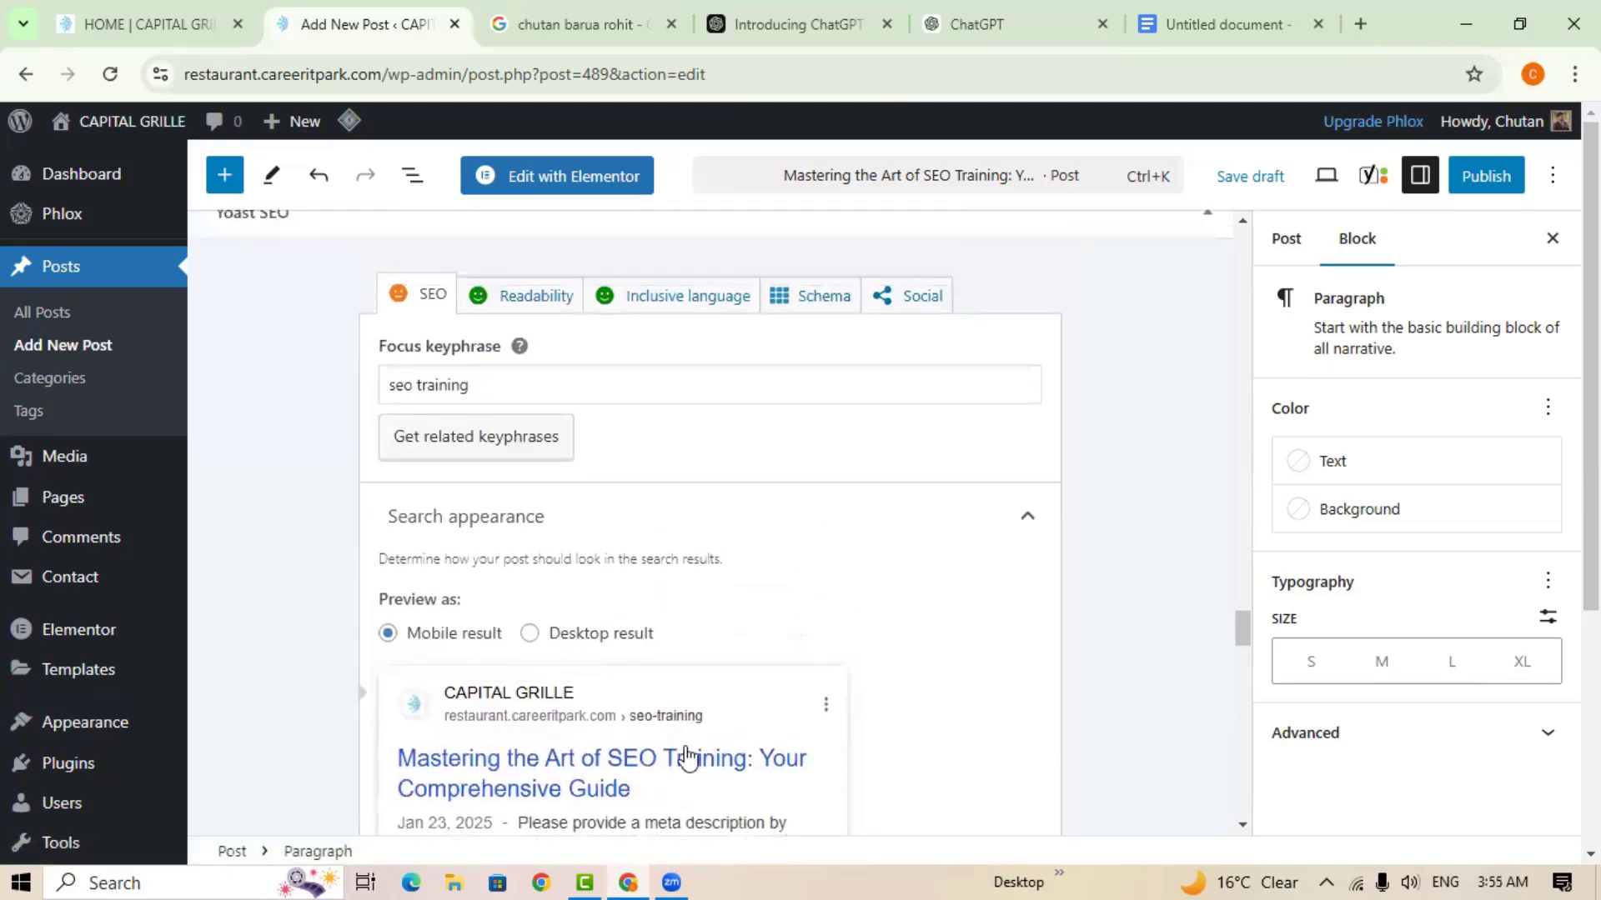
{"action": "scroll", "coordinate": [698, 769], "scroll_direction": "down", "scroll_amount": 4}
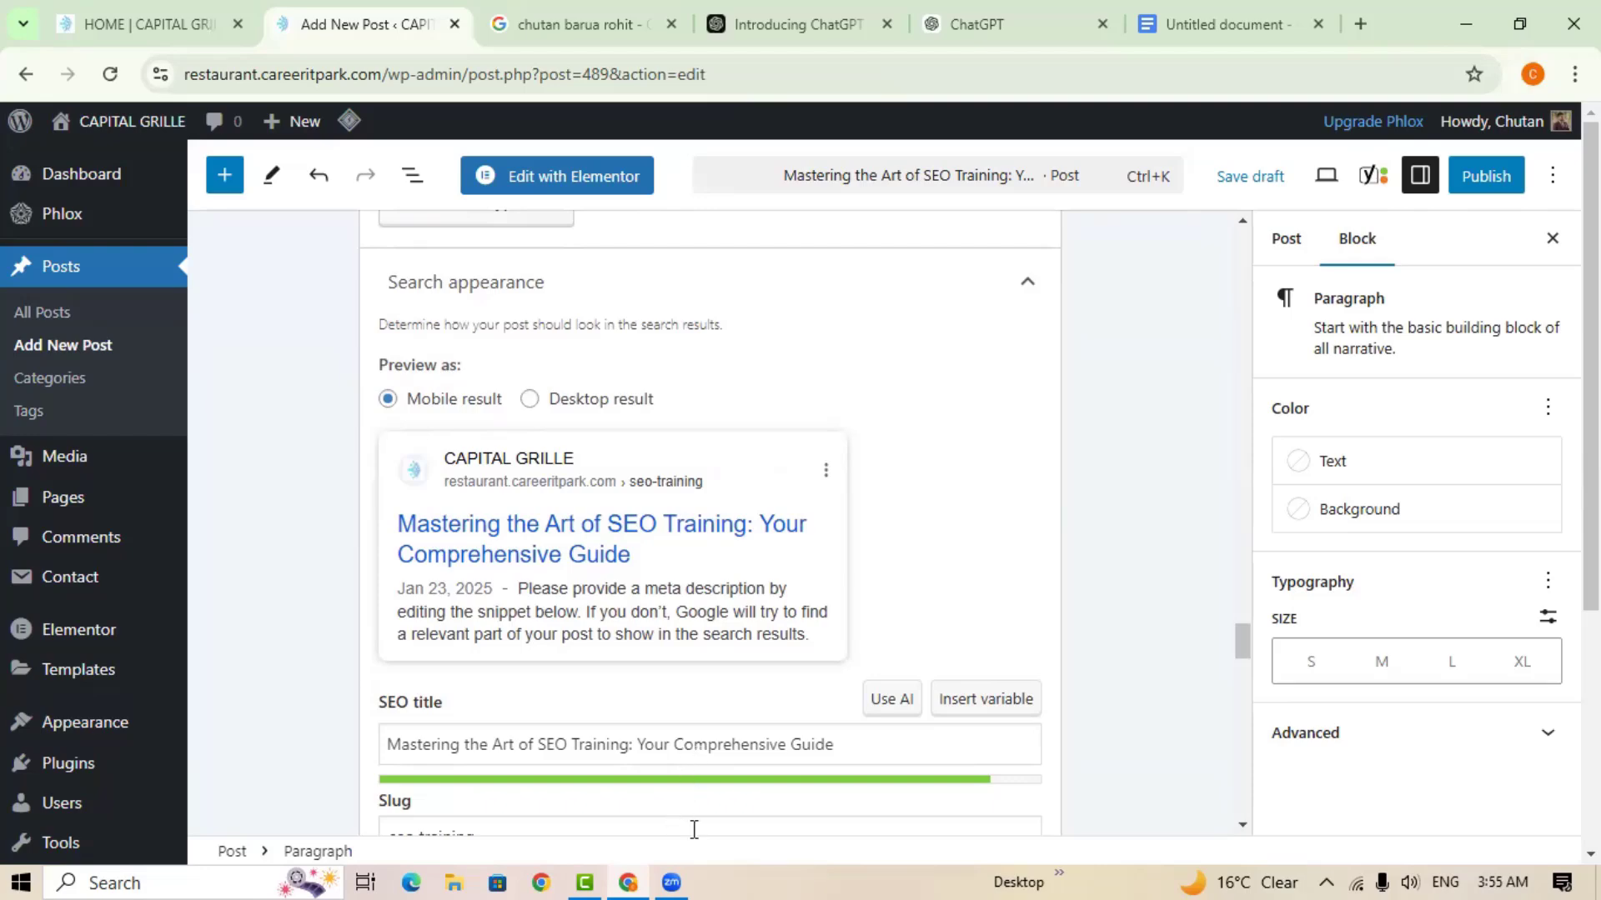
{"action": "scroll", "coordinate": [696, 827], "scroll_direction": "down", "scroll_amount": 8}
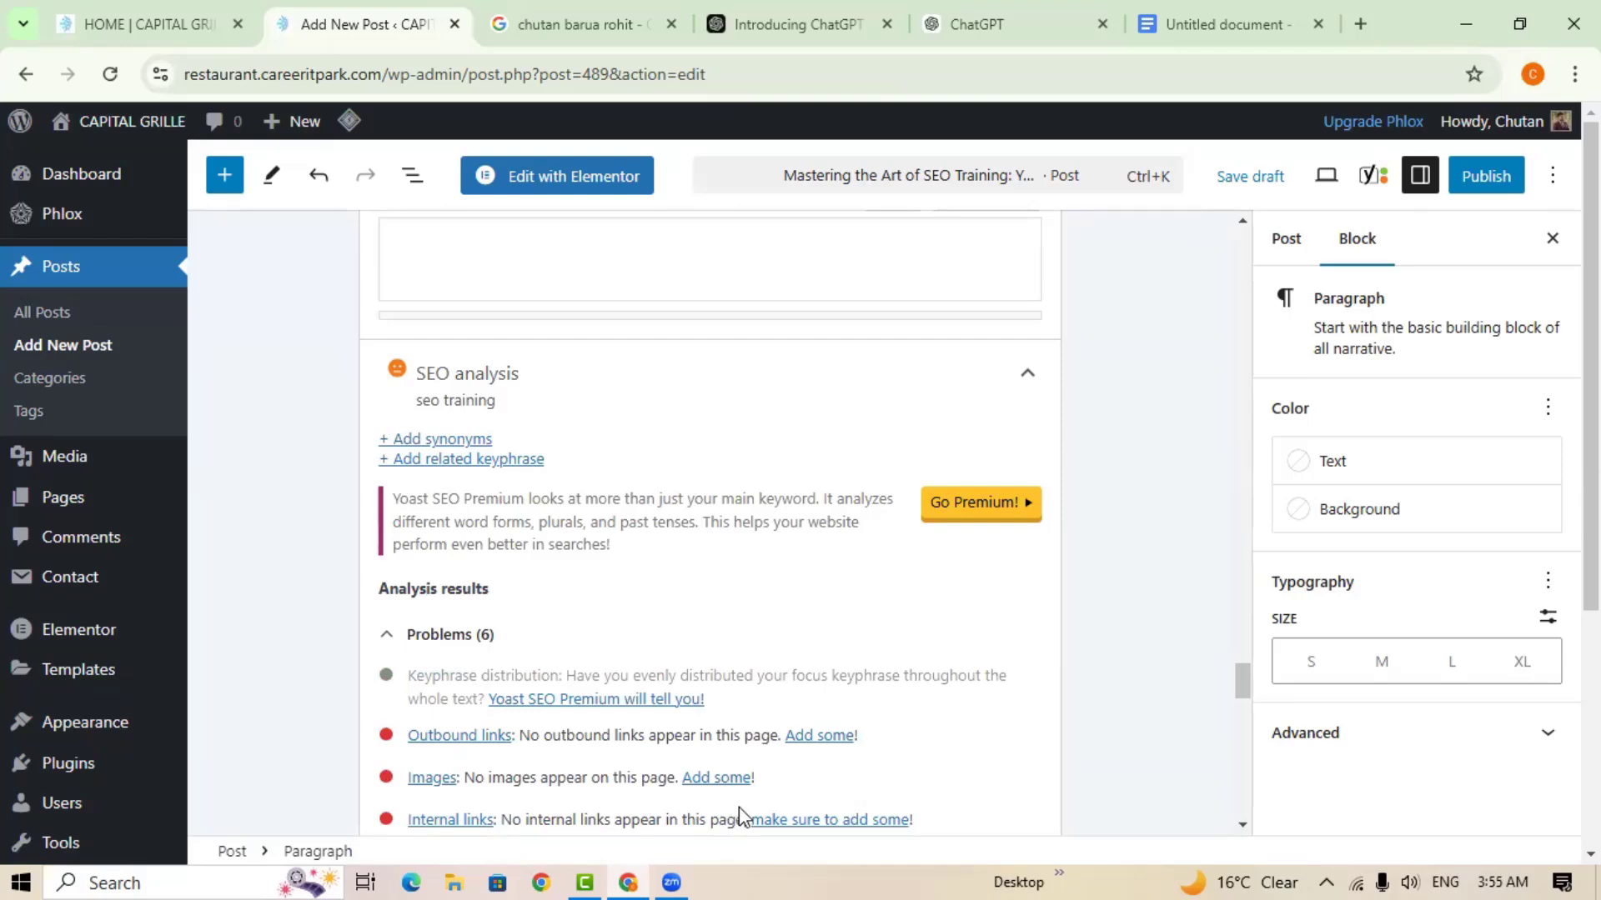
{"action": "scroll", "coordinate": [792, 775], "scroll_direction": "down", "scroll_amount": 5}
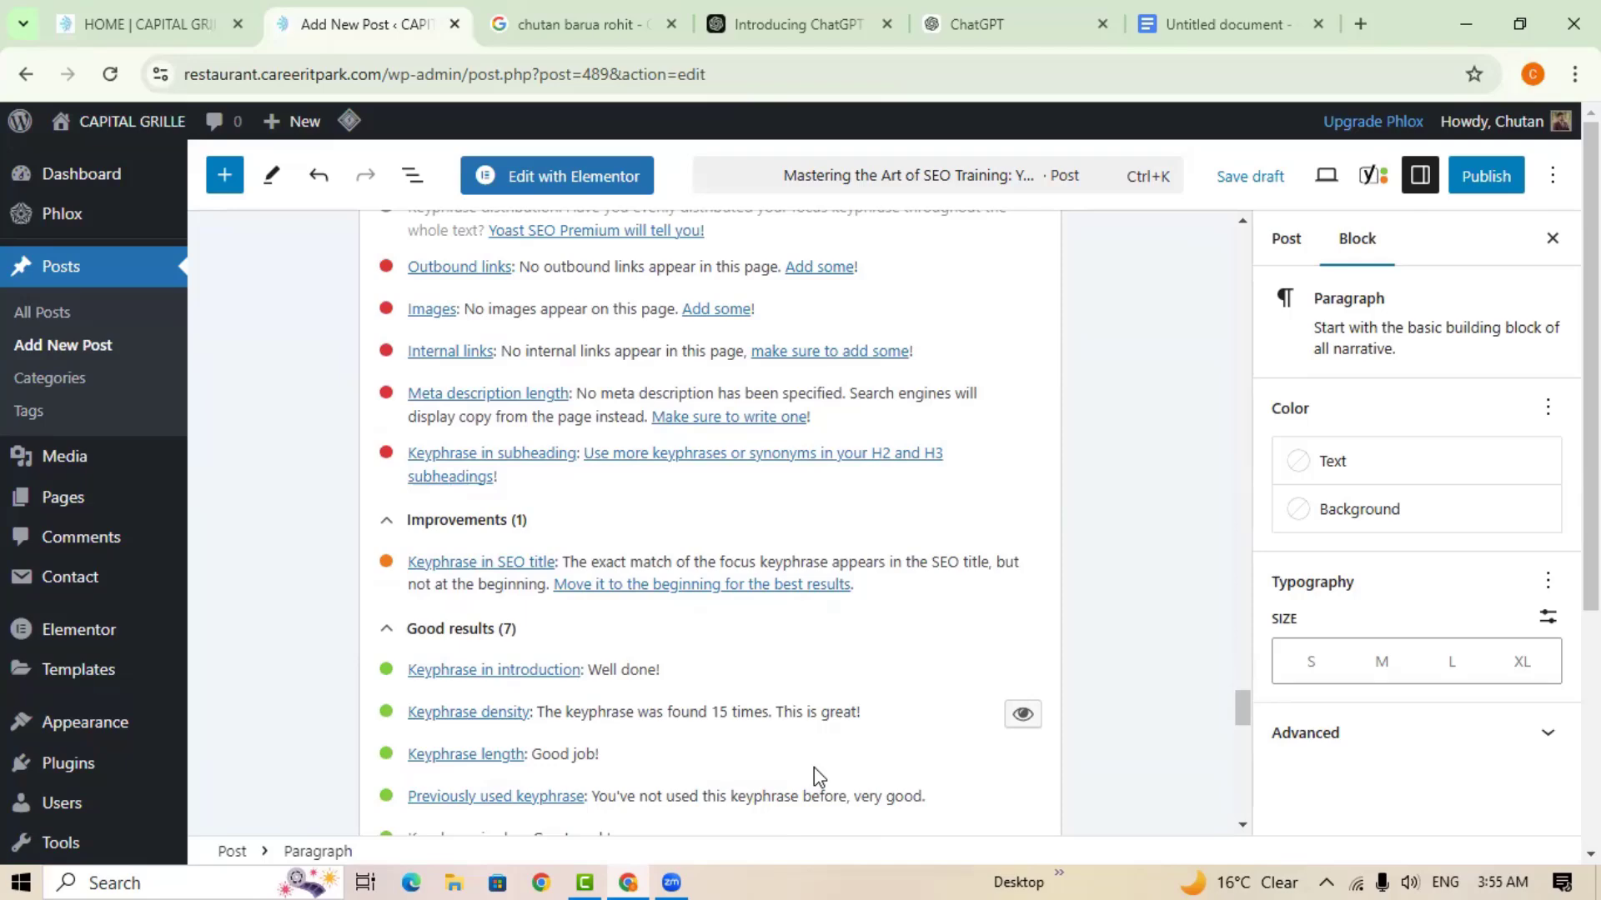
Copy the Conclusion's first sentence, "Investing in SEO training is a game-changer for anyone looking to succeed in the digital world.", into the Yoast meta description.
{"action": "scroll", "coordinate": [748, 773], "scroll_direction": "up", "scroll_amount": 1}
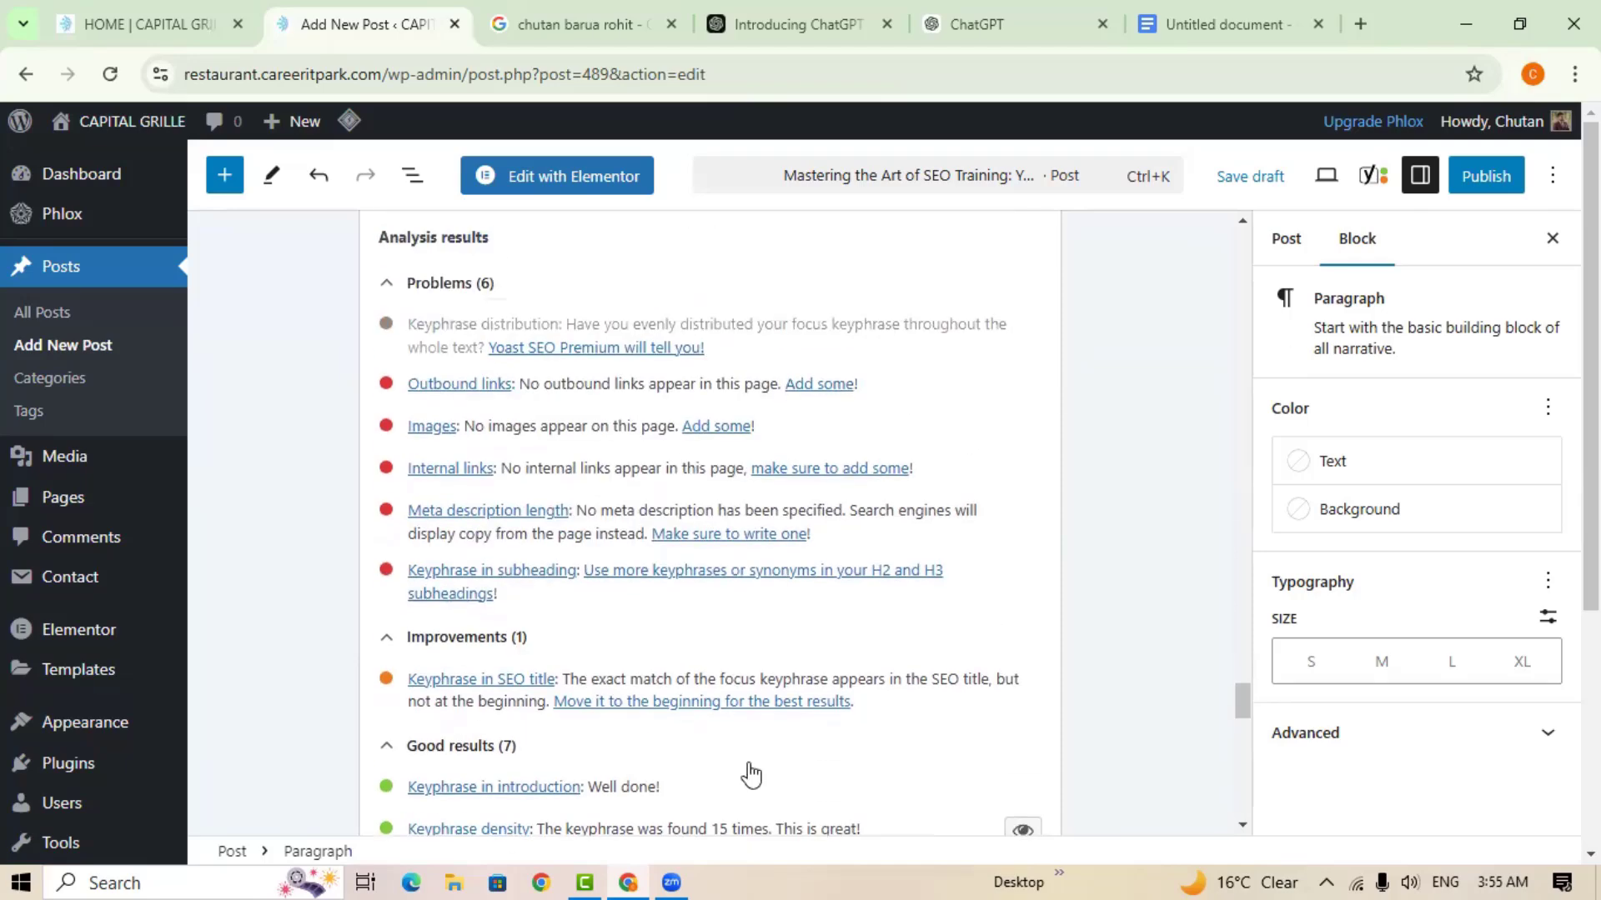
{"action": "scroll", "coordinate": [709, 742], "scroll_direction": "up", "scroll_amount": 6}
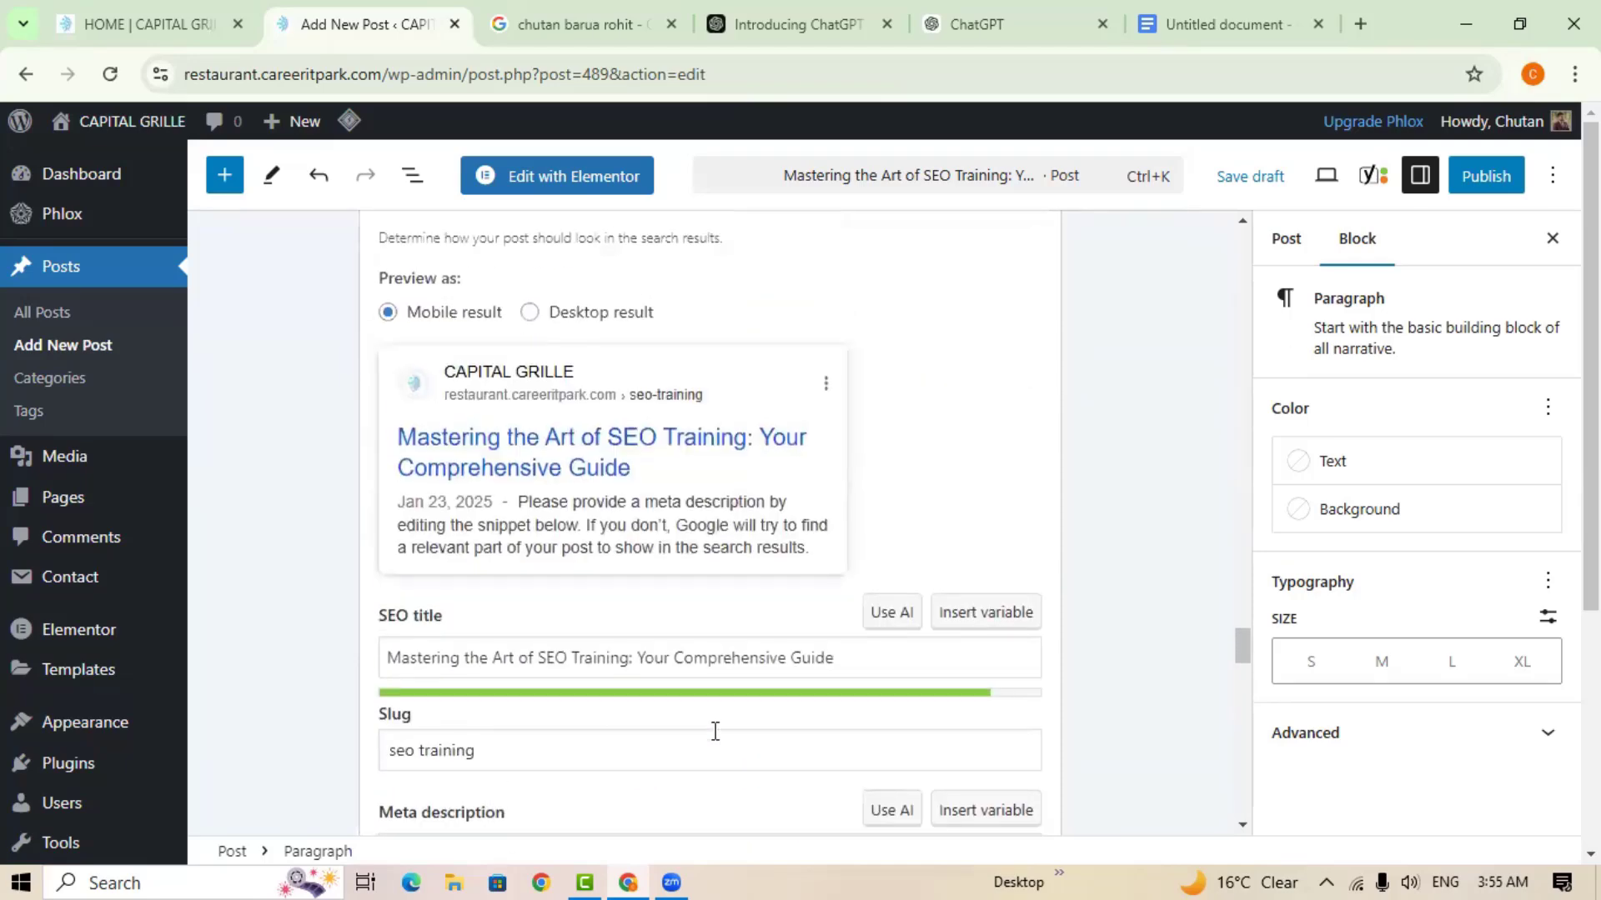
{"action": "scroll", "coordinate": [717, 732], "scroll_direction": "up", "scroll_amount": 10}
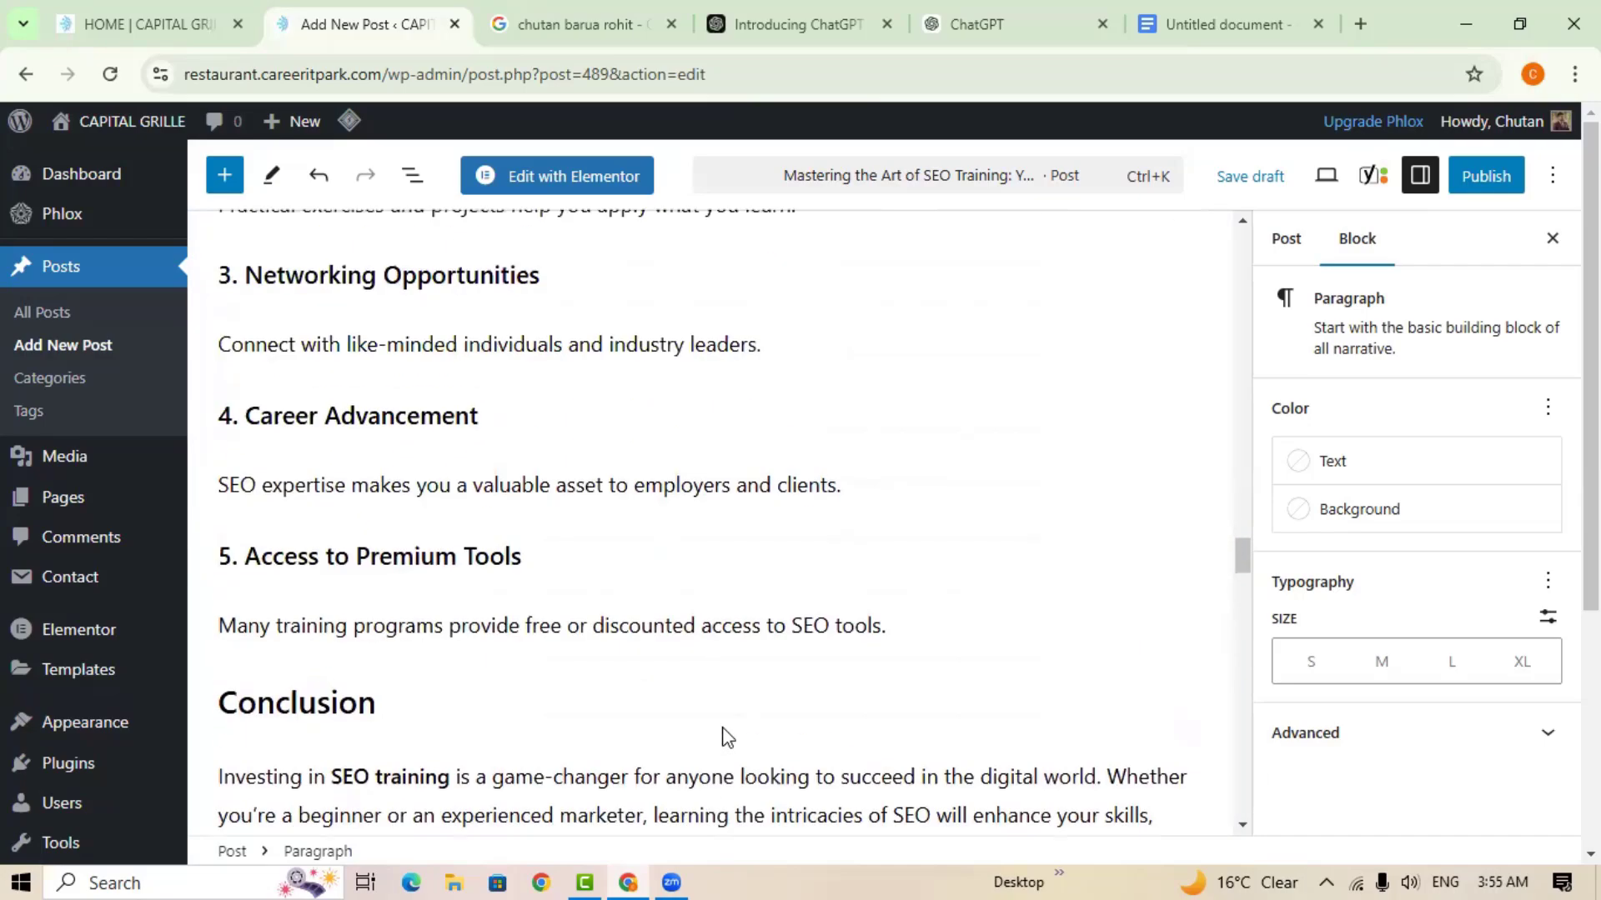
{"action": "scroll", "coordinate": [728, 738], "scroll_direction": "up", "scroll_amount": 1}
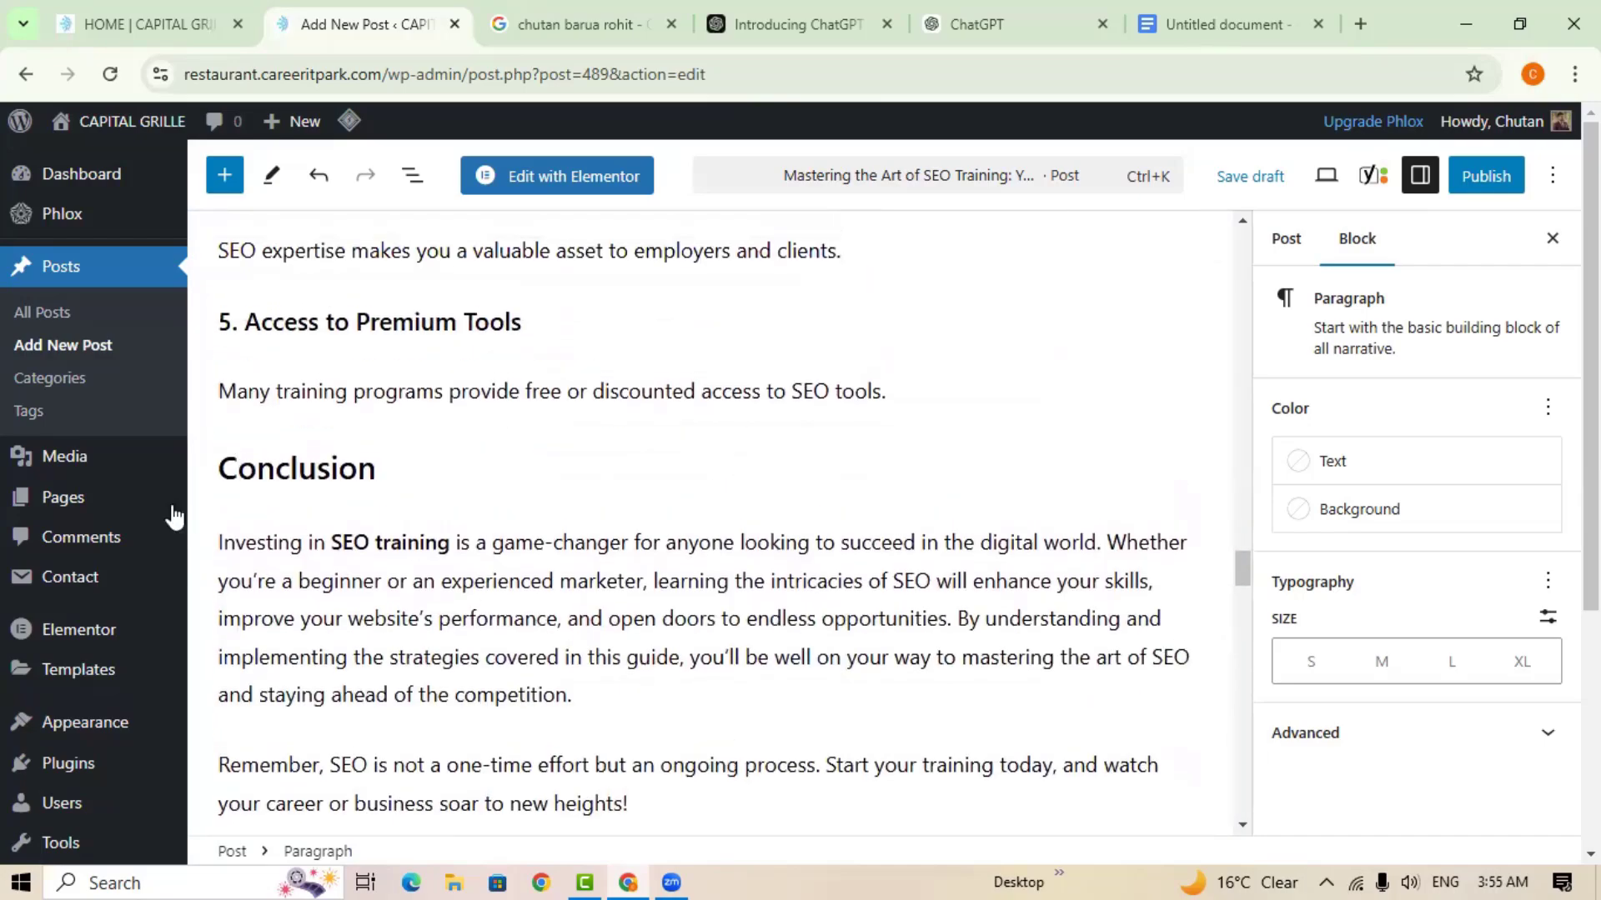
{"action": "left_click", "coordinate": [217, 549]}
{"action": "left_click_drag", "start_coordinate": [219, 544], "coordinate": [1101, 553]}
{"action": "key", "text": "ctrl+c"}
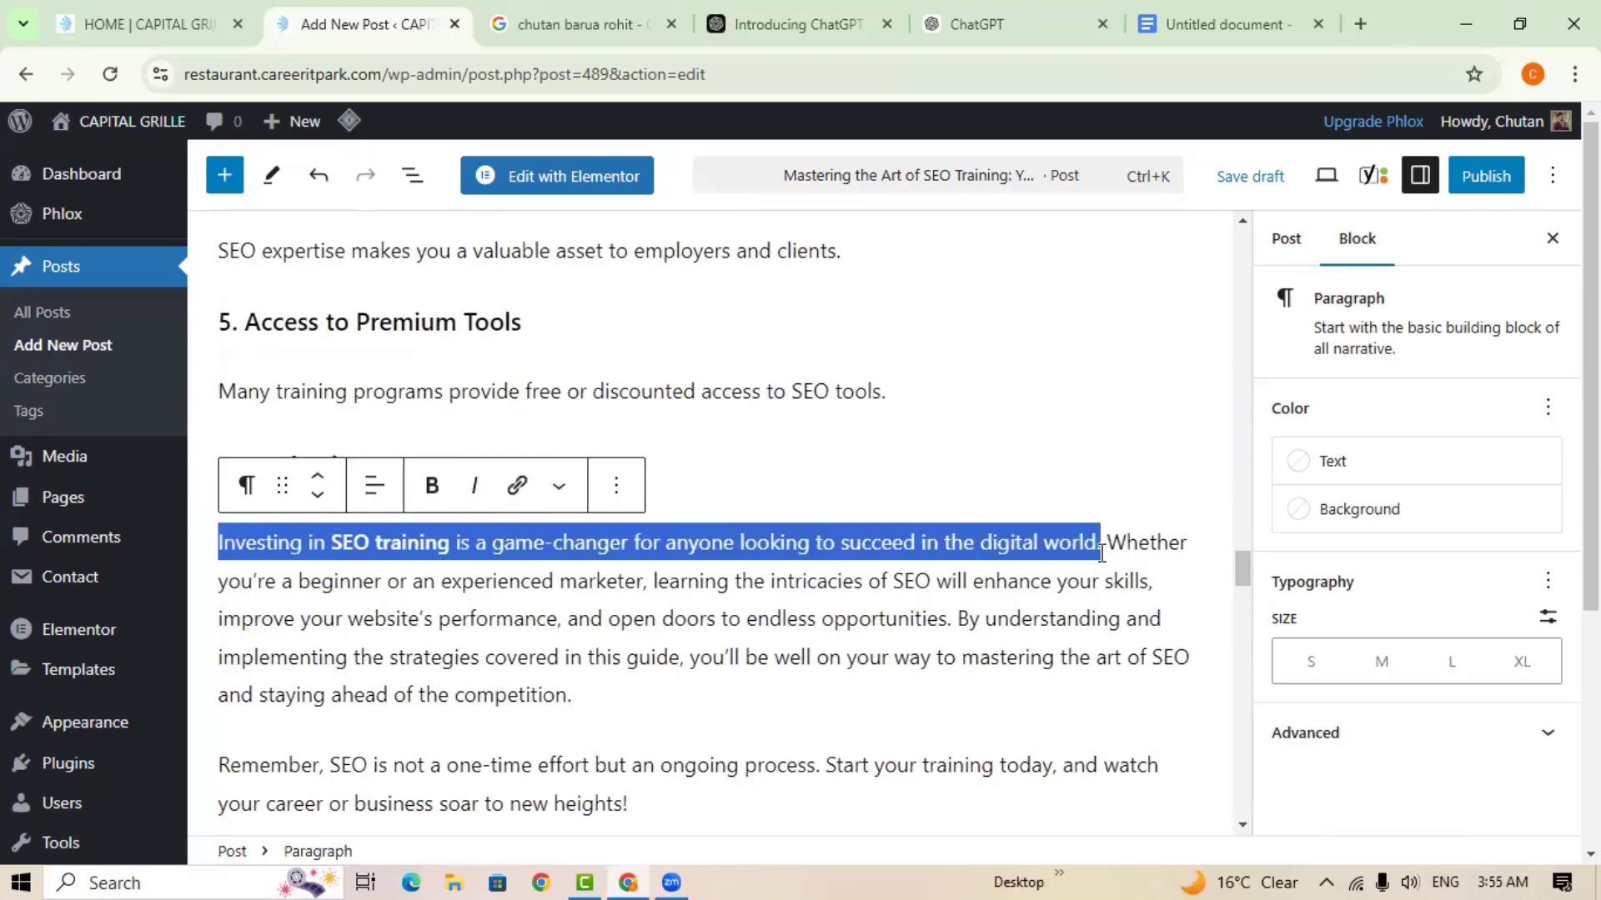
{"action": "scroll", "coordinate": [942, 576], "scroll_direction": "down", "scroll_amount": 10}
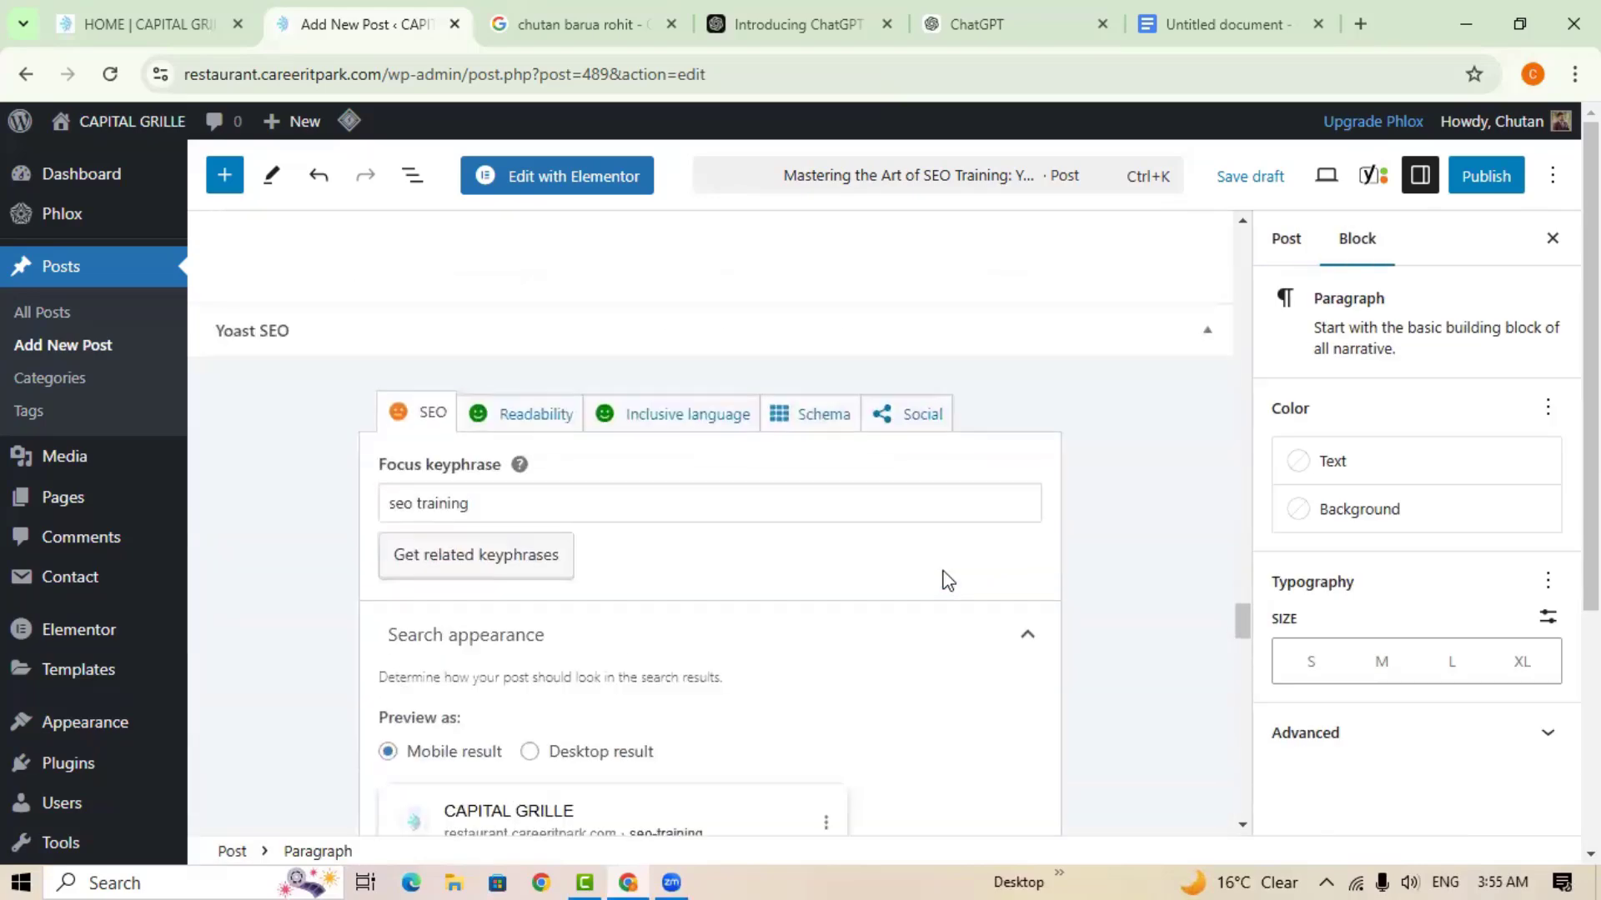
{"action": "scroll", "coordinate": [680, 573], "scroll_direction": "down", "scroll_amount": 4}
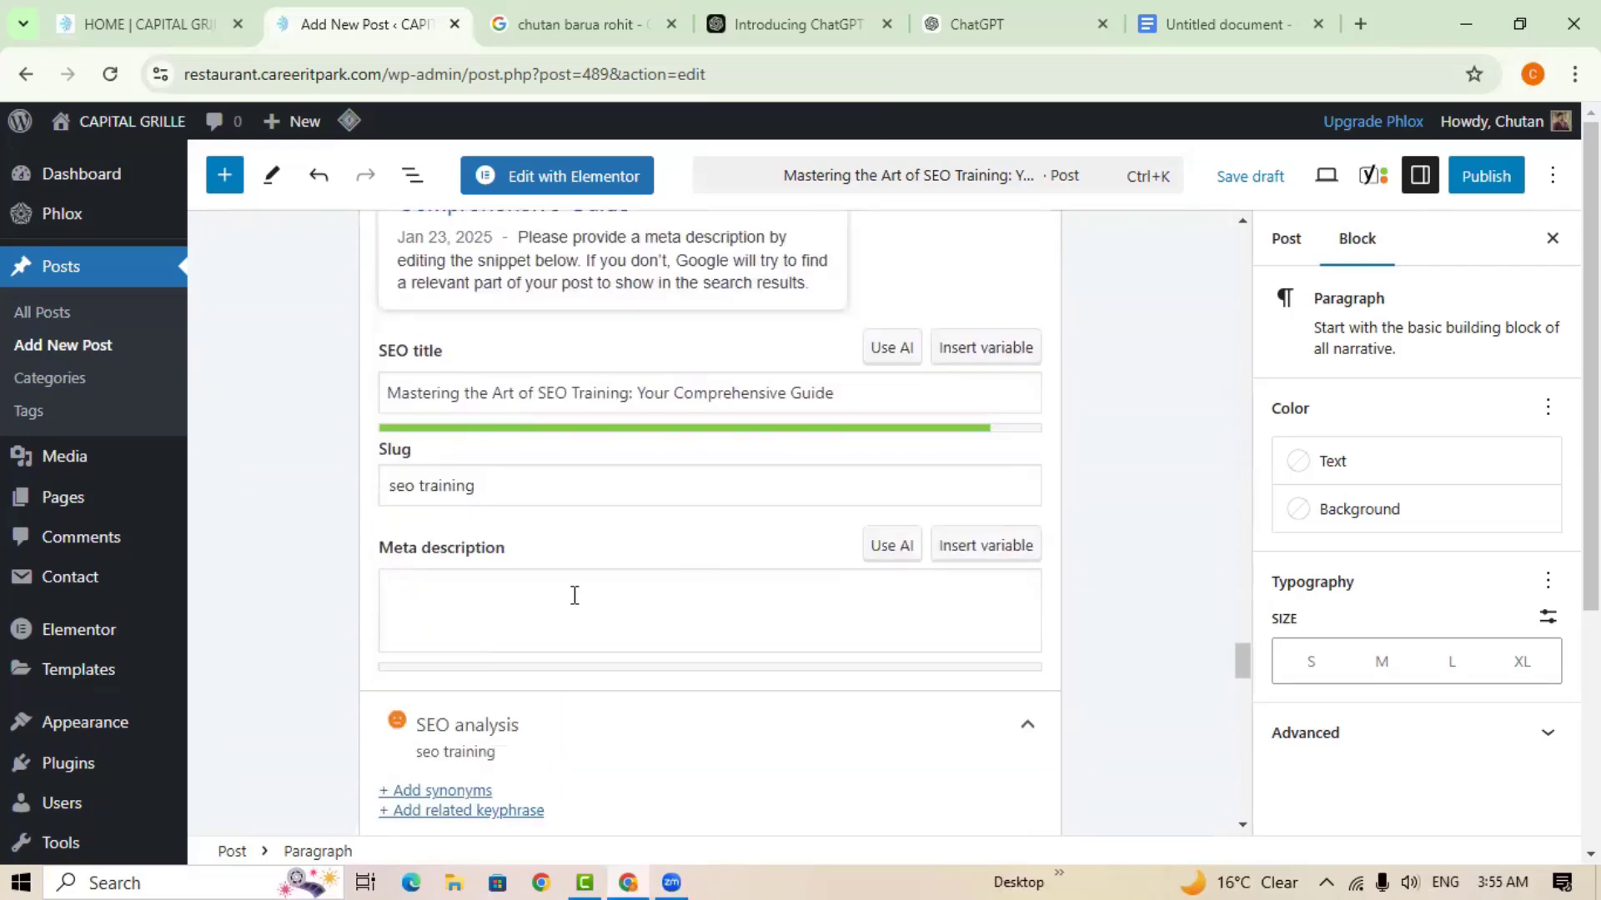
{"action": "left_click", "coordinate": [569, 594]}
{"action": "key", "text": "ctrl+v"}
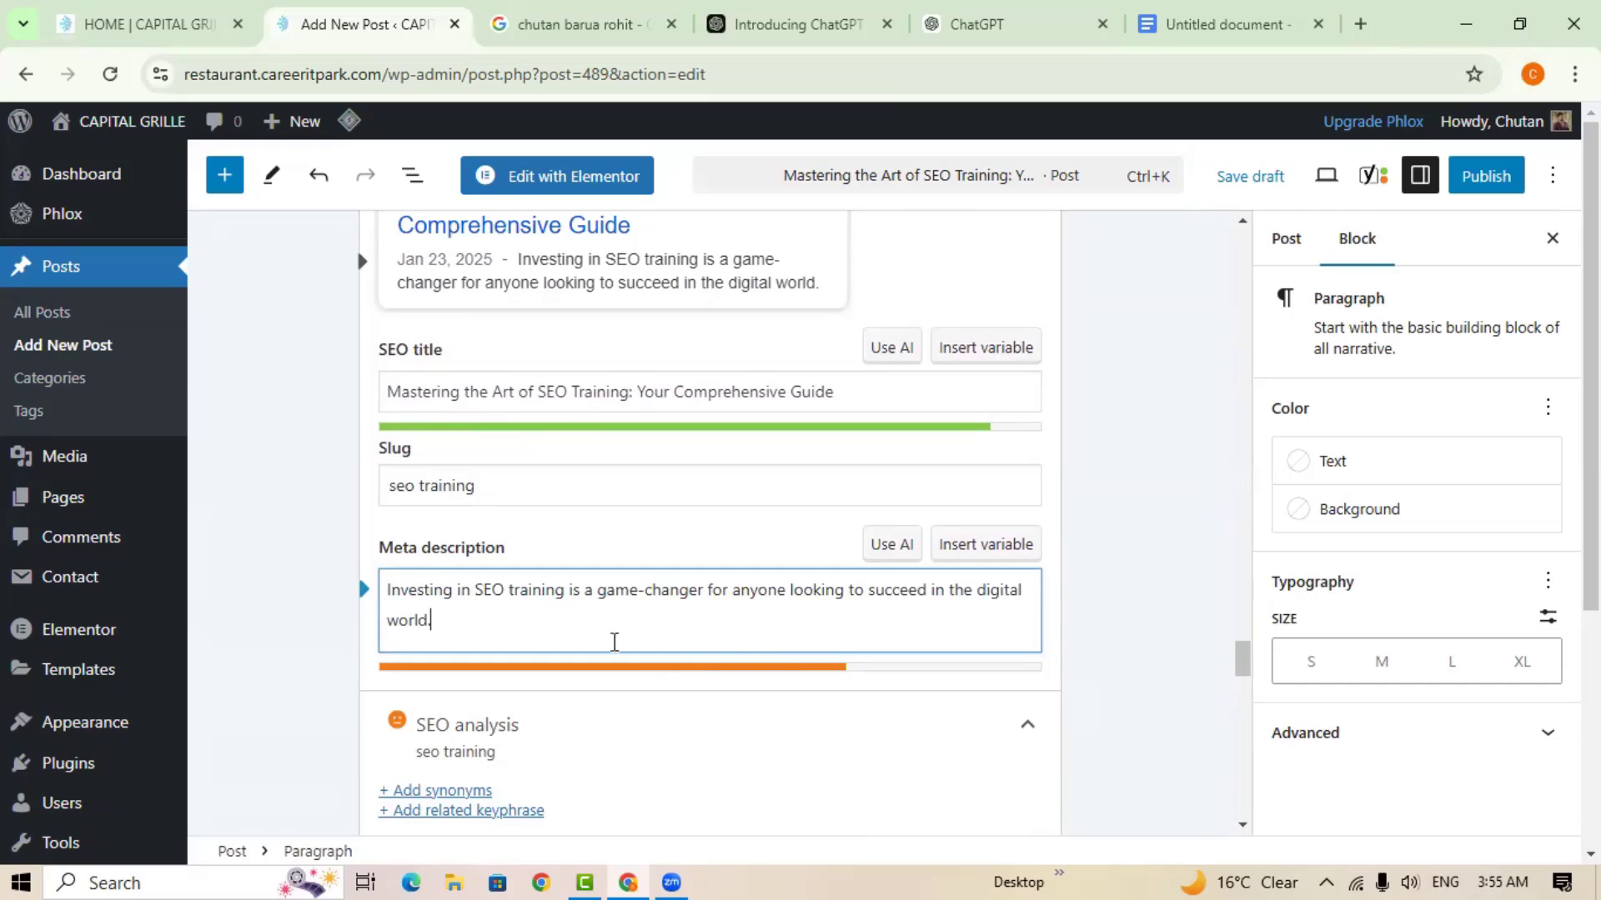
{"action": "scroll", "coordinate": [715, 664], "scroll_direction": "up", "scroll_amount": 1}
{"action": "scroll", "coordinate": [716, 664], "scroll_direction": "down", "scroll_amount": 1}
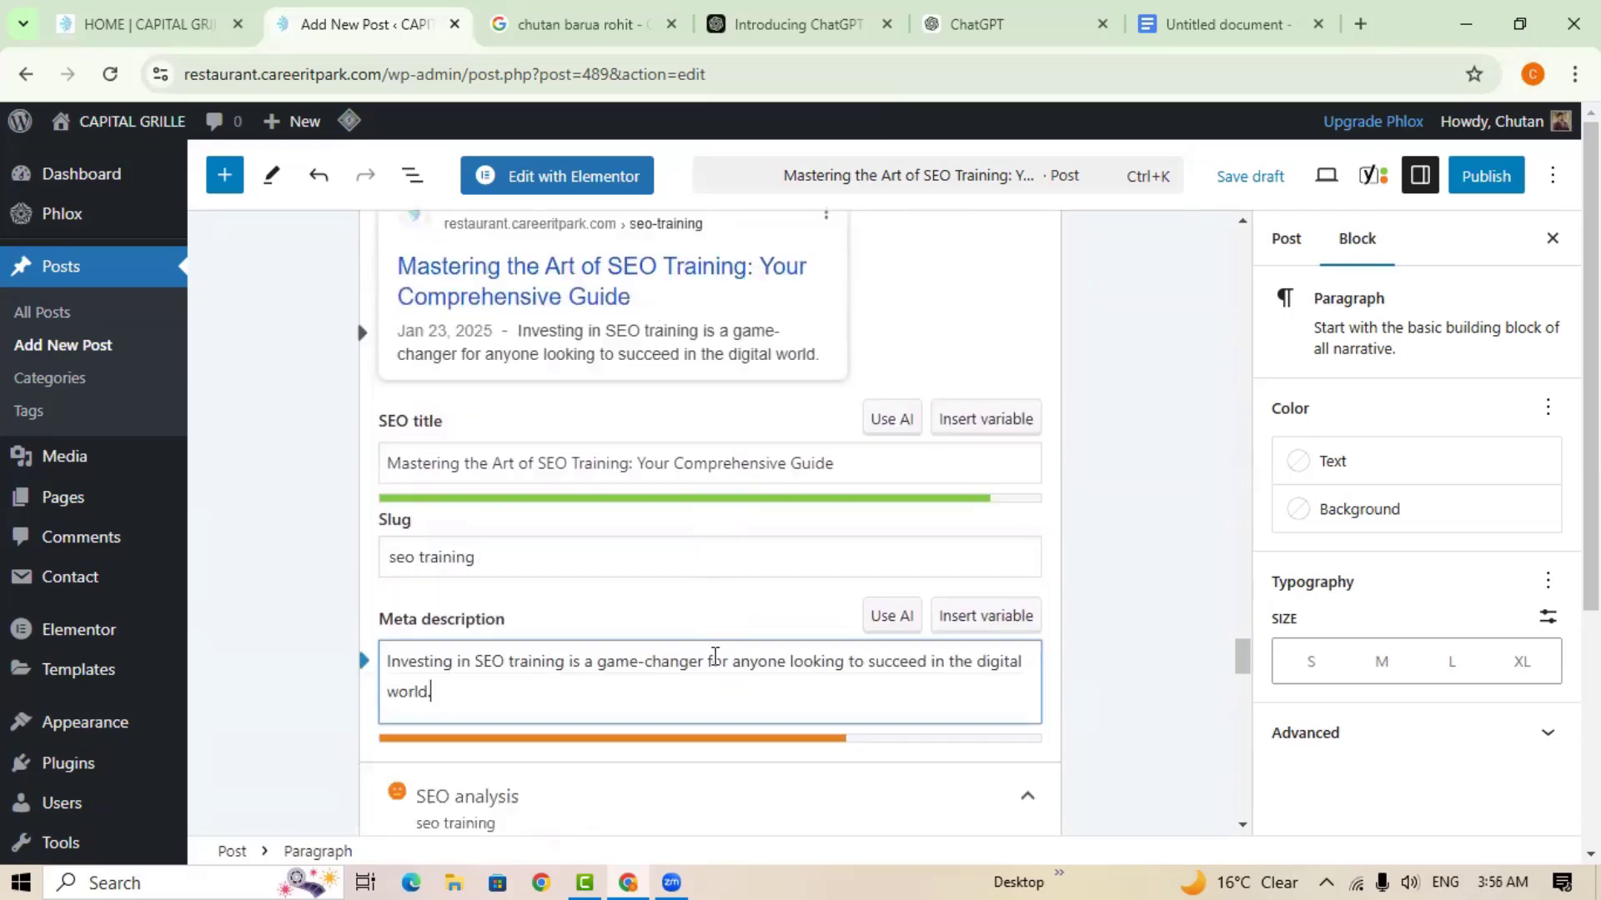
Replace the meta description with the Conclusion's opening text, copied from "Investing in SEO training" through "an experienced marketer,".
{"action": "scroll", "coordinate": [717, 660], "scroll_direction": "up", "scroll_amount": 8}
{"action": "scroll", "coordinate": [721, 654], "scroll_direction": "up", "scroll_amount": 5}
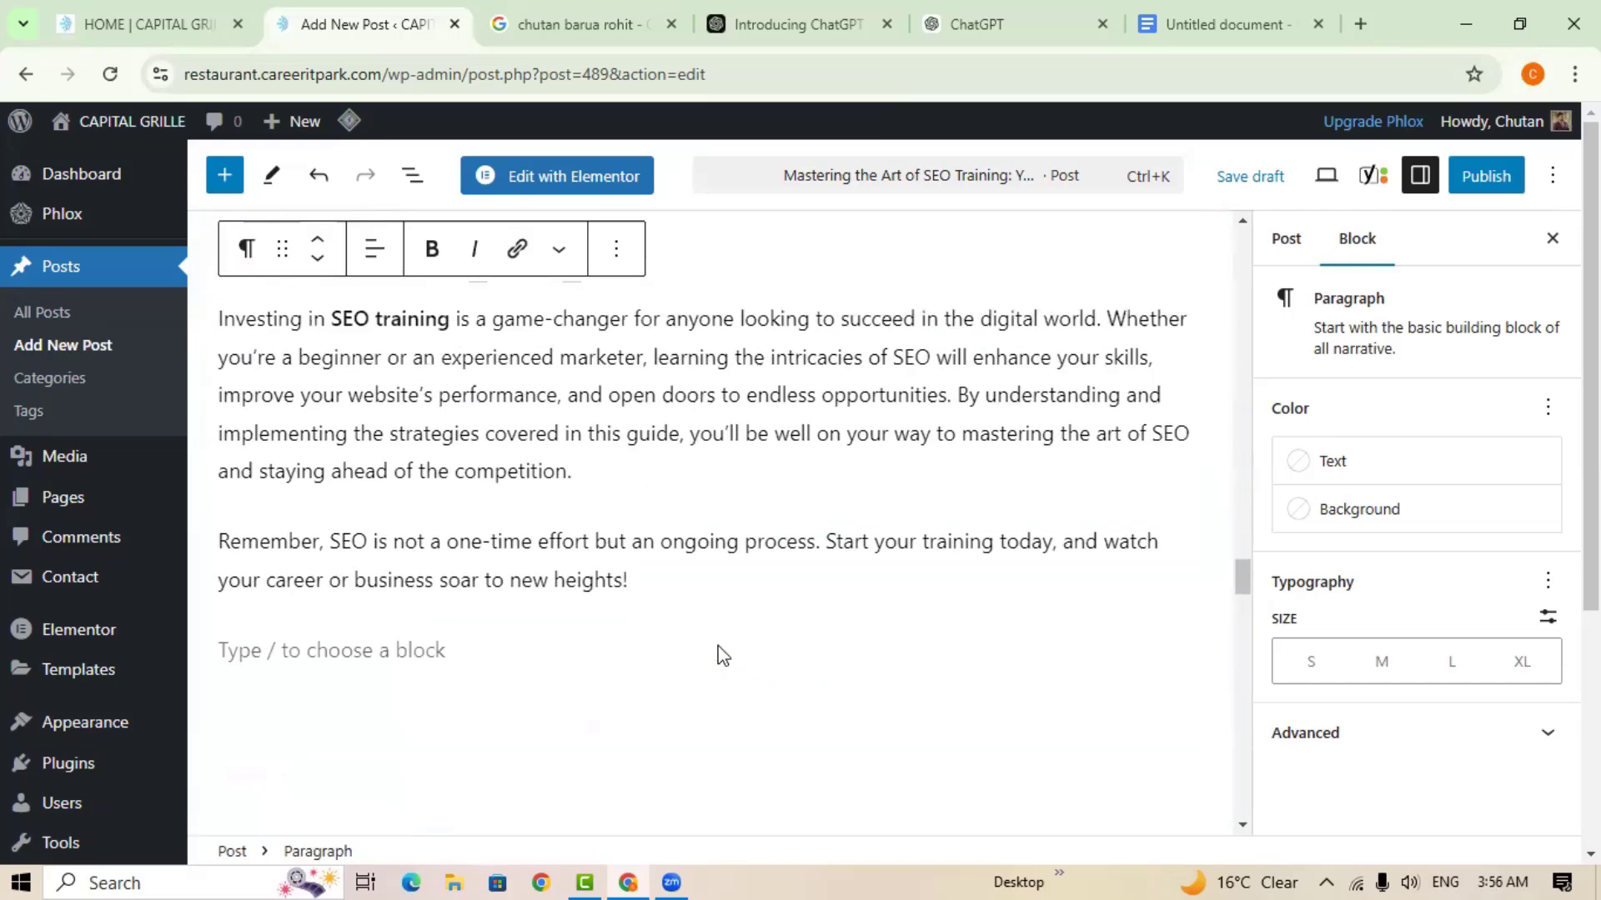
{"action": "scroll", "coordinate": [718, 646], "scroll_direction": "down", "scroll_amount": 1}
{"action": "scroll", "coordinate": [1010, 579], "scroll_direction": "up", "scroll_amount": 1}
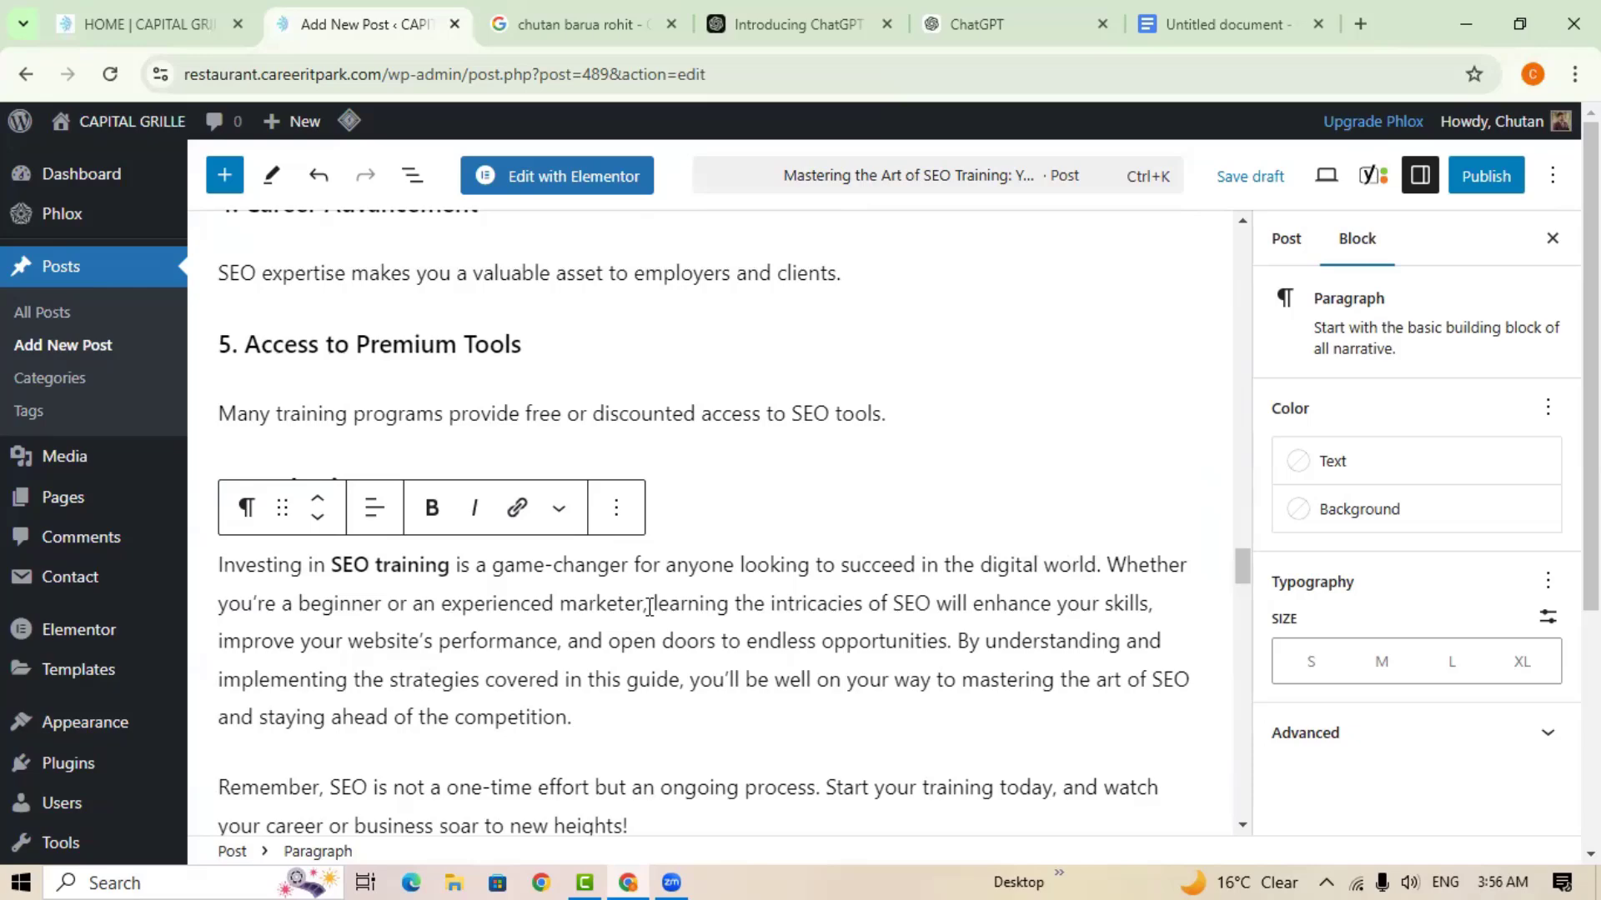
{"action": "left_click_drag", "start_coordinate": [650, 607], "coordinate": [209, 577]}
{"action": "key", "text": "ctrl+c"}
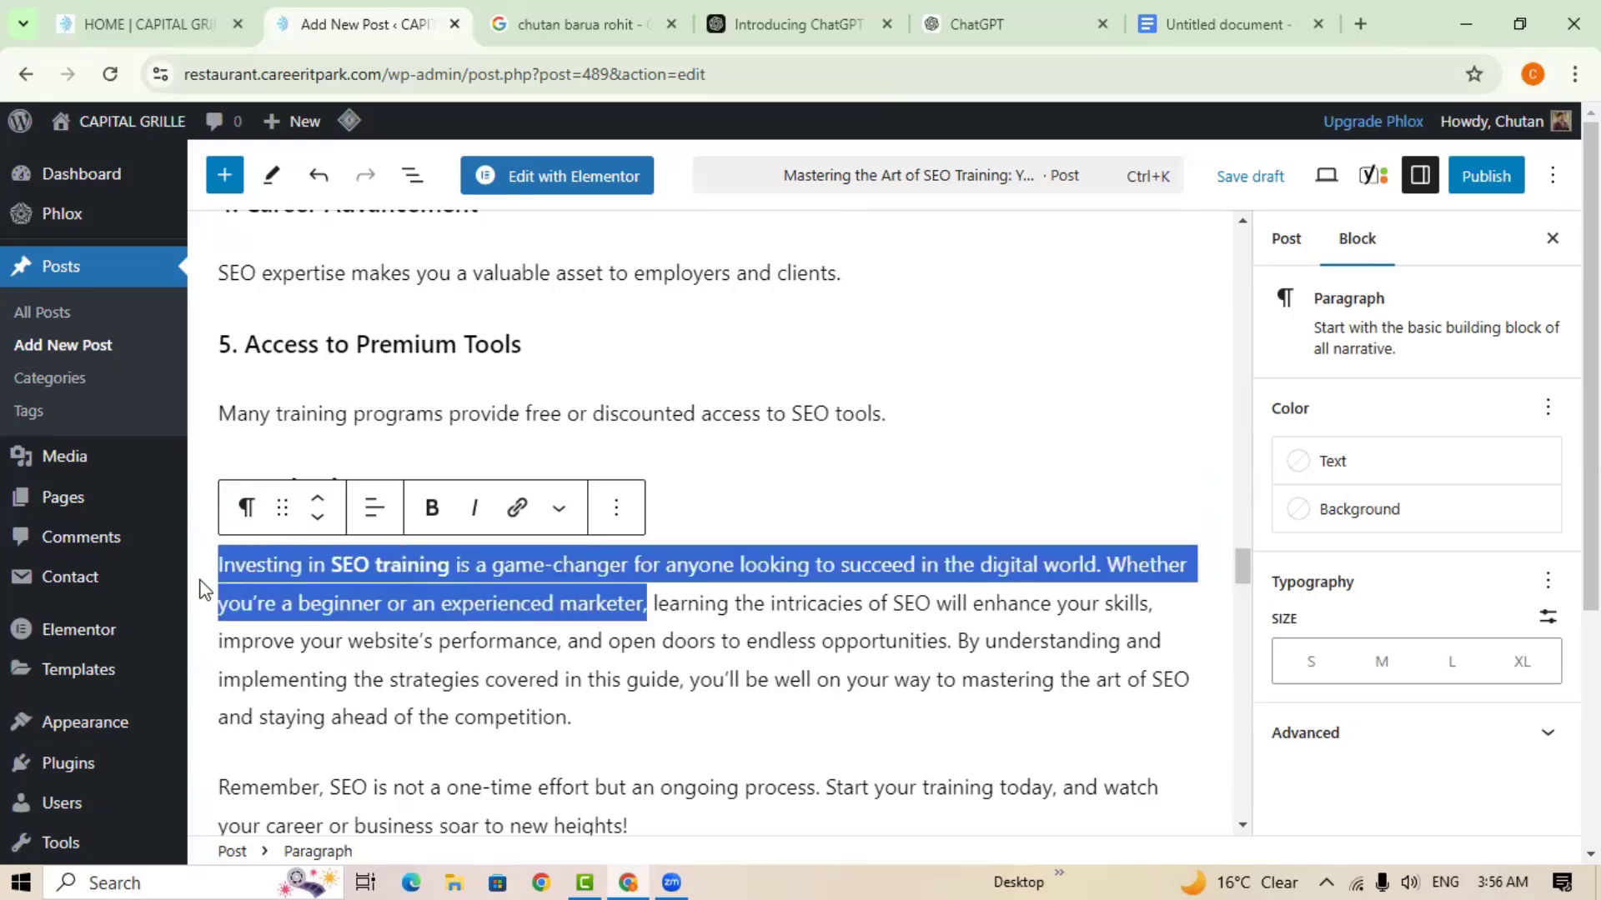
{"action": "scroll", "coordinate": [206, 627], "scroll_direction": "up", "scroll_amount": 1}
{"action": "scroll", "coordinate": [713, 633], "scroll_direction": "down", "scroll_amount": 20}
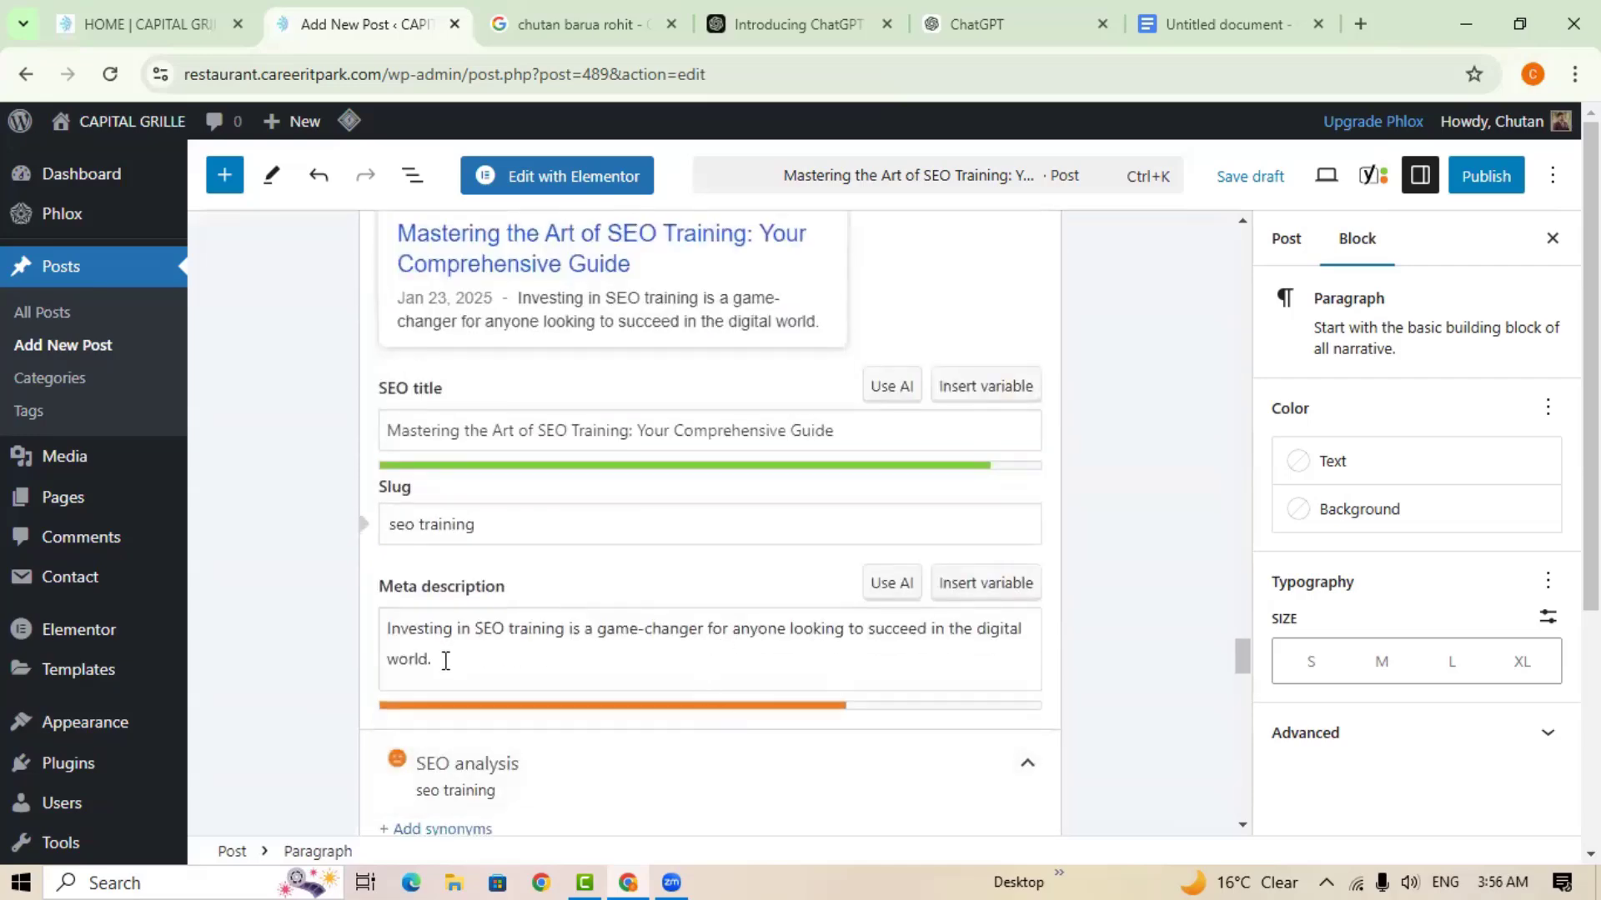
{"action": "left_click_drag", "start_coordinate": [442, 657], "coordinate": [340, 646]}
{"action": "key", "text": "ctrl+v"}
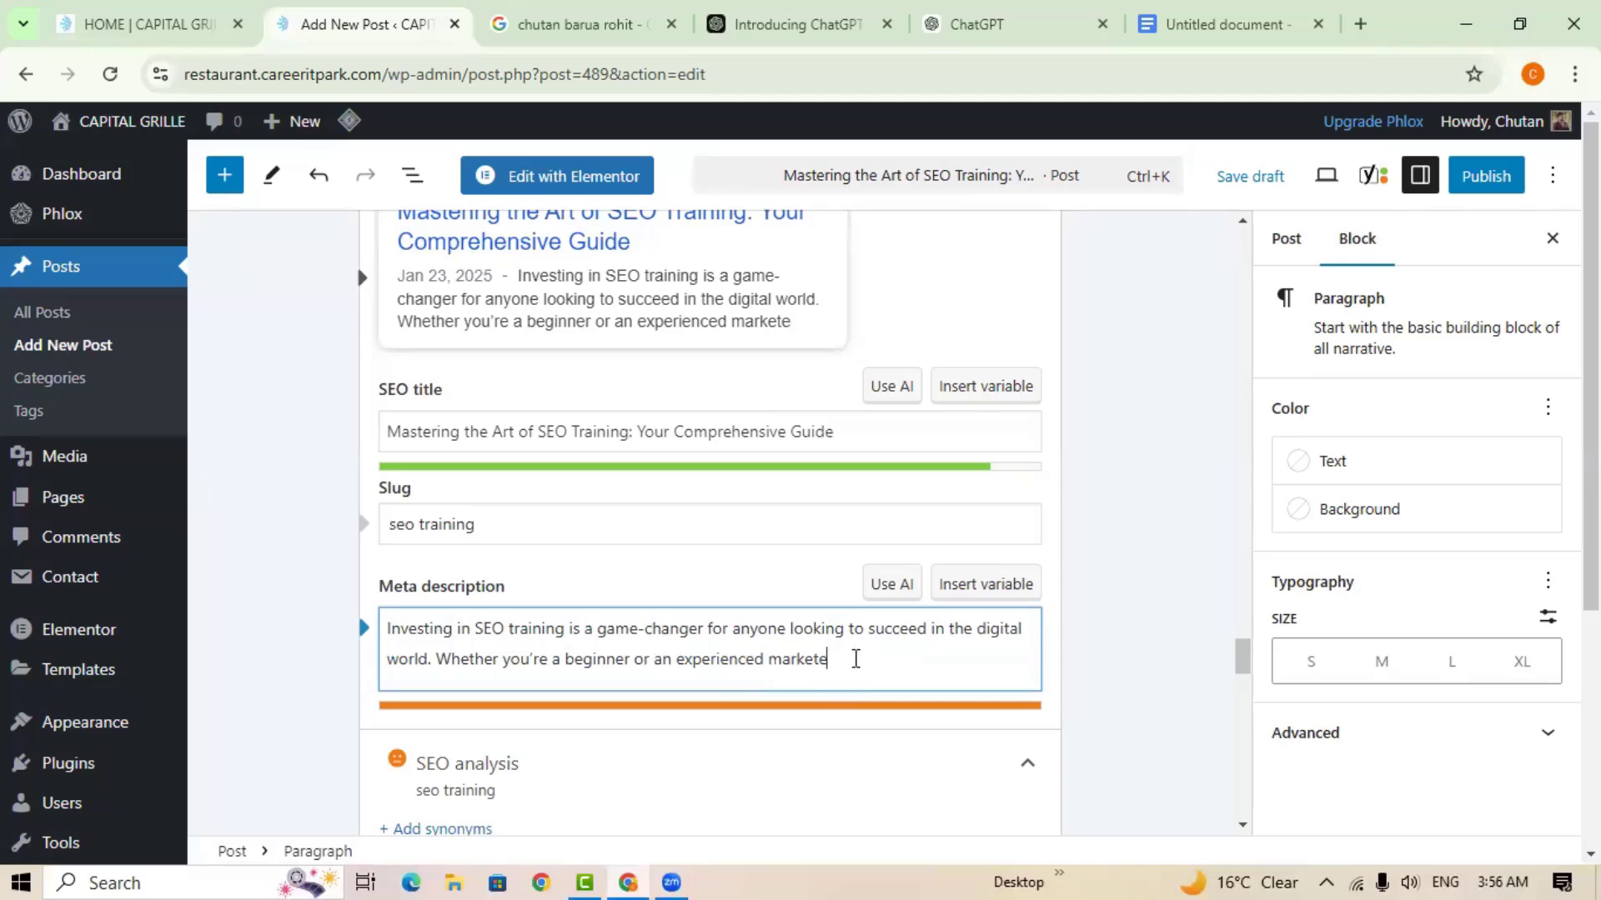
Trim the end of the meta description so it finishes with "Whether you're a beginner or an experienced".
{"action": "key", "text": "BackSpace"}
{"action": "key", "text": "BackSpace"}
{"action": "key", "text": "BackSpace"}
{"action": "key", "text": "BackSpace"}
{"action": "key", "text": "BackSpace"}
{"action": "key", "text": "BackSpace"}
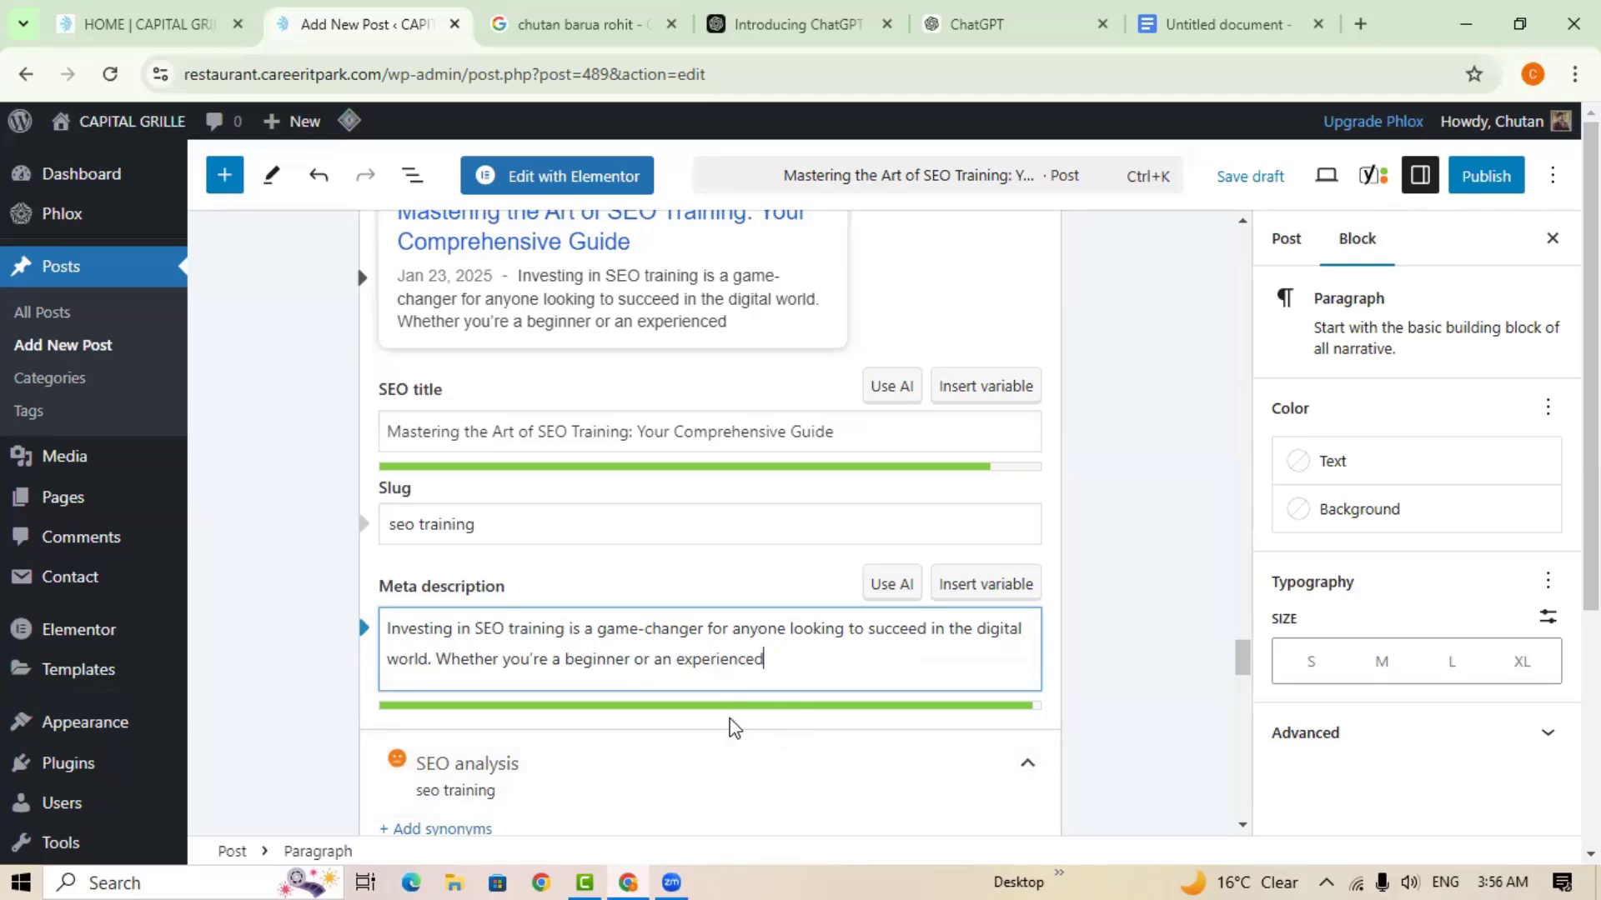
Check the Yoast SEO analysis for the new meta description, including its length and keyphrase, and the remaining problems.
{"action": "scroll", "coordinate": [678, 697], "scroll_direction": "down", "scroll_amount": 10}
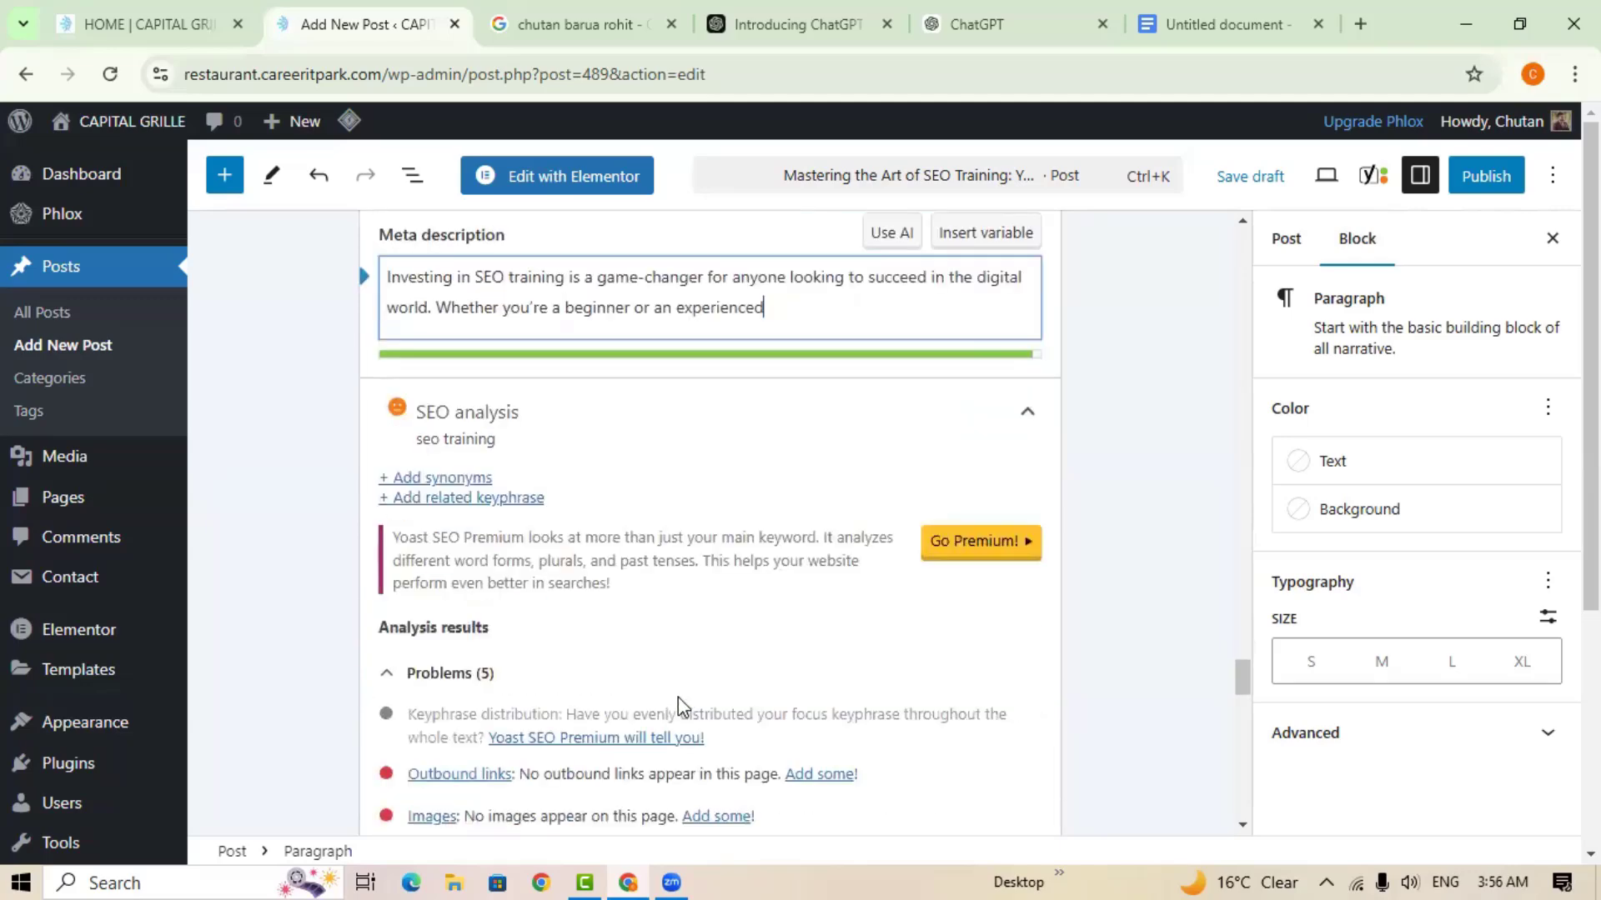
{"action": "scroll", "coordinate": [678, 697], "scroll_direction": "down", "scroll_amount": 5}
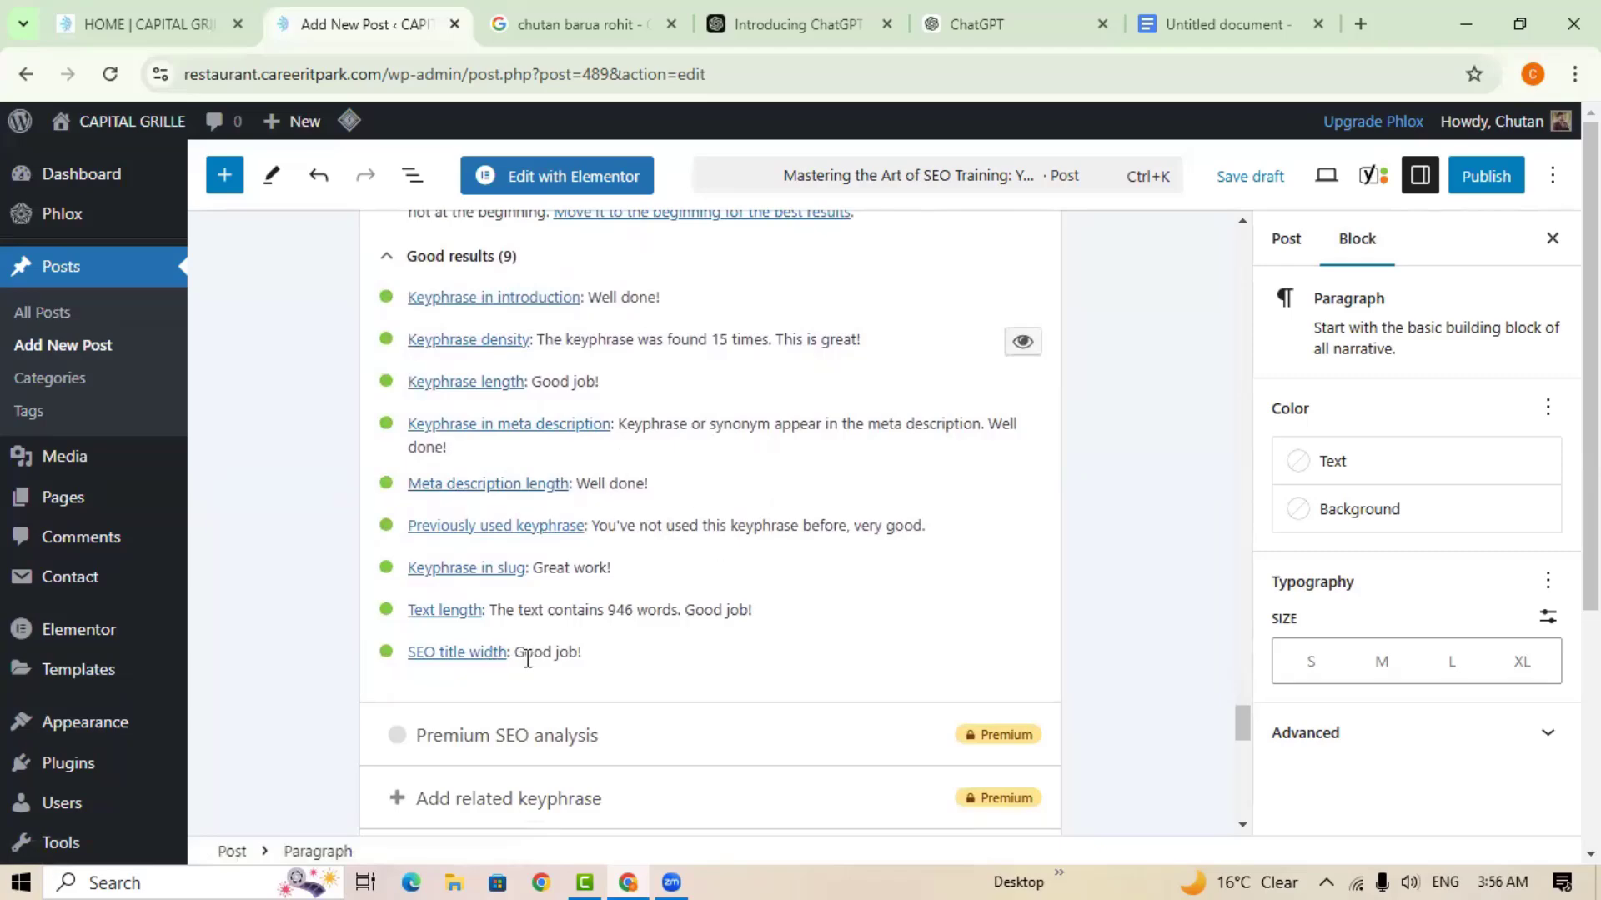
{"action": "scroll", "coordinate": [524, 656], "scroll_direction": "up", "scroll_amount": 1}
{"action": "scroll", "coordinate": [590, 657], "scroll_direction": "up", "scroll_amount": 3}
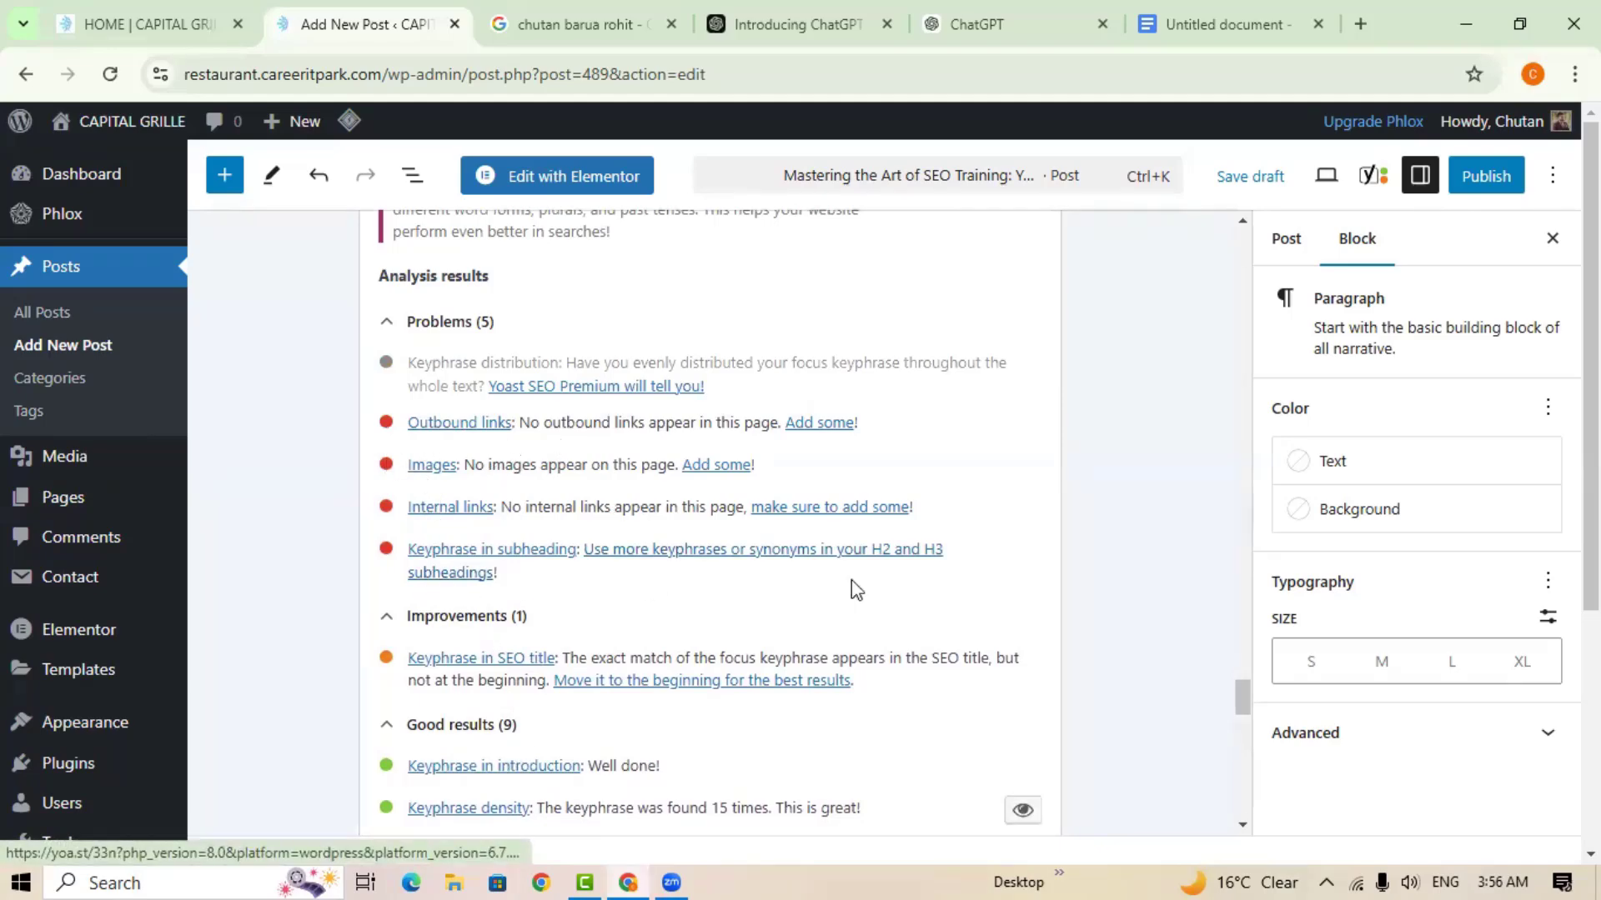
Insert an Image block between the post's introduction paragraph and the "What is SEO Training?" heading.
{"action": "scroll", "coordinate": [802, 575], "scroll_direction": "up", "scroll_amount": 10}
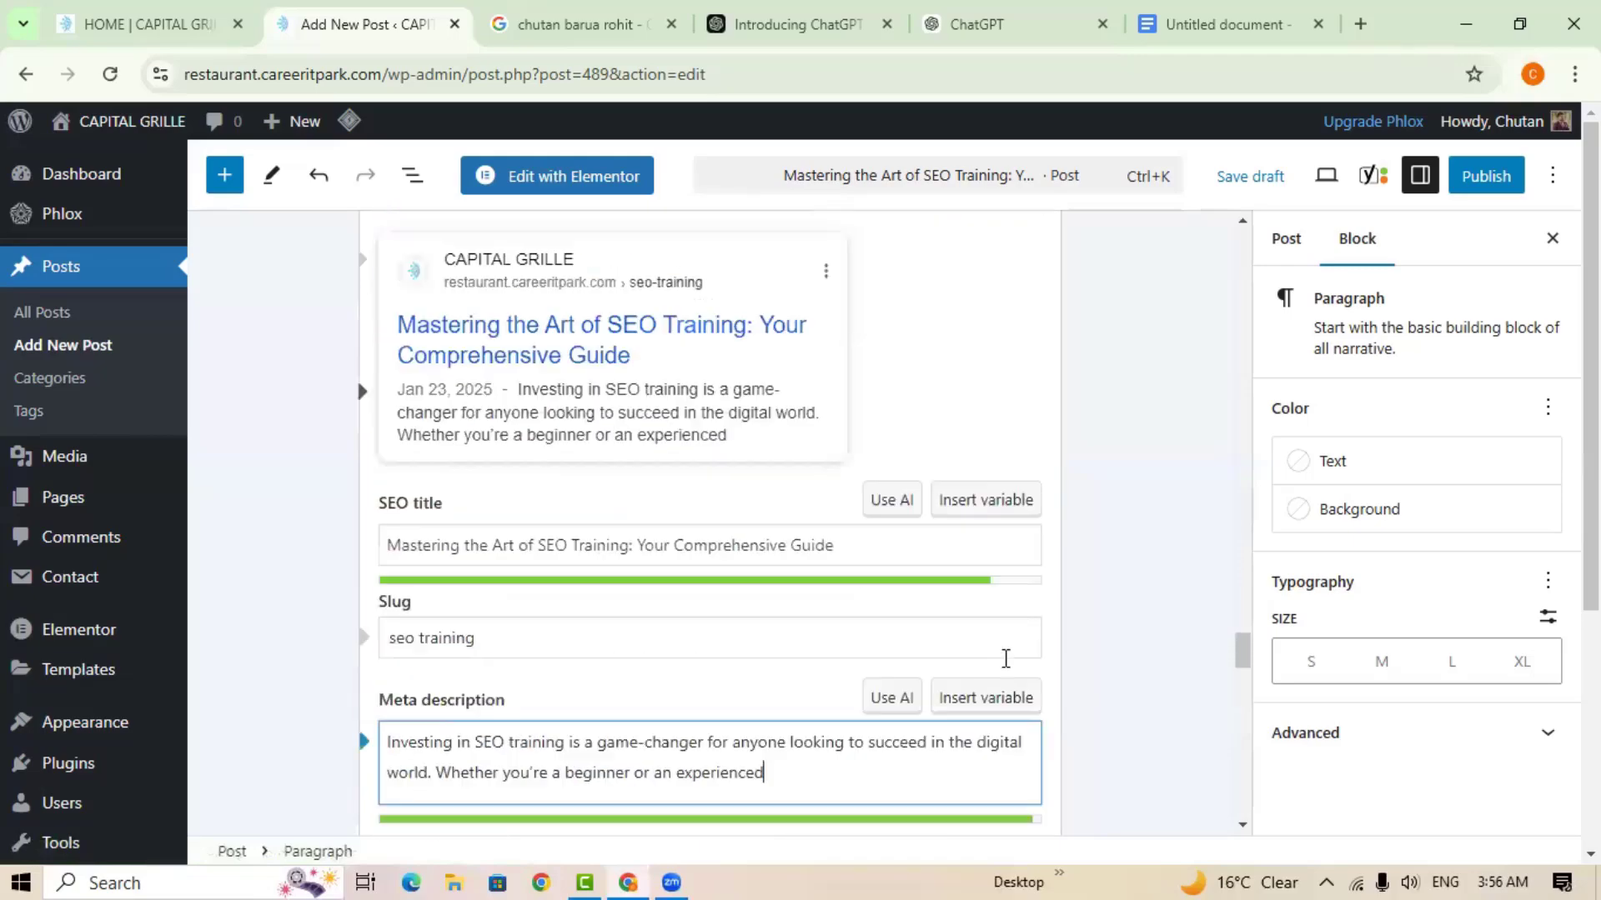
{"action": "scroll", "coordinate": [996, 639], "scroll_direction": "up", "scroll_amount": 20}
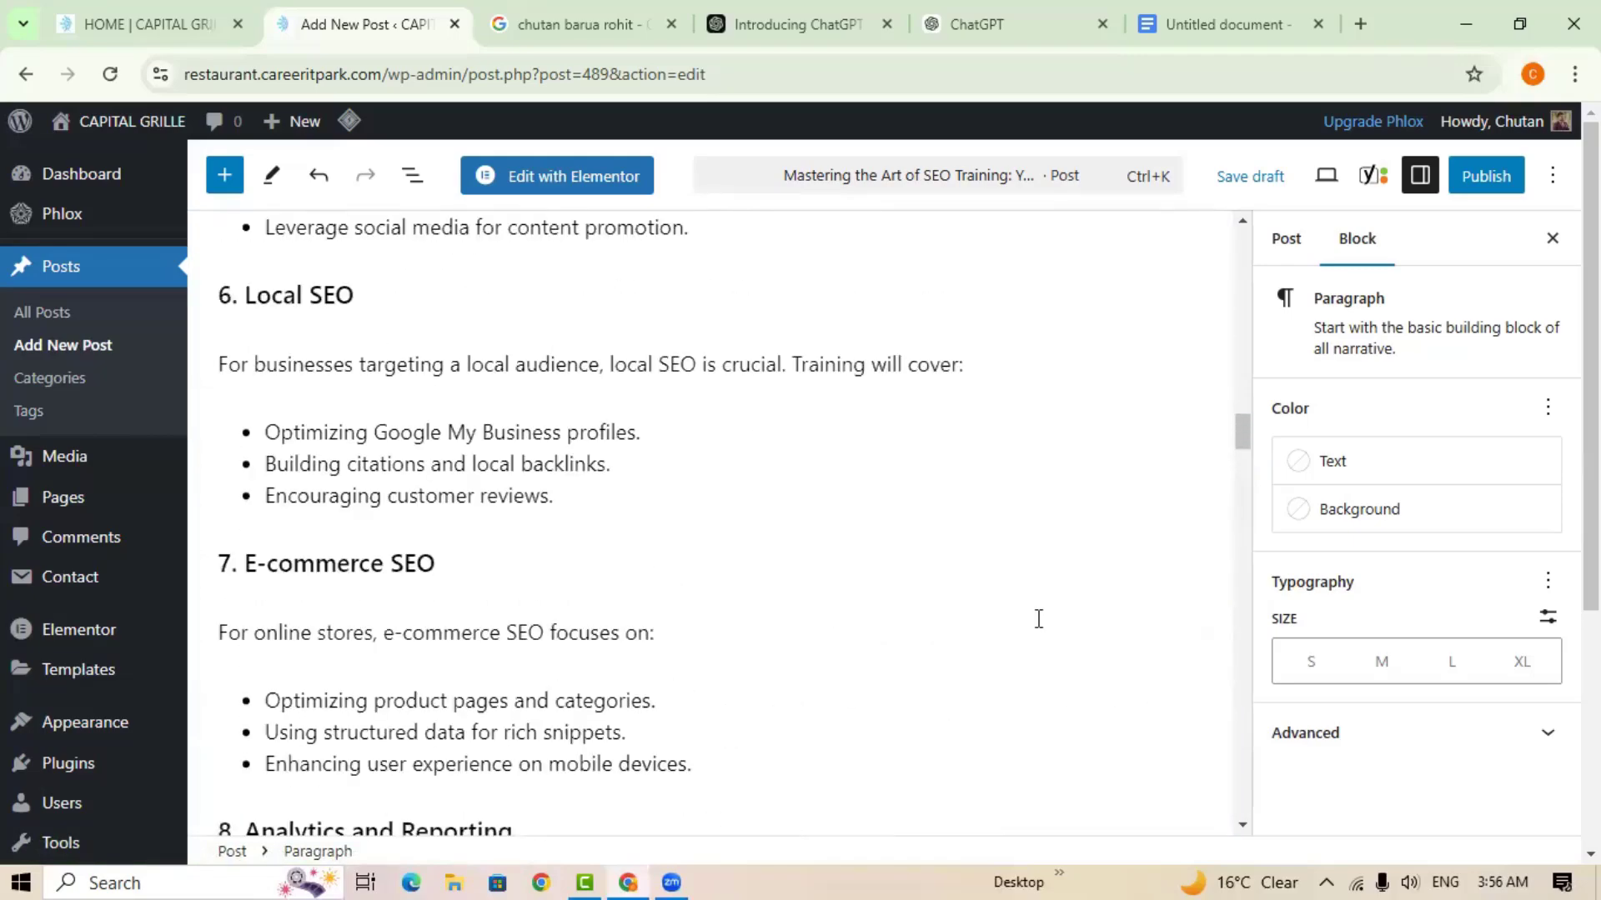
{"action": "scroll", "coordinate": [1038, 619], "scroll_direction": "up", "scroll_amount": 10}
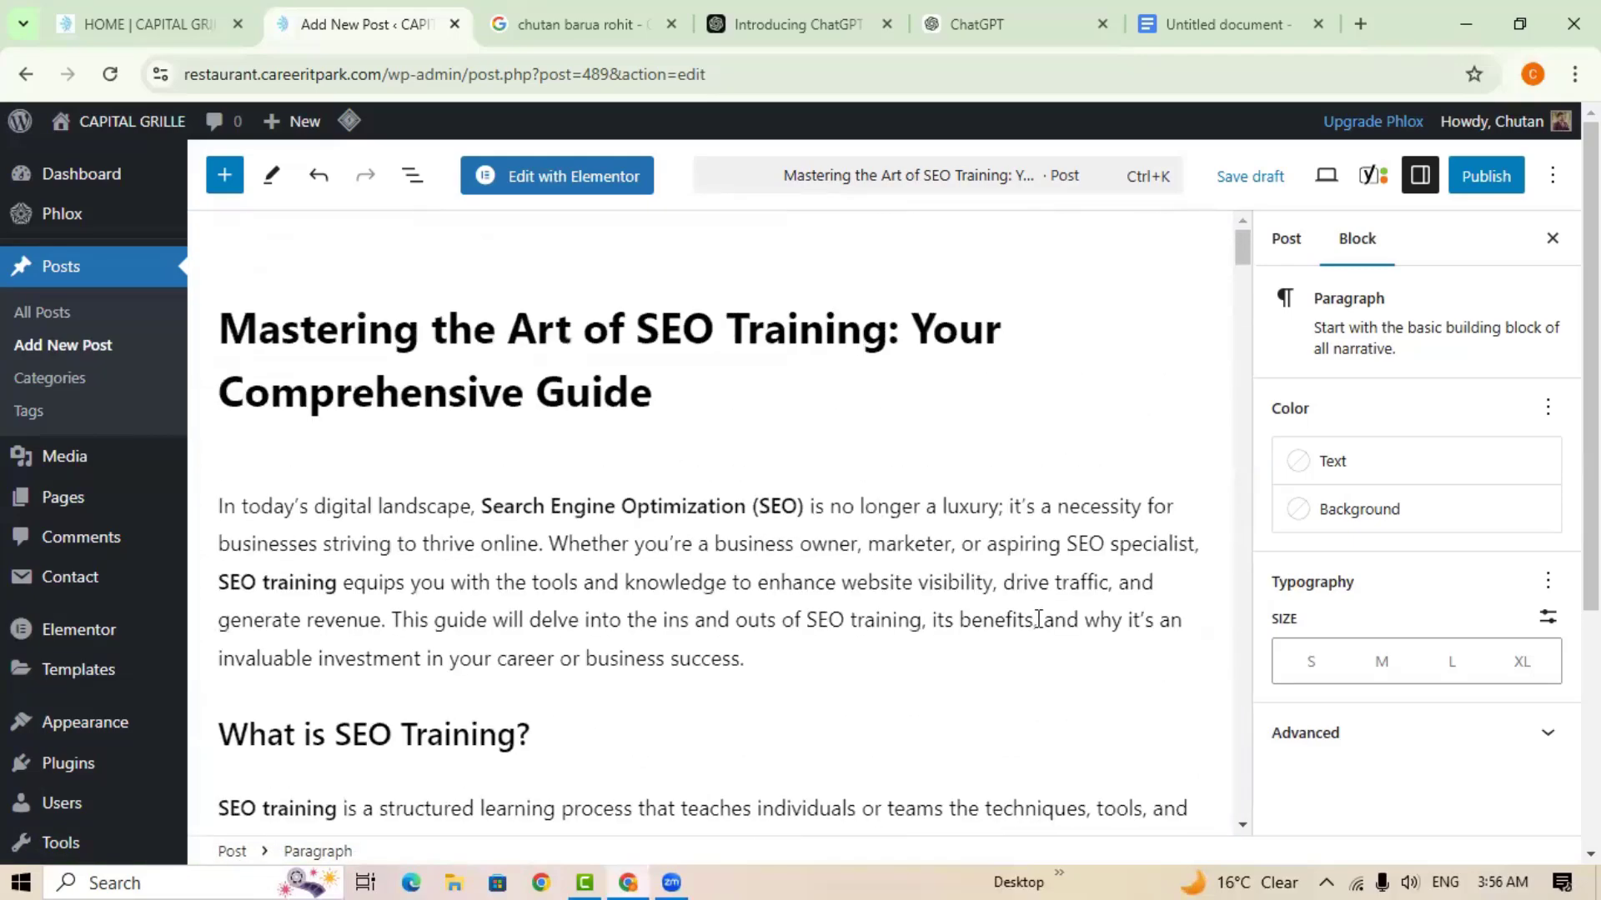
{"action": "left_click", "coordinate": [759, 661]}
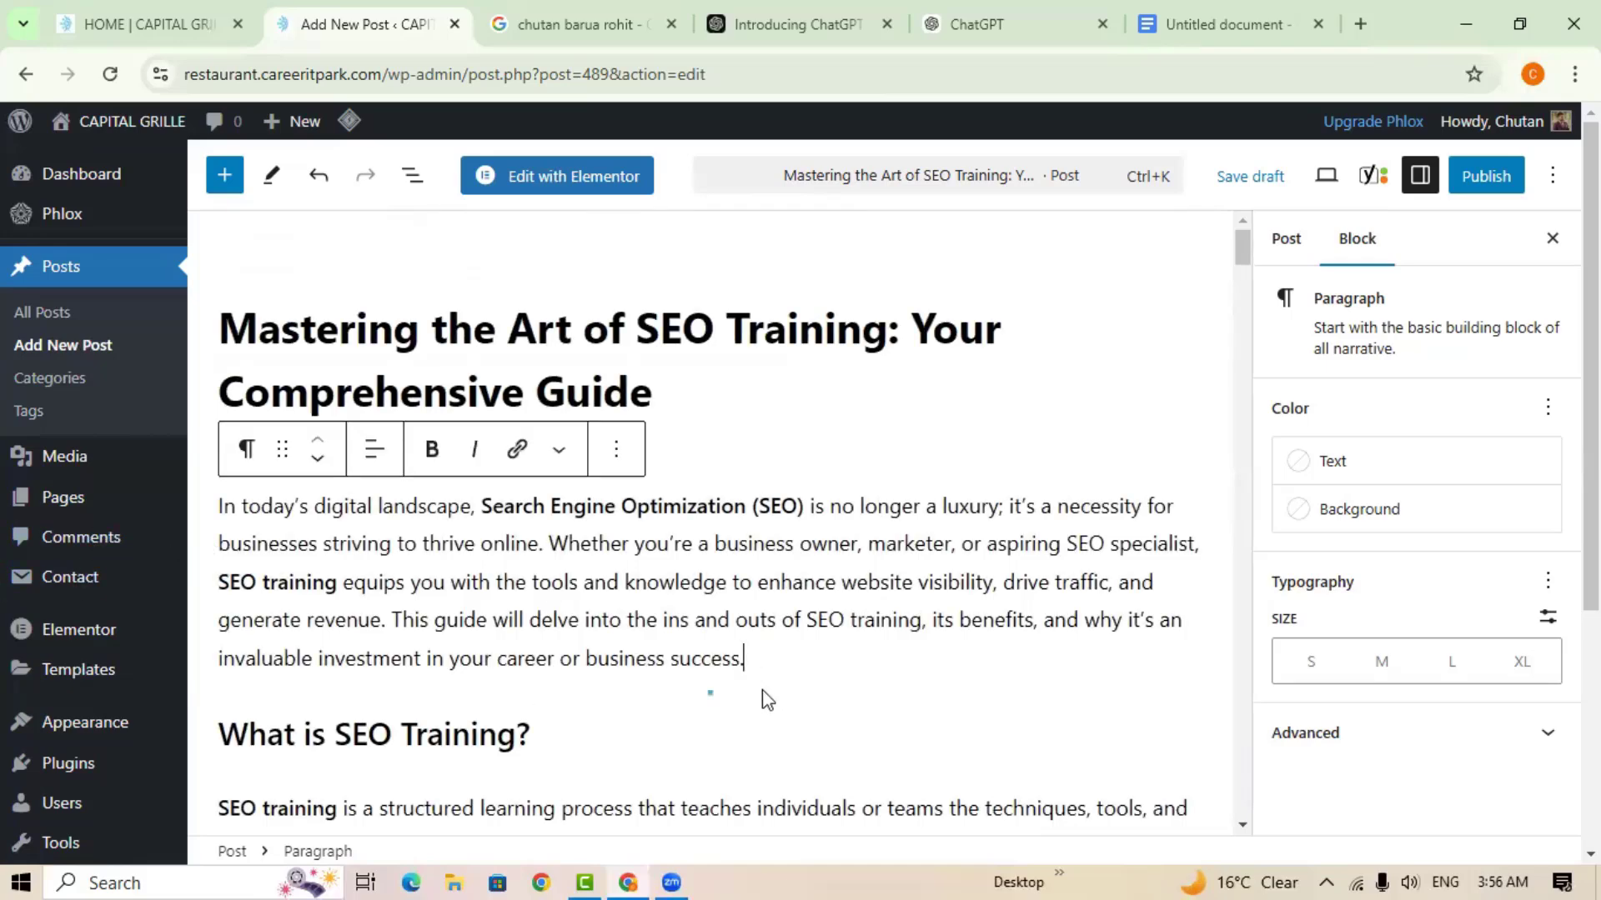
{"action": "mouse_move", "coordinate": [768, 699]}
{"action": "key", "text": "Return"}
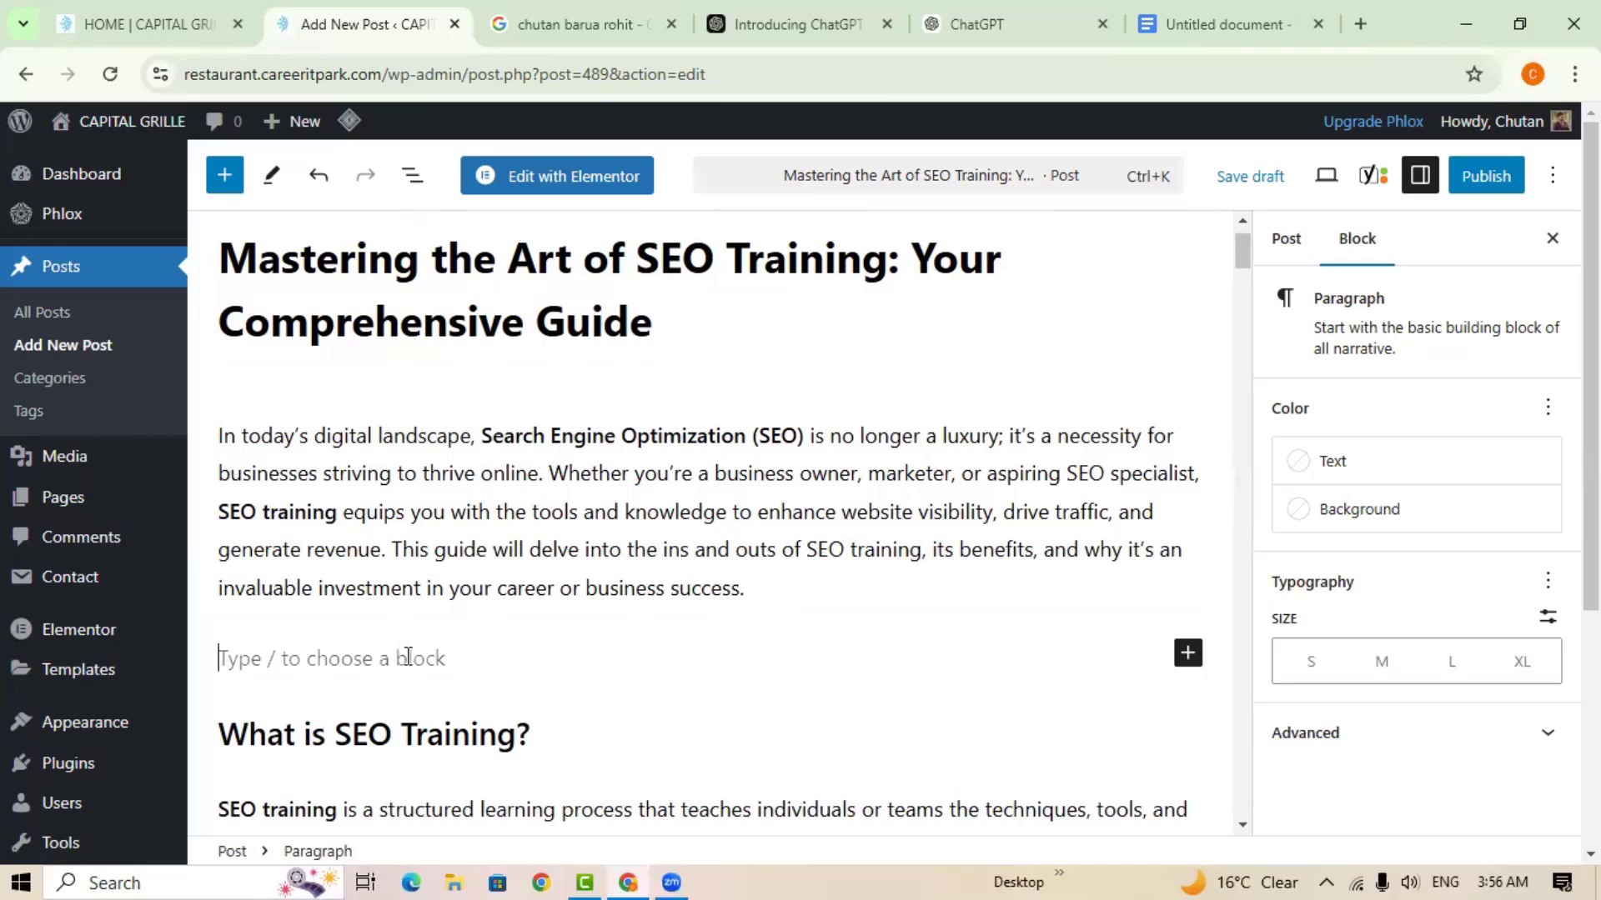
{"action": "left_click", "coordinate": [1188, 659]}
{"action": "scroll", "coordinate": [1057, 753], "scroll_direction": "down", "scroll_amount": 1}
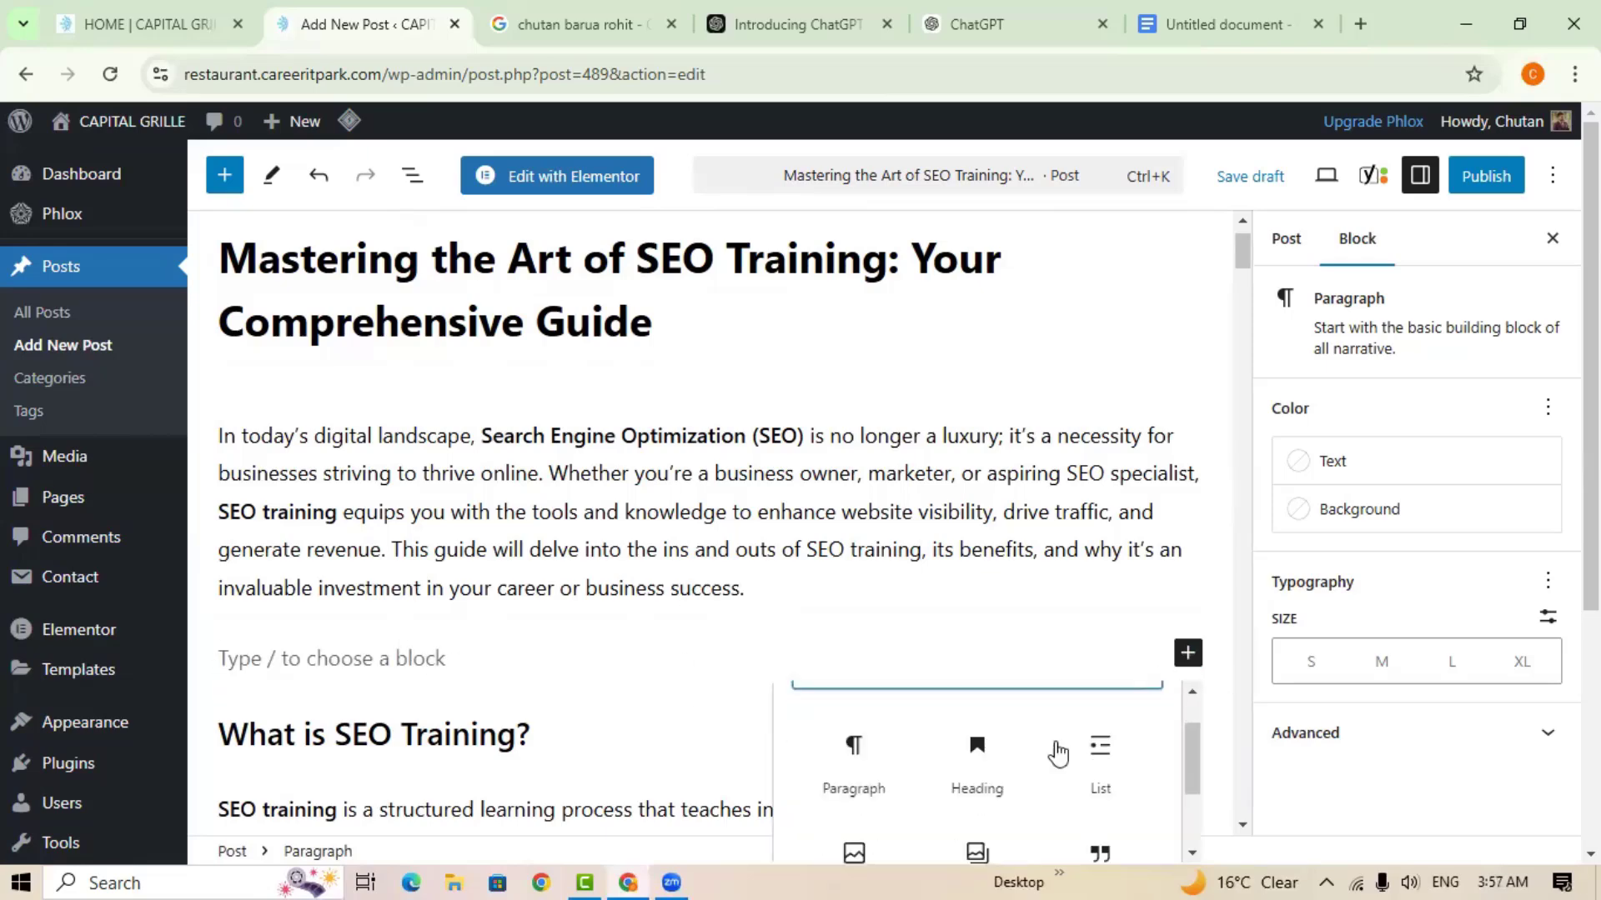
{"action": "scroll", "coordinate": [1057, 753], "scroll_direction": "down", "scroll_amount": 2}
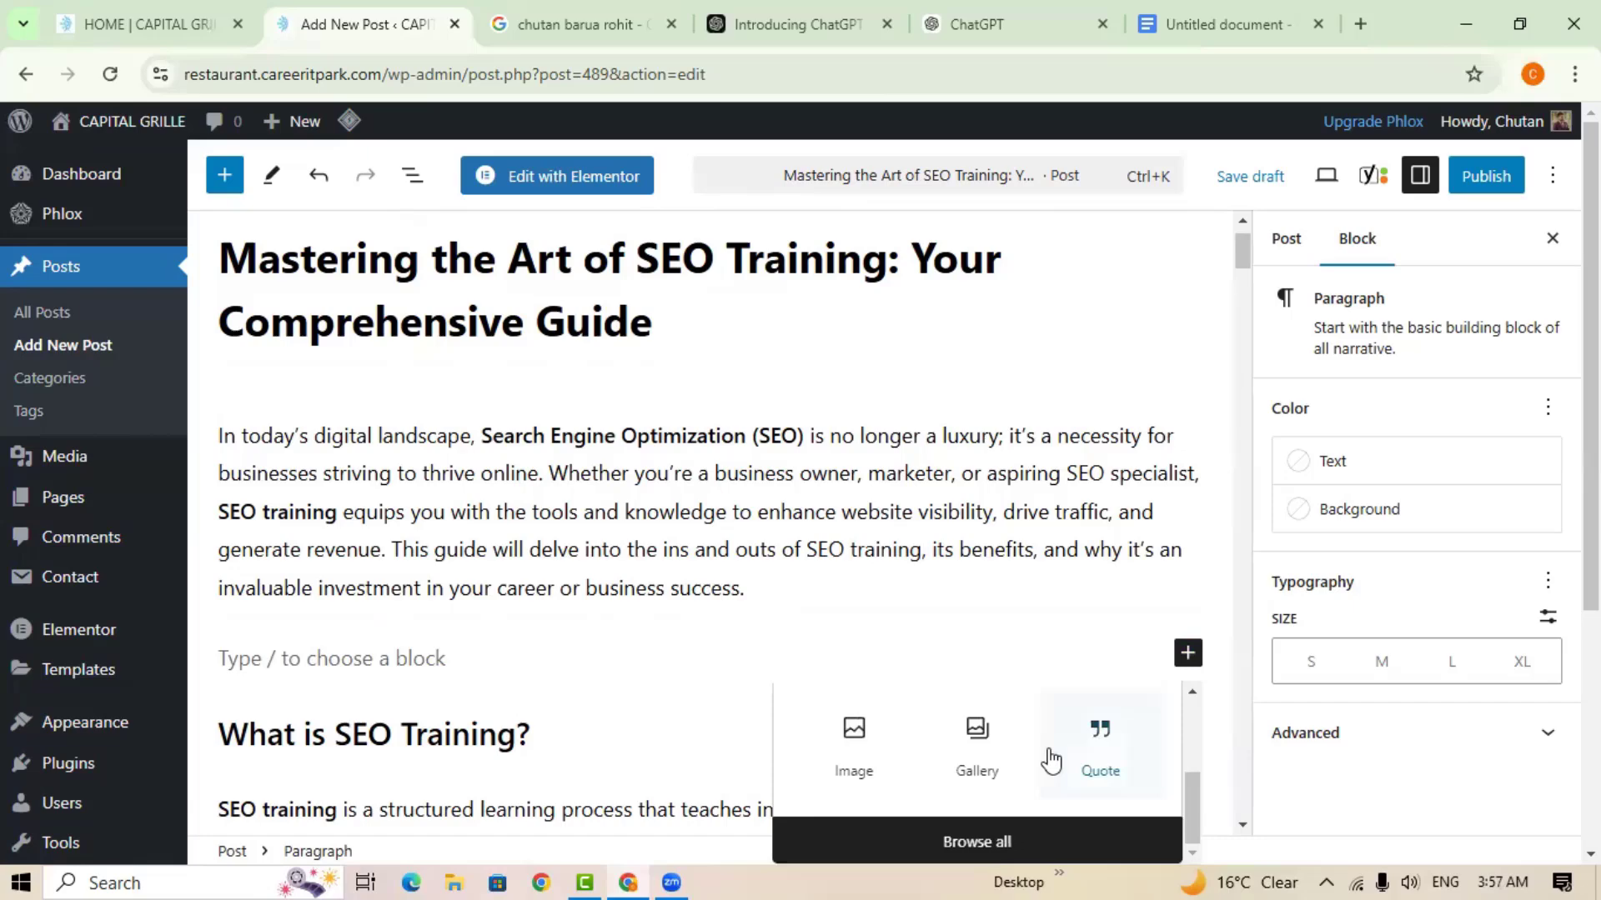
{"action": "left_click", "coordinate": [848, 754]}
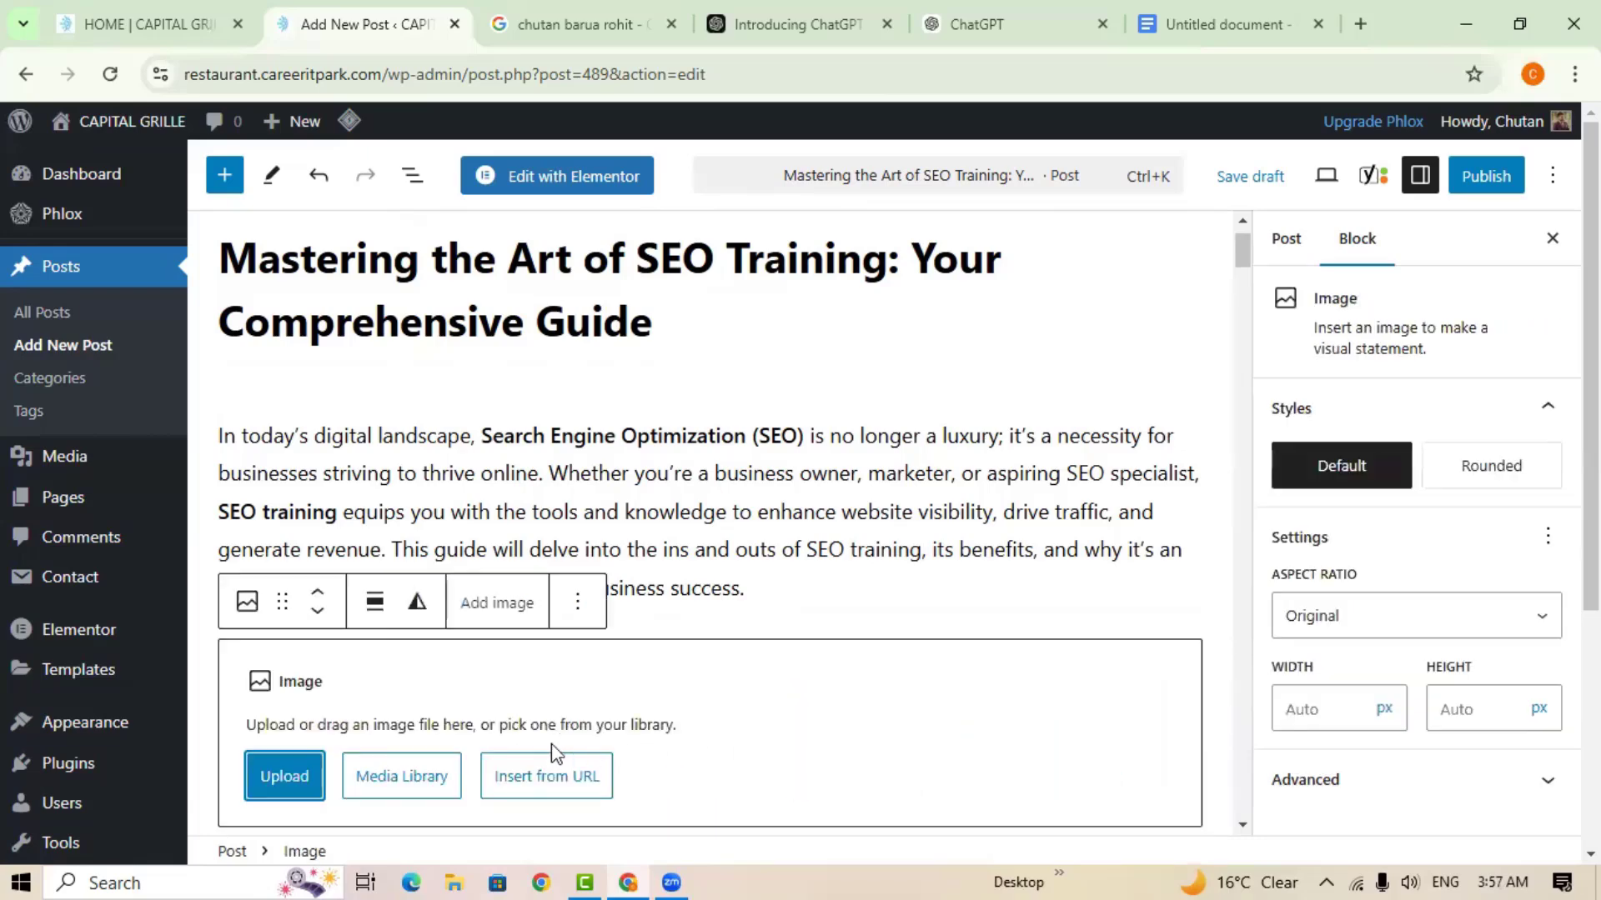
Fill the image block with exploding-burger-with-vegetables-melted-cheese-black-background-generative-ai.jpg from the media library.
{"action": "left_click", "coordinate": [386, 781]}
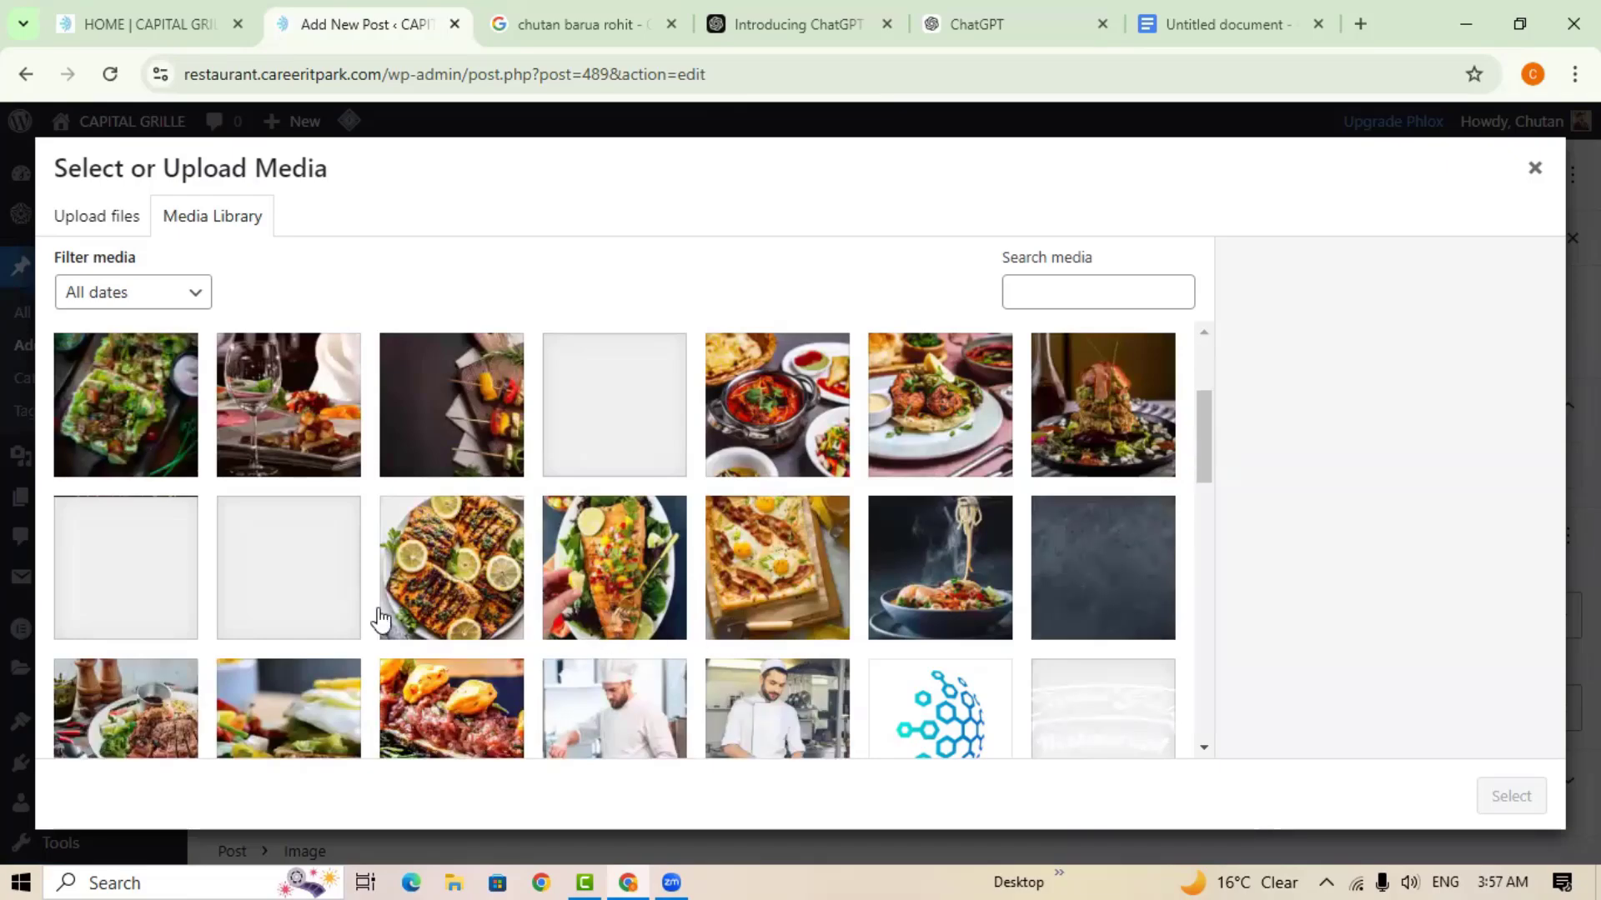
{"action": "scroll", "coordinate": [550, 594], "scroll_direction": "down", "scroll_amount": 3}
{"action": "scroll", "coordinate": [559, 600], "scroll_direction": "up", "scroll_amount": 1}
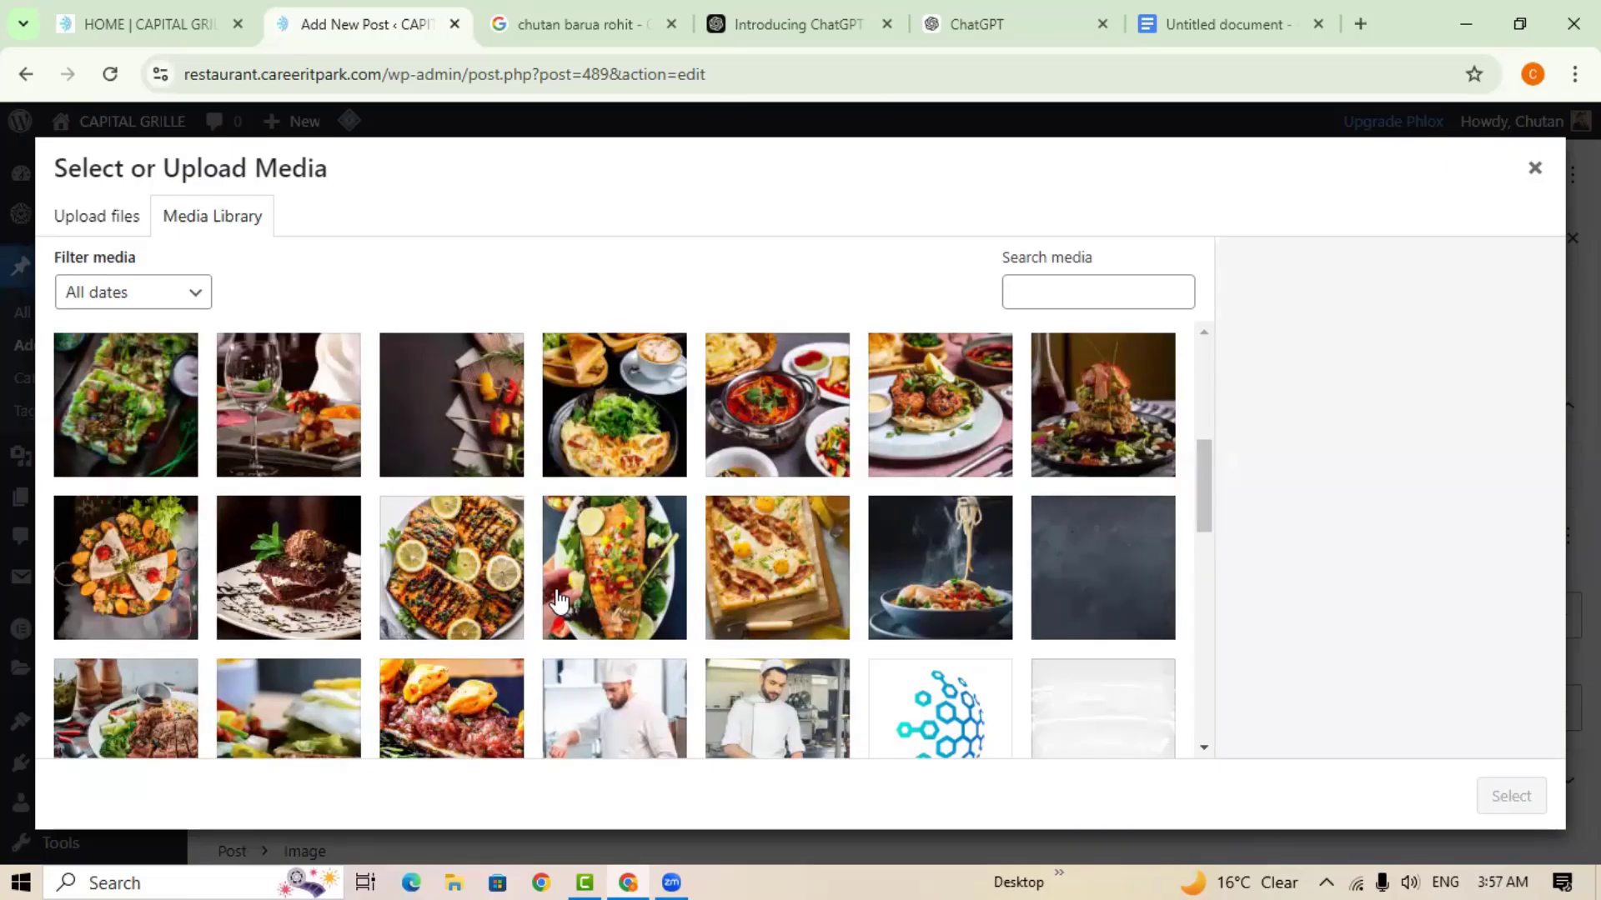
{"action": "scroll", "coordinate": [642, 608], "scroll_direction": "down", "scroll_amount": 3}
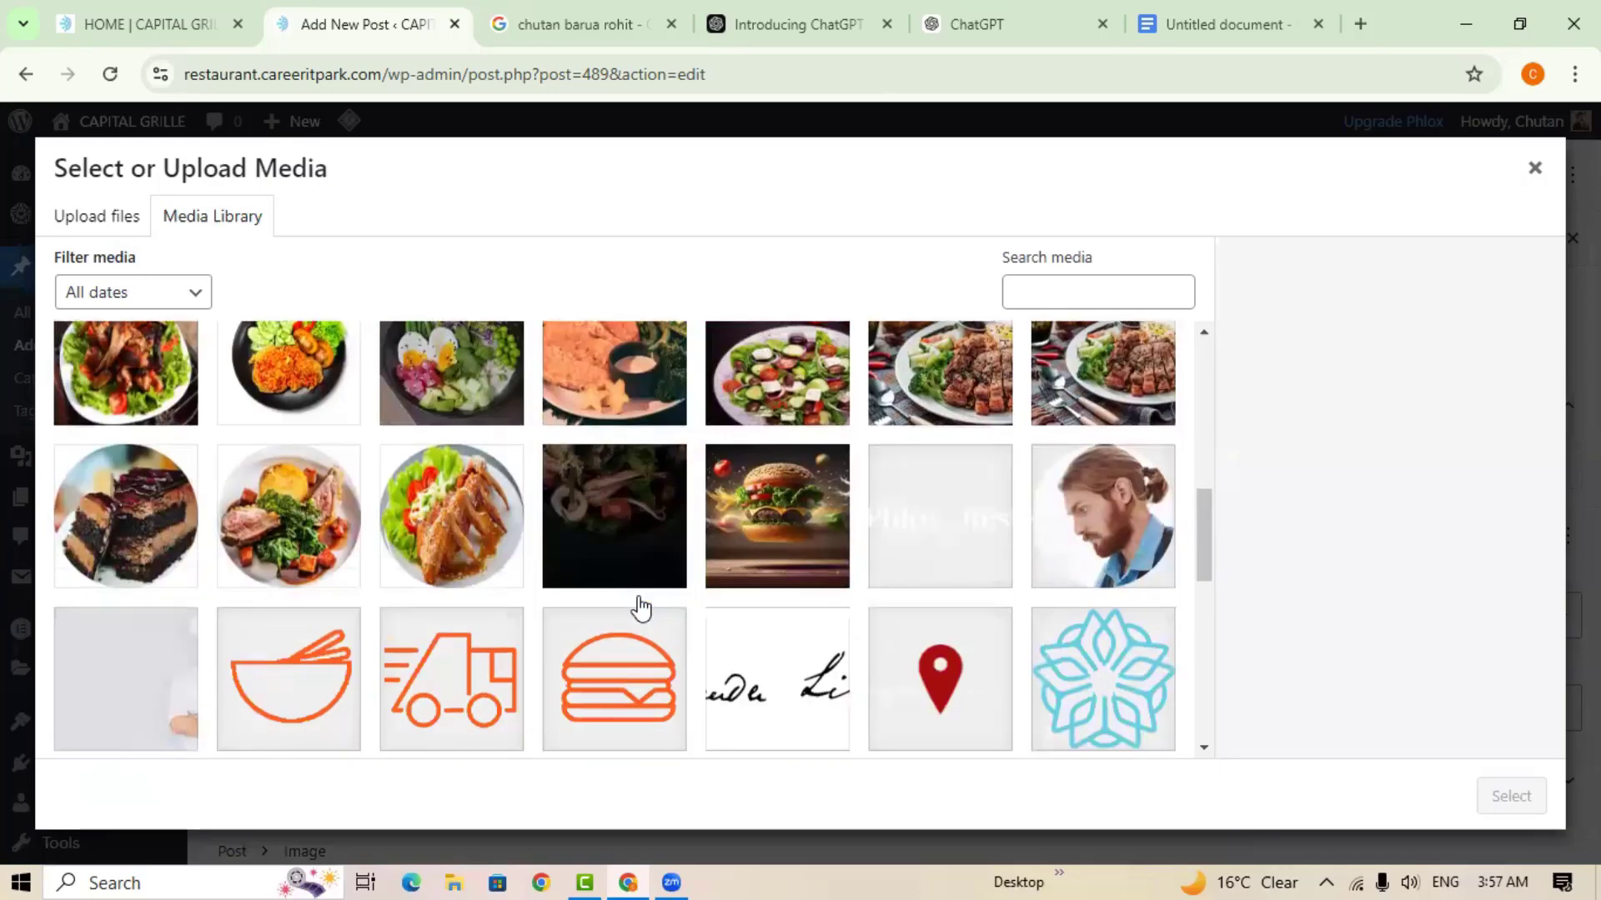
{"action": "scroll", "coordinate": [643, 608], "scroll_direction": "down", "scroll_amount": 4}
{"action": "scroll", "coordinate": [648, 611], "scroll_direction": "down", "scroll_amount": 4}
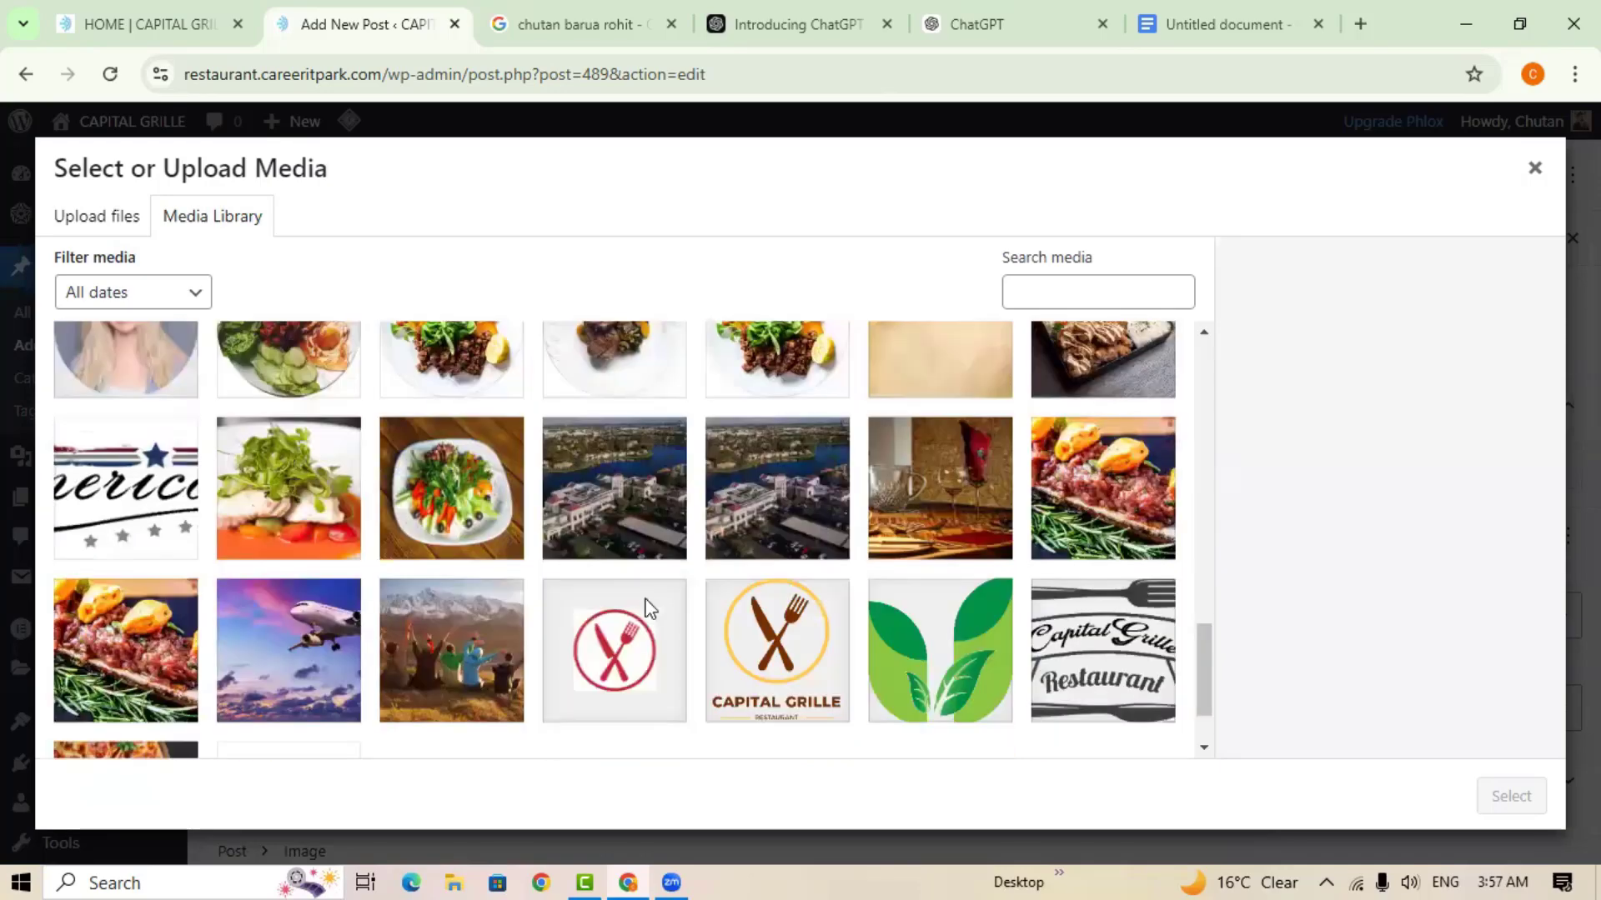
{"action": "scroll", "coordinate": [648, 608], "scroll_direction": "up", "scroll_amount": 2}
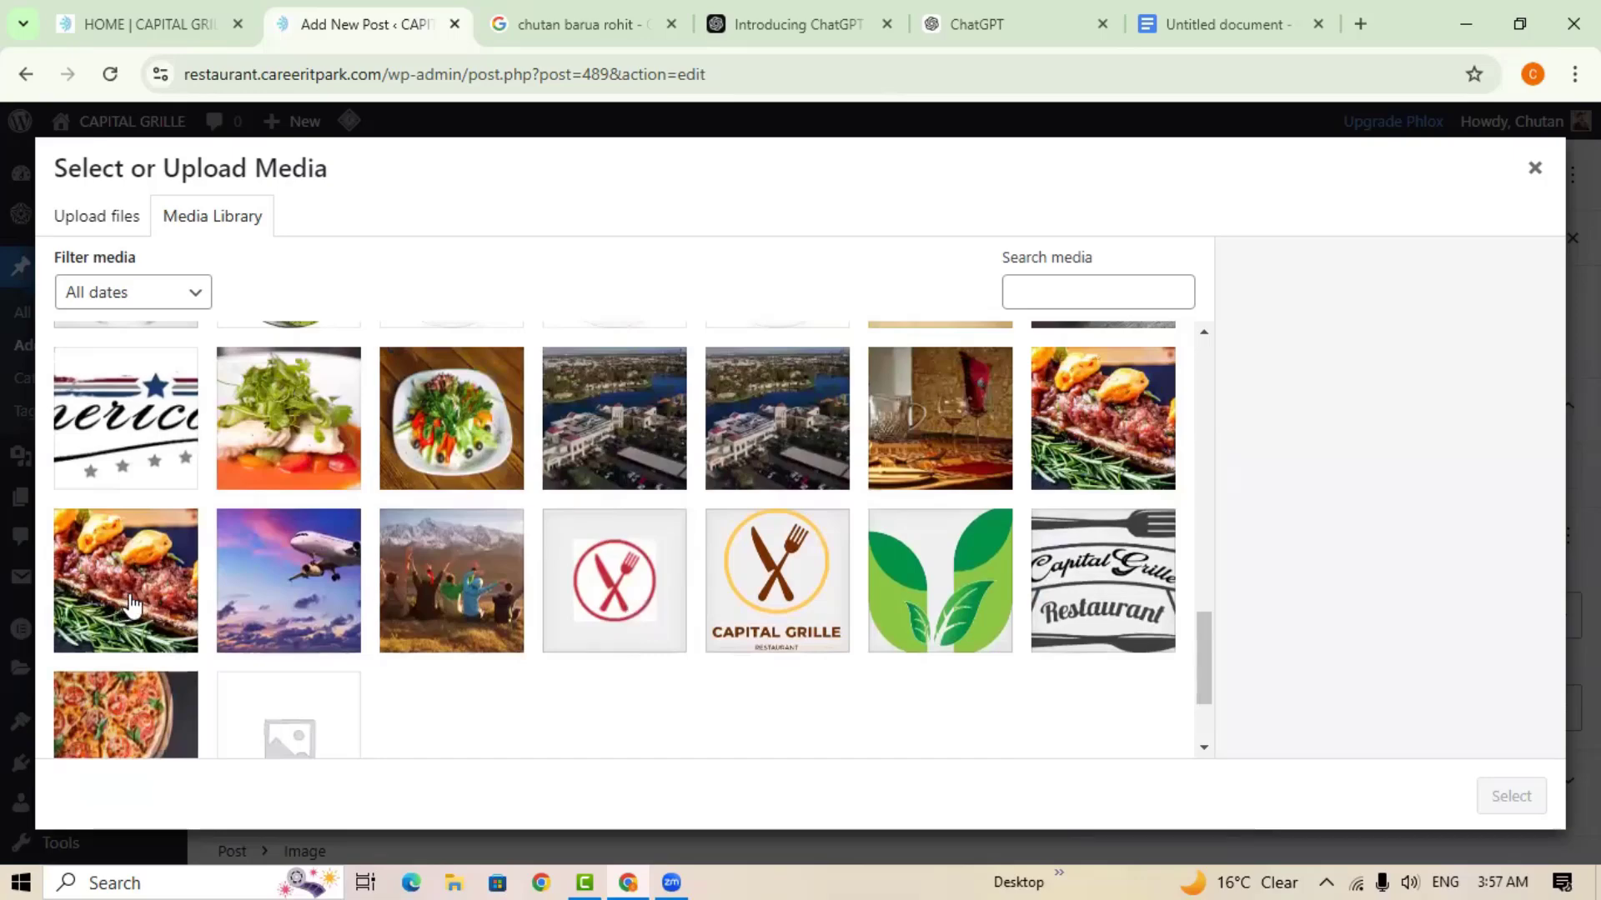
{"action": "scroll", "coordinate": [454, 599], "scroll_direction": "up", "scroll_amount": 7}
{"action": "scroll", "coordinate": [455, 599], "scroll_direction": "up", "scroll_amount": 6}
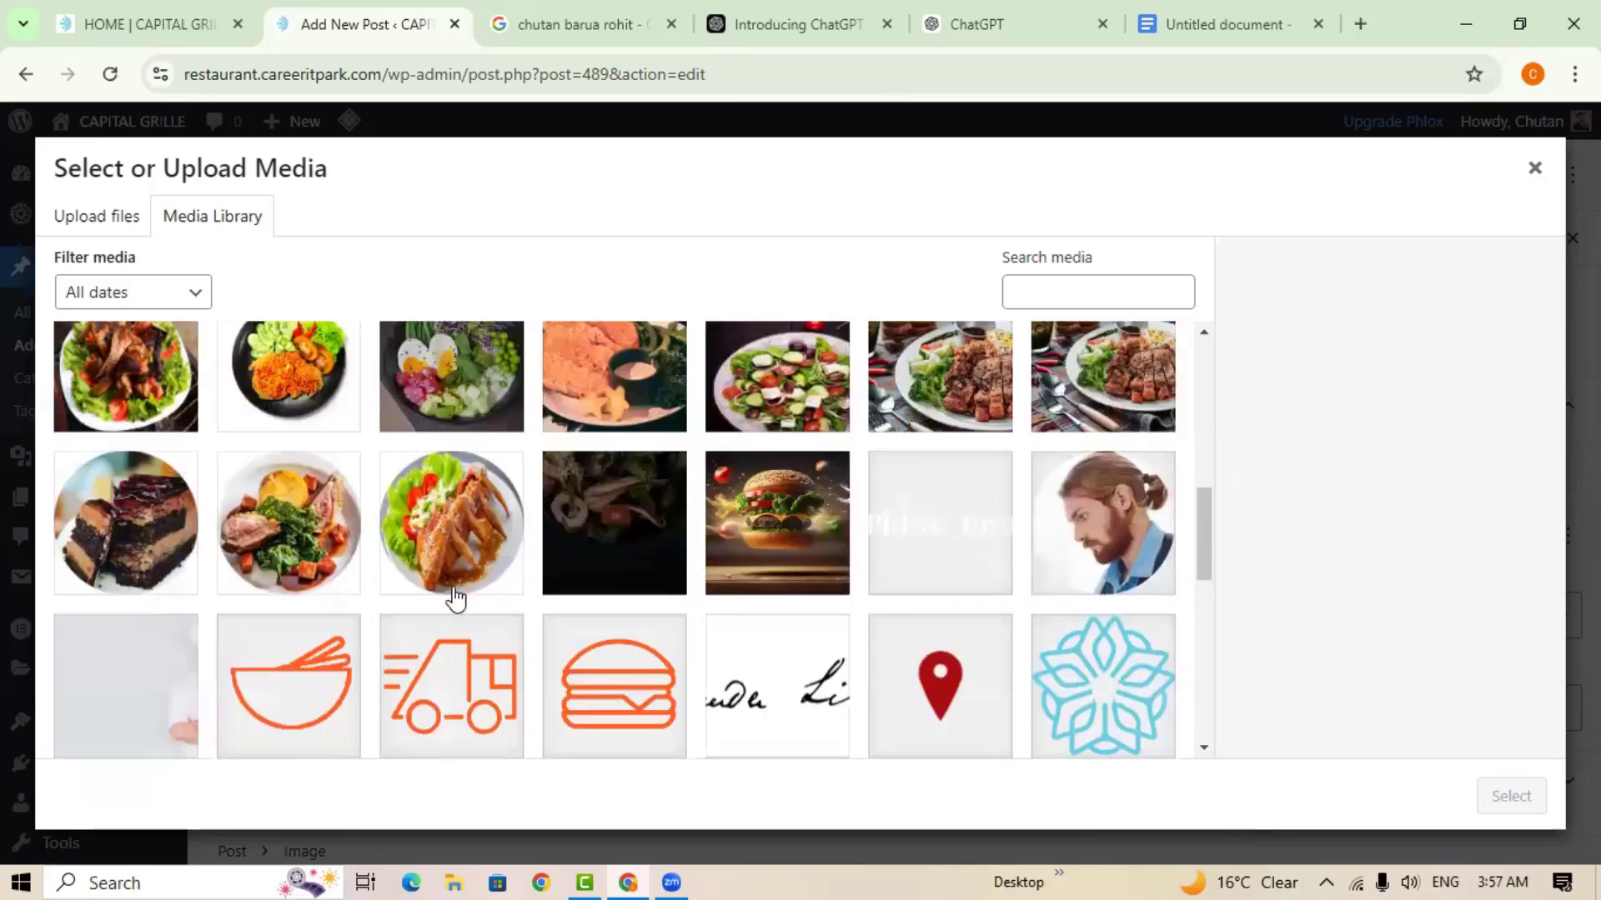
{"action": "scroll", "coordinate": [454, 599], "scroll_direction": "down", "scroll_amount": 2}
{"action": "scroll", "coordinate": [748, 514], "scroll_direction": "down", "scroll_amount": 3}
{"action": "left_click", "coordinate": [748, 514]}
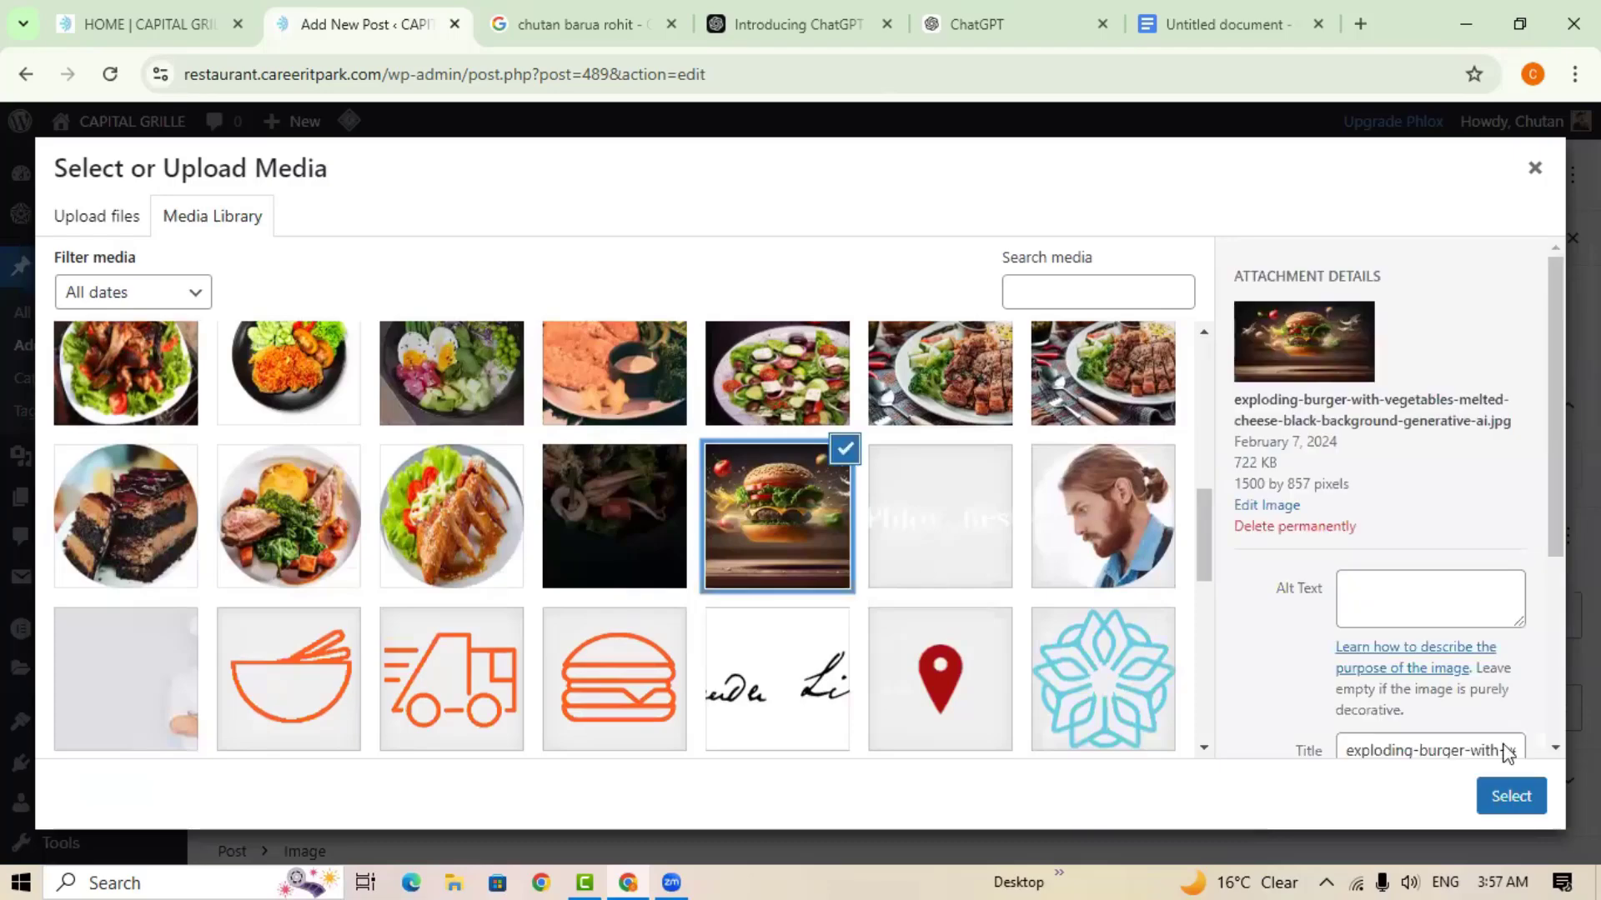
{"action": "left_click", "coordinate": [1524, 794]}
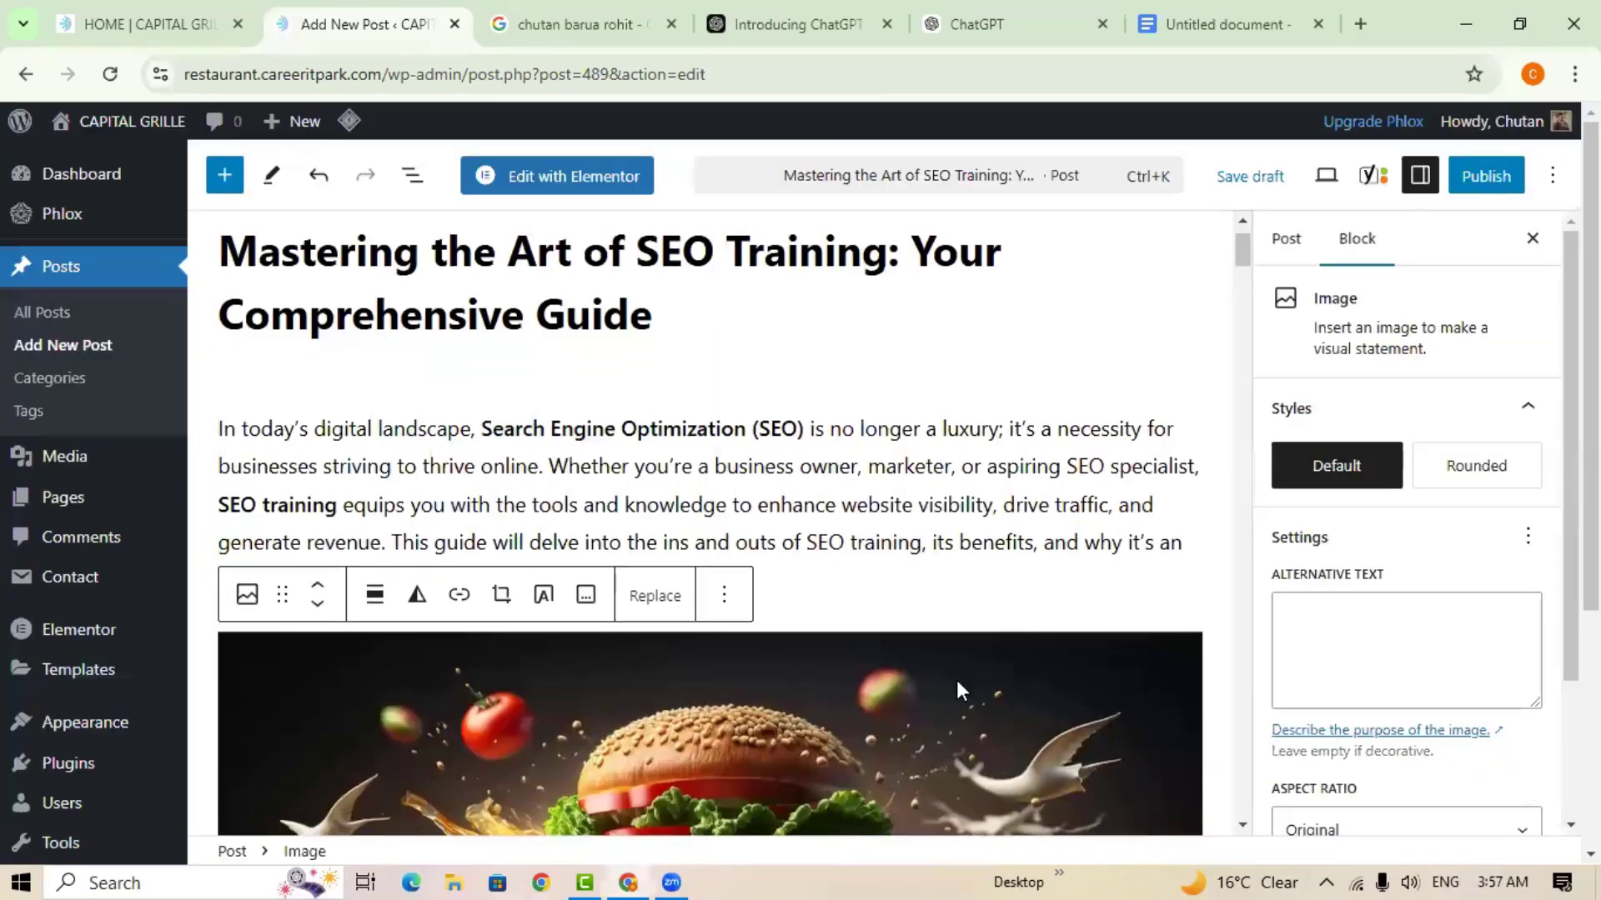
Set the burger image's alternative text to "seo training".
{"action": "scroll", "coordinate": [957, 684], "scroll_direction": "down", "scroll_amount": 7}
{"action": "scroll", "coordinate": [957, 684], "scroll_direction": "up", "scroll_amount": 2}
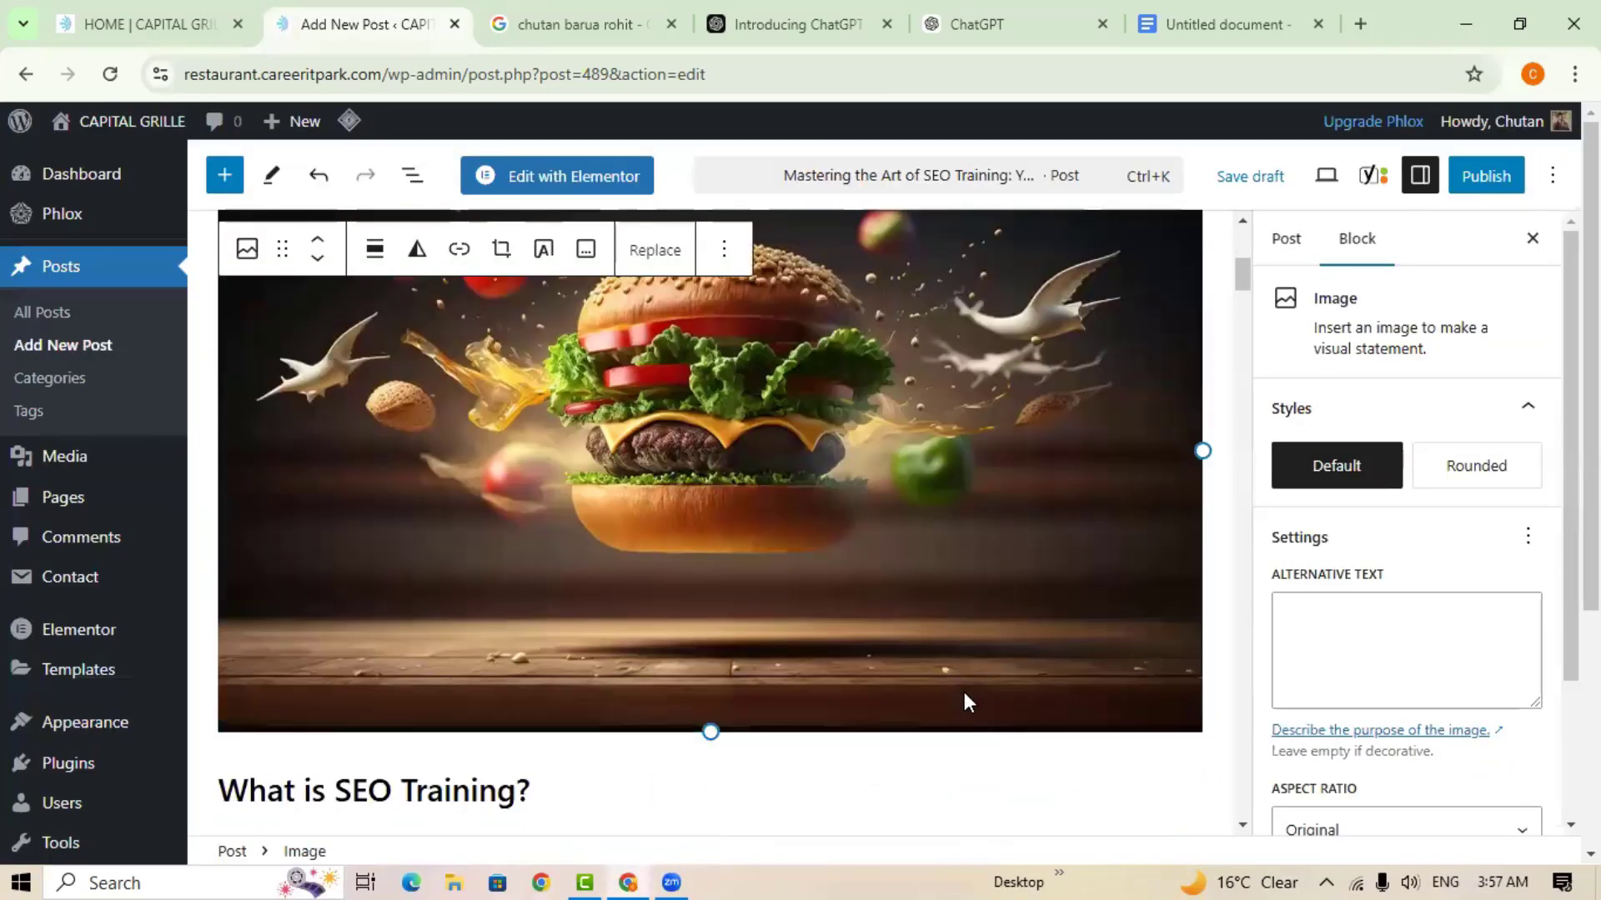
{"action": "scroll", "coordinate": [964, 688], "scroll_direction": "up", "scroll_amount": 5}
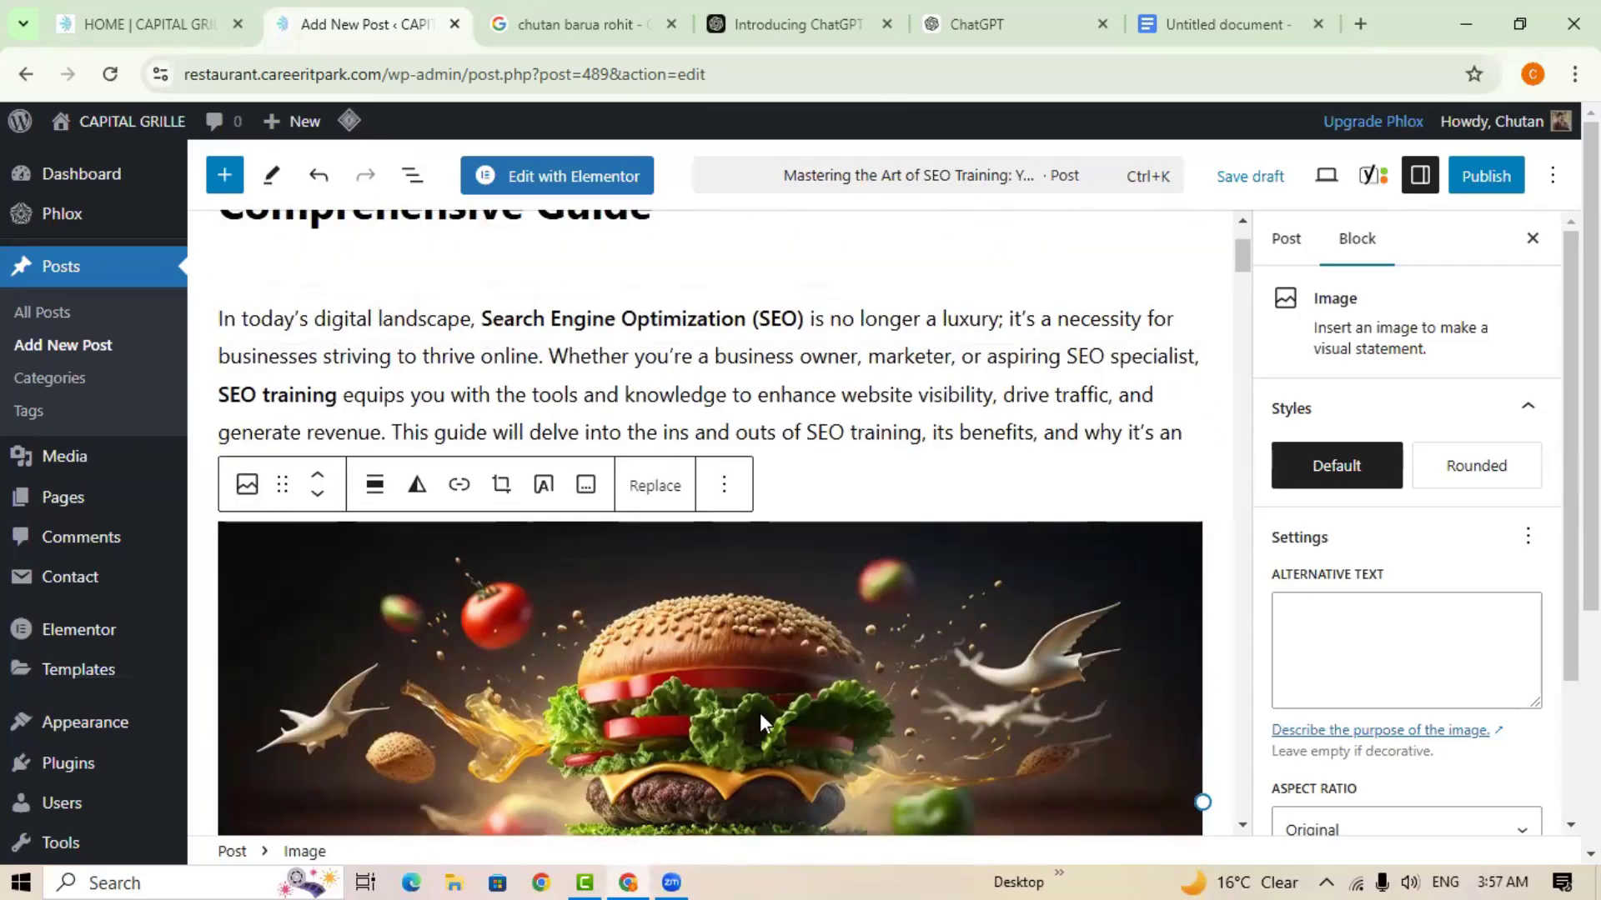
{"action": "scroll", "coordinate": [814, 702], "scroll_direction": "down", "scroll_amount": 3}
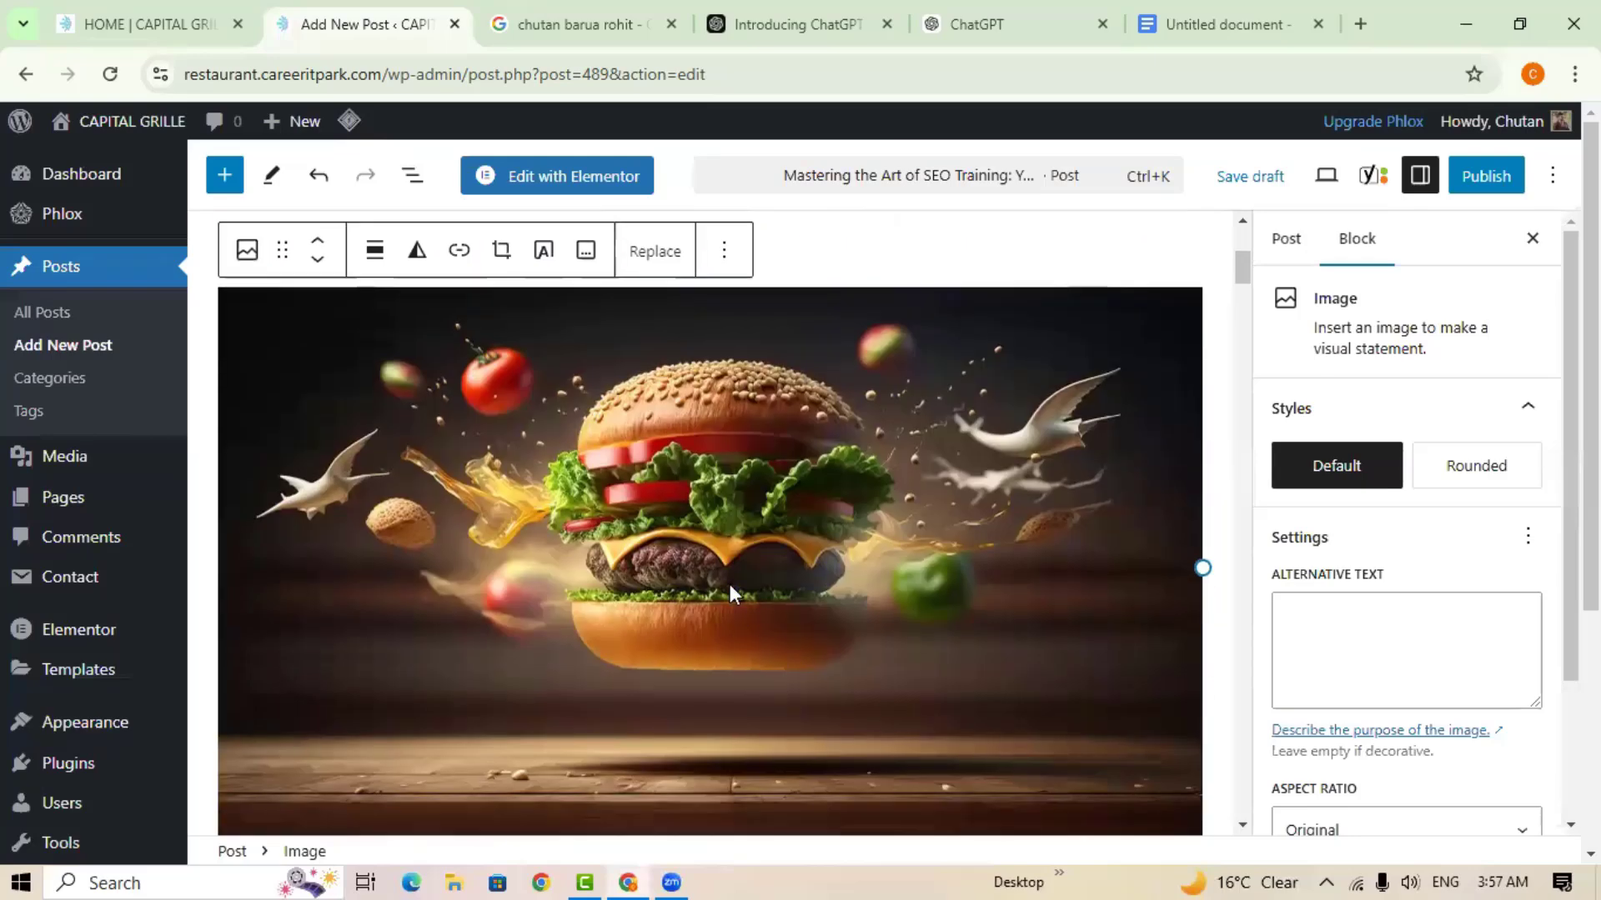
{"action": "left_click", "coordinate": [1360, 602]}
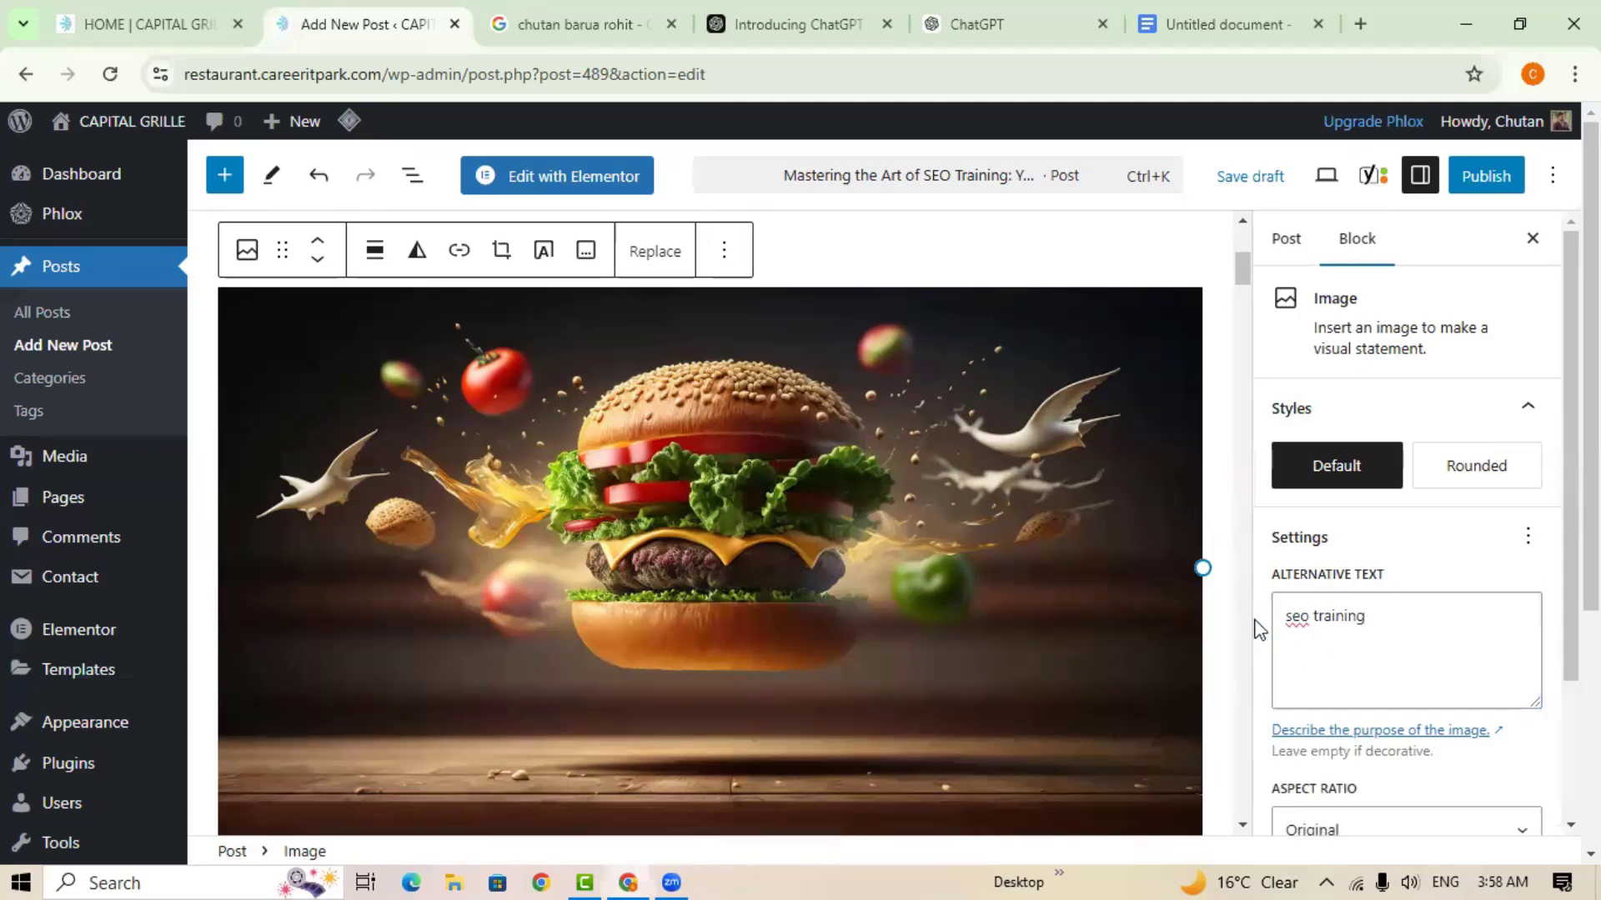
Check the Yoast SEO analysis for the image and image keyphrase results and the remaining link problems.
{"action": "scroll", "coordinate": [1368, 643], "scroll_direction": "down", "scroll_amount": 2}
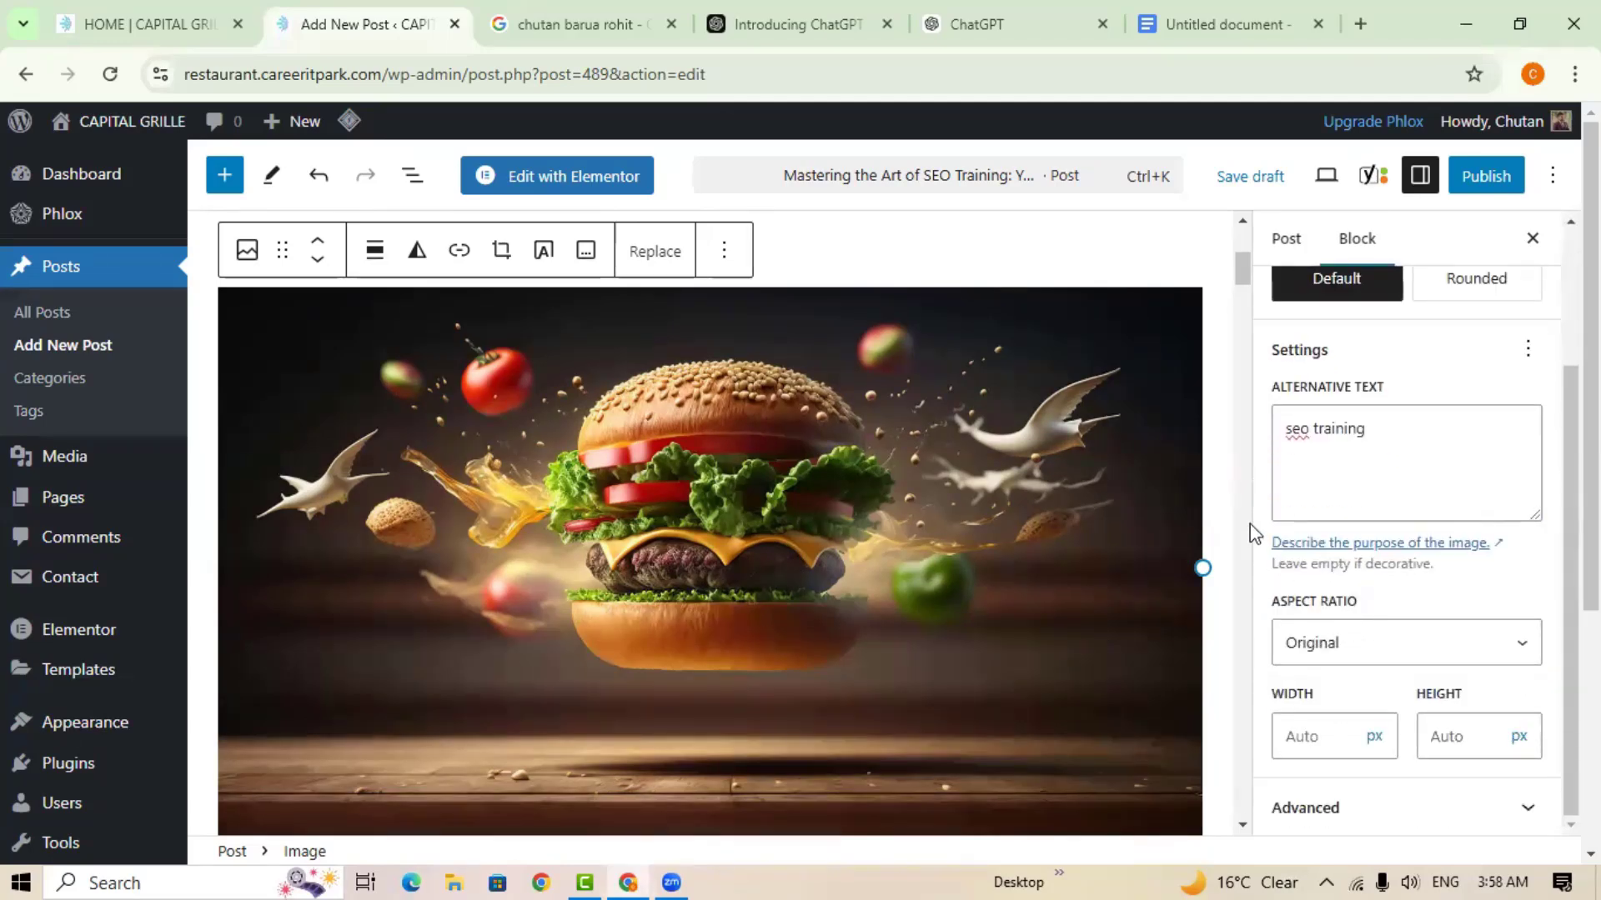
{"action": "scroll", "coordinate": [1330, 621], "scroll_direction": "down", "scroll_amount": 3}
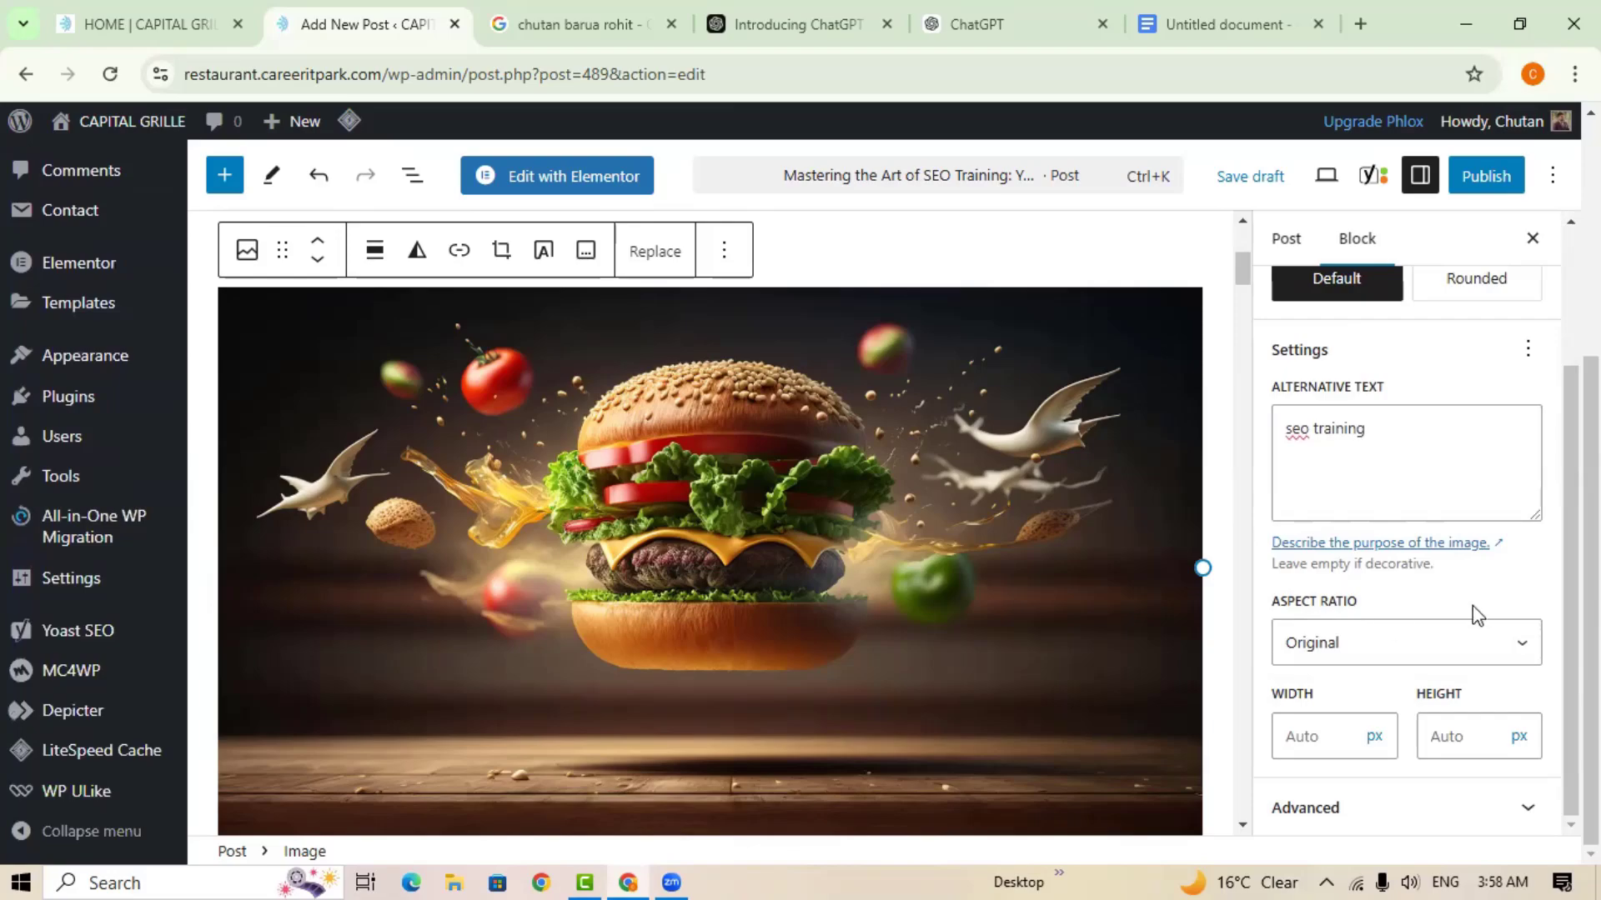
{"action": "scroll", "coordinate": [1072, 530], "scroll_direction": "down", "scroll_amount": 12}
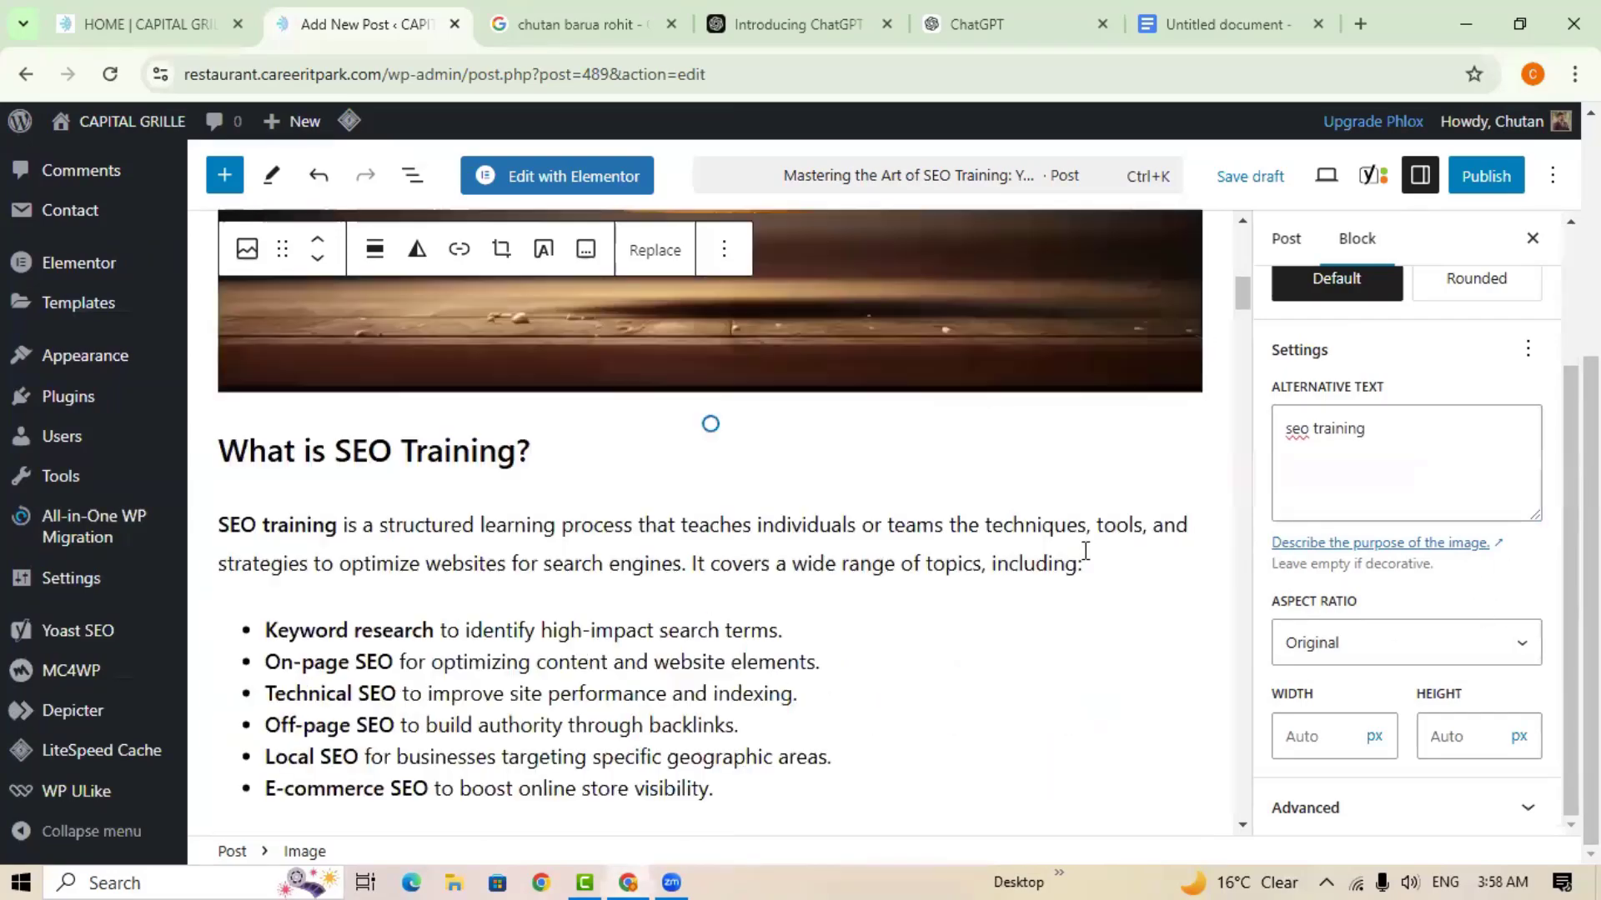
{"action": "left_click_drag", "start_coordinate": [1245, 329], "coordinate": [1206, 714]}
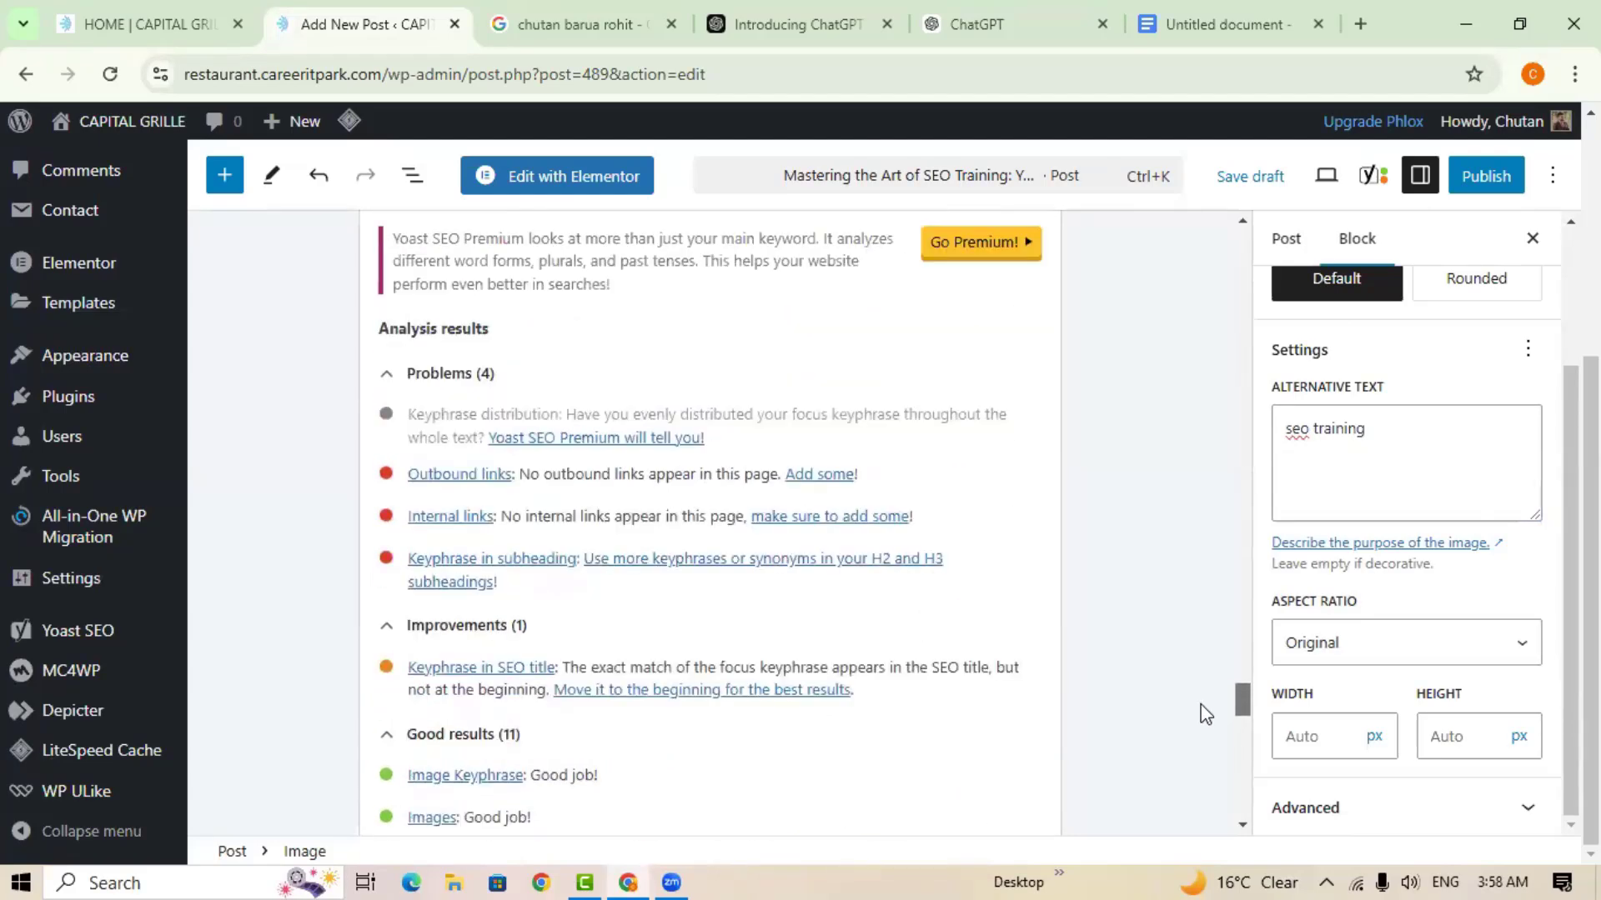
{"action": "scroll", "coordinate": [672, 711], "scroll_direction": "down", "scroll_amount": 3}
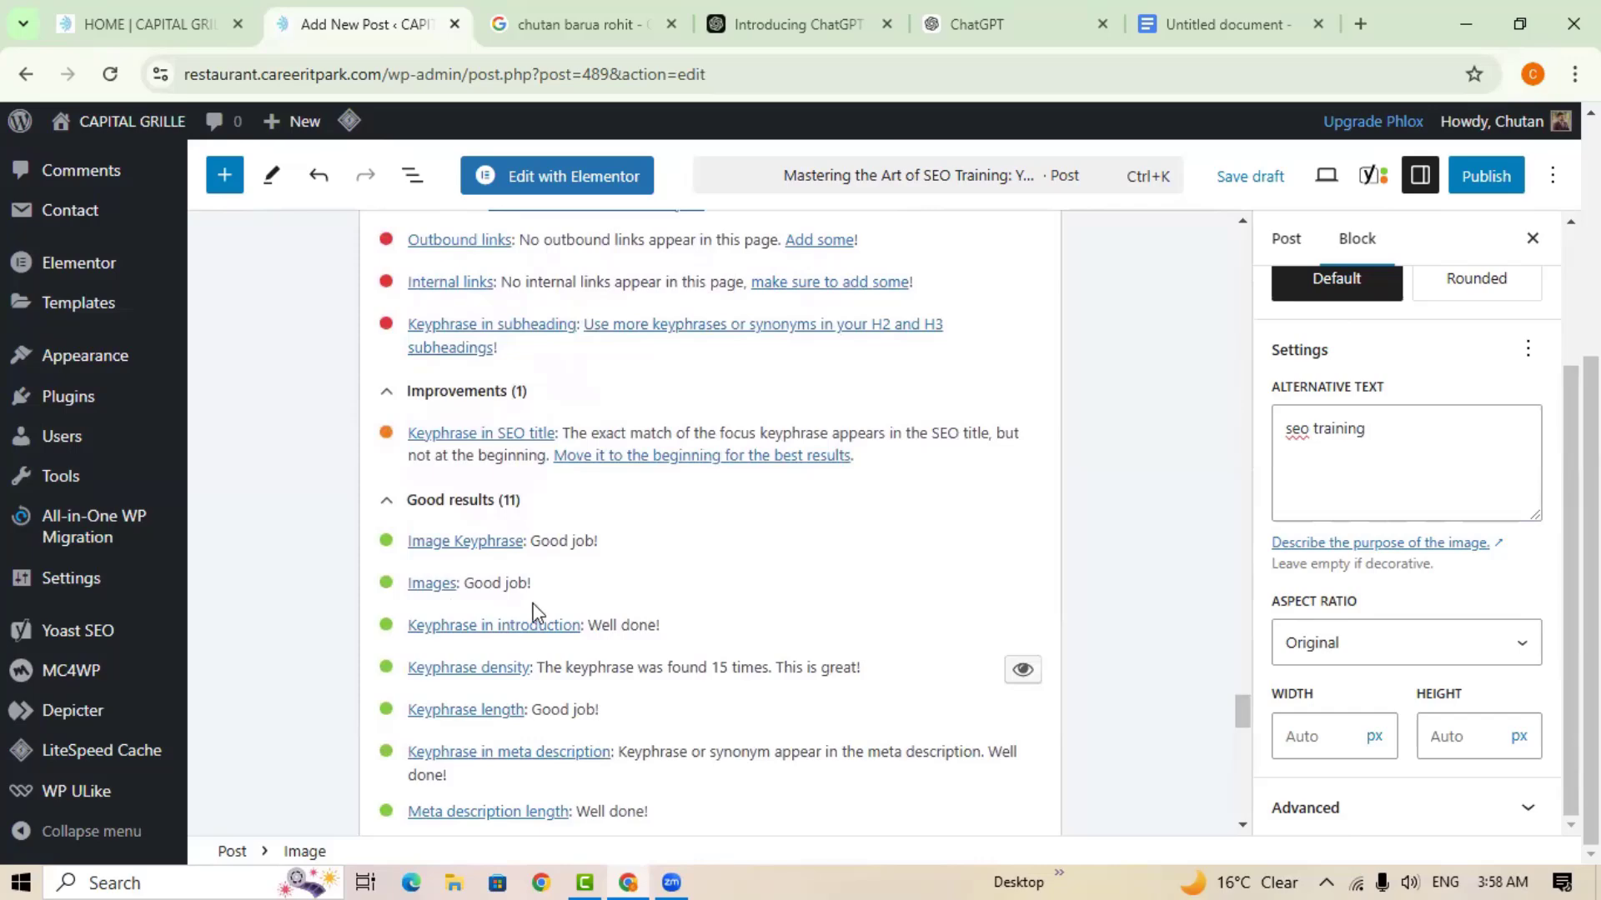
{"action": "scroll", "coordinate": [425, 575], "scroll_direction": "up", "scroll_amount": 2}
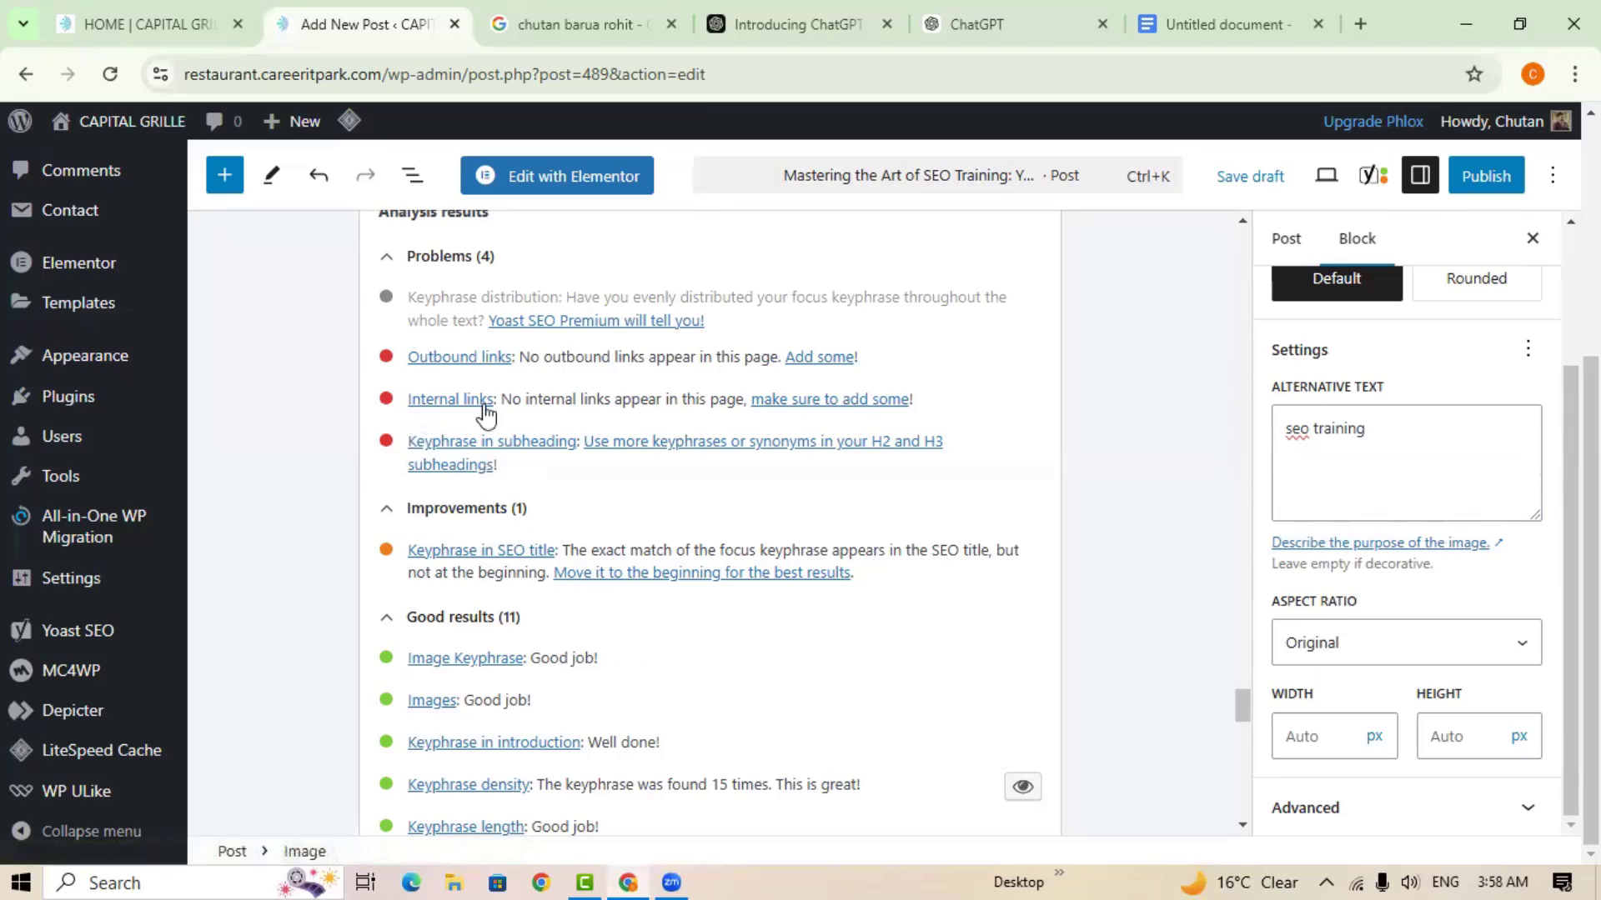
{"action": "scroll", "coordinate": [677, 589], "scroll_direction": "up", "scroll_amount": 20}
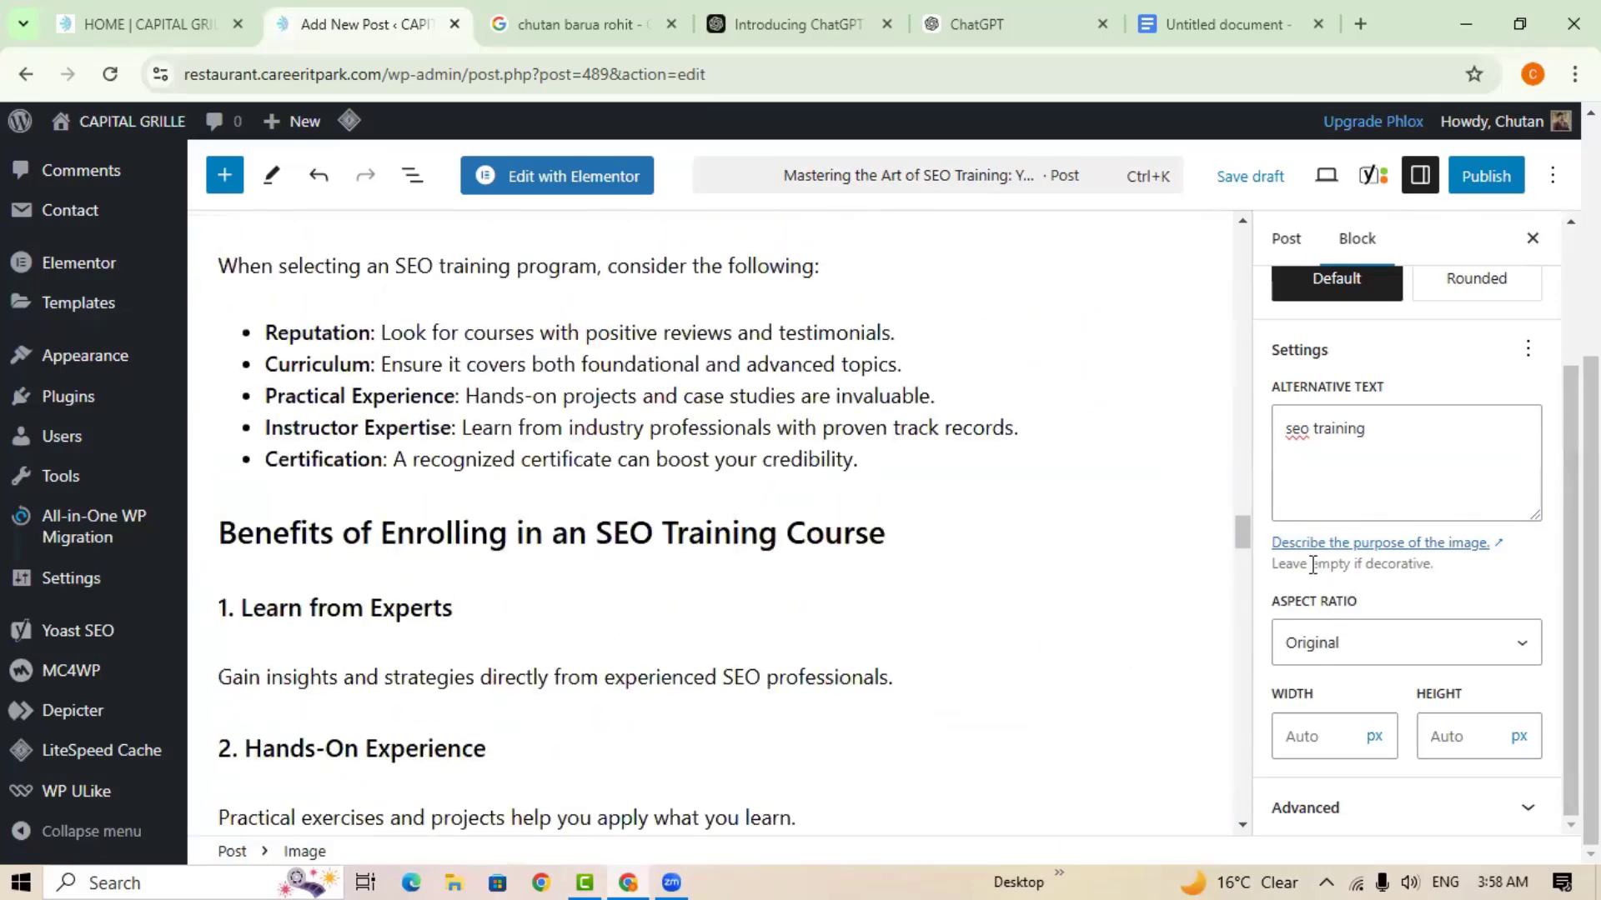
{"action": "scroll", "coordinate": [1241, 400], "scroll_direction": "up", "scroll_amount": 5}
{"action": "scroll", "coordinate": [1239, 300], "scroll_direction": "up", "scroll_amount": 15}
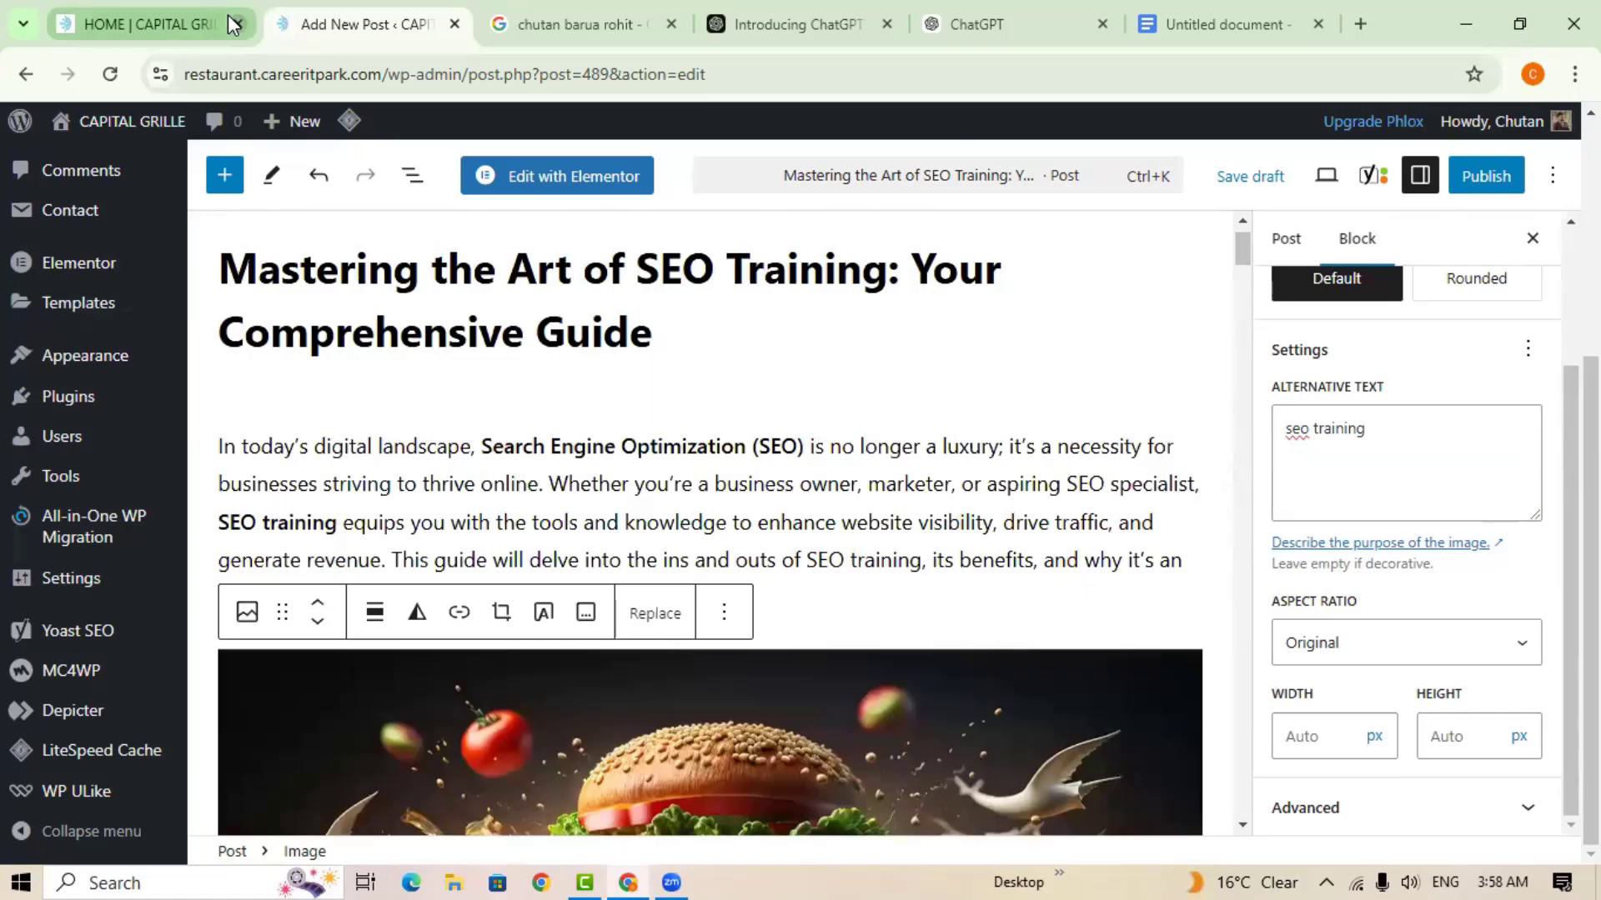
{"action": "left_click", "coordinate": [182, 17]}
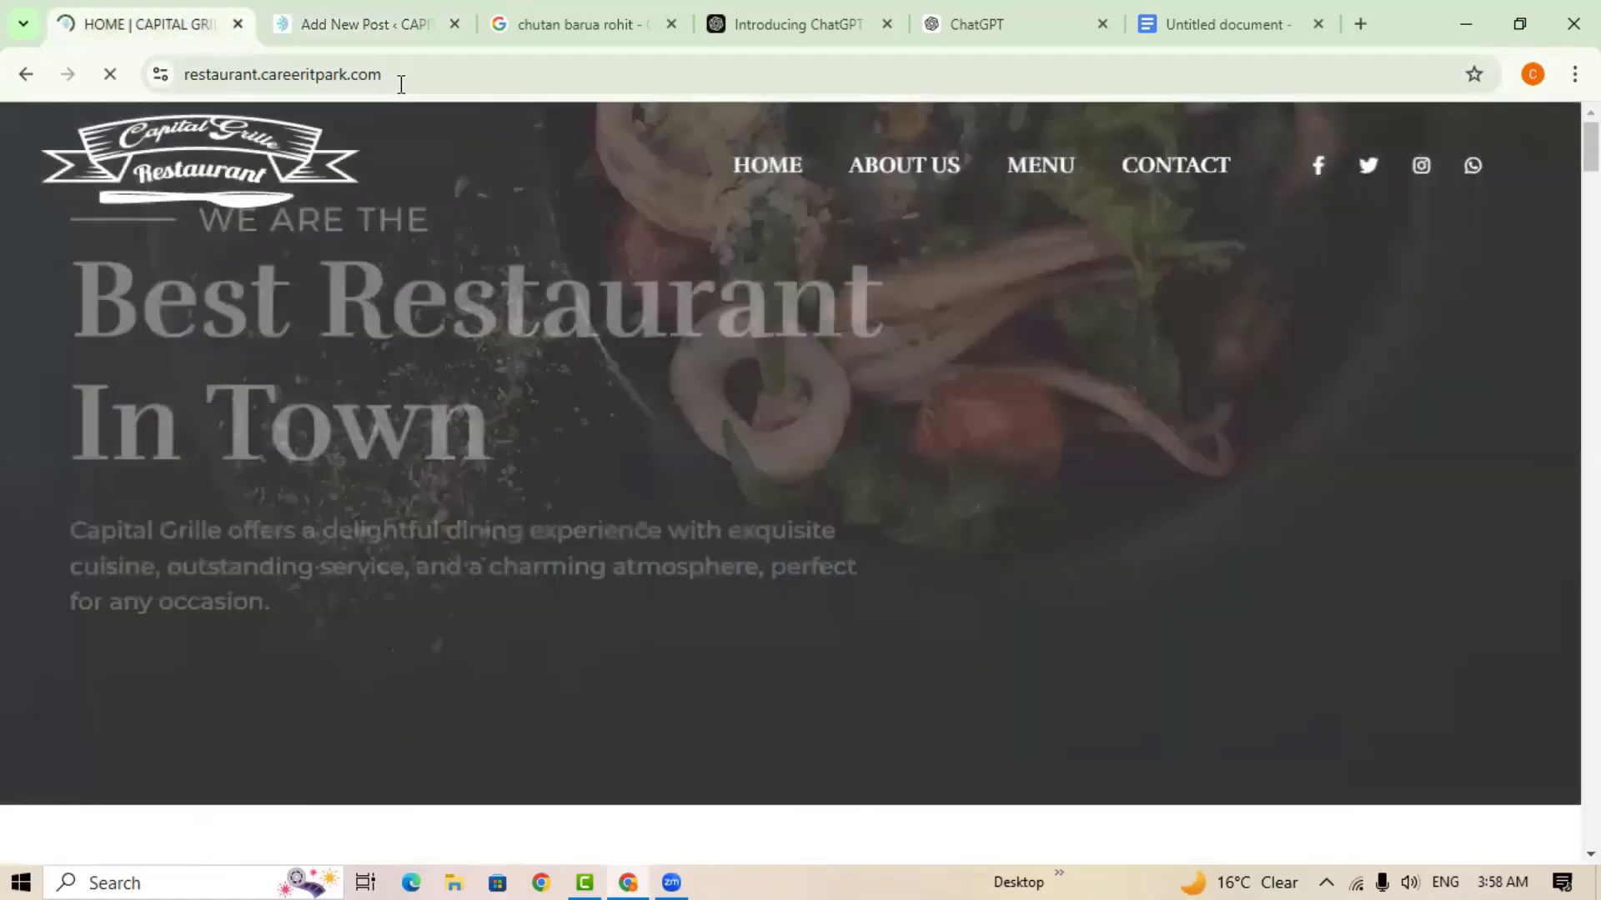
{"action": "double_click", "coordinate": [419, 75]}
{"action": "left_click", "coordinate": [453, 77]}
{"action": "key", "text": "ctrl+c"}
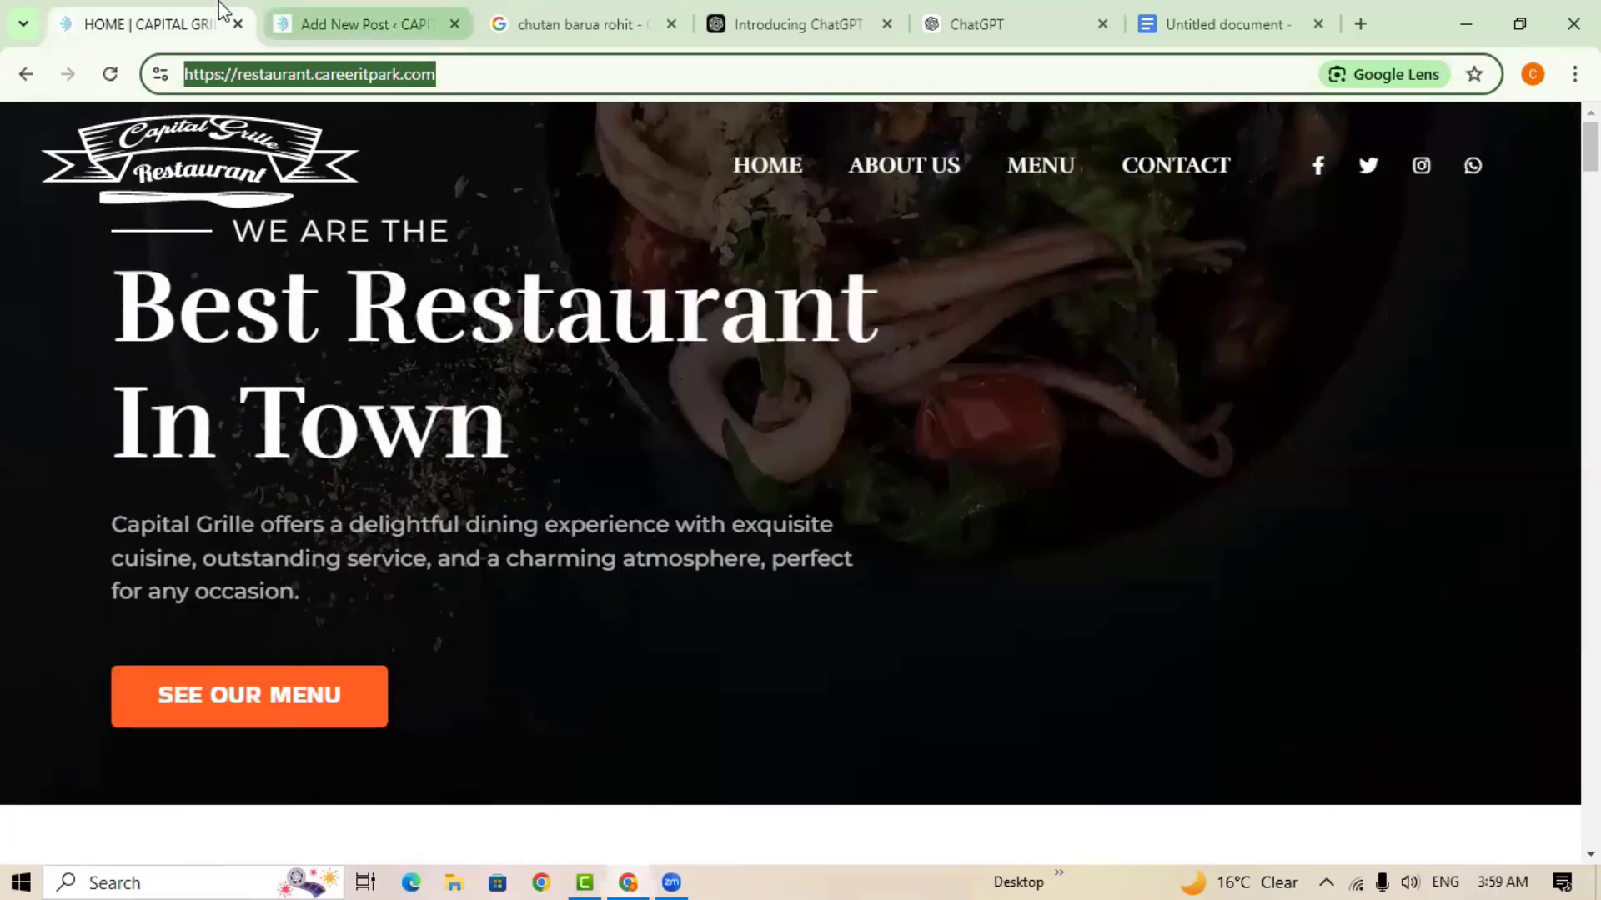
{"action": "left_click", "coordinate": [378, 19]}
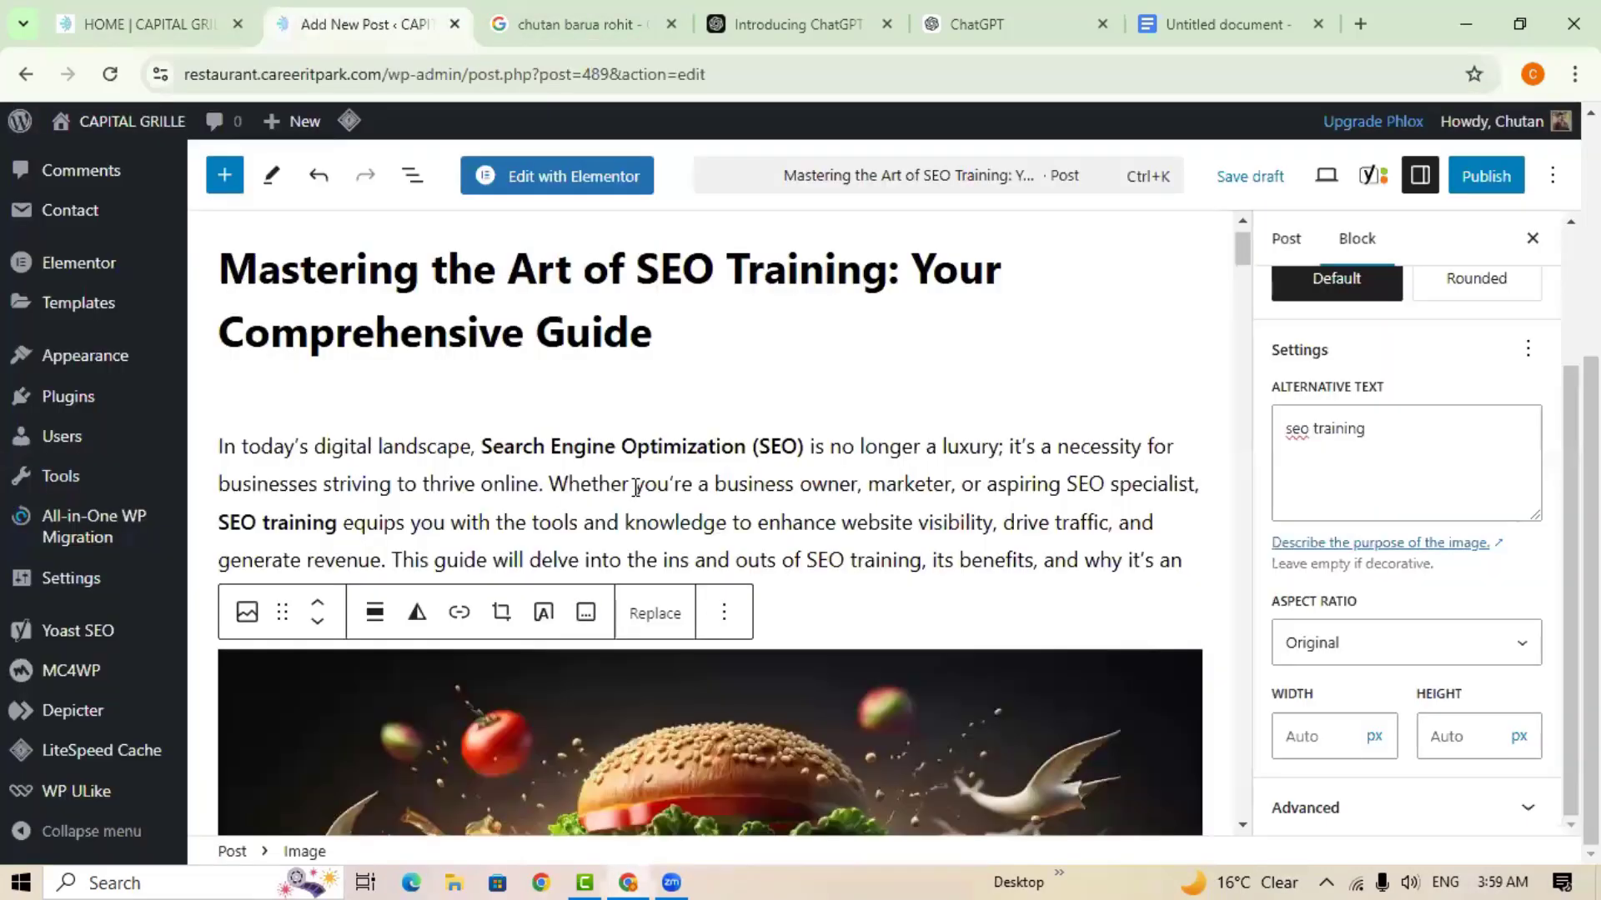
{"action": "scroll", "coordinate": [258, 437], "scroll_direction": "down", "scroll_amount": 2}
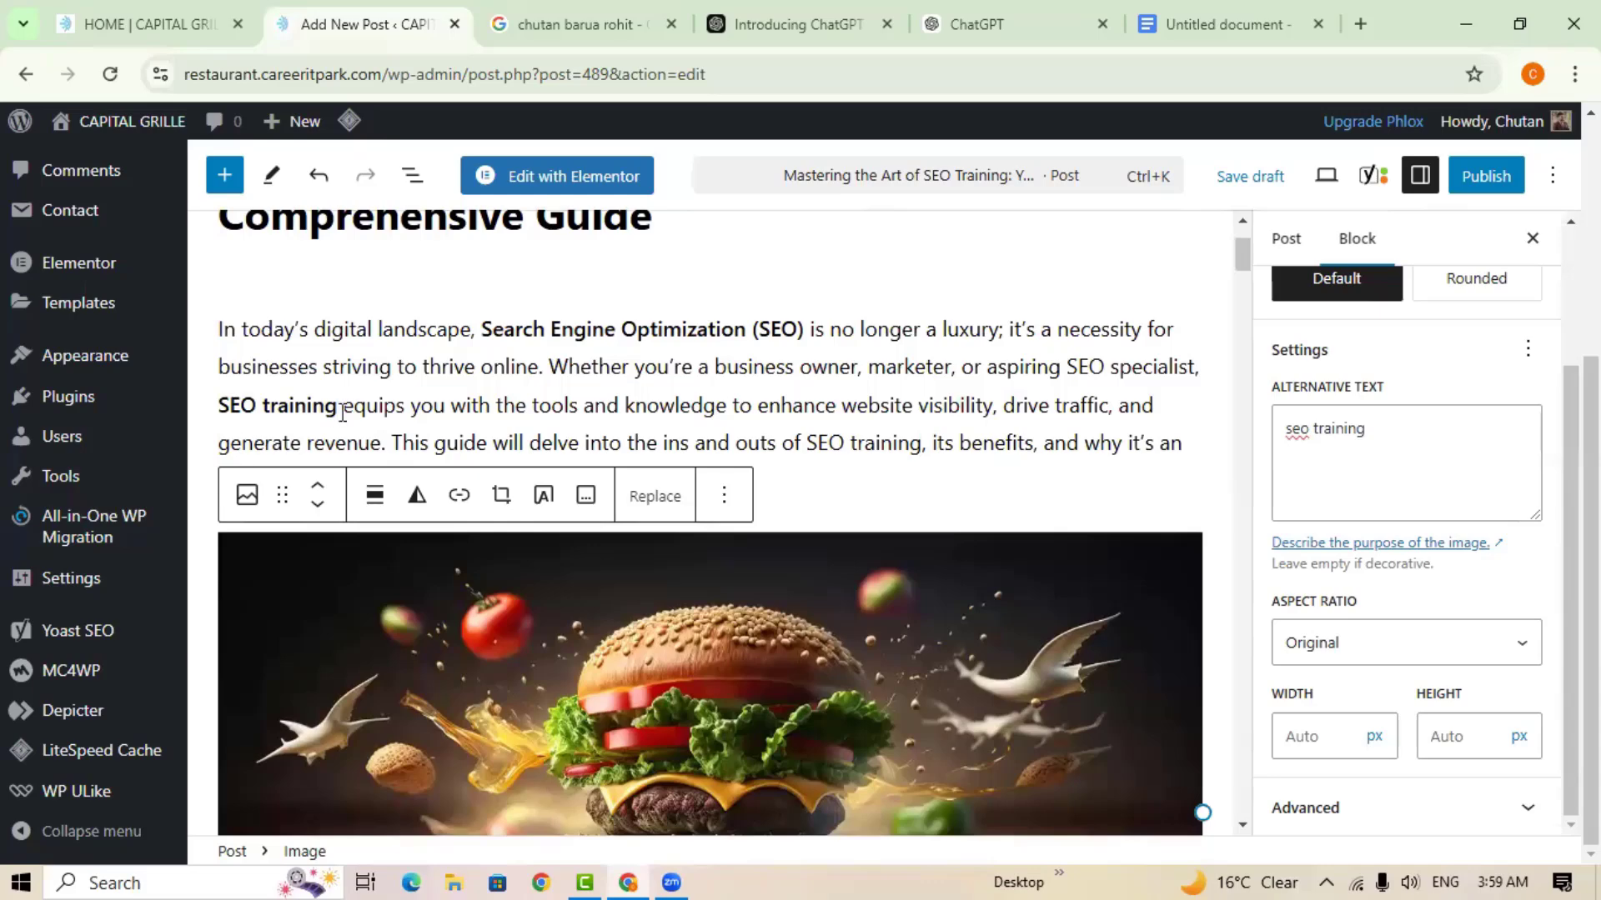
{"action": "left_click_drag", "start_coordinate": [284, 406], "coordinate": [206, 413]}
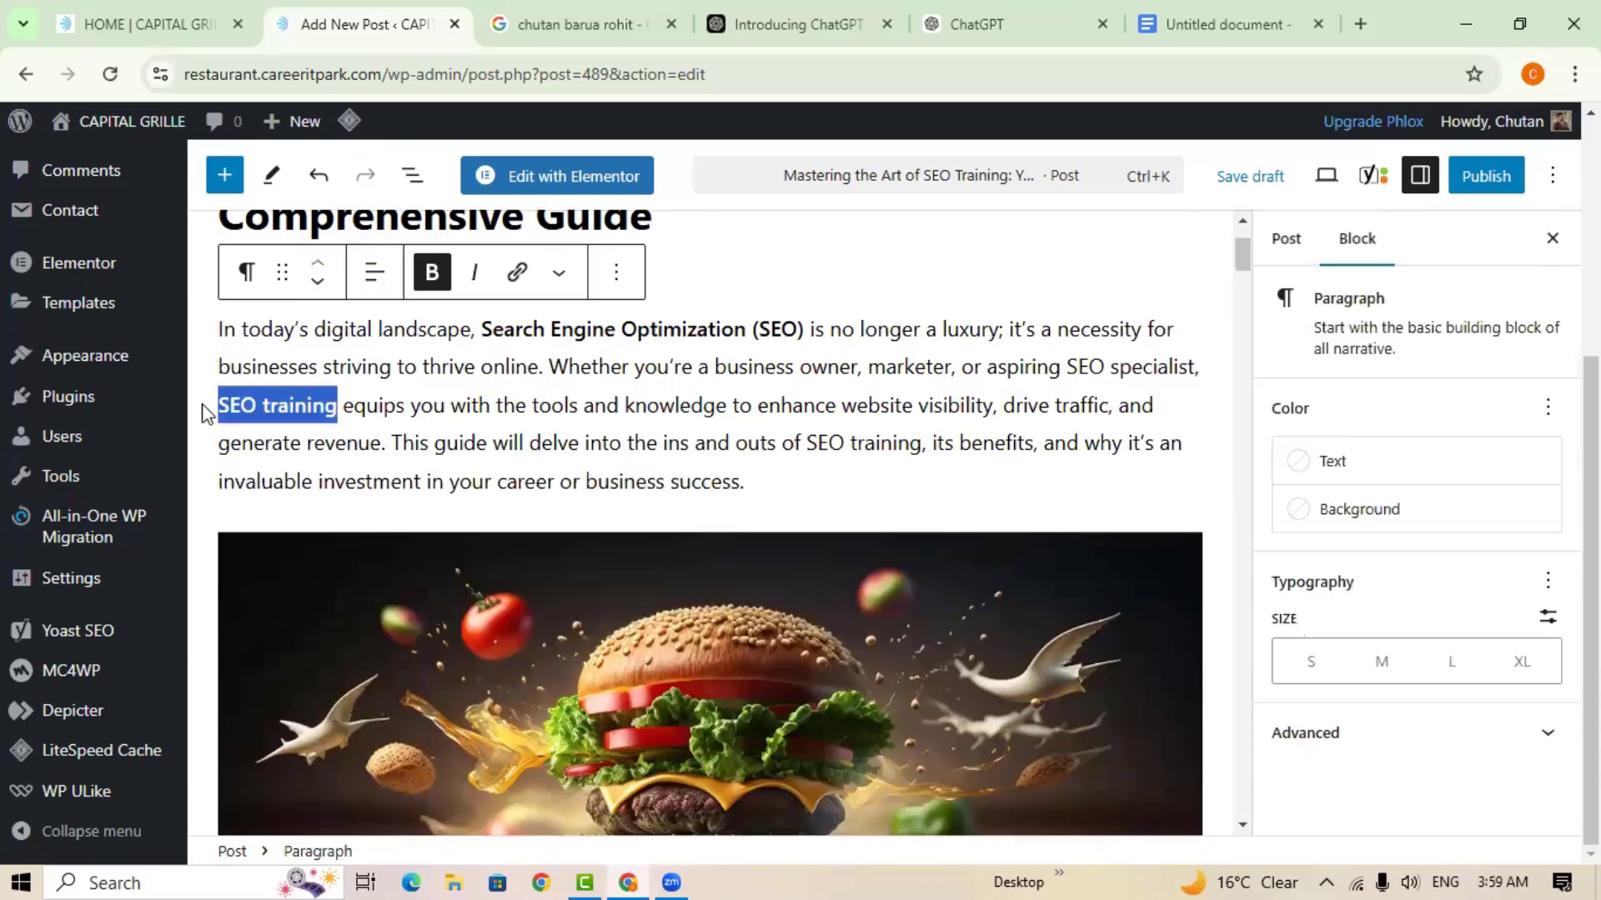
{"action": "left_click", "coordinate": [517, 272]}
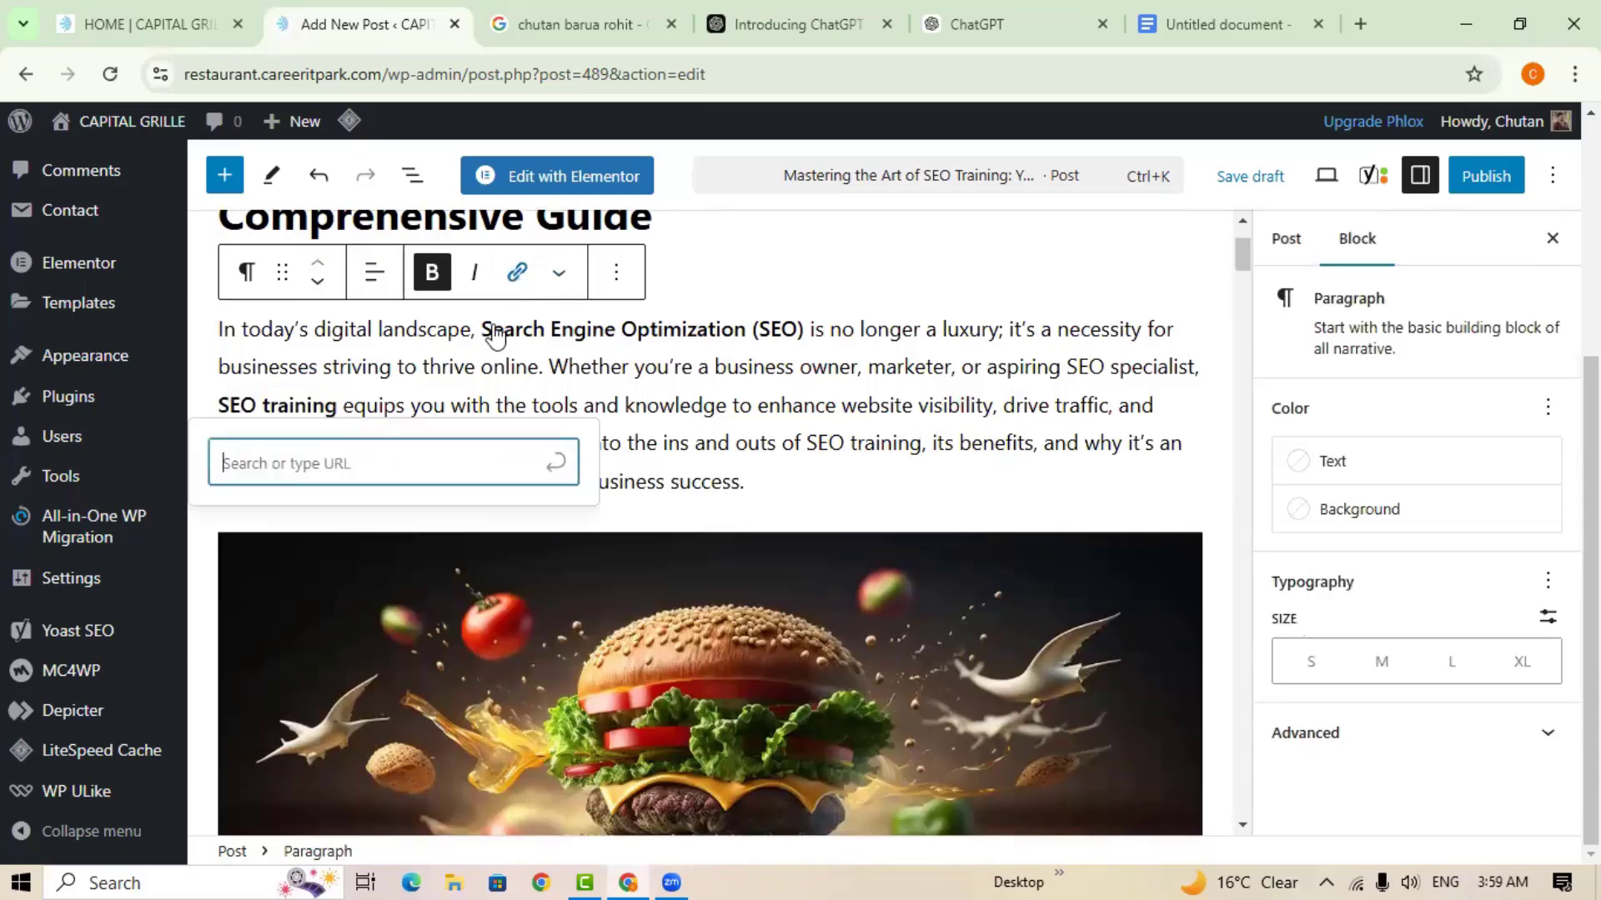
{"action": "key", "text": "ctrl+v"}
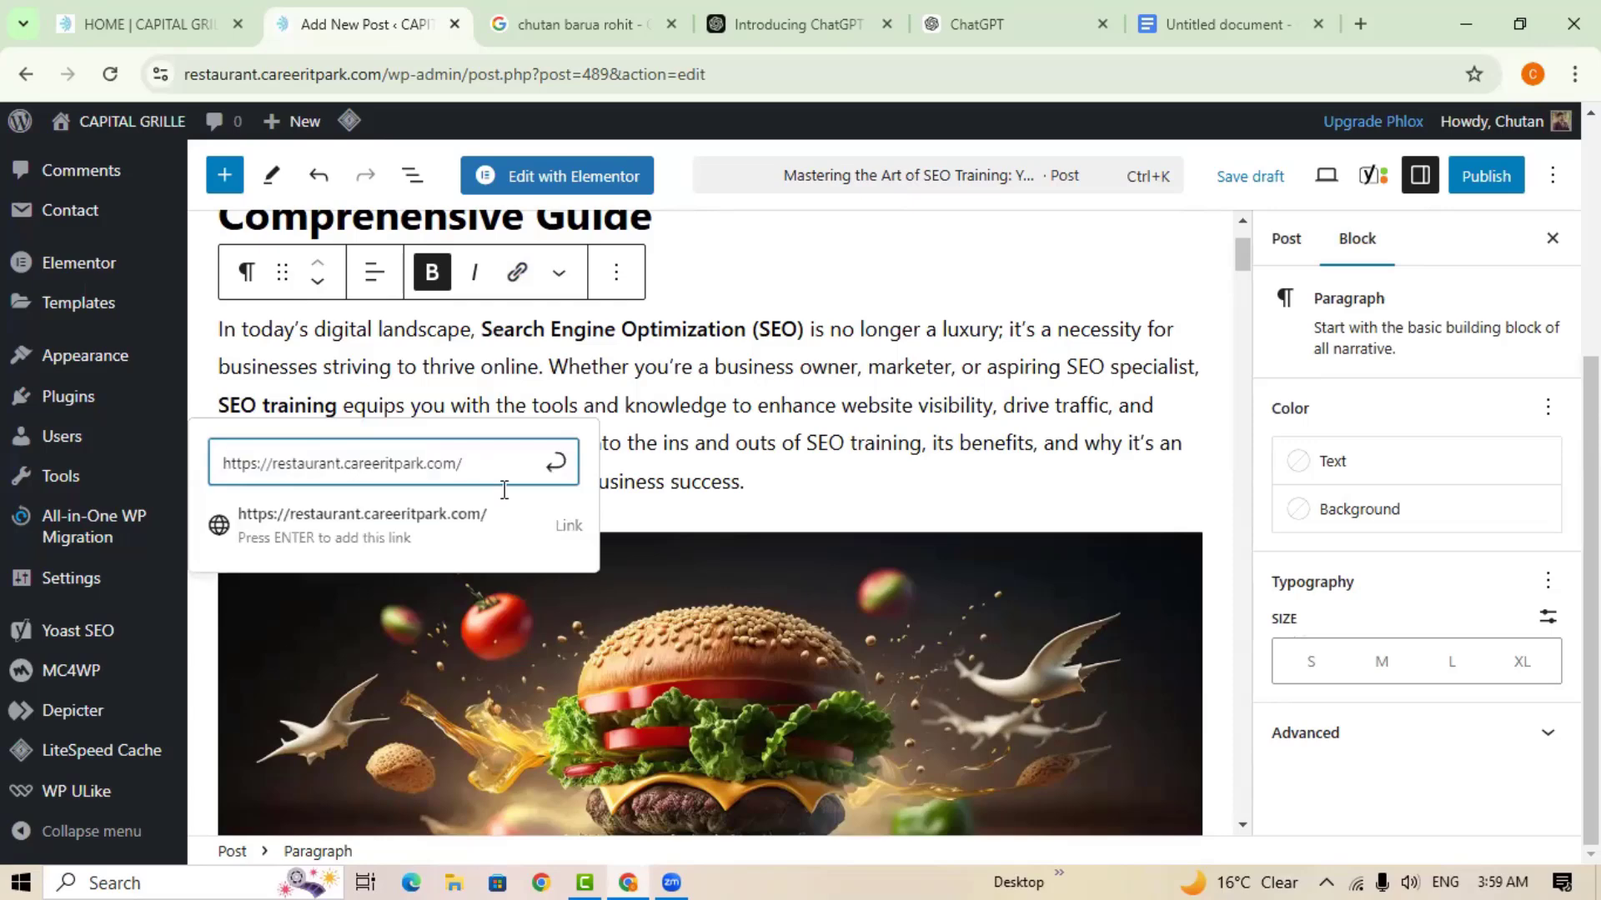
{"action": "left_click", "coordinate": [557, 469]}
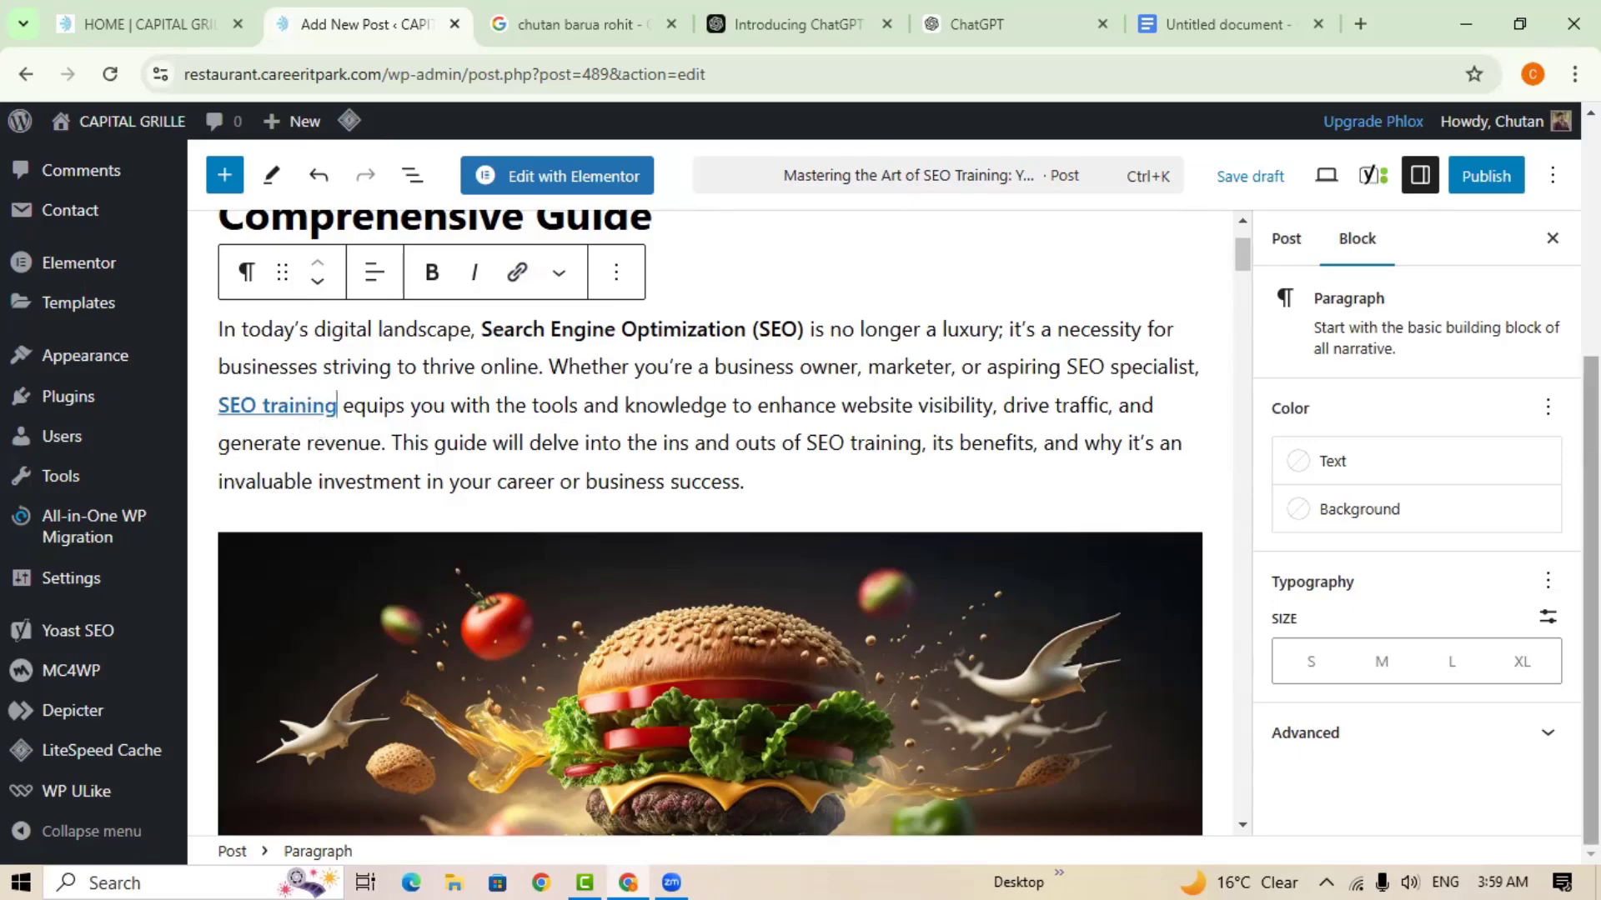
Check the Yoast SEO analysis for the internal links result and the remaining problems, and return to the article's opening.
{"action": "left_click_drag", "start_coordinate": [1243, 262], "coordinate": [1244, 709]}
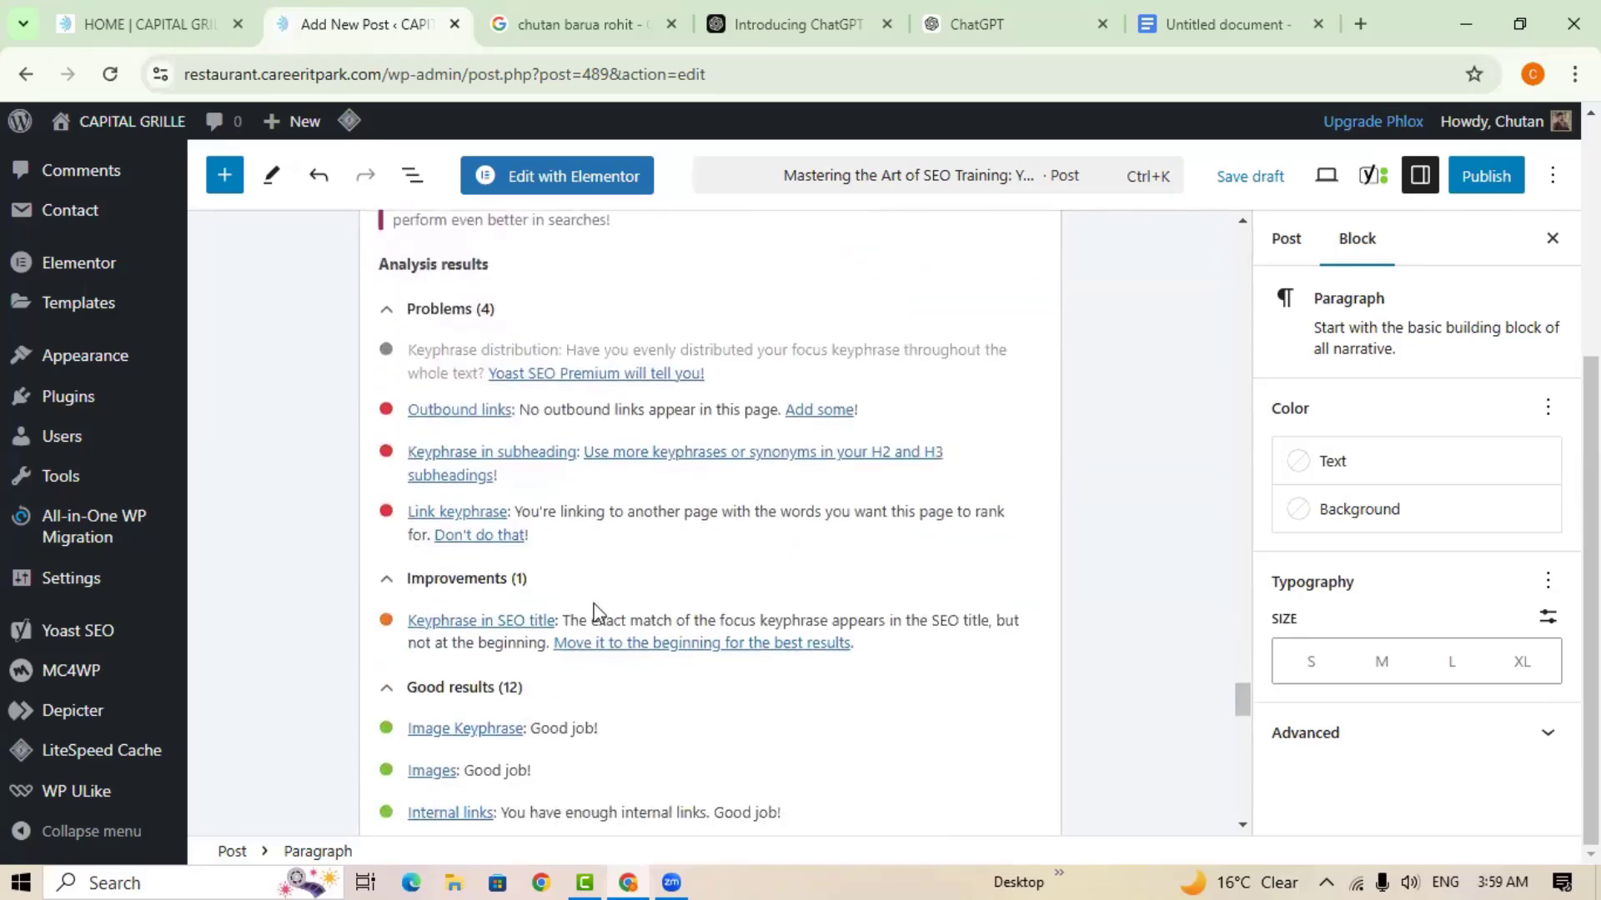
{"action": "scroll", "coordinate": [534, 641], "scroll_direction": "down", "scroll_amount": 2}
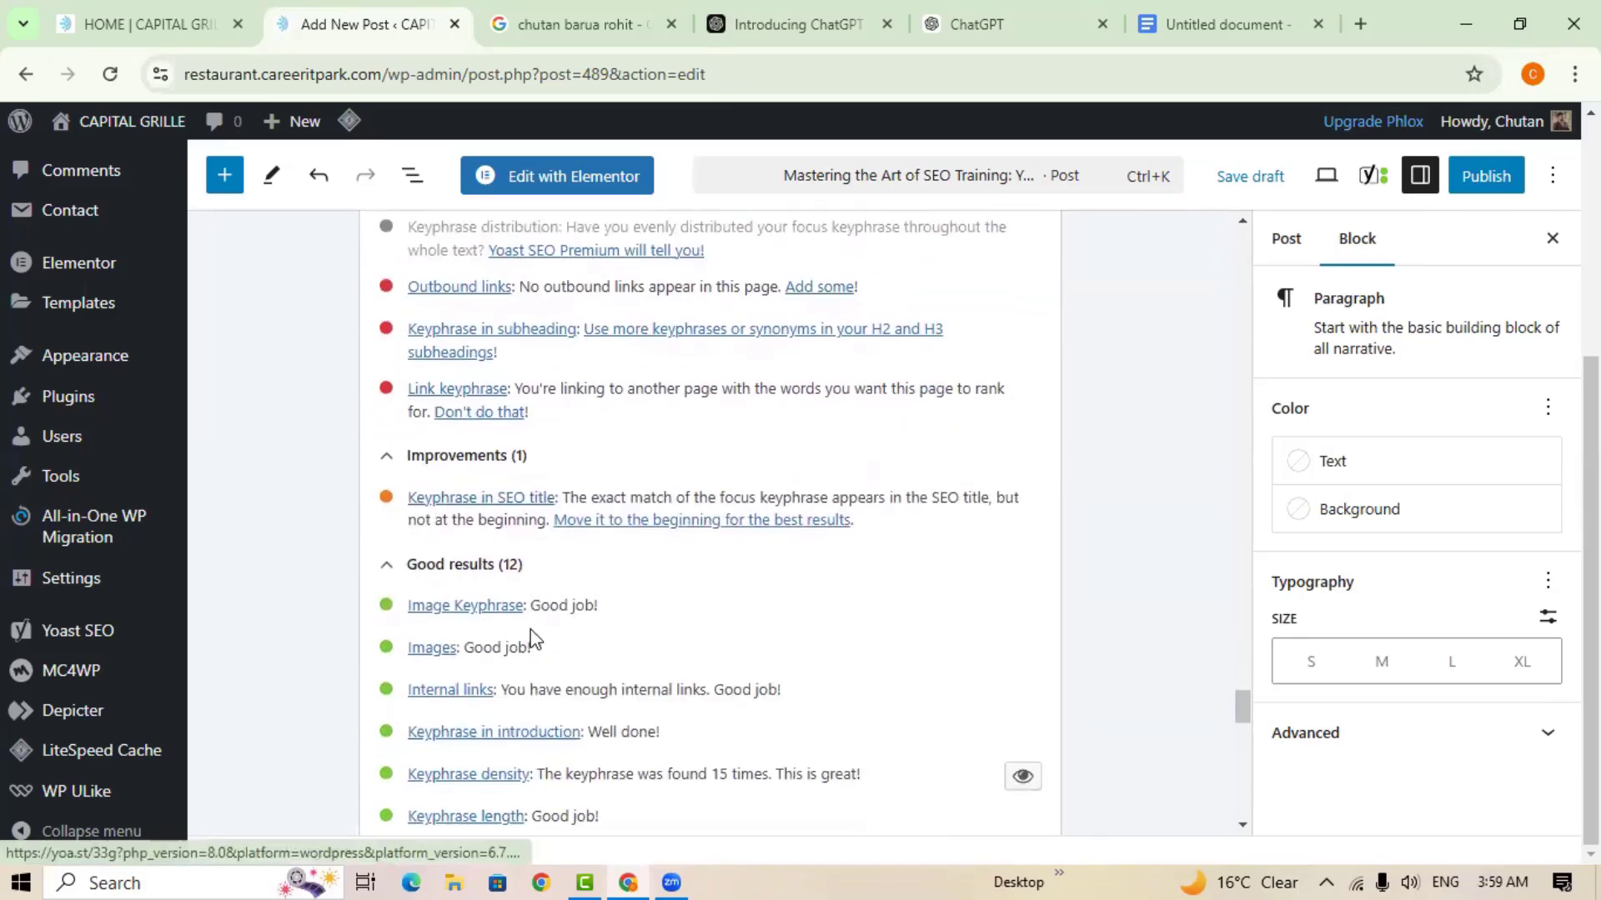
{"action": "scroll", "coordinate": [530, 642], "scroll_direction": "down", "scroll_amount": 2}
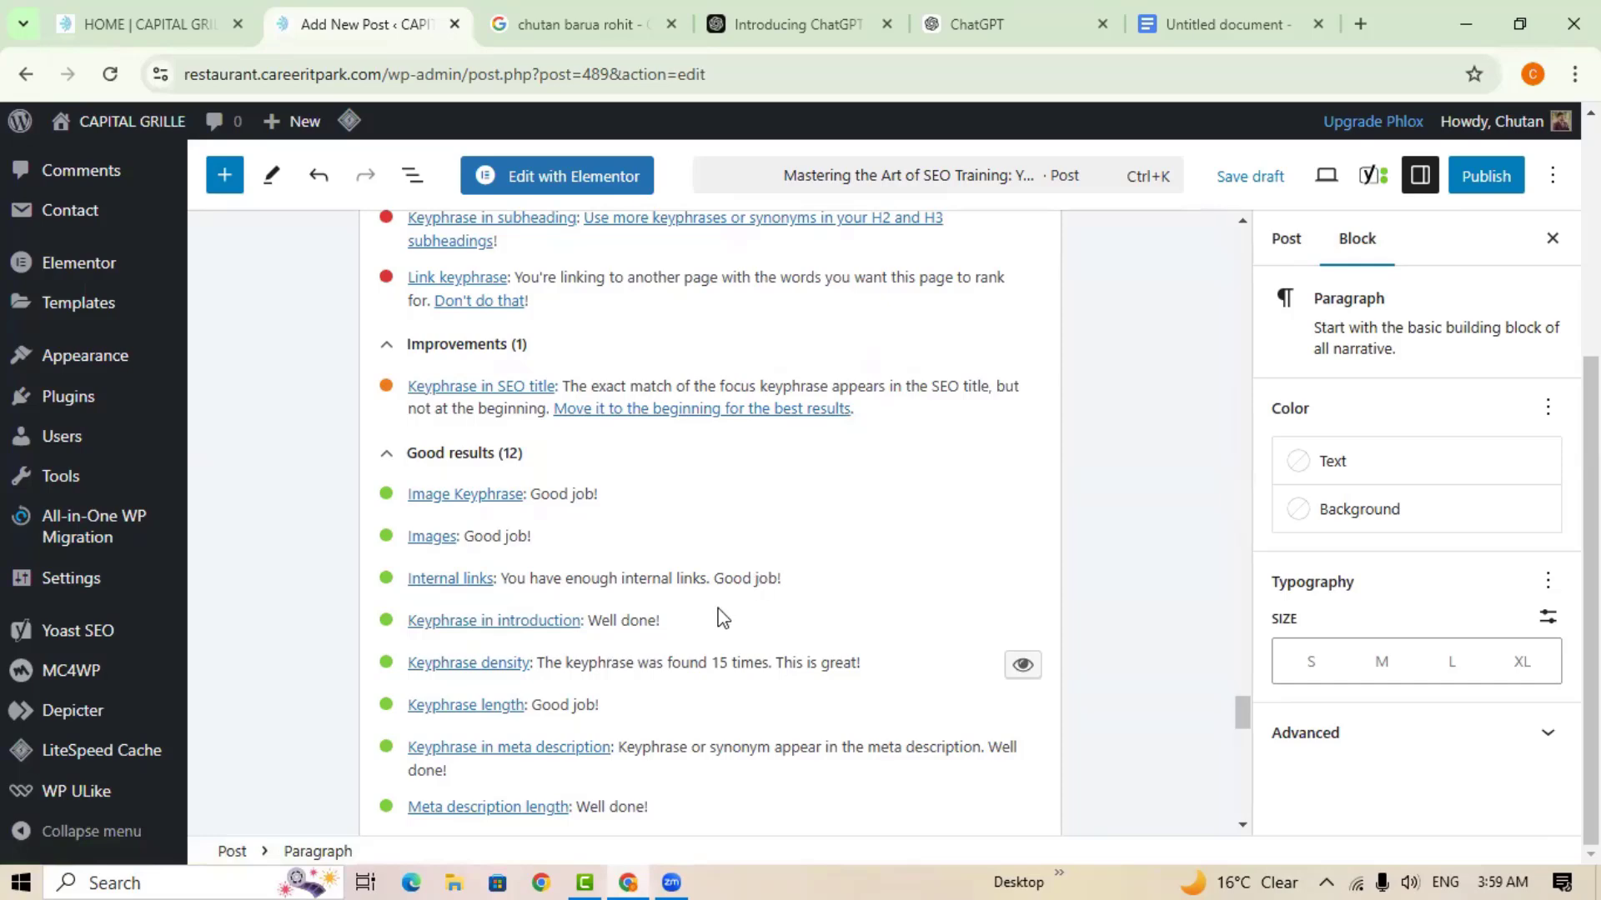
{"action": "scroll", "coordinate": [565, 638], "scroll_direction": "up", "scroll_amount": 2}
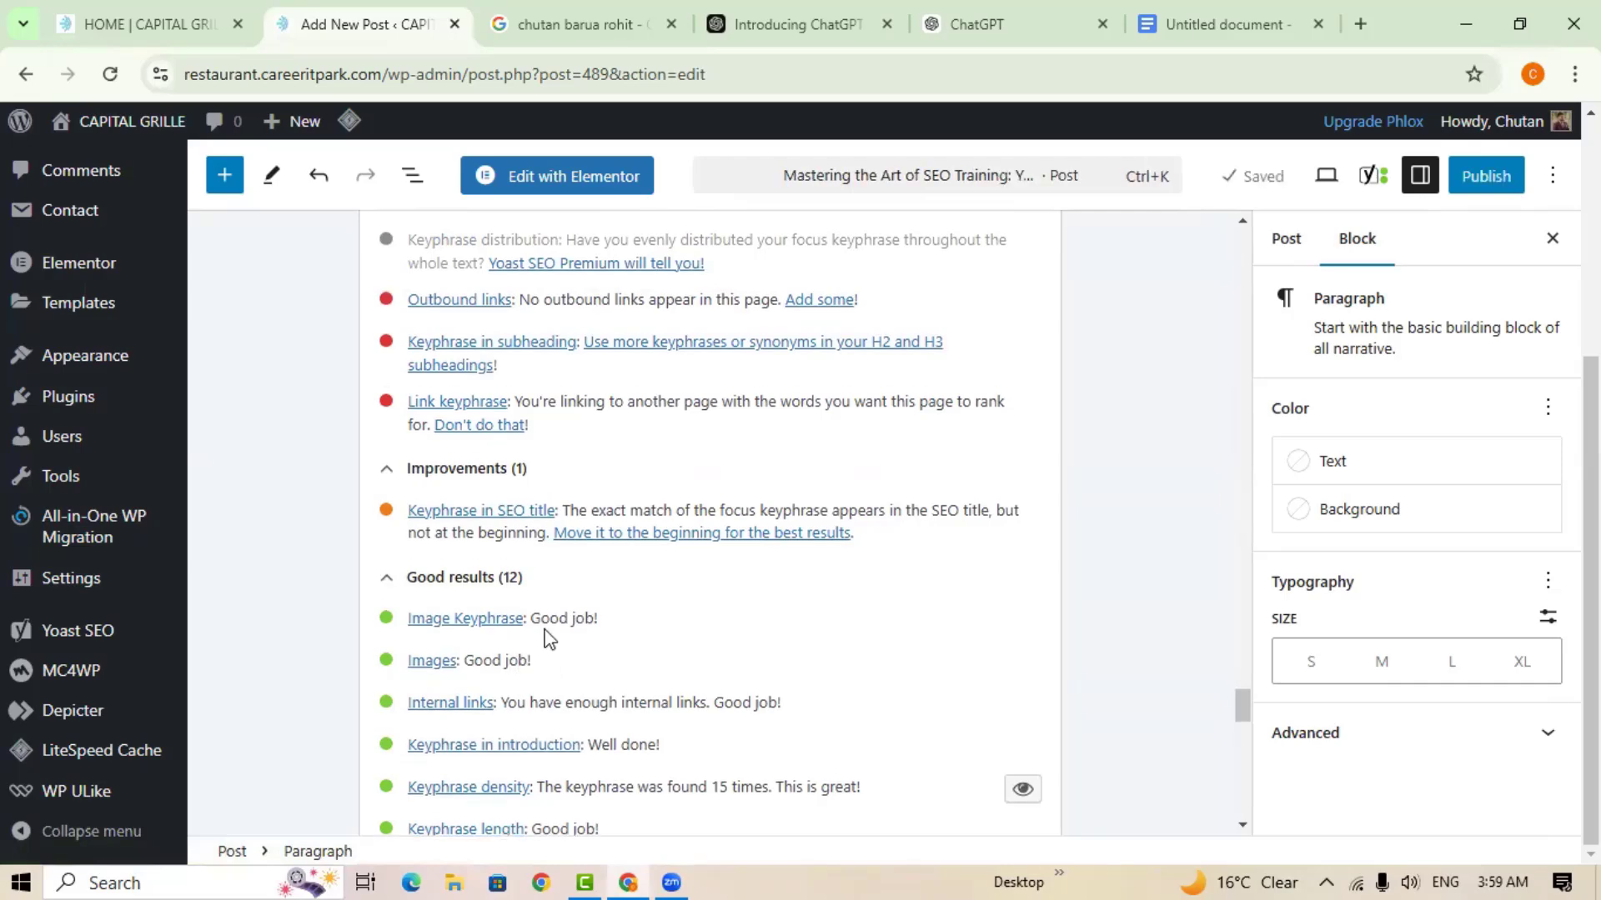
{"action": "scroll", "coordinate": [467, 483], "scroll_direction": "up", "scroll_amount": 2}
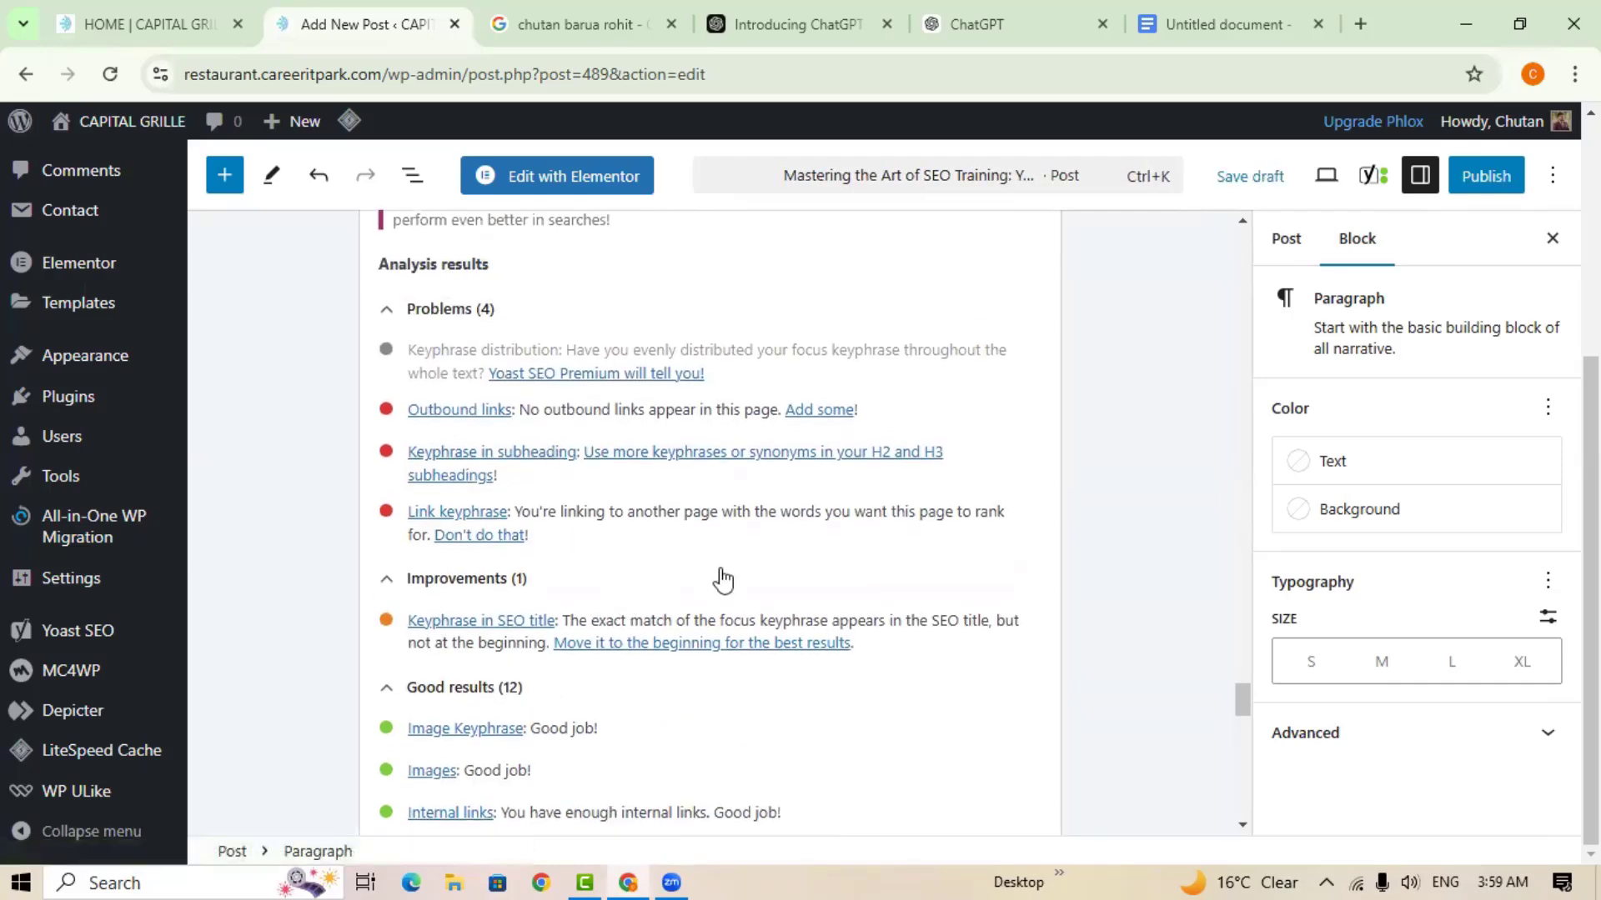
{"action": "scroll", "coordinate": [718, 575], "scroll_direction": "up", "scroll_amount": 6}
{"action": "scroll", "coordinate": [700, 554], "scroll_direction": "up", "scroll_amount": 10}
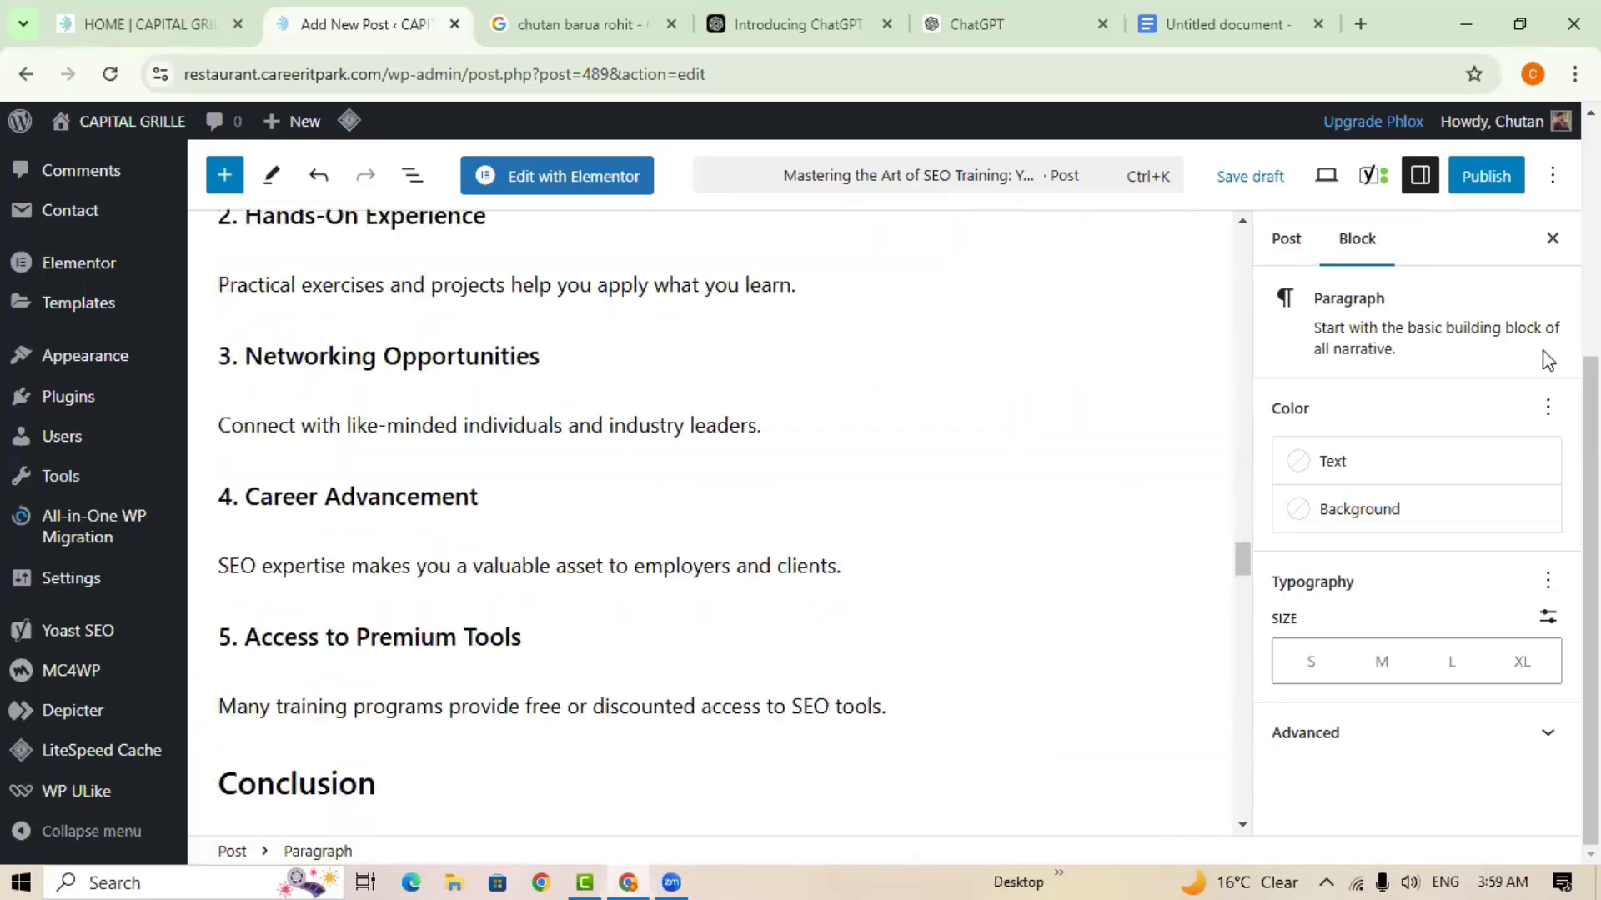
{"action": "scroll", "coordinate": [1543, 357], "scroll_direction": "up", "scroll_amount": 3}
{"action": "scroll", "coordinate": [716, 555], "scroll_direction": "up", "scroll_amount": 15}
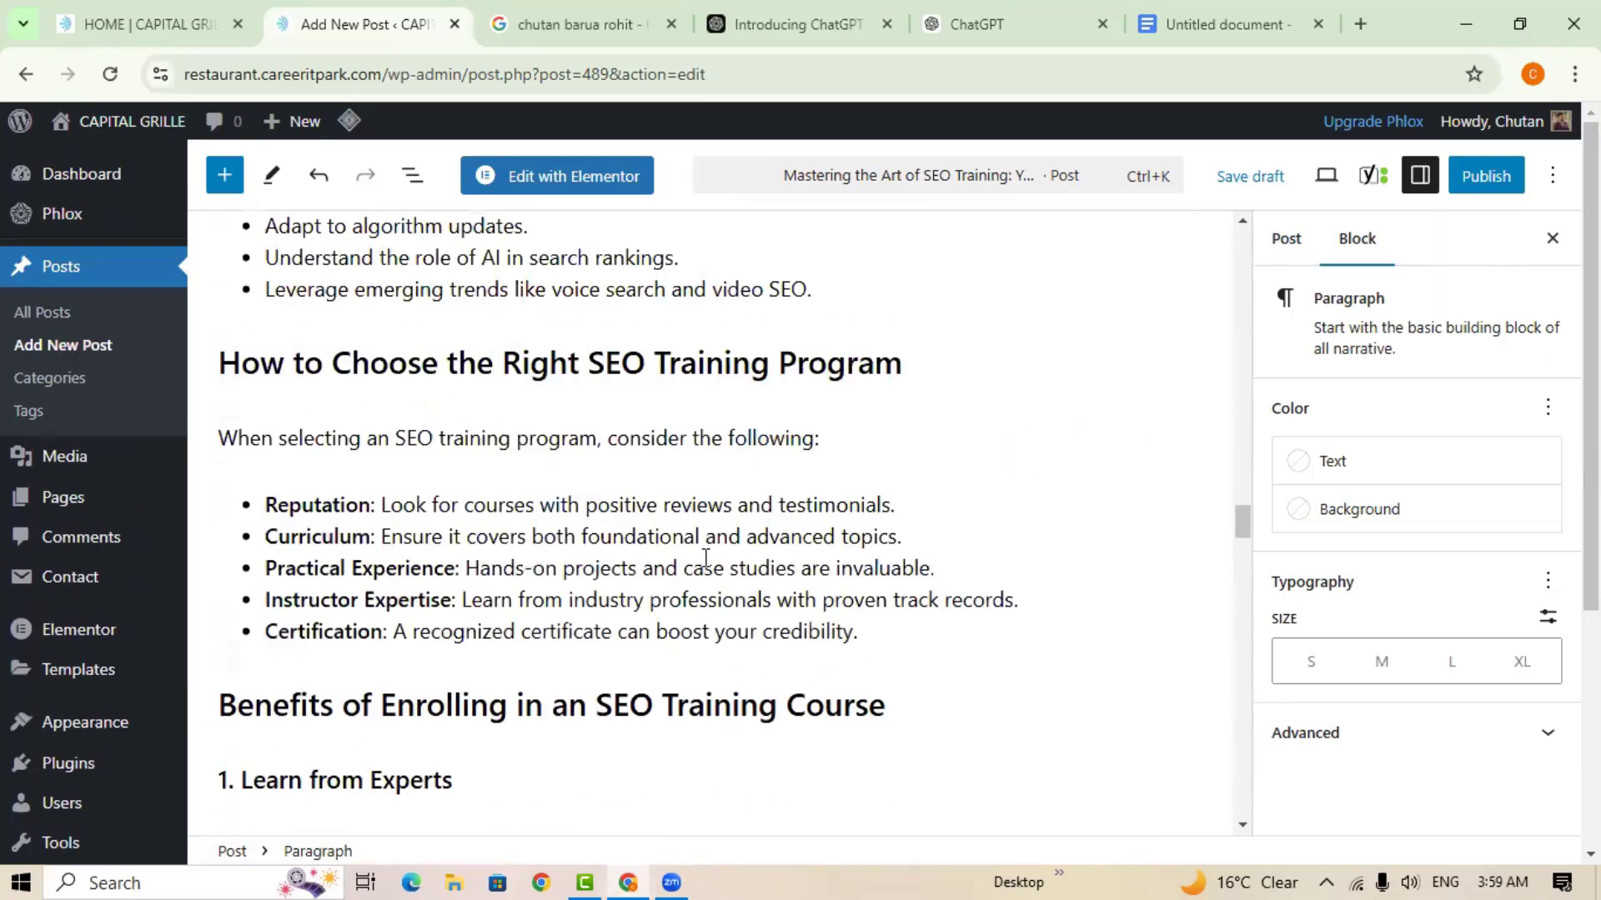
{"action": "scroll", "coordinate": [727, 546], "scroll_direction": "up", "scroll_amount": 15}
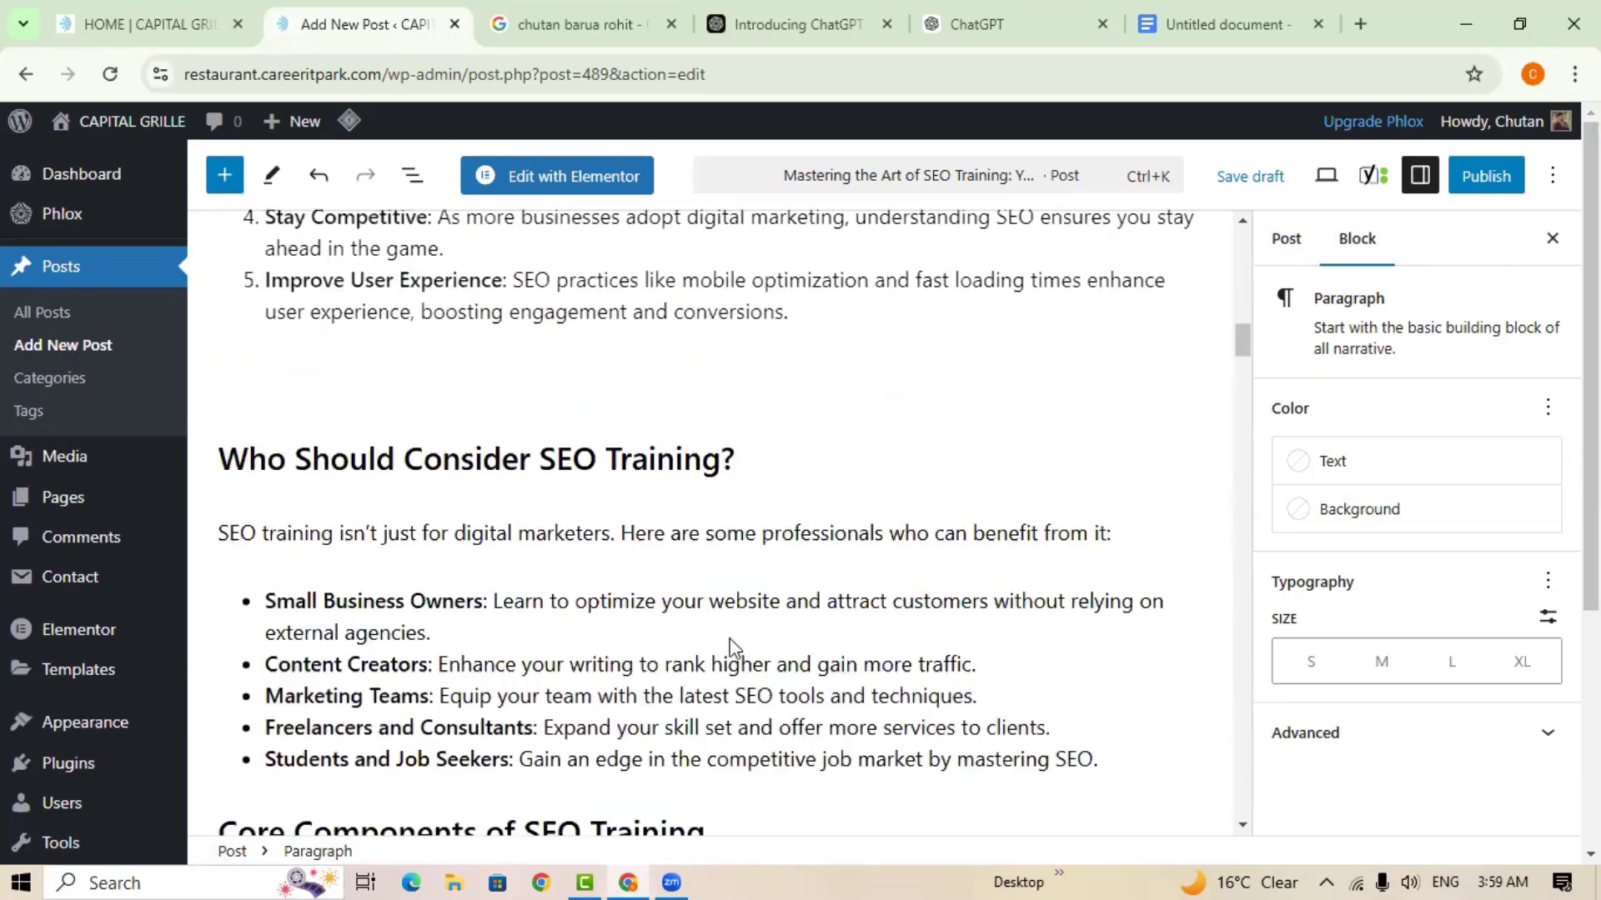
{"action": "scroll", "coordinate": [742, 633], "scroll_direction": "up", "scroll_amount": 6}
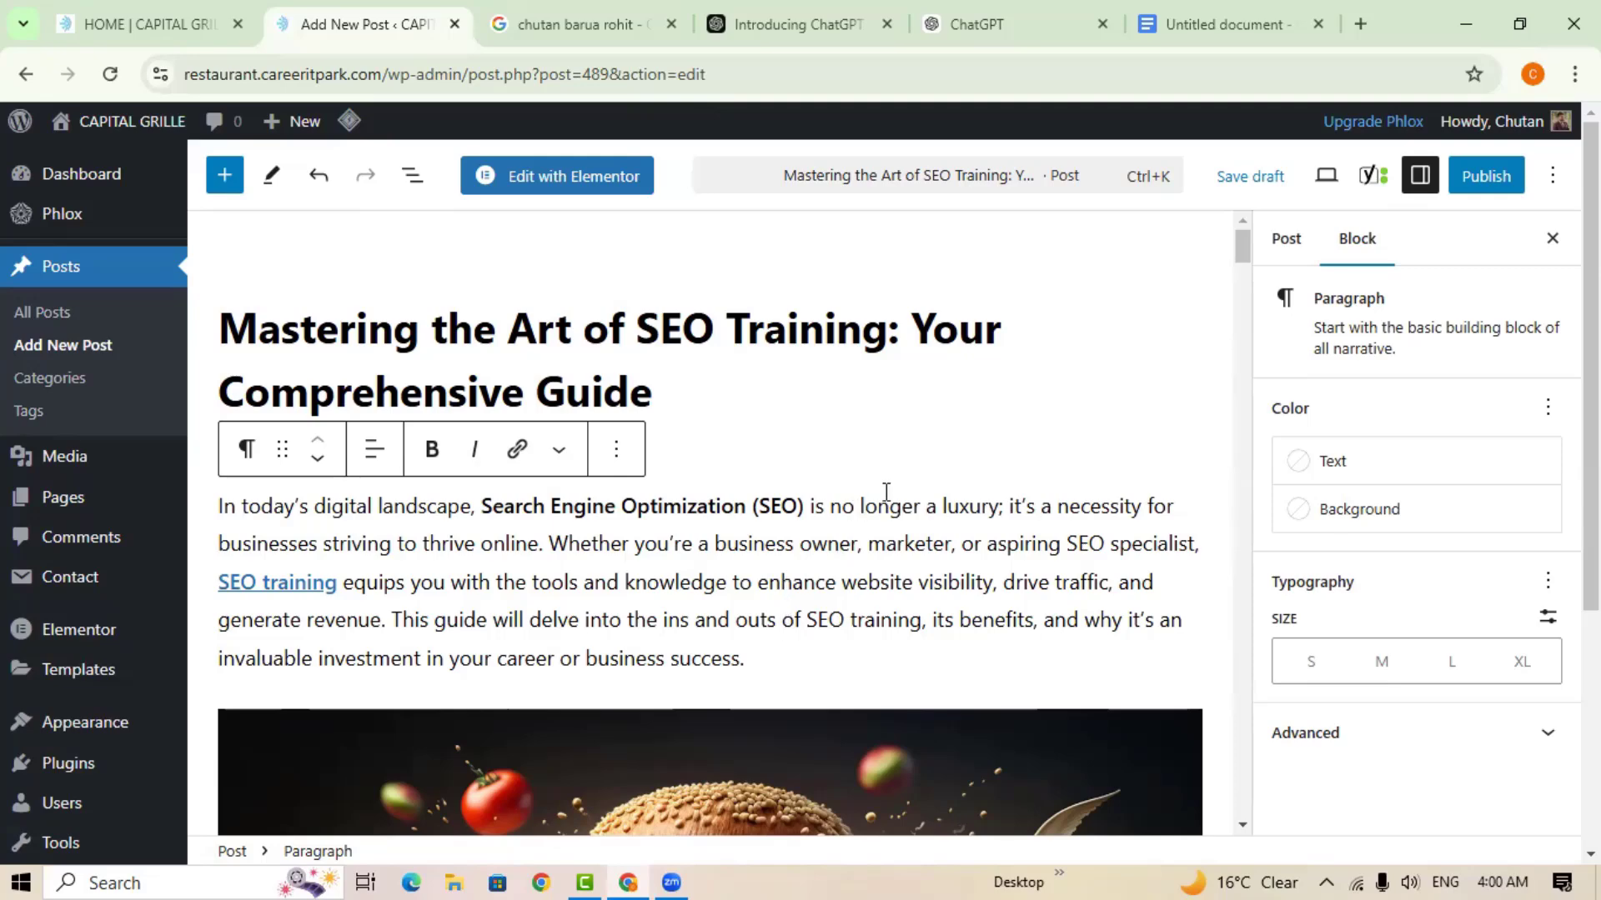
Search Google for "seo training" in a new browser tab.
{"action": "left_click", "coordinate": [1360, 25]}
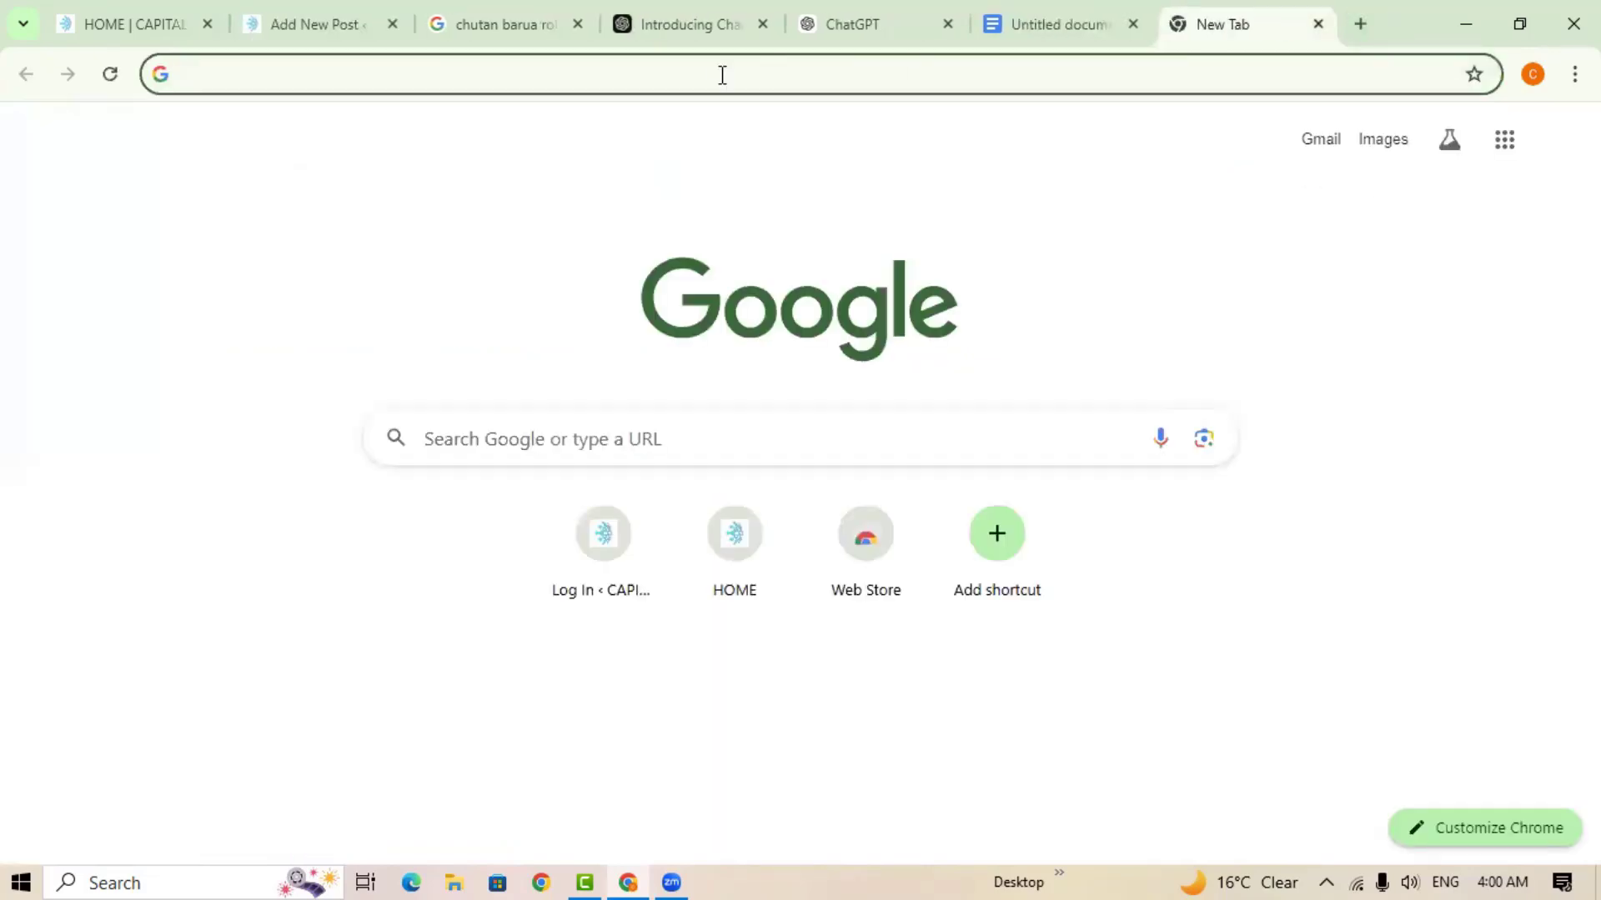
{"action": "left_click", "coordinate": [722, 75]}
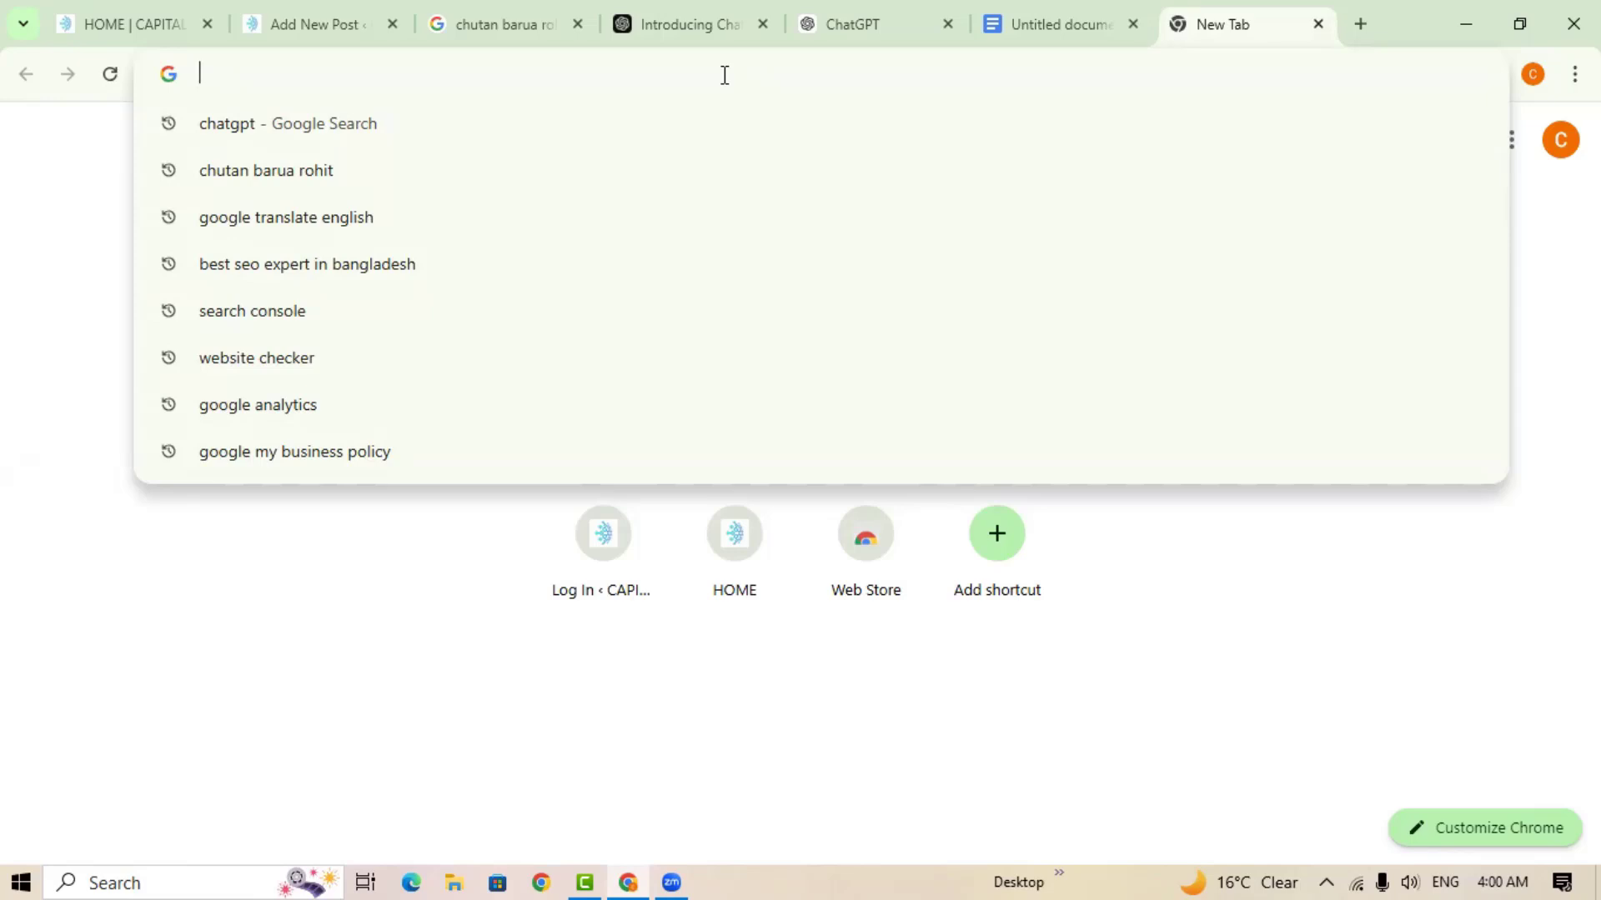
{"action": "type", "text": "seo t"}
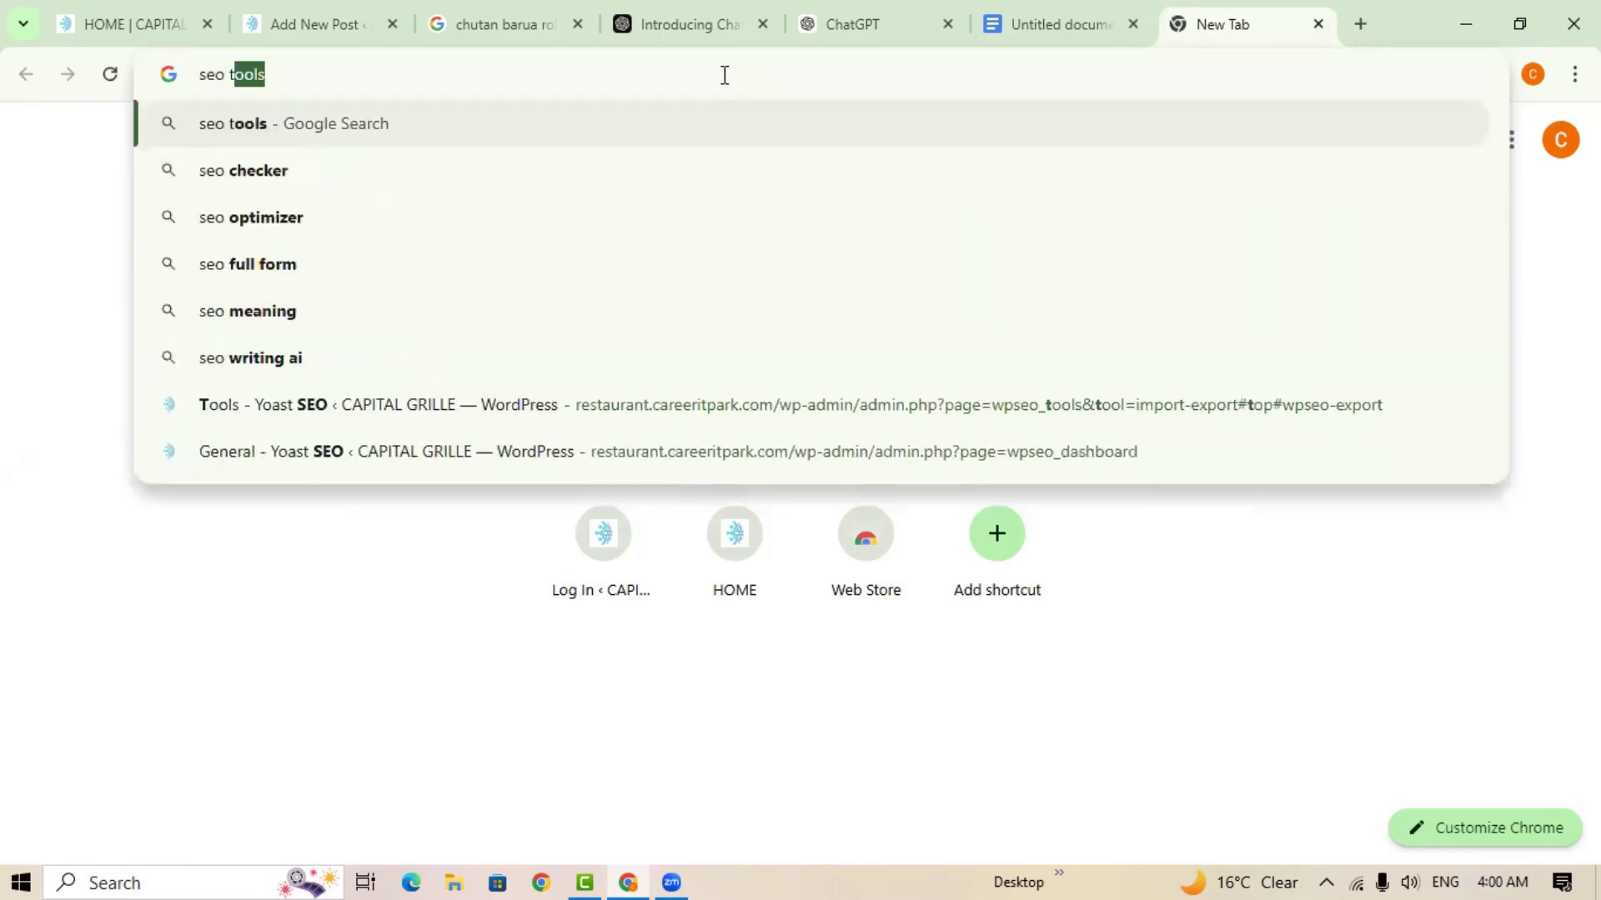
{"action": "type", "text": "rainingh"}
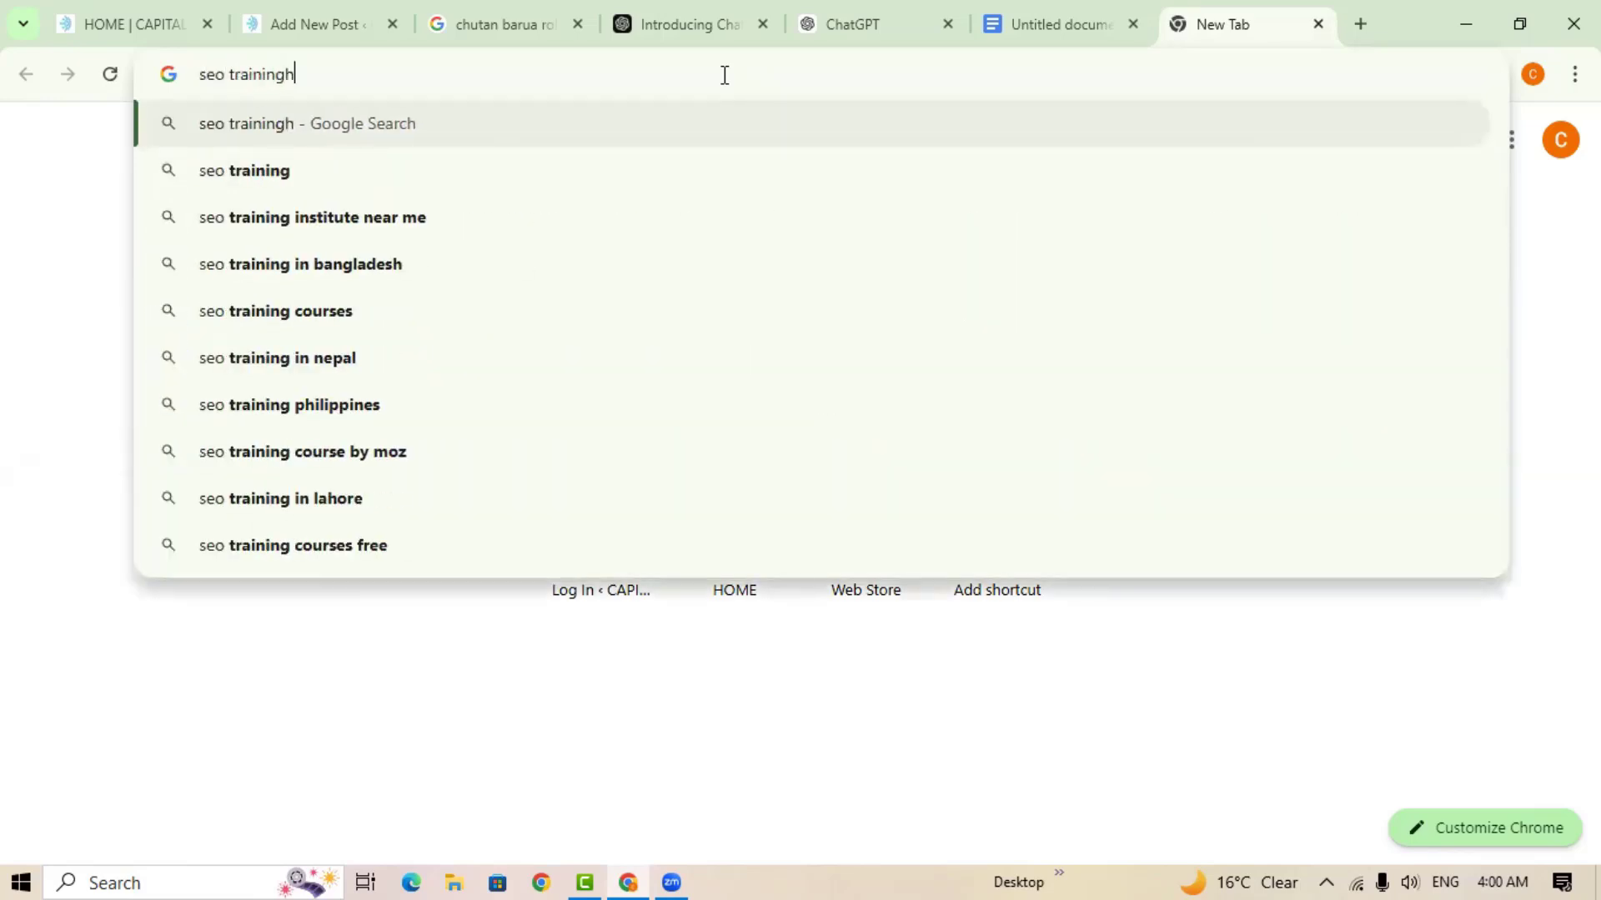
{"action": "key", "text": "BackSpace"}
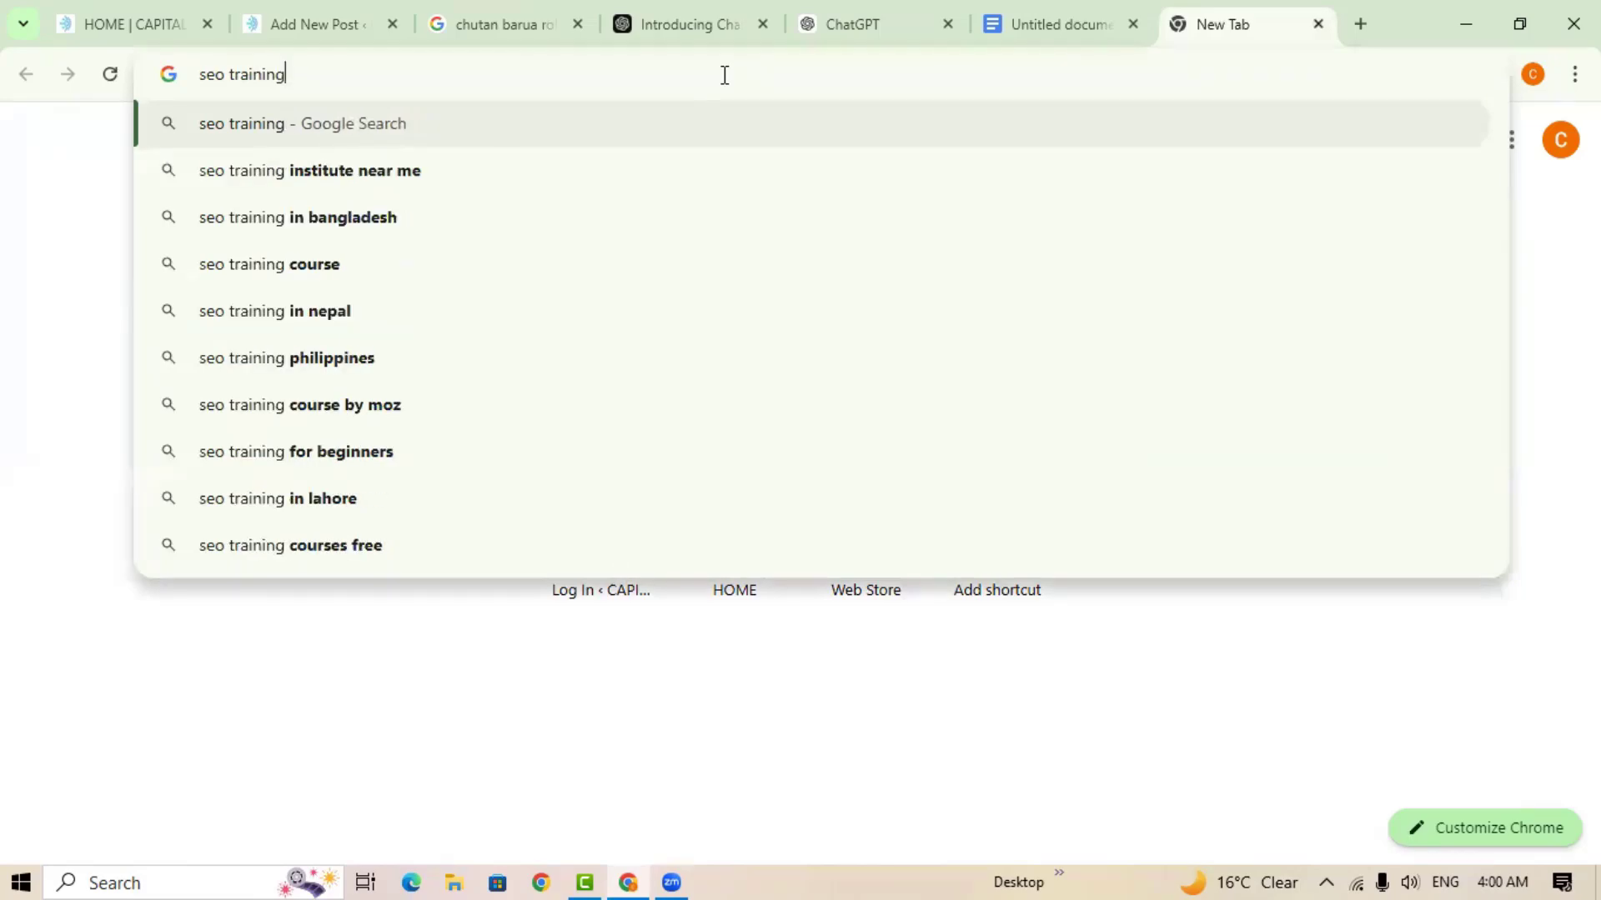
{"action": "key", "text": "Return"}
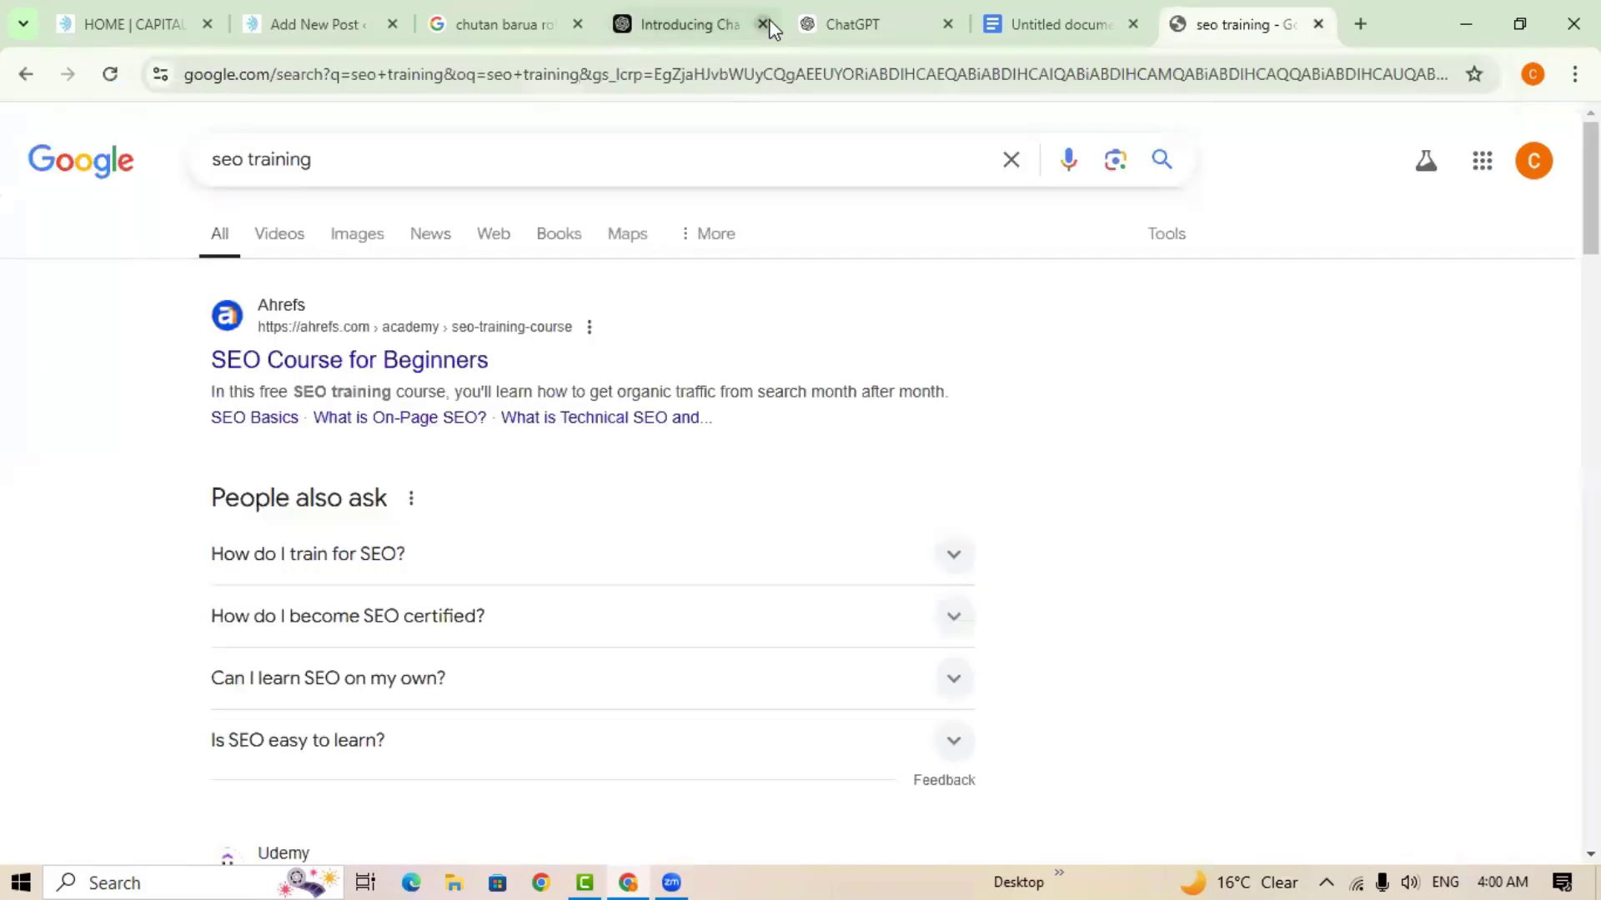
Open the Semrush Academy SEO courses page from the search results and copy its address for use as an outbound link.
{"action": "scroll", "coordinate": [581, 368], "scroll_direction": "down", "scroll_amount": 5}
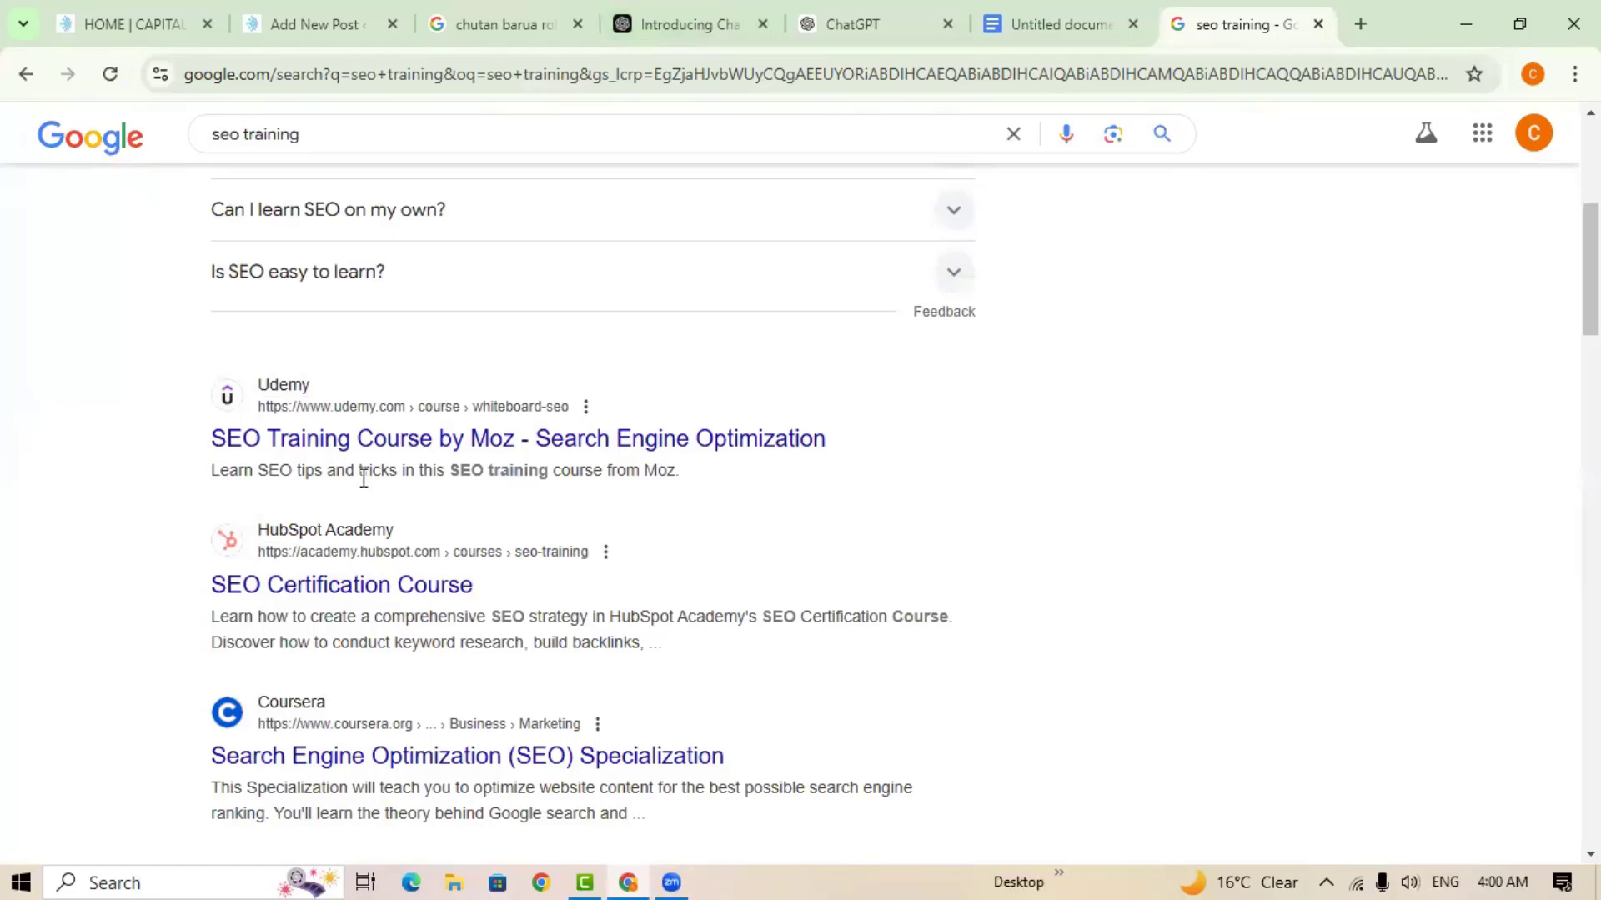
{"action": "scroll", "coordinate": [363, 477], "scroll_direction": "down", "scroll_amount": 4}
{"action": "scroll", "coordinate": [361, 466], "scroll_direction": "up", "scroll_amount": 3}
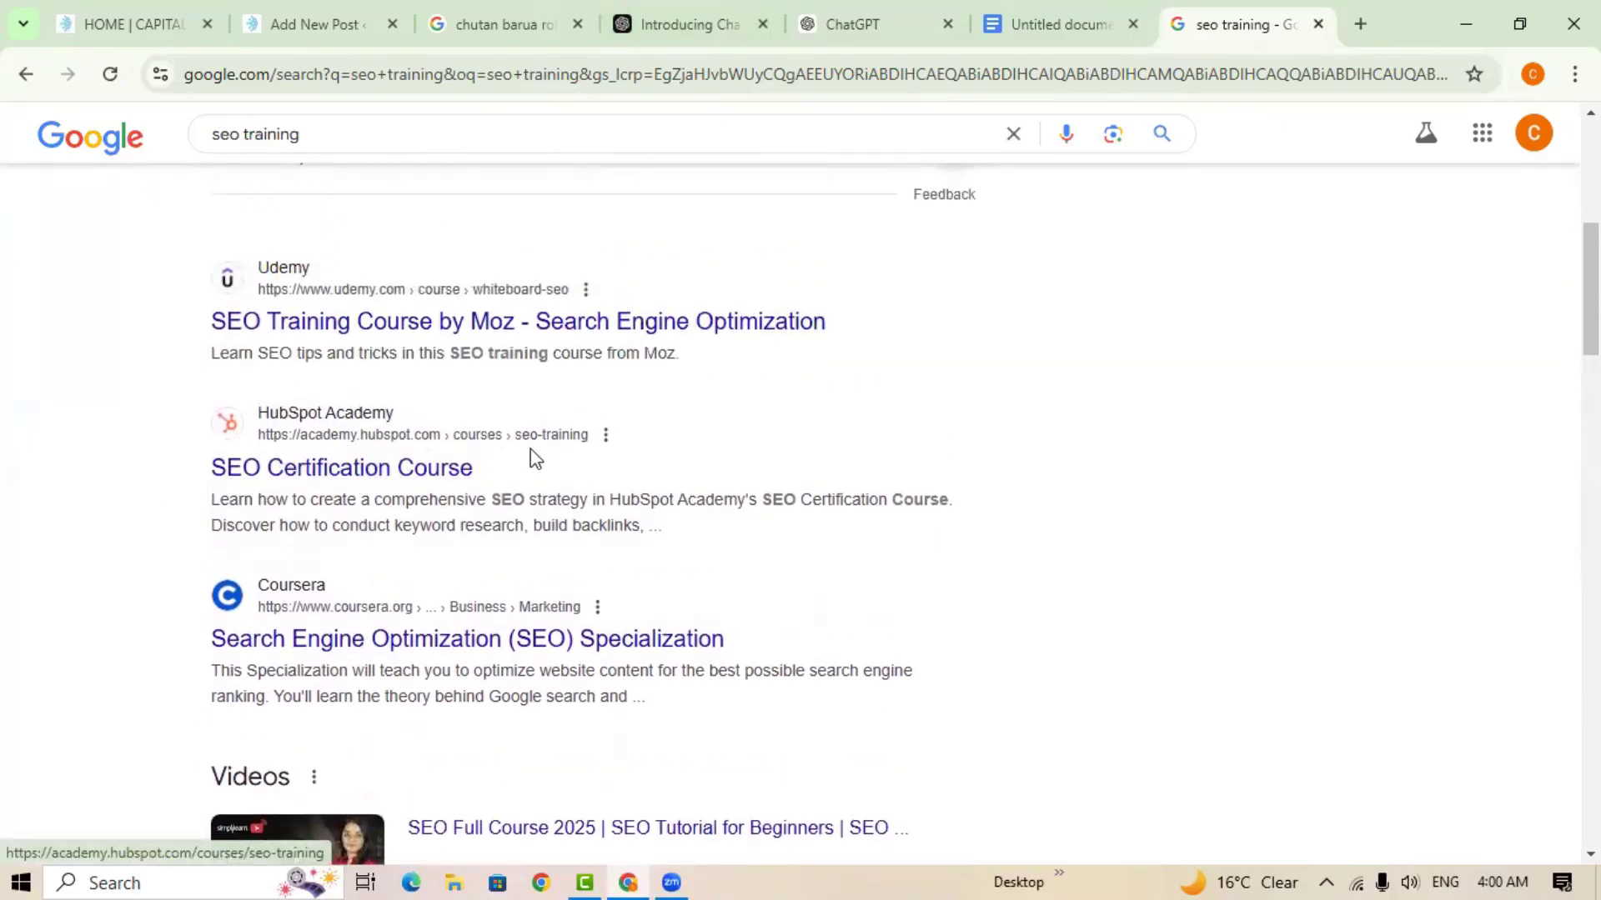
{"action": "scroll", "coordinate": [342, 467], "scroll_direction": "down", "scroll_amount": 2}
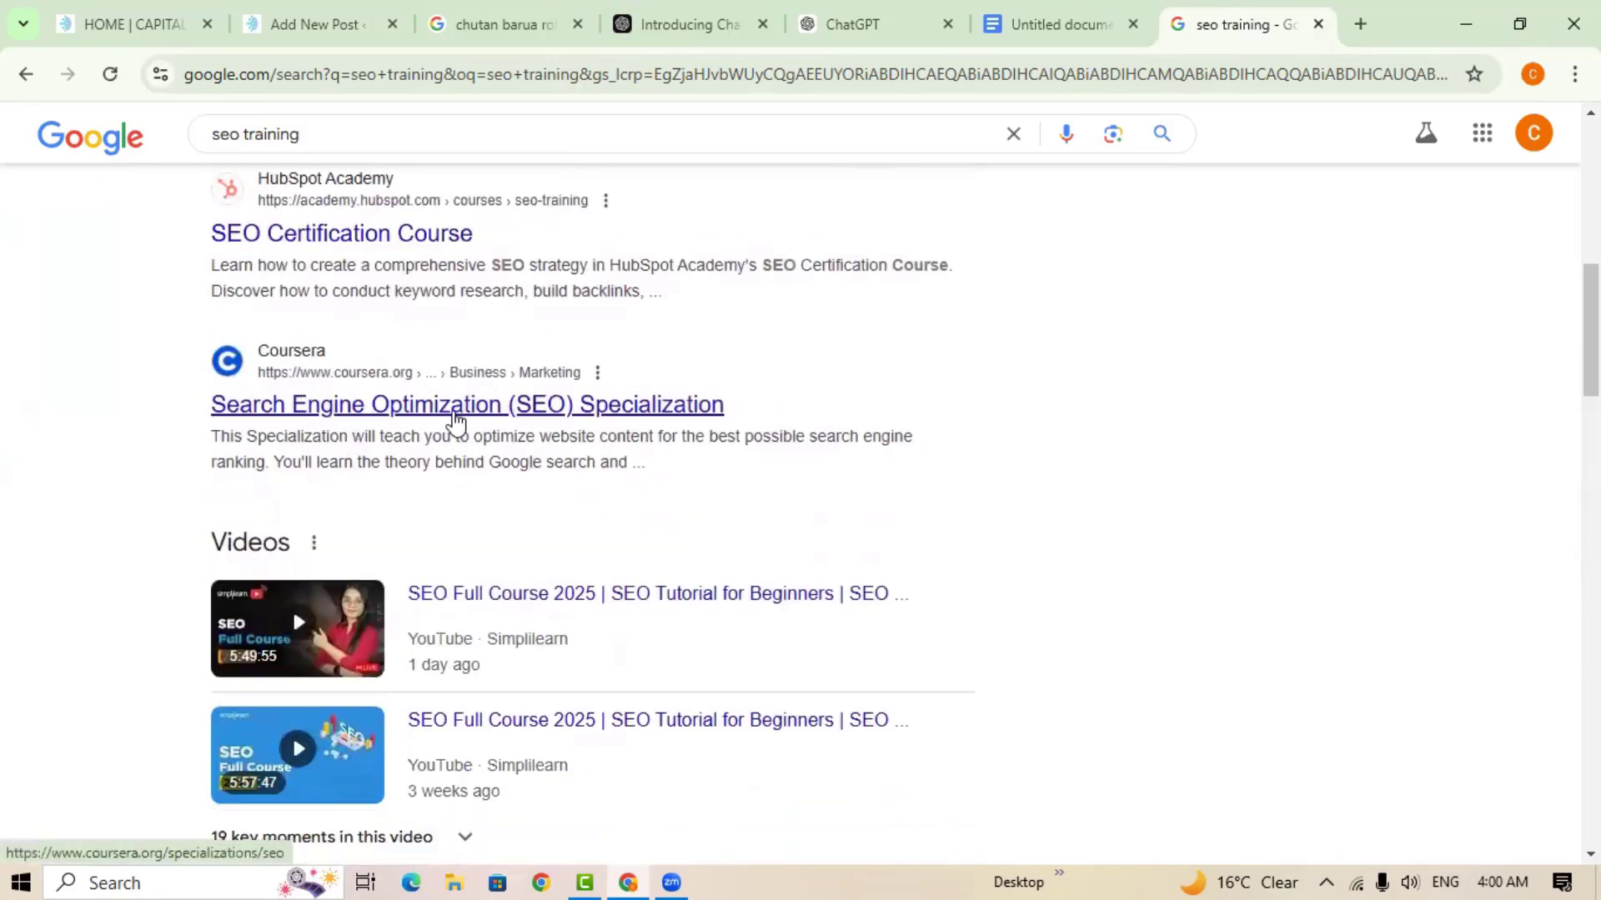
{"action": "scroll", "coordinate": [456, 421], "scroll_direction": "down", "scroll_amount": 6}
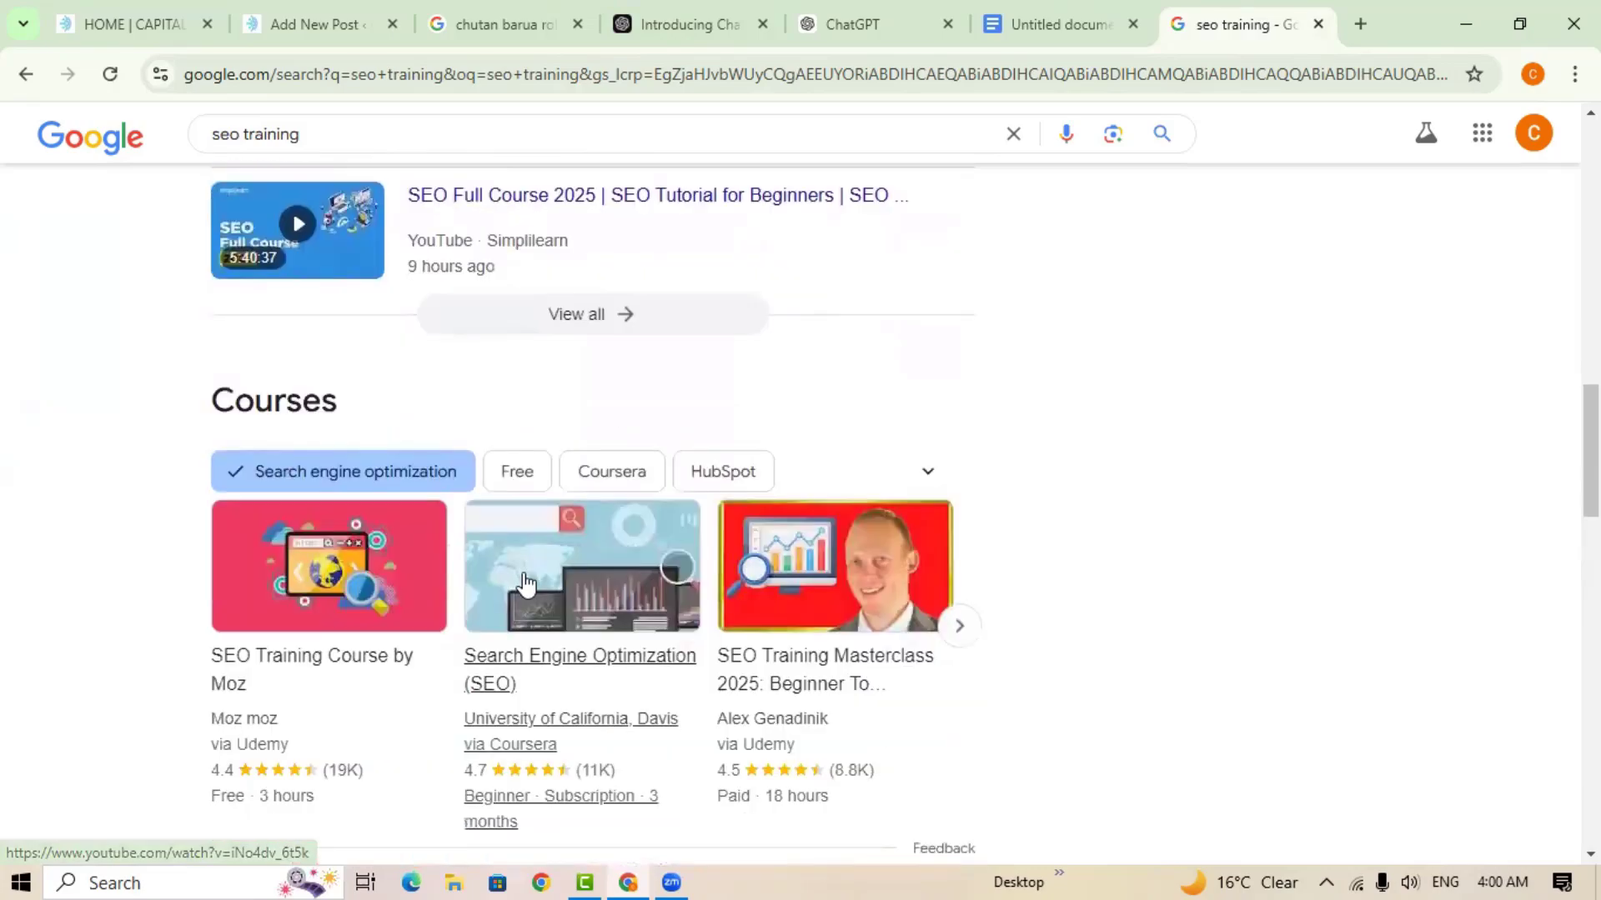
{"action": "scroll", "coordinate": [524, 584], "scroll_direction": "down", "scroll_amount": 5}
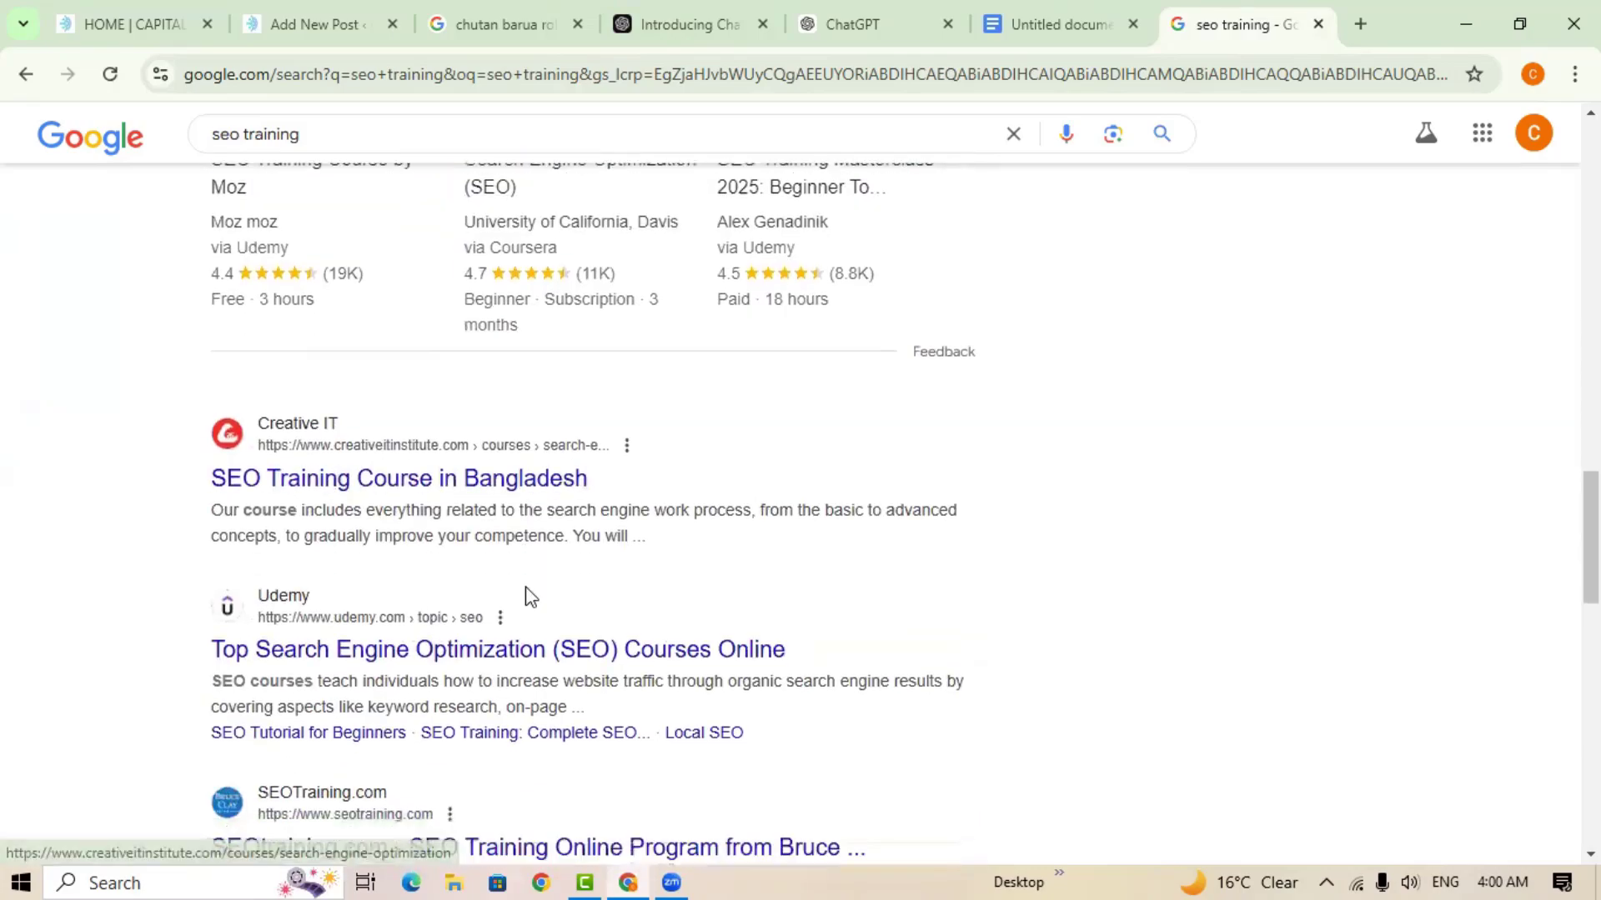
{"action": "scroll", "coordinate": [715, 600], "scroll_direction": "down", "scroll_amount": 8}
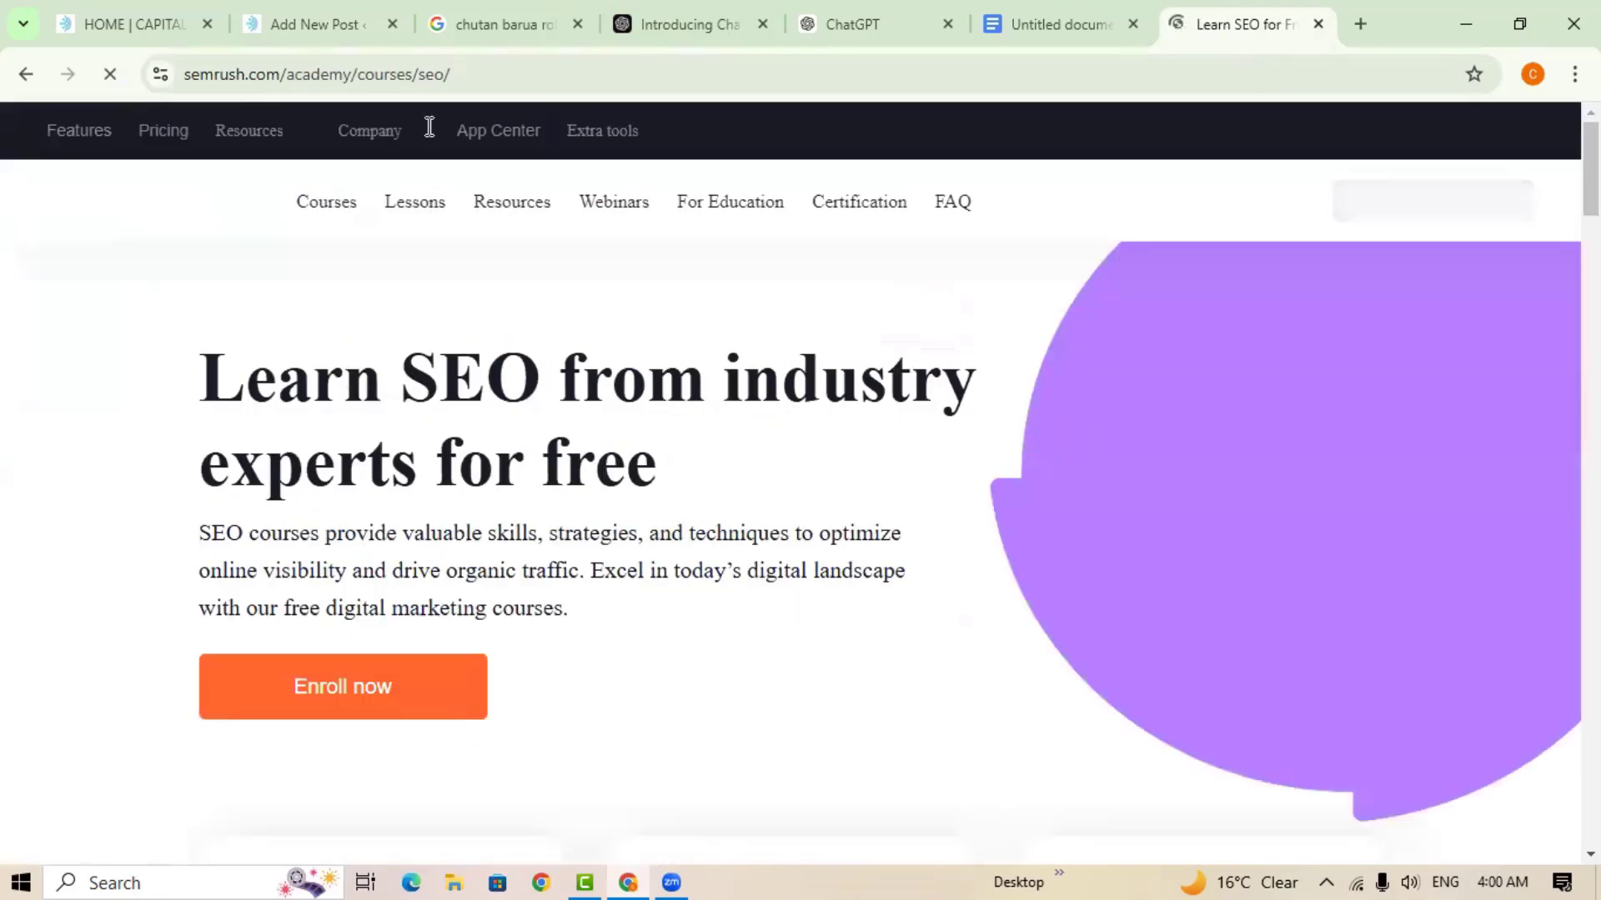
{"action": "left_click", "coordinate": [483, 75]}
{"action": "key", "text": "ctrl+c"}
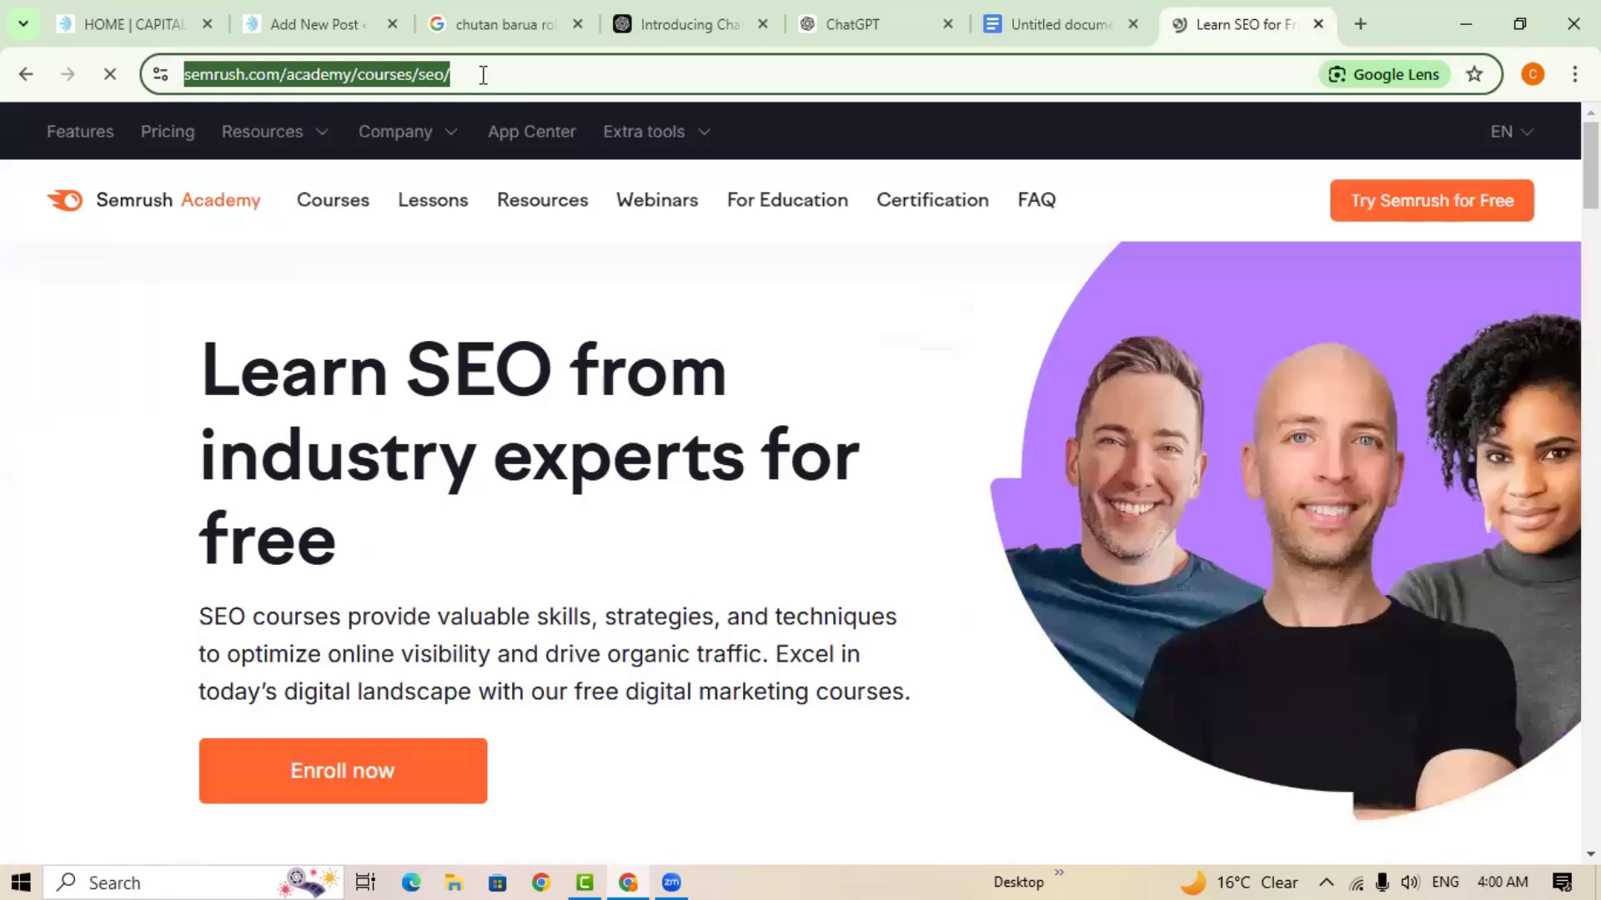
{"action": "left_click", "coordinate": [305, 17]}
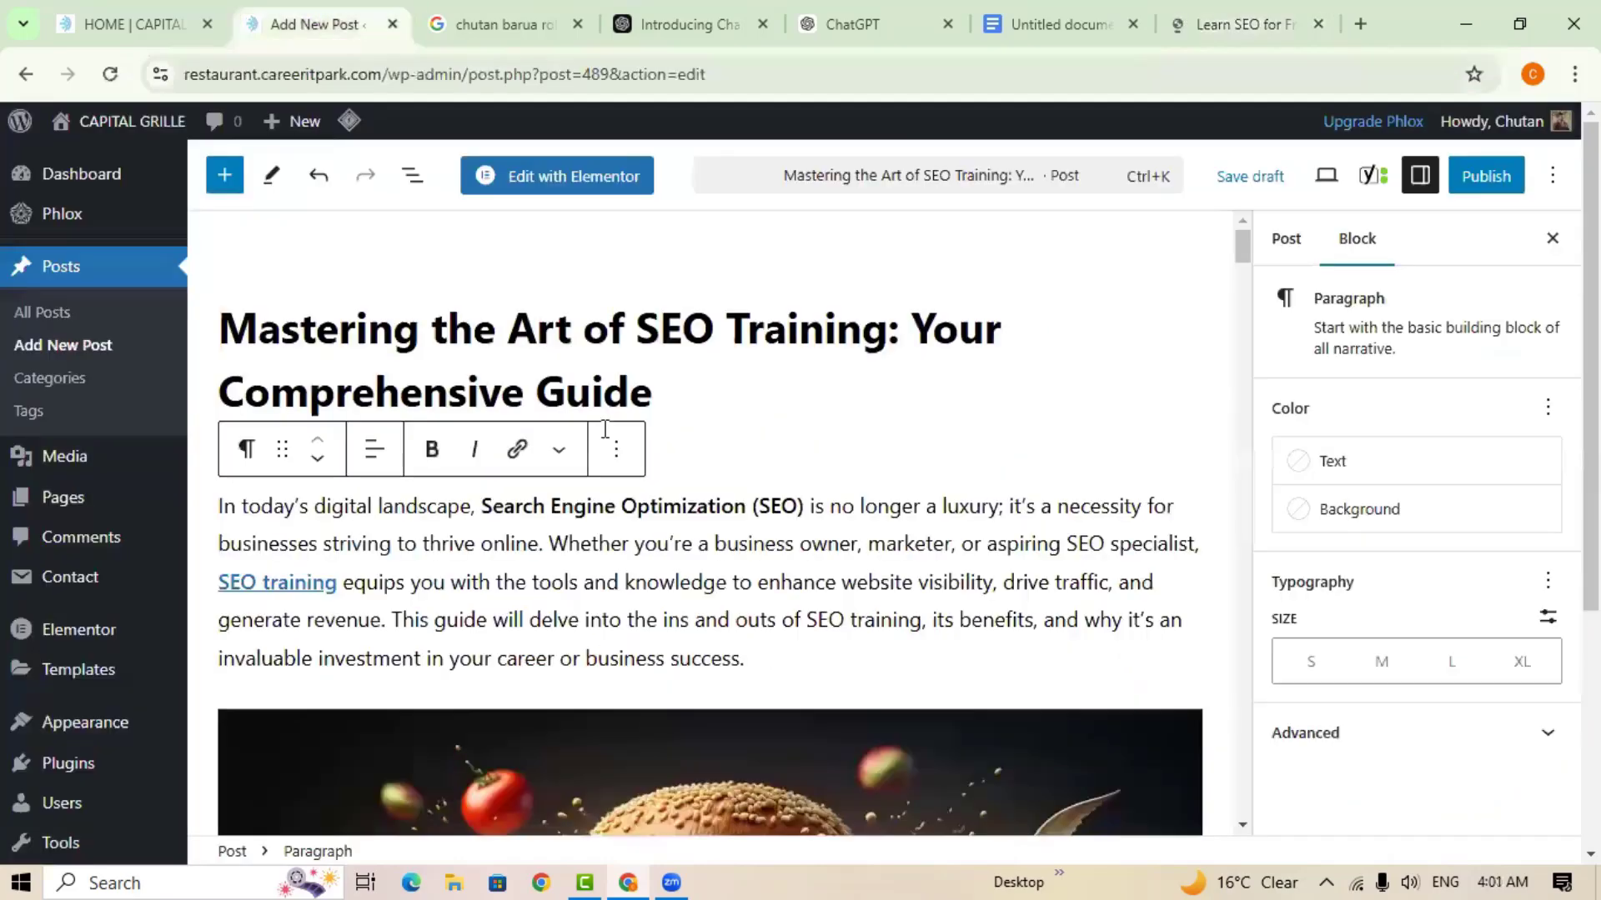
{"action": "scroll", "coordinate": [740, 567], "scroll_direction": "down", "scroll_amount": 10}
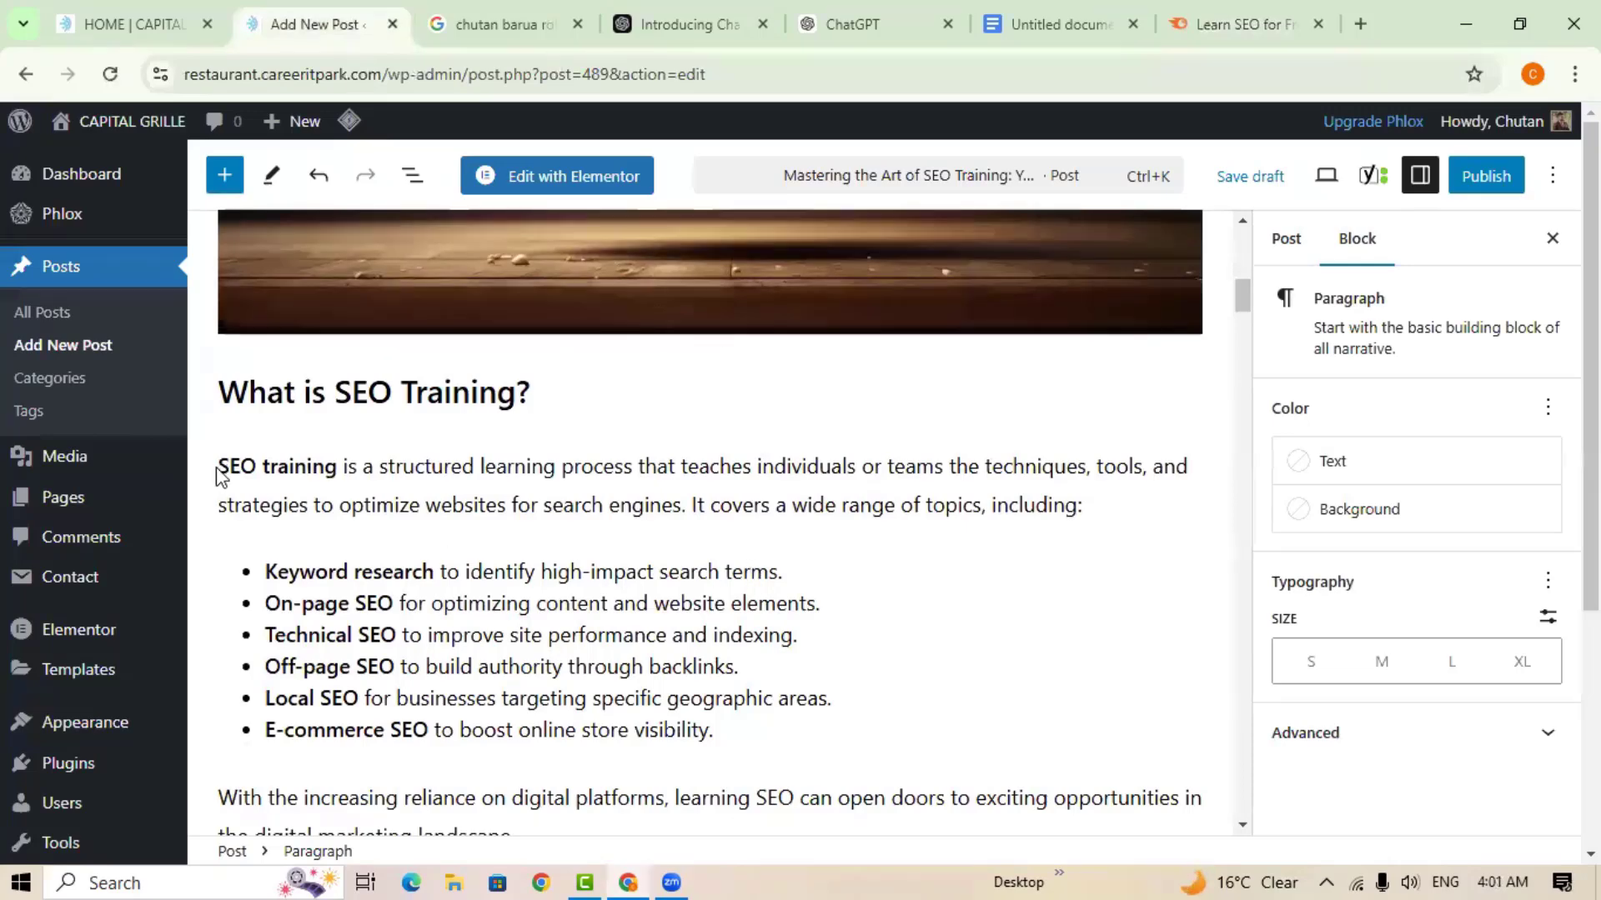
{"action": "mouse_move", "coordinate": [216, 468]}
{"action": "left_mouse_down"}
{"action": "mouse_move", "coordinate": [318, 467]}
{"action": "mouse_move", "coordinate": [217, 468]}
{"action": "left_mouse_up"}
{"action": "left_click", "coordinate": [517, 409]}
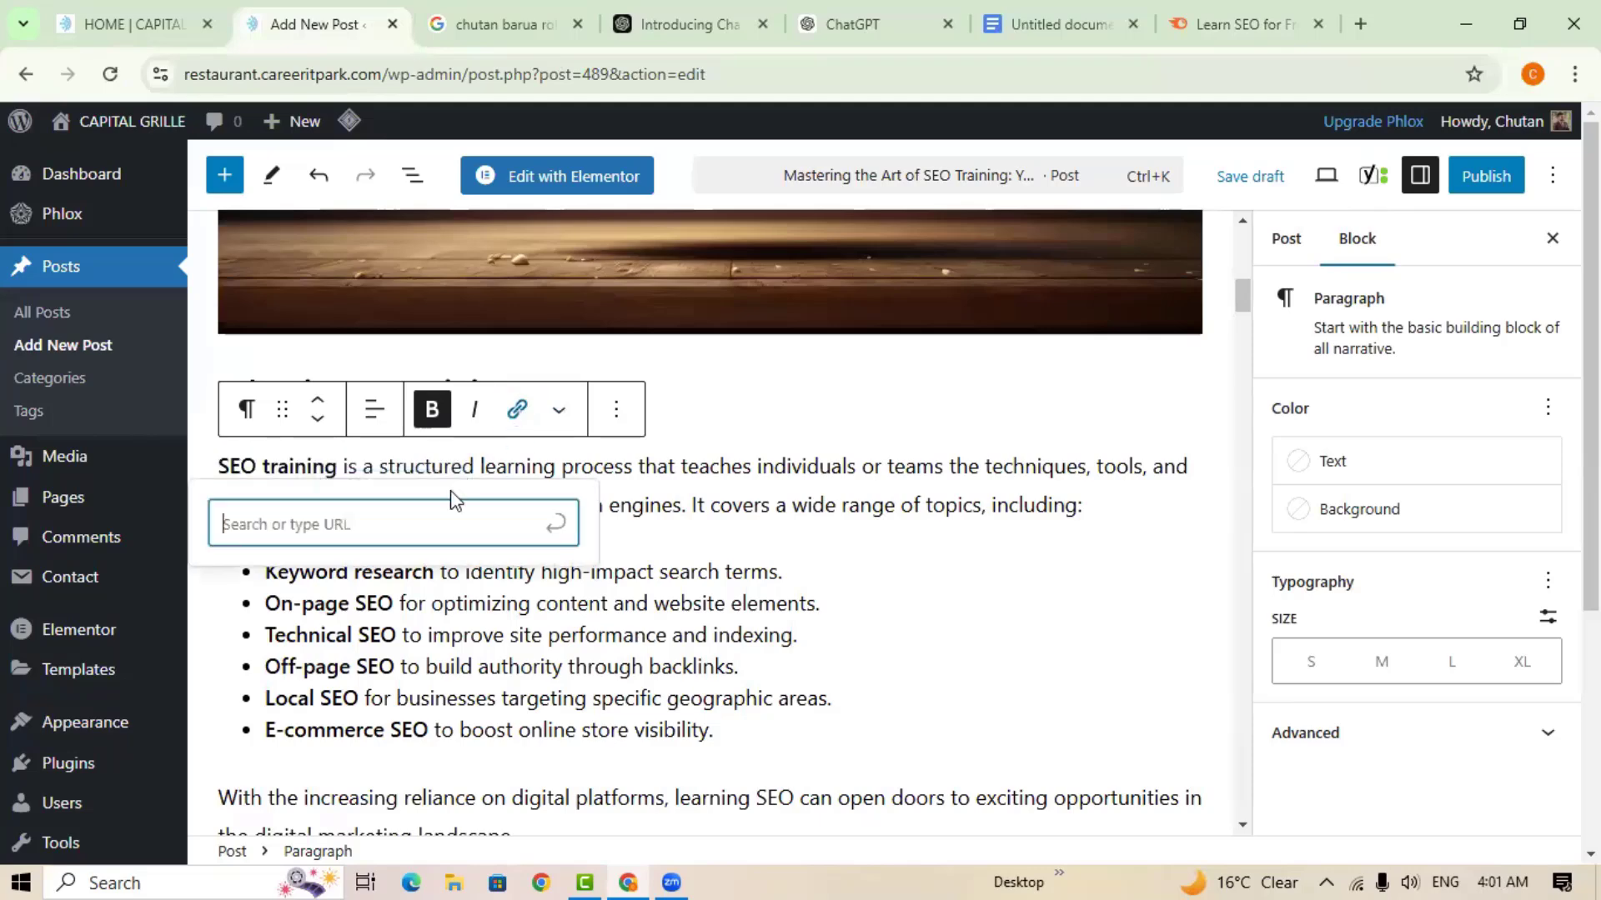
{"action": "key", "text": "ctrl+v"}
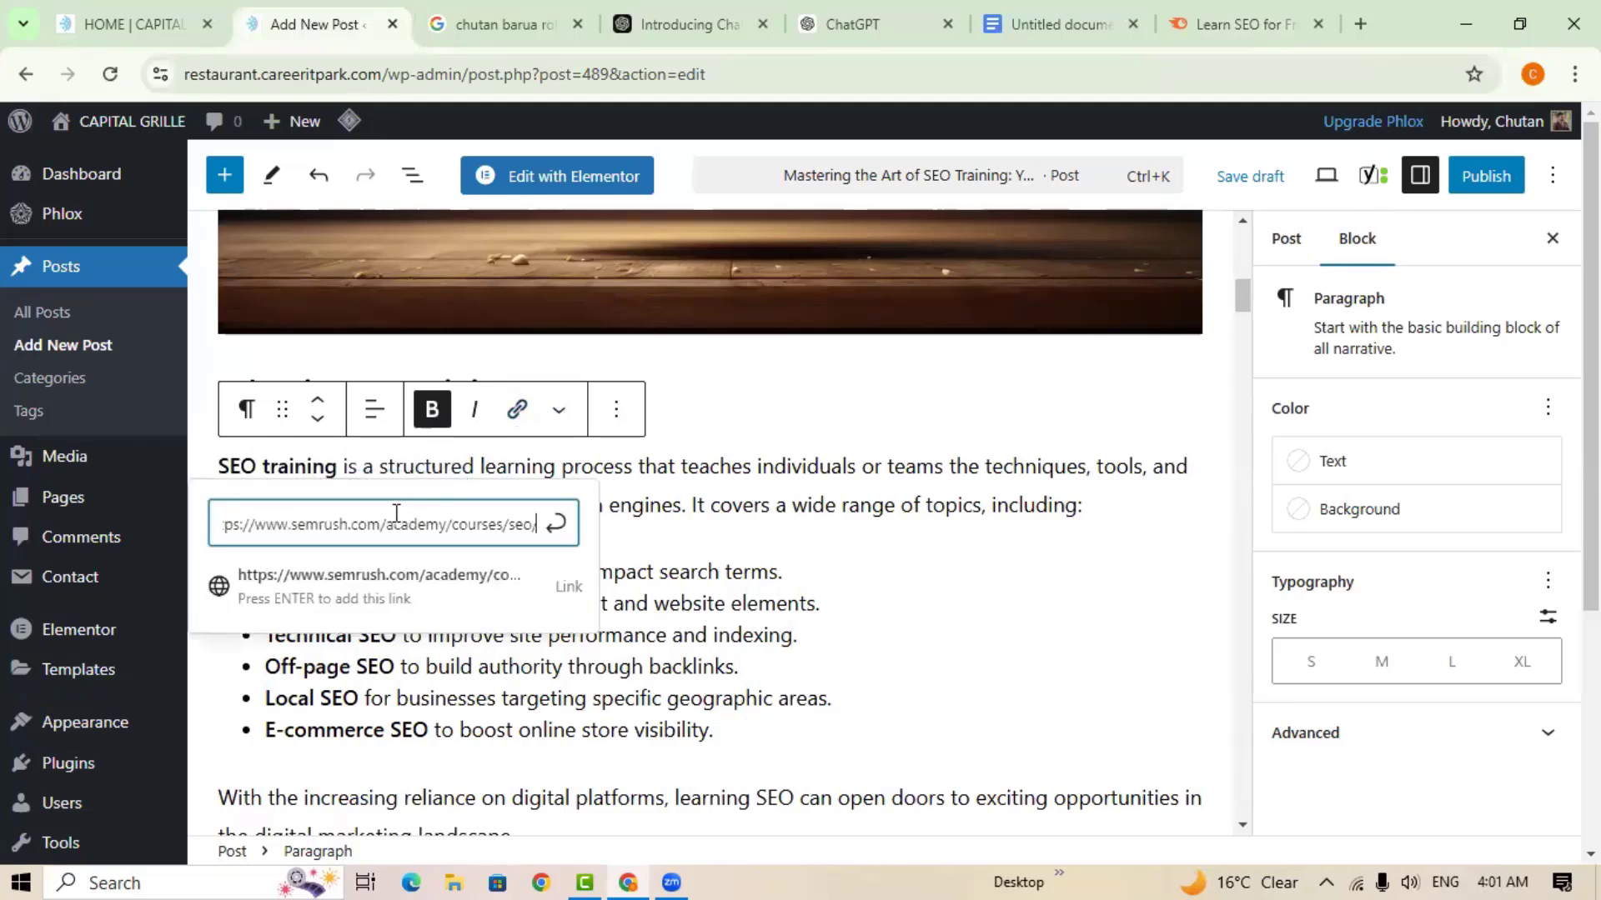
{"action": "left_click", "coordinate": [554, 525]}
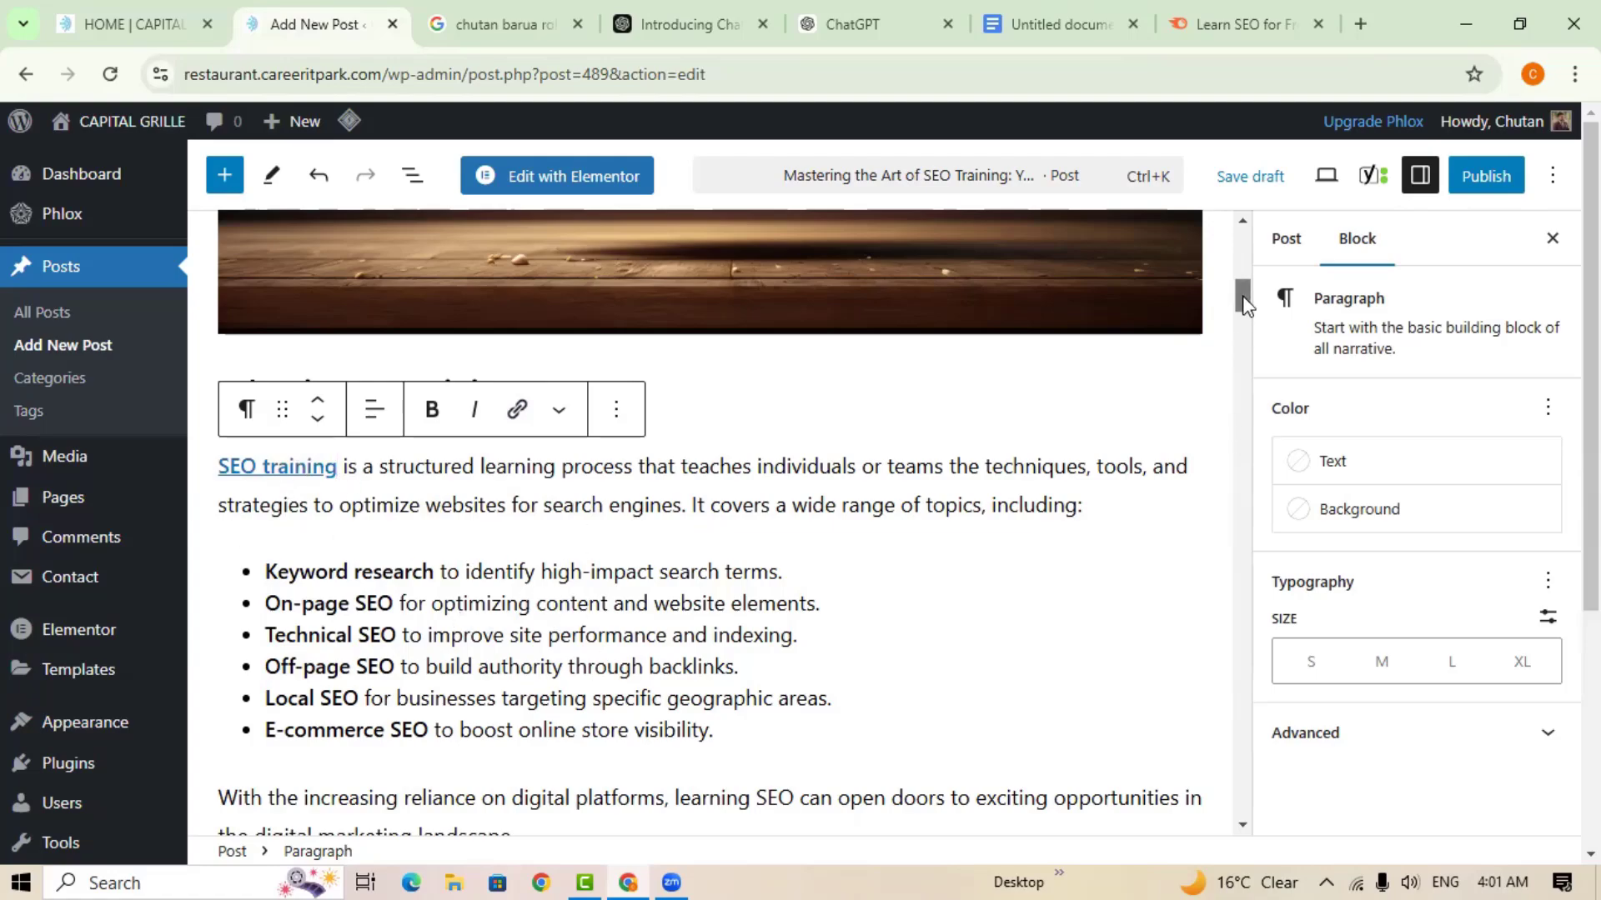
Check the Yoast SEO analysis for the outbound links result.
{"action": "left_click_drag", "start_coordinate": [1242, 298], "coordinate": [1237, 623]}
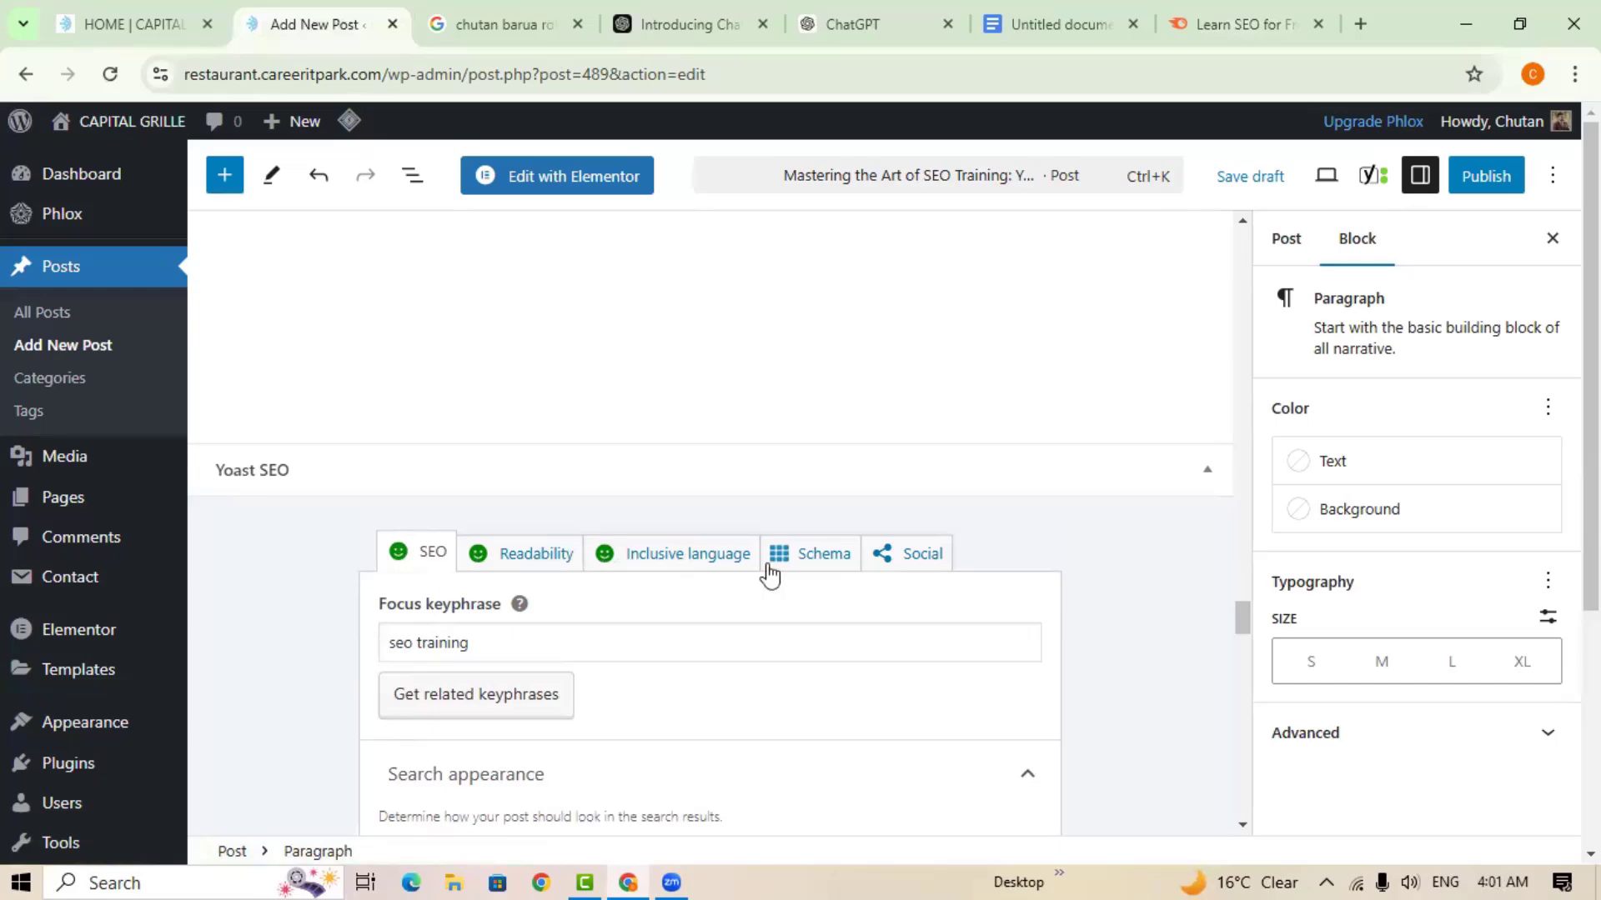
{"action": "left_click_drag", "start_coordinate": [1242, 618], "coordinate": [1253, 717]}
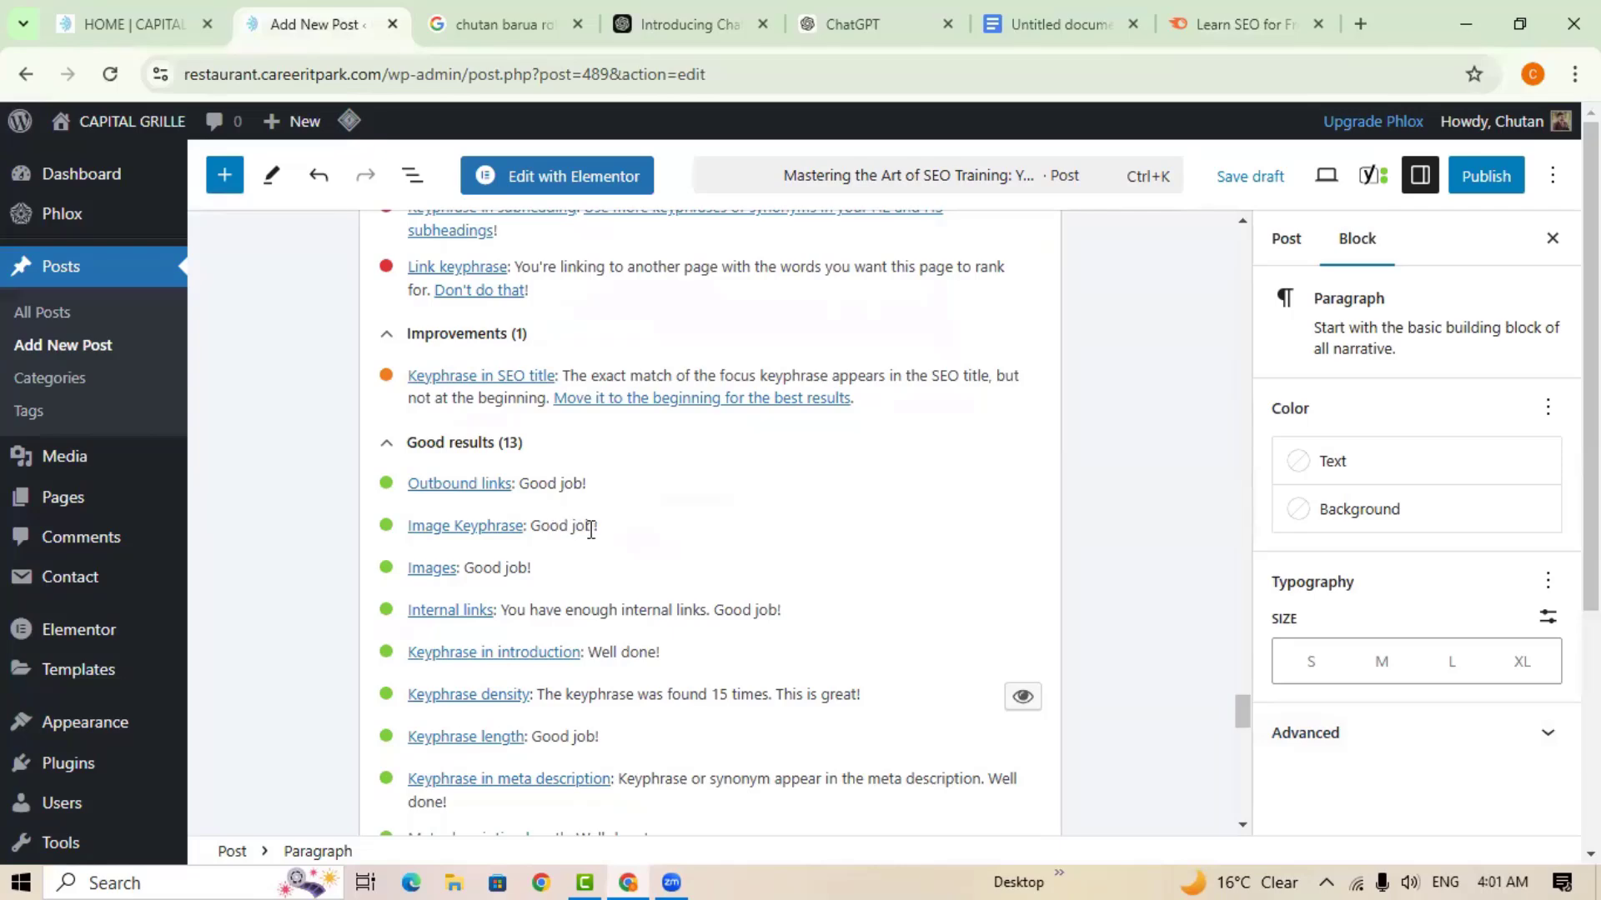
Set the "Why is SEO Training Important?" heading in the post to Heading 2.
{"action": "scroll", "coordinate": [592, 533], "scroll_direction": "up", "scroll_amount": 1}
{"action": "scroll", "coordinate": [600, 556], "scroll_direction": "up", "scroll_amount": 1}
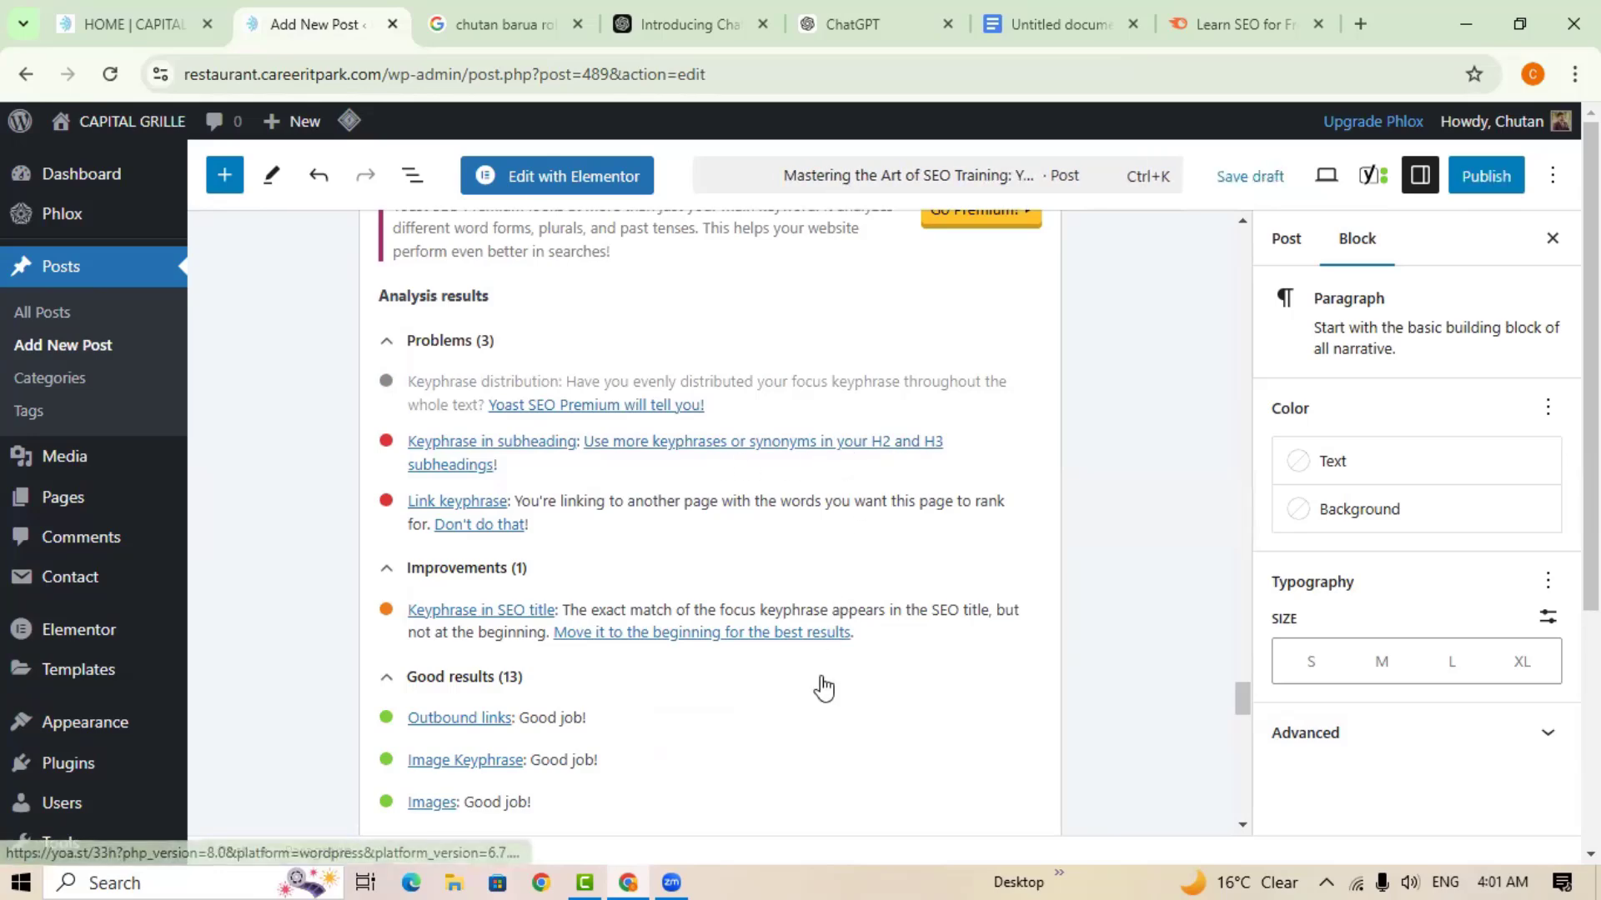
{"action": "scroll", "coordinate": [979, 702], "scroll_direction": "up", "scroll_amount": 9}
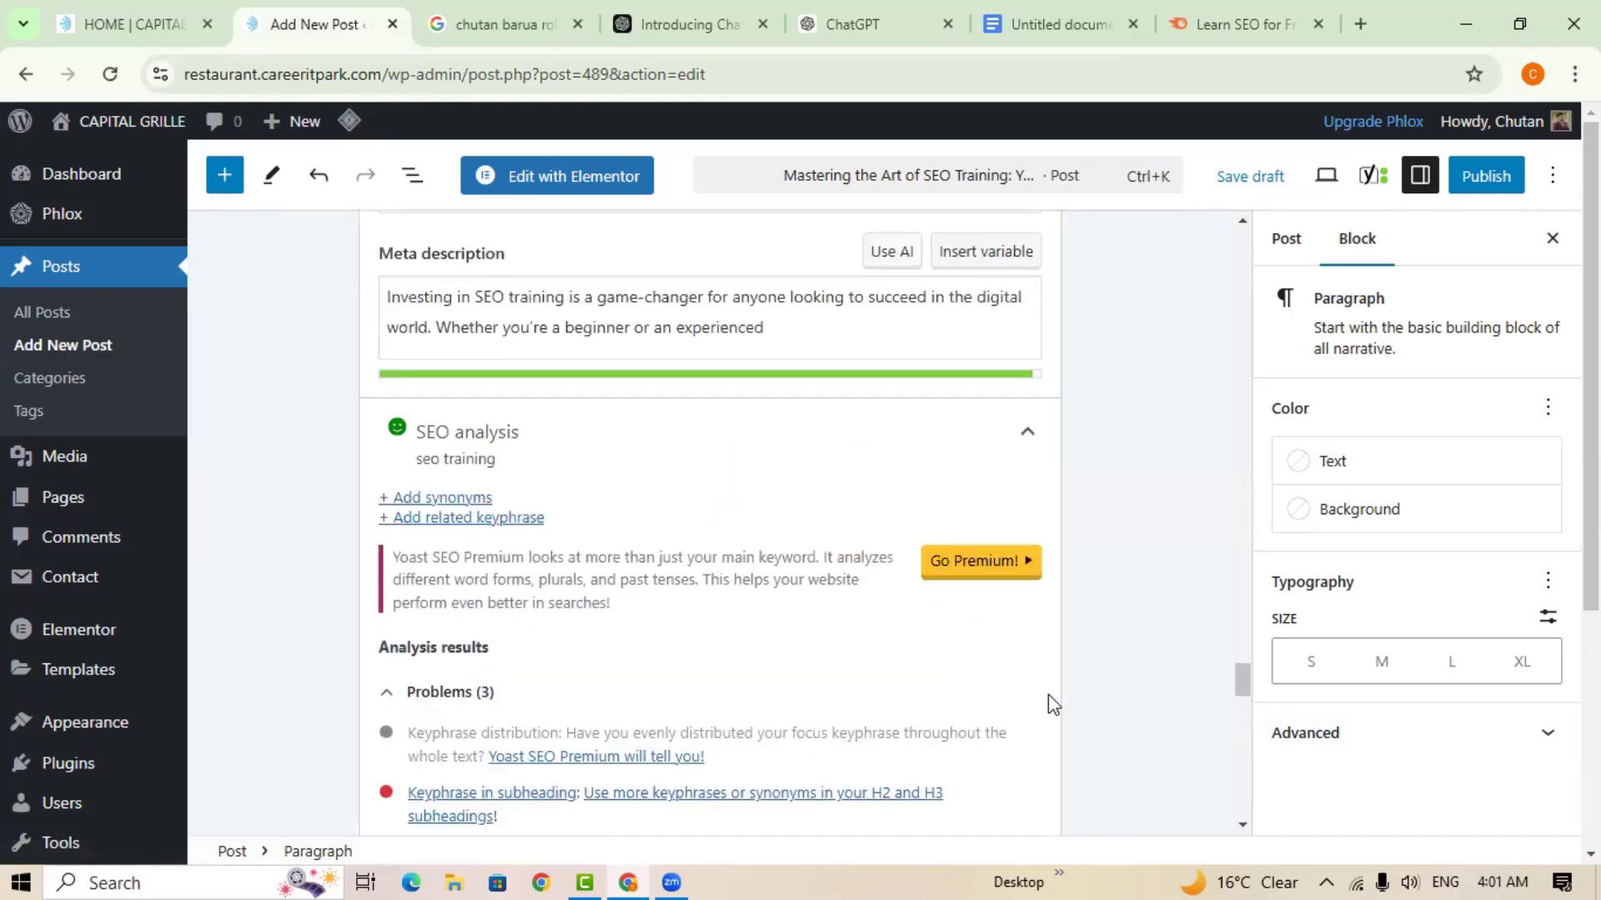
{"action": "scroll", "coordinate": [1060, 676], "scroll_direction": "up", "scroll_amount": 15}
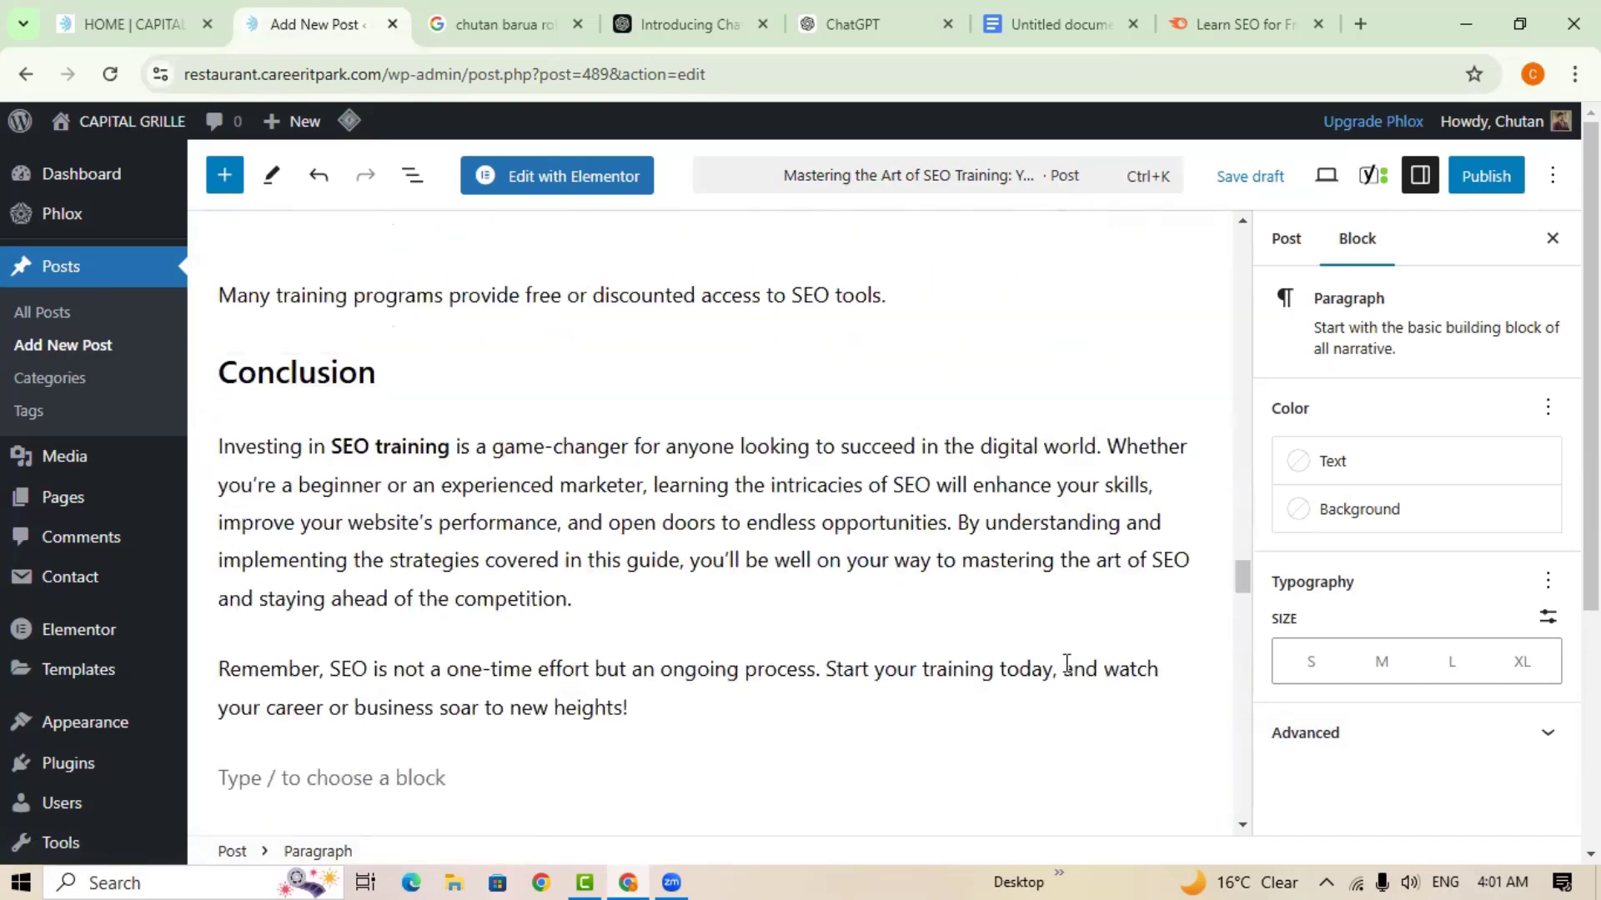
{"action": "scroll", "coordinate": [1084, 567], "scroll_direction": "up", "scroll_amount": 20}
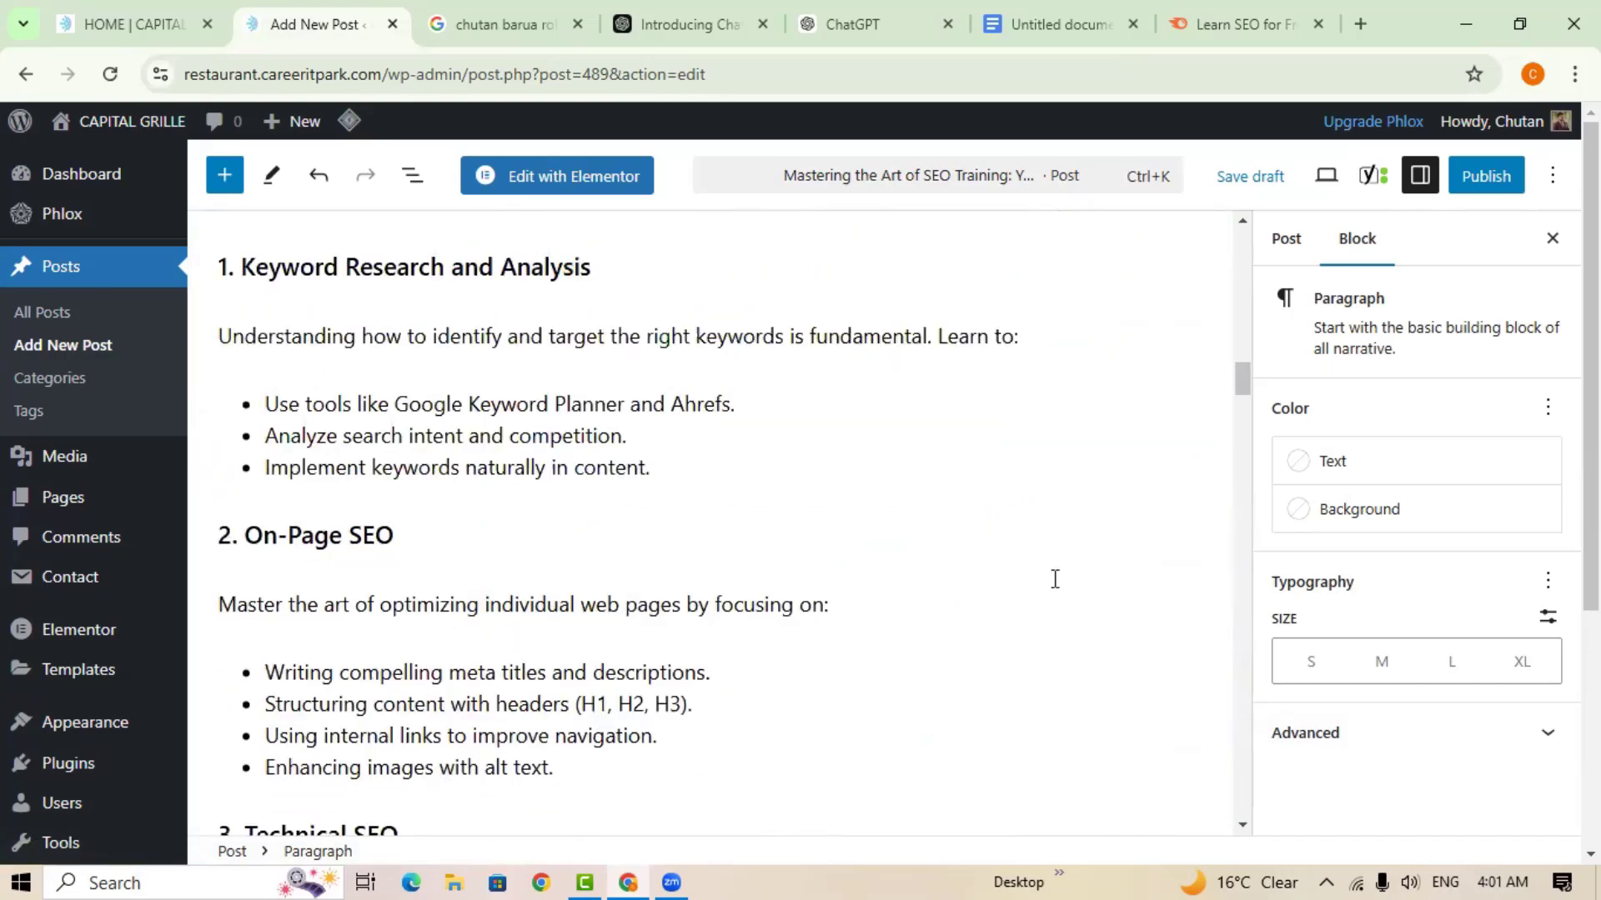
{"action": "scroll", "coordinate": [1033, 424], "scroll_direction": "up", "scroll_amount": 15}
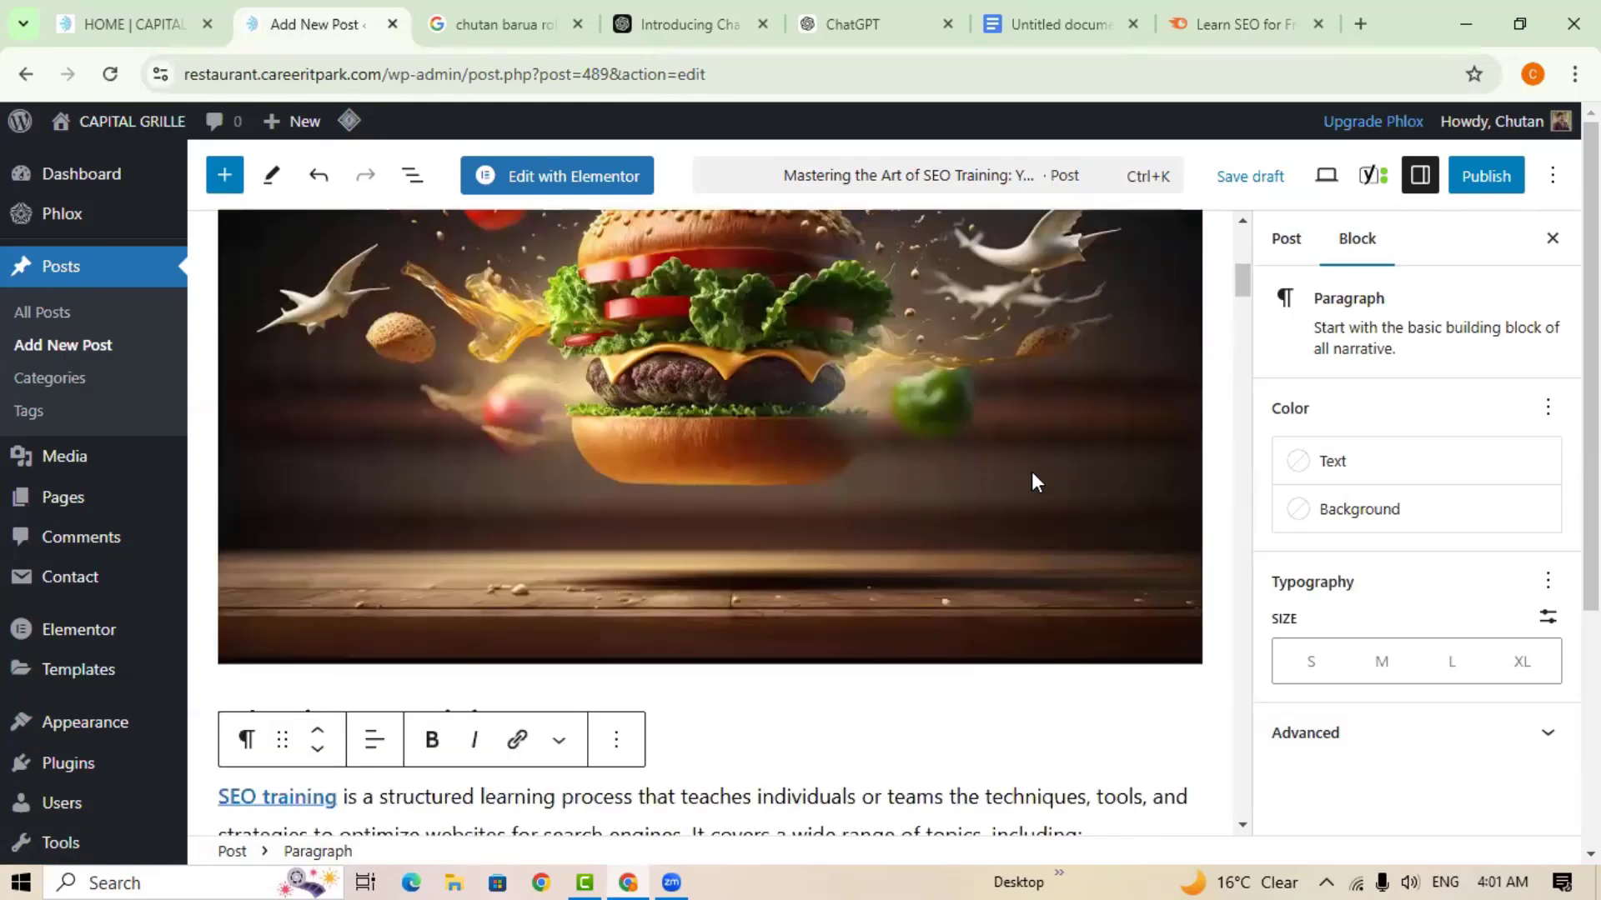
{"action": "scroll", "coordinate": [1032, 472], "scroll_direction": "down", "scroll_amount": 6}
{"action": "scroll", "coordinate": [1032, 471], "scroll_direction": "up", "scroll_amount": 1}
{"action": "triple_click", "coordinate": [337, 726]}
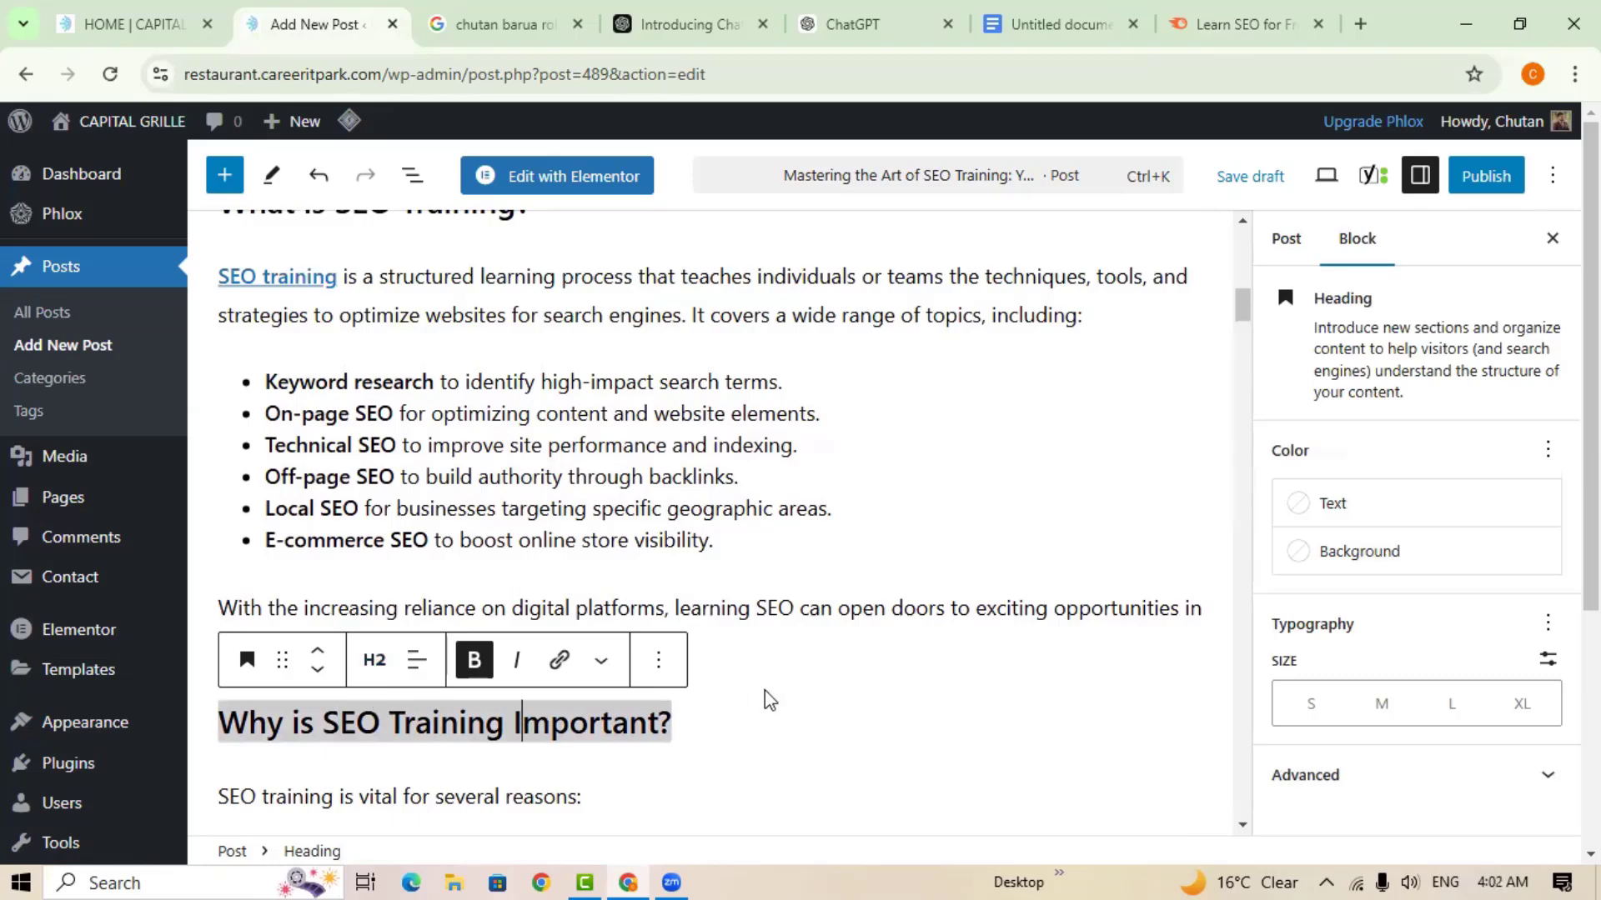
{"action": "scroll", "coordinate": [770, 700], "scroll_direction": "down", "scroll_amount": 3}
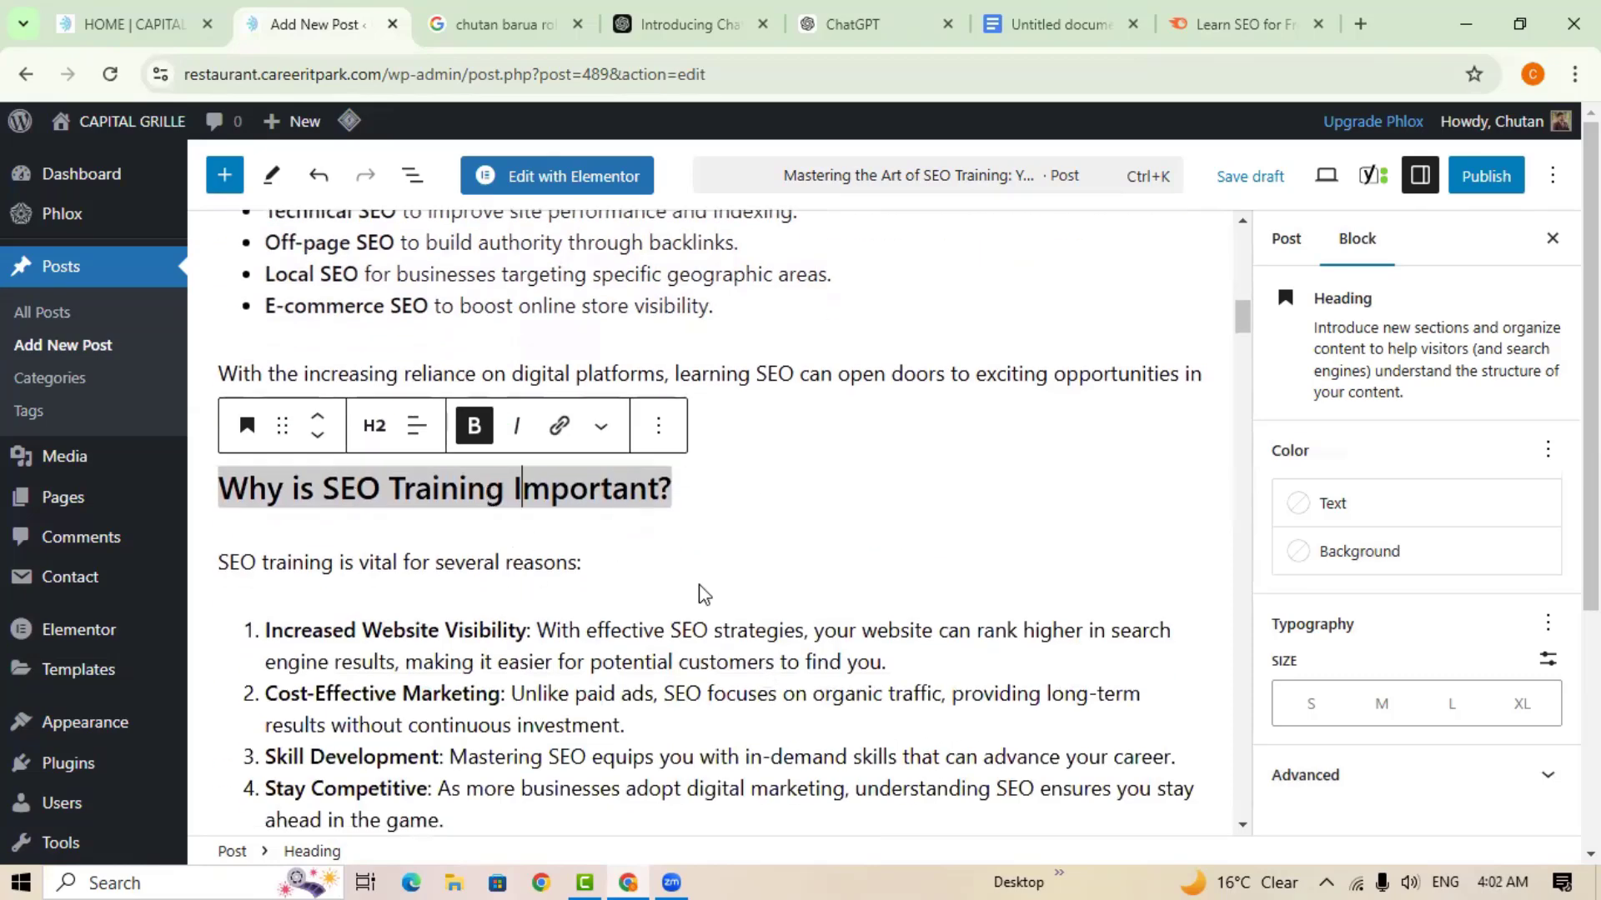
{"action": "scroll", "coordinate": [679, 593], "scroll_direction": "down", "scroll_amount": 5}
{"action": "scroll", "coordinate": [678, 588], "scroll_direction": "up", "scroll_amount": 4}
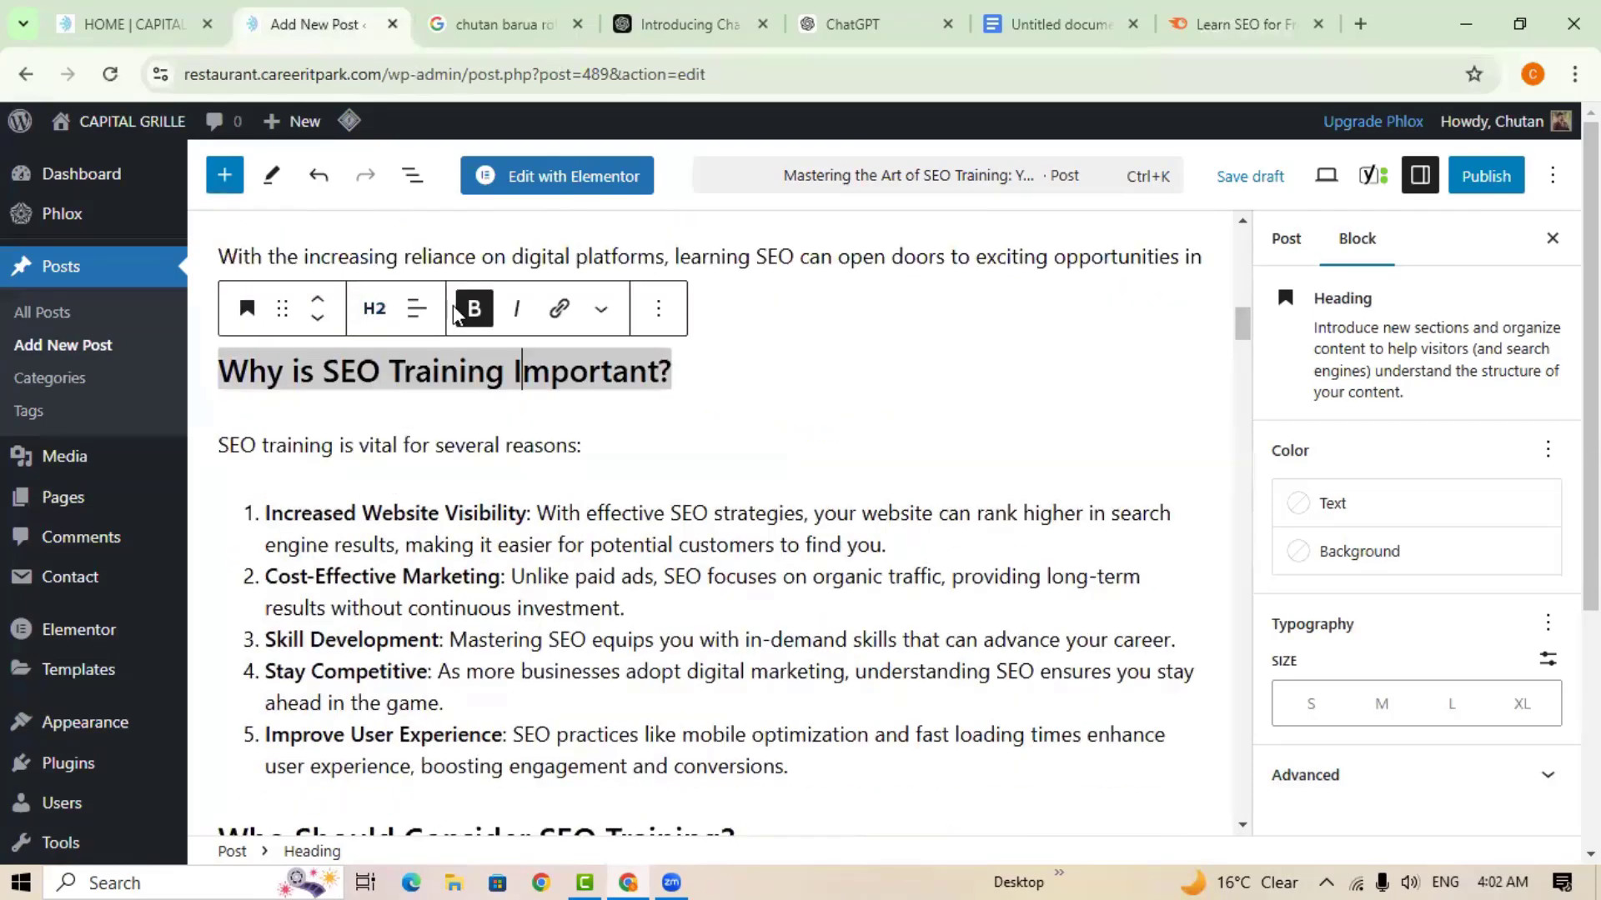
{"action": "left_click", "coordinate": [375, 309]}
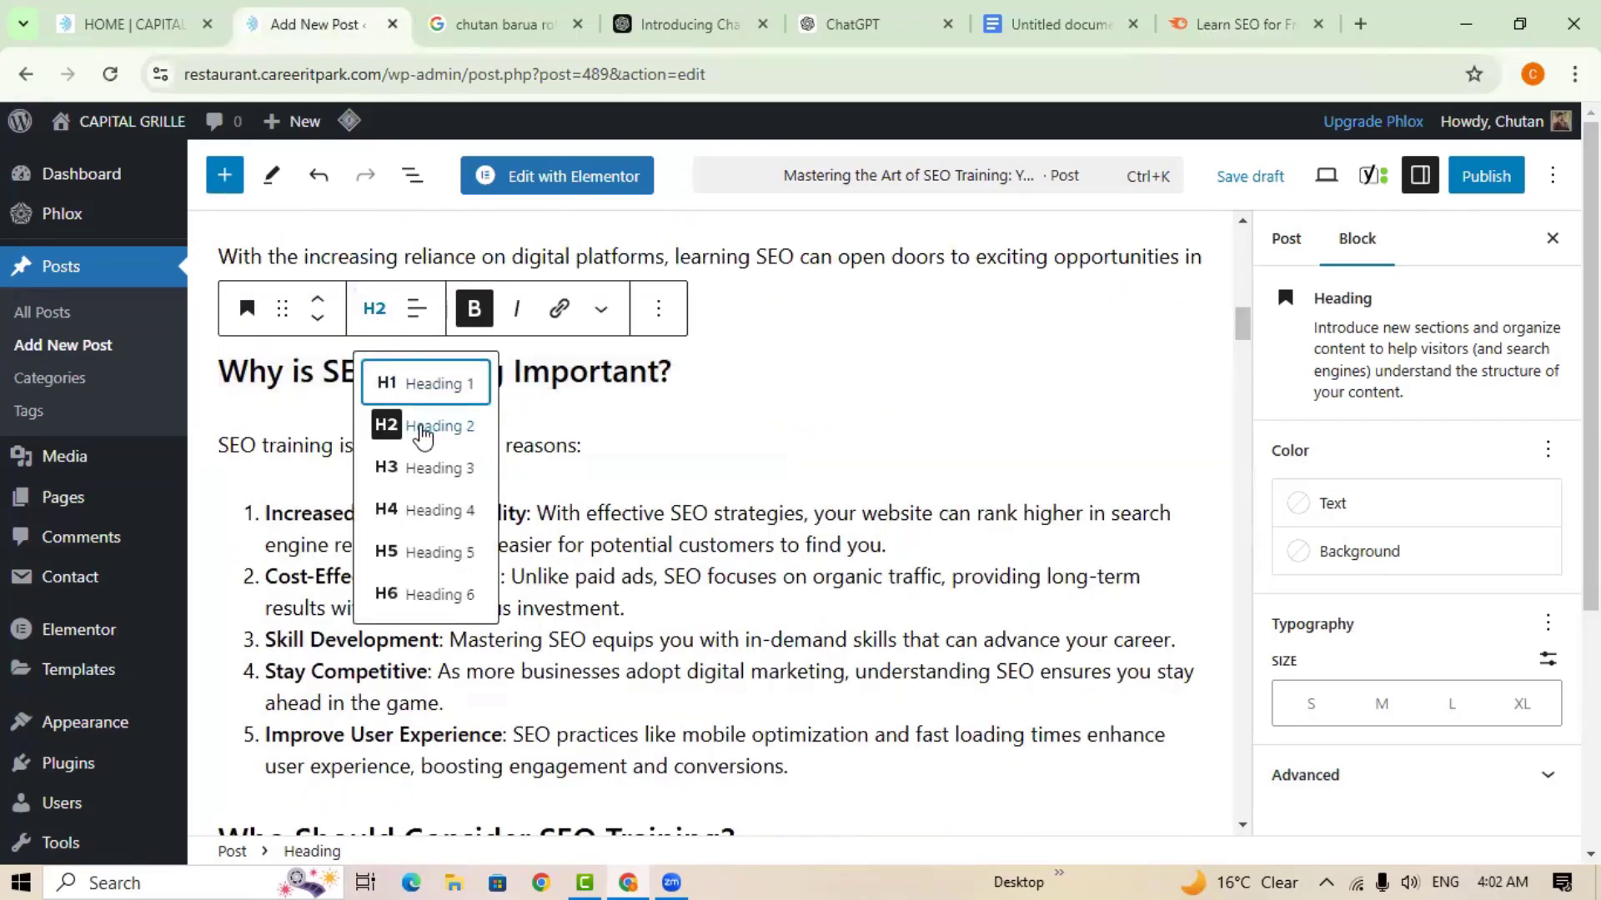
{"action": "left_click", "coordinate": [423, 434]}
Change the "Who Should Consider SEO Training?" heading to Heading 3.
{"action": "scroll", "coordinate": [471, 469], "scroll_direction": "down", "scroll_amount": 3}
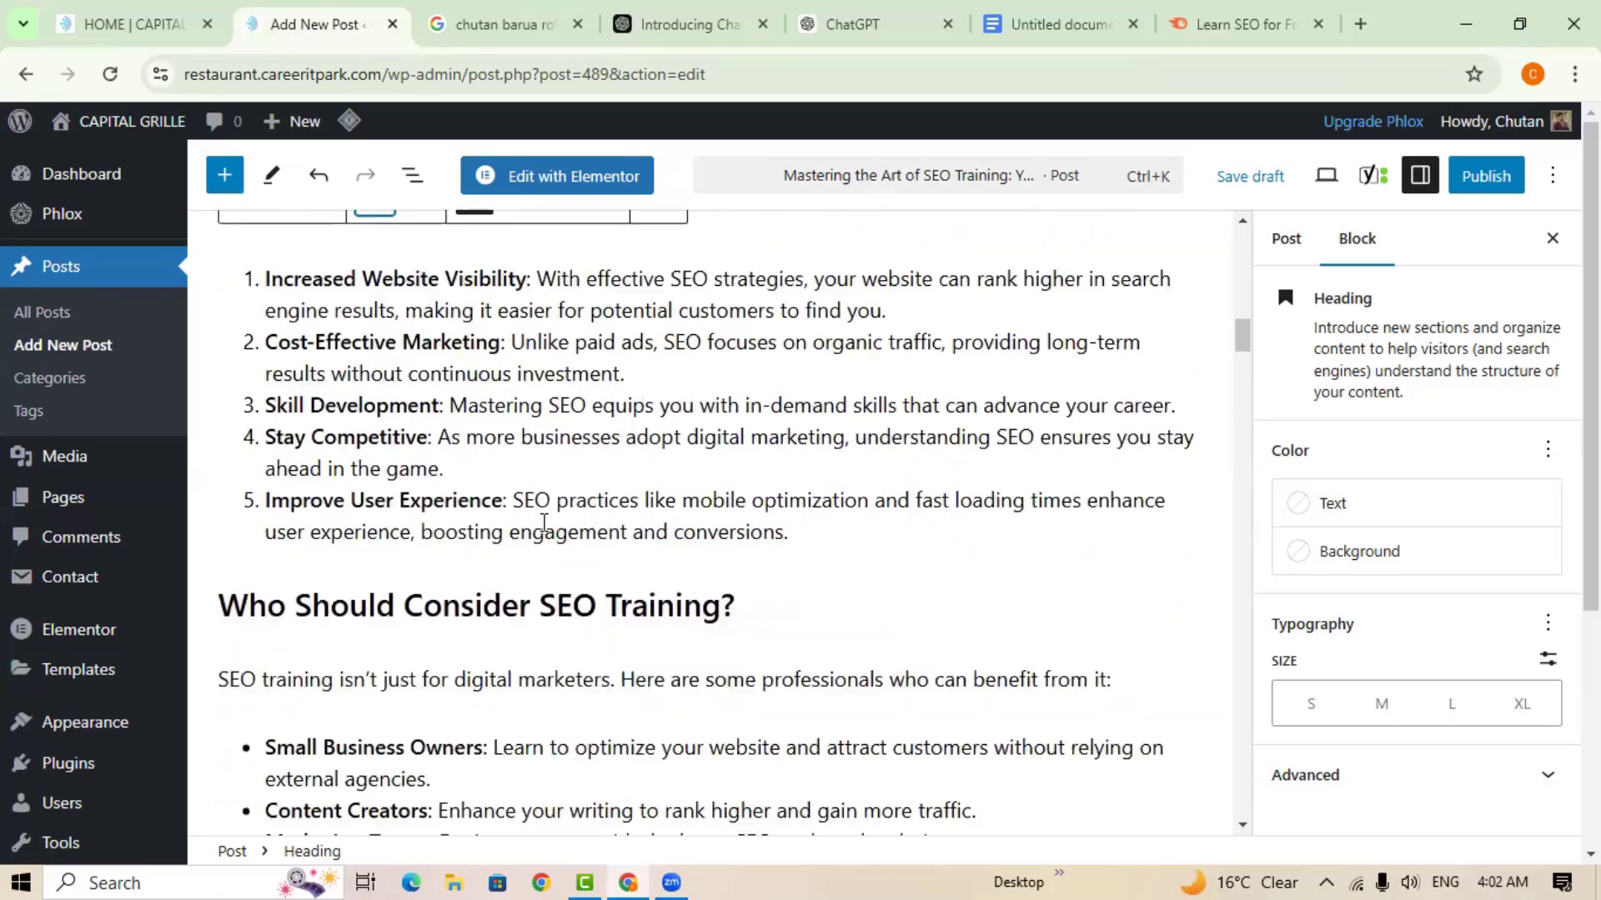
{"action": "triple_click", "coordinate": [457, 606]}
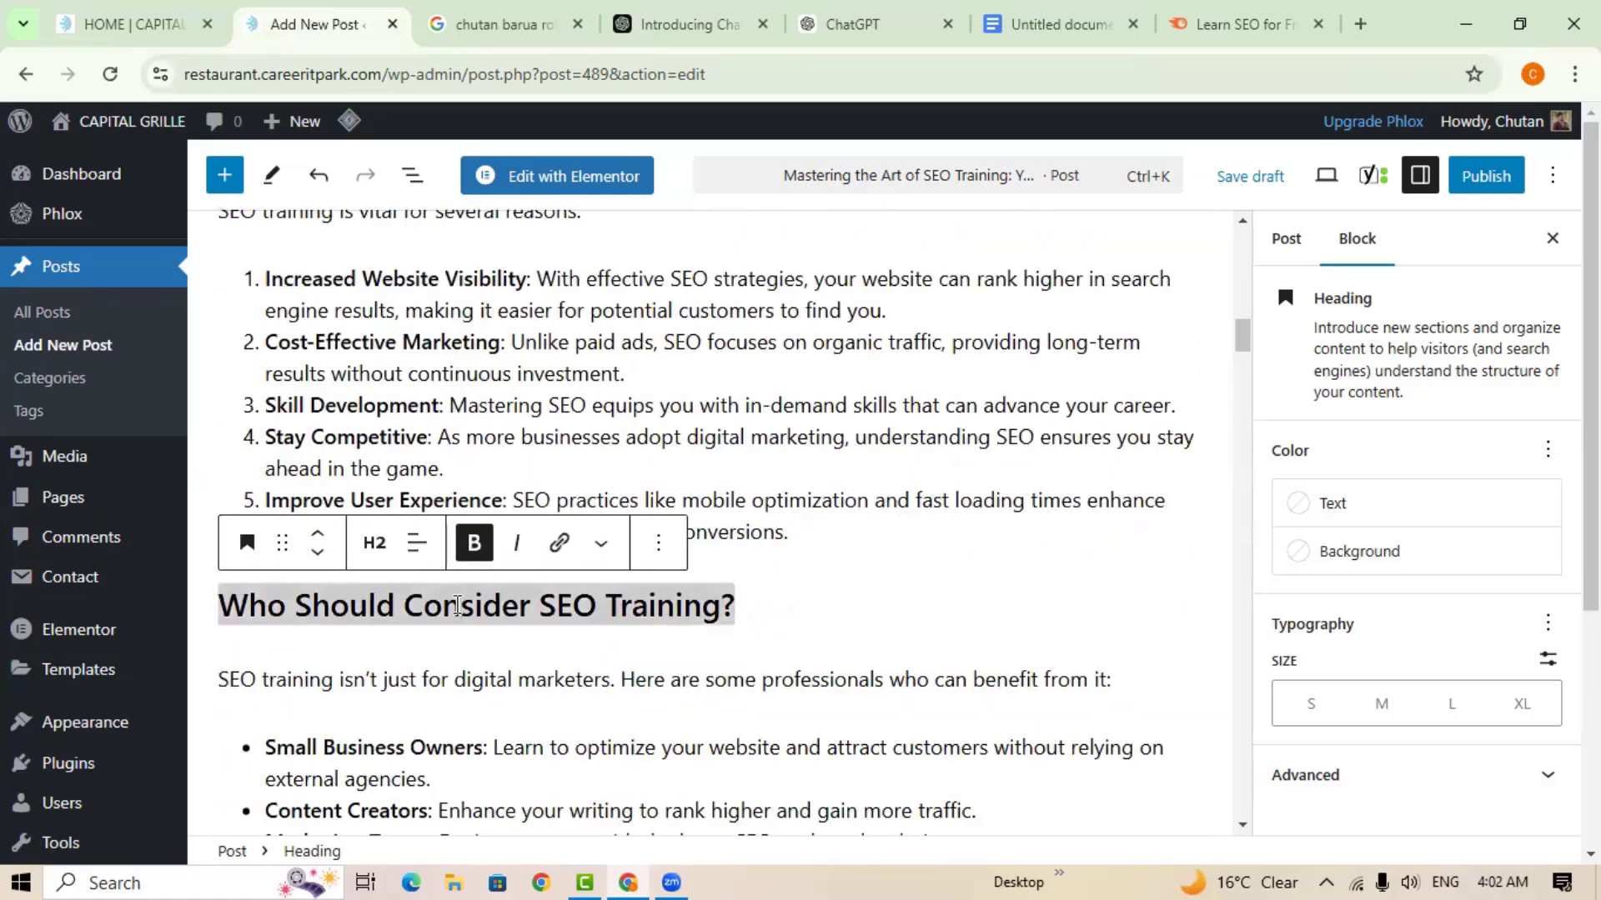
{"action": "left_click", "coordinate": [375, 543]}
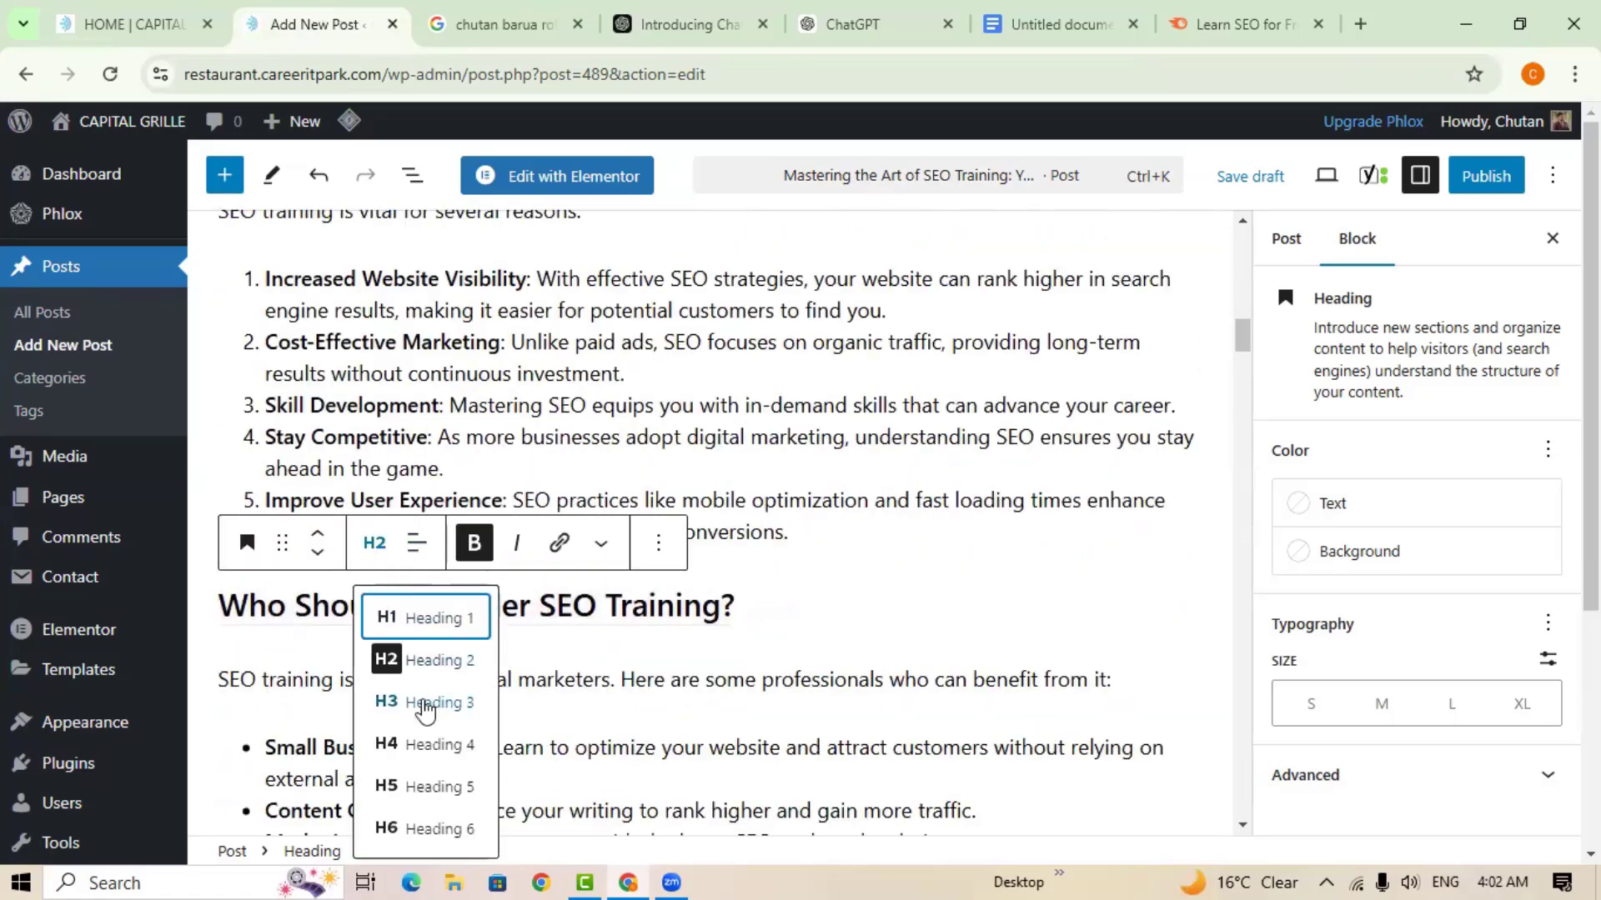
{"action": "left_click", "coordinate": [426, 705]}
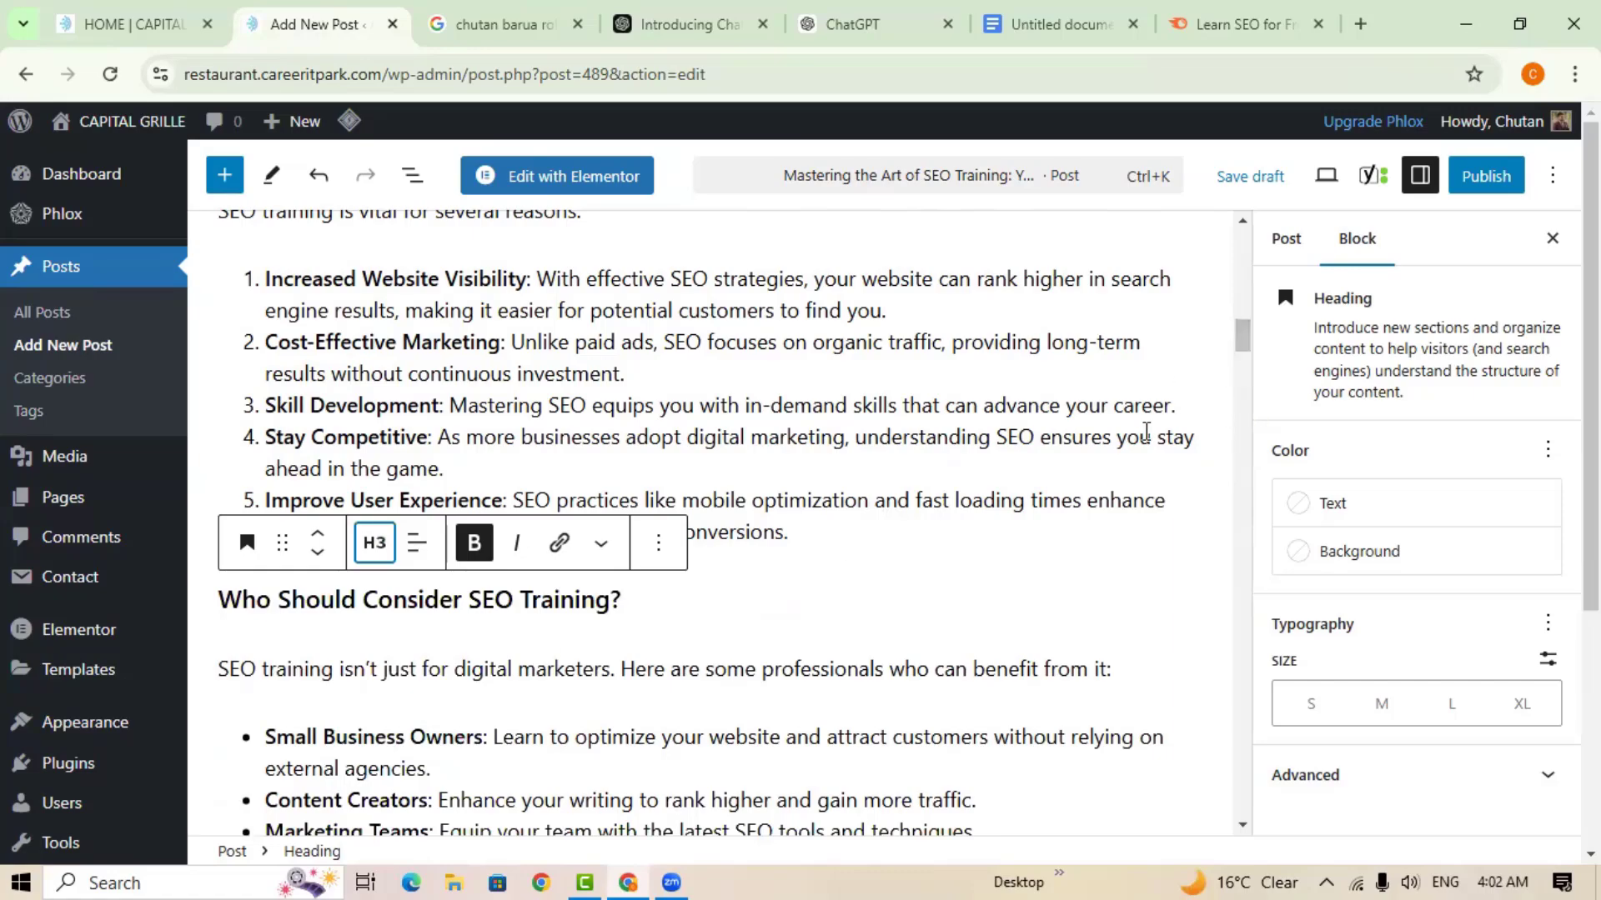
{"action": "left_click", "coordinate": [1214, 403]}
Review the Yoast SEO analysis problems and improvements along with the post's SEO title, slug, meta description and focus keyphrase.
{"action": "scroll", "coordinate": [1187, 720], "scroll_direction": "down", "scroll_amount": 15}
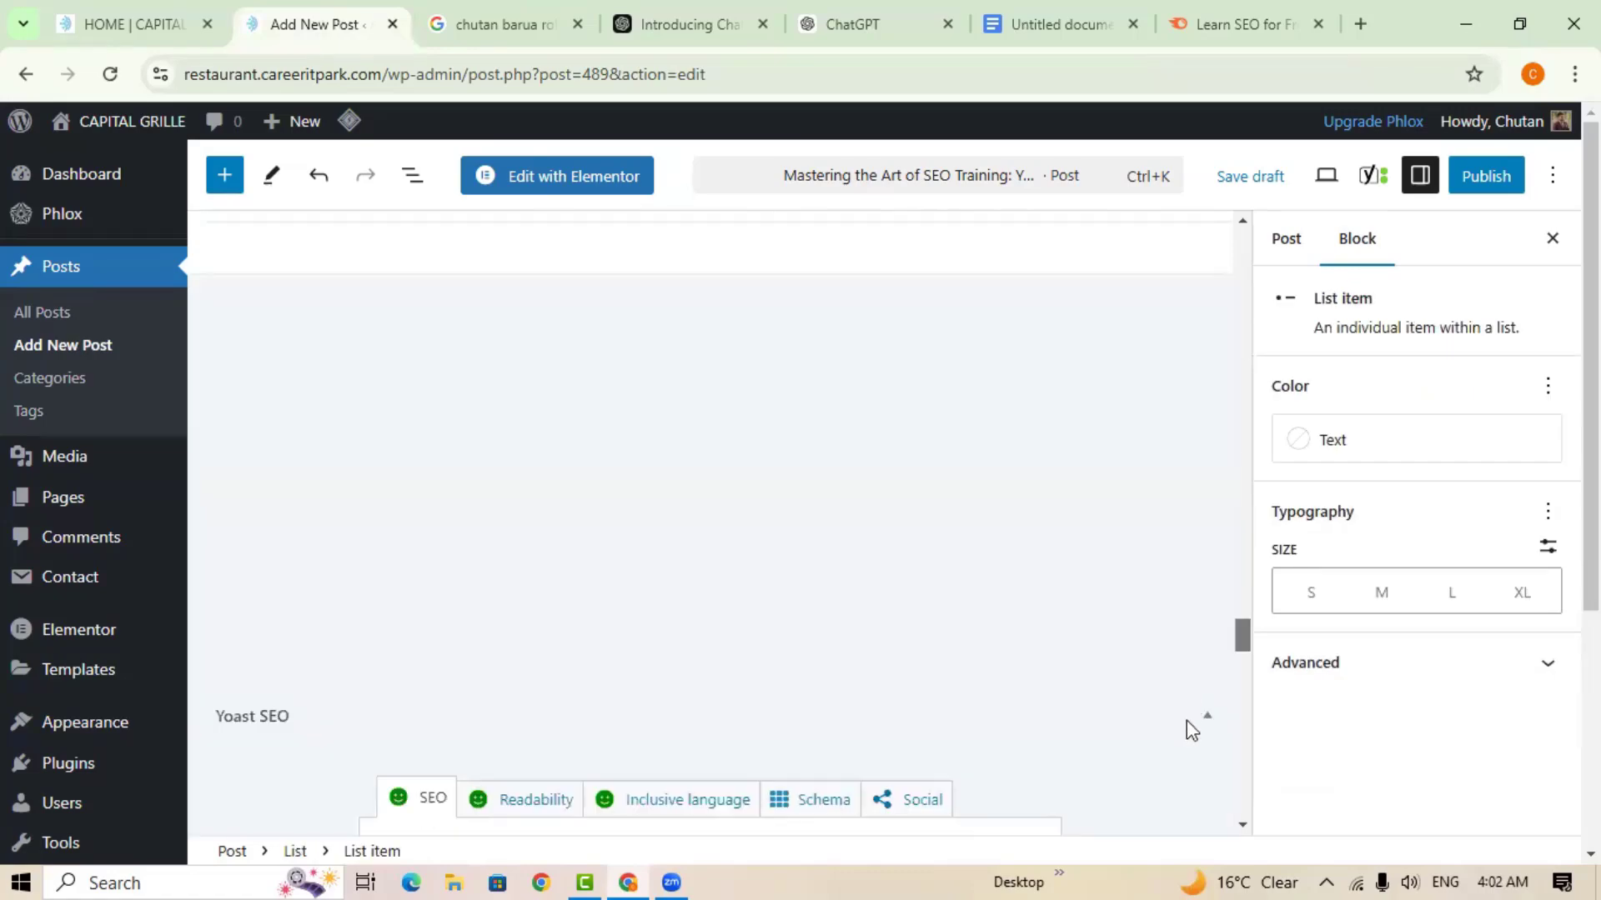
{"action": "scroll", "coordinate": [1187, 749], "scroll_direction": "up", "scroll_amount": 10}
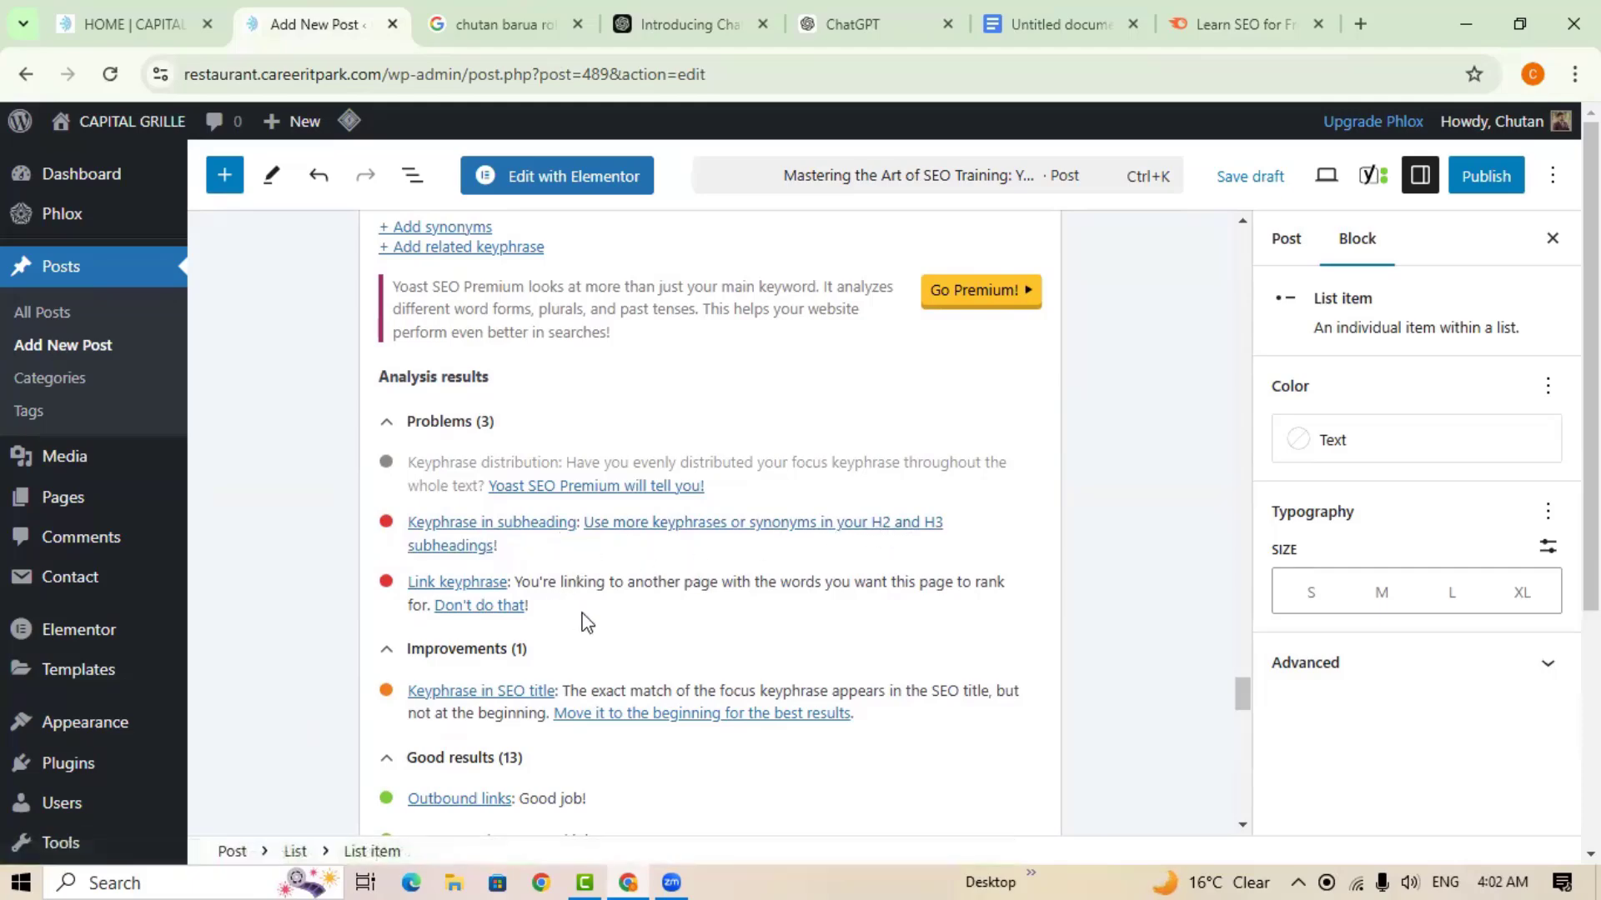
{"action": "scroll", "coordinate": [613, 627], "scroll_direction": "up", "scroll_amount": 1}
{"action": "scroll", "coordinate": [612, 627], "scroll_direction": "down", "scroll_amount": 1}
{"action": "scroll", "coordinate": [717, 675], "scroll_direction": "up", "scroll_amount": 4}
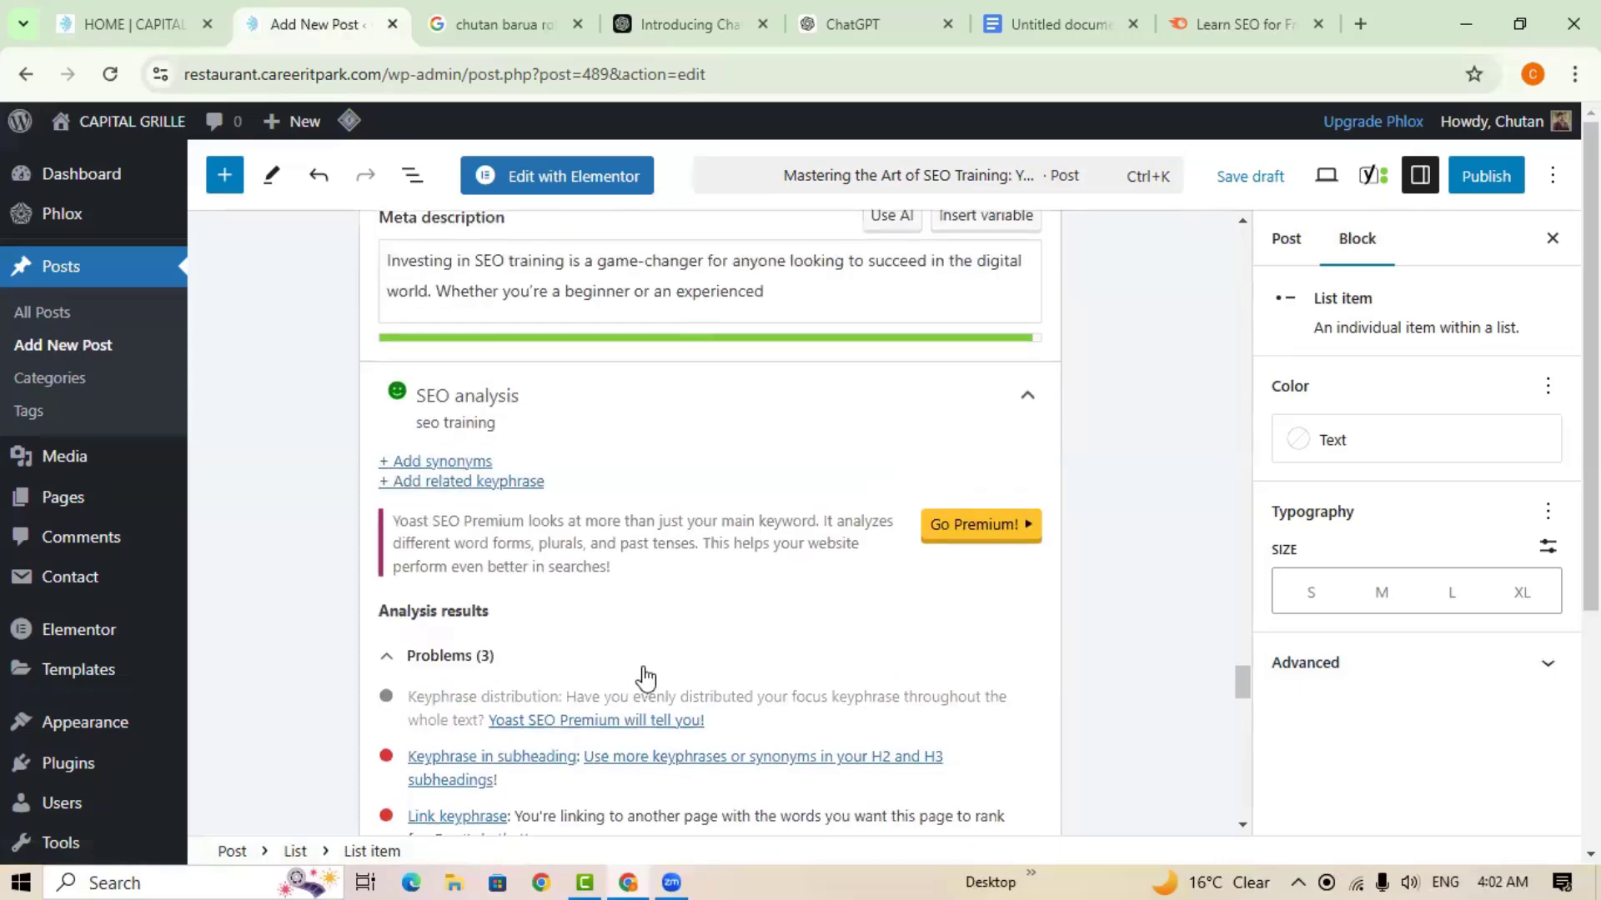
{"action": "scroll", "coordinate": [646, 675], "scroll_direction": "up", "scroll_amount": 3}
{"action": "scroll", "coordinate": [600, 667], "scroll_direction": "down", "scroll_amount": 2}
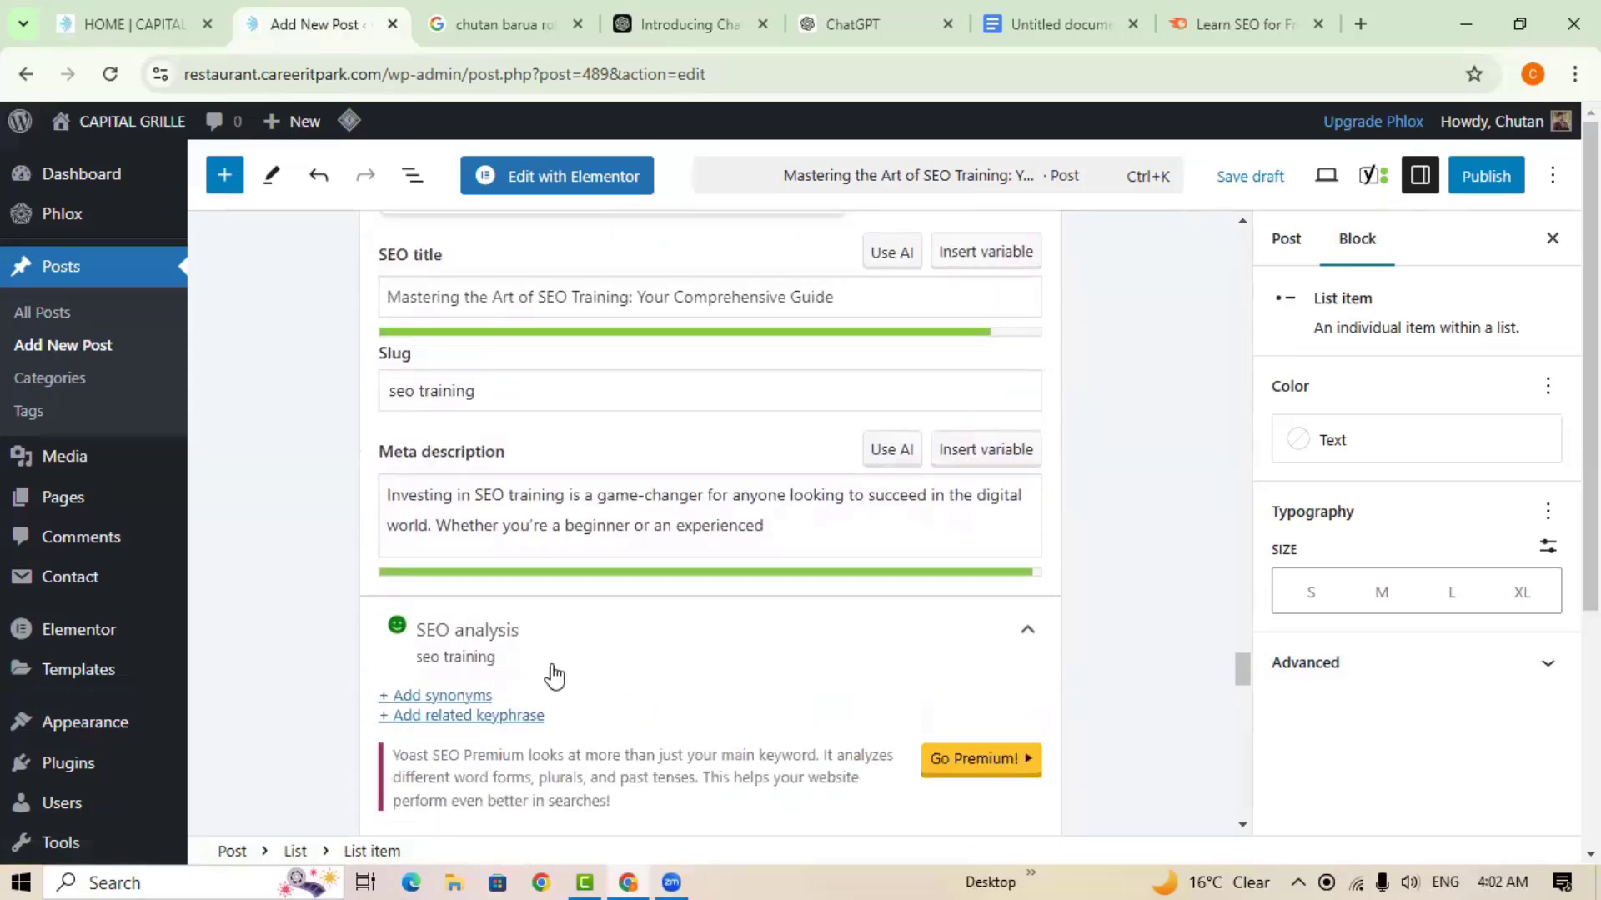
{"action": "scroll", "coordinate": [501, 608], "scroll_direction": "up", "scroll_amount": 5}
{"action": "scroll", "coordinate": [501, 528], "scroll_direction": "up", "scroll_amount": 7}
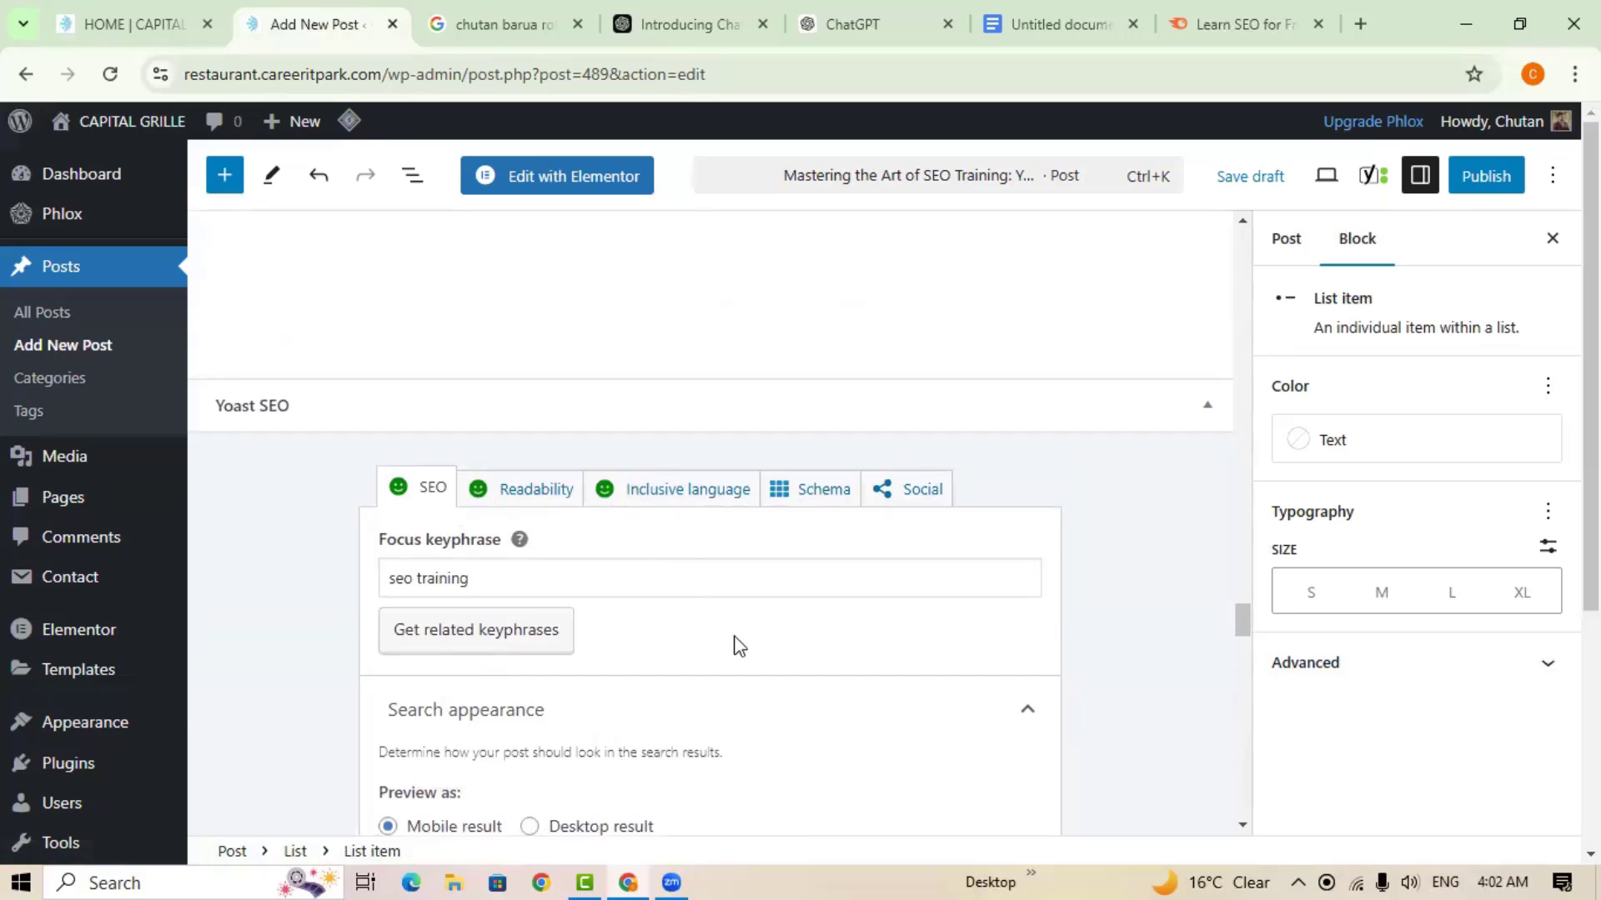
Expand the Cornerstone content and Advanced sections of the post's Yoast SEO settings.
{"action": "scroll", "coordinate": [732, 642], "scroll_direction": "down", "scroll_amount": 15}
{"action": "scroll", "coordinate": [715, 641], "scroll_direction": "down", "scroll_amount": 10}
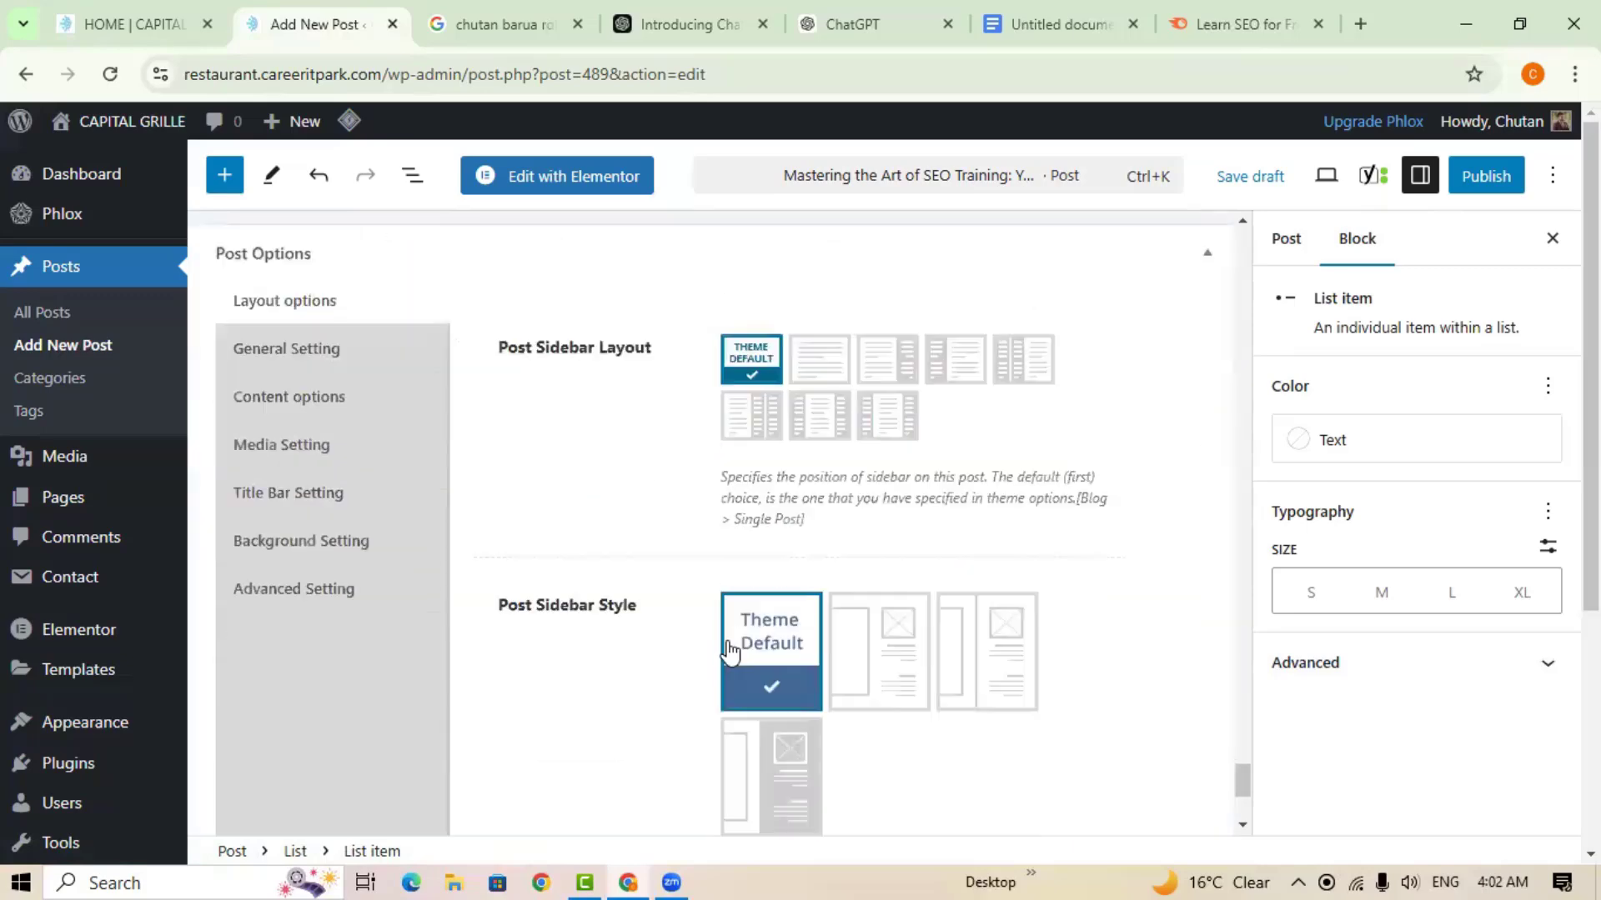
{"action": "scroll", "coordinate": [719, 639], "scroll_direction": "up", "scroll_amount": 6}
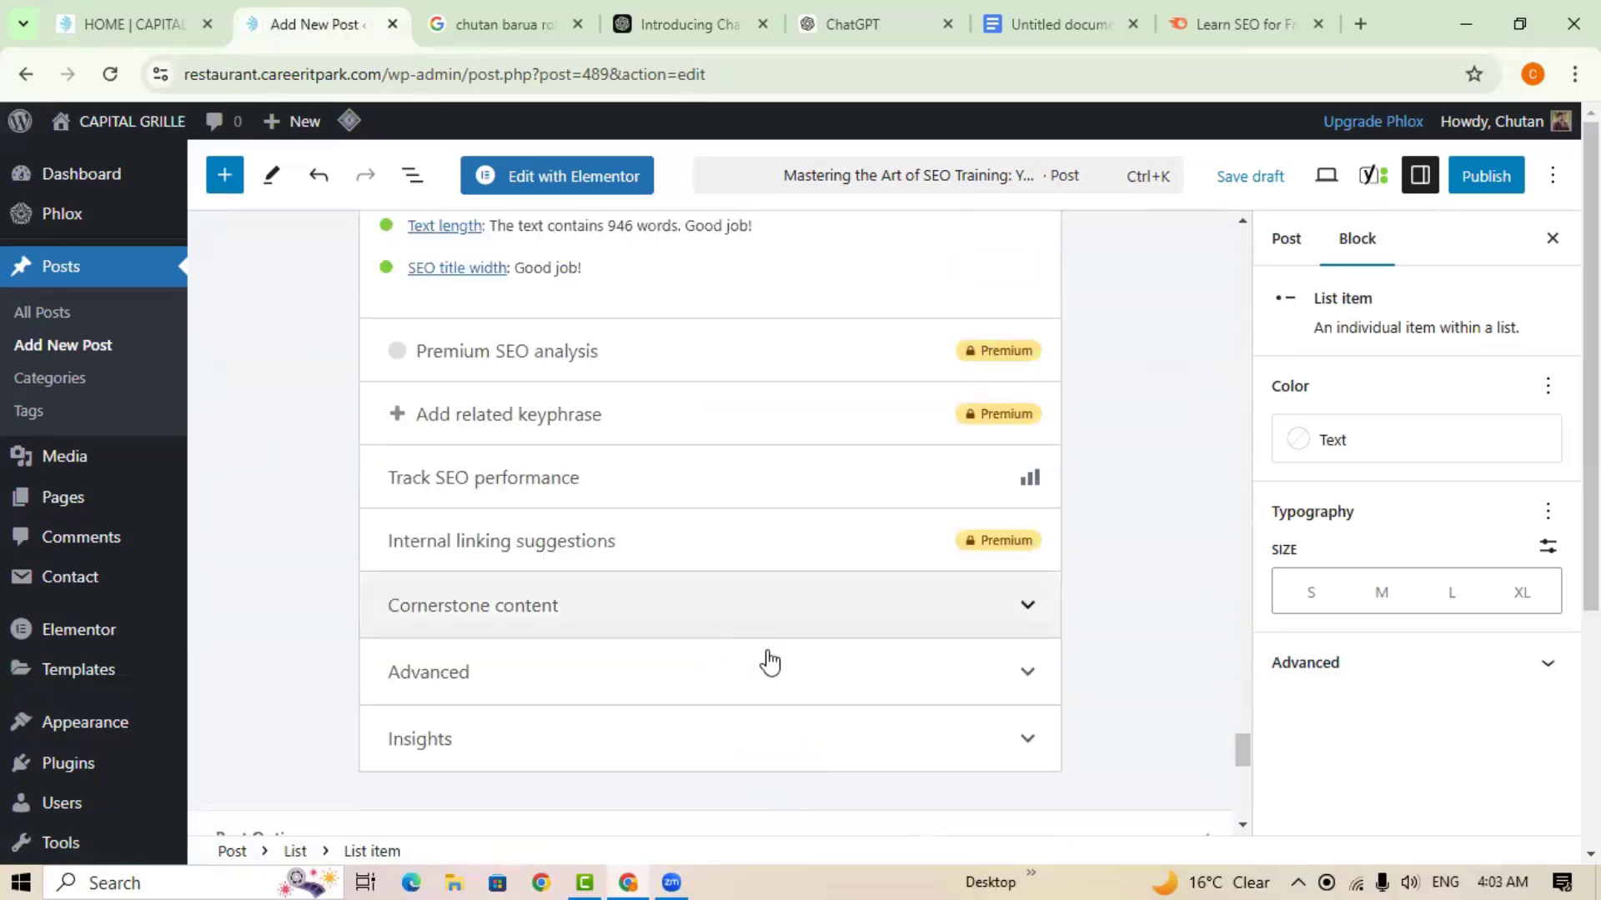
{"action": "left_click", "coordinate": [983, 624]}
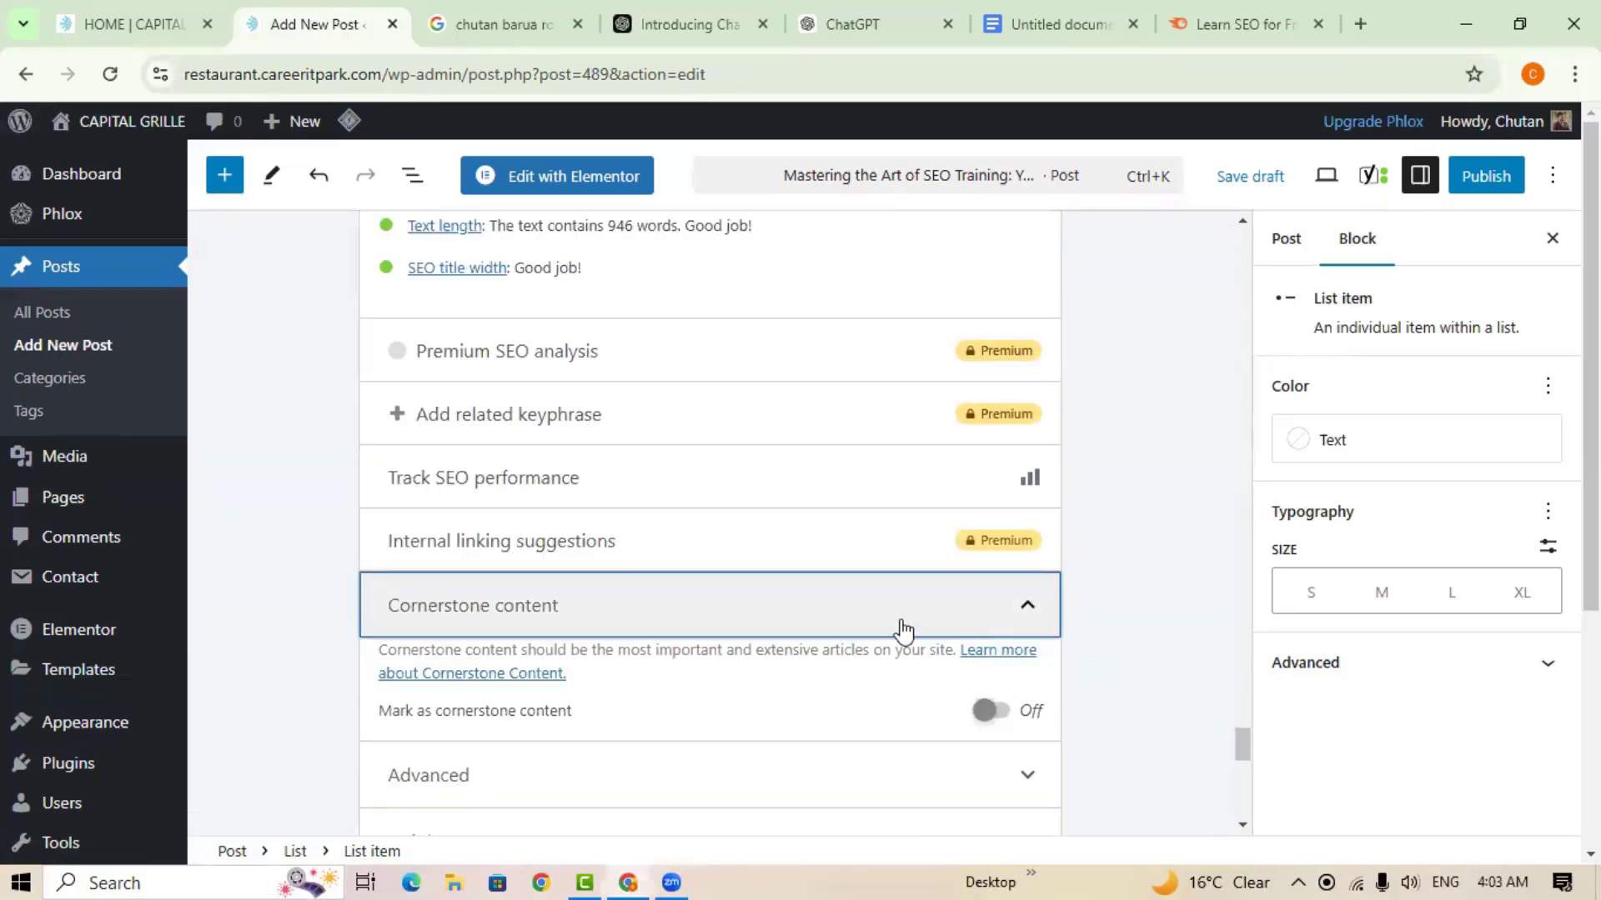
{"action": "scroll", "coordinate": [898, 632], "scroll_direction": "down", "scroll_amount": 3}
{"action": "scroll", "coordinate": [608, 572], "scroll_direction": "up", "scroll_amount": 2}
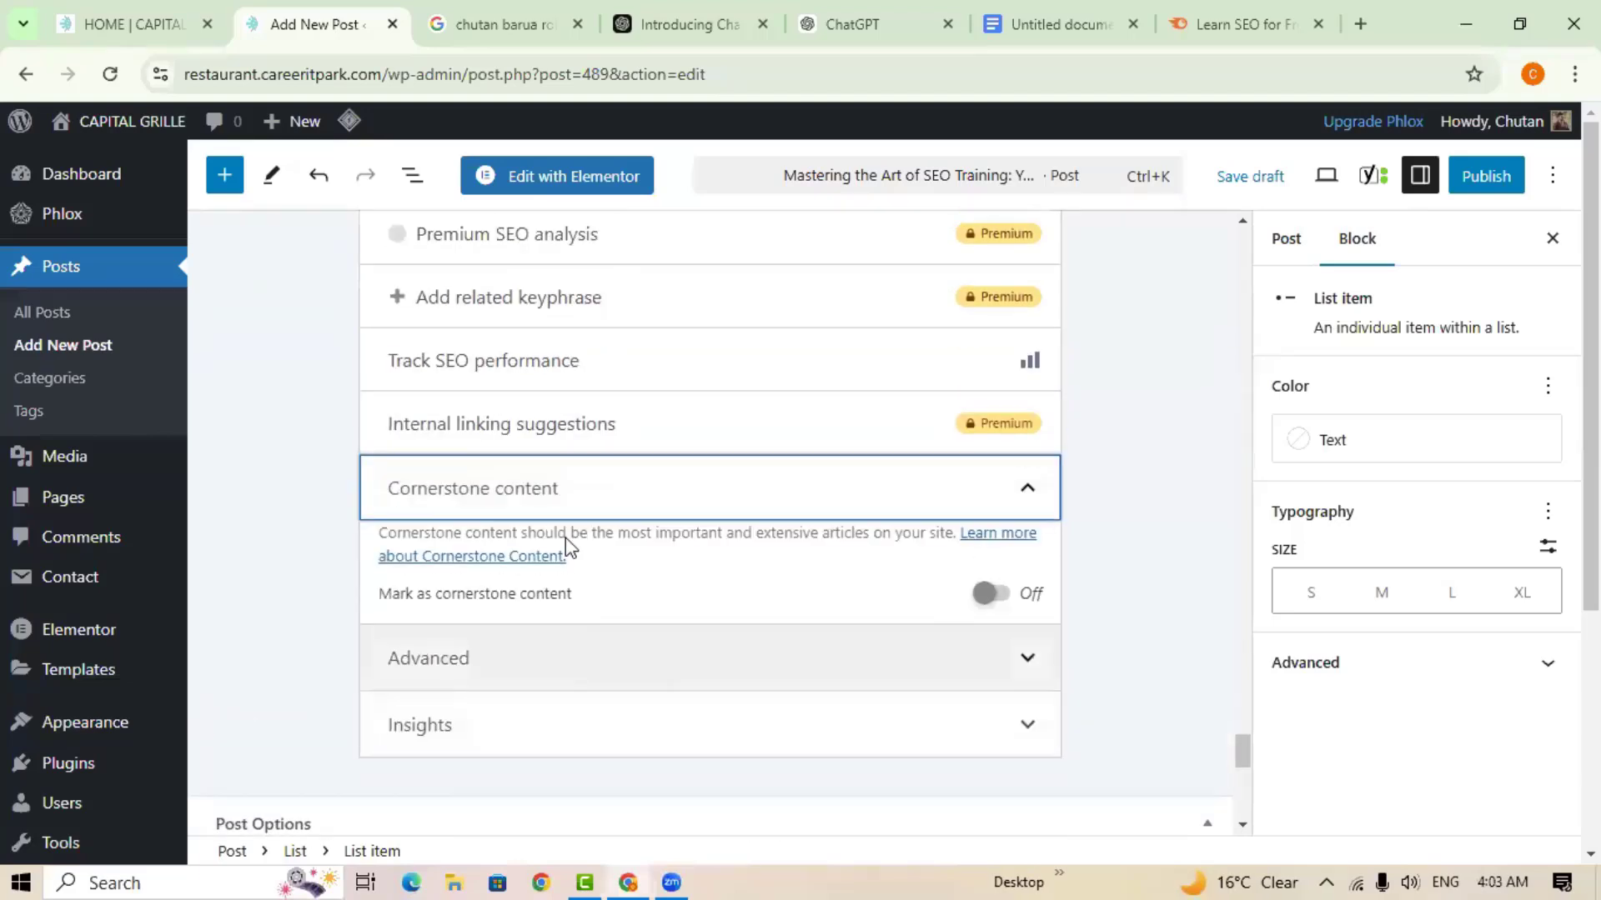
{"action": "left_click", "coordinate": [983, 658]}
{"action": "scroll", "coordinate": [833, 617], "scroll_direction": "down", "scroll_amount": 3}
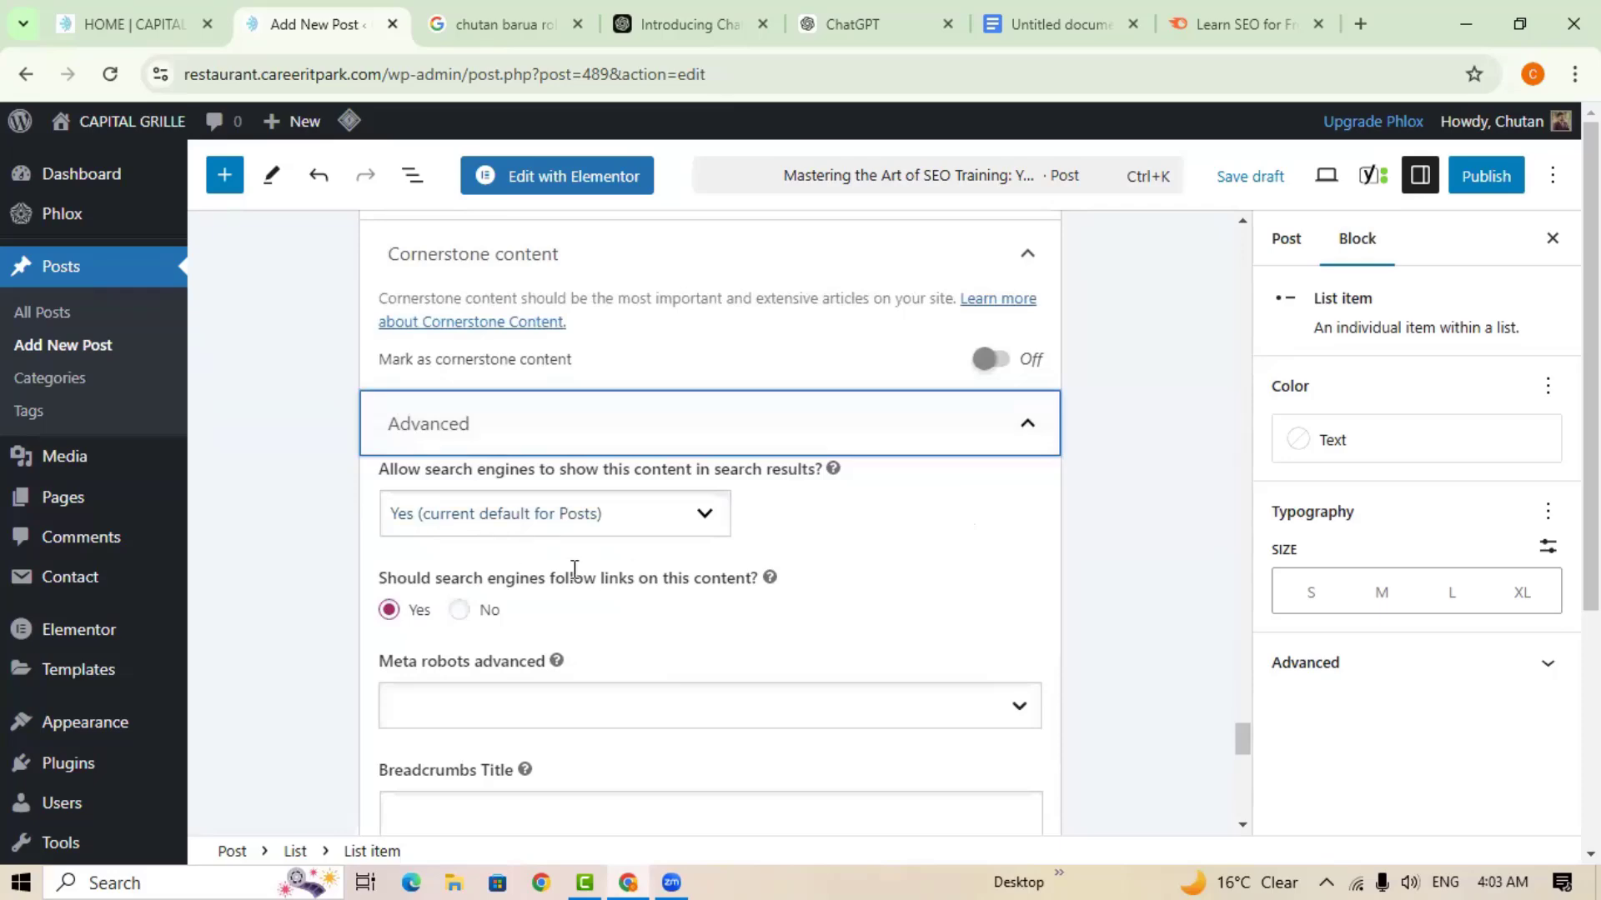
Examine the available choices for allowing search engines to show this content in search results.
{"action": "left_click", "coordinate": [490, 531]}
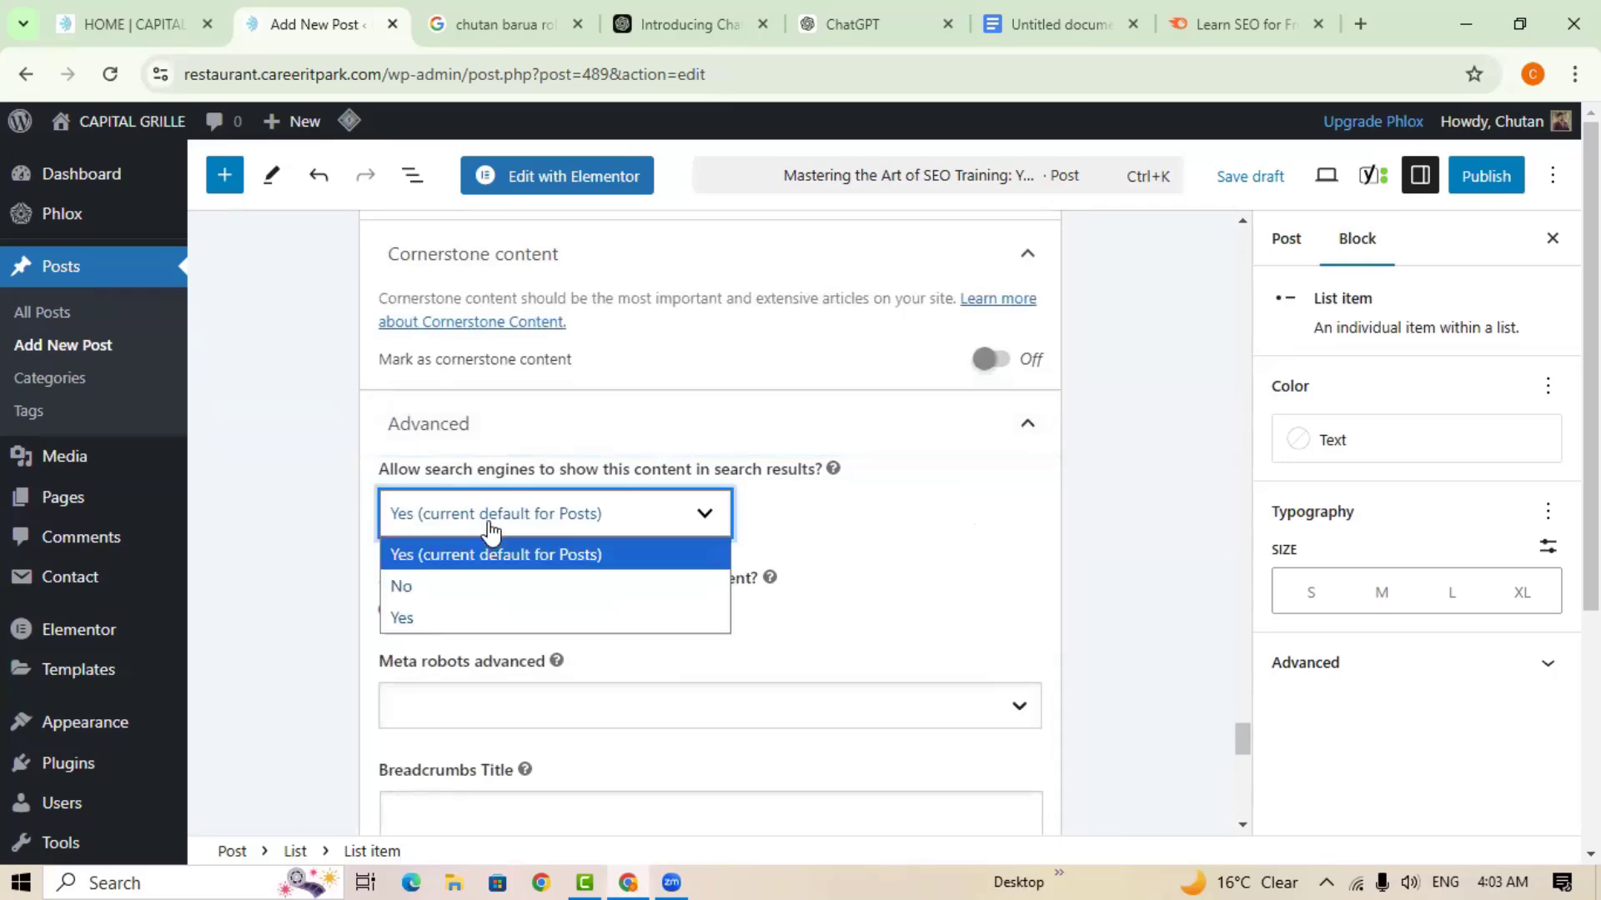
{"action": "left_click", "coordinate": [490, 525]}
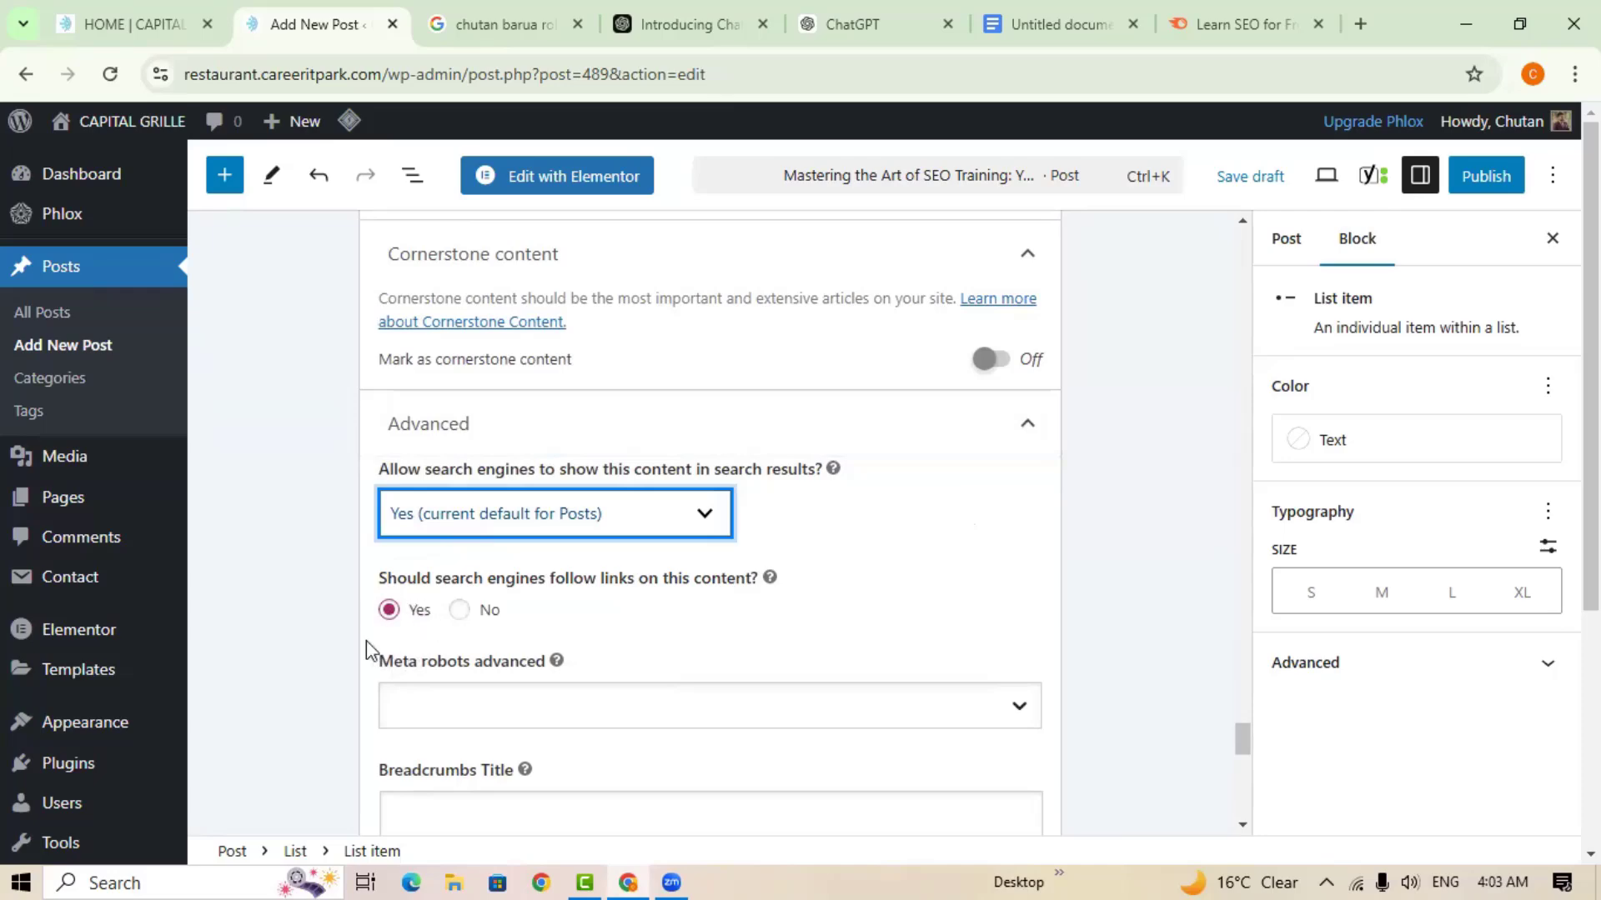
{"action": "left_click", "coordinate": [462, 522]}
{"action": "left_click", "coordinate": [461, 521]}
{"action": "left_click", "coordinate": [556, 525]}
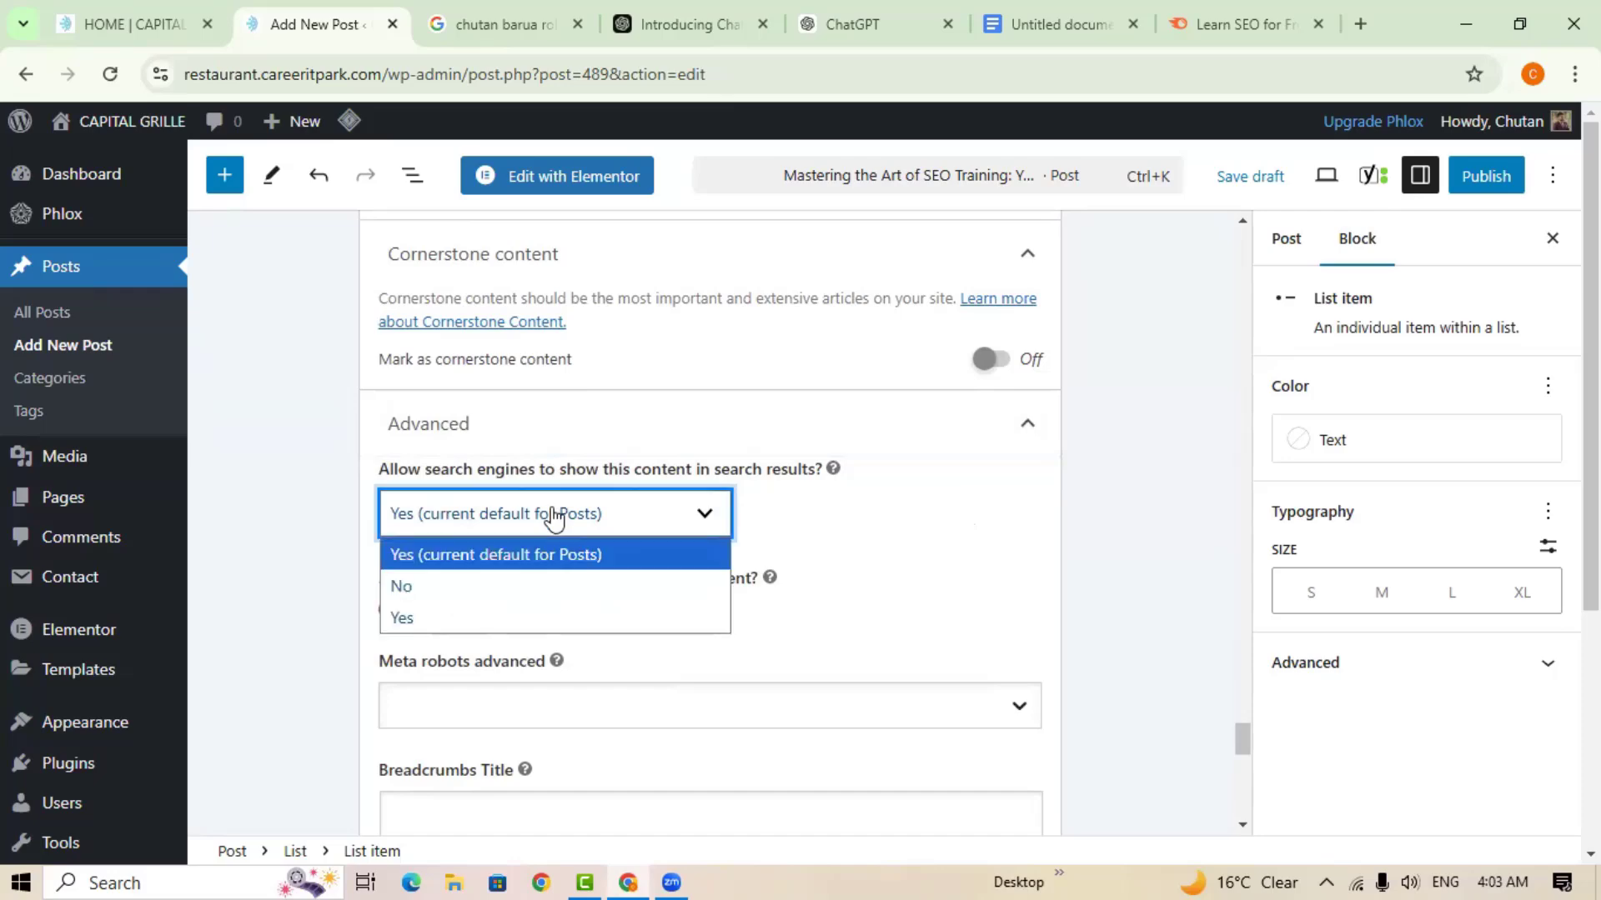
{"action": "left_click", "coordinate": [562, 520]}
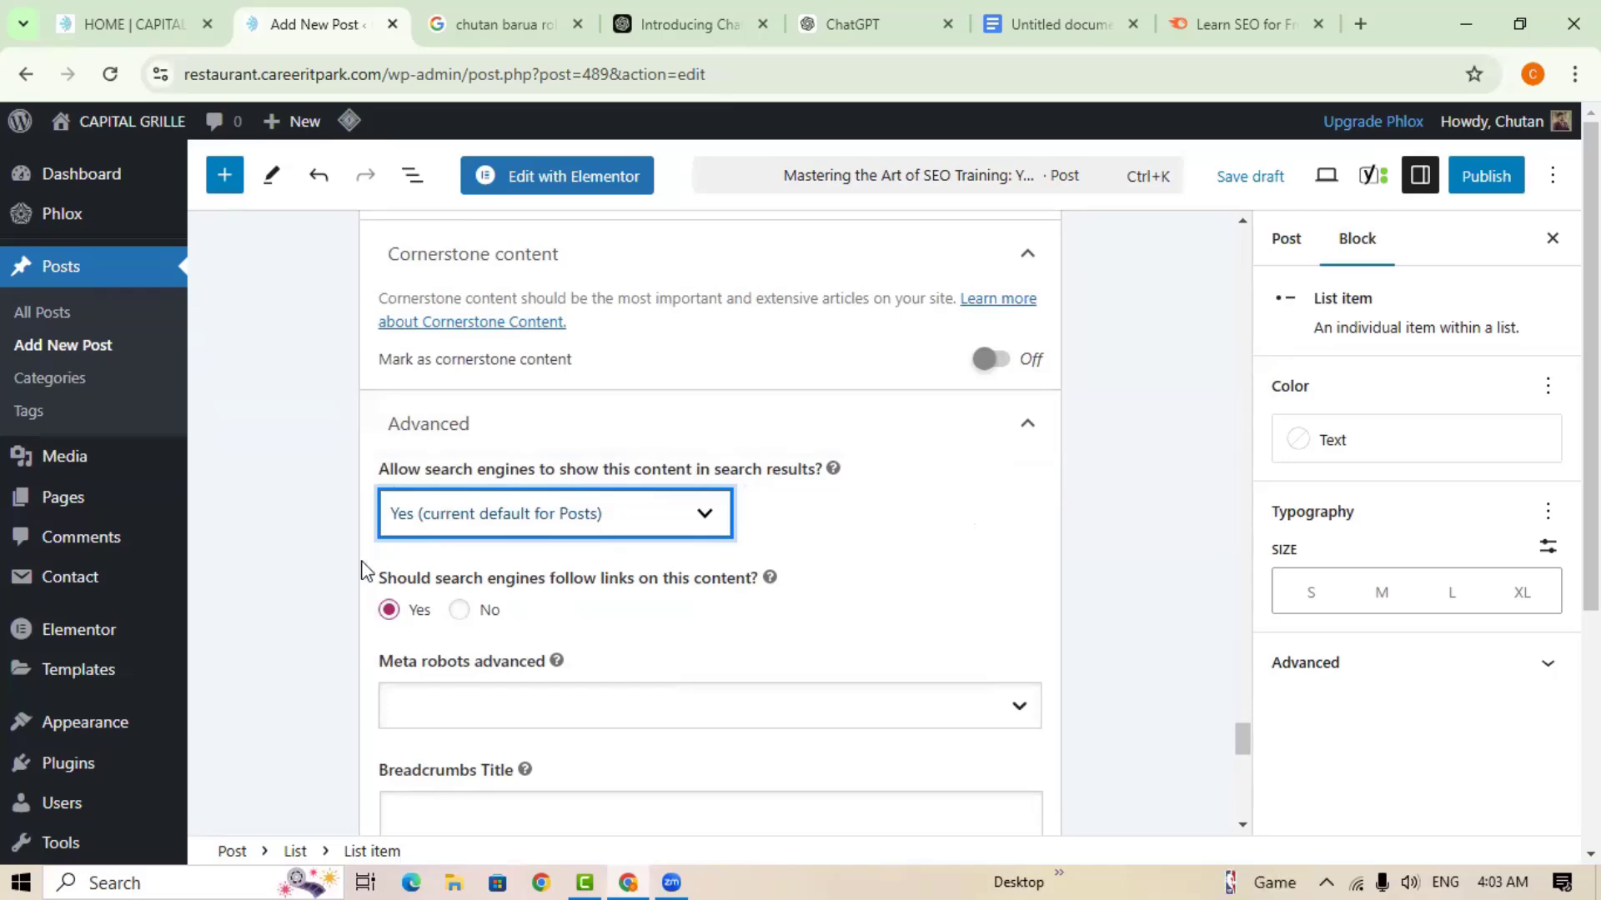
{"action": "scroll", "coordinate": [567, 639], "scroll_direction": "down", "scroll_amount": 3}
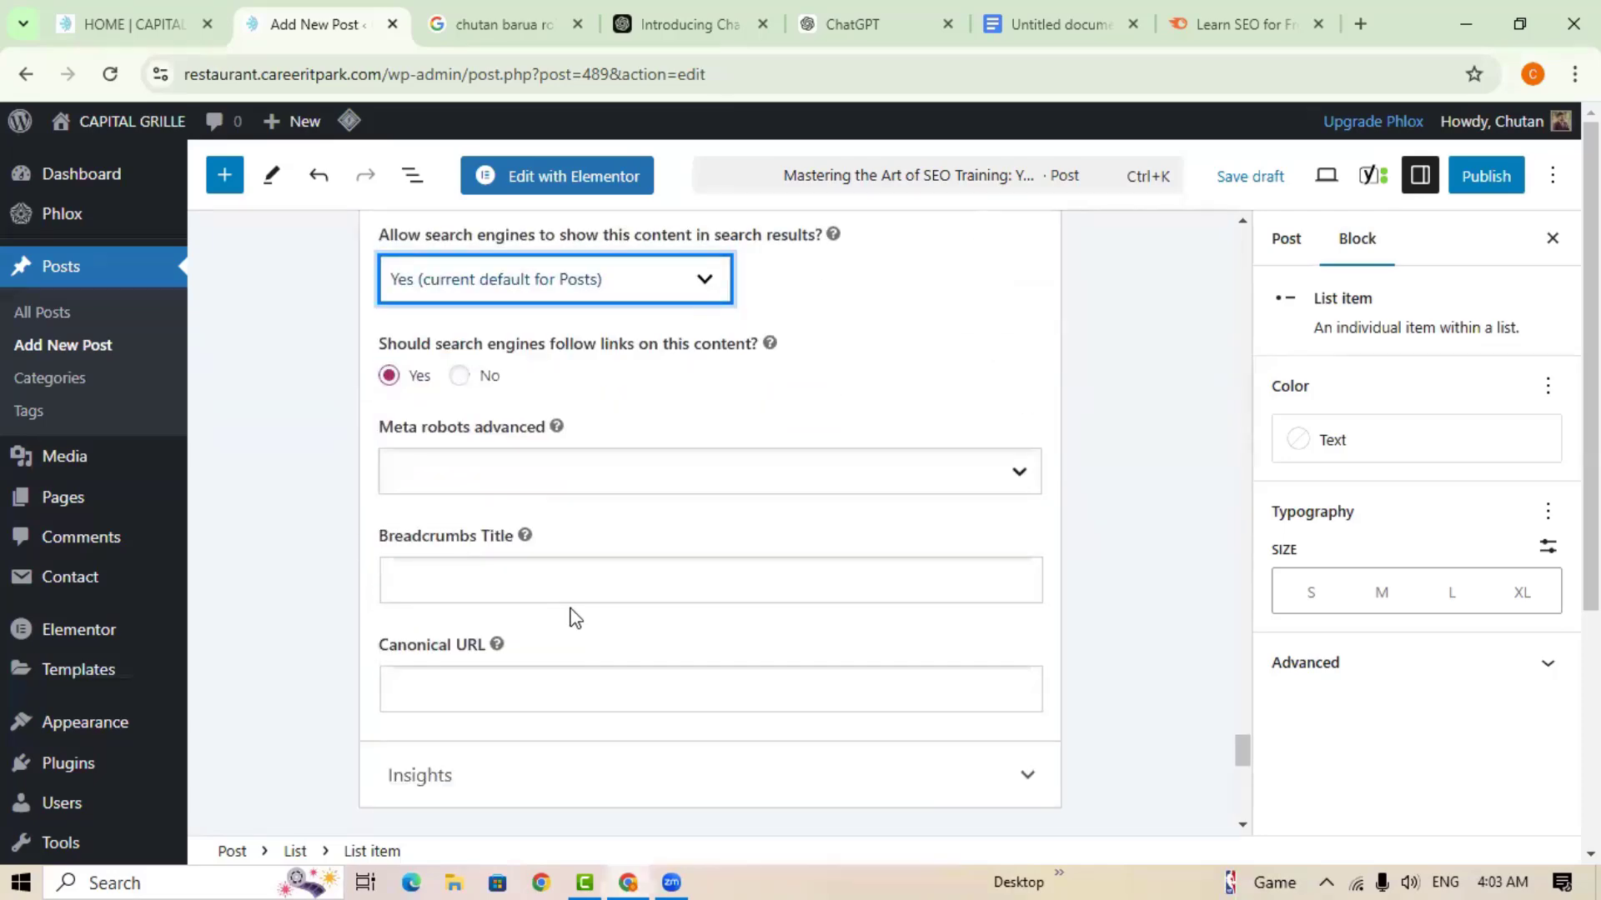
{"action": "scroll", "coordinate": [570, 616], "scroll_direction": "down", "scroll_amount": 2}
{"action": "left_click", "coordinate": [592, 587]}
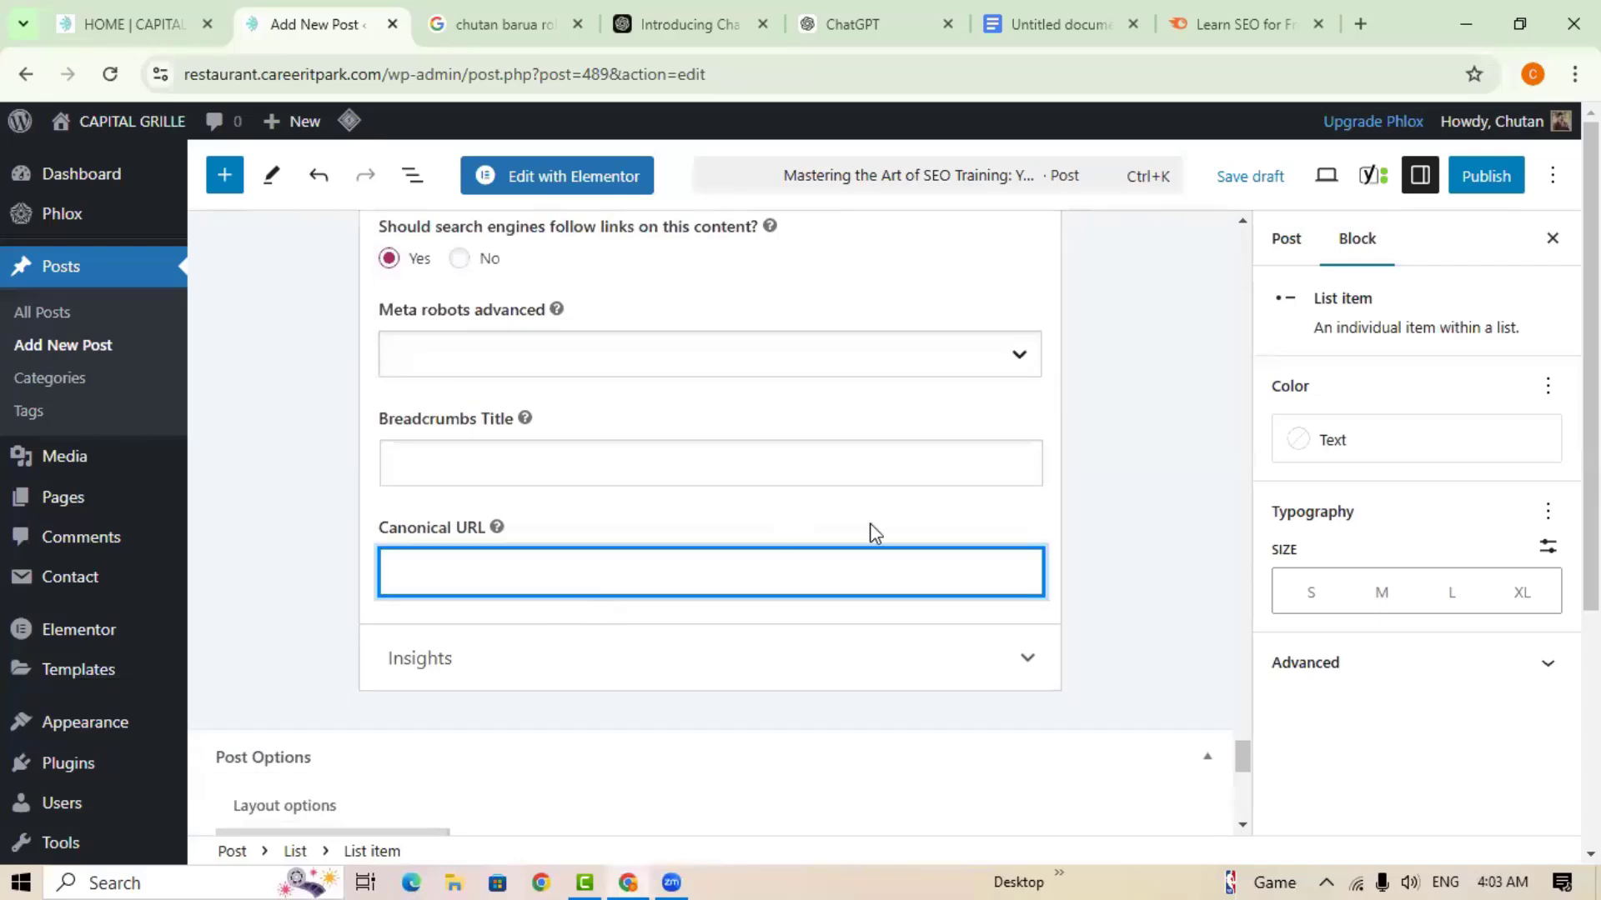
{"action": "scroll", "coordinate": [797, 539], "scroll_direction": "up", "scroll_amount": 3}
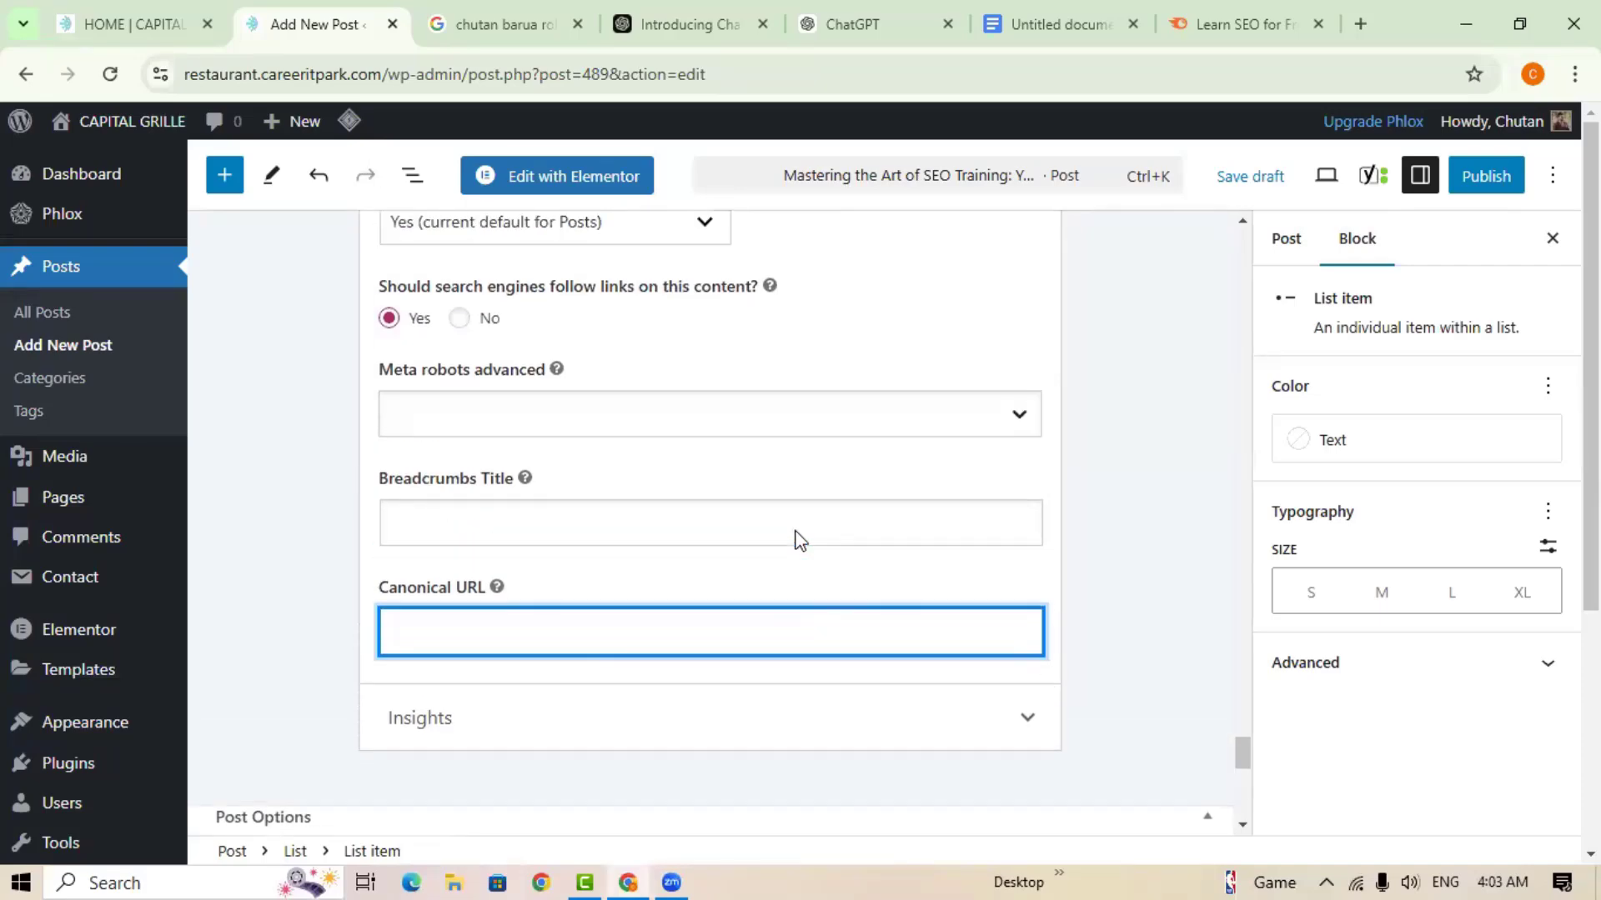
{"action": "scroll", "coordinate": [634, 675], "scroll_direction": "down", "scroll_amount": 3}
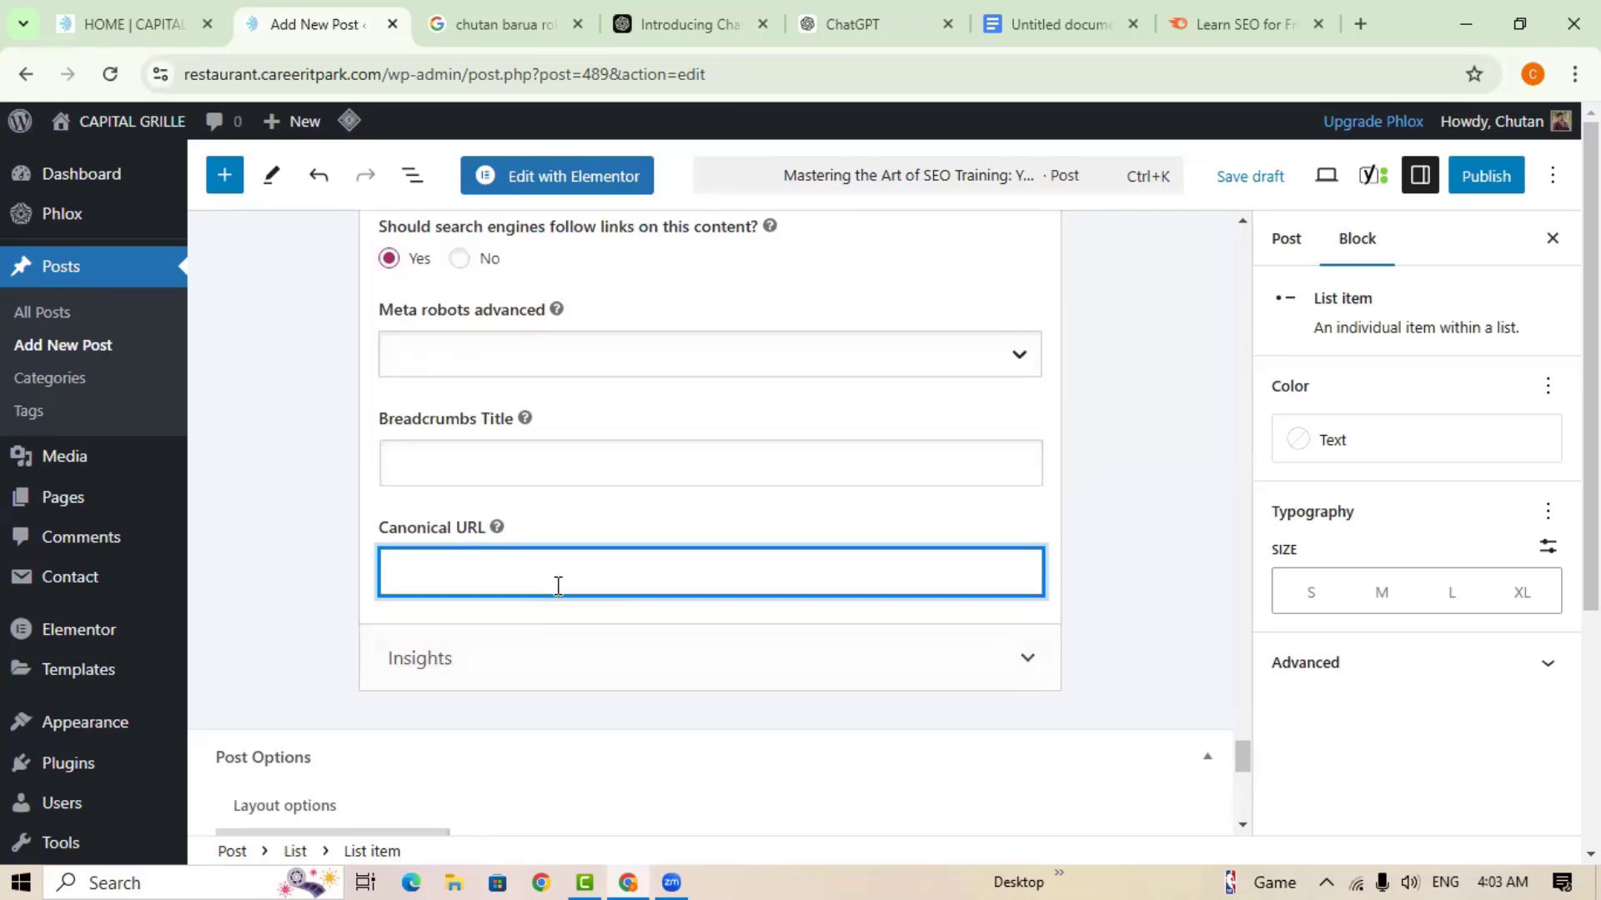
{"action": "left_click", "coordinate": [130, 19]}
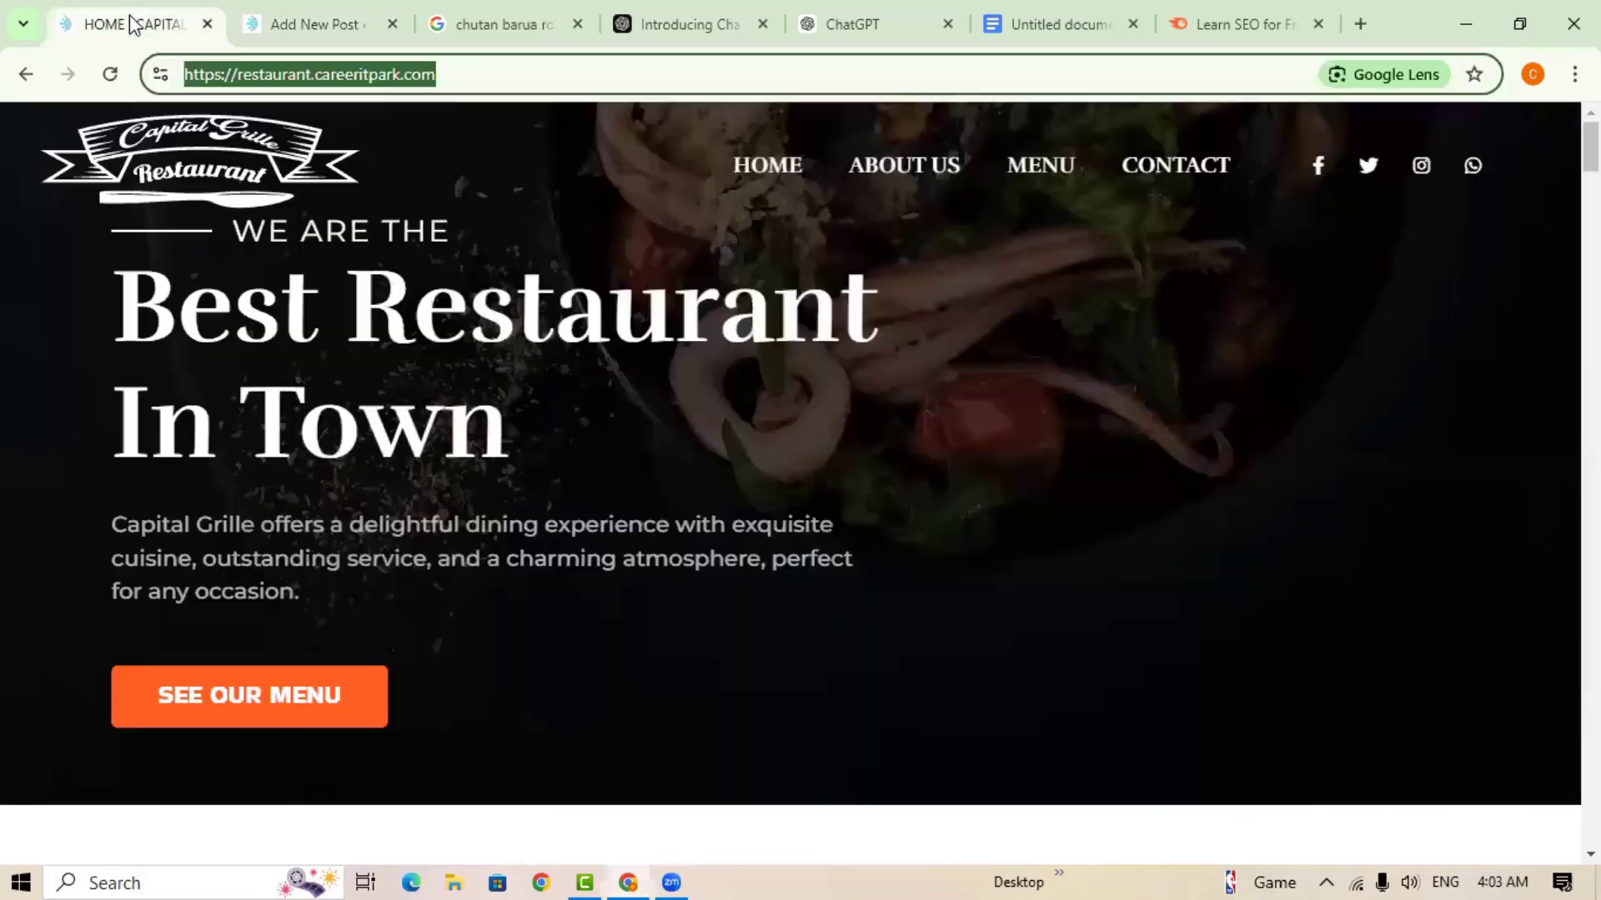
{"action": "triple_click", "coordinate": [478, 79]}
{"action": "key", "text": "ctrl+c"}
{"action": "left_click", "coordinate": [292, 28]}
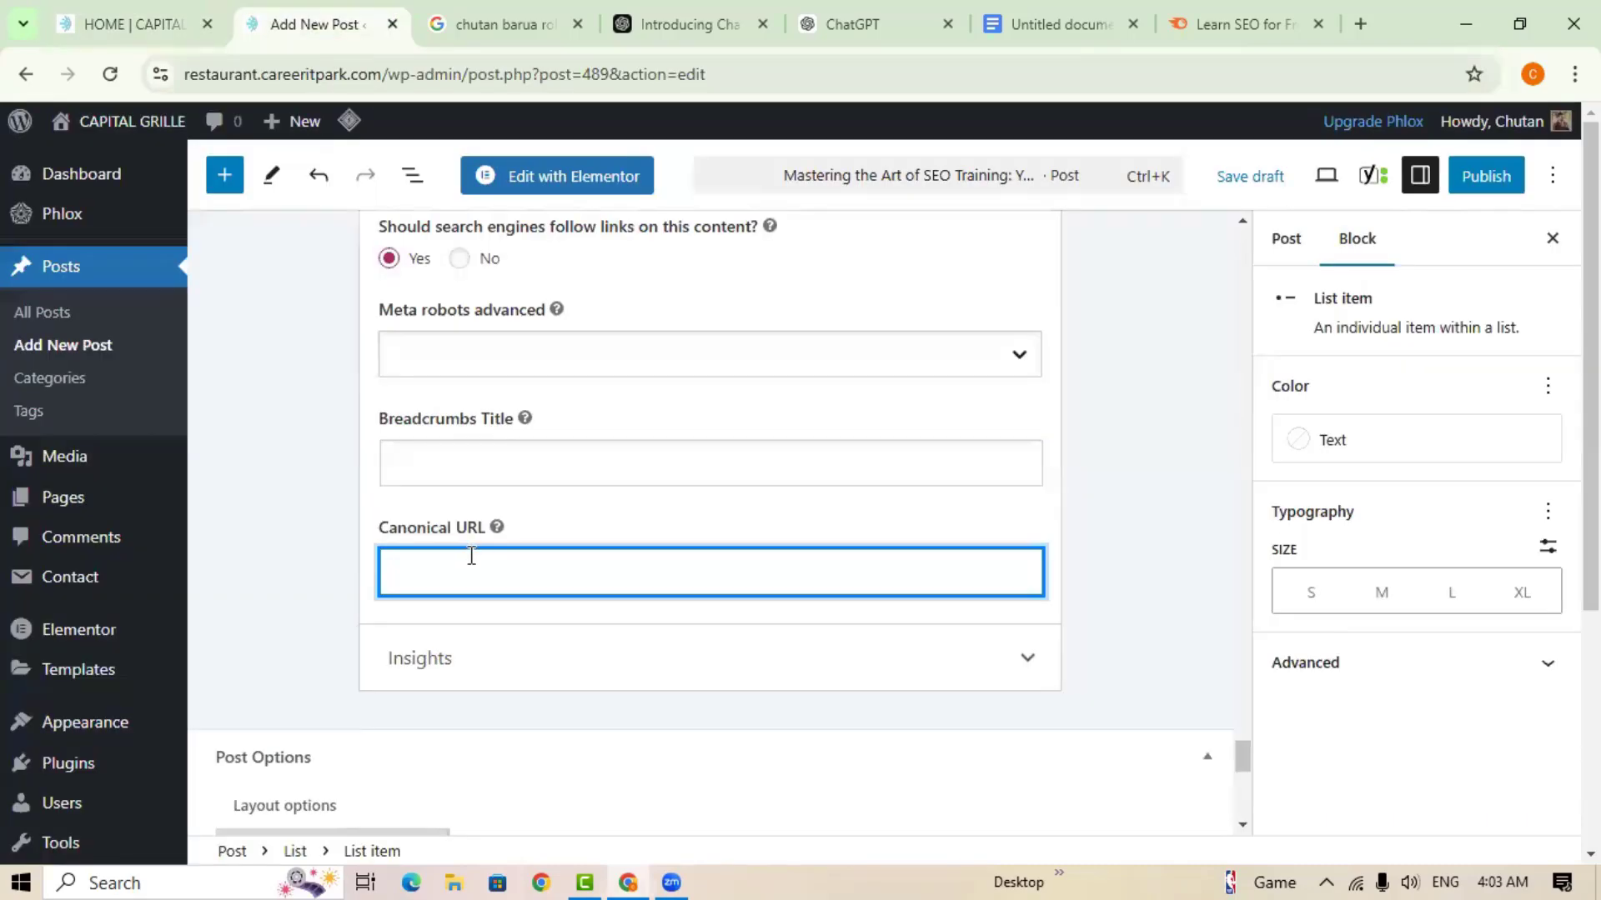
{"action": "key", "text": "ctrl+v"}
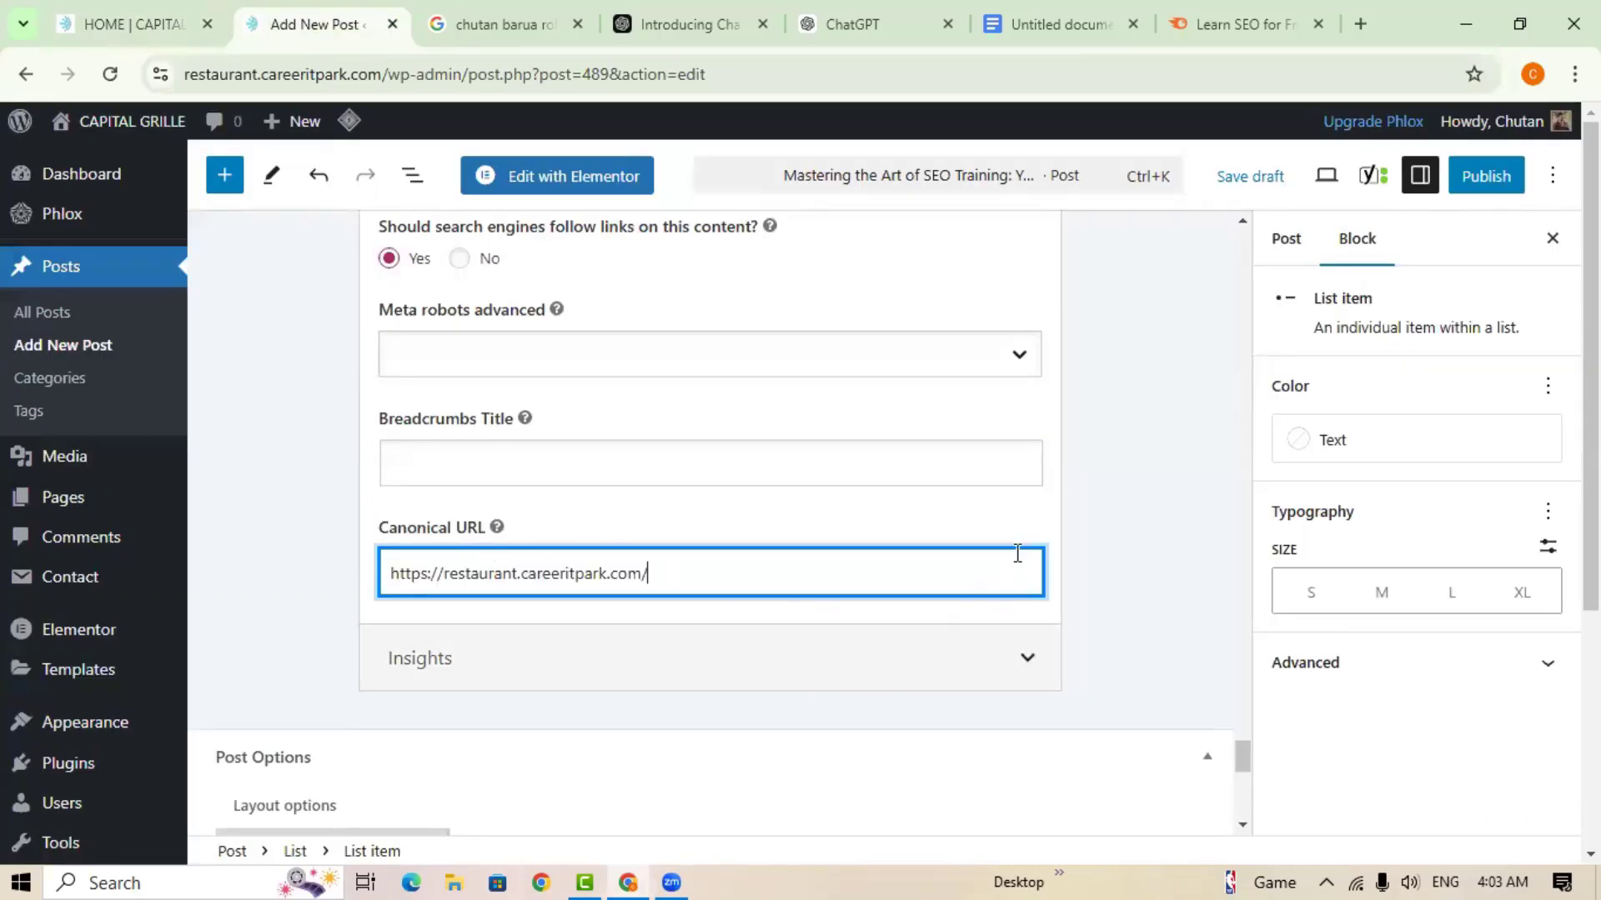
{"action": "left_click", "coordinate": [1000, 517]}
{"action": "scroll", "coordinate": [986, 672], "scroll_direction": "down", "scroll_amount": 3}
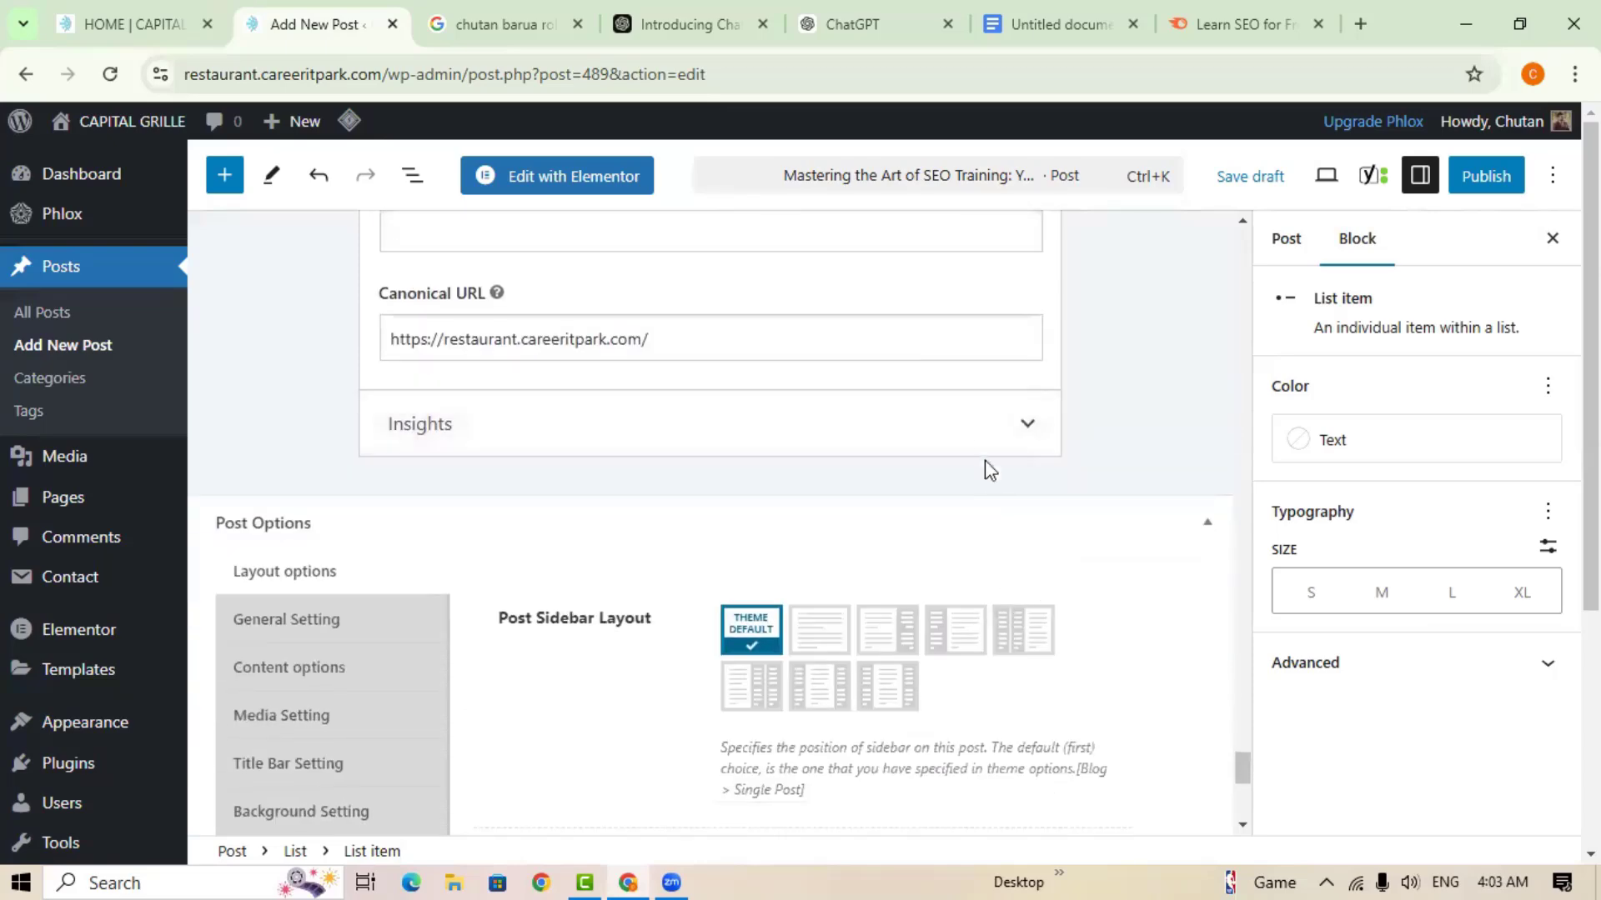
Examine the prominent words section in the post's Yoast SEO Insights and collapse Insights again.
{"action": "left_click", "coordinate": [1029, 425]}
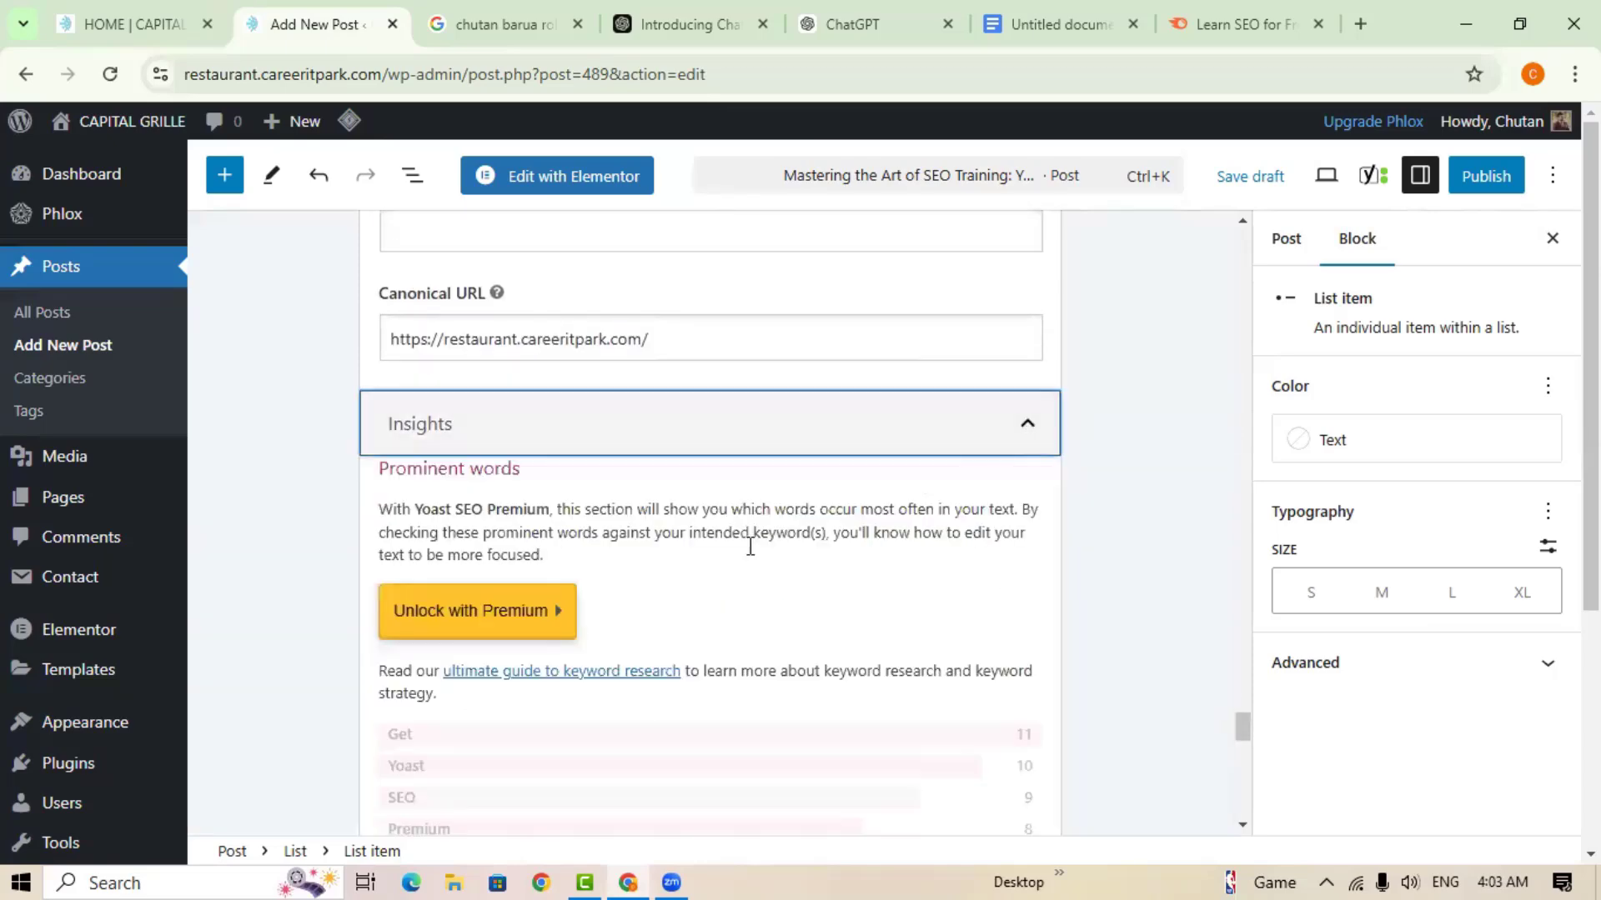
{"action": "scroll", "coordinate": [708, 661], "scroll_direction": "down", "scroll_amount": 3}
{"action": "scroll", "coordinate": [834, 584], "scroll_direction": "up", "scroll_amount": 5}
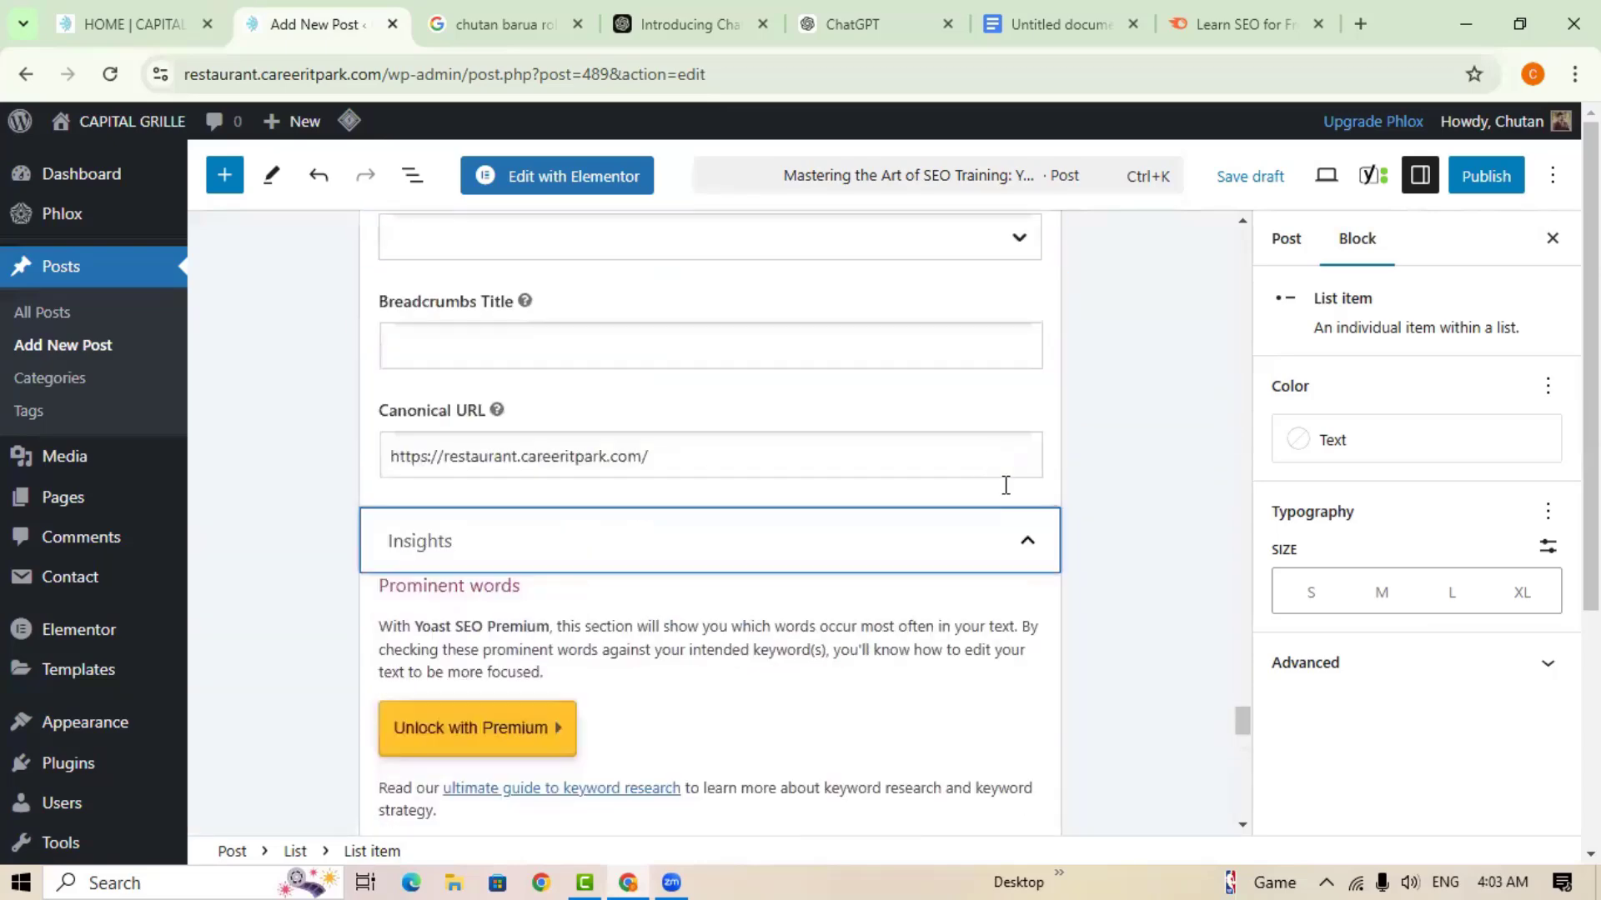
{"action": "left_click", "coordinate": [1030, 544]}
Check the heading level of the "What is SEO Training?" subheading below the burger image.
{"action": "scroll", "coordinate": [986, 691], "scroll_direction": "up", "scroll_amount": 20}
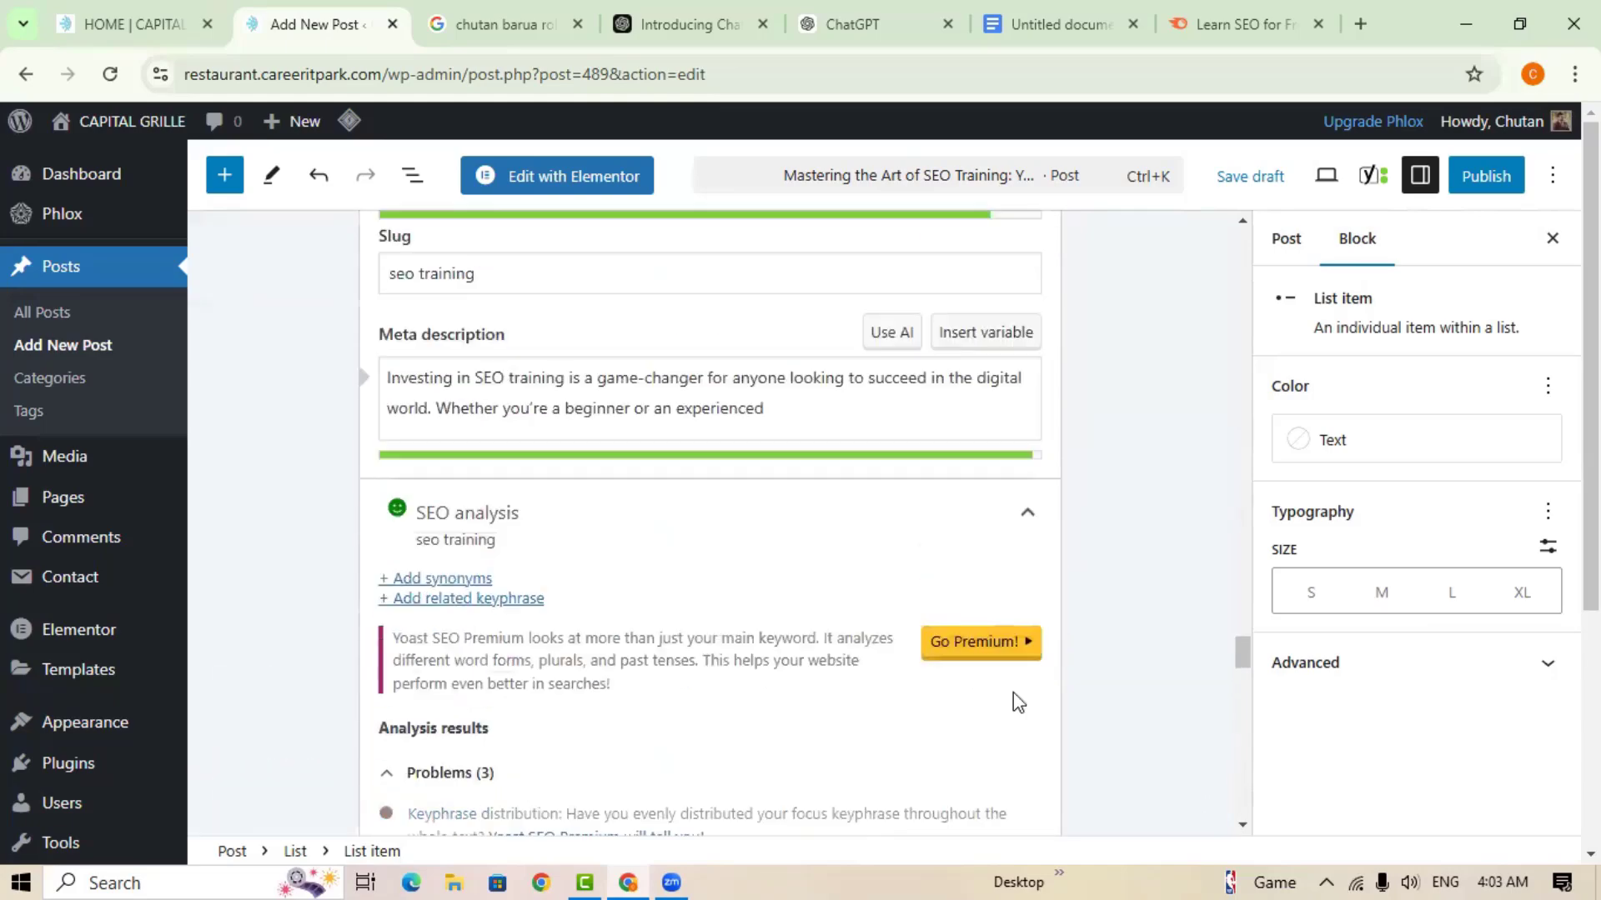
{"action": "scroll", "coordinate": [1000, 692], "scroll_direction": "up", "scroll_amount": 15}
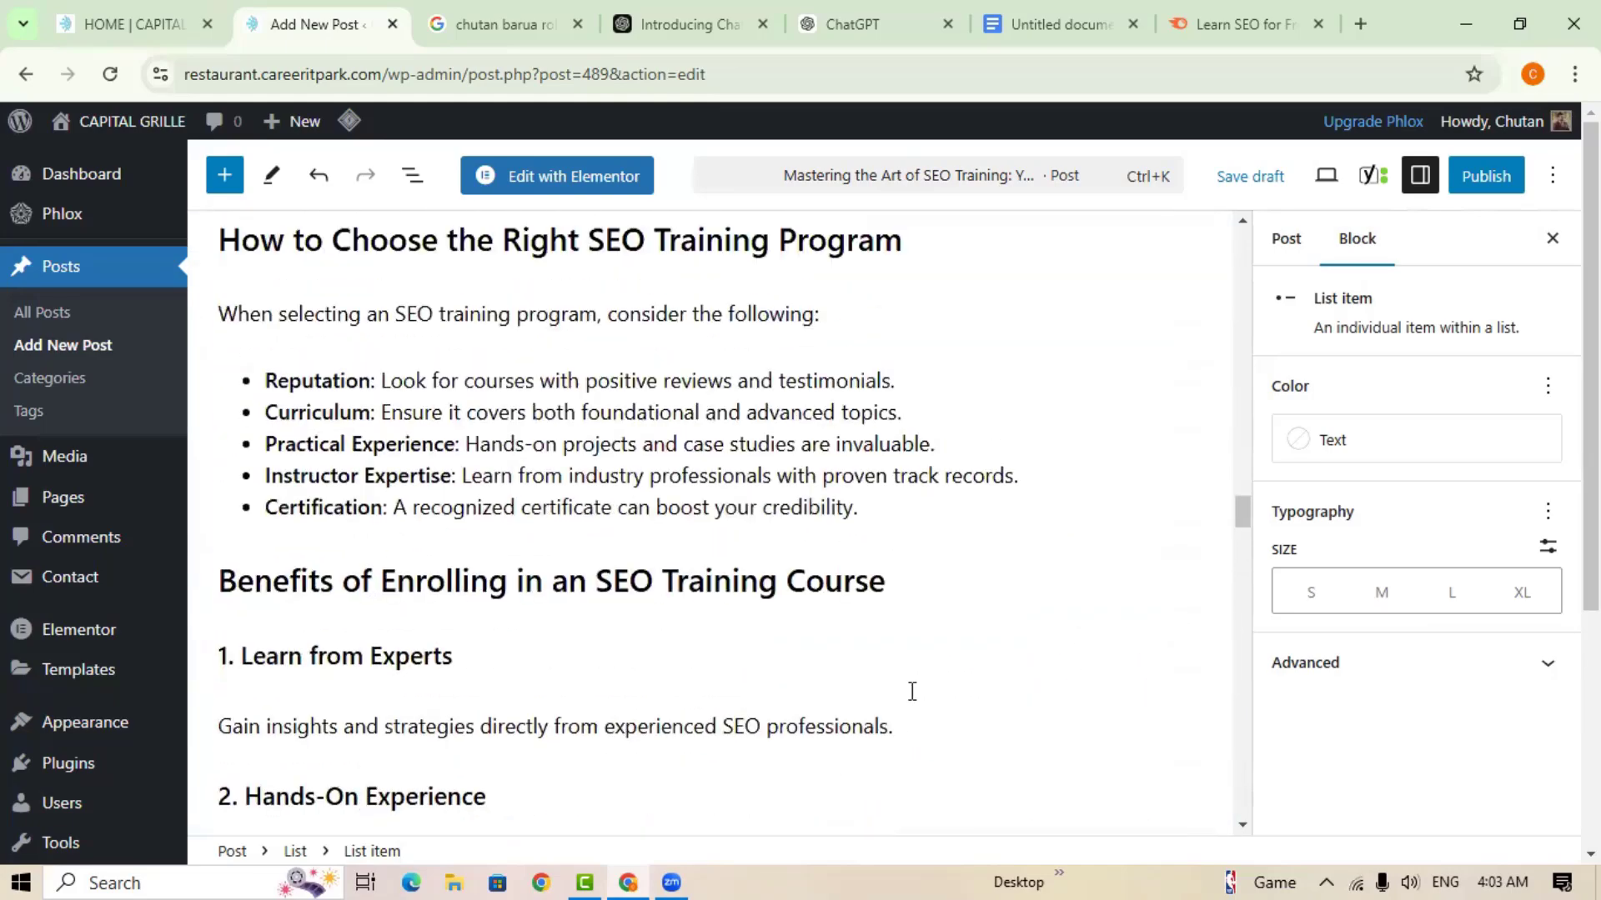
{"action": "scroll", "coordinate": [915, 700], "scroll_direction": "up", "scroll_amount": 10}
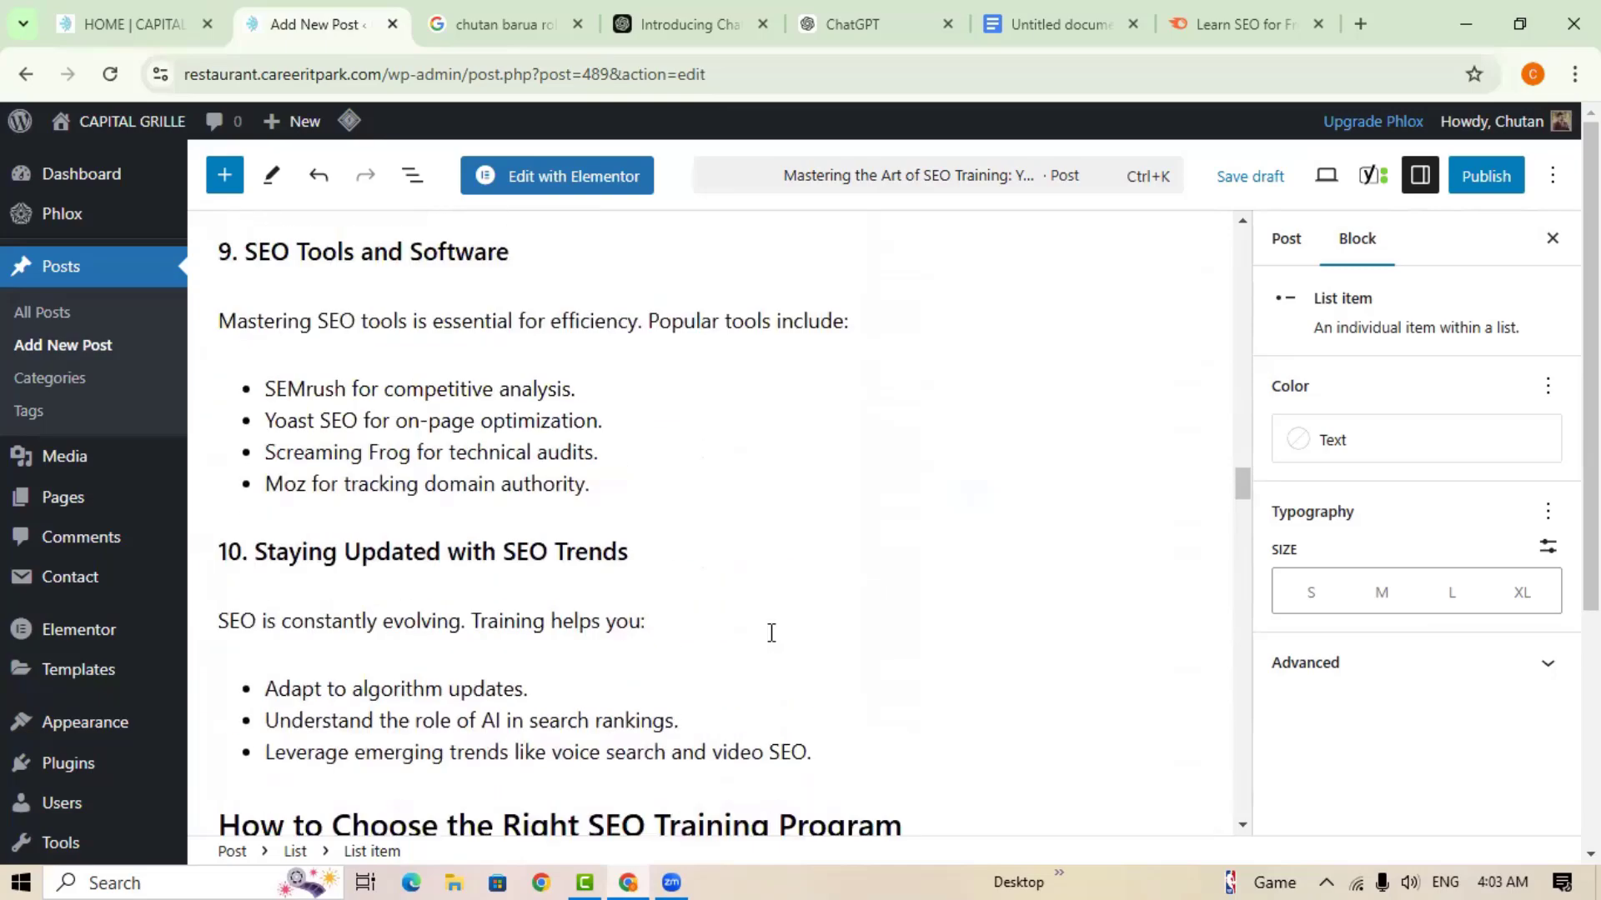
{"action": "scroll", "coordinate": [773, 634], "scroll_direction": "up", "scroll_amount": 15}
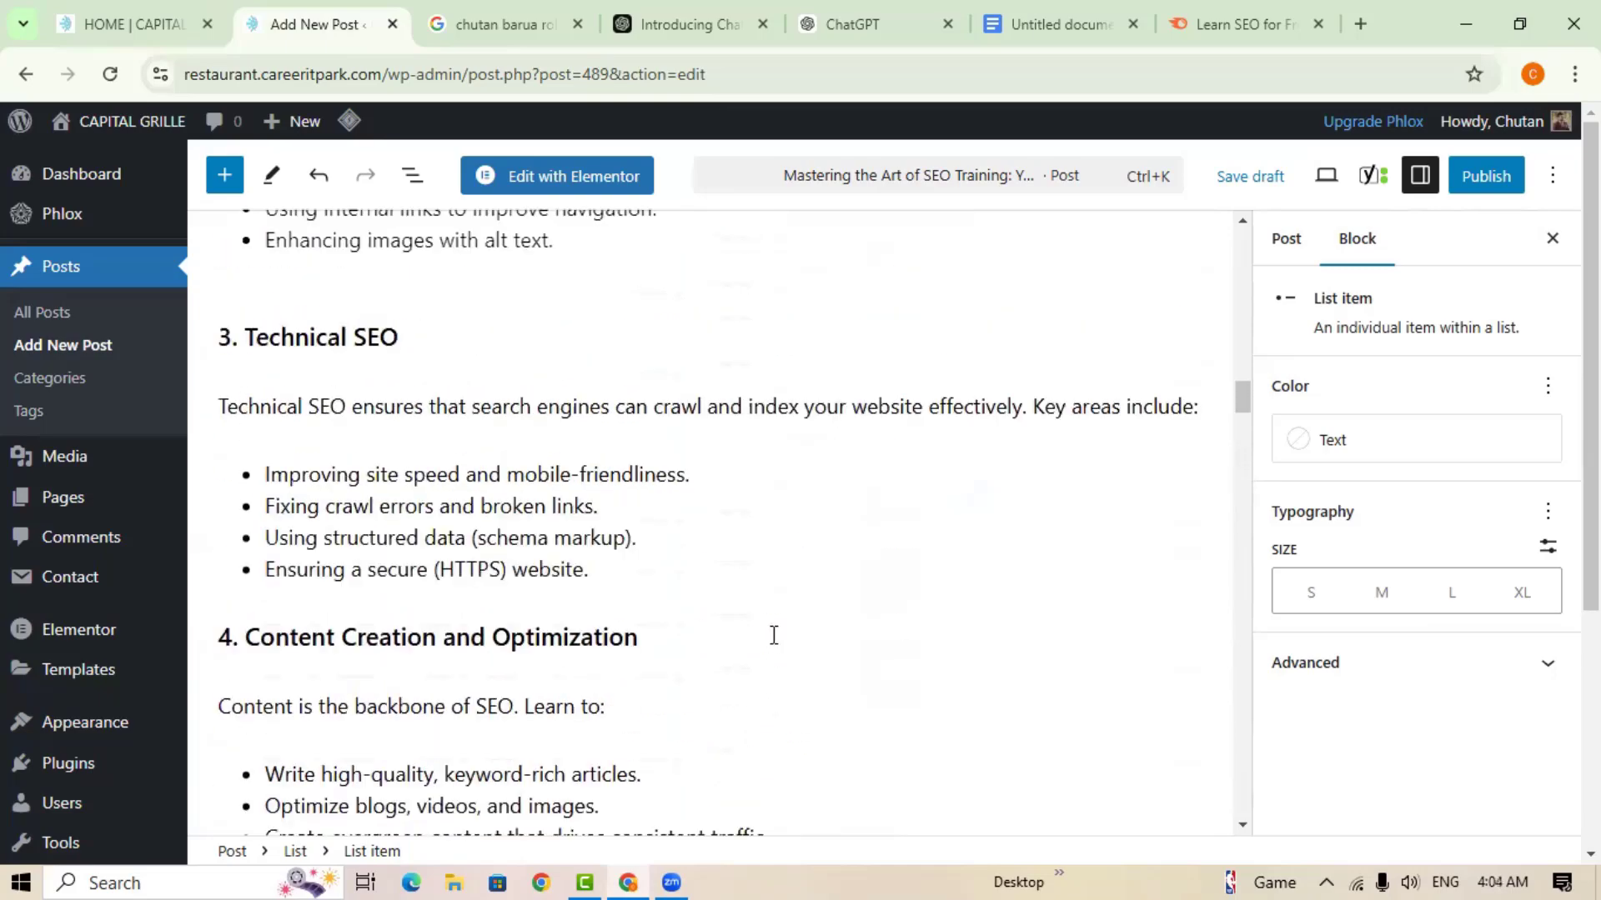
{"action": "scroll", "coordinate": [775, 634], "scroll_direction": "up", "scroll_amount": 15}
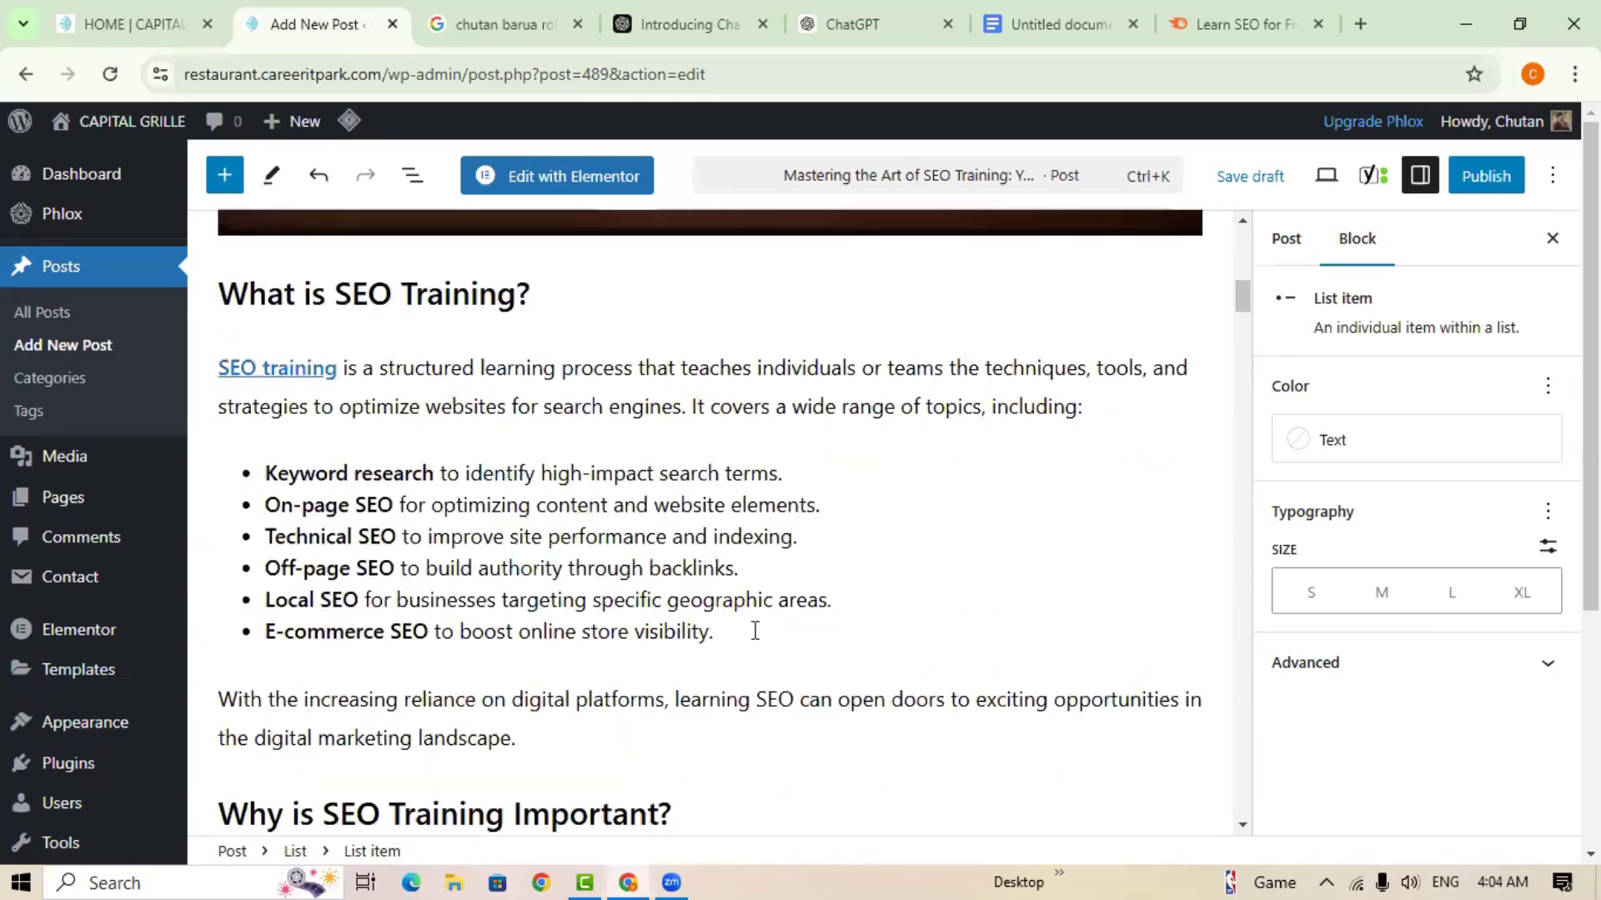
{"action": "scroll", "coordinate": [754, 631], "scroll_direction": "up", "scroll_amount": 1}
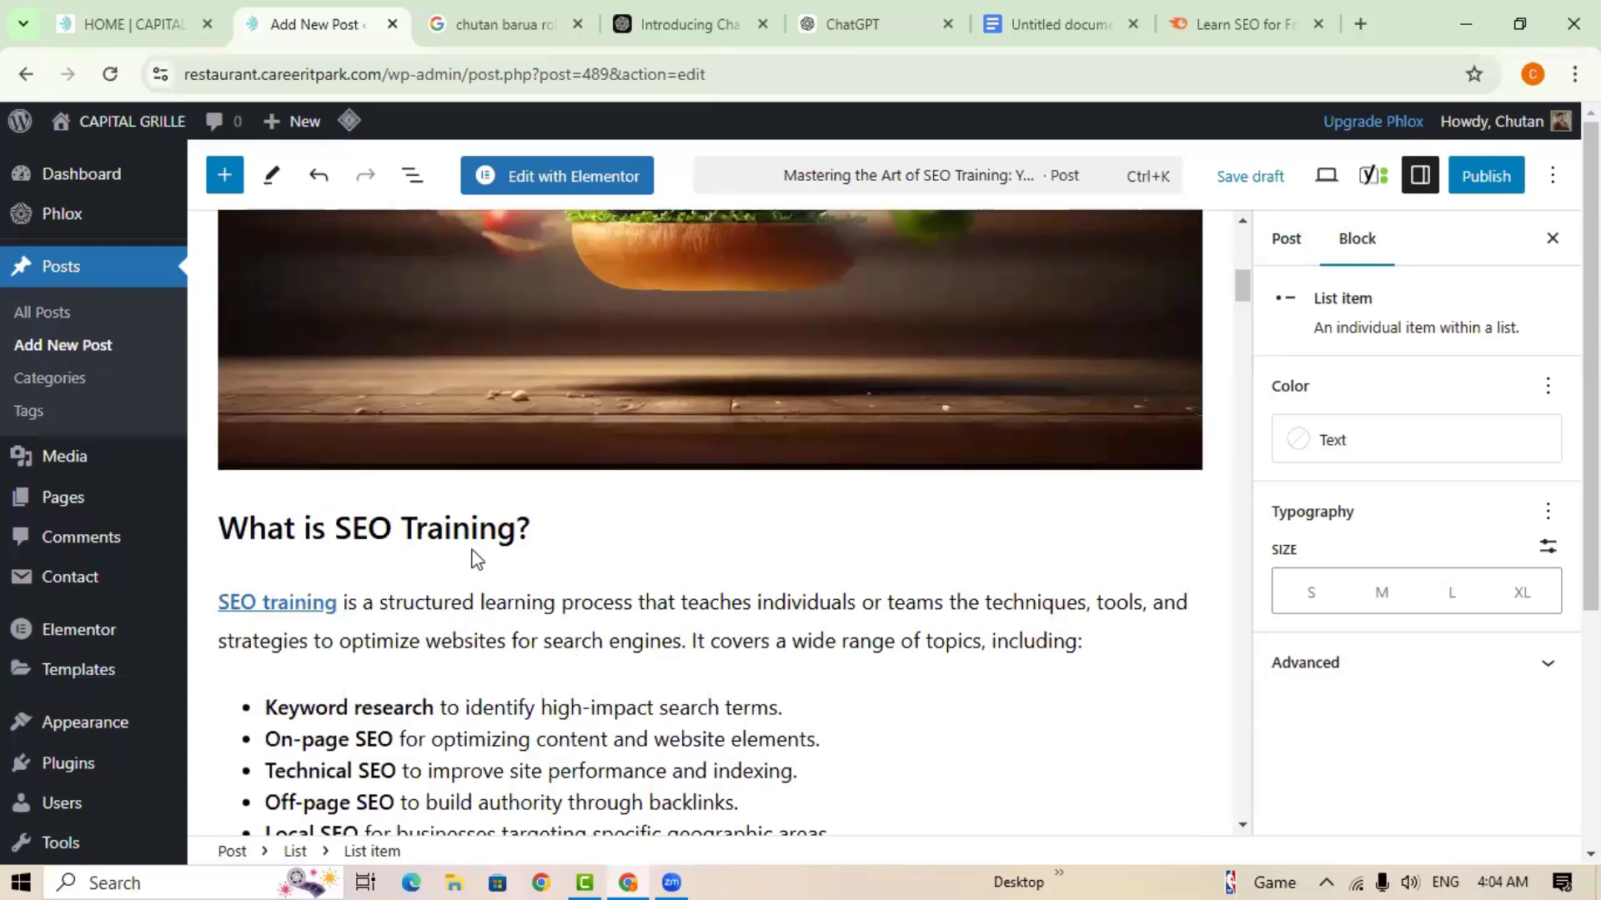
{"action": "left_click", "coordinate": [421, 532]}
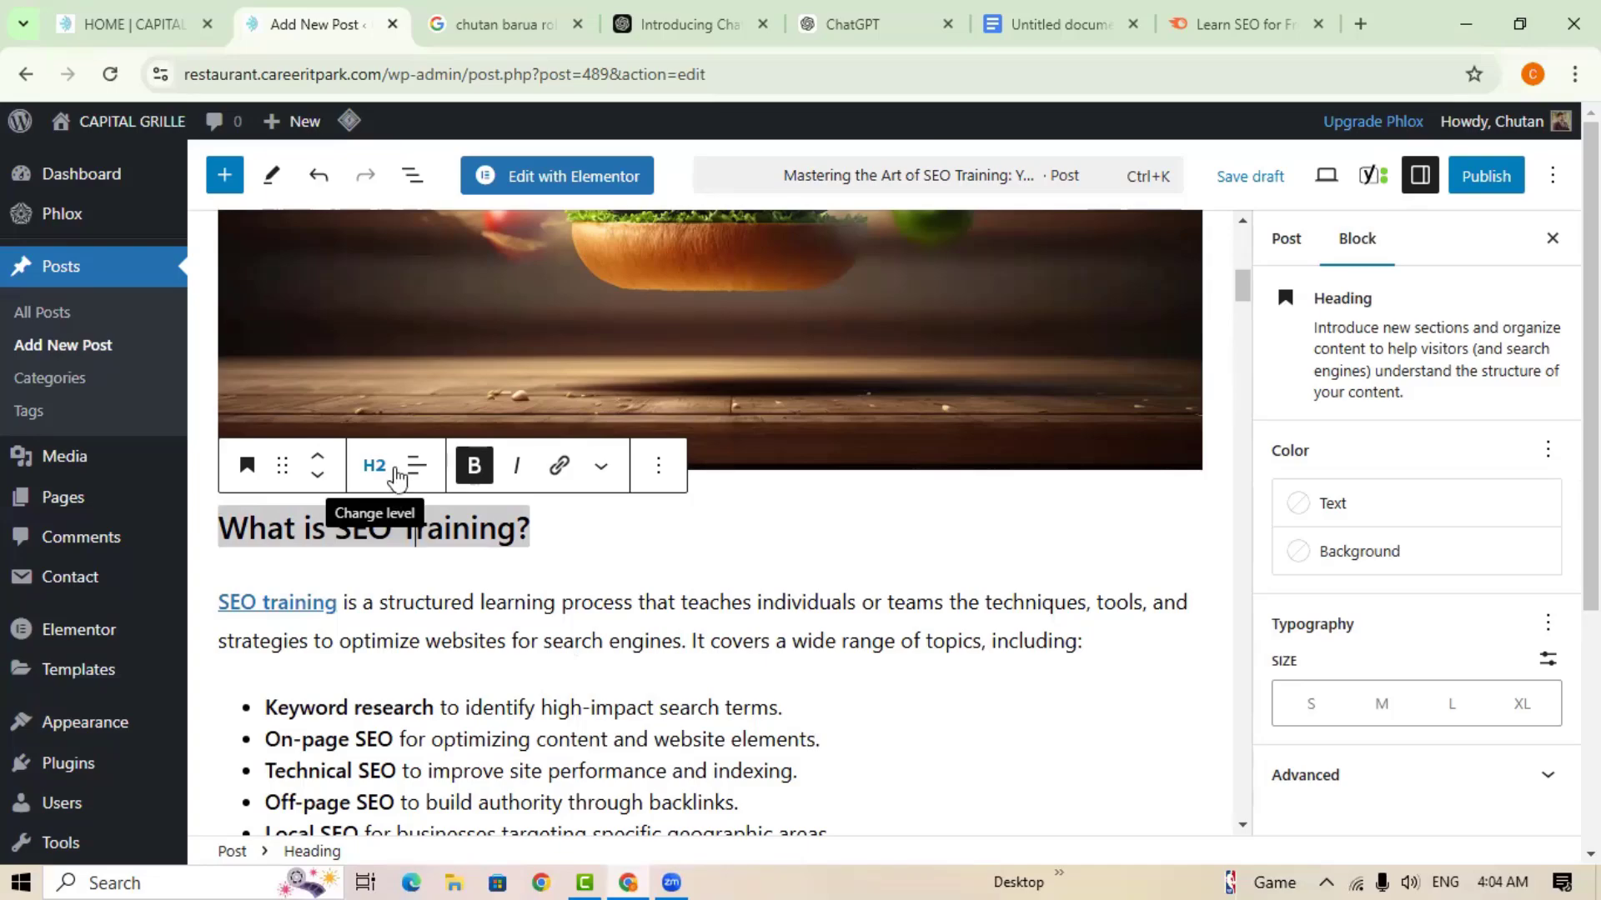
Recheck the post's Yoast SEO analysis results for the keyphrase in subheadings, links and SEO title.
{"action": "scroll", "coordinate": [823, 717], "scroll_direction": "down", "scroll_amount": 18}
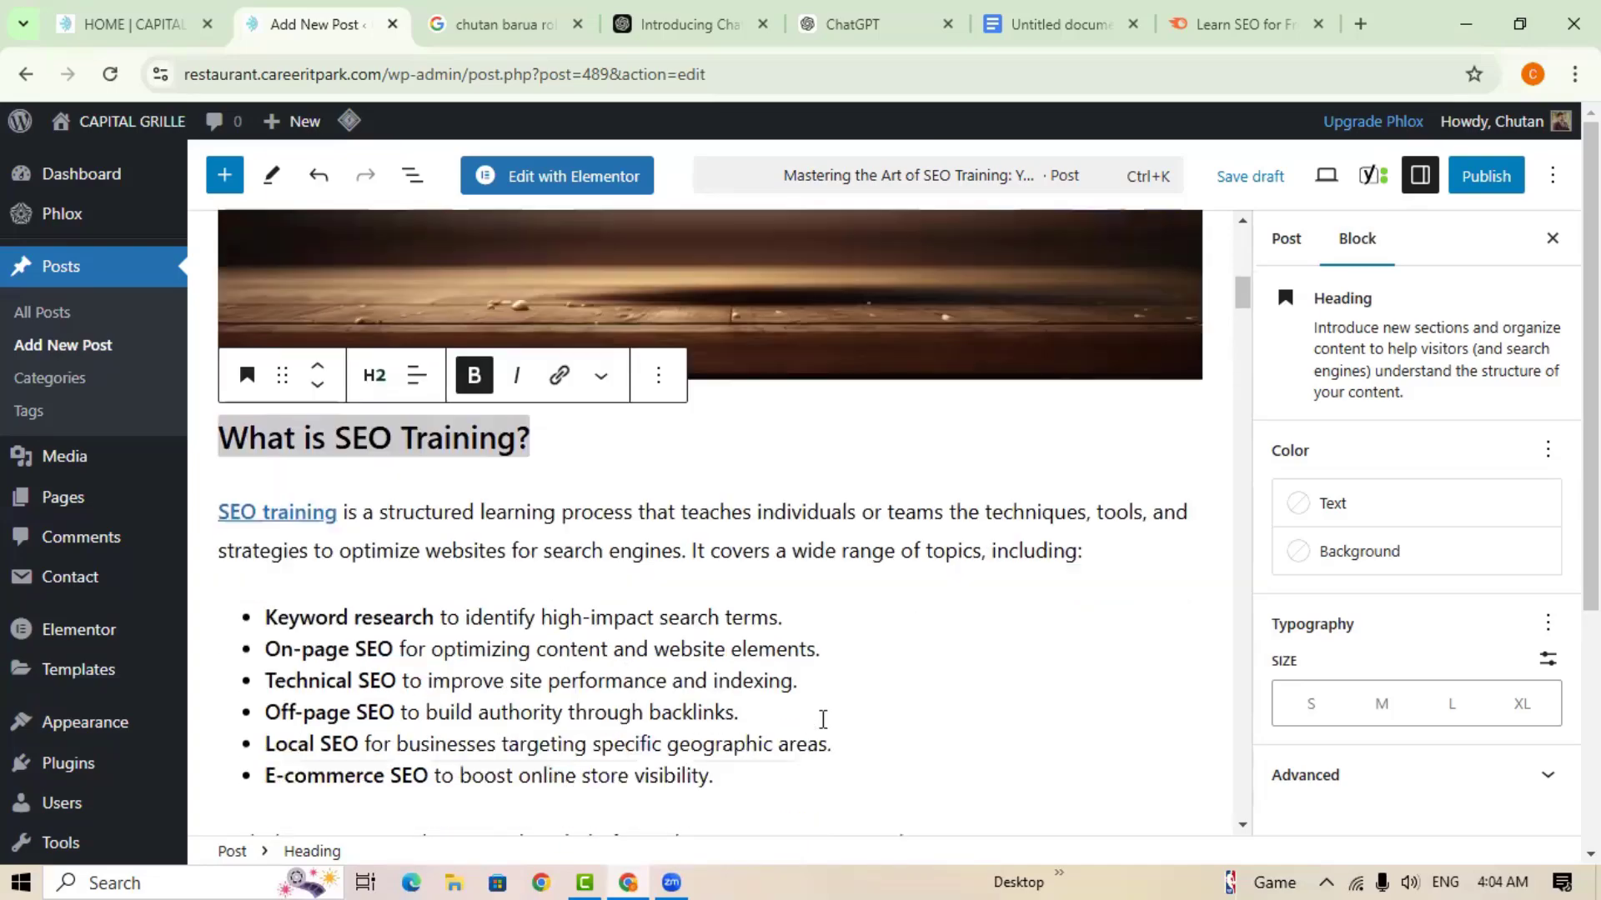
{"action": "scroll", "coordinate": [945, 628], "scroll_direction": "down", "scroll_amount": 20}
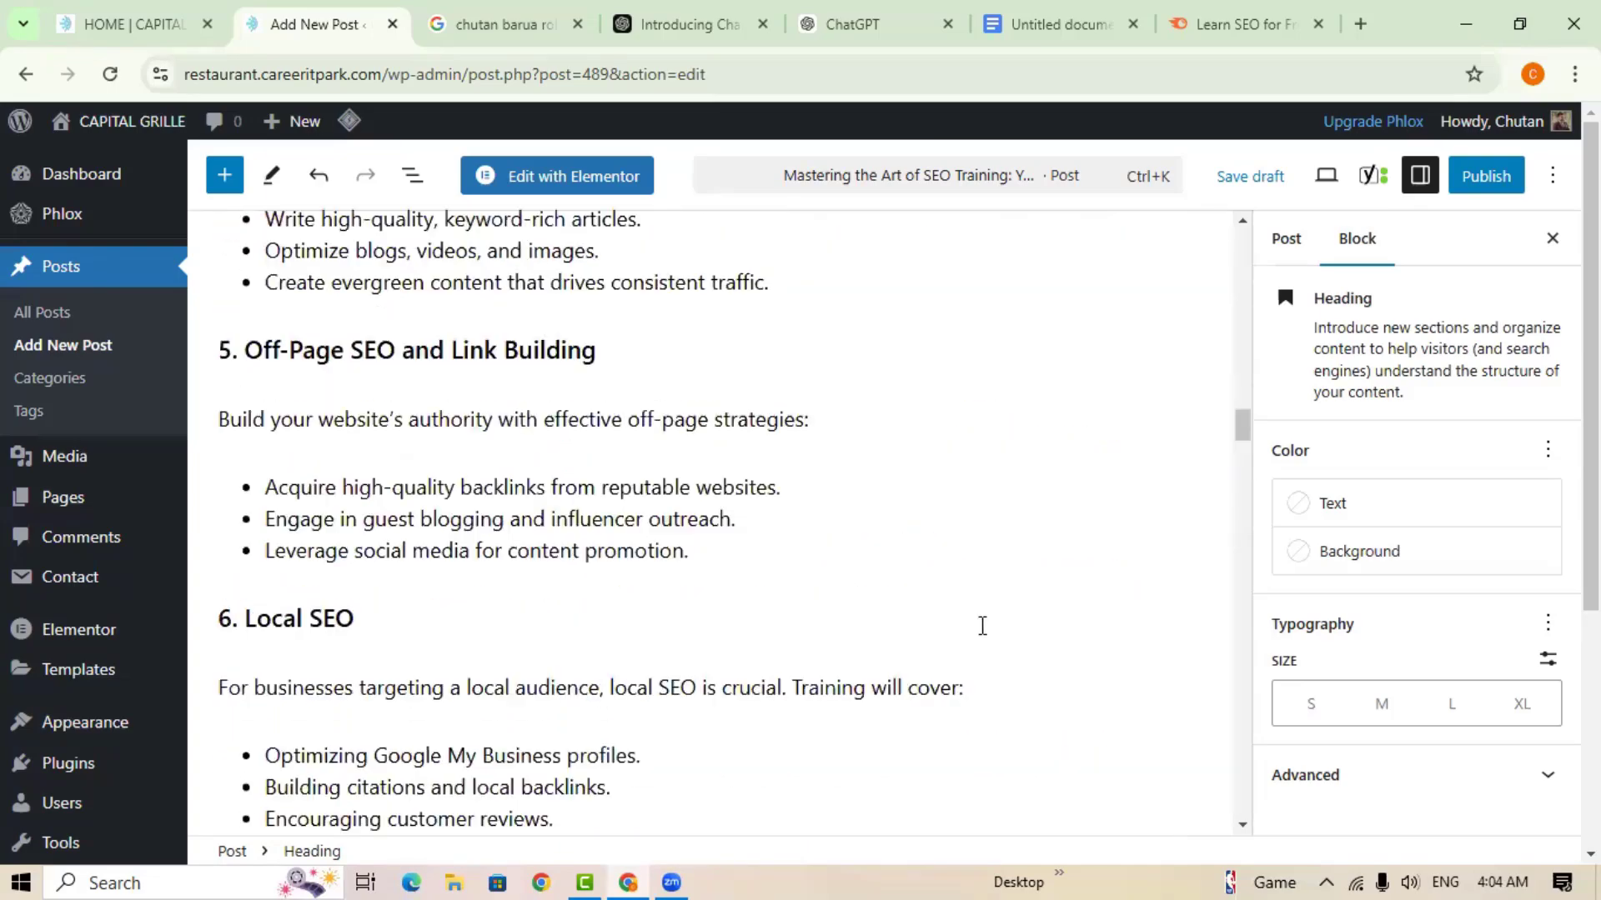
{"action": "scroll", "coordinate": [1066, 639], "scroll_direction": "down", "scroll_amount": 12}
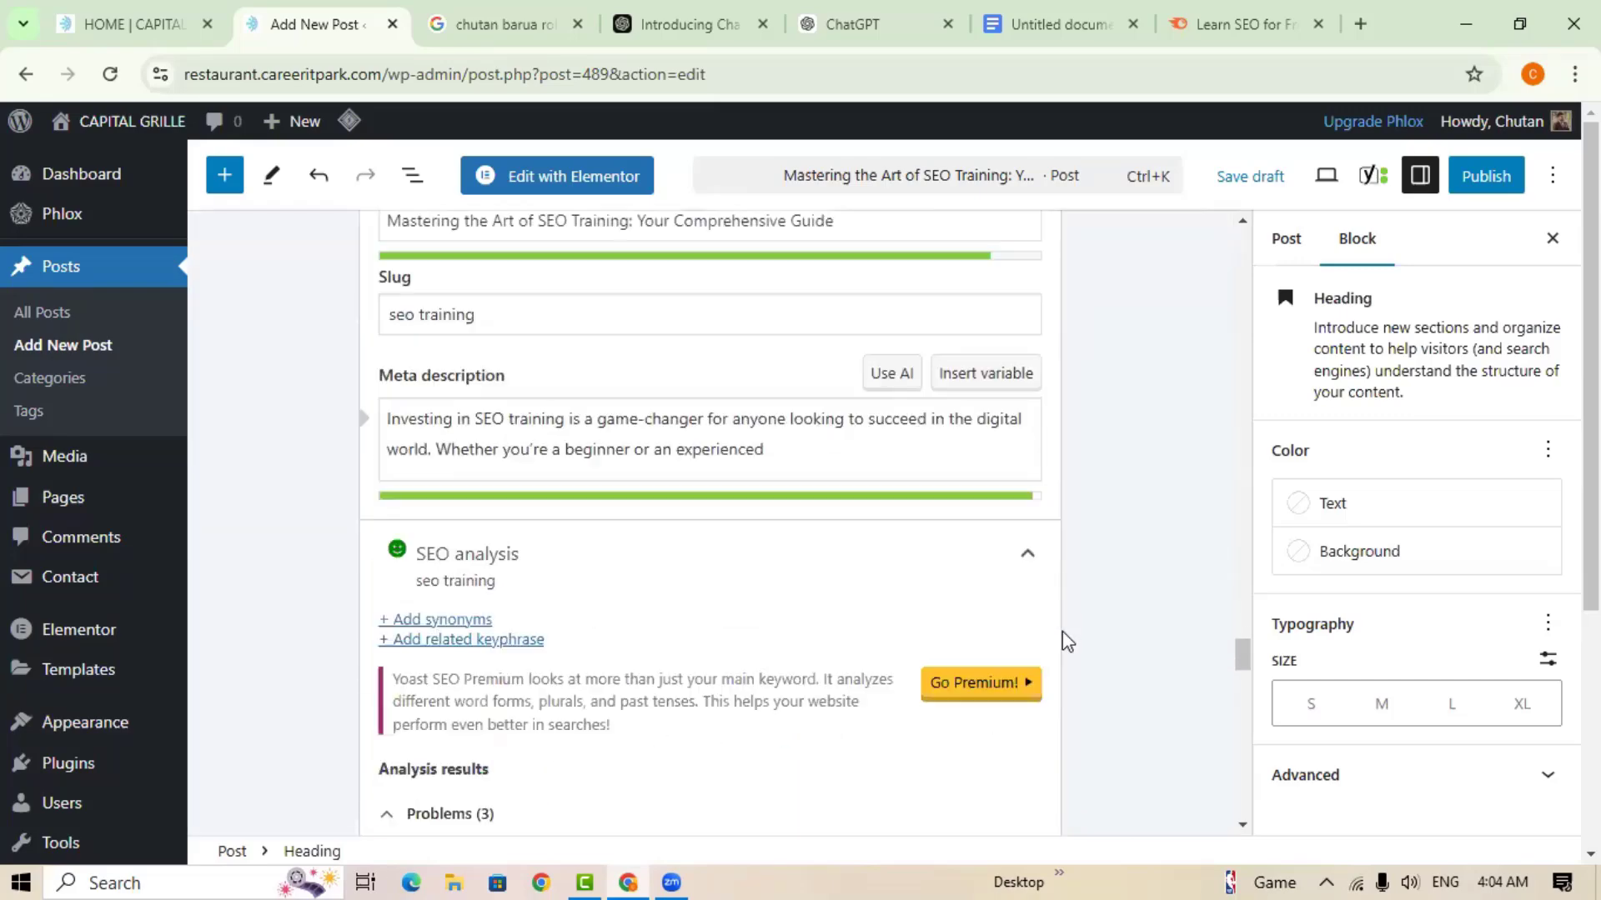
{"action": "scroll", "coordinate": [967, 653], "scroll_direction": "down", "scroll_amount": 5}
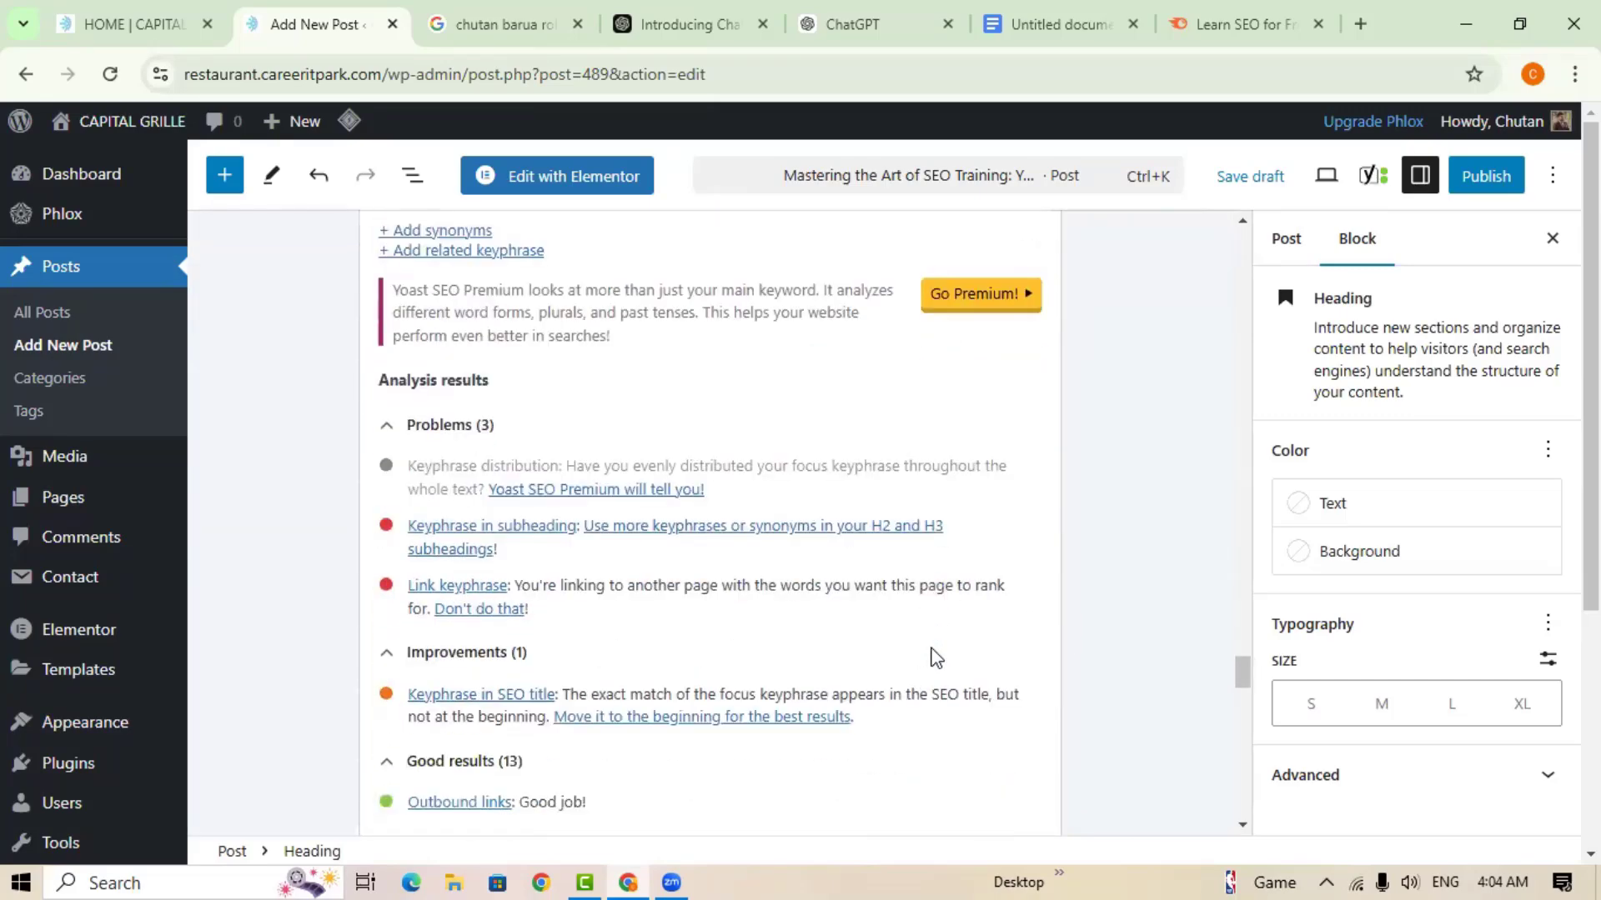
{"action": "scroll", "coordinate": [1010, 715], "scroll_direction": "up", "scroll_amount": 18}
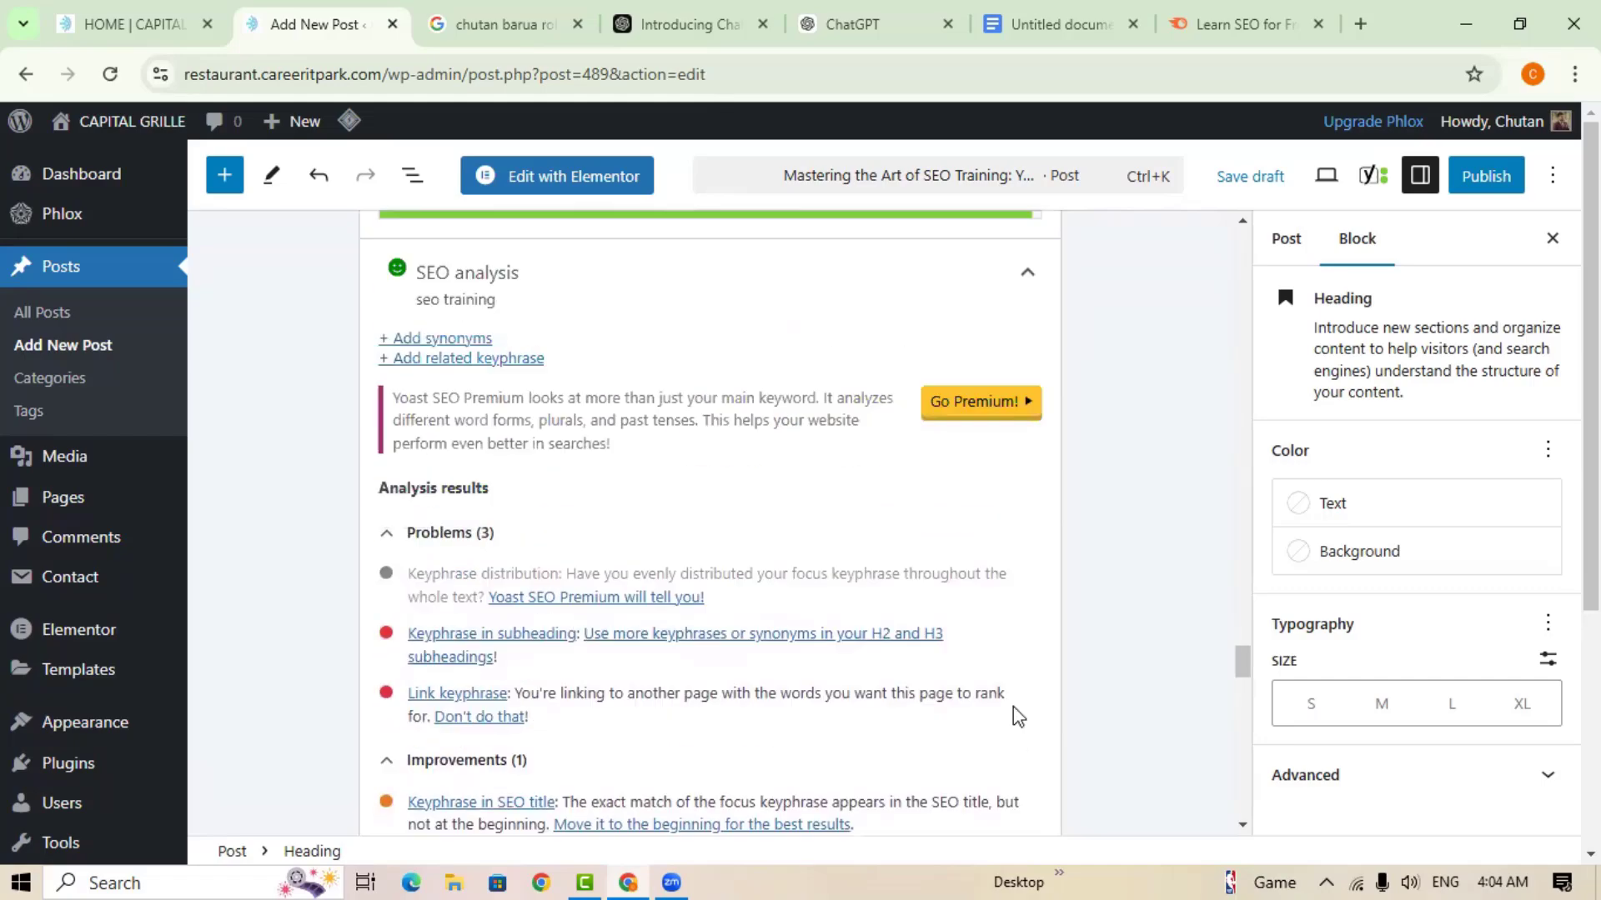
{"action": "scroll", "coordinate": [1088, 448], "scroll_direction": "up", "scroll_amount": 15}
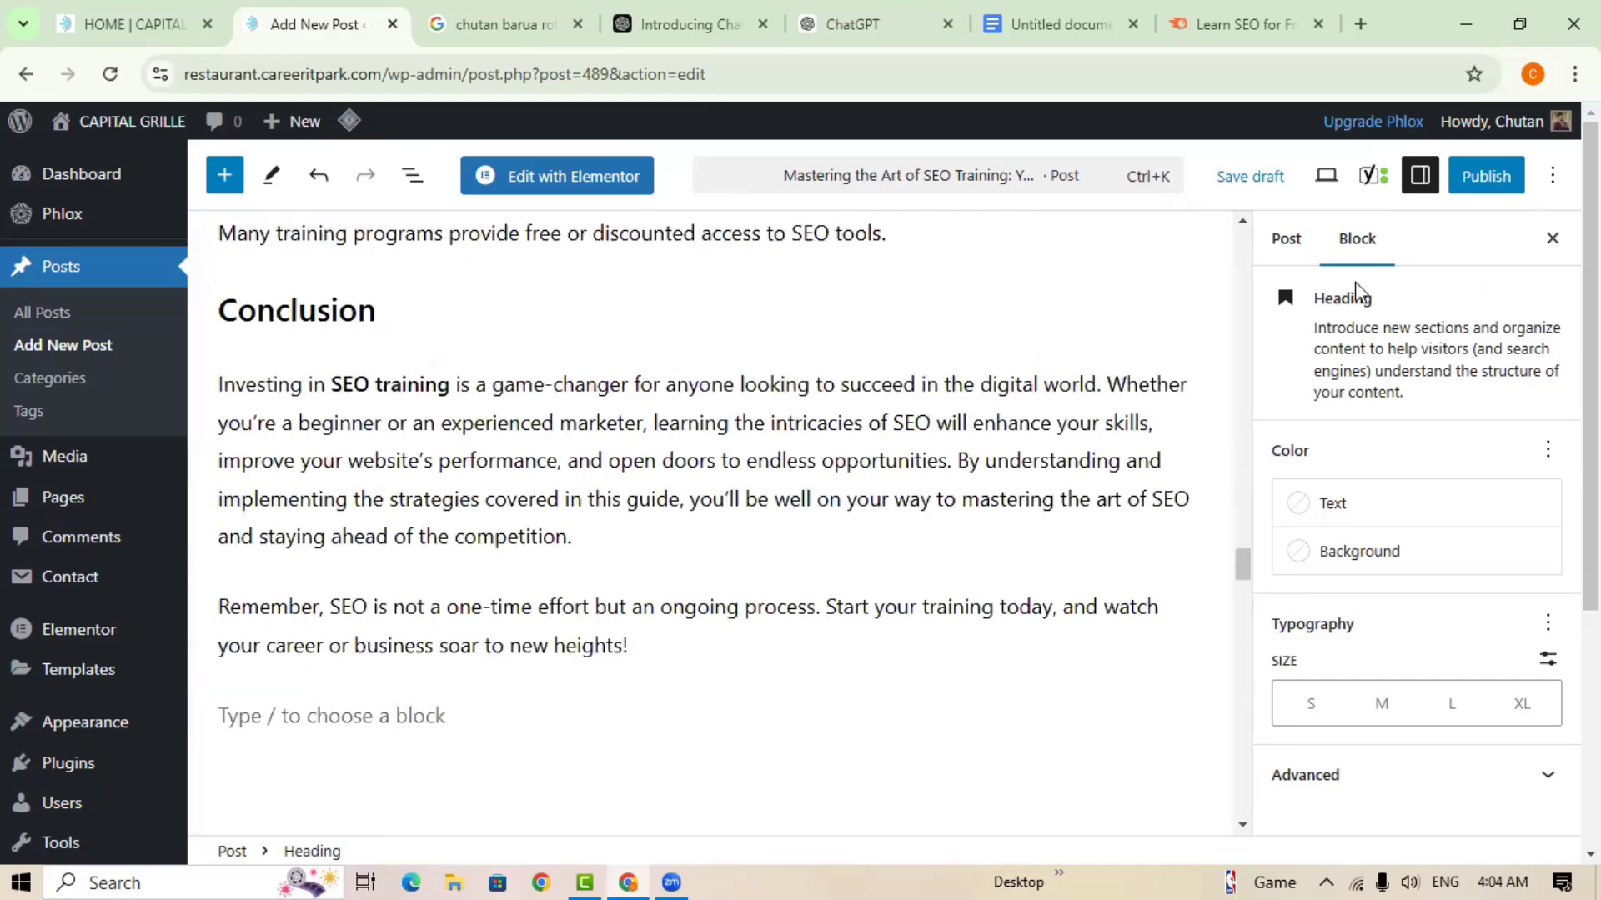
Publish the SEO training post after checking its pre-publish settings and Yoast SEO ratings.
{"action": "left_click", "coordinate": [1489, 190]}
{"action": "scroll", "coordinate": [1464, 639], "scroll_direction": "down", "scroll_amount": 1}
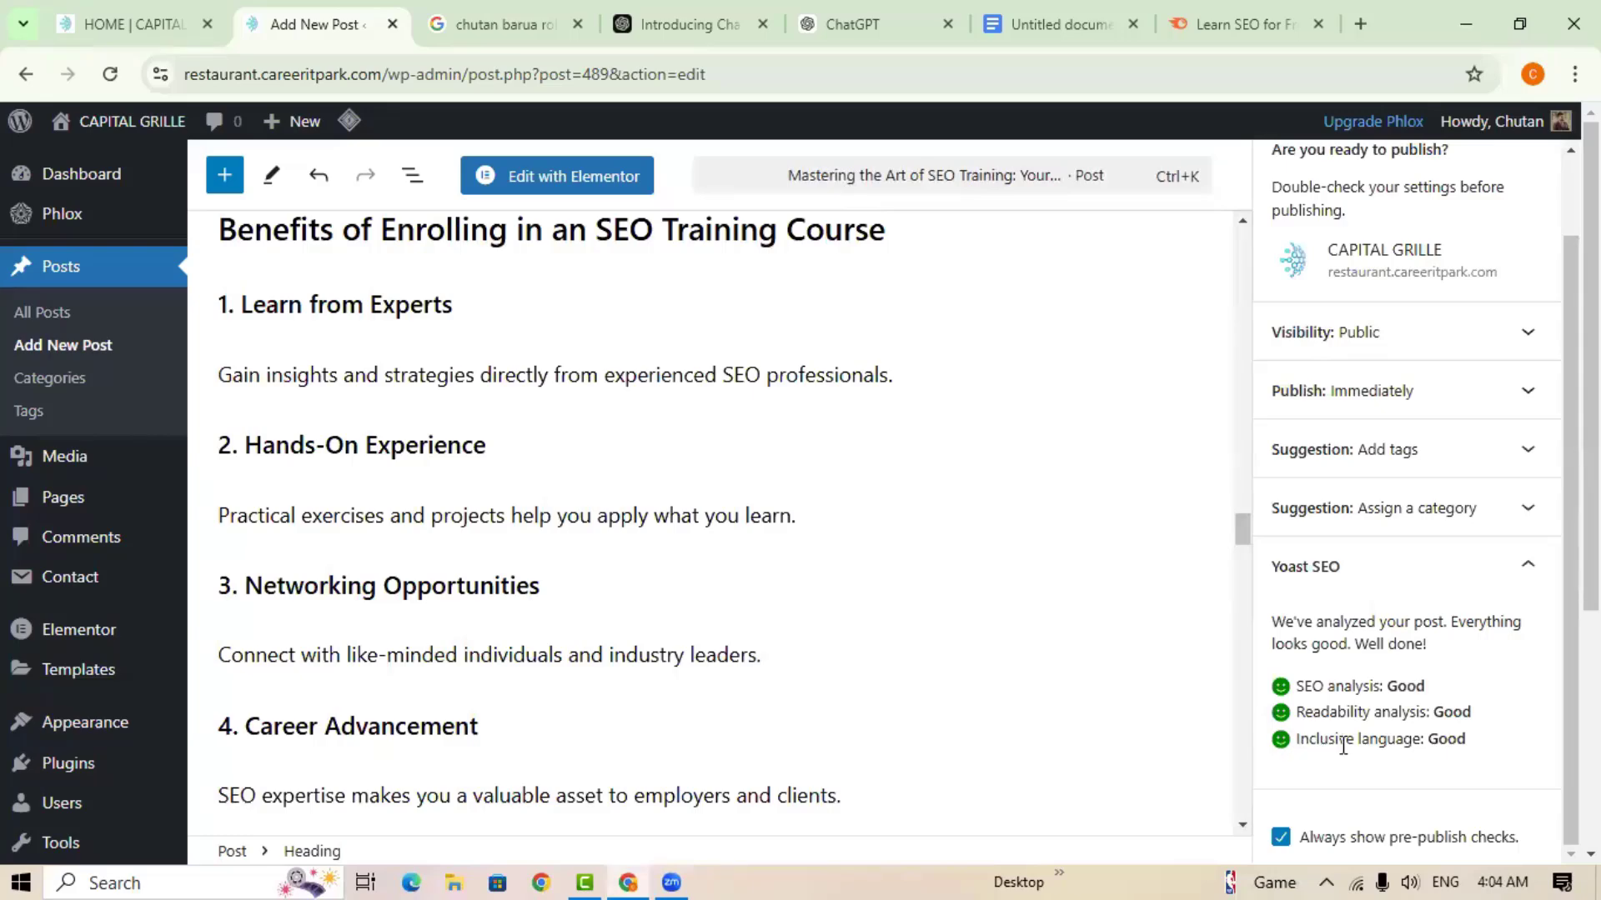
{"action": "scroll", "coordinate": [1334, 725], "scroll_direction": "up", "scroll_amount": 2}
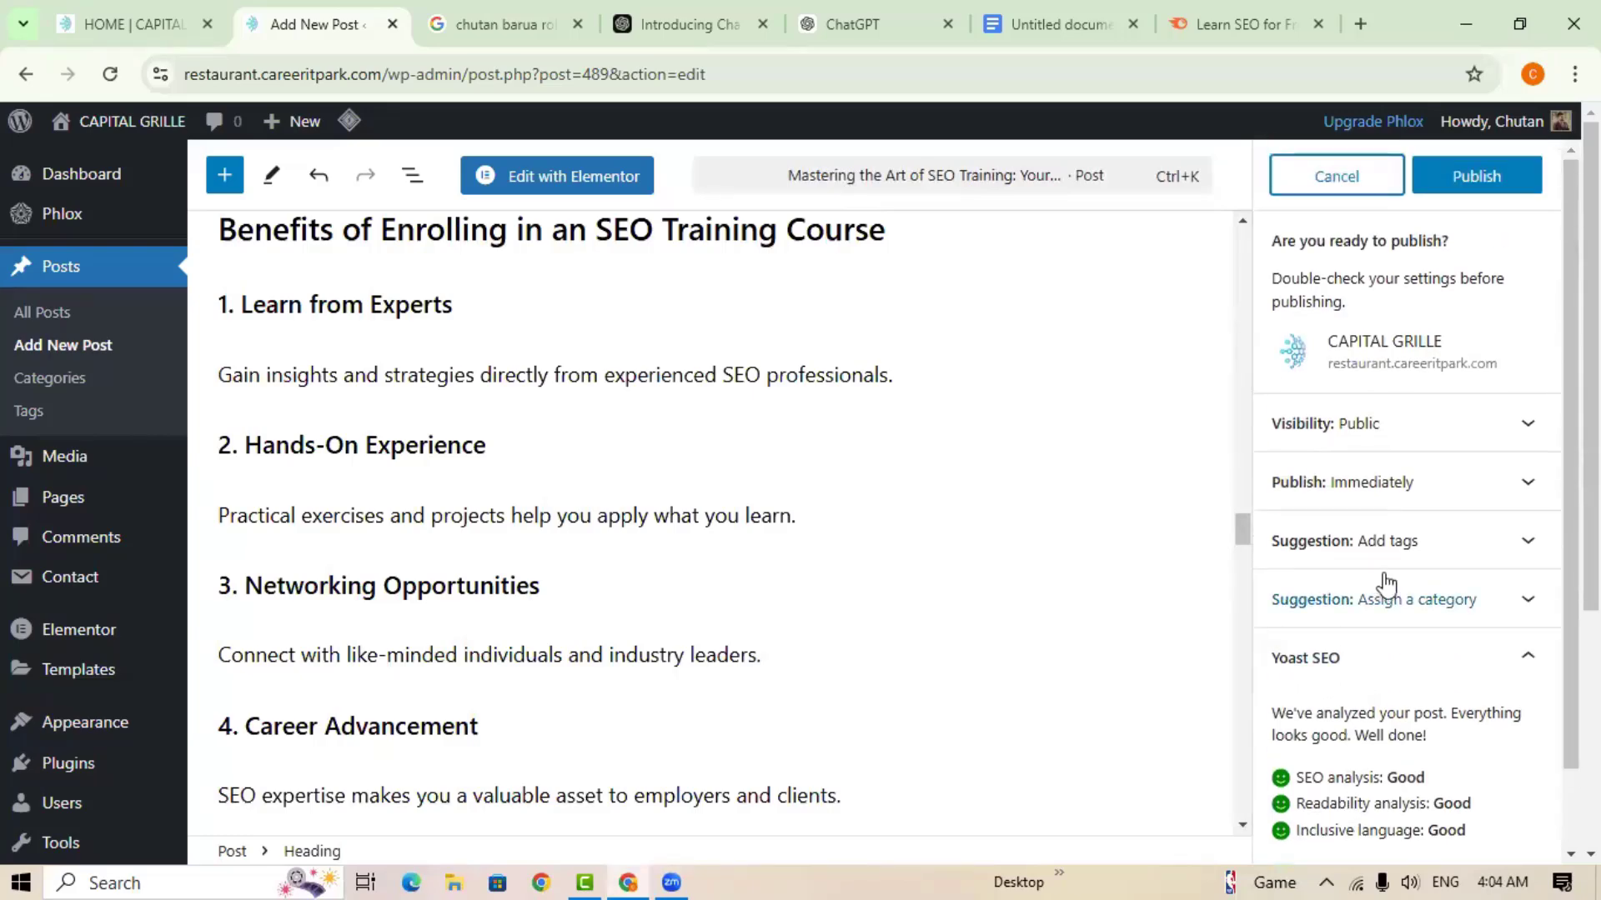
{"action": "left_click", "coordinate": [1465, 179]}
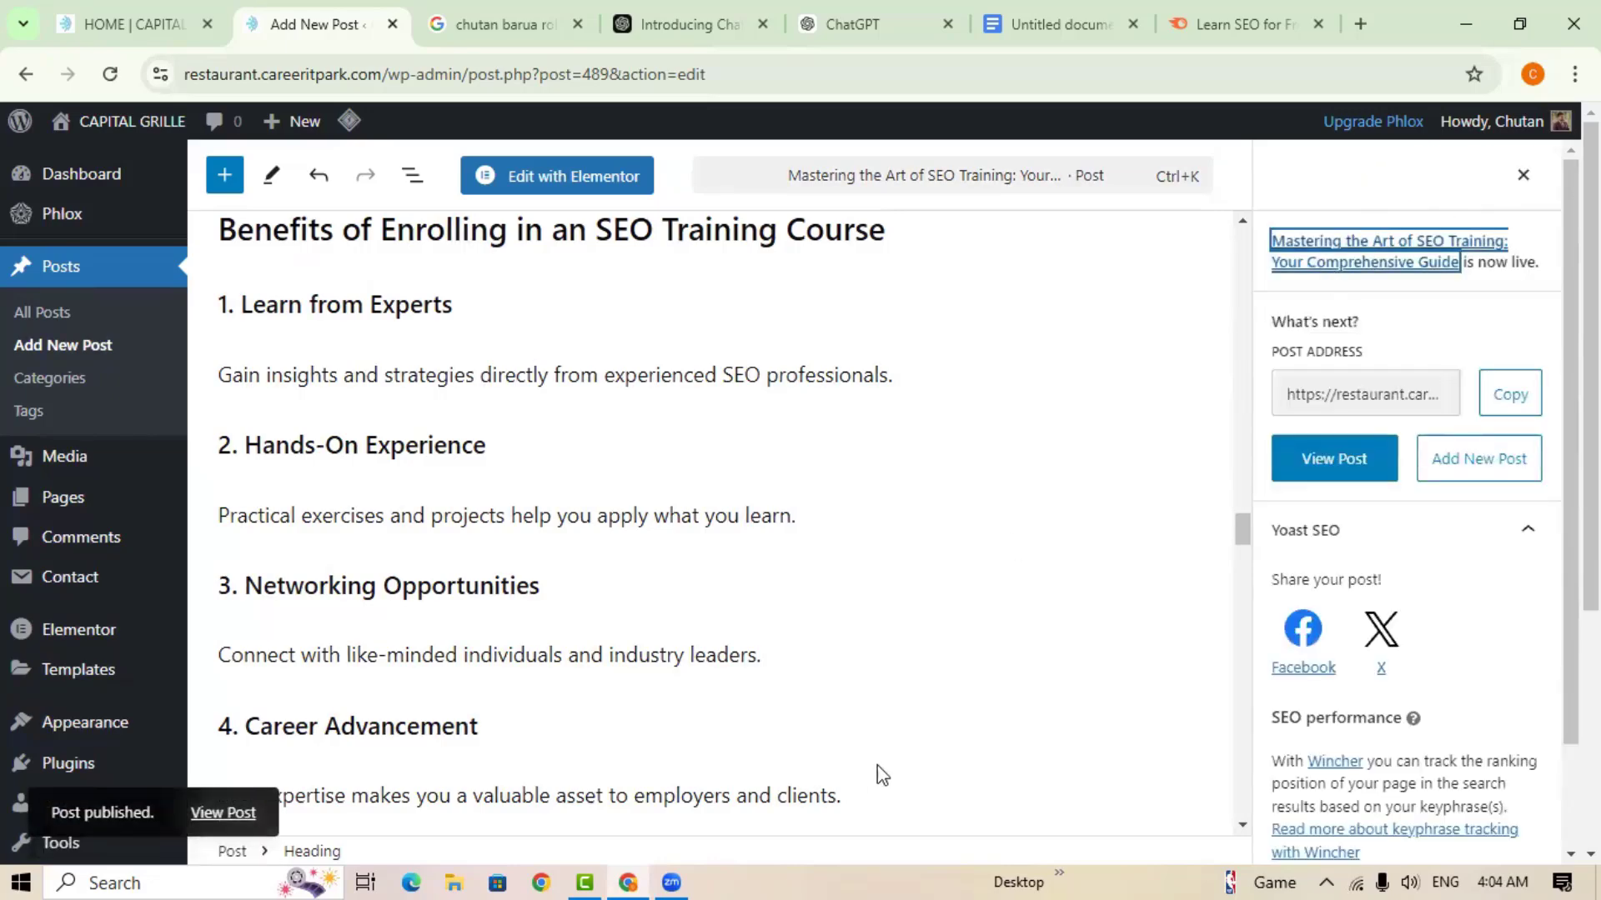
Review the published article in the editor, from its title and introduction through the core components of SEO training.
{"action": "scroll", "coordinate": [870, 726], "scroll_direction": "up", "scroll_amount": 20}
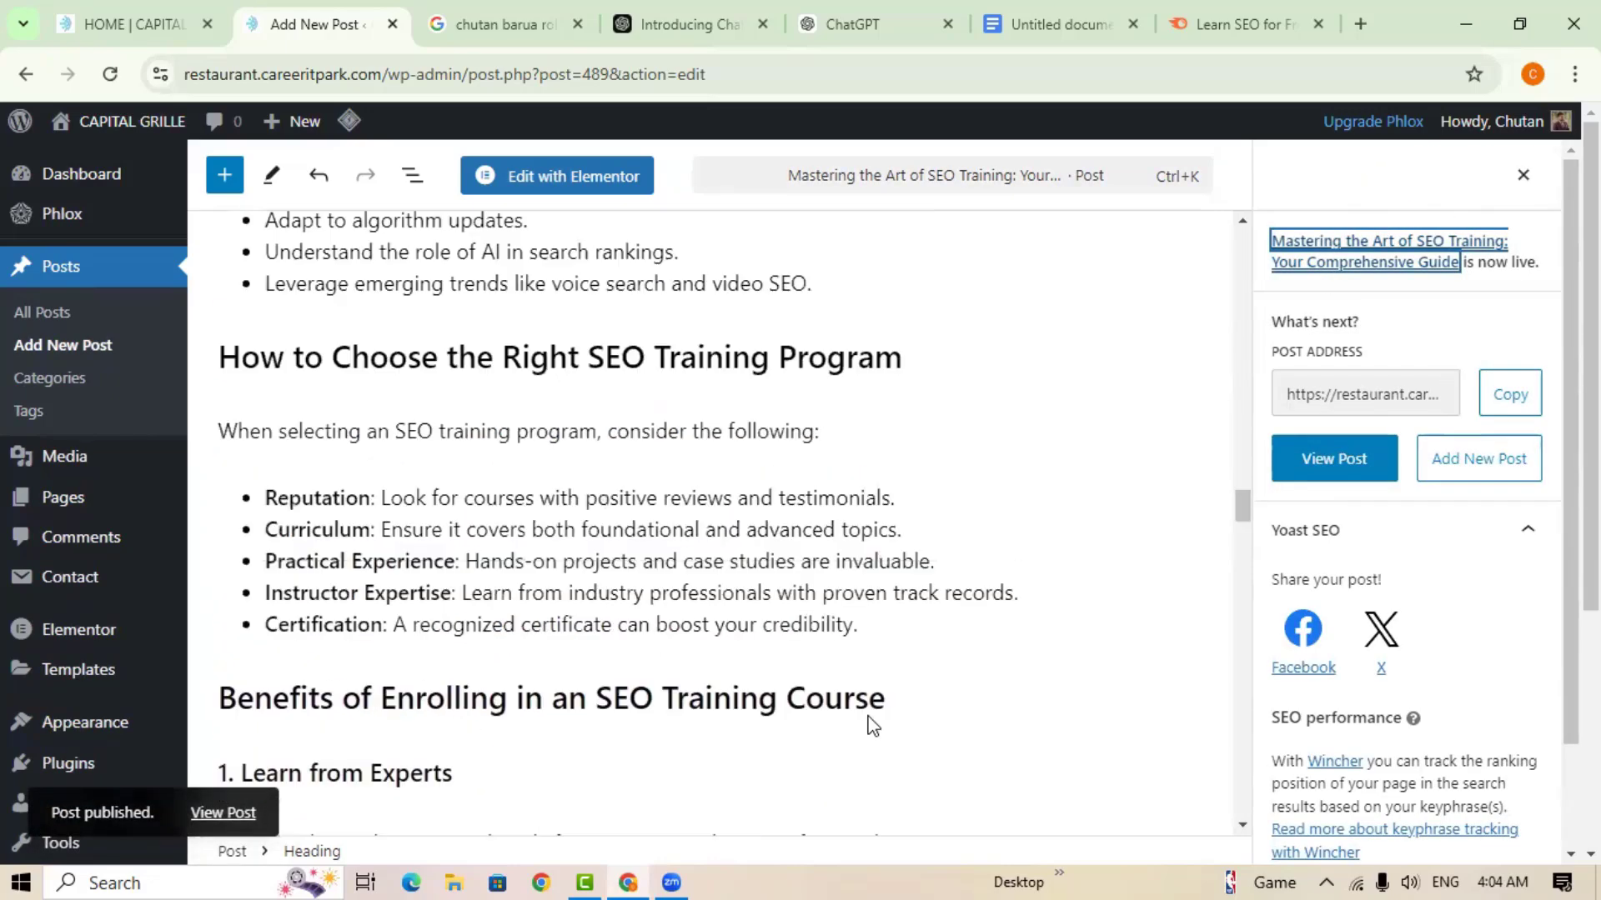
{"action": "scroll", "coordinate": [869, 705], "scroll_direction": "up", "scroll_amount": 15}
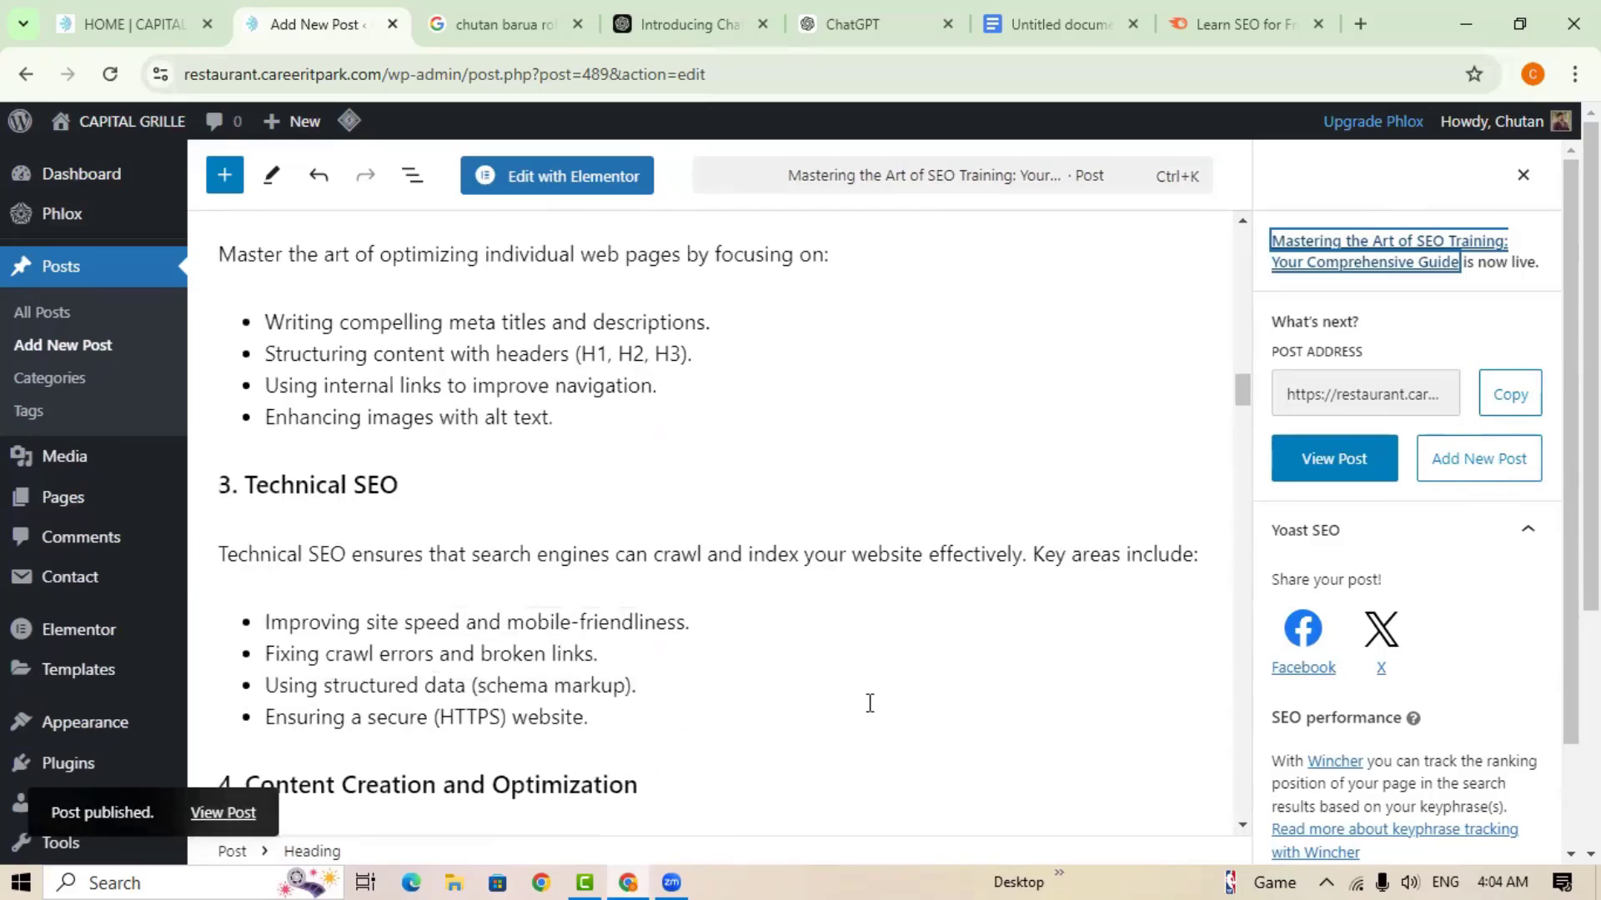
{"action": "scroll", "coordinate": [885, 700], "scroll_direction": "up", "scroll_amount": 5}
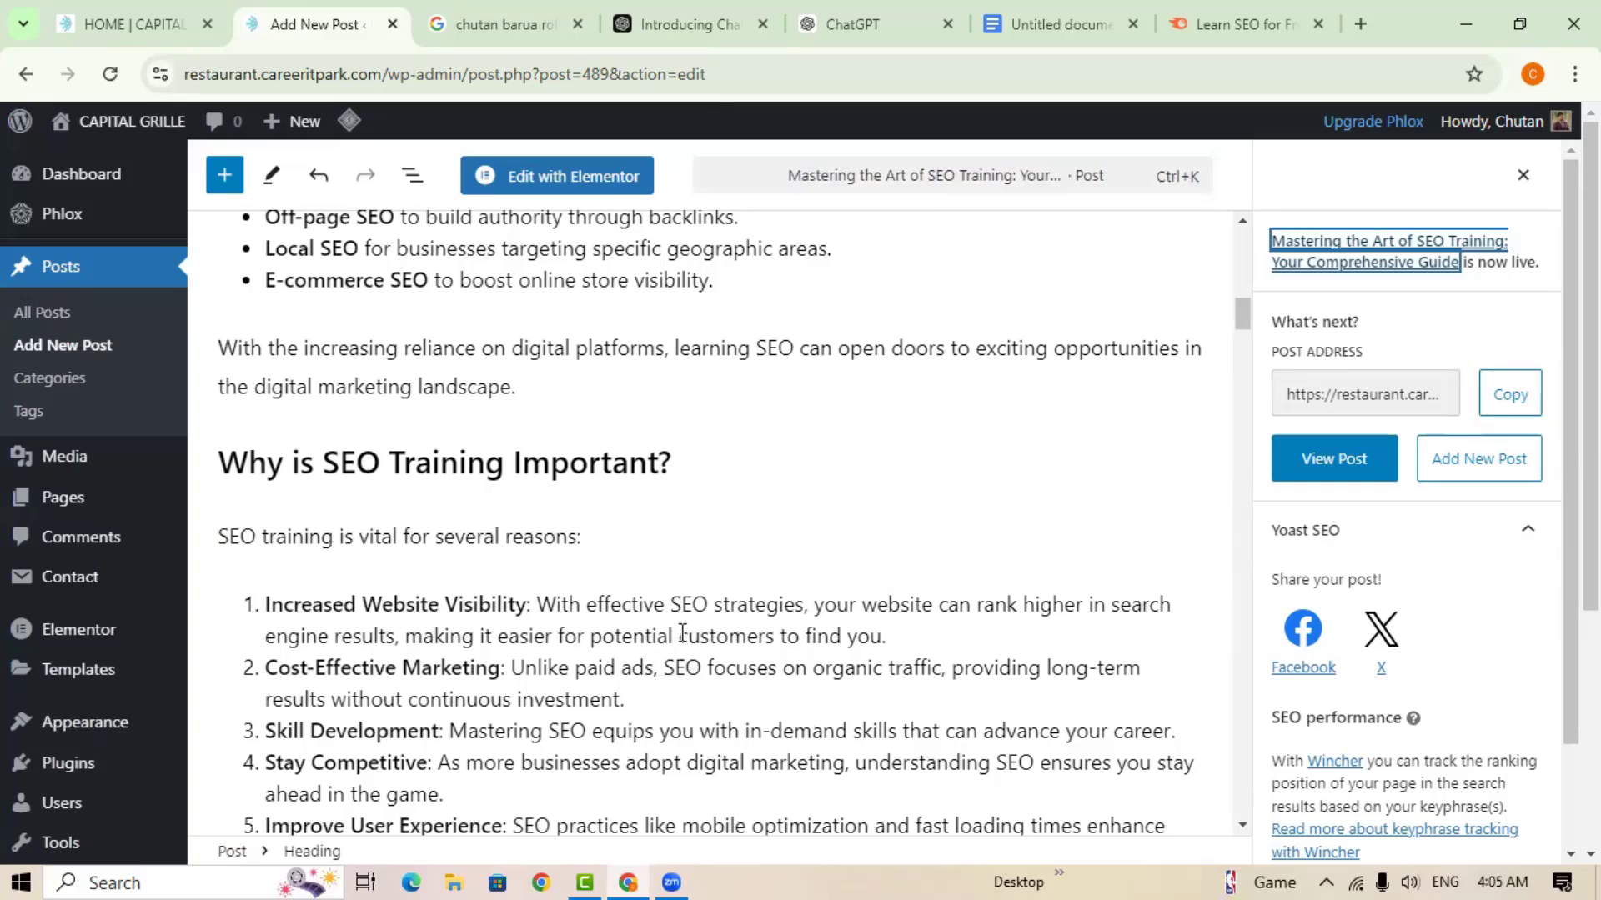
{"action": "scroll", "coordinate": [692, 679], "scroll_direction": "up", "scroll_amount": 9}
{"action": "scroll", "coordinate": [691, 690], "scroll_direction": "up", "scroll_amount": 10}
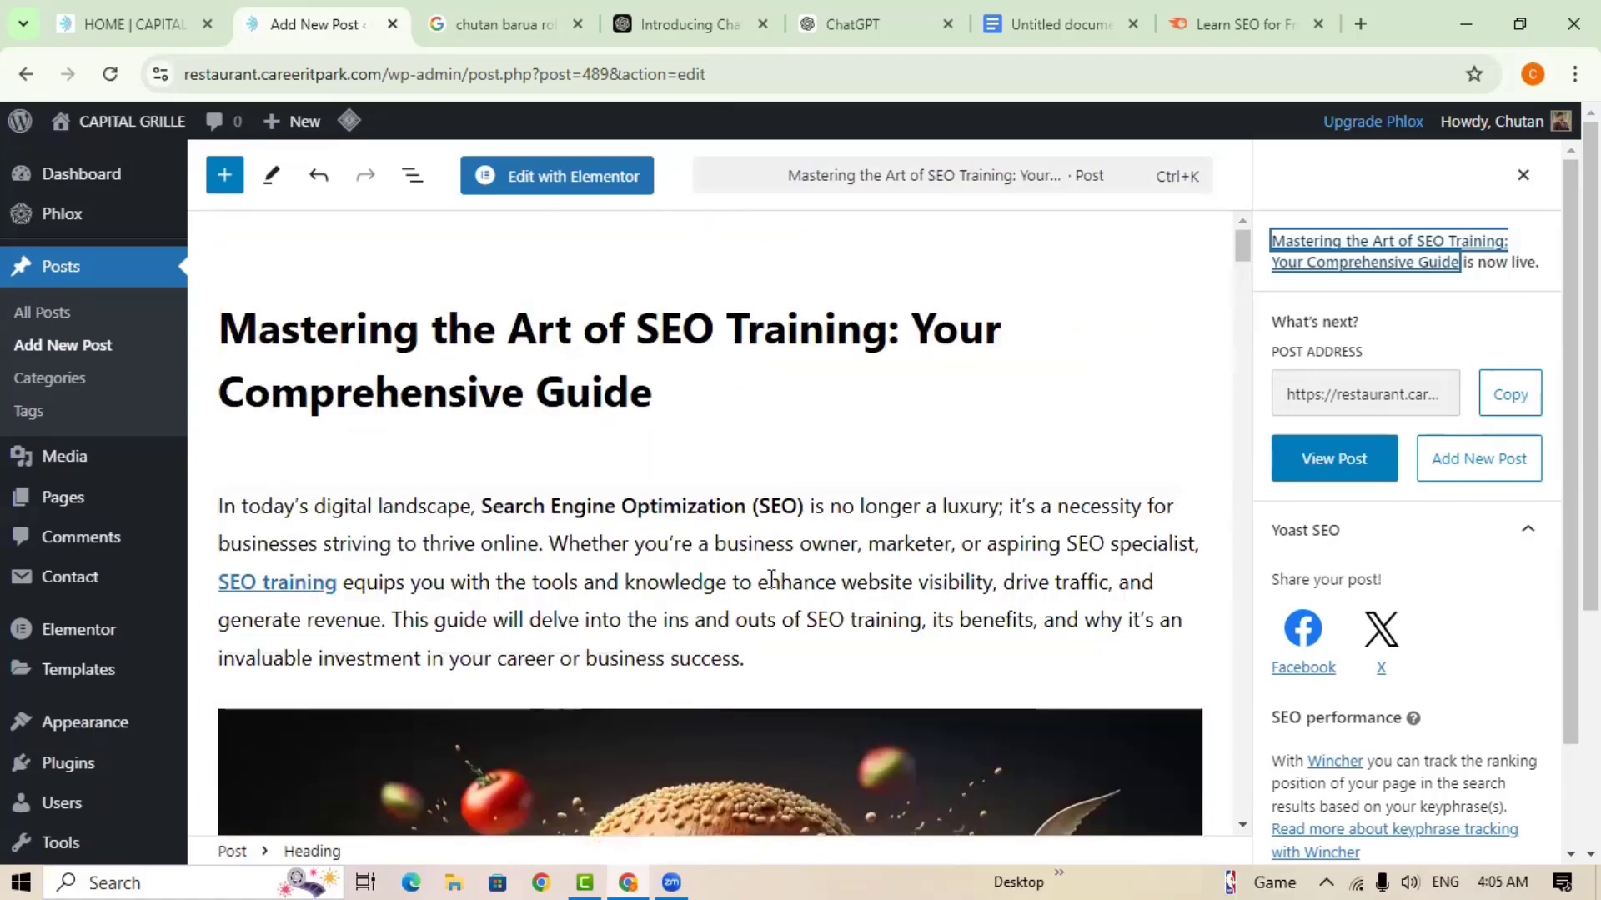
{"action": "scroll", "coordinate": [625, 575], "scroll_direction": "down", "scroll_amount": 8}
{"action": "scroll", "coordinate": [650, 588], "scroll_direction": "down", "scroll_amount": 20}
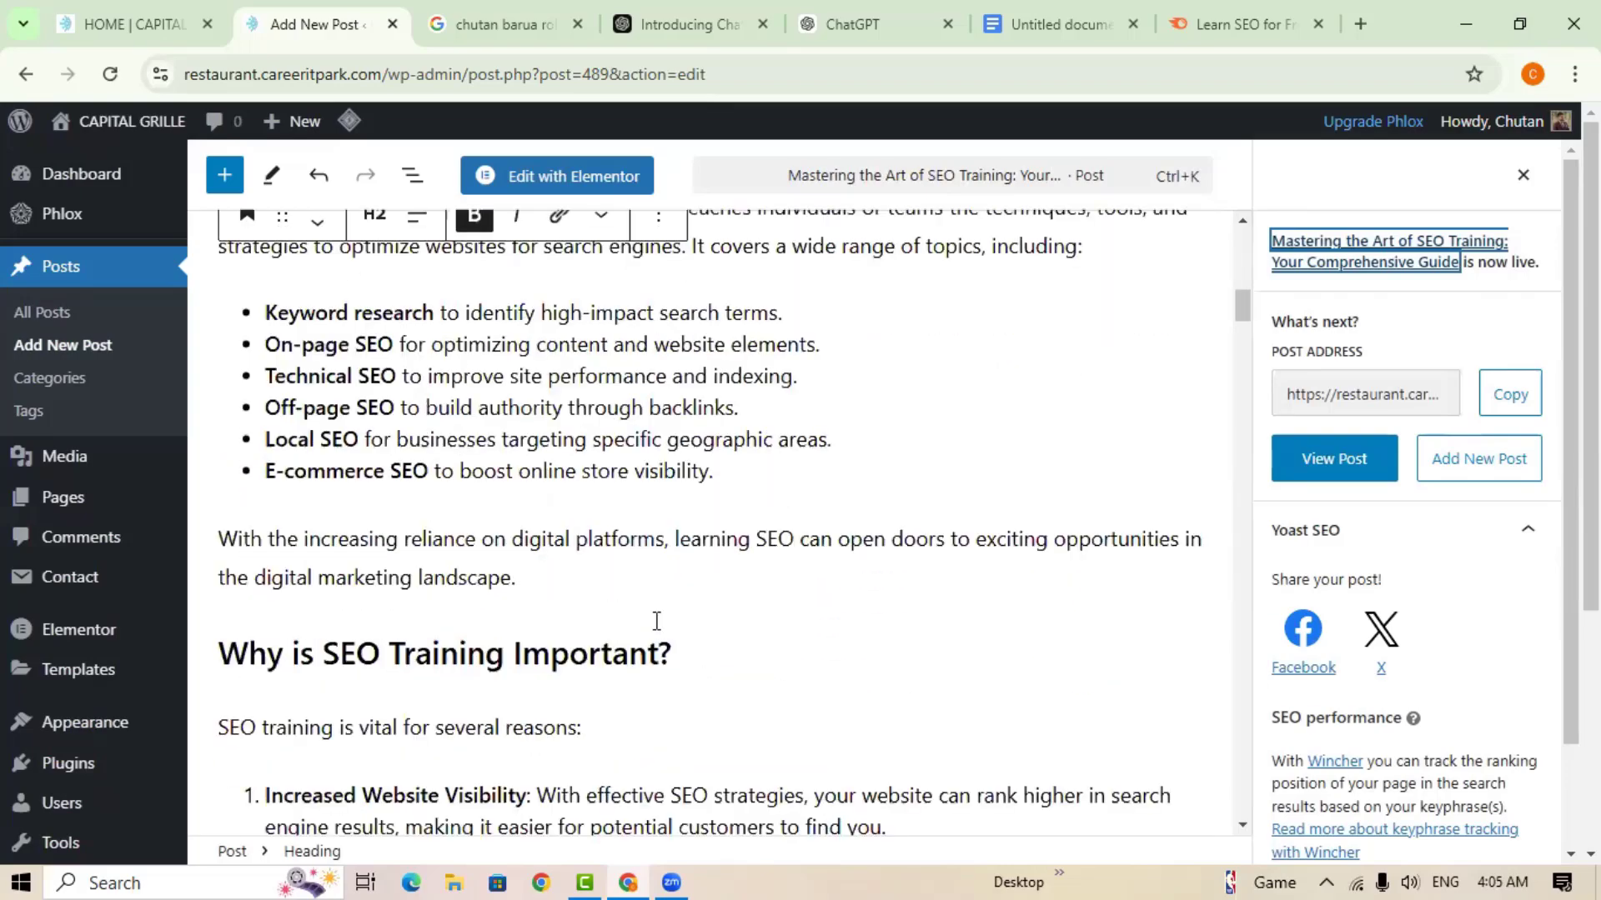
{"action": "scroll", "coordinate": [667, 633], "scroll_direction": "down", "scroll_amount": 15}
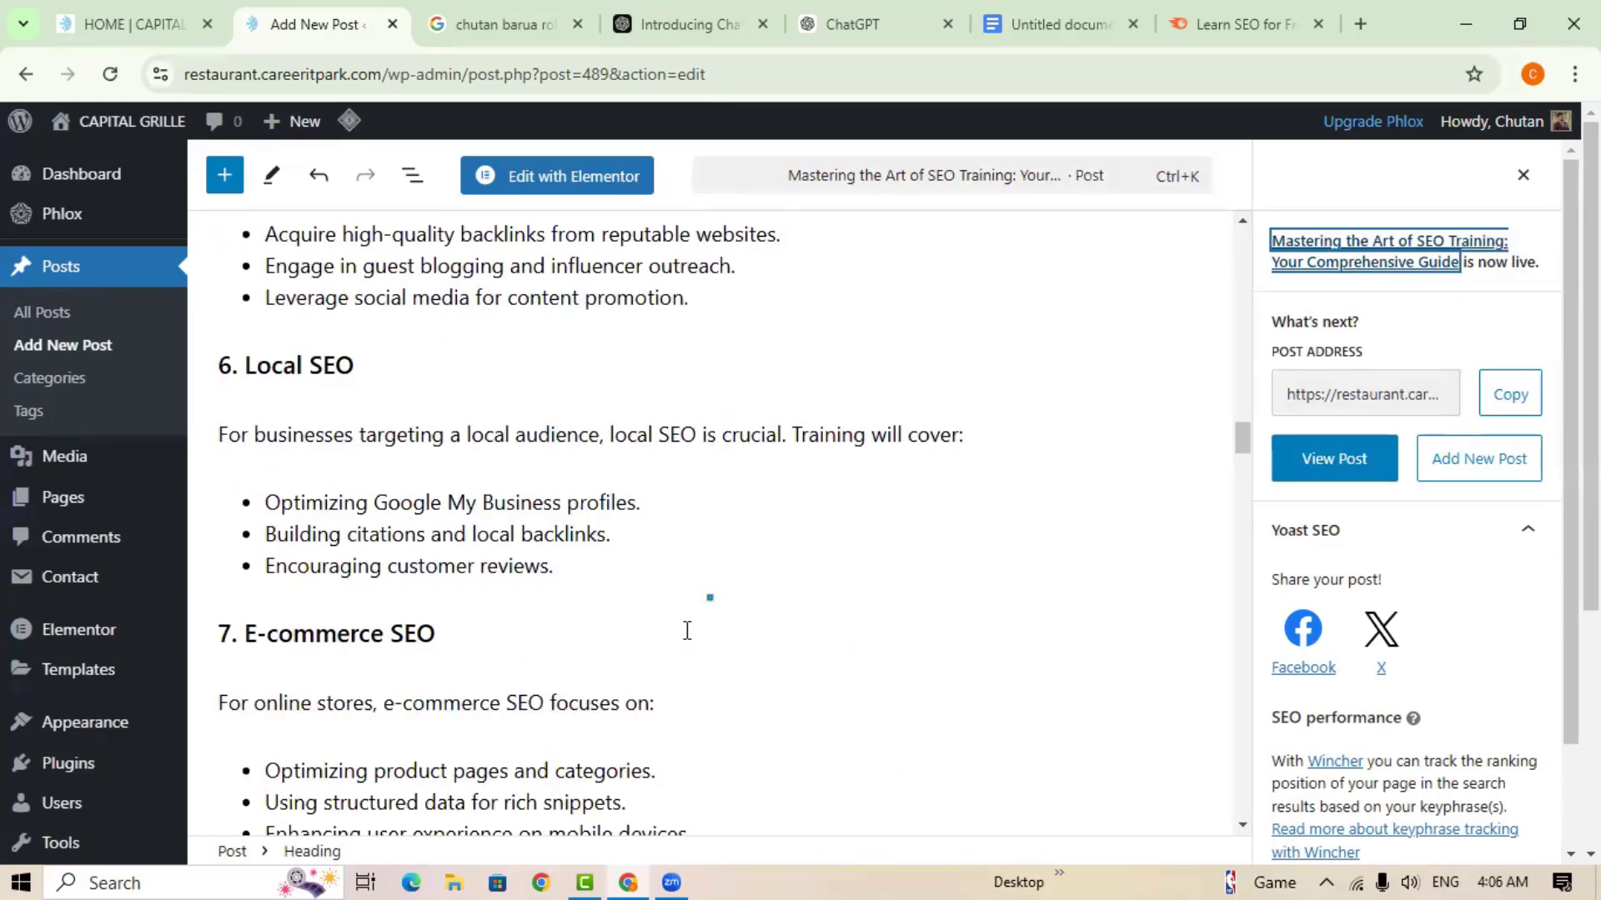
{"action": "scroll", "coordinate": [691, 639], "scroll_direction": "down", "scroll_amount": 8}
{"action": "scroll", "coordinate": [691, 637], "scroll_direction": "up", "scroll_amount": 8}
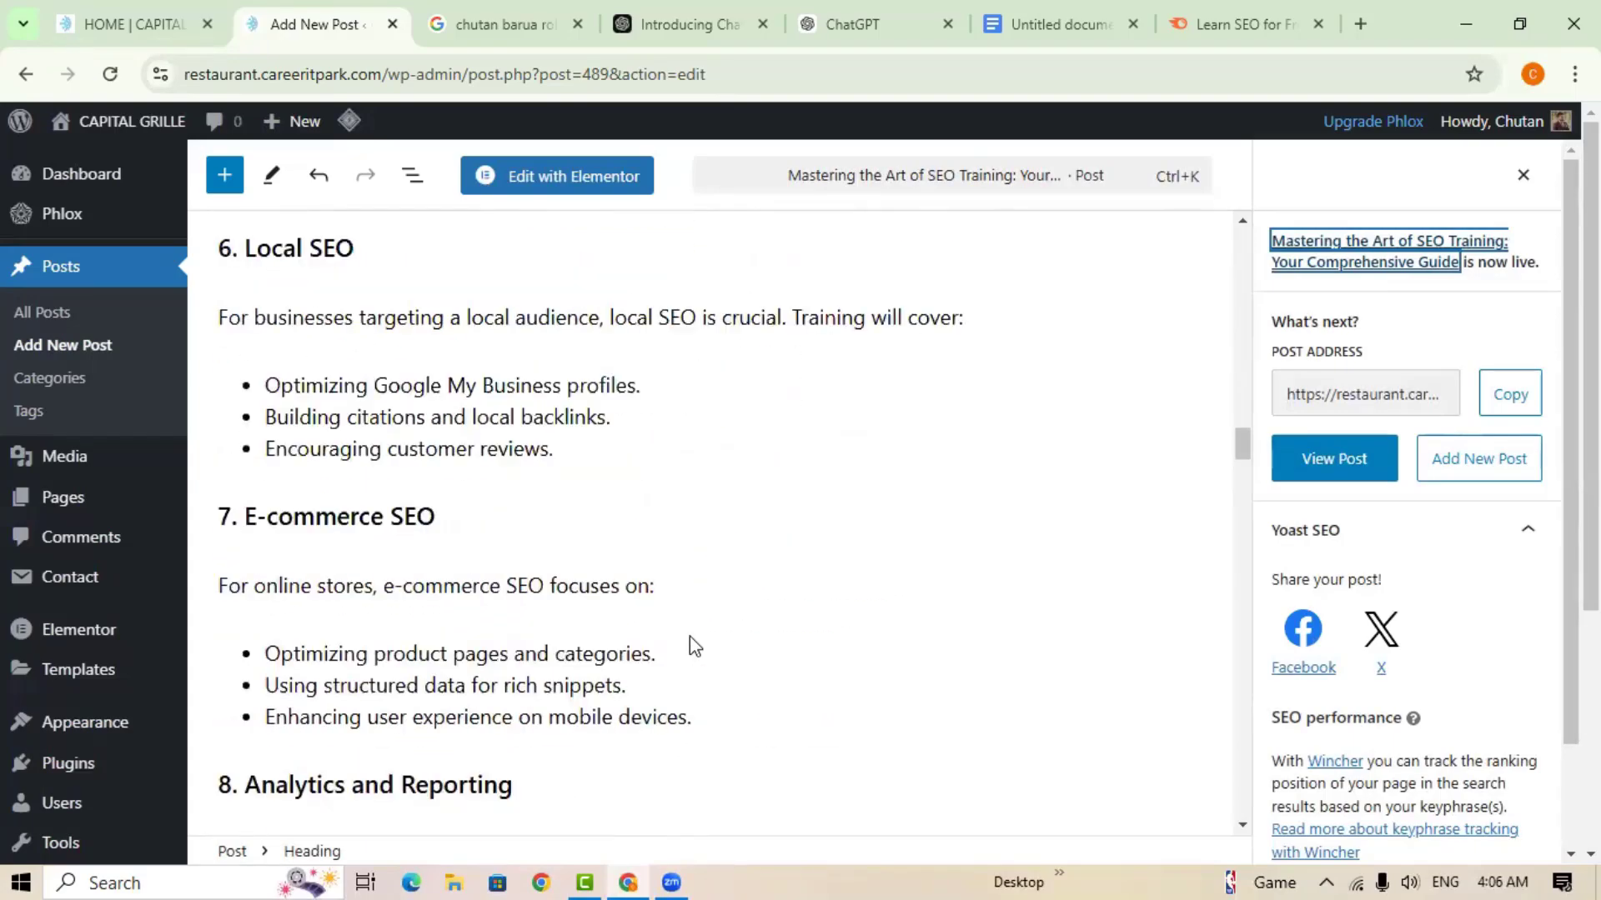
{"action": "scroll", "coordinate": [778, 643], "scroll_direction": "up", "scroll_amount": 6}
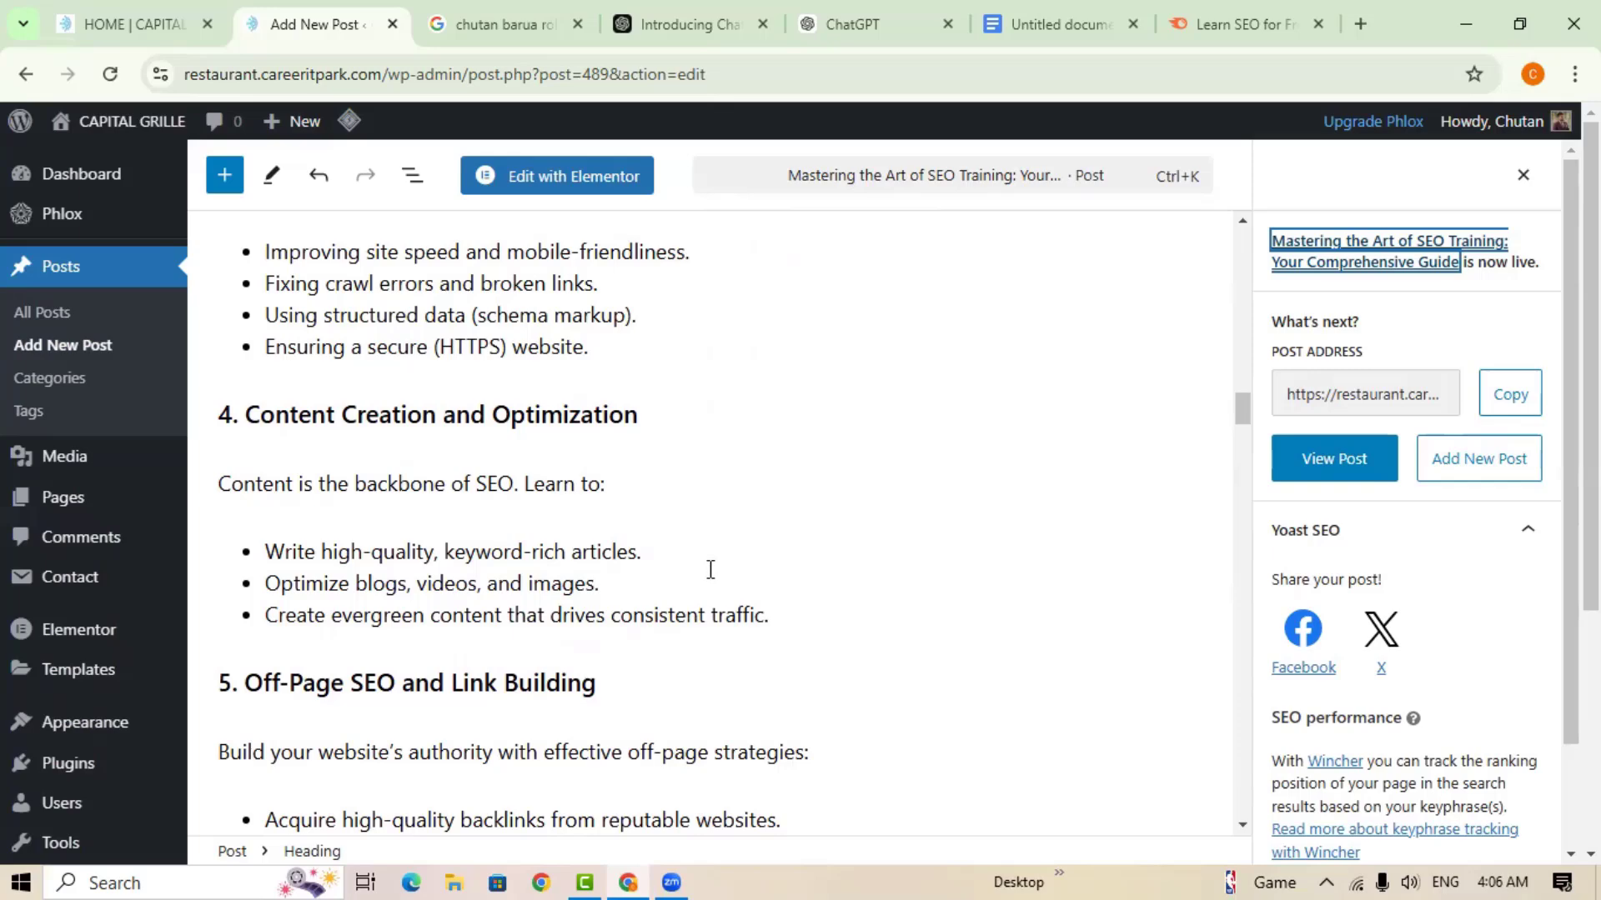
{"action": "scroll", "coordinate": [710, 569], "scroll_direction": "up", "scroll_amount": 1}
{"action": "scroll", "coordinate": [852, 742], "scroll_direction": "up", "scroll_amount": 1}
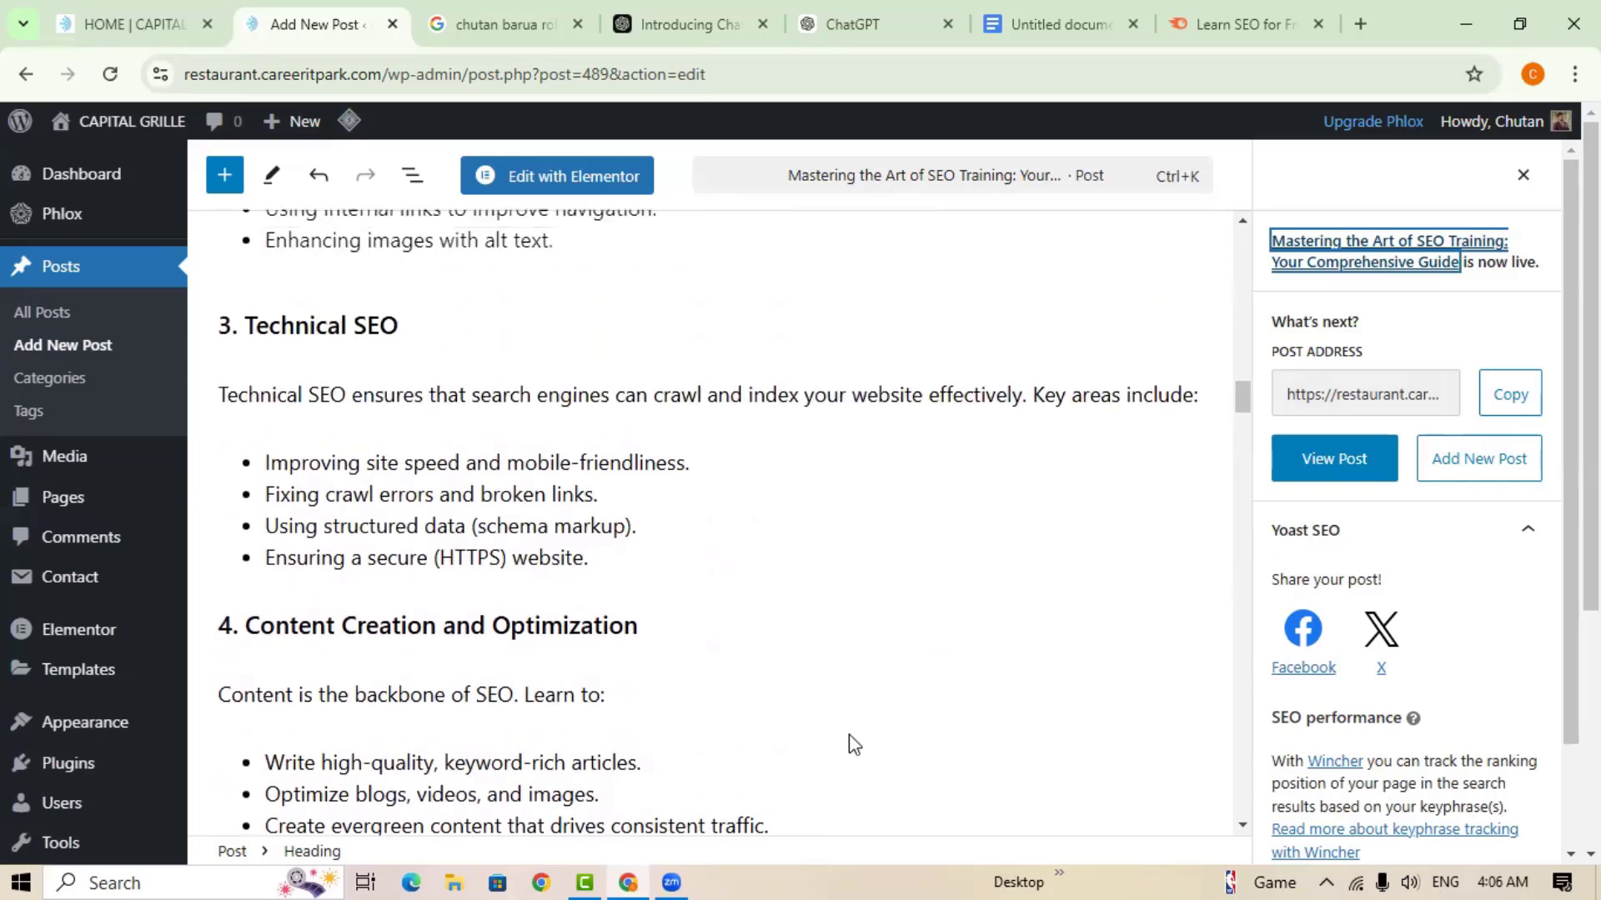
{"action": "scroll", "coordinate": [853, 742], "scroll_direction": "up", "scroll_amount": 5}
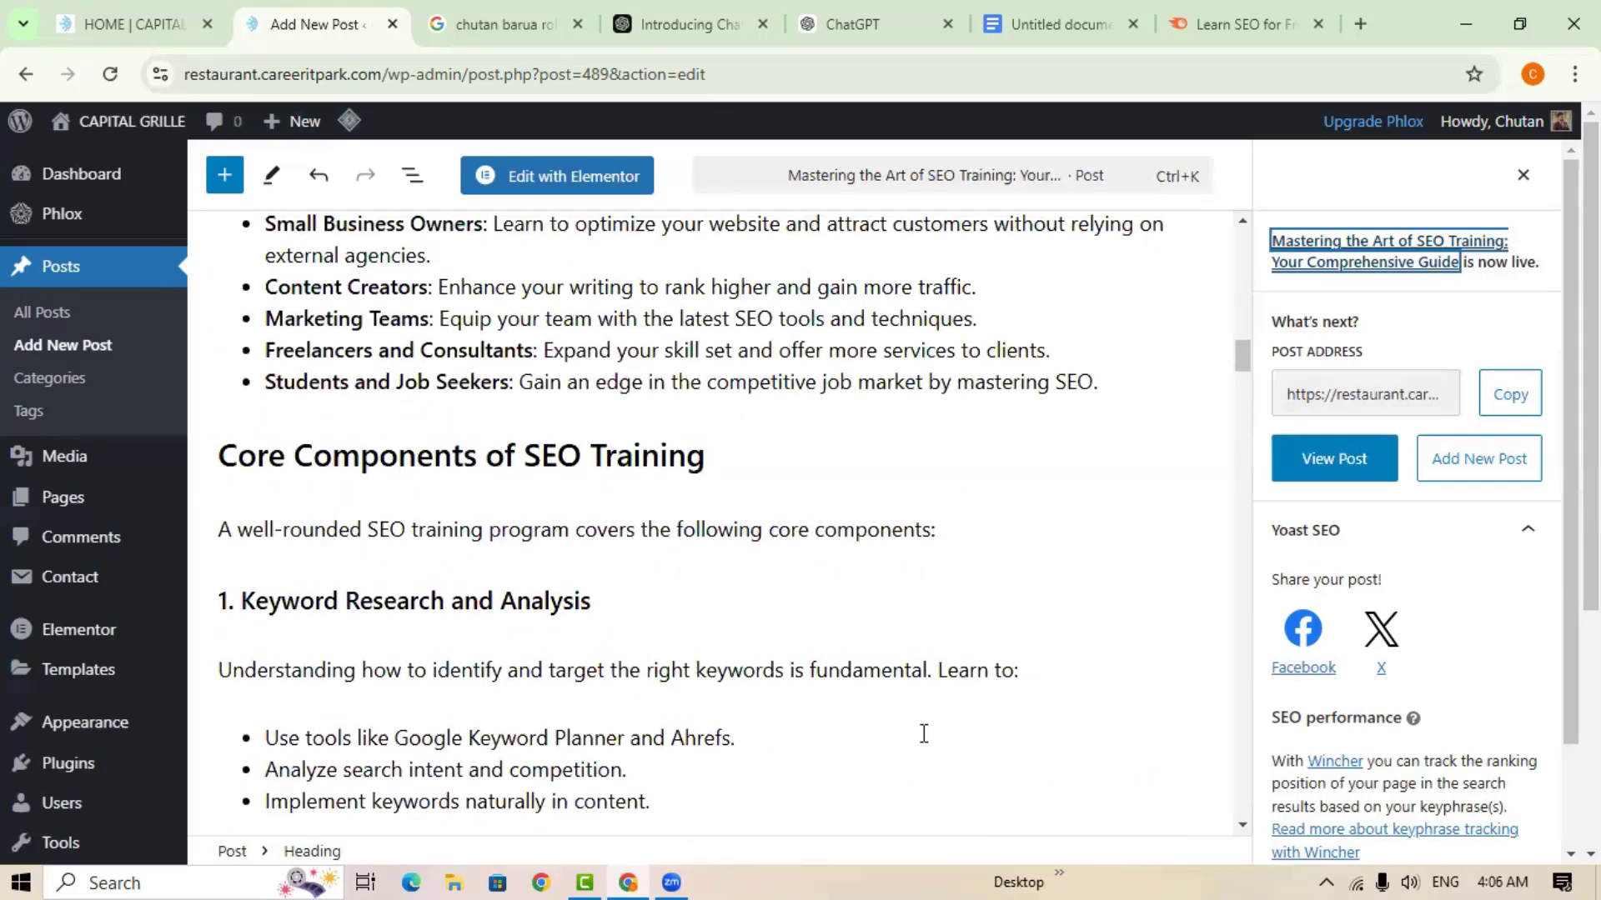